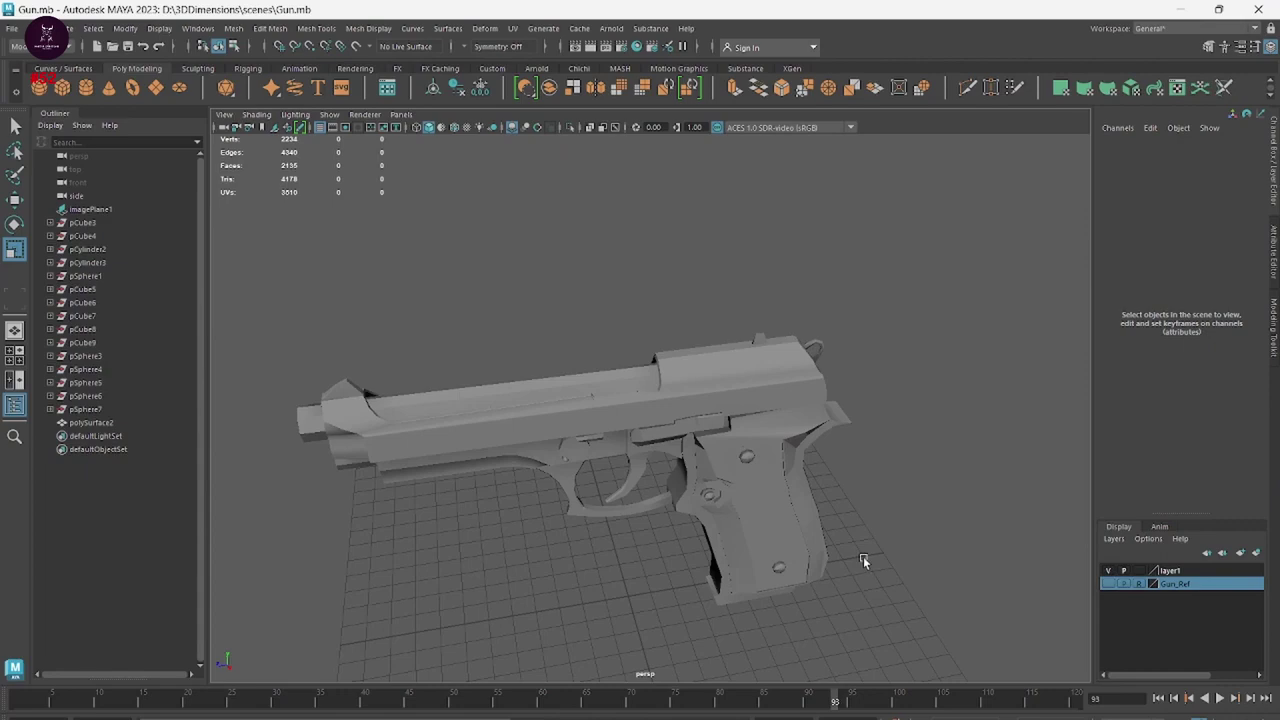
Orbit the perspective view to look at the pistol's muzzle.
left_click_drag(863, 556, 923, 434, "alt")
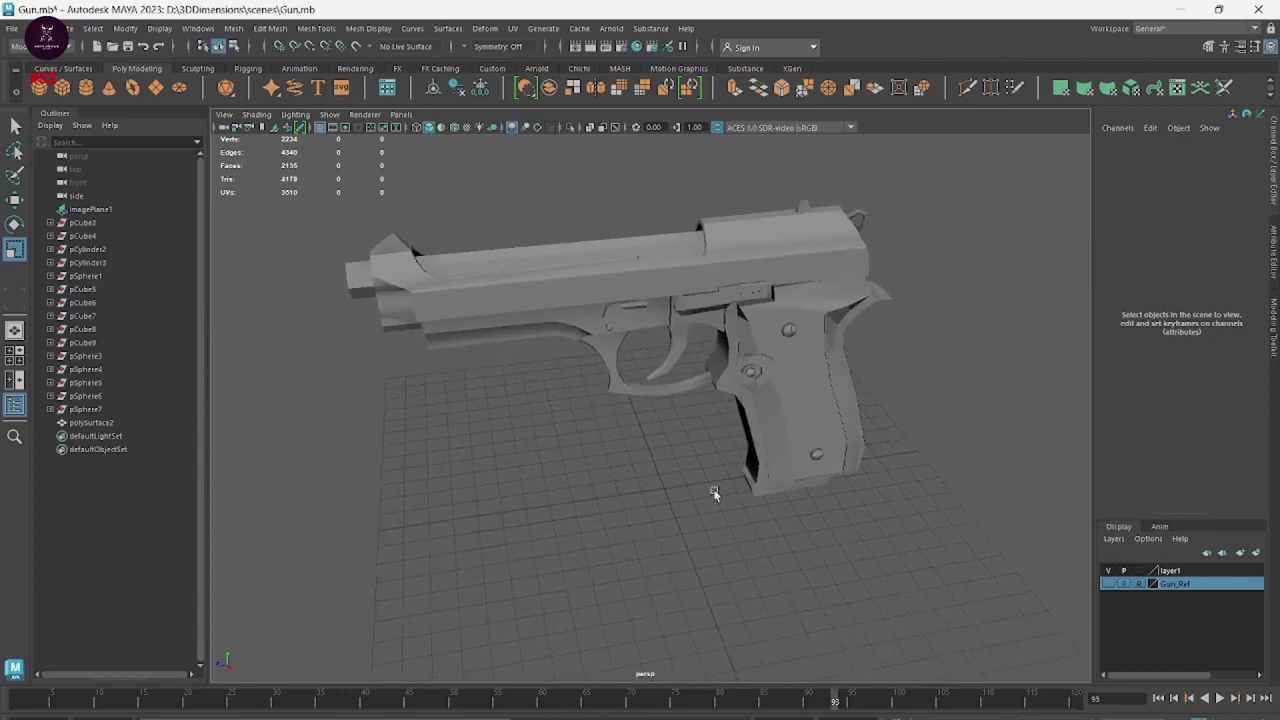
Select the combined gun mesh polySurface2 and bring up the Workspace list.
mouse_move(714, 491)
left_mouse_down("alt")
mouse_move(737, 394)
mouse_move(756, 411)
mouse_move(831, 409)
mouse_move(829, 425)
mouse_move(651, 448)
mouse_move(672, 420)
mouse_move(777, 474)
mouse_move(871, 500)
mouse_move(737, 591)
mouse_move(832, 595)
mouse_move(771, 614)
mouse_move(706, 410)
left_mouse_up("alt")
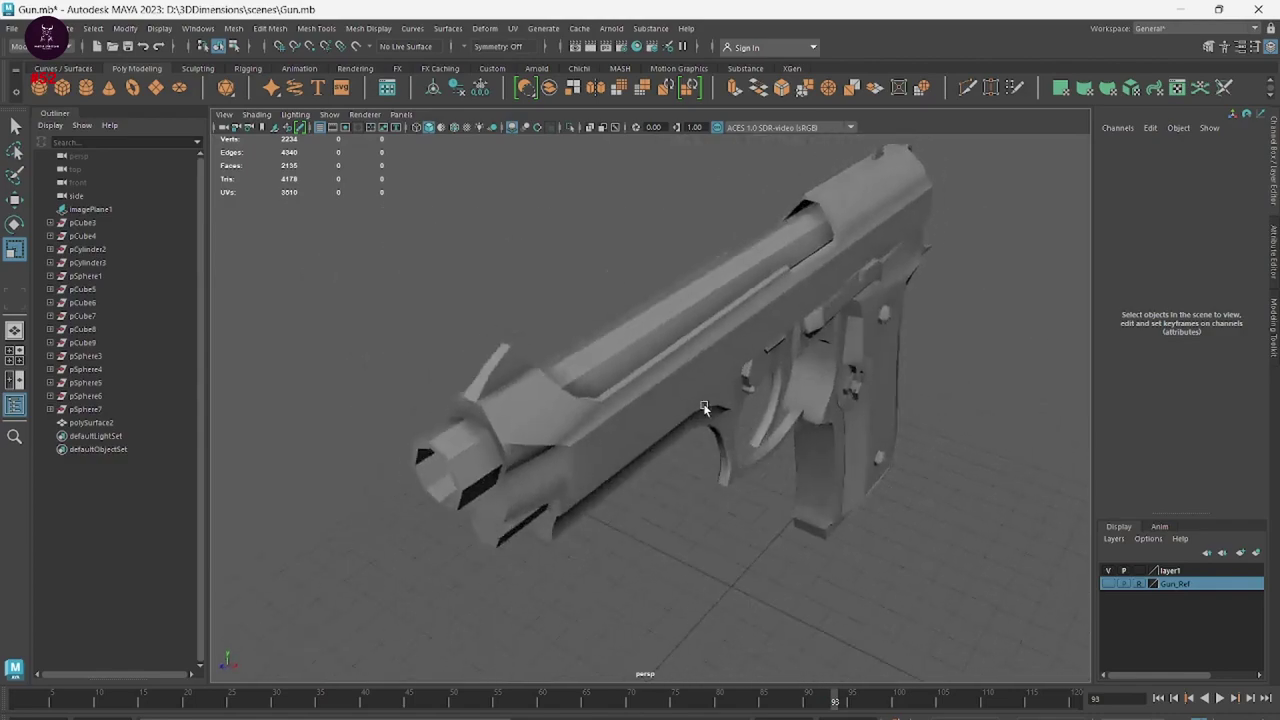
left_click(705, 398)
mouse_move(706, 476)
left_mouse_down("alt")
mouse_move(796, 487)
mouse_move(837, 466)
mouse_move(680, 465)
mouse_move(688, 563)
left_mouse_up("alt")
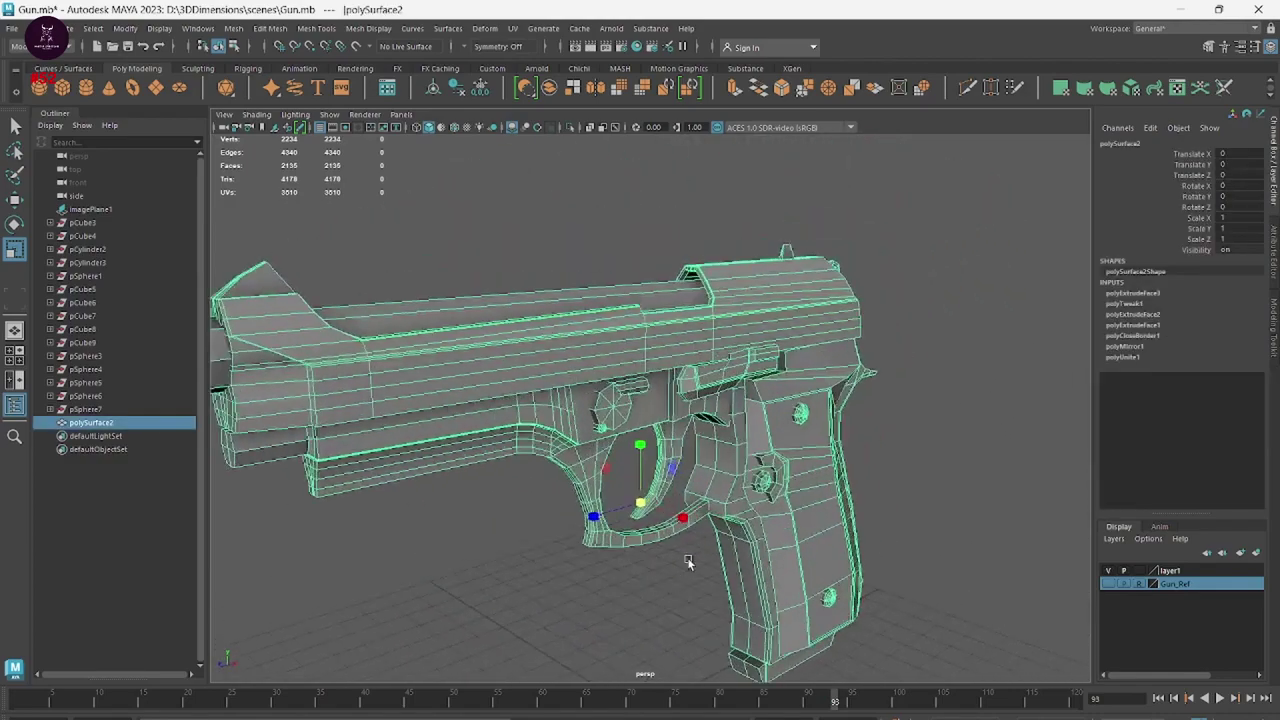
left_click(1217, 30)
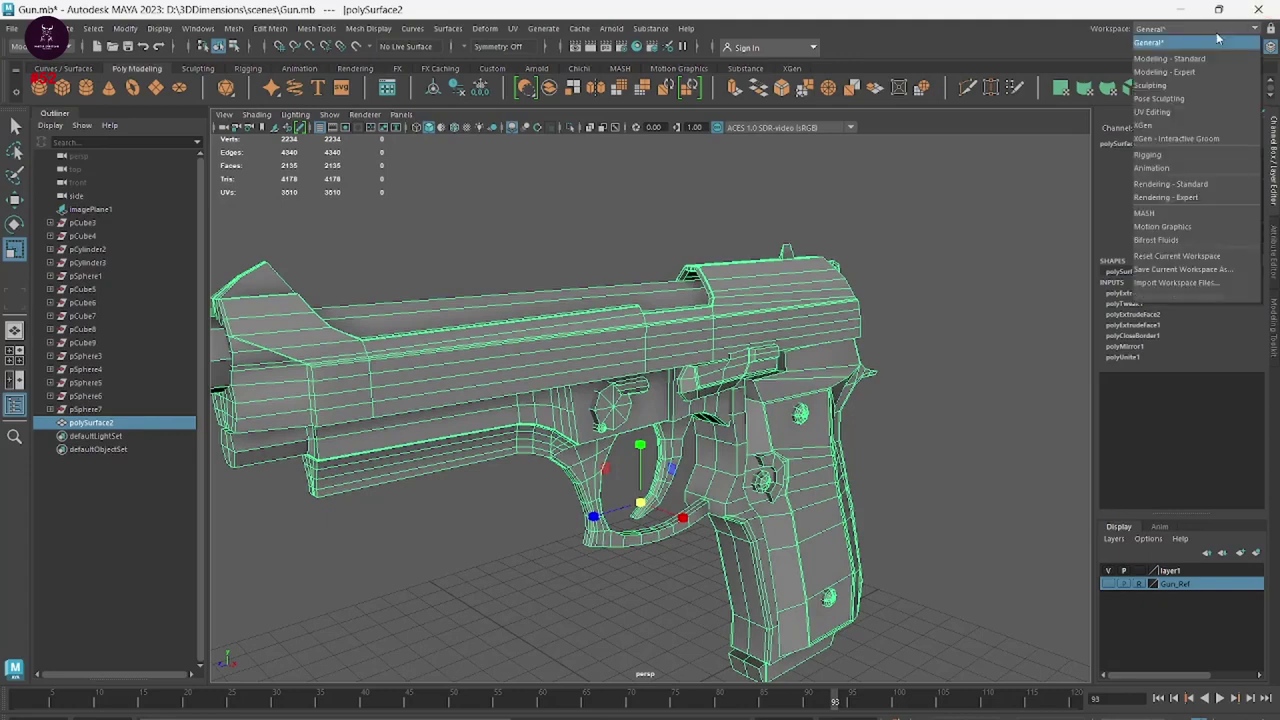
Switch to the UV Editing workspace and reselect the gun to display its overlapping UVs.
left_click(1151, 113)
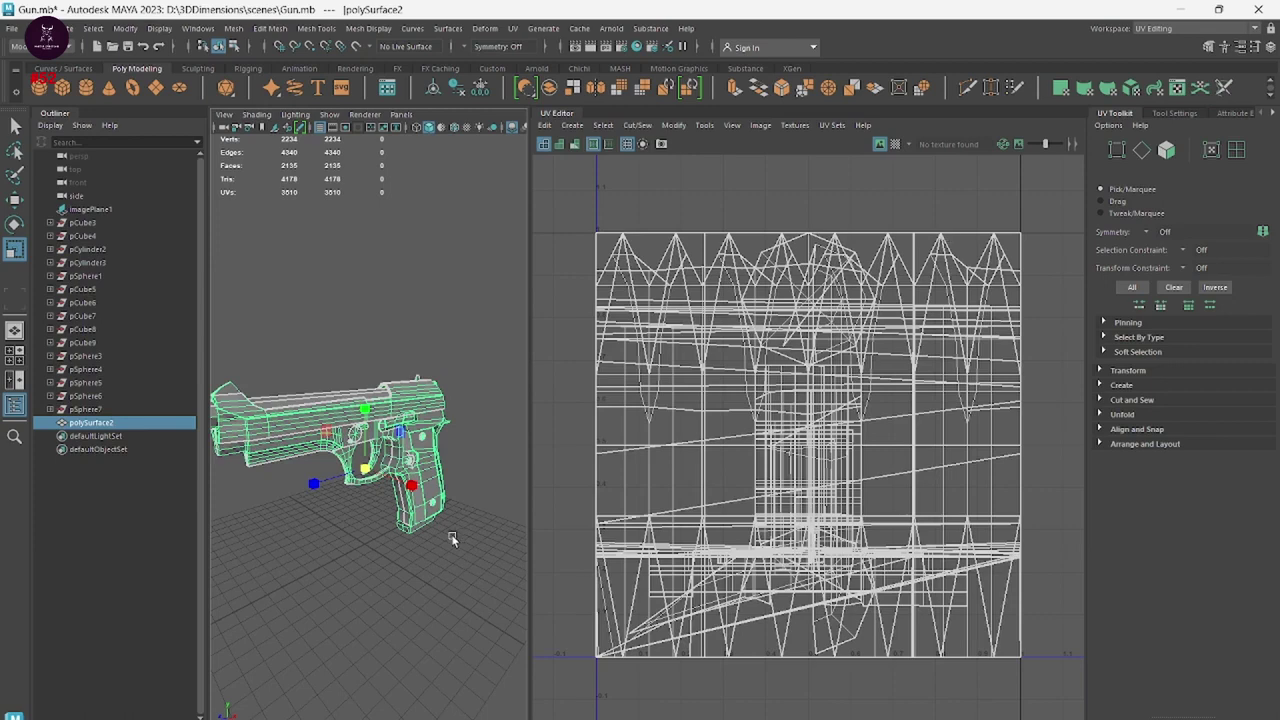
left_click_drag(452, 540, 404, 474, "alt")
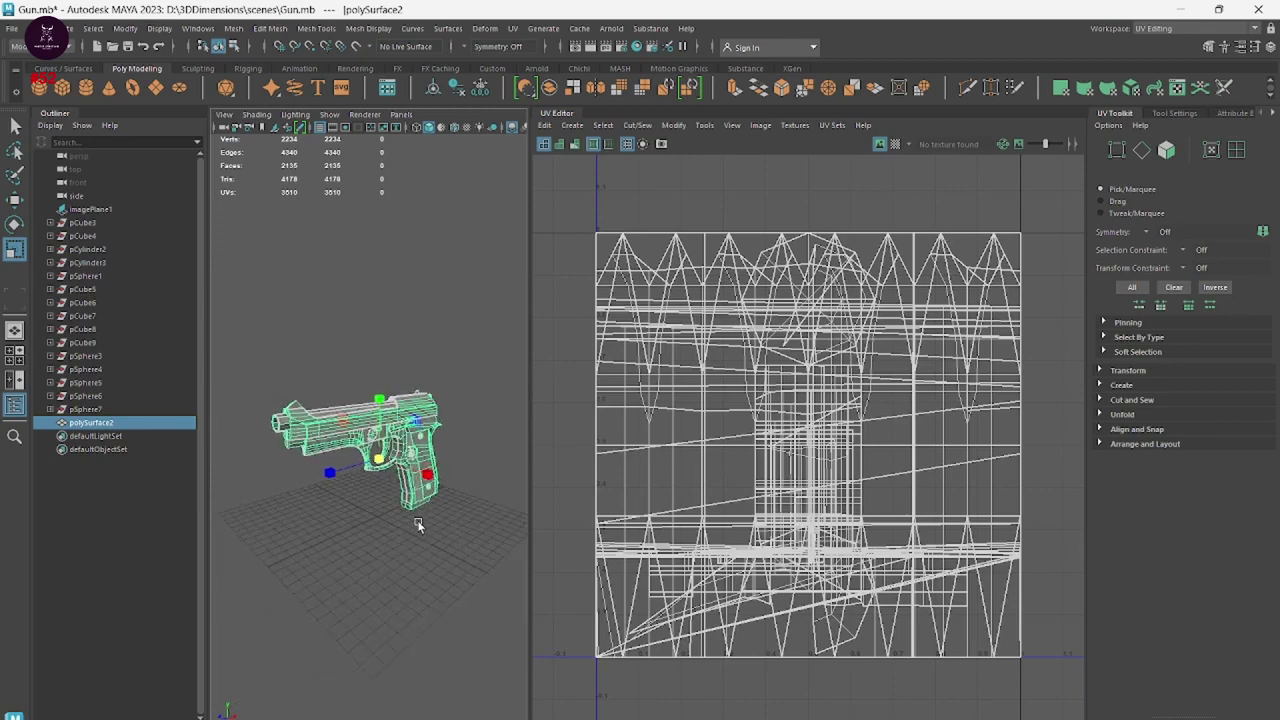
scroll(404, 474, "up", 3)
scroll(355, 555, "up", 2)
scroll(355, 555, "down", 2)
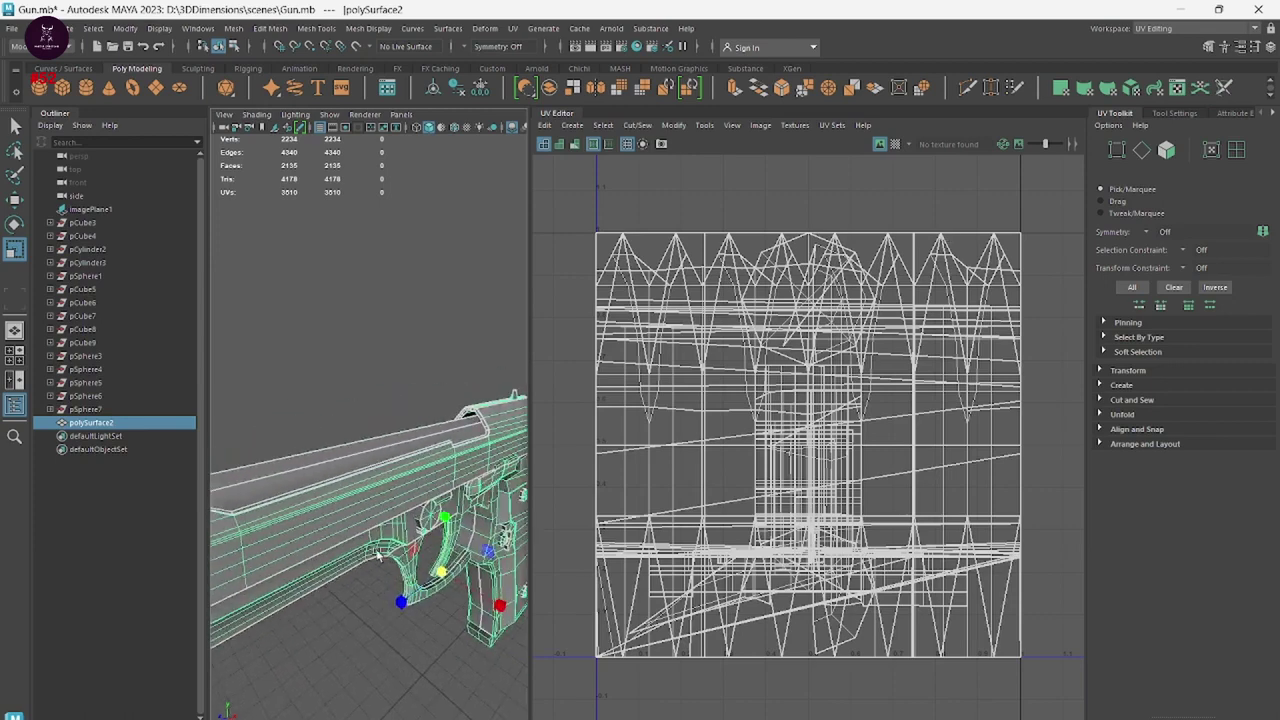
scroll(340, 548, "down", 2)
left_click_drag(438, 543, 455, 544, "alt")
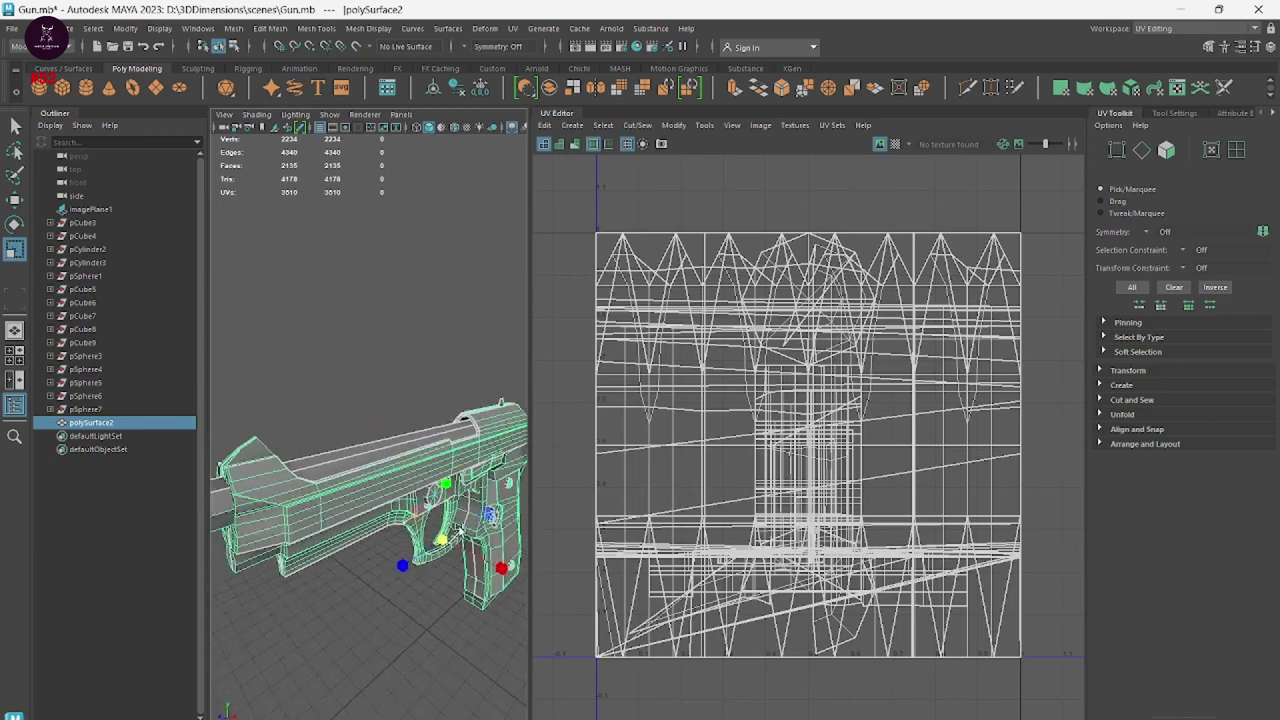
left_click(478, 352)
left_click(386, 479)
left_click_drag(424, 541, 463, 537, "alt")
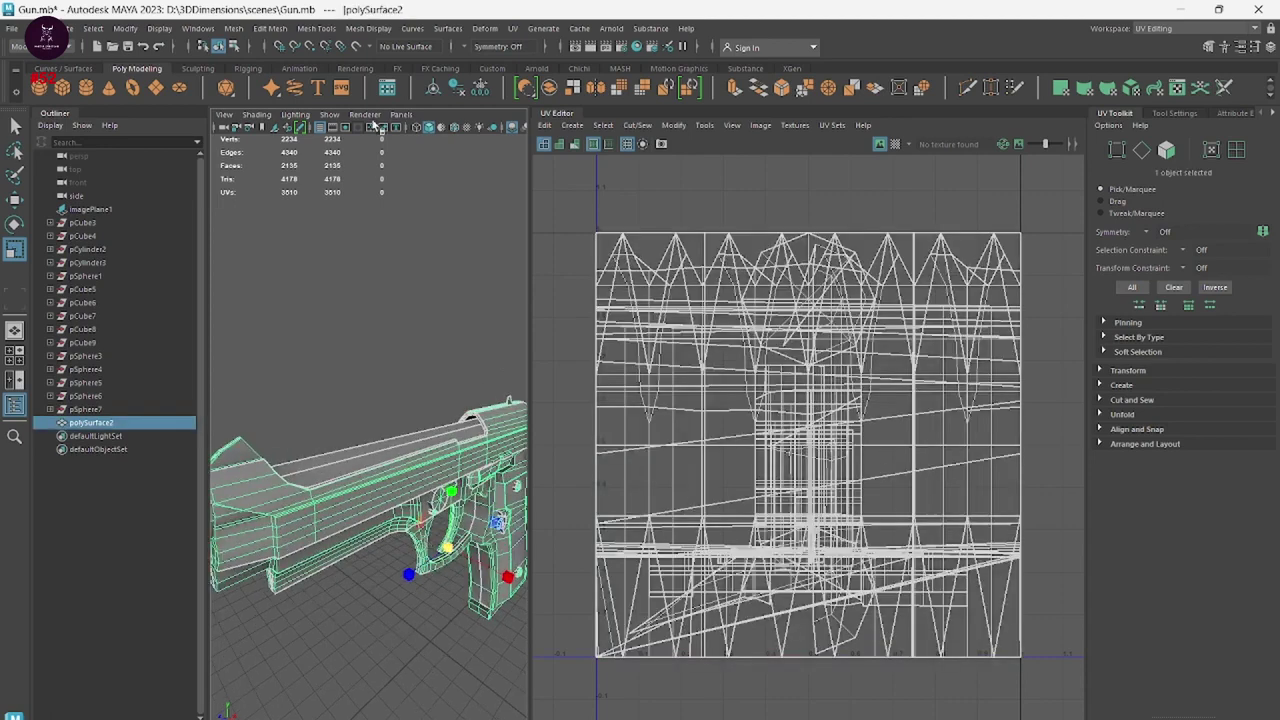
Separate the gun mesh into pieces and select several pieces to inspect their UVs.
left_click(234, 31)
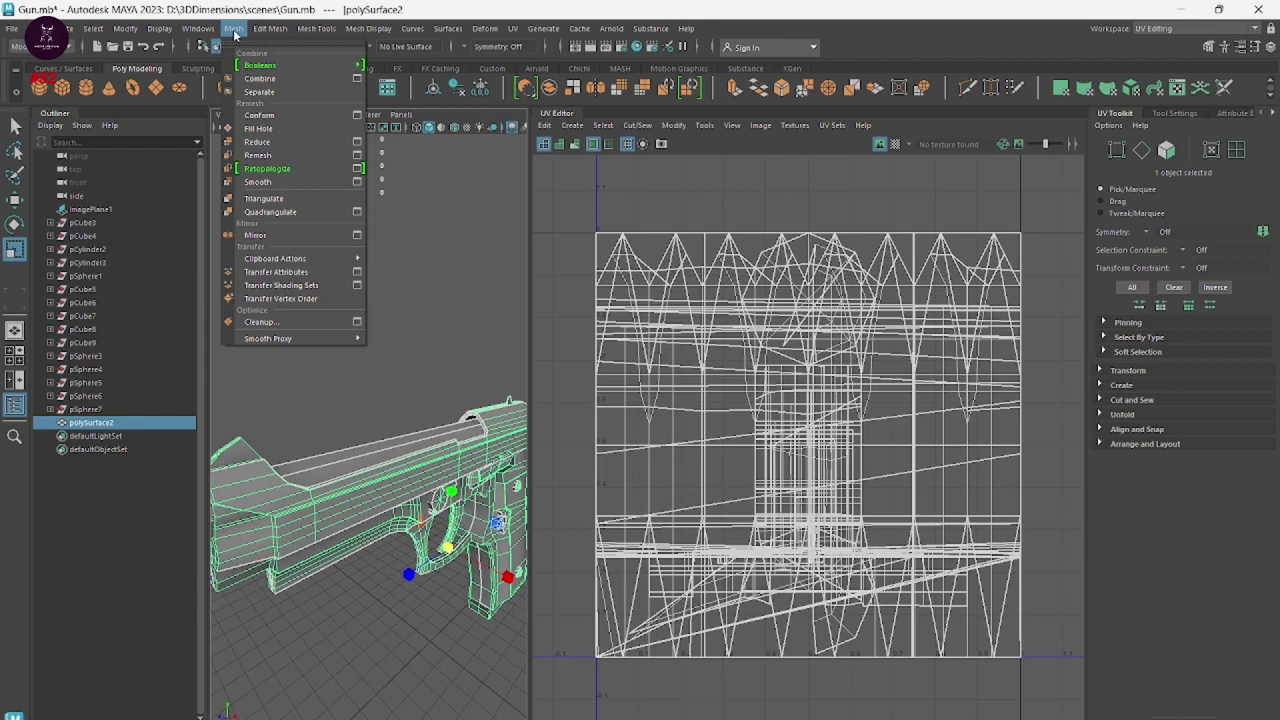
left_click(259, 92)
left_click(463, 418)
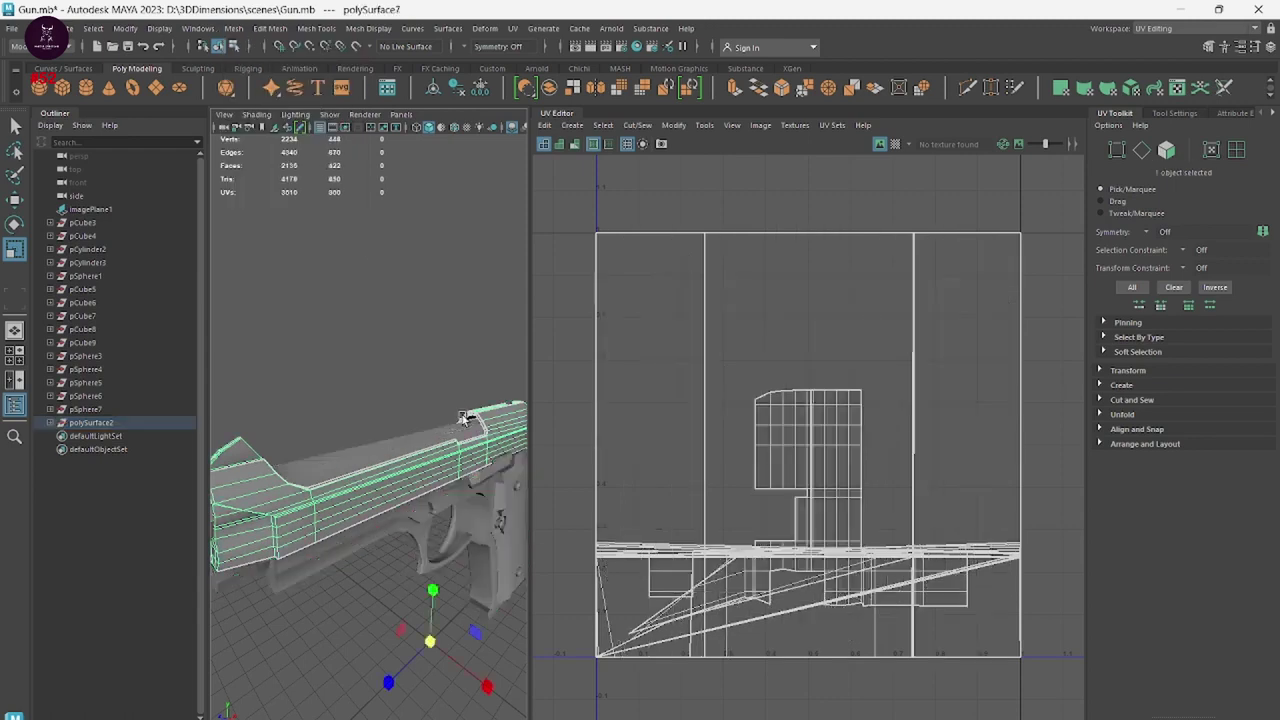
left_click(362, 468)
left_click(365, 487)
left_click(374, 540)
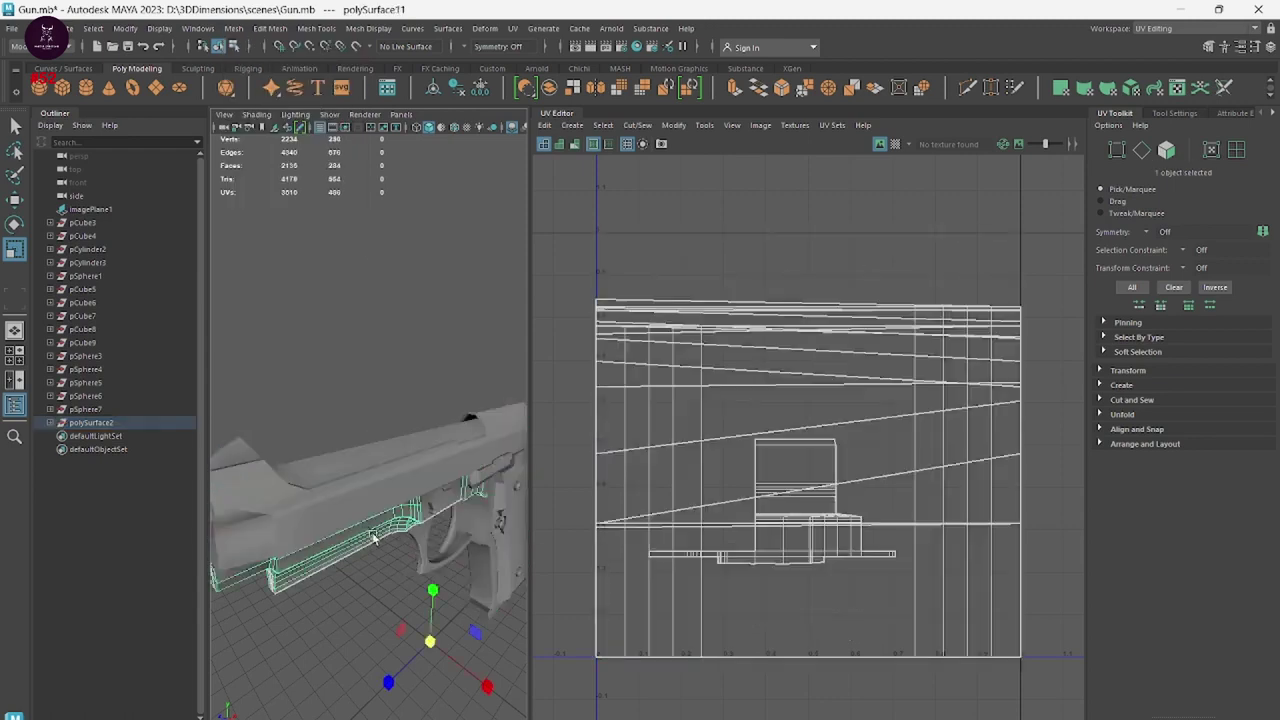
left_click(424, 550)
left_click(492, 545)
Select the slide piece and isolate it alone in the viewport.
left_click_drag(492, 545, 396, 580, "alt")
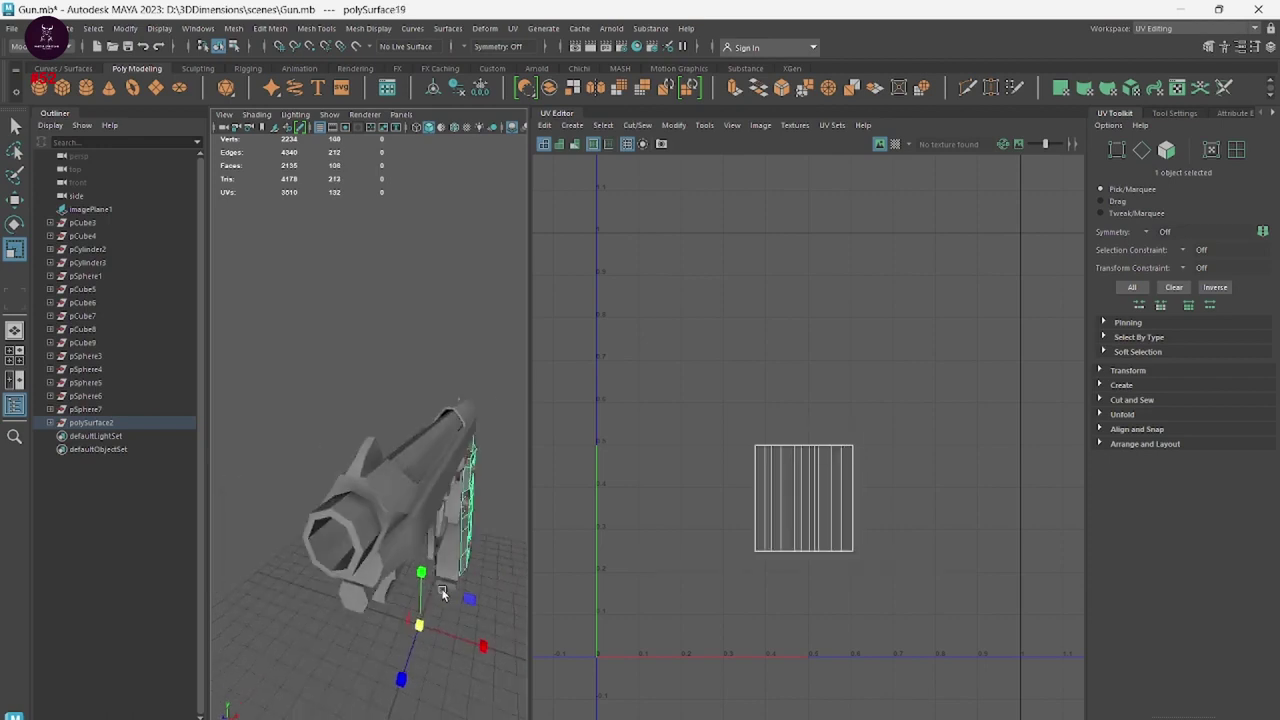
left_click(368, 586)
left_click_drag(434, 660, 426, 482, "alt")
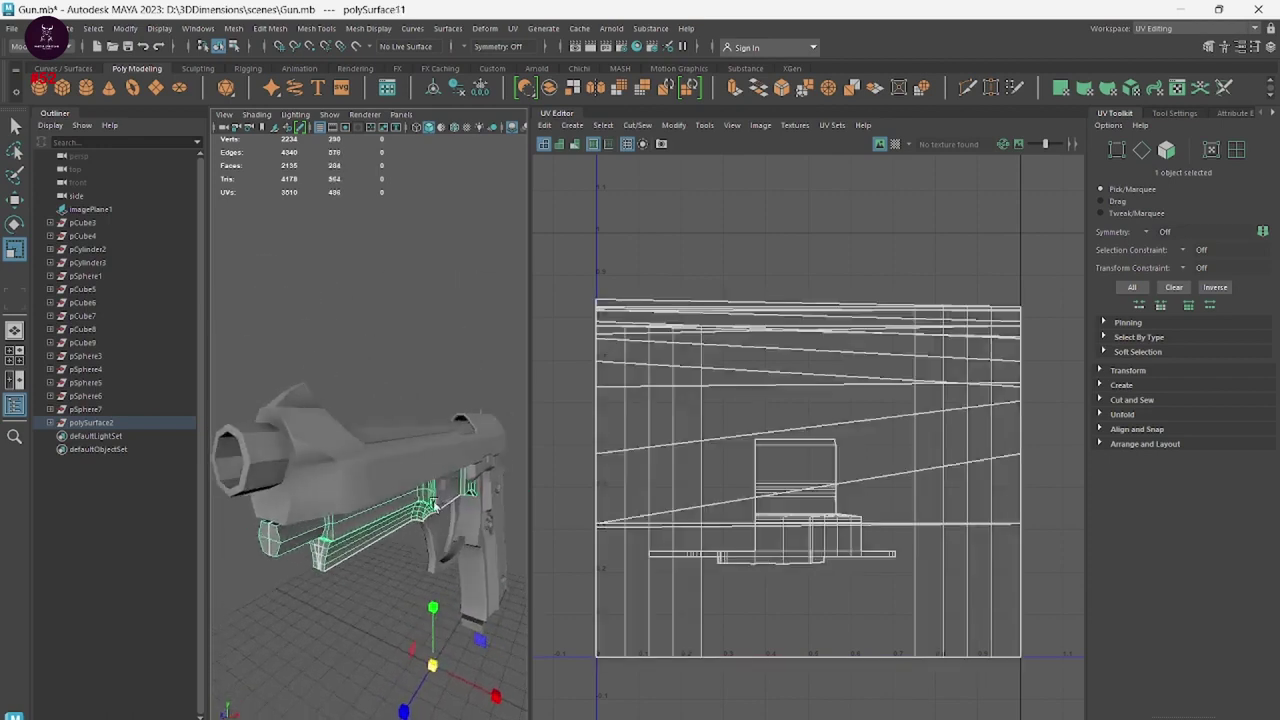
scroll(426, 482, "up", 5)
scroll(426, 482, "down", 5)
mouse_move(426, 482)
left_mouse_down("alt")
mouse_move(408, 551)
mouse_move(425, 593)
left_mouse_up("alt")
scroll(408, 551, "up", 2)
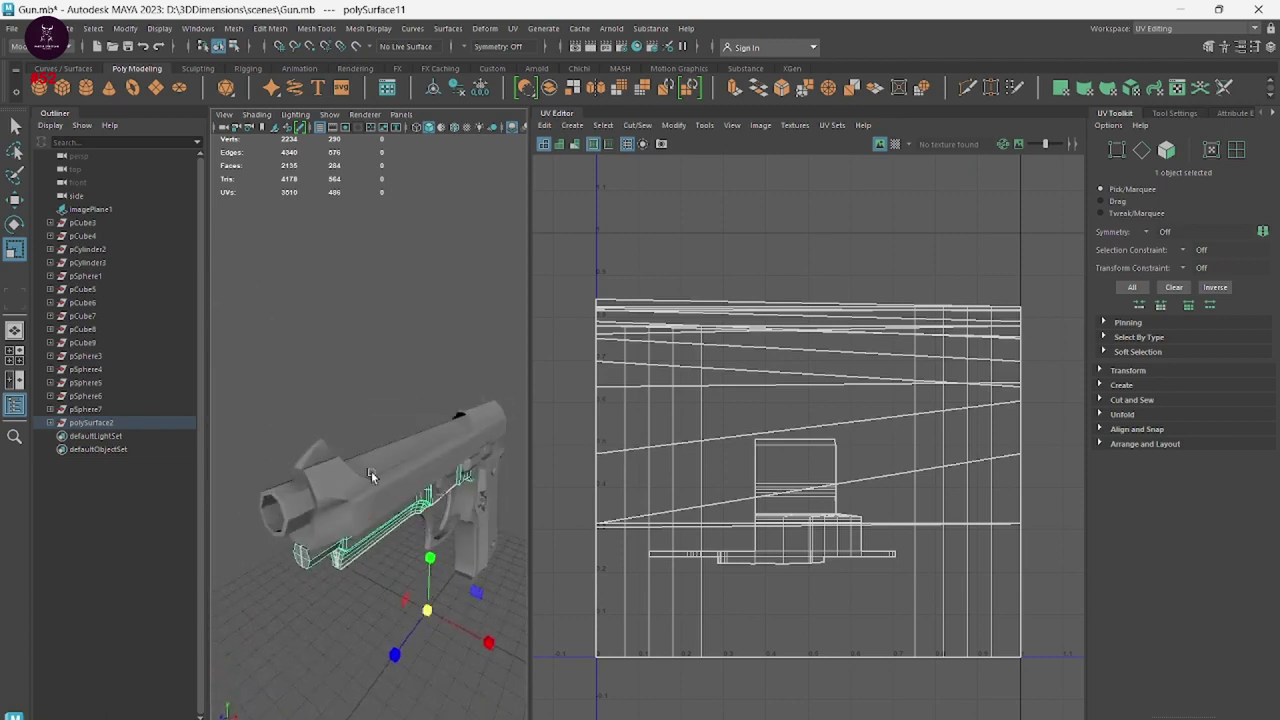
left_click(369, 520)
key("ctrl+1")
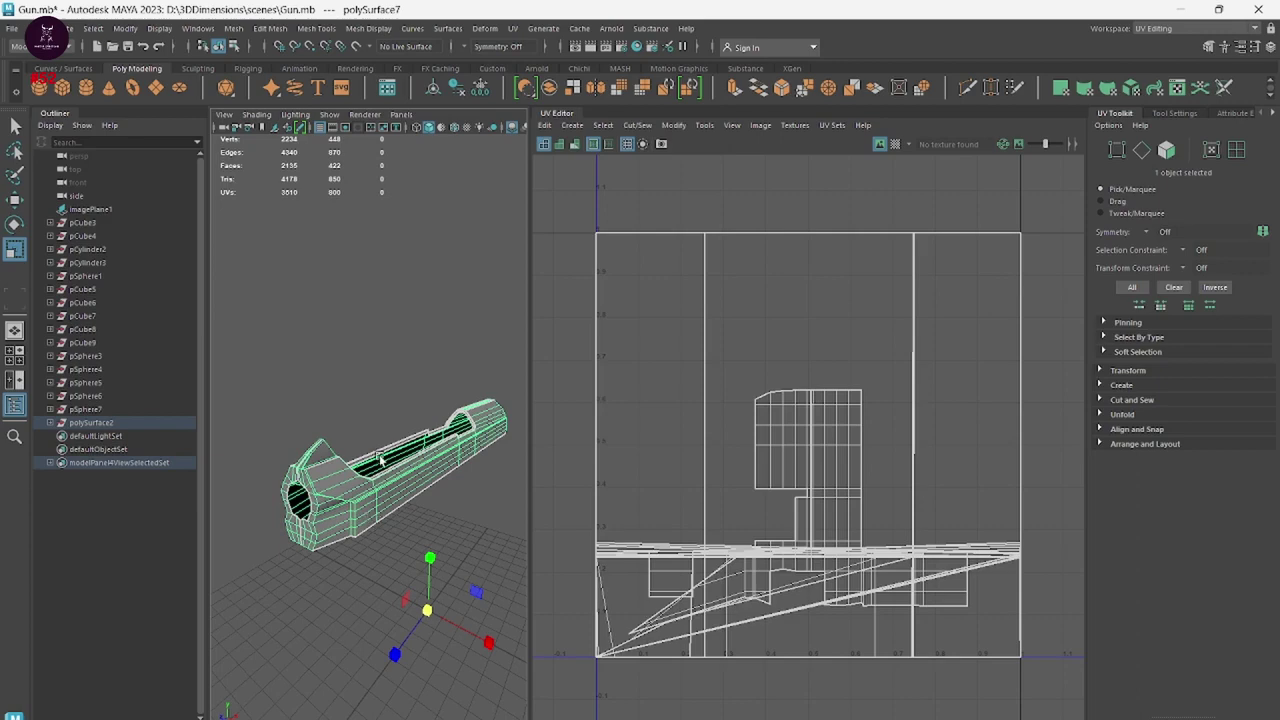
Widen the 3D view, frame the slide, and open Planar Mapping Options with Bounding box fit and Camera projection.
right_click_drag(380, 458, 530, 463, "alt")
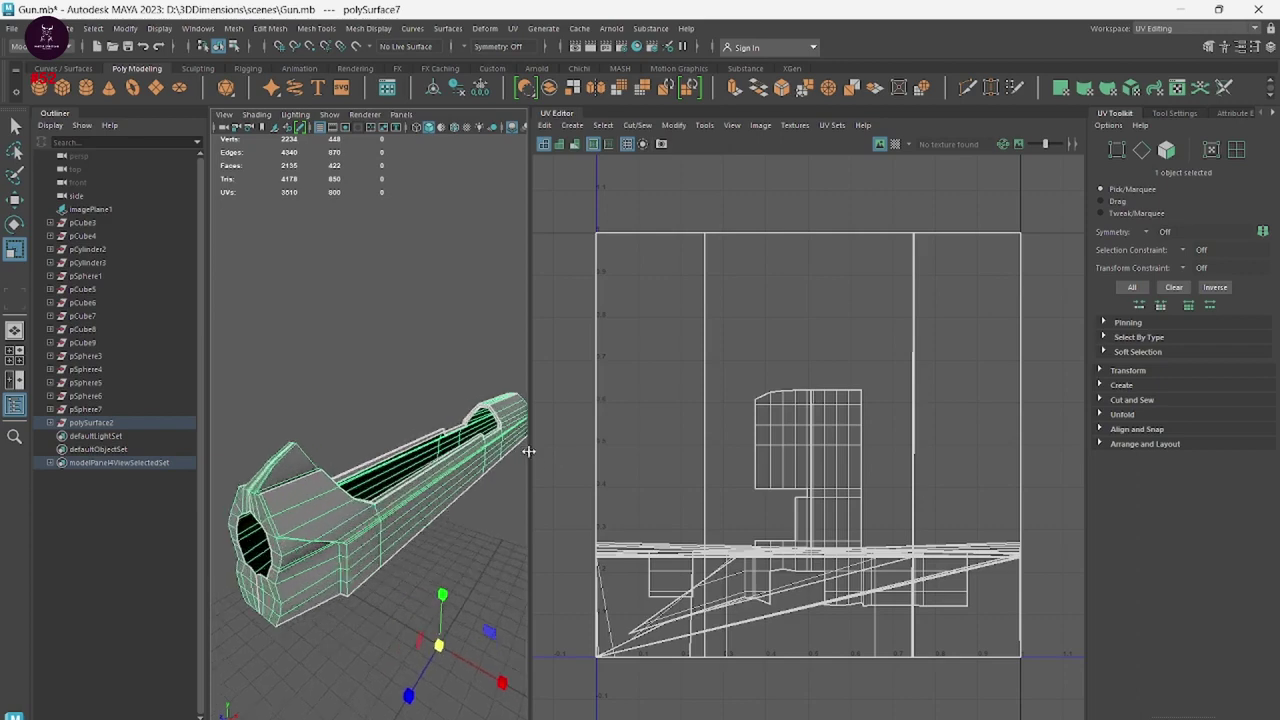
left_click_drag(528, 451, 648, 455)
right_click_drag(500, 486, 522, 502, "alt")
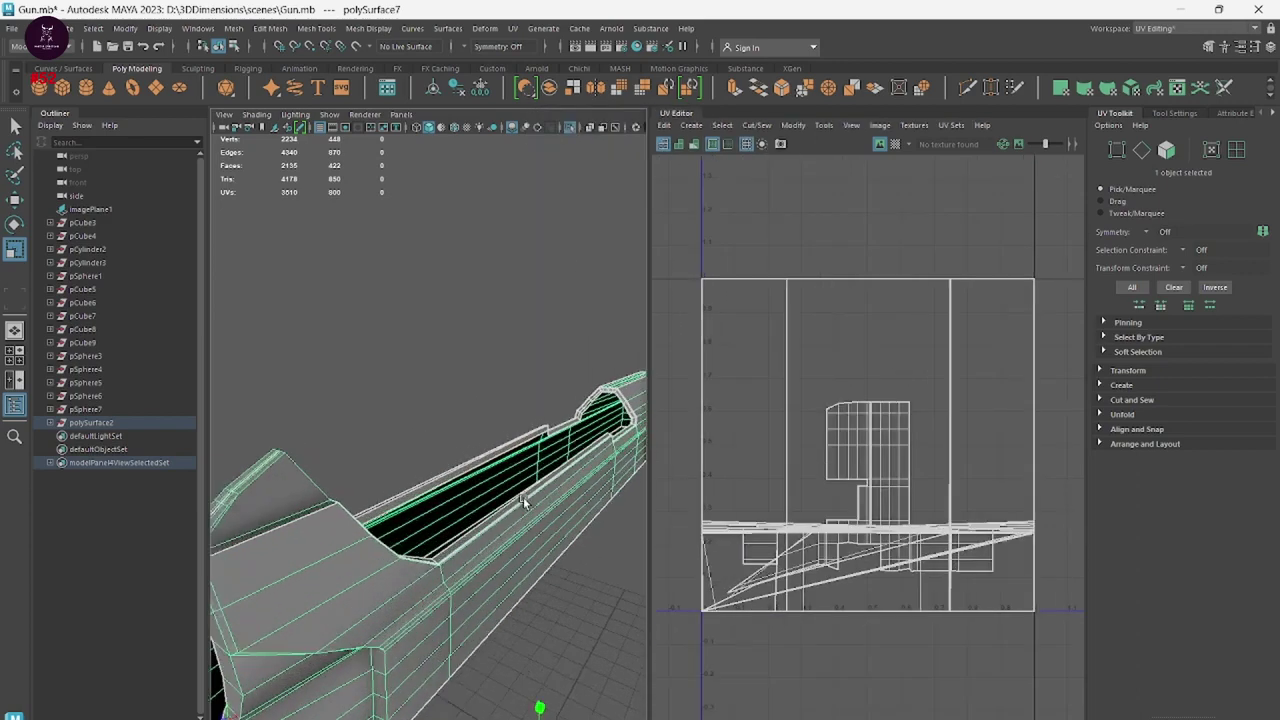
key("f")
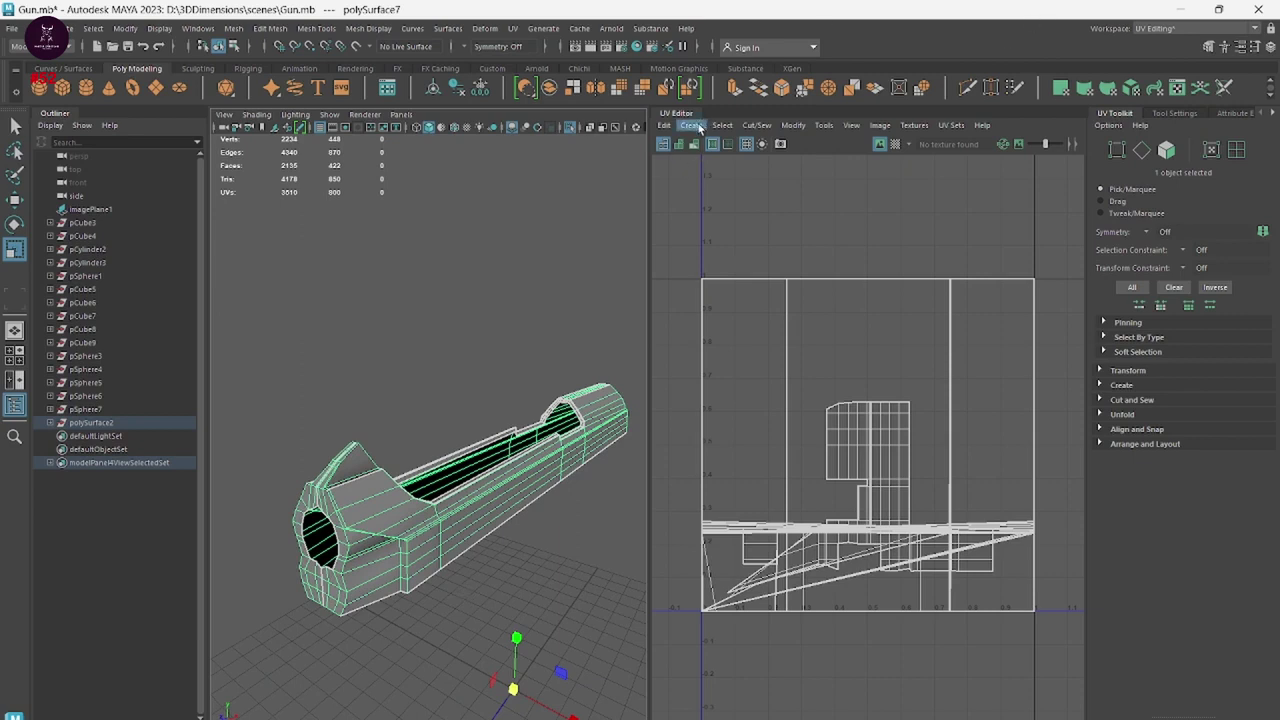
left_click(699, 128)
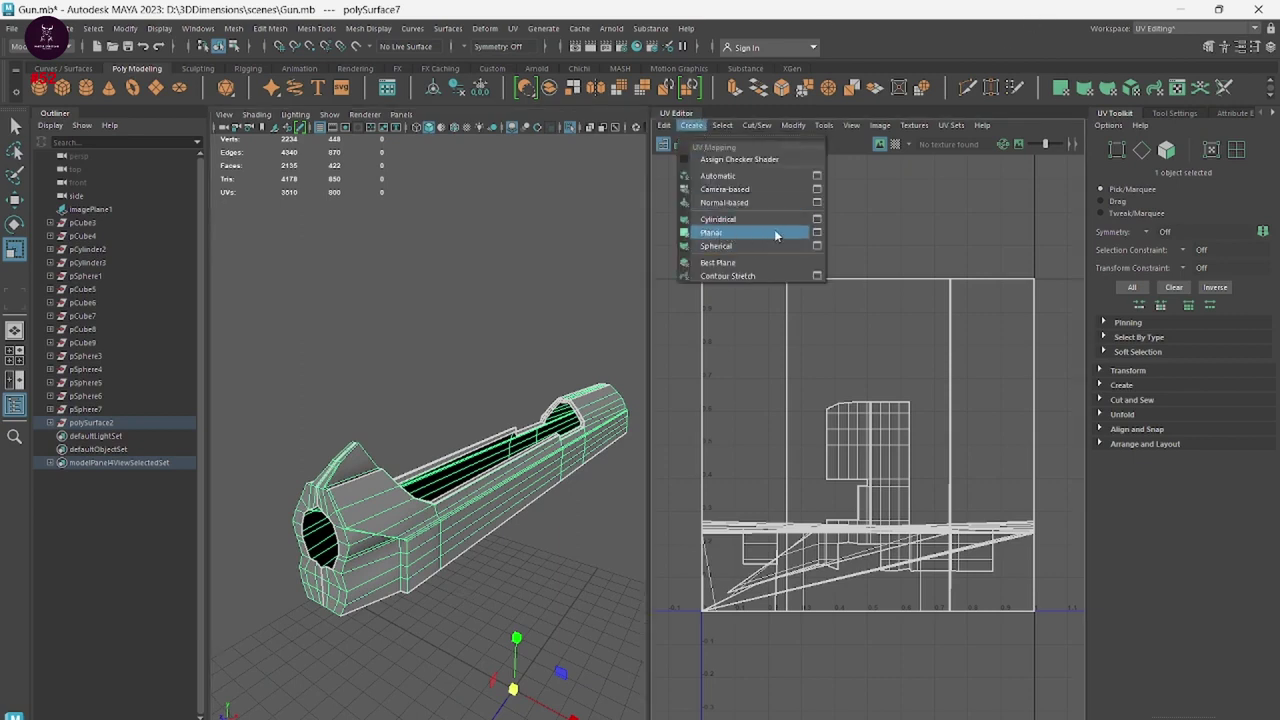
left_click(817, 233)
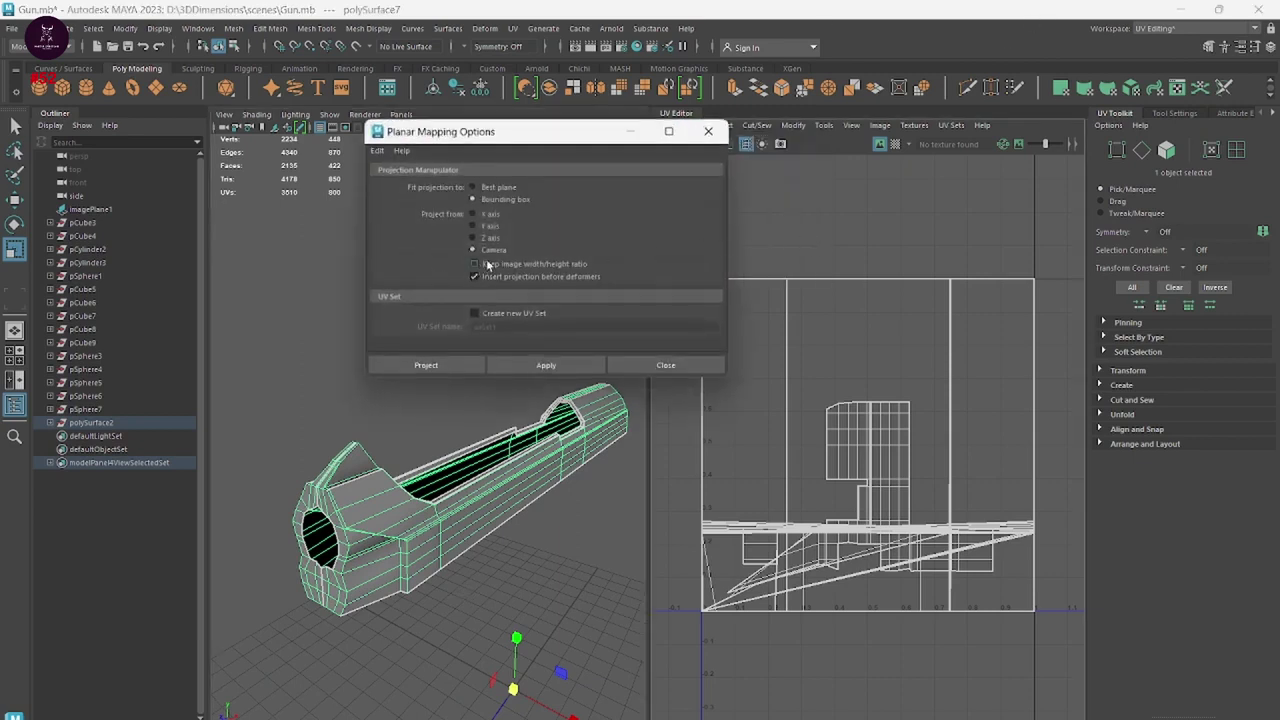
Apply the camera planar projection to the slide, then pick seam edges along its length.
left_click(426, 366)
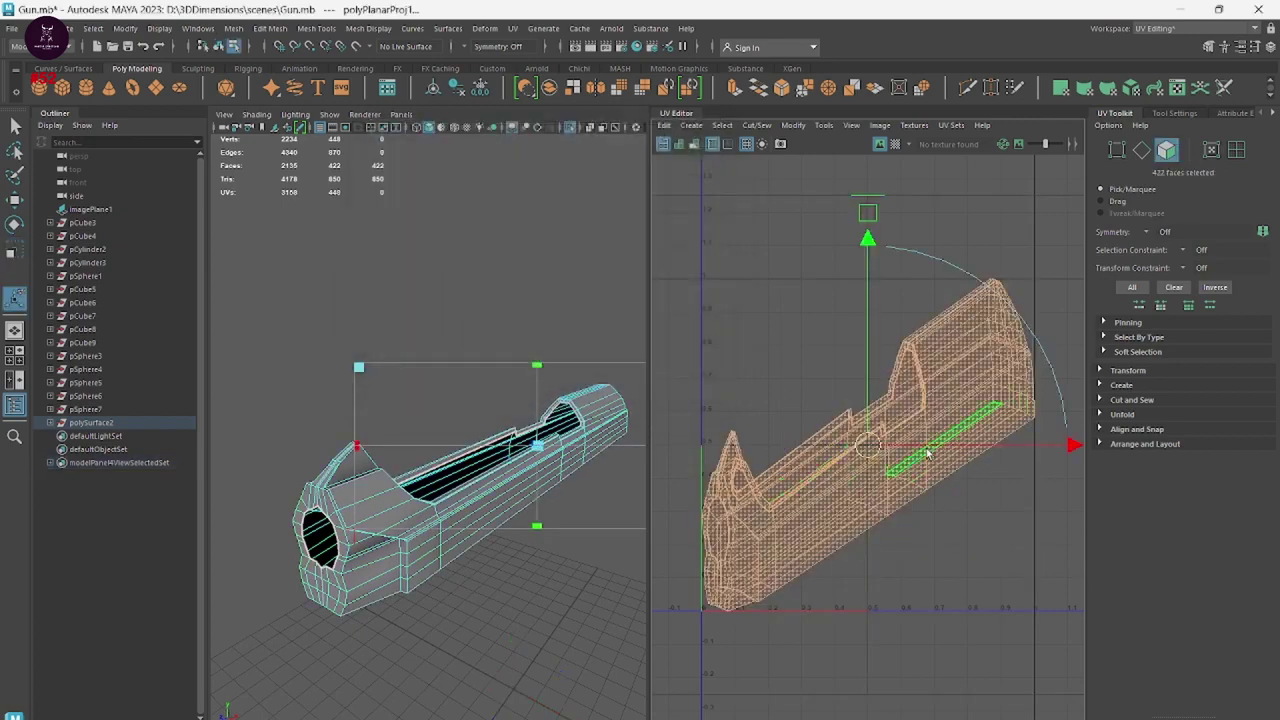
left_click_drag(433, 528, 493, 528, "alt")
right_click_drag(518, 370, 560, 352)
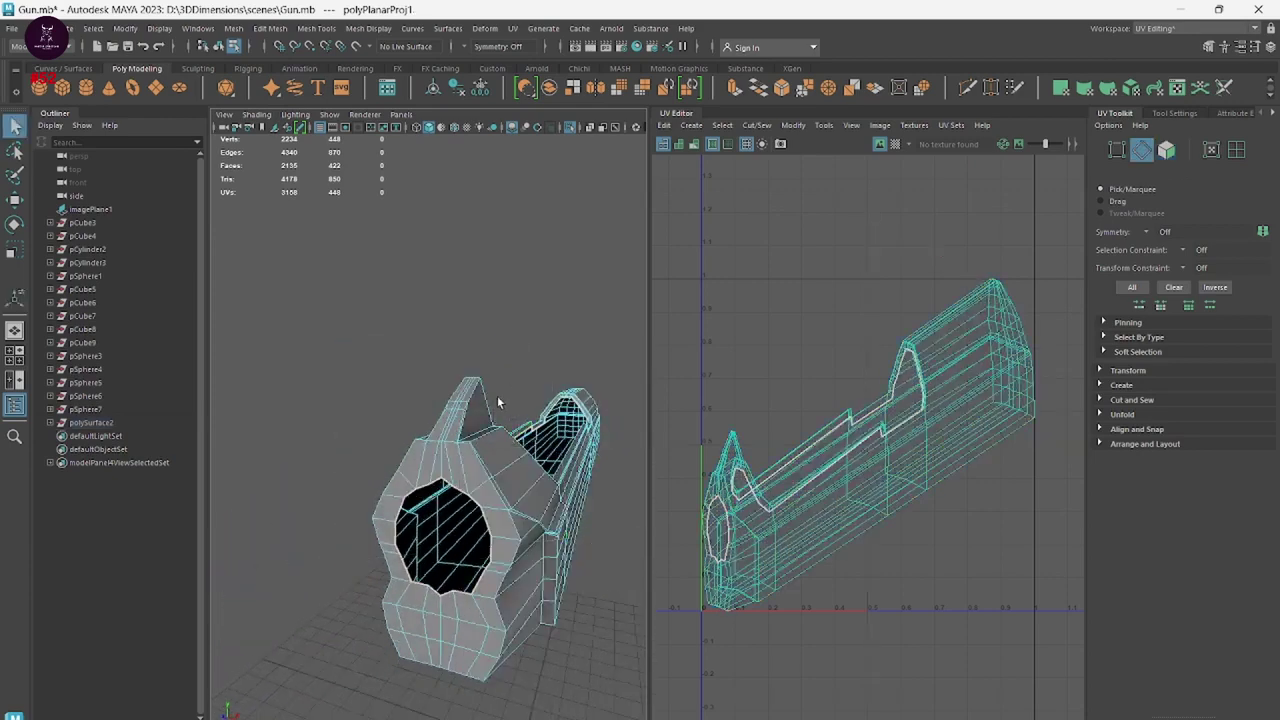
left_click(442, 463, "shift")
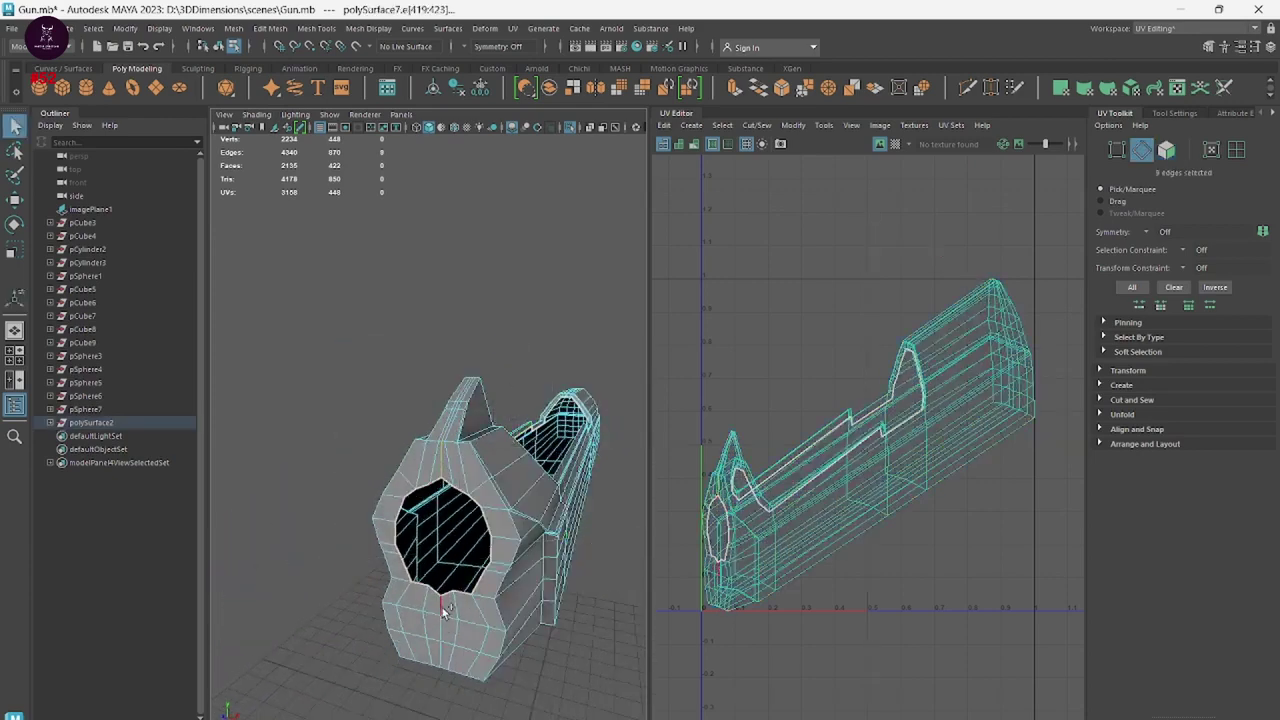
mouse_move(581, 613)
left_mouse_down("alt")
mouse_move(551, 563)
mouse_move(569, 543)
mouse_move(351, 609)
mouse_move(435, 700)
mouse_move(400, 640)
mouse_move(501, 639)
mouse_move(557, 480)
mouse_move(491, 484)
mouse_move(579, 562)
mouse_move(520, 463)
left_mouse_up("alt")
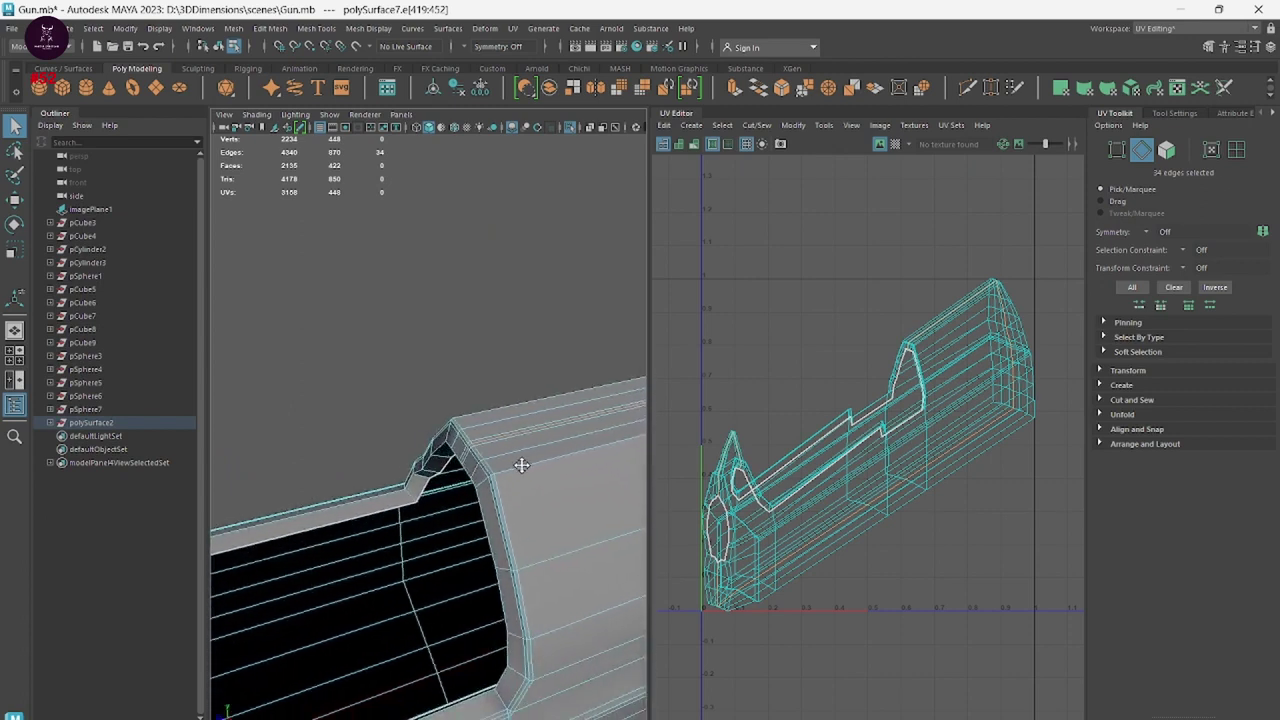
Cut the slide's UVs along the seam edges, move the shell up and right, then deselect.
right_click(921, 410, "shift")
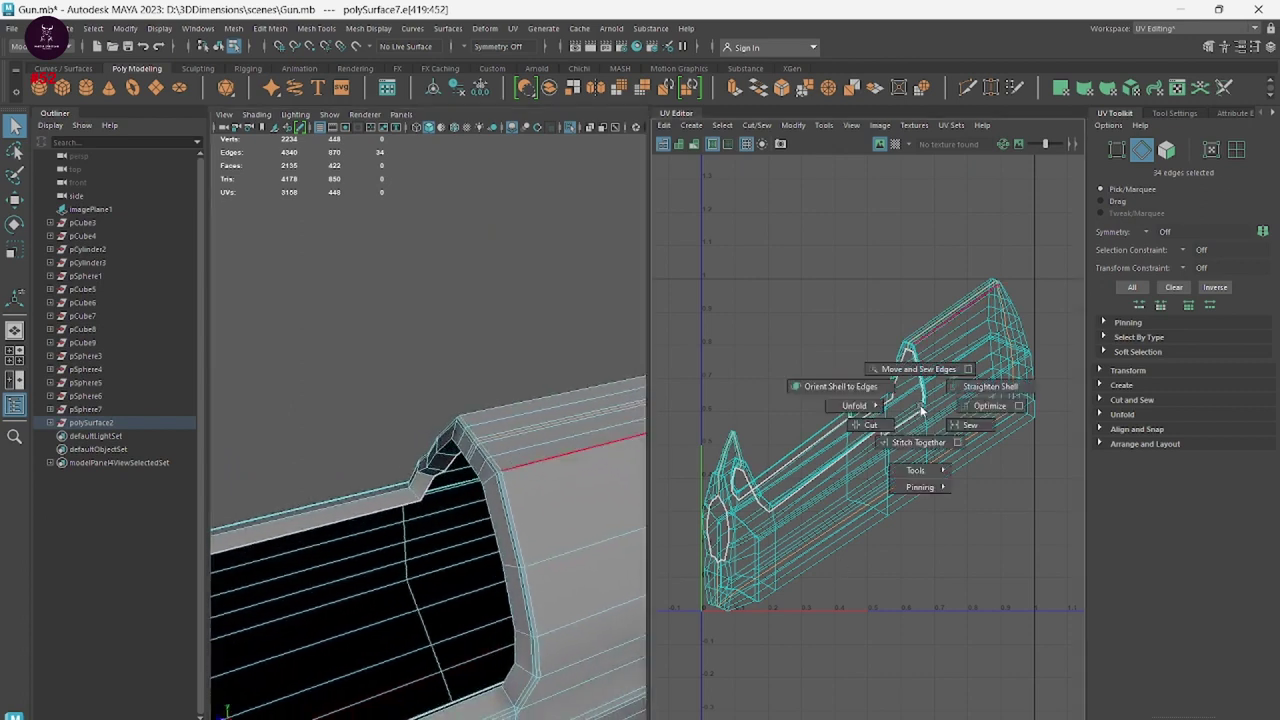
left_click(866, 428)
right_click_drag(866, 428, 869, 350, "ctrl")
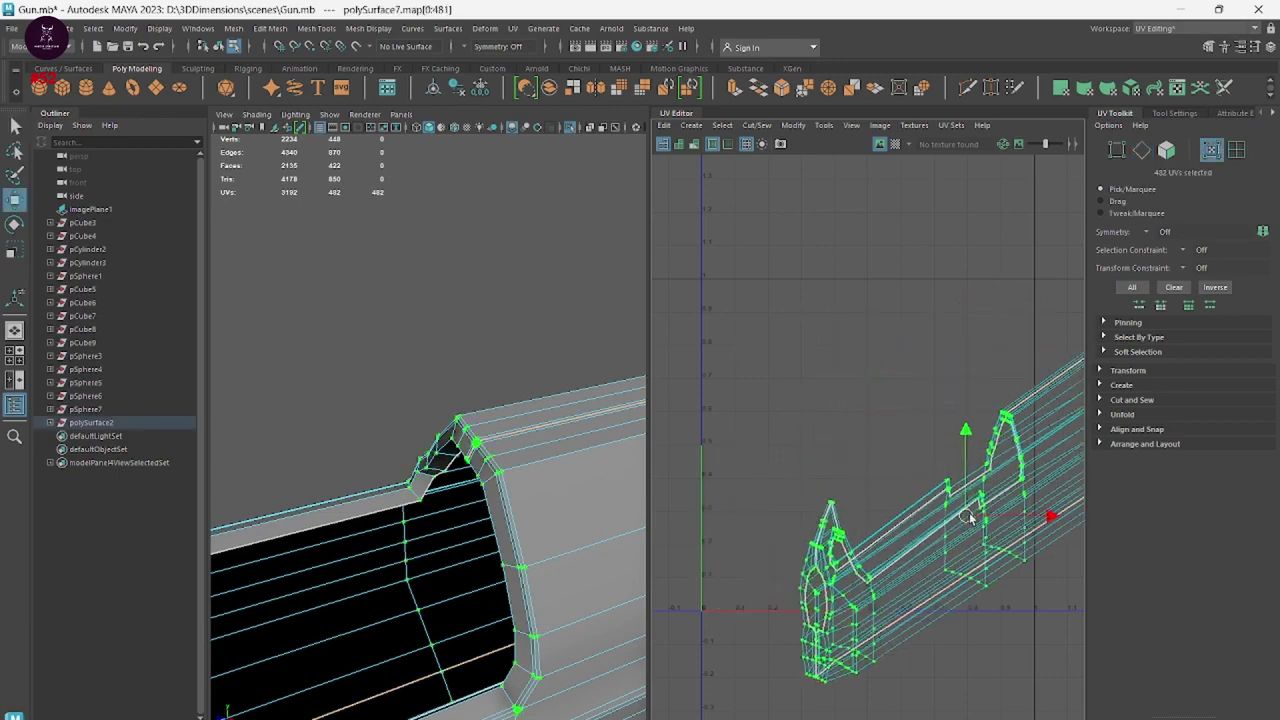
left_click_drag(878, 437, 898, 377)
mouse_move(571, 543)
left_mouse_down("alt")
mouse_move(448, 527)
mouse_move(551, 514)
mouse_move(571, 549)
mouse_move(423, 606)
mouse_move(483, 607)
mouse_move(600, 410)
mouse_move(501, 663)
mouse_move(557, 514)
mouse_move(517, 443)
mouse_move(523, 500)
mouse_move(478, 530)
mouse_move(414, 534)
mouse_move(503, 537)
mouse_move(297, 551)
mouse_move(265, 452)
mouse_move(403, 451)
mouse_move(363, 503)
mouse_move(334, 489)
left_mouse_up("alt")
left_click(557, 514)
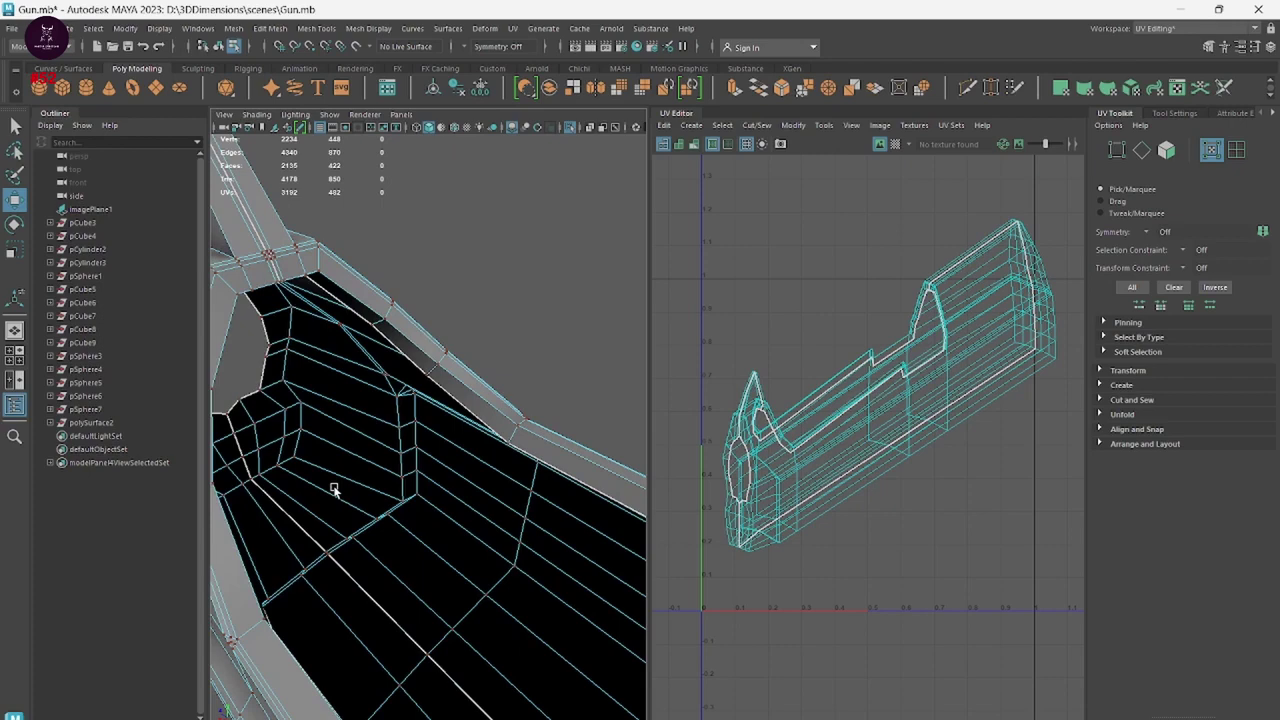
Orbit and zoom around the barrel to inspect it from outside, the side and inside.
scroll(331, 483, "up", 3)
scroll(304, 450, "up", 3)
scroll(310, 436, "up", 2)
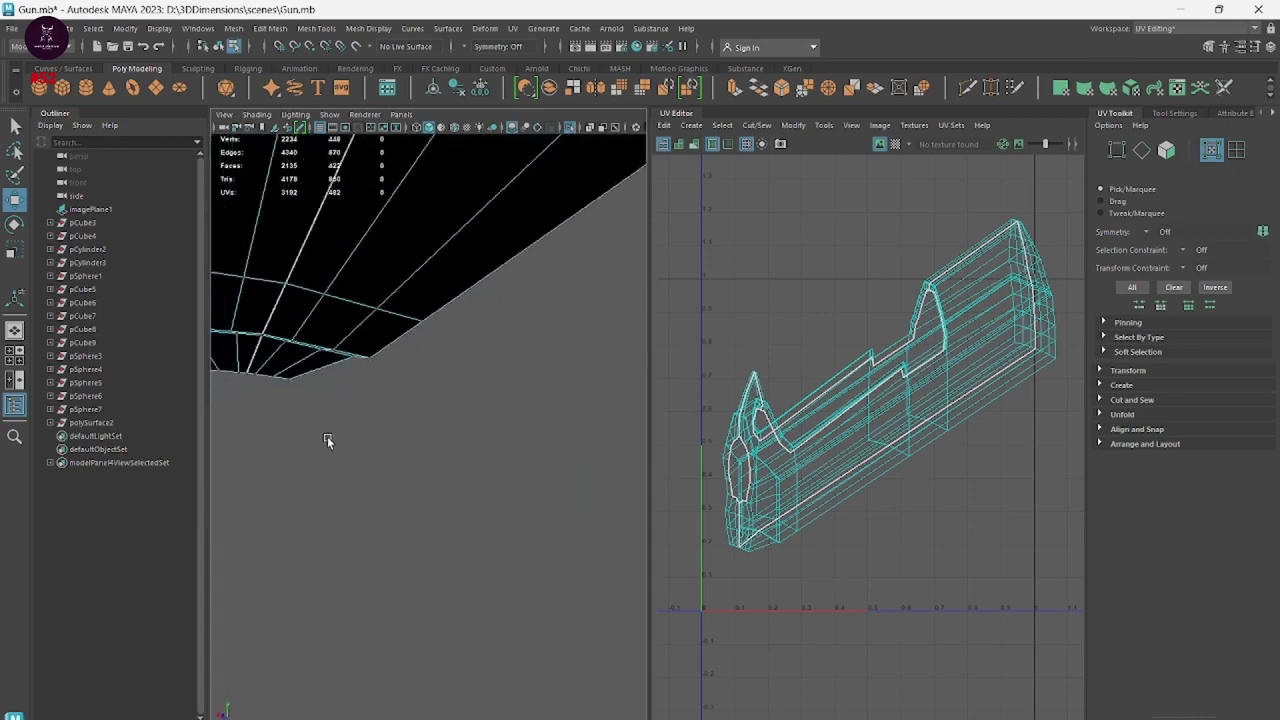
mouse_move(327, 440)
left_mouse_down("alt")
mouse_move(223, 394)
mouse_move(429, 400)
mouse_move(446, 420)
mouse_move(357, 409)
mouse_move(420, 442)
mouse_move(360, 500)
mouse_move(552, 610)
mouse_move(455, 497)
left_mouse_up("alt")
scroll(468, 390, "up", 3)
scroll(368, 508, "up", 2)
scroll(455, 497, "up", 3)
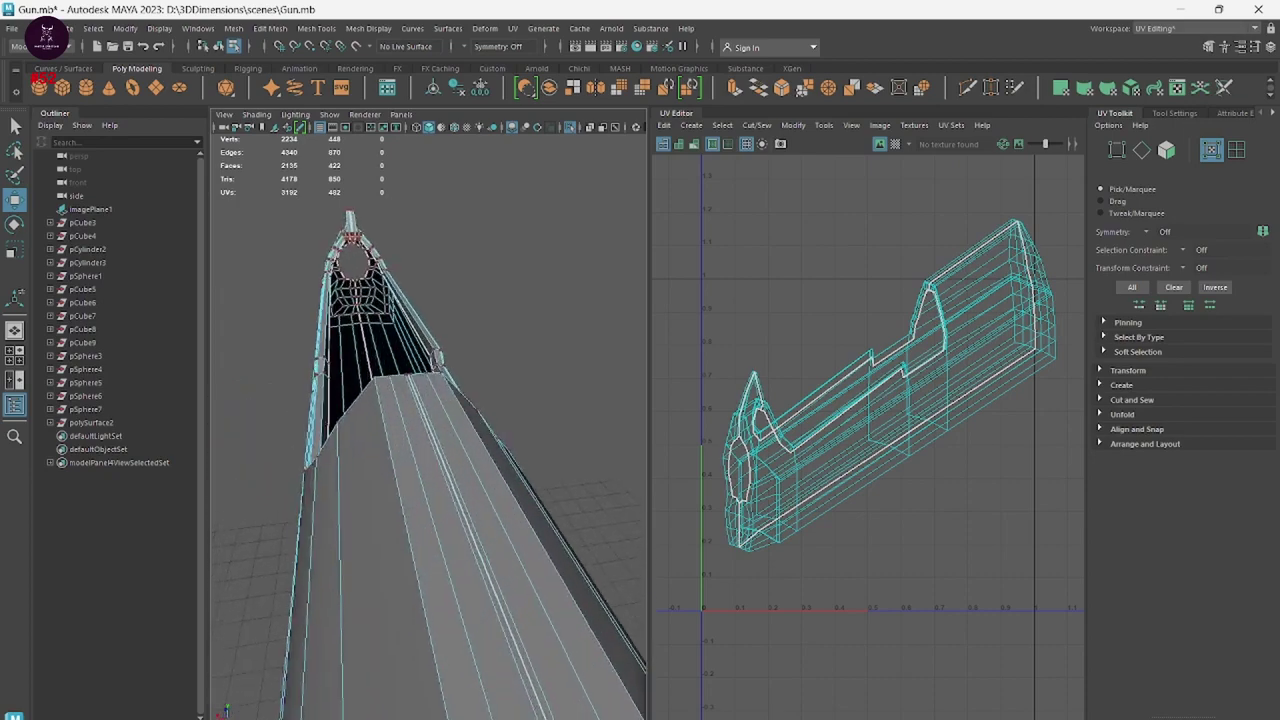
mouse_move(404, 414)
left_mouse_down("alt")
mouse_move(480, 517)
mouse_move(590, 523)
mouse_move(580, 508)
mouse_move(470, 529)
mouse_move(568, 575)
mouse_move(473, 581)
mouse_move(473, 596)
left_mouse_up("alt")
mouse_move(540, 272)
left_mouse_down("alt")
mouse_move(476, 603)
mouse_move(517, 380)
mouse_move(466, 549)
mouse_move(494, 586)
mouse_move(516, 583)
left_mouse_up("alt")
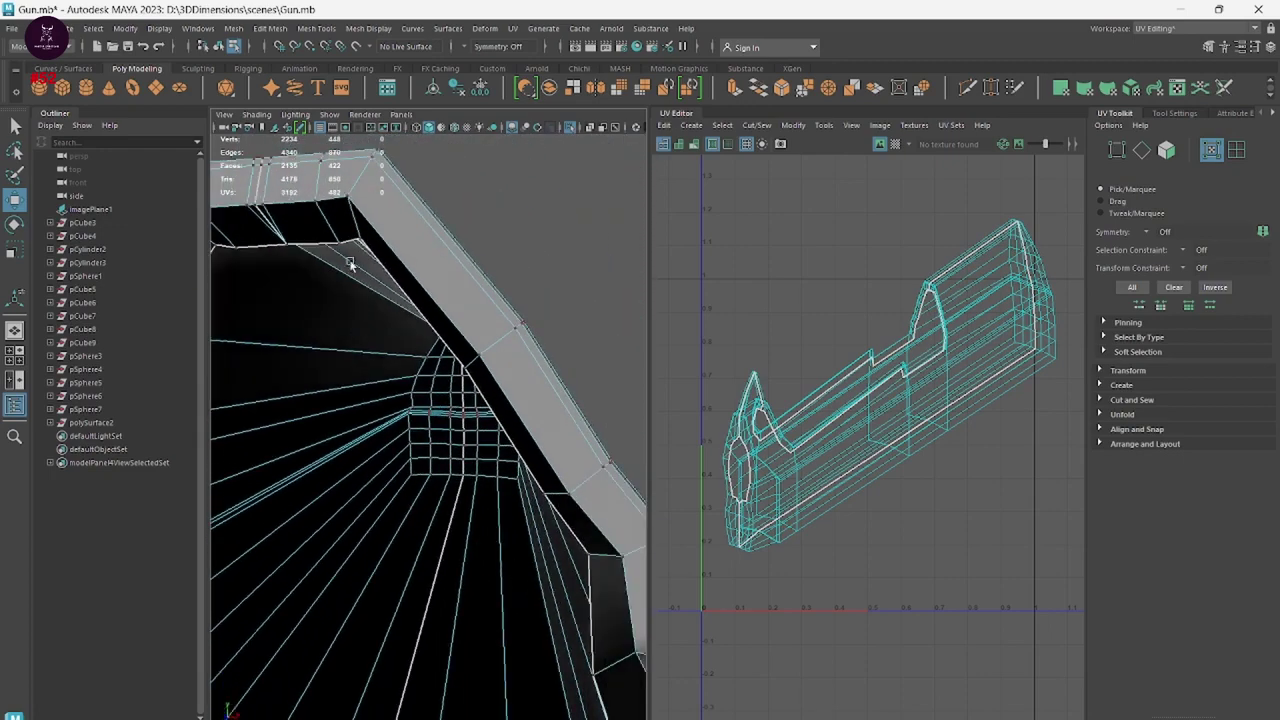
scroll(500, 218, "down", 5)
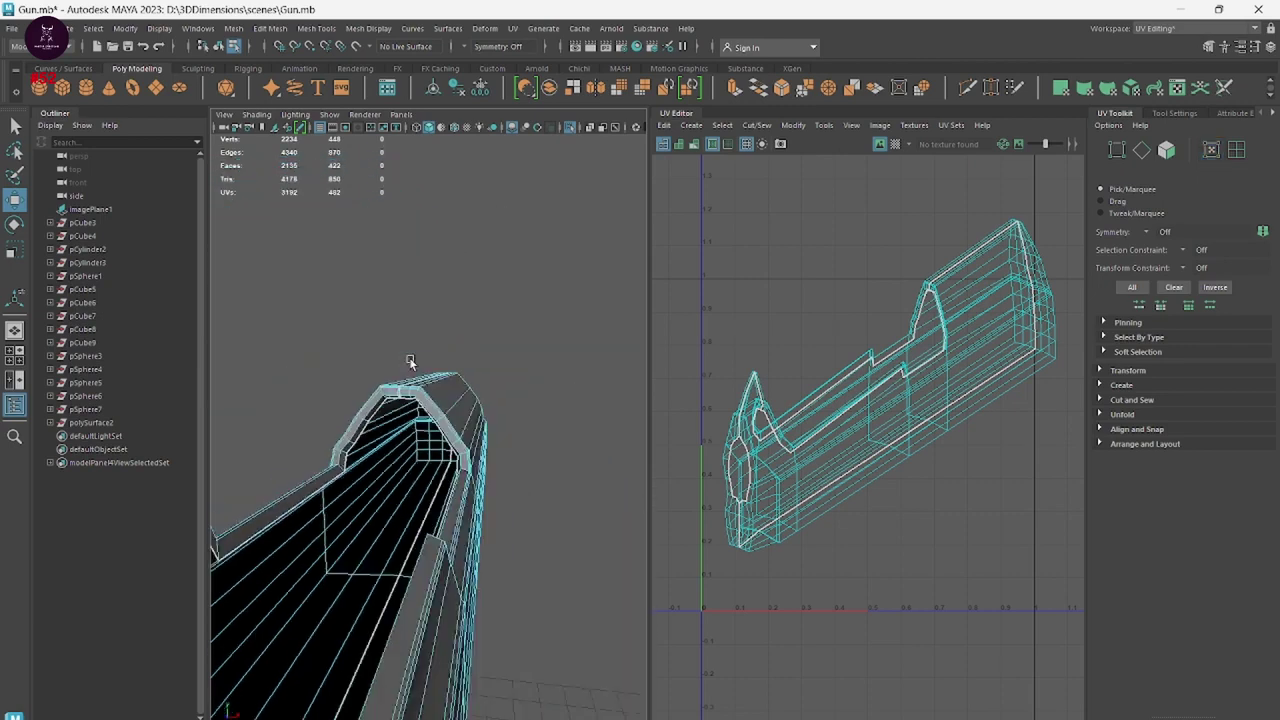
scroll(414, 364, "down", 5)
scroll(328, 526, "up", 5)
left_click_drag(391, 480, 473, 515, "alt")
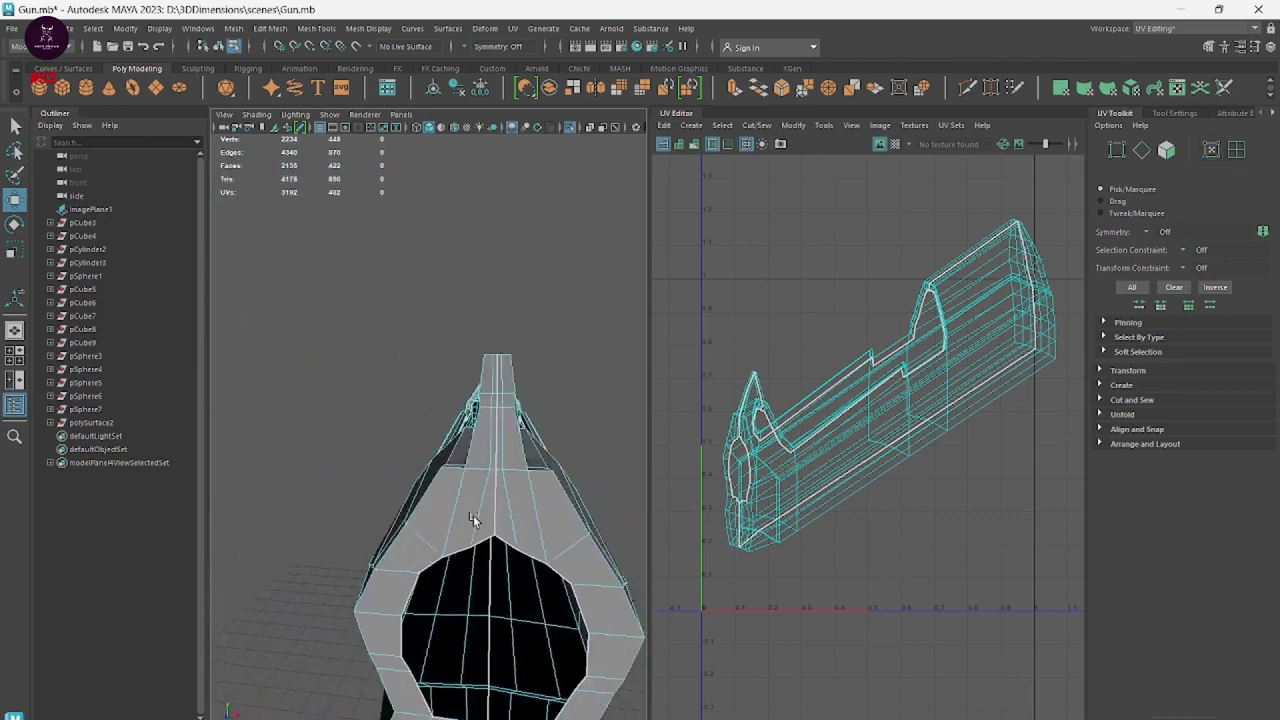
Switch to Face selection mode and maximize the top view showing the slide lengthwise.
right_click_drag(524, 379, 525, 508)
right_click_drag(518, 425, 522, 416)
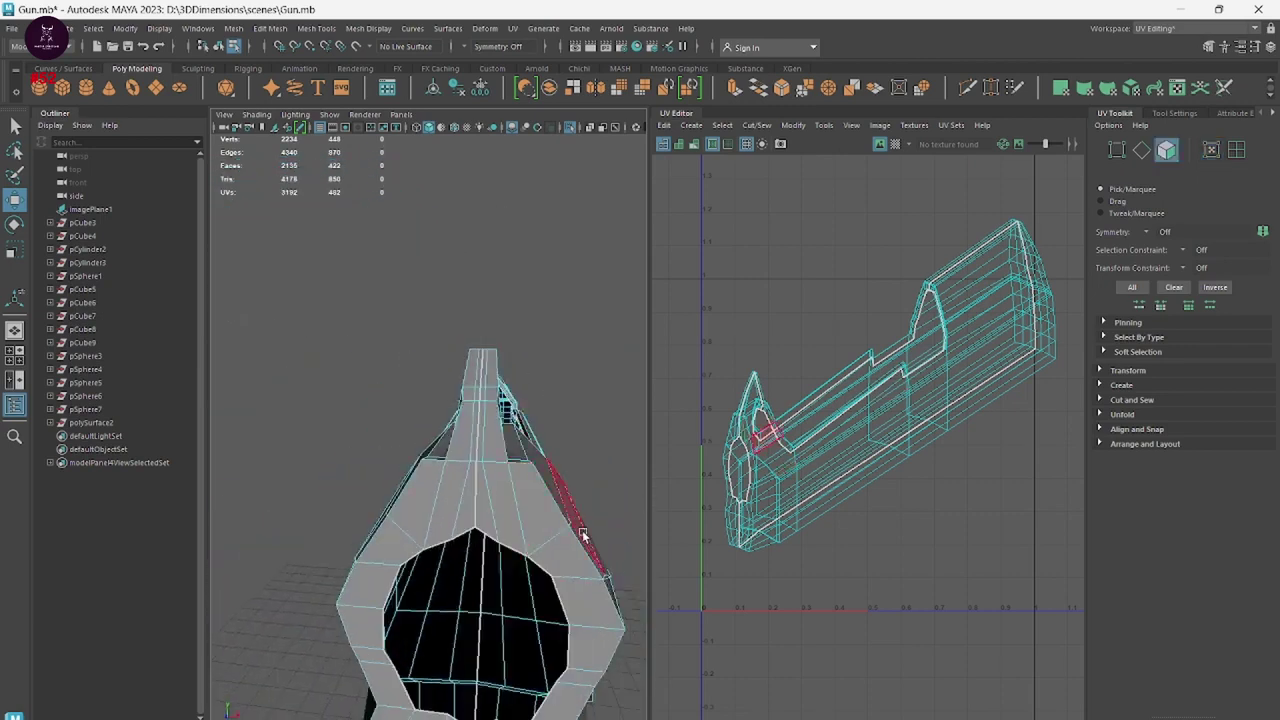
scroll(509, 544, "down", 5)
left_click_drag(509, 544, 466, 548, "alt")
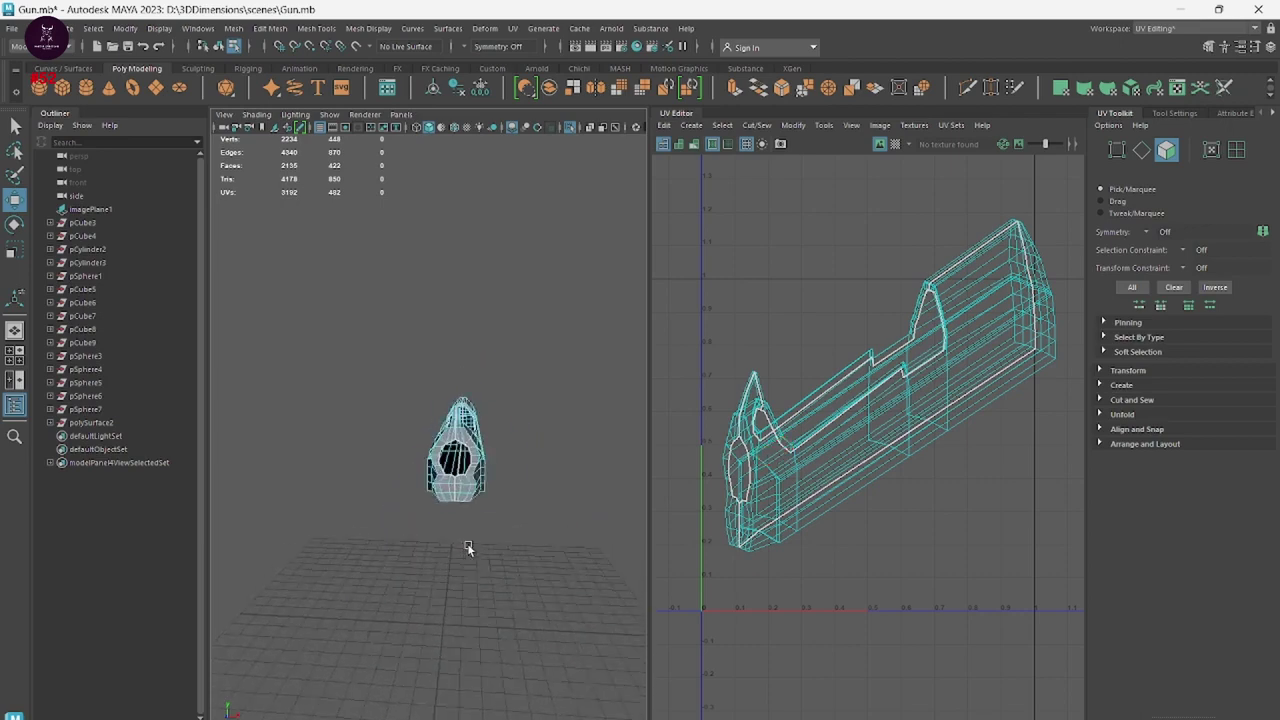
key("space")
key("space")
scroll(440, 432, "down", 3)
left_click(422, 338)
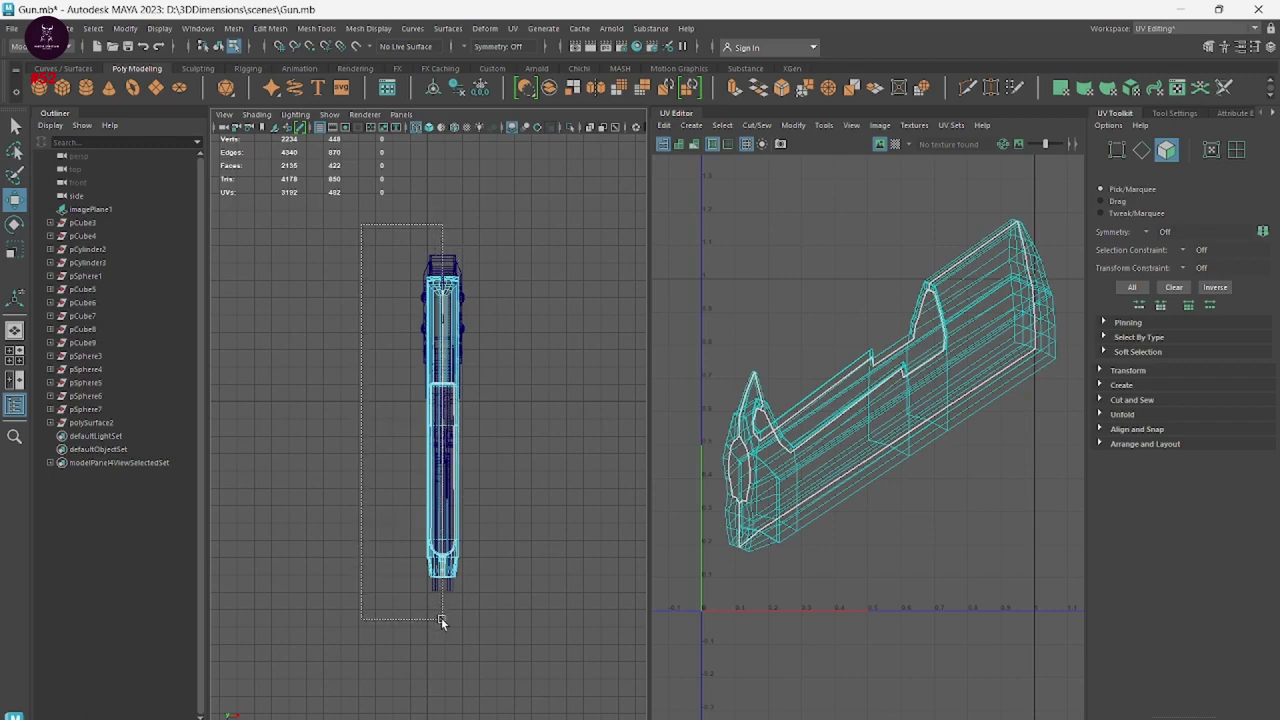
Marquee-select all 211 slide faces in the top view and frame them.
left_click_drag(440, 620, 440, 622)
scroll(383, 508, "up", 10)
scroll(383, 508, "down", 4)
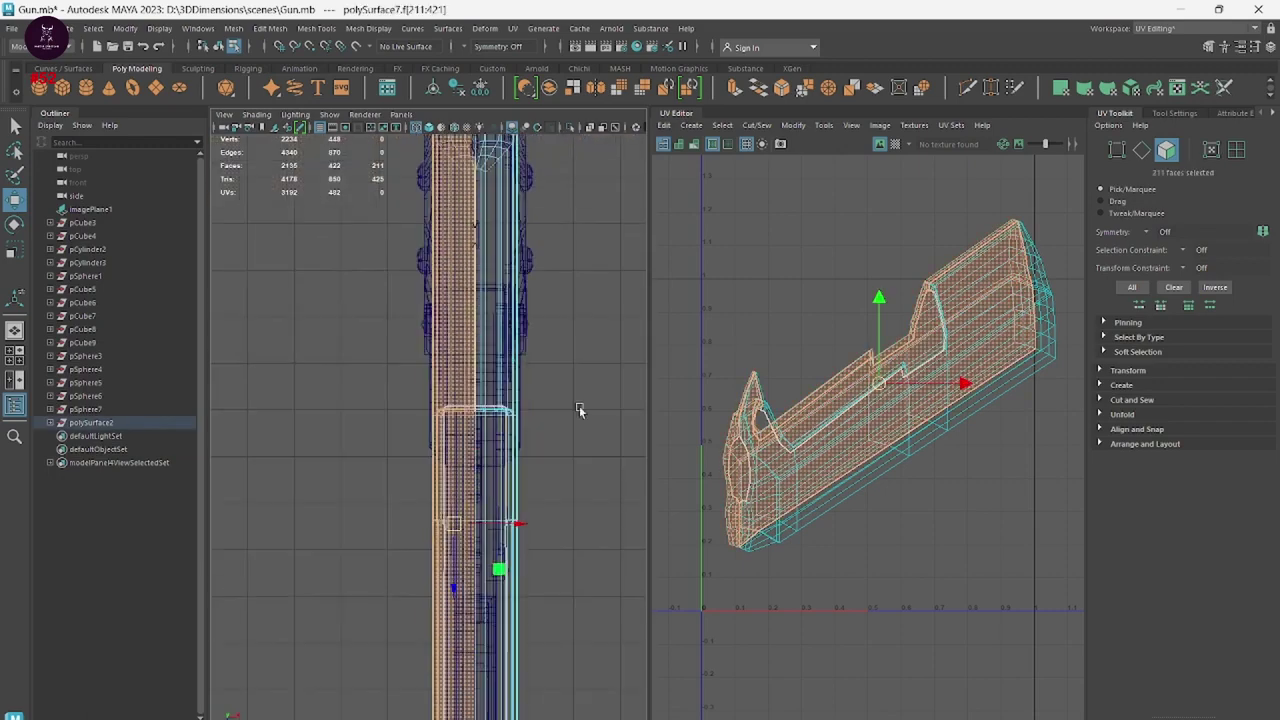
scroll(537, 603, "up", 3)
scroll(500, 500, "up", 3)
scroll(551, 491, "up", 3)
scroll(550, 574, "up", 2)
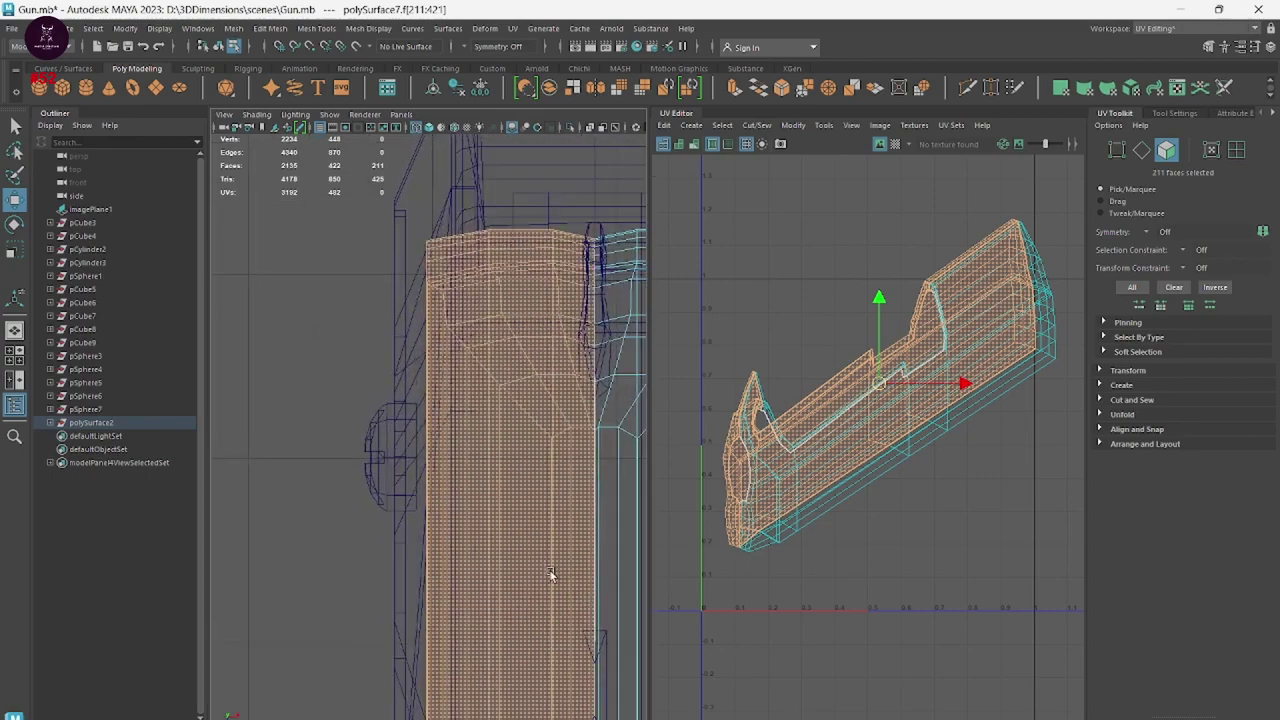
scroll(530, 530, "up", 1)
scroll(549, 531, "up", 1)
scroll(409, 451, "up", 3)
scroll(507, 402, "up", 2)
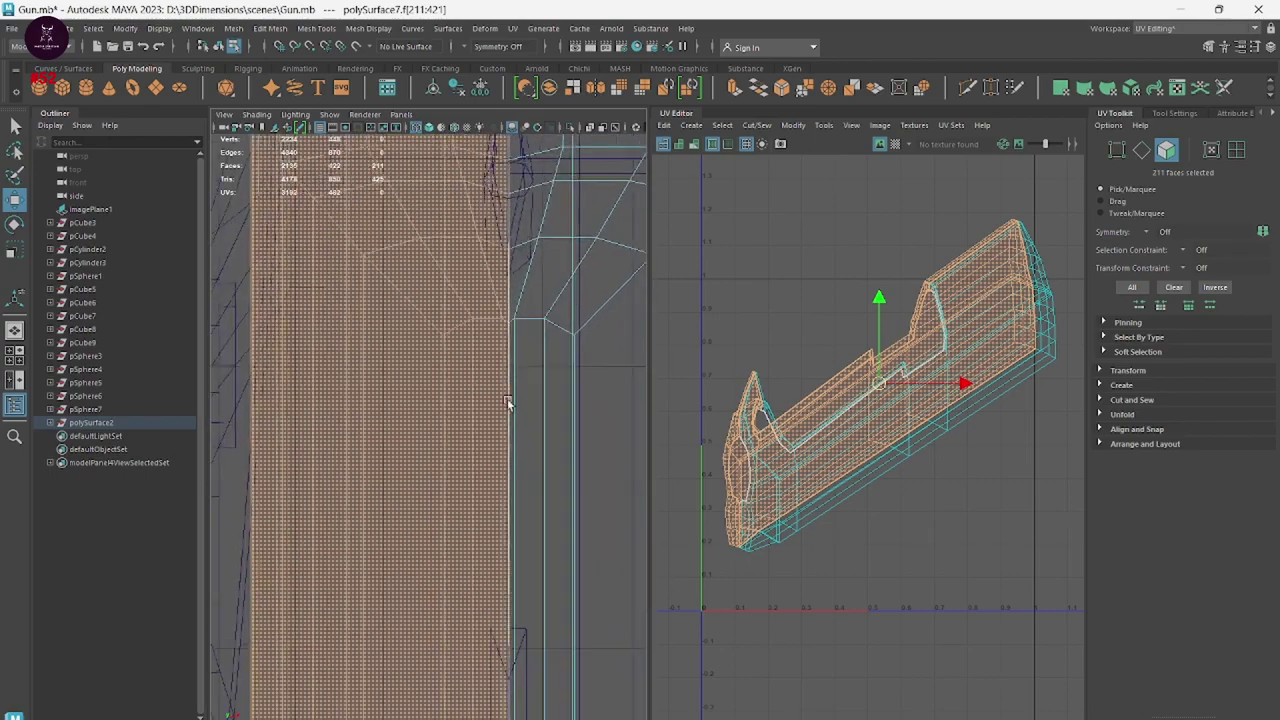
key("f")
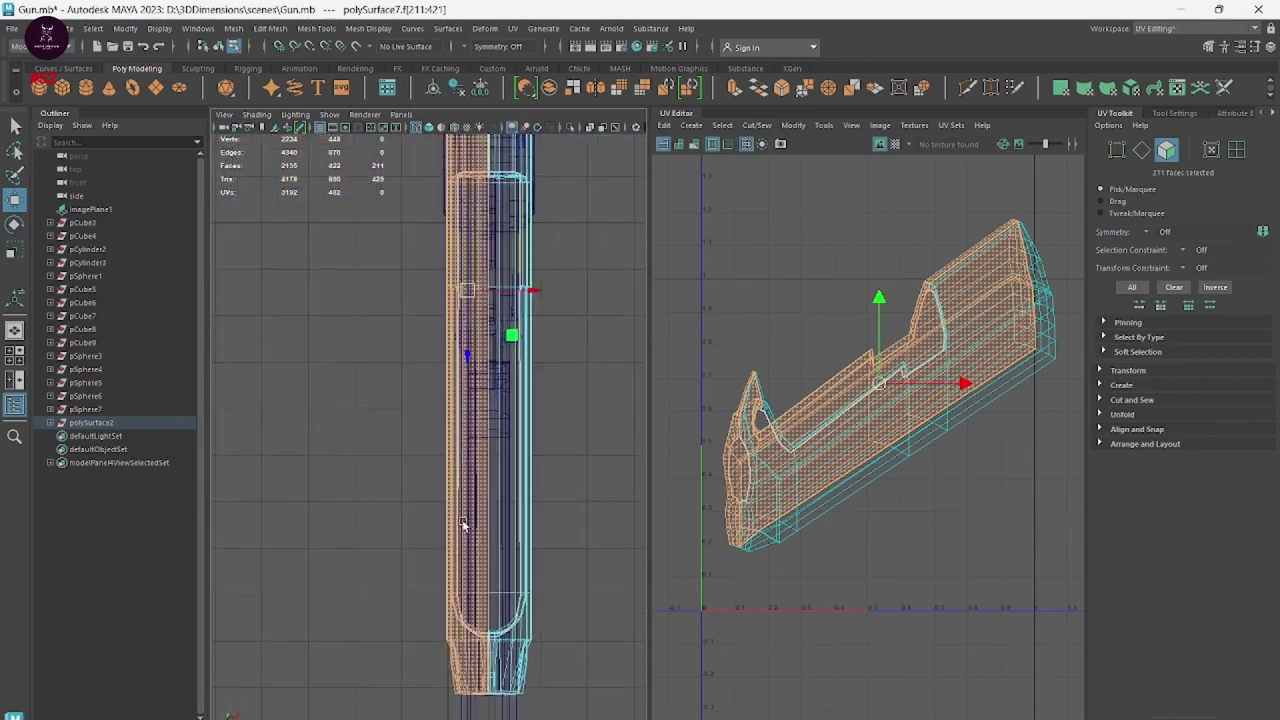
scroll(462, 525, "up", 2)
scroll(586, 423, "up", 2)
scroll(477, 466, "up", 2)
scroll(496, 305, "up", 2)
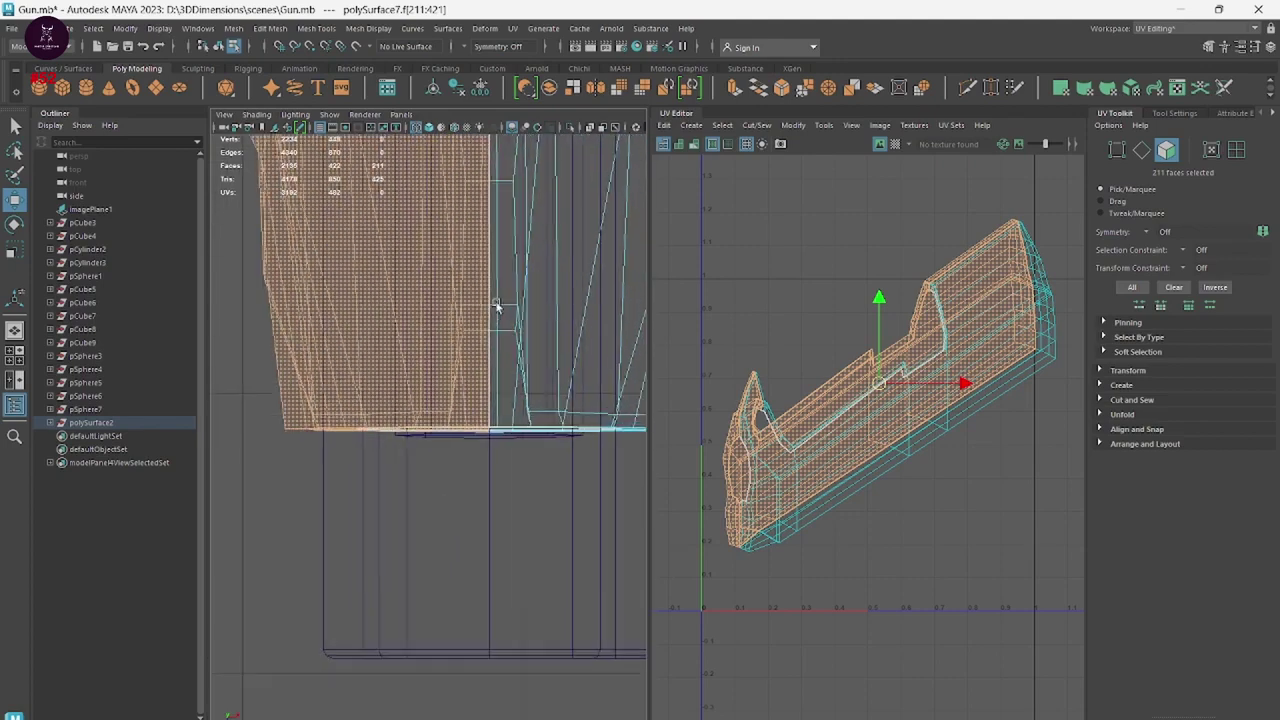
scroll(496, 305, "up", 1)
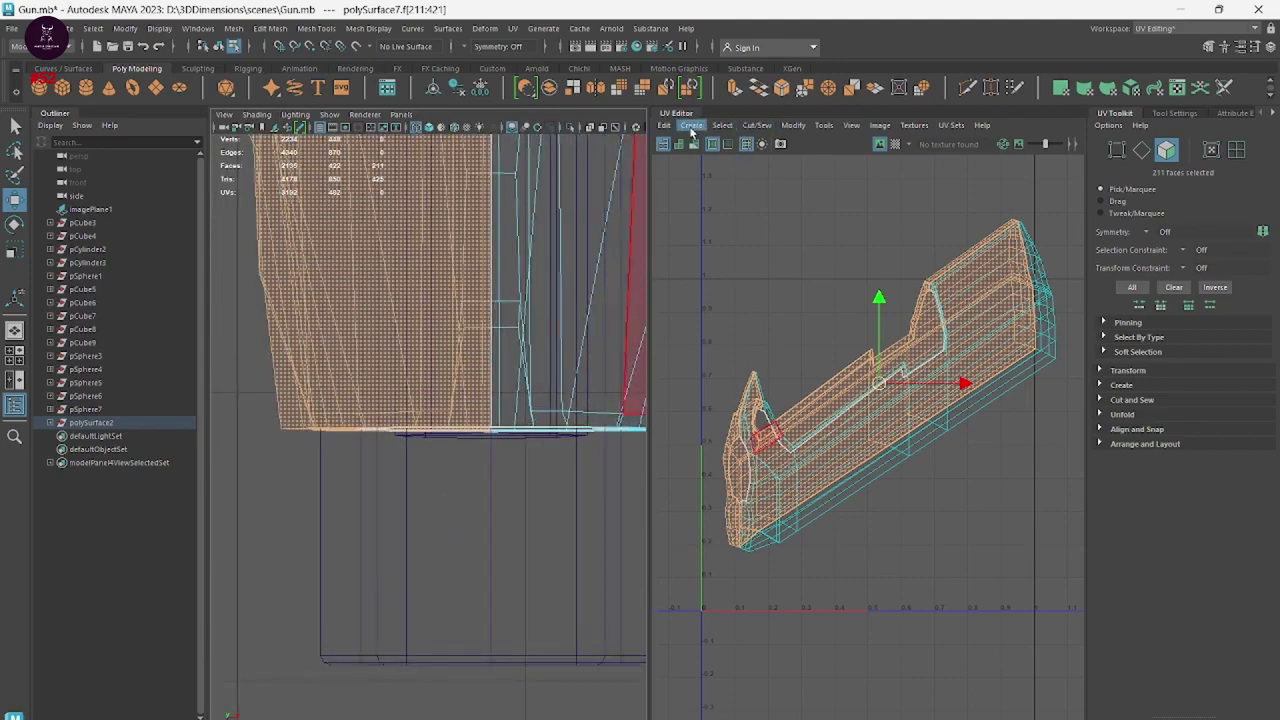
Try a planar projection on the faces, undo it, and return to the perspective view.
left_click(691, 126)
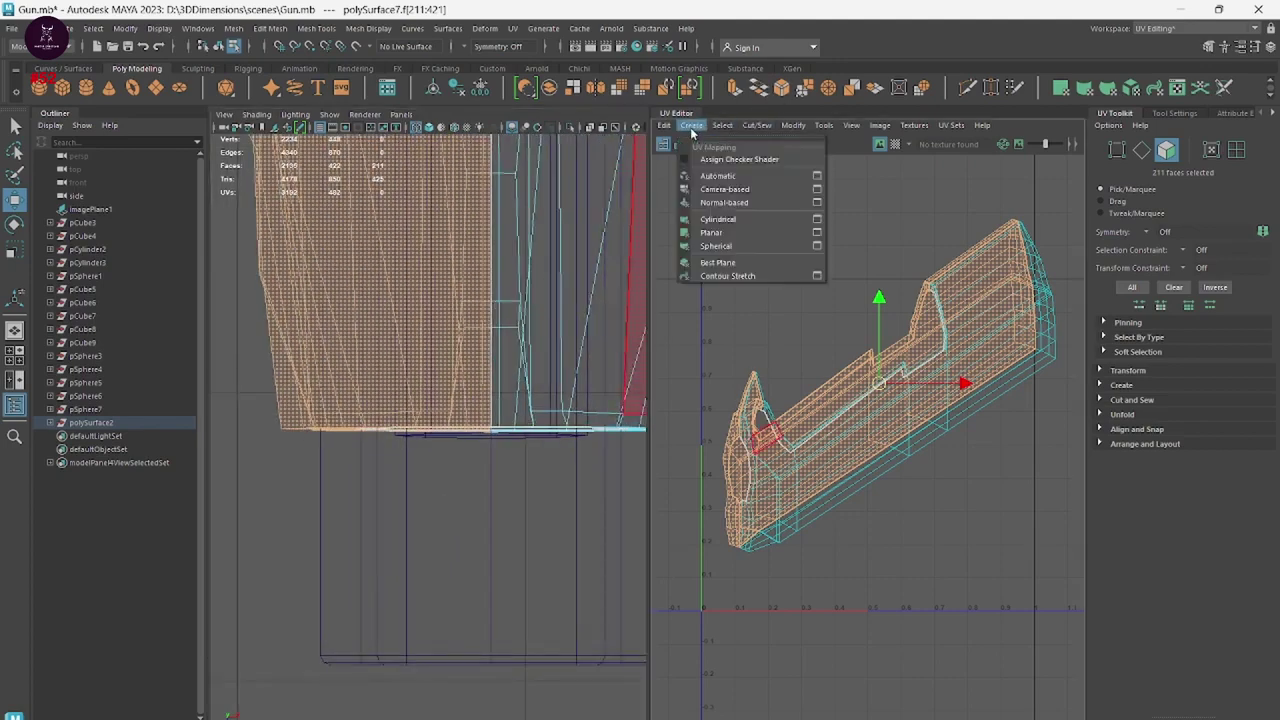
left_click(712, 232)
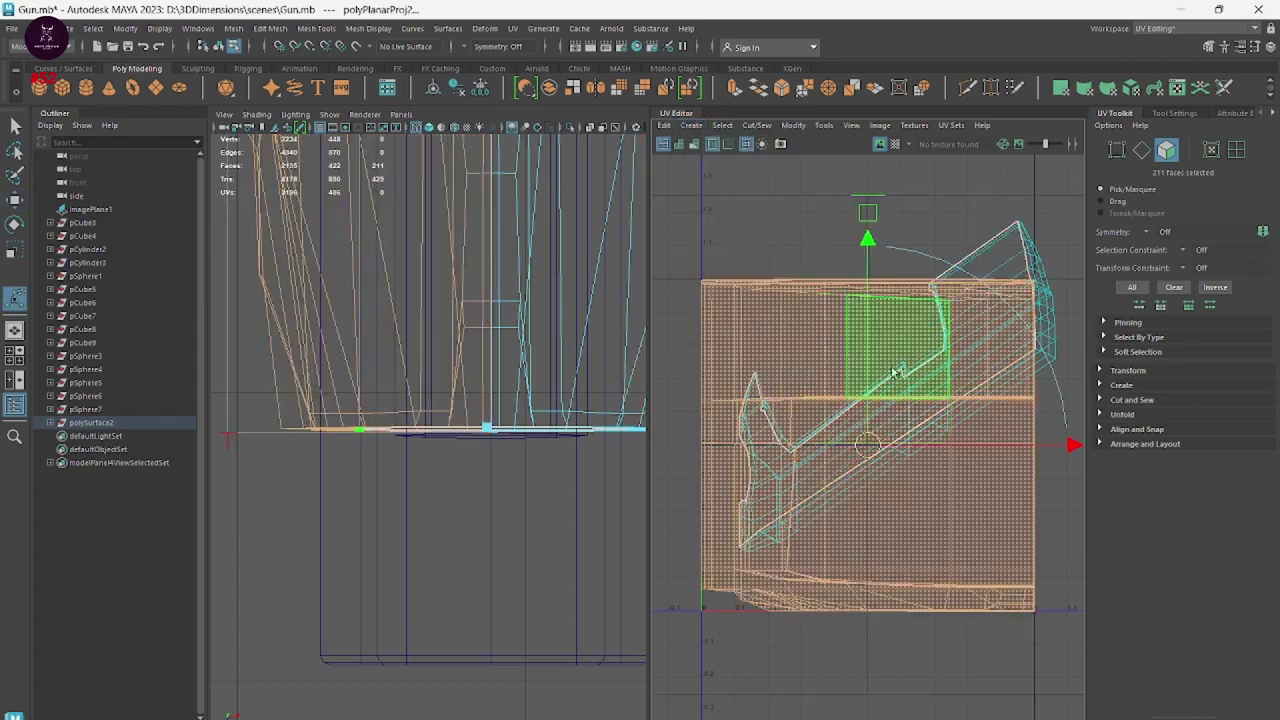
key("ctrl+z")
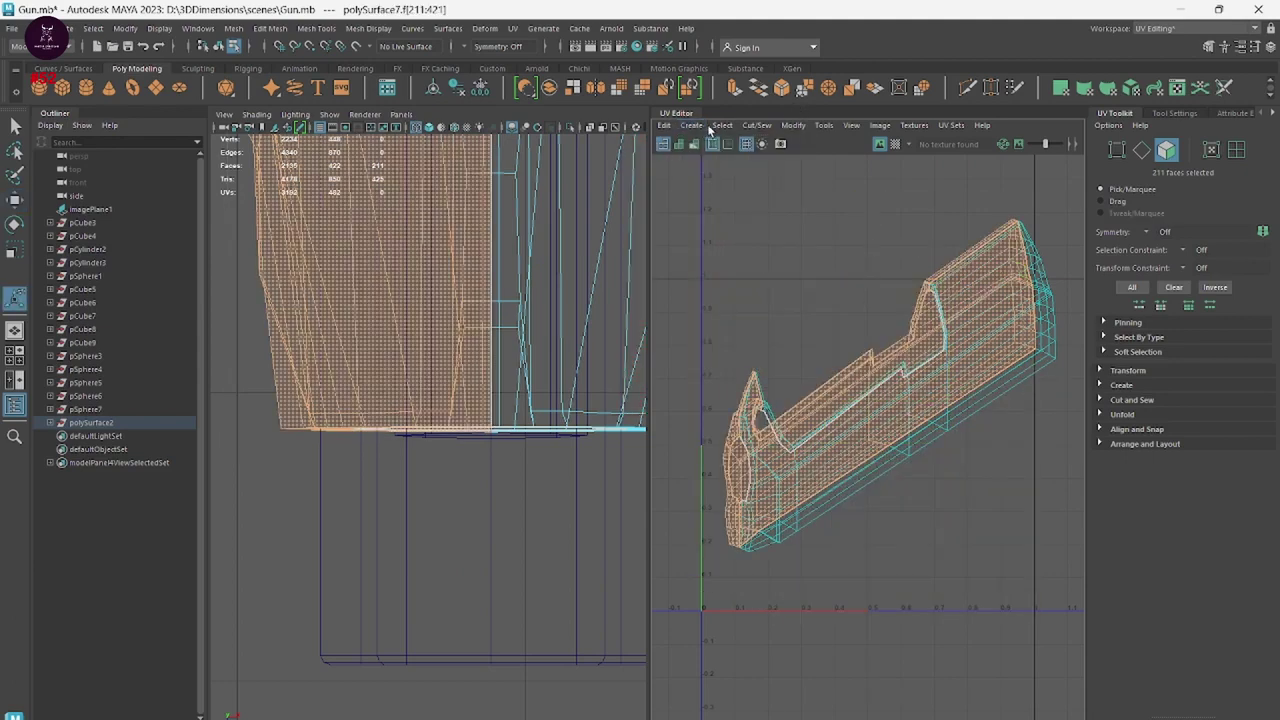
left_click(692, 125)
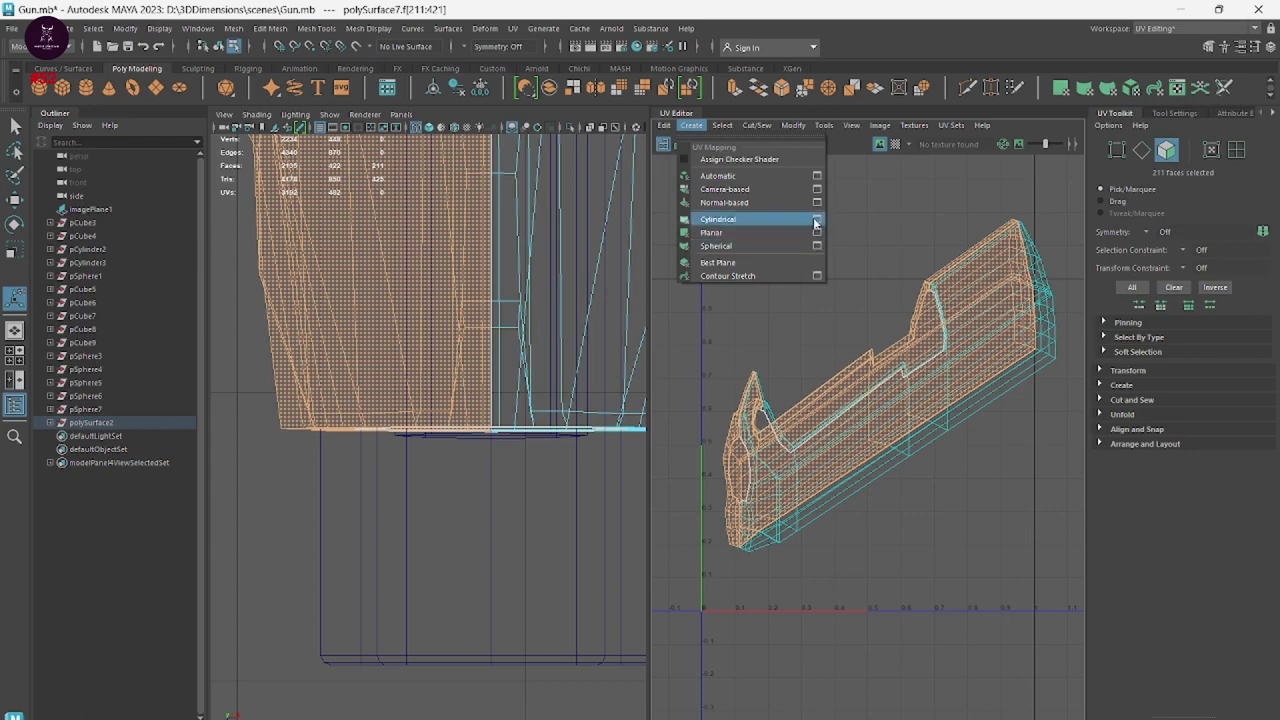
key("space")
key("space")
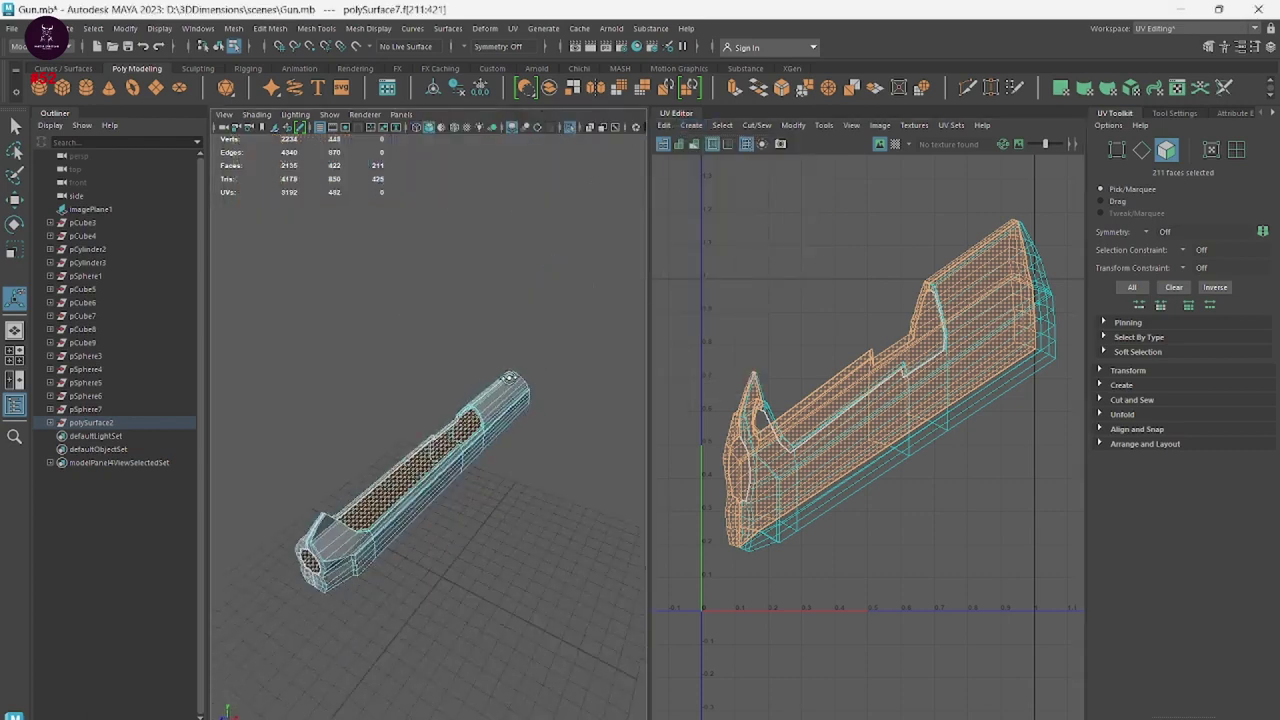
mouse_move(510, 378)
left_mouse_down("alt")
mouse_move(537, 503)
mouse_move(418, 558)
left_mouse_up("alt")
scroll(537, 503, "up", 5)
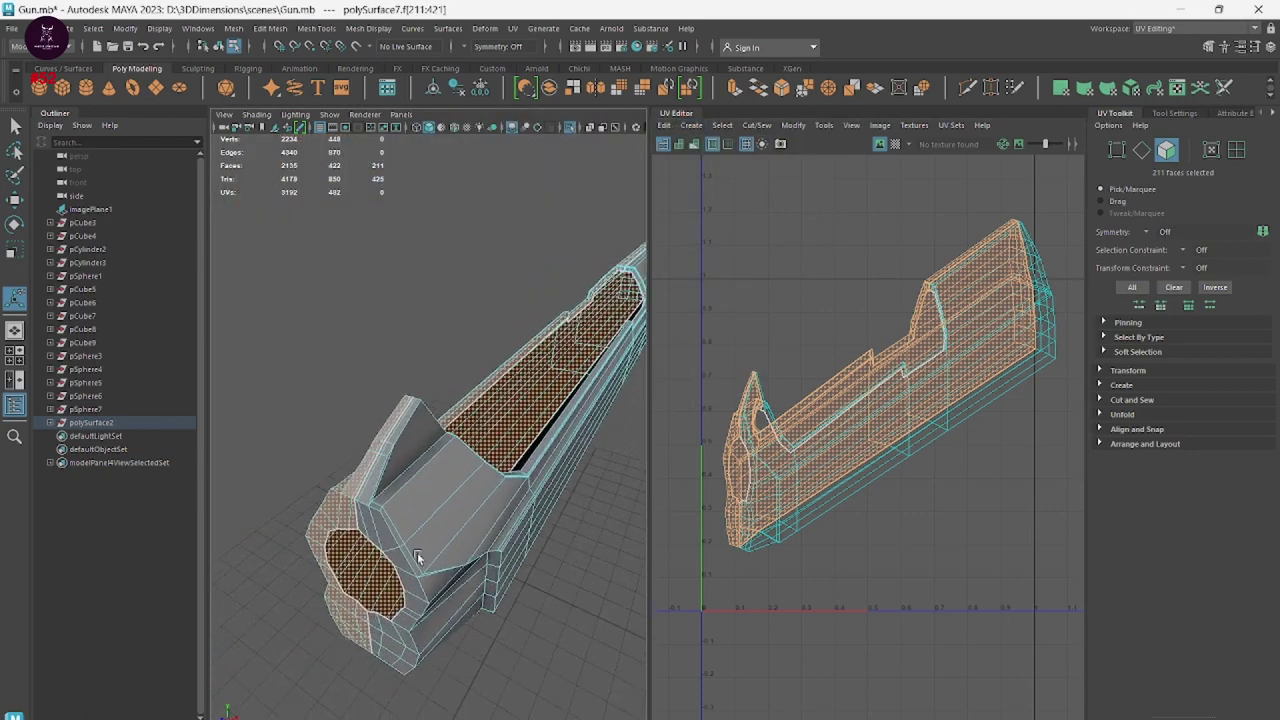
left_click(698, 126)
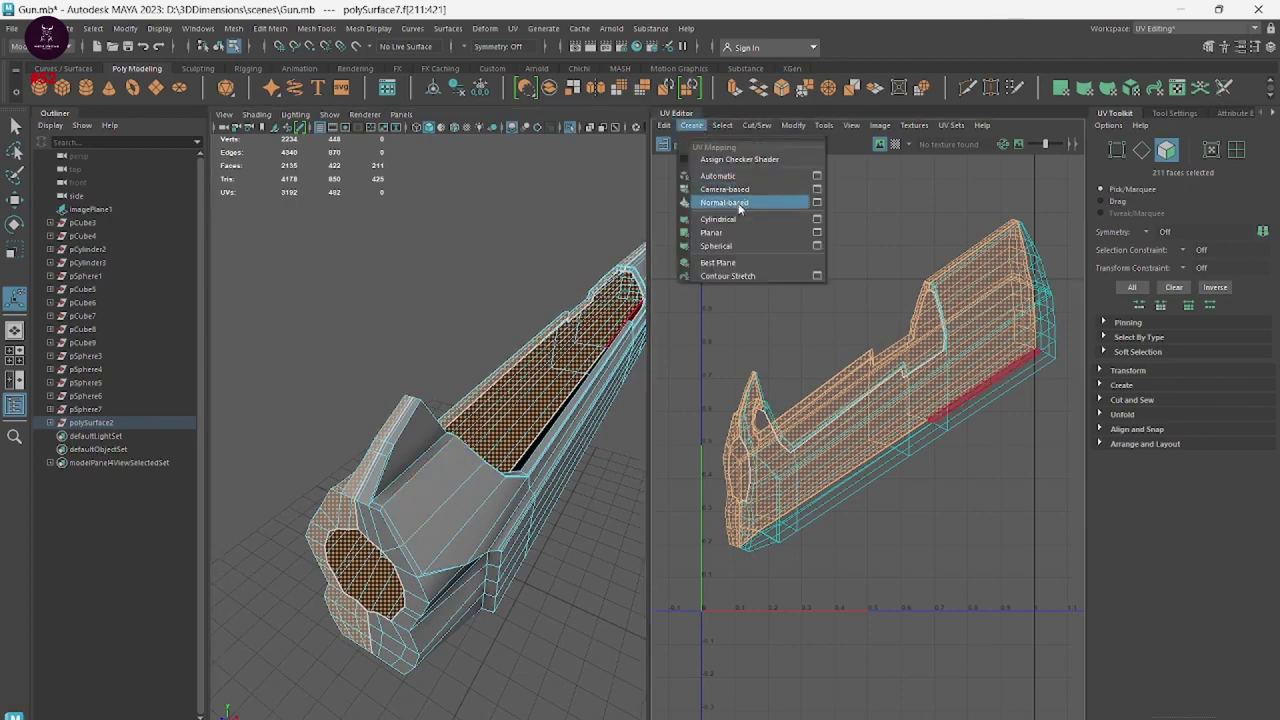
Planar-project the selected slide faces into their own shell and move it to the right.
left_click(817, 233)
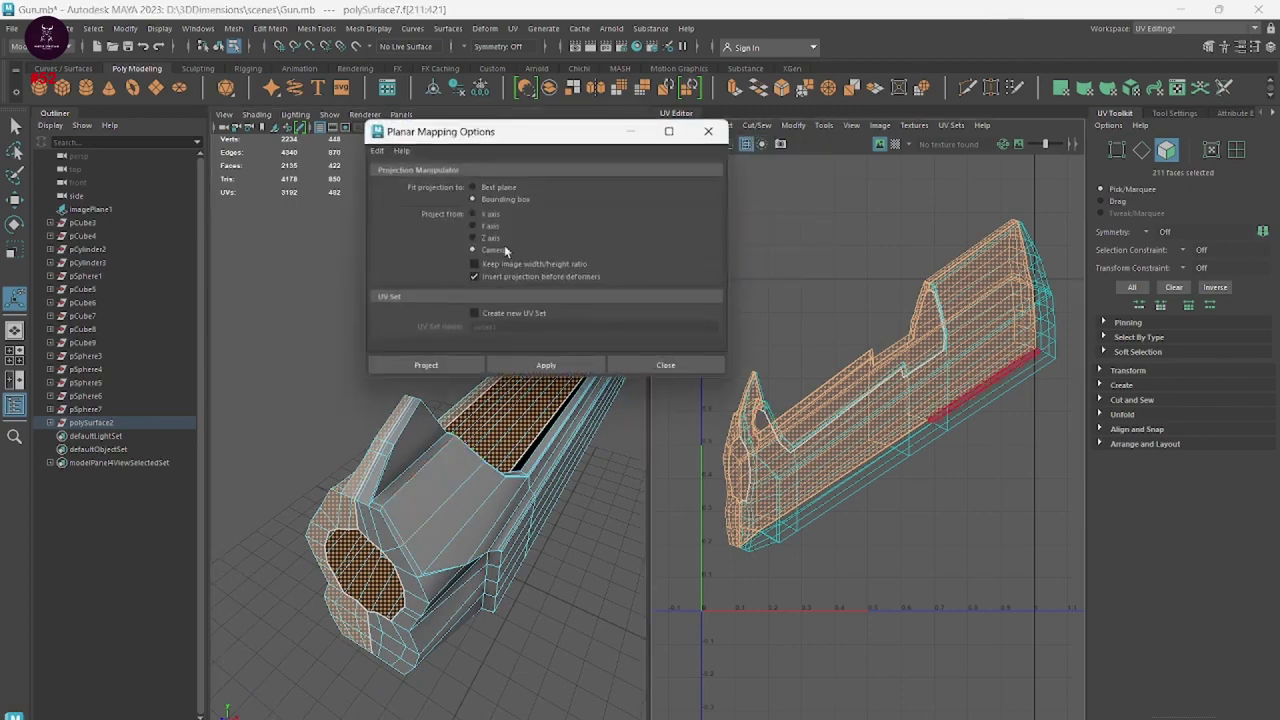
left_click(447, 366)
left_click_drag(903, 453, 966, 596)
middle_click_drag(918, 432, 752, 258, "alt")
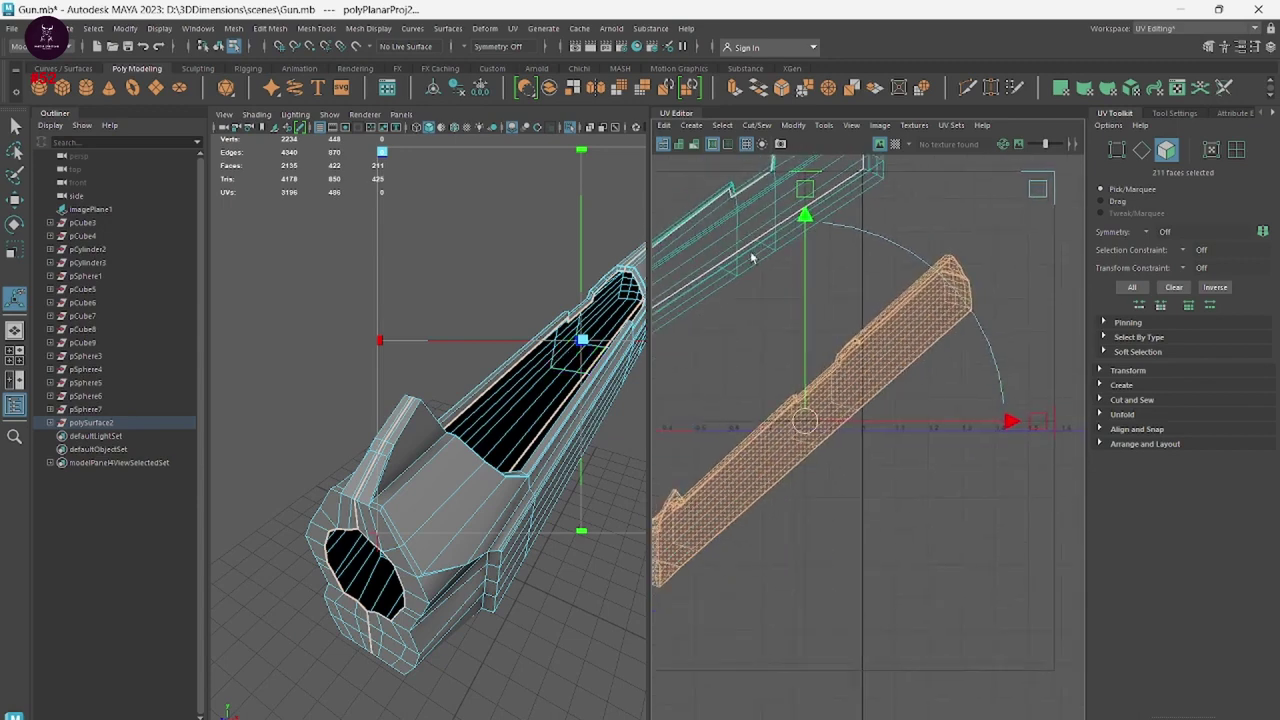
left_click_drag(812, 423, 905, 421)
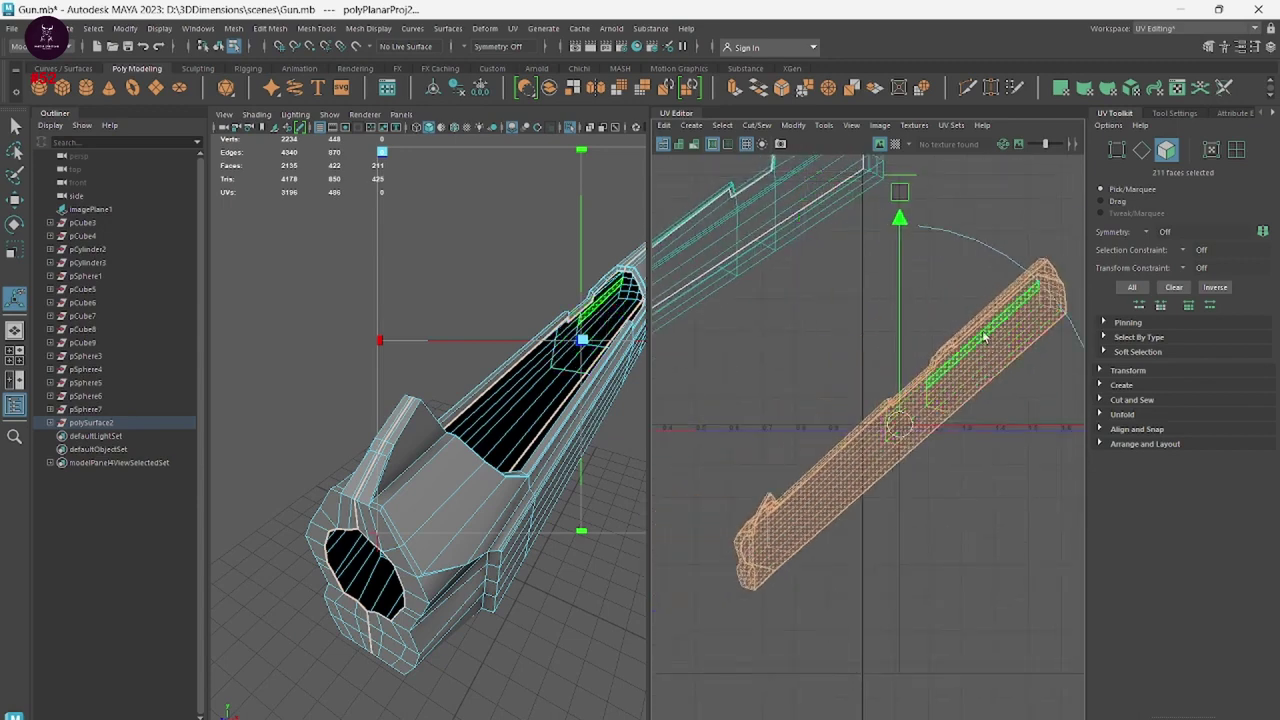
Unfold the projected shell into a flat, elongated UV strip.
mouse_move(985, 347)
right_mouse_down("shift")
mouse_move(926, 342)
mouse_move(864, 358)
right_mouse_up("shift")
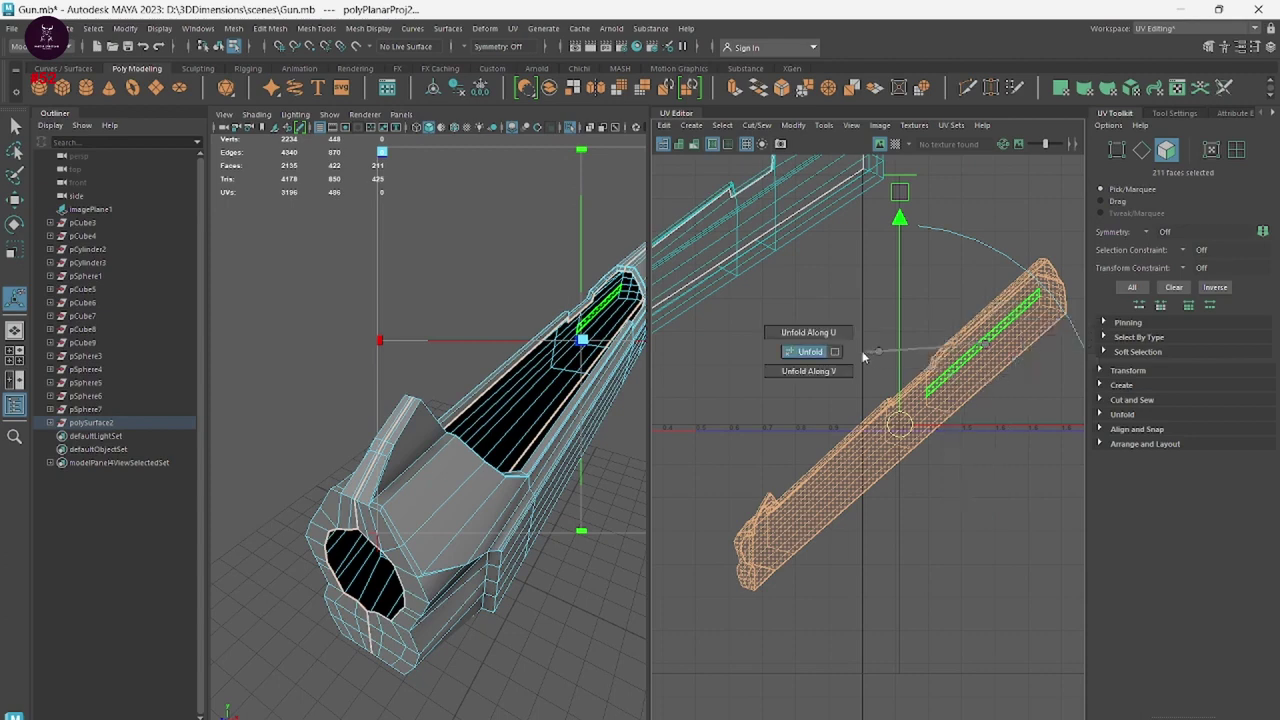
left_click(962, 544)
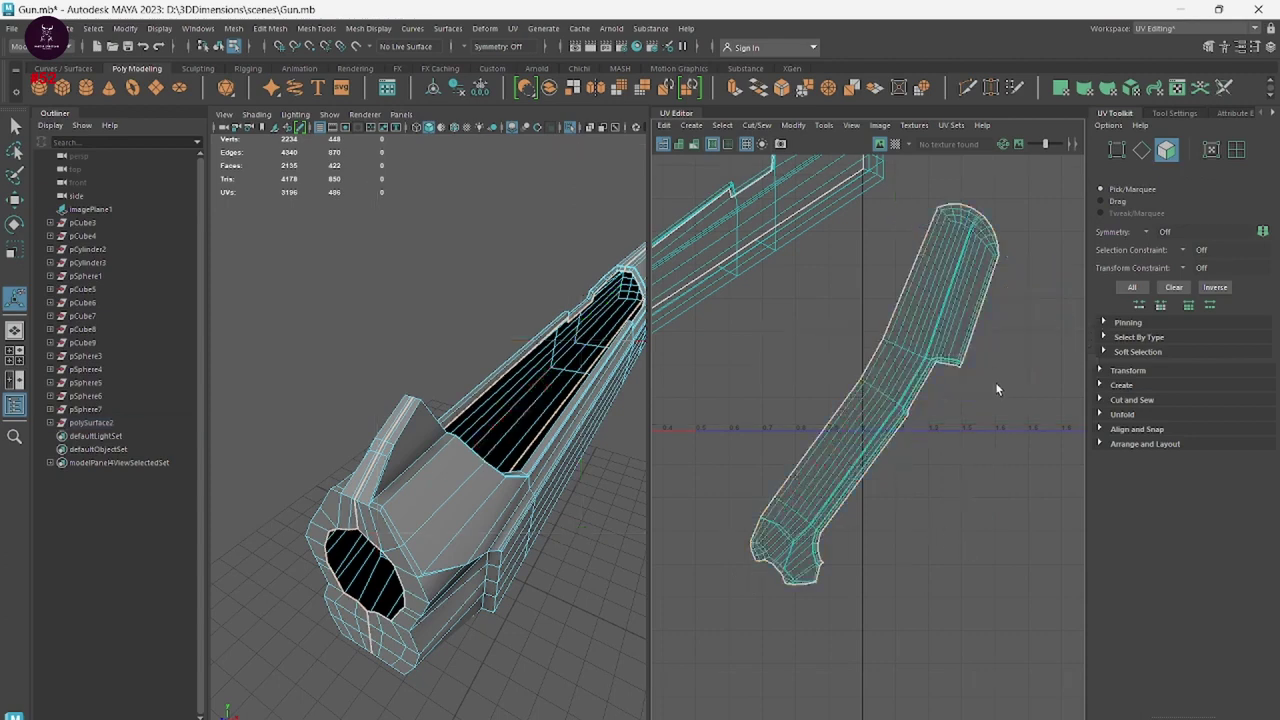
mouse_move(995, 382)
middle_mouse_down("alt")
mouse_move(966, 402)
mouse_move(997, 475)
middle_mouse_up("alt")
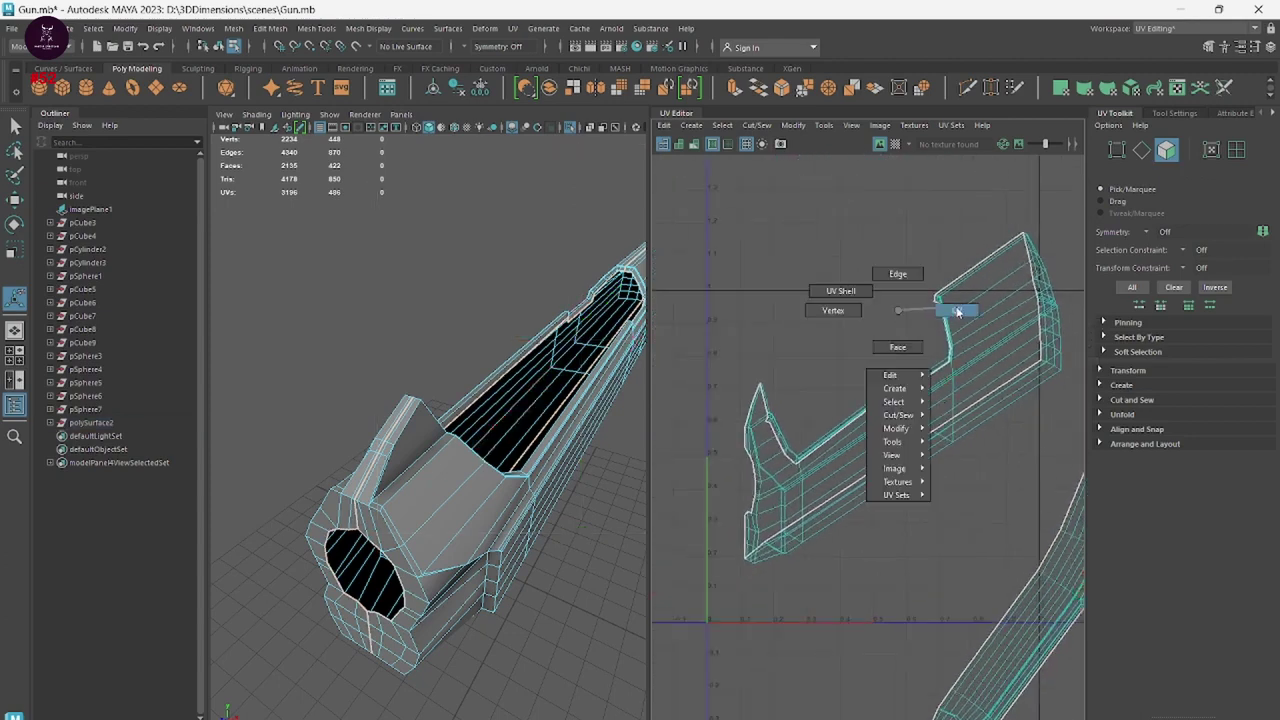
Select the slide's UV shell and unfold it.
right_click_drag(899, 317, 955, 306)
right_click(950, 340, "shift")
right_click_drag(844, 347, 739, 342, "shift")
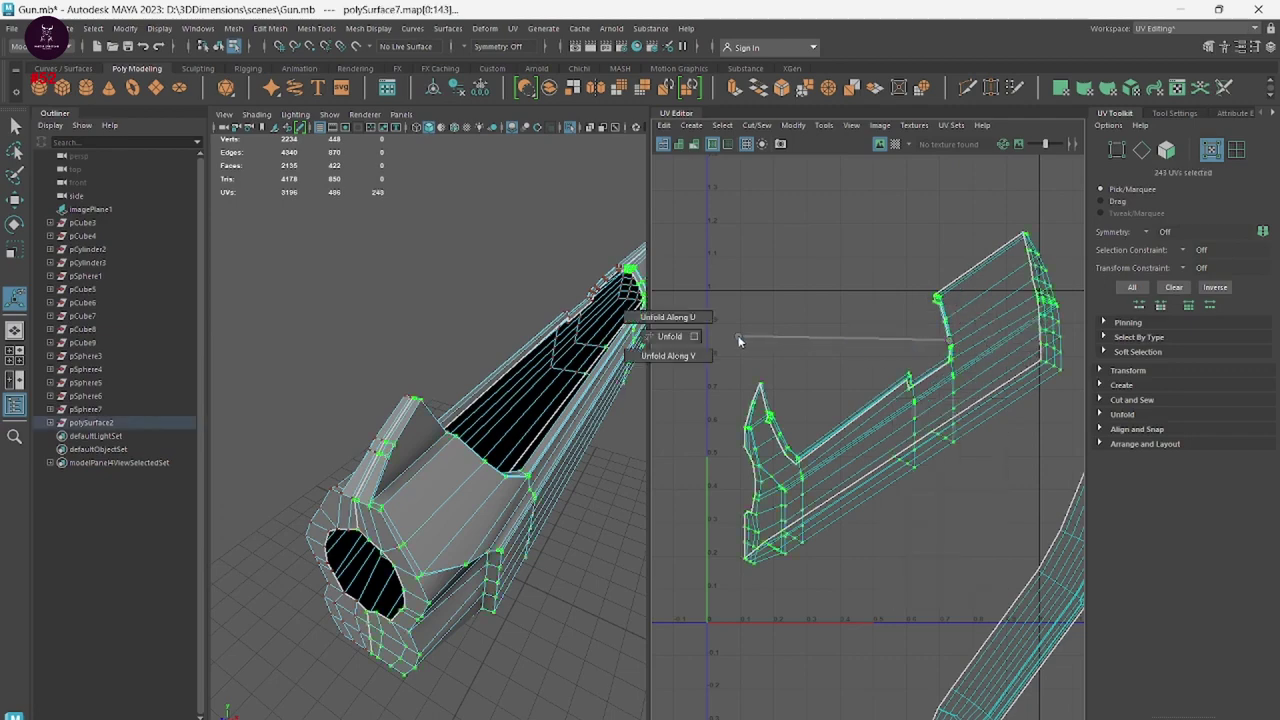
right_click_drag(660, 339, 668, 337, "shift")
middle_click_drag(700, 275, 769, 393, "alt")
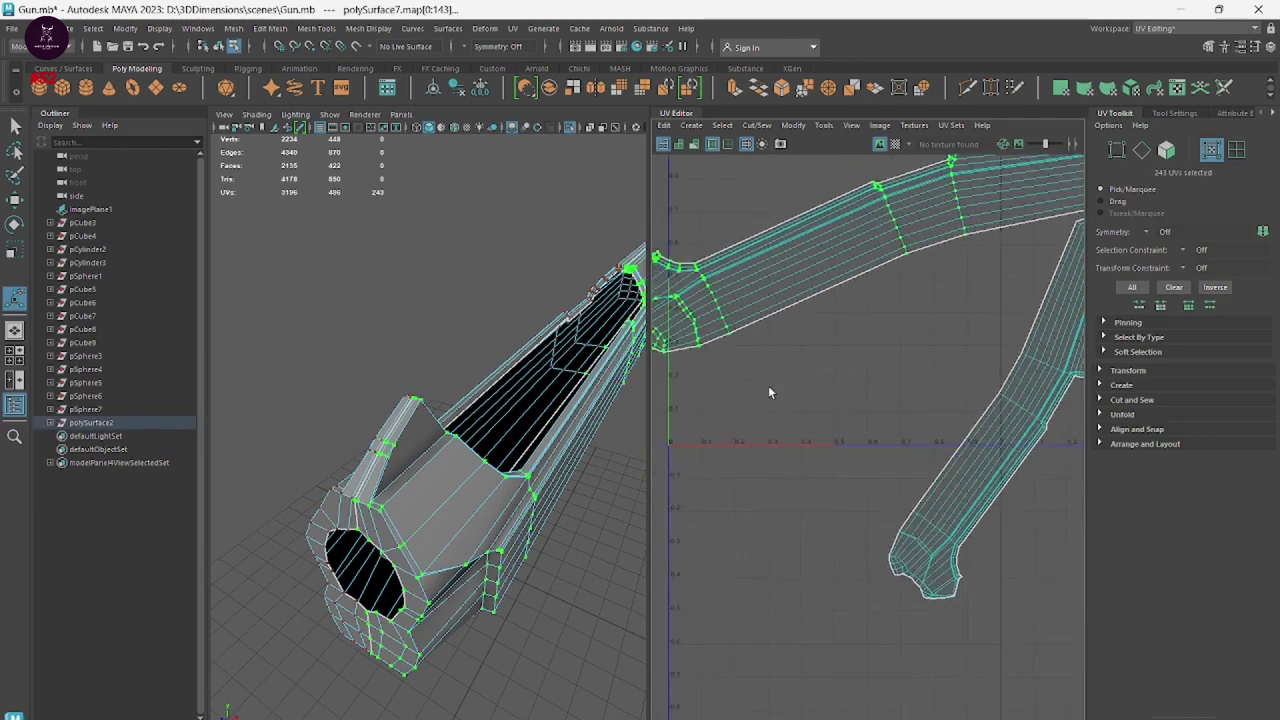
Zoom in under the barrel and pick one underside edge as the seam to join.
mouse_move(480, 556)
left_mouse_down("alt")
mouse_move(503, 480)
mouse_move(484, 566)
left_mouse_up("alt")
mouse_move(441, 577)
right_mouse_down("alt")
mouse_move(486, 606)
mouse_move(451, 549)
mouse_move(474, 571)
mouse_move(459, 578)
mouse_move(520, 343)
right_mouse_up("alt")
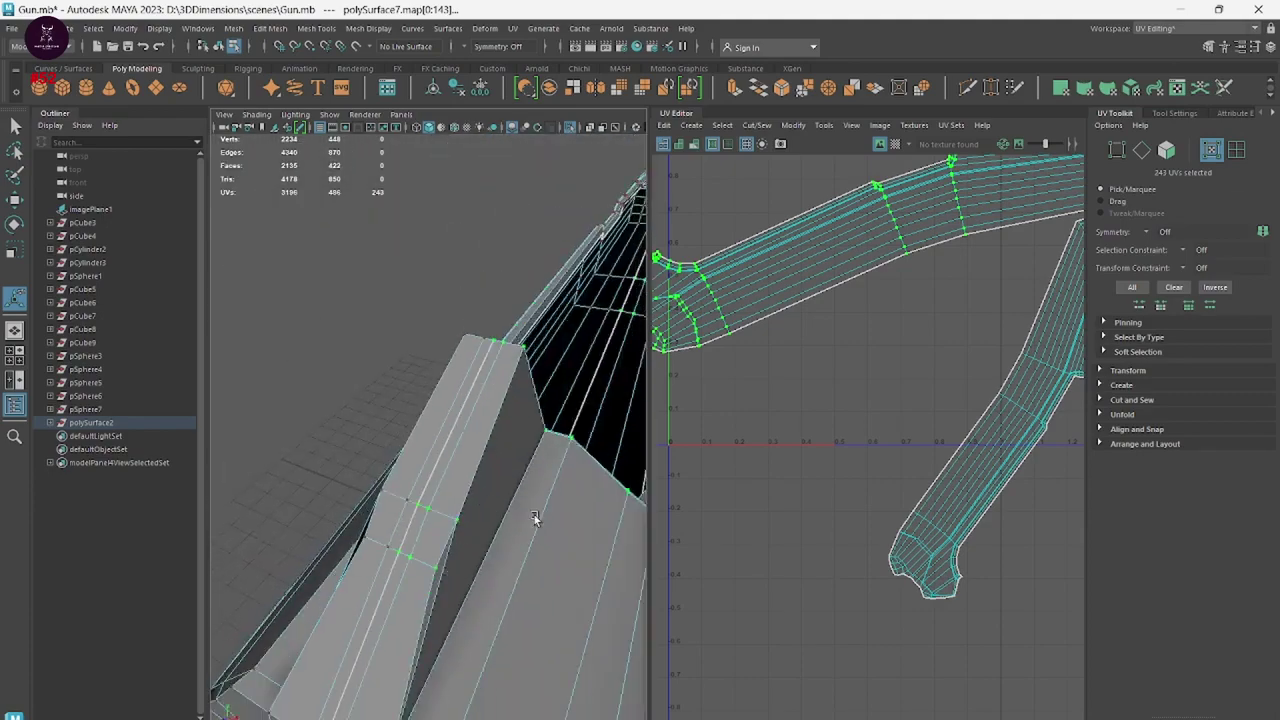
mouse_move(534, 517)
left_mouse_down("alt")
mouse_move(500, 549)
mouse_move(623, 503)
mouse_move(489, 526)
mouse_move(549, 543)
left_mouse_up("alt")
middle_click_drag(900, 444, 1023, 509, "alt")
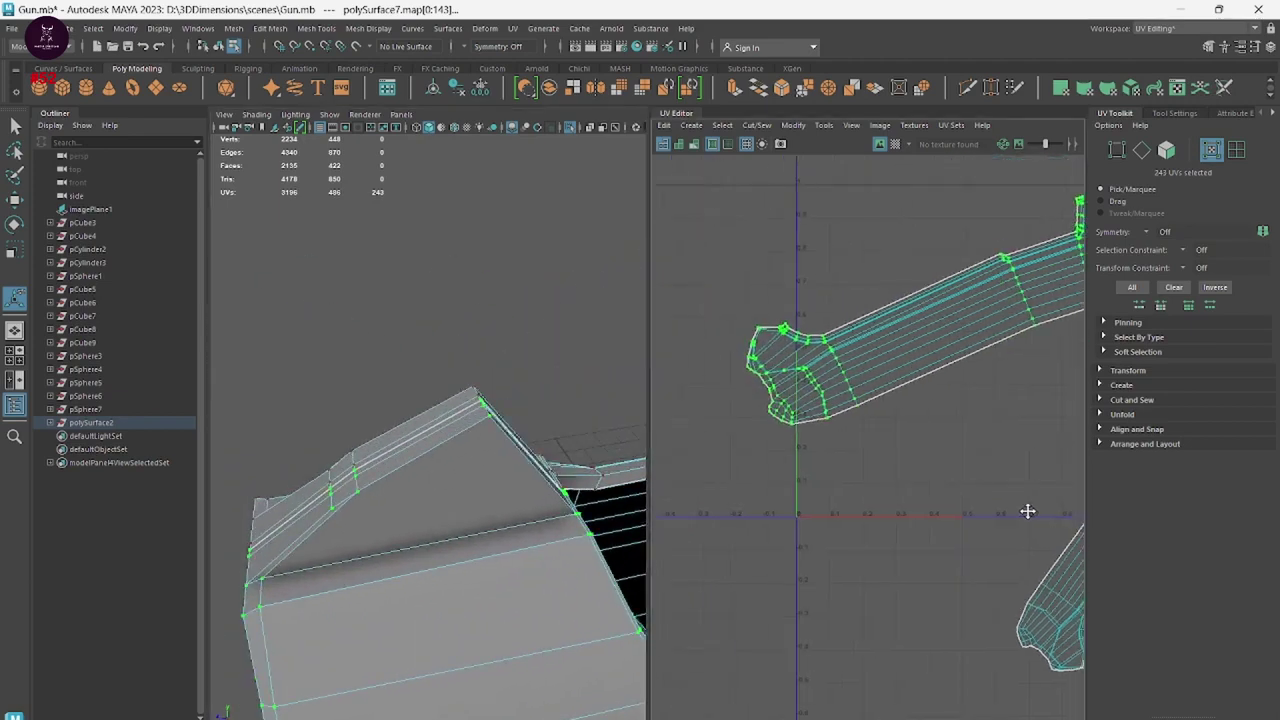
mouse_move(311, 631)
left_mouse_down("alt")
mouse_move(420, 583)
mouse_move(449, 703)
mouse_move(443, 600)
mouse_move(481, 521)
mouse_move(437, 580)
mouse_move(457, 380)
left_mouse_up("alt")
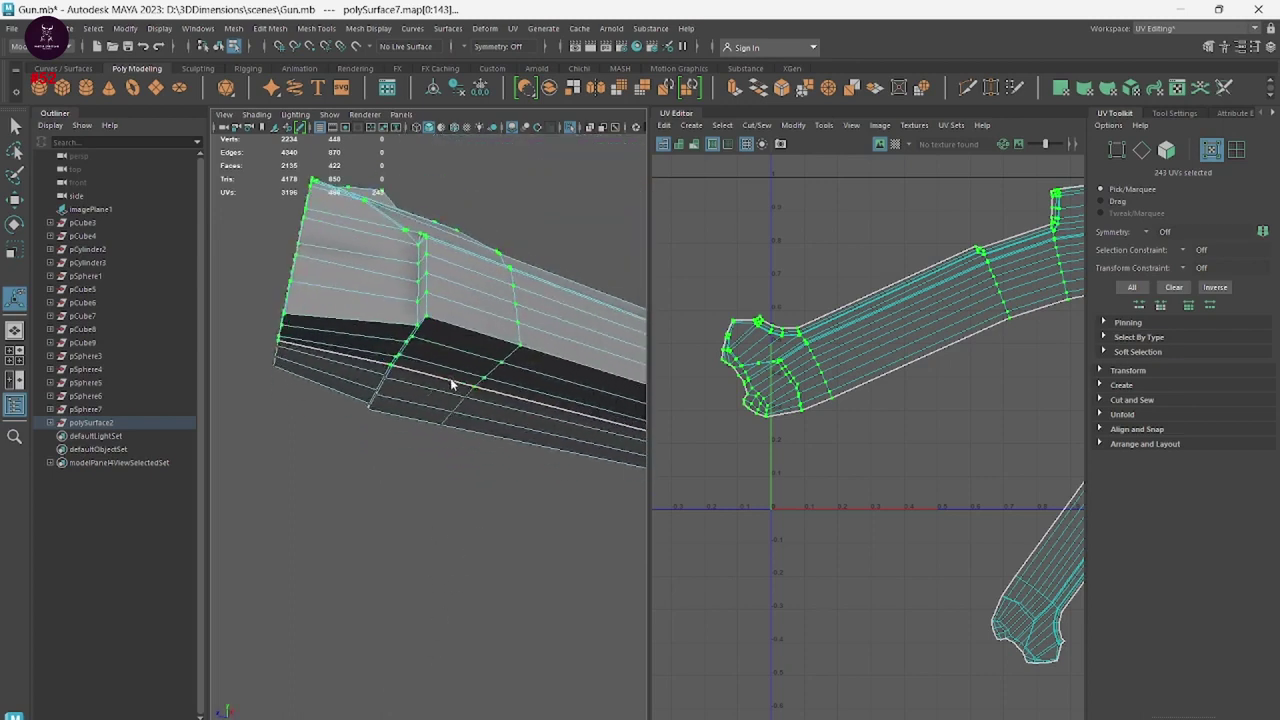
right_click_drag(457, 380, 450, 344)
mouse_move(366, 368)
left_mouse_down("alt")
mouse_move(277, 474)
mouse_move(449, 574)
mouse_move(351, 380)
mouse_move(496, 484)
left_mouse_up("alt")
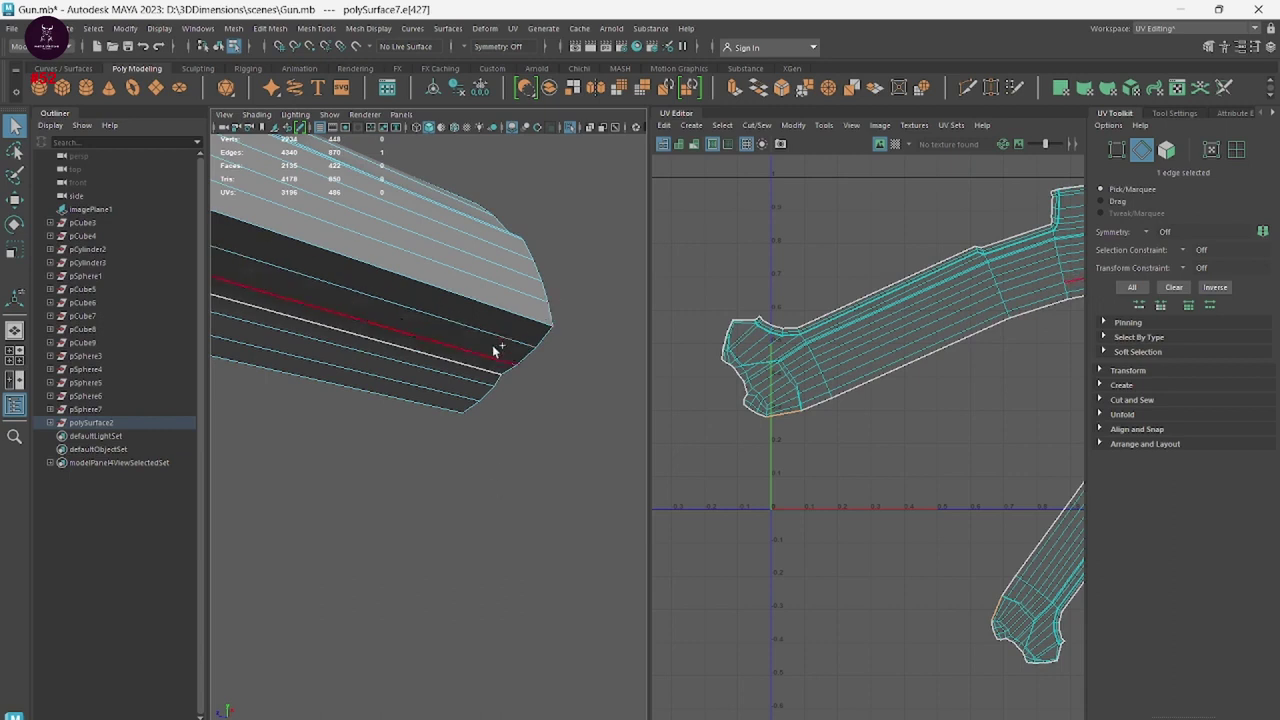
Move and sew the selected barrel edges, then unfold the merged shell flat.
right_click_drag(759, 428, 866, 421, "shift")
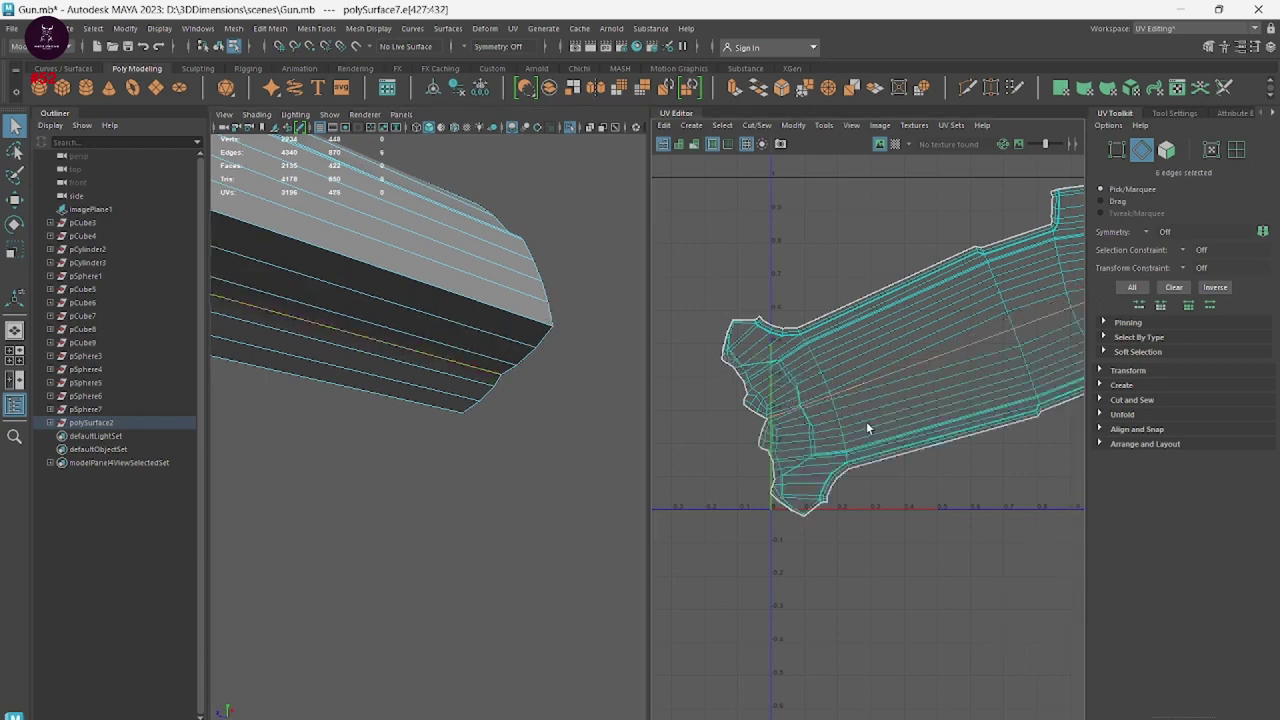
scroll(836, 290, "up", 3)
mouse_move(836, 290)
right_mouse_down()
mouse_move(895, 297)
mouse_move(801, 300)
right_mouse_up()
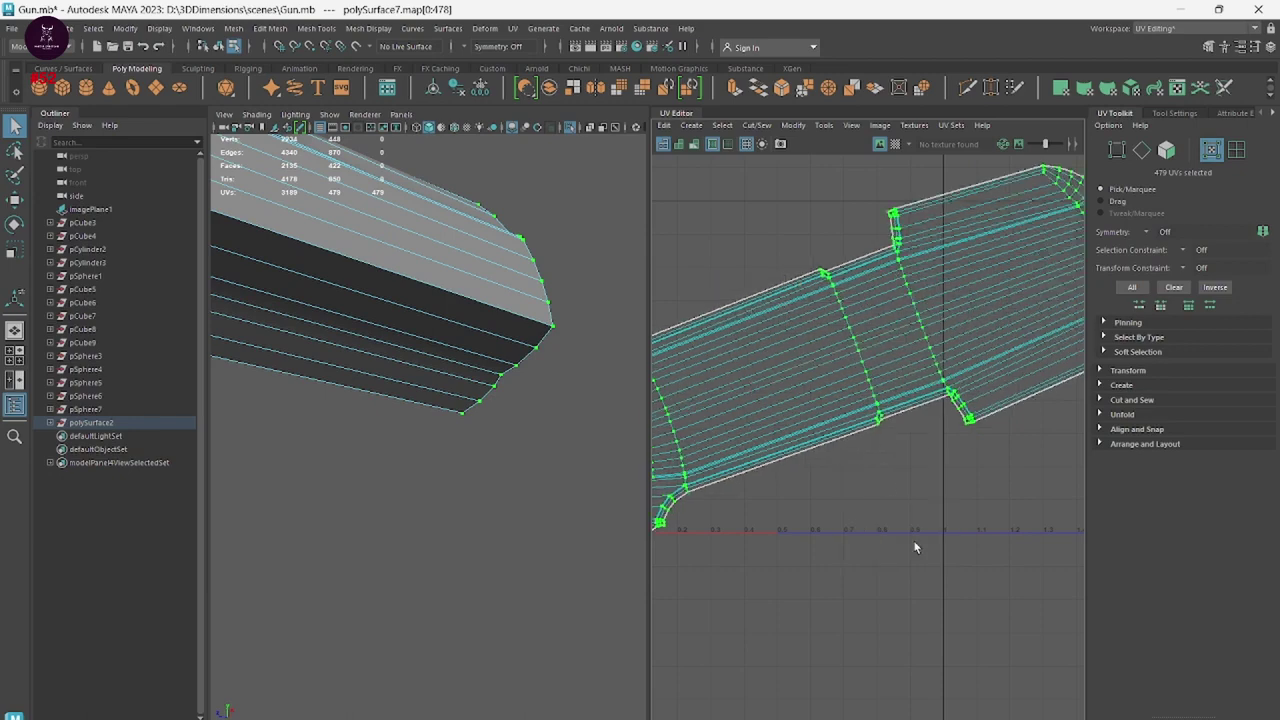
left_click(932, 559)
scroll(837, 480, "down", 2)
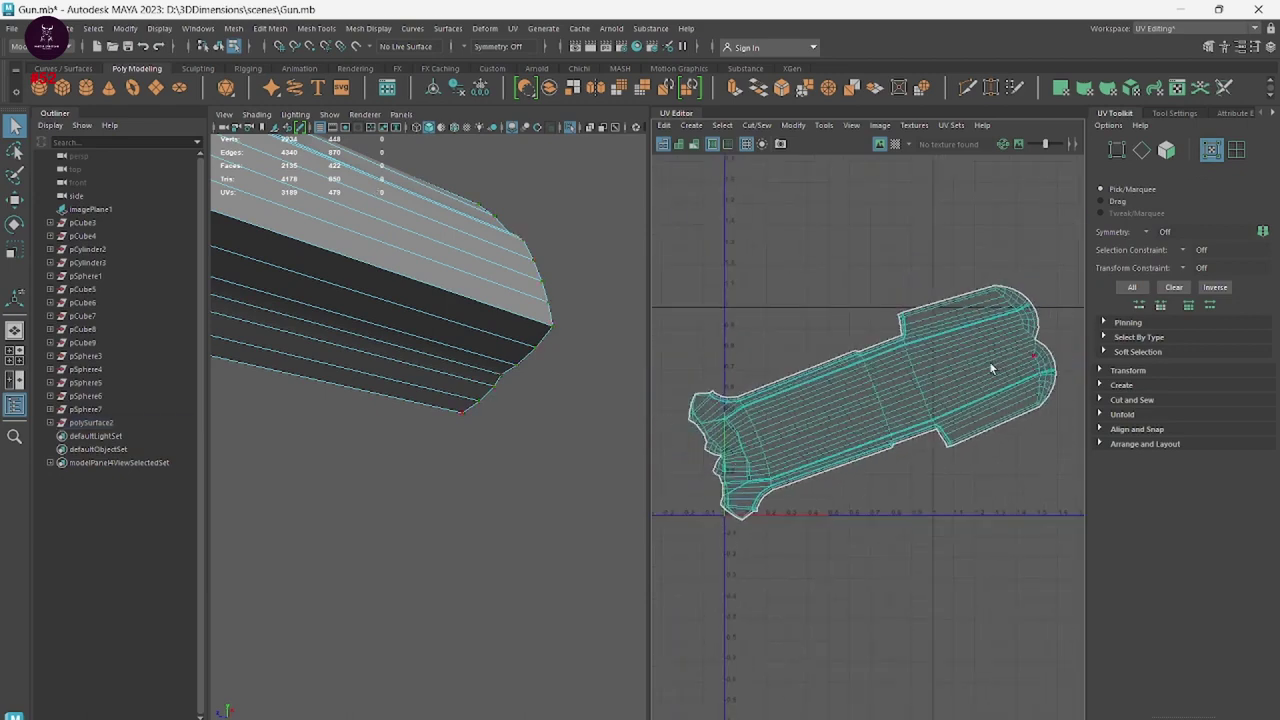
mouse_move(457, 394)
left_mouse_down("alt")
mouse_move(400, 443)
mouse_move(309, 572)
mouse_move(424, 474)
left_mouse_up("alt")
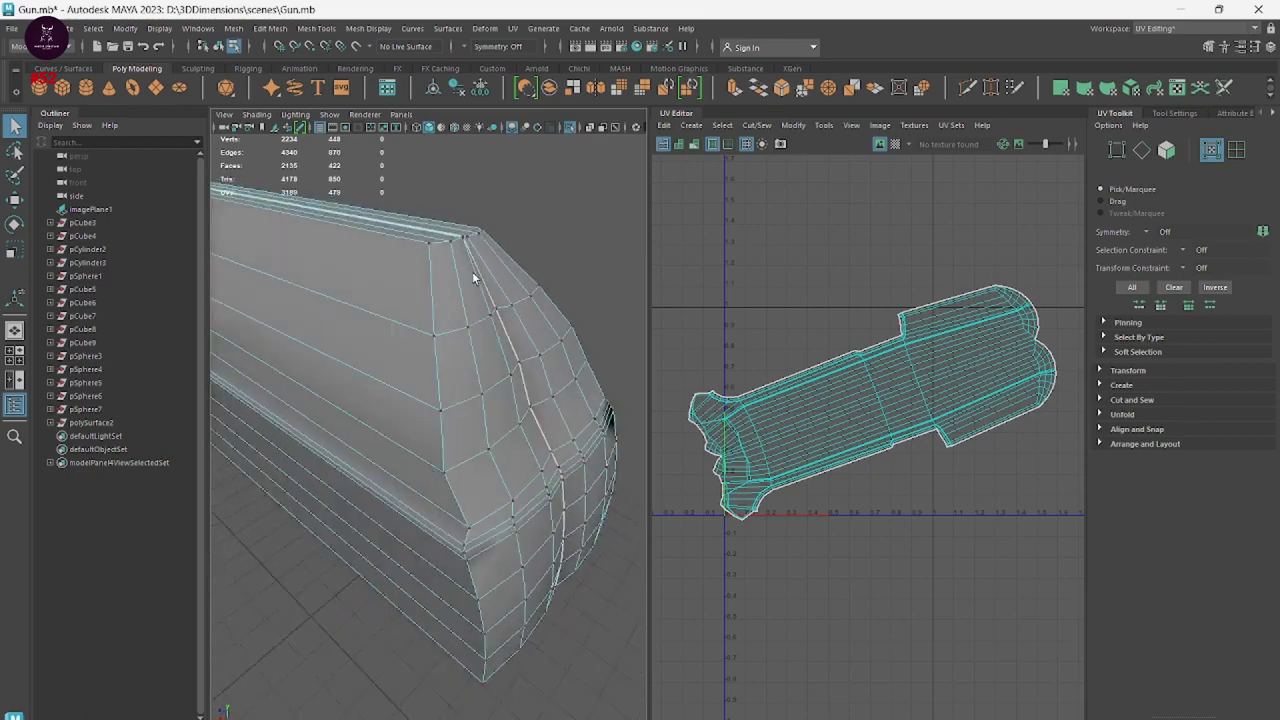
Zoom the UV Editor onto the left end of the shell.
left_click_drag(472, 271, 400, 380, "alt")
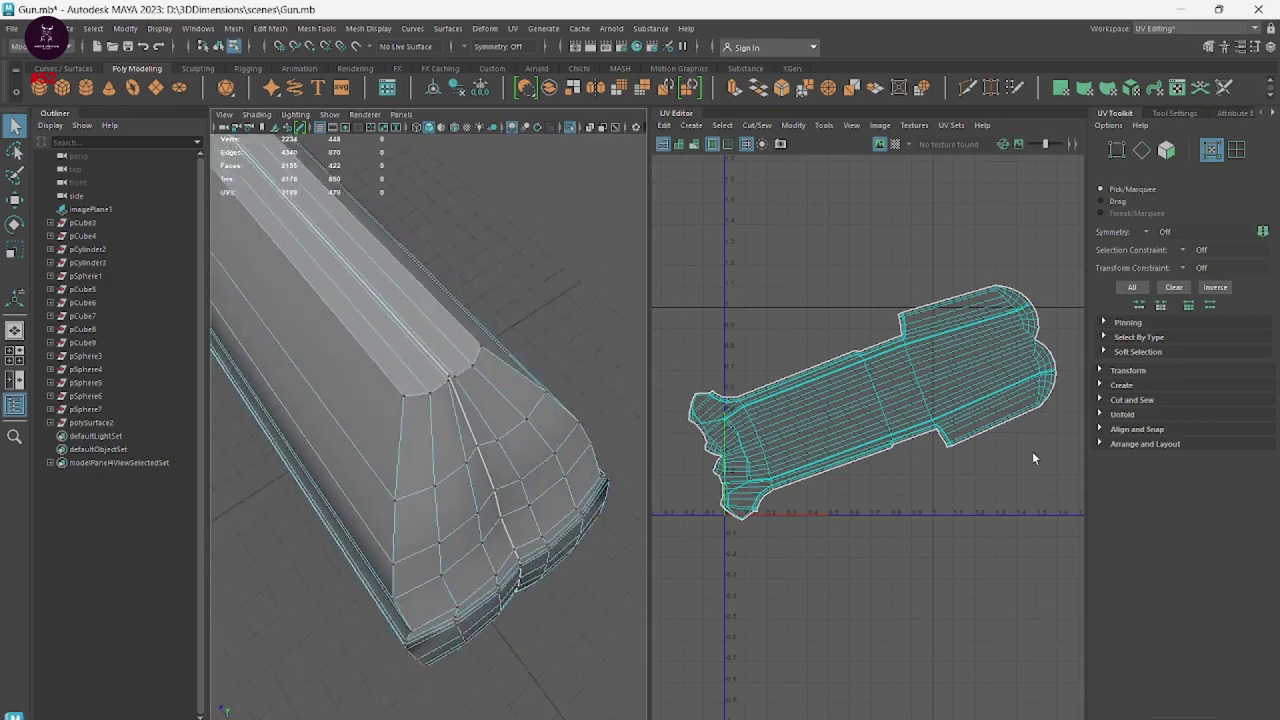
middle_click_drag(1053, 404, 916, 410, "alt")
left_click(912, 407)
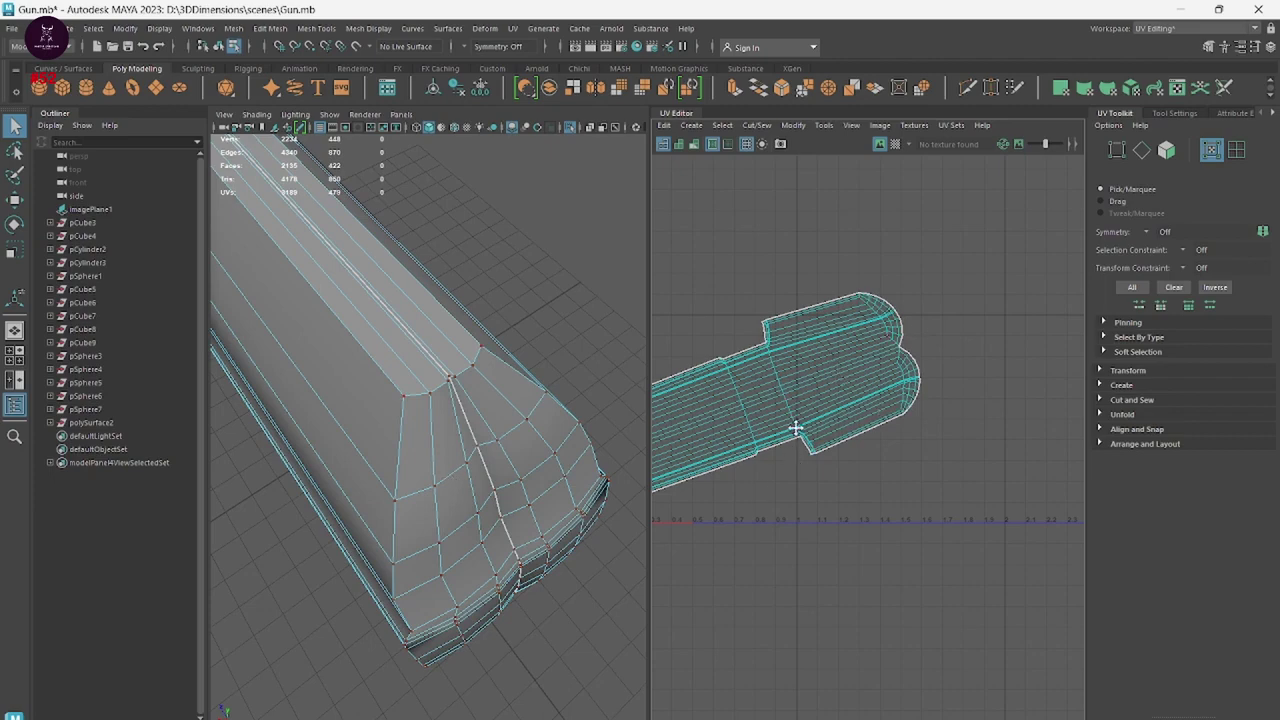
scroll(795, 428, "up", 2)
scroll(793, 400, "up", 1)
scroll(792, 375, "up", 2)
scroll(790, 347, "up", 2)
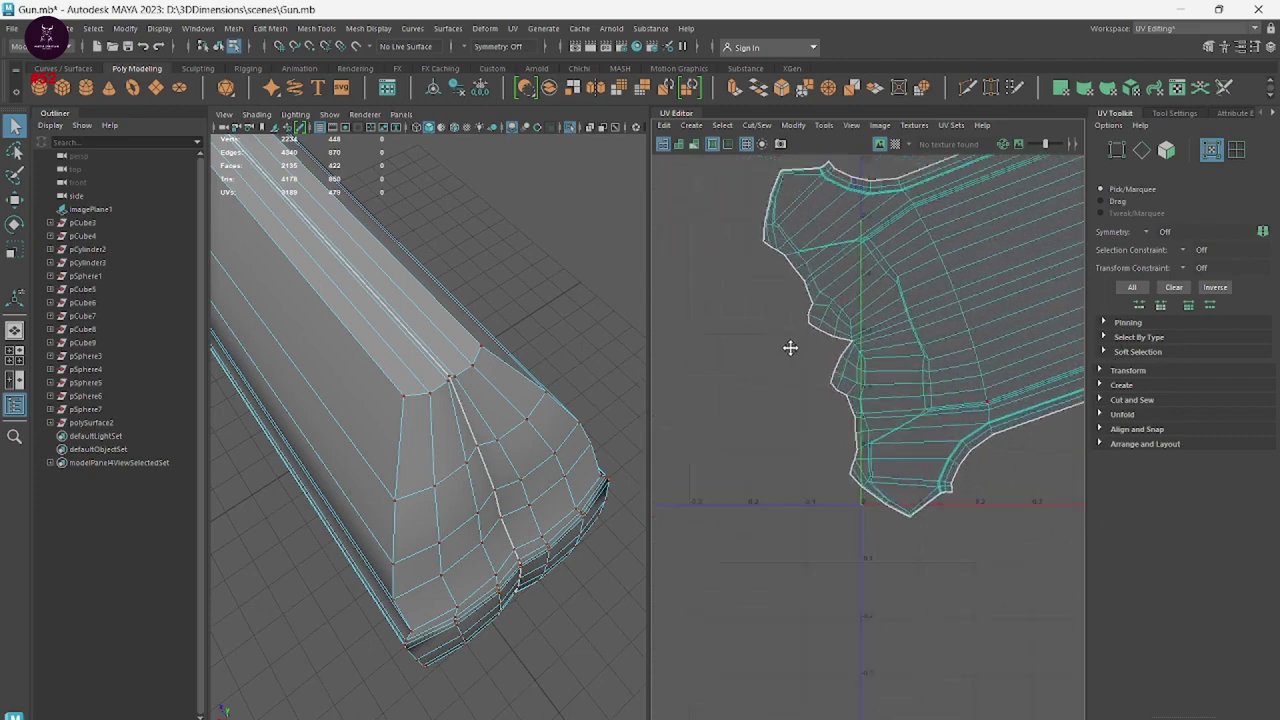
middle_click_drag(790, 347, 866, 379, "alt")
Select the UV edge at the notch on the shell's left border.
mouse_move(499, 471)
left_mouse_down("alt")
mouse_move(380, 449)
mouse_move(491, 423)
left_mouse_up("alt")
right_click_drag(491, 423, 373, 408, "alt")
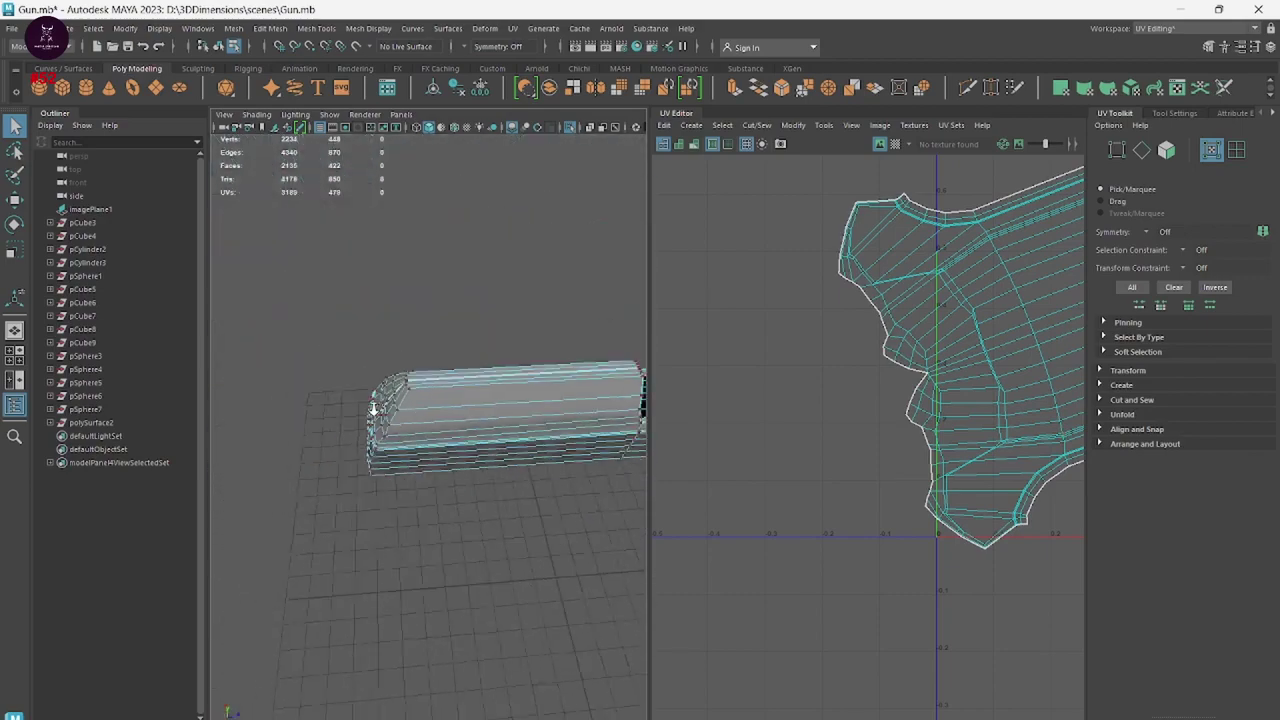
mouse_move(373, 408)
left_mouse_down("alt")
mouse_move(543, 466)
mouse_move(500, 491)
mouse_move(349, 443)
left_mouse_up("alt")
right_click_drag(349, 443, 566, 546, "alt")
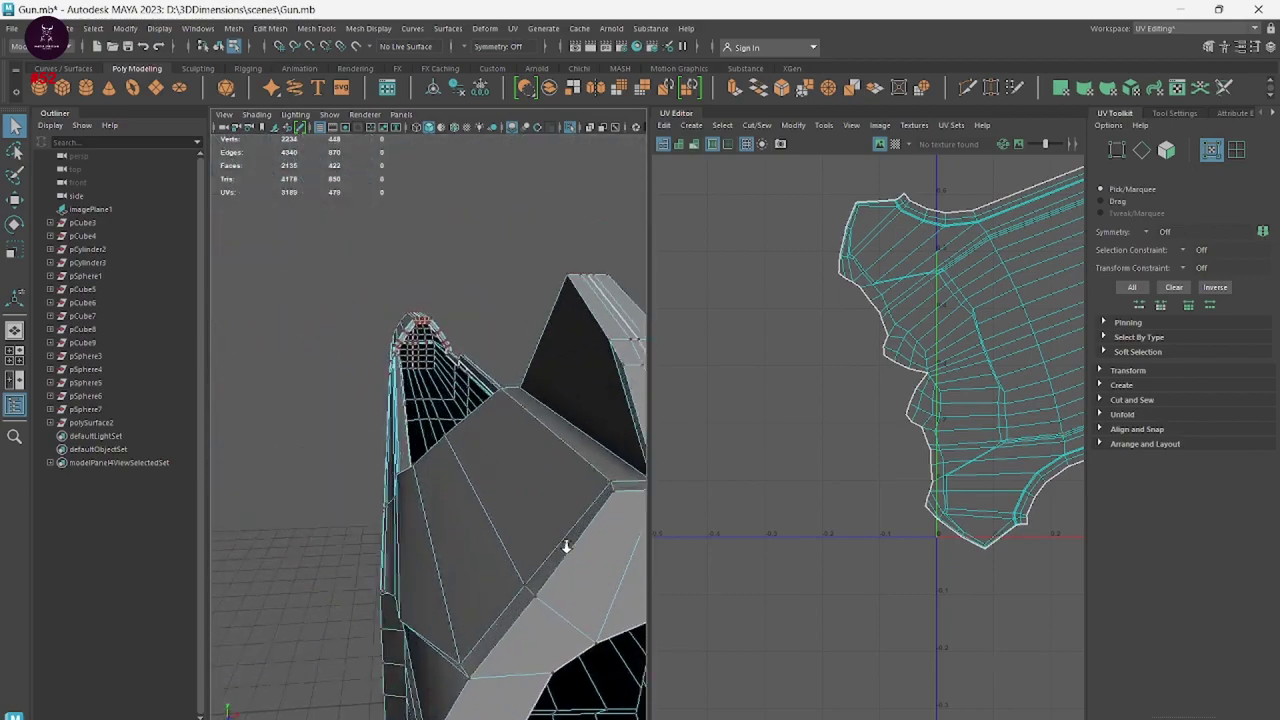
left_click_drag(566, 546, 493, 527, "alt")
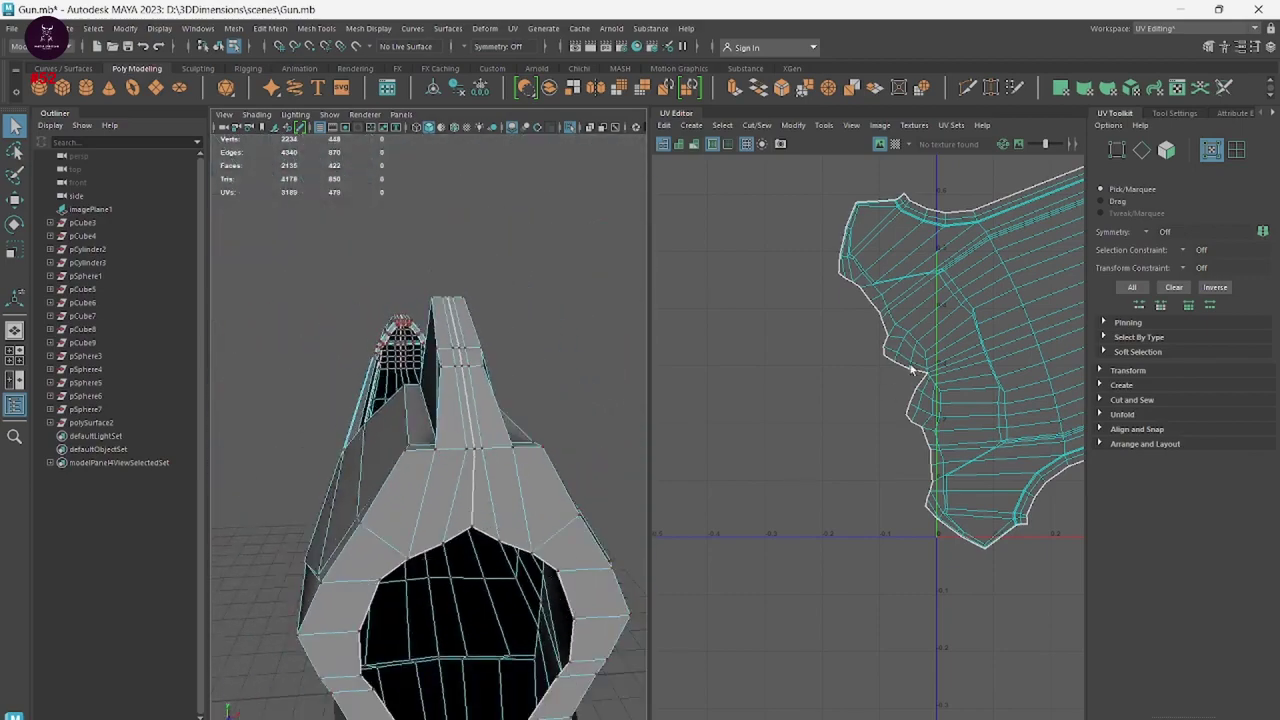
right_click_drag(922, 381, 875, 368)
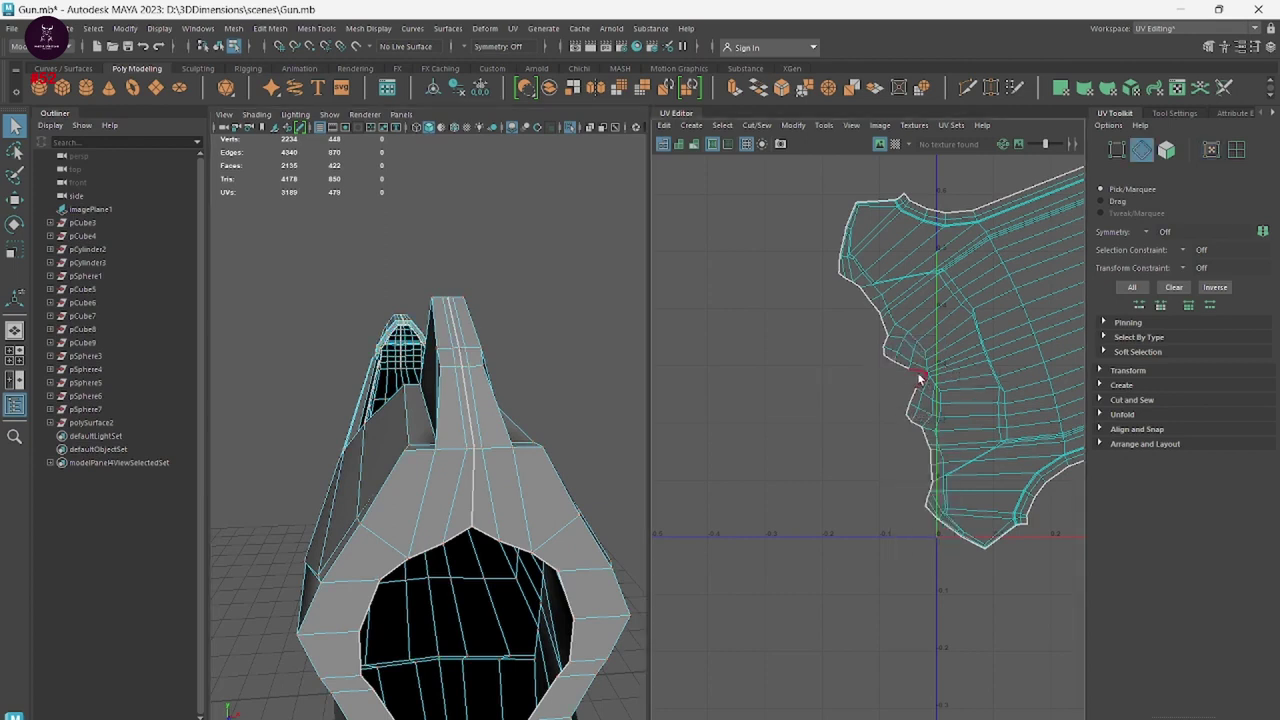
left_click(897, 366)
Stitch the notch edge together to close the split.
right_click(889, 366, "shift")
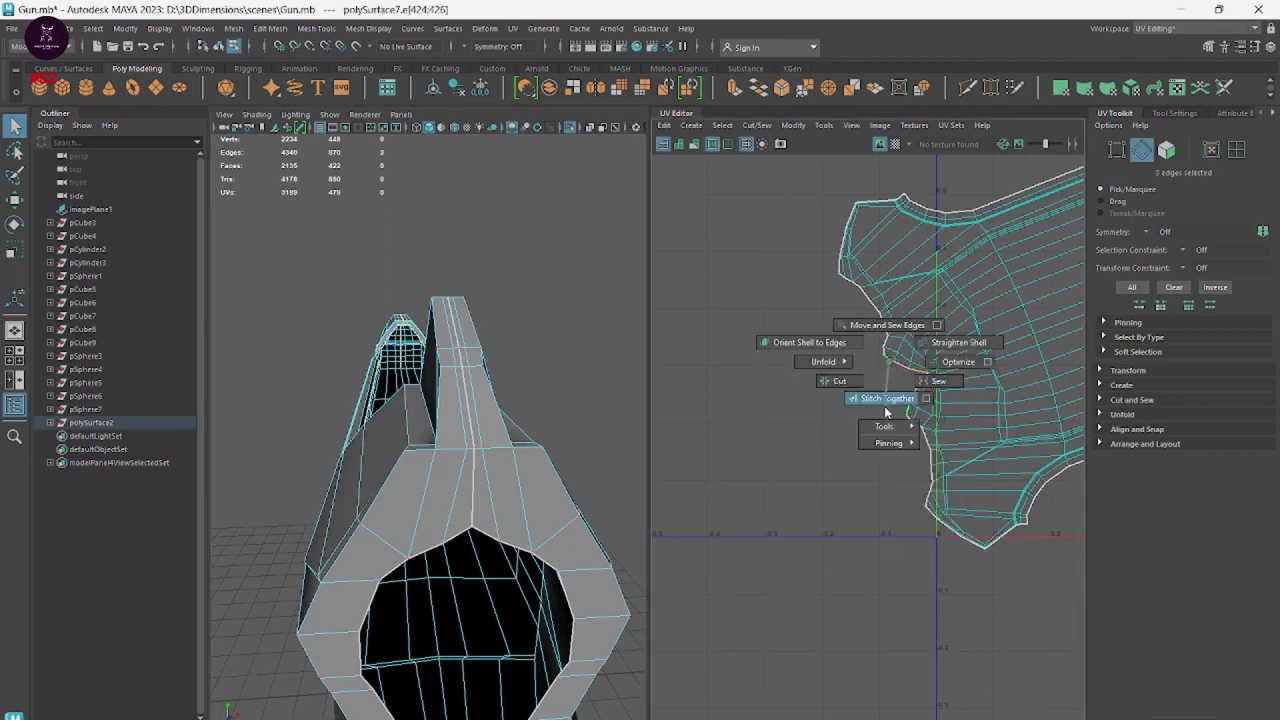
left_click(885, 400)
right_click_drag(940, 362, 993, 368)
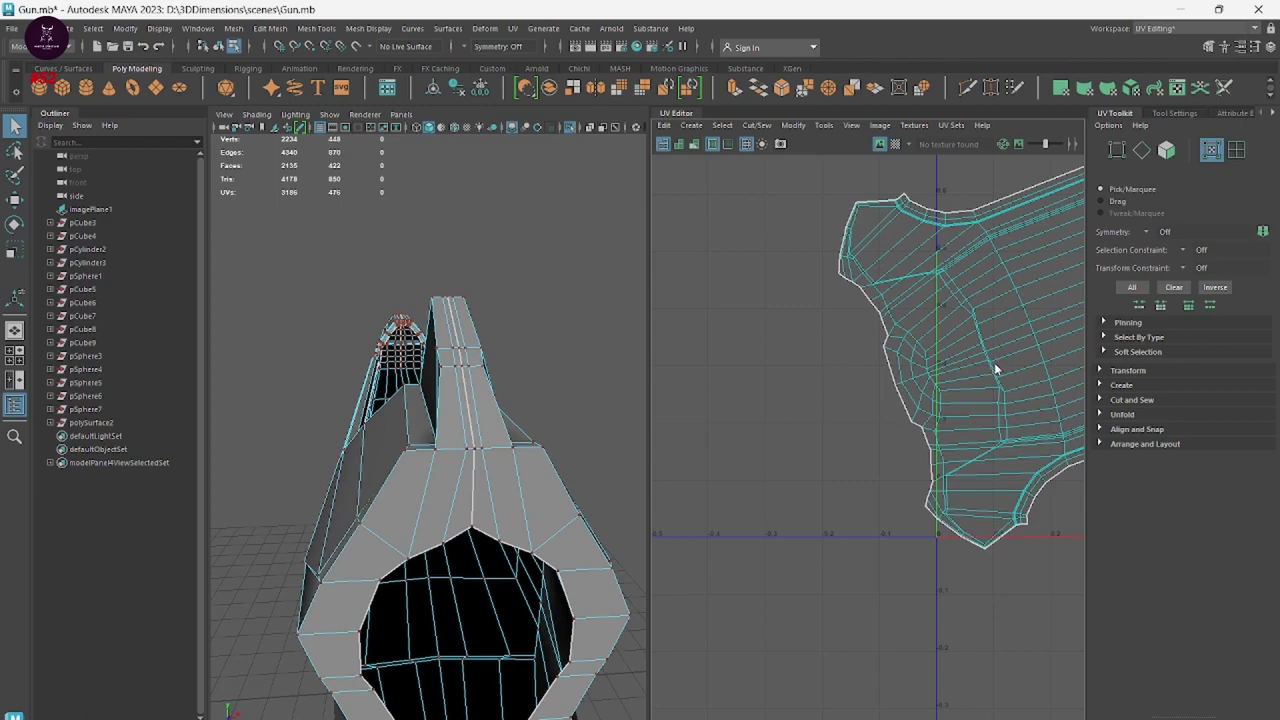
Unfold the whole barrel shell again and zoom out to see it.
double_click(995, 370)
right_click(994, 371, "shift")
left_click(937, 372)
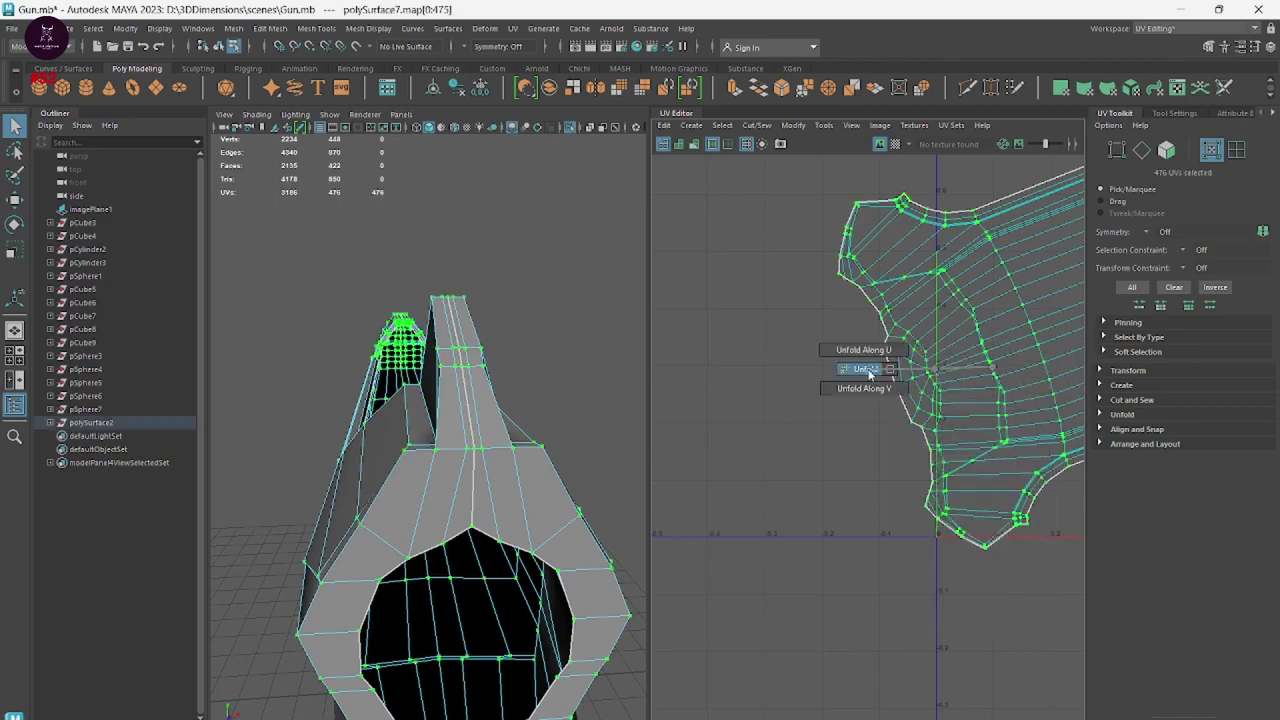
left_click(848, 437)
mouse_move(949, 467)
middle_mouse_down("alt")
mouse_move(905, 463)
mouse_move(814, 551)
middle_mouse_up("alt")
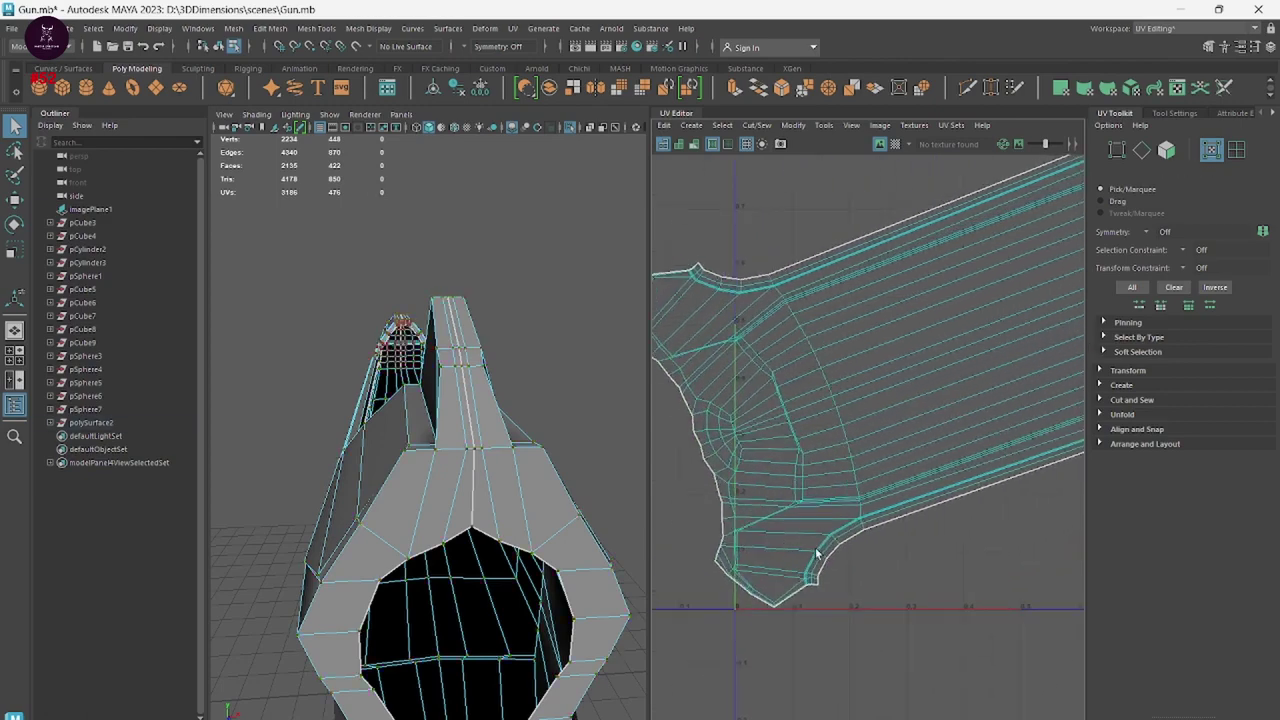
scroll(691, 529, "down", 3)
mouse_move(691, 529)
middle_mouse_down("alt")
mouse_move(628, 603)
mouse_move(684, 581)
middle_mouse_up("alt")
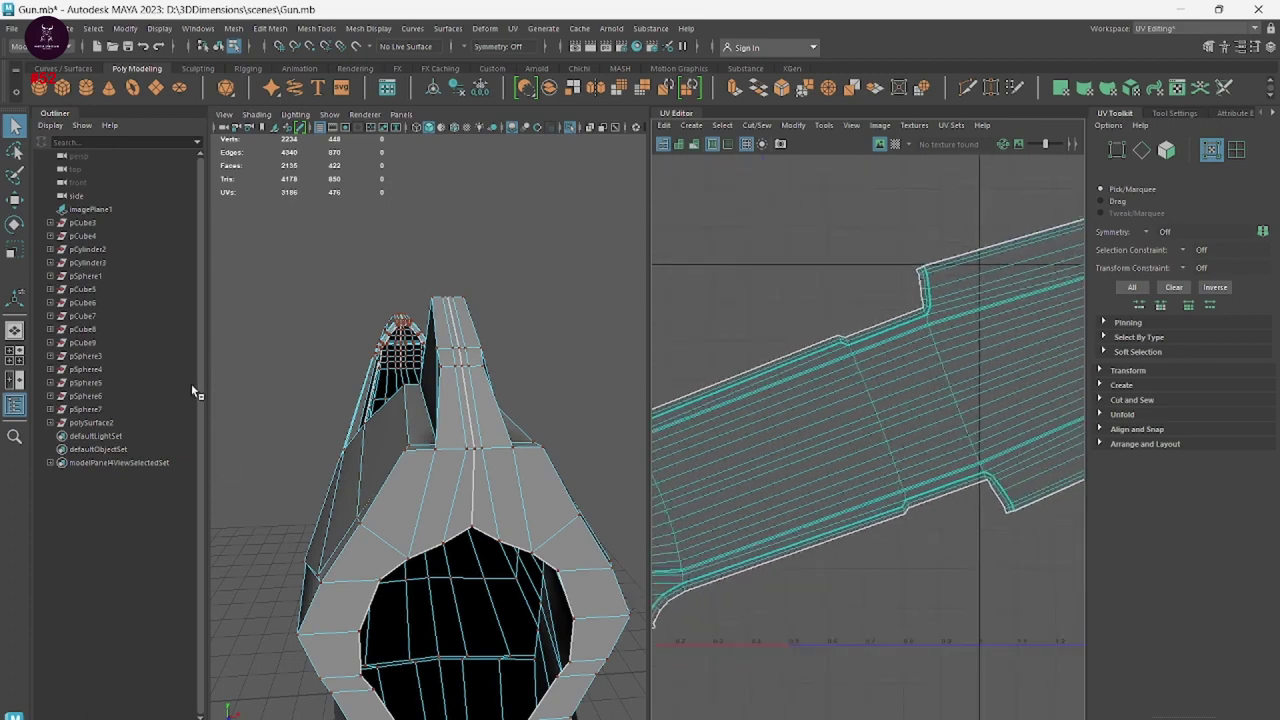
mouse_move(737, 481)
middle_mouse_down("alt")
mouse_move(894, 449)
mouse_move(859, 508)
middle_mouse_up("alt")
Select an edge along the barrel's top as a seam.
right_click_drag(812, 485, 813, 508)
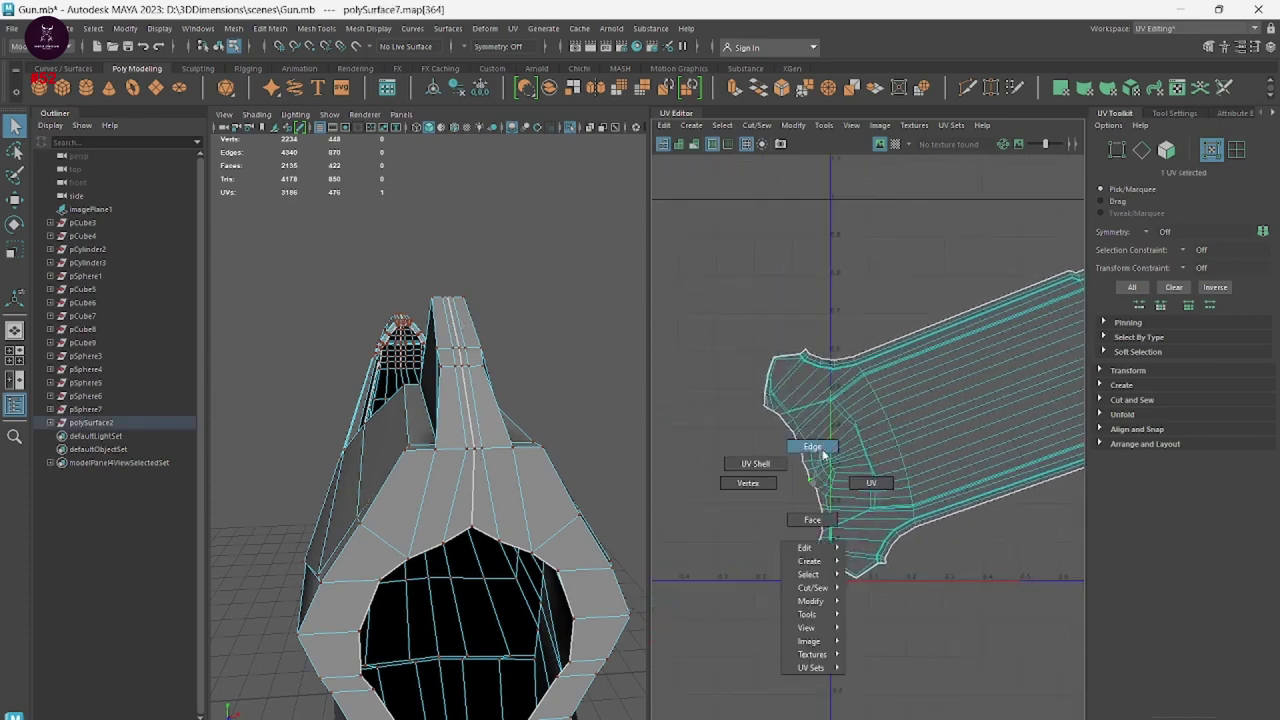
double_click(812, 488)
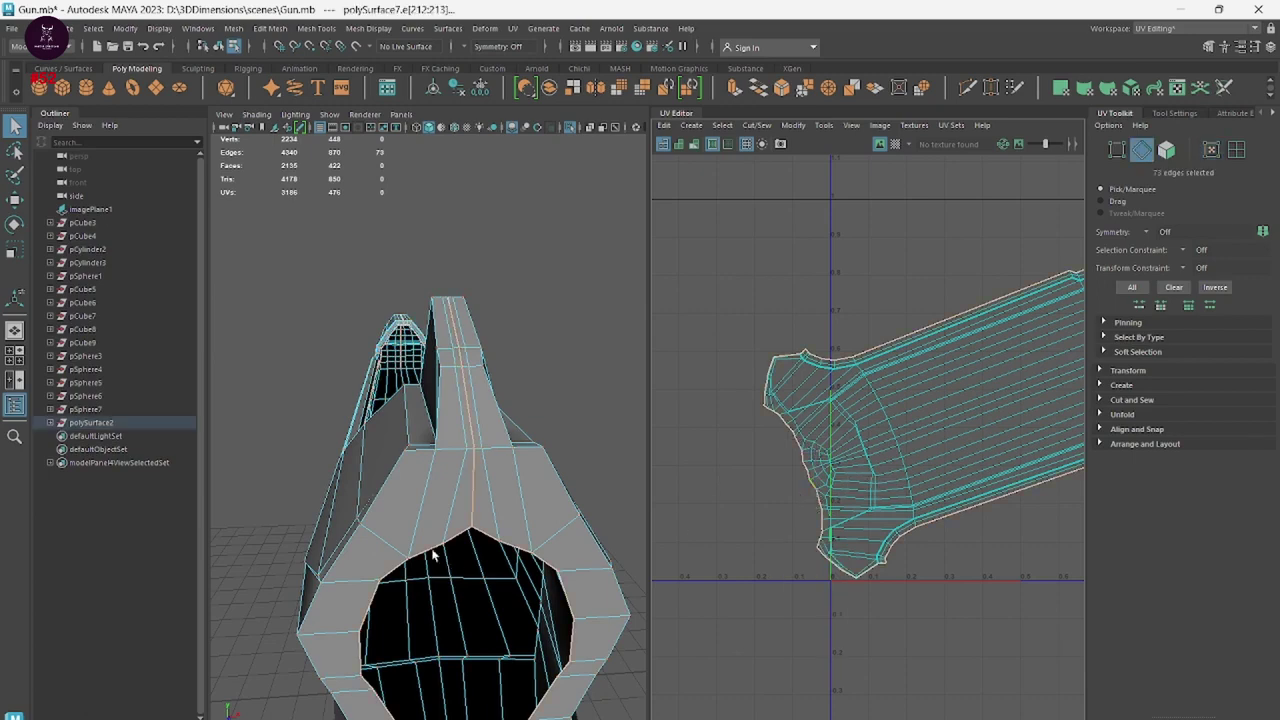
left_click(719, 493)
left_click_drag(600, 560, 557, 583, "alt")
right_click_drag(557, 583, 562, 574, "alt")
left_click_drag(562, 574, 478, 551, "alt")
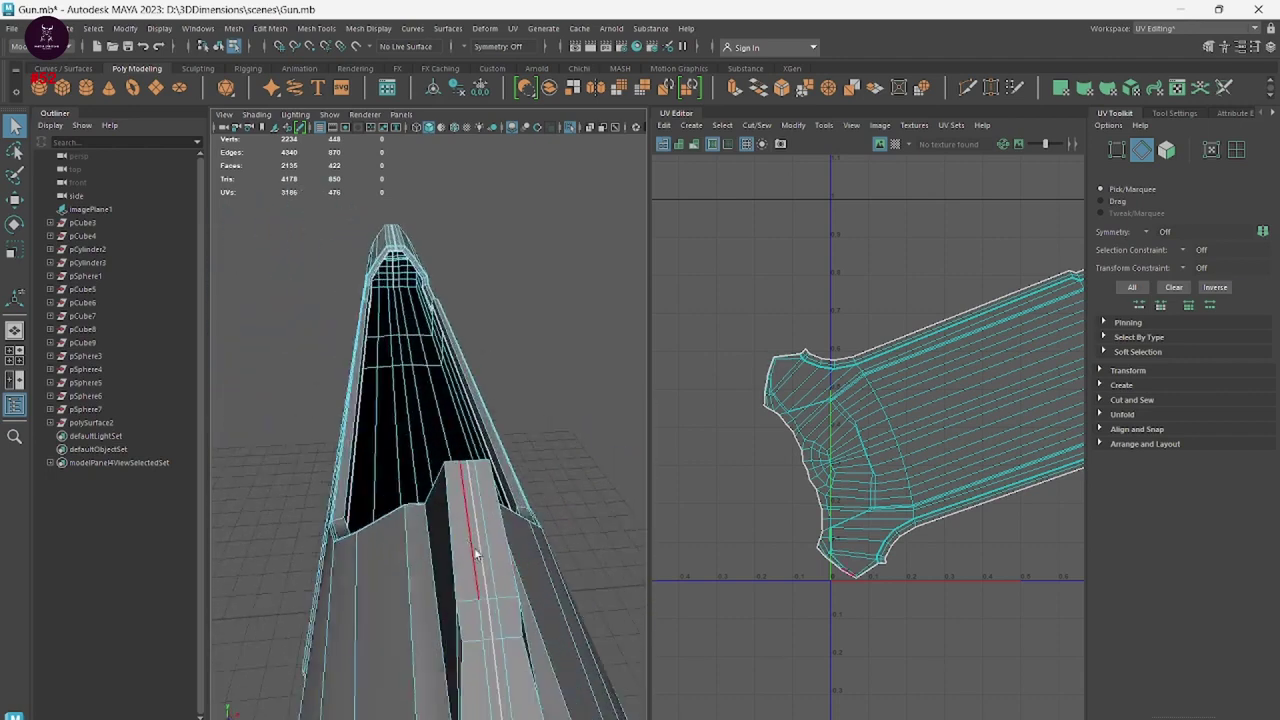
left_click(476, 555)
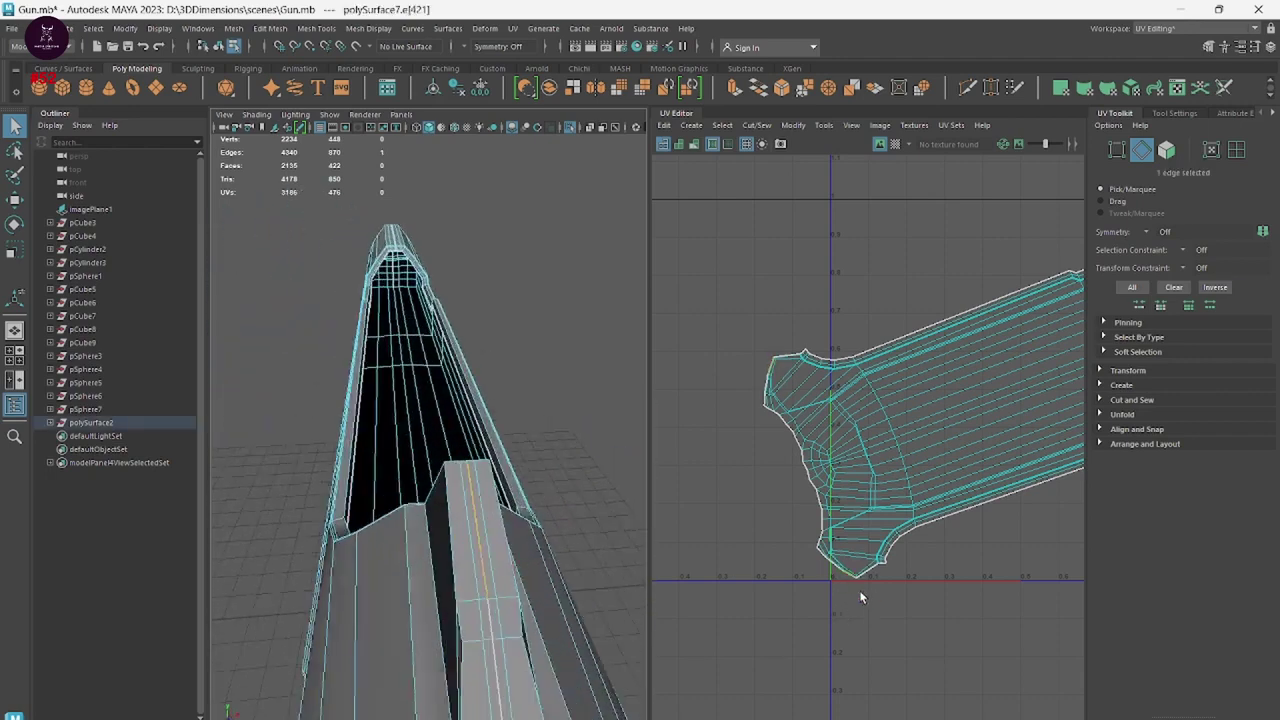
Add edges above and below the muzzle hole to the seam selection.
mouse_move(540, 535)
left_mouse_down("alt")
mouse_move(286, 481)
mouse_move(351, 476)
mouse_move(420, 420)
left_mouse_up("alt")
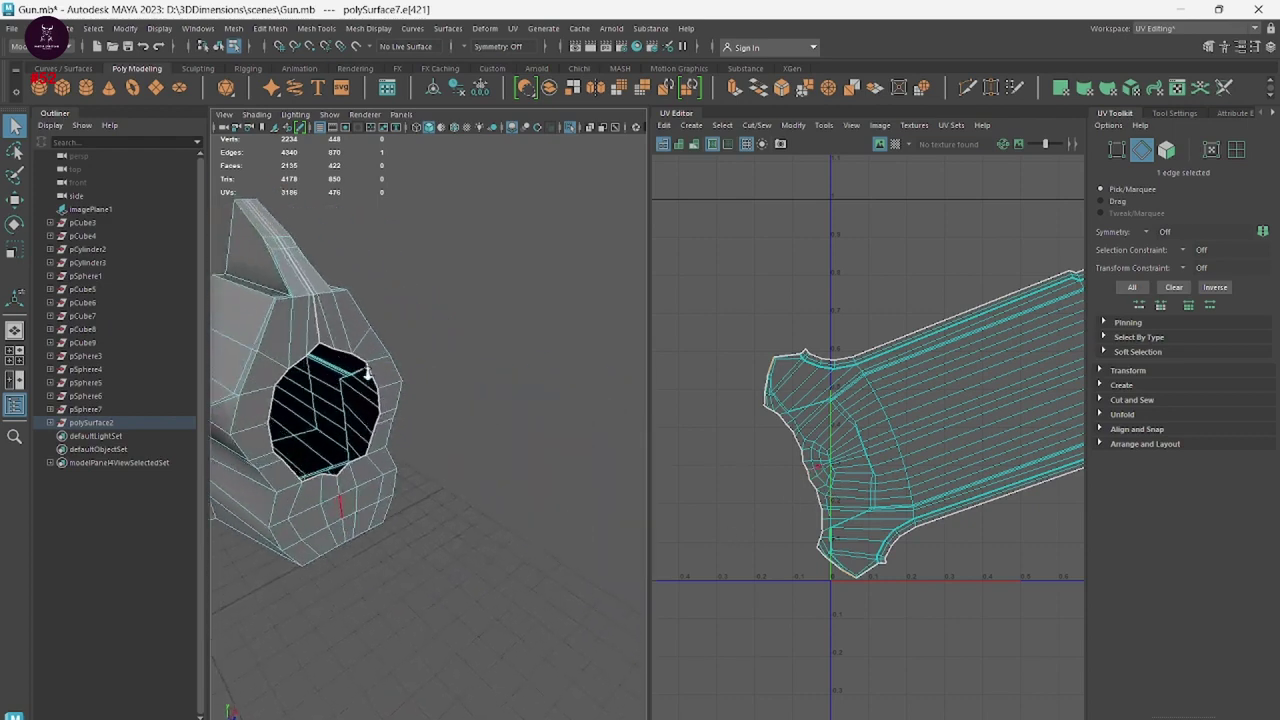
left_click(342, 384)
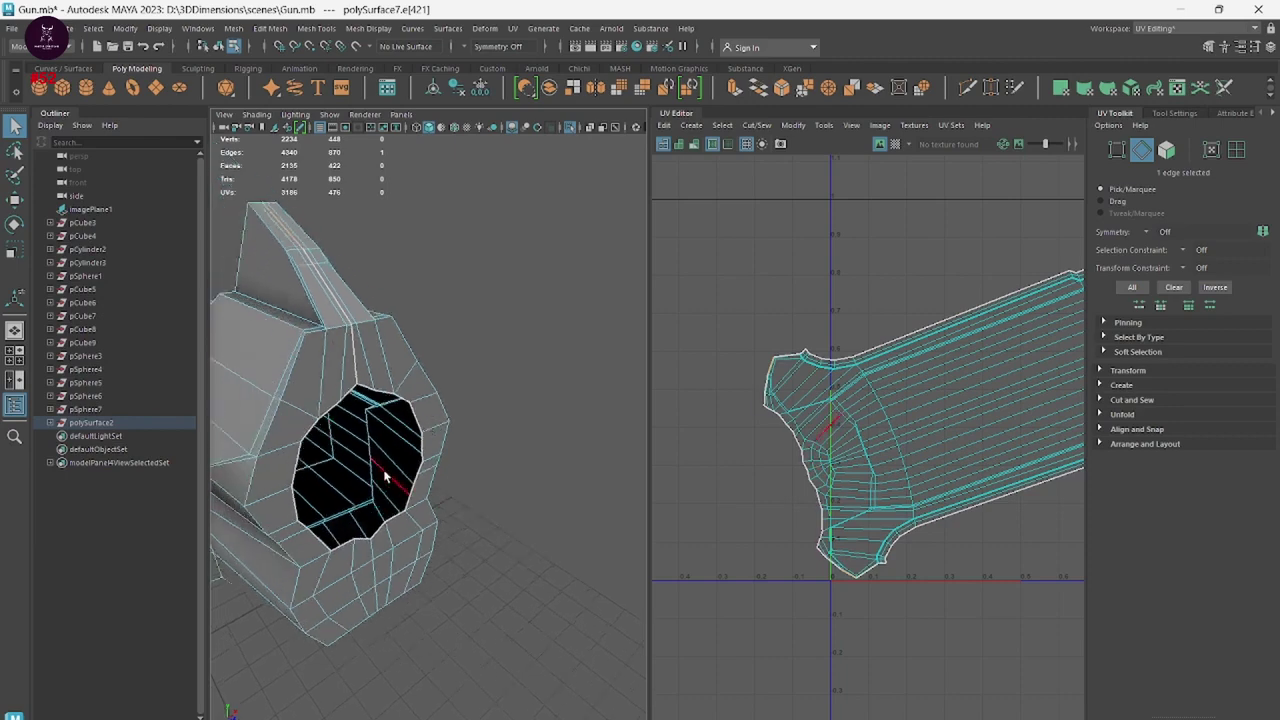
left_click_drag(366, 450, 385, 505, "alt")
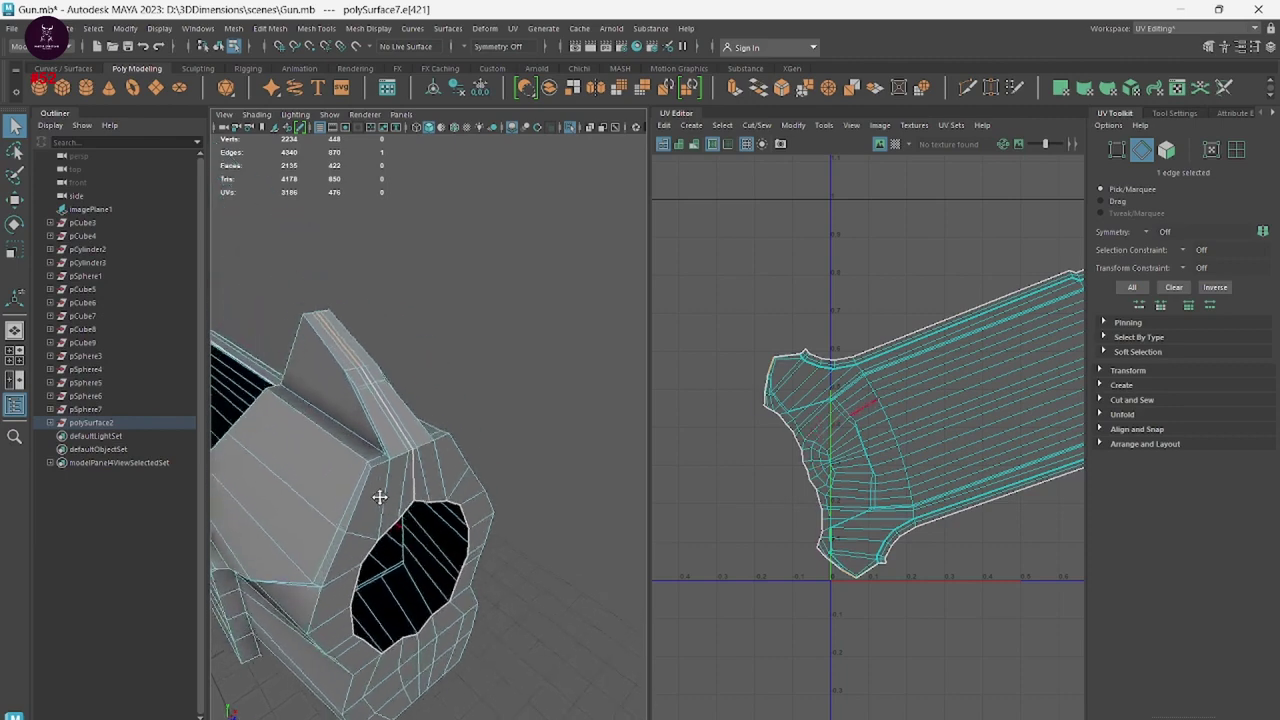
left_click(398, 612)
middle_click_drag(404, 667, 383, 540, "alt")
right_click_drag(383, 540, 446, 585, "alt")
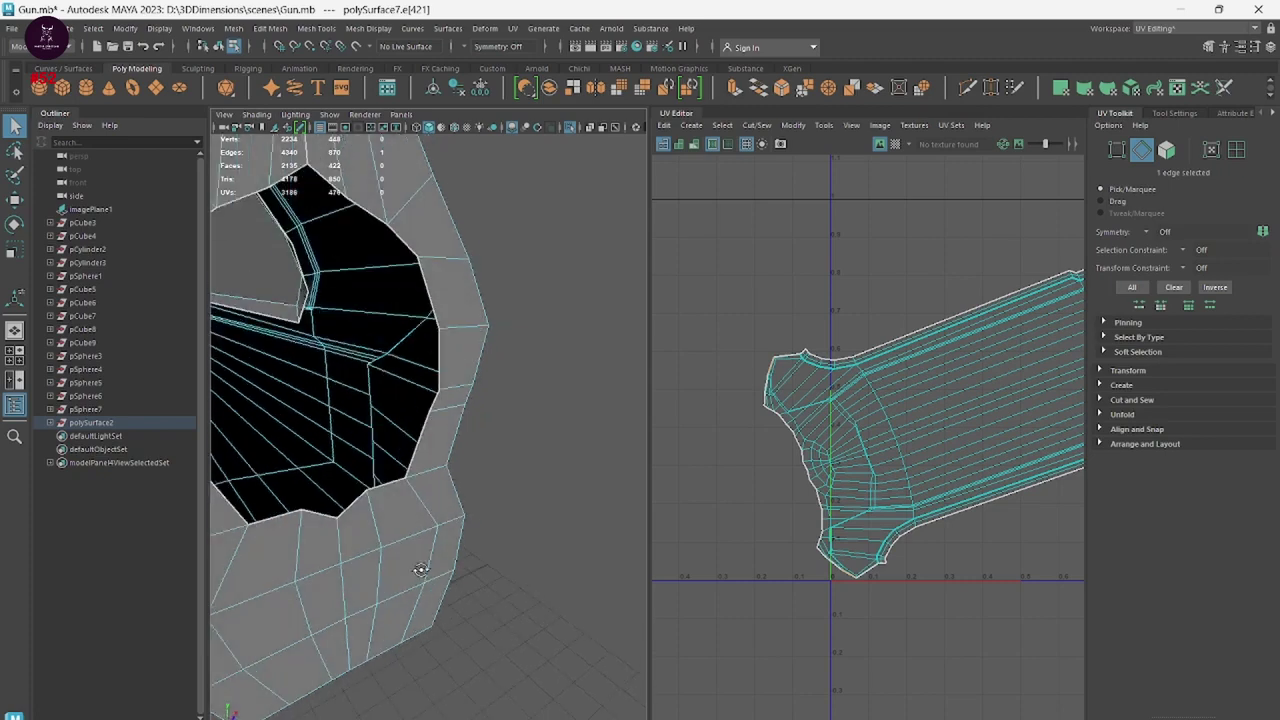
middle_click_drag(446, 585, 400, 543, "alt")
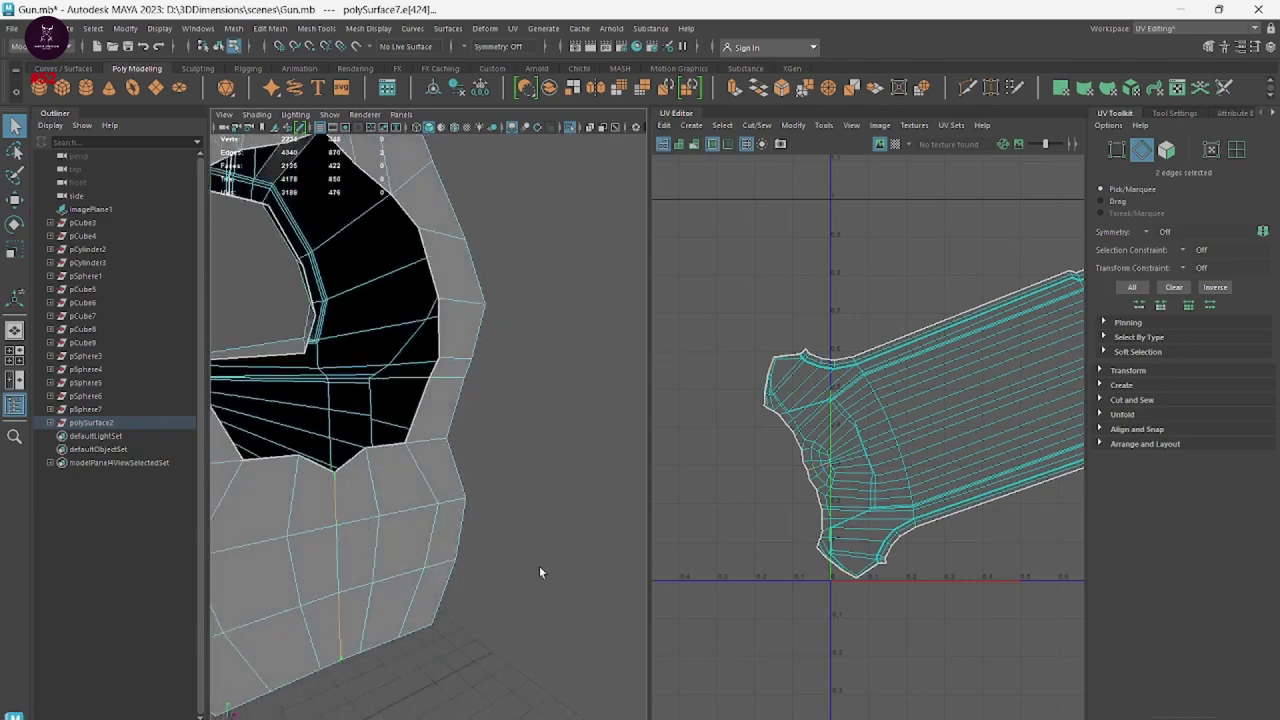
Cut the slide UVs along the three seam edges and re-unfold the shell.
right_click(945, 396, "shift")
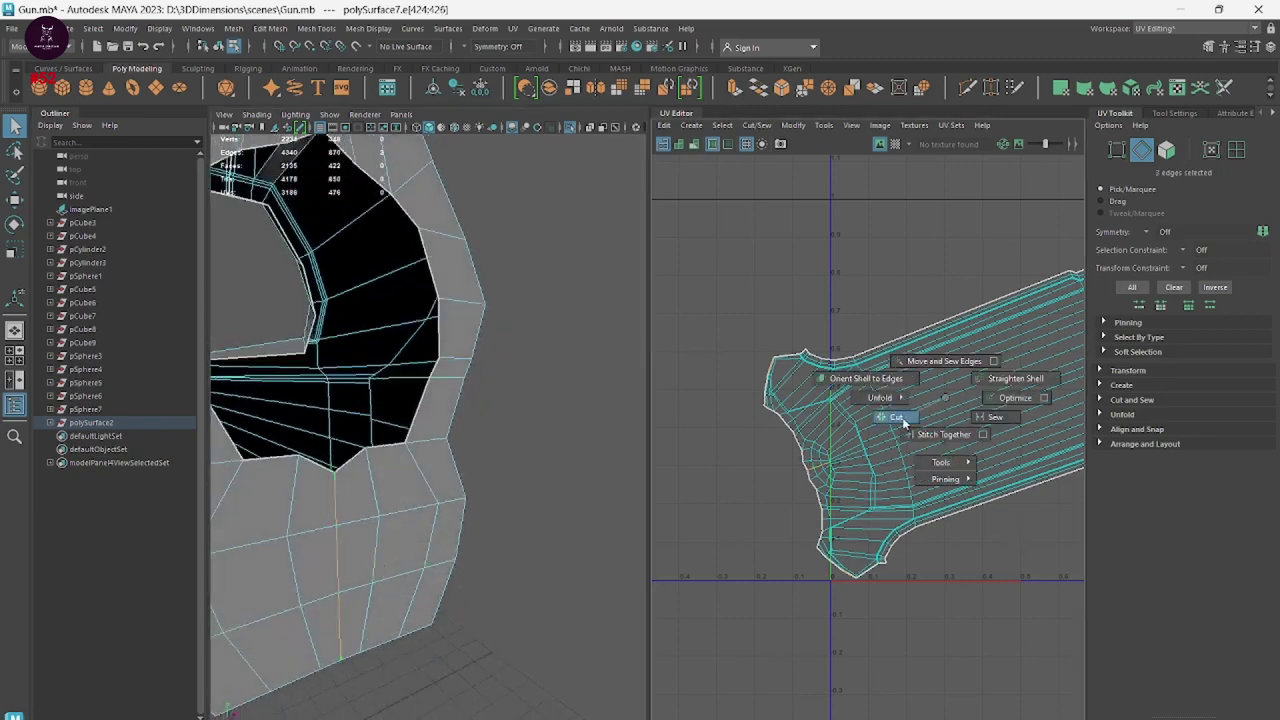
right_click_drag(902, 413, 960, 423)
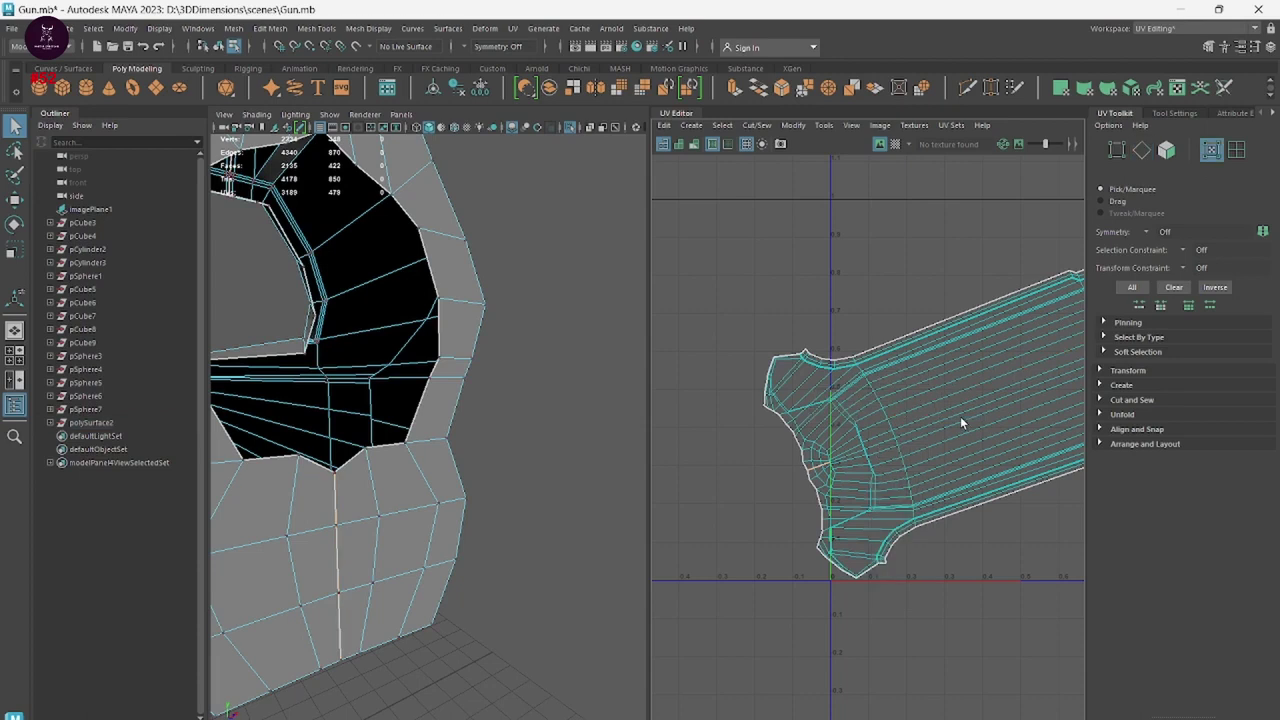
left_click(866, 477)
right_click_drag(866, 472, 730, 488, "shift")
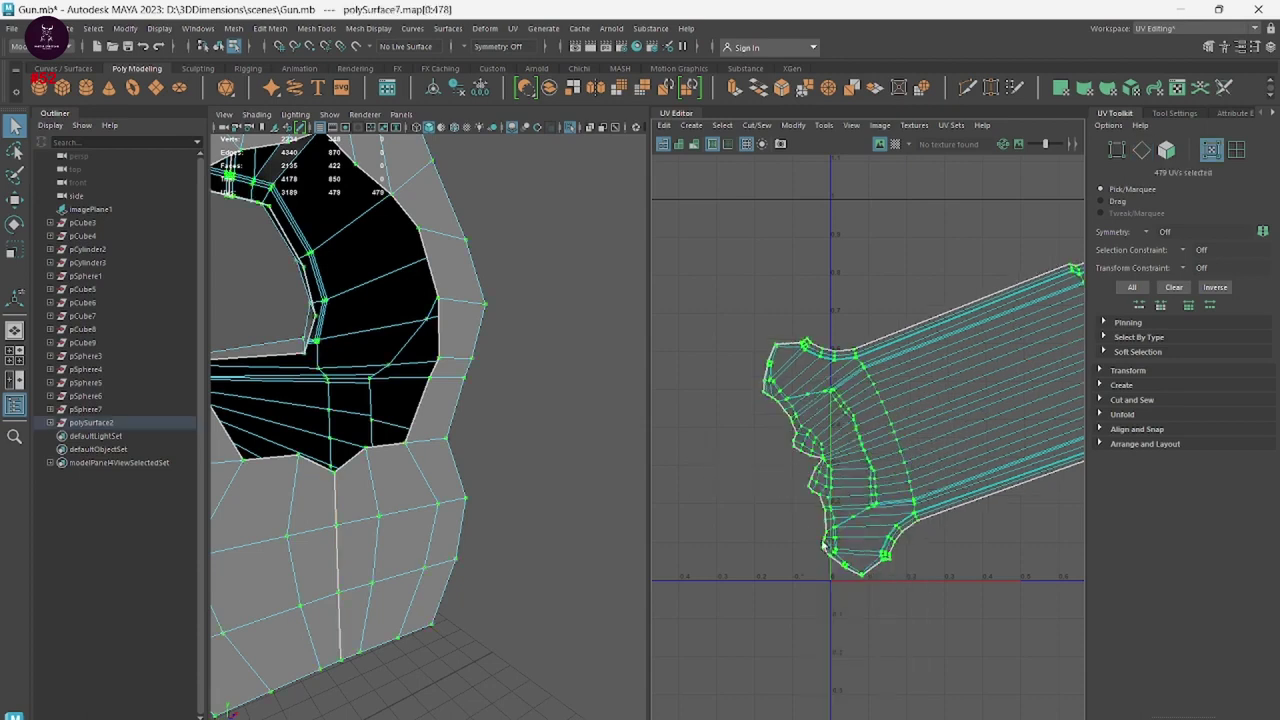
right_click_drag(760, 544, 443, 651, "alt")
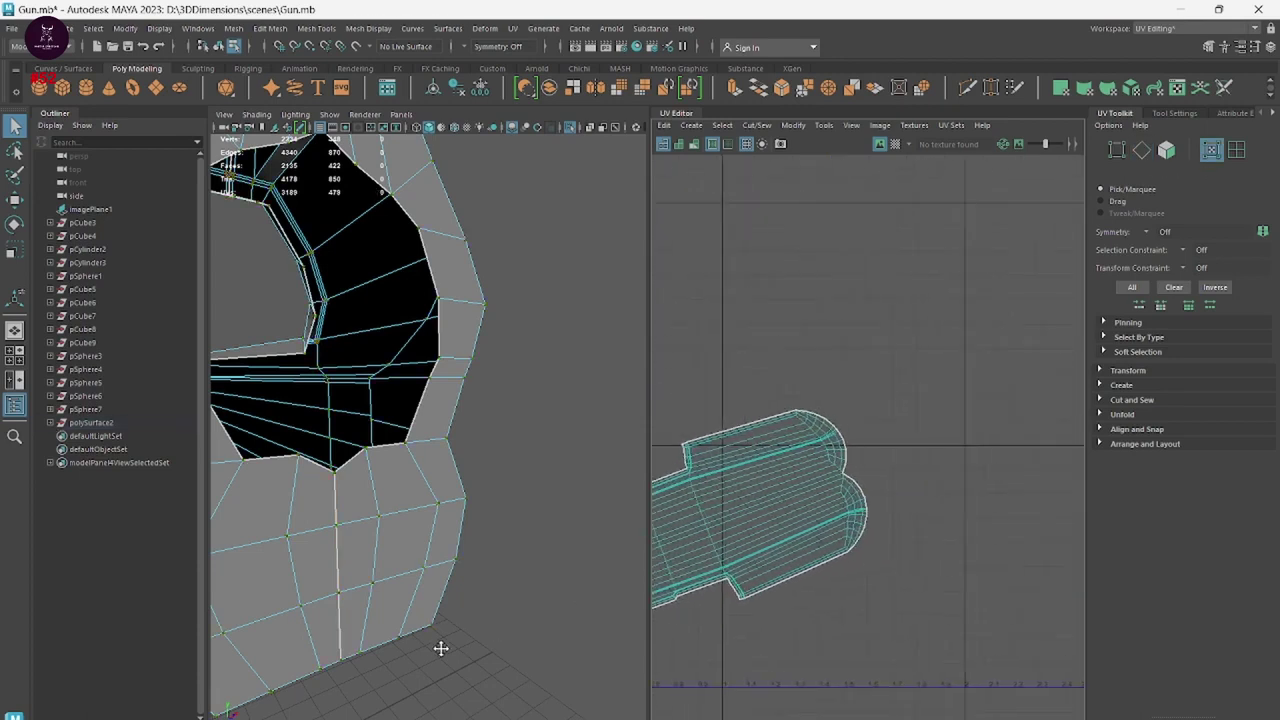
middle_click_drag(800, 560, 840, 542, "alt")
right_click_drag(585, 453, 345, 442, "alt")
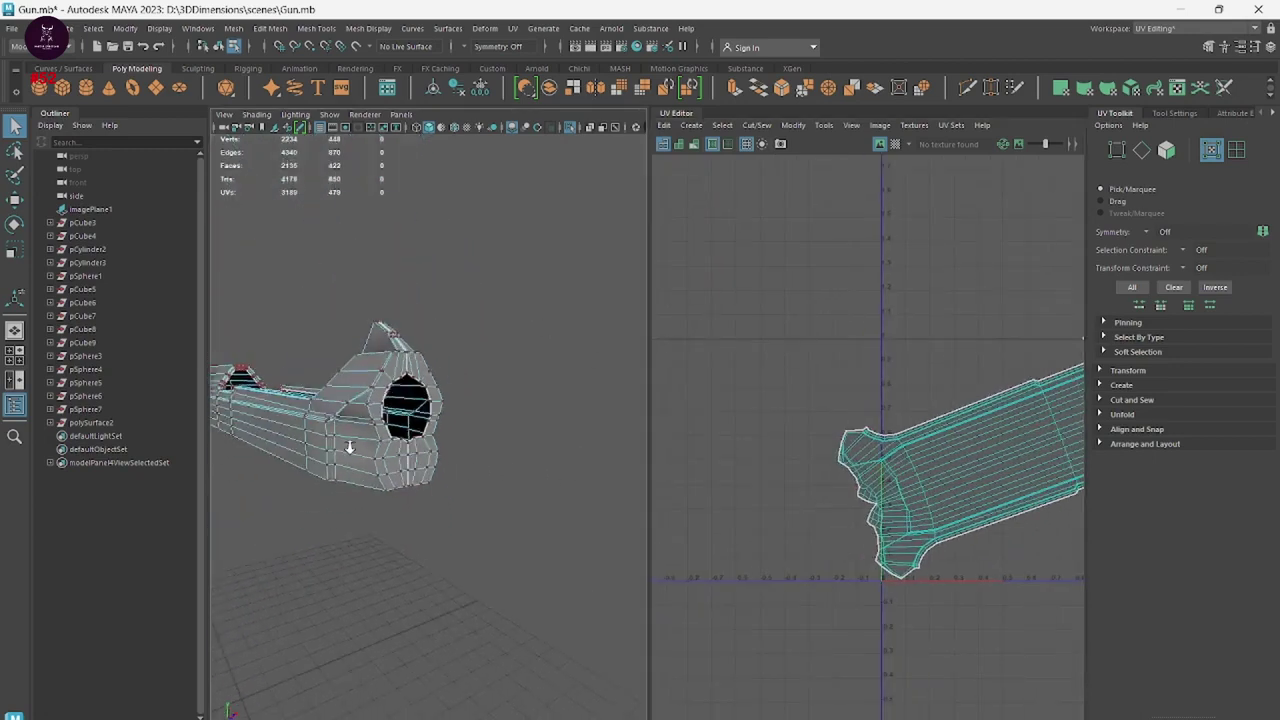
left_click_drag(345, 442, 371, 442, "alt")
Select the slide and hide it with Ctrl+H.
left_click_drag(603, 461, 521, 370, "alt")
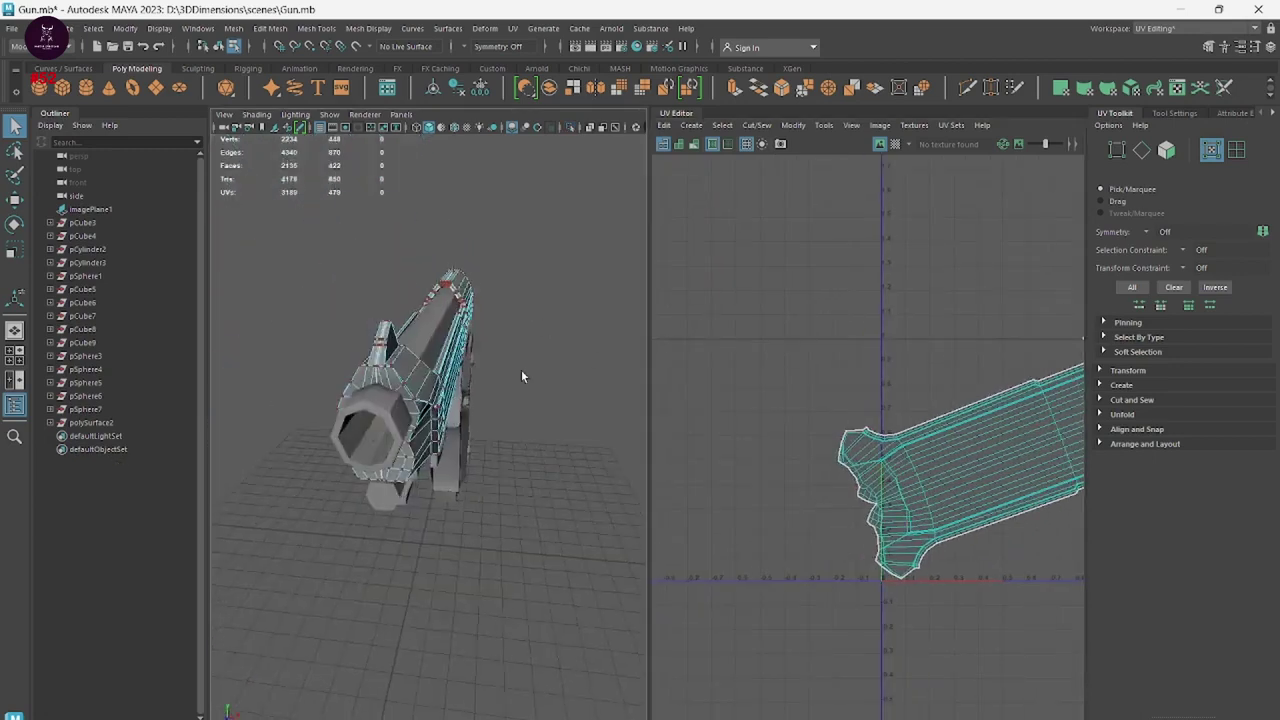
right_click_drag(522, 369, 558, 336)
left_click(589, 339)
left_click_drag(589, 339, 433, 354, "alt")
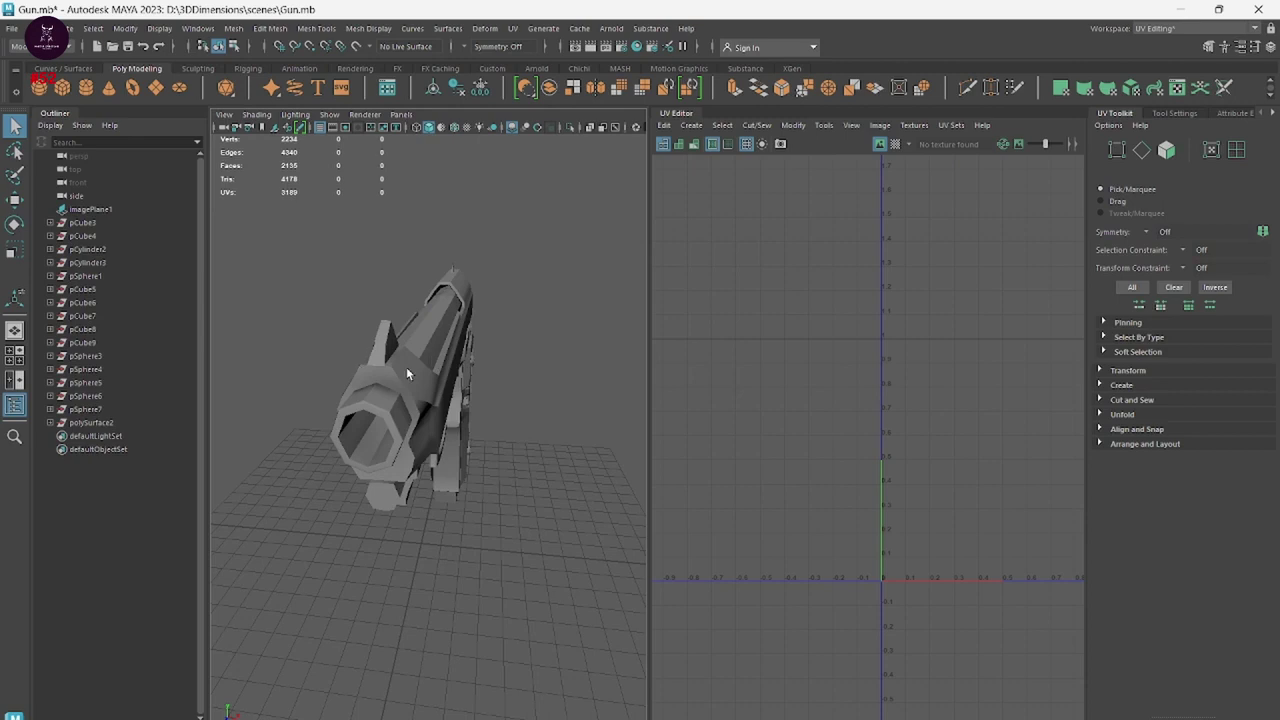
left_click(406, 373)
left_click_drag(503, 413, 459, 420, "alt")
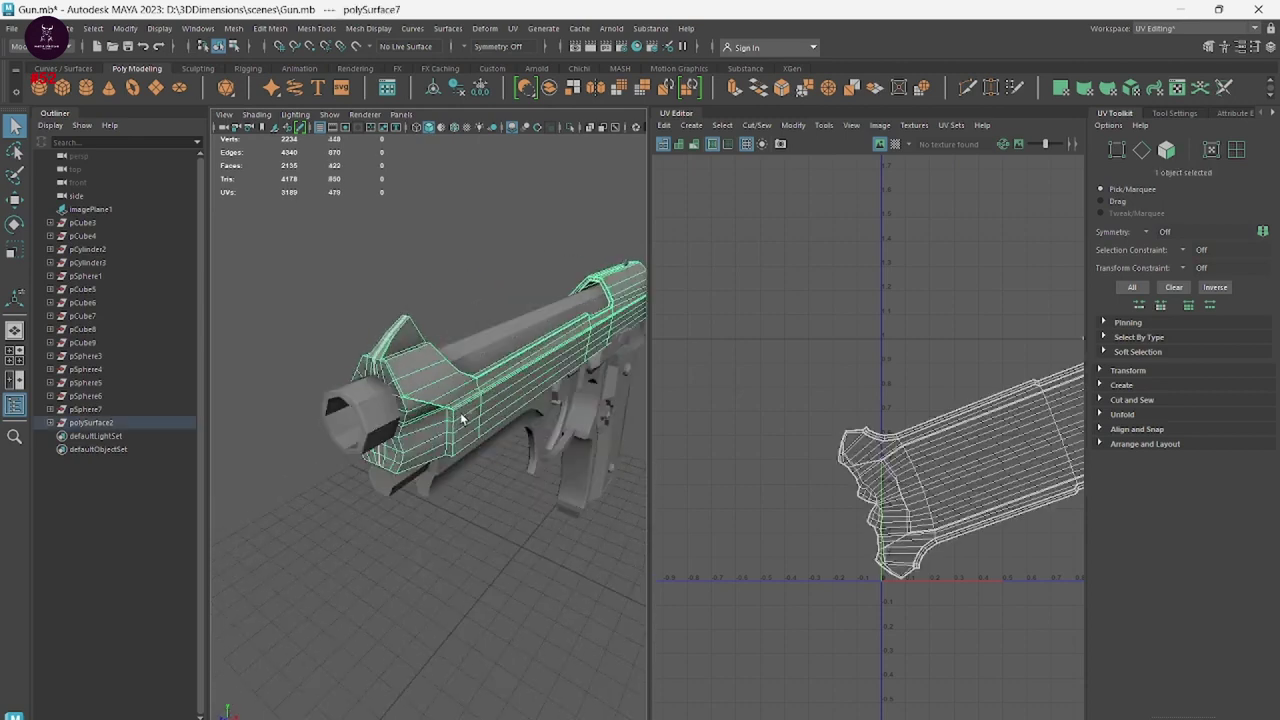
key("ctrl+h")
Select the barrel tube and isolate it with Ctrl+1.
mouse_move(563, 499)
left_mouse_down("alt")
mouse_move(529, 571)
mouse_move(482, 572)
mouse_move(531, 552)
left_mouse_up("alt")
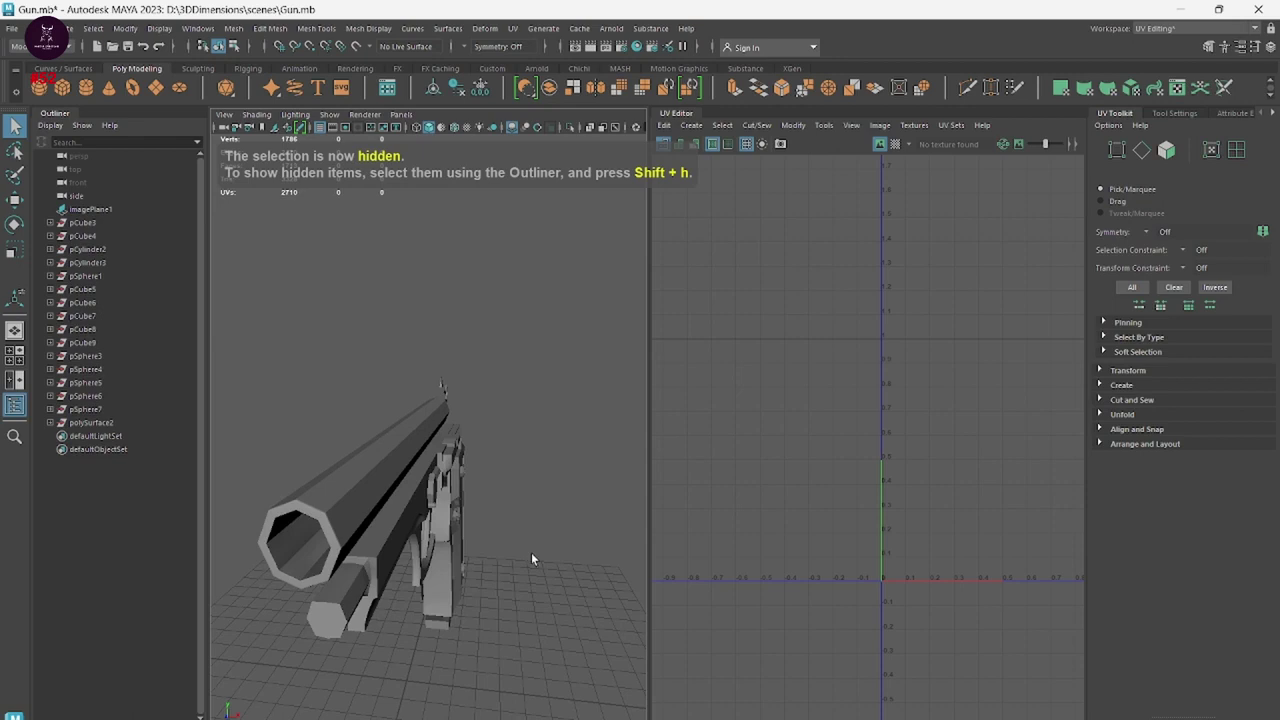
left_click(358, 487)
key("ctrl+1")
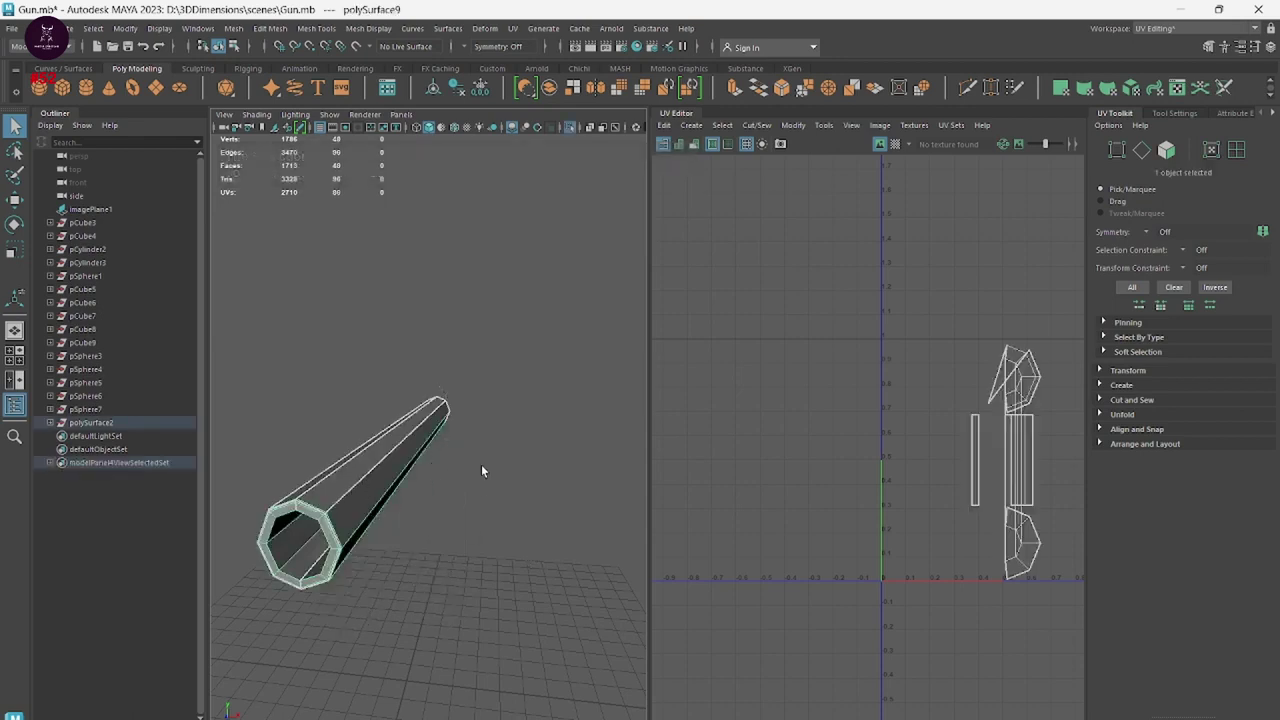
mouse_move(481, 464)
left_mouse_down("alt")
mouse_move(434, 497)
mouse_move(553, 519)
left_mouse_up("alt")
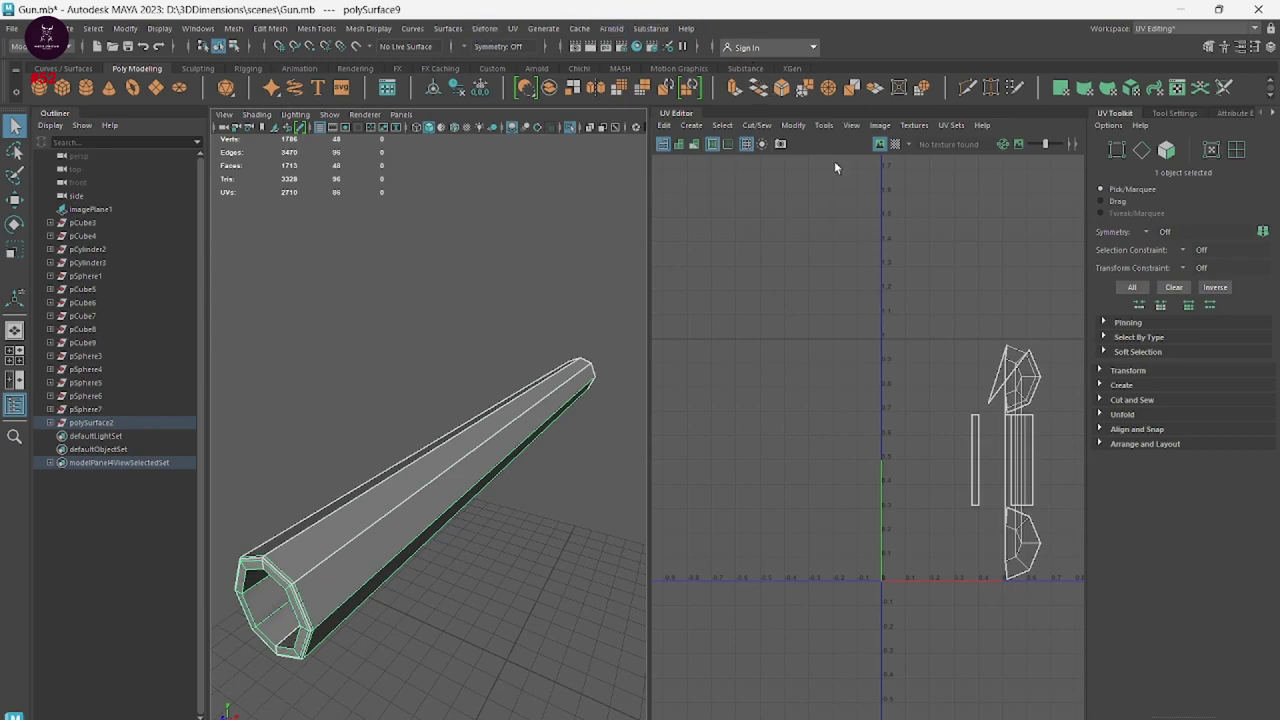
Apply a planar projection to the barrel's UVs.
left_click(692, 126)
left_click(728, 239)
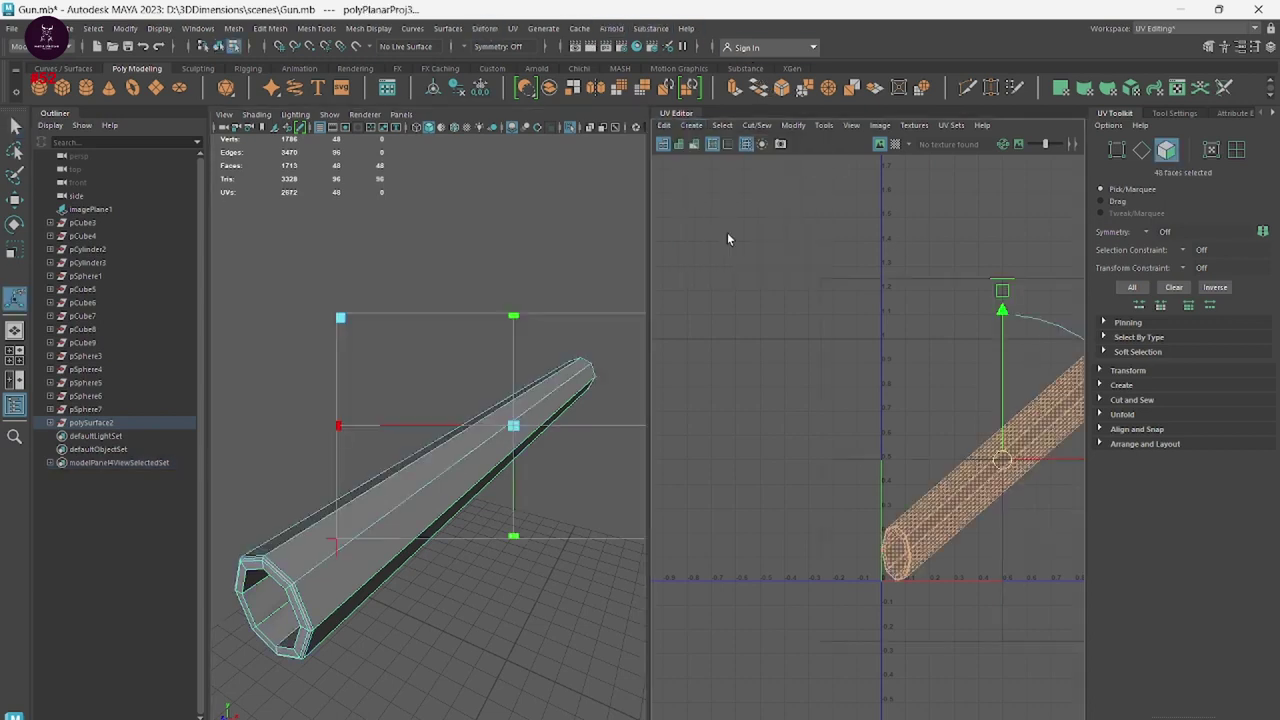
scroll(851, 486, "up", 2)
scroll(957, 549, "up", 2)
scroll(957, 549, "up", 2)
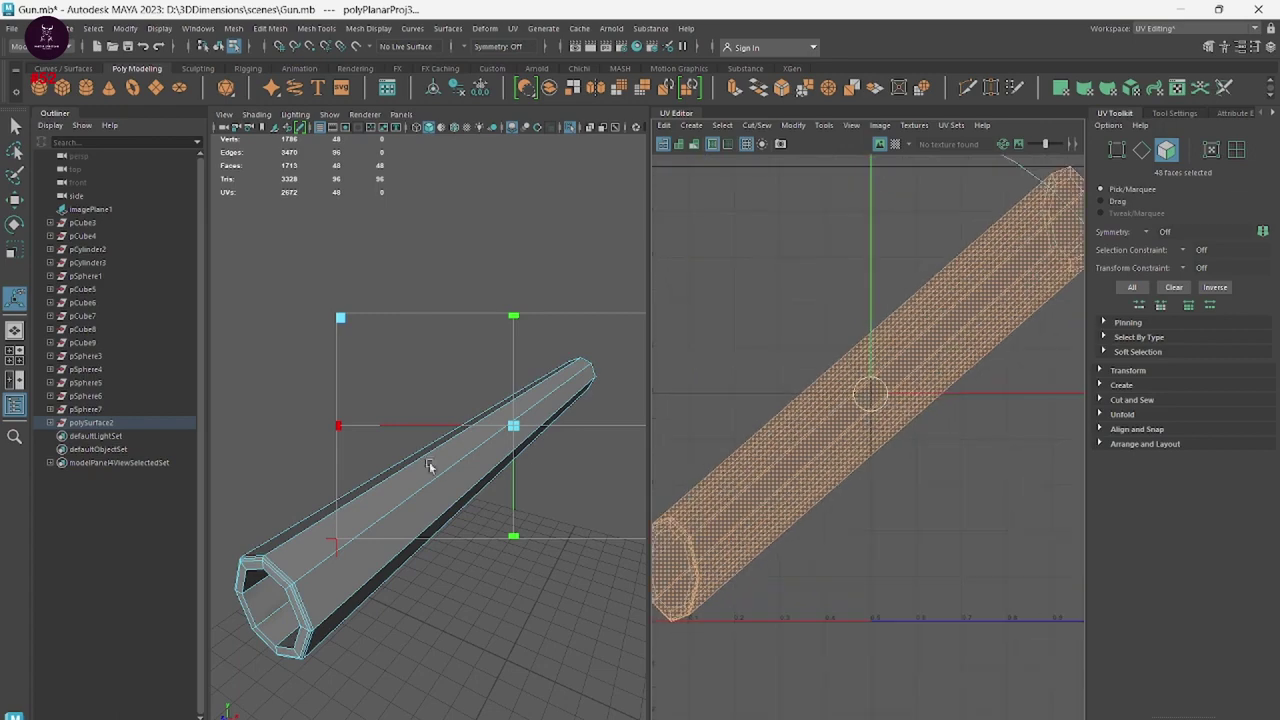
scroll(410, 556, "up", 1)
mouse_move(410, 556)
left_mouse_down("alt")
mouse_move(540, 429)
mouse_move(414, 491)
mouse_move(425, 496)
left_mouse_up("alt")
scroll(440, 480, "up", 3)
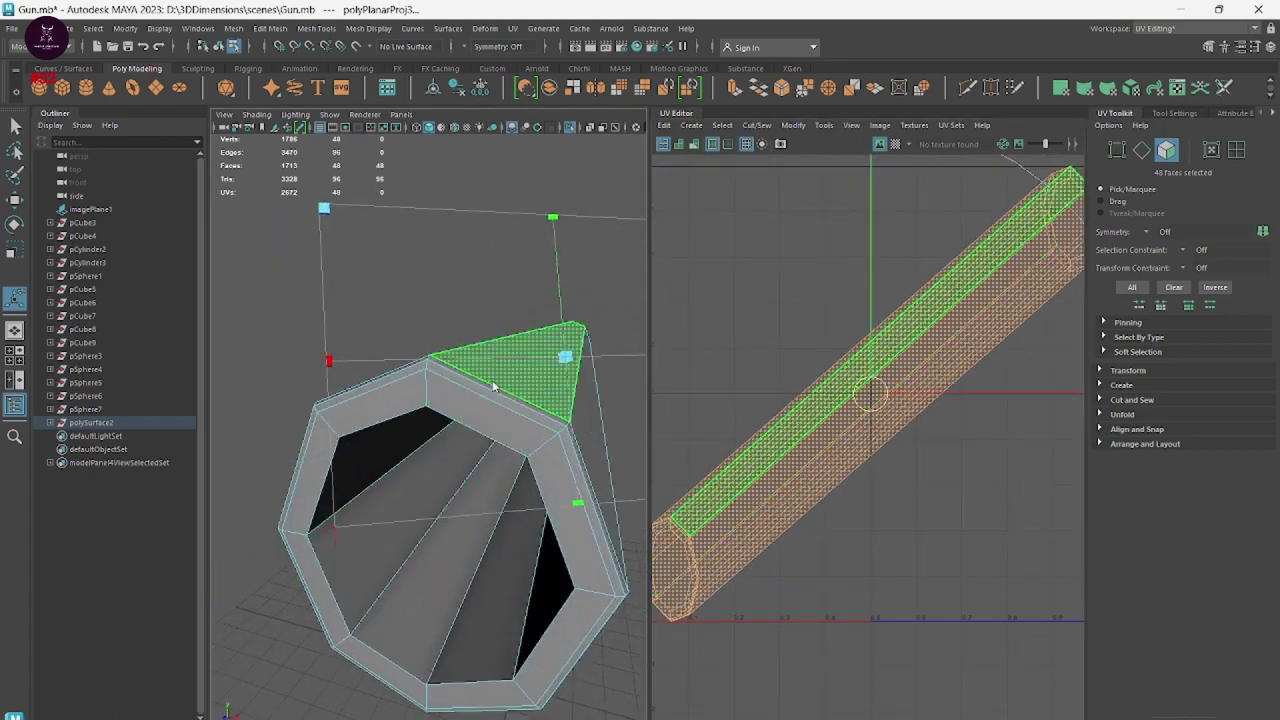
Select the edge loop around the rim of the barrel's open end.
right_click_drag(492, 379, 490, 352)
double_click(524, 387)
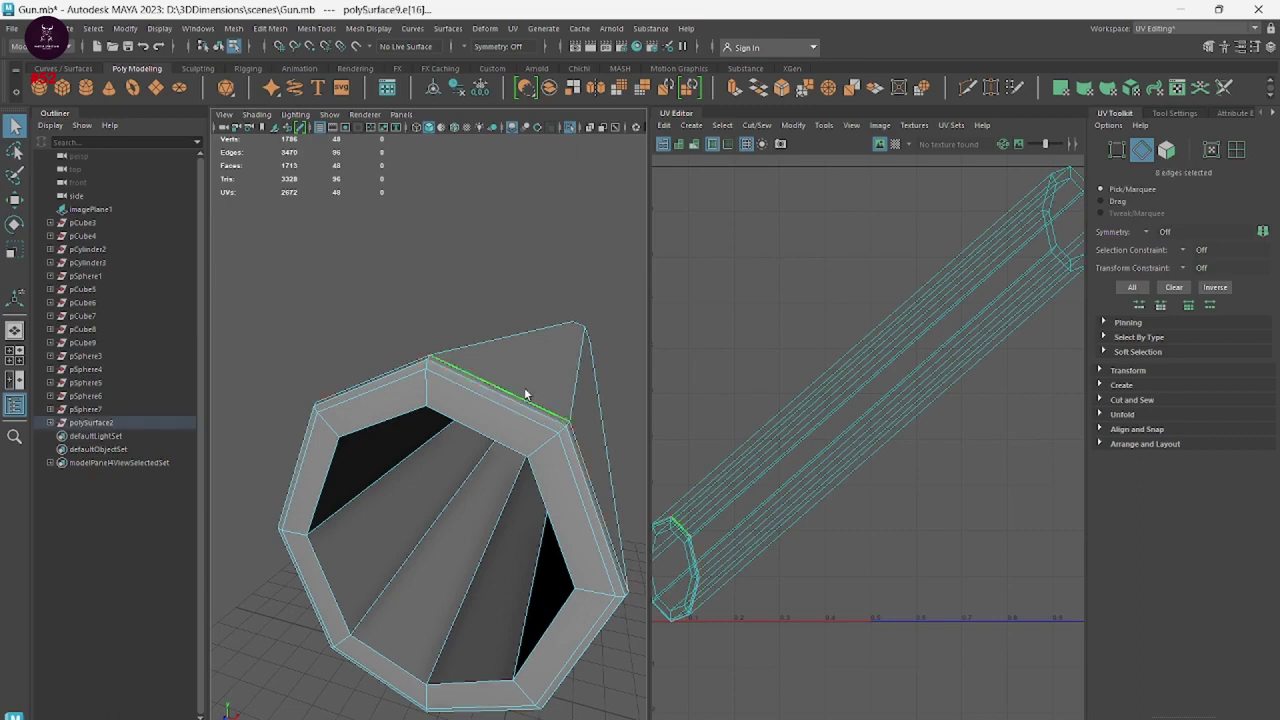
mouse_move(594, 534)
left_mouse_down("alt")
mouse_move(389, 657)
mouse_move(551, 471)
left_mouse_up("alt")
scroll(551, 471, "down", 3)
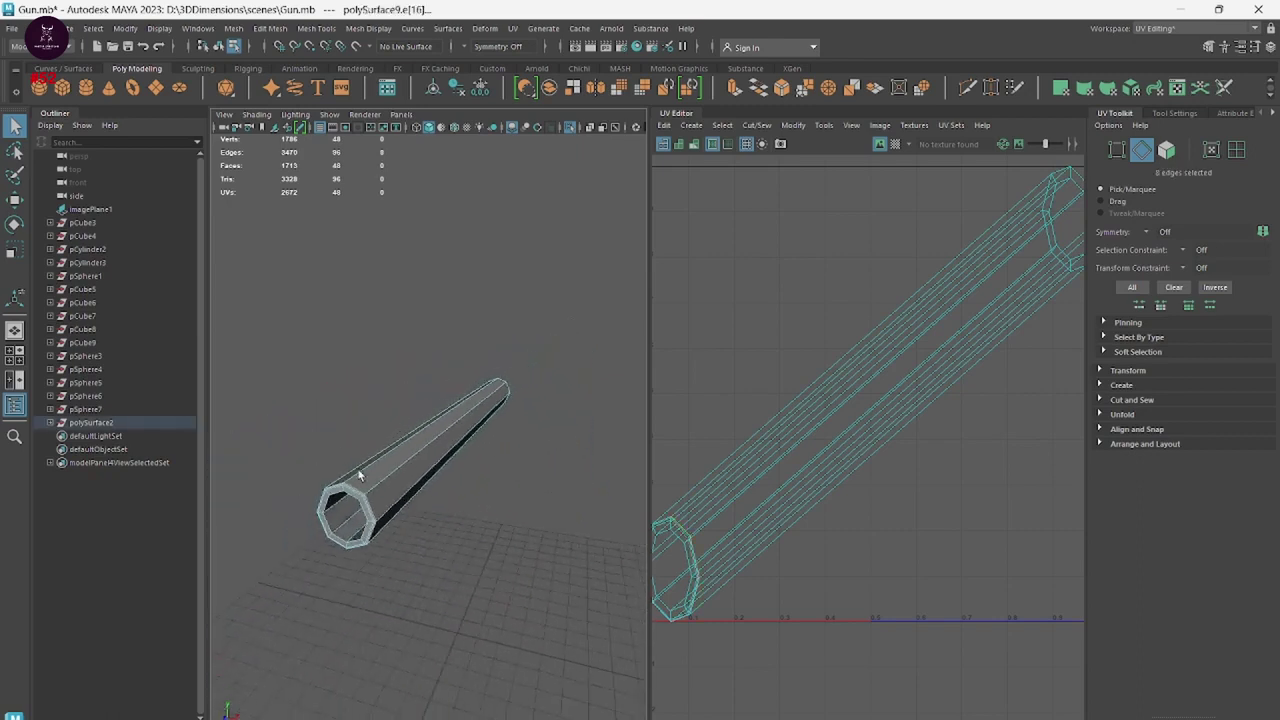
mouse_move(366, 486)
left_mouse_down("alt")
mouse_move(437, 531)
mouse_move(409, 543)
left_mouse_up("alt")
scroll(240, 471, "up", 3)
scroll(240, 471, "down", 5)
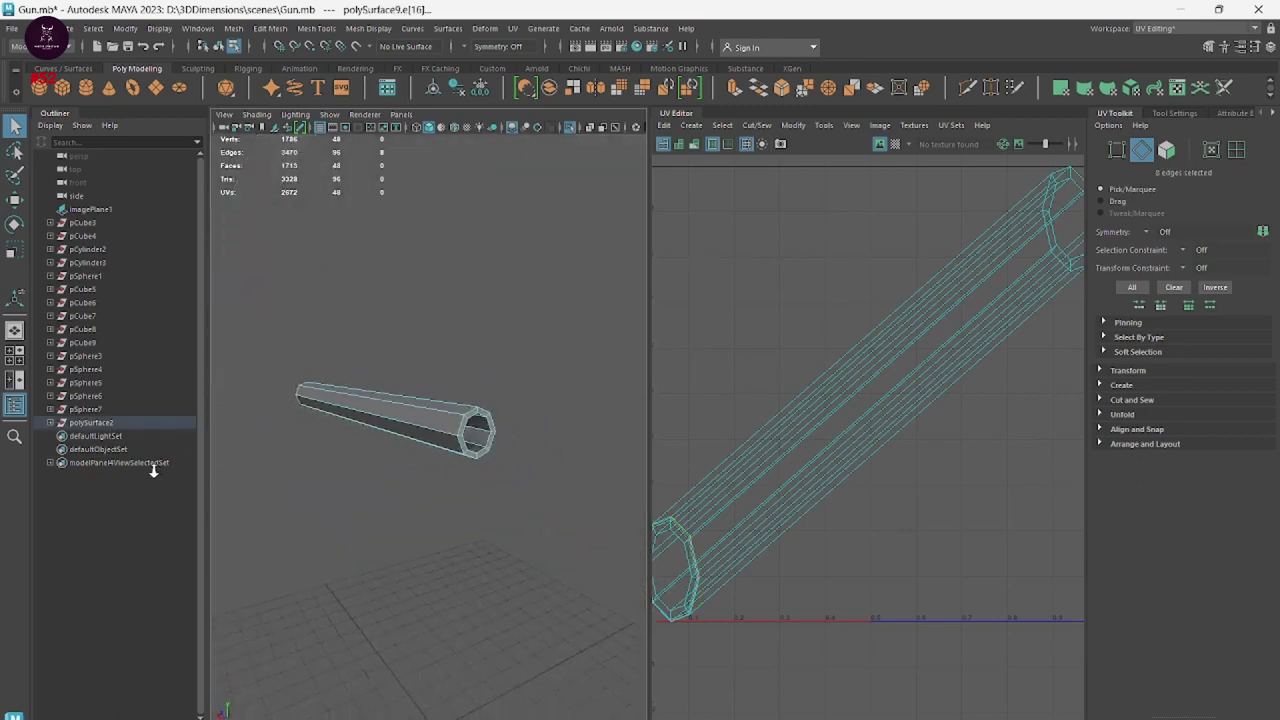
scroll(459, 396, "up", 3)
scroll(459, 396, "up", 2)
Cut the UVs along both rim edge loops and one more octagon rim edge.
double_click(518, 421, "shift")
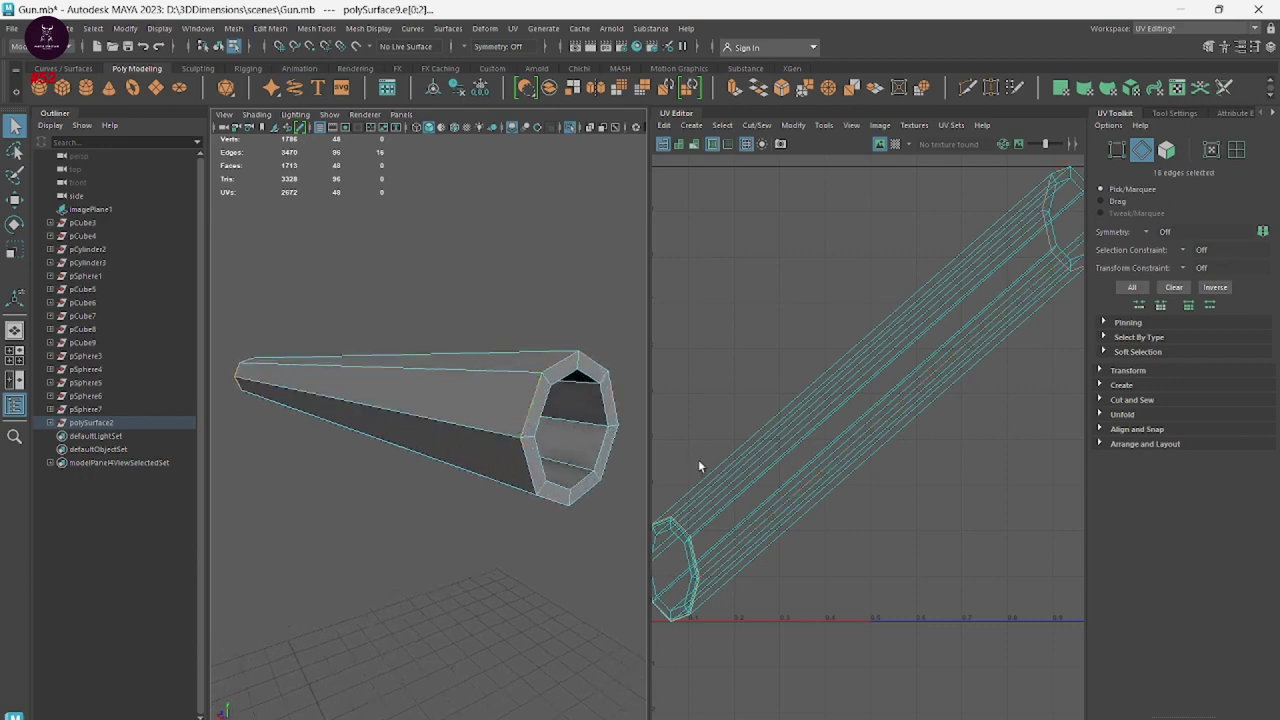
right_click(948, 380, "shift")
left_click(897, 391)
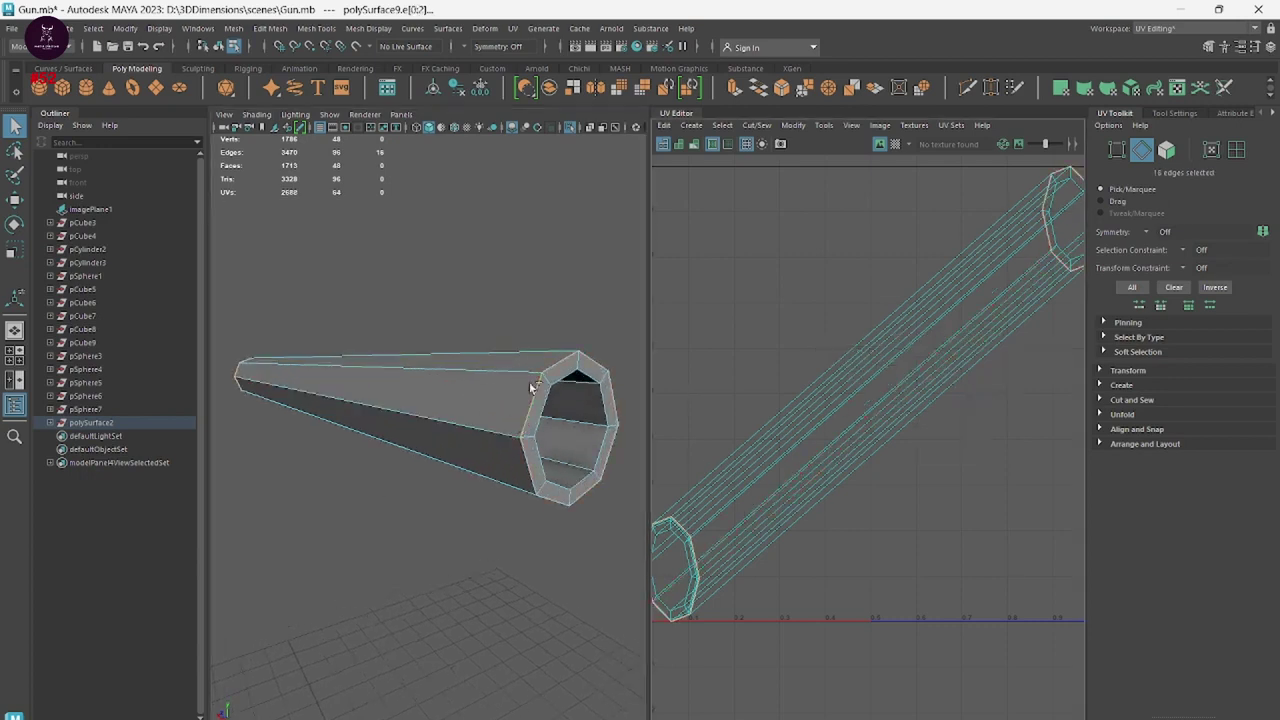
left_click(541, 424)
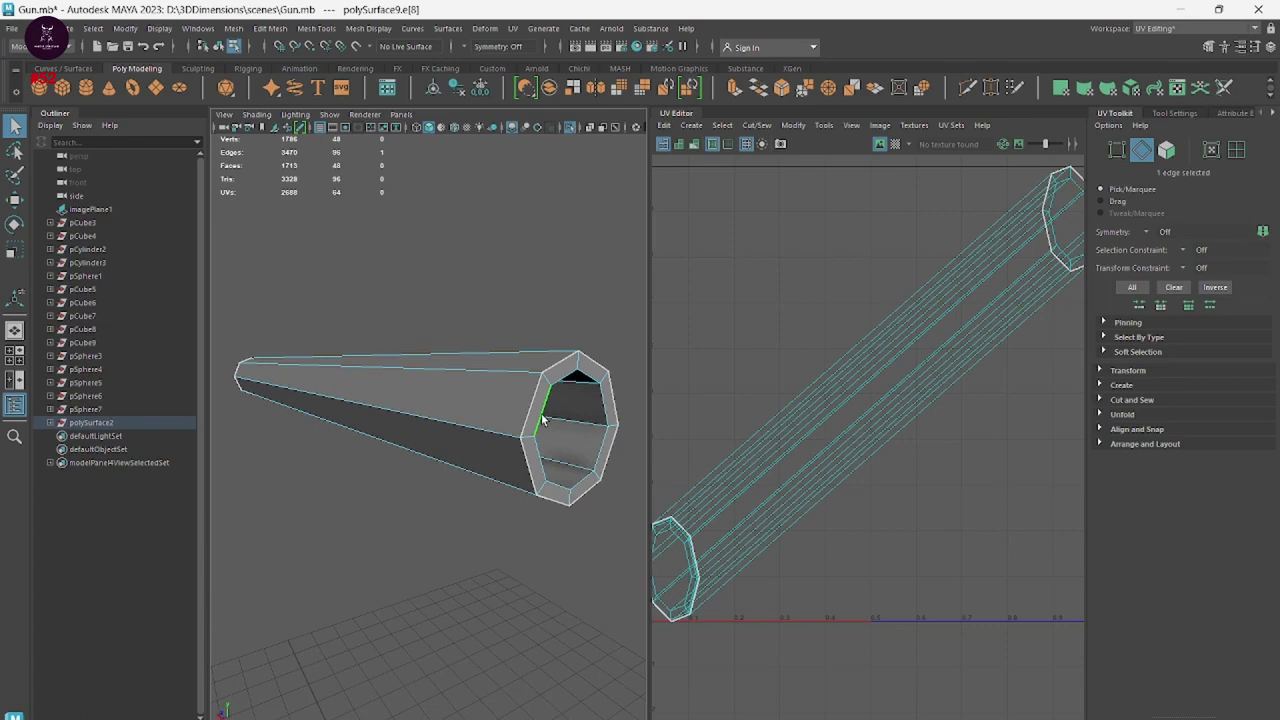
mouse_move(309, 505)
left_mouse_down("alt")
mouse_move(526, 491)
mouse_move(503, 503)
mouse_move(573, 379)
left_mouse_up("alt")
left_click(533, 348)
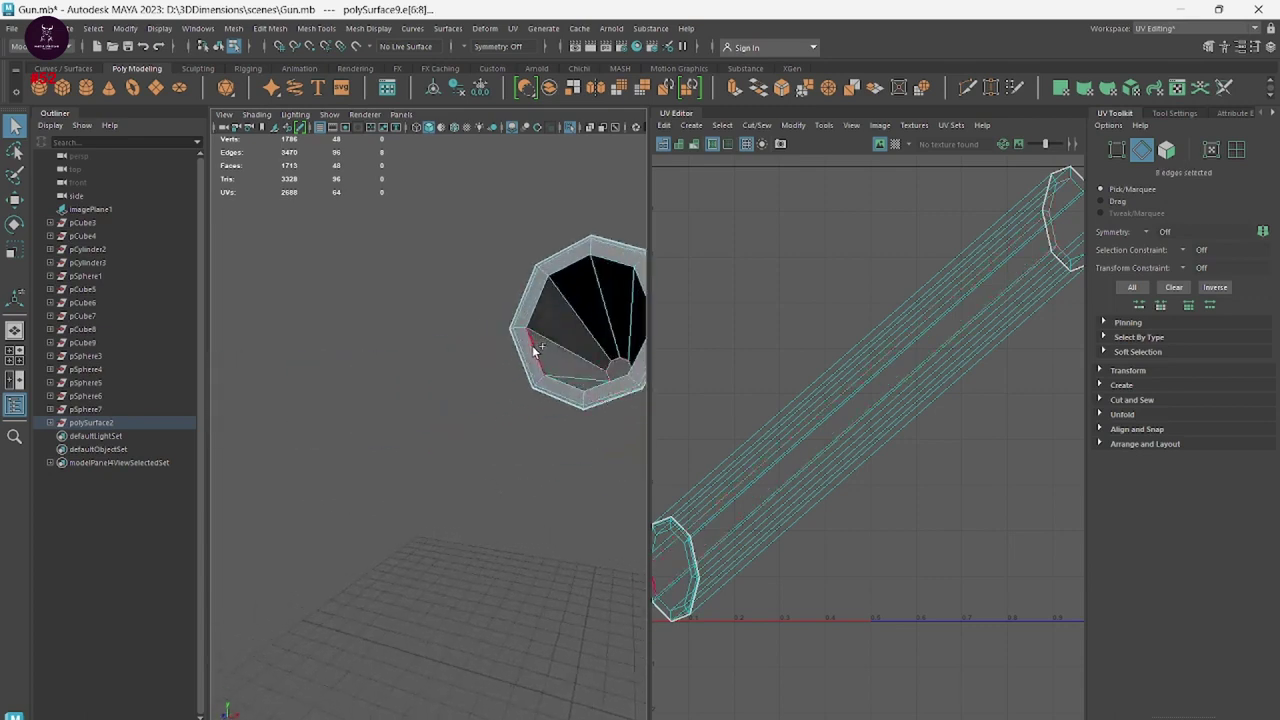
right_click_drag(830, 492, 853, 480, "shift")
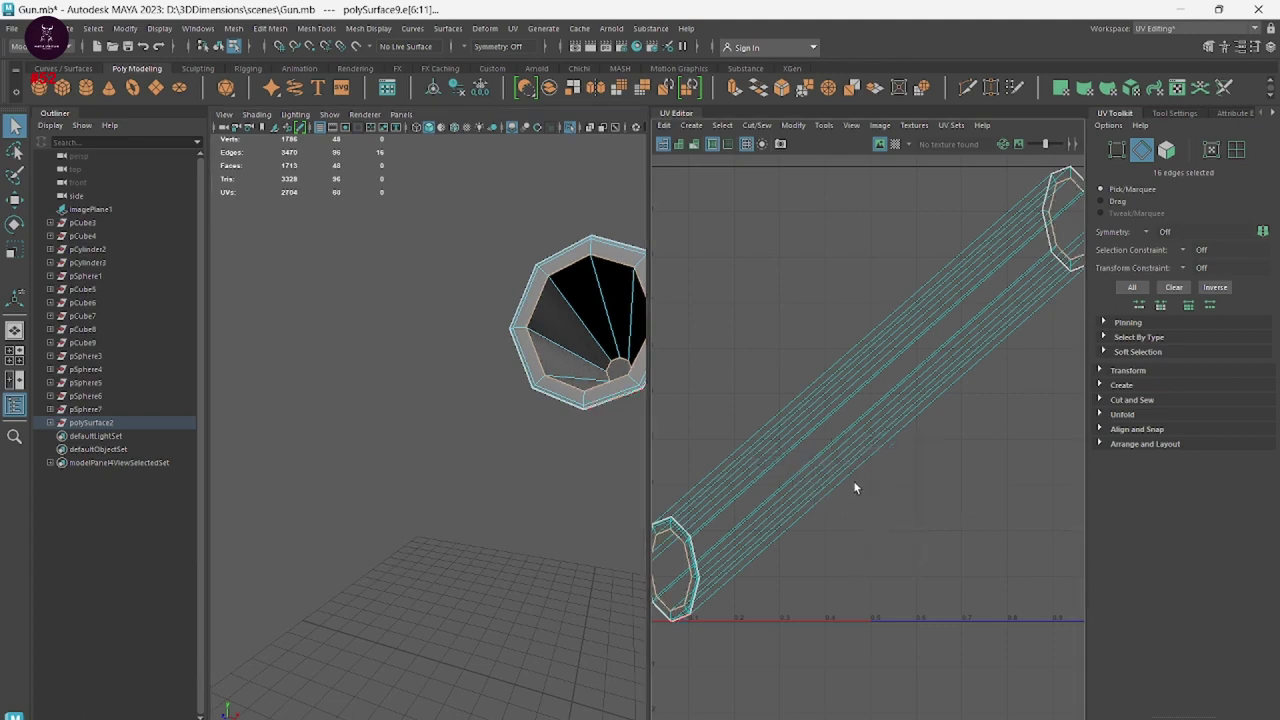
Convert to UVs and move the cut-off ring shell away from the tube strip.
right_click_drag(898, 393, 933, 397)
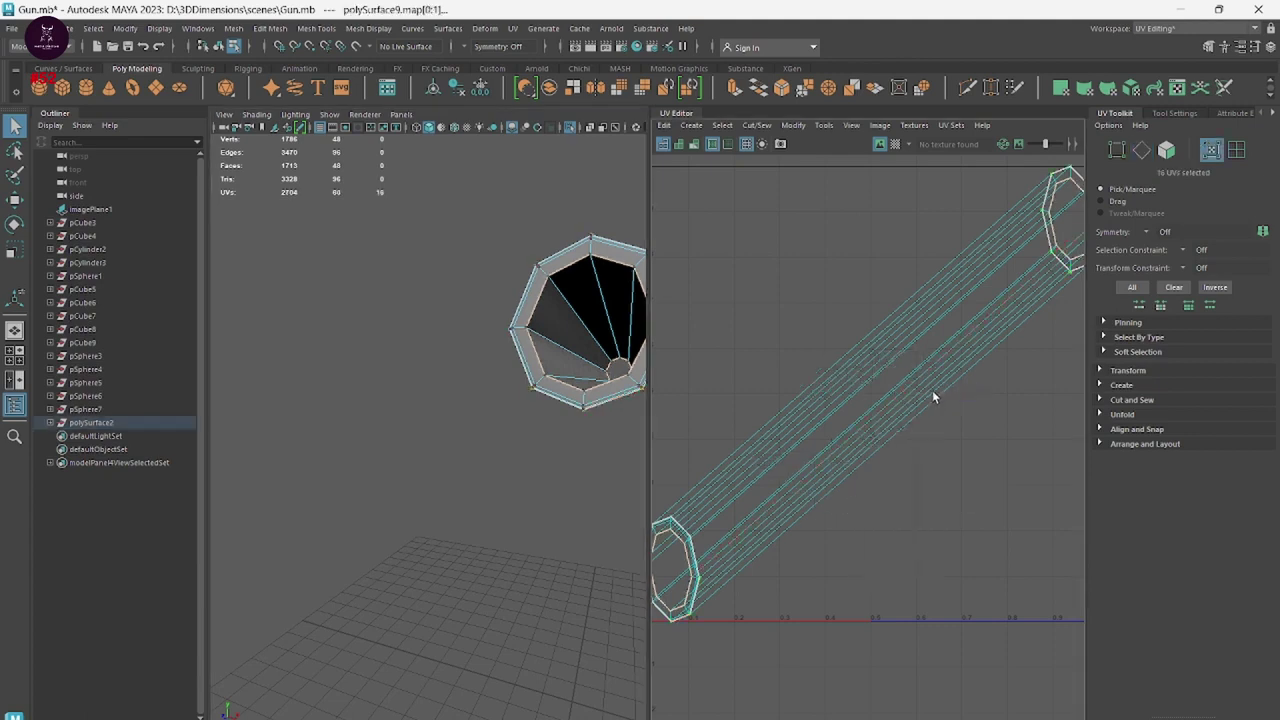
key("w")
mouse_move(979, 474)
left_mouse_down()
mouse_move(891, 392)
mouse_move(1033, 533)
left_mouse_up()
key("ctrl+z")
mouse_move(872, 427)
left_mouse_down()
mouse_move(847, 366)
mouse_move(797, 346)
left_mouse_up()
scroll(940, 480, "down", 3)
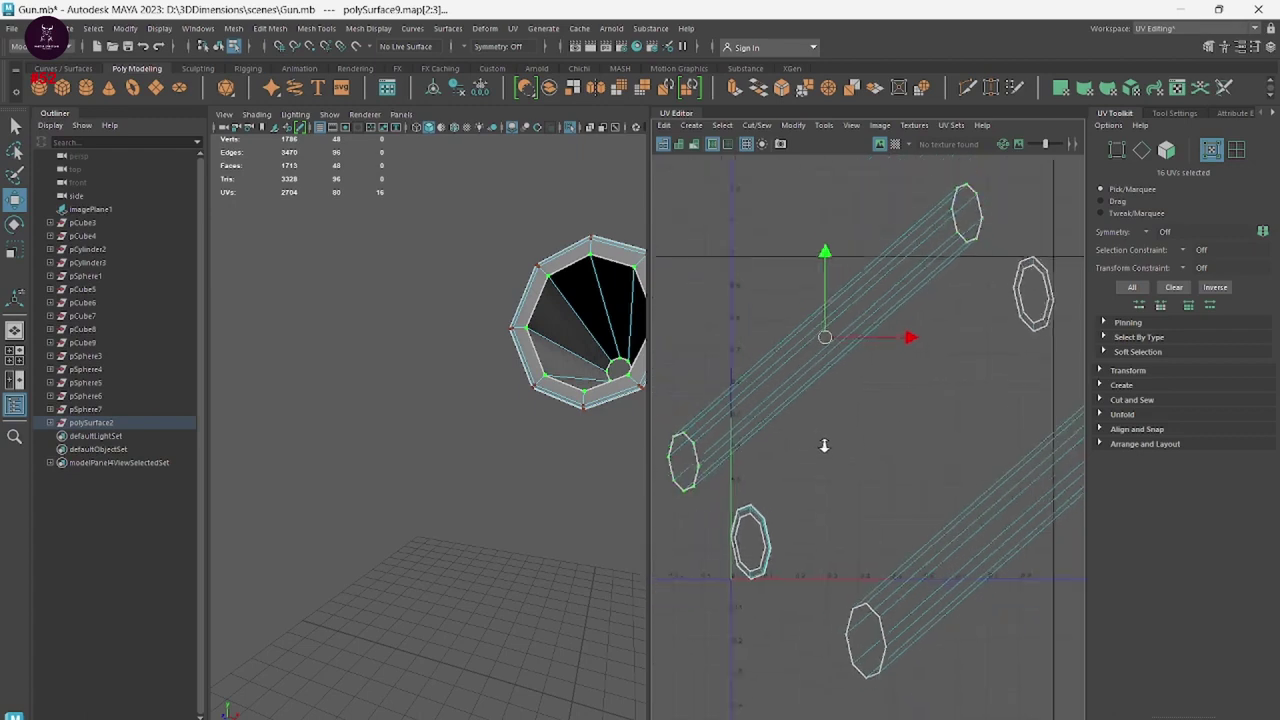
left_click_drag(562, 366, 526, 414, "alt")
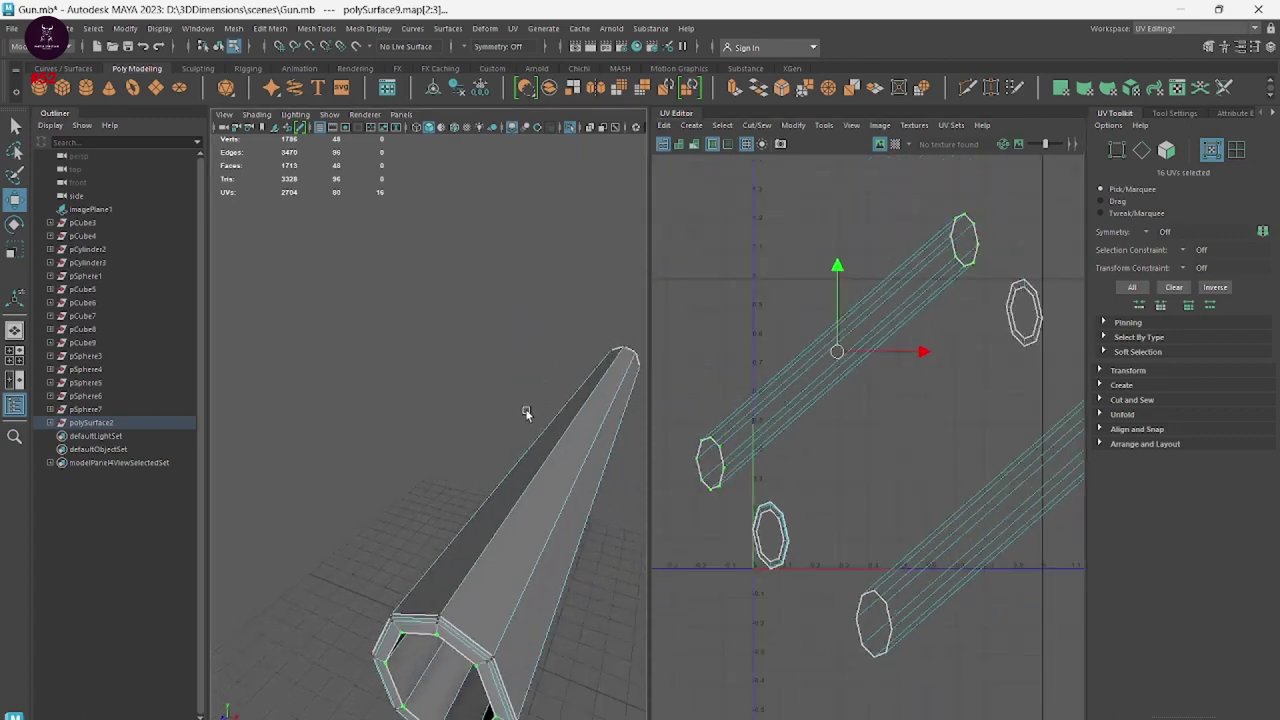
mouse_move(548, 378)
right_mouse_down()
mouse_move(549, 447)
mouse_move(556, 421)
right_mouse_up()
mouse_move(556, 421)
left_mouse_down("alt")
mouse_move(560, 551)
mouse_move(523, 286)
mouse_move(567, 433)
mouse_move(533, 335)
left_mouse_up("alt")
Cut the tube's UVs along two lengthwise edges.
left_click(533, 335)
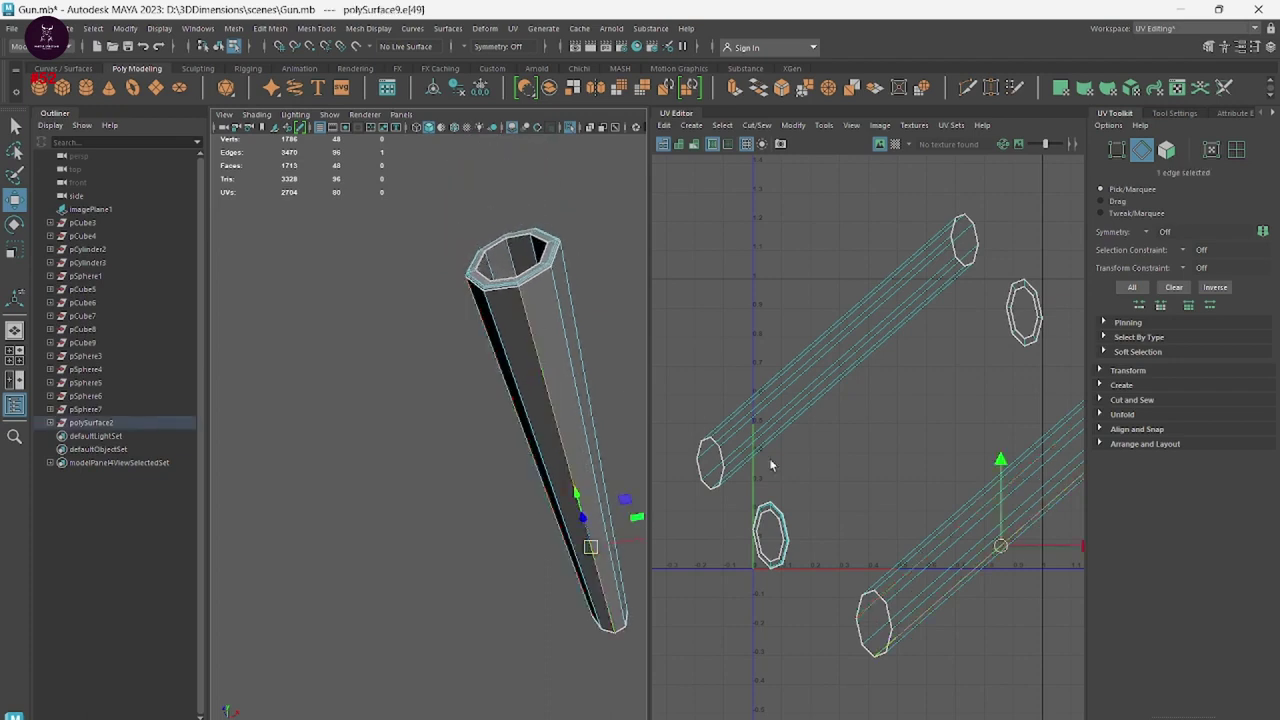
right_click(990, 523, "shift")
left_click(940, 541)
left_click_drag(507, 301, 480, 360, "alt")
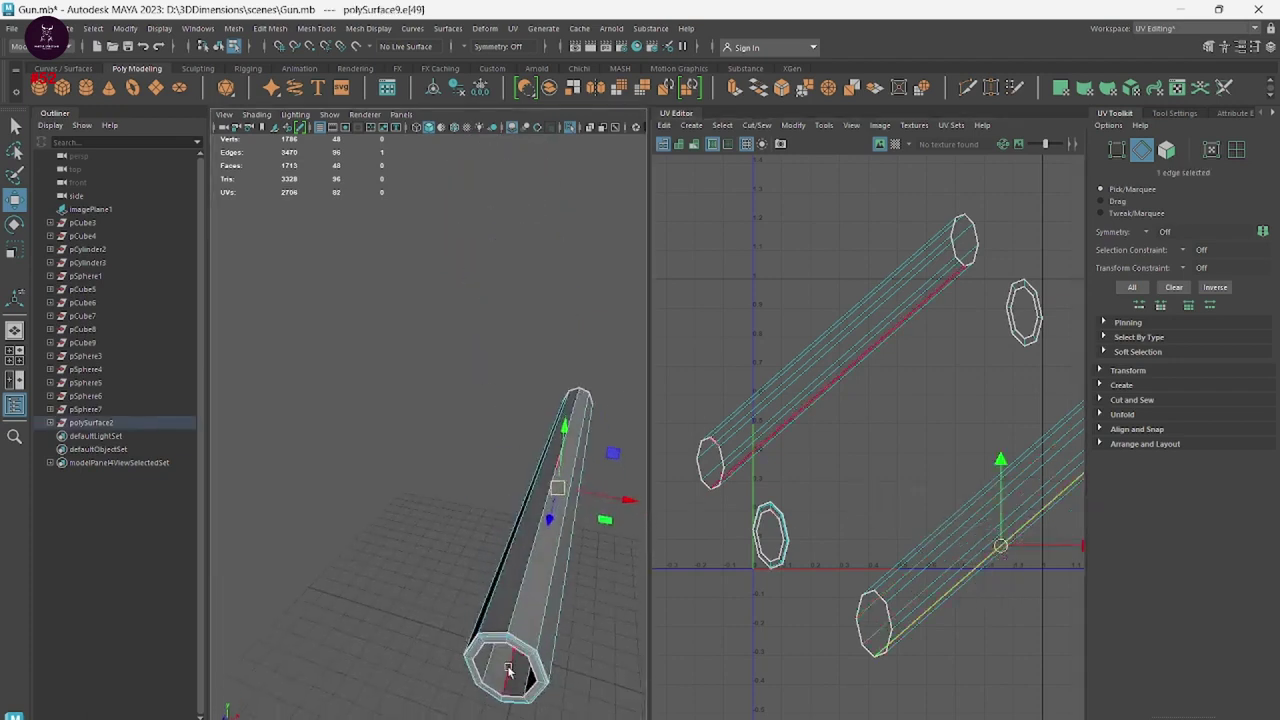
left_click(565, 605)
right_click(837, 378, "shift")
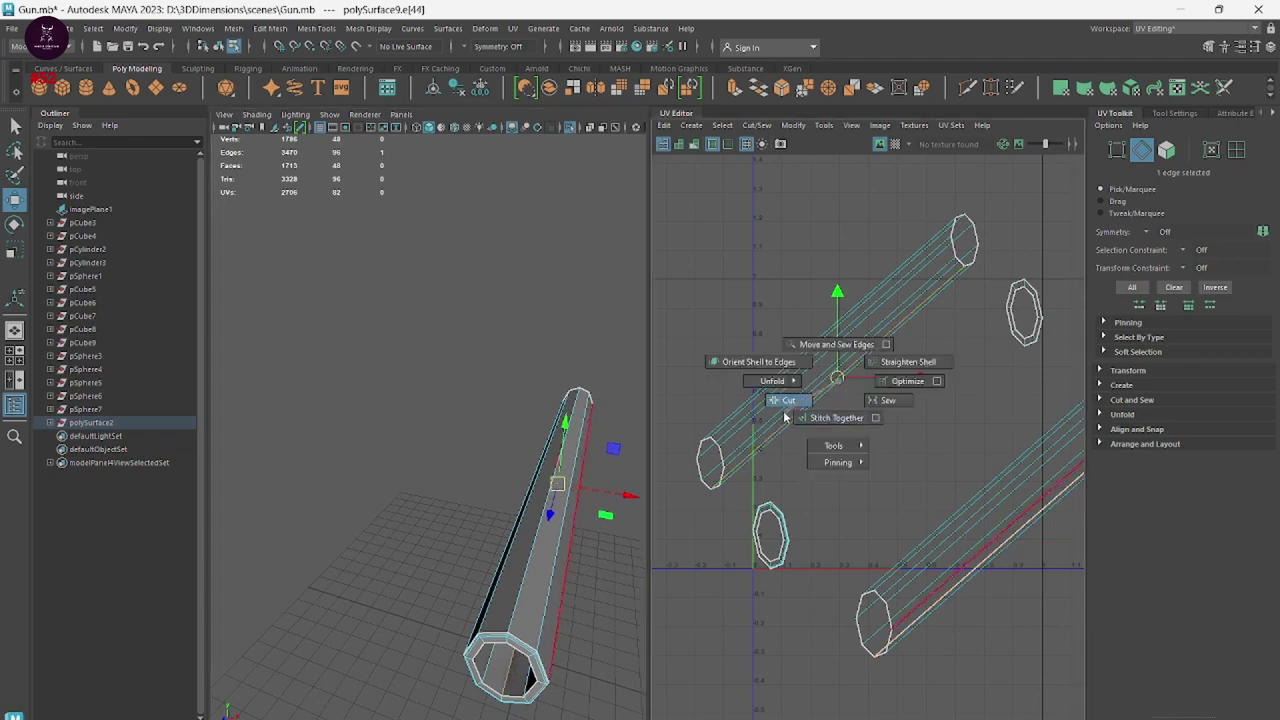
left_click(785, 413)
right_click(830, 385)
left_click(797, 417)
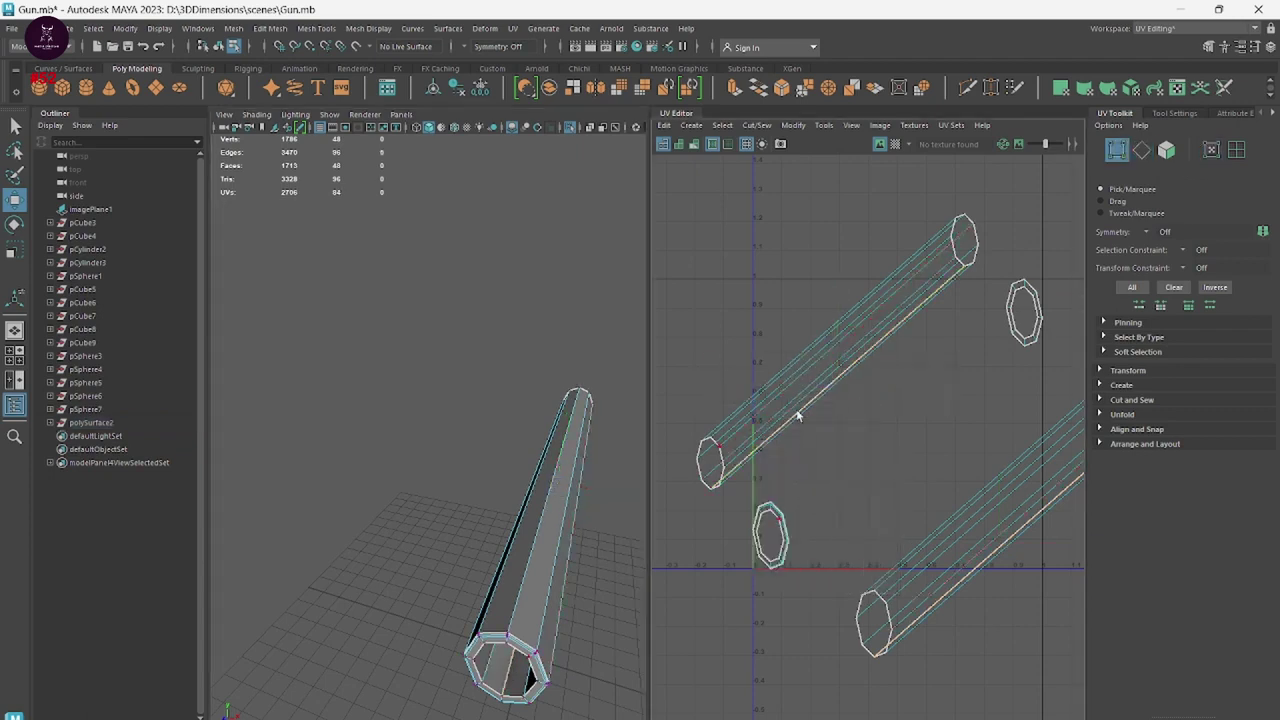
Frame and select all the barrel's UV shells, then unfold them flat.
right_click_drag(909, 443, 830, 412)
key("a")
left_click_drag(727, 277, 1062, 600)
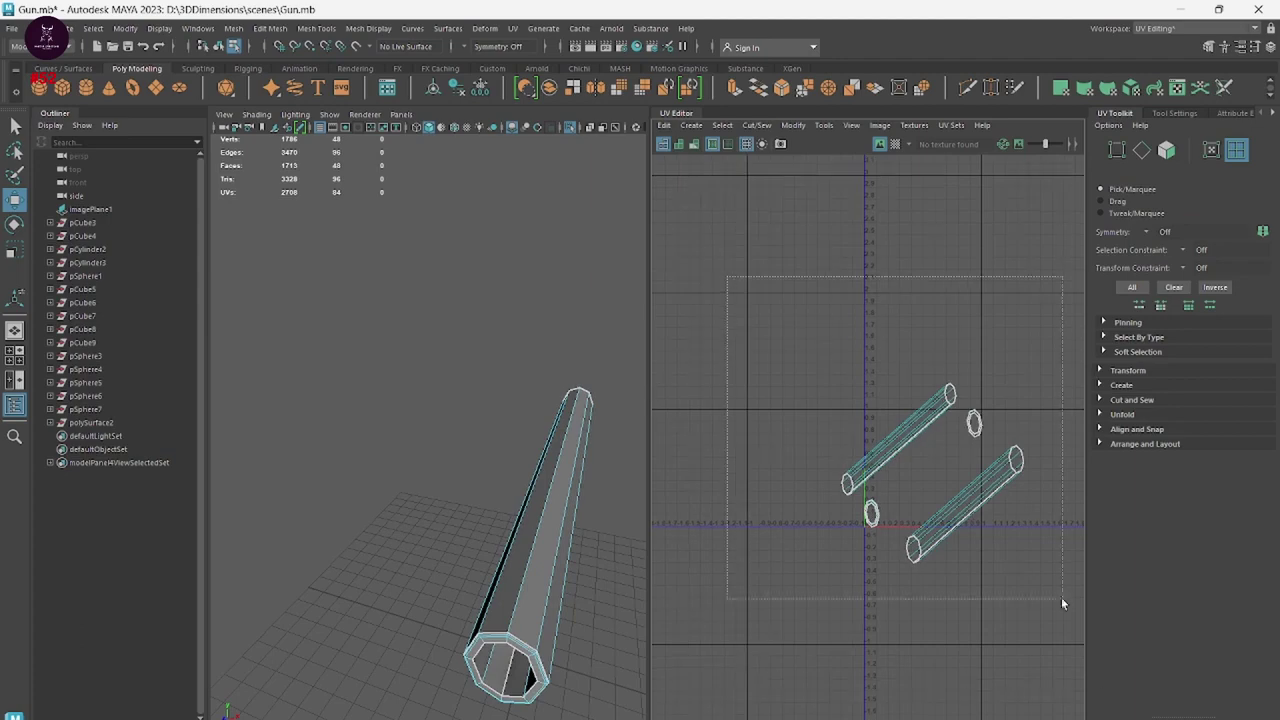
right_click_drag(935, 410, 808, 409, "shift")
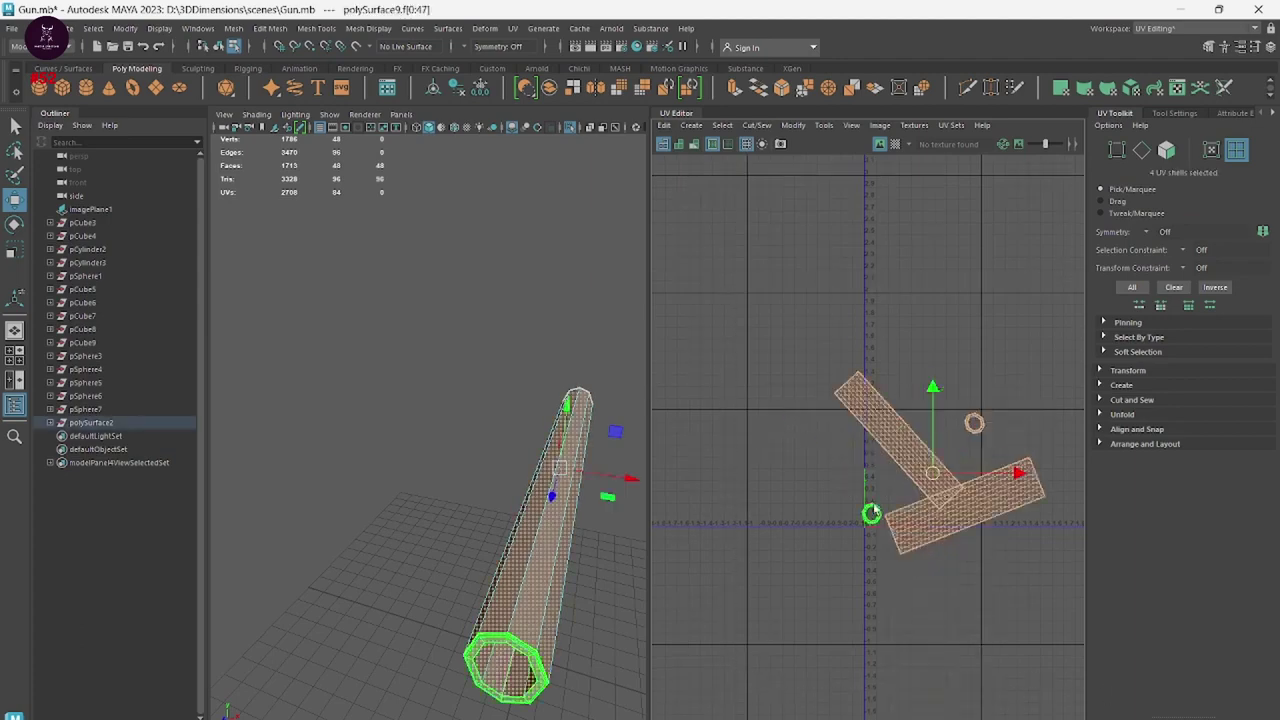
Stitch the barrel's strip shells together along a seam edge.
scroll(900, 550, "up", 5)
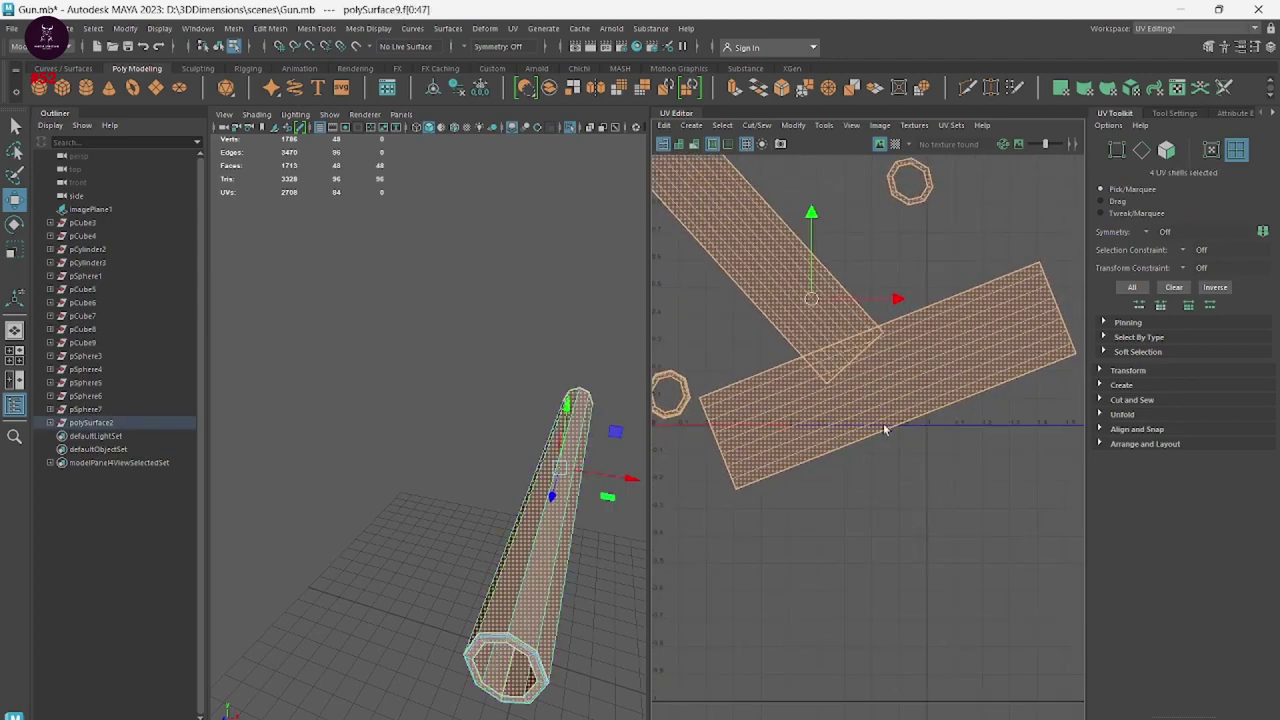
middle_click_drag(884, 429, 952, 479, "alt")
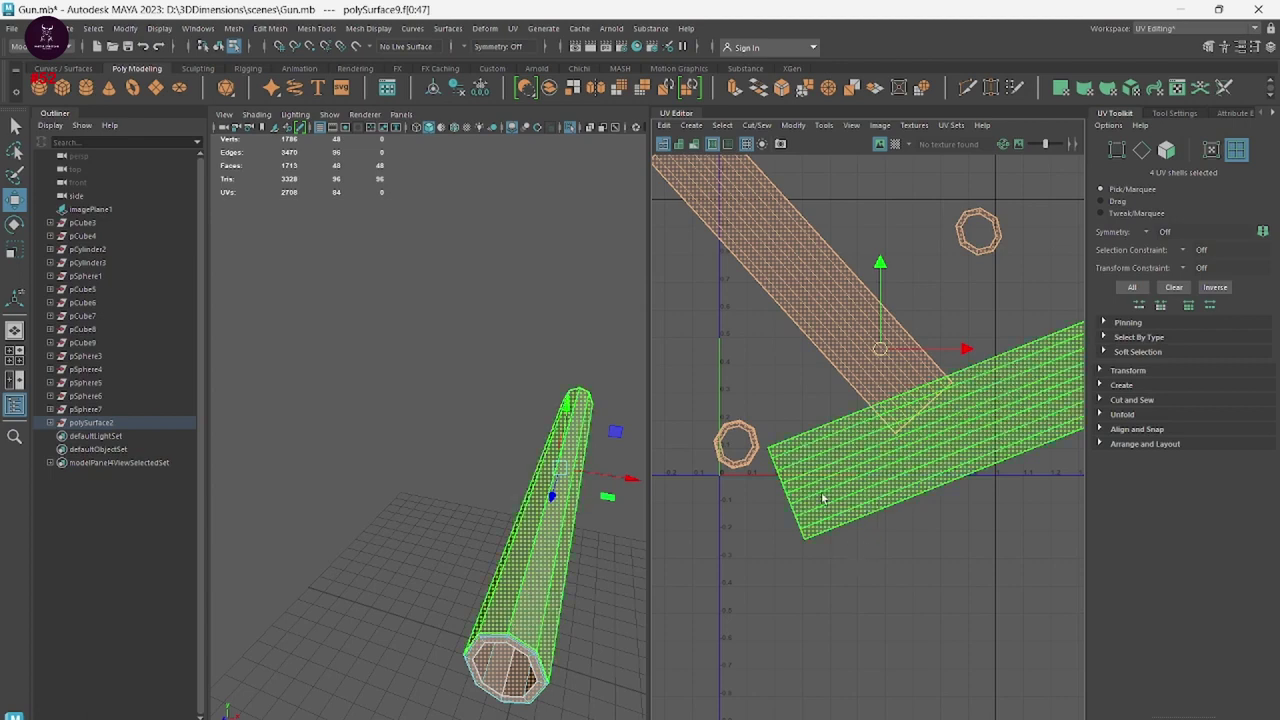
left_click_drag(543, 557, 527, 544, "alt")
left_click(893, 497)
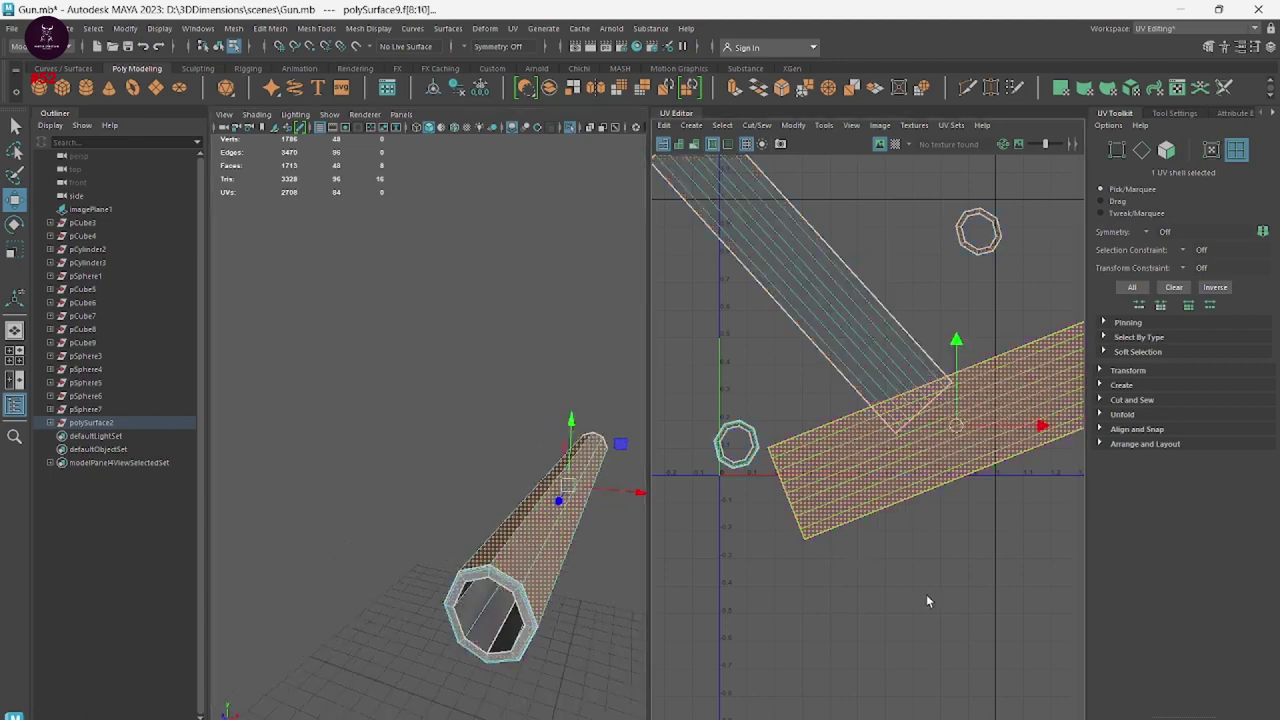
scroll(514, 528, "up", 3)
scroll(507, 478, "up", 3)
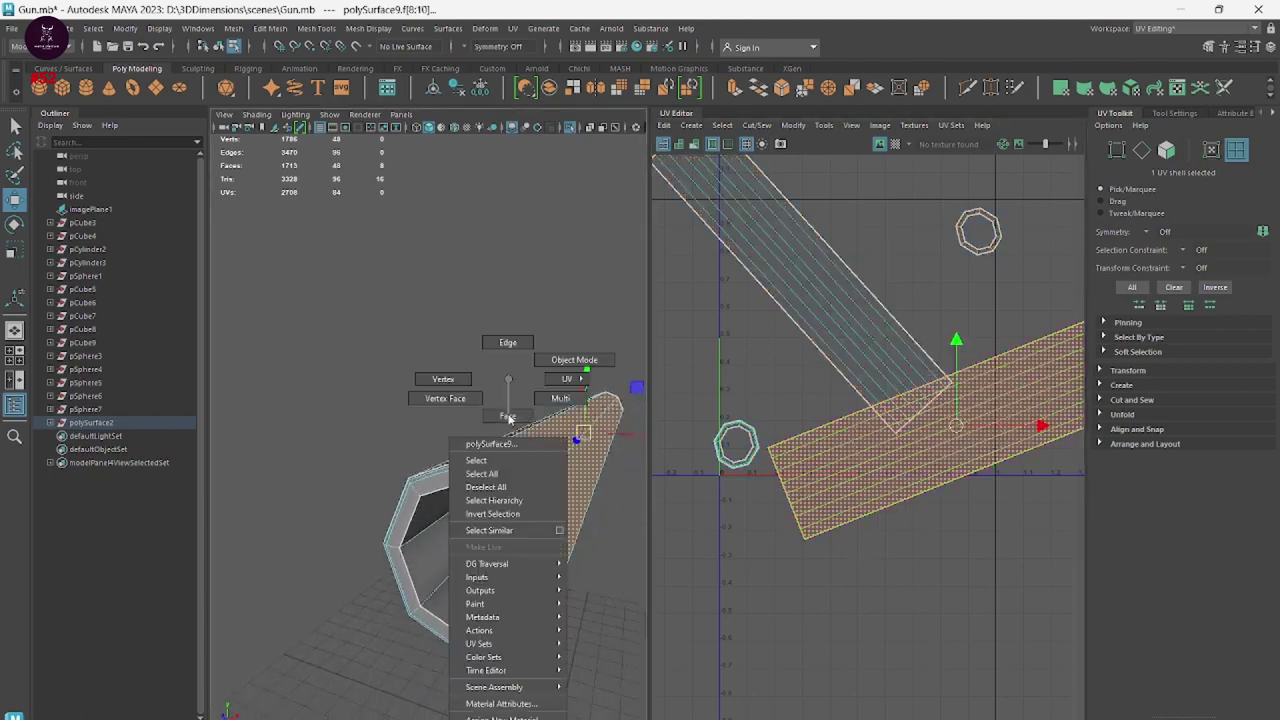
right_click_drag(507, 480, 507, 344)
left_click(505, 476)
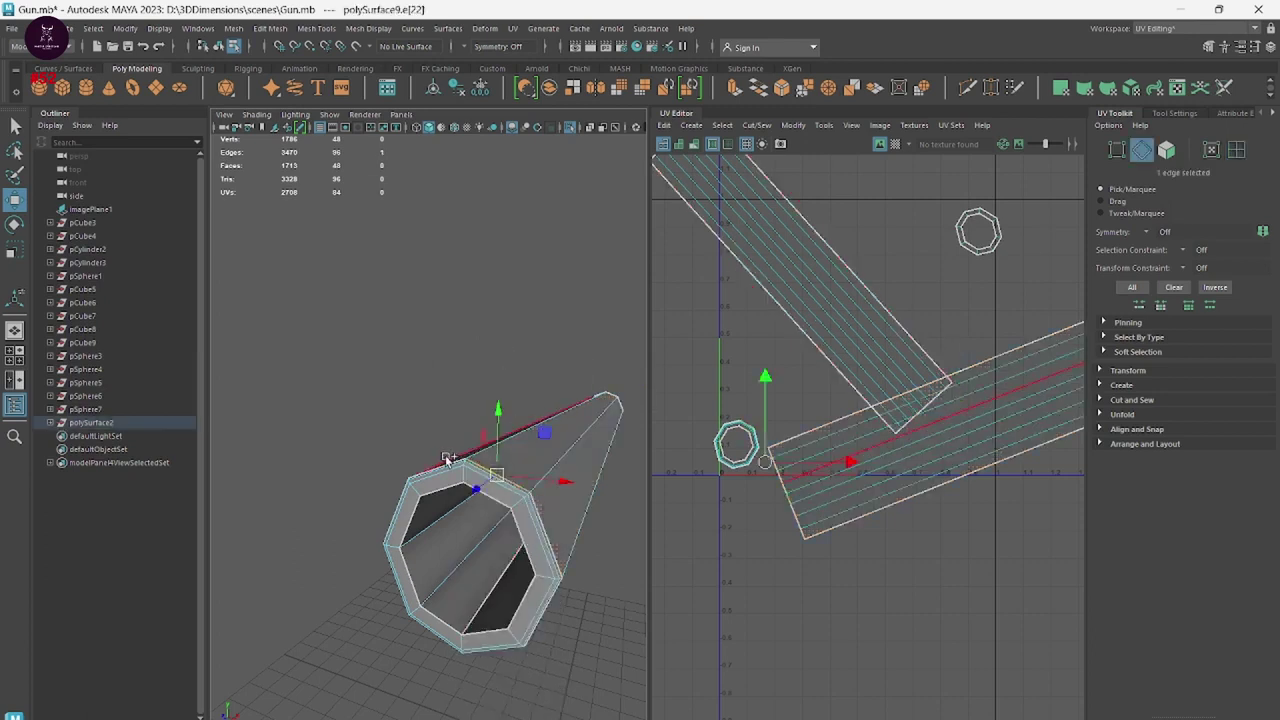
right_click(784, 510, "shift")
left_click(779, 544)
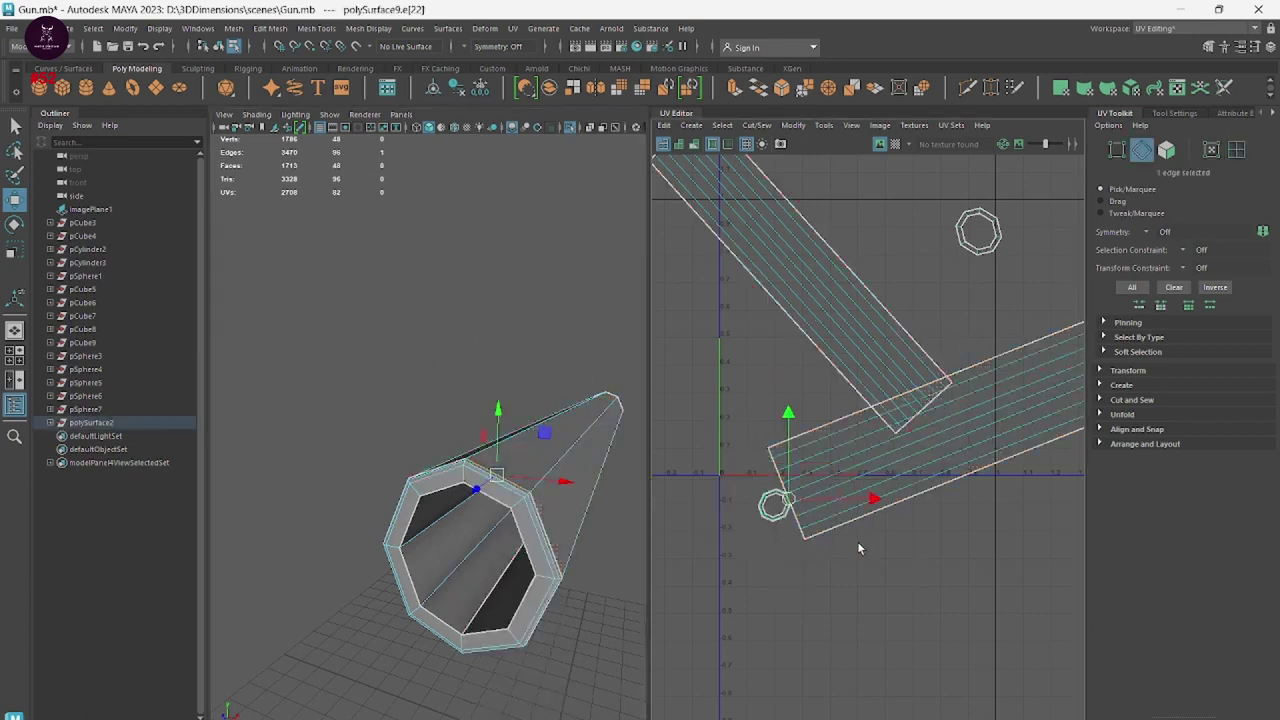
Move and sew the small ring shell onto the end of the lower strip.
middle_click_drag(857, 541, 700, 557, "alt")
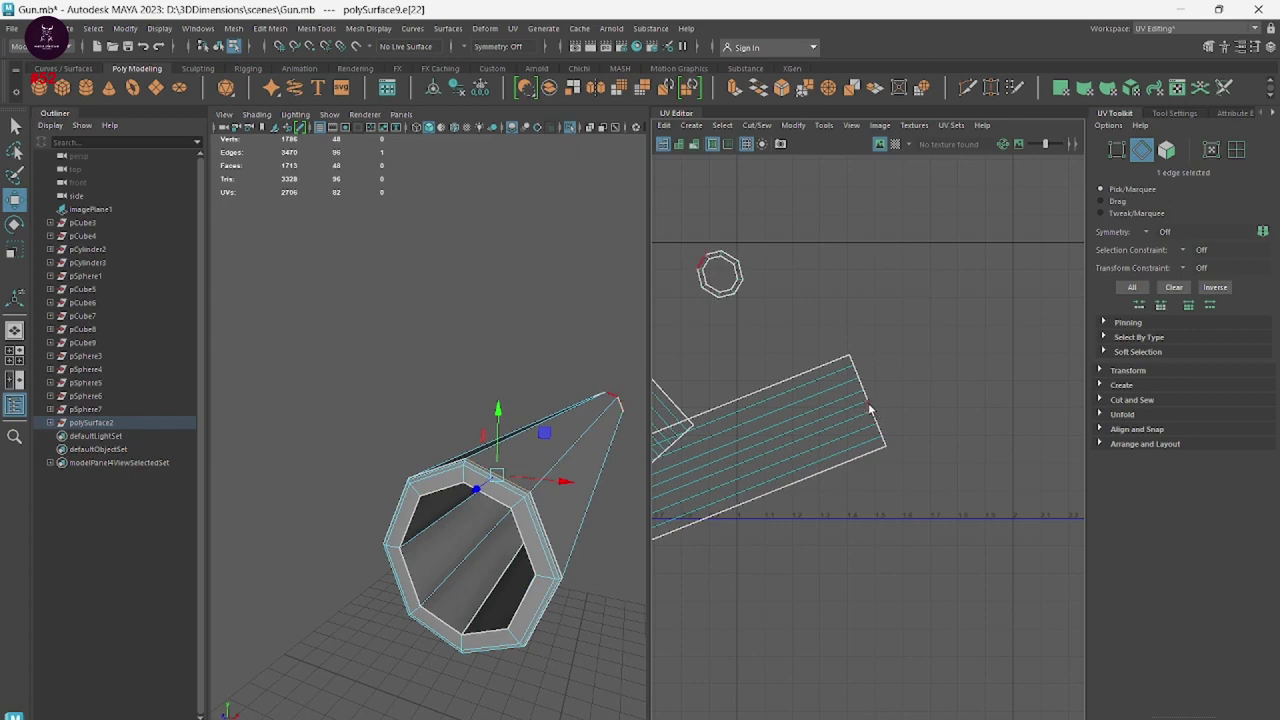
left_click(870, 410)
right_click(862, 420, "shift")
left_click(836, 437)
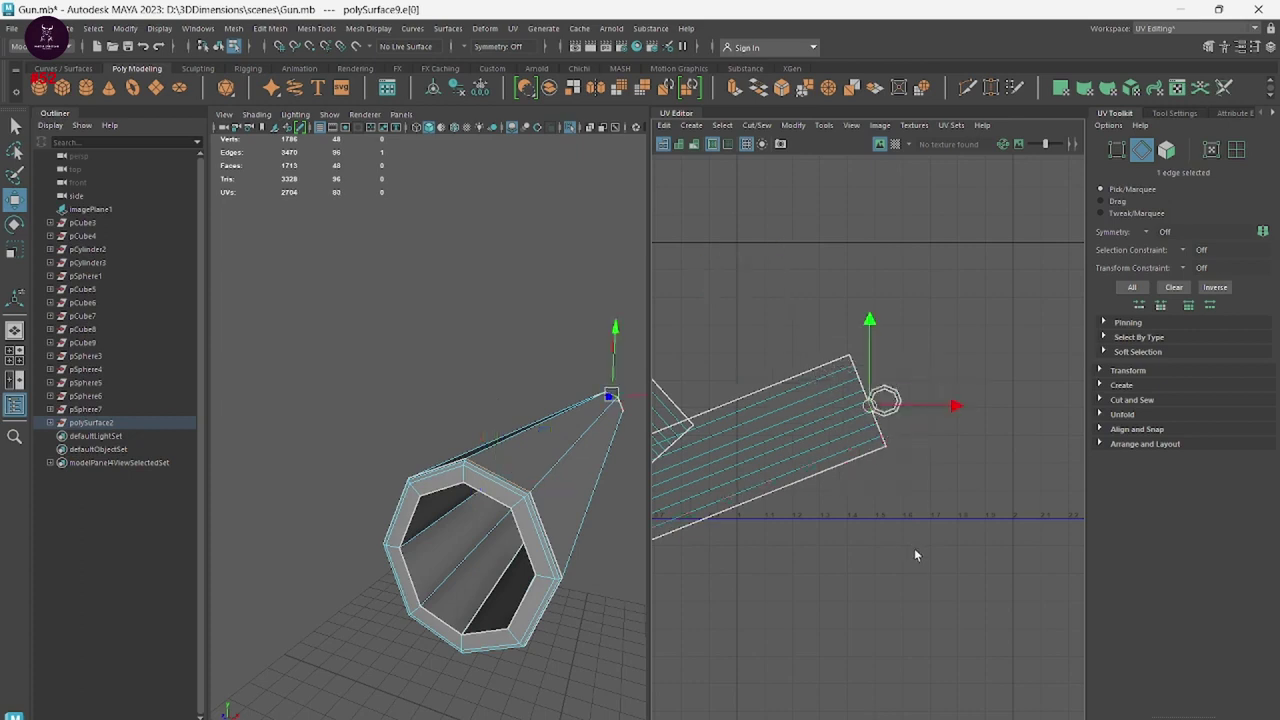
key("a")
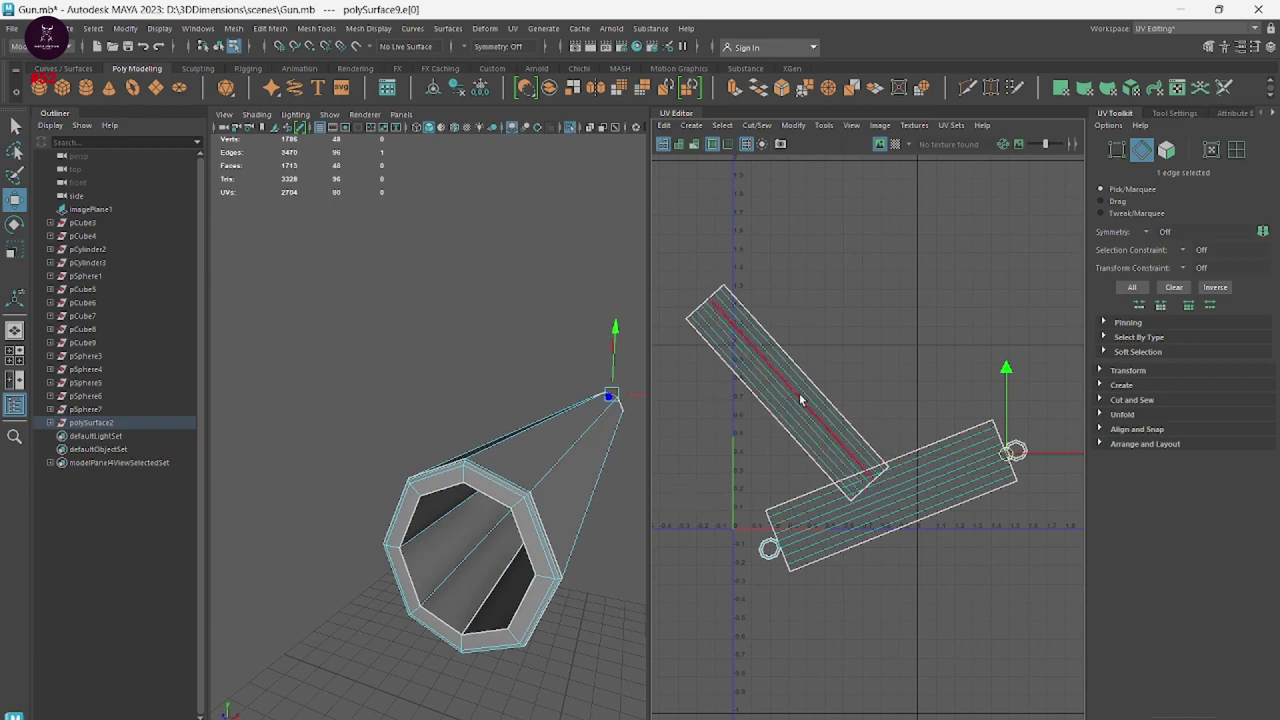
In UV Shell mode, rotate the upper barrel strip so it lies horizontal.
right_click(669, 410)
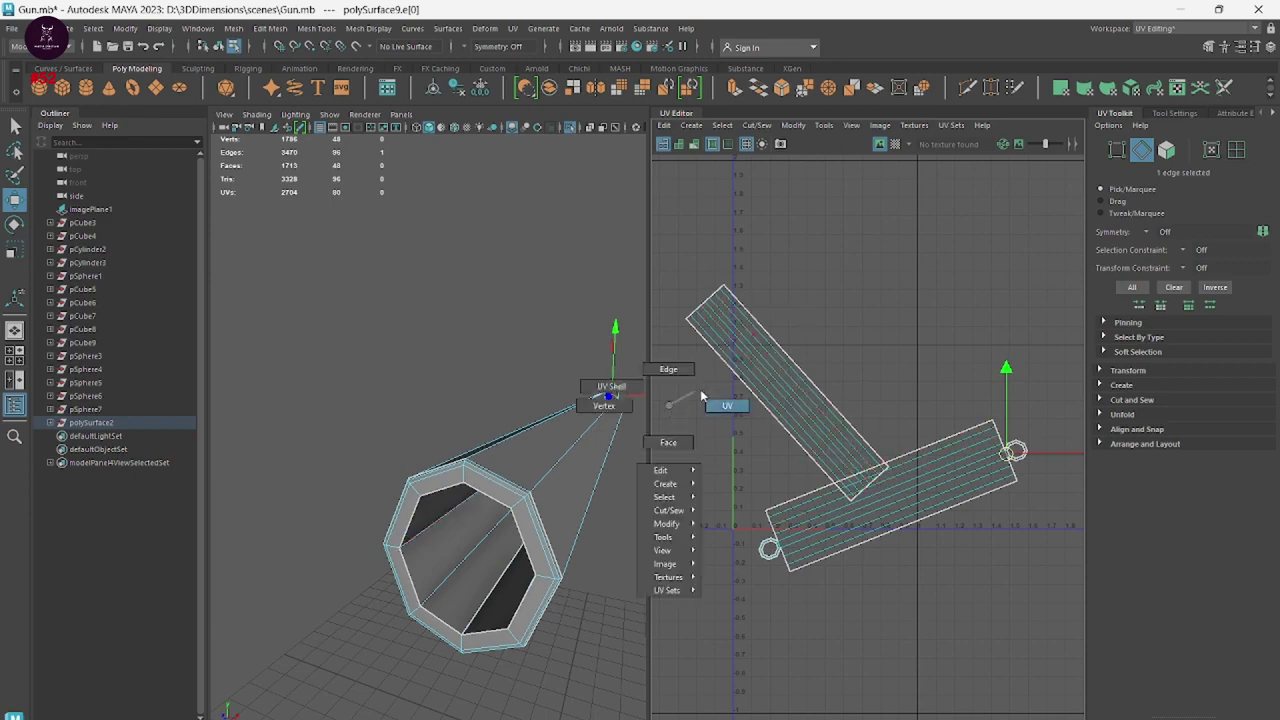
right_click_drag(737, 397, 611, 386)
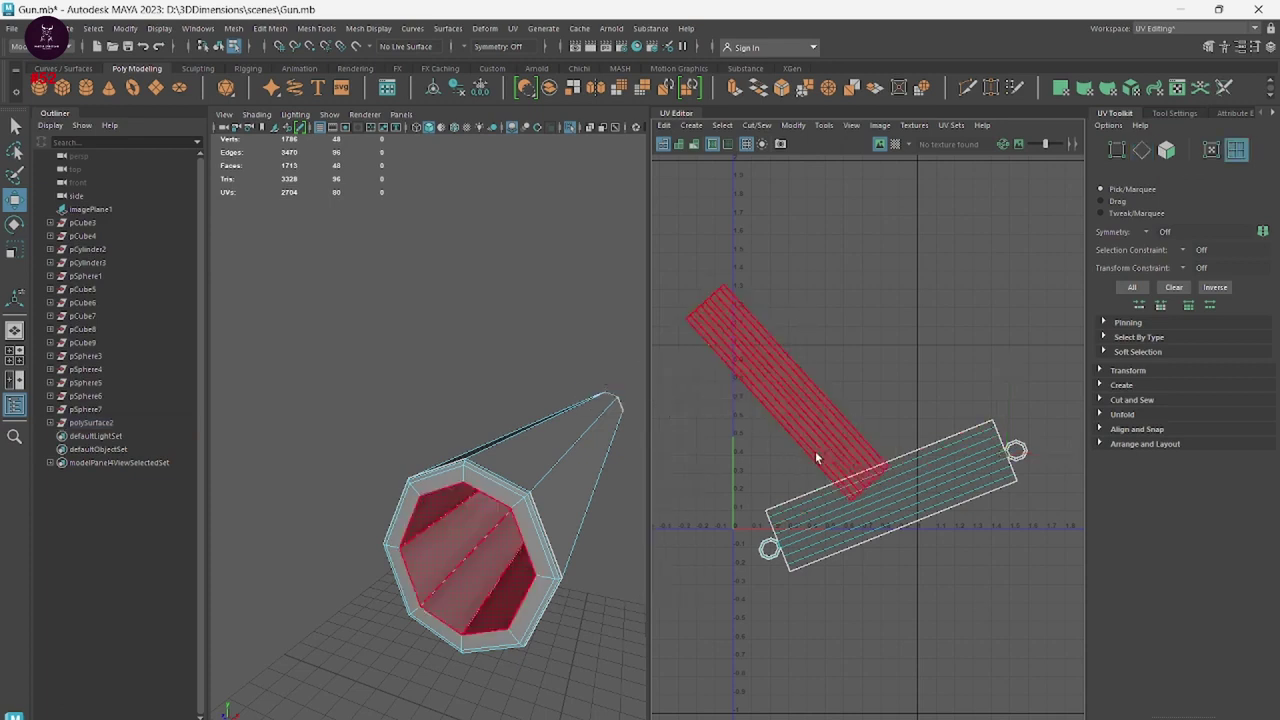
left_click(834, 475)
left_click(834, 475)
key("e")
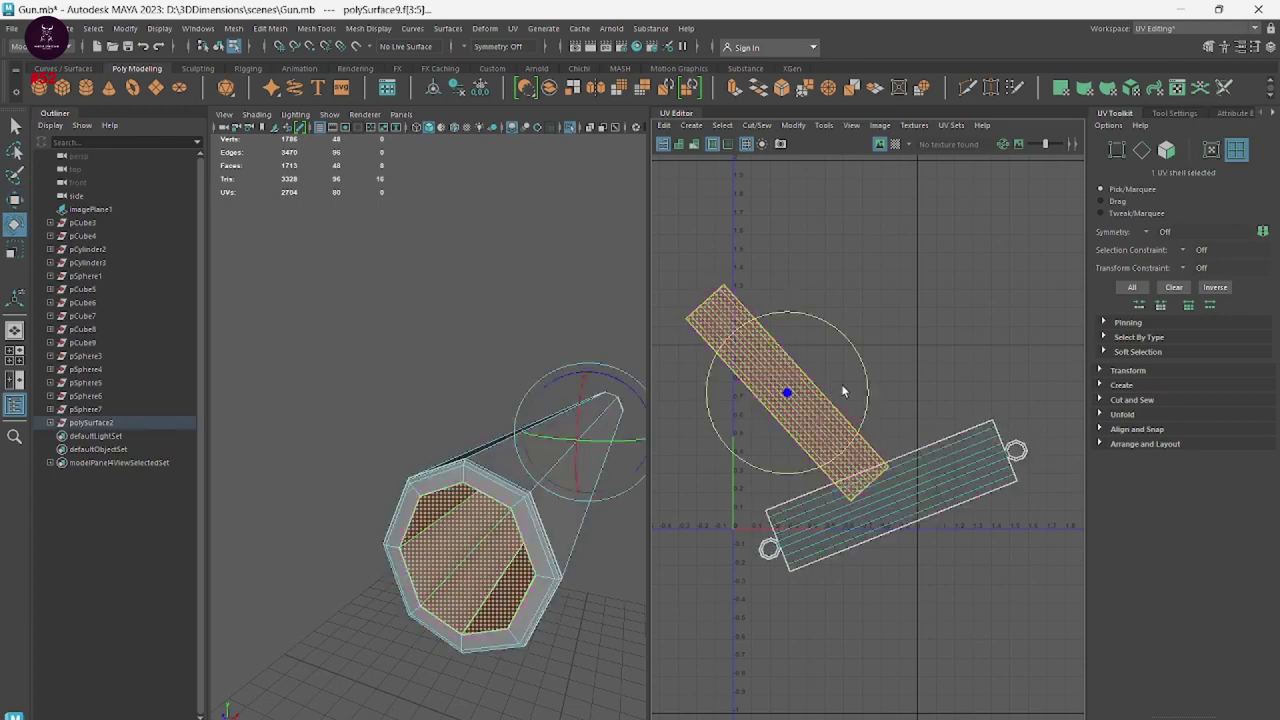
left_click_drag(843, 391, 877, 318)
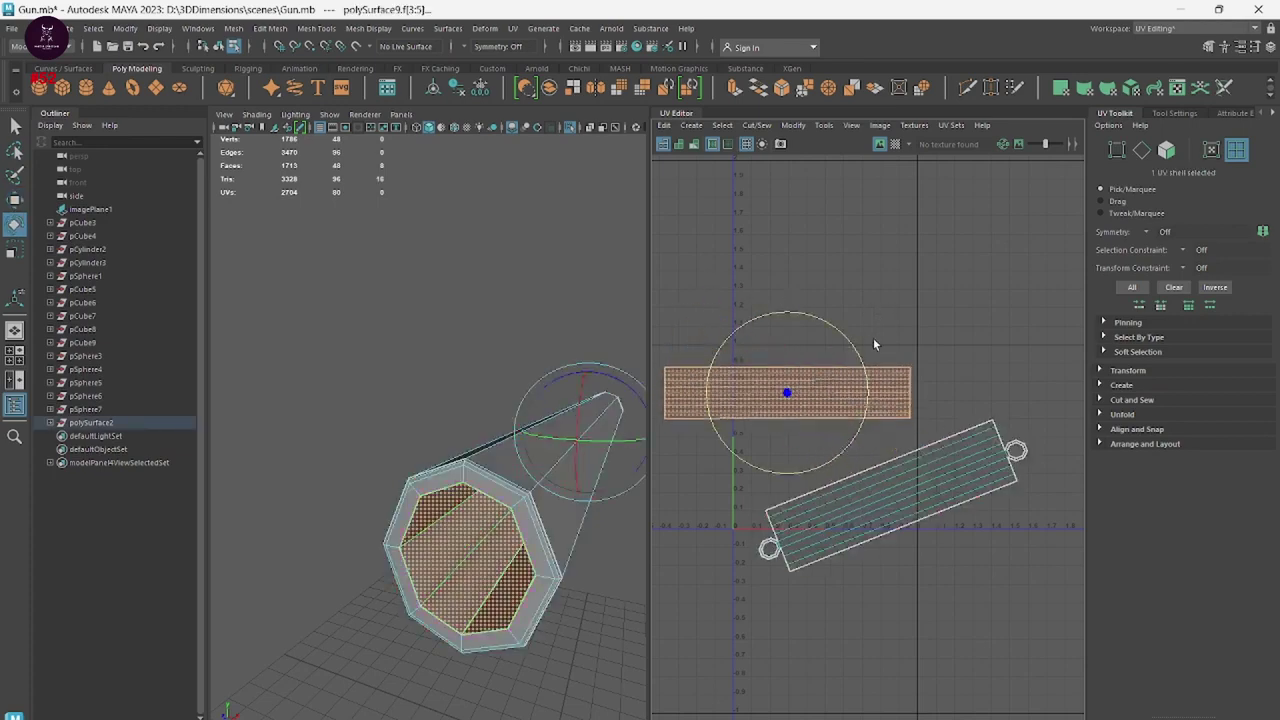
Rotate the lower strip horizontal and move it up beneath the upper strip.
left_click(960, 450)
left_click_drag(962, 449, 985, 485)
key("w")
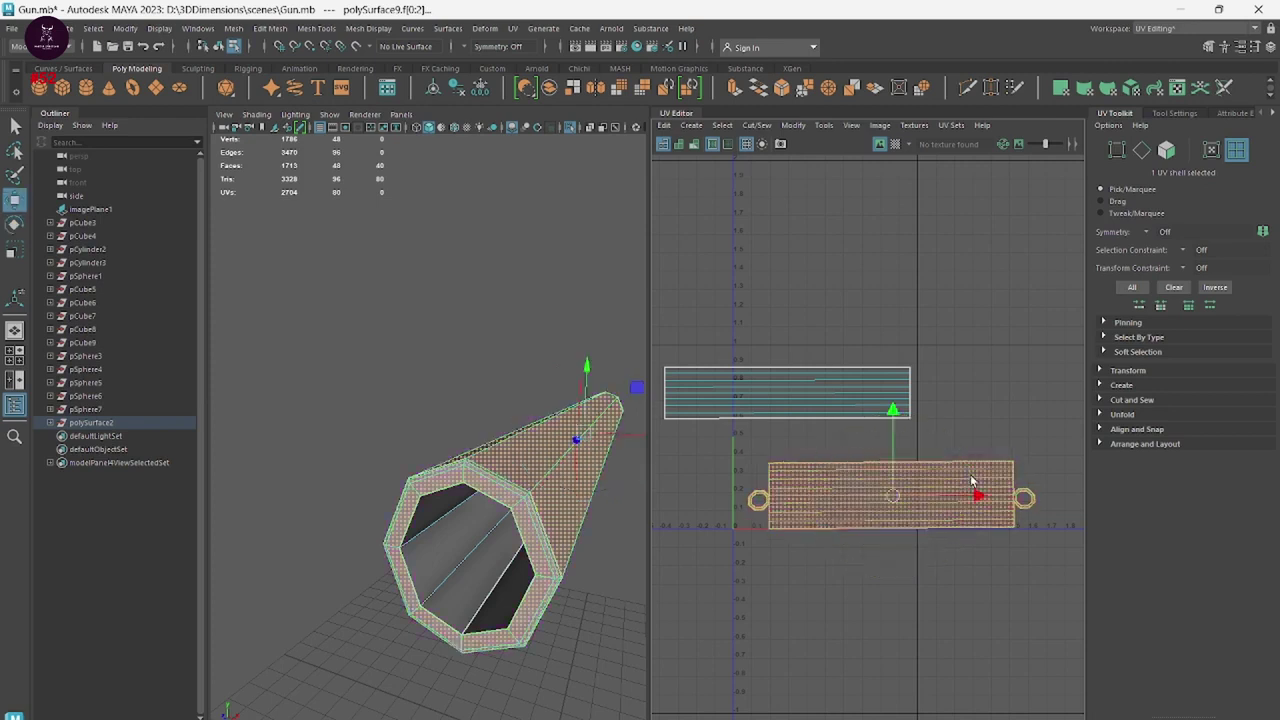
left_click_drag(890, 497, 789, 462)
right_click(178, 312)
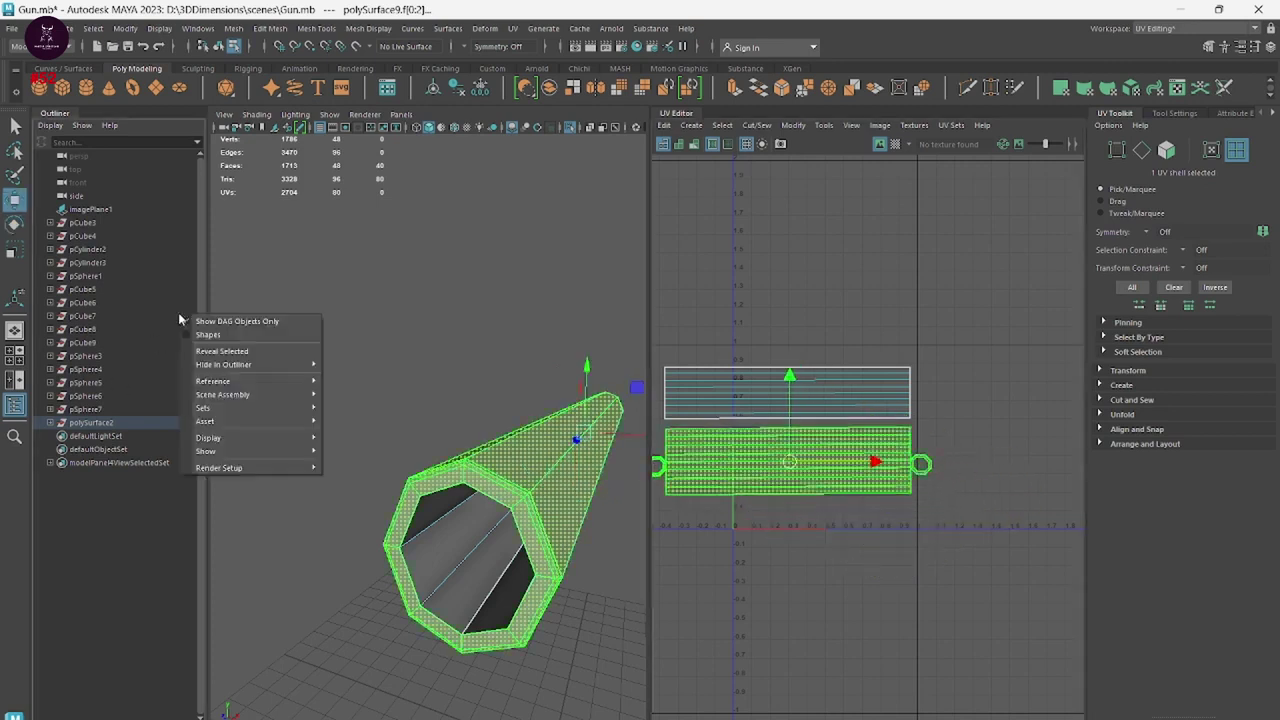
left_click(486, 272)
right_click_drag(486, 272, 543, 261)
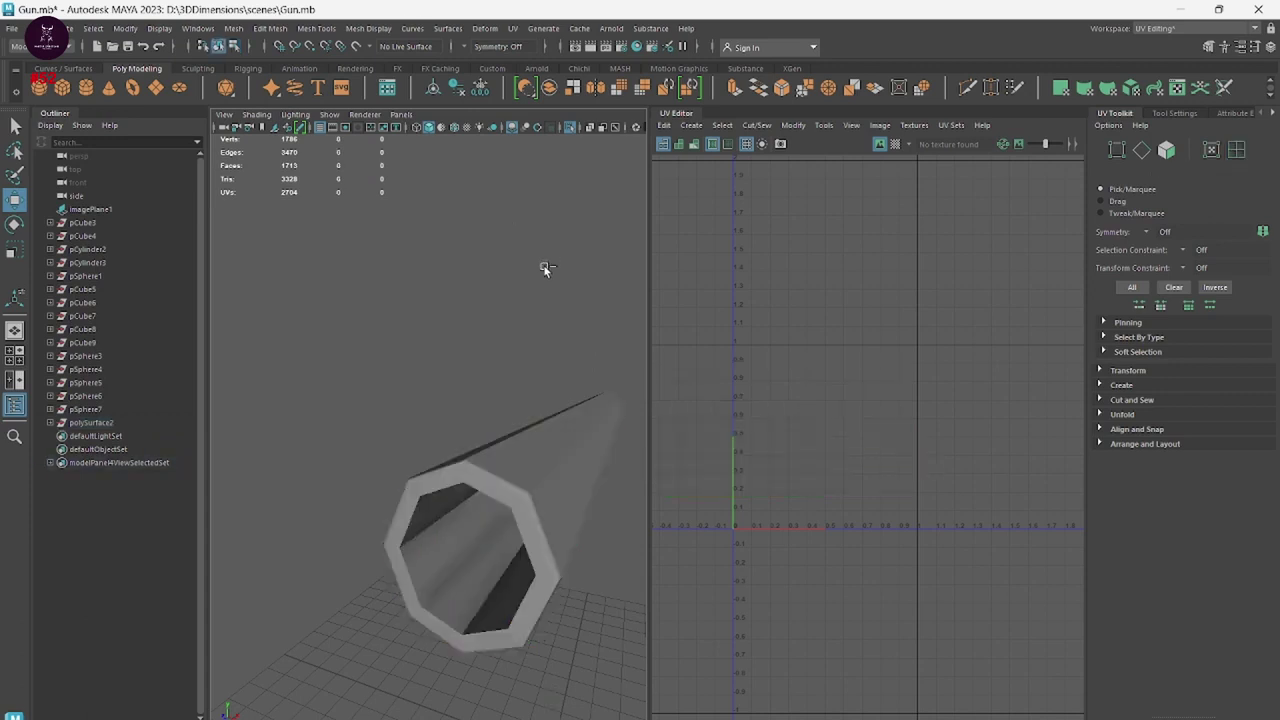
Exit isolate select and hide the barrel polySurface9 with Ctrl+H.
key("ctrl+1")
left_click_drag(564, 491, 429, 423, "alt")
left_click(429, 423)
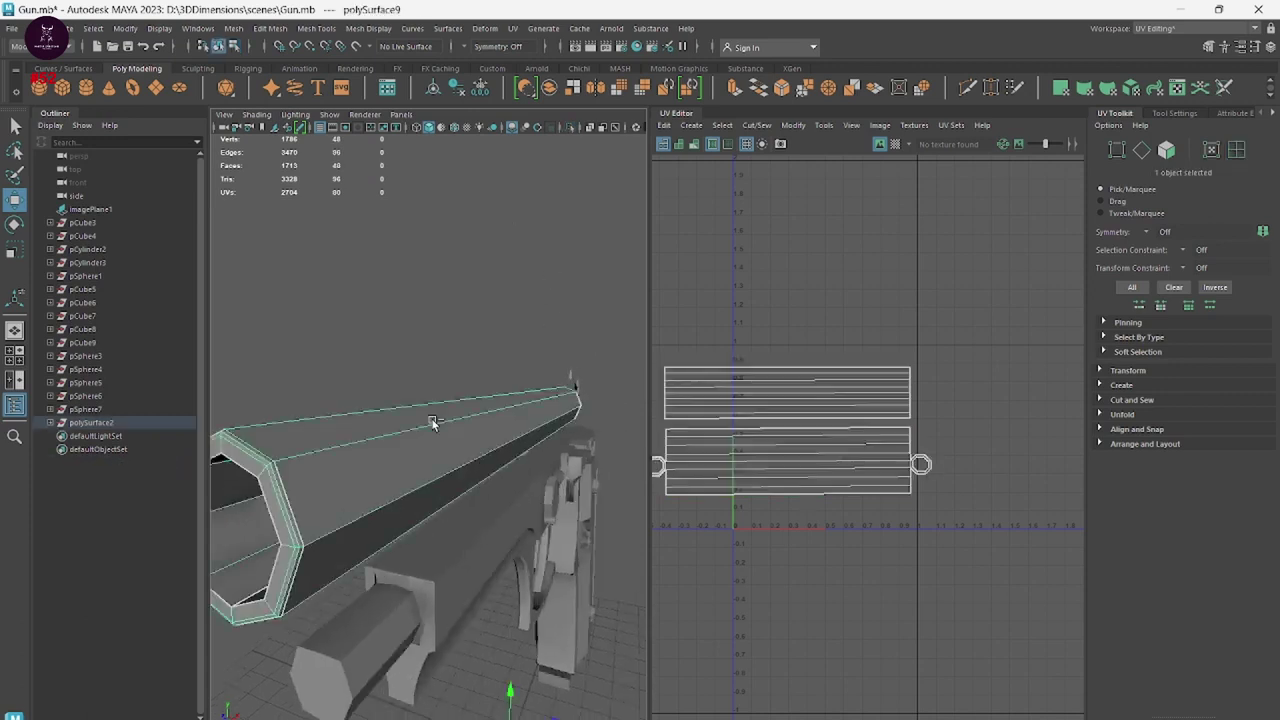
key("ctrl+h")
Select the wedge part polySurface22 and open the UV Editor's projection list.
left_click_drag(541, 502, 608, 430, "alt")
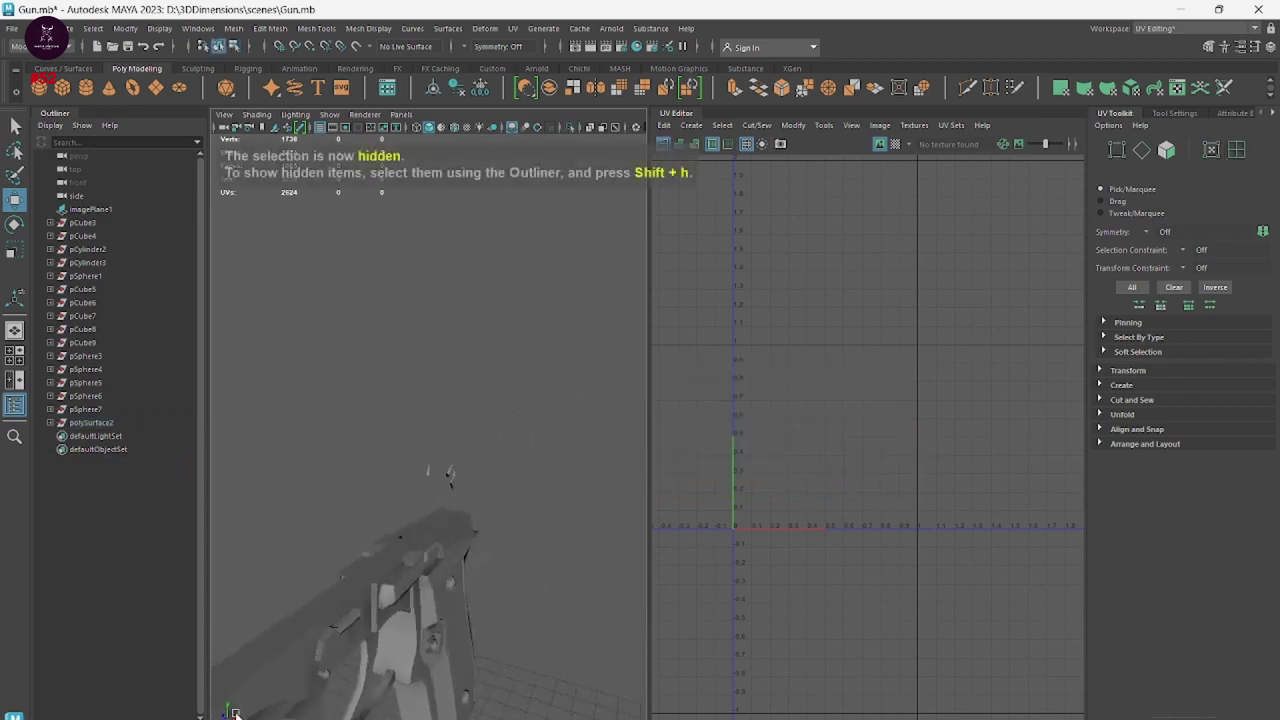
left_click_drag(401, 568, 433, 549, "alt")
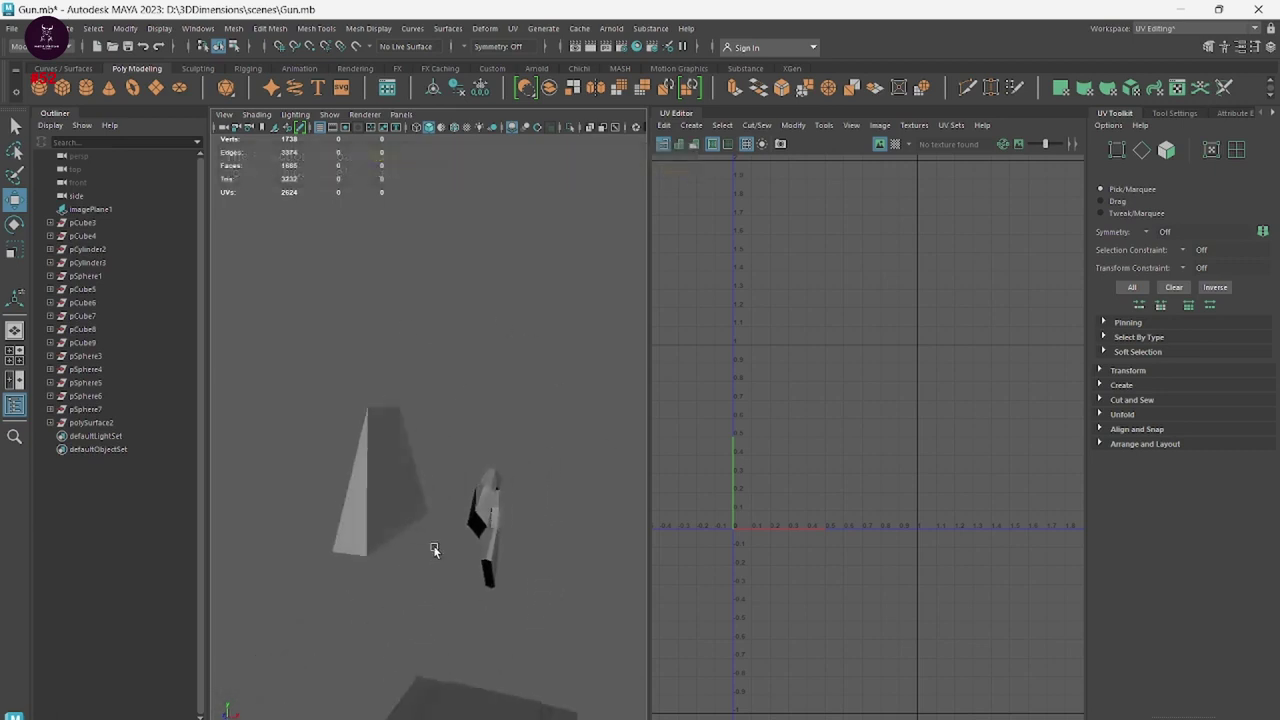
left_click(390, 533)
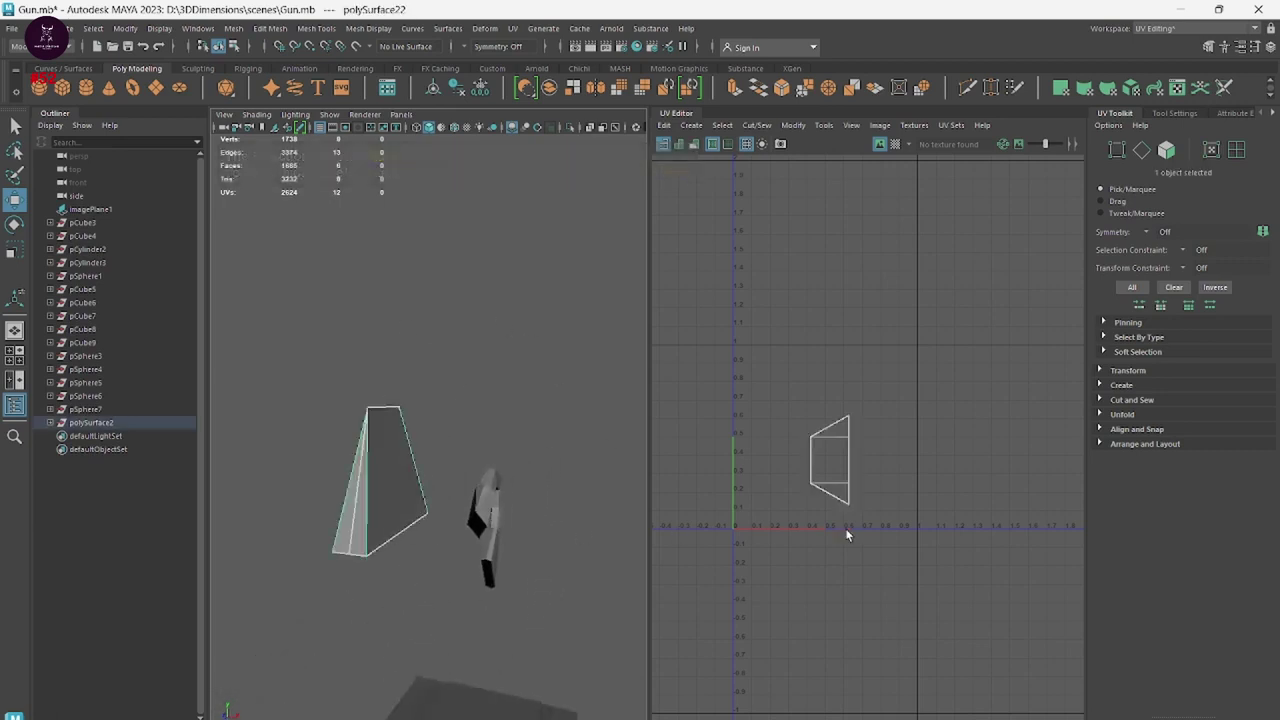
left_click(690, 126)
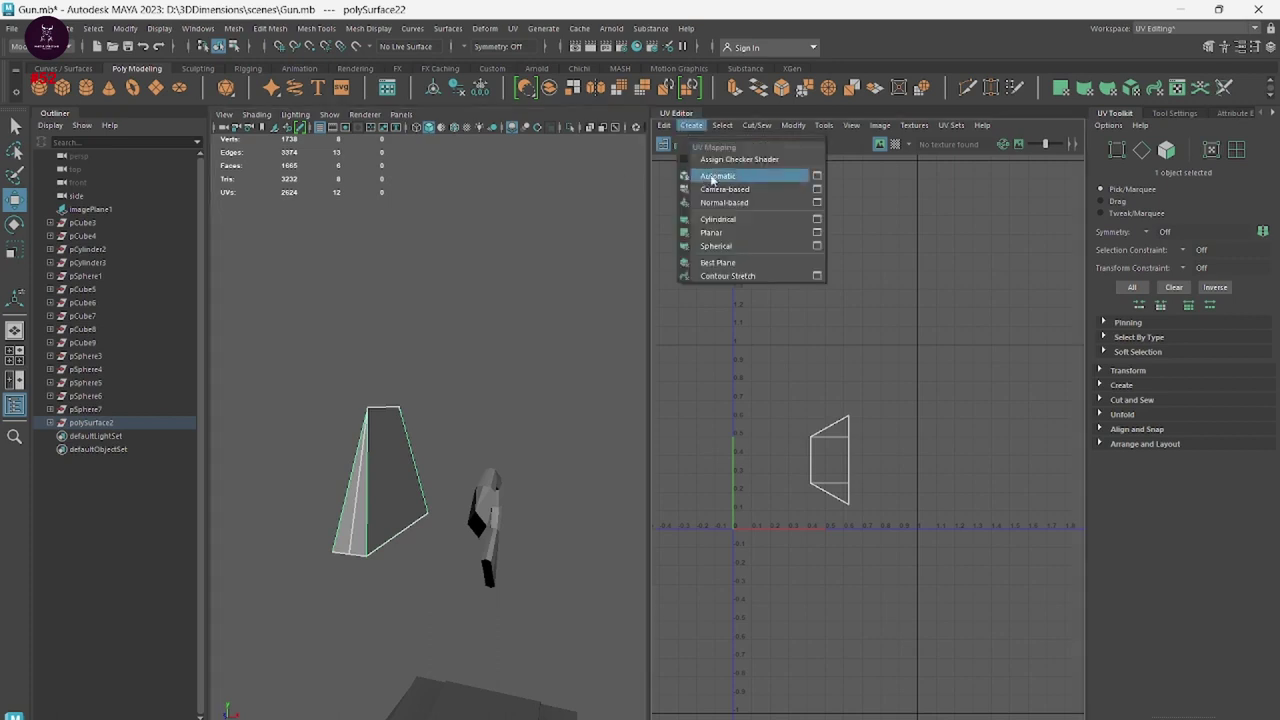
Planar-project the wedge and cut its UVs along two seam edges.
left_click(726, 233)
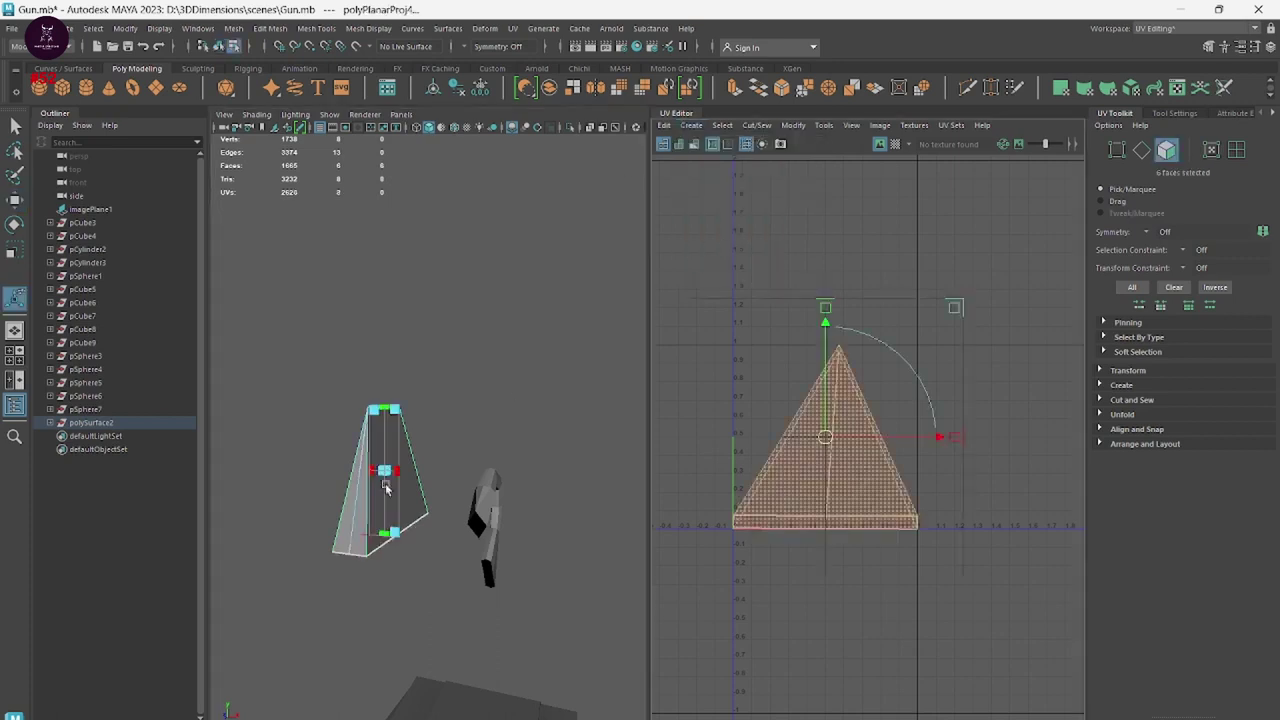
mouse_move(386, 486)
left_mouse_down("alt")
mouse_move(400, 577)
mouse_move(514, 162)
mouse_move(433, 422)
mouse_move(445, 390)
left_mouse_up("alt")
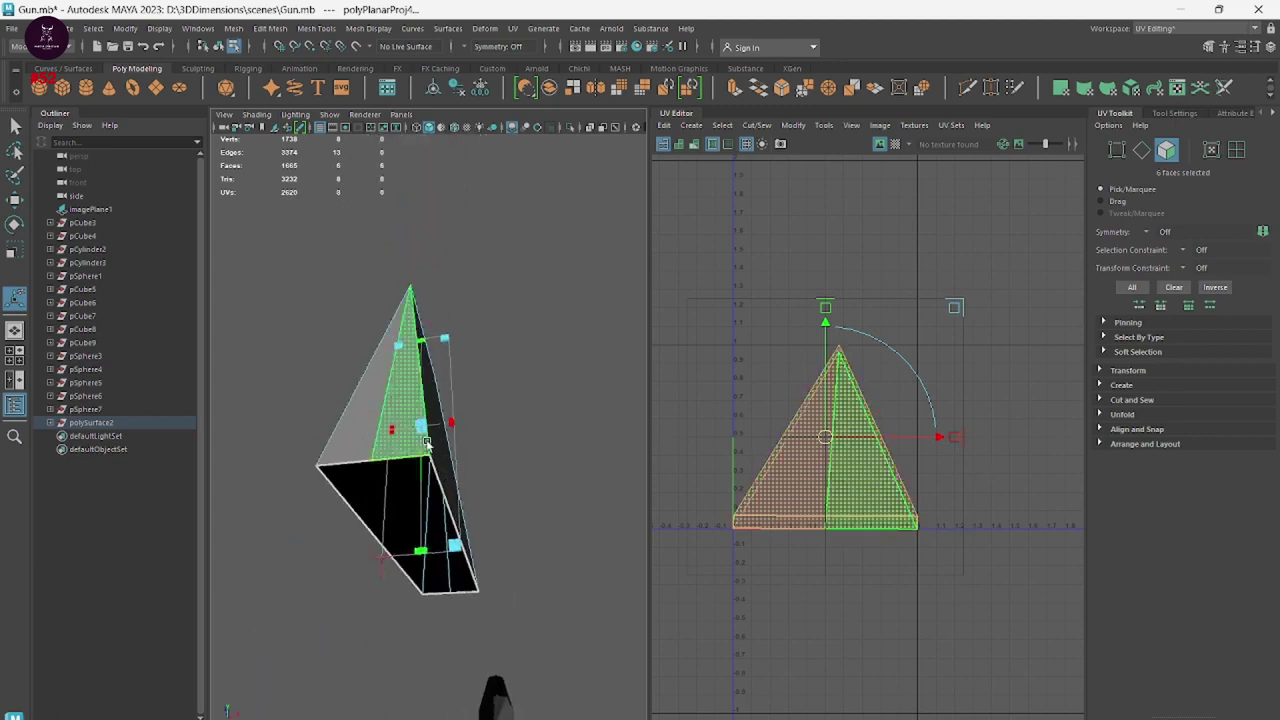
right_click_drag(460, 315, 503, 226)
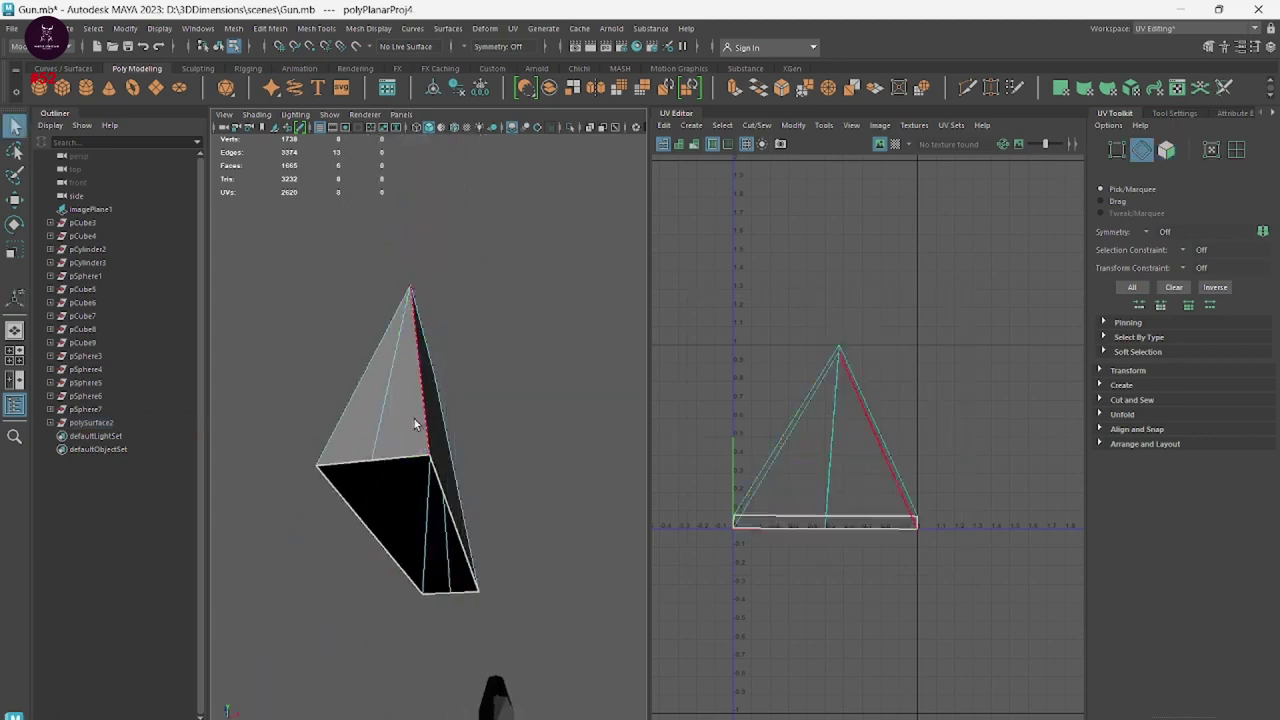
left_click(445, 440)
mouse_move(502, 508)
left_mouse_down("alt")
mouse_move(426, 520)
mouse_move(419, 507)
left_mouse_up("alt")
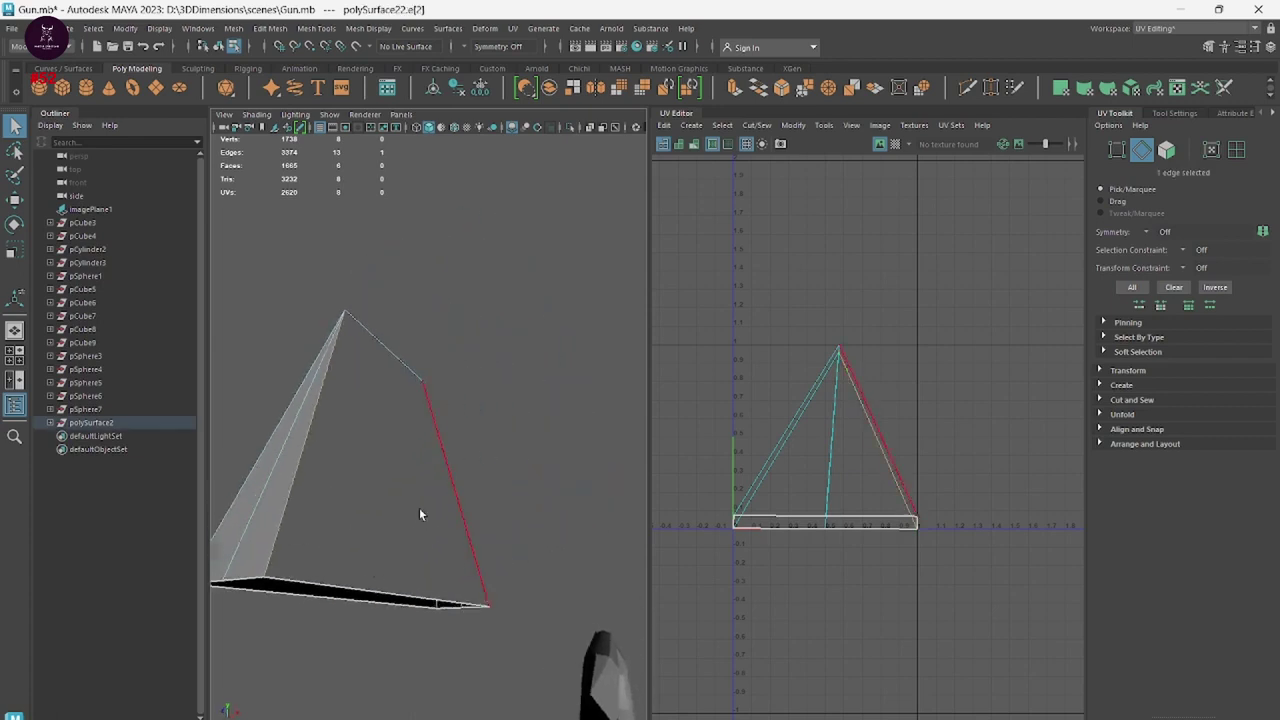
left_click(450, 481, "shift")
right_click_drag(792, 497, 772, 518, "shift")
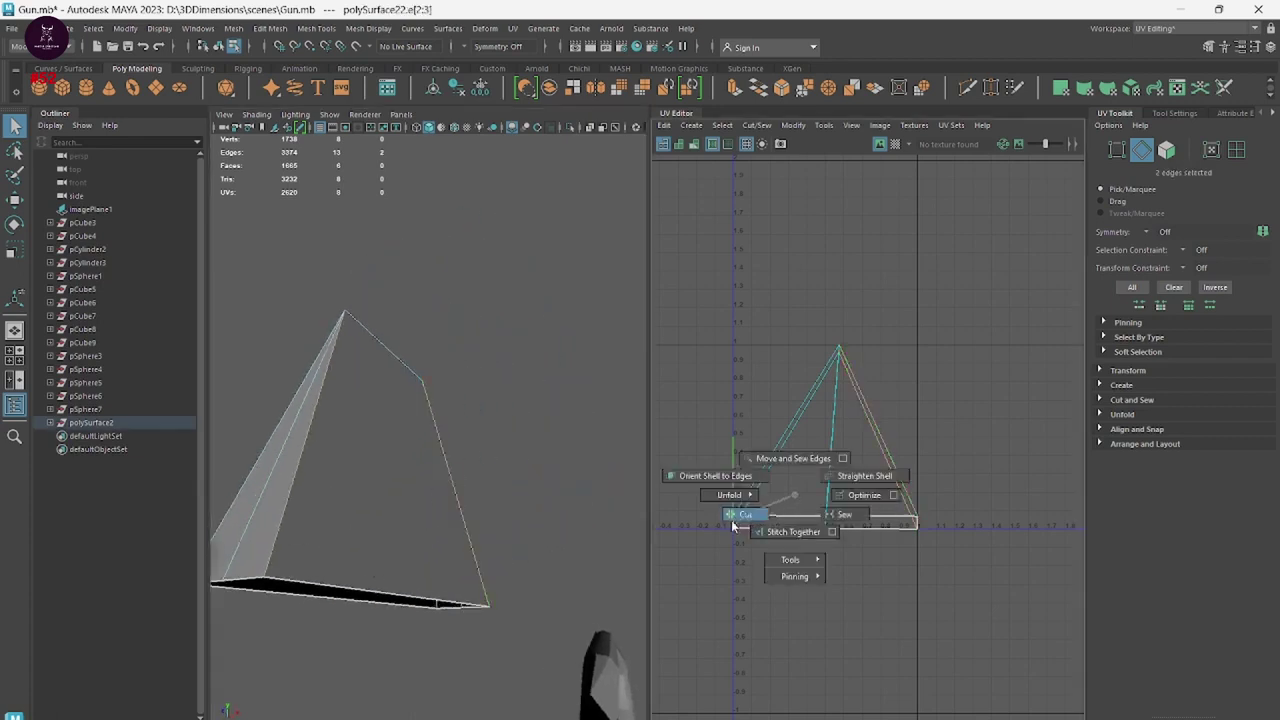
left_click(733, 527)
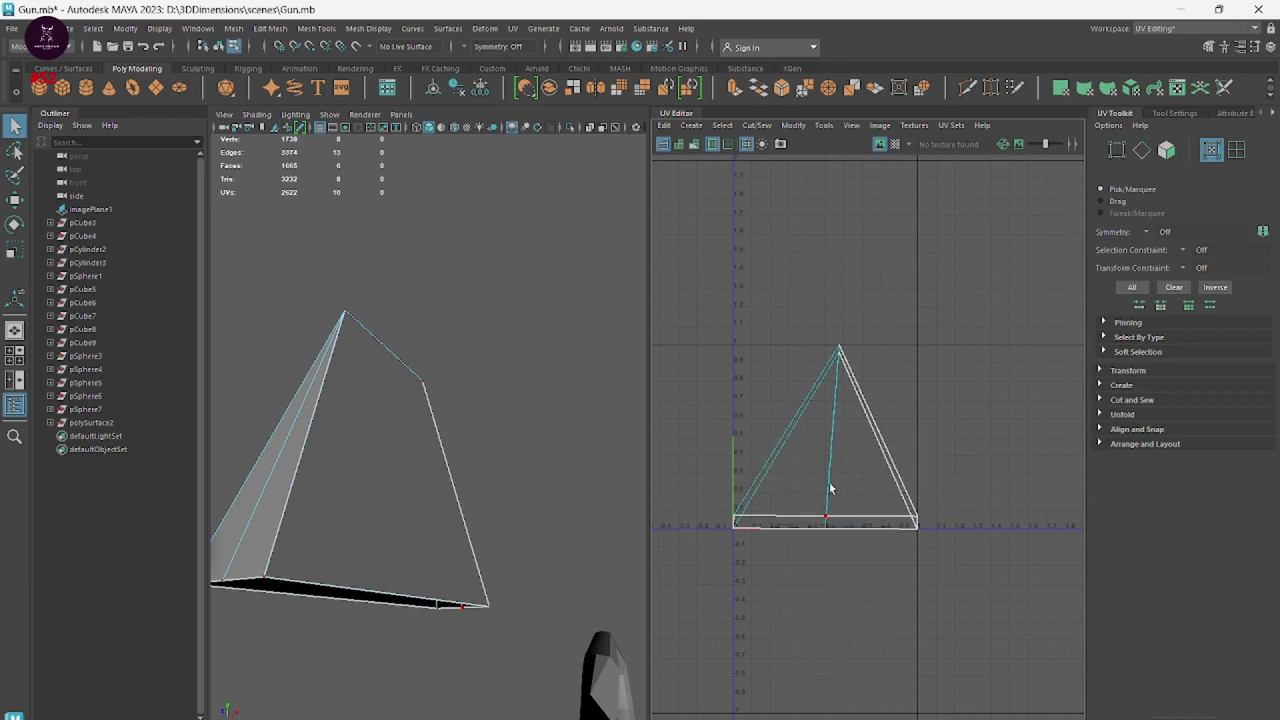
Unfold the wedge's UVs into a bow-tie shell, then hide polySurface22.
left_click(818, 510)
right_click_drag(820, 510, 649, 490, "shift")
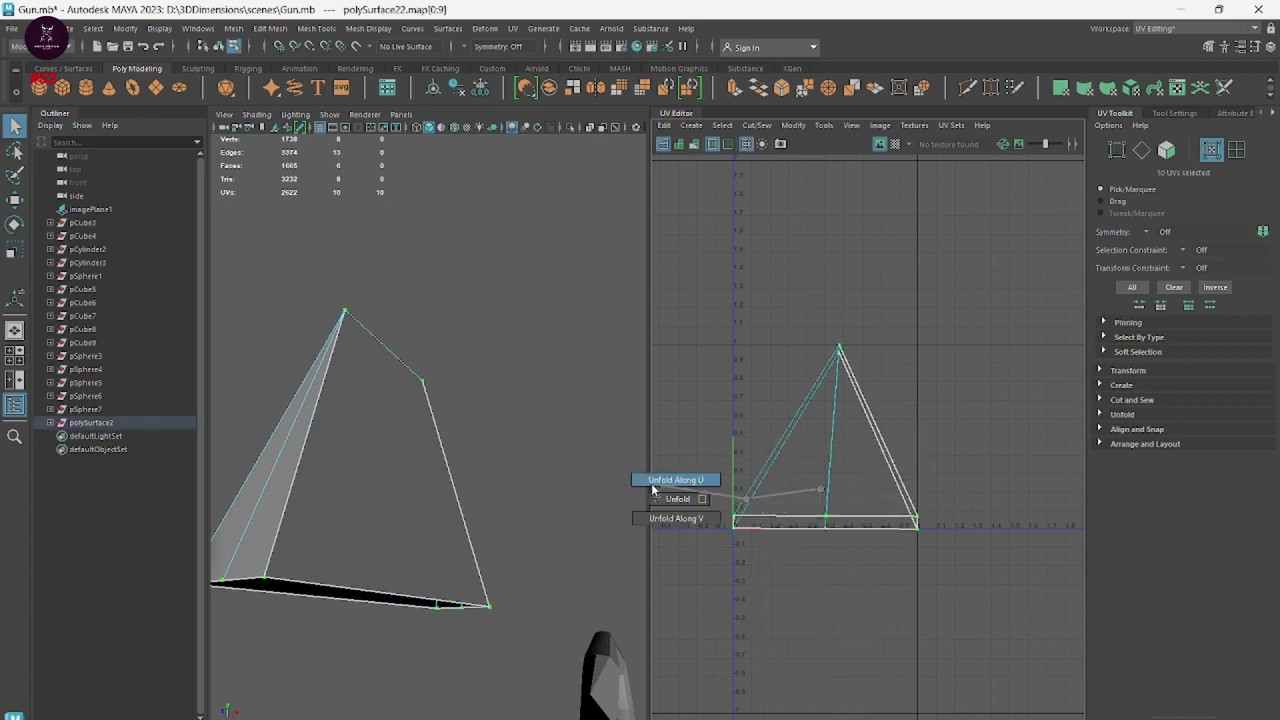
left_click(721, 627)
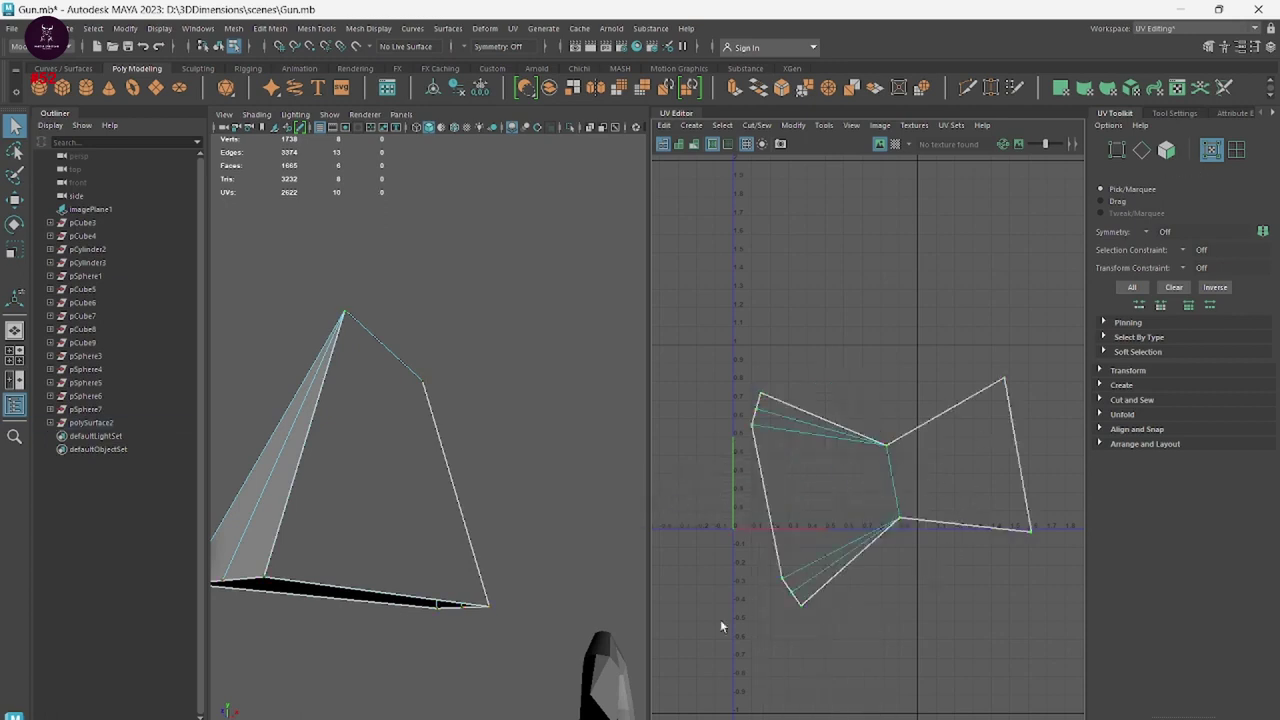
mouse_move(481, 477)
left_mouse_down("alt")
mouse_move(443, 500)
mouse_move(557, 263)
left_mouse_up("alt")
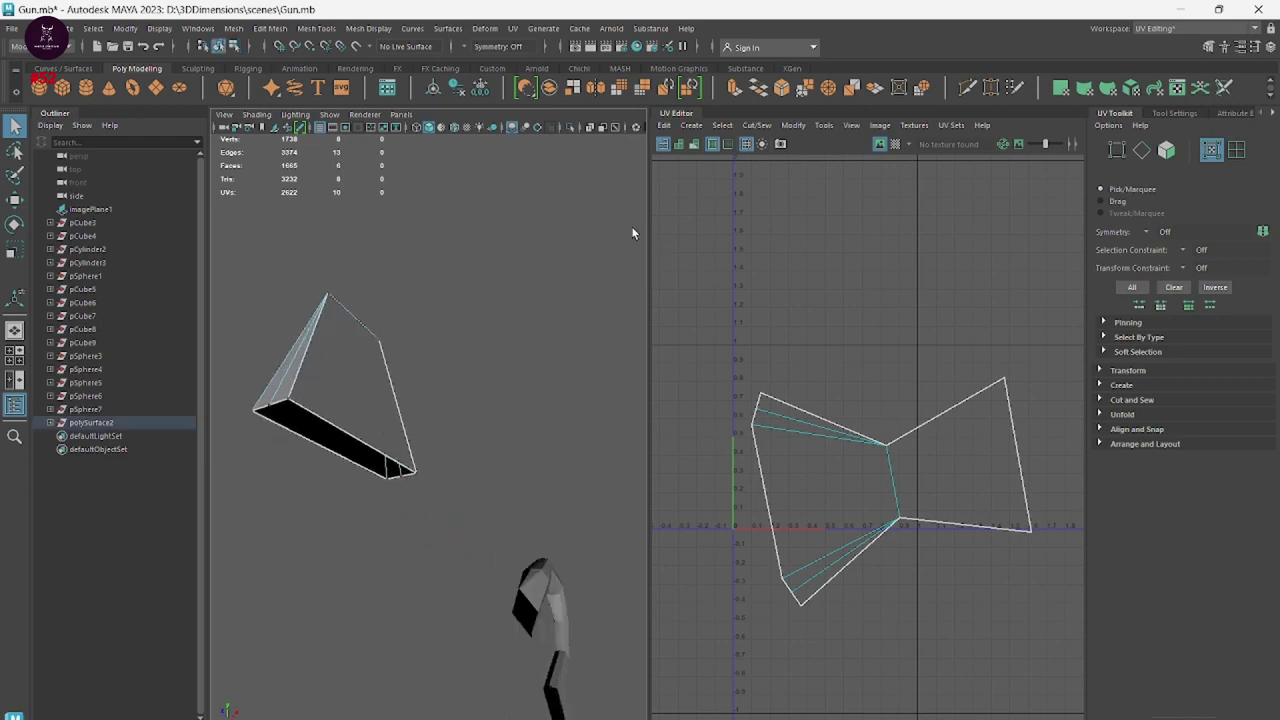
left_click(381, 383)
key("ctrl+h")
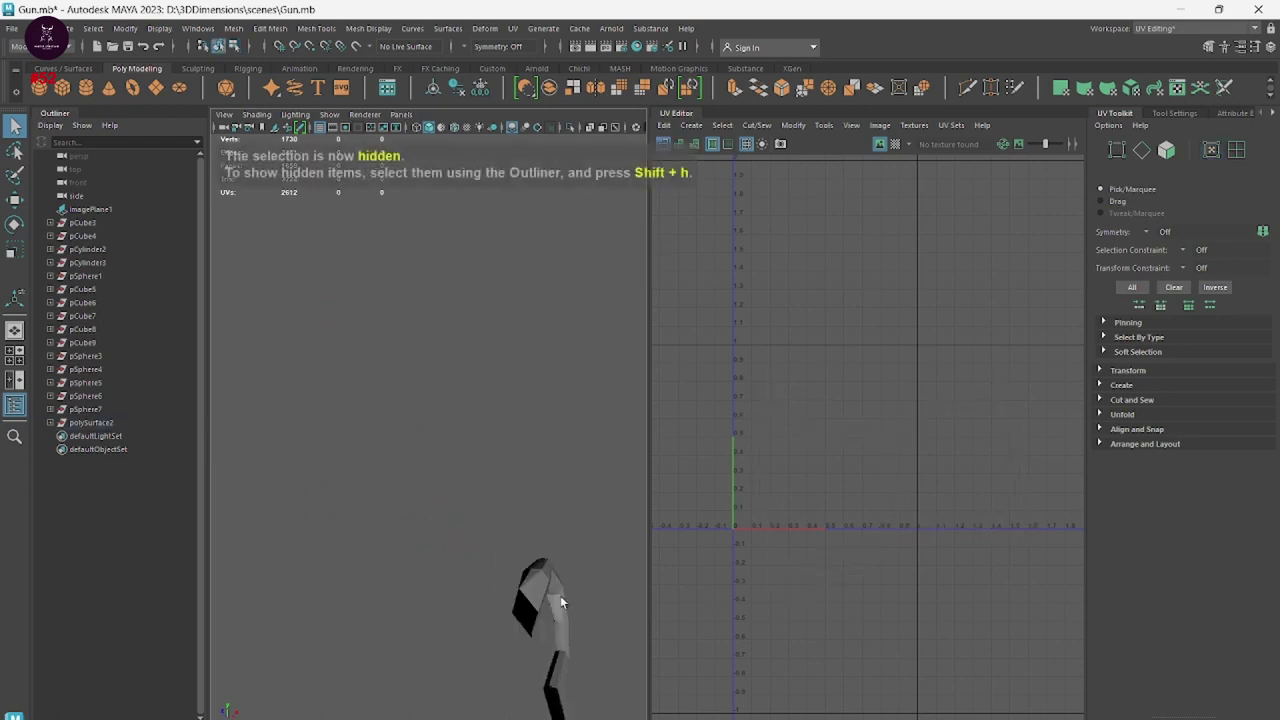
Select and frame the curved piece polySurface5 and apply a planar UV projection.
left_click(560, 595)
key("f")
scroll(527, 513, "up", 4)
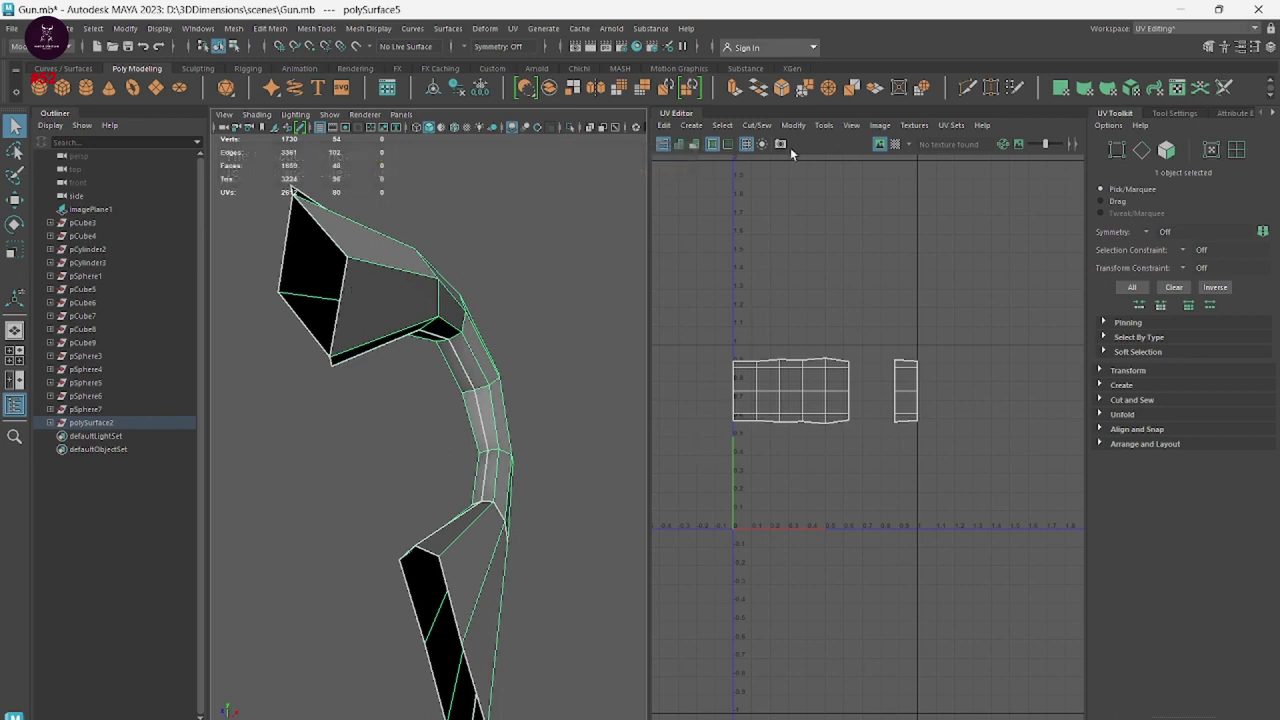
left_click(697, 146)
left_click(731, 240)
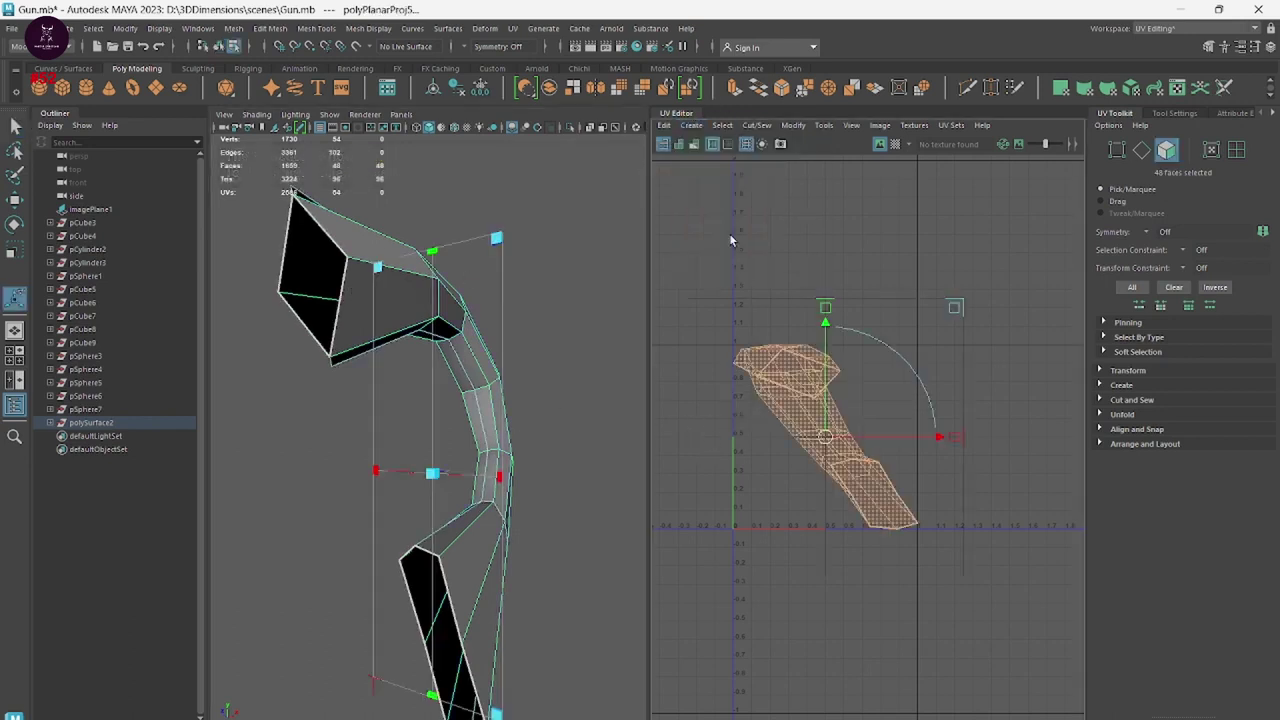
Cut an edge loop as a seam and unfold all UVs into a C-shaped shell.
right_click_drag(742, 269, 738, 228)
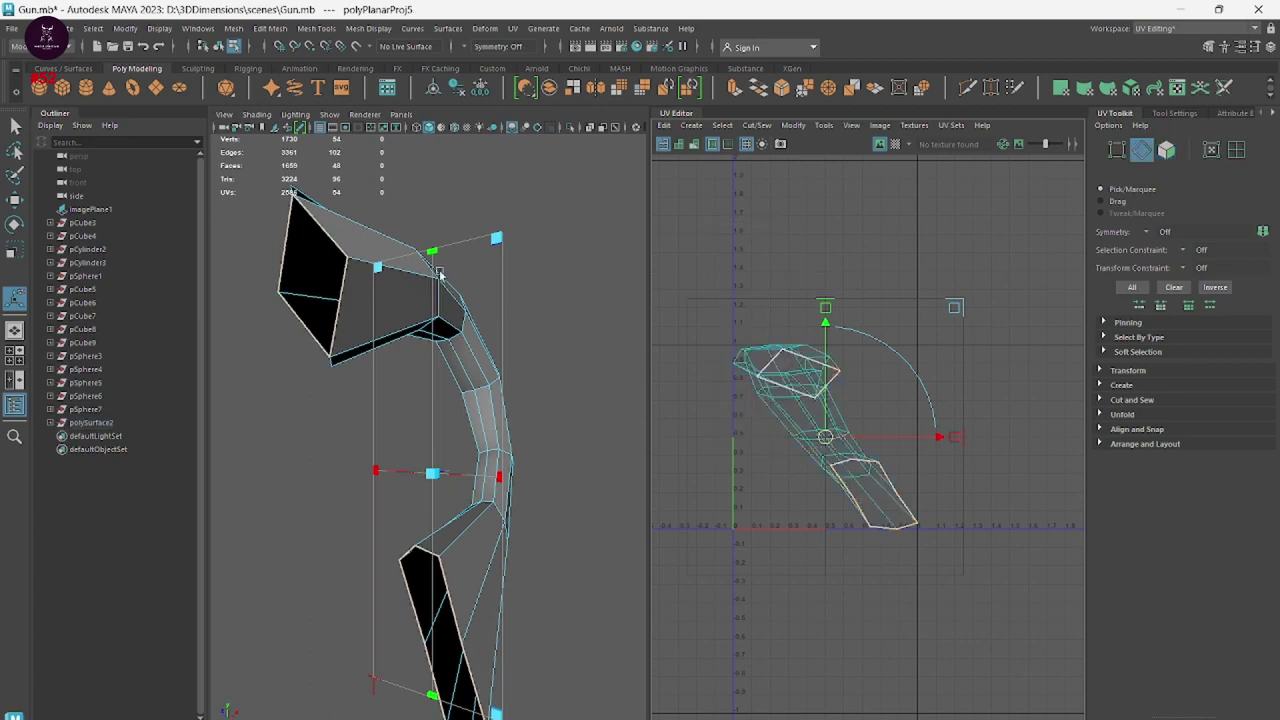
left_click_drag(392, 370, 487, 472, "alt")
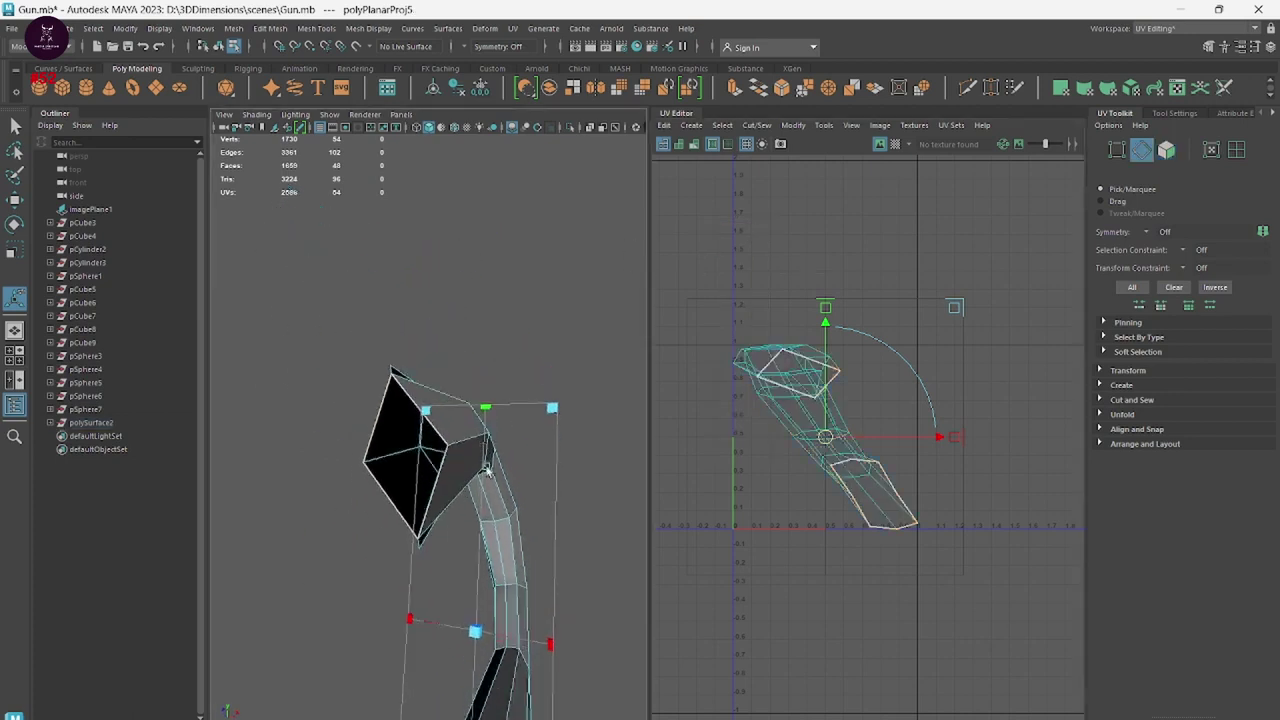
double_click(490, 508)
mouse_move(427, 385)
left_mouse_down("alt")
mouse_move(491, 494)
mouse_move(491, 574)
mouse_move(400, 551)
left_mouse_up("alt")
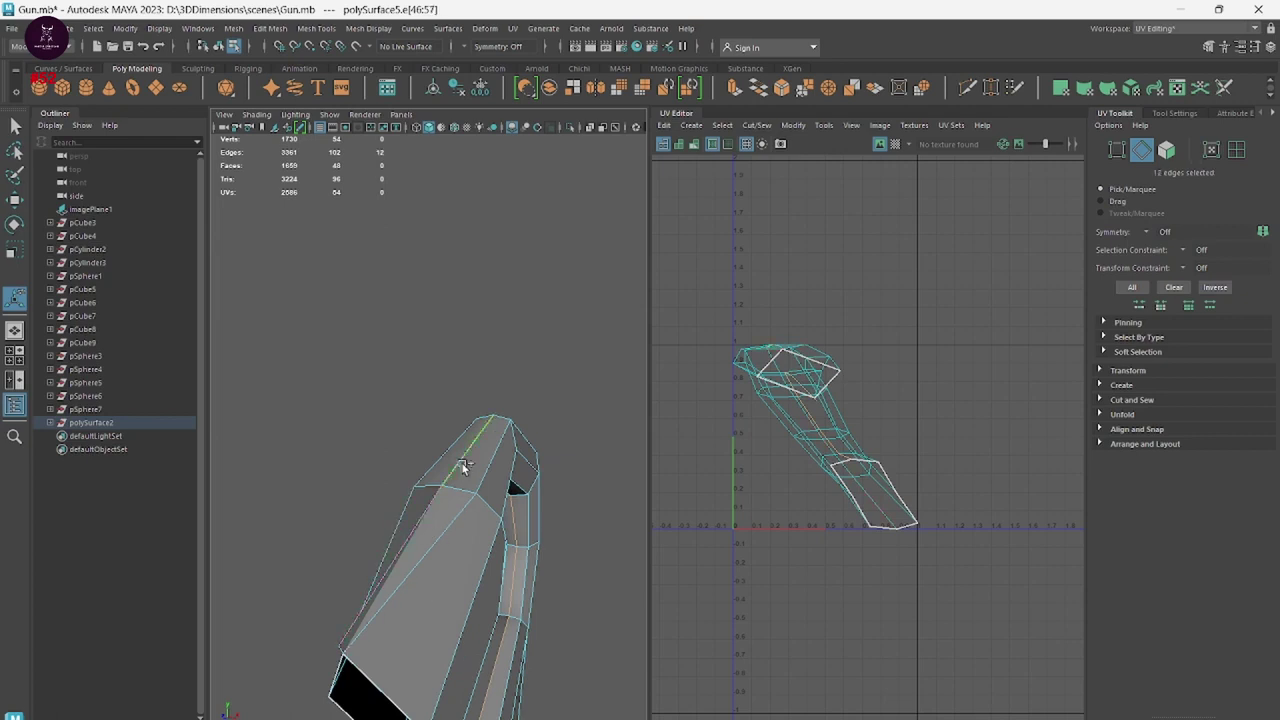
right_click_drag(740, 430, 758, 432, "shift")
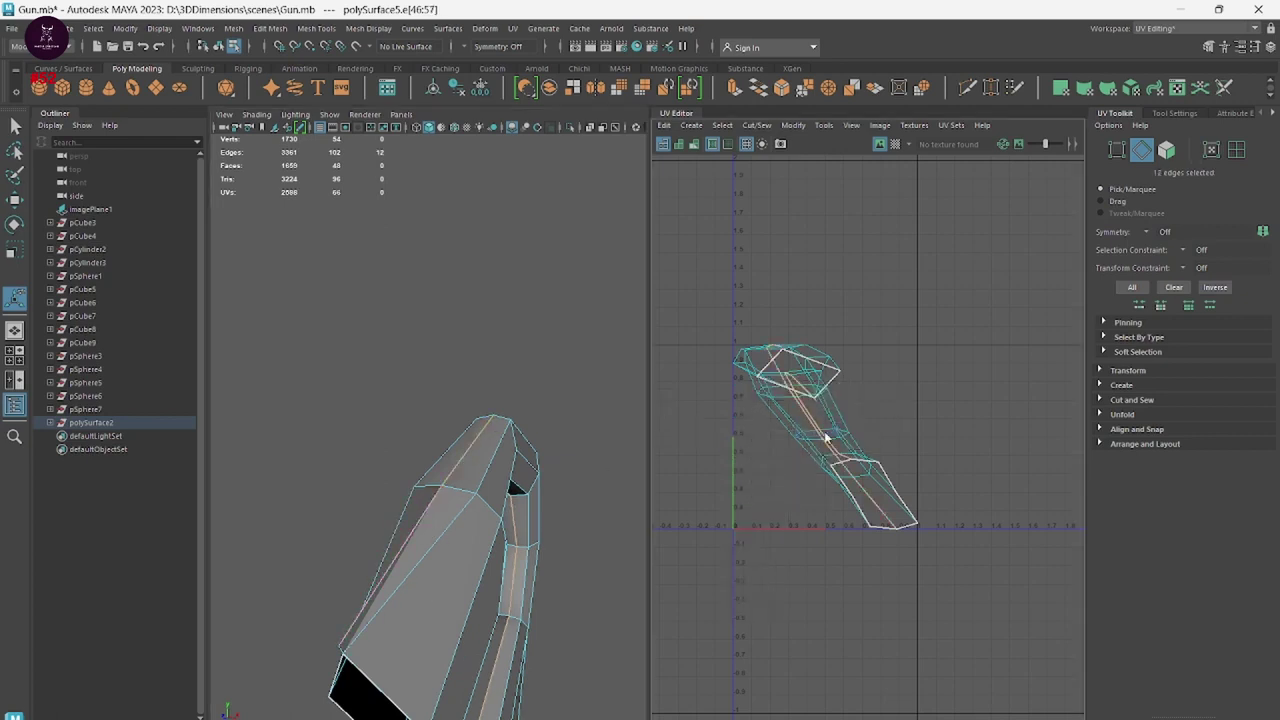
left_click(826, 438)
left_click_drag(943, 263, 663, 680)
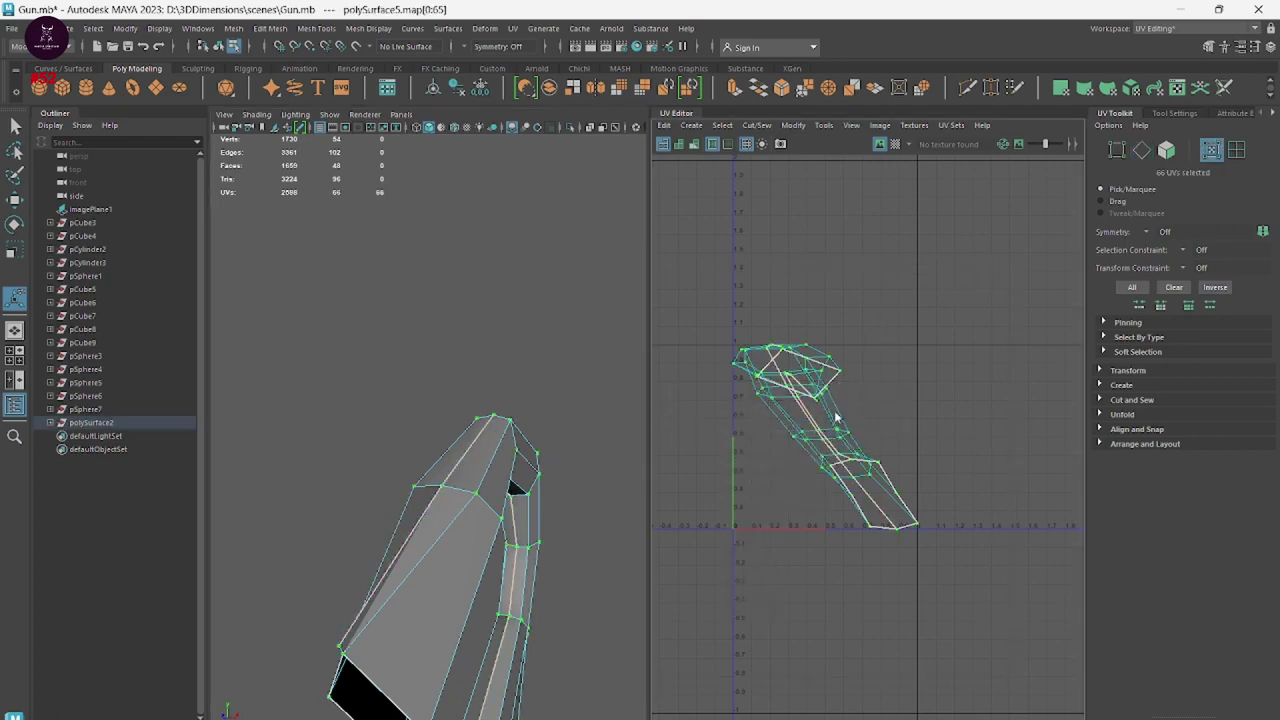
right_click_drag(812, 398, 657, 411, "shift")
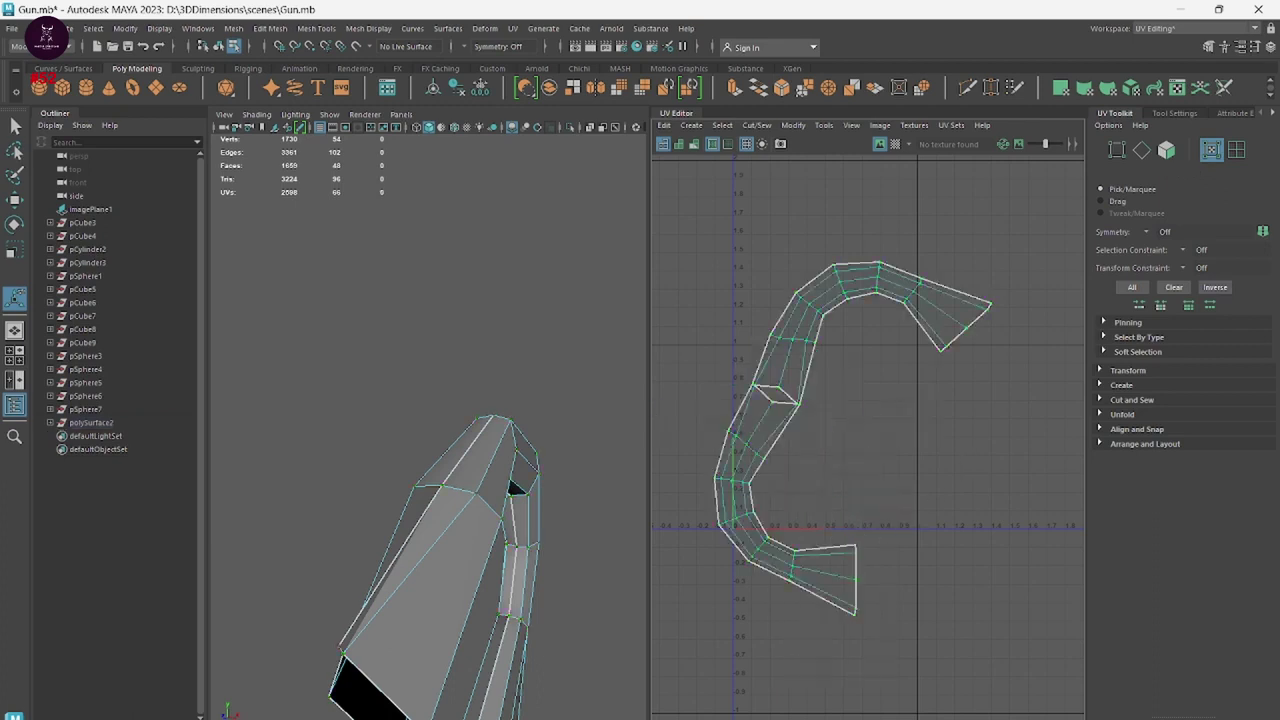
Frame the grip piece and select the UV at its mesh corner.
mouse_move(548, 651)
left_mouse_down("alt")
mouse_move(549, 477)
mouse_move(461, 558)
left_mouse_up("alt")
mouse_move(424, 490)
left_mouse_down("alt")
mouse_move(466, 434)
mouse_move(470, 357)
left_mouse_up("alt")
scroll(450, 315, "up", 2)
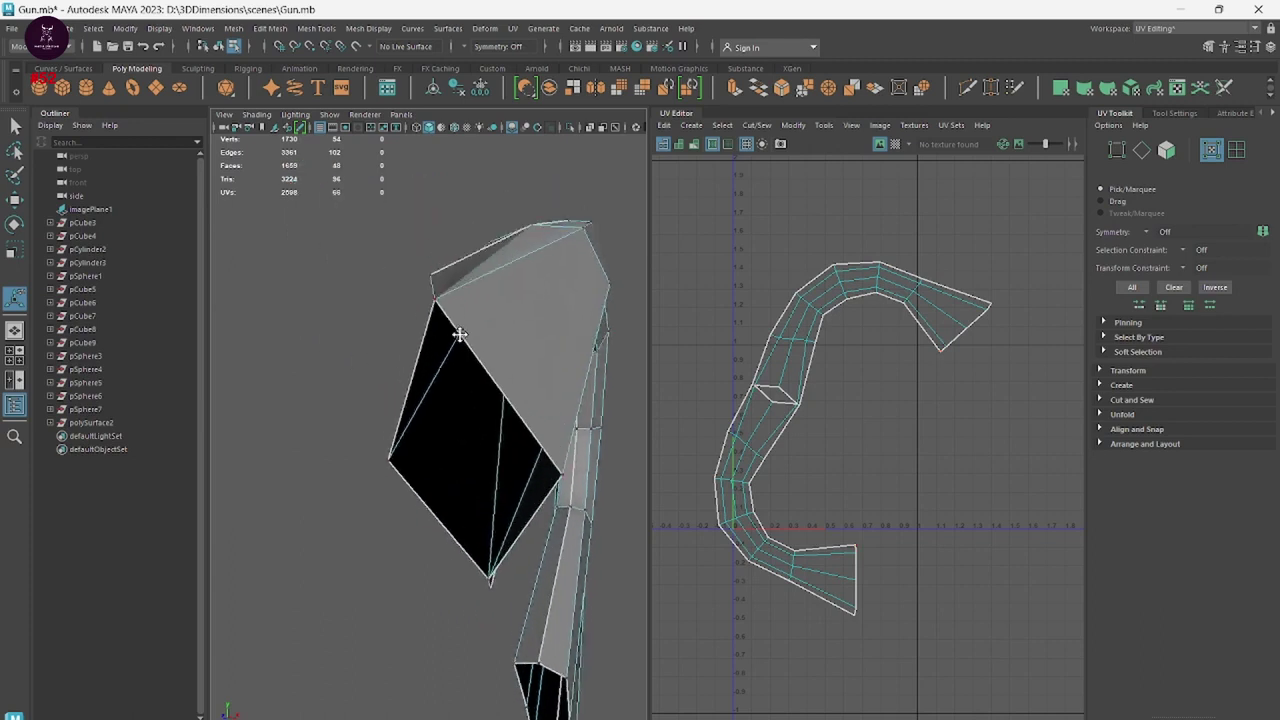
left_click(441, 289)
key("w")
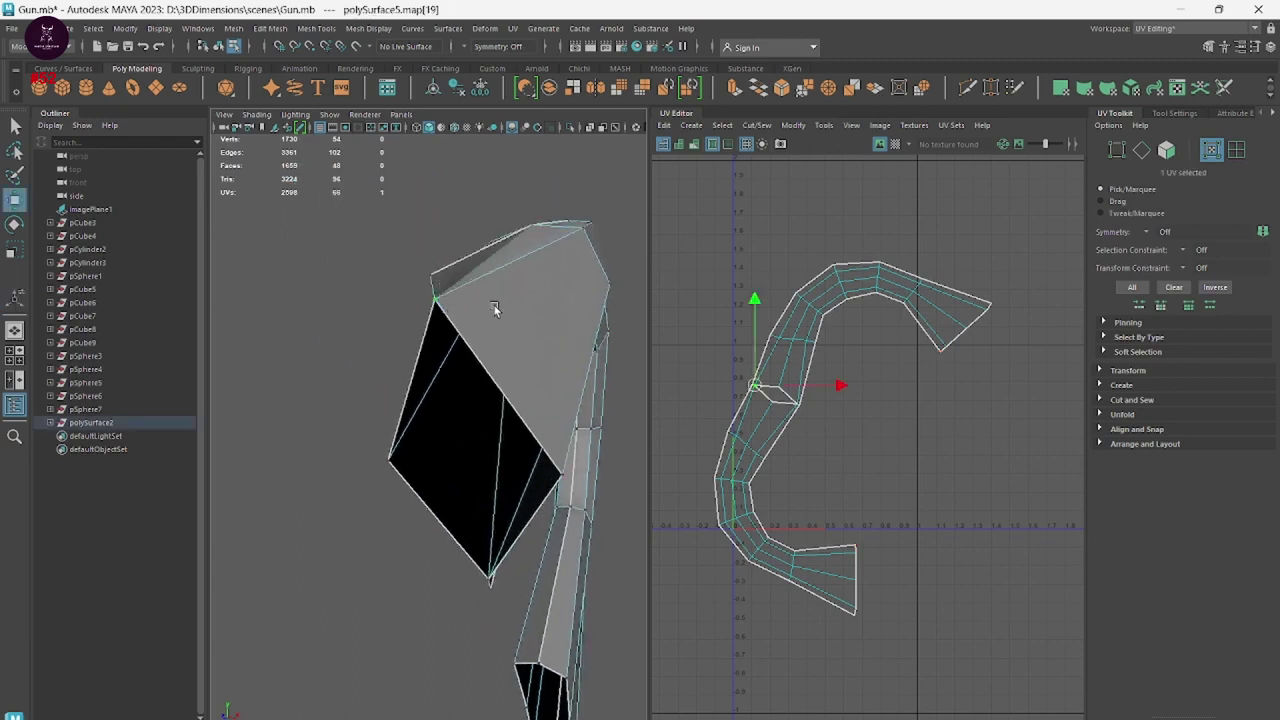
scroll(502, 328, "down", 2)
scroll(494, 374, "up", 4)
scroll(466, 376, "down", 2)
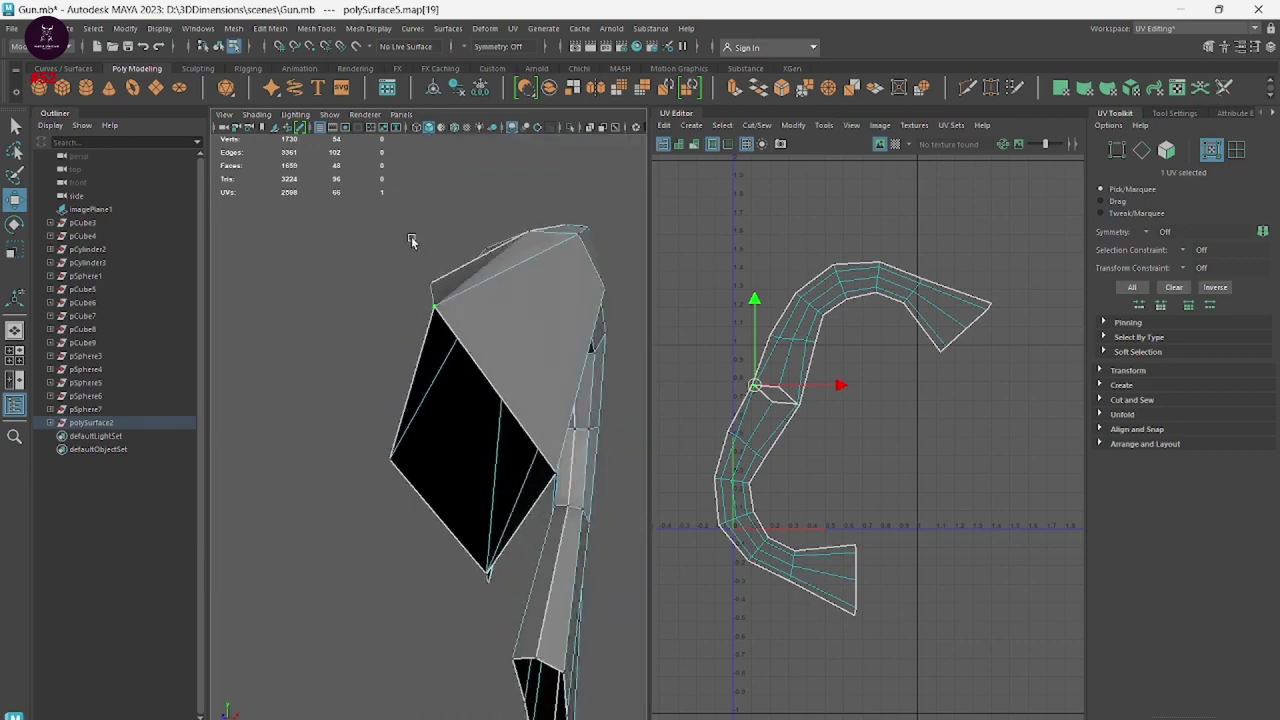
Target Weld the two stray corner vertices onto their neighbouring vertices.
right_click_drag(371, 216, 412, 207)
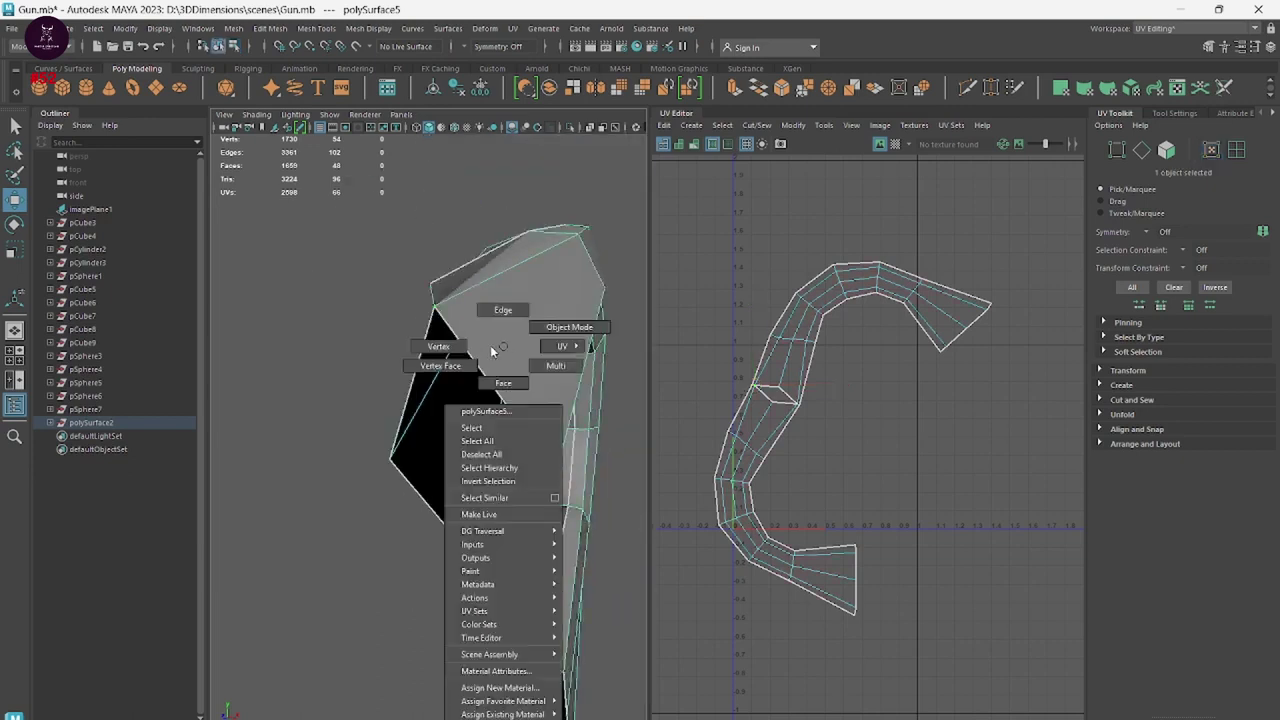
right_click_drag(502, 345, 458, 346)
left_click(448, 305)
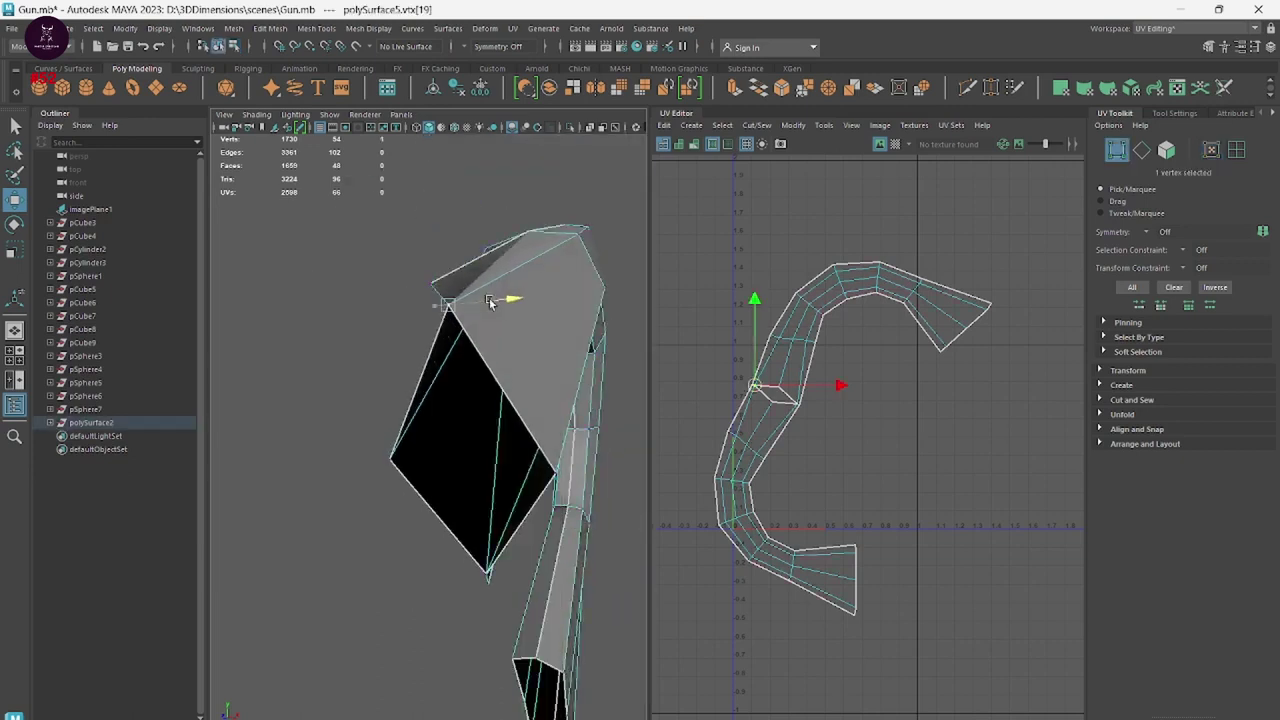
key("Left")
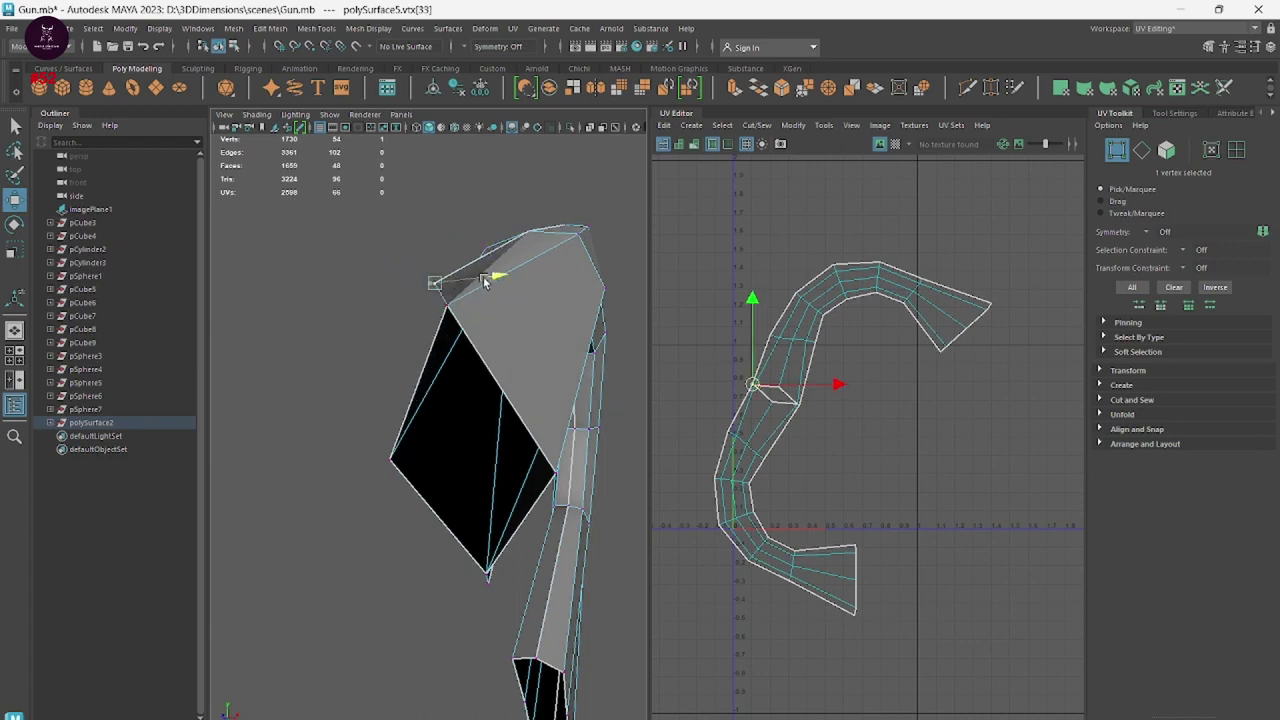
key("Right")
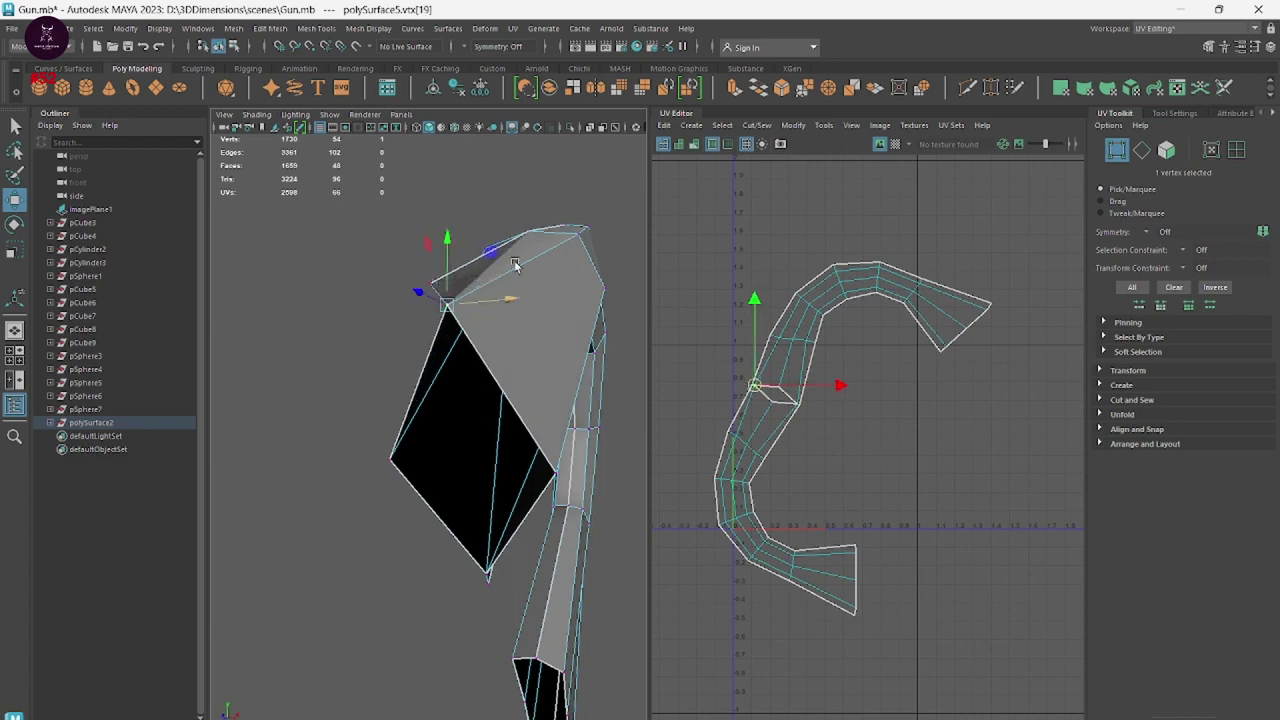
right_click_drag(514, 263, 510, 205)
double_click(478, 283)
mouse_move(478, 284)
right_mouse_down()
mouse_move(421, 270)
mouse_move(450, 310)
right_mouse_up()
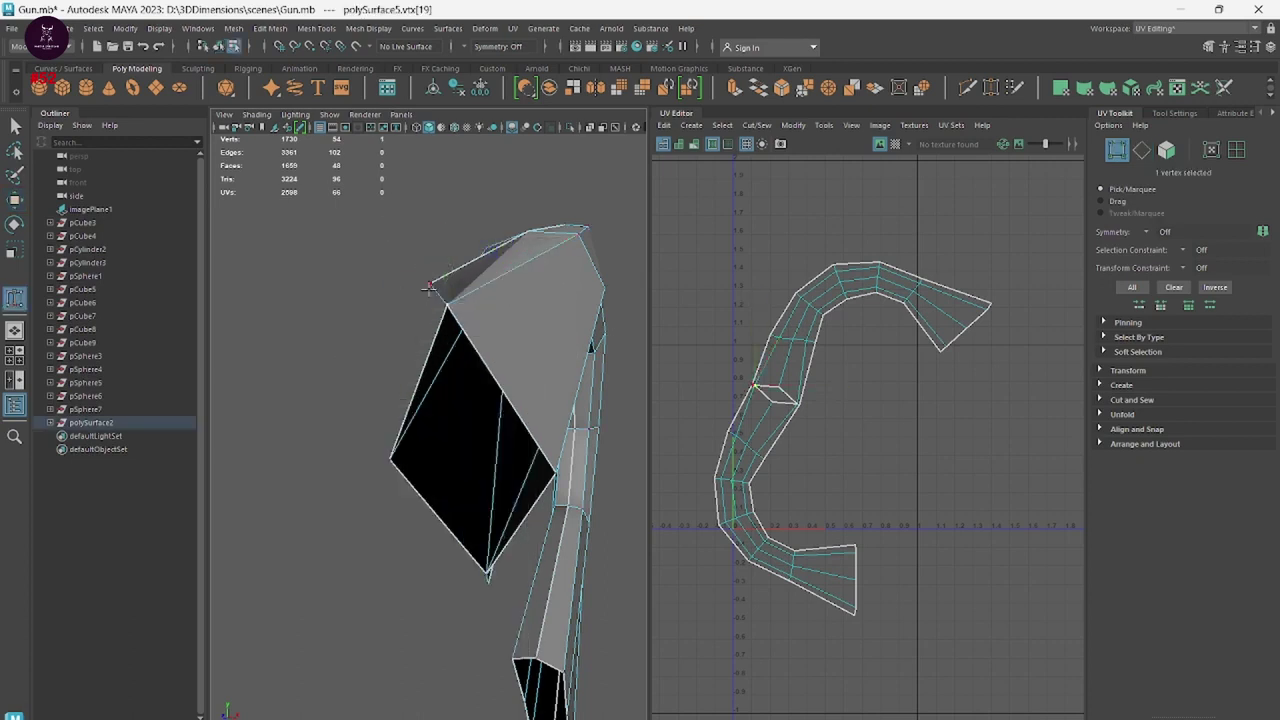
left_click_drag(444, 301, 446, 303)
mouse_move(540, 388)
left_mouse_down("alt")
mouse_move(443, 471)
mouse_move(481, 353)
mouse_move(552, 338)
left_mouse_up("alt")
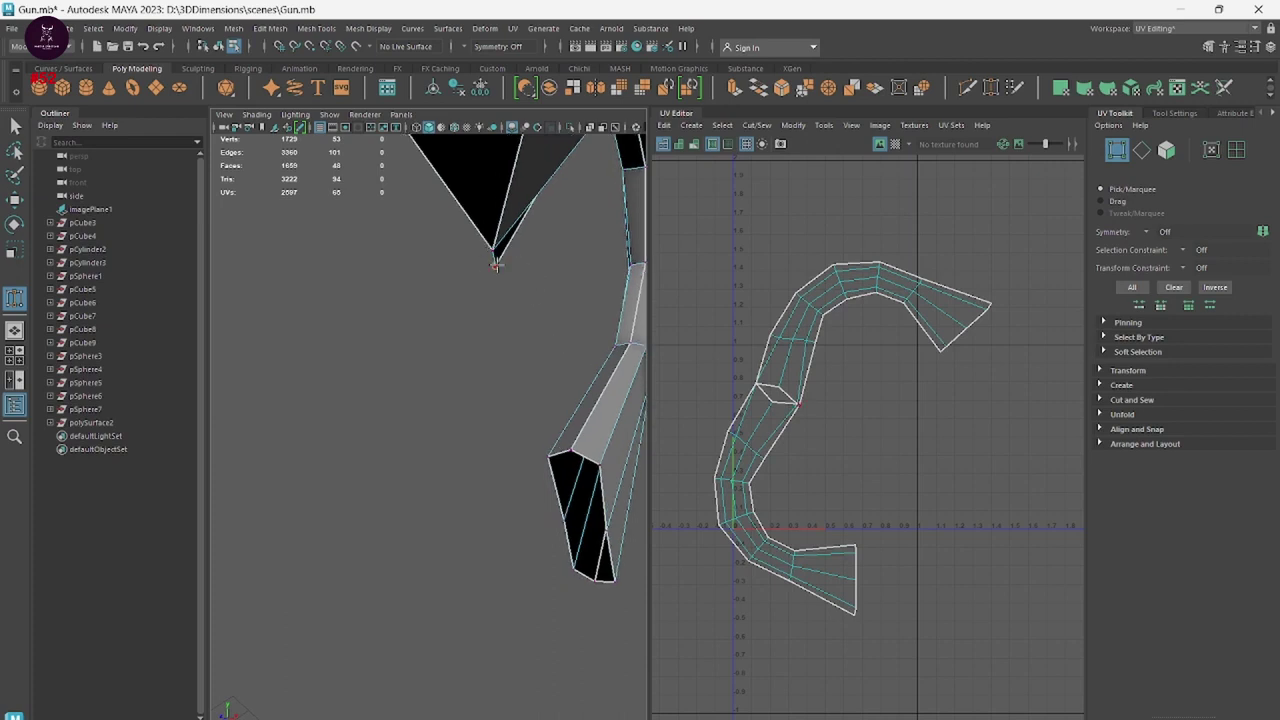
left_click_drag(495, 265, 533, 198)
left_click_drag(563, 309, 552, 410, "alt")
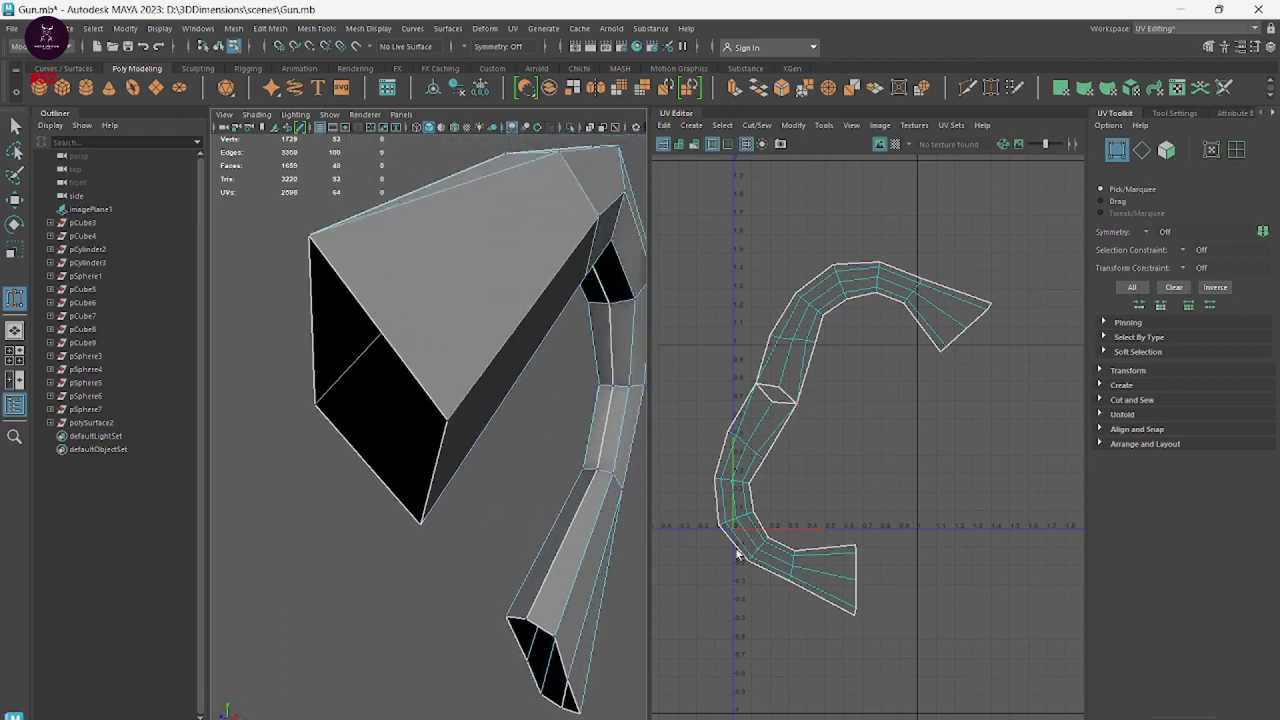
Cut the extra UV edge seam, then return to Object Mode and deselect.
key("F10")
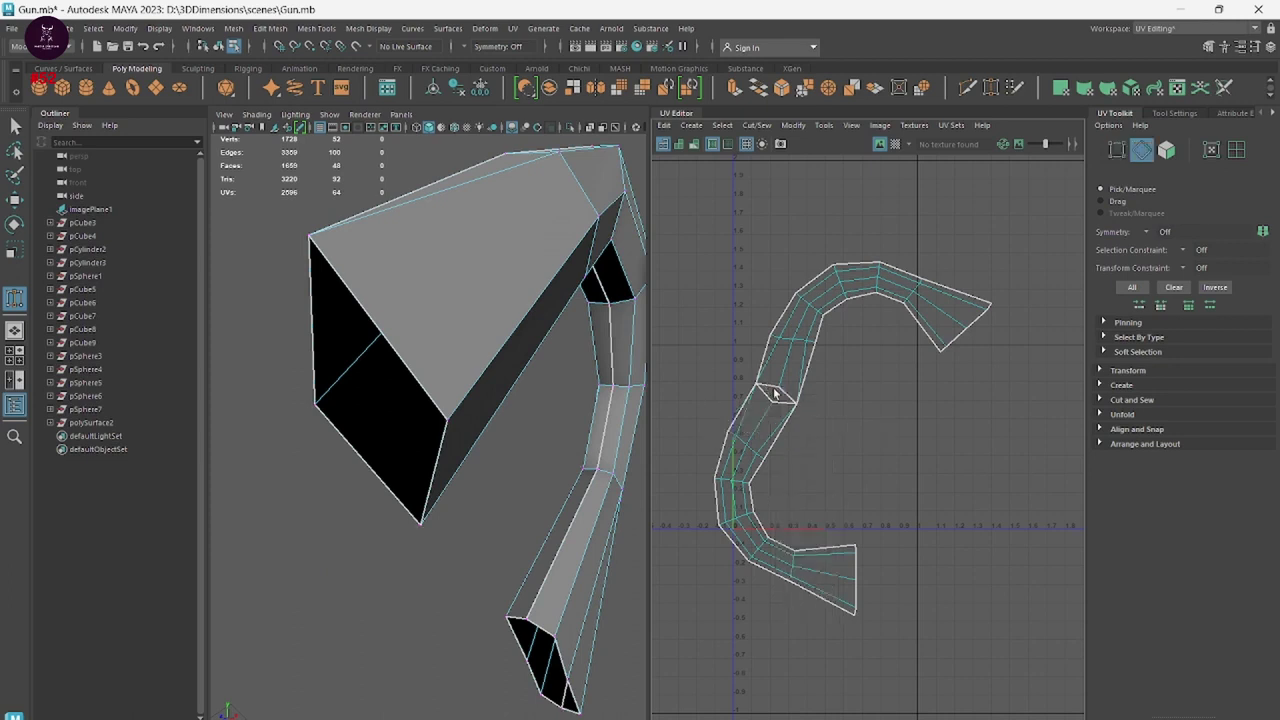
right_click_drag(775, 393, 815, 386, "shift")
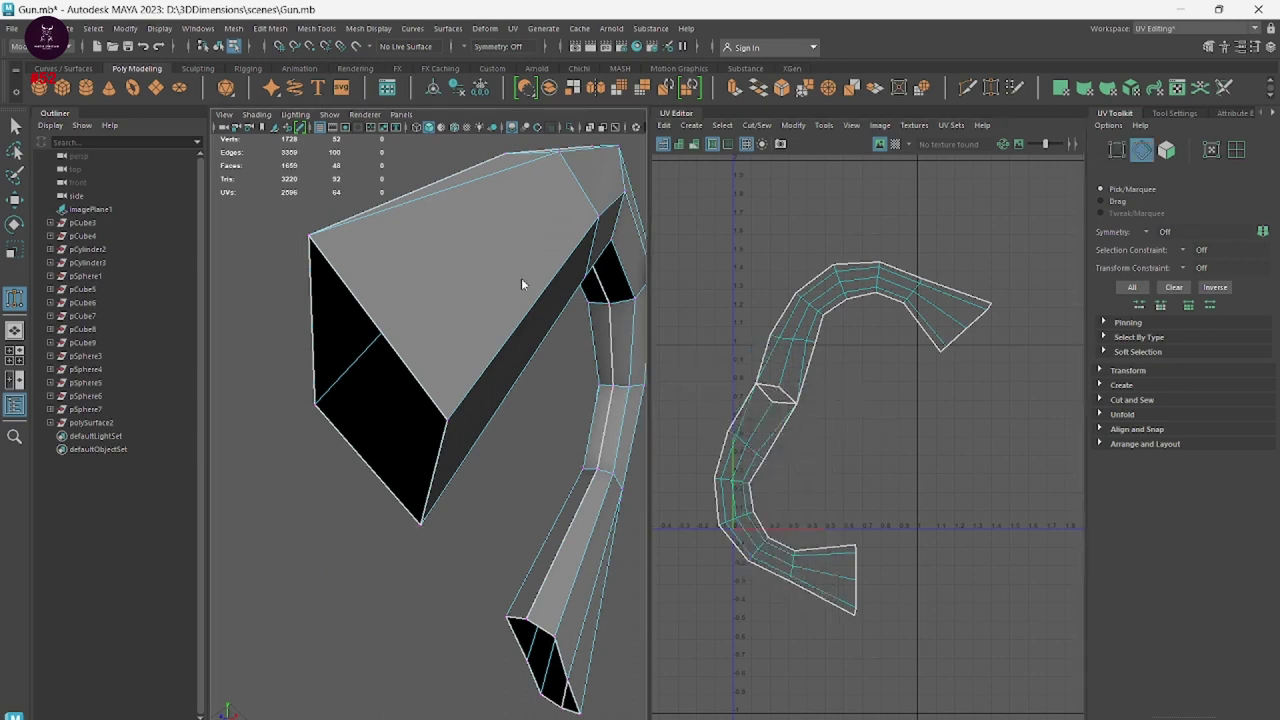
right_click_drag(525, 283, 586, 263)
left_click(575, 392)
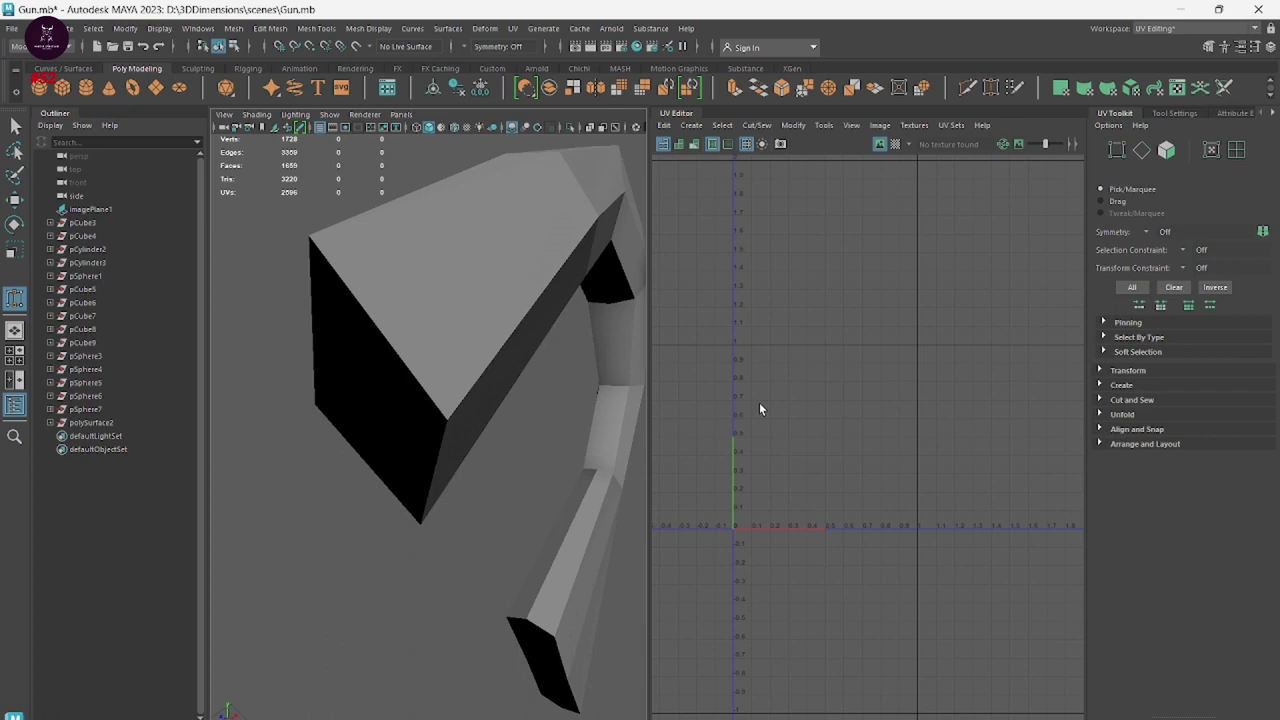
Reselect polySurface5 and zoom the UV Editor to show its whole curved shell.
left_click(472, 250)
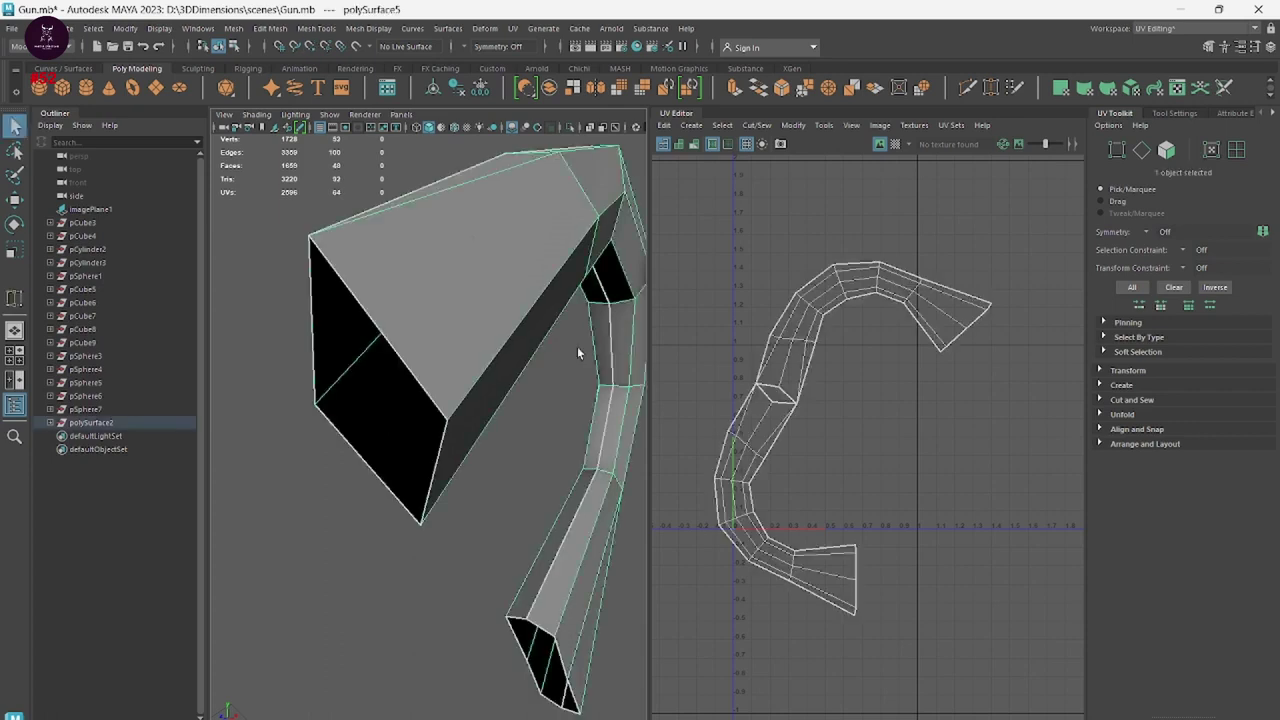
mouse_move(793, 364)
right_mouse_down()
mouse_move(731, 354)
mouse_move(792, 328)
right_mouse_up()
left_click(770, 386)
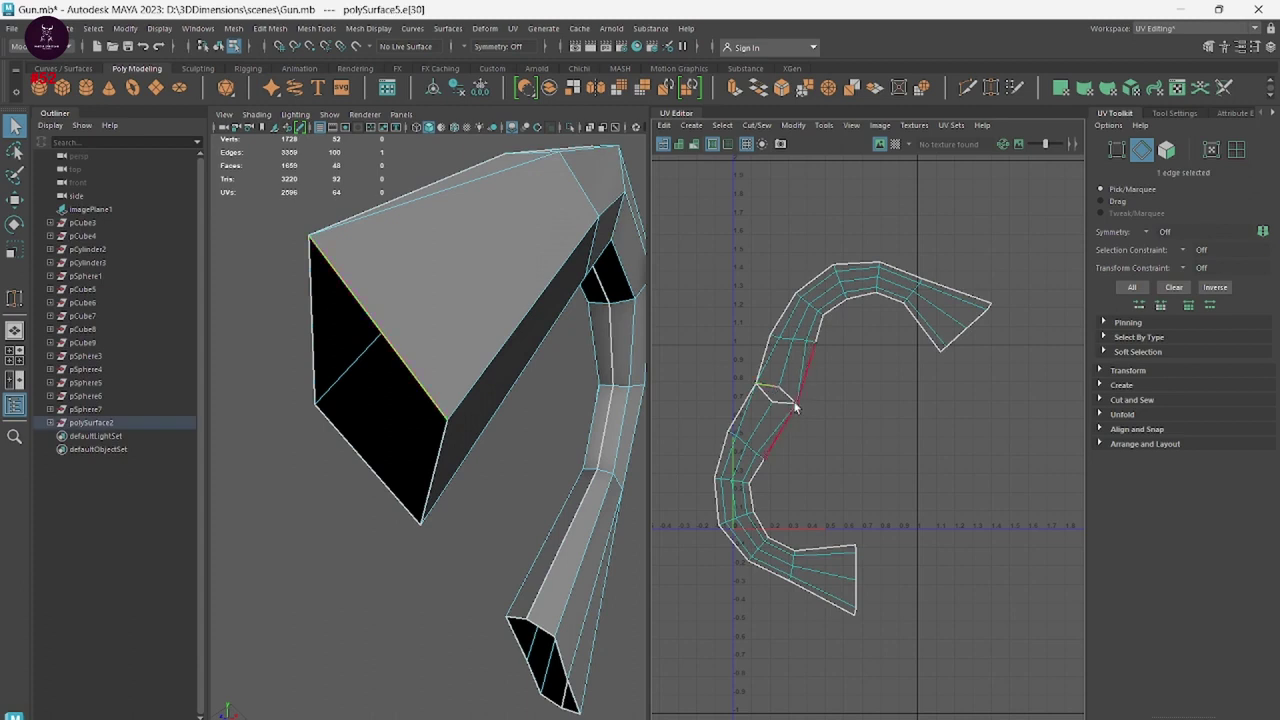
scroll(800, 400, "up", 5)
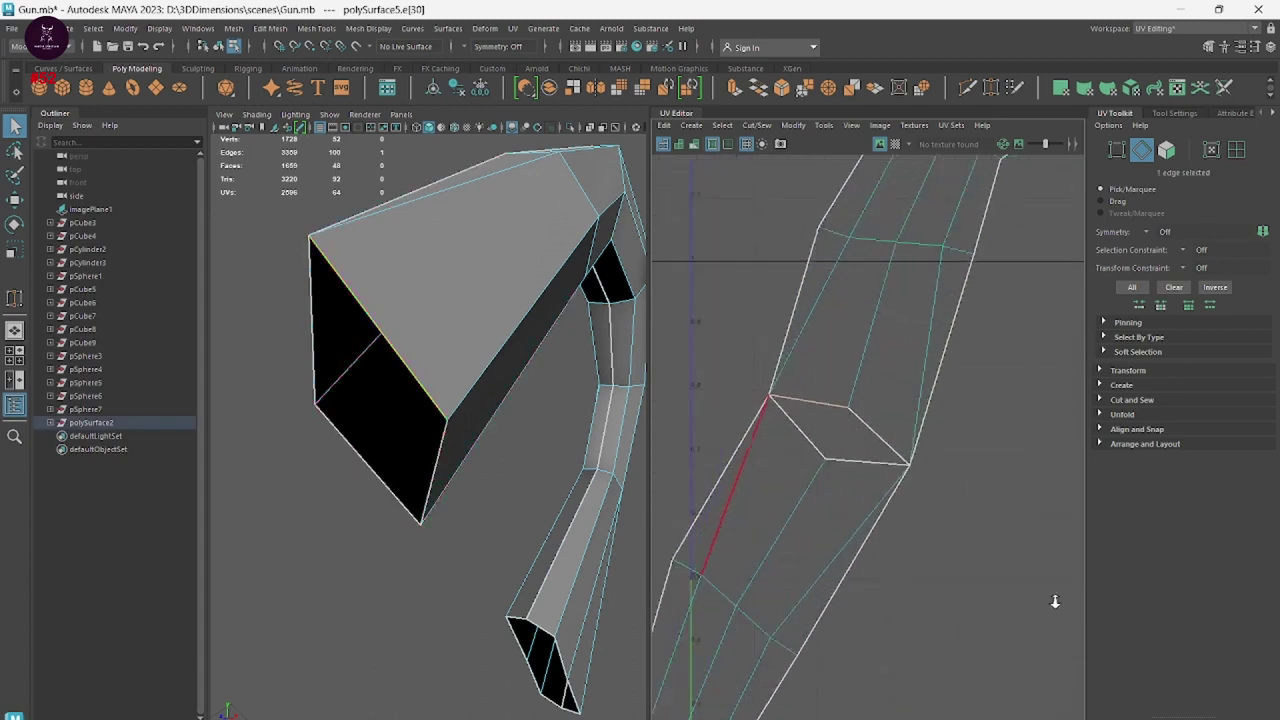
scroll(840, 375, "up", 5)
middle_click_drag(840, 375, 980, 449)
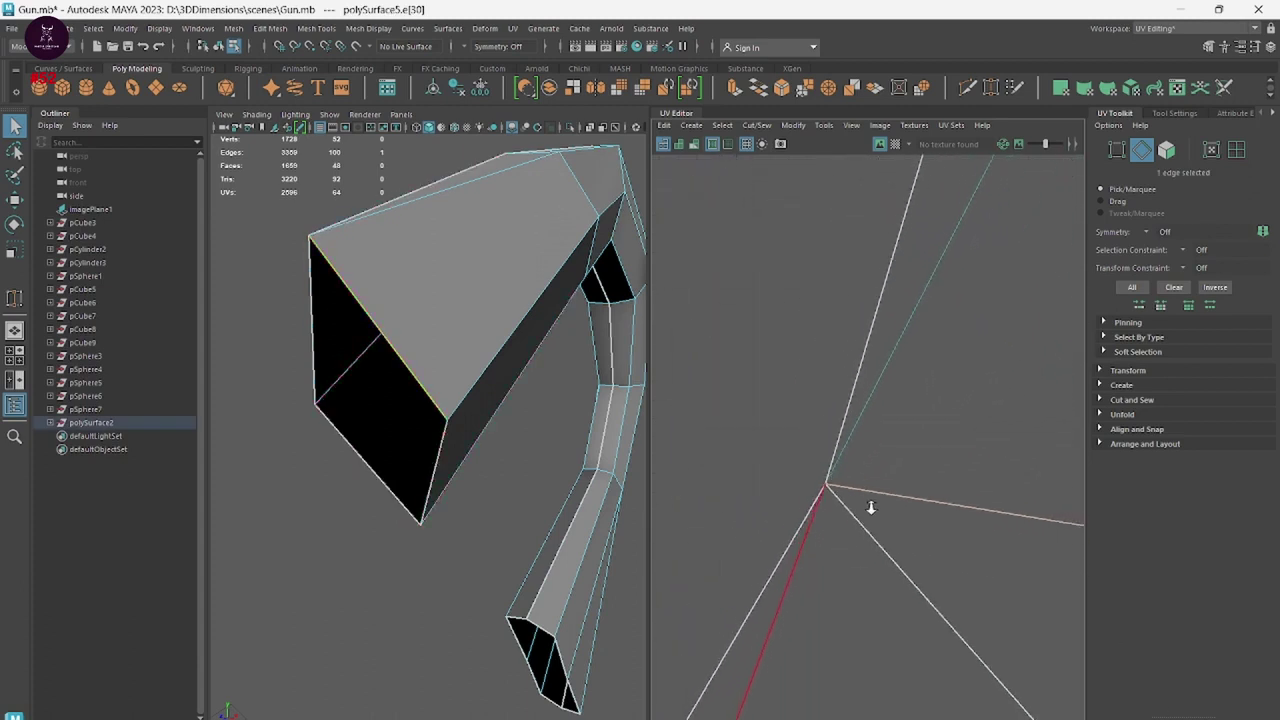
scroll(829, 491, "up", 2)
scroll(734, 509, "down", 2)
scroll(734, 509, "down", 2)
scroll(751, 500, "down", 2)
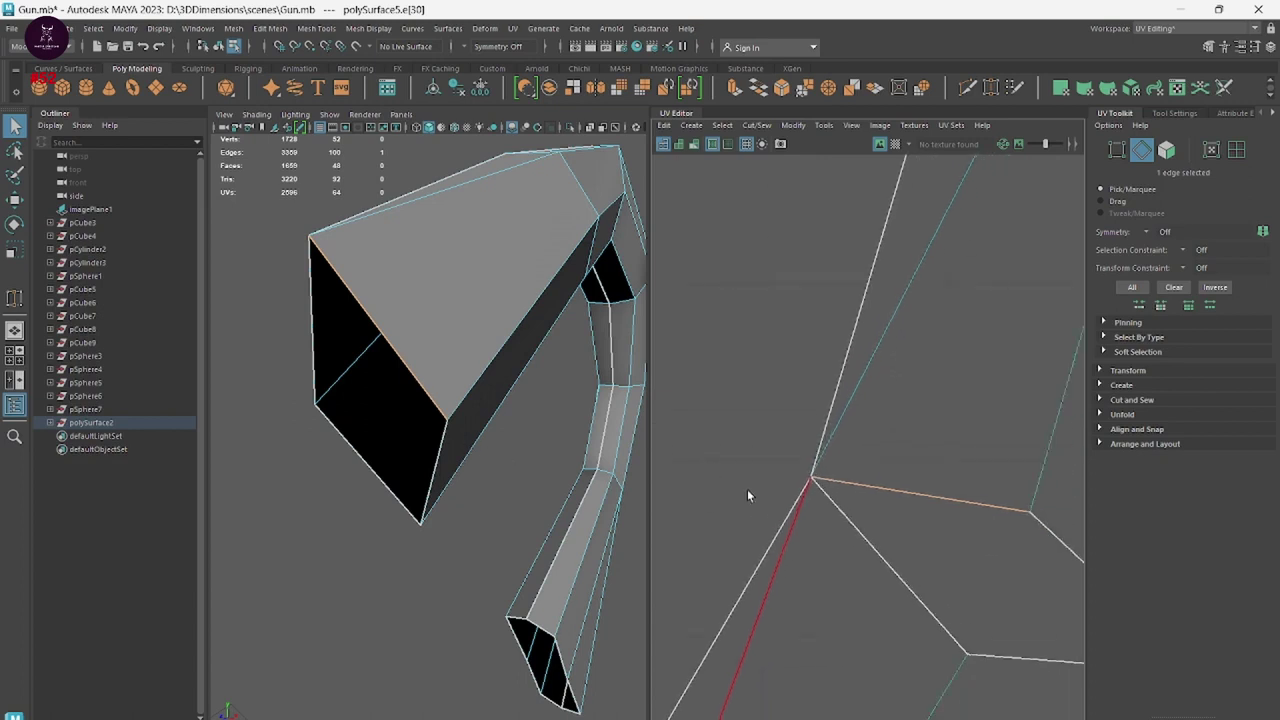
scroll(751, 500, "down", 3)
scroll(893, 400, "down", 2)
scroll(820, 429, "down", 3)
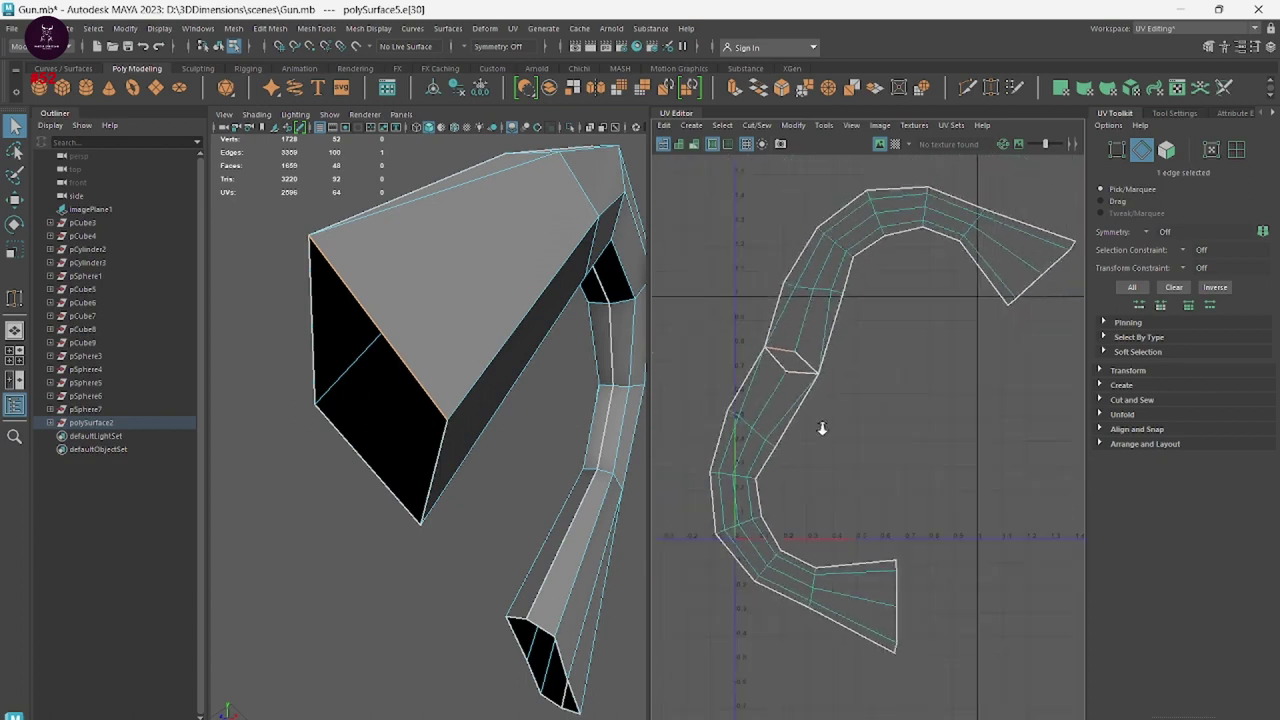
right_click_drag(829, 314, 895, 328)
Rotate the C-shaped UV shell upright into an arch.
left_click(833, 314)
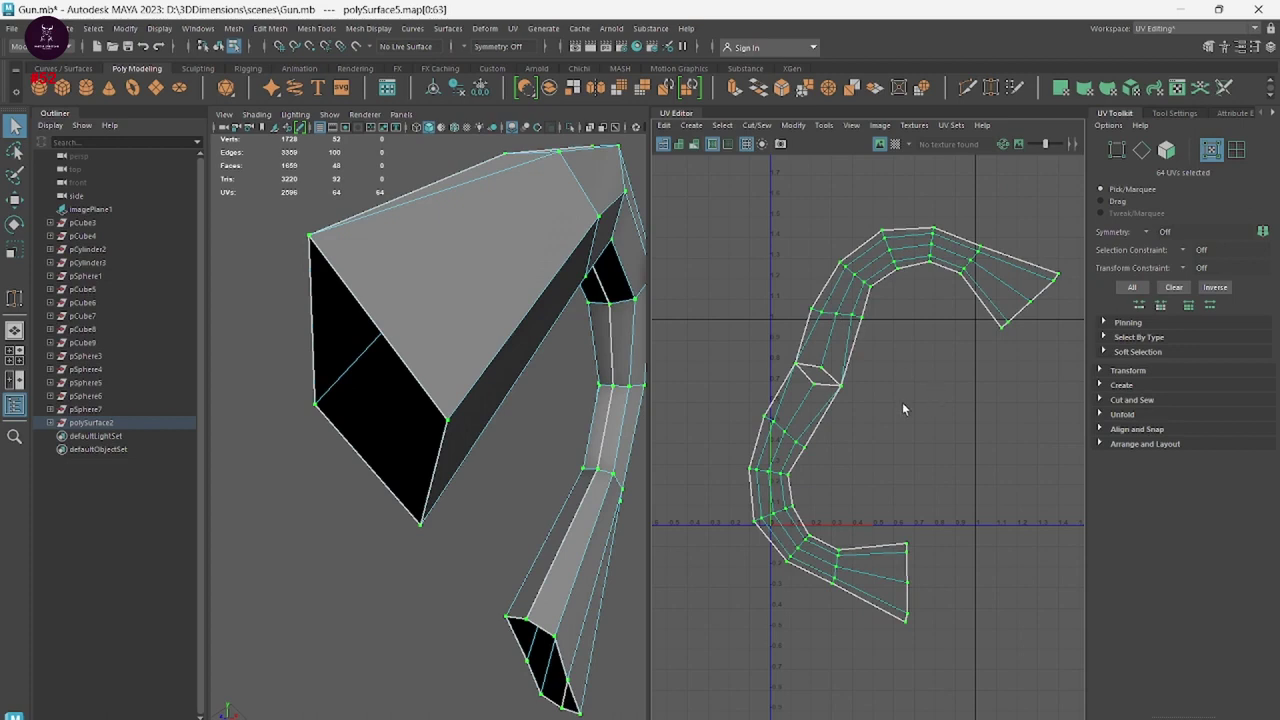
key("w")
key("e")
mouse_move(966, 349)
left_mouse_down()
mouse_move(951, 367)
mouse_move(1020, 431)
left_mouse_up()
scroll(1020, 431, "down", 2)
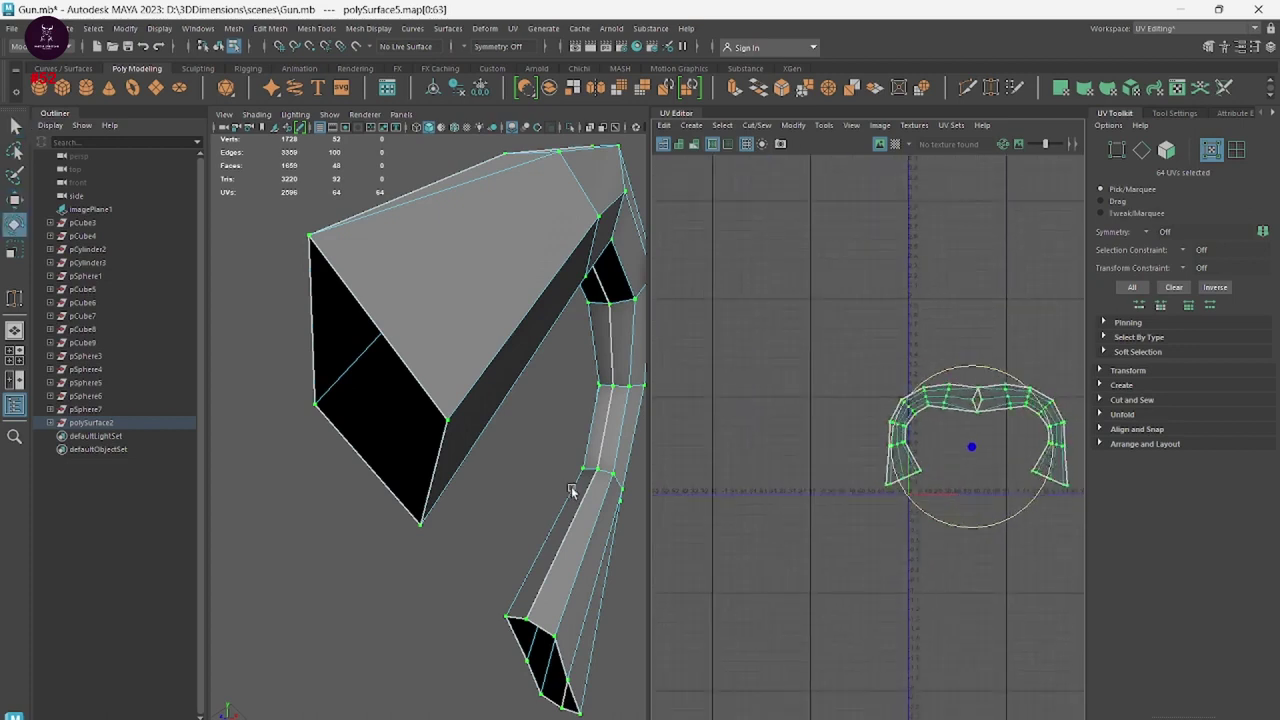
key("f")
Select the finished polySurface5 piece in Object Mode and hide it with Ctrl+H.
mouse_move(531, 523)
left_mouse_down("alt")
mouse_move(423, 537)
mouse_move(557, 527)
left_mouse_up("alt")
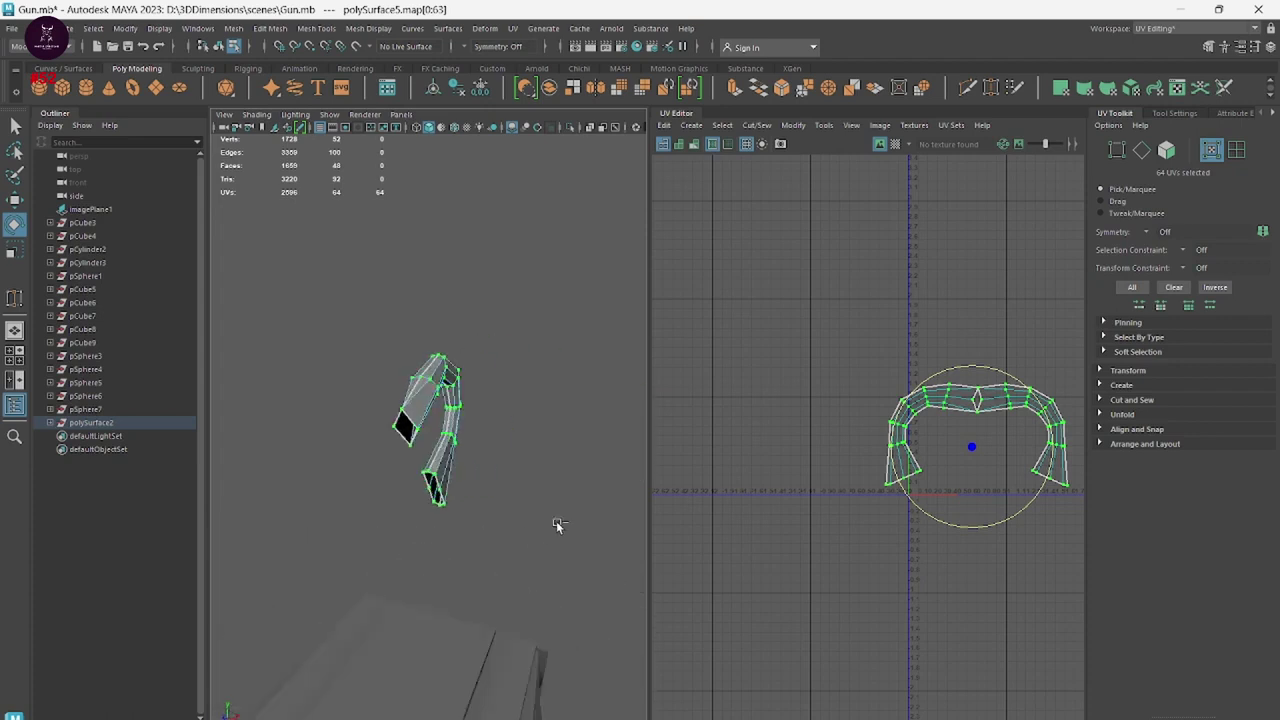
right_click_drag(557, 300, 620, 285)
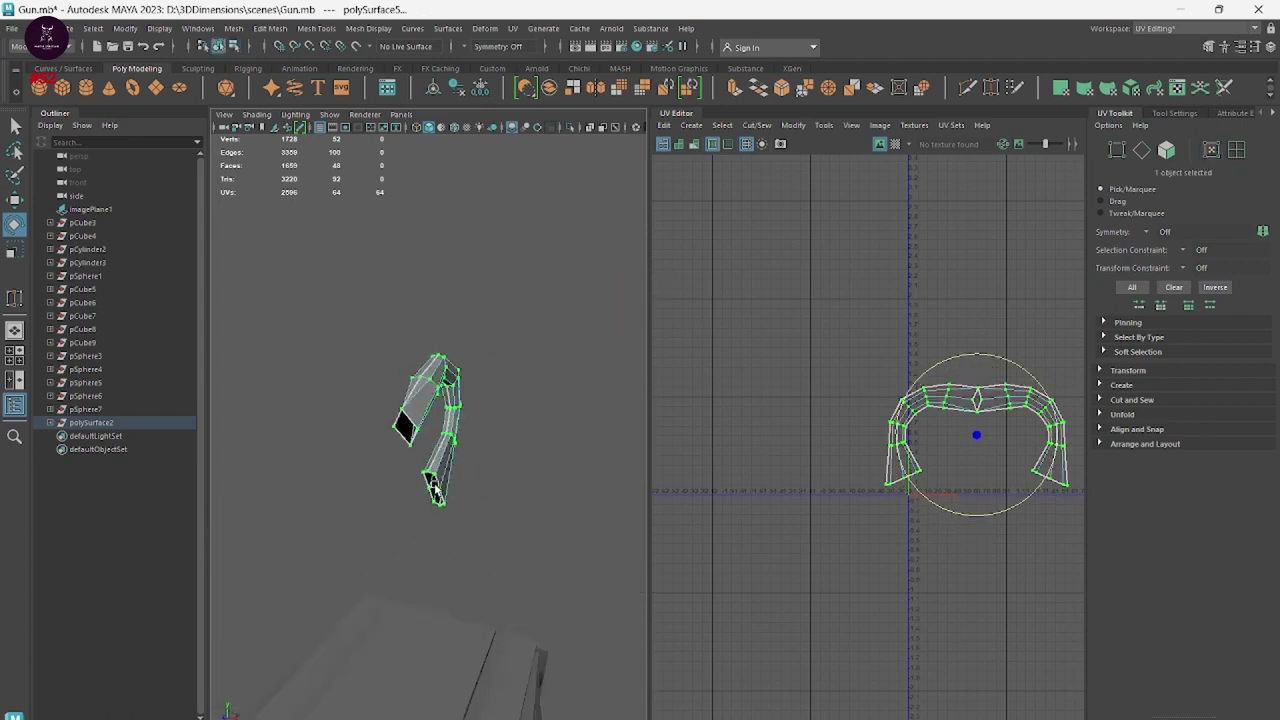
left_click(436, 487)
left_click(556, 395)
left_click(413, 408)
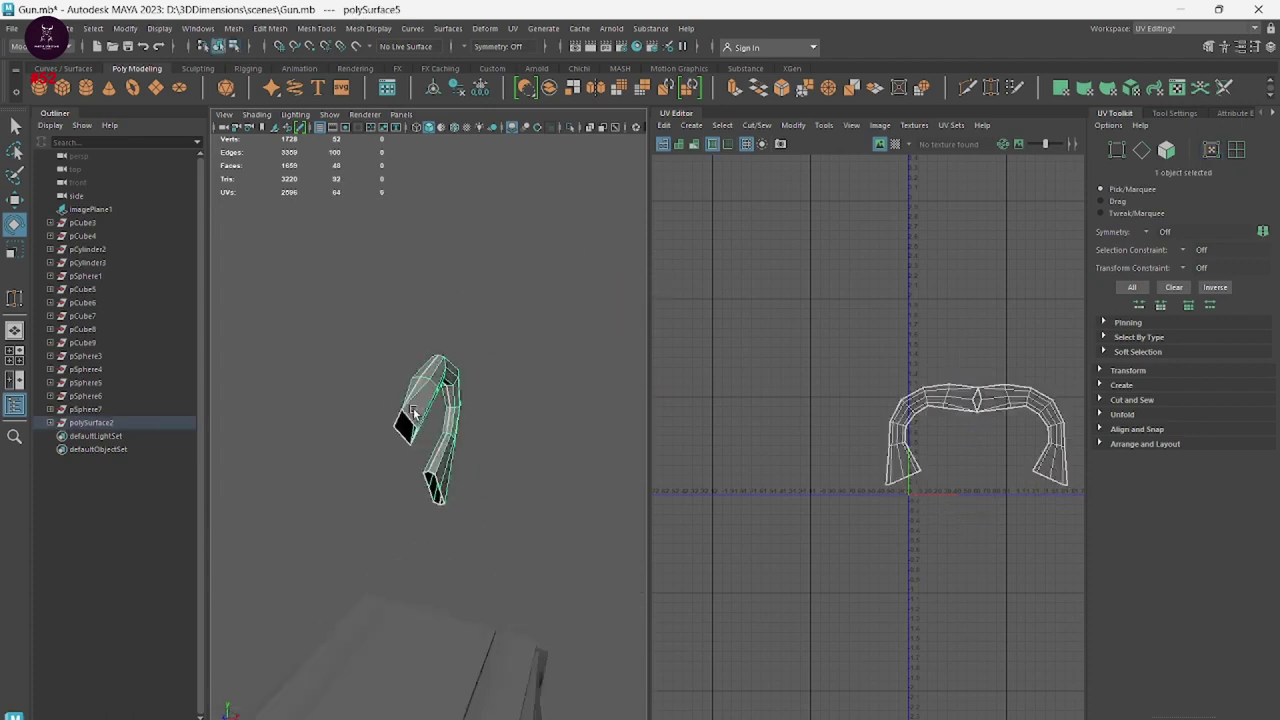
key("ctrl+h")
Select the long slide mesh polySurface11 and isolate it alone in the viewport.
scroll(516, 629, "down", 5)
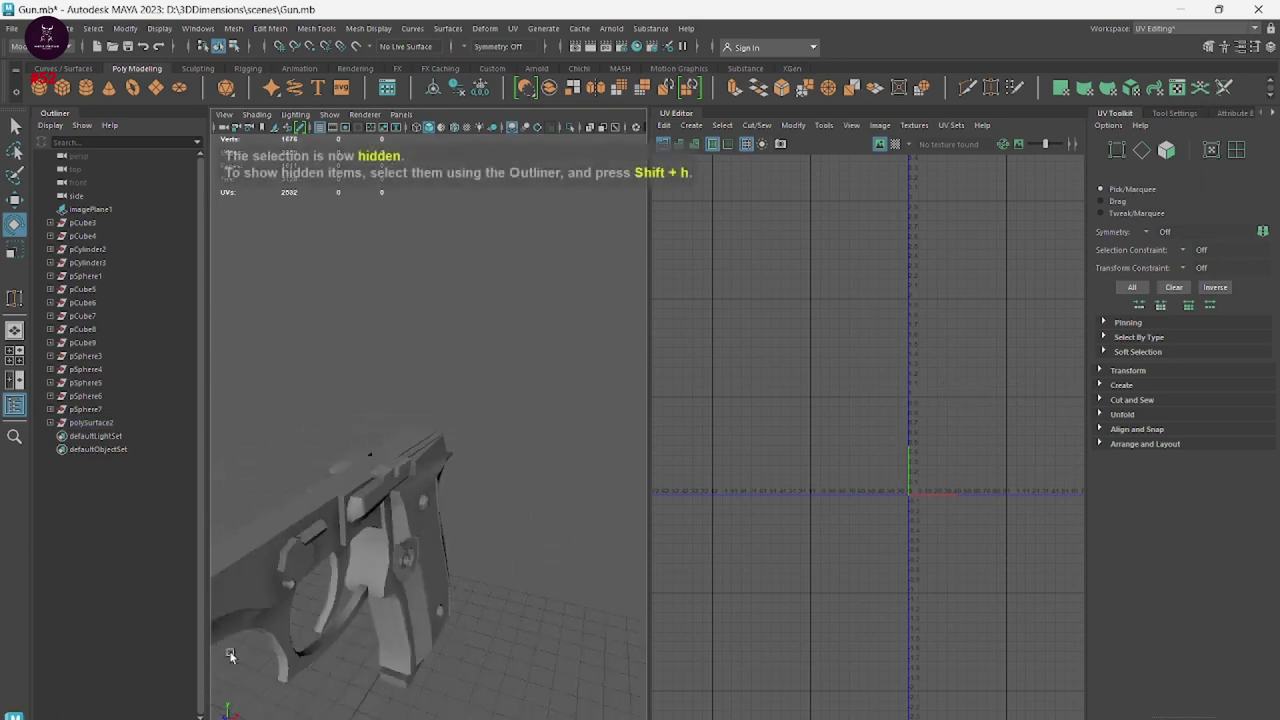
left_click_drag(443, 534, 405, 523, "alt")
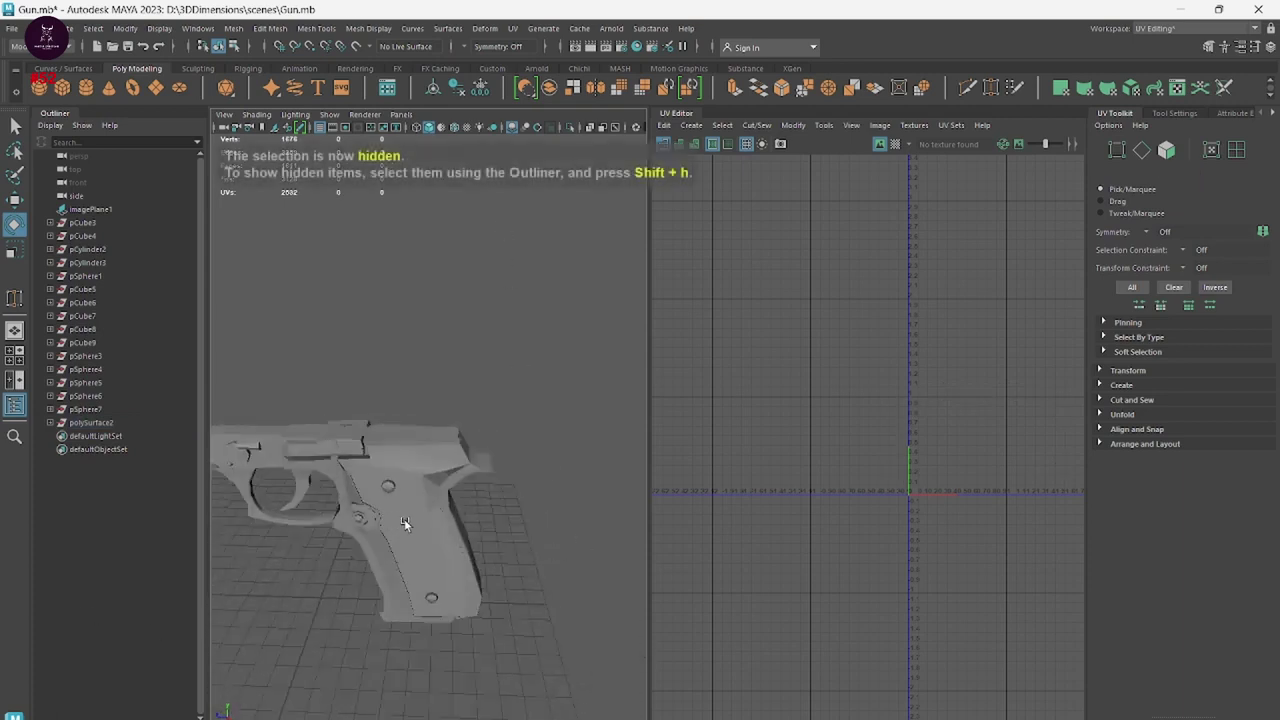
scroll(405, 523, "up", 3)
left_click_drag(542, 592, 450, 560, "alt")
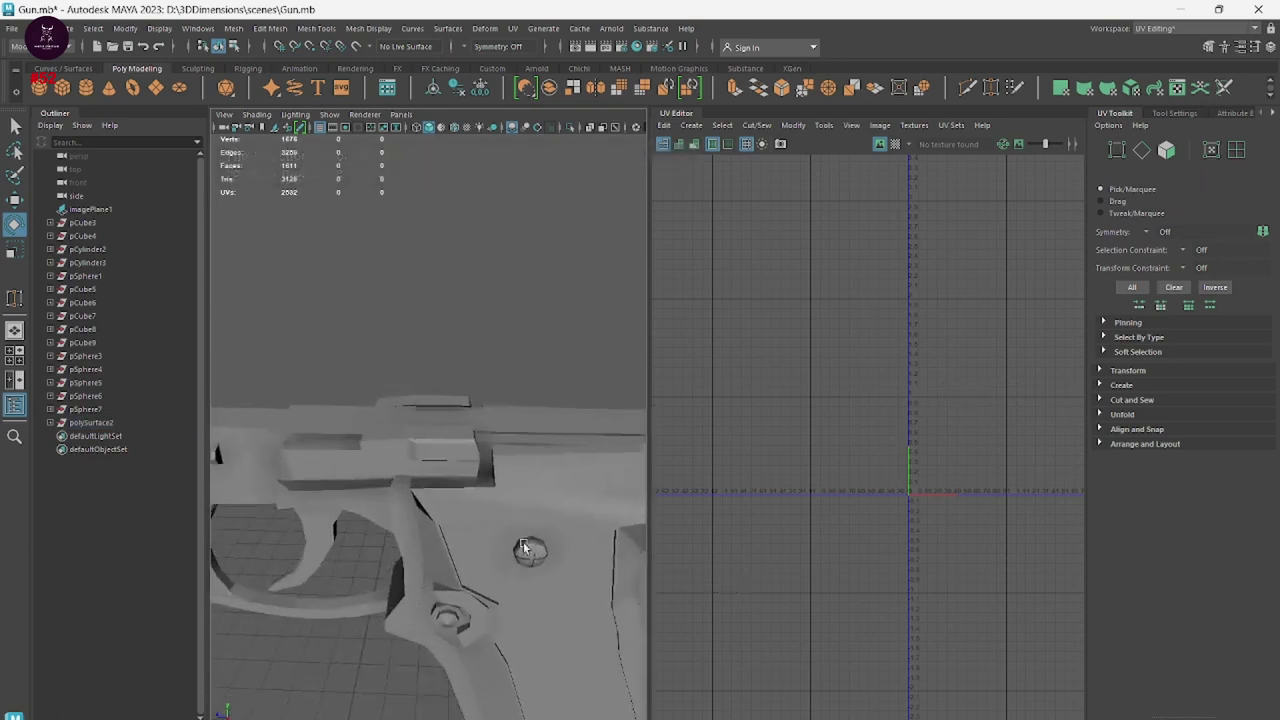
scroll(303, 523, "down", 3)
mouse_move(303, 523)
middle_mouse_down("alt")
mouse_move(562, 535)
mouse_move(453, 500)
middle_mouse_up("alt")
mouse_move(453, 500)
left_mouse_down("alt")
mouse_move(387, 439)
mouse_move(460, 549)
left_mouse_up("alt")
left_click(420, 546)
left_click_drag(541, 575, 454, 585, "alt")
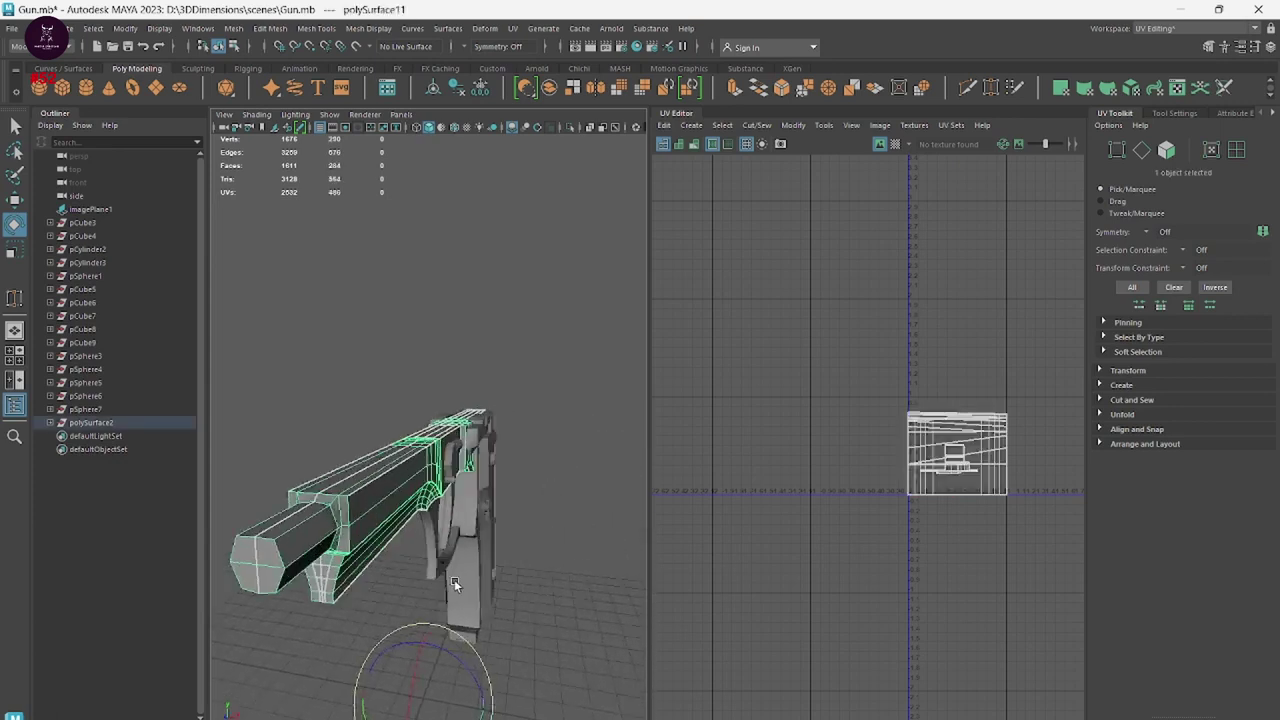
key("ctrl+1")
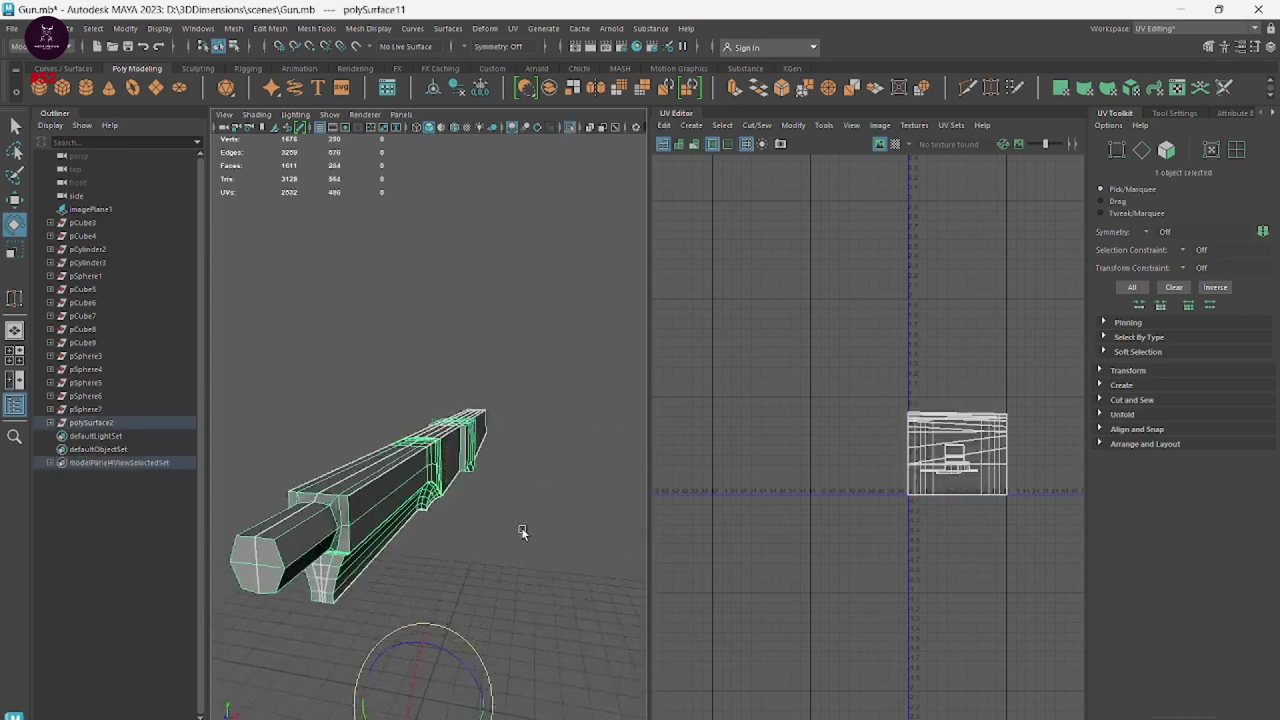
Apply a fresh planar UV projection to the slide.
scroll(521, 527, "up", 3)
left_click_drag(500, 560, 587, 567, "alt")
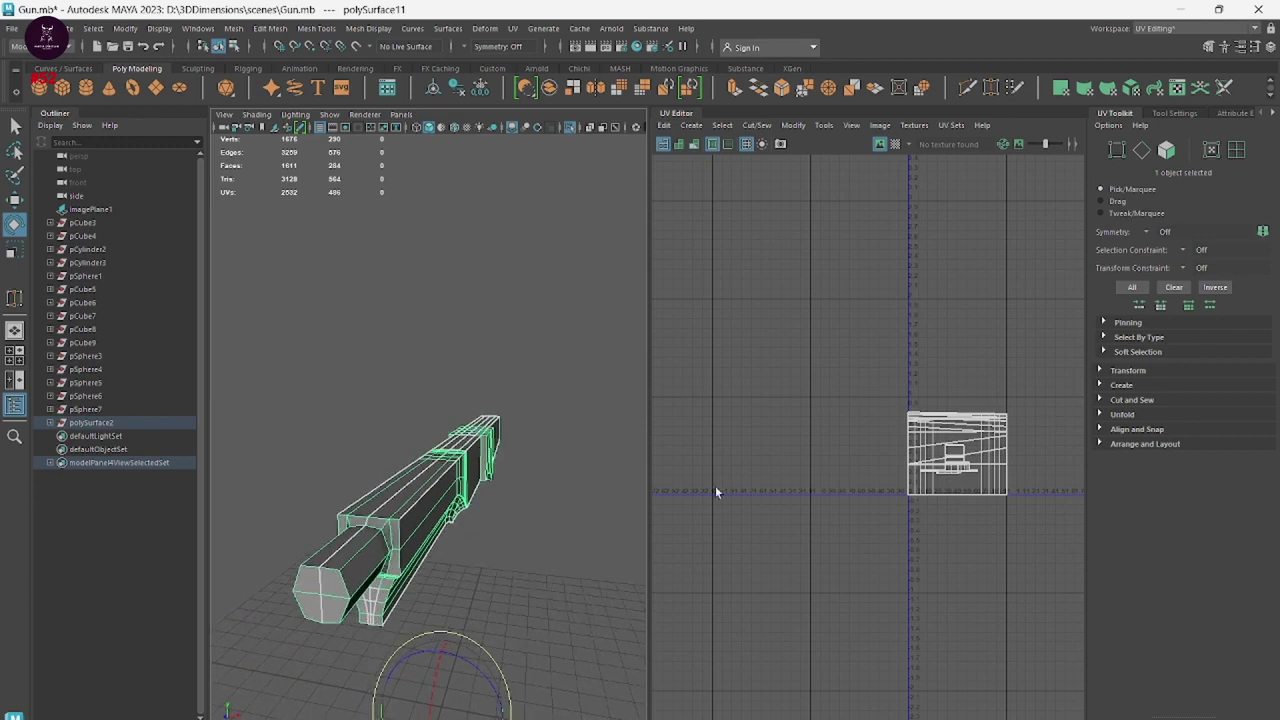
left_click(691, 127)
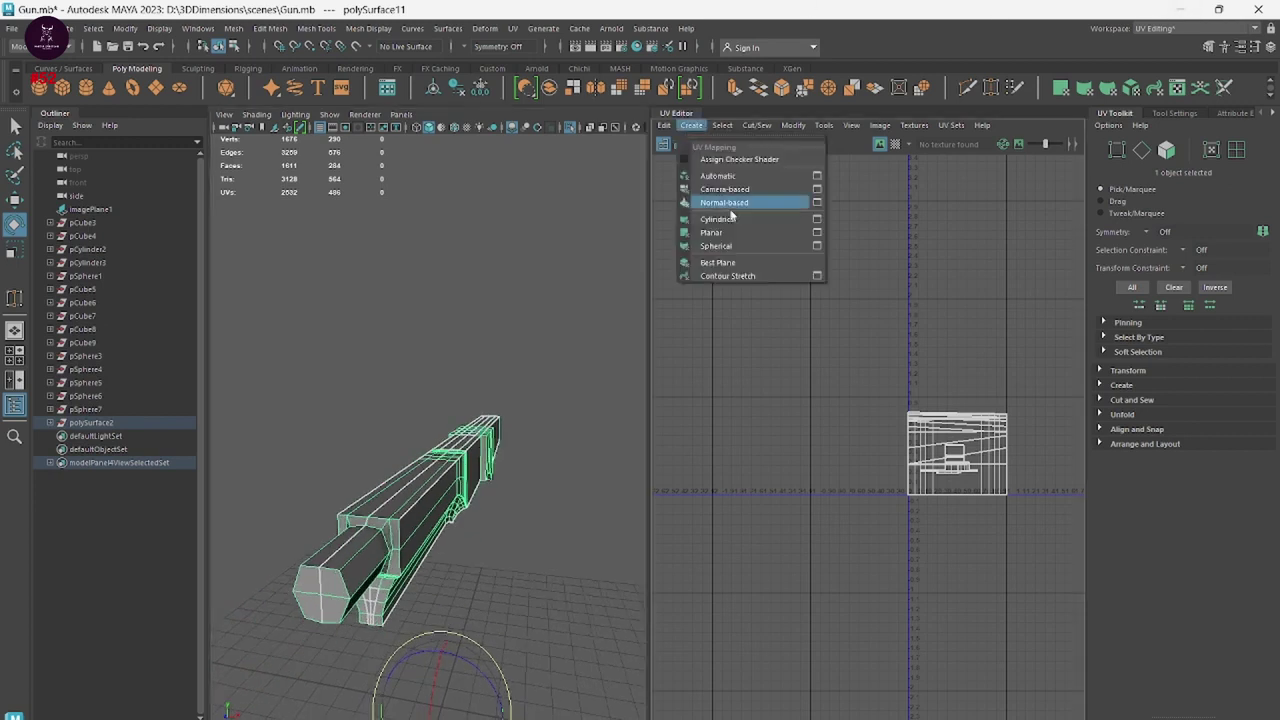
left_click(732, 228)
scroll(934, 515, "up", 3)
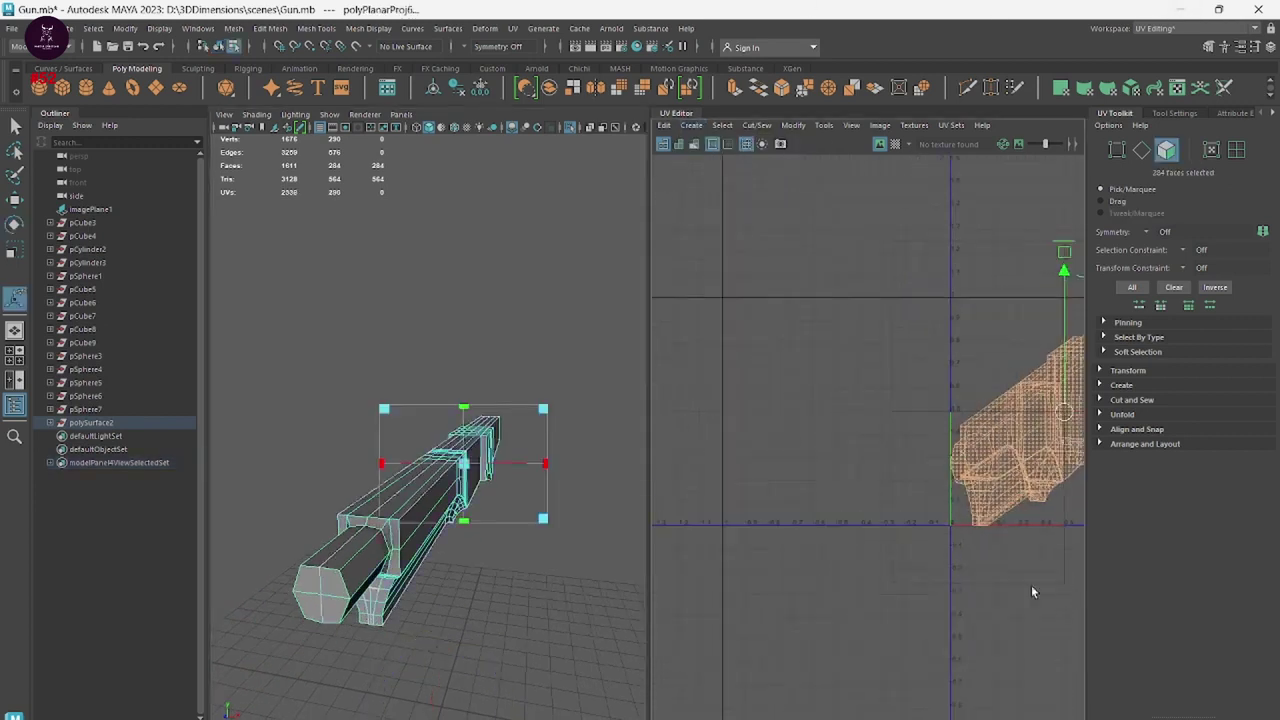
Cut the 23-edge loop along the slide's top as a UV seam.
right_click_drag(317, 476, 328, 343)
left_click(337, 521)
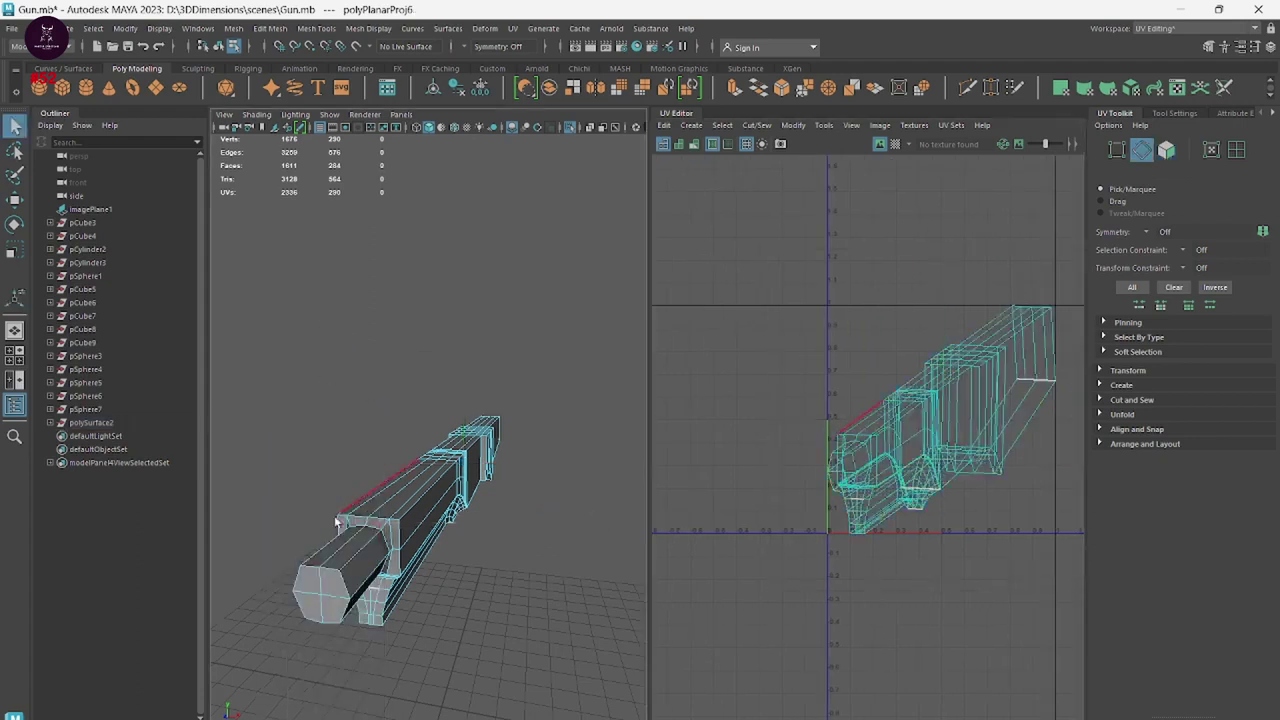
double_click(332, 556)
right_click(906, 462, "shift")
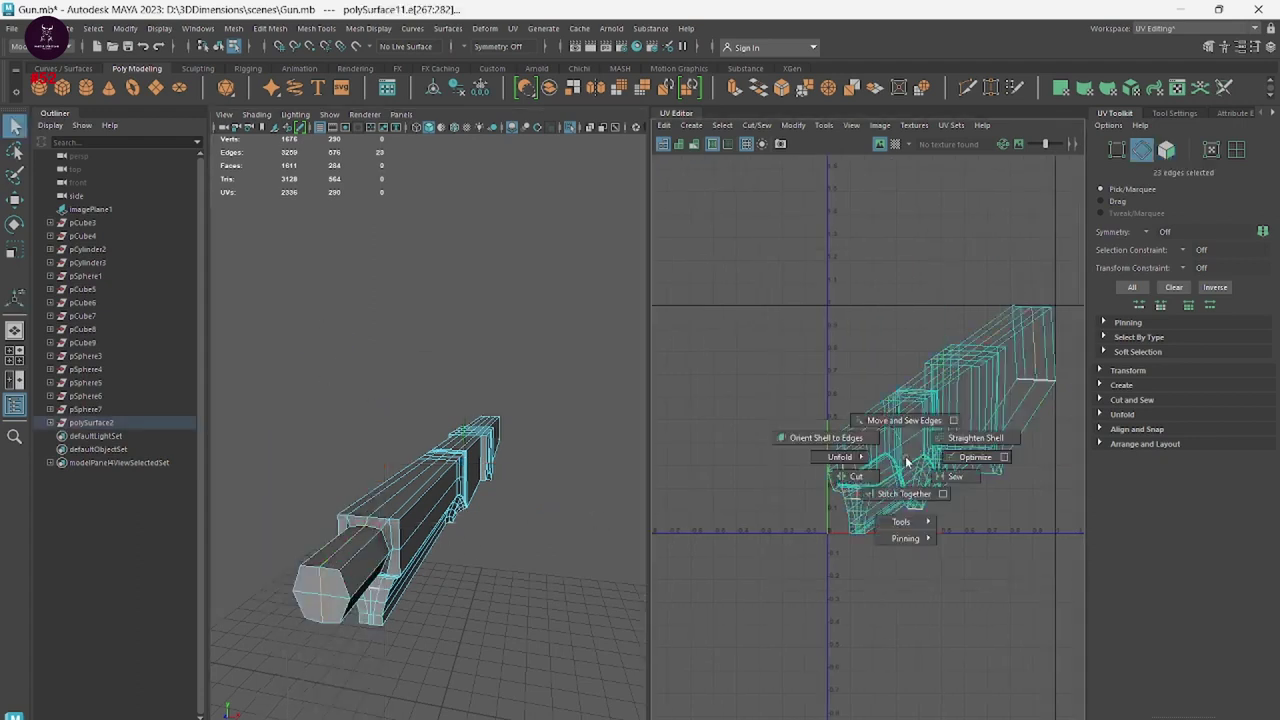
right_click_drag(857, 468, 857, 485, "shift")
right_click(899, 472)
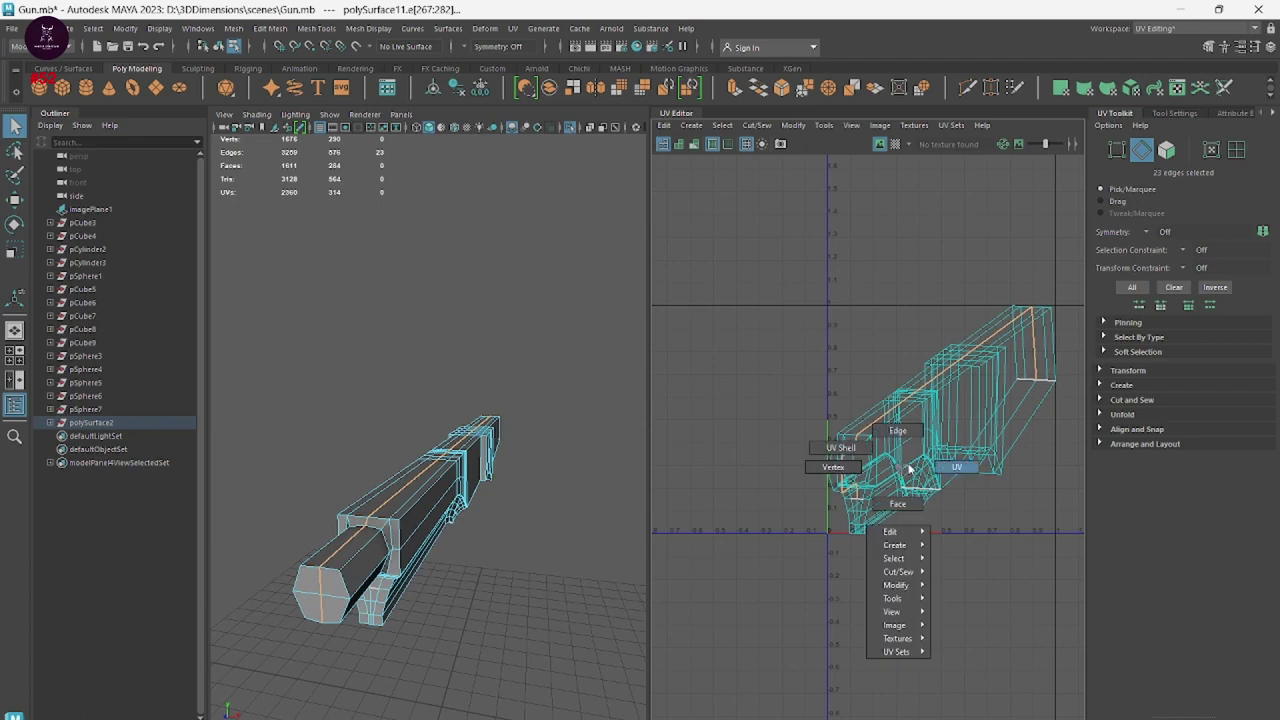
right_click_drag(946, 449, 943, 429)
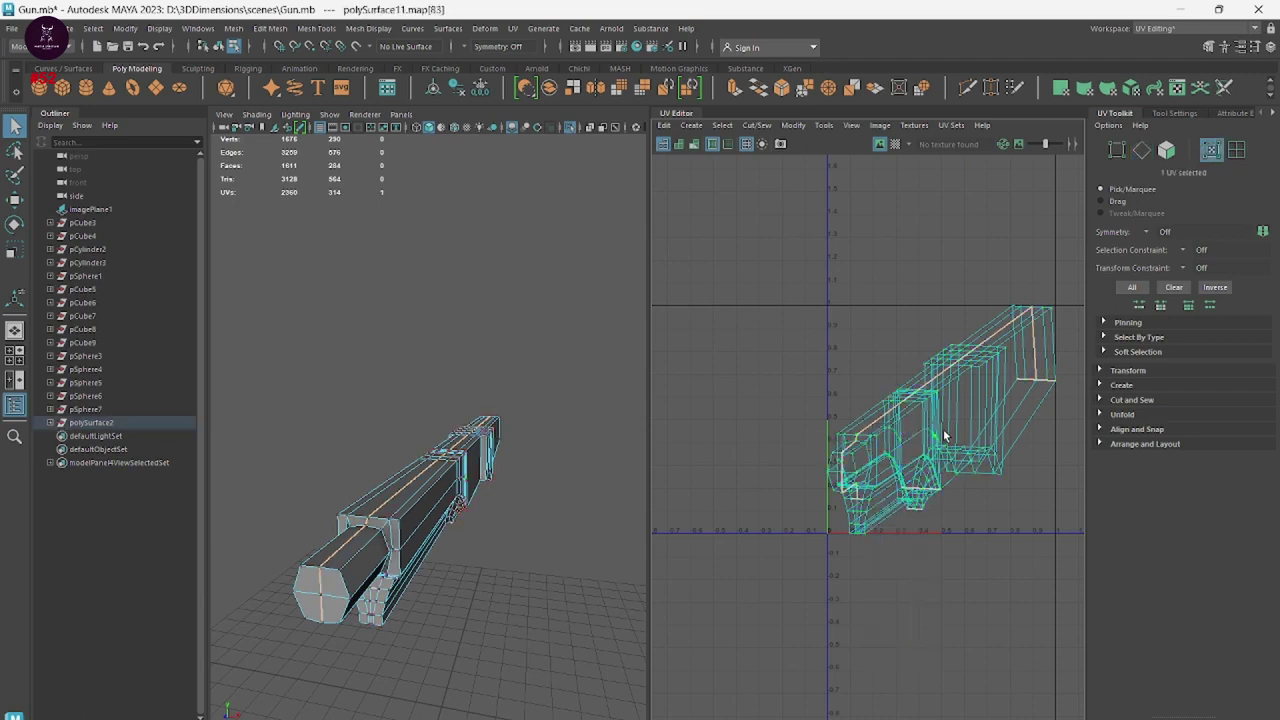
Return to Object Mode and orbit in close to the slide's guard area.
key("F8")
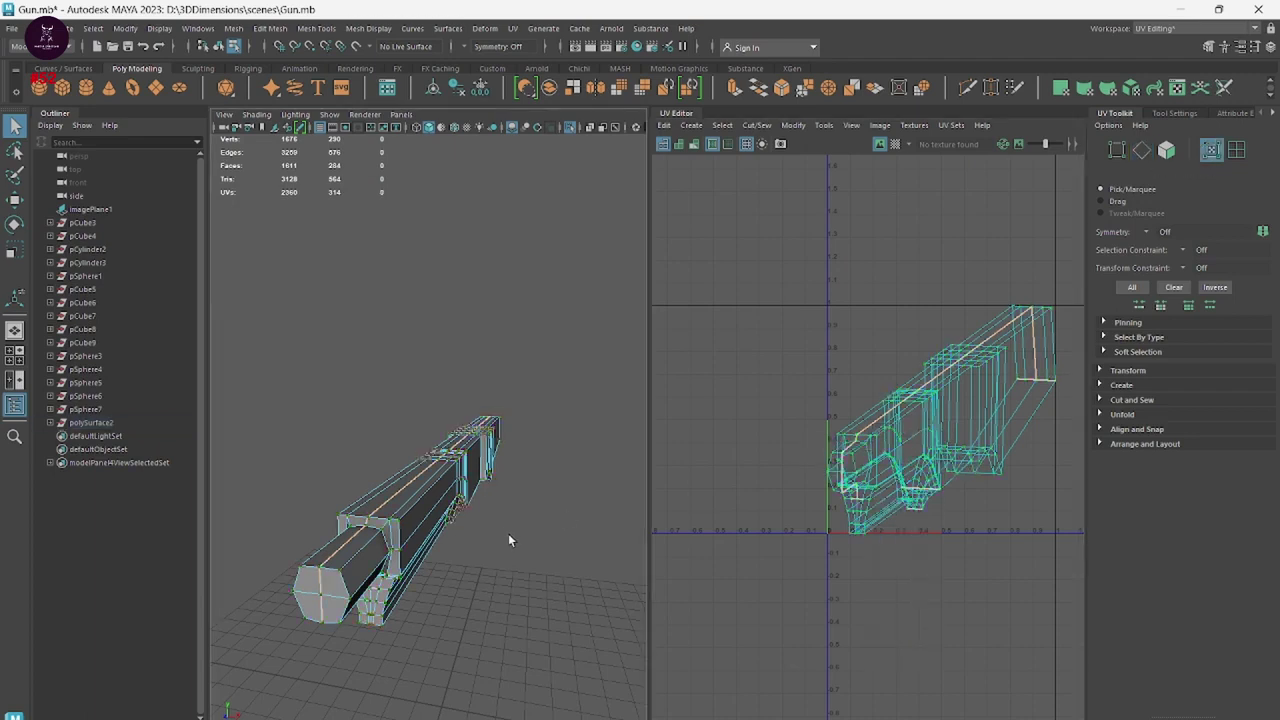
mouse_move(520, 471)
left_mouse_down("alt")
mouse_move(489, 508)
mouse_move(311, 539)
left_mouse_up("alt")
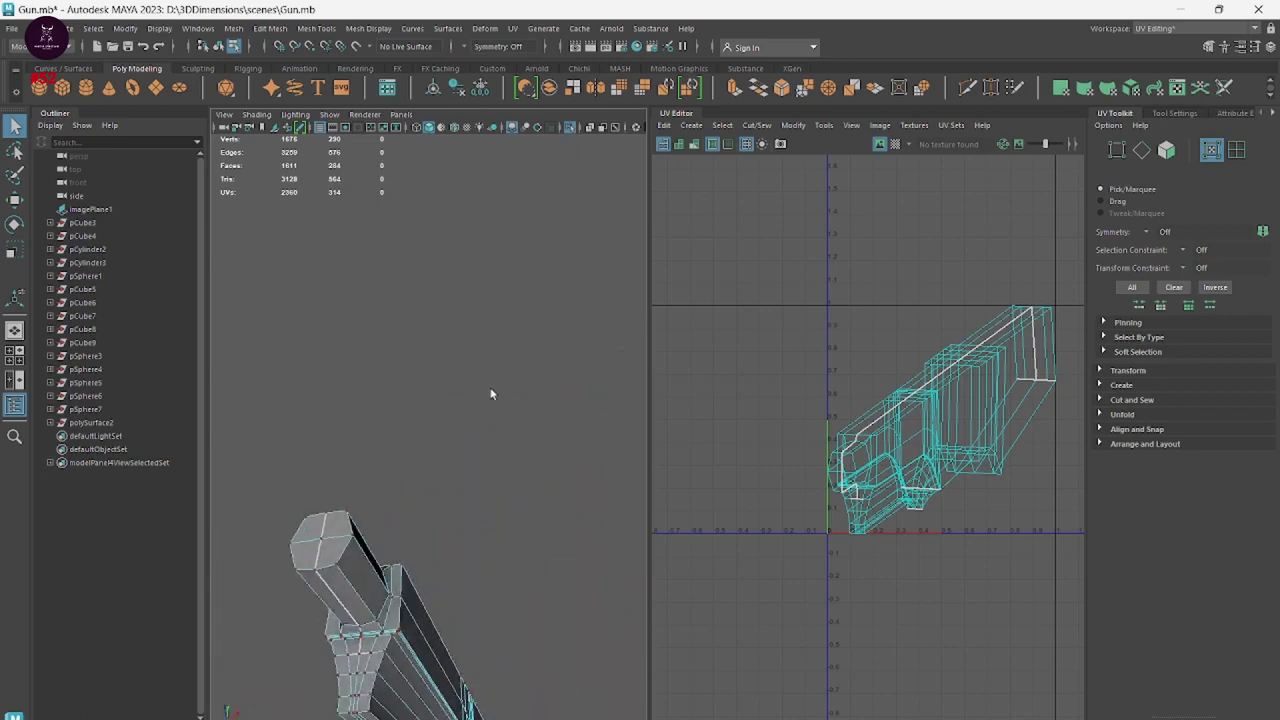
mouse_move(311, 539)
right_mouse_down("alt")
mouse_move(380, 569)
mouse_move(406, 508)
right_mouse_up("alt")
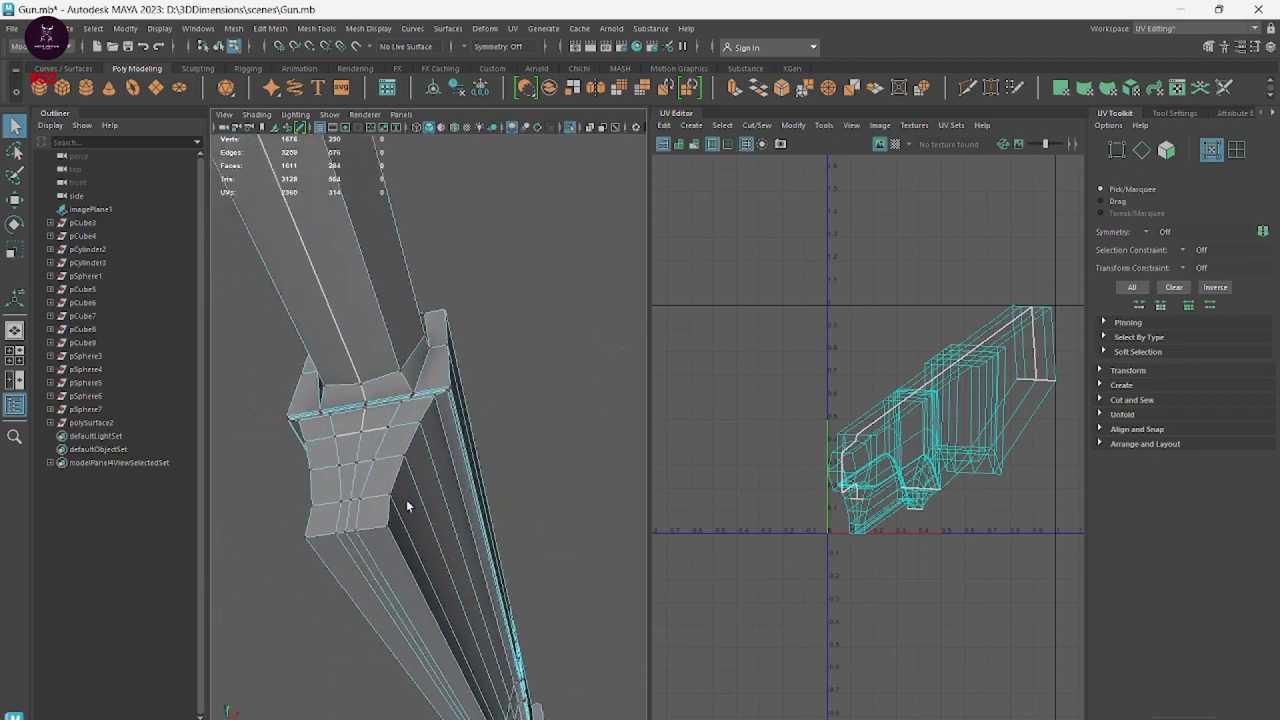
right_click(388, 447)
Select edge loops around the slide's front as the next seam.
left_click(394, 323)
double_click(358, 446)
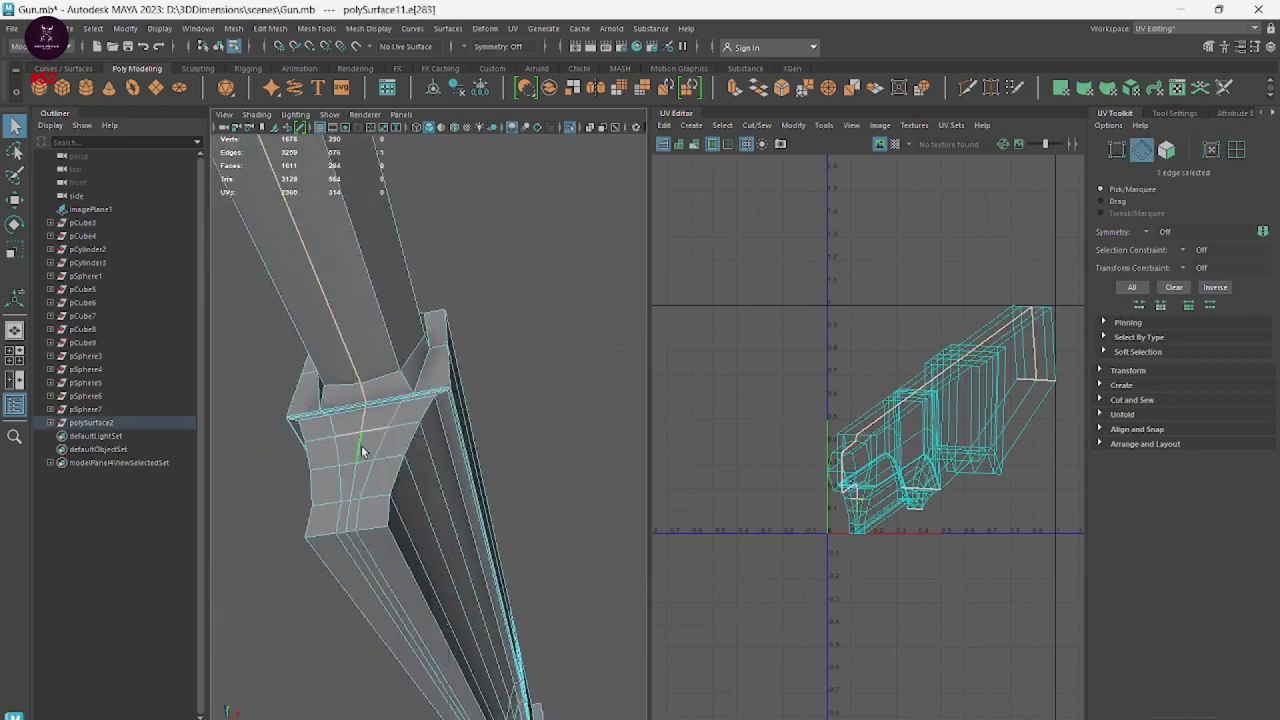
mouse_move(355, 483)
left_mouse_down("alt")
mouse_move(452, 582)
mouse_move(263, 451)
left_mouse_up("alt")
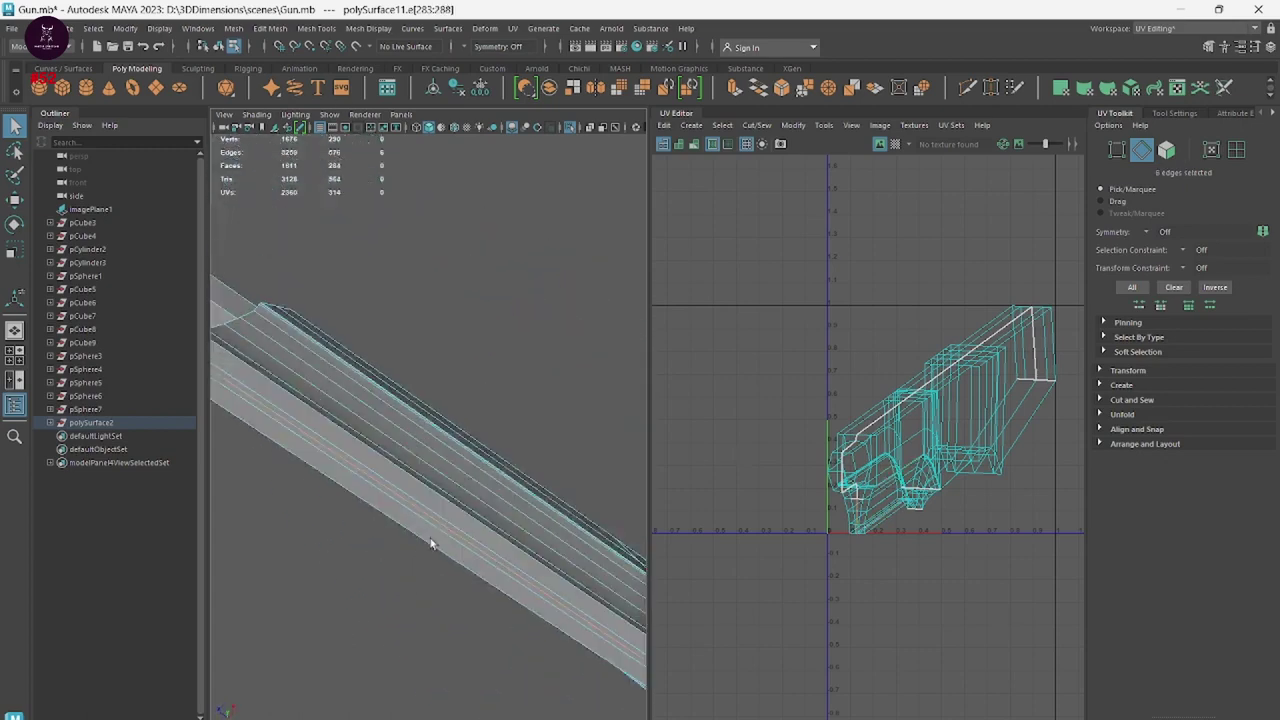
mouse_move(441, 513)
left_mouse_down("alt")
mouse_move(511, 591)
mouse_move(497, 473)
mouse_move(371, 369)
left_mouse_up("alt")
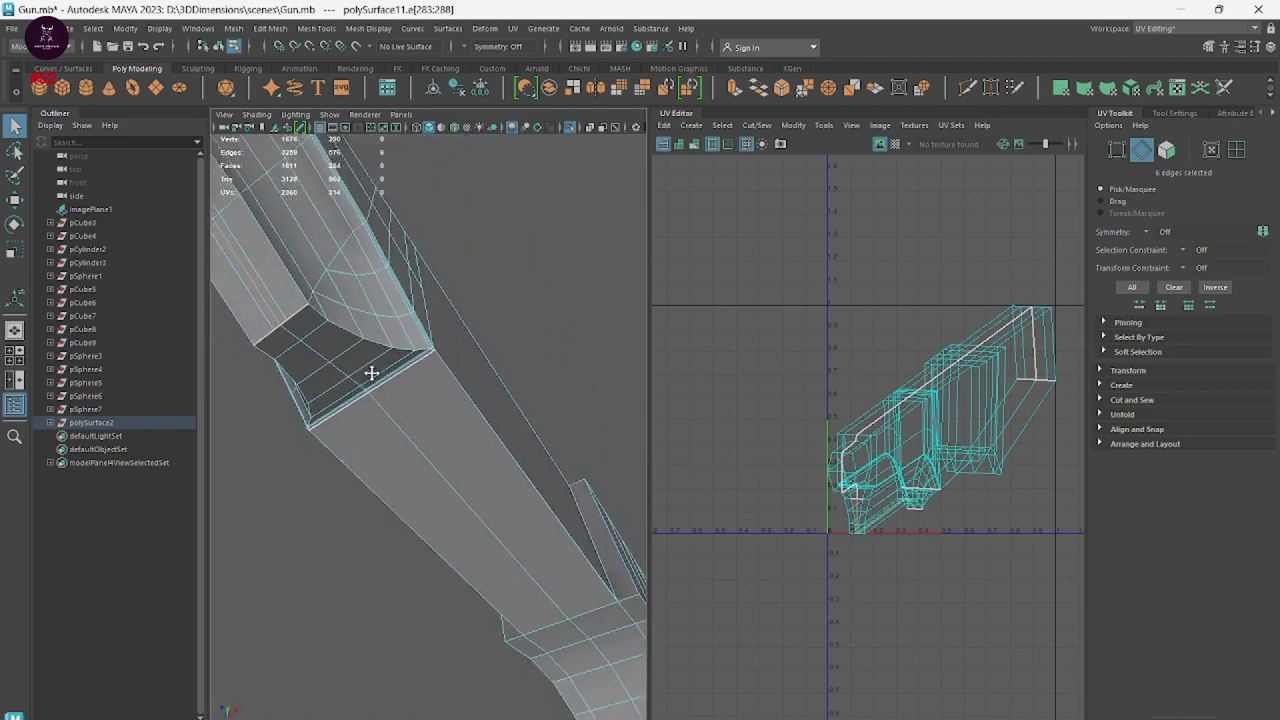
left_click(336, 367, "shift")
double_click(322, 350, "shift")
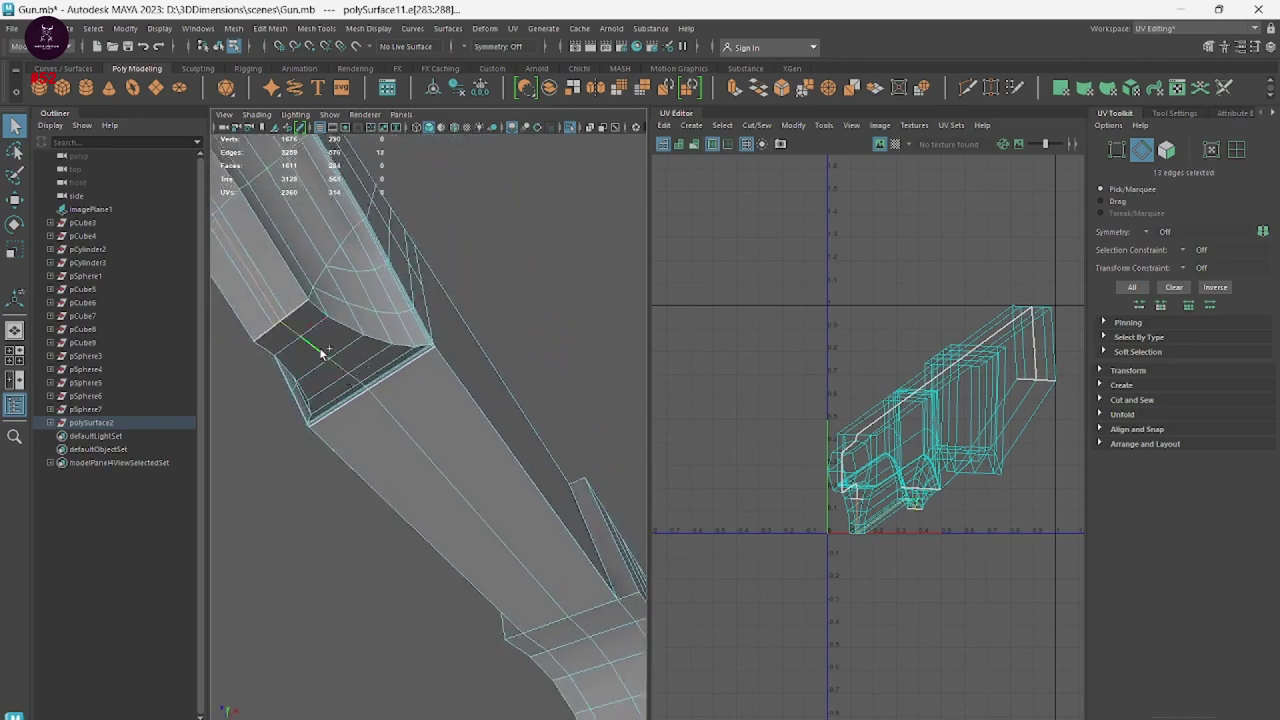
scroll(400, 430, "up", 2)
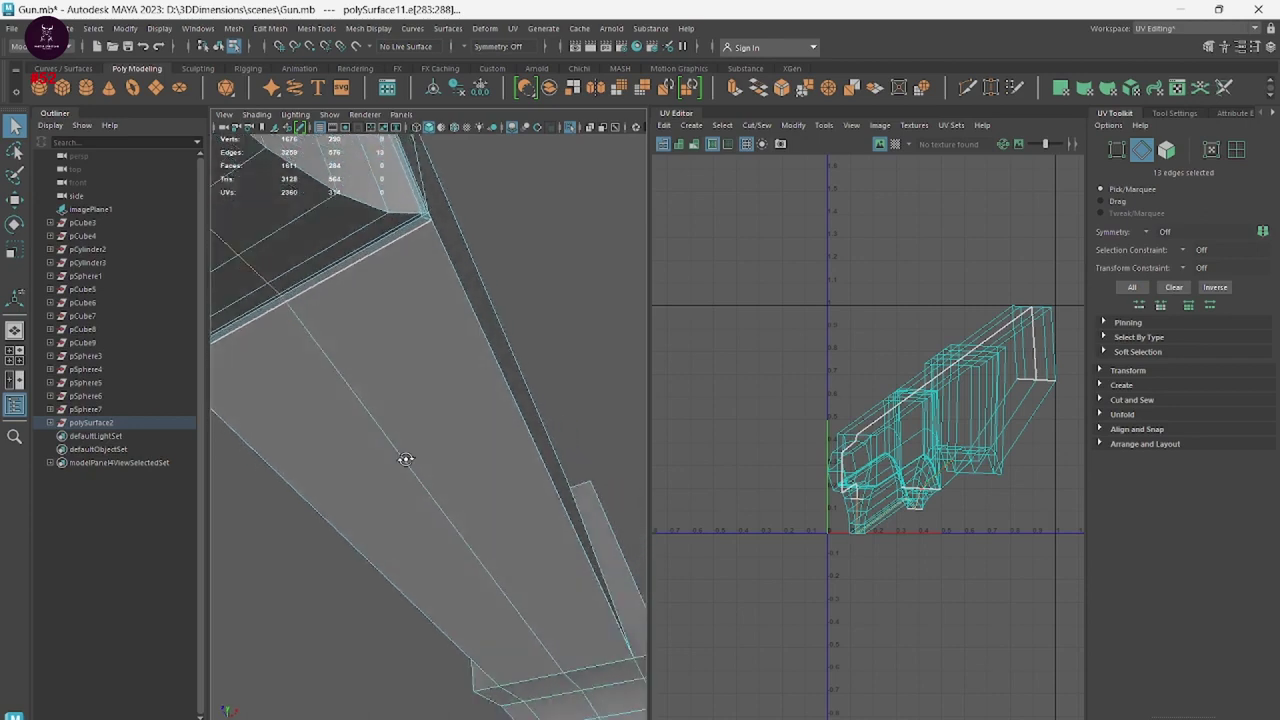
mouse_move(400, 430)
middle_mouse_down("alt")
mouse_move(403, 460)
mouse_move(443, 509)
middle_mouse_up("alt")
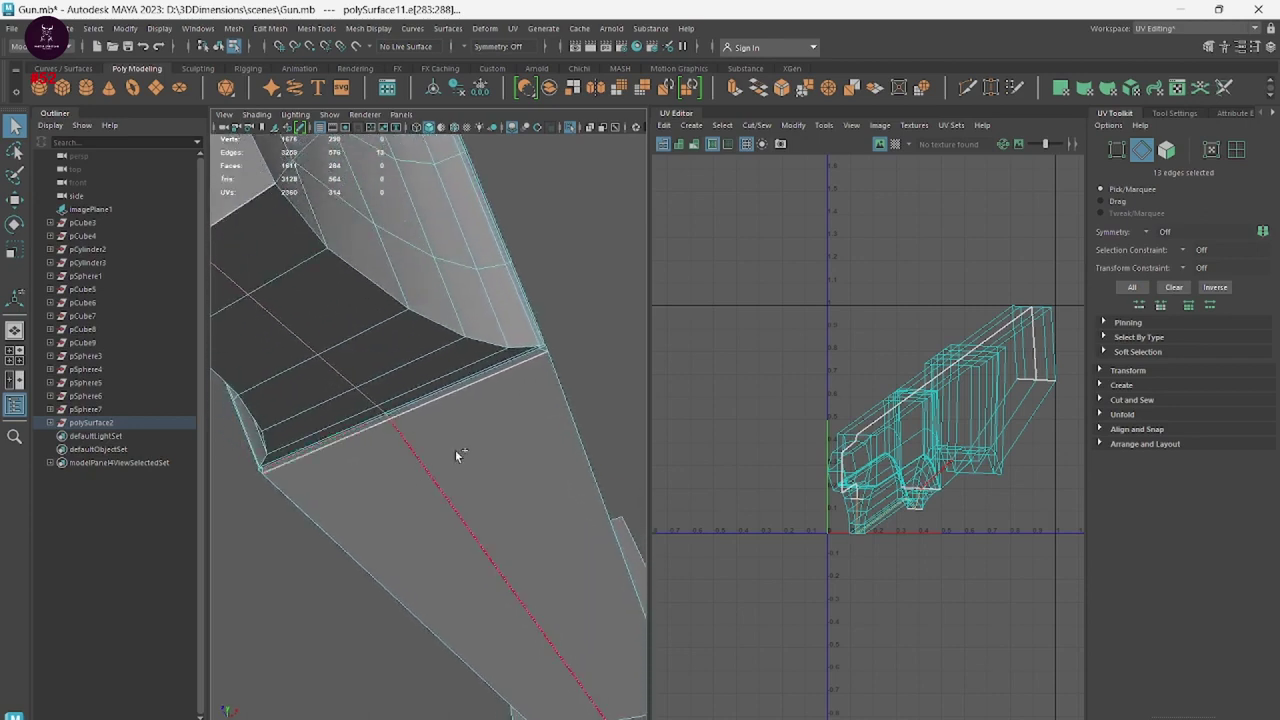
left_click(413, 447, "shift")
Add the underside edges, cut the 19-edge seam, and switch to UV mode.
left_click_drag(528, 600, 462, 515, "alt")
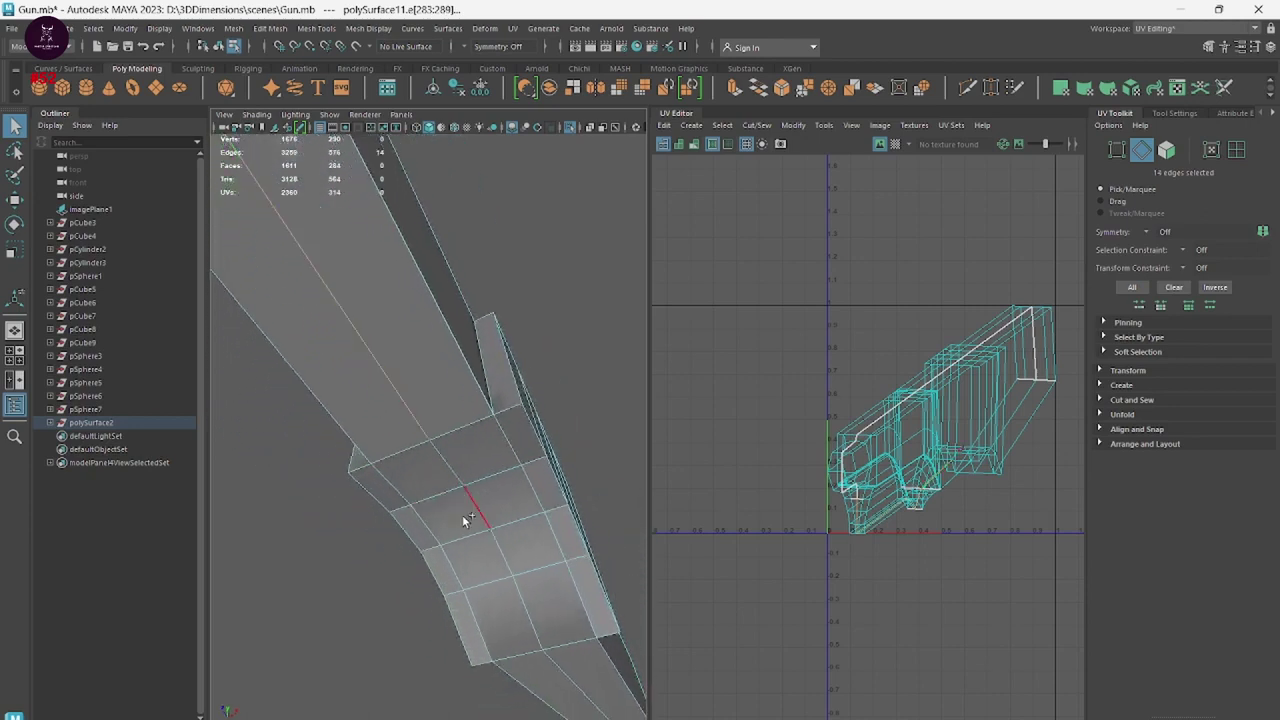
left_click(494, 509, "shift")
left_click(504, 548, "shift")
mouse_move(571, 680)
left_mouse_down("alt")
mouse_move(300, 286)
mouse_move(471, 471)
mouse_move(363, 508)
mouse_move(369, 422)
left_mouse_up("alt")
mouse_move(600, 445)
left_mouse_down("alt")
mouse_move(494, 451)
mouse_move(371, 609)
mouse_move(230, 604)
mouse_move(366, 463)
mouse_move(300, 546)
left_mouse_up("alt")
right_click_drag(848, 449, 775, 434, "shift")
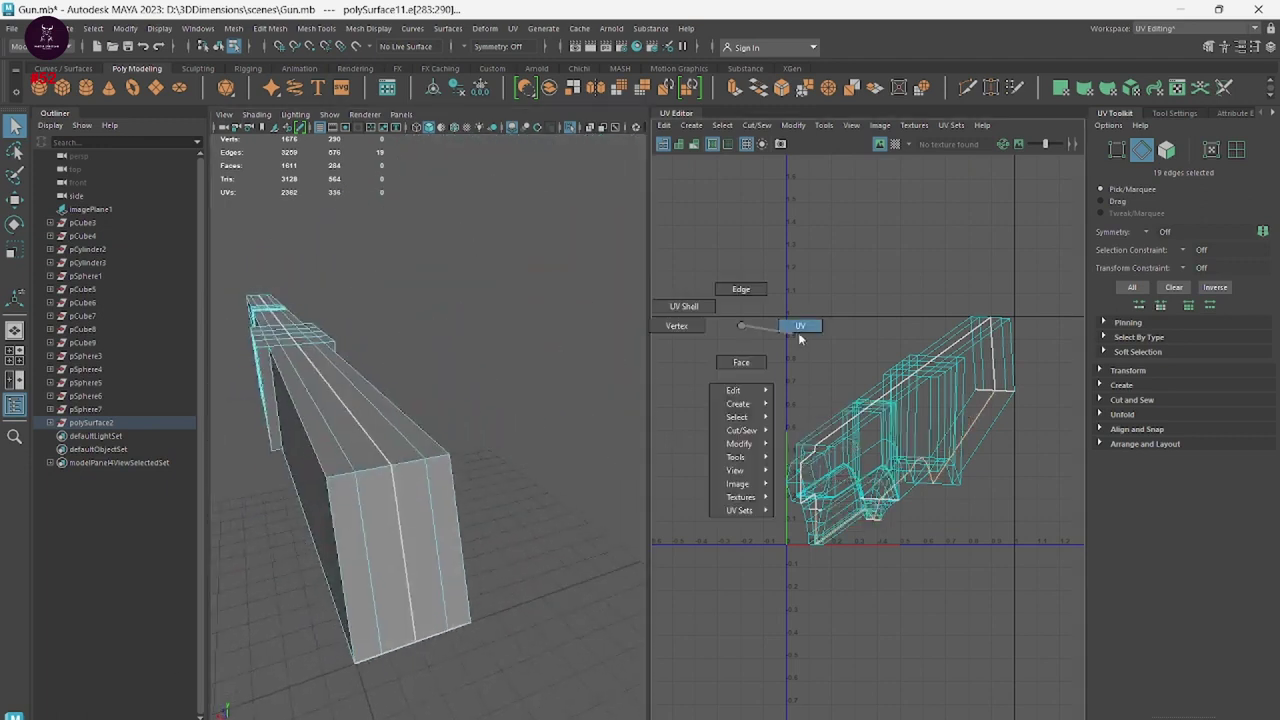
right_click_drag(745, 325, 800, 330)
Select the part's whole UV shell and reposition it in the UV Editor.
double_click(882, 444)
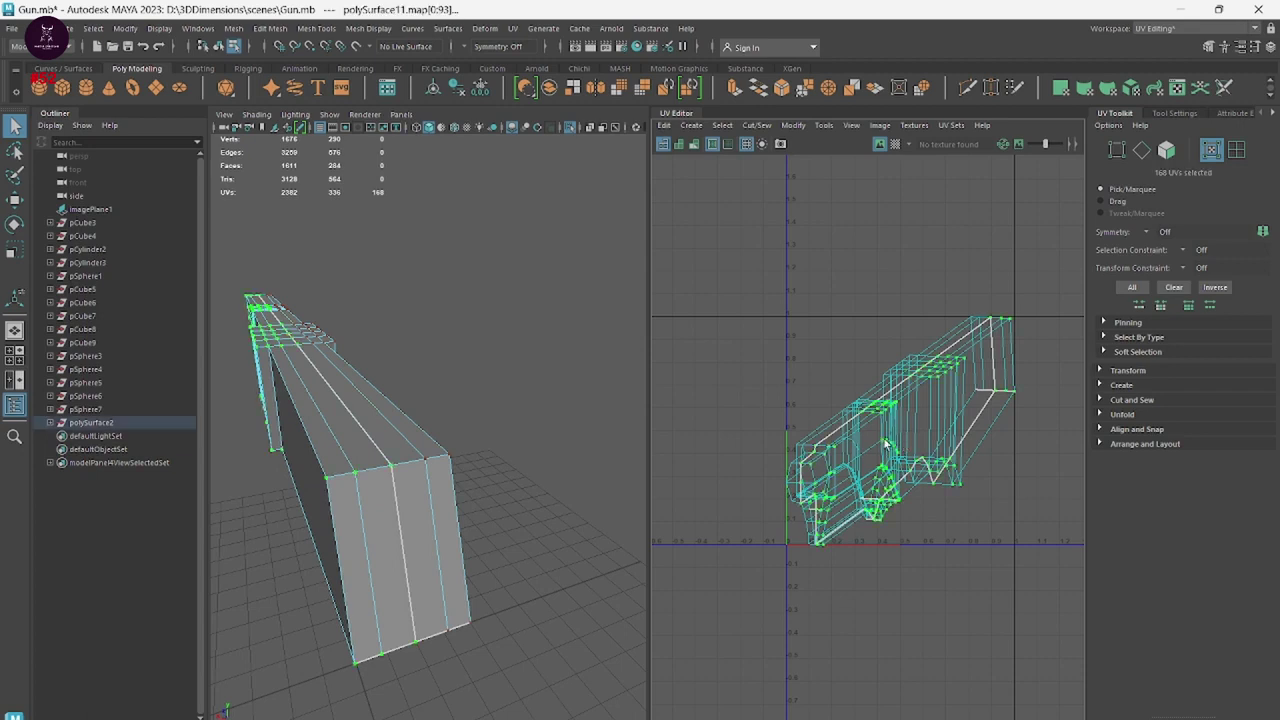
key("w")
left_click_drag(885, 444, 1035, 562)
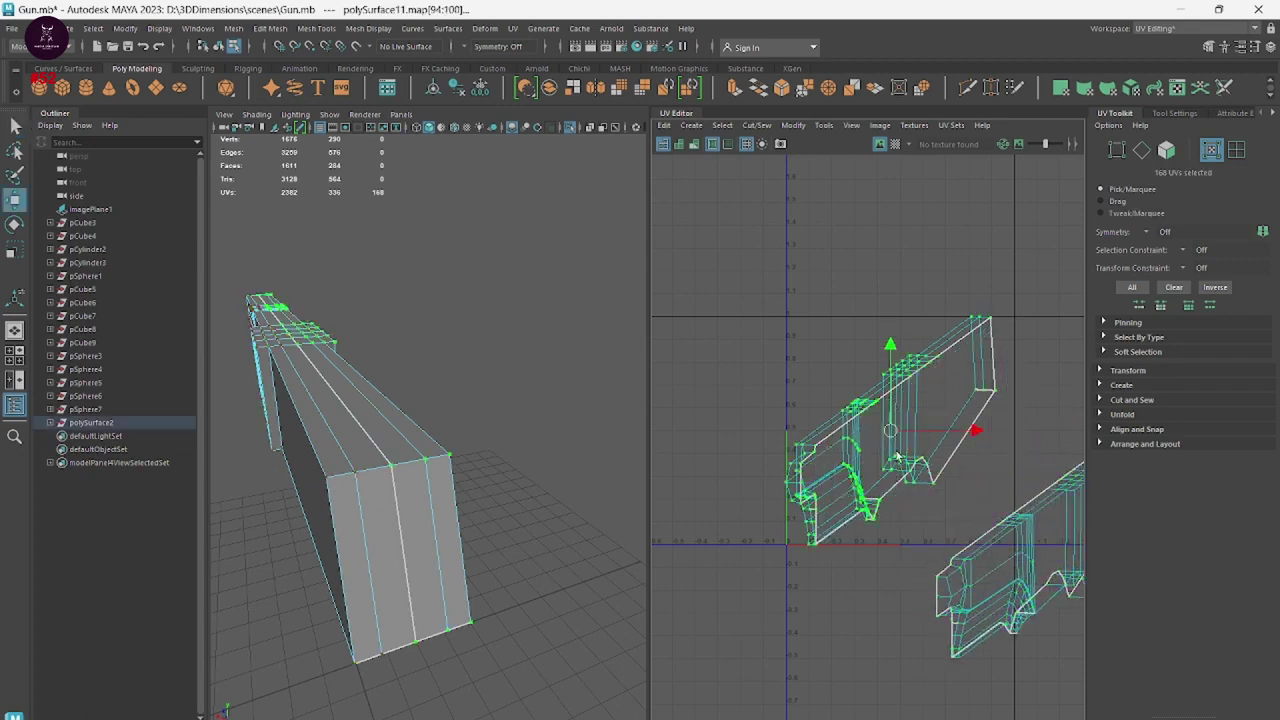
left_click_drag(896, 455, 813, 290)
Unfold both UV shells into long flat strips and centre the result in view.
scroll(983, 473, "down", 3)
right_click_drag(872, 408, 885, 440)
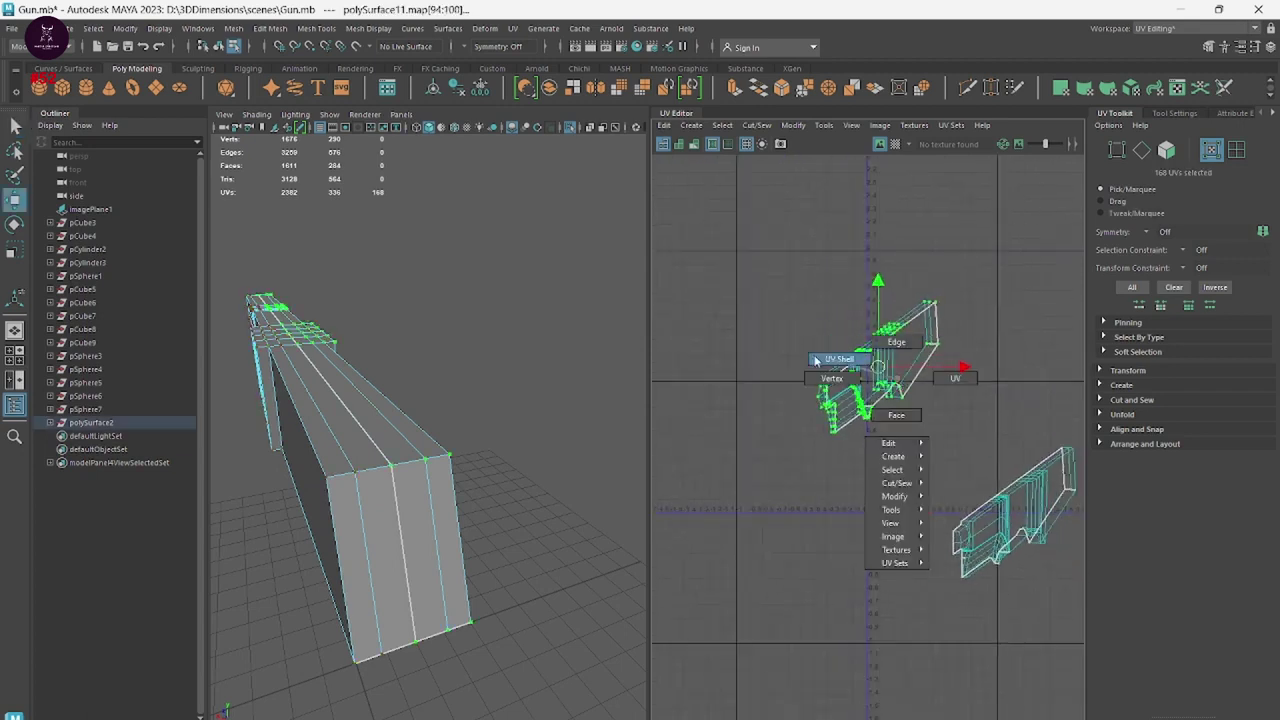
left_click_drag(786, 271, 1128, 707)
right_click_drag(930, 430, 815, 418, "shift")
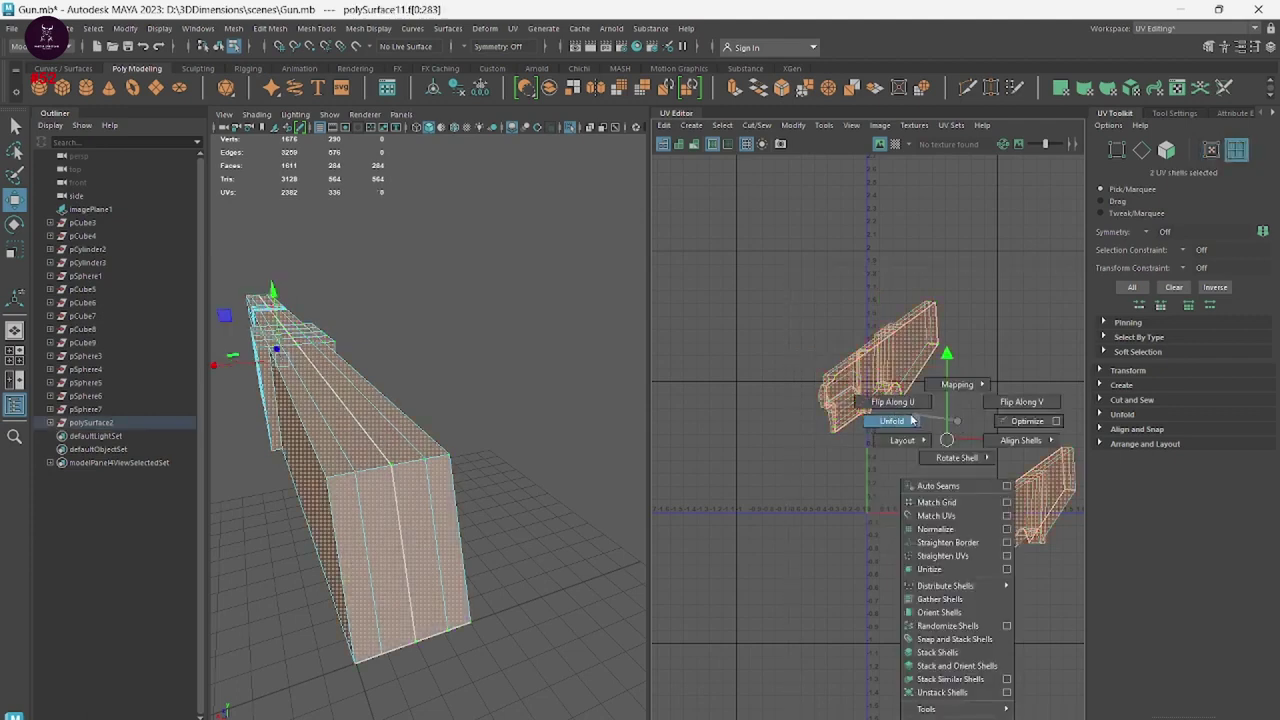
left_click(847, 547)
scroll(866, 466, "up", 2)
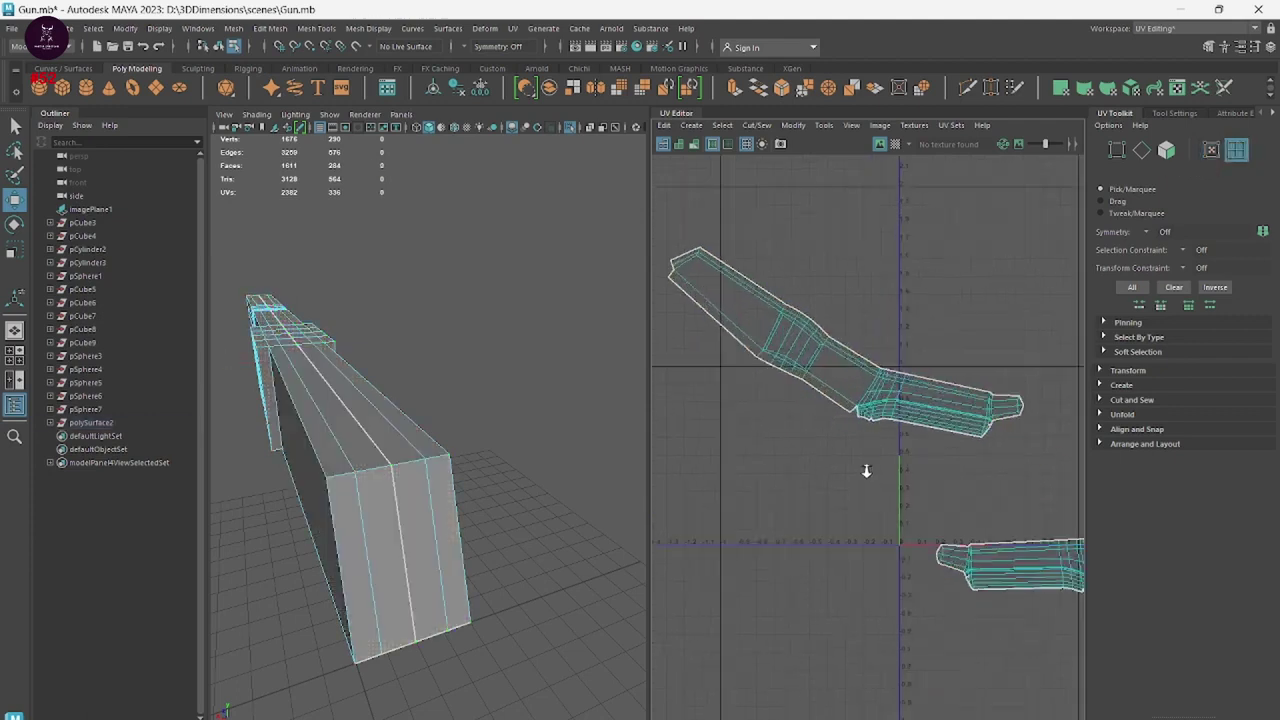
scroll(864, 549, "up", 2)
scroll(900, 590, "up", 2)
middle_click_drag(942, 627, 974, 694, "alt")
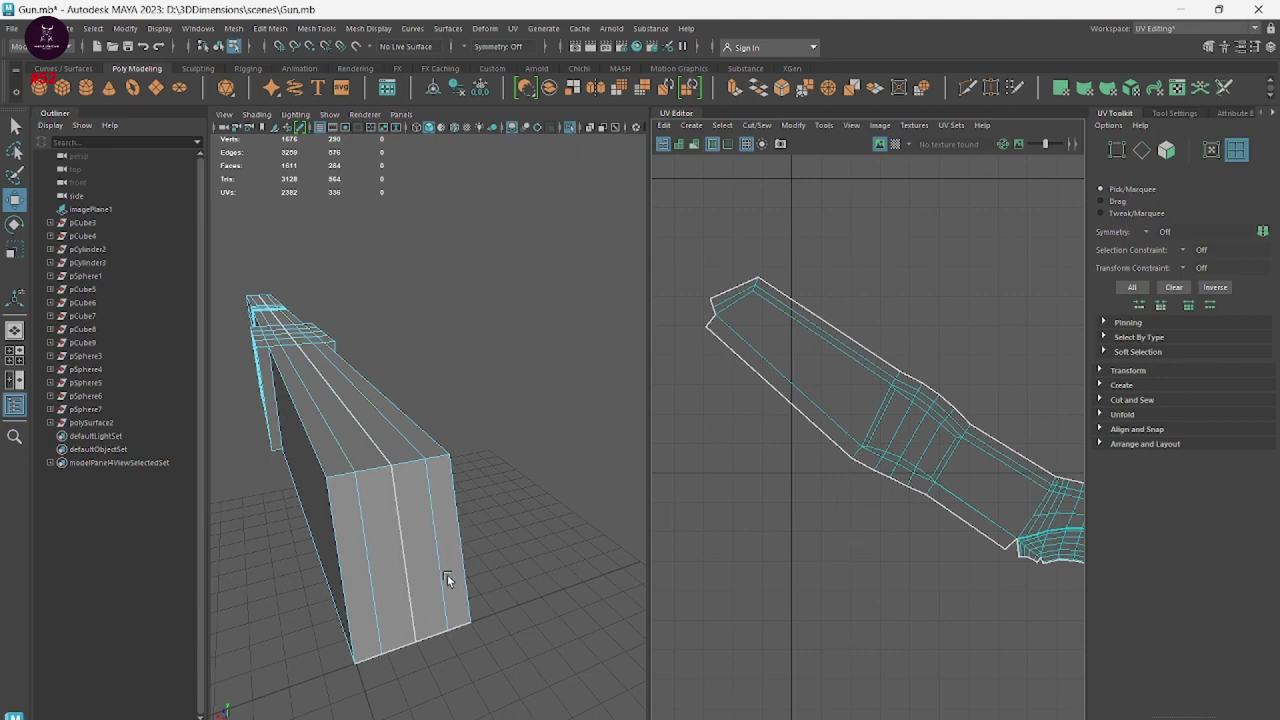
Select the seam edges around the block's front face on the mesh.
mouse_move(447, 574)
left_mouse_down("alt")
mouse_move(449, 500)
mouse_move(497, 580)
mouse_move(497, 380)
mouse_move(441, 512)
left_mouse_up("alt")
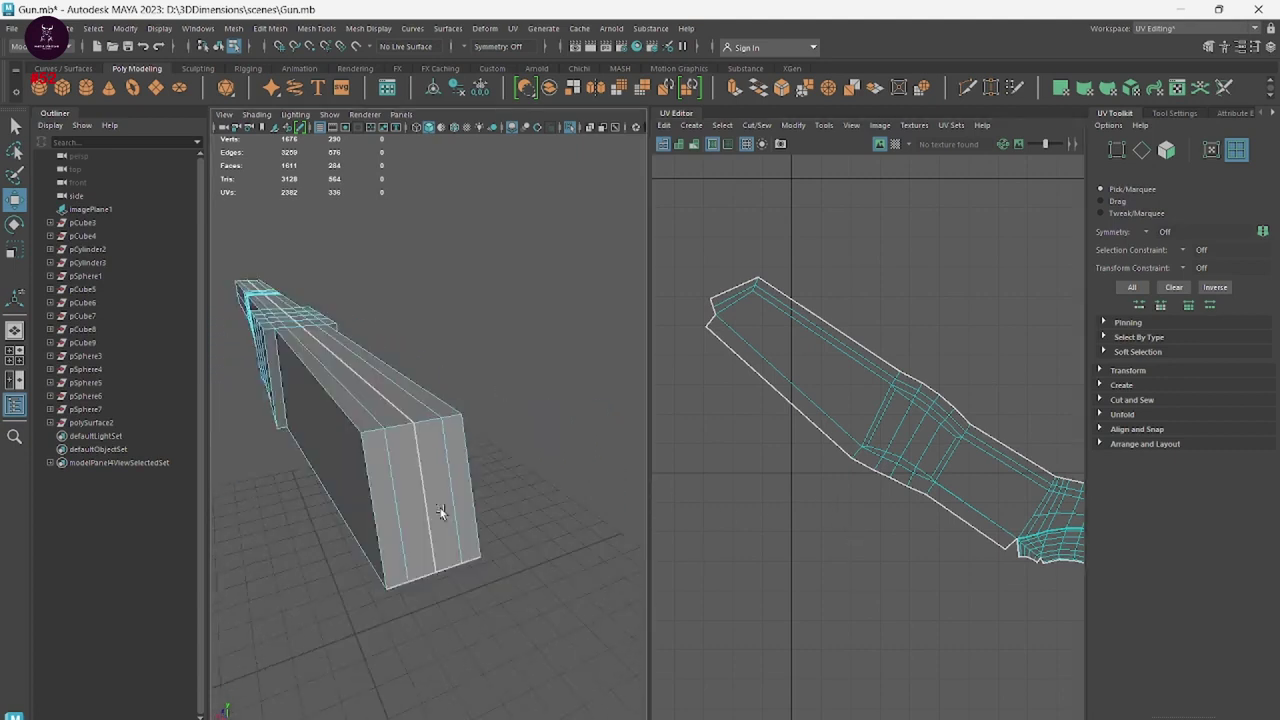
right_click_drag(430, 378, 430, 340)
left_click(370, 433)
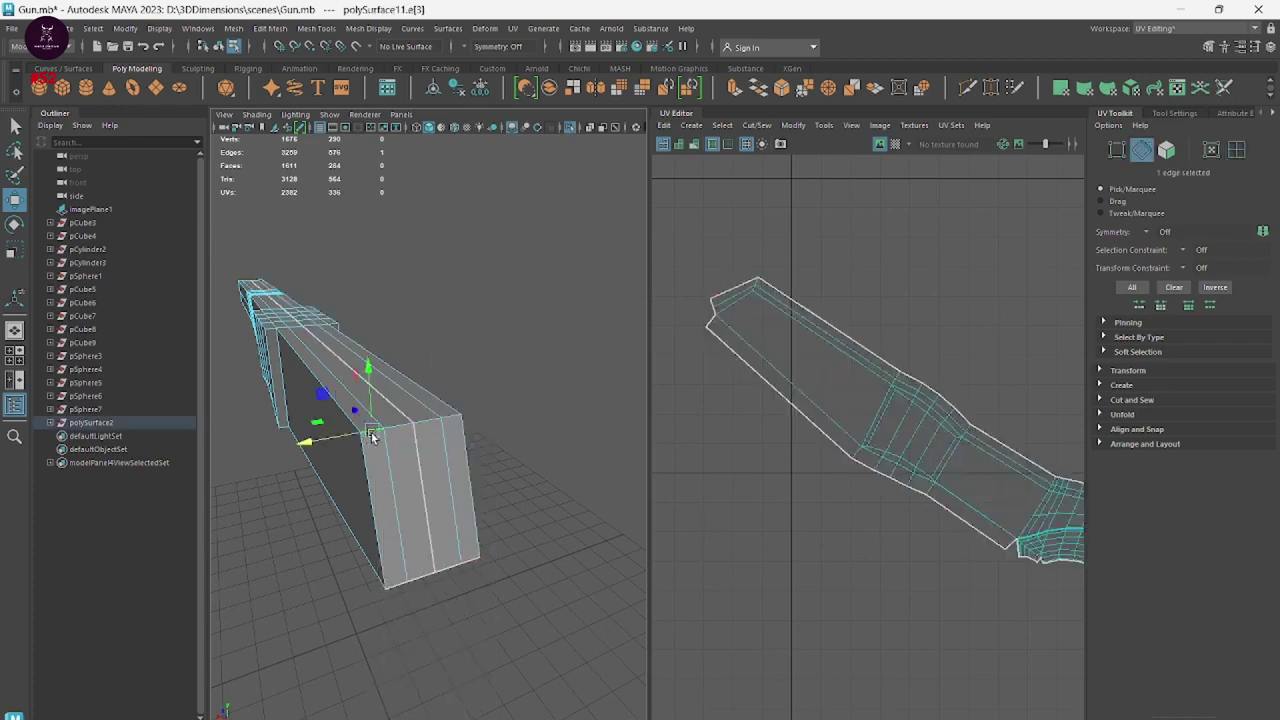
left_click(432, 421, "shift")
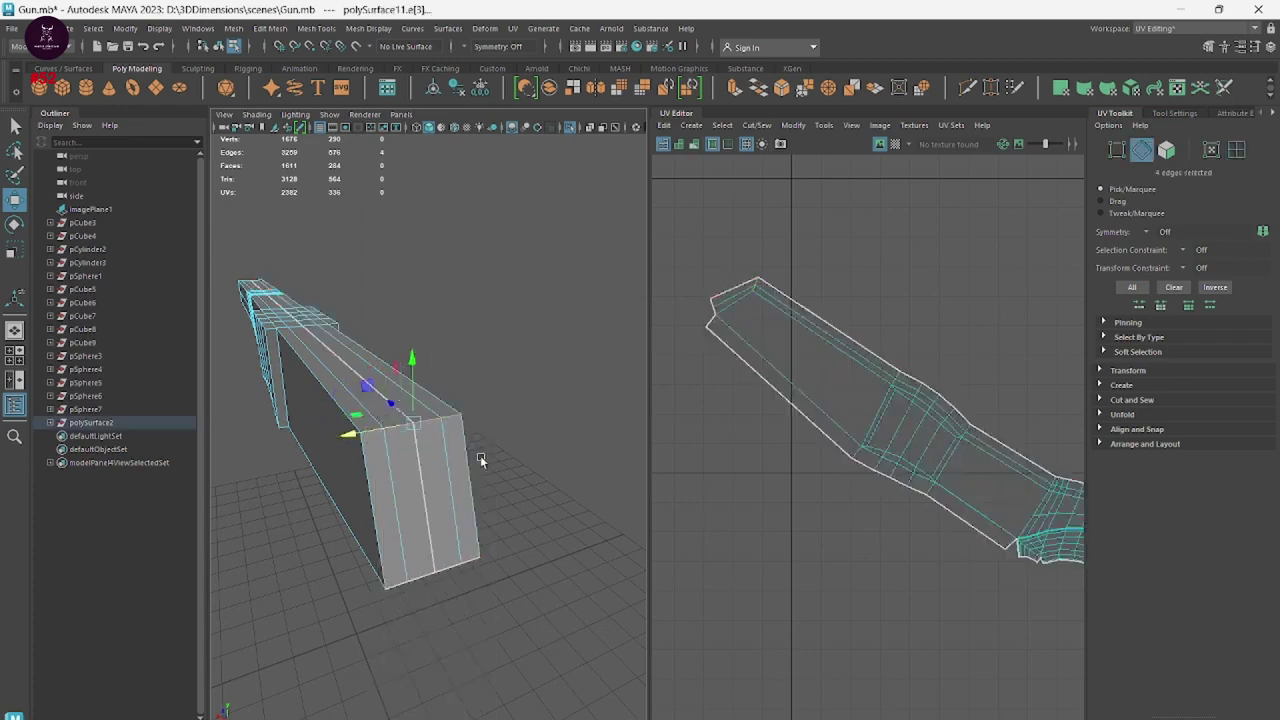
left_click(436, 476, "shift")
key("q")
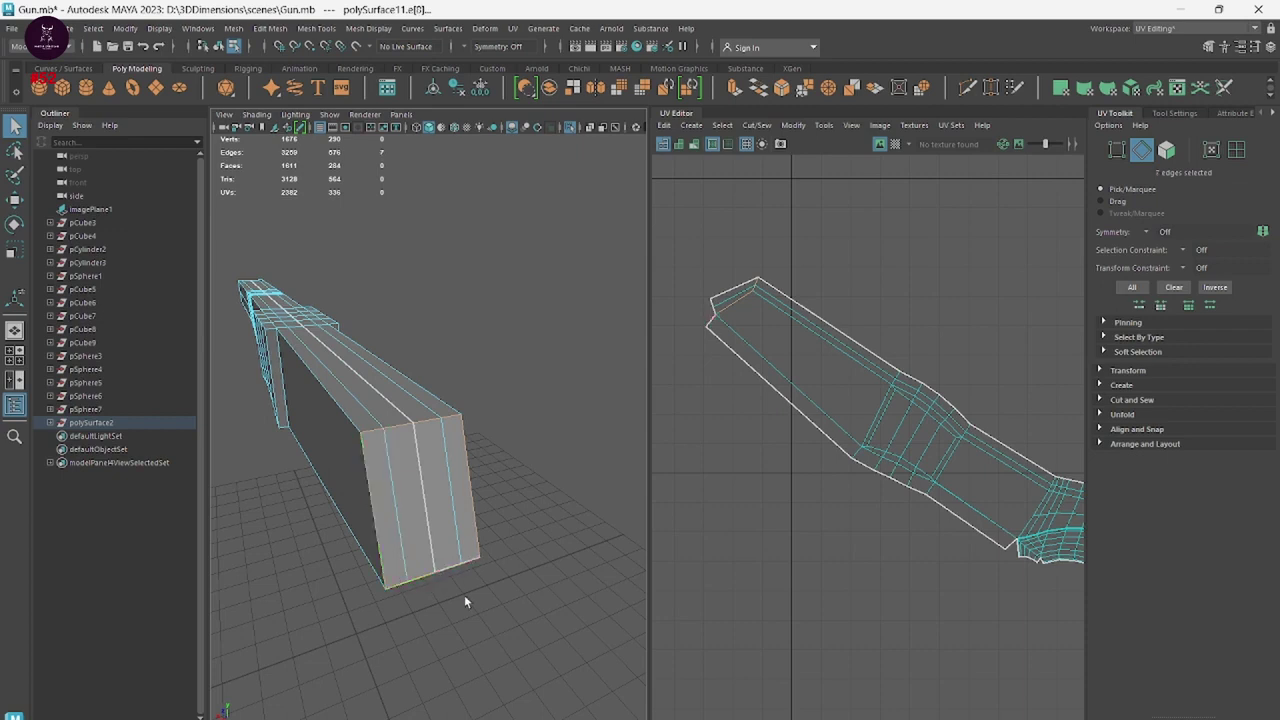
scroll(464, 595, "up", 5)
scroll(543, 614, "up", 3)
left_click(526, 523)
left_click(502, 530)
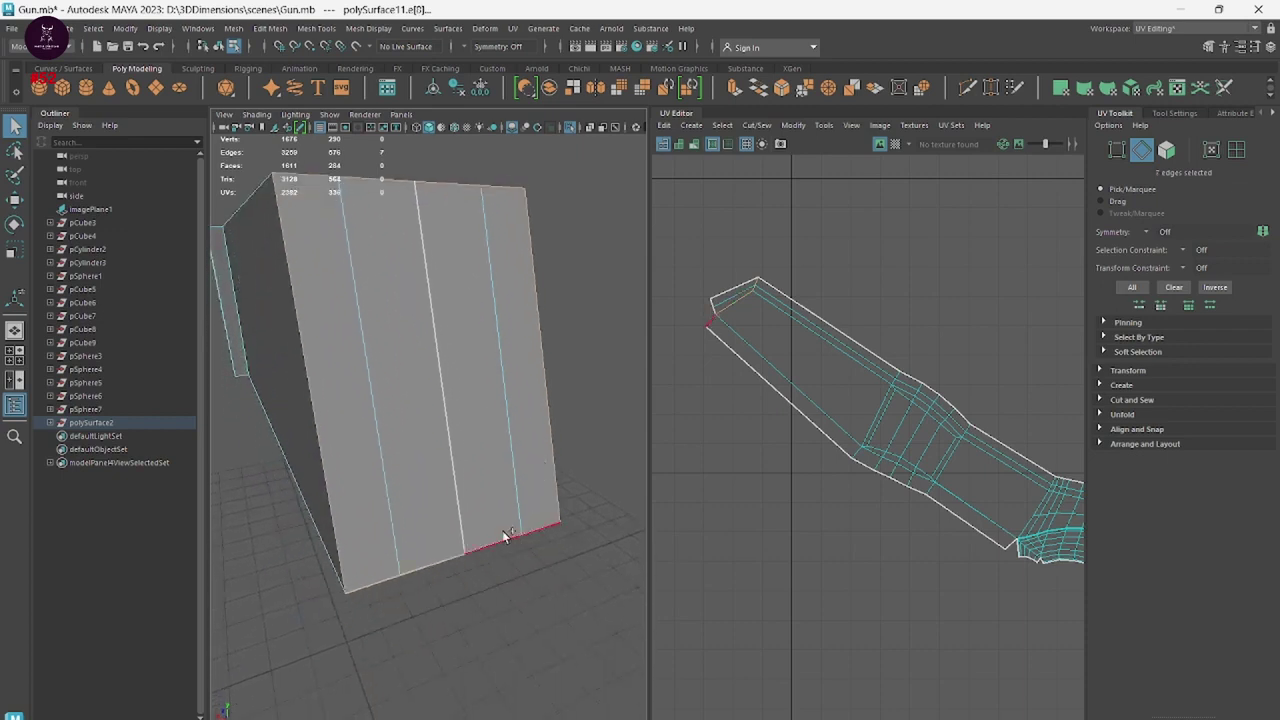
Cut the UVs along the selected edges and move the cut-off tip piece away from the strip.
right_click(884, 400, "shift")
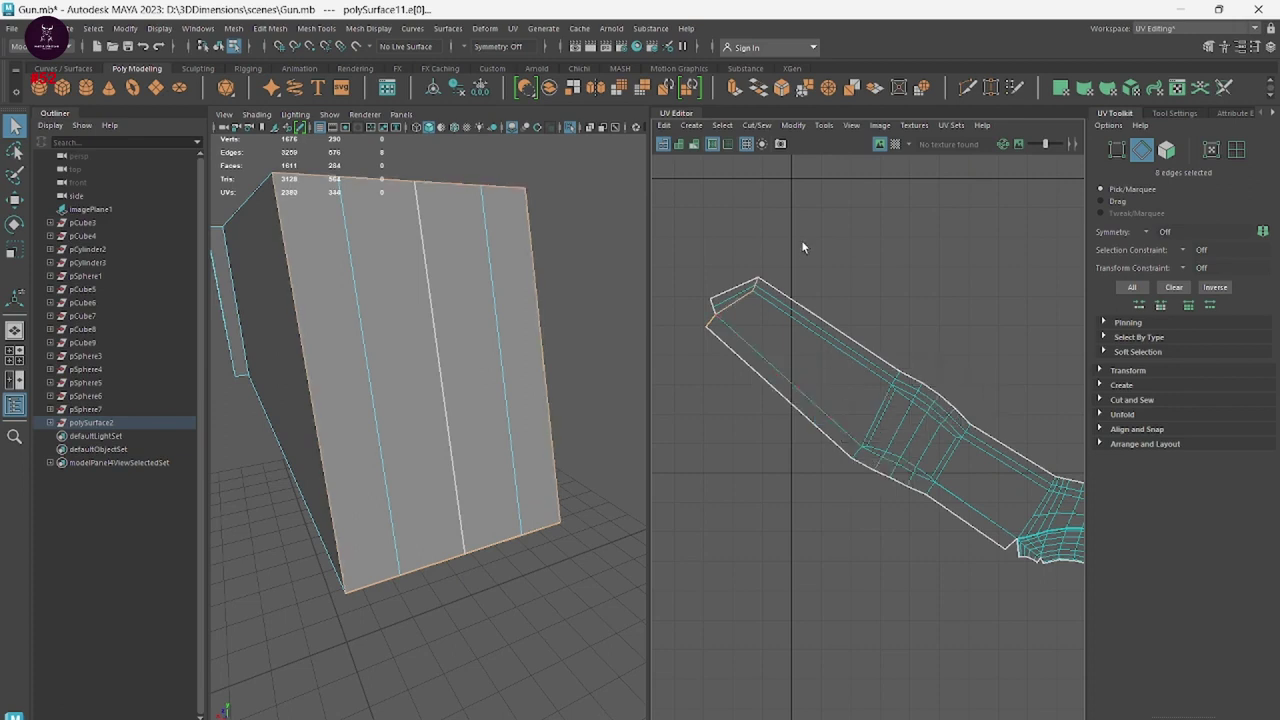
right_click_drag(803, 246, 872, 250)
mouse_move(700, 272)
left_mouse_down()
mouse_move(727, 298)
mouse_move(744, 214)
left_mouse_up()
key("w")
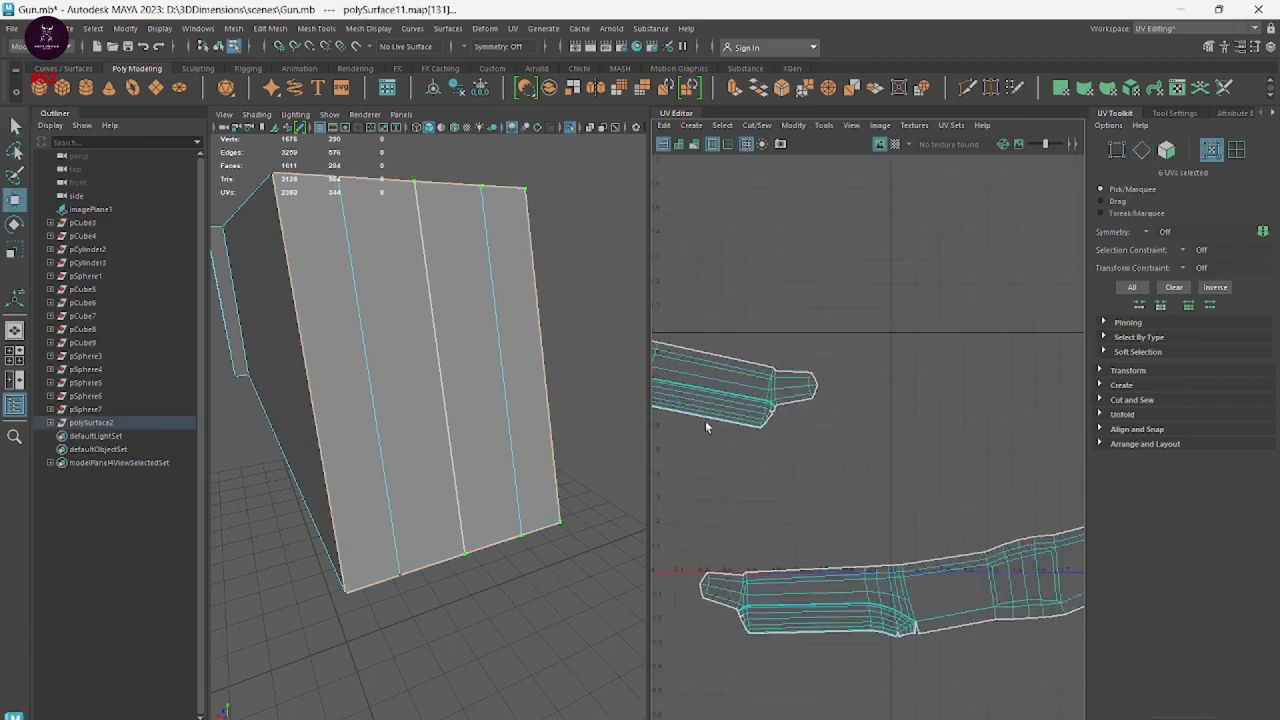
double_click(812, 390)
key("ctrl+z")
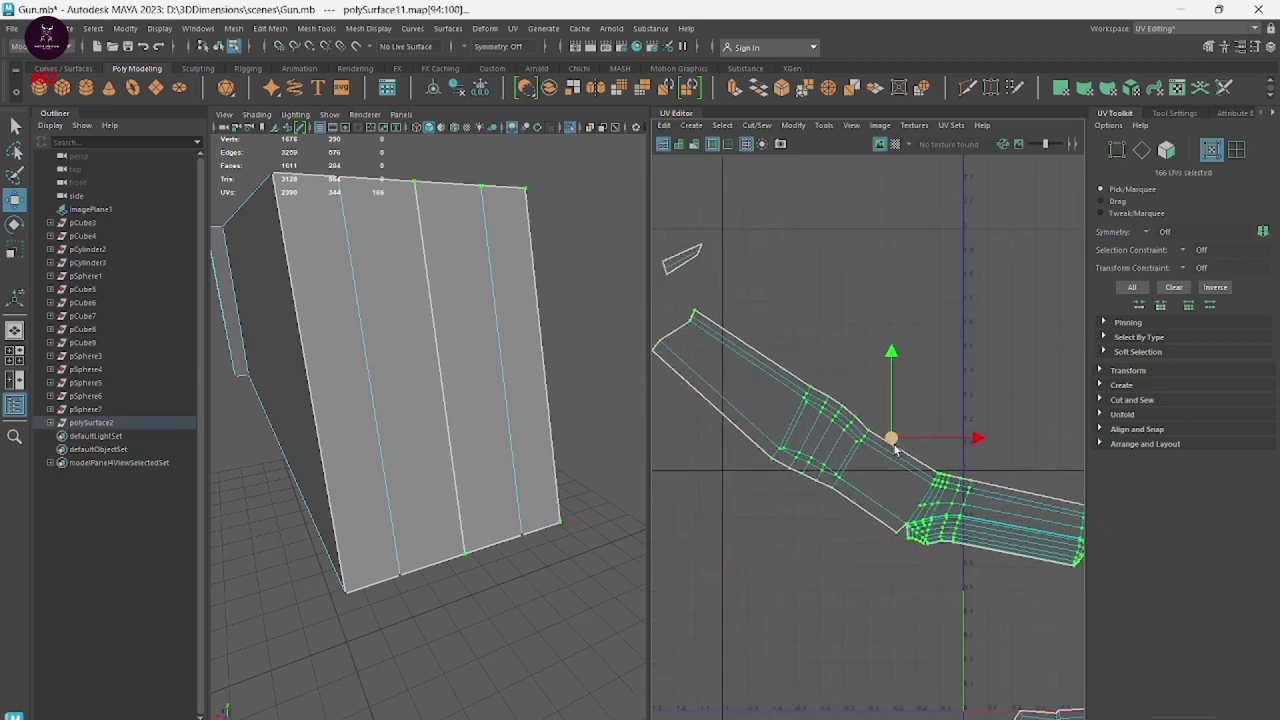
left_click_drag(895, 450, 633, 400)
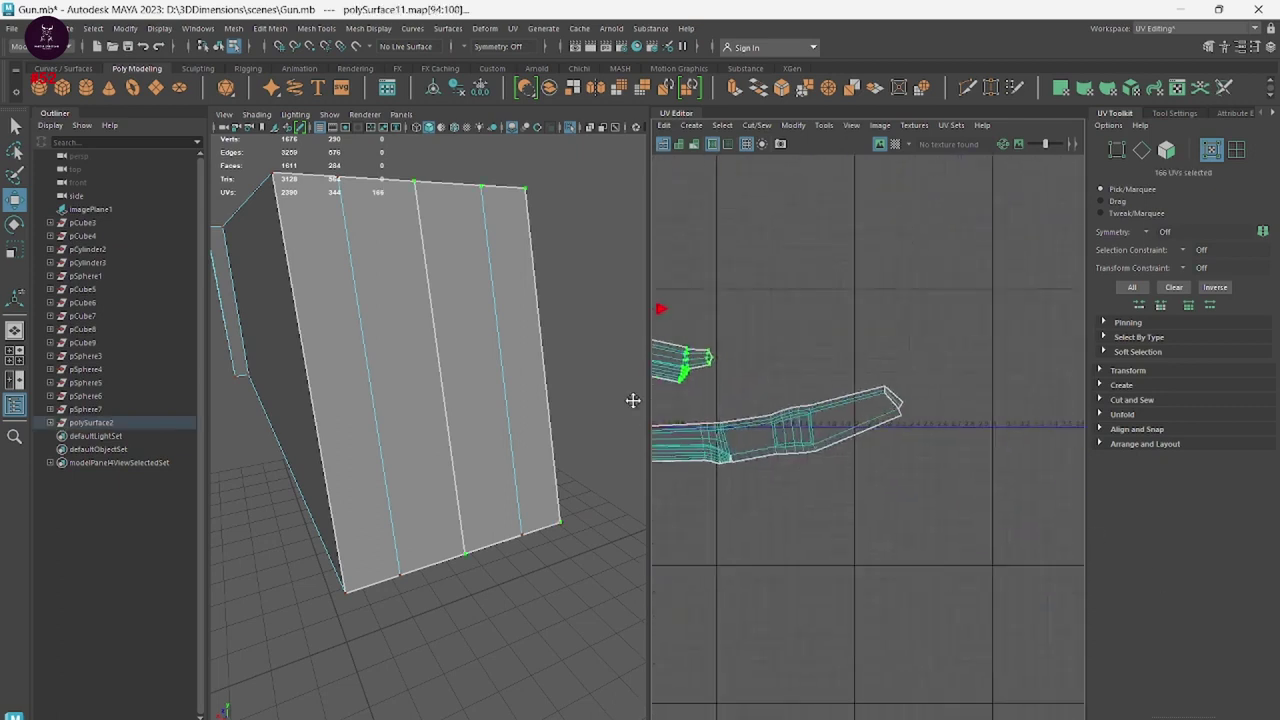
middle_click_drag(633, 400, 633, 389, "alt")
left_click(888, 390)
left_click_drag(886, 386, 754, 257)
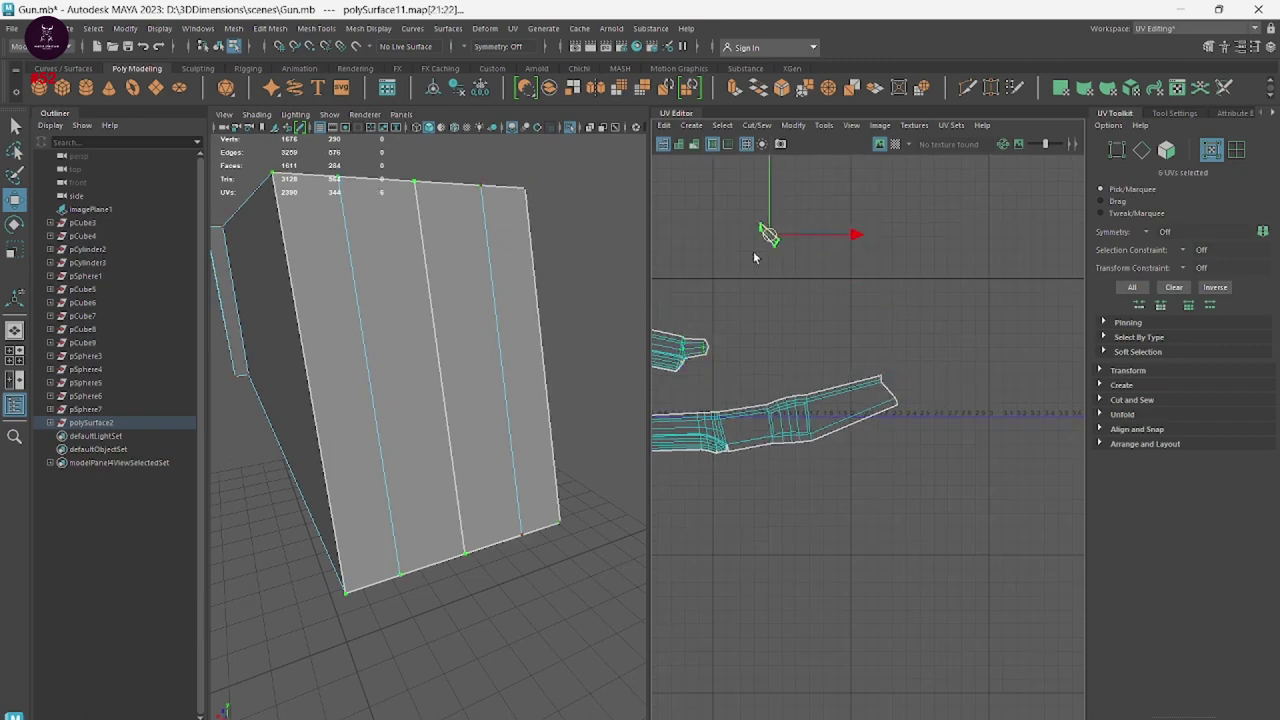
middle_click_drag(754, 257, 1024, 485, "alt")
Sew the UVs back together along the front face's middle vertical edge.
right_click_drag(541, 303, 549, 260)
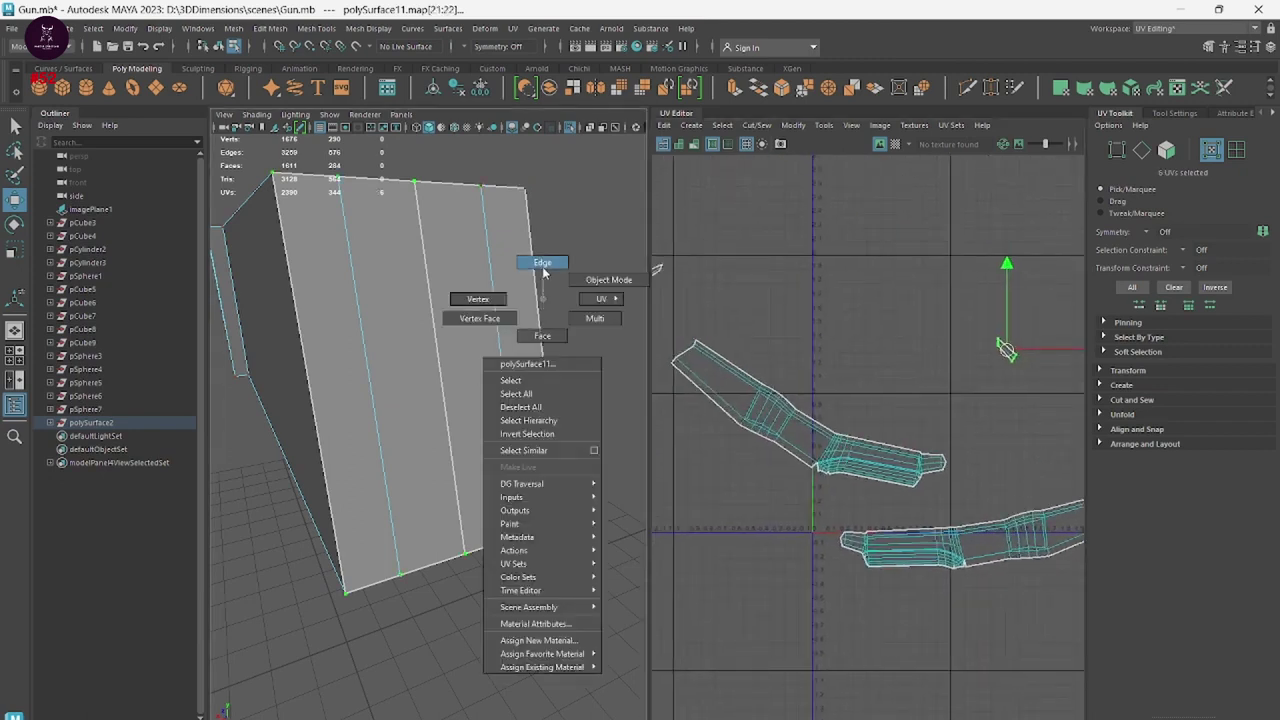
left_click(447, 354)
right_click(960, 320, "shift")
left_click(1008, 341)
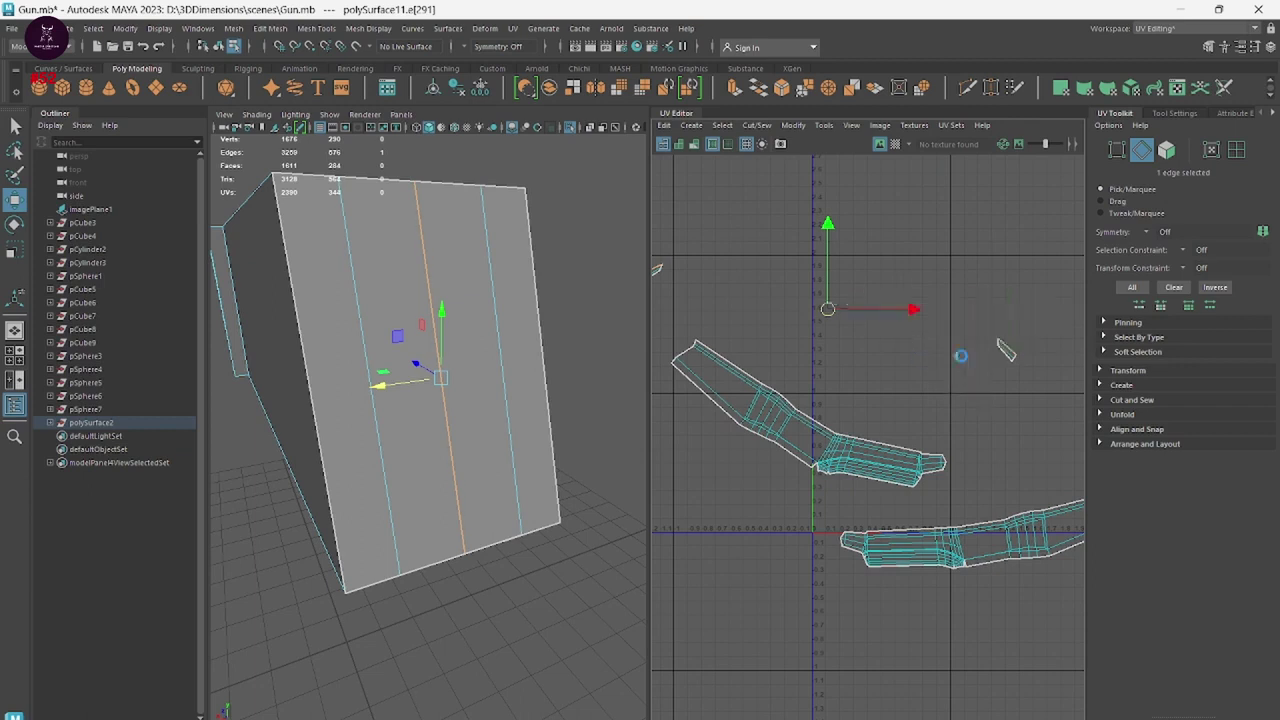
Unfold the small separated end-cap shell flat beside the long strip.
right_click_drag(1006, 360, 1052, 351)
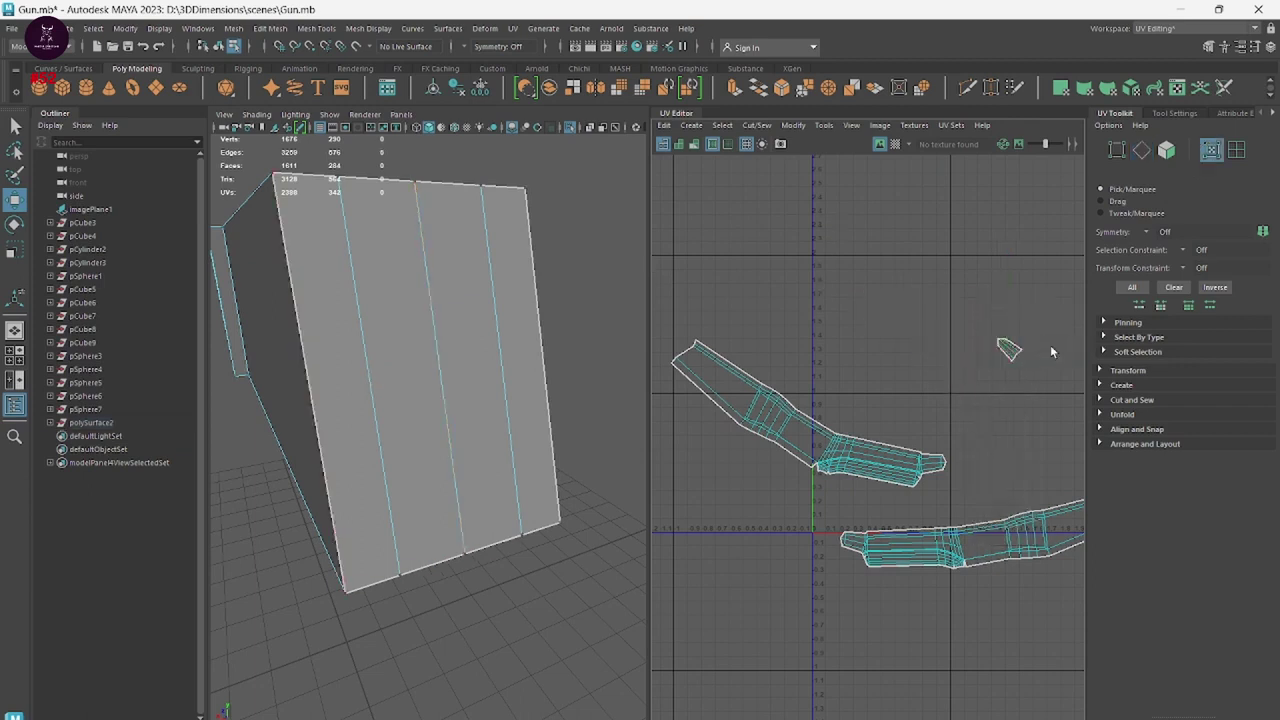
left_click_drag(1045, 310, 958, 377)
right_click_drag(1010, 348, 958, 343, "shift")
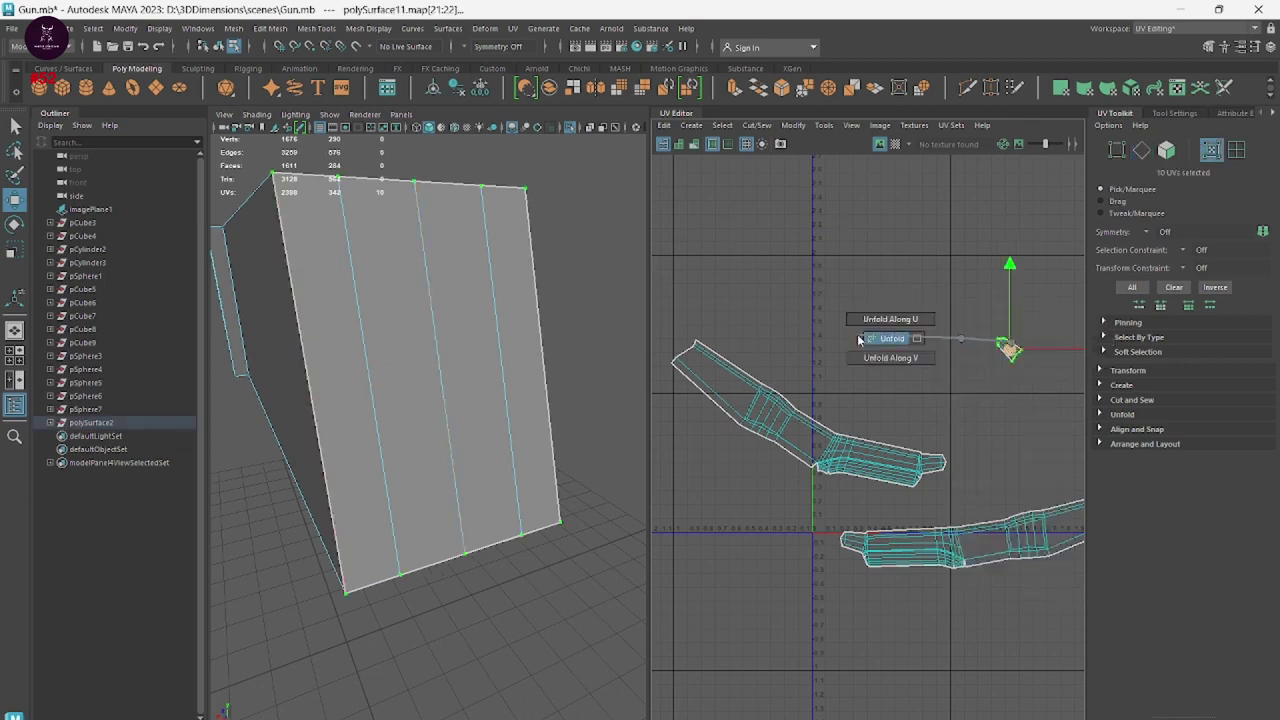
right_click_drag(858, 341, 858, 341, "shift")
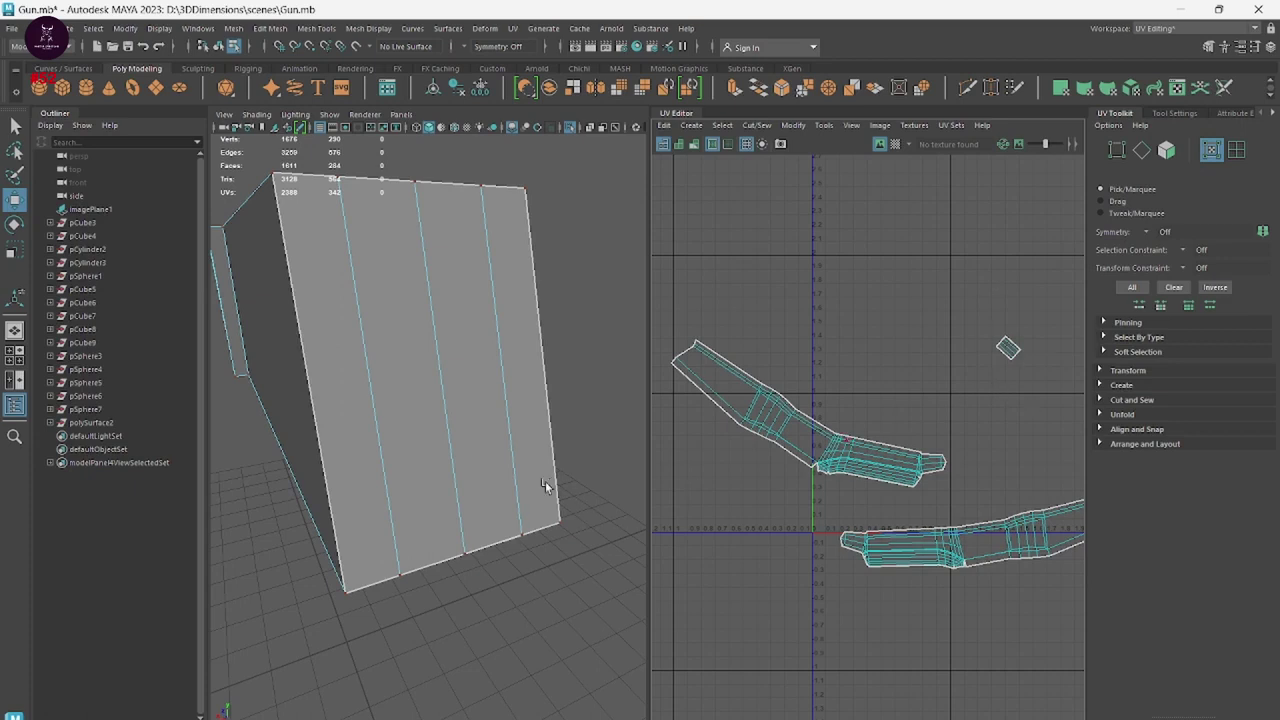
mouse_move(545, 487)
left_mouse_down("alt")
mouse_move(417, 443)
mouse_move(505, 547)
left_mouse_up("alt")
mouse_move(430, 520)
left_mouse_down("alt")
mouse_move(489, 560)
mouse_move(520, 540)
mouse_move(523, 497)
mouse_move(378, 512)
mouse_move(374, 491)
mouse_move(471, 491)
mouse_move(389, 522)
mouse_move(423, 580)
mouse_move(486, 503)
left_mouse_up("alt")
Select the edges ringing the barrel's end face and cut them as a UV seam.
right_click_drag(466, 414, 427, 370)
left_click(428, 370)
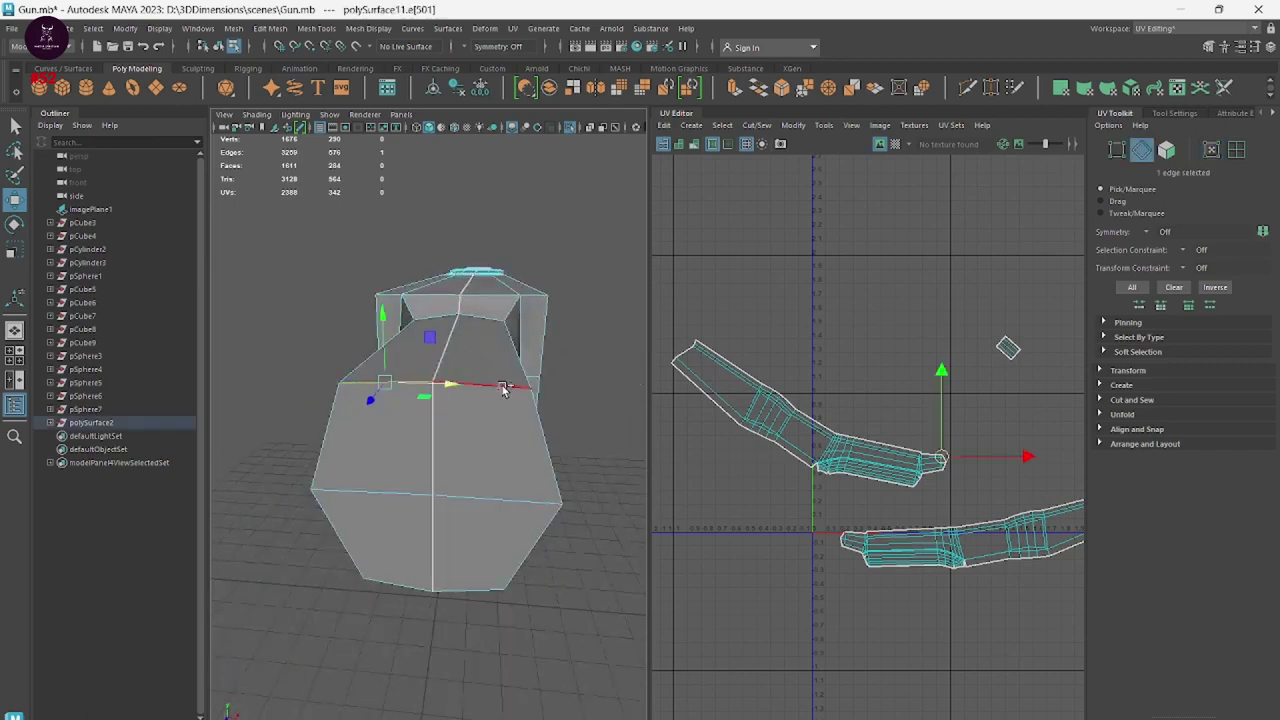
left_click(540, 448, "shift")
left_click(530, 534, "shift")
left_click(491, 586, "shift")
left_click(412, 582, "shift")
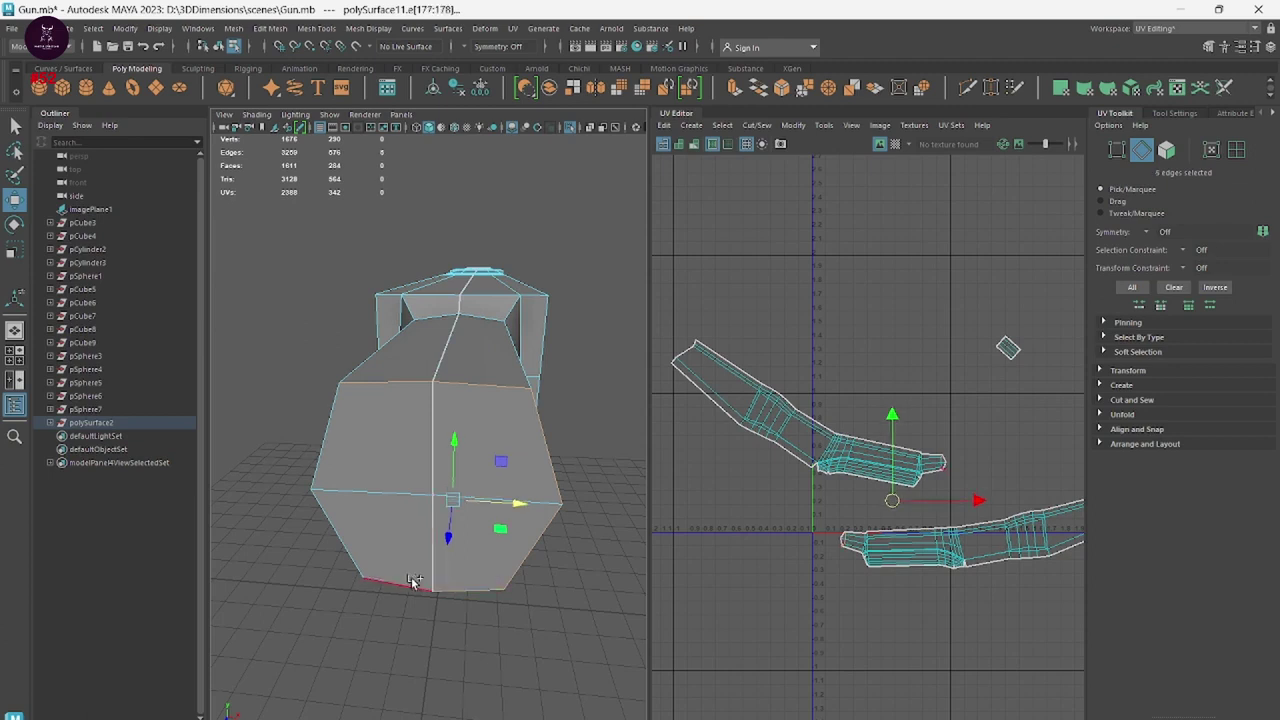
left_click(345, 546, "shift")
left_click(326, 445, "shift")
right_click_drag(888, 445, 905, 401)
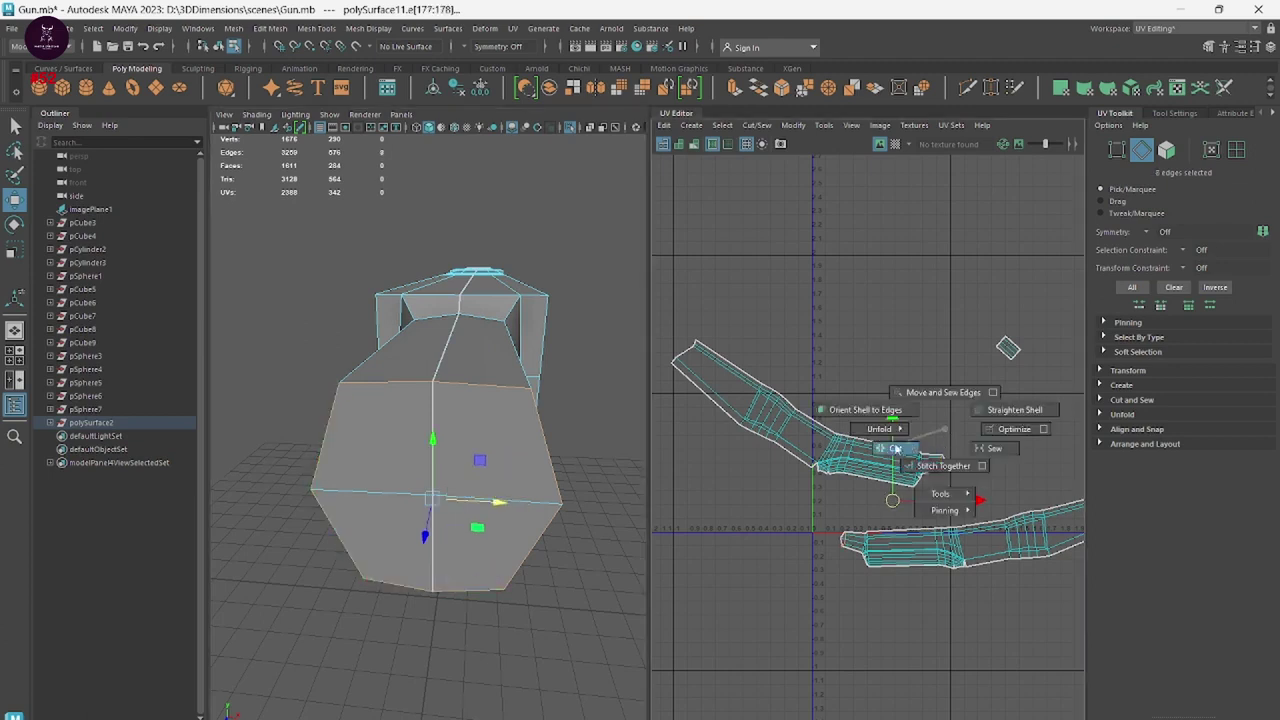
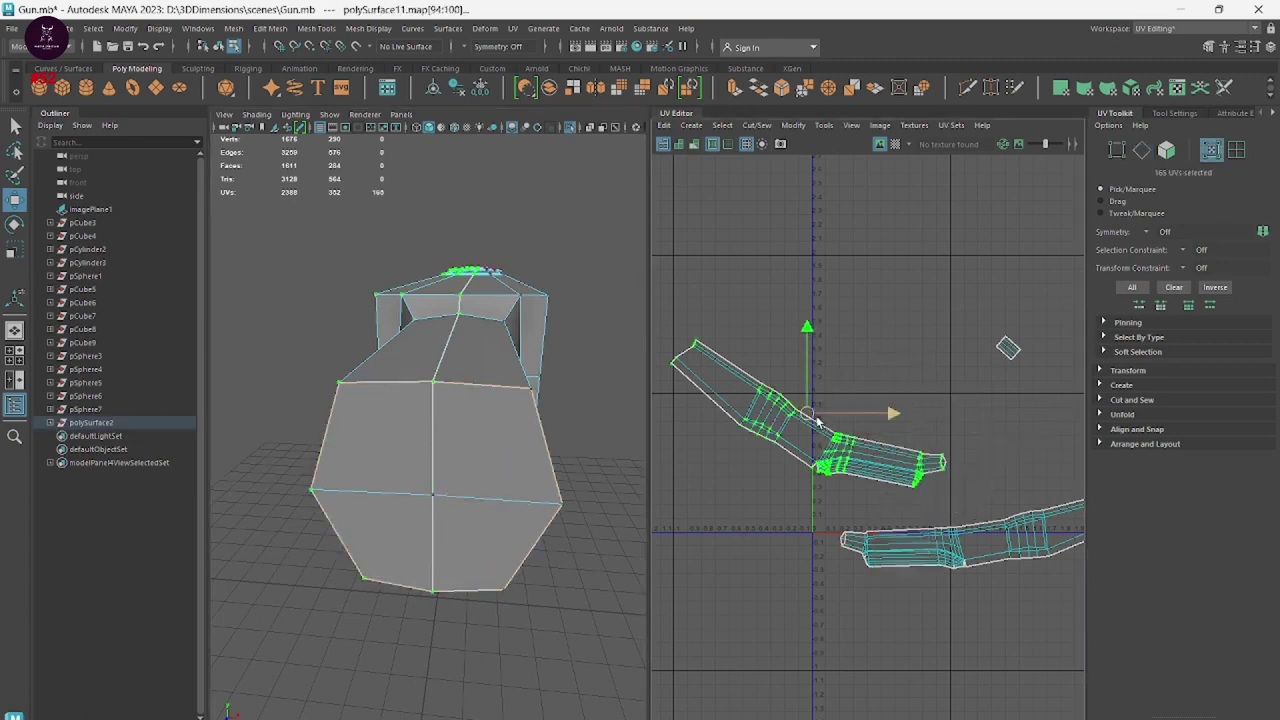
Move the upper UV shell up and left and the lower gun UV shell further left.
left_click_drag(812, 418, 750, 380)
left_click(933, 540)
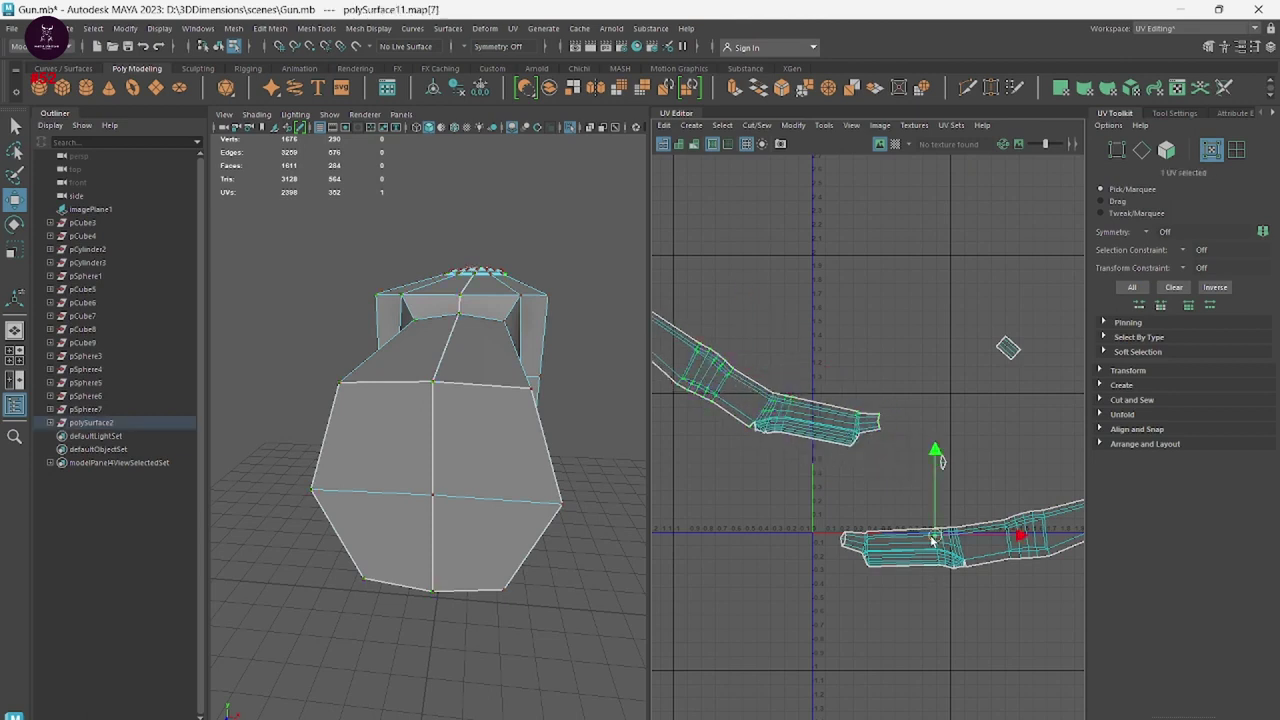
double_click(933, 540)
left_click_drag(980, 535, 820, 505)
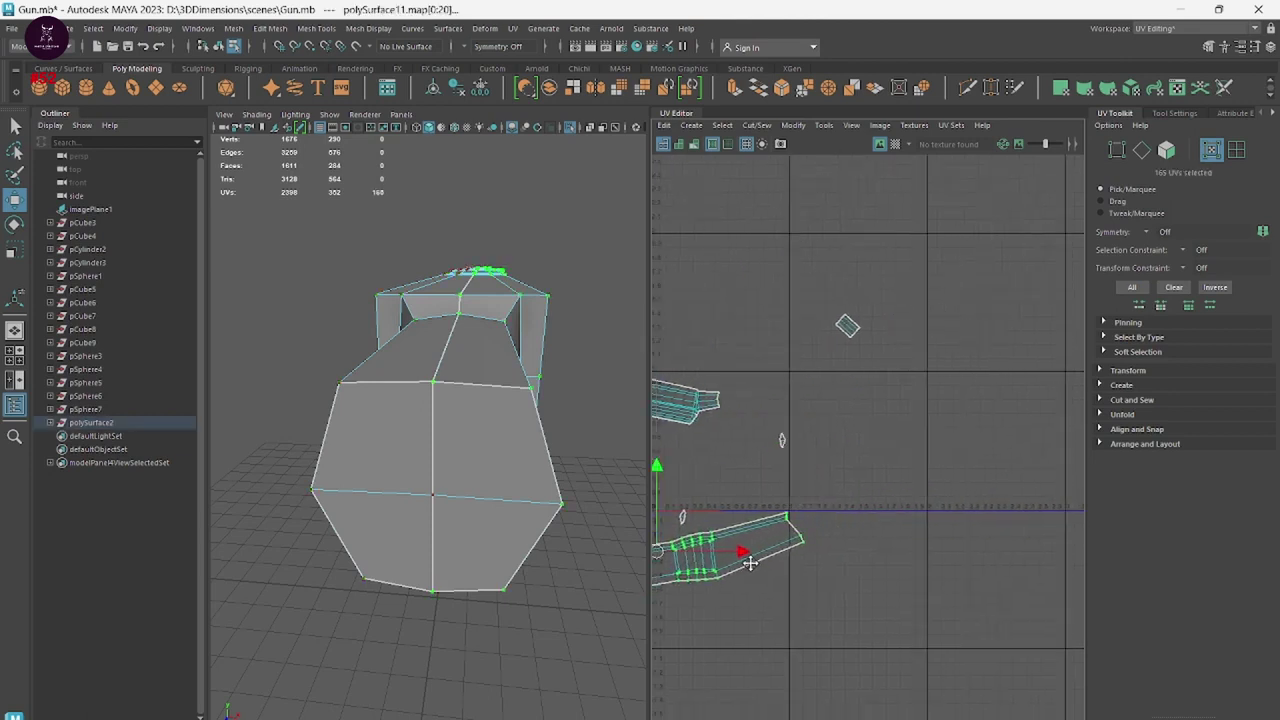
middle_click_drag(911, 588, 966, 528, "alt")
Stitch the two selected vertical seam edges on the gun body together.
right_click_drag(564, 405, 566, 355)
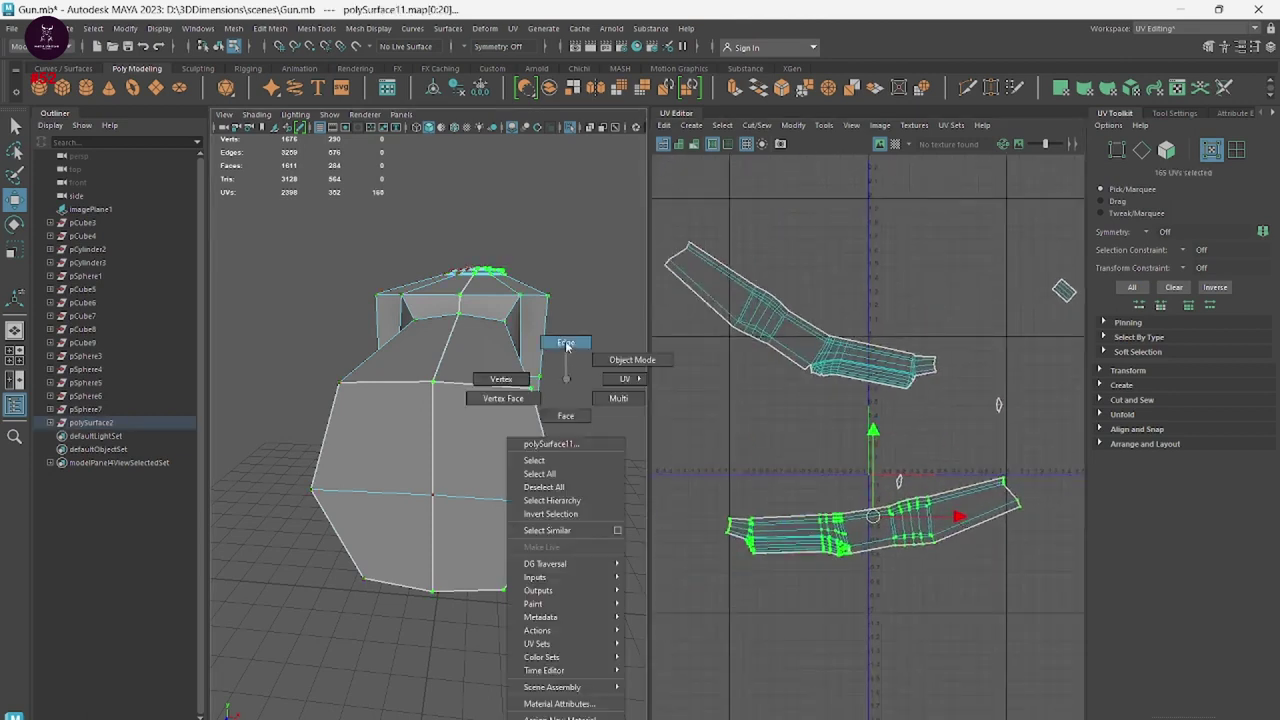
left_click(433, 460)
left_click(433, 440, "shift")
right_click(949, 444, "shift")
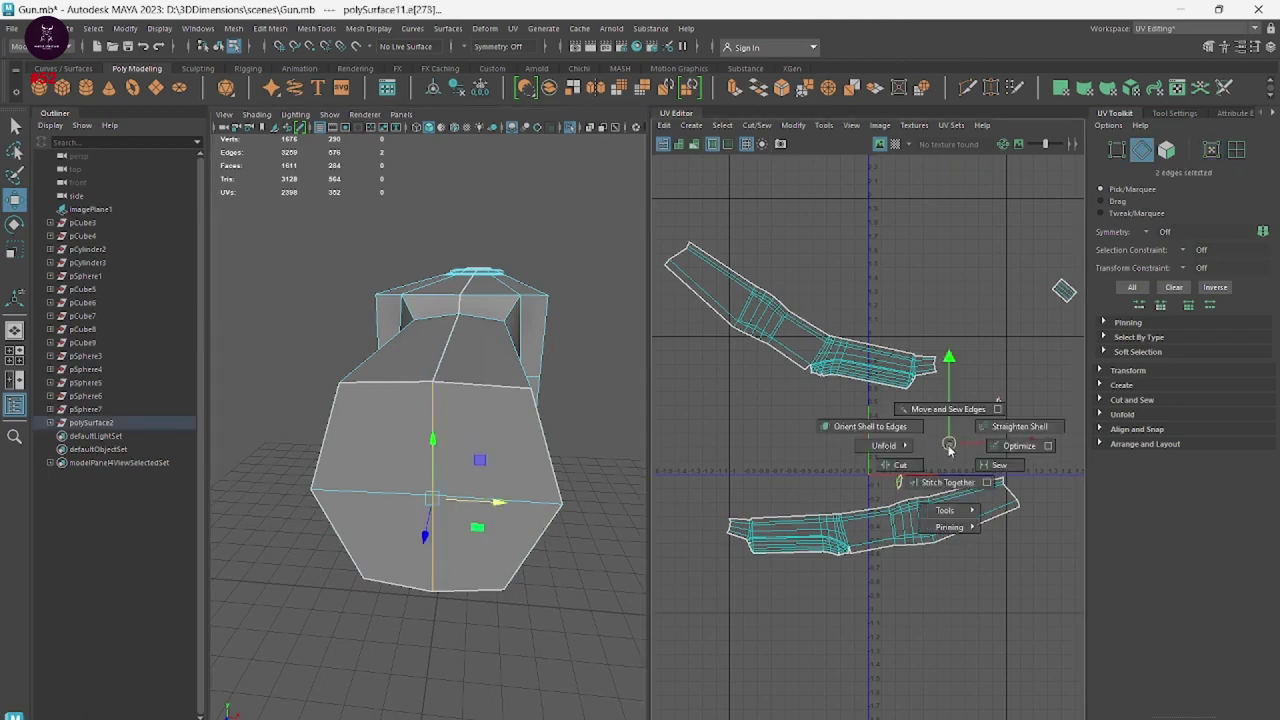
right_click_drag(946, 420, 997, 418)
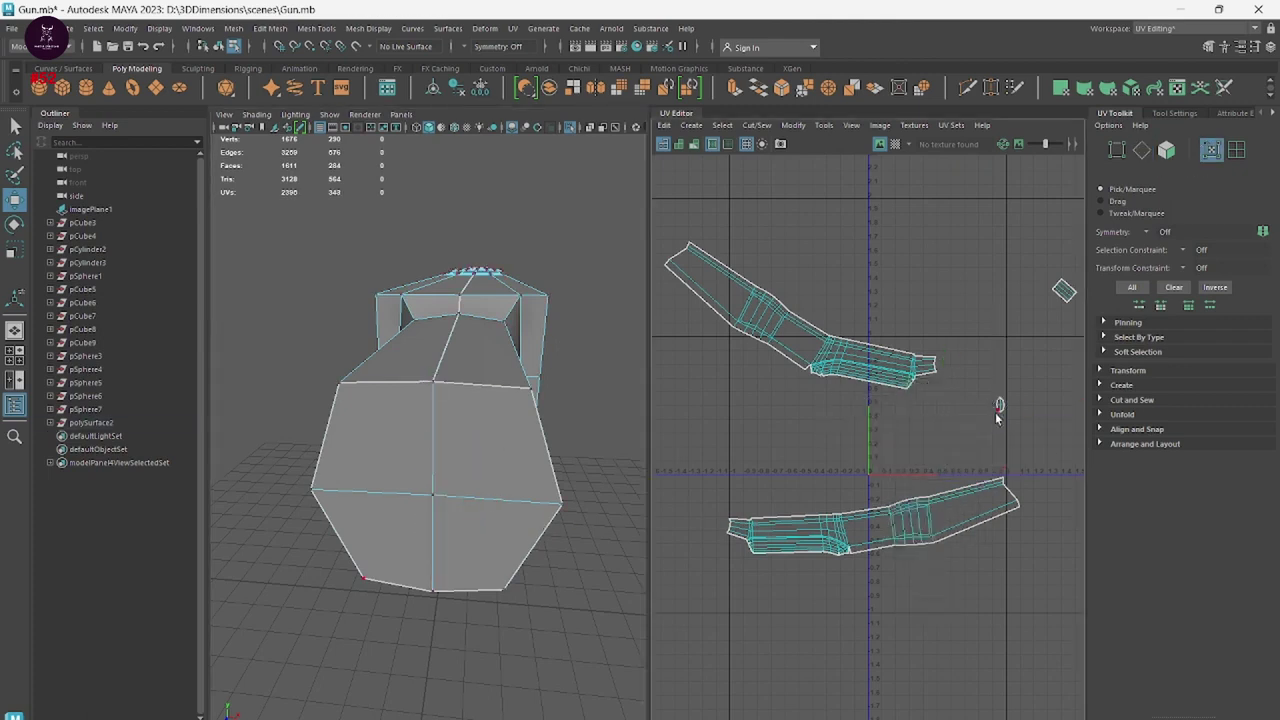
Unfold the small 9-UV shell.
left_click_drag(1053, 378, 985, 418)
right_click(1002, 418, "shift")
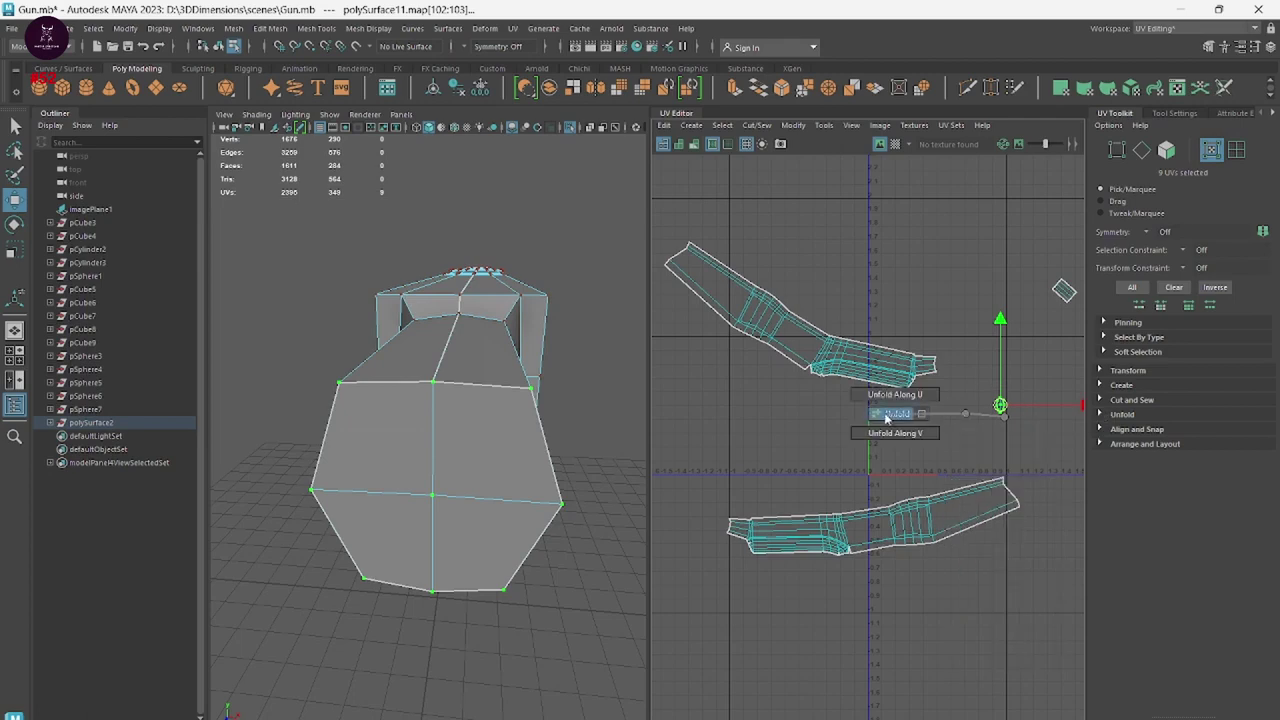
left_click(931, 424)
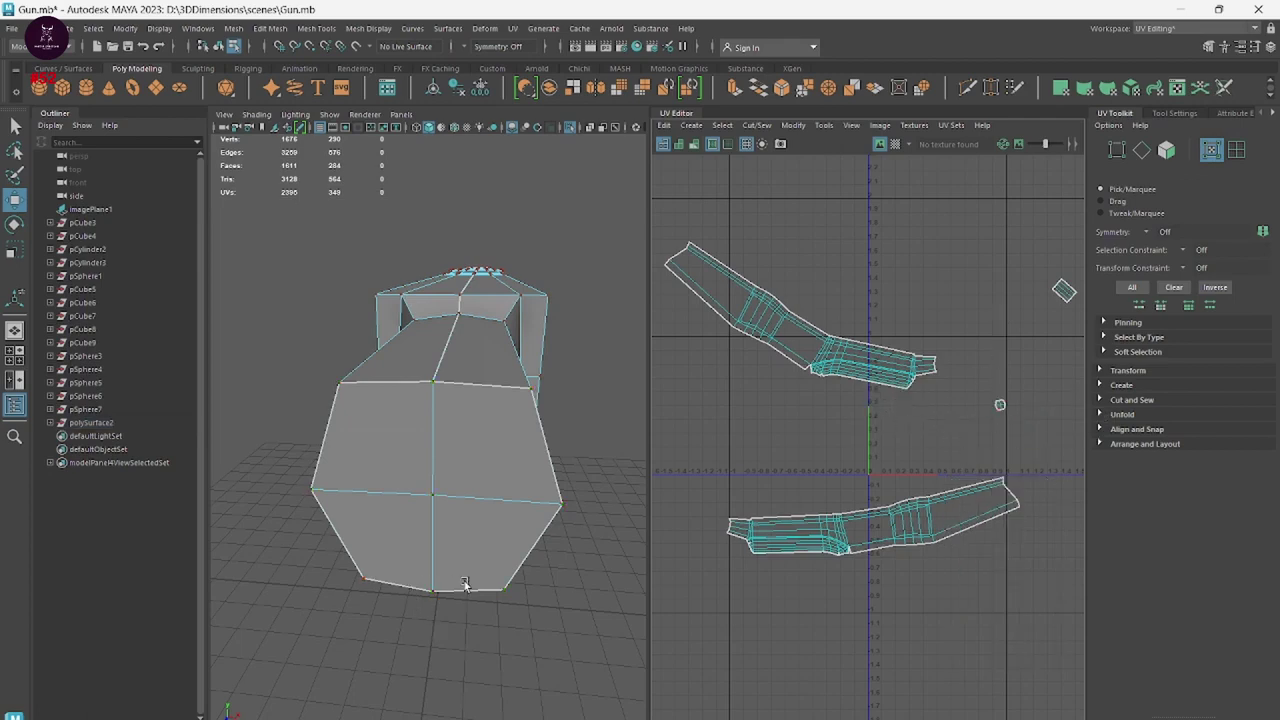
mouse_move(464, 584)
left_mouse_down("alt")
mouse_move(443, 580)
mouse_move(318, 453)
mouse_move(390, 473)
mouse_move(546, 271)
mouse_move(608, 549)
mouse_move(590, 520)
mouse_move(478, 568)
left_mouse_up("alt")
Select the edge at the upper shell's bend in Edge mode.
mouse_move(451, 453)
left_mouse_down("alt")
mouse_move(609, 657)
mouse_move(500, 434)
mouse_move(594, 200)
left_mouse_up("alt")
mouse_move(436, 499)
left_mouse_down("alt")
mouse_move(409, 458)
mouse_move(421, 428)
left_mouse_up("alt")
scroll(800, 346, "up", 5)
scroll(900, 350, "up", 3)
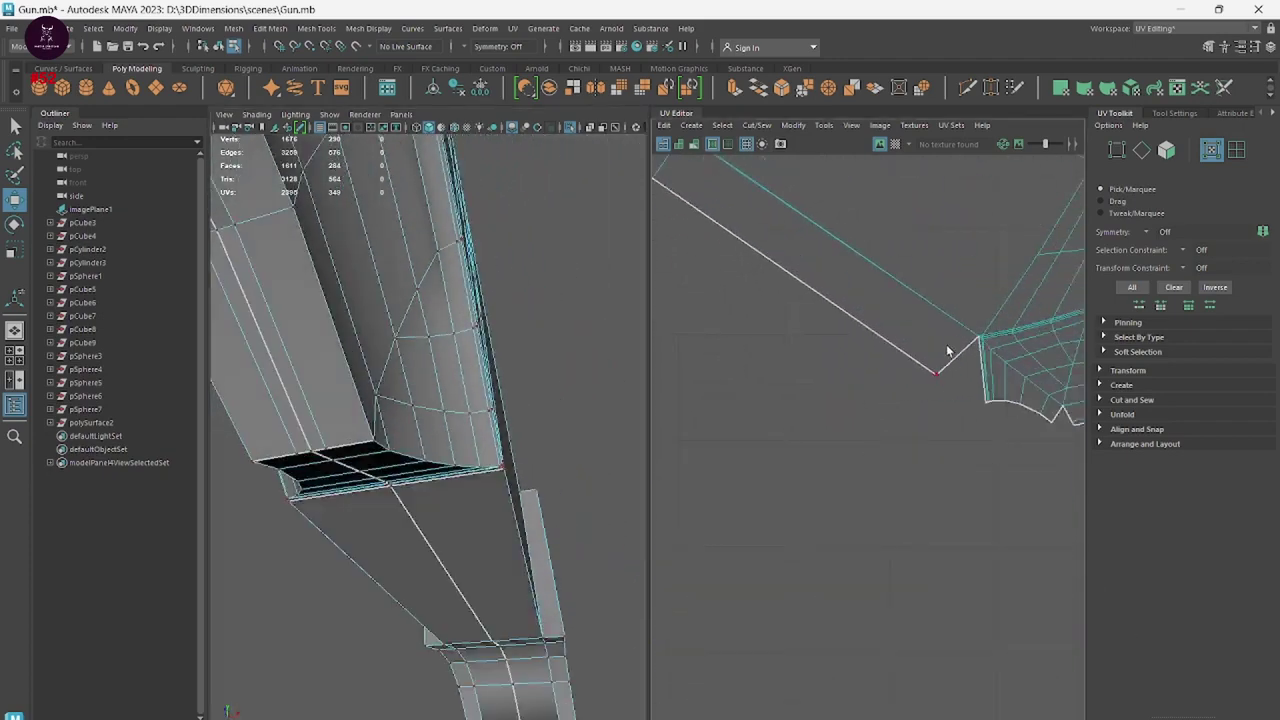
right_click_drag(950, 345, 950, 315)
left_click(982, 383)
left_click(981, 384)
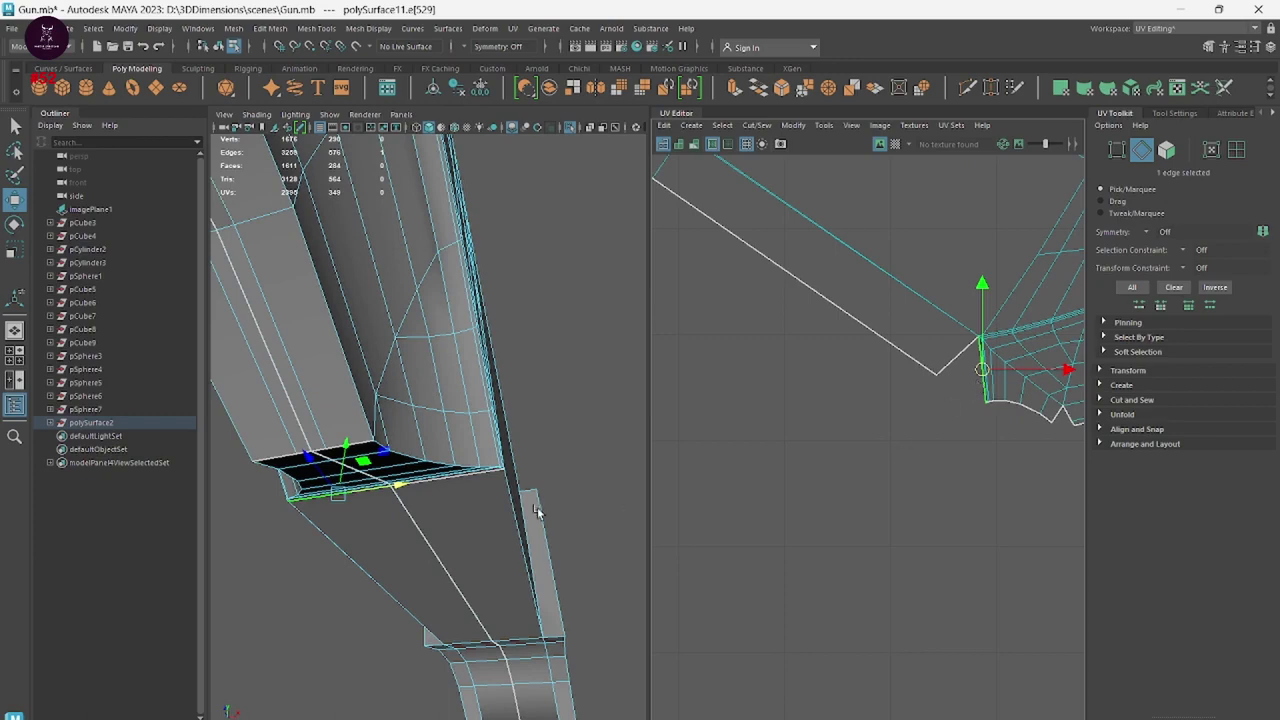
Sew the selected bend edge in the UV Editor.
scroll(536, 512, "up", 5)
scroll(508, 491, "down", 2)
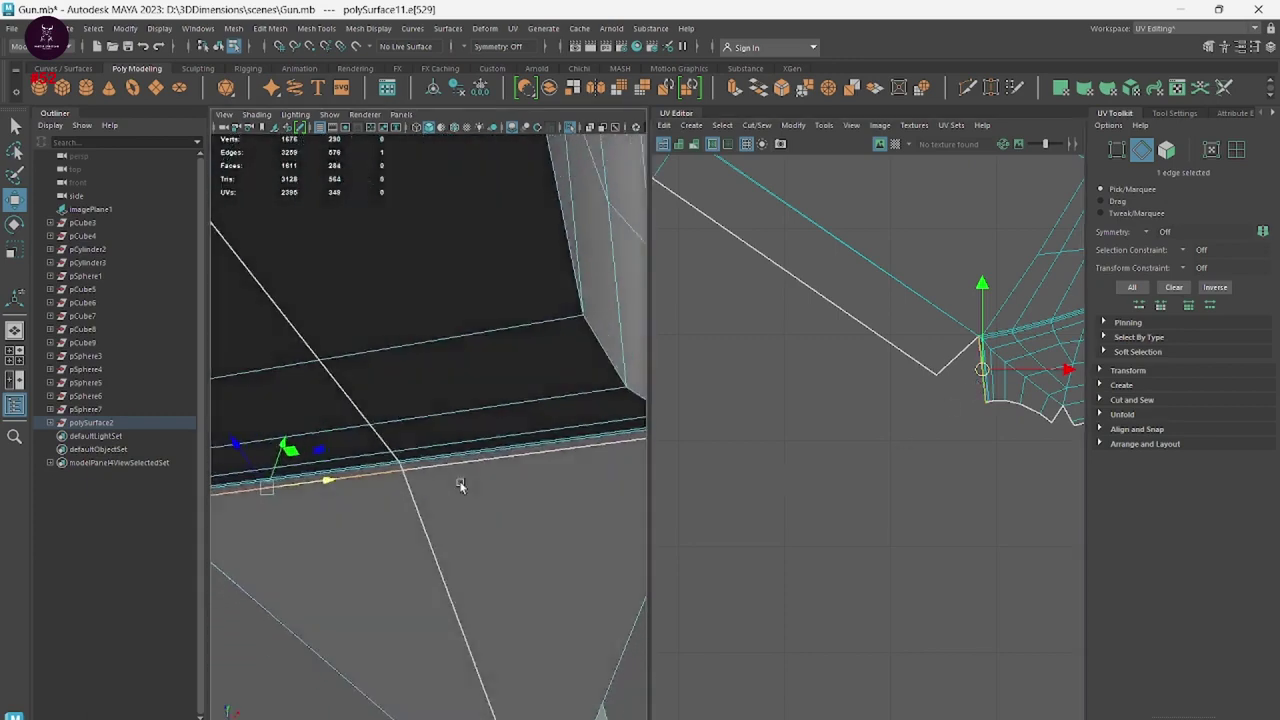
mouse_move(460, 486)
left_mouse_down("alt")
mouse_move(583, 509)
mouse_move(523, 509)
mouse_move(514, 529)
mouse_move(484, 404)
mouse_move(518, 426)
left_mouse_up("alt")
scroll(740, 470, "down", 2)
scroll(900, 530, "down", 2)
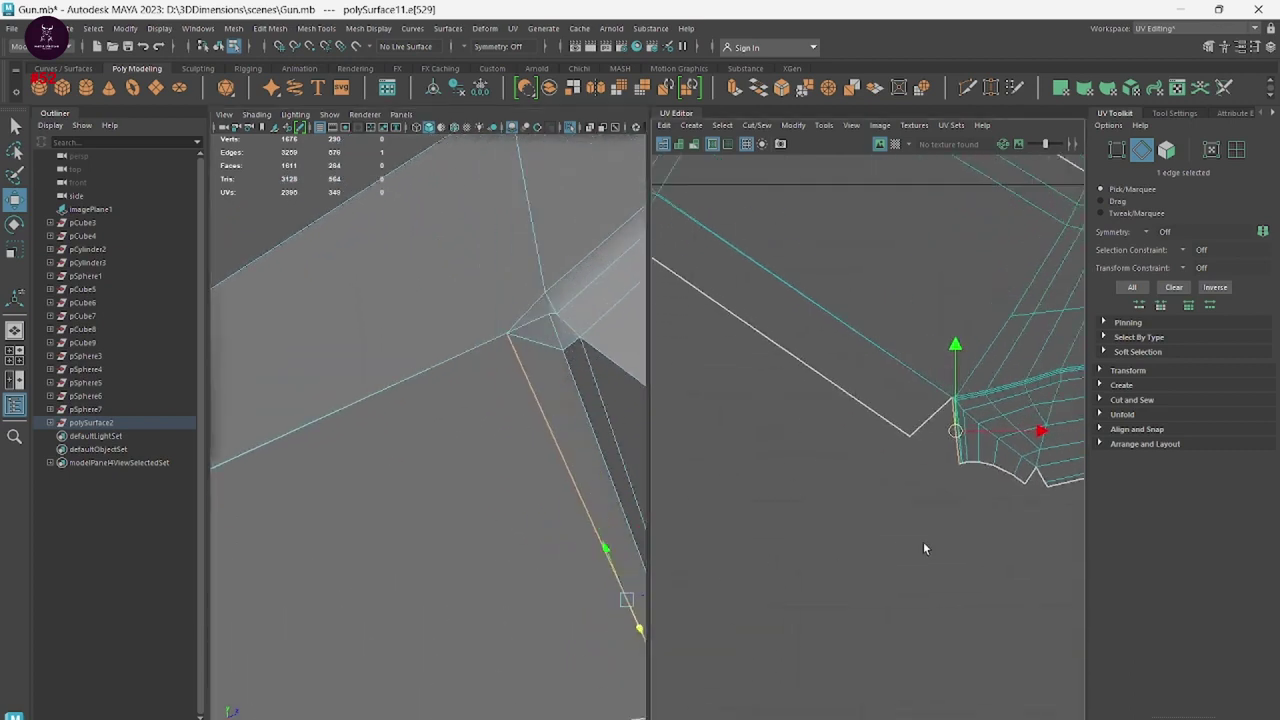
scroll(890, 500, "down", 2)
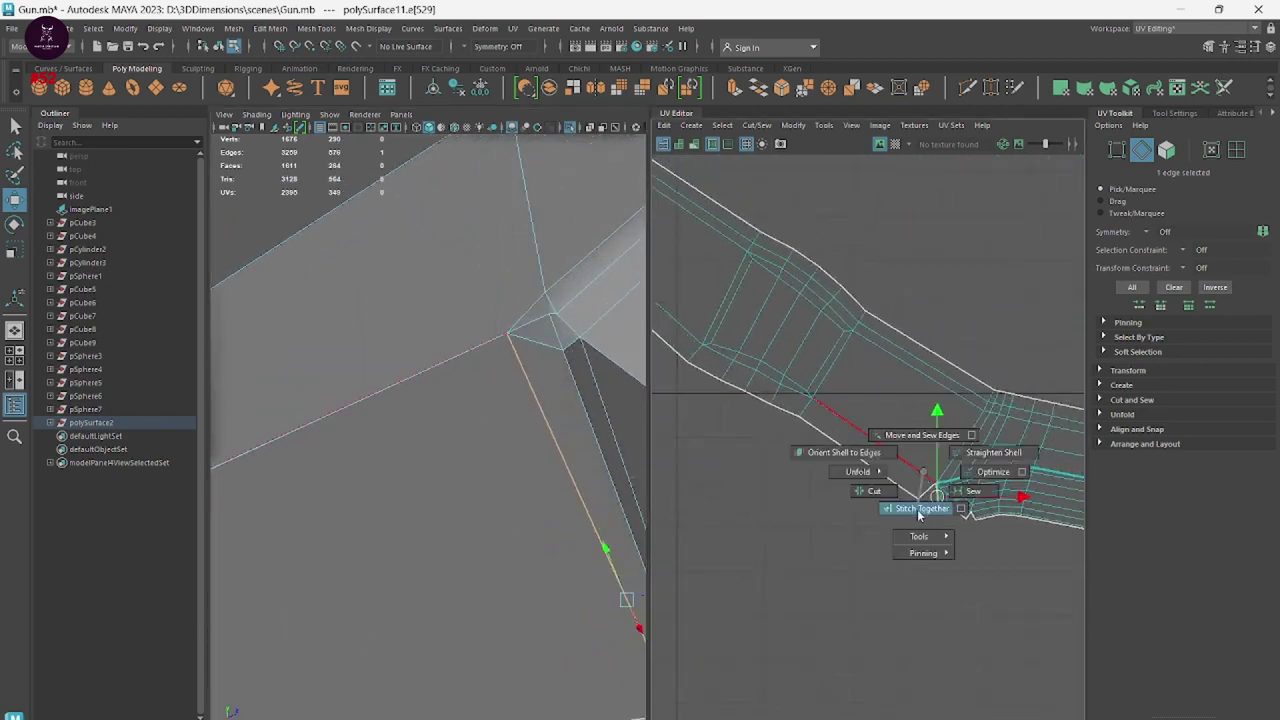
right_click_drag(906, 488, 928, 506, "shift")
mouse_move(970, 530)
middle_mouse_down("alt")
mouse_move(917, 502)
mouse_move(909, 466)
middle_mouse_up("alt")
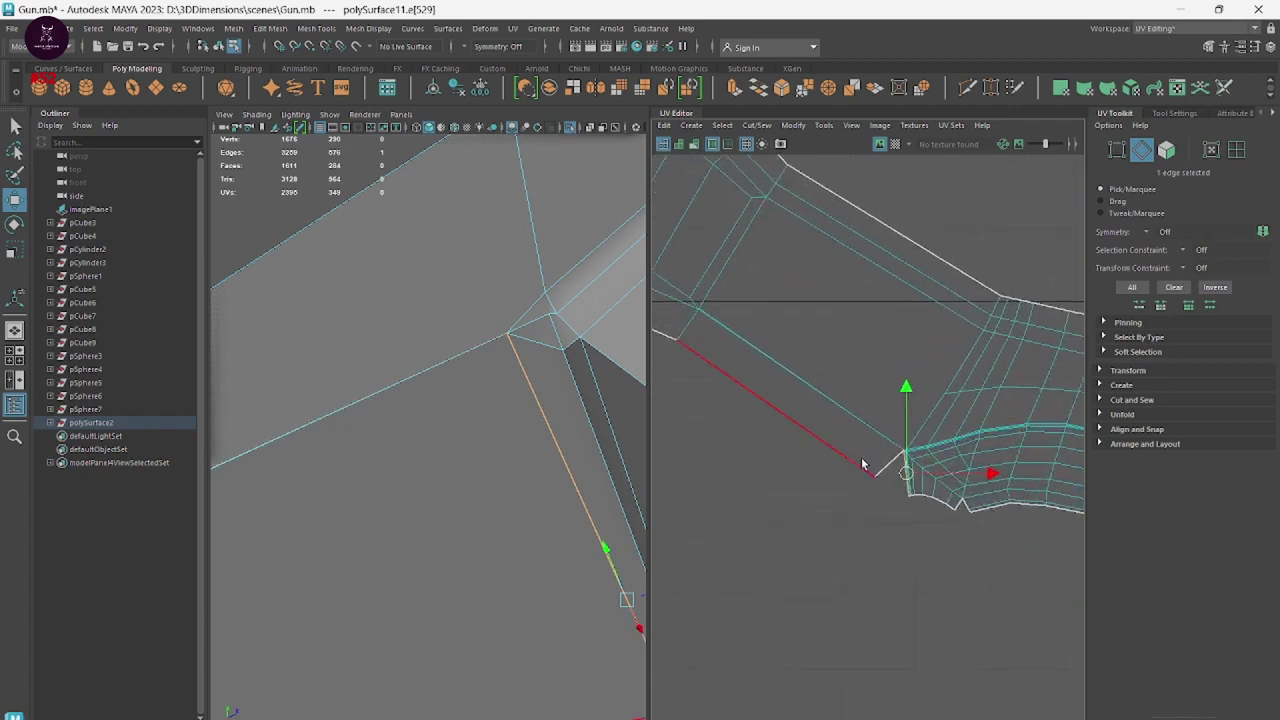
right_click_drag(862, 459, 919, 485, "shift")
Clear the edge selection and switch to UV shell selection, with the seam edge running vertically.
left_click(870, 521)
mouse_move(870, 522)
right_mouse_down()
mouse_move(830, 478)
mouse_move(813, 495)
right_mouse_up()
scroll(760, 515, "down", 3)
scroll(429, 491, "down", 3)
scroll(500, 494, "down", 3)
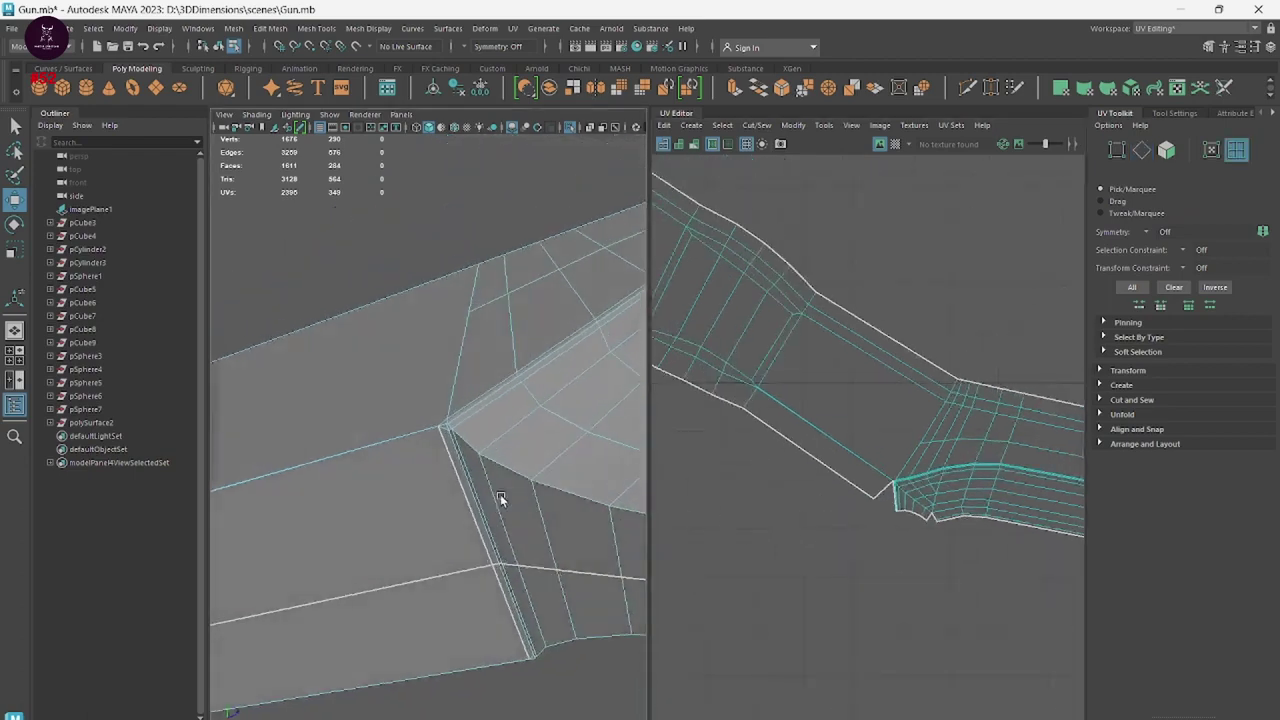
mouse_move(500, 494)
left_mouse_down("alt")
mouse_move(528, 524)
mouse_move(469, 491)
left_mouse_up("alt")
scroll(539, 467, "up", 3)
Target-weld a stray corner vertex into its neighbour in Edge mode.
left_click(529, 448)
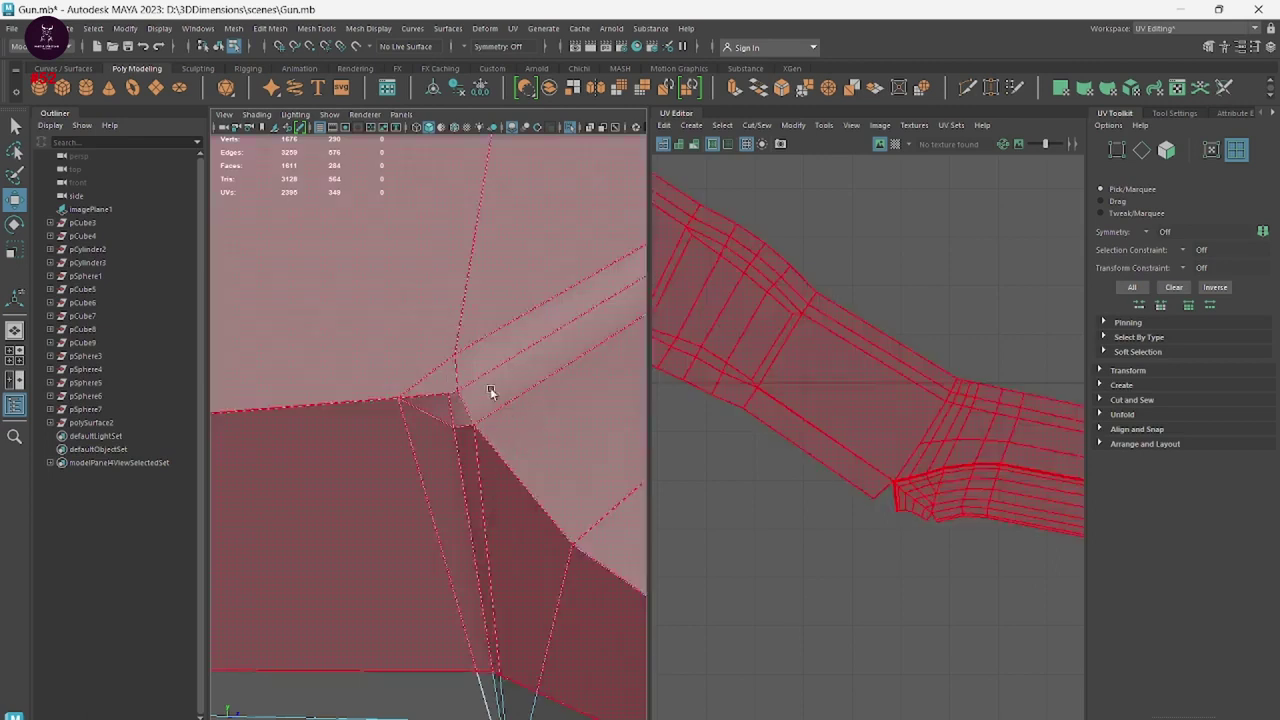
mouse_move(490, 390)
right_mouse_down()
mouse_move(449, 398)
mouse_move(460, 378)
right_mouse_up()
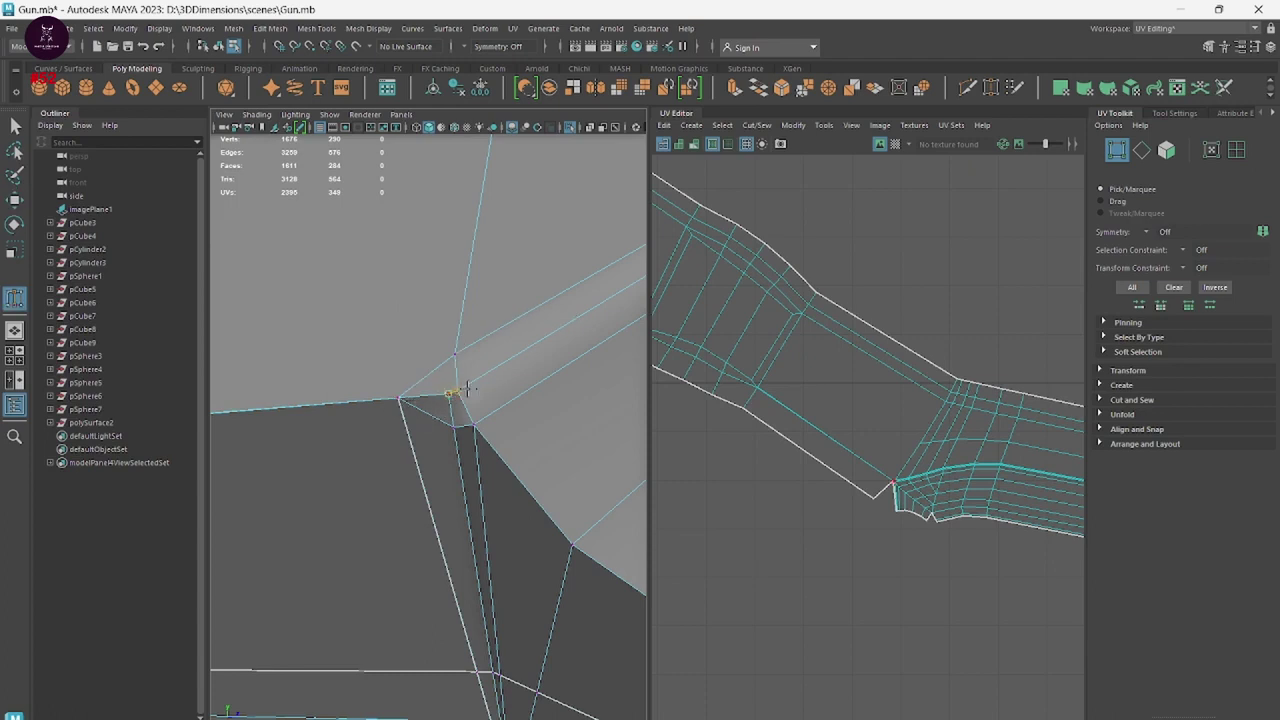
left_click_drag(466, 389, 456, 400)
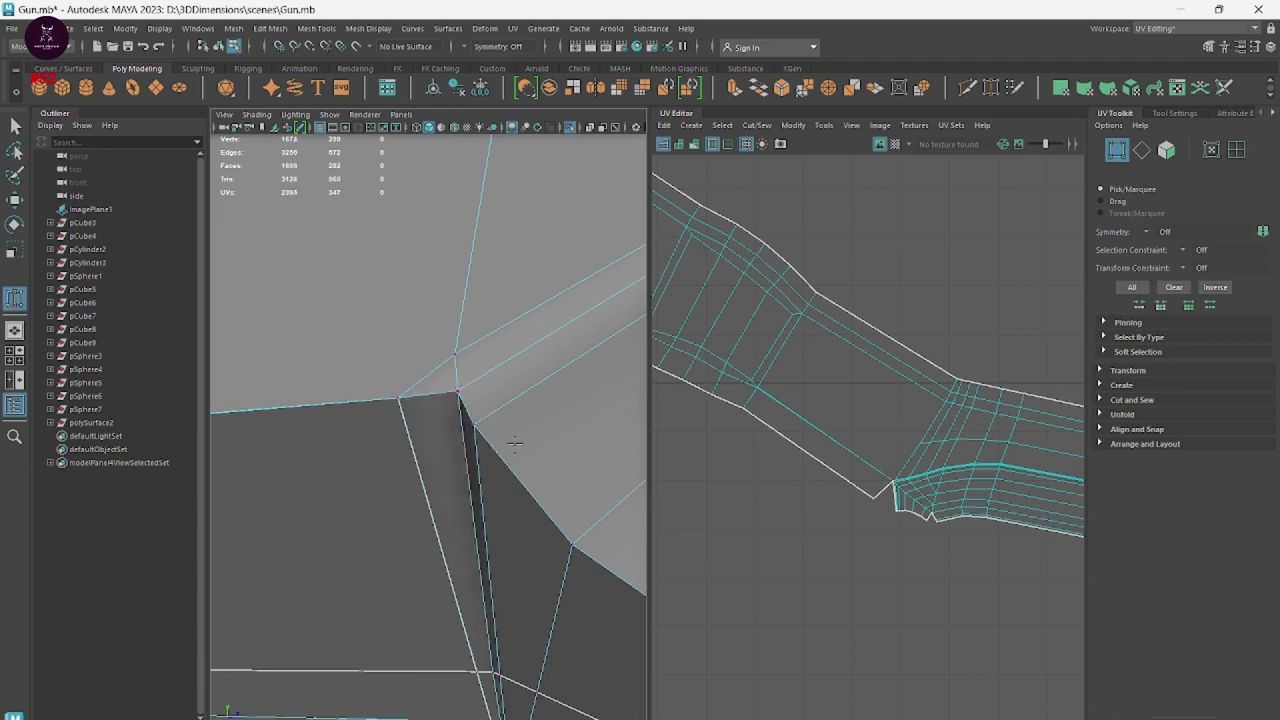
scroll(521, 488, "up", 2)
scroll(528, 420, "up", 2)
scroll(533, 357, "down", 3)
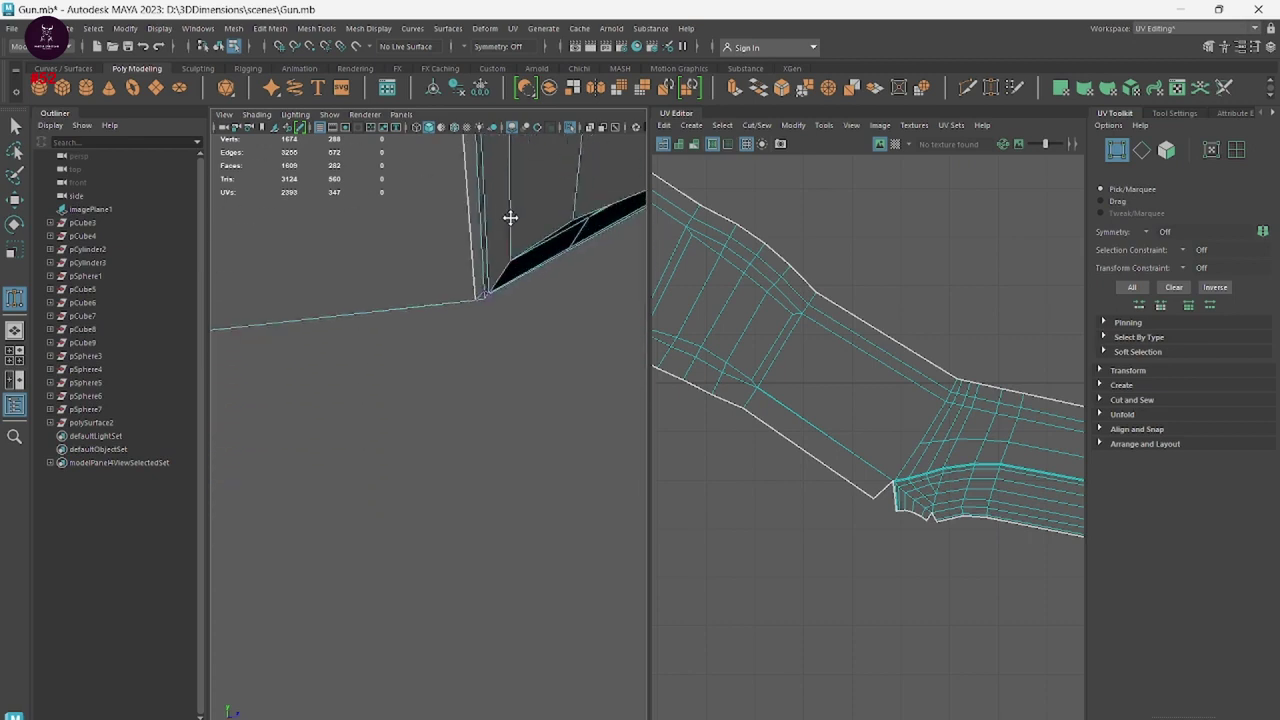
scroll(503, 337, "down", 2)
scroll(487, 372, "up", 3)
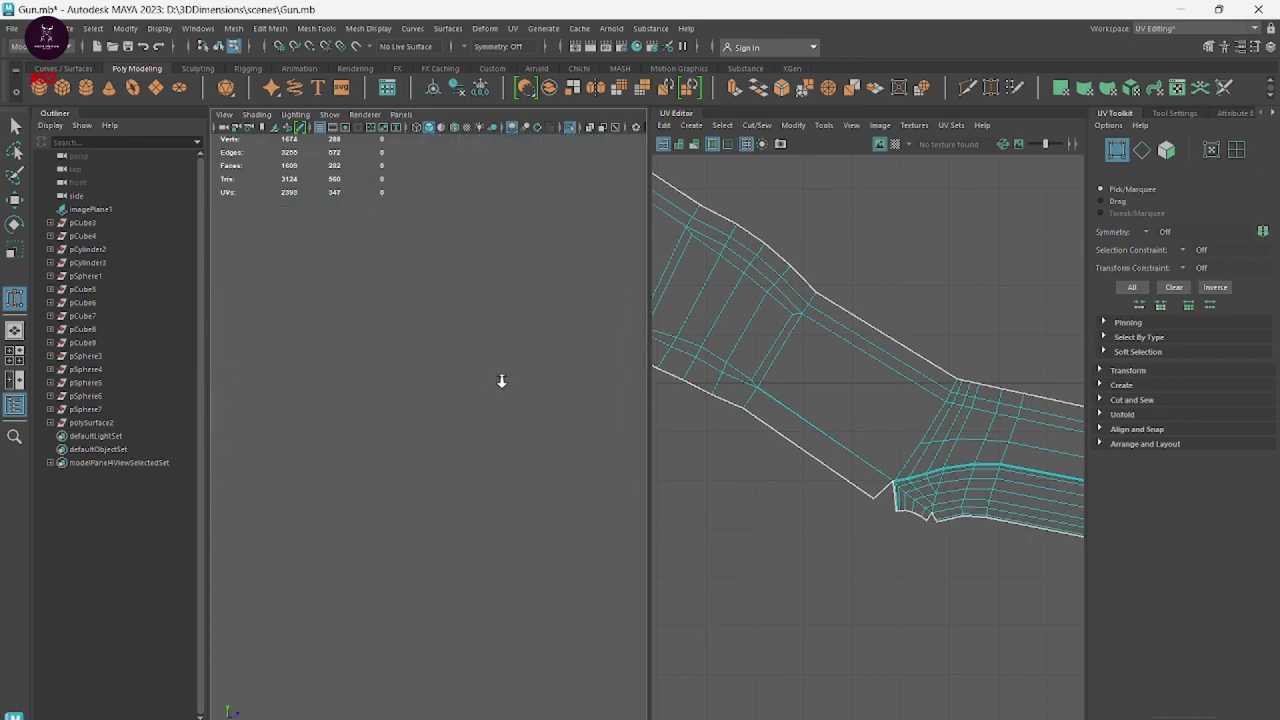
scroll(451, 366, "down", 3)
scroll(491, 520, "up", 3)
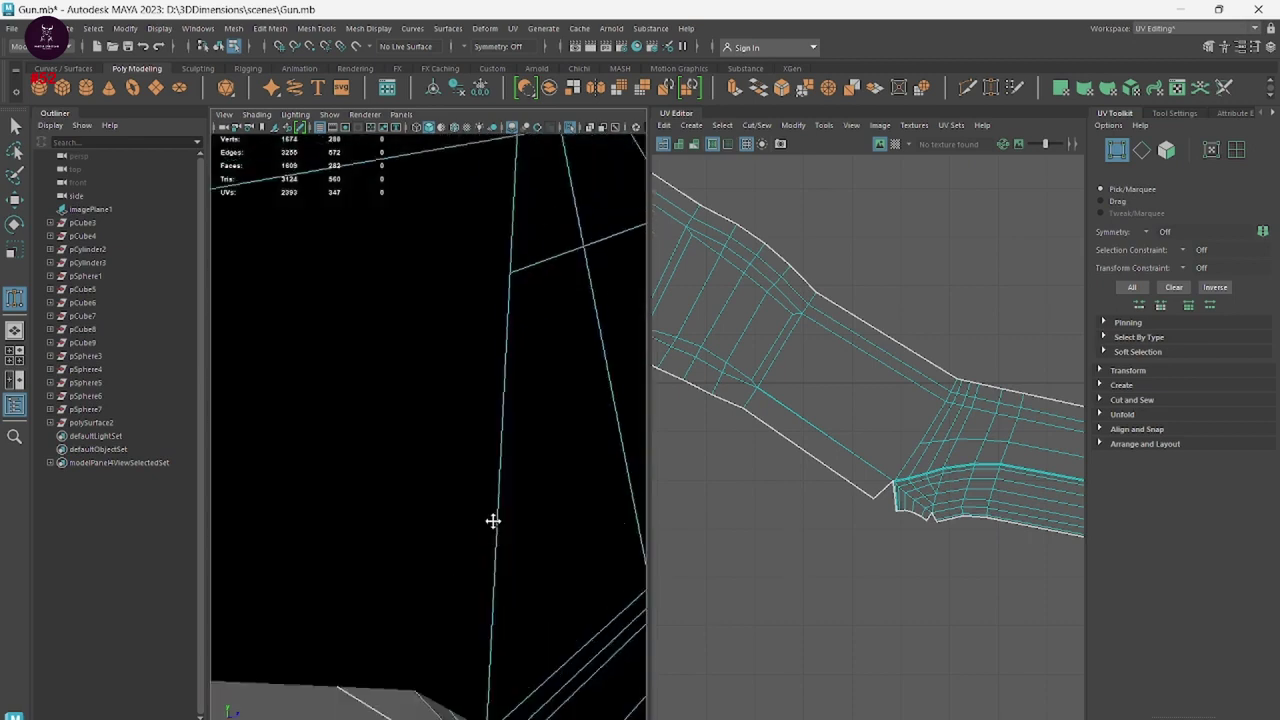
scroll(428, 500, "down", 2)
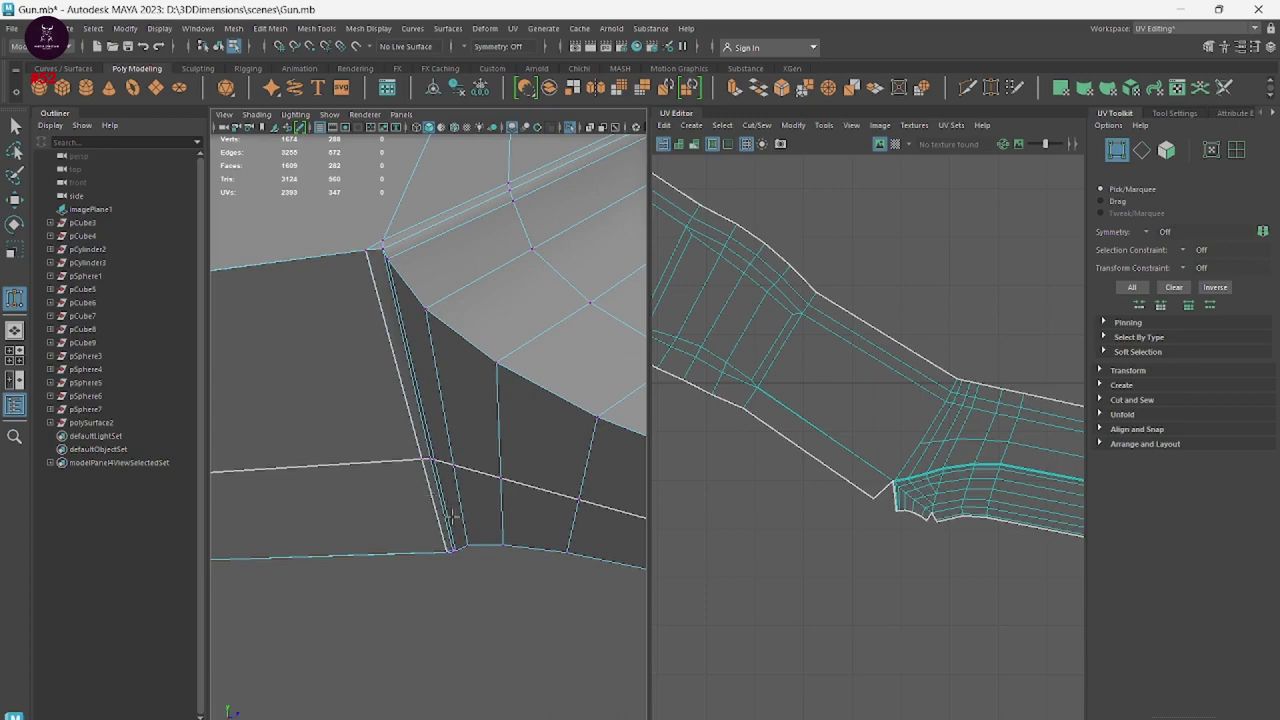
Inspect the dark faces around the mesh corner and change the UV component selection type.
left_click_drag(506, 552, 371, 452, "alt")
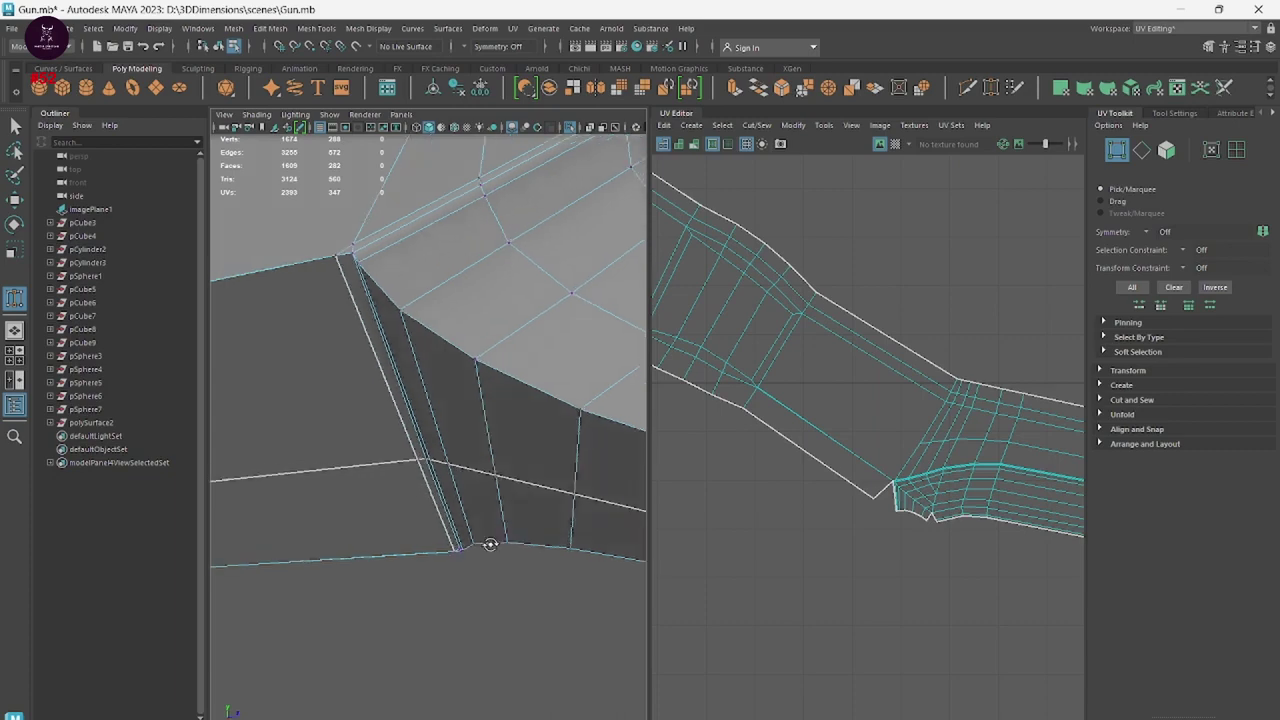
scroll(371, 452, "up", 3)
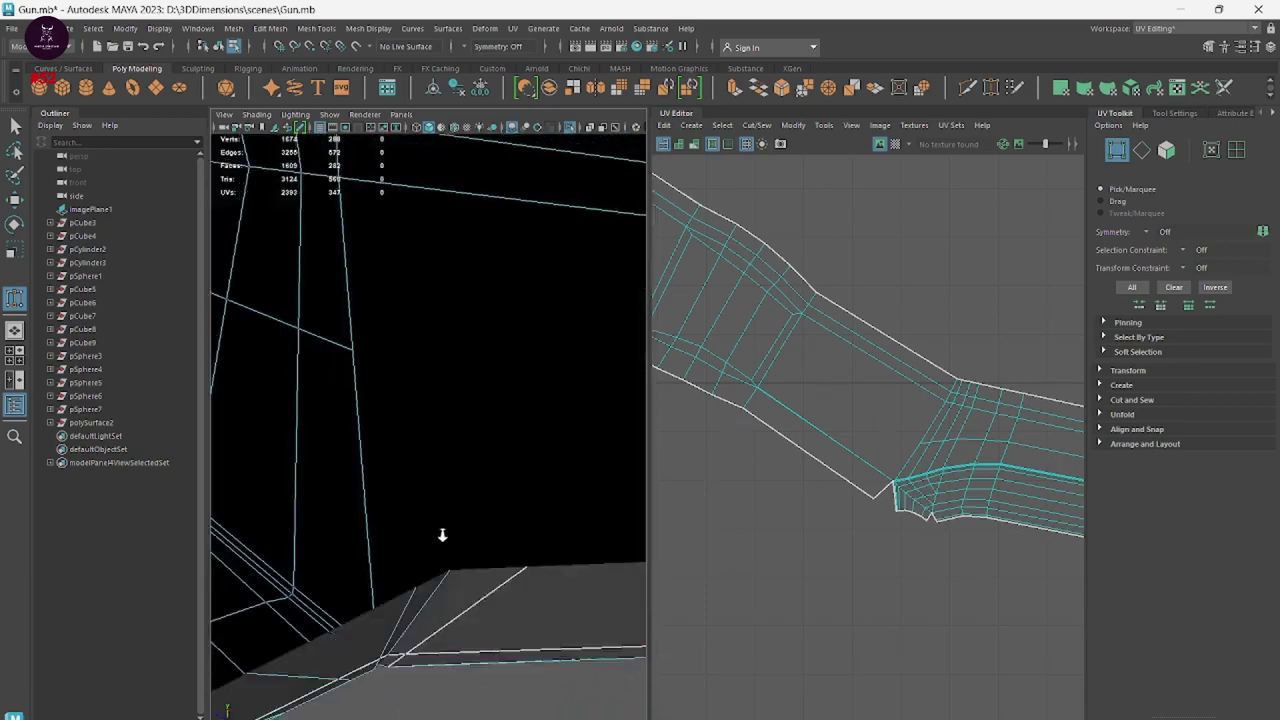
scroll(443, 534, "down", 2)
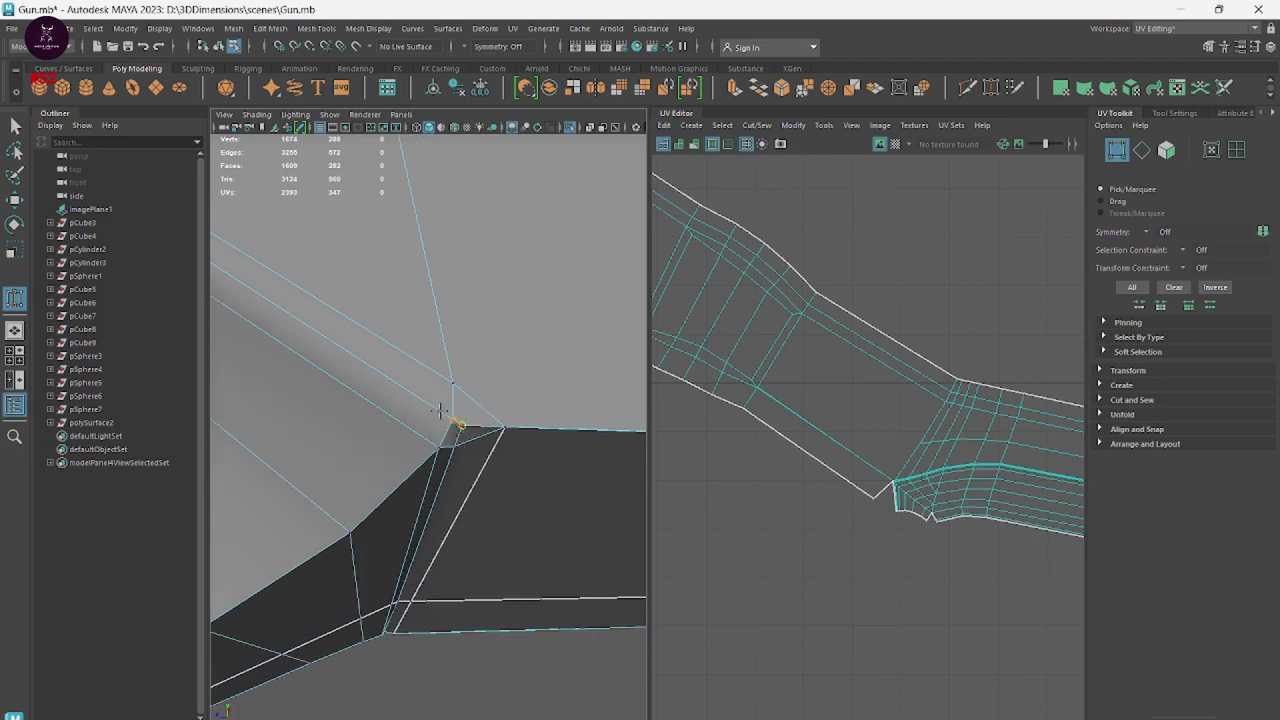
left_click_drag(517, 494, 456, 531, "alt")
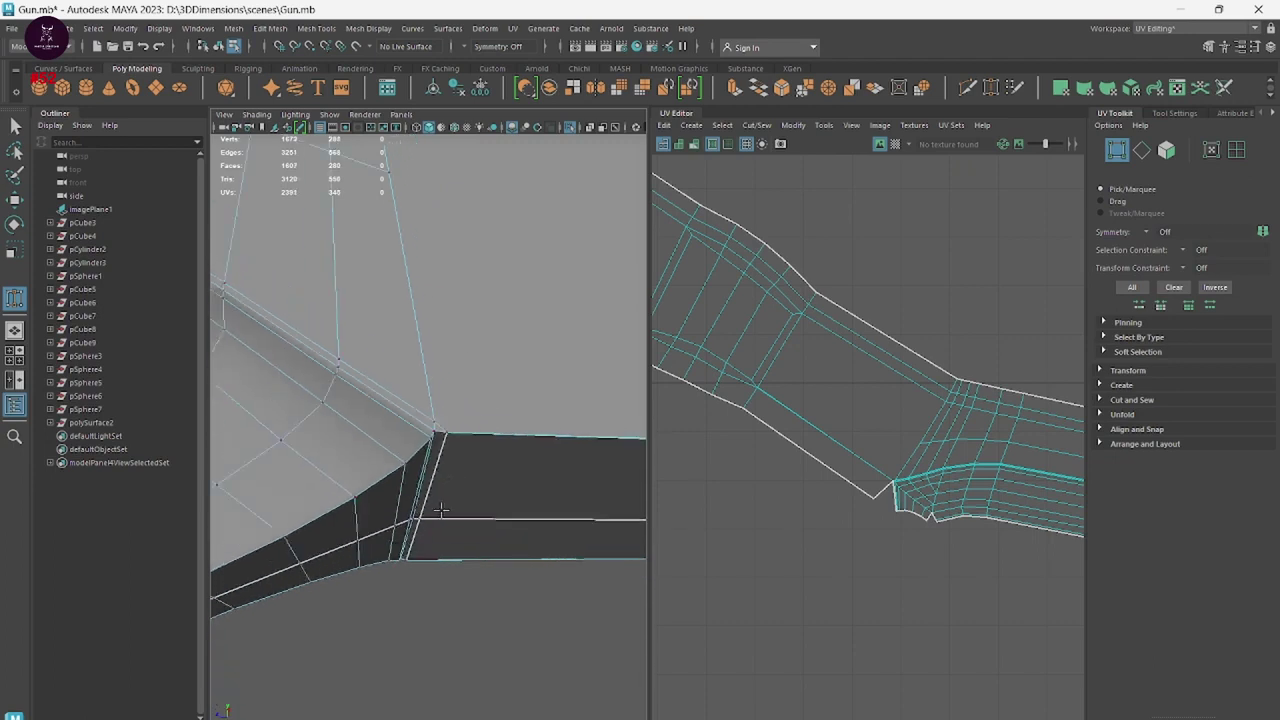
right_click_drag(787, 441, 838, 441)
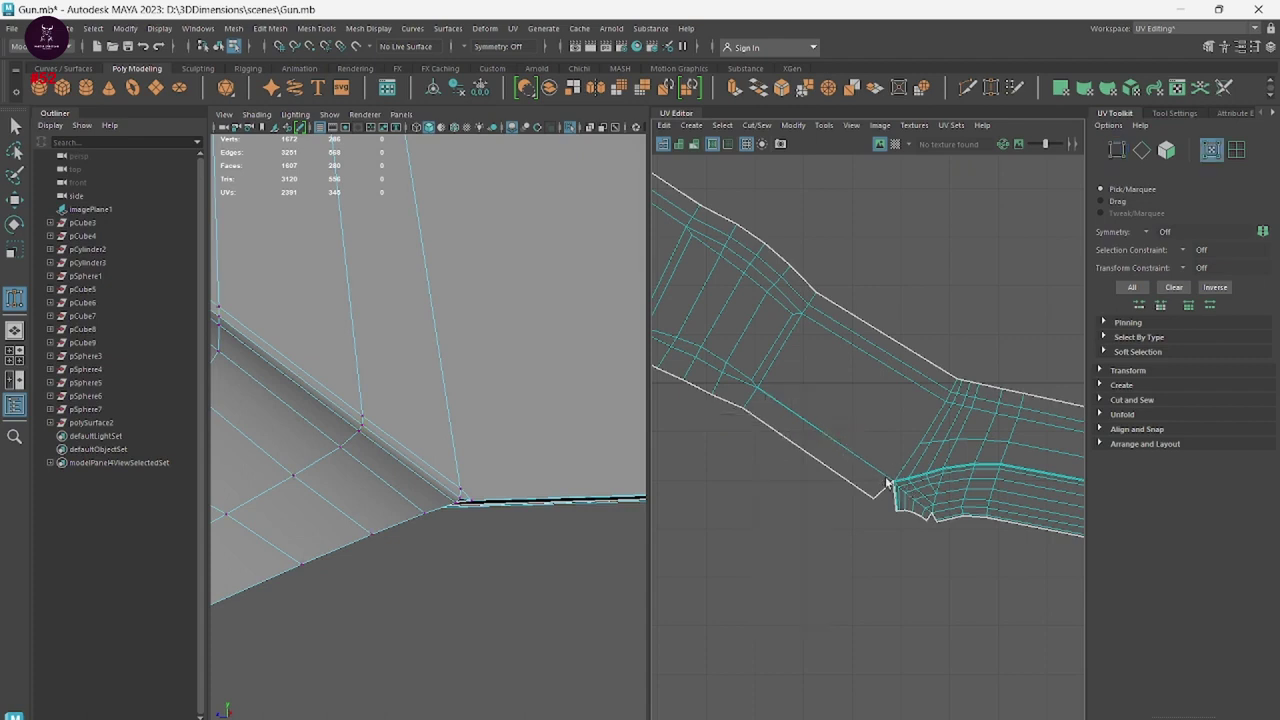
scroll(912, 497, "down", 5)
right_click_drag(857, 429, 777, 443)
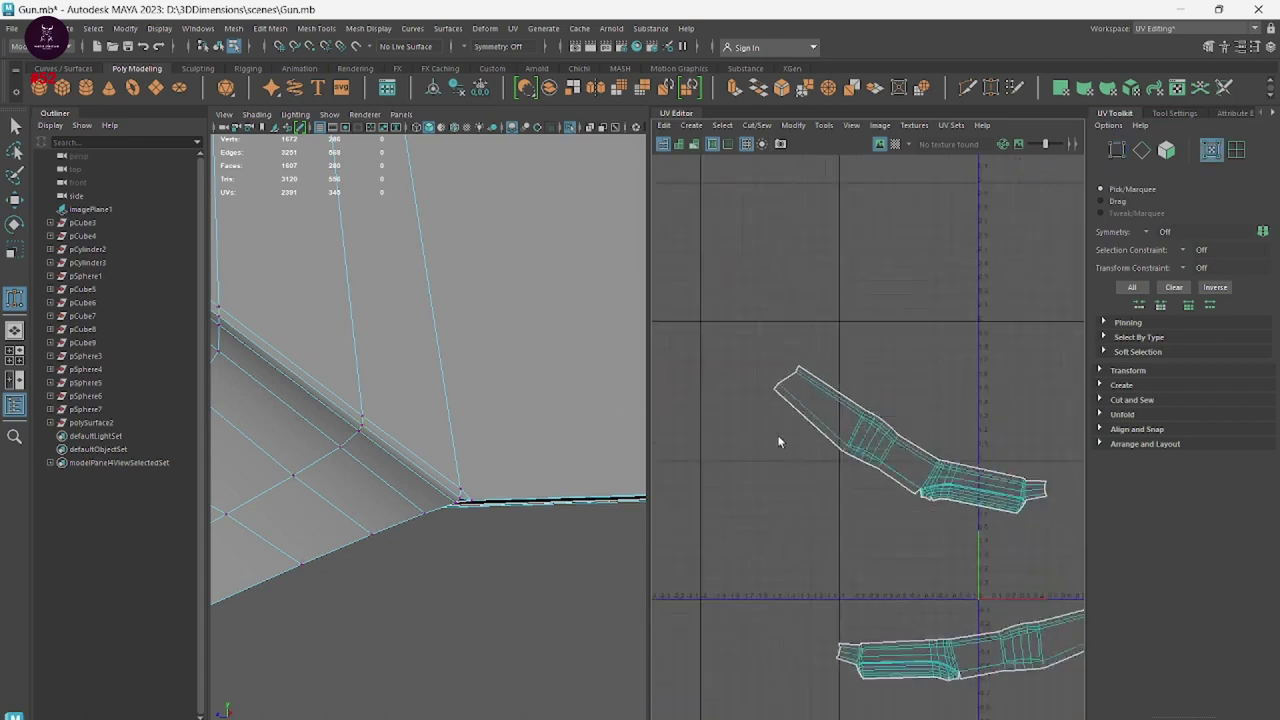
Change the UV selection mode, then return to object mode with nothing selected.
middle_click_drag(777, 454, 789, 454, "alt")
right_click_drag(908, 414, 860, 407)
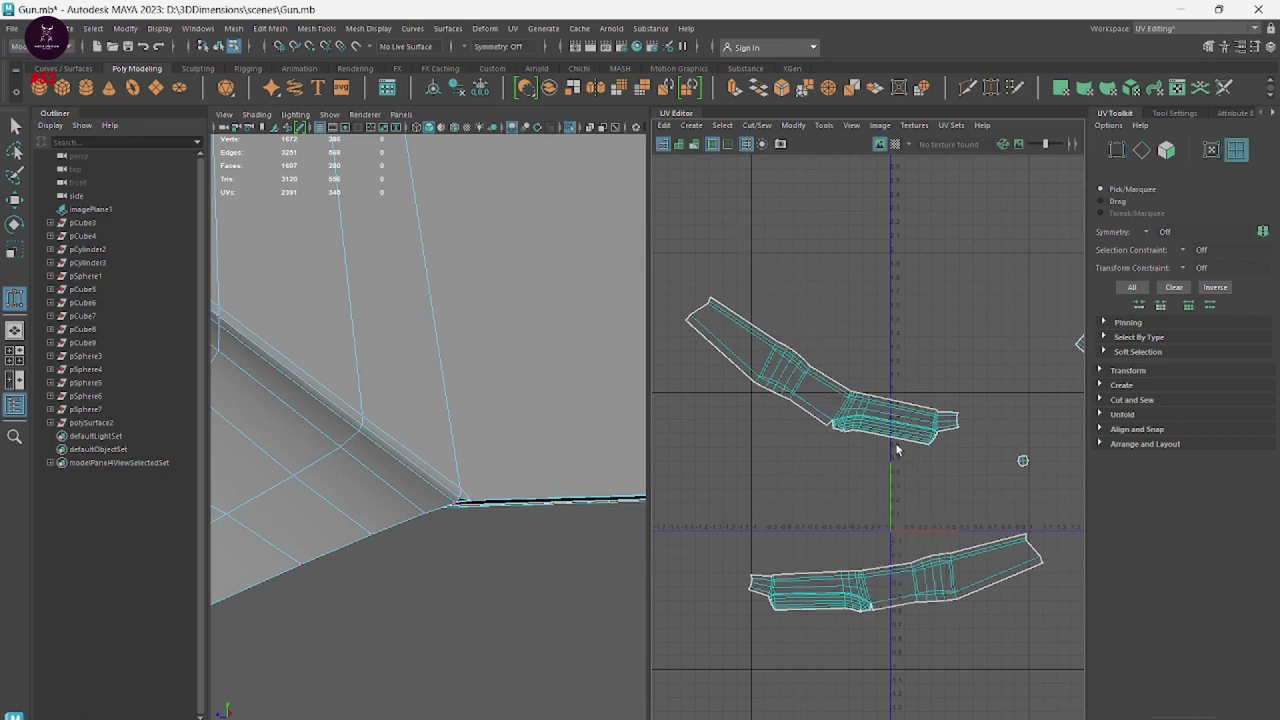
right_click(932, 428)
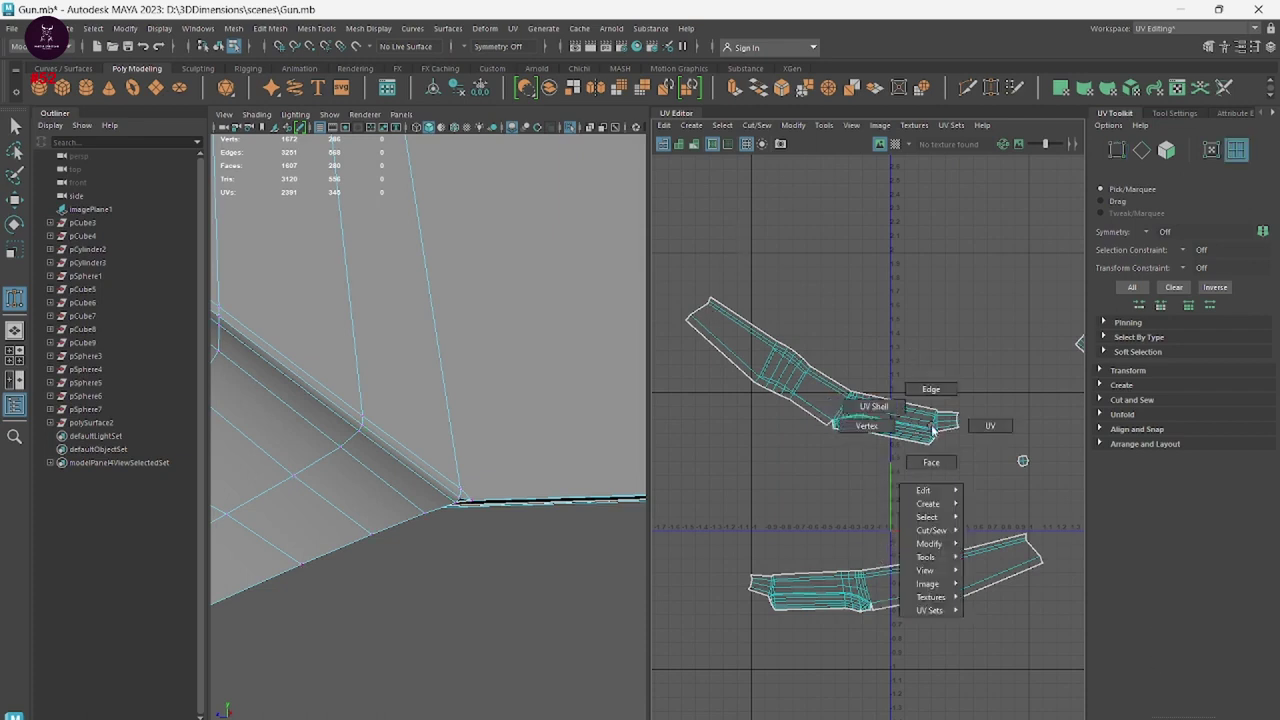
left_click(985, 433)
right_click_drag(622, 377, 654, 371)
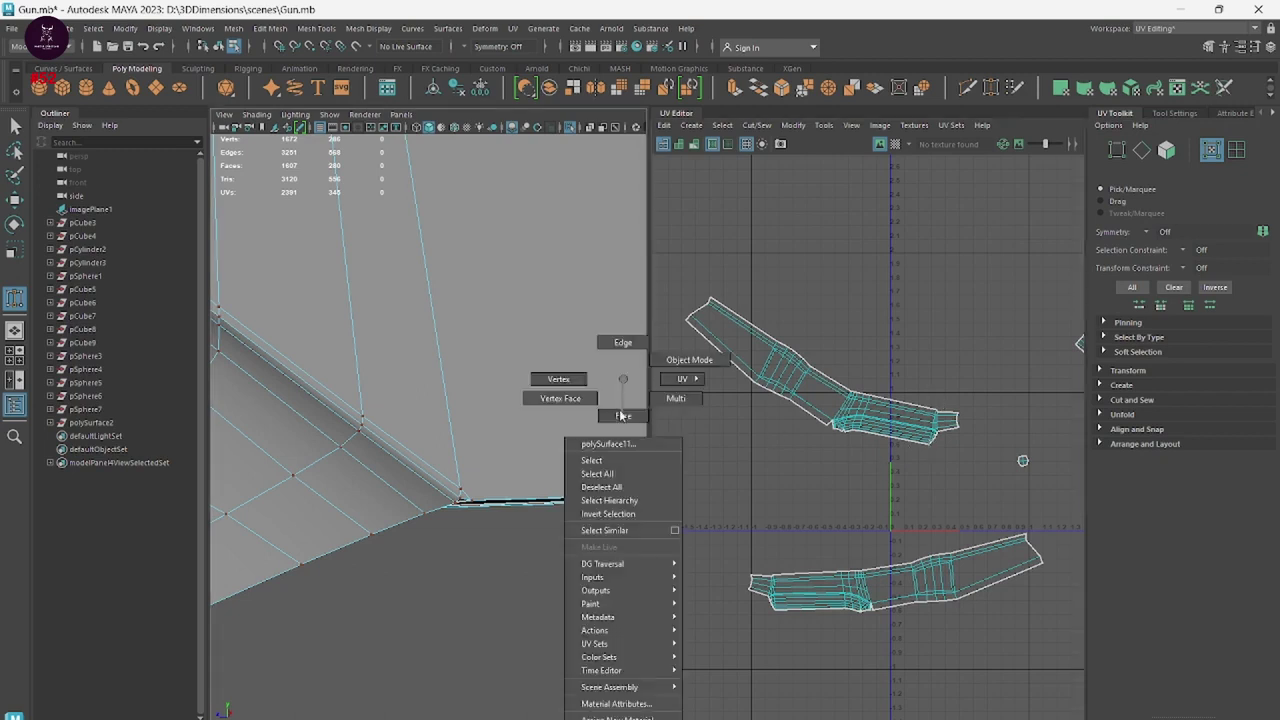
left_click(727, 477)
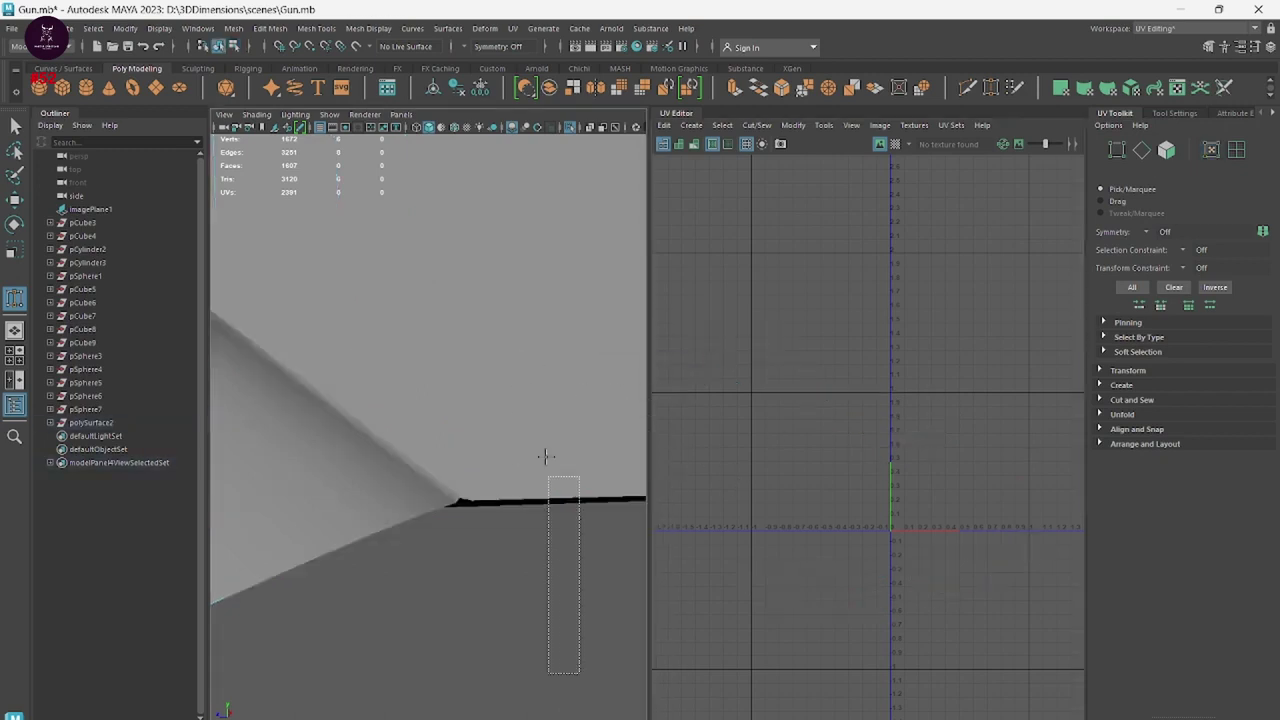
Select polySurface11 and unfold both of its UV shells together.
left_click_drag(546, 457, 548, 476)
key("q")
right_click(904, 410)
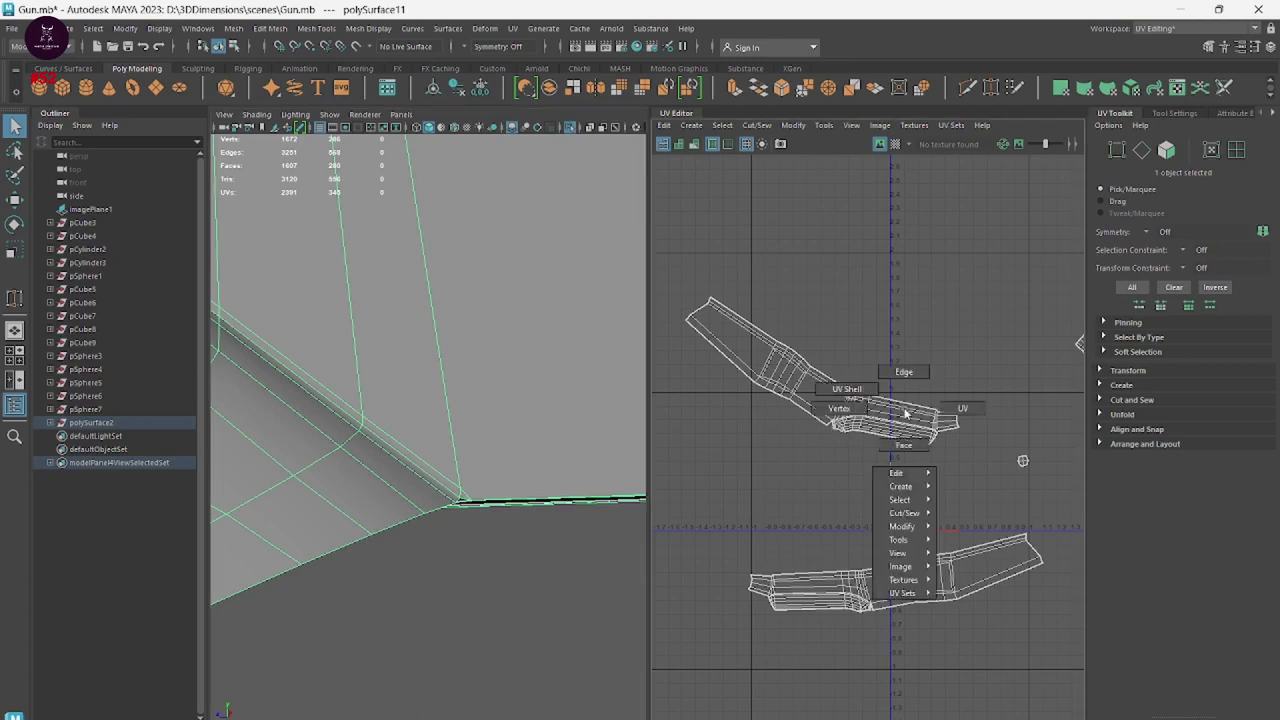
left_click(847, 389)
left_click(850, 395)
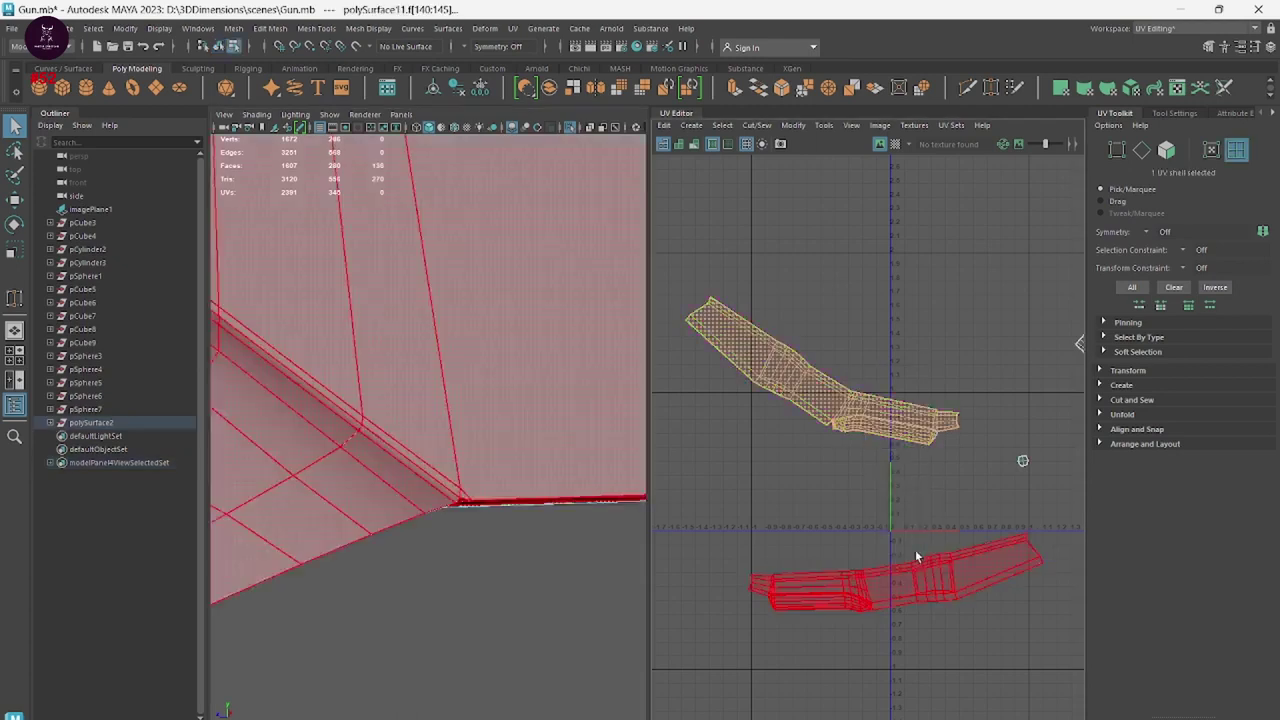
left_click(942, 595, "shift")
right_click_drag(940, 441, 852, 451, "shift")
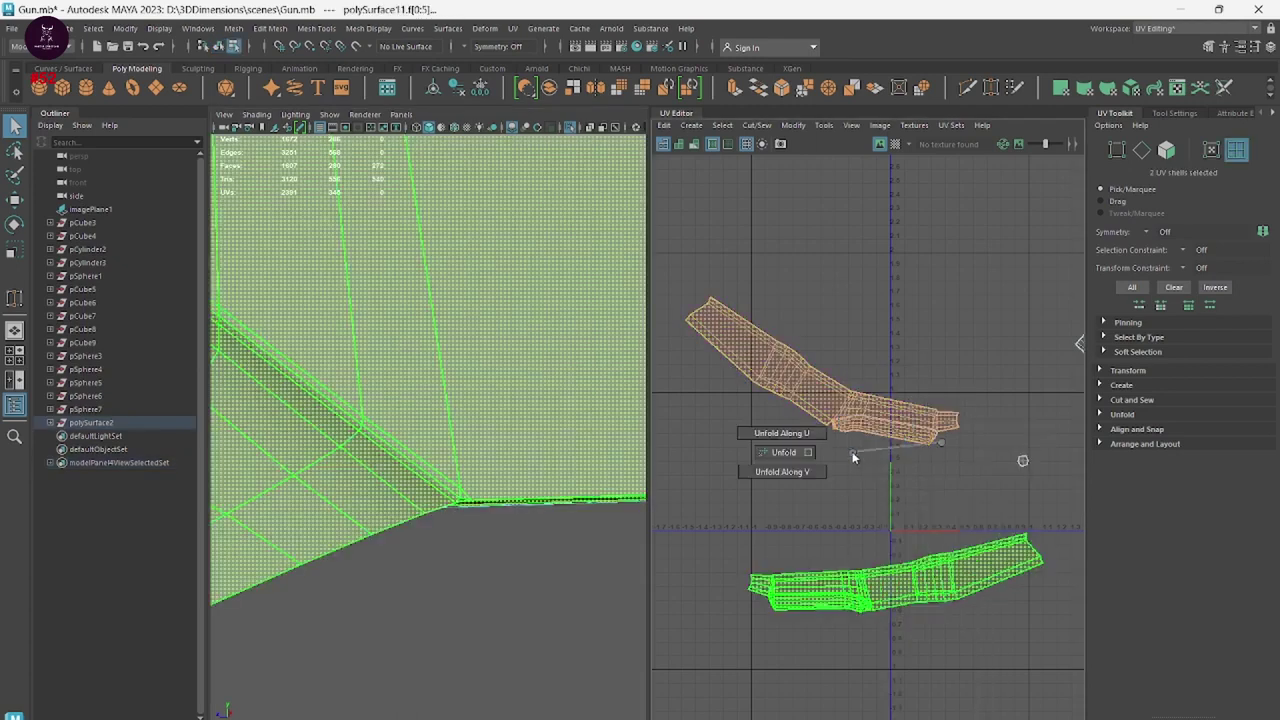
right_click_drag(772, 455, 775, 455, "shift")
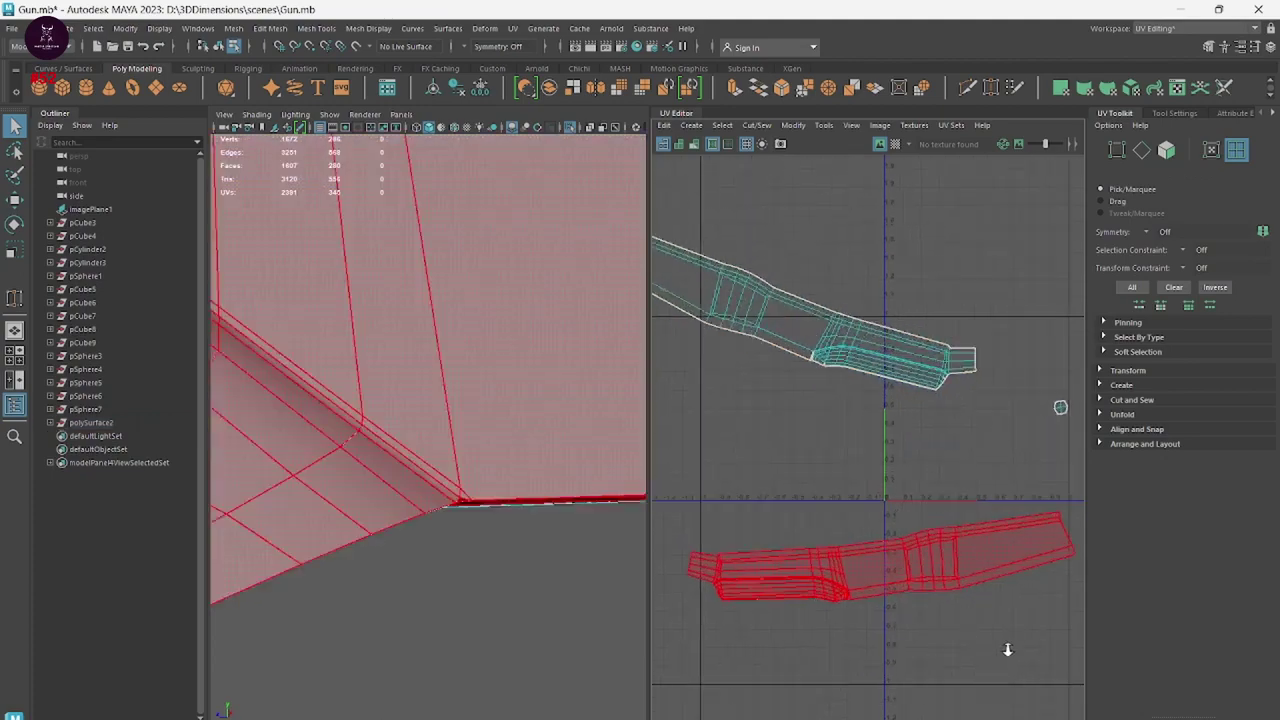
mouse_move(606, 558)
left_mouse_down("alt")
mouse_move(245, 480)
mouse_move(457, 523)
mouse_move(442, 466)
mouse_move(502, 507)
mouse_move(507, 493)
left_mouse_up("alt")
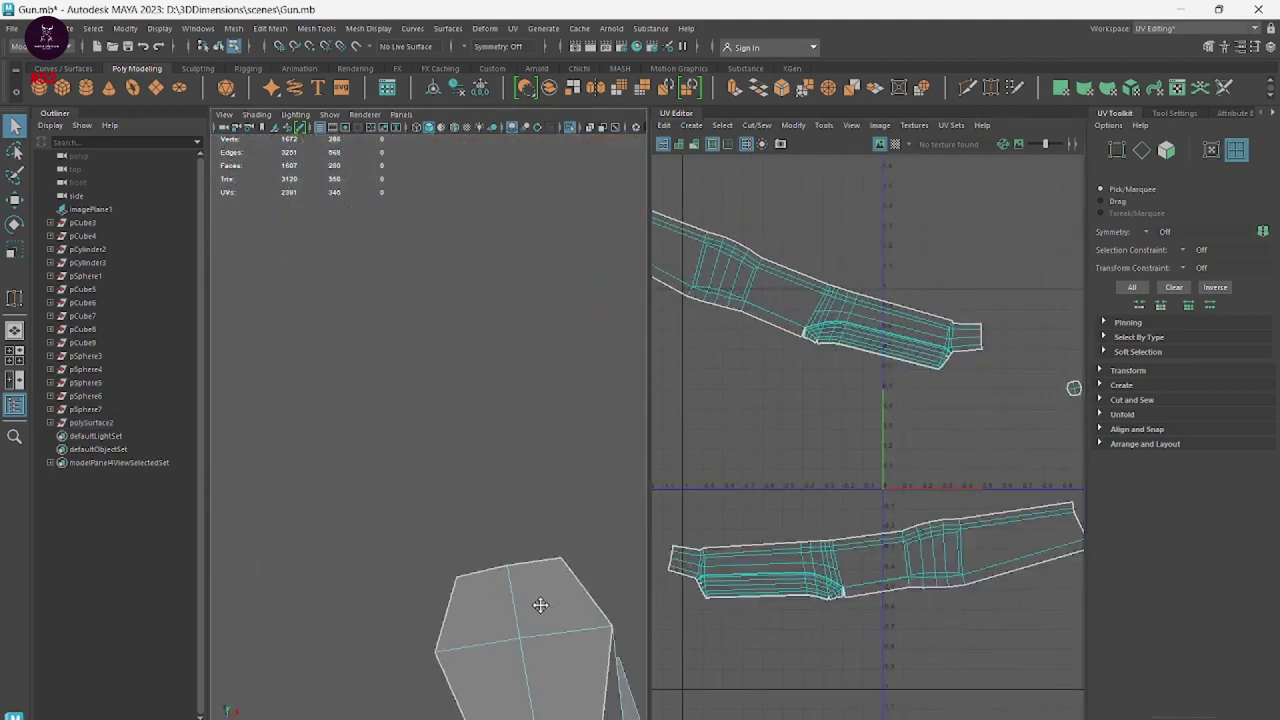
Select the edges at the barrel joint in Edge mode.
right_click(518, 342)
left_click(526, 302)
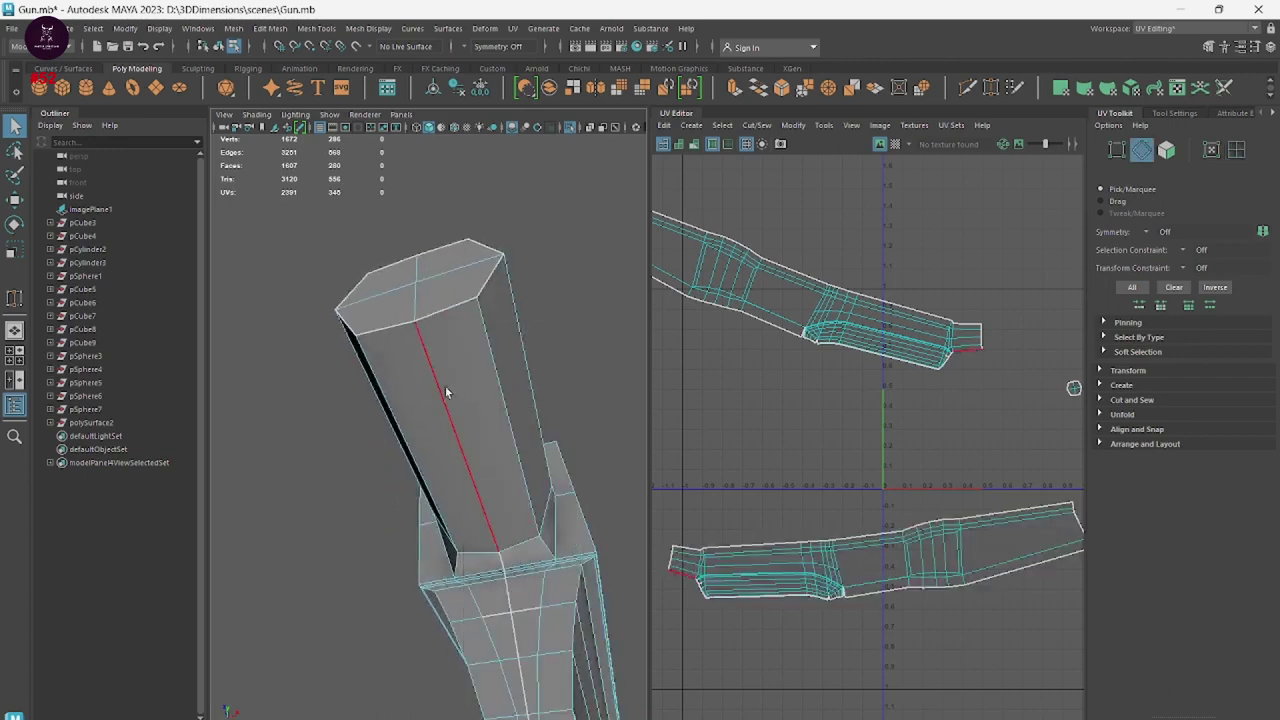
left_click(445, 386)
mouse_move(445, 386)
left_mouse_down("alt")
mouse_move(488, 482)
mouse_move(466, 534)
left_mouse_up("alt")
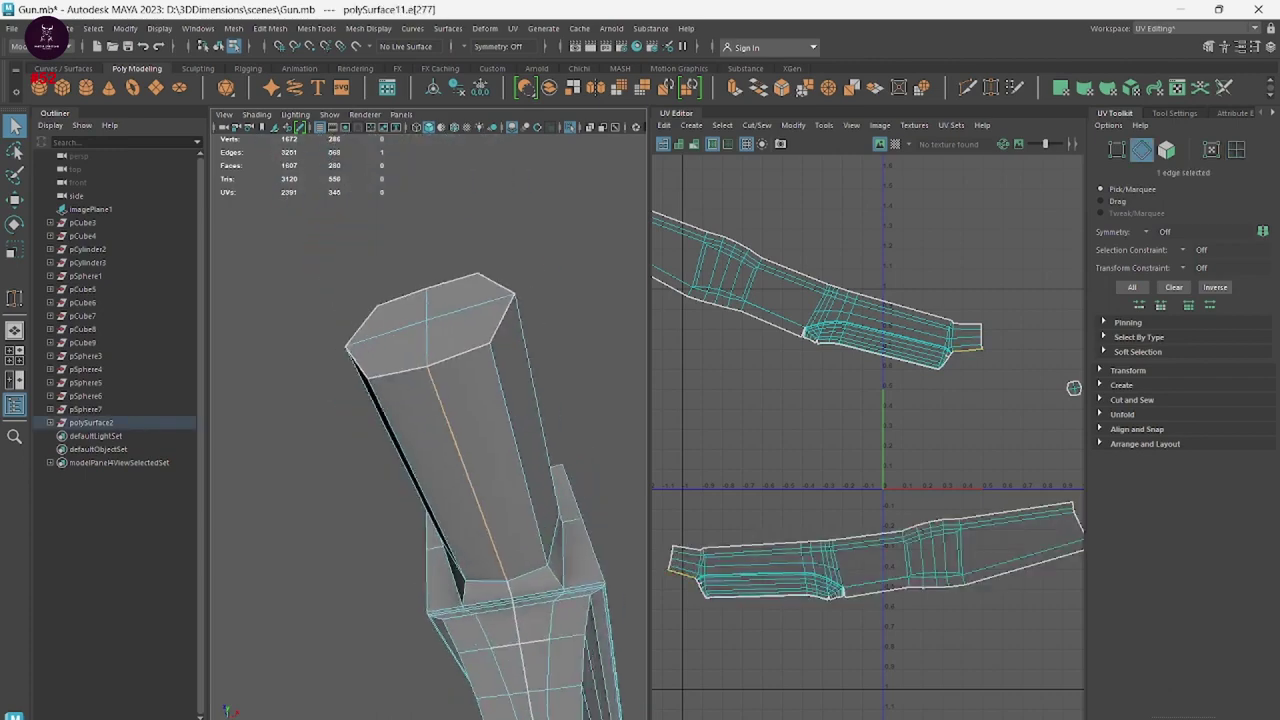
scroll(486, 456, "up", 5)
scroll(486, 456, "down", 5)
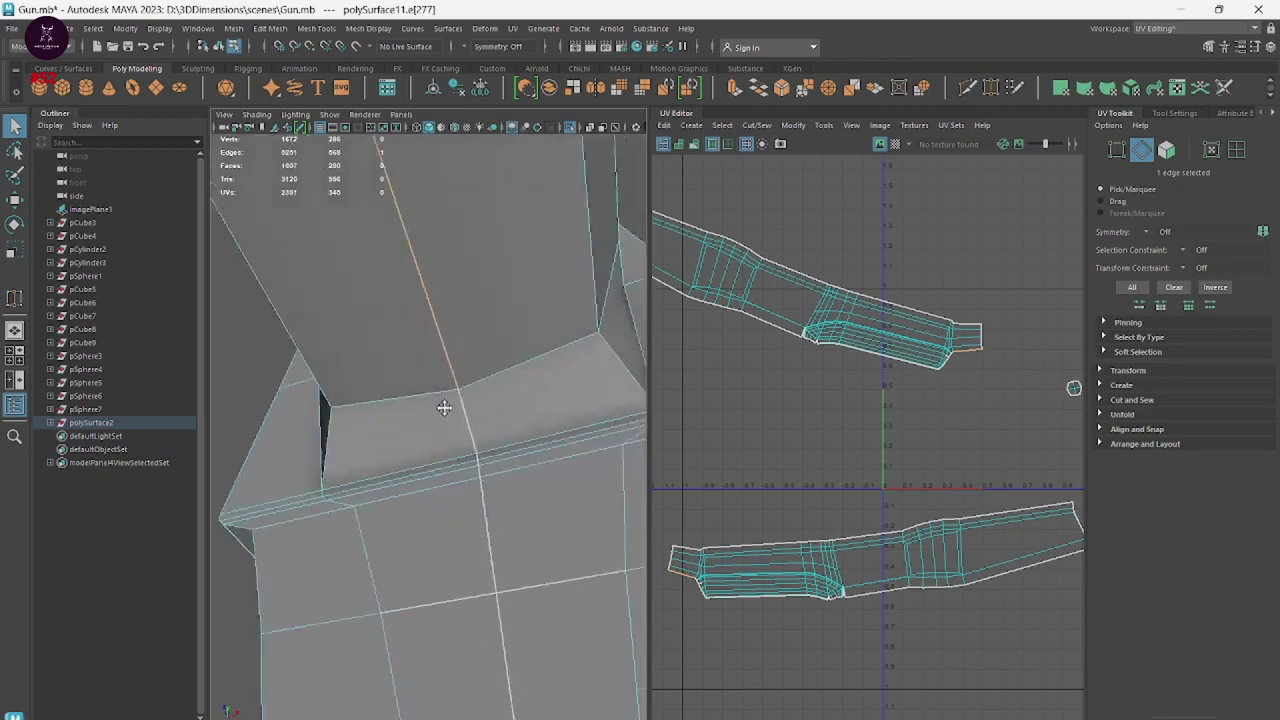
left_click(467, 392)
scroll(503, 485, "up", 3)
mouse_move(503, 485)
left_mouse_down("alt")
mouse_move(468, 489)
mouse_move(354, 415)
mouse_move(431, 420)
mouse_move(449, 549)
left_mouse_up("alt")
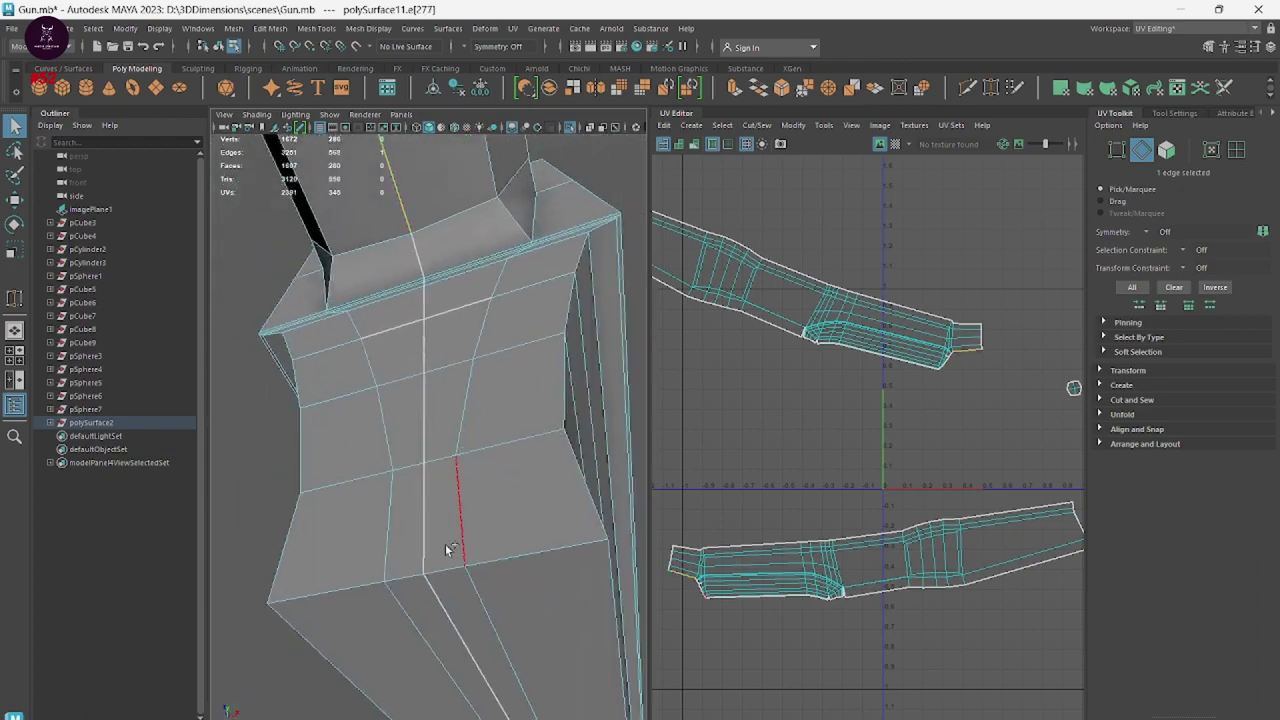
mouse_move(499, 287)
left_mouse_down("alt")
mouse_move(530, 463)
mouse_move(500, 463)
mouse_move(494, 403)
mouse_move(464, 492)
mouse_move(495, 560)
mouse_move(480, 534)
mouse_move(515, 440)
left_mouse_up("alt")
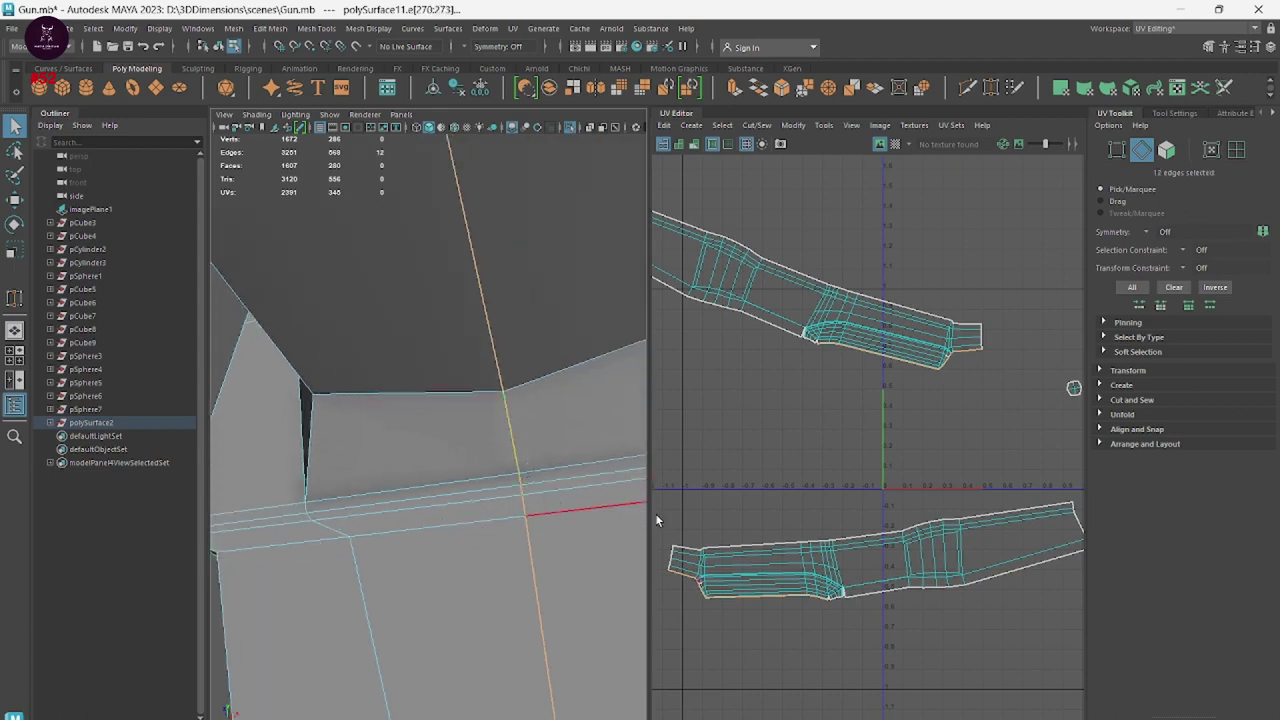
Move and Sew the barrel's lower shell onto the upper one, then unfold the combined UVs.
right_click_drag(789, 515, 785, 482, "shift")
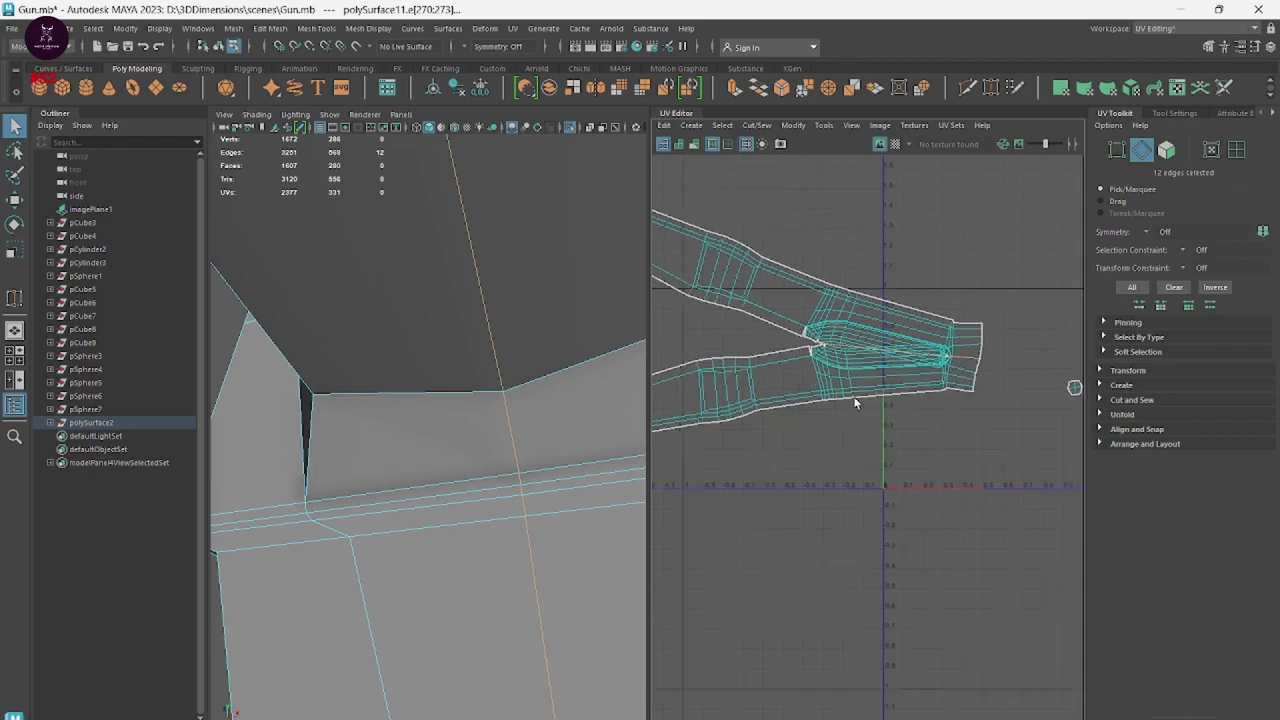
right_click(970, 337)
left_click(1047, 350)
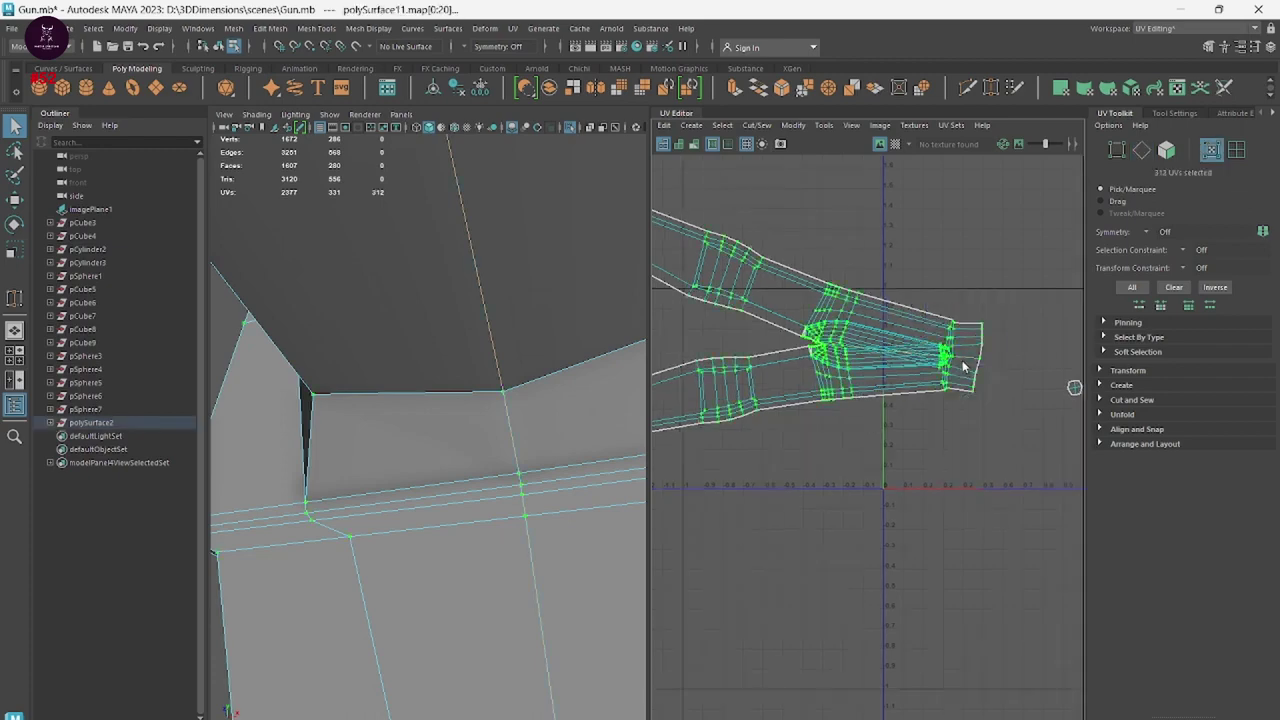
right_click_drag(826, 362, 895, 367, "shift")
left_click(796, 366)
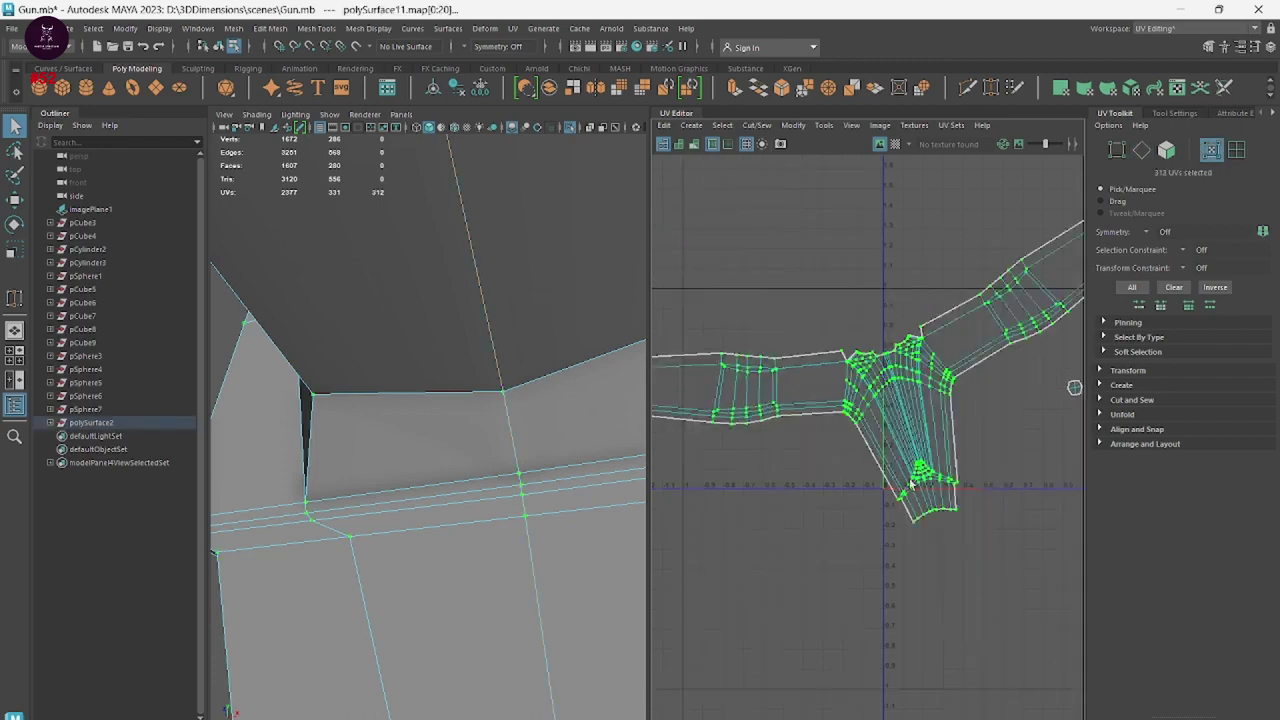
Select the seam edges along the handle in Edge mode.
scroll(895, 420, "up", 2)
scroll(895, 420, "up", 2)
scroll(895, 420, "up", 1)
scroll(895, 420, "up", 1)
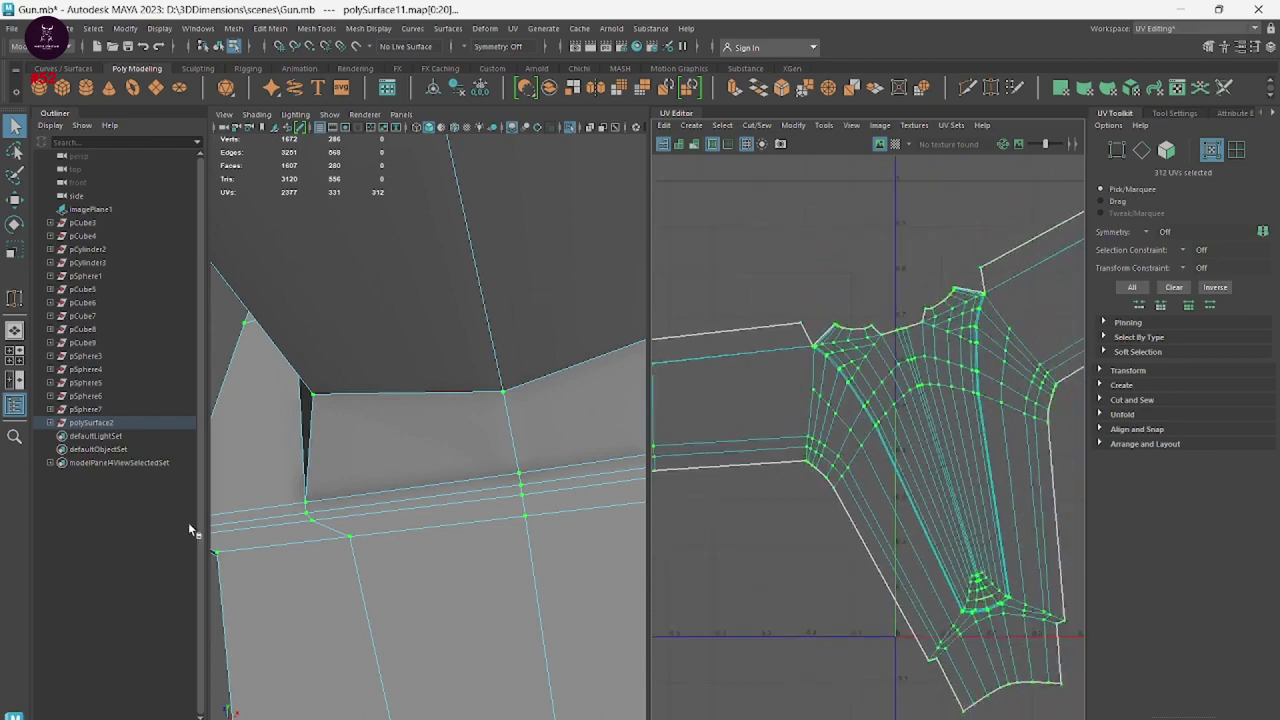
left_click_drag(400, 523, 413, 453, "alt")
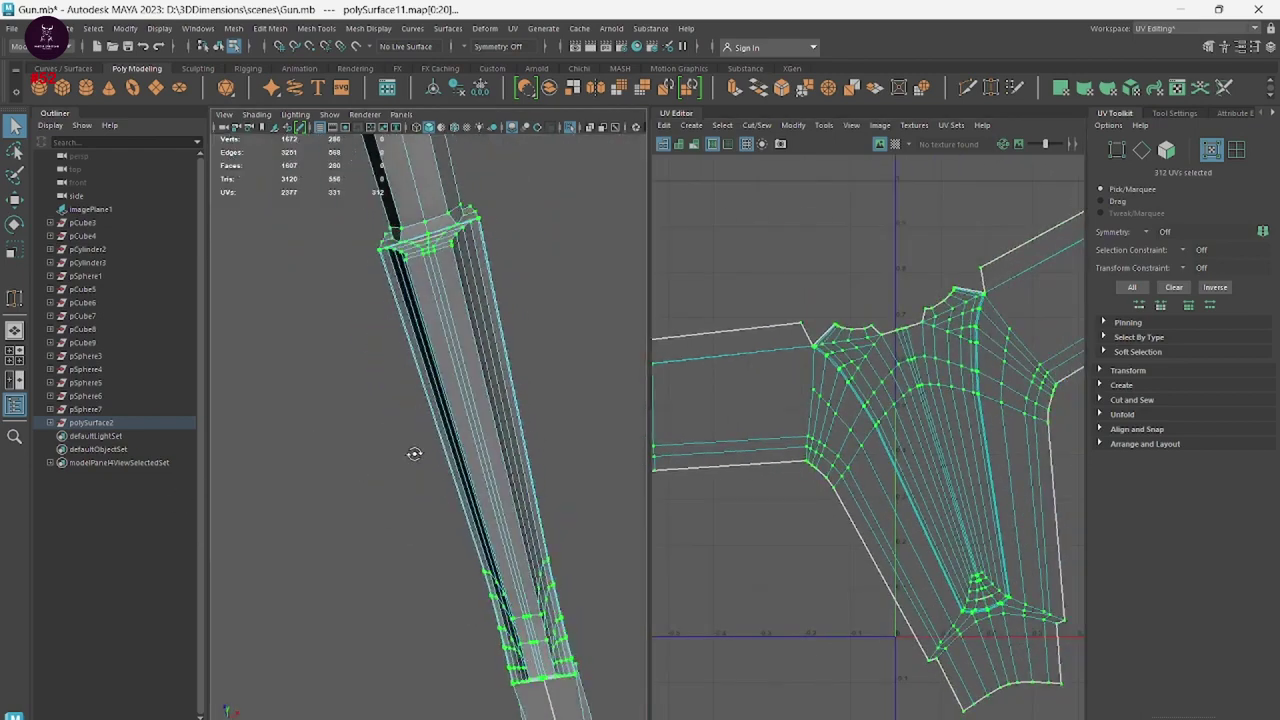
right_click_drag(451, 399, 451, 342)
left_click(470, 445)
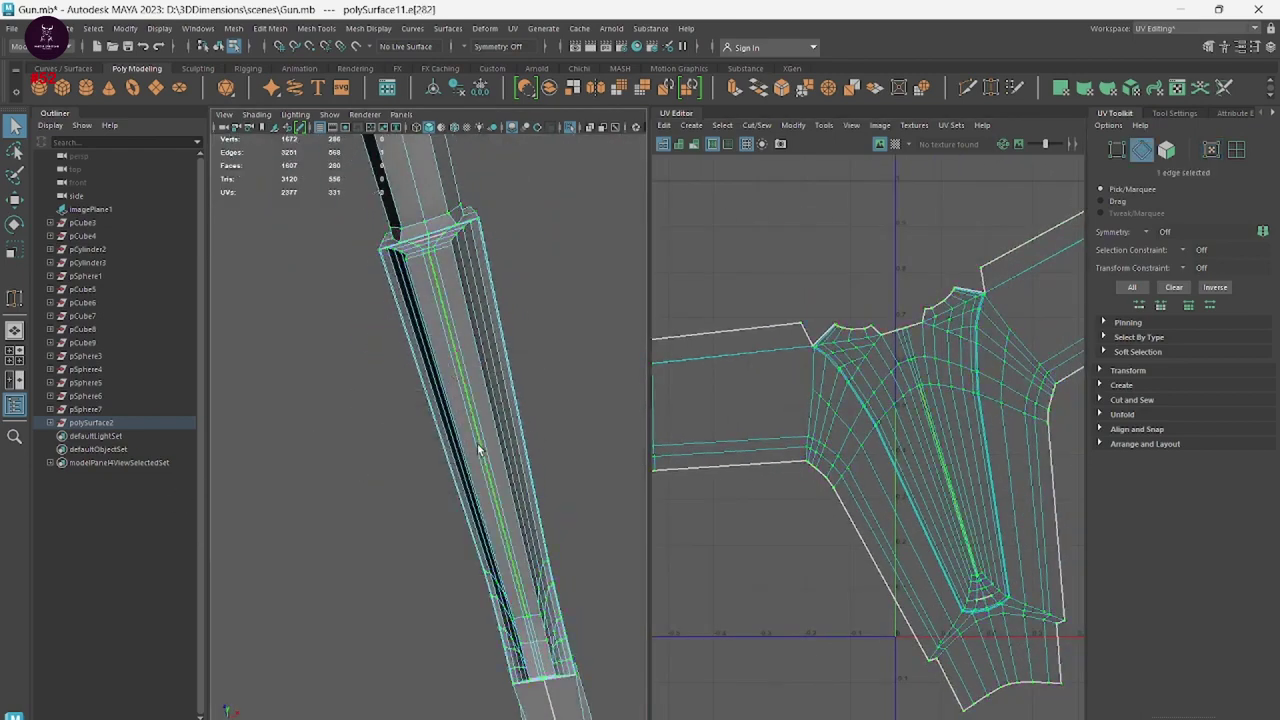
scroll(595, 495, "up", 2)
scroll(613, 513, "up", 2)
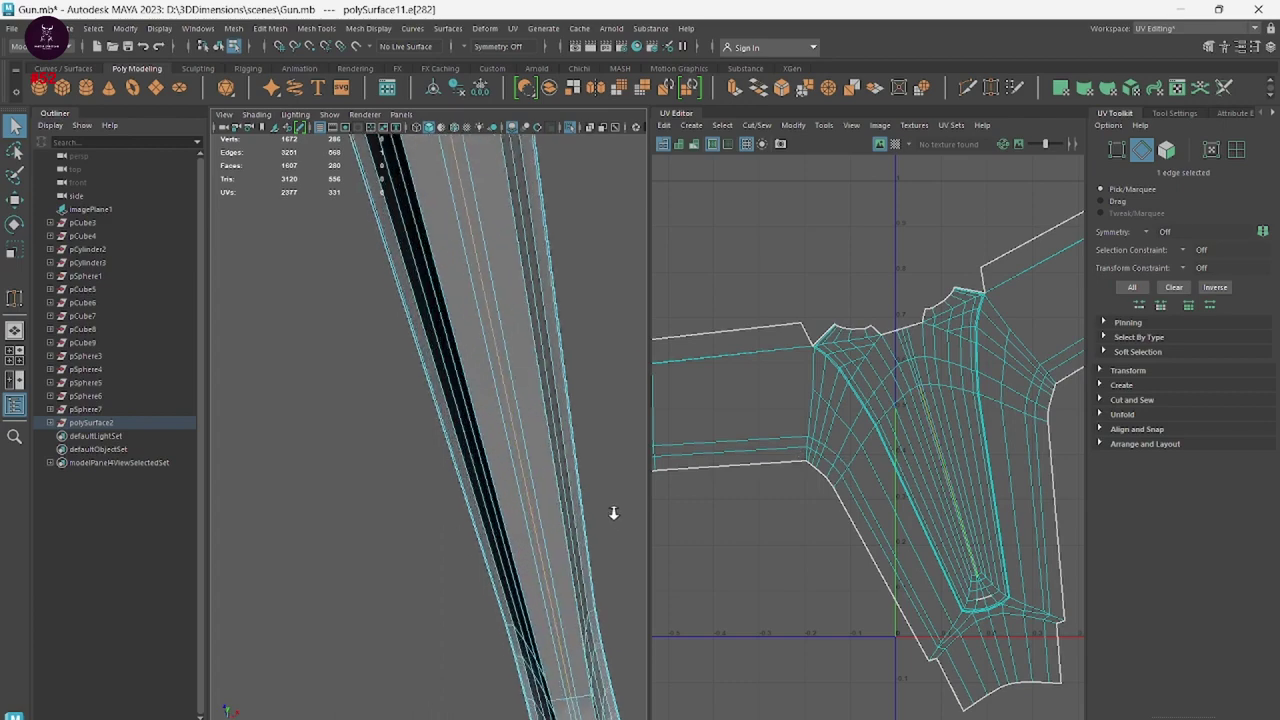
scroll(571, 457, "down", 3)
scroll(523, 480, "down", 3)
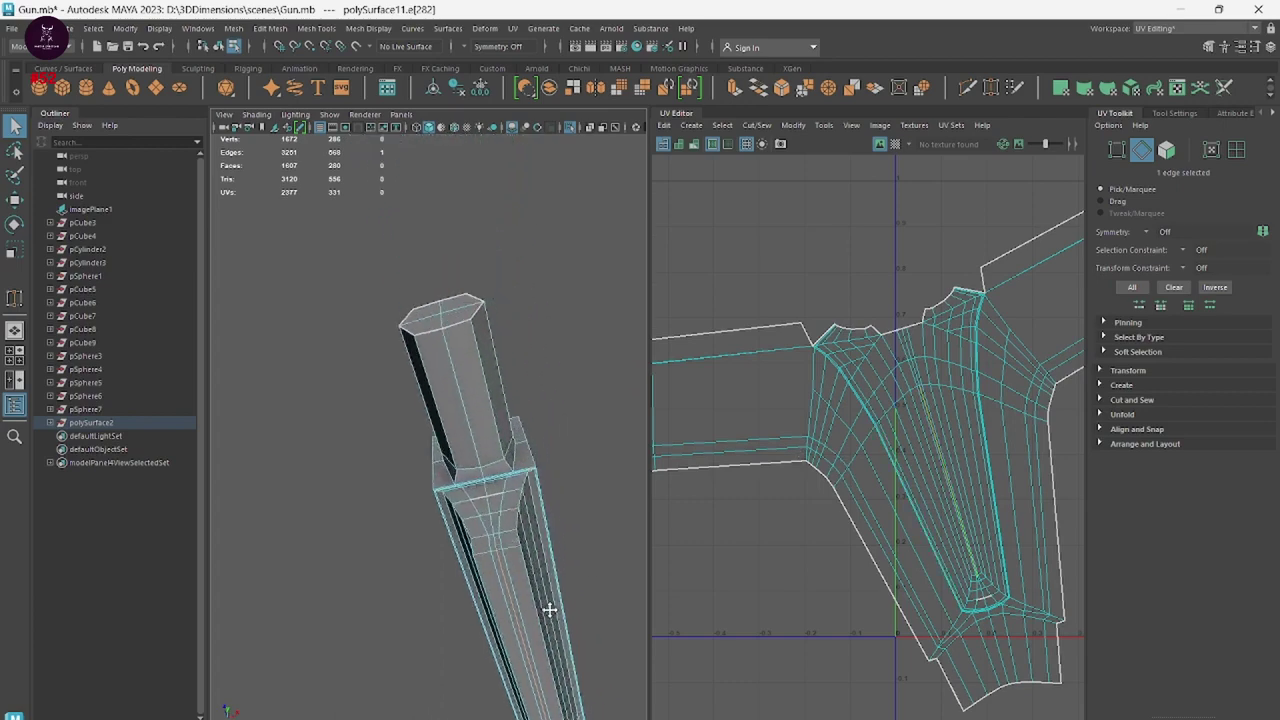
scroll(551, 606, "down", 1)
left_click(470, 380)
key("f")
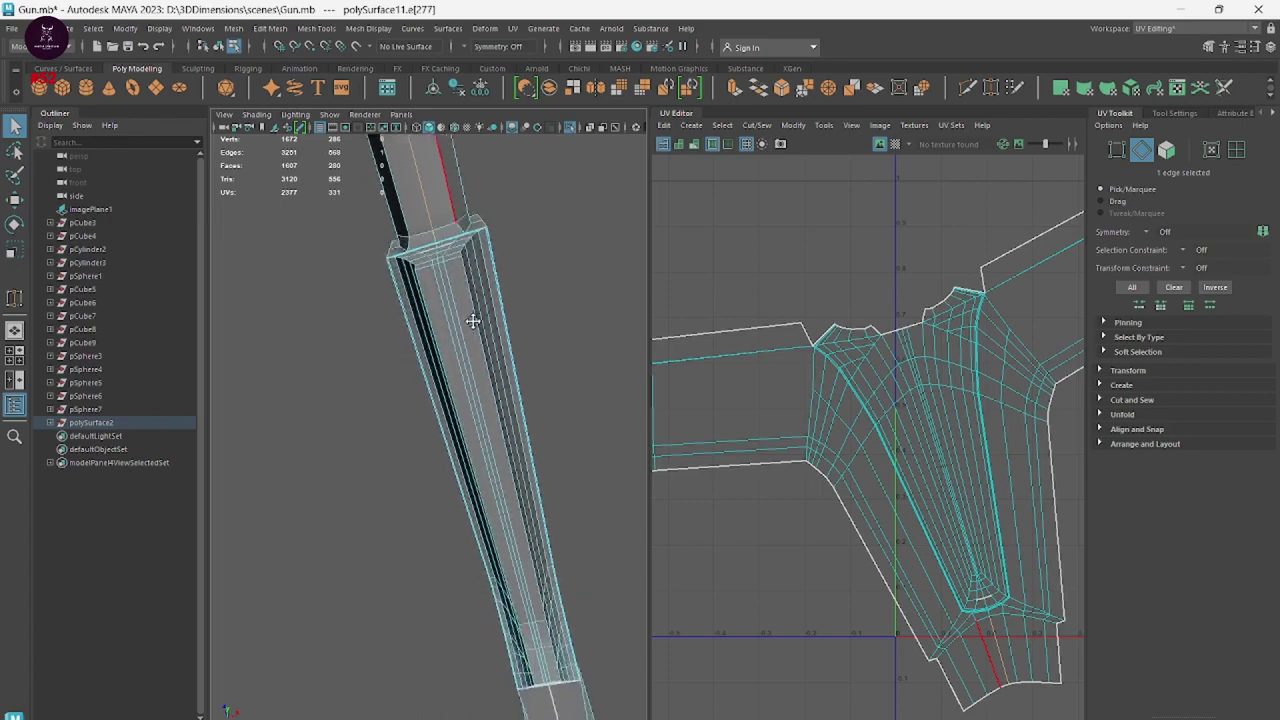
left_click(490, 456)
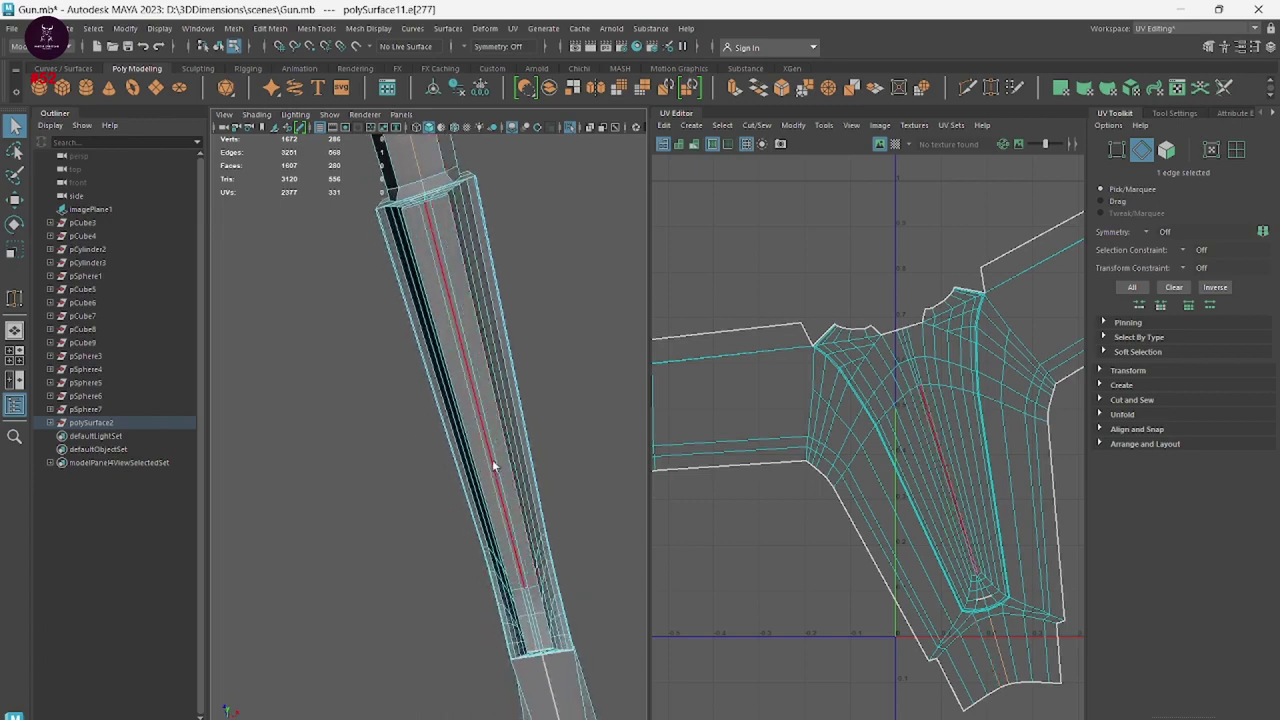
Sew the handle seam edge closed, bringing the UV count to 2375.
scroll(517, 493, "up", 2)
scroll(460, 440, "up", 2)
scroll(440, 430, "up", 2)
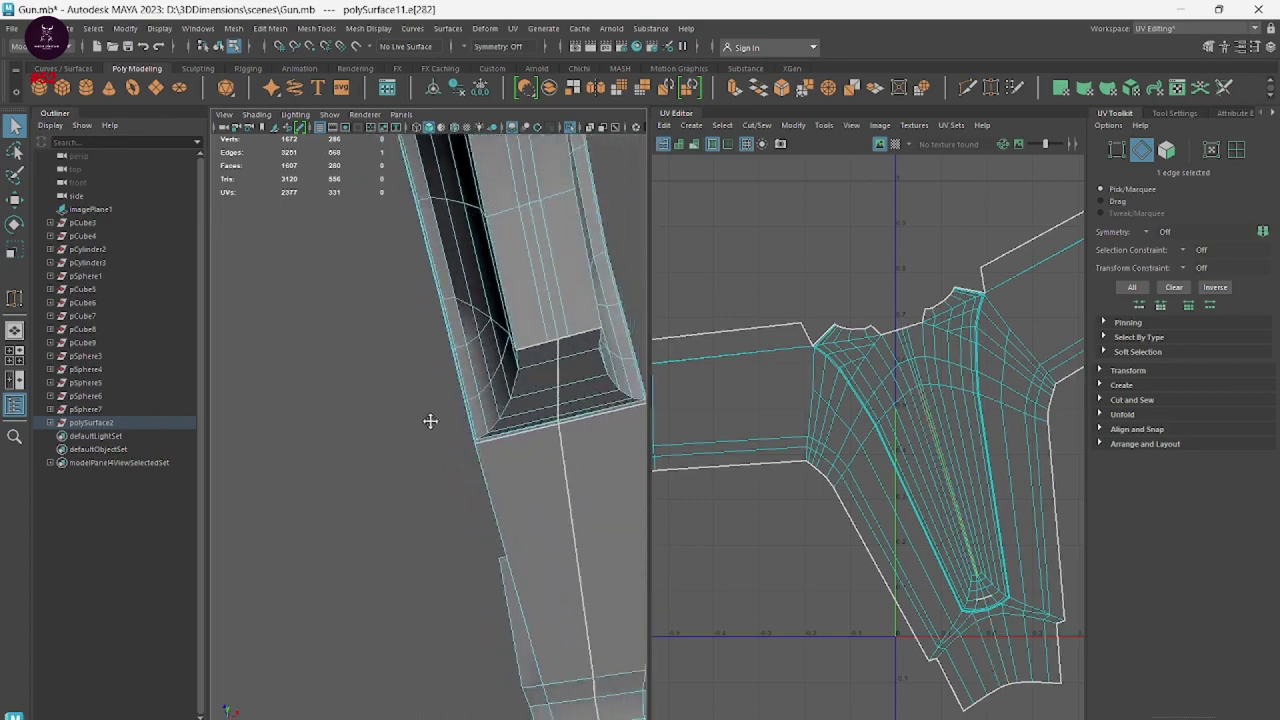
scroll(429, 420, "up", 2)
right_click_drag(965, 431, 958, 472, "shift")
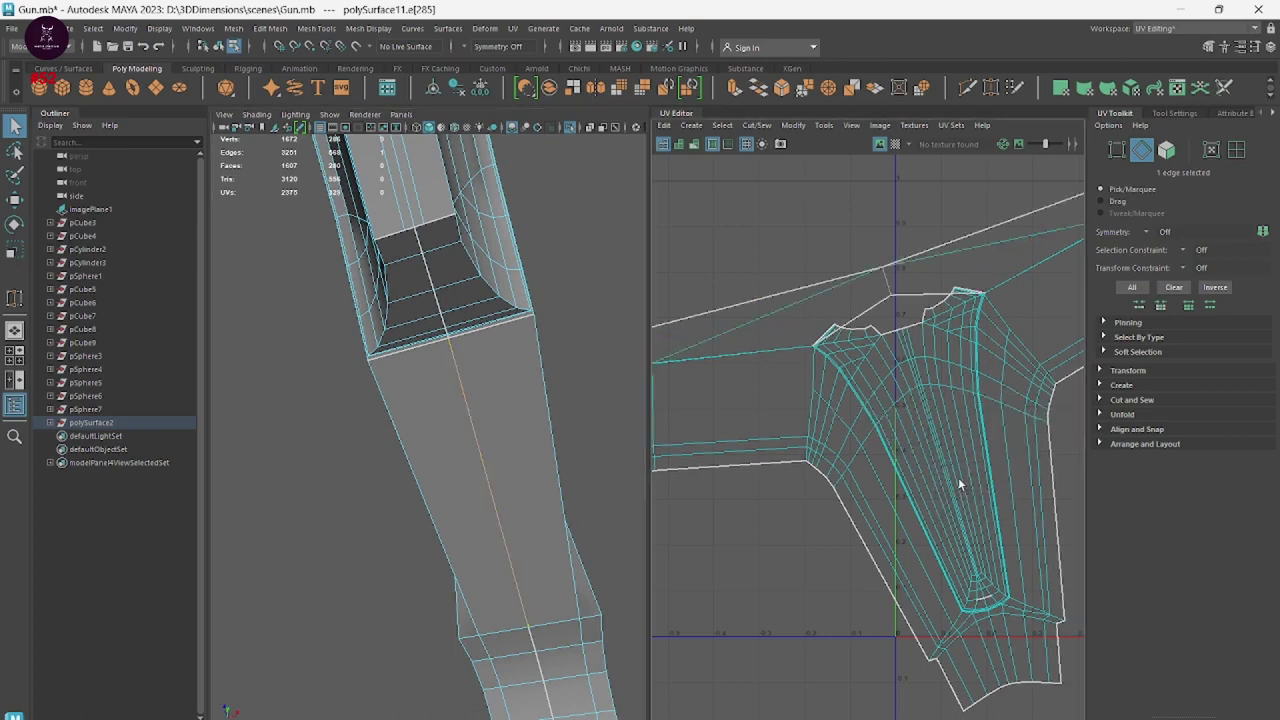
middle_click_drag(893, 440, 820, 409, "alt")
scroll(877, 383, "down", 2)
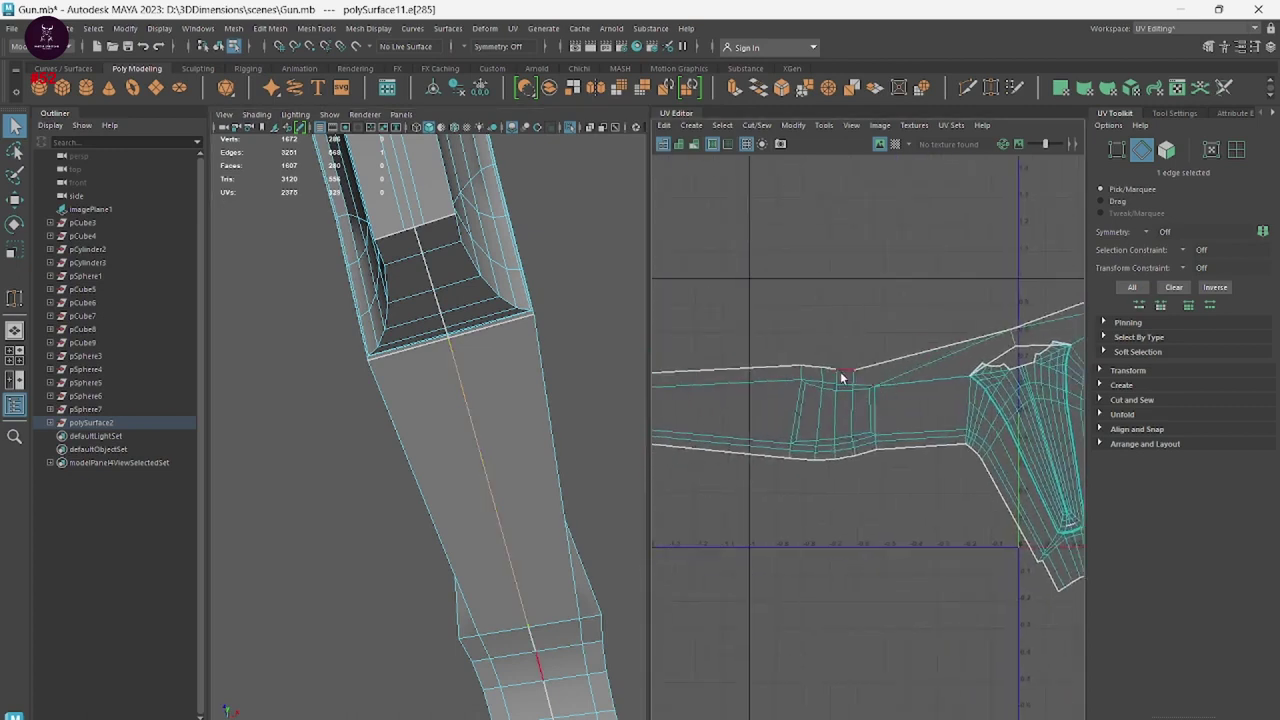
left_click(840, 373)
Cut the barrel UVs along the selected edge and unfold the shell into a long strip.
right_click_drag(903, 467, 897, 503, "shift")
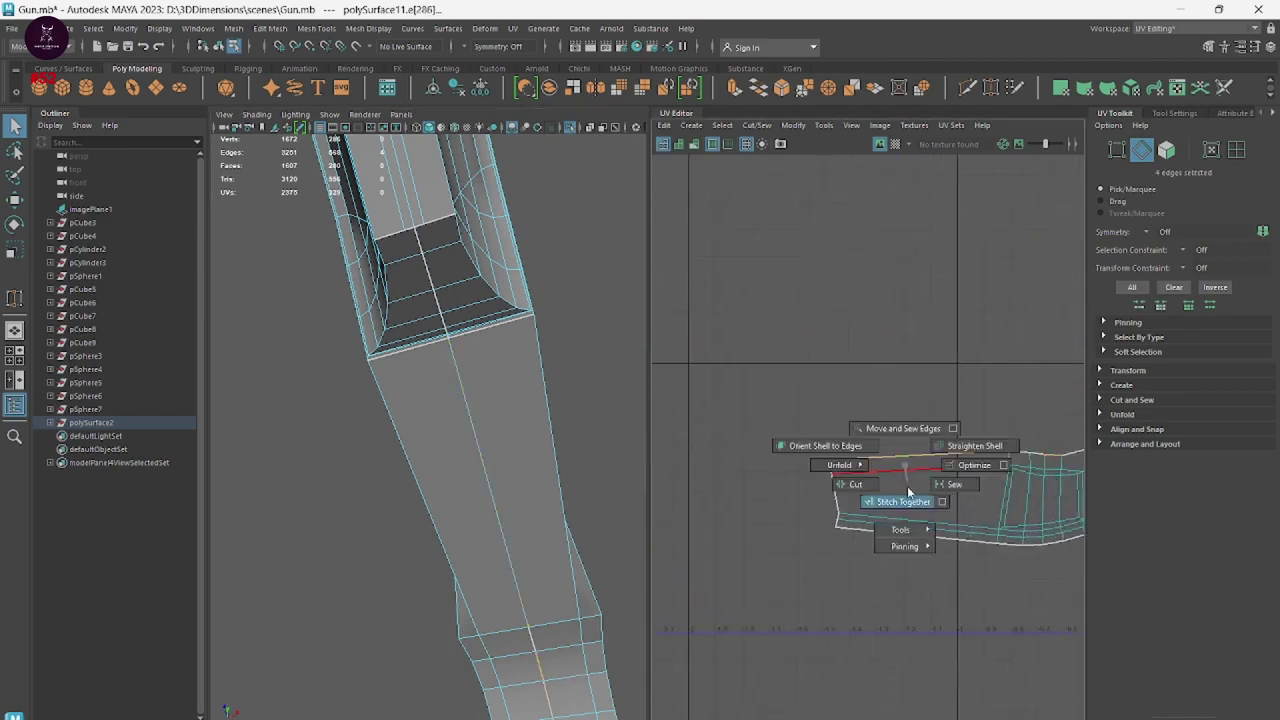
middle_click_drag(998, 504, 850, 420, "alt")
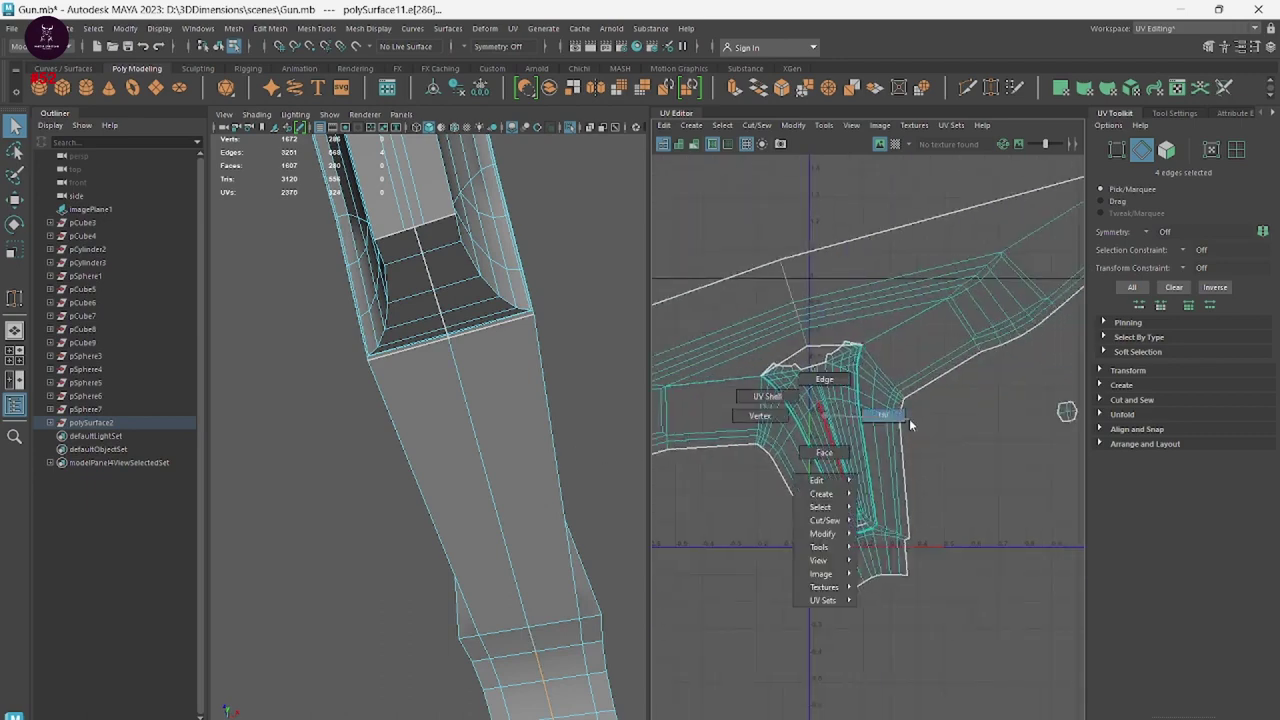
right_click_drag(850, 415, 908, 419, "shift")
right_click_drag(770, 408, 768, 410, "shift")
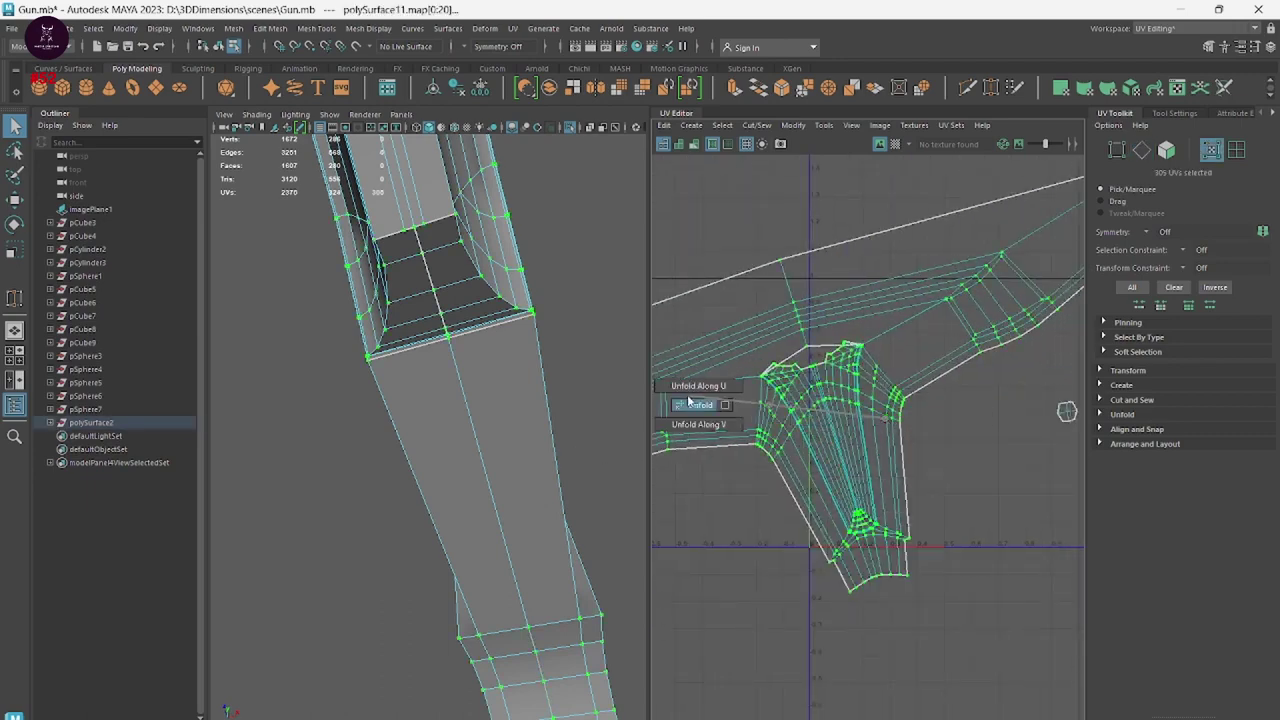
right_click_drag(688, 400, 688, 402, "shift")
scroll(929, 491, "down", 2)
scroll(1020, 451, "down", 2)
scroll(826, 369, "up", 3)
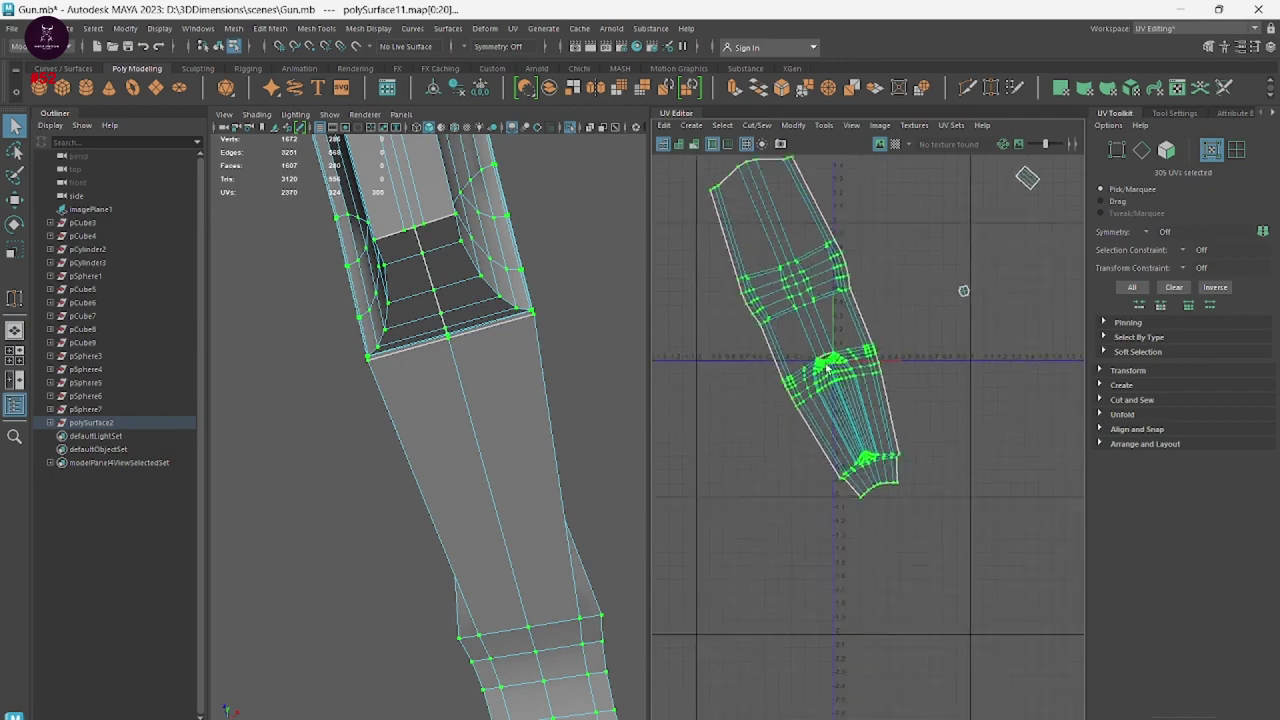
scroll(793, 318, "up", 3)
scroll(957, 480, "up", 2)
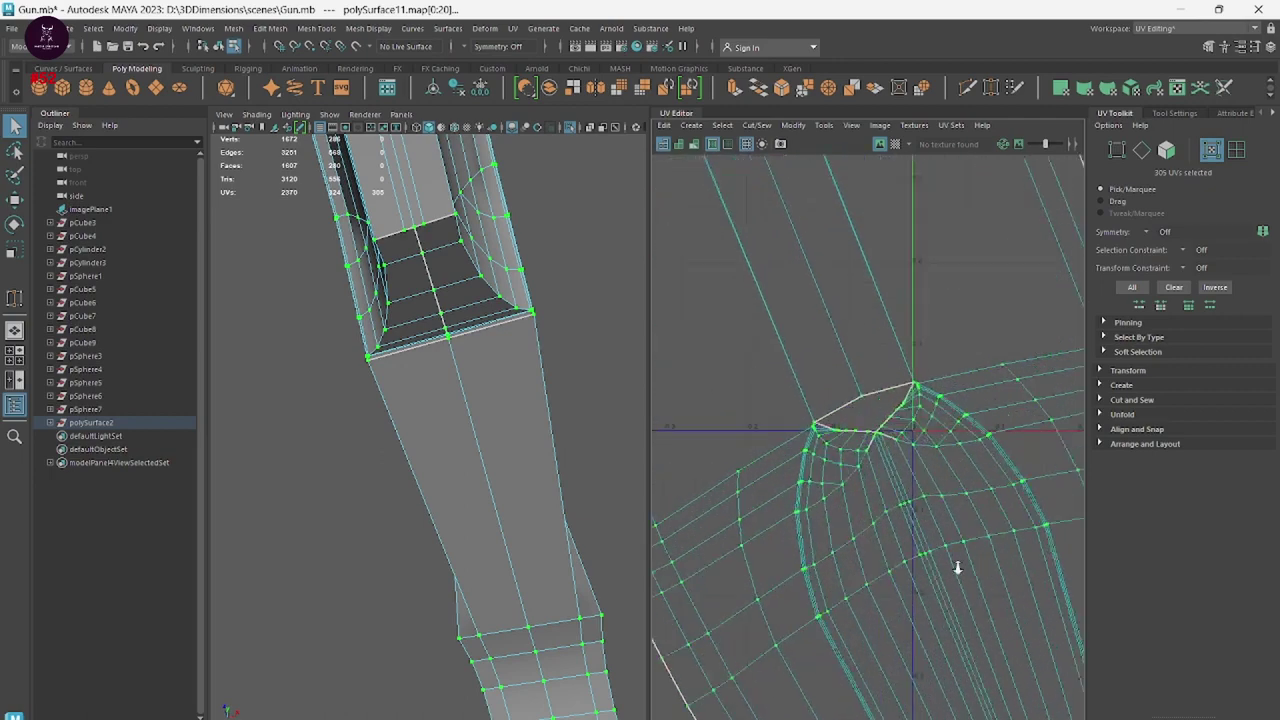
scroll(771, 420, "up", 2)
scroll(888, 456, "up", 2)
scroll(900, 560, "up", 2)
scroll(871, 371, "up", 2)
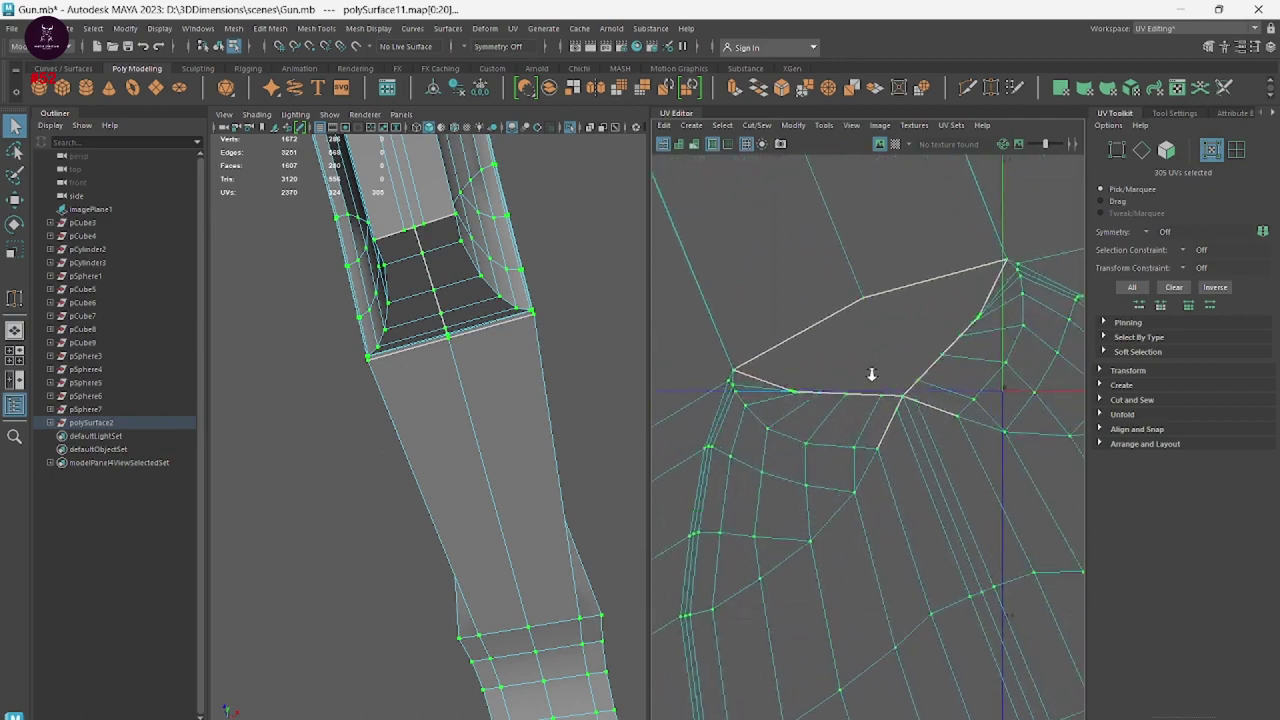
scroll(860, 300, "up", 2)
In edge mode, pick two seam edges and stitch them together.
right_click_drag(858, 250, 851, 228)
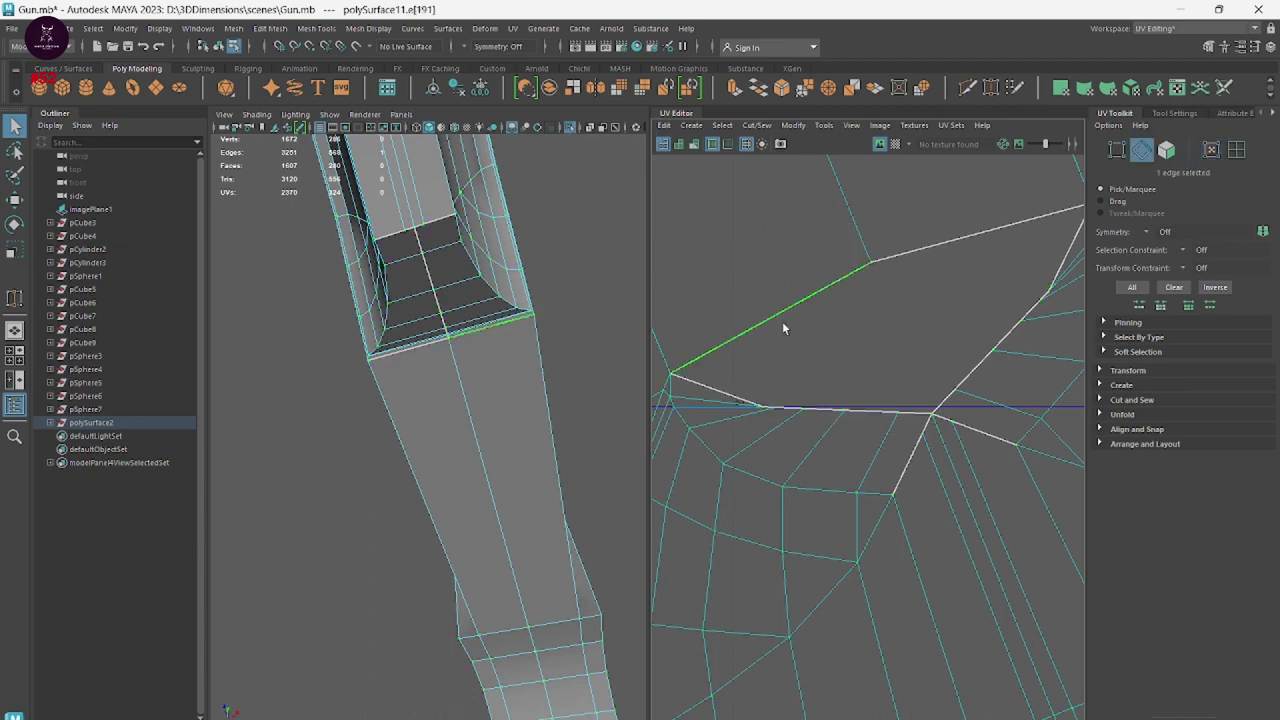
left_click(734, 387)
left_click(924, 424)
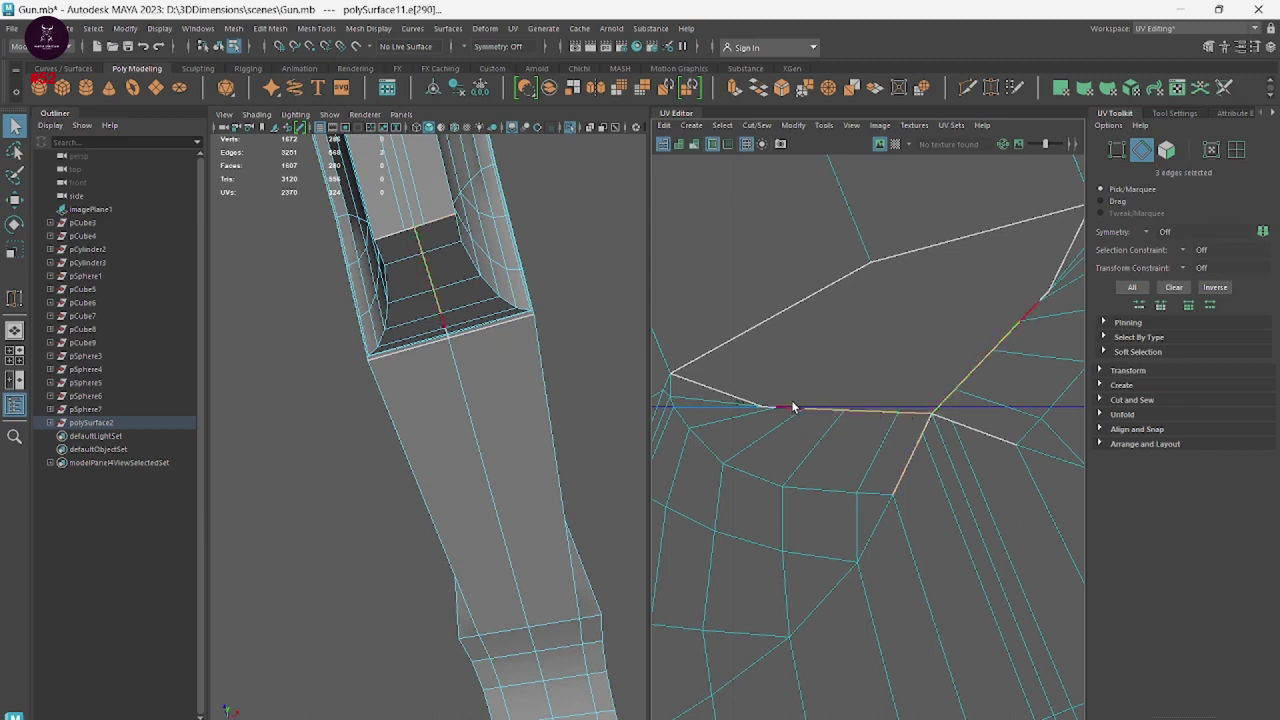
right_click_drag(767, 400, 778, 437, "shift")
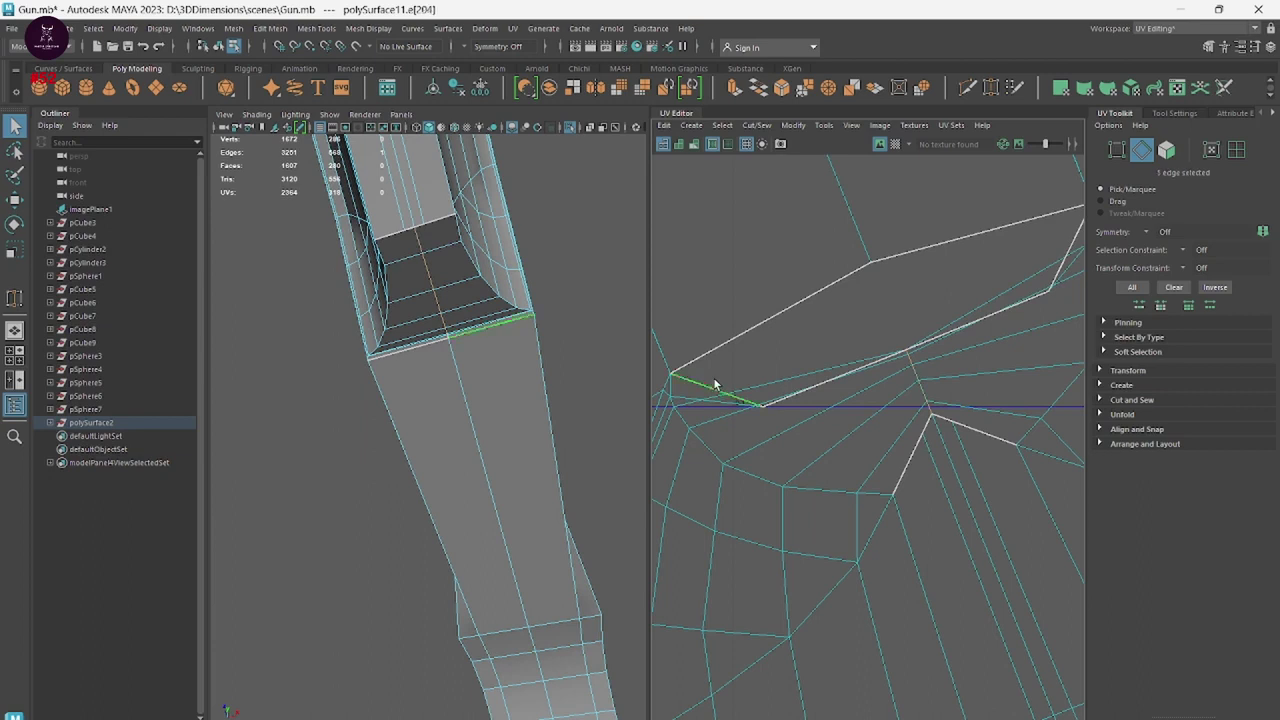
Stitch two more split border edges to their partners so the borders coincide.
middle_click_drag(770, 390, 777, 446, "alt")
left_click(831, 435)
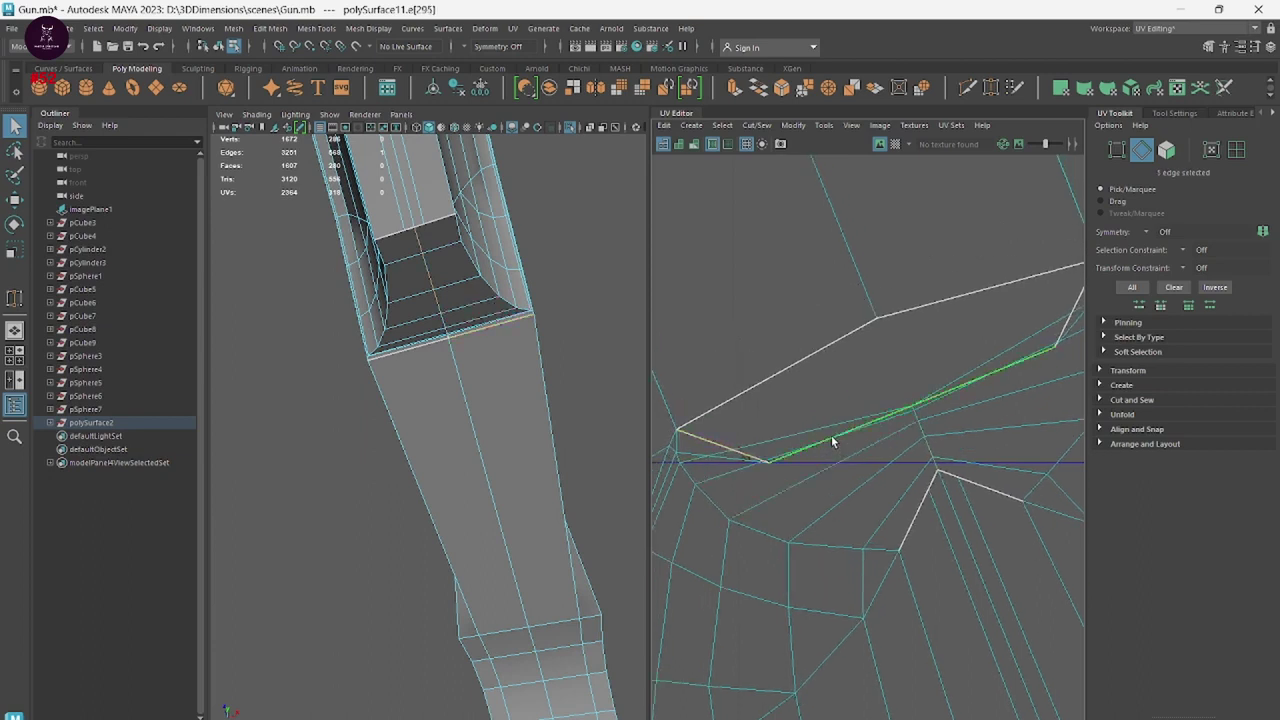
right_click(833, 440, "shift")
mouse_move(833, 440)
right_mouse_down("shift")
mouse_move(839, 465)
mouse_move(885, 458)
right_mouse_up("shift")
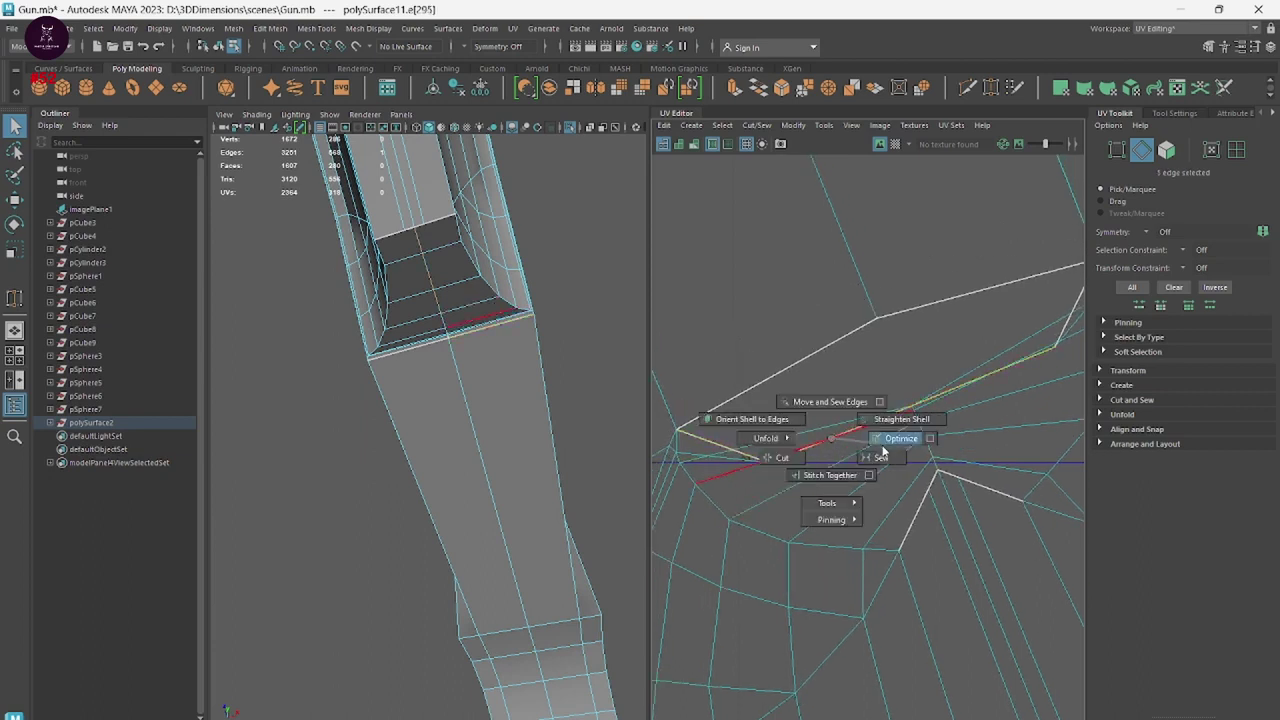
left_click(706, 433)
mouse_move(785, 395)
right_mouse_down("shift")
mouse_move(827, 394)
mouse_move(871, 311)
mouse_move(712, 308)
right_mouse_up("shift")
Select the neighbouring seam edges along the barrel shell's border in UV edge mode.
scroll(889, 431, "down", 5)
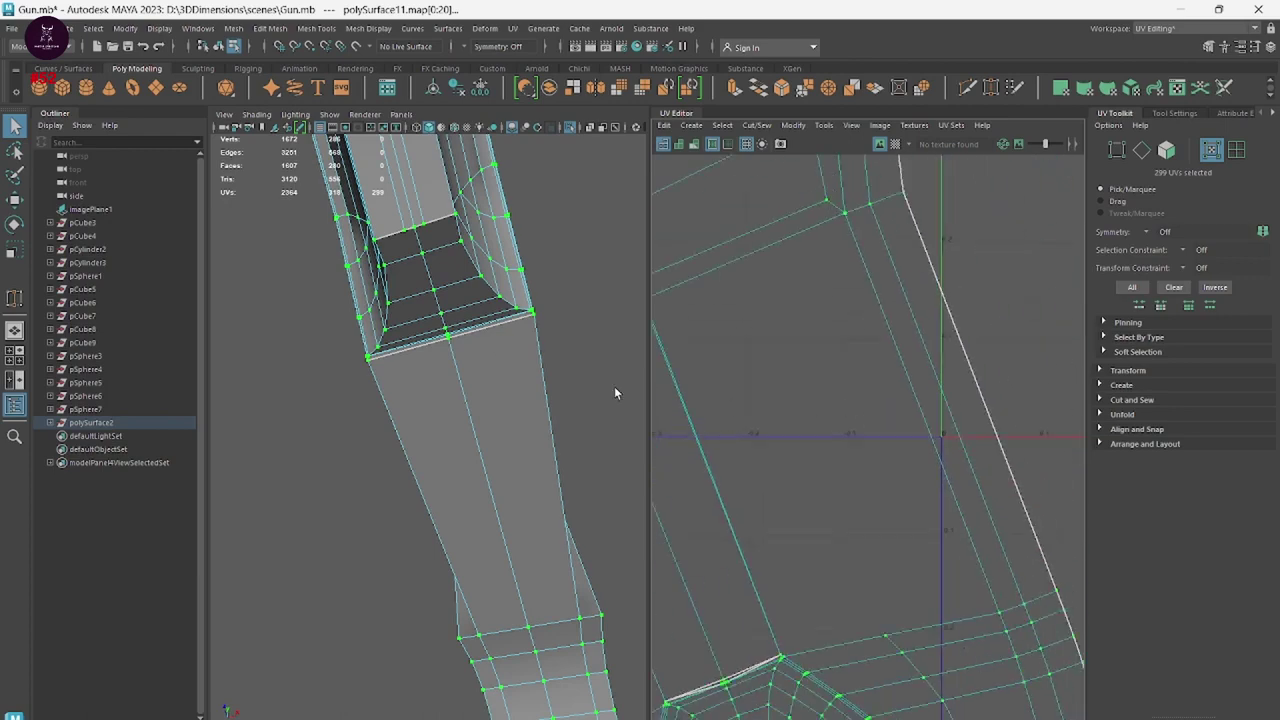
scroll(823, 520, "up", 3)
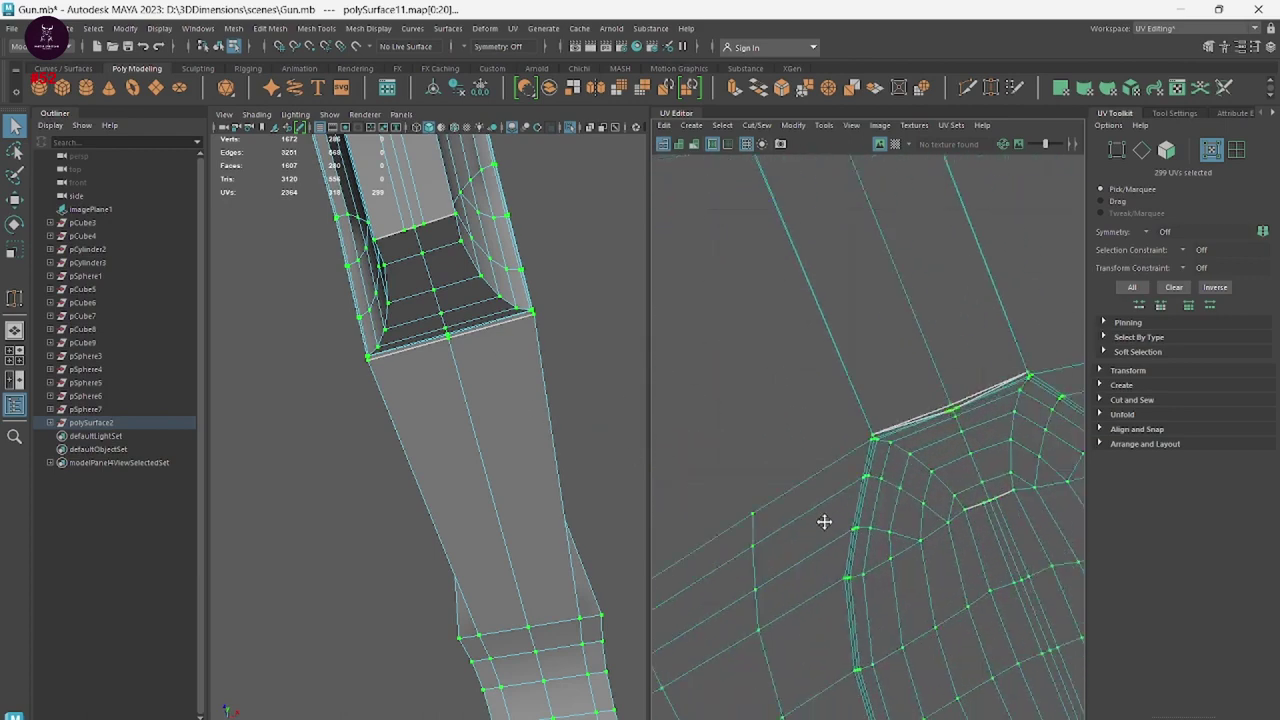
scroll(934, 451, "up", 3)
scroll(749, 370, "up", 2)
scroll(948, 388, "up", 2)
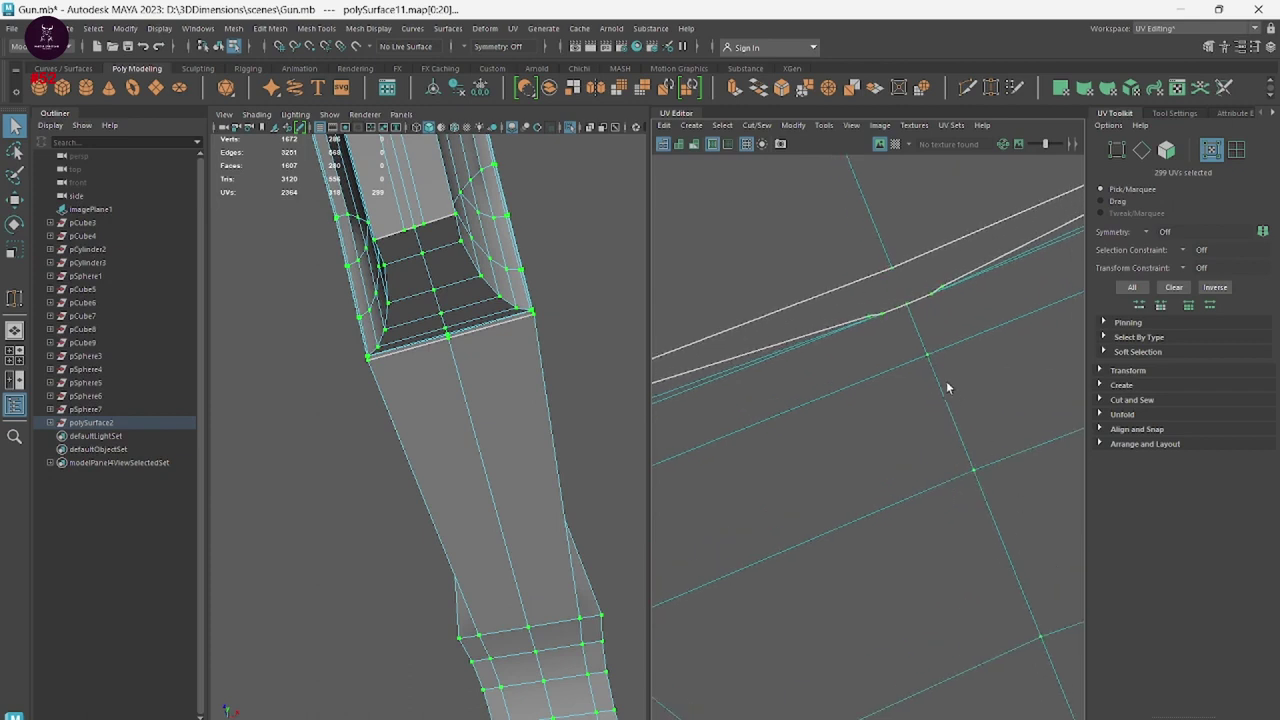
right_click_drag(916, 283, 920, 248)
left_click(832, 330)
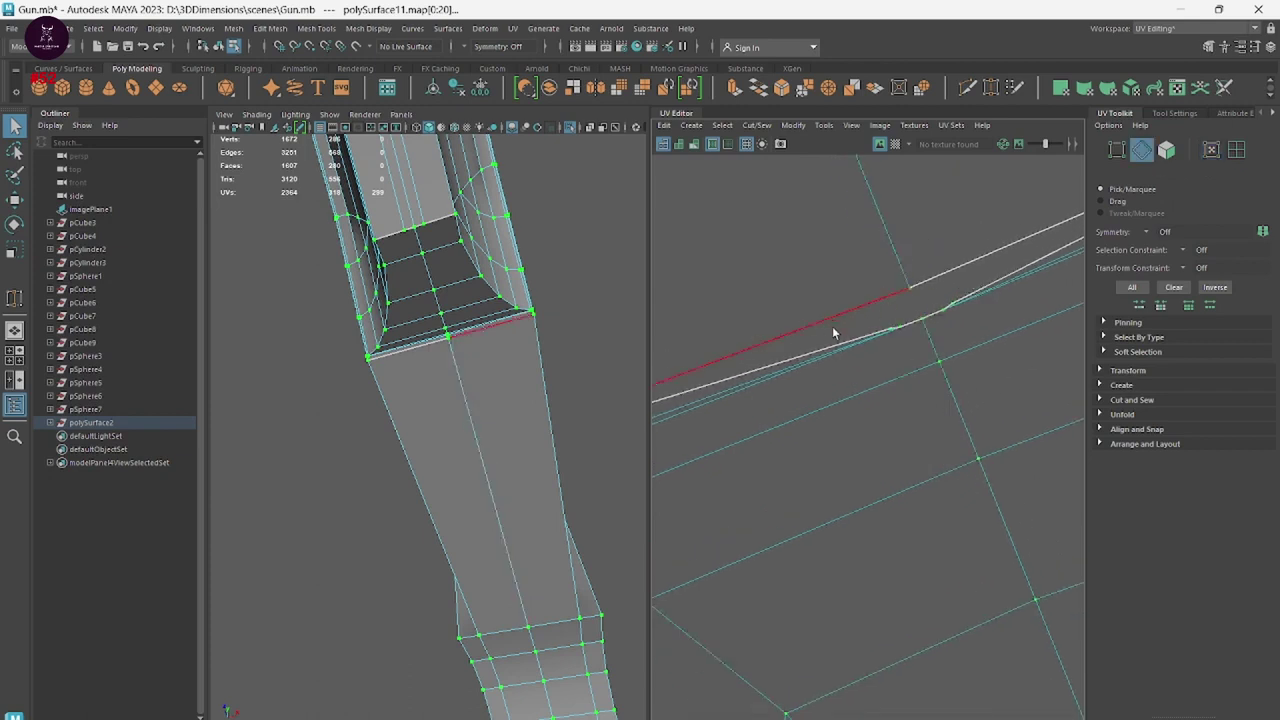
left_click(821, 345)
middle_click_drag(933, 367, 844, 465, "alt")
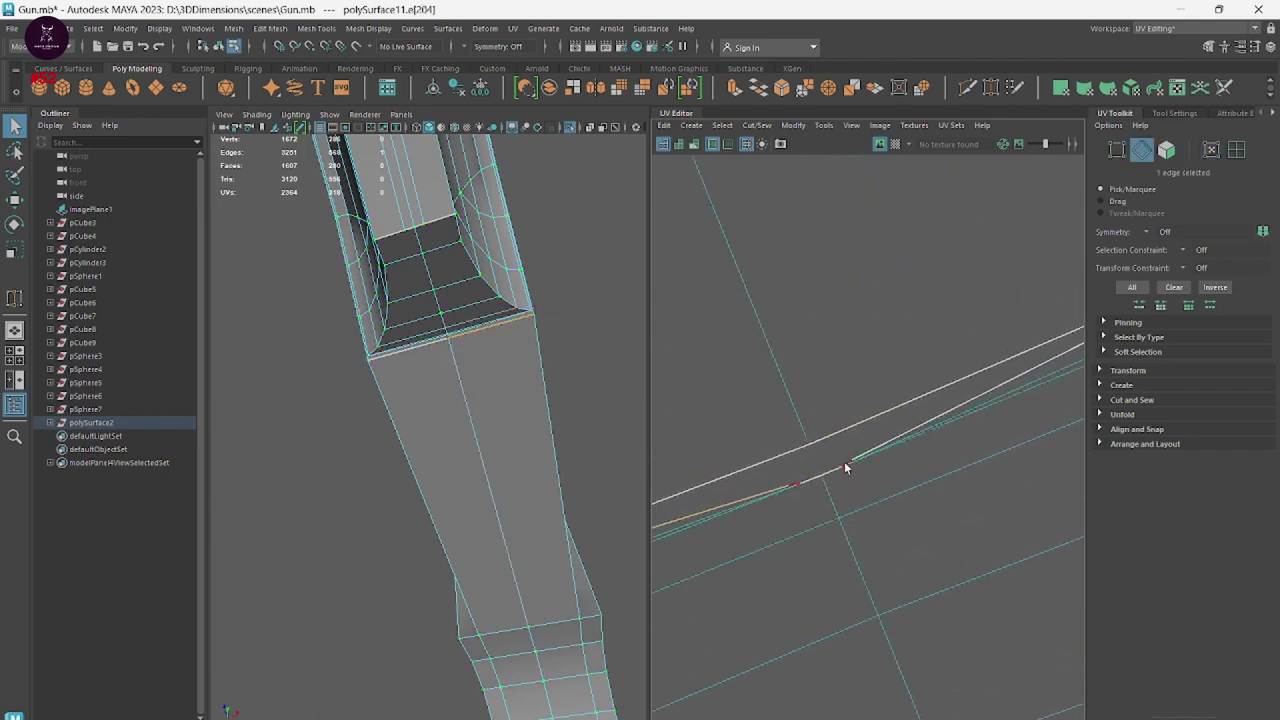
left_click(819, 479)
mouse_move(820, 479)
right_mouse_down()
mouse_move(822, 513)
mouse_move(790, 513)
right_mouse_up()
Sew the selected seam edge closed and pick further seam edges, checking them in 3D.
left_click(791, 483)
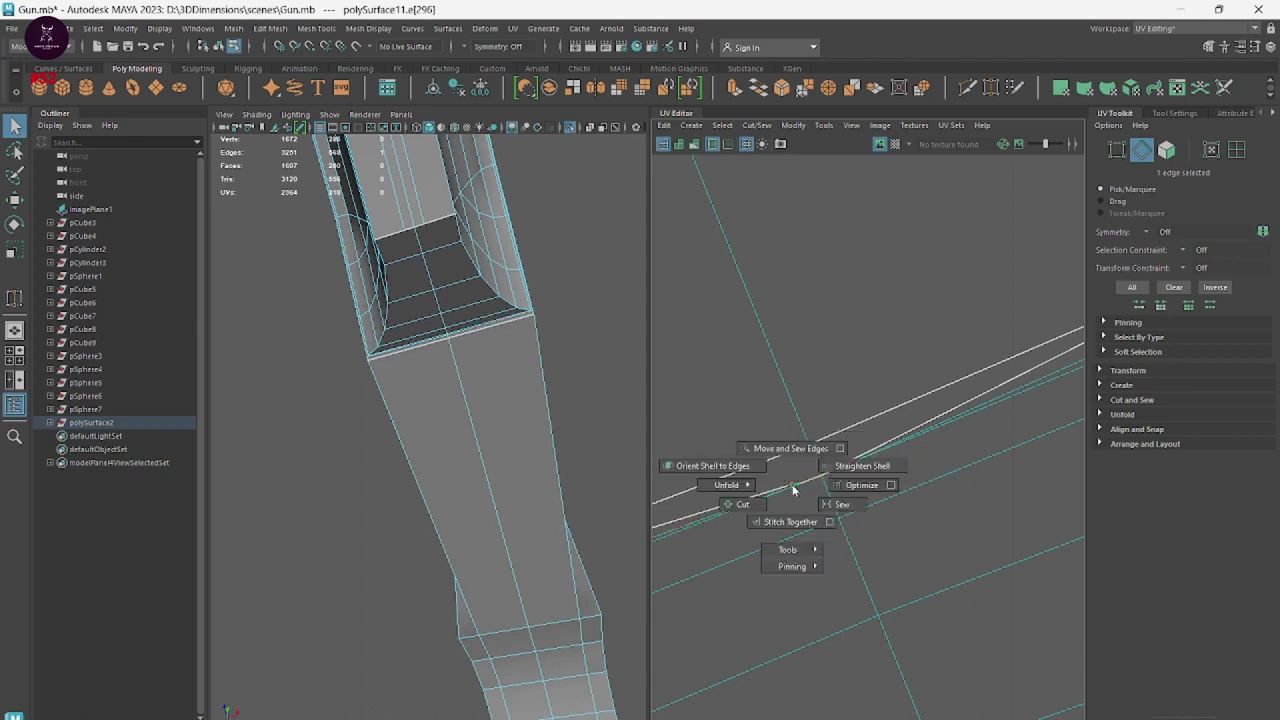
left_click(806, 477)
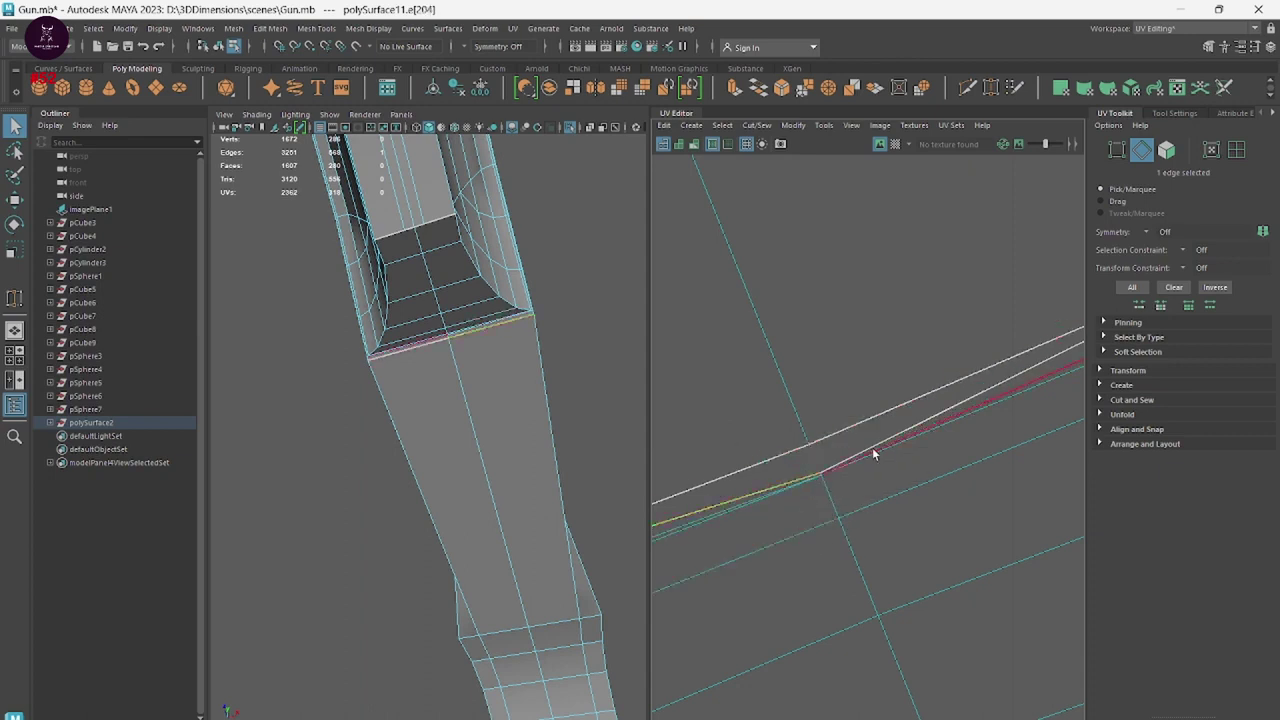
left_click(850, 430)
mouse_move(549, 355)
left_mouse_down("alt")
mouse_move(390, 355)
mouse_move(530, 492)
mouse_move(494, 531)
left_mouse_up("alt")
mouse_move(494, 531)
right_mouse_down("alt")
mouse_move(471, 406)
mouse_move(431, 403)
right_mouse_up("alt")
scroll(929, 432, "down", 3)
scroll(929, 432, "down", 3)
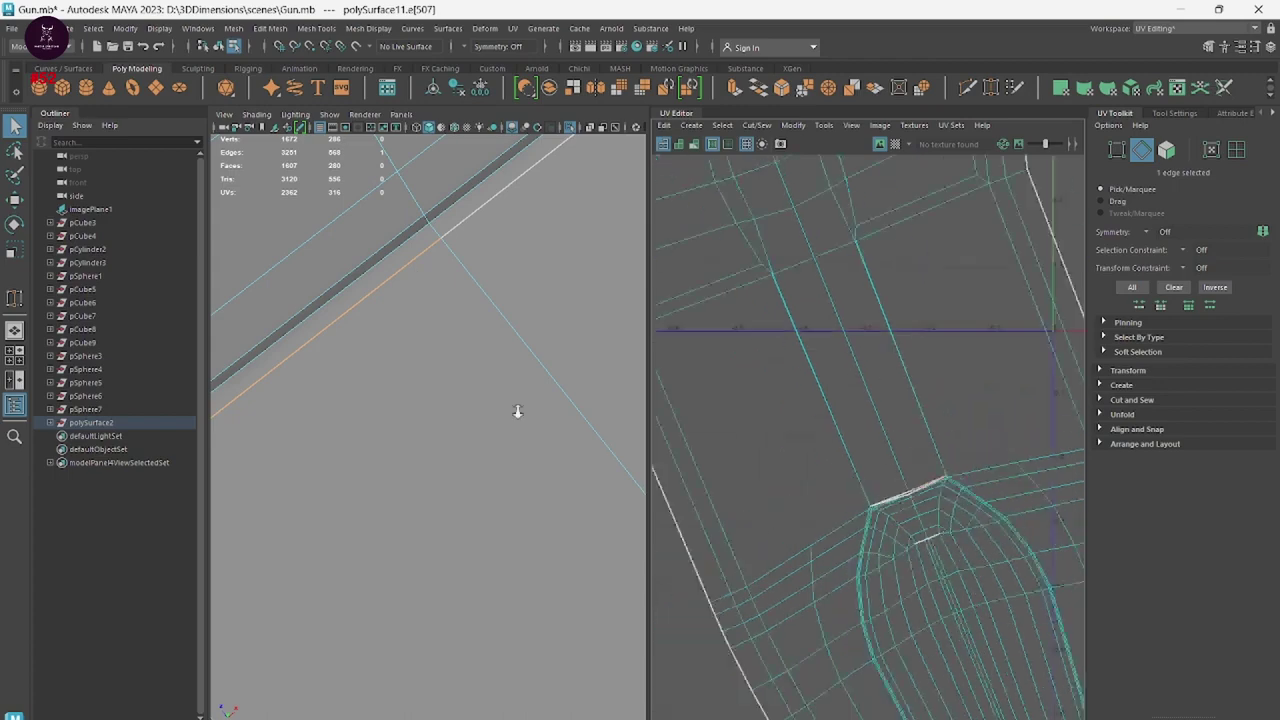
scroll(837, 505, "down", 3)
scroll(837, 505, "down", 2)
Select the whole barrel UV shell and unfold it flat.
mouse_move(857, 470)
right_mouse_down()
mouse_move(813, 443)
mouse_move(612, 425)
right_mouse_up()
left_click(860, 480)
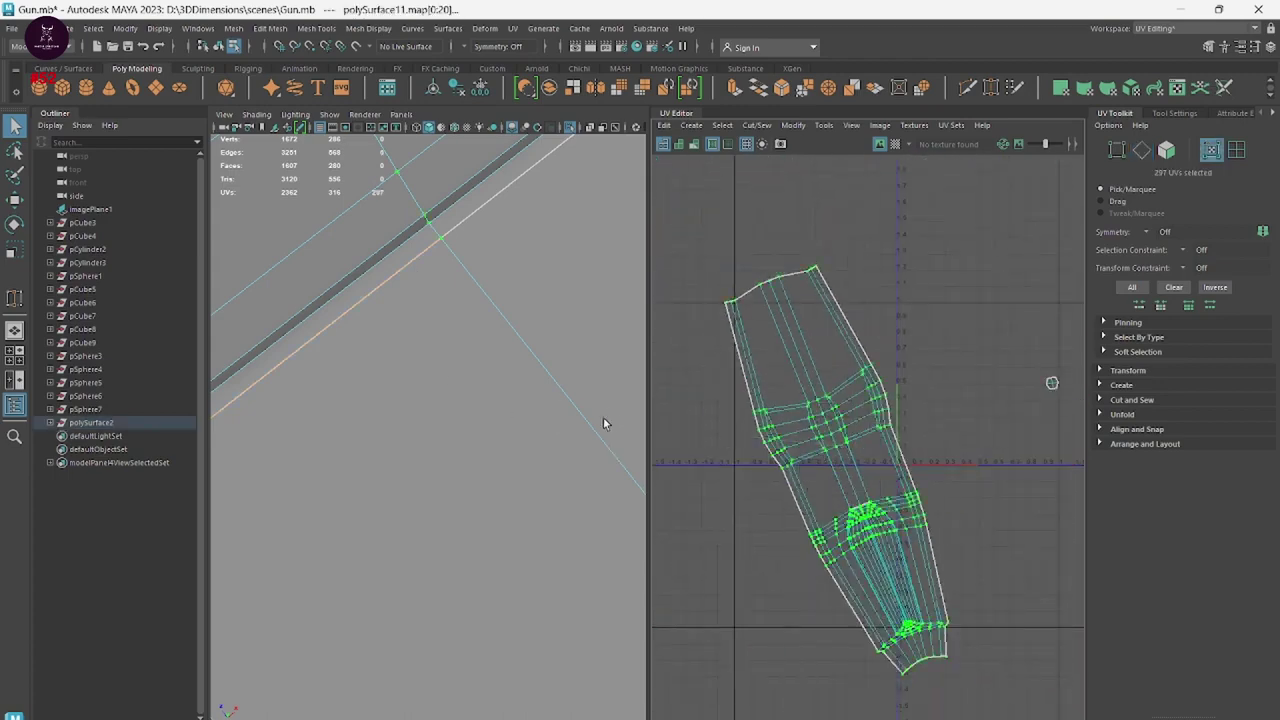
left_click(913, 355)
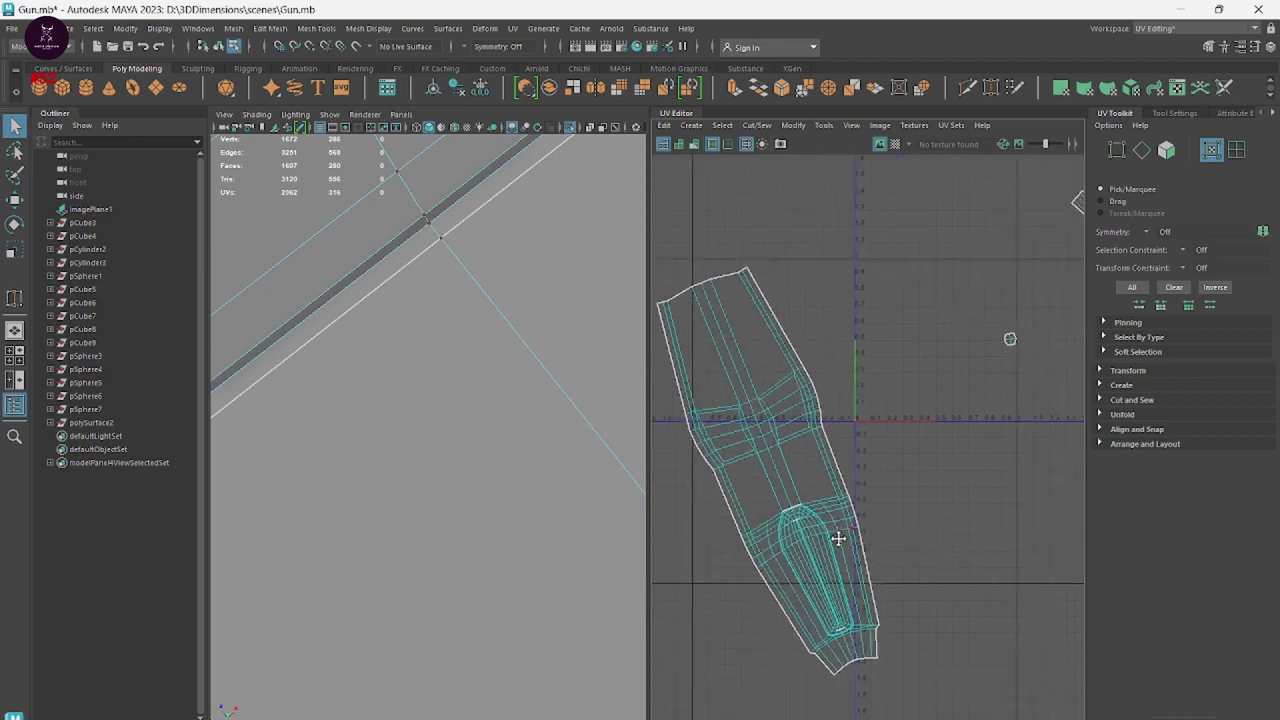
scroll(691, 323, "up", 2)
scroll(691, 323, "up", 2)
Sew the shell's top edge and the edge at its lower end.
right_click(764, 425)
right_click_drag(764, 425, 764, 388)
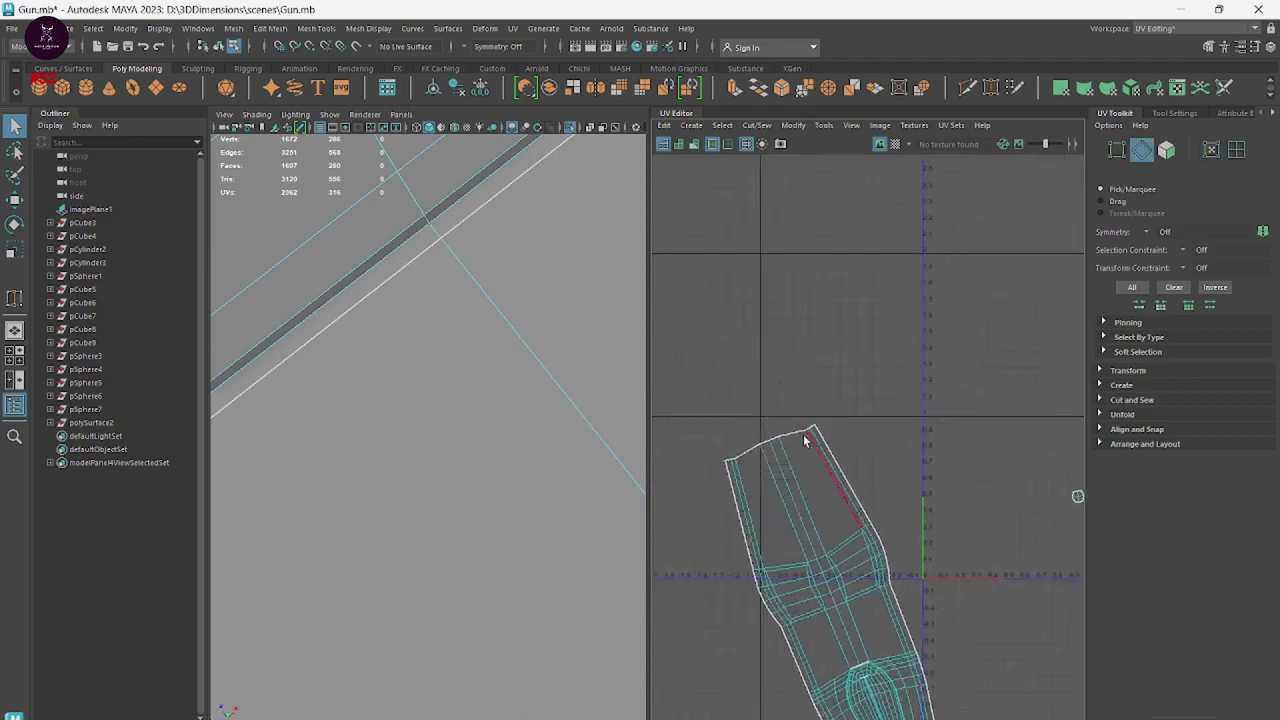
left_click(792, 440)
right_click(790, 475)
left_click(855, 568)
middle_click_drag(918, 631, 785, 190, "alt")
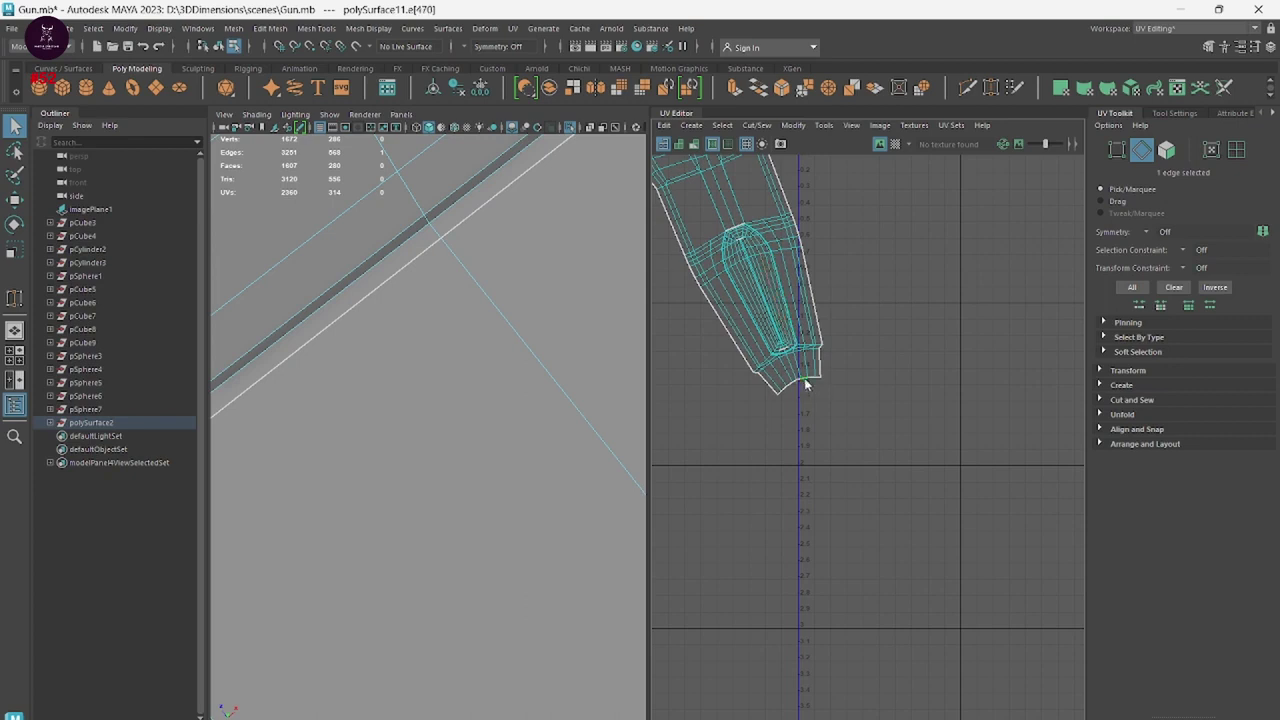
right_click_drag(806, 384, 882, 418, "shift")
scroll(882, 418, "down", 3)
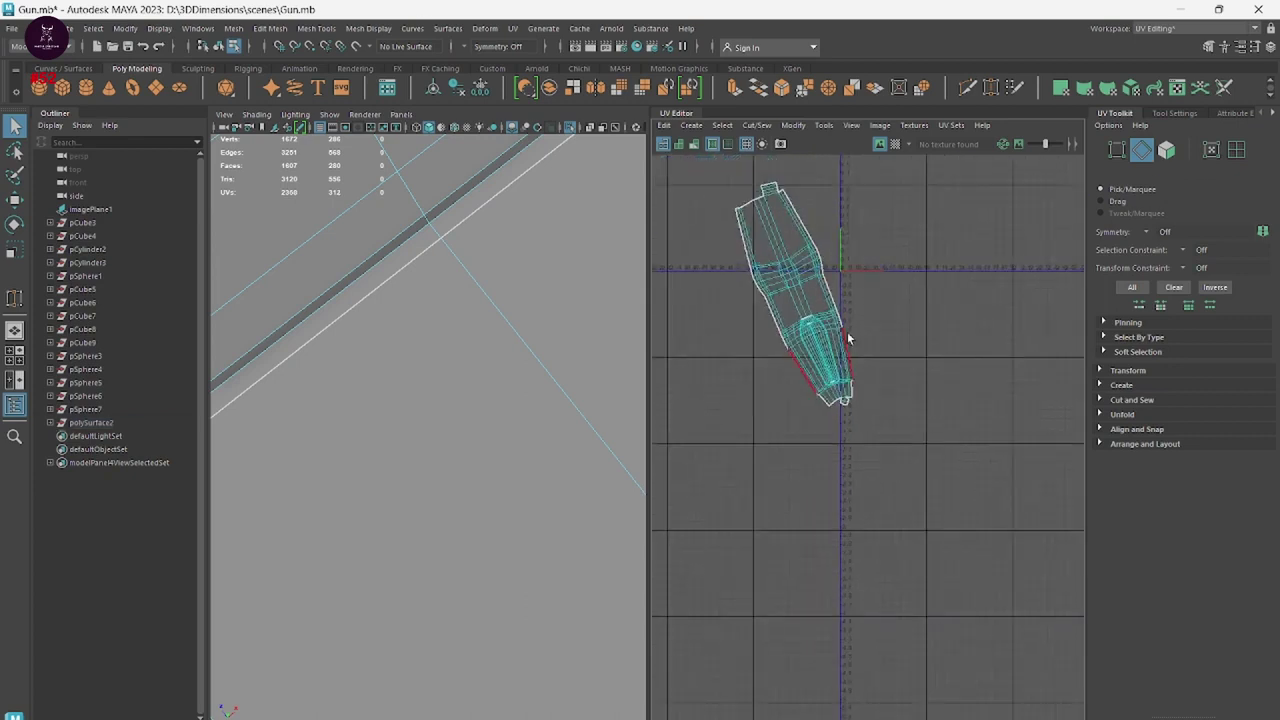
Rotate the whole shell upright with the Rotate tool (E) and unfold it again.
right_click_drag(847, 338, 790, 316)
key("e")
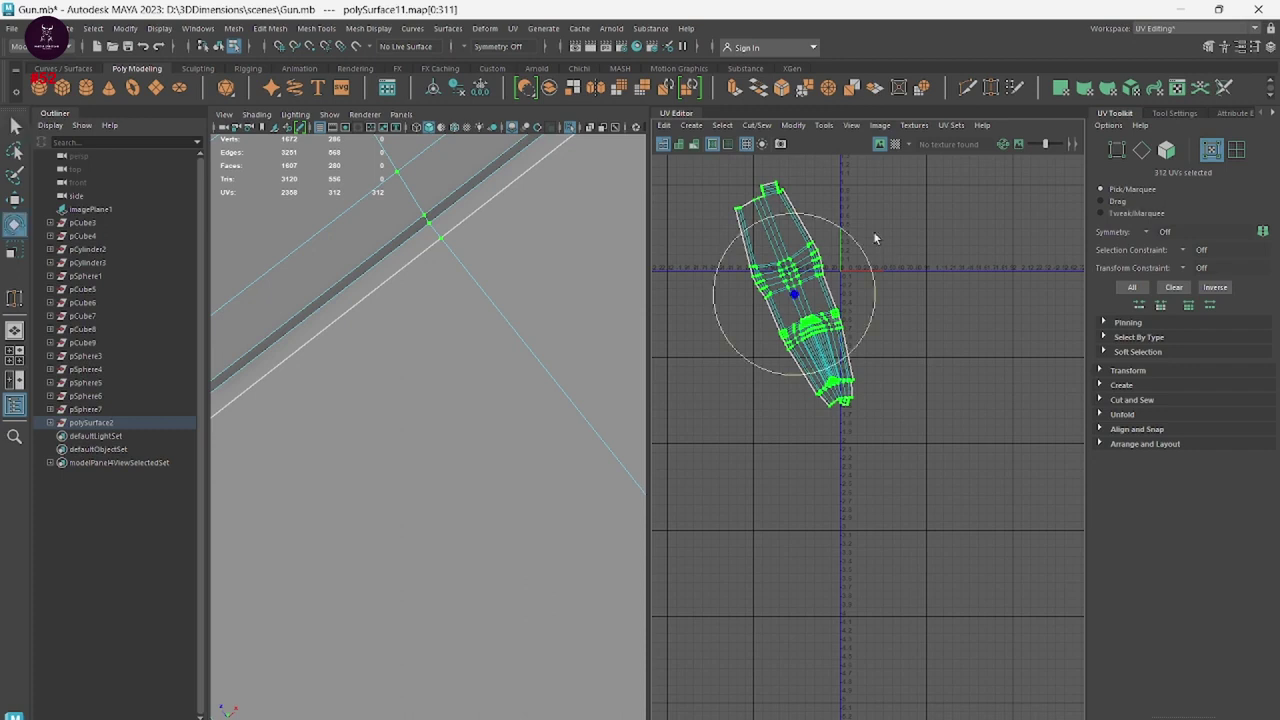
left_click_drag(871, 240, 874, 263)
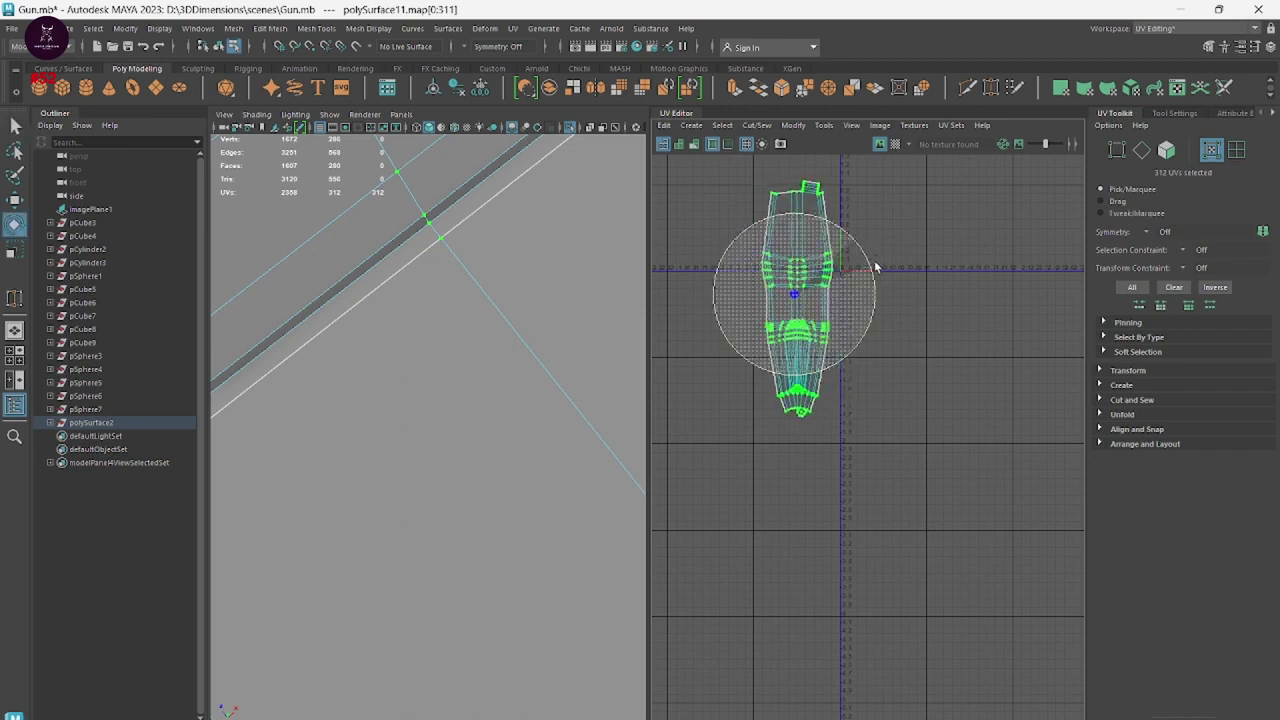
mouse_move(814, 263)
right_mouse_down("shift")
mouse_move(675, 245)
mouse_move(683, 237)
right_mouse_up("shift")
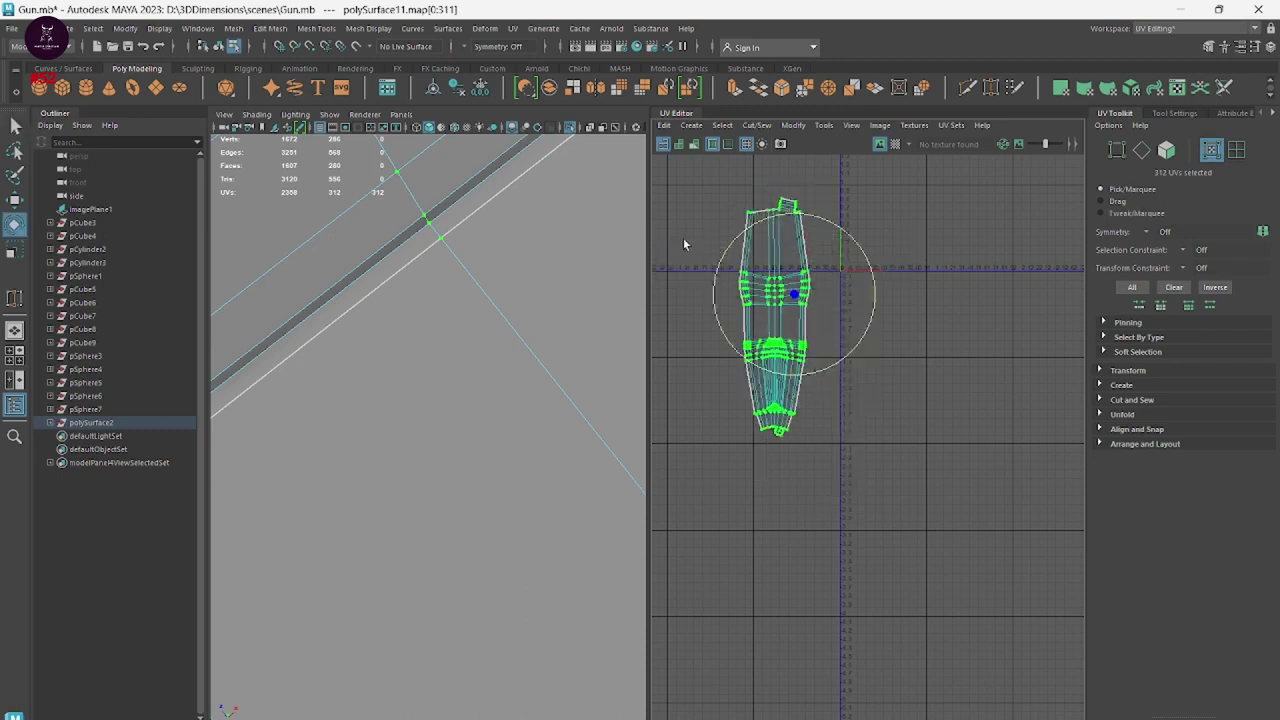
left_click(901, 267)
scroll(885, 410, "down", 3)
Return to Object Mode, select the barrel and exit Isolate Select to show the whole gun.
mouse_move(534, 371)
left_mouse_down("alt")
mouse_move(205, 336)
mouse_move(463, 525)
left_mouse_up("alt")
scroll(224, 434, "down", 5)
mouse_move(224, 432)
left_mouse_down("alt")
mouse_move(439, 503)
mouse_move(429, 463)
left_mouse_up("alt")
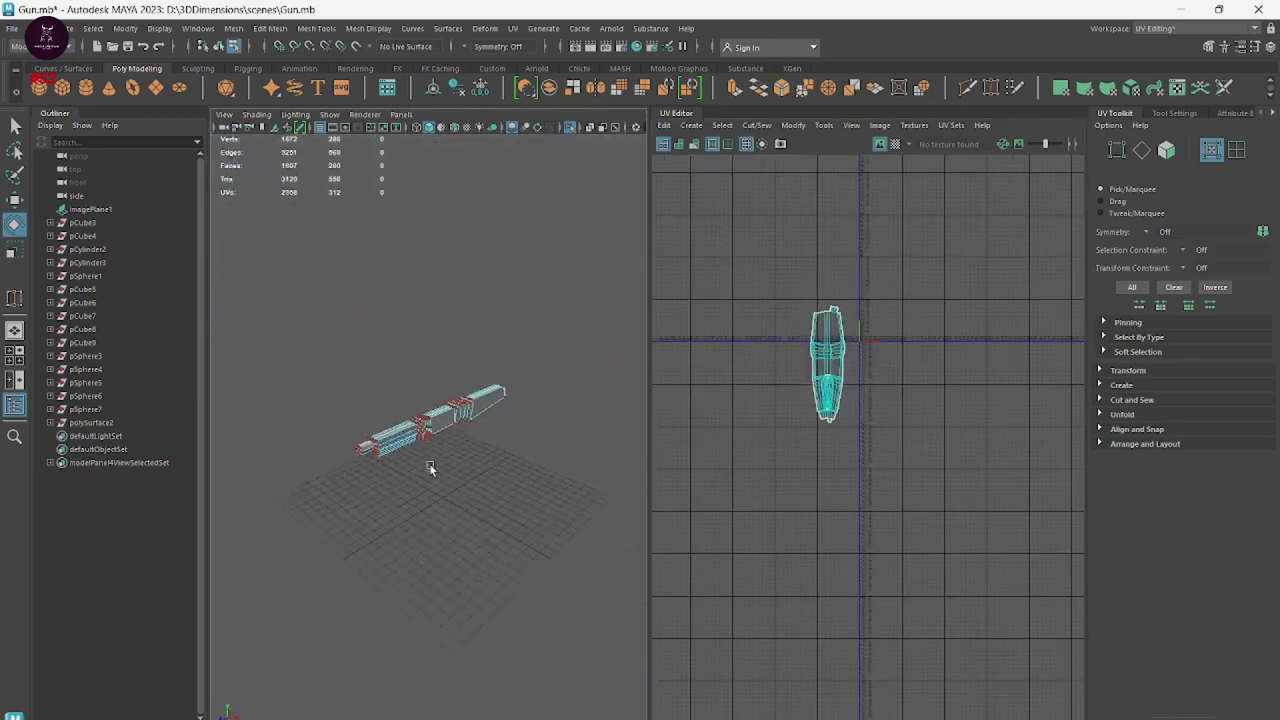
scroll(508, 485, "up", 5)
right_click_drag(509, 486, 614, 302)
left_click(490, 357)
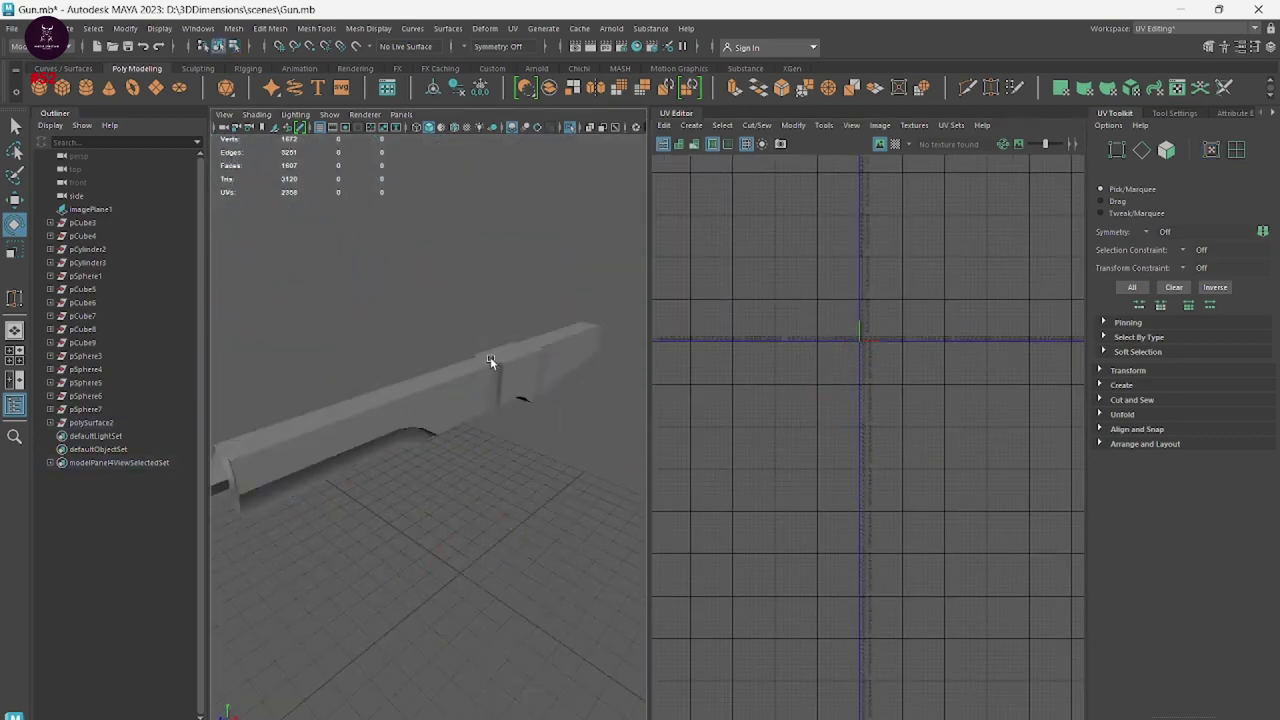
left_click(528, 403)
key("ctrl+1")
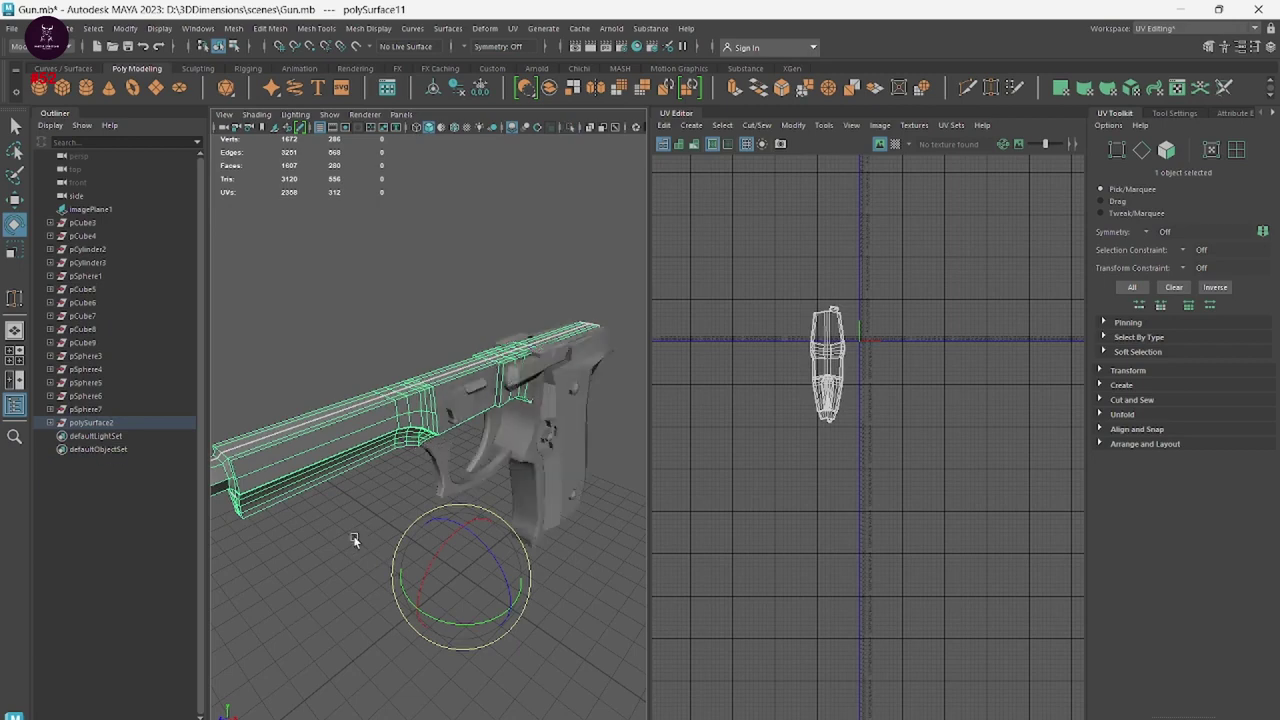
Hide the finished barrel with Ctrl+H and move the view in toward the grip and trigger.
left_click(353, 535)
left_click(334, 409)
key("ctrl+h")
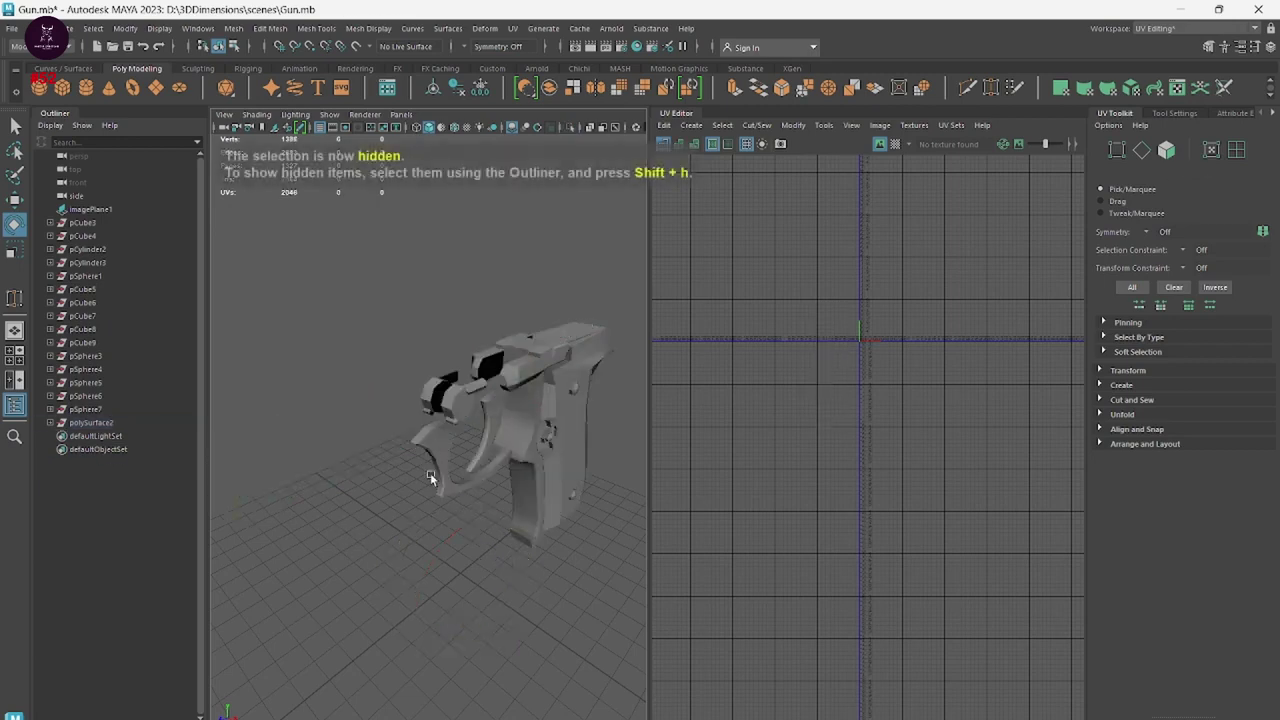
left_click_drag(430, 473, 336, 425, "alt")
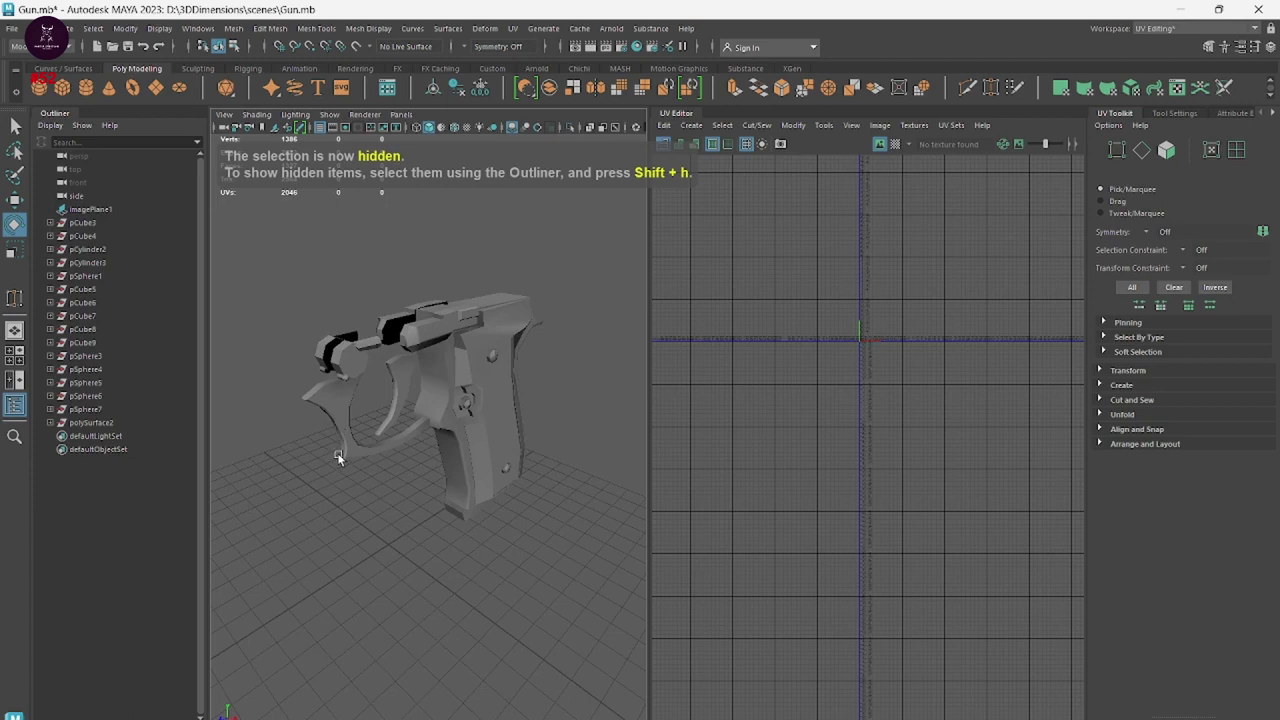
right_click_drag(338, 457, 432, 492, "alt")
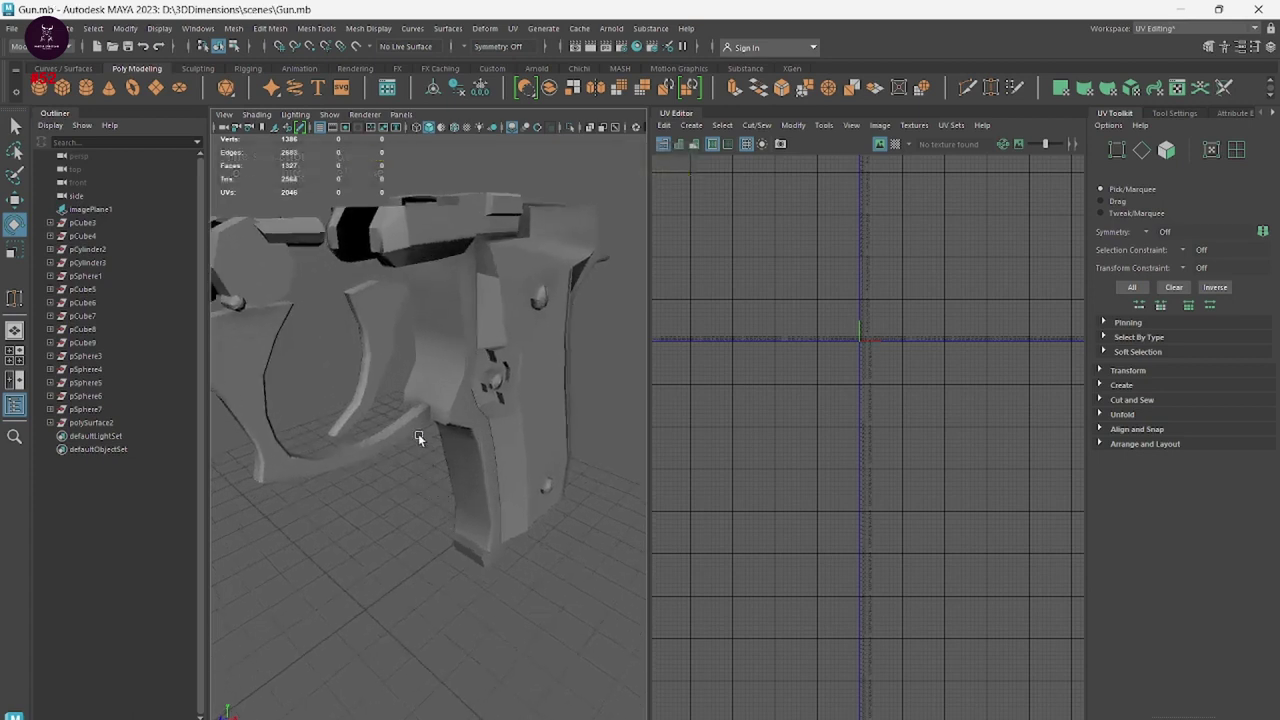
left_click_drag(418, 433, 501, 518, "alt")
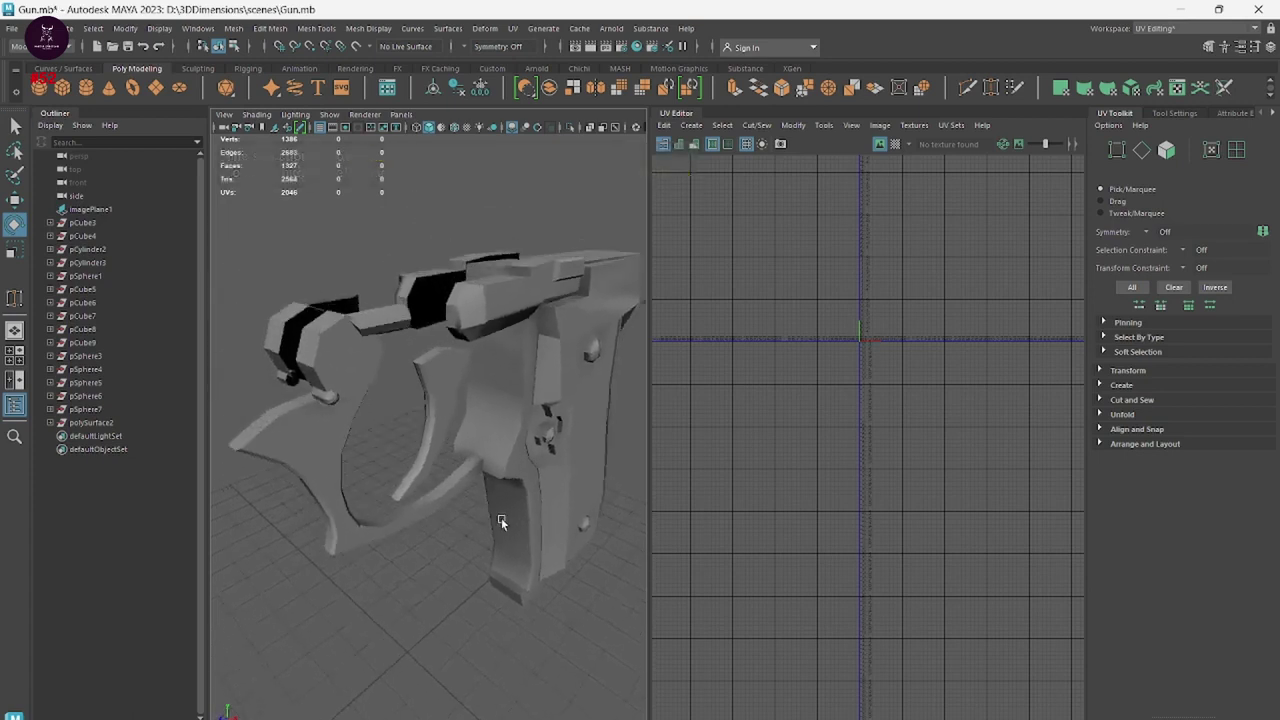
right_click_drag(501, 518, 456, 497, "alt")
Select the trigger (polySurface8) and pick the edge loop along its side.
left_click(439, 365)
left_click_drag(560, 430, 474, 456, "alt")
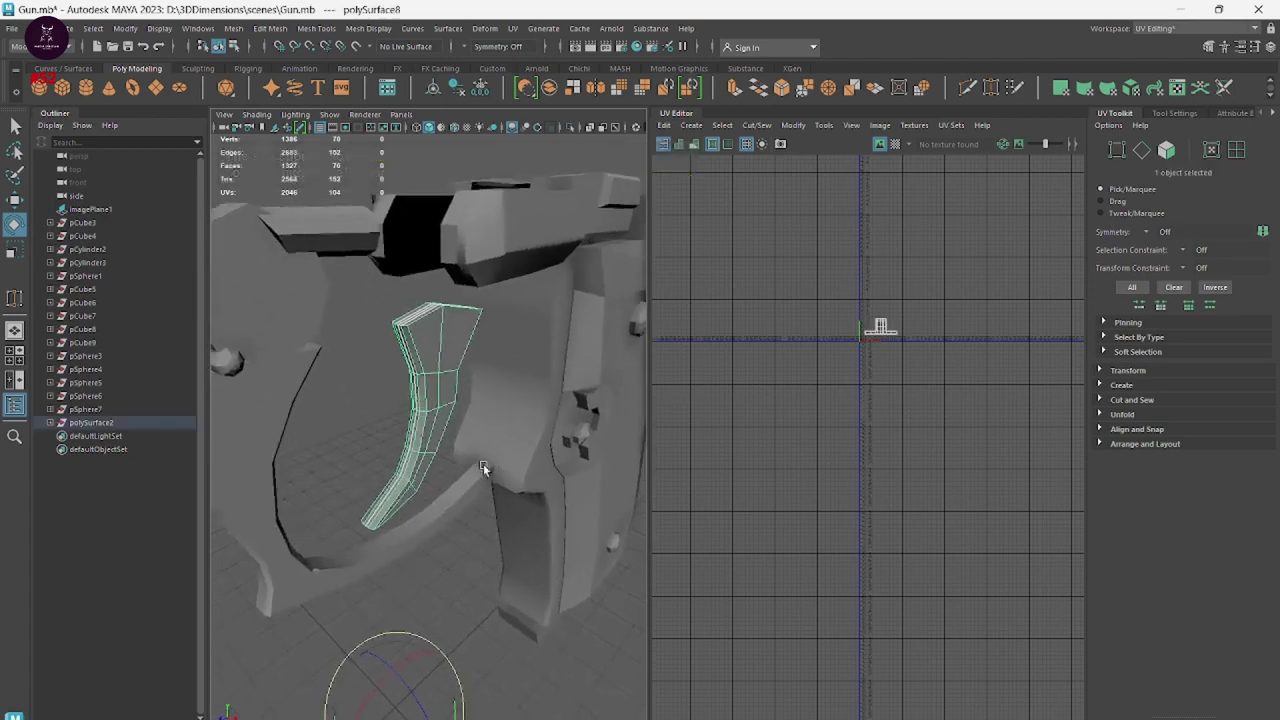
right_click_drag(340, 342, 414, 491, "alt")
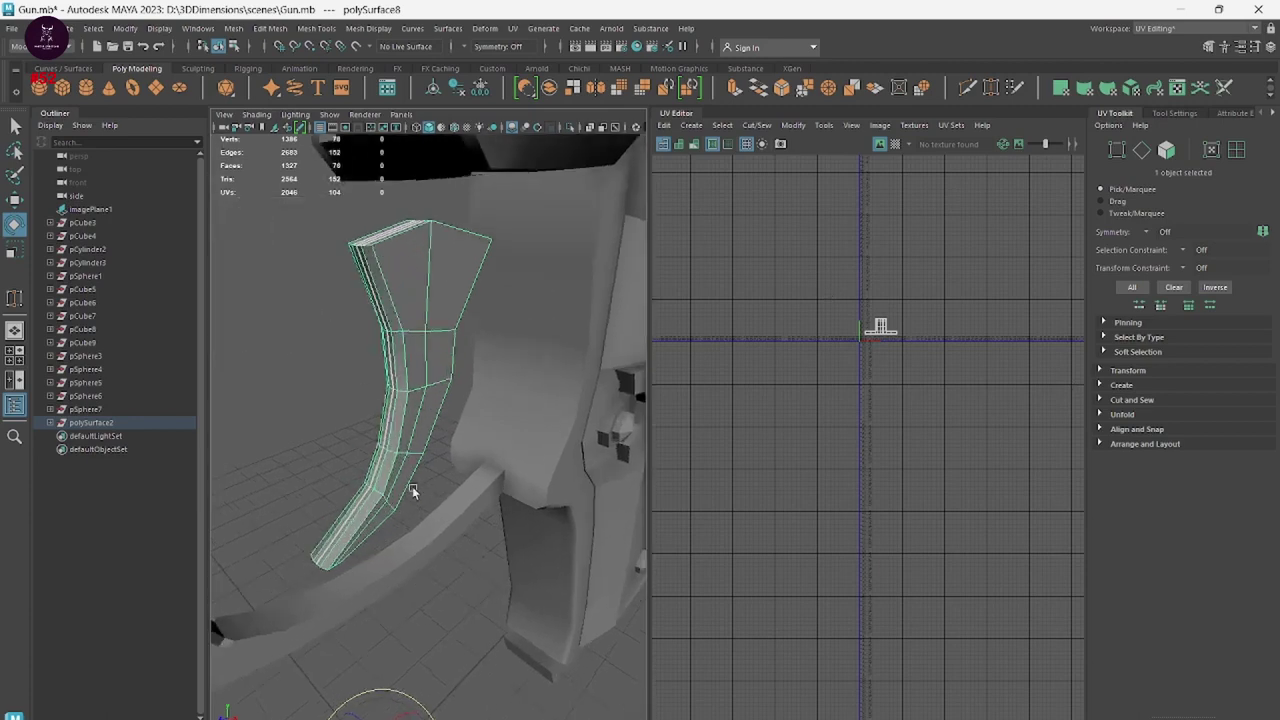
right_click_drag(429, 312, 400, 262)
mouse_move(366, 313)
left_mouse_down("alt")
mouse_move(411, 371)
mouse_move(386, 337)
left_mouse_up("alt")
left_click(340, 346)
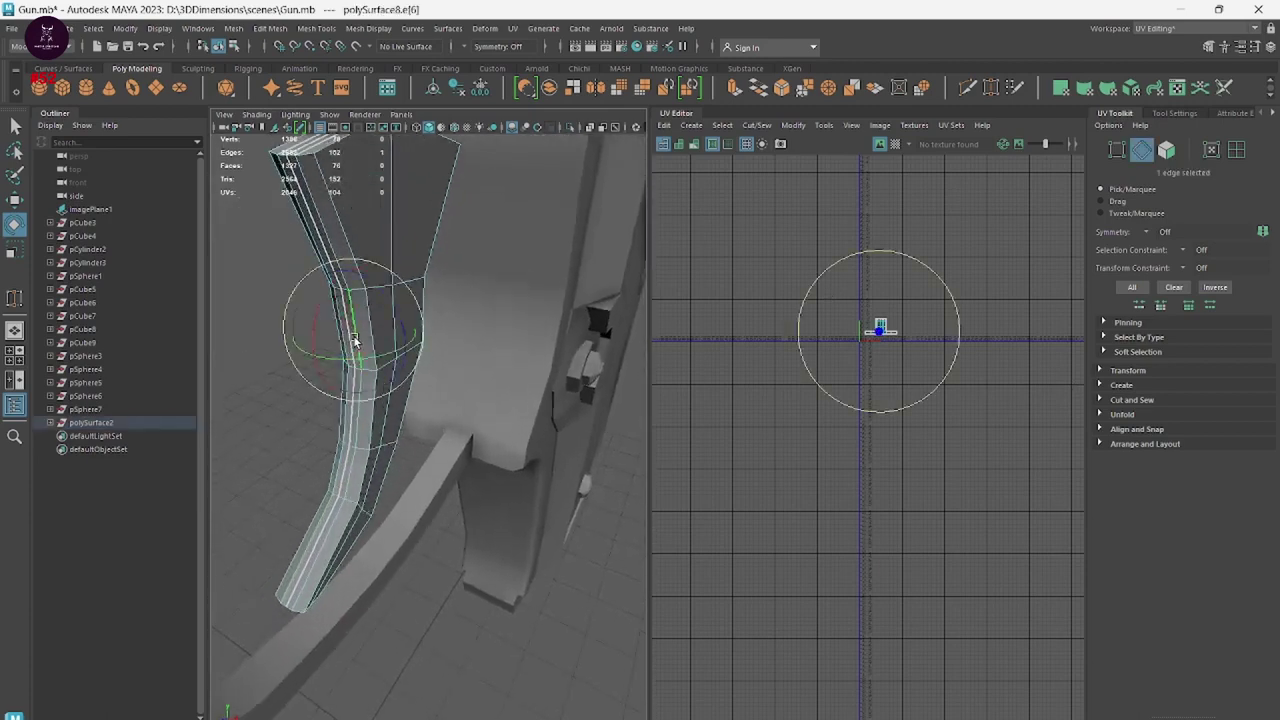
key("q")
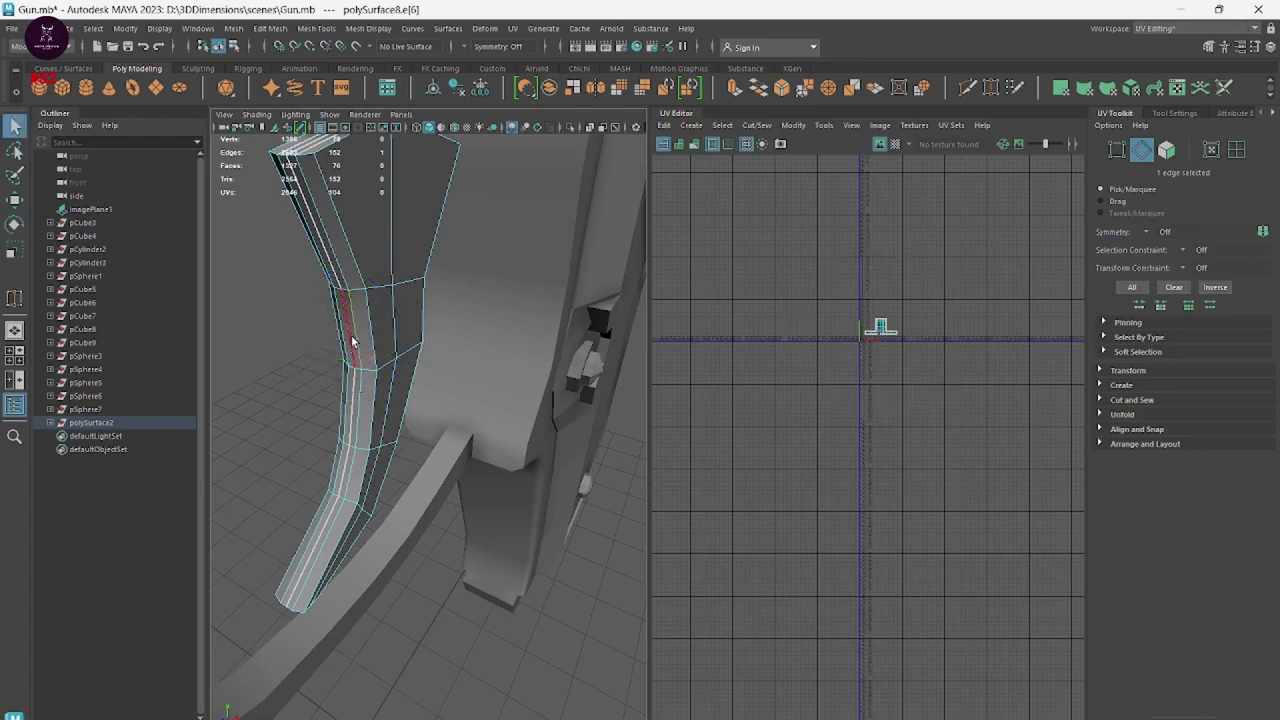
double_click(352, 342)
mouse_move(402, 431)
left_mouse_down("alt")
mouse_move(383, 374)
mouse_move(323, 463)
mouse_move(208, 316)
mouse_move(426, 491)
mouse_move(449, 491)
mouse_move(437, 481)
left_mouse_up("alt")
Frame the trigger's UV shell, convert the selection to its UVs and unfold it twice.
right_click(908, 327, "shift")
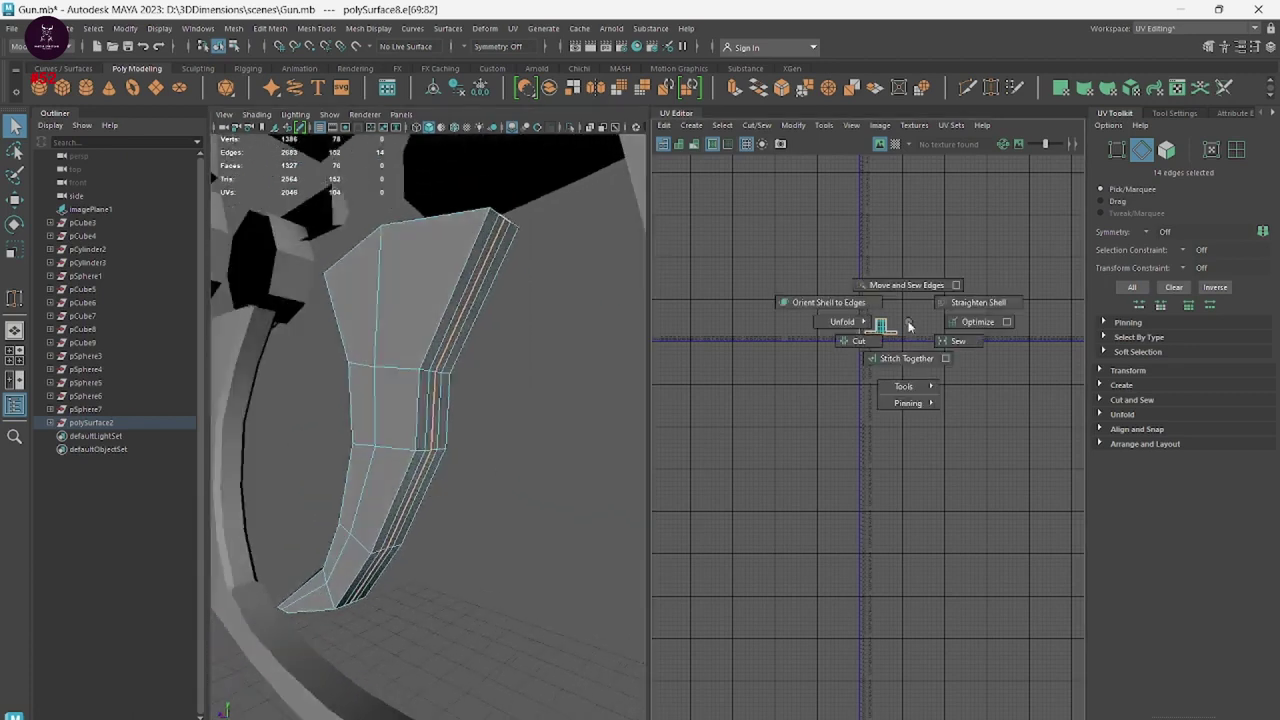
left_click(857, 339)
key("f")
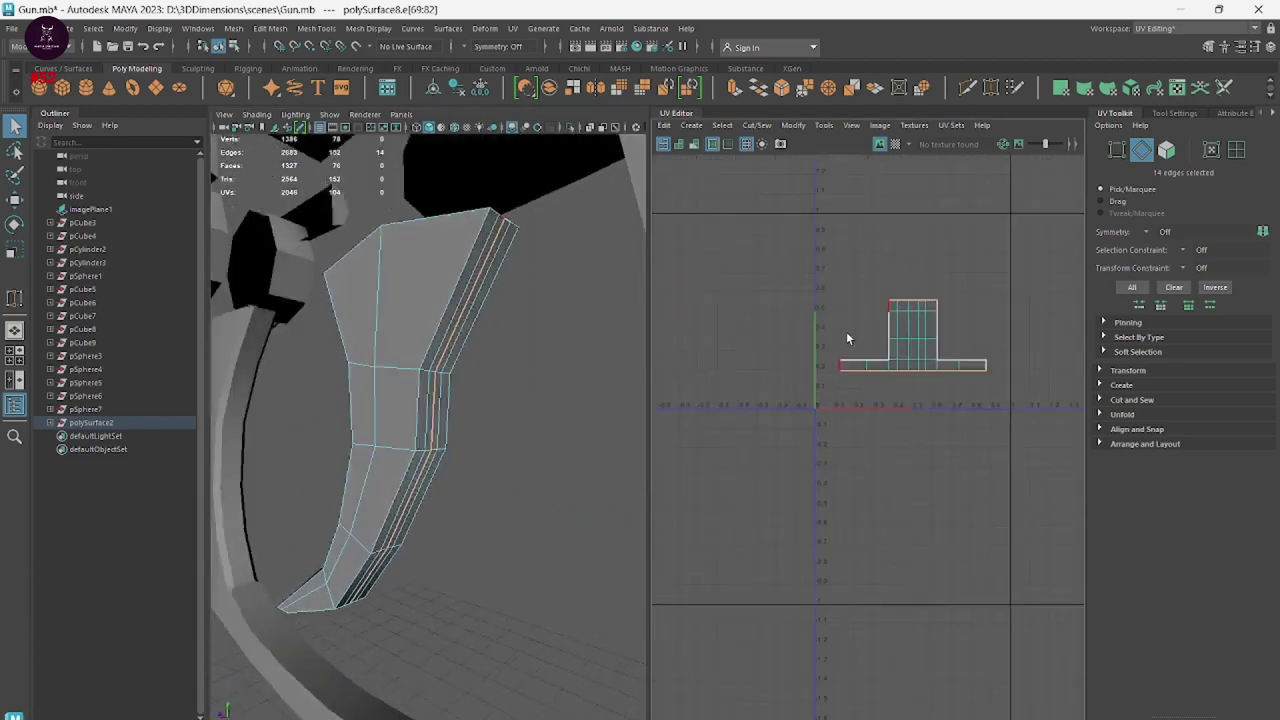
mouse_move(946, 335)
right_mouse_down("ctrl")
mouse_move(990, 325)
mouse_move(826, 327)
right_mouse_up("ctrl")
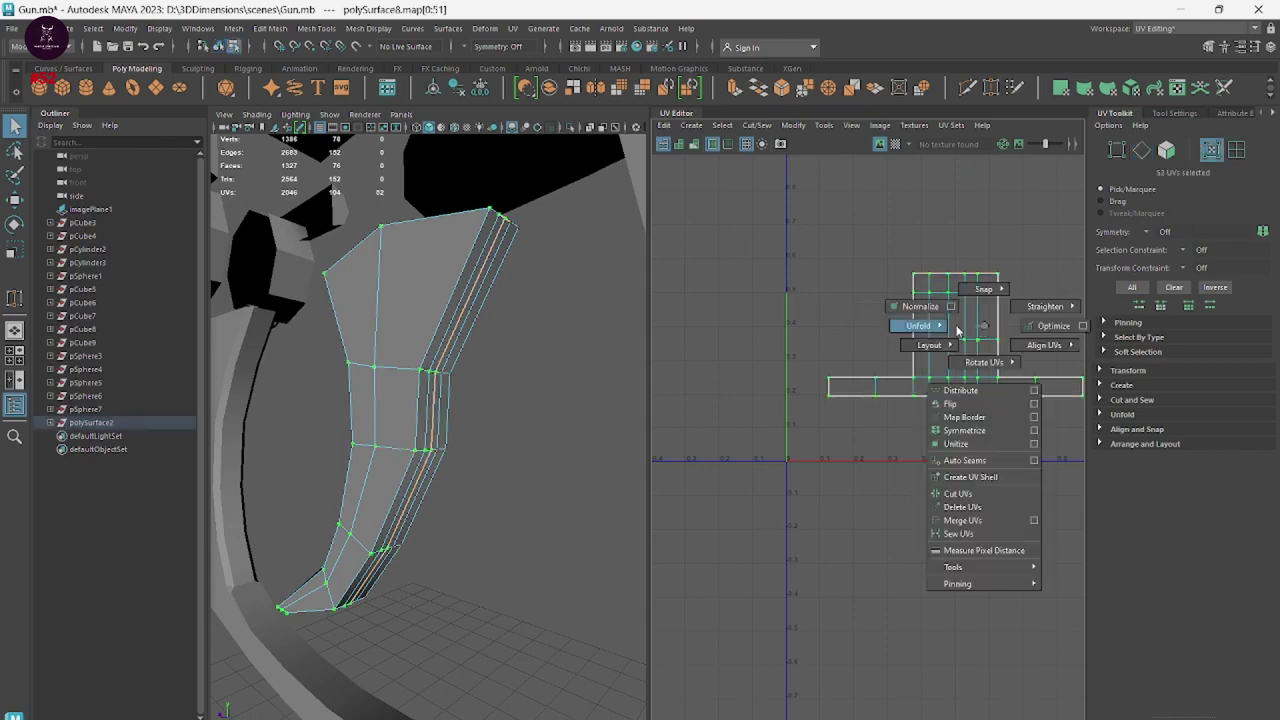
middle_click_drag(958, 422, 898, 422, "alt")
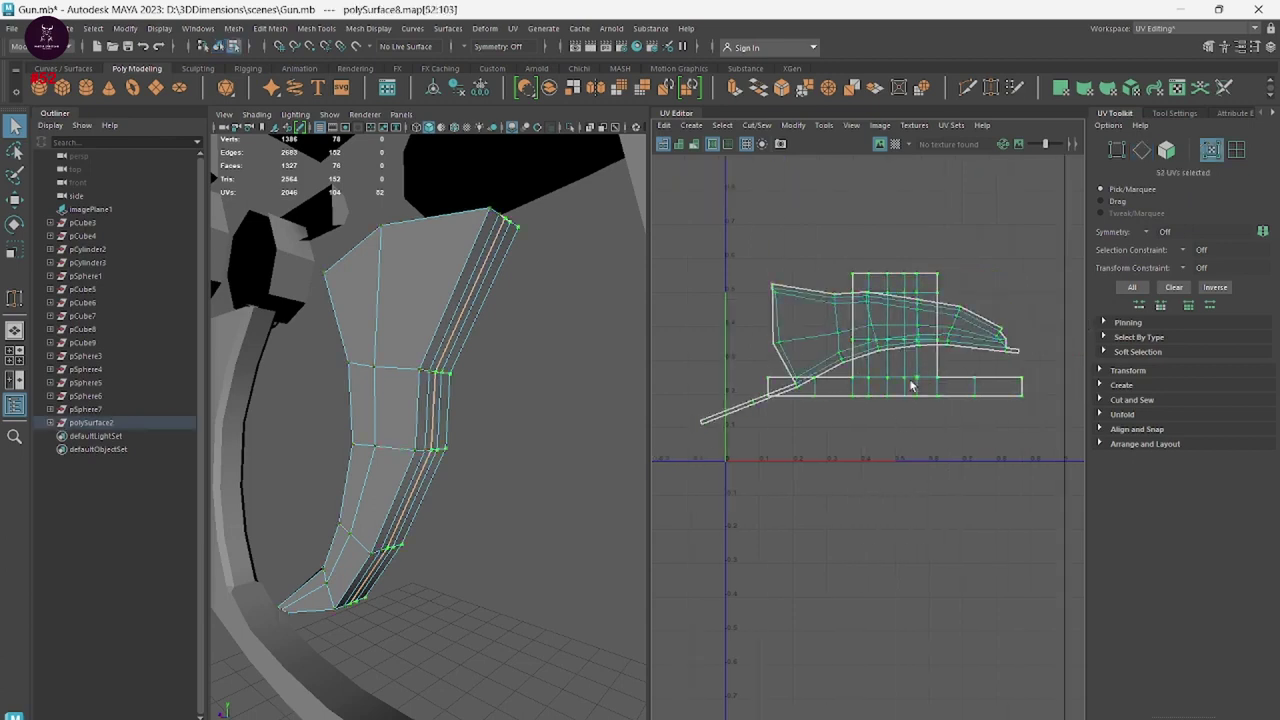
right_click_drag(910, 385, 752, 378, "shift")
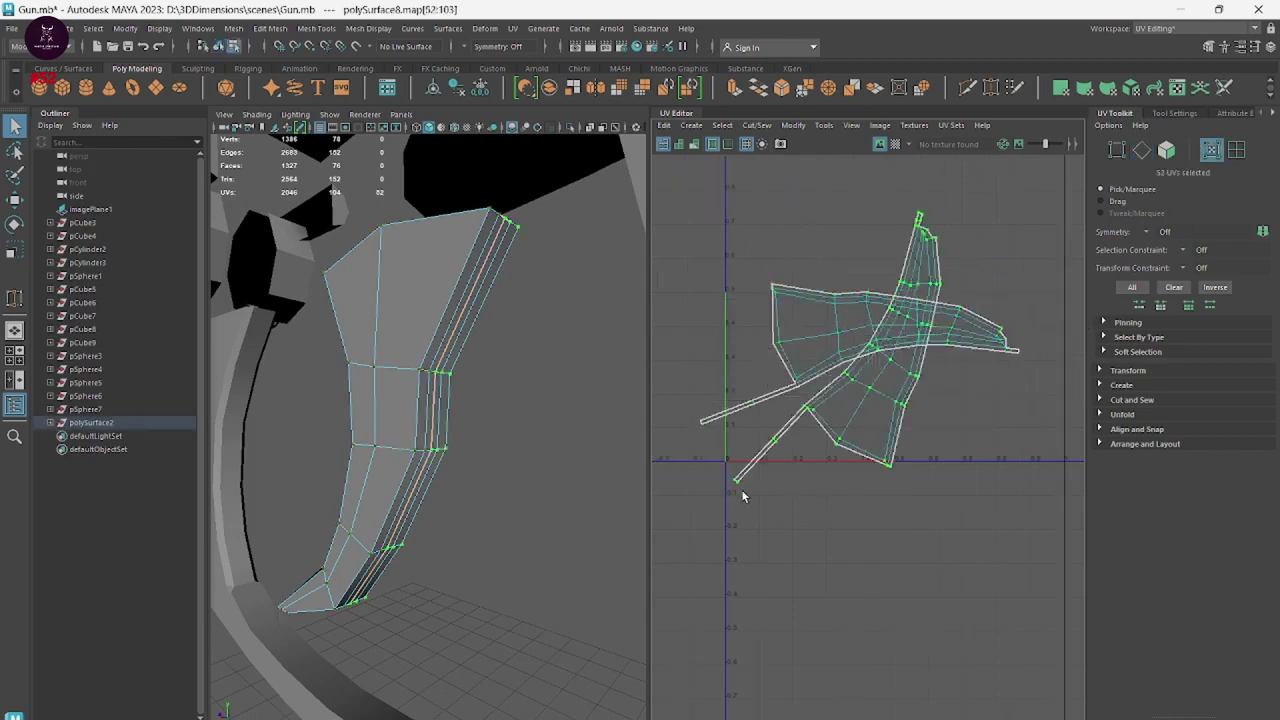
mouse_move(585, 420)
left_mouse_down("alt")
mouse_move(594, 429)
mouse_move(537, 437)
mouse_move(531, 497)
mouse_move(600, 406)
left_mouse_up("alt")
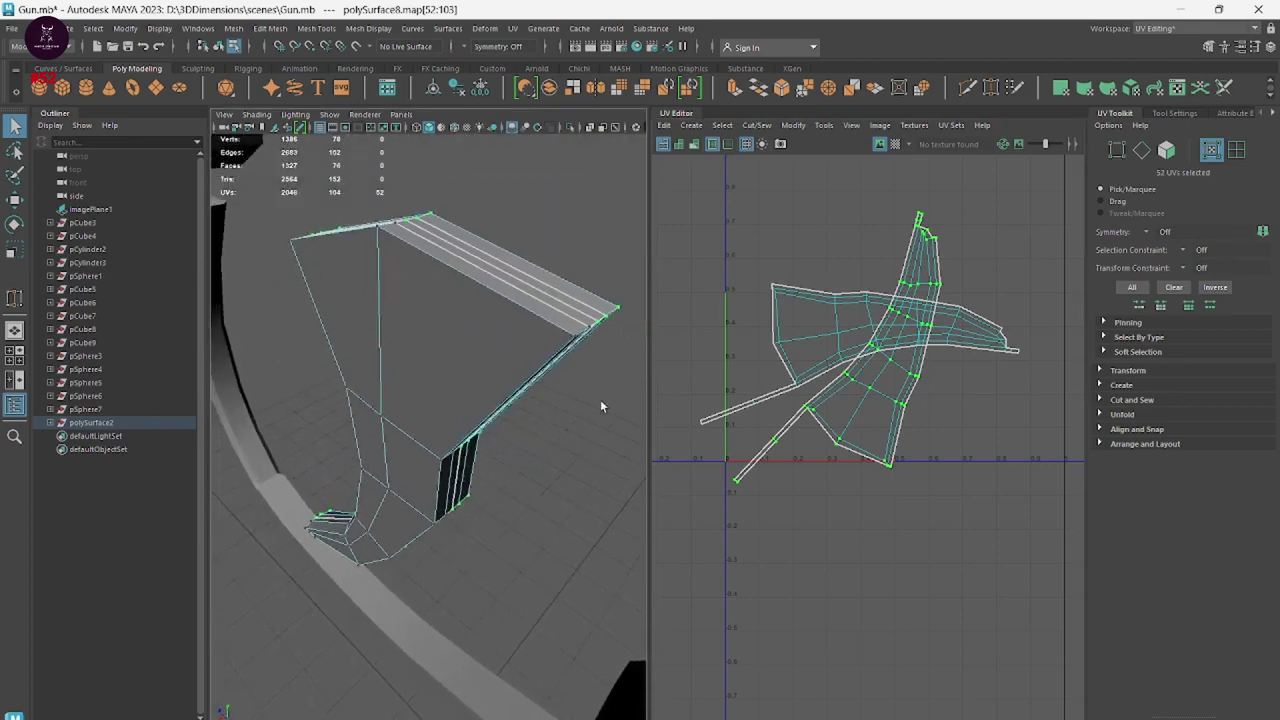
Sew two sets of border edges in the UV view and unfold the sewn shell.
right_click_drag(793, 428, 740, 385)
left_click(790, 418)
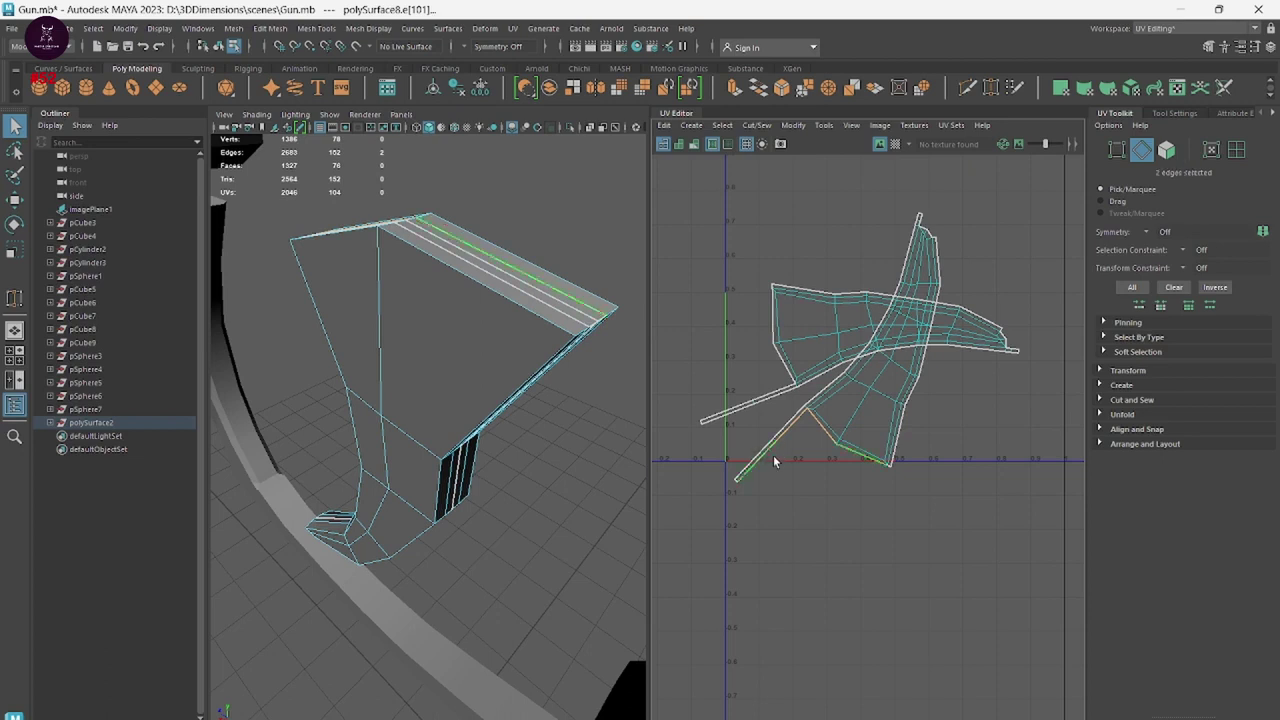
right_click_drag(774, 461, 771, 491)
left_click(769, 321)
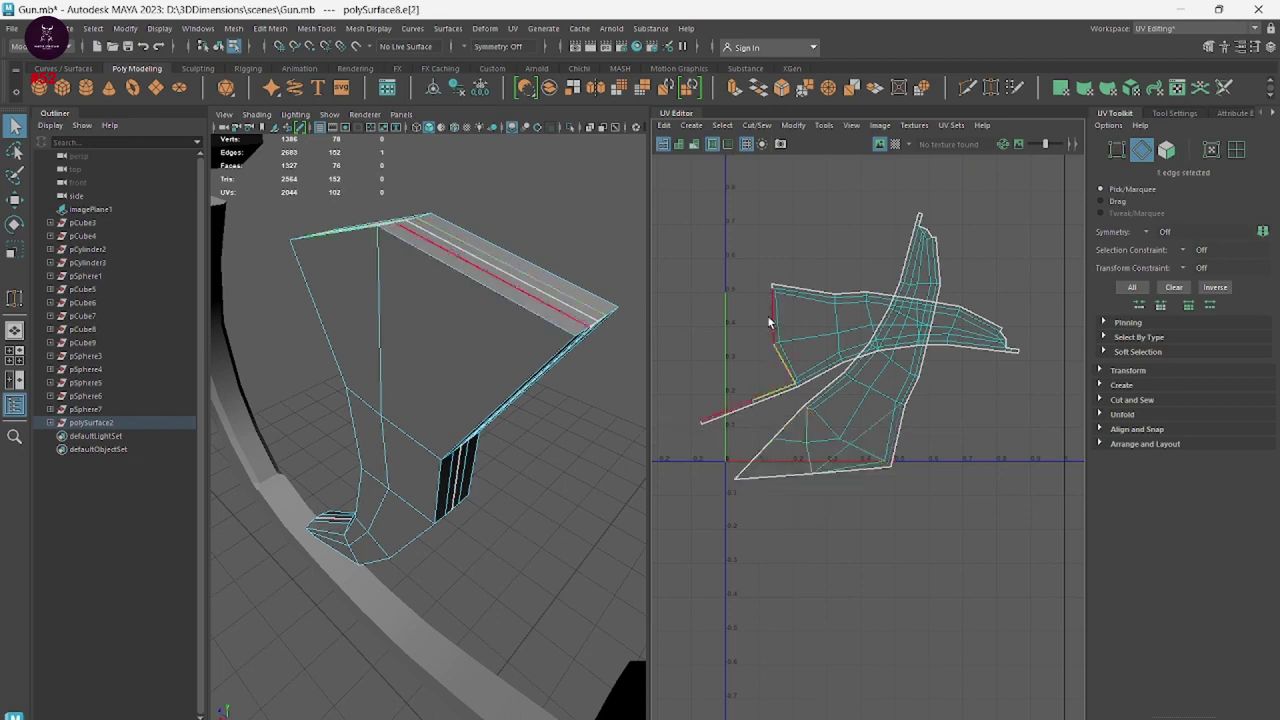
mouse_move(769, 321)
right_mouse_down("shift")
mouse_move(777, 366)
mouse_move(832, 374)
mouse_move(678, 342)
right_mouse_up("shift")
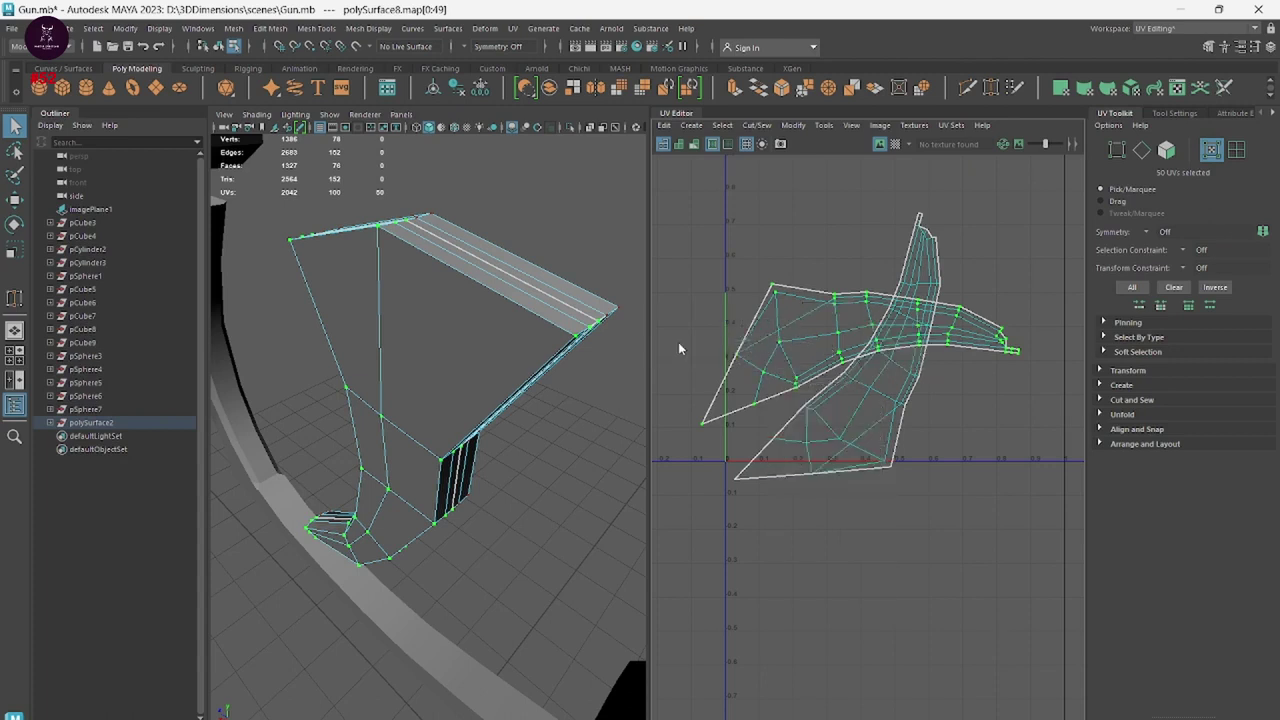
right_click_drag(848, 420, 708, 424, "shift")
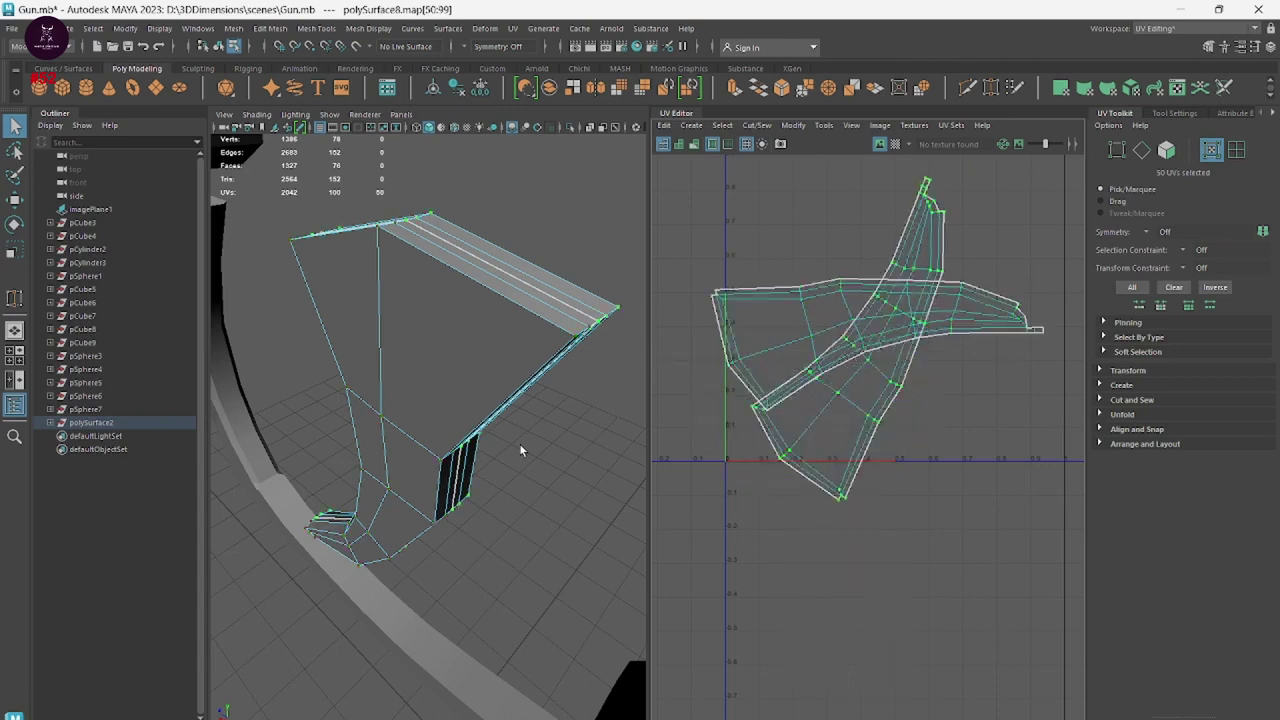
Select the edge loop running along the trigger strip in the 3D view.
scroll(519, 449, "up", 3)
scroll(500, 420, "up", 3)
mouse_move(366, 300)
left_mouse_down("alt")
mouse_move(443, 266)
mouse_move(606, 307)
mouse_move(557, 449)
left_mouse_up("alt")
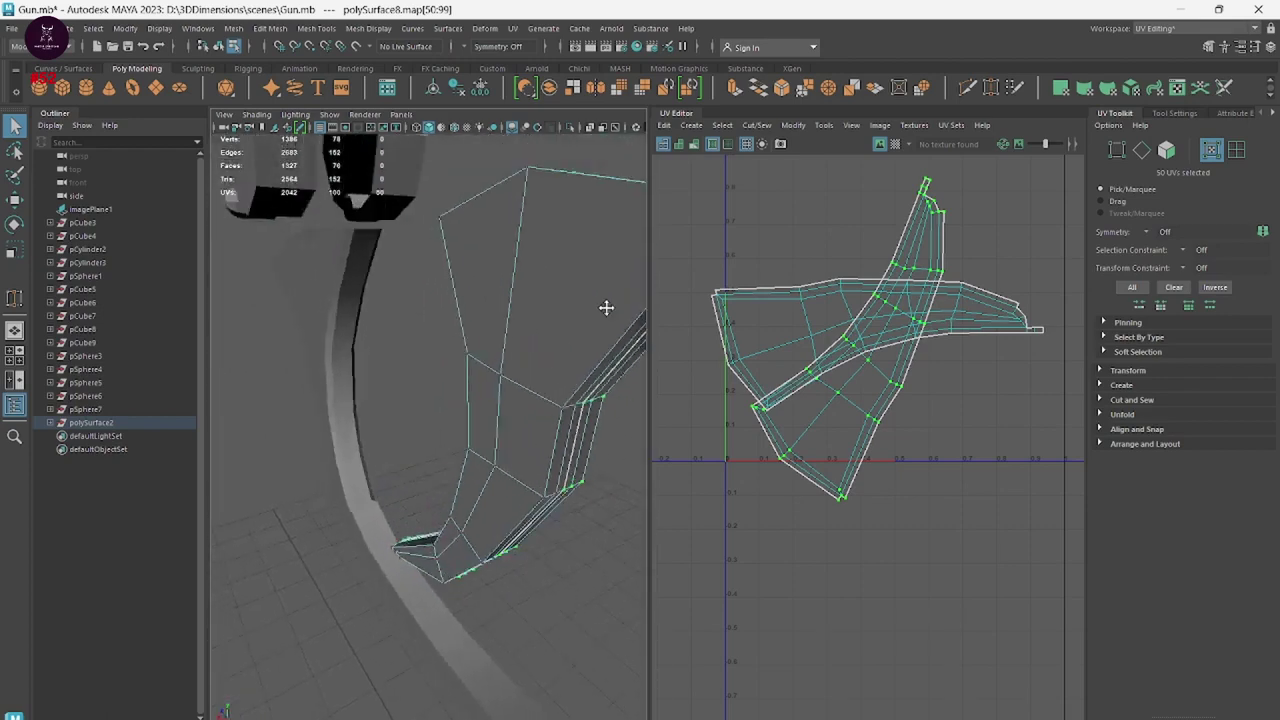
scroll(457, 471, "up", 3)
mouse_move(457, 471)
left_mouse_down("alt")
mouse_move(580, 491)
mouse_move(510, 535)
mouse_move(506, 423)
mouse_move(526, 366)
left_mouse_up("alt")
right_click_drag(522, 345, 502, 330)
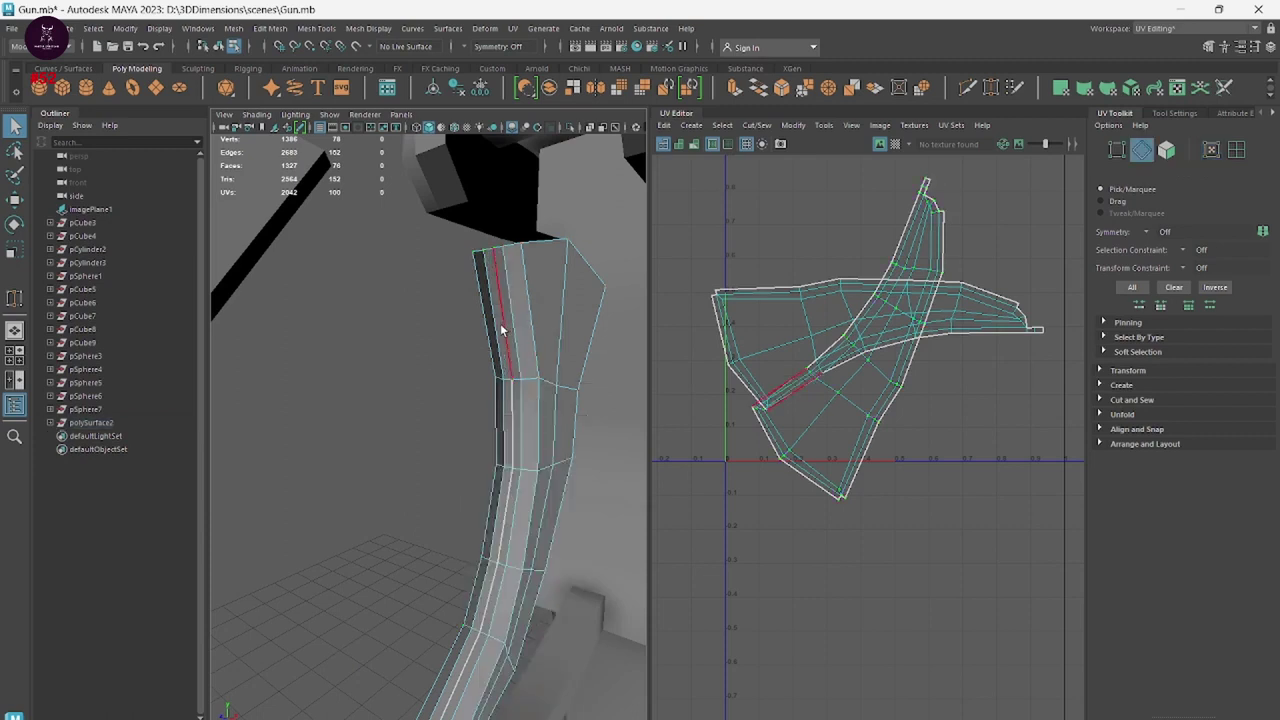
left_click(502, 330)
left_click_drag(502, 330, 534, 414, "alt")
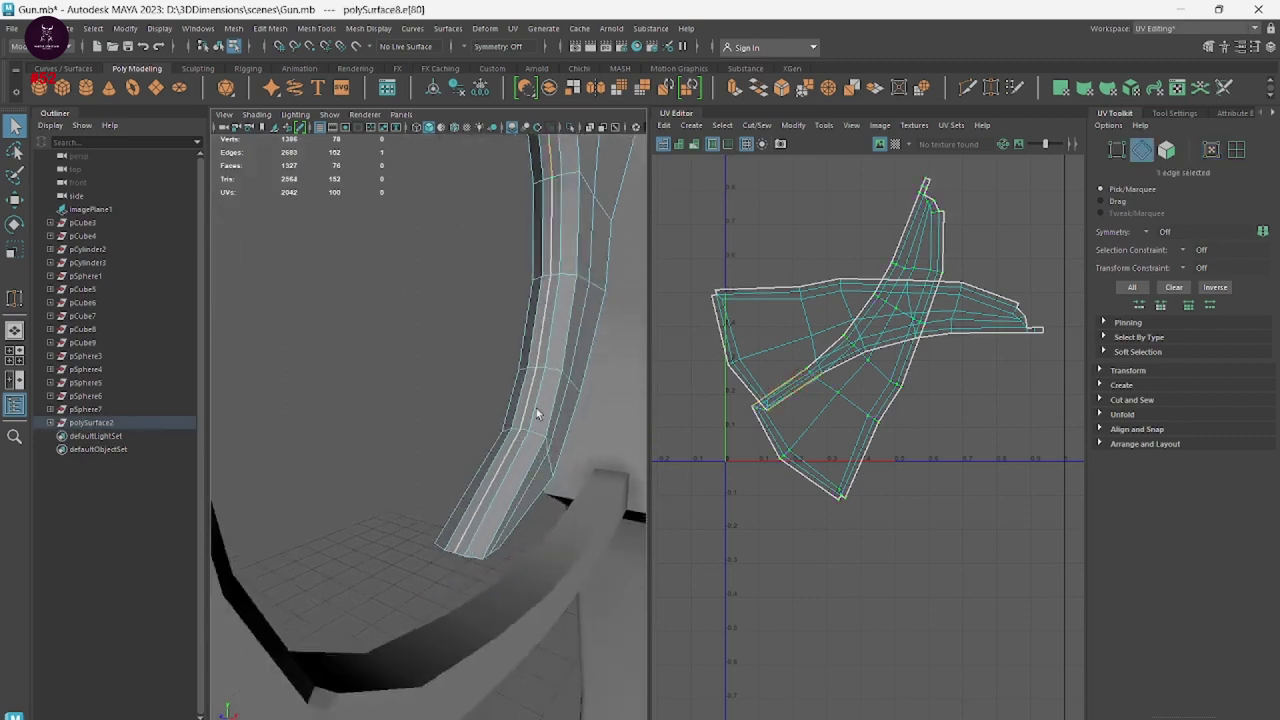
left_click(480, 511)
double_click(481, 501)
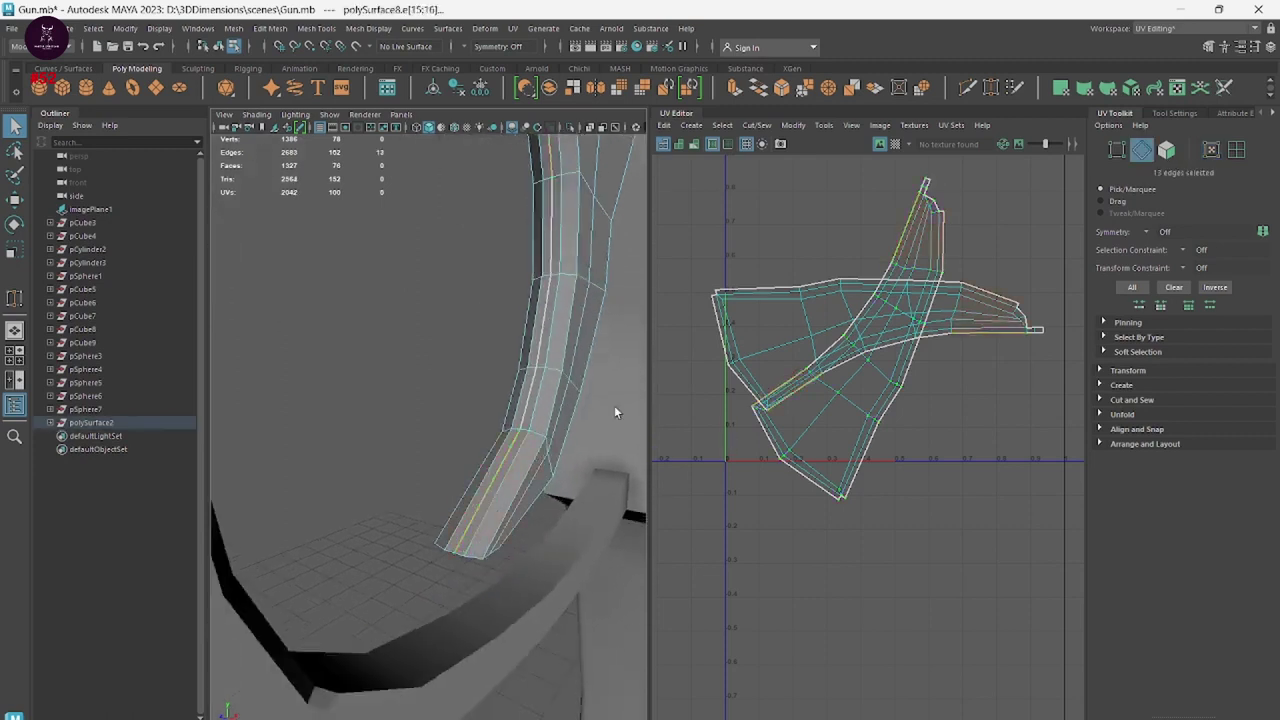
Pick edges at the top and lower part of the strip and sew them into one shell.
left_click_drag(514, 334, 500, 371, "alt")
left_click(550, 199)
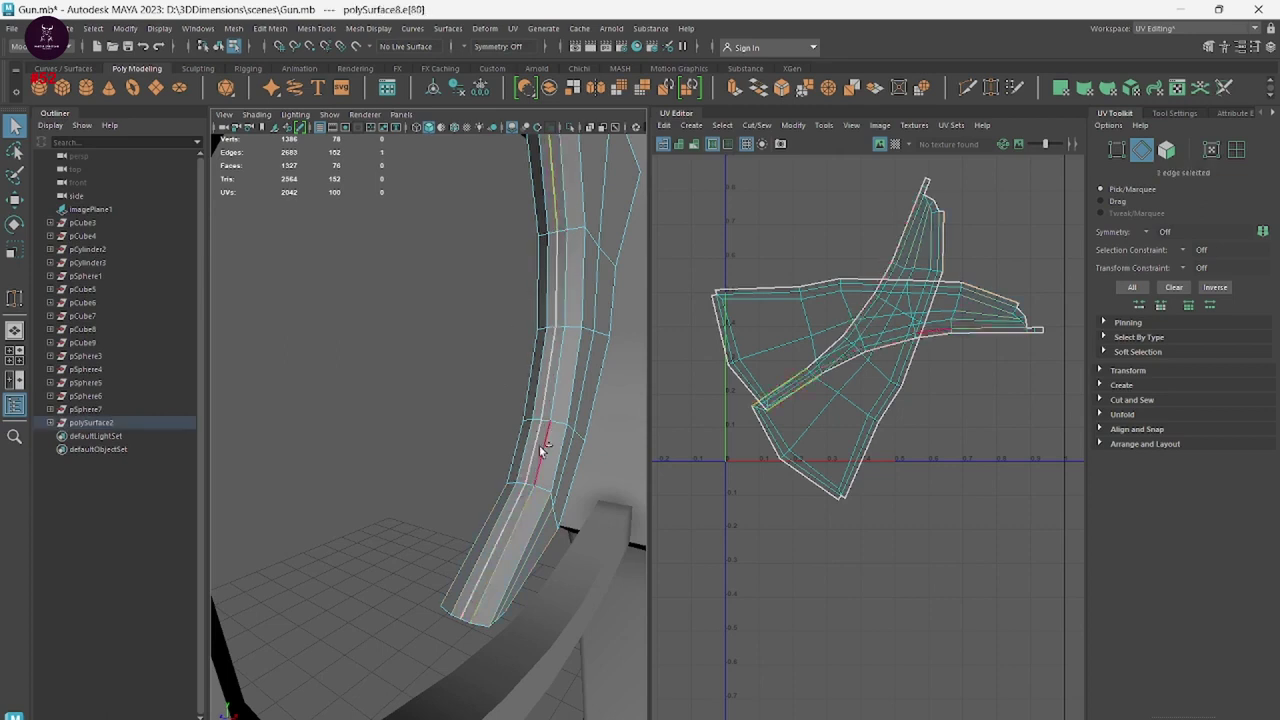
left_click(489, 253)
left_click(557, 209)
left_click(504, 532, "shift")
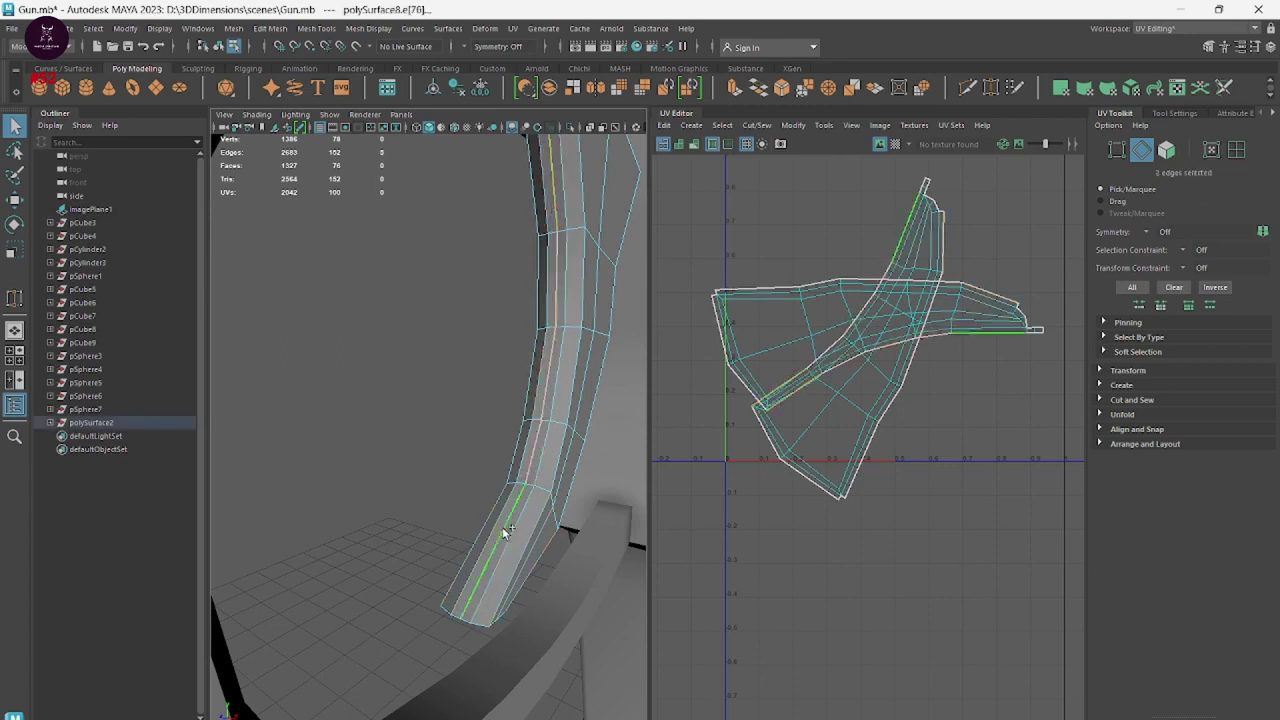
mouse_move(870, 337)
right_mouse_down("shift")
mouse_move(950, 366)
mouse_move(805, 369)
right_mouse_up("shift")
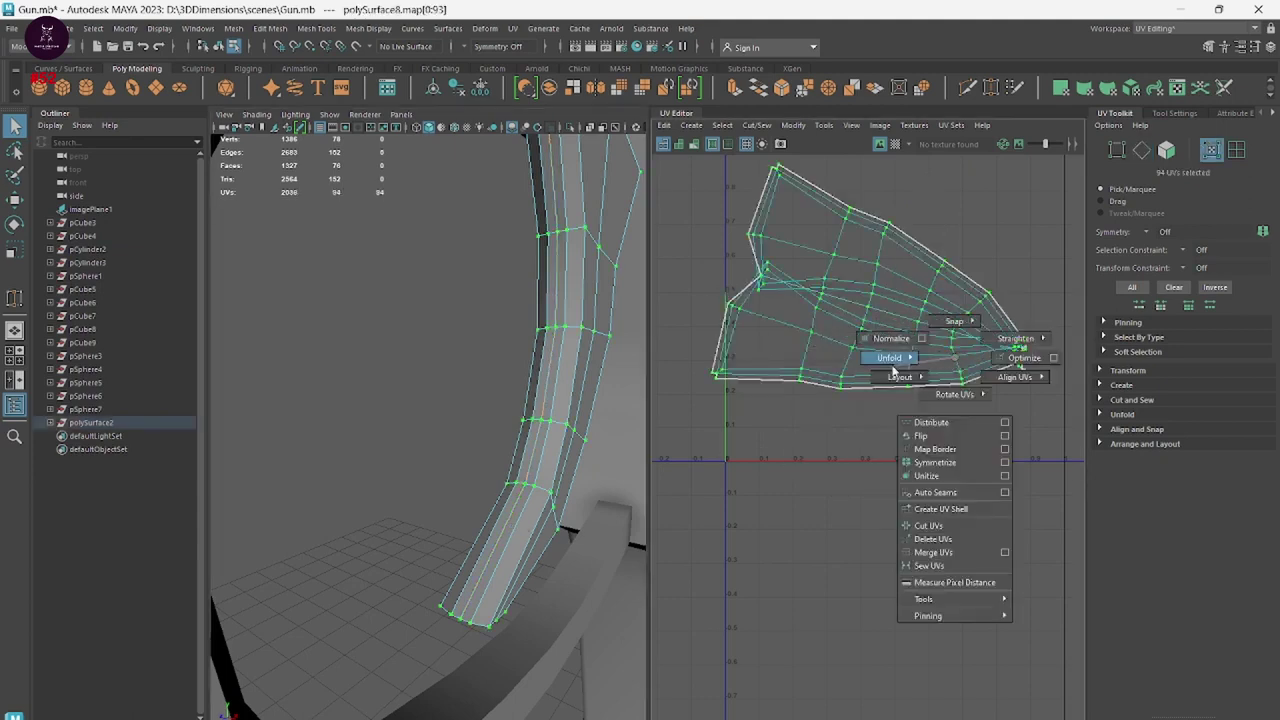
Clear the UV selection and select the whole trigger object.
scroll(1010, 482, "down", 2)
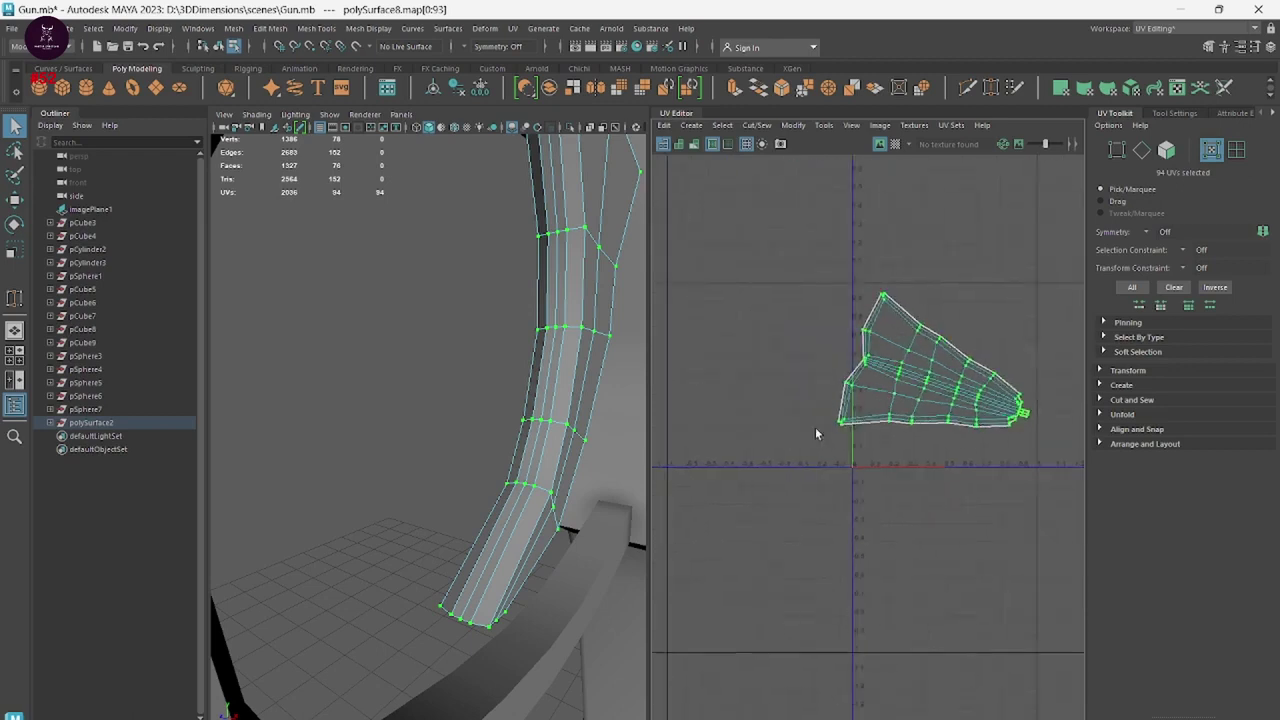
left_click(955, 514)
scroll(604, 513, "down", 3)
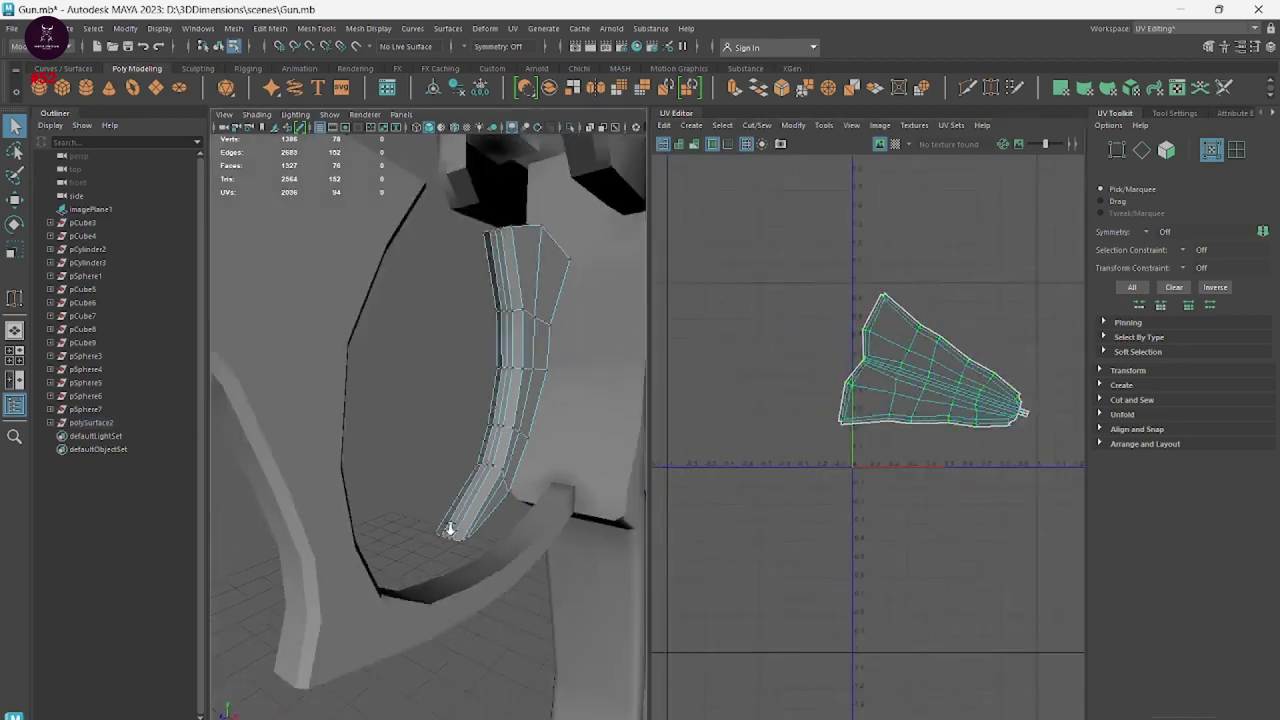
scroll(483, 542, "down", 3)
scroll(428, 414, "up", 2)
right_click_drag(340, 250, 399, 210)
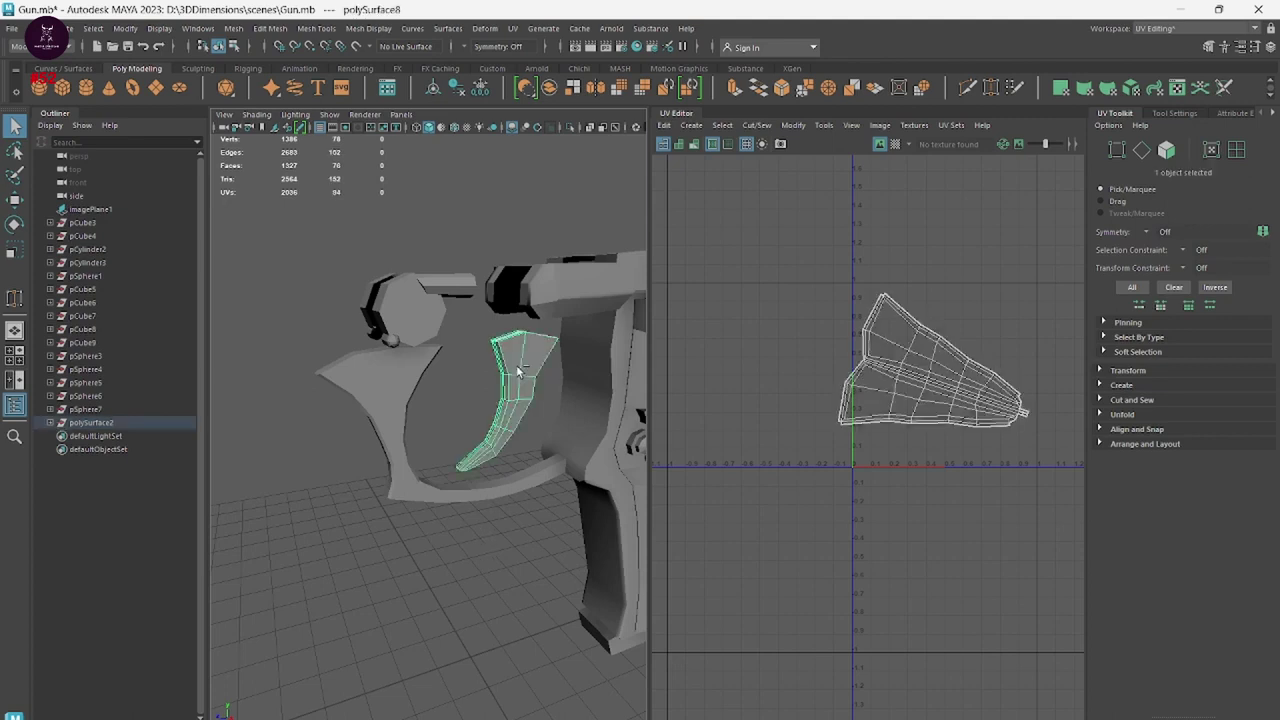
Hide the finished trigger and select the two small rounded parts near the grip.
key("ctrl+h")
mouse_move(414, 449)
left_mouse_down("alt")
mouse_move(377, 471)
mouse_move(443, 457)
mouse_move(366, 455)
left_mouse_up("alt")
right_click_drag(366, 455, 466, 503, "alt")
left_click_drag(466, 503, 471, 437, "alt")
left_click(471, 437)
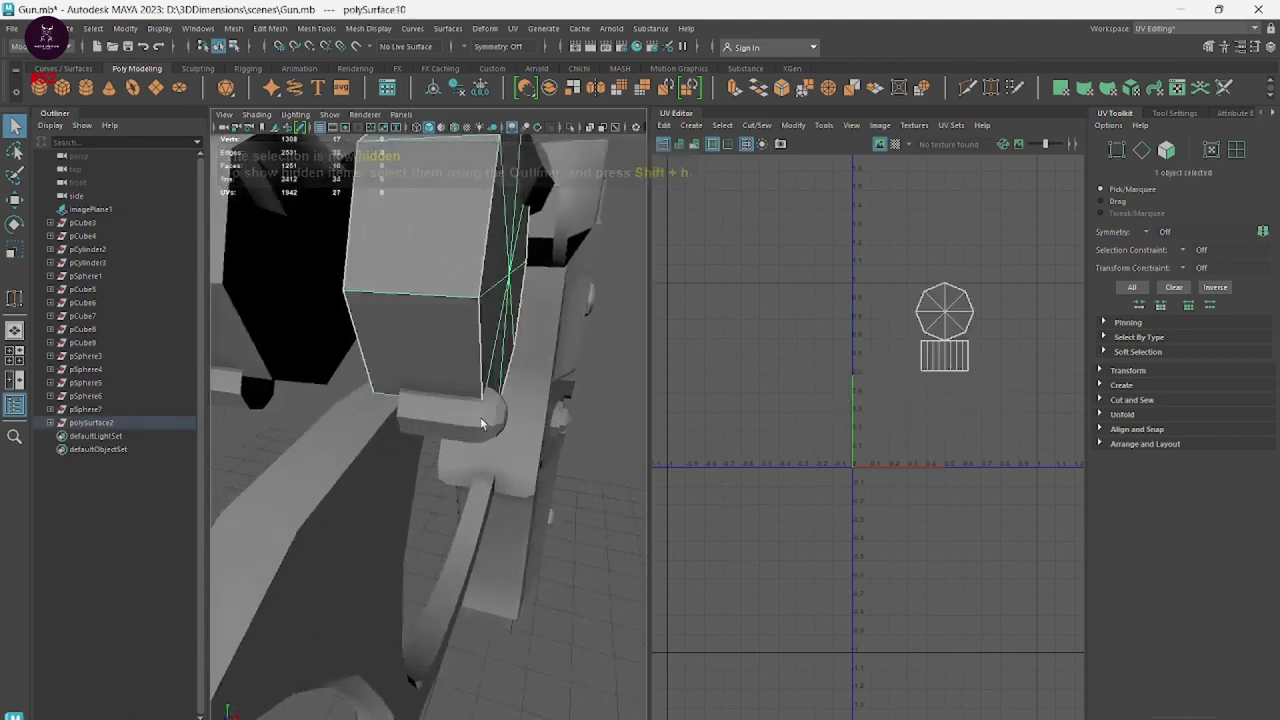
mouse_move(549, 470)
left_mouse_down("alt")
mouse_move(600, 468)
mouse_move(457, 571)
mouse_move(361, 401)
mouse_move(516, 532)
mouse_move(530, 524)
left_mouse_up("alt")
left_click(326, 390, "shift")
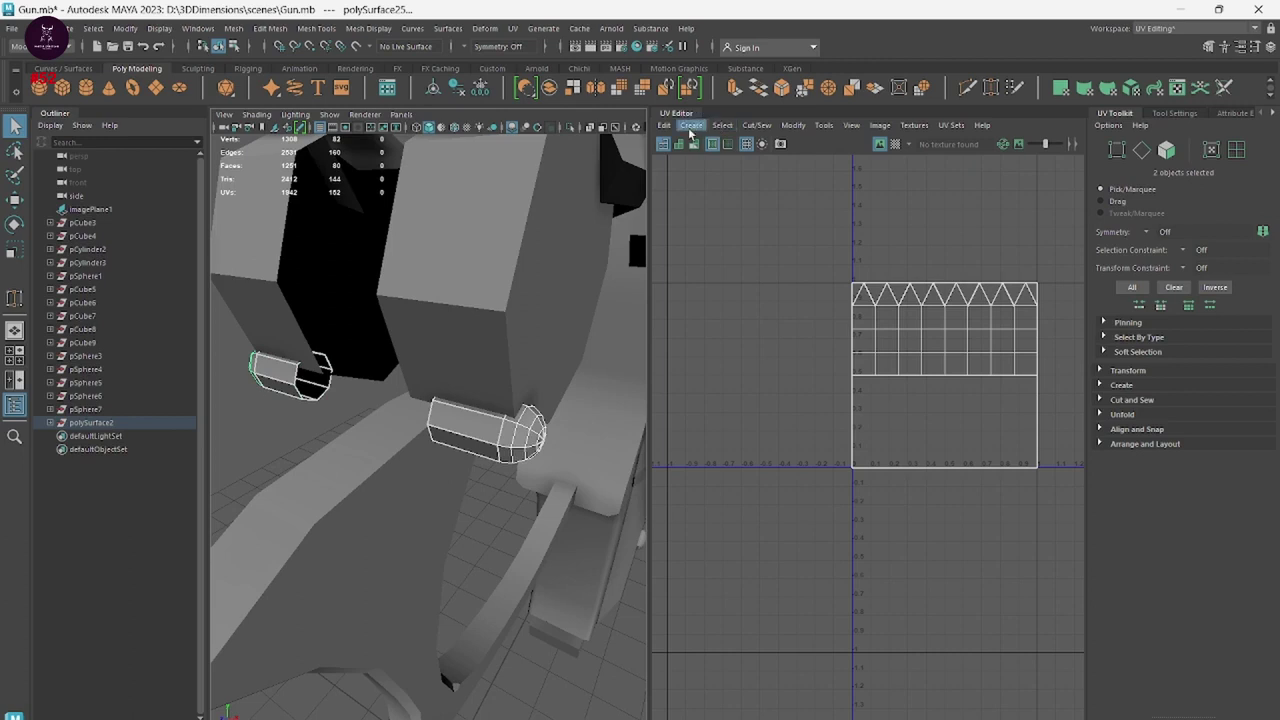
Planar-project fresh UVs onto both small parts.
left_click(692, 125)
left_click(737, 240)
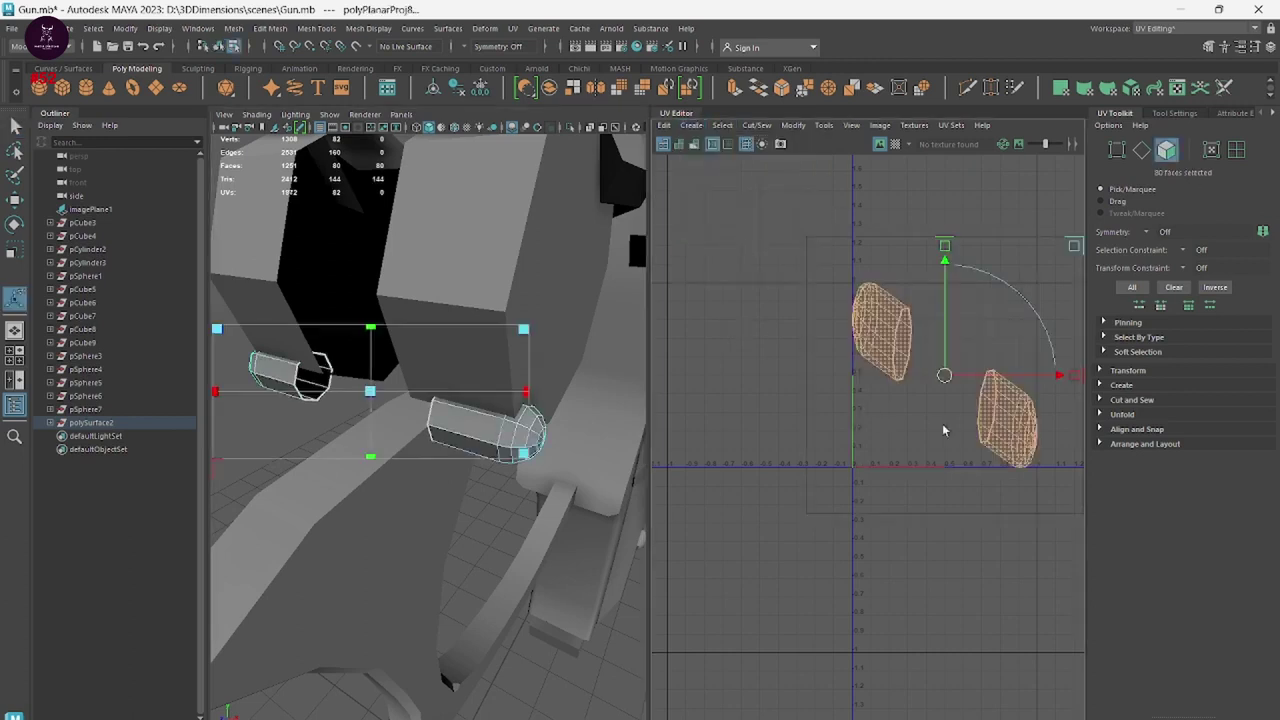
scroll(942, 423, "up", 2)
middle_click_drag(975, 462, 912, 462, "alt")
mouse_move(470, 498)
left_mouse_down("alt")
mouse_move(431, 494)
mouse_move(551, 400)
left_mouse_up("alt")
Unfold the right and left UV shells into flat octagonal discs.
key("F8")
mouse_move(878, 463)
right_mouse_down()
mouse_move(937, 462)
mouse_move(815, 440)
right_mouse_up()
double_click(1001, 443)
double_click(819, 325)
right_click_drag(815, 325, 600, 318, "shift")
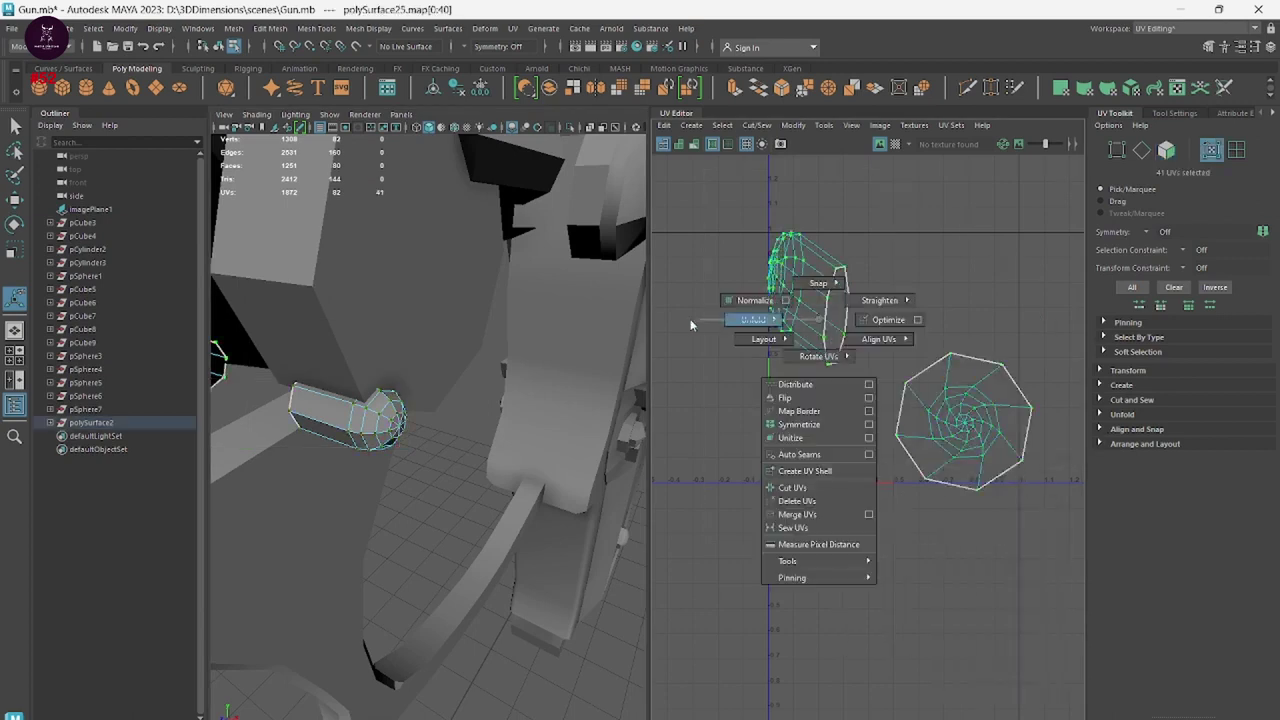
left_click(790, 581)
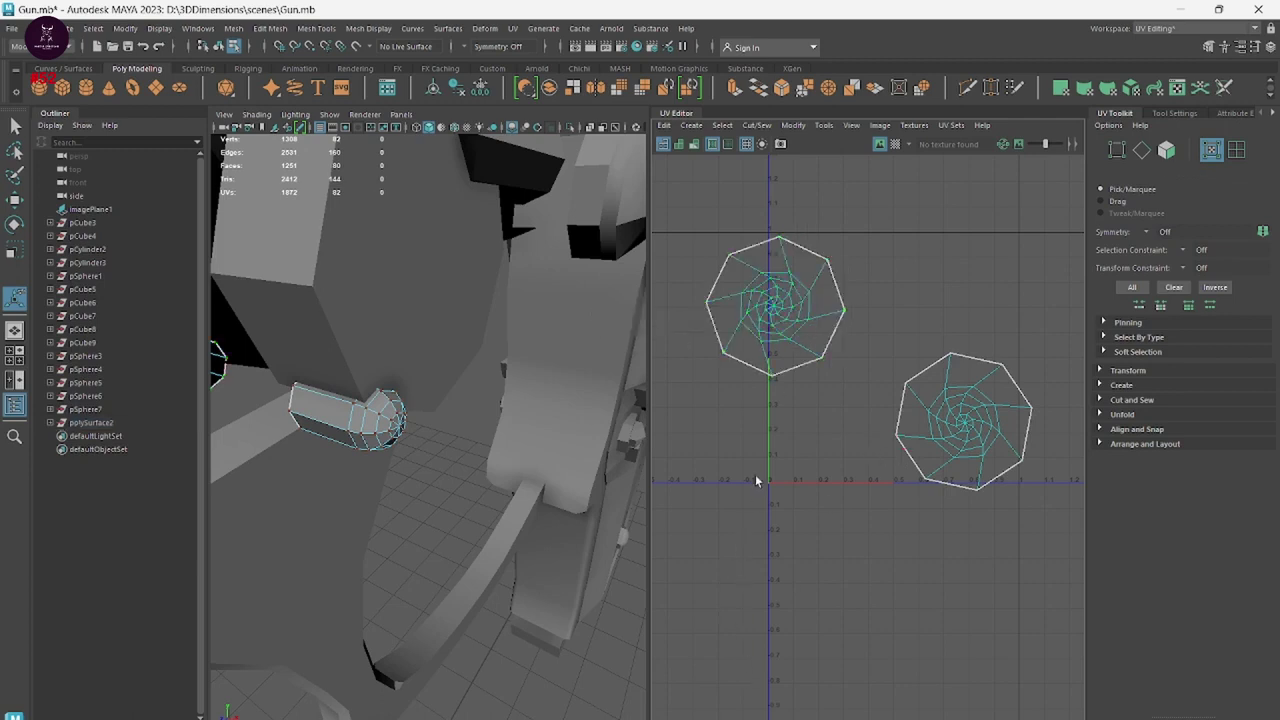
Select the inner edge loops of both cap shells and unfold their outer rings.
right_click_drag(766, 338, 788, 298)
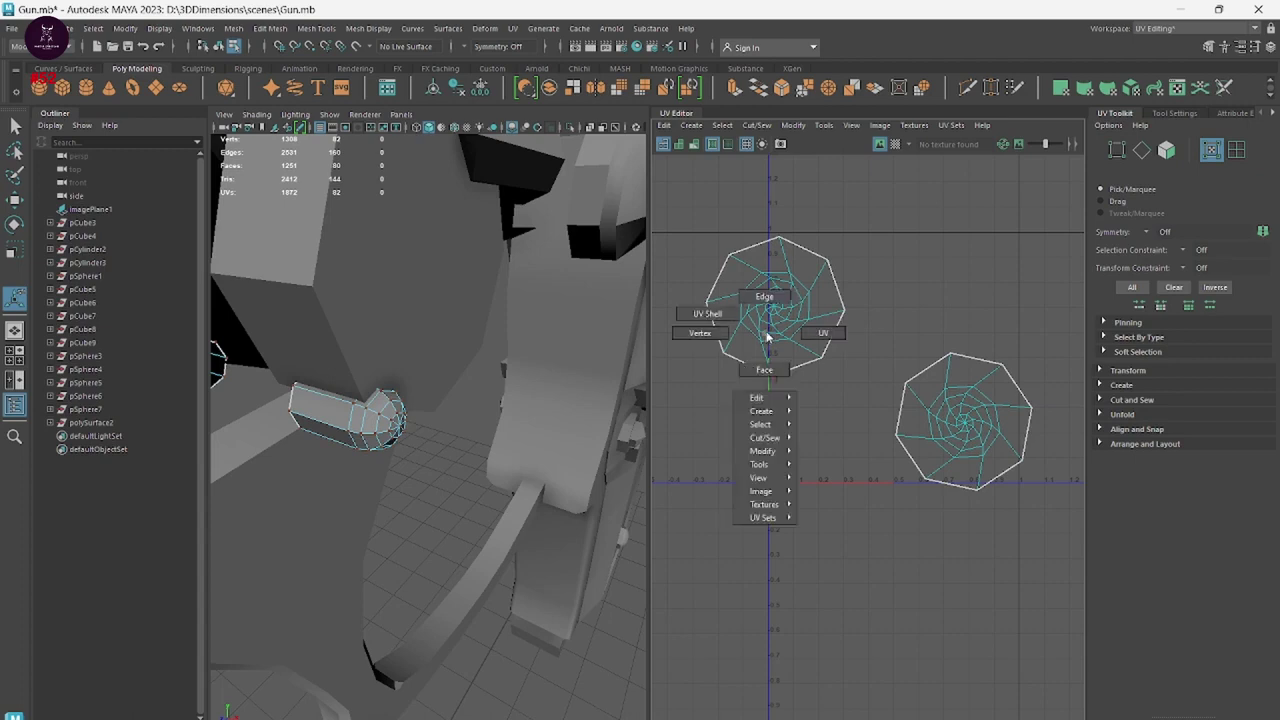
left_click(773, 270)
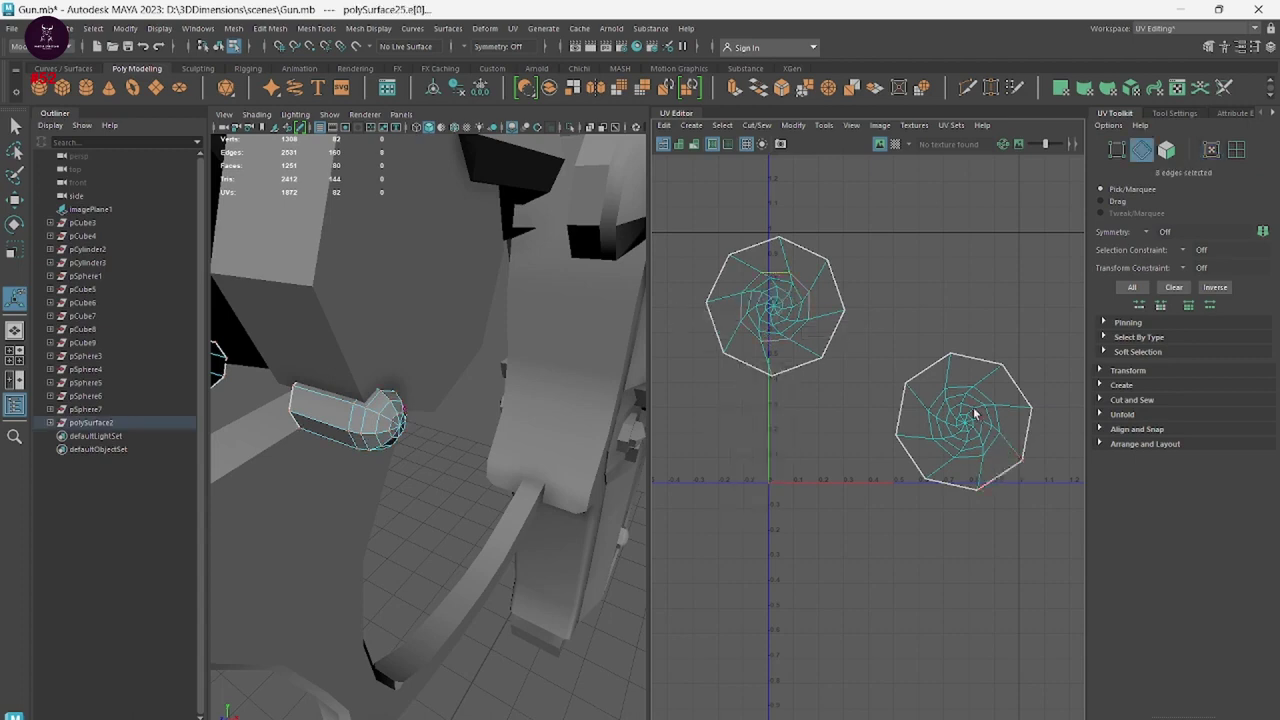
right_click_drag(962, 382, 902, 381)
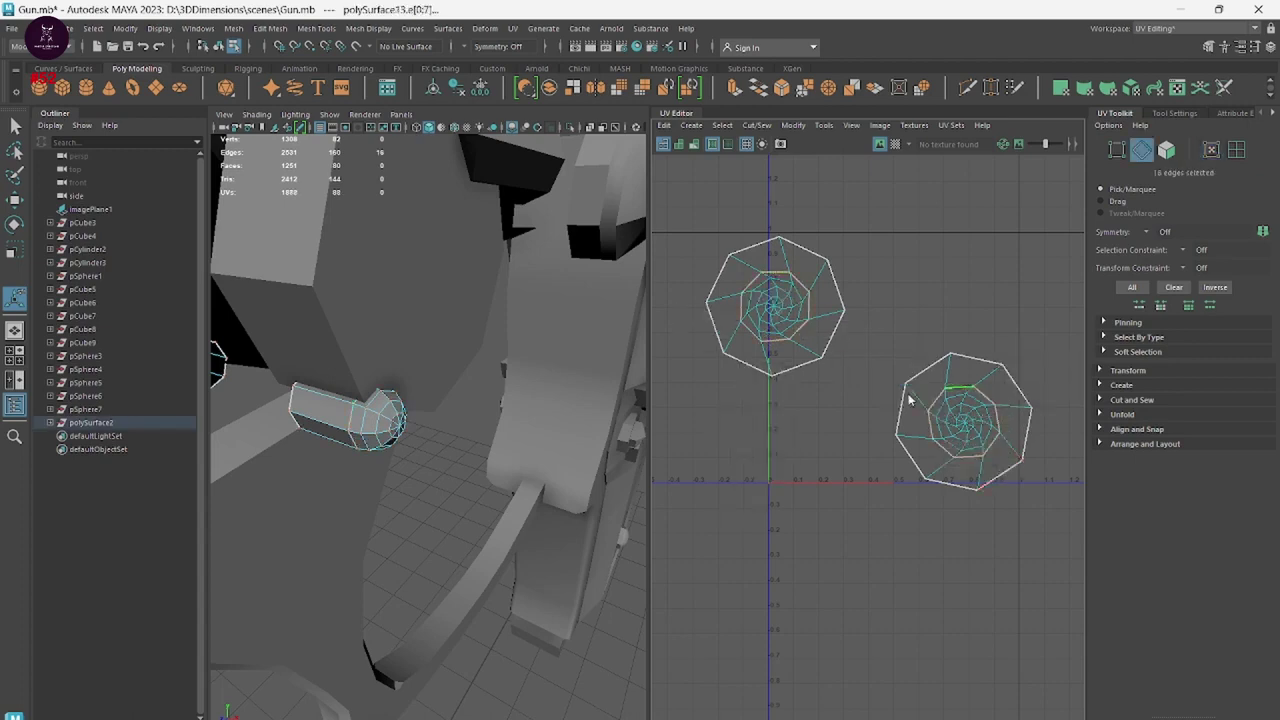
right_click_drag(972, 408, 808, 408)
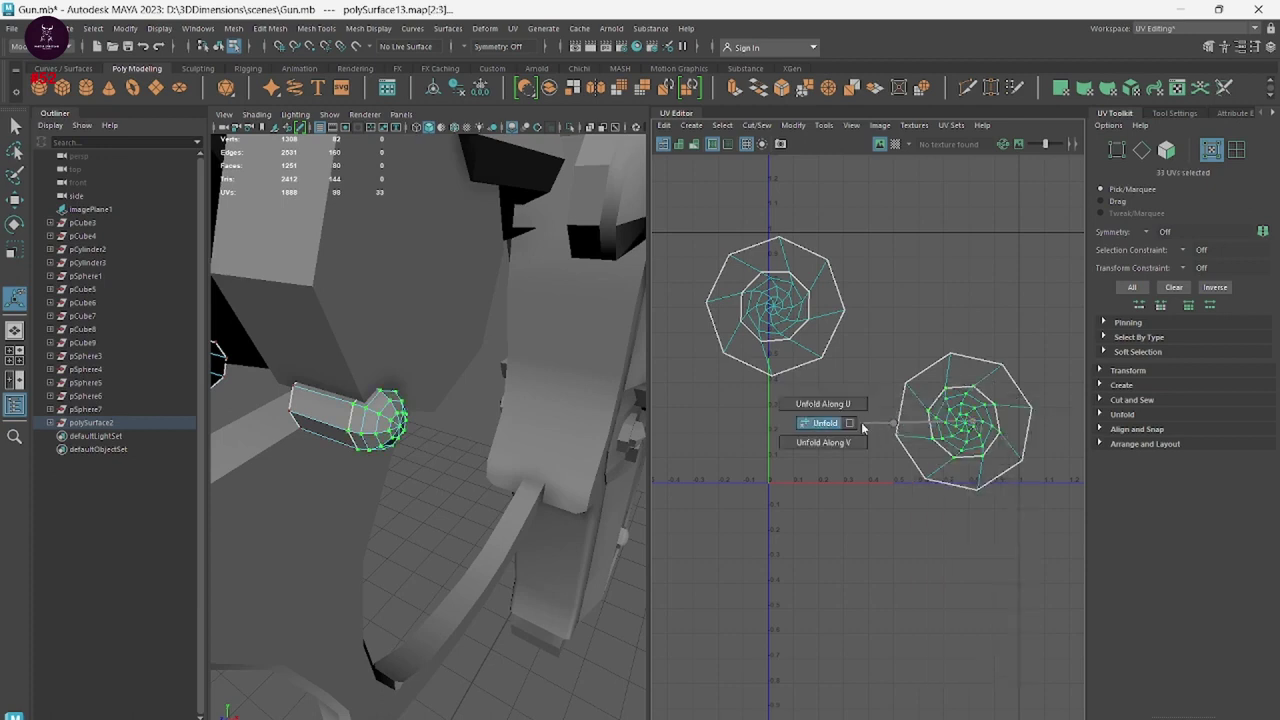
right_click_drag(765, 306, 640, 305)
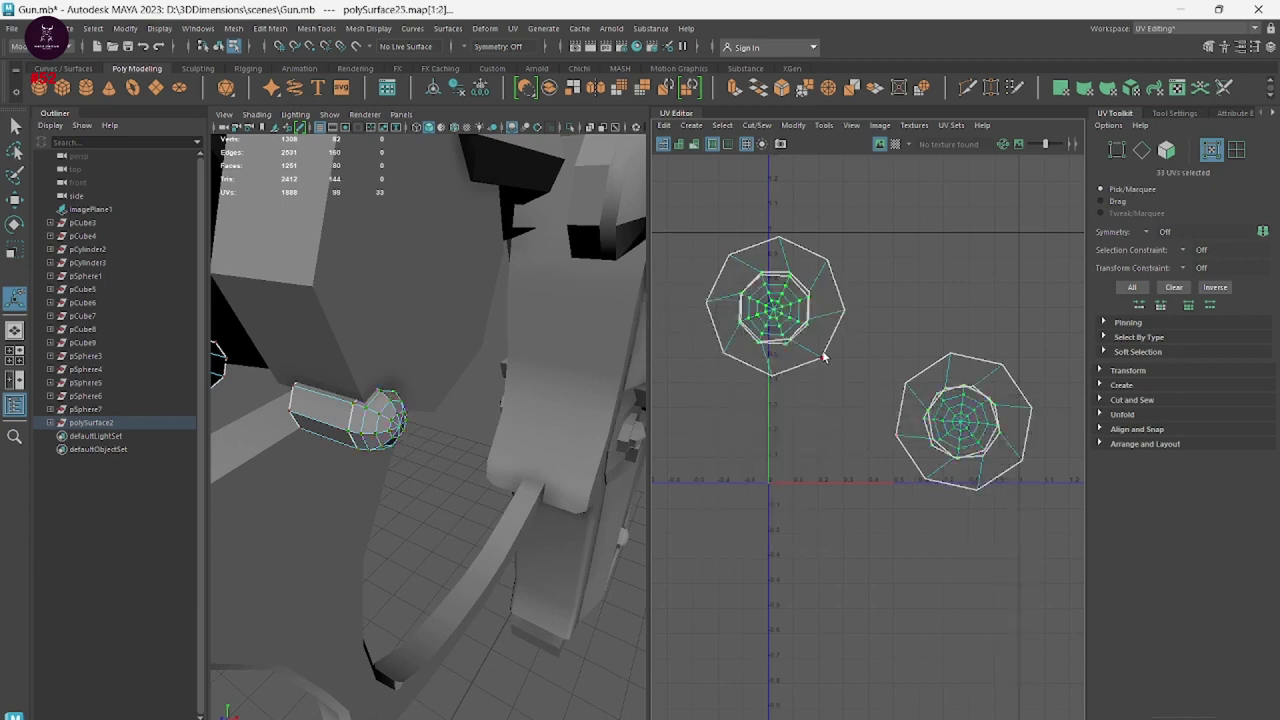
right_click_drag(790, 314, 672, 314)
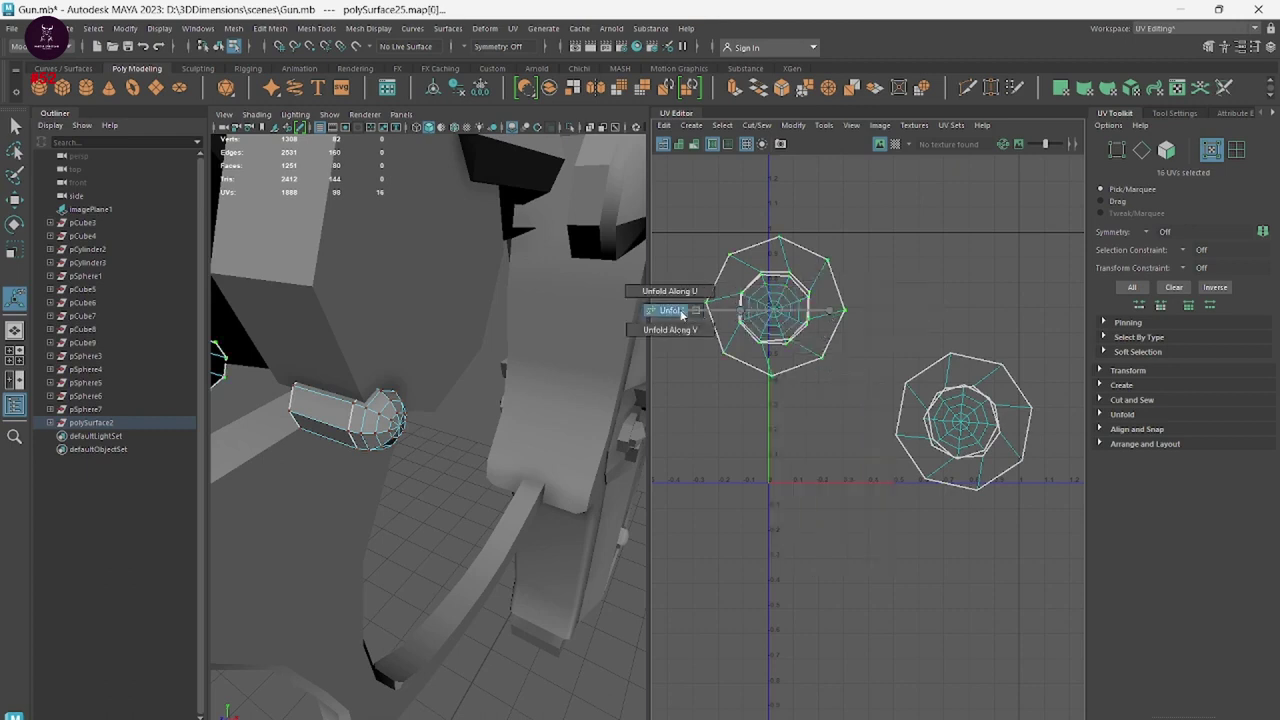
right_click_drag(1015, 405, 835, 400)
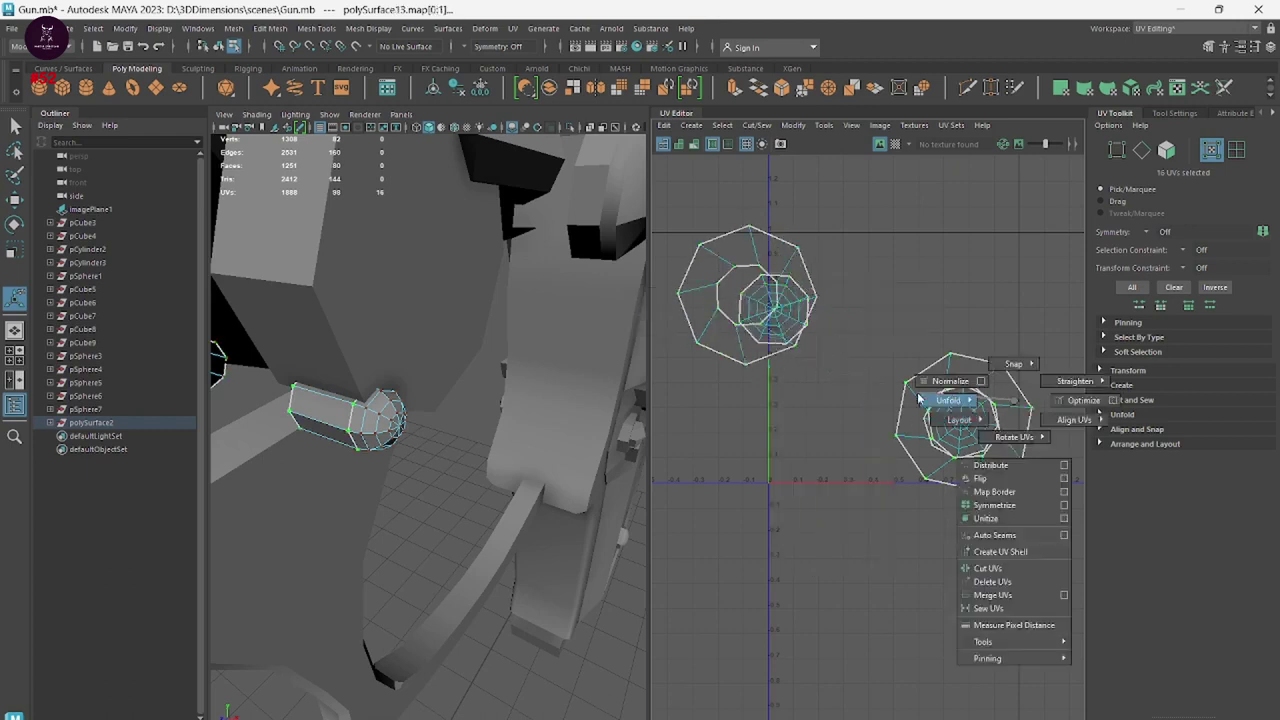
left_click(771, 571)
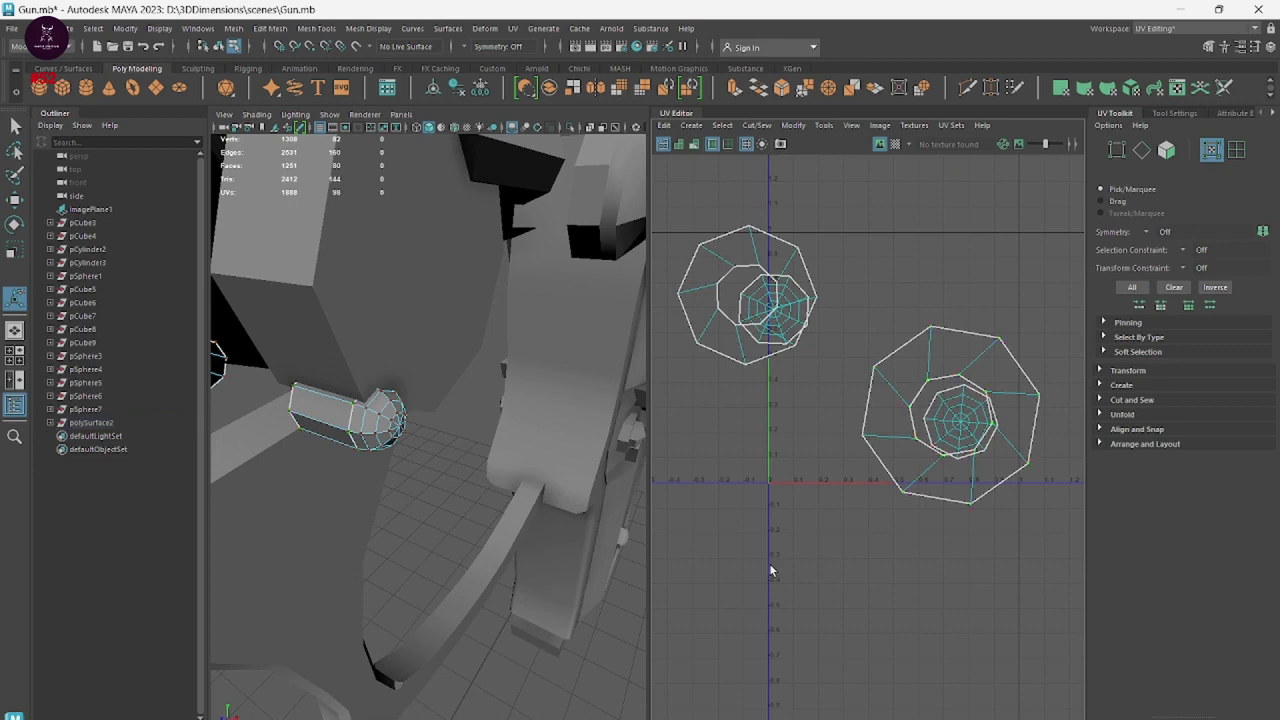
Cut an edge on each cap shell and unfold both into rectangular strips.
right_click_drag(772, 378, 741, 290)
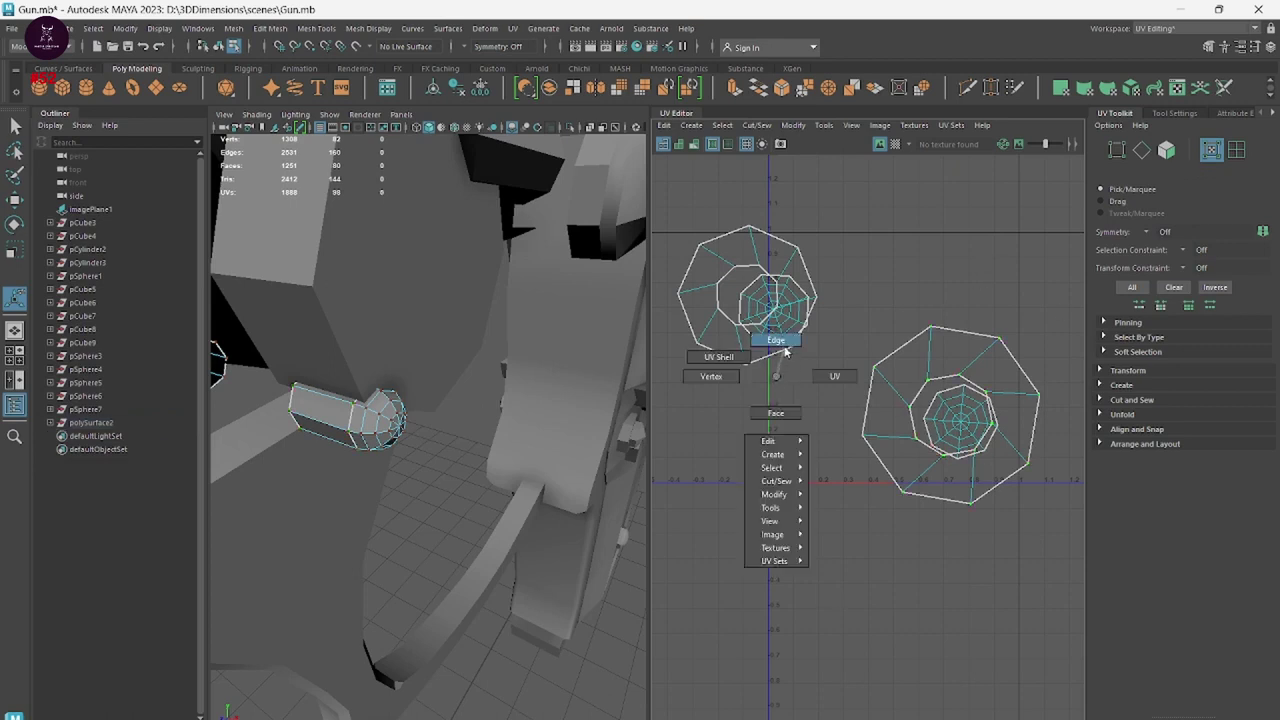
left_click(759, 259)
right_click(759, 259, "shift")
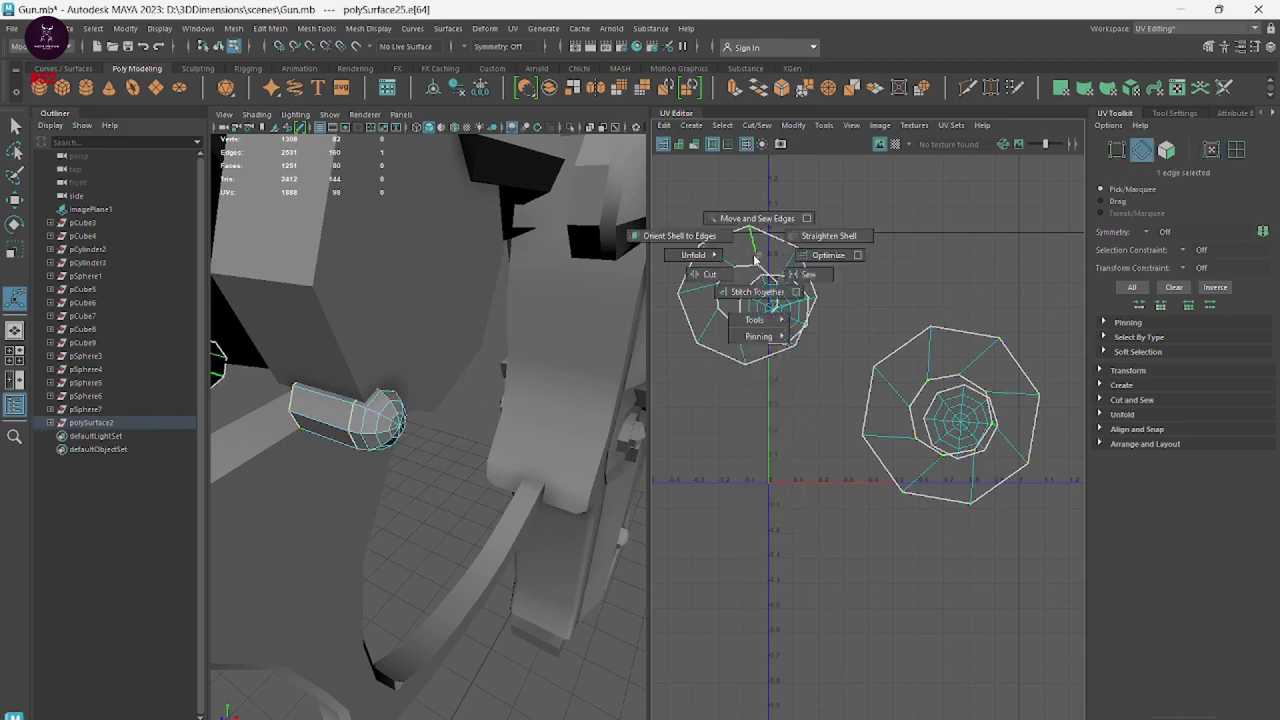
right_click_drag(755, 260, 704, 274, "shift")
mouse_move(972, 362)
right_mouse_down("shift")
mouse_move(897, 349)
mouse_move(928, 352)
right_mouse_up("shift")
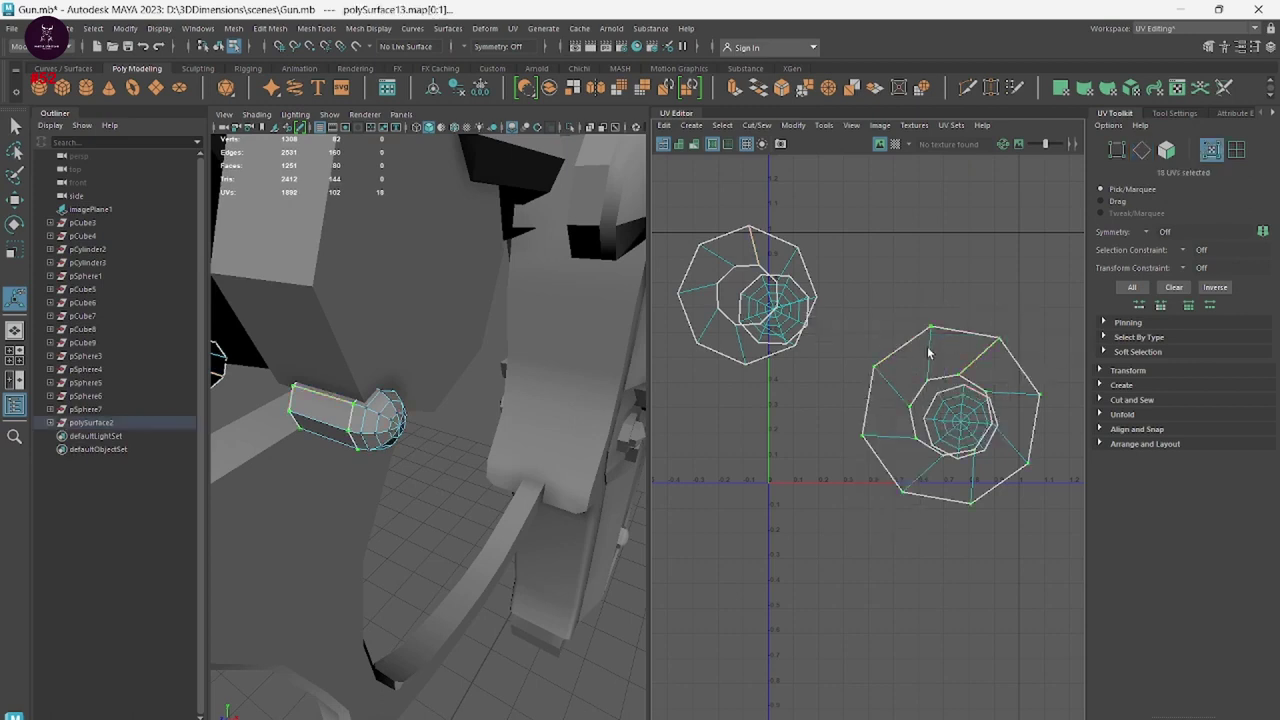
right_click_drag(930, 352, 787, 360, "shift")
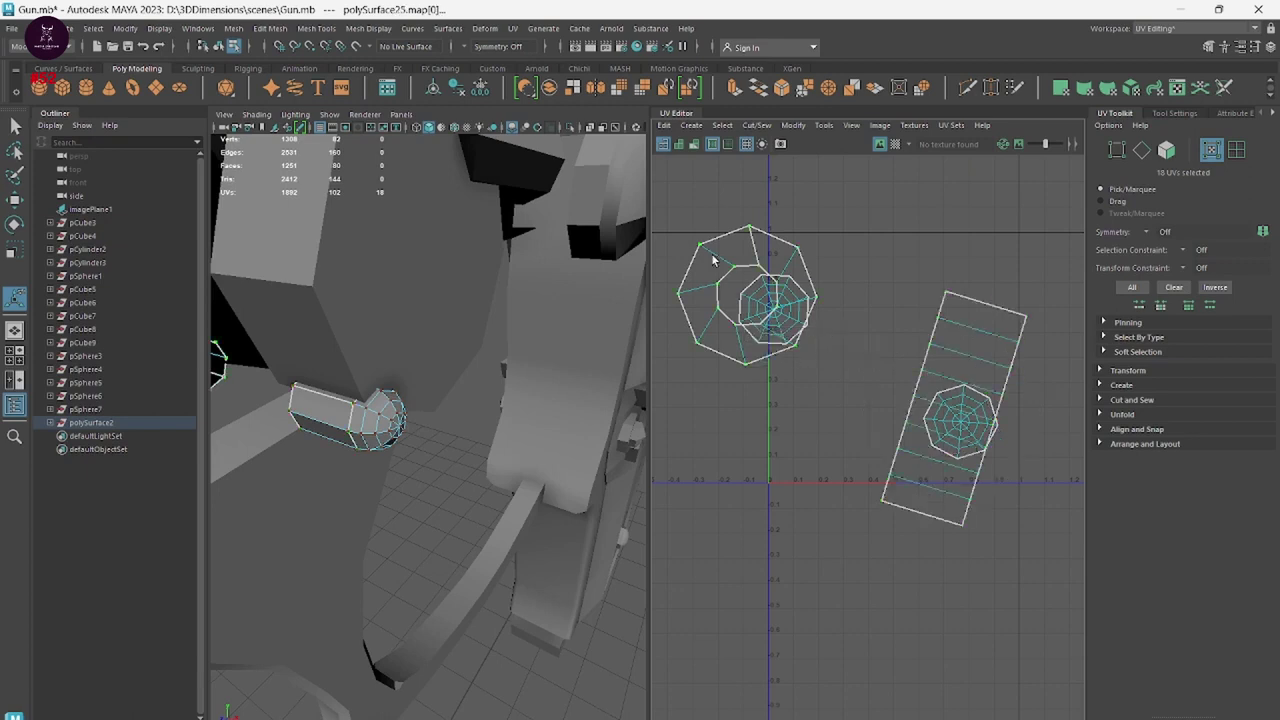
right_click_drag(713, 260, 551, 266, "shift")
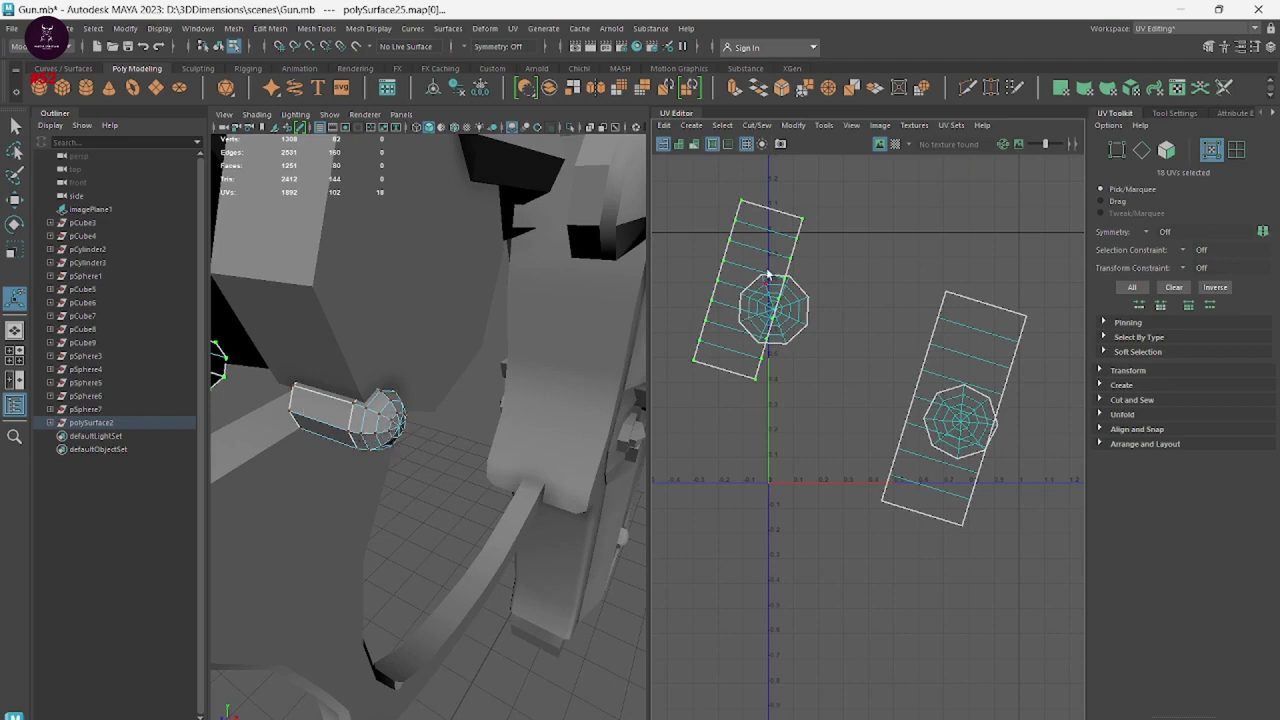
Undo the strip unfolds to restore both shells' round octagonal layouts.
key("ctrl+z")
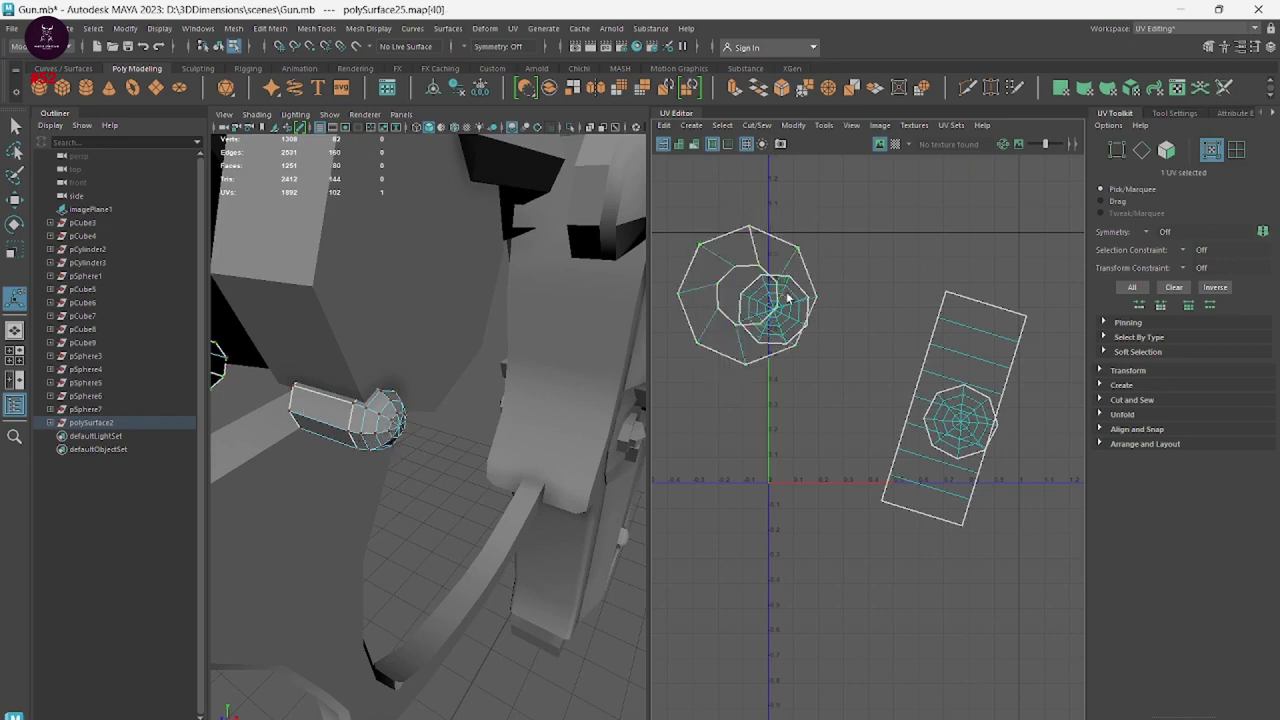
key("ctrl+z")
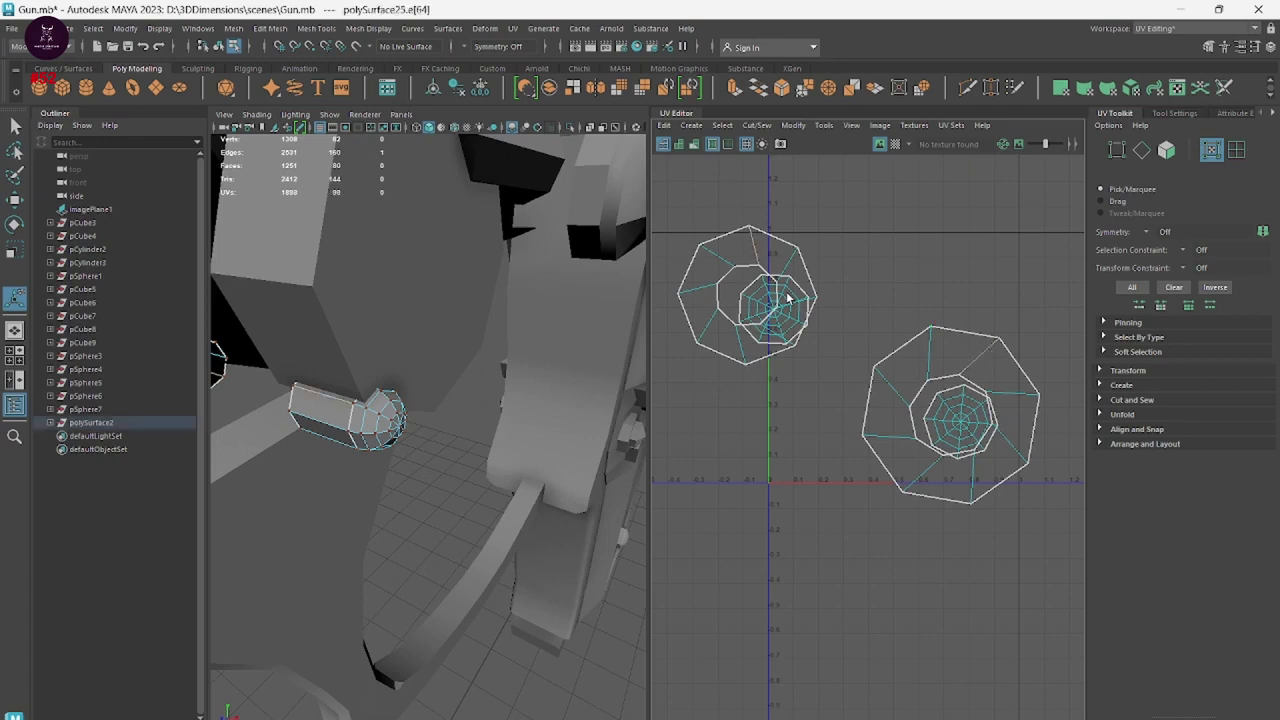
key("ctrl+z")
key("ctrl+z")
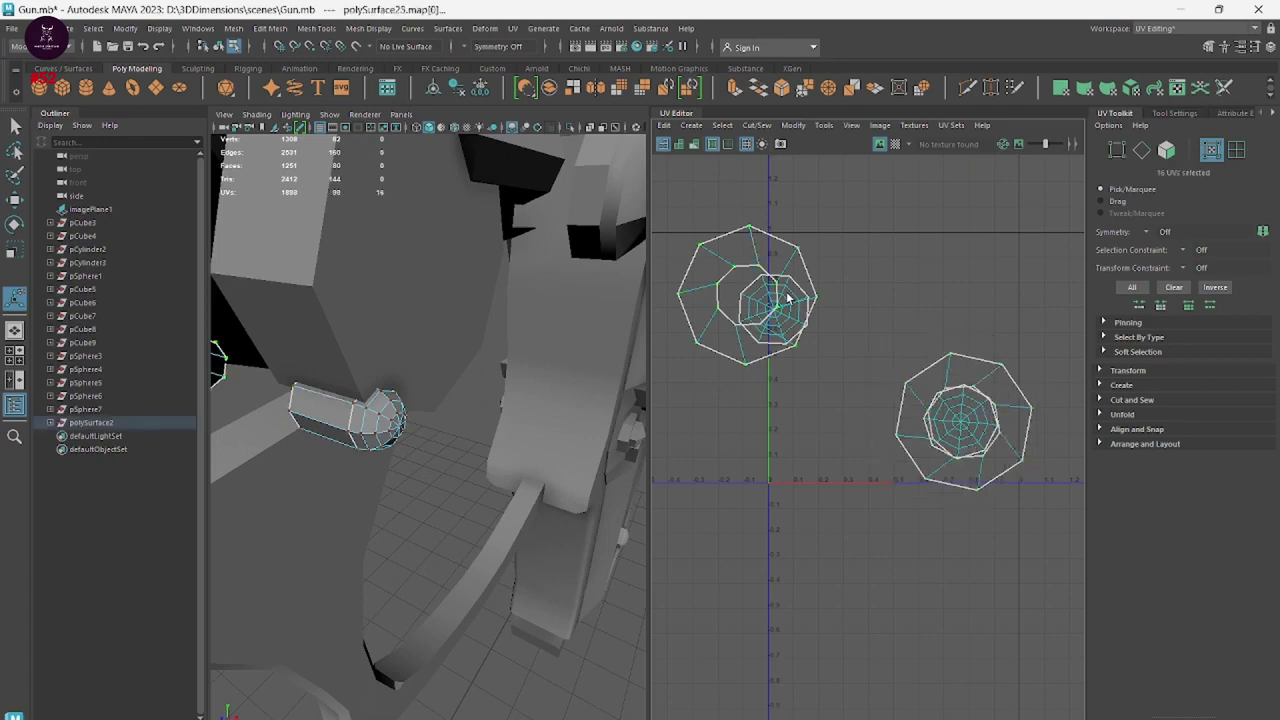
key("ctrl+z")
key("ctrl+z")
key("ctrl+z")
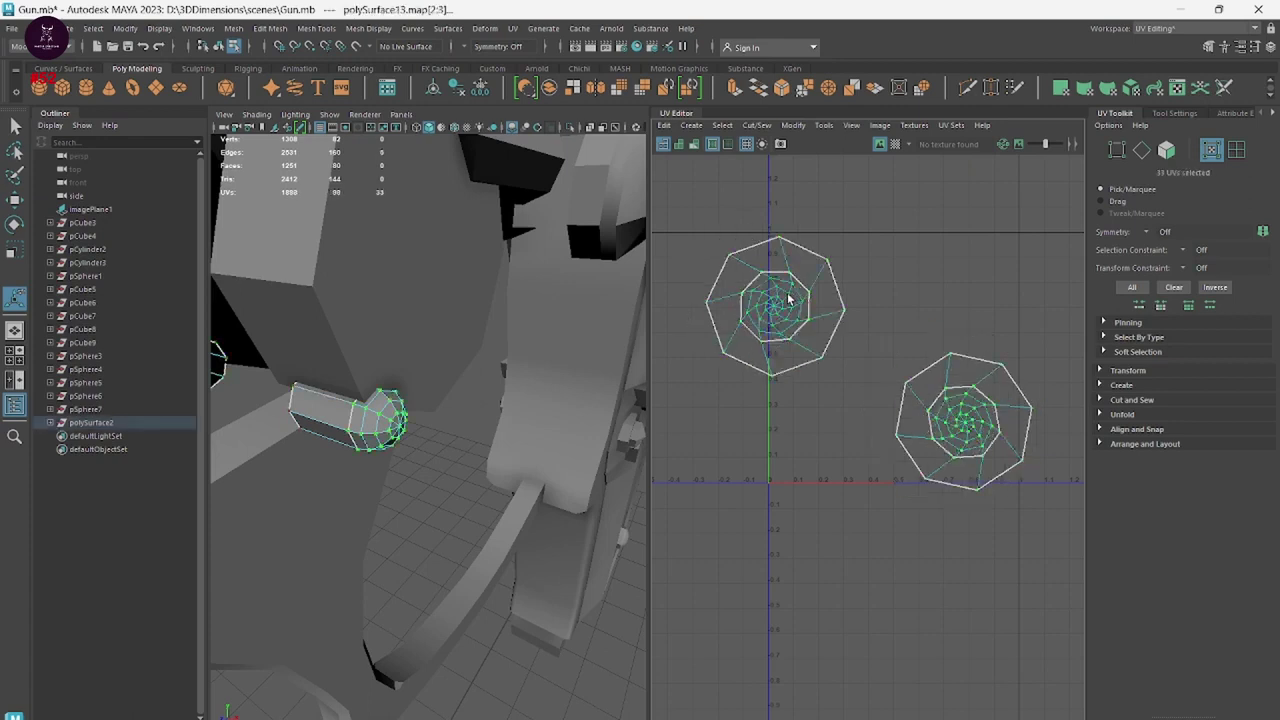
Rotate the right shell's outer UV ring slightly.
right_click_drag(909, 263, 973, 263)
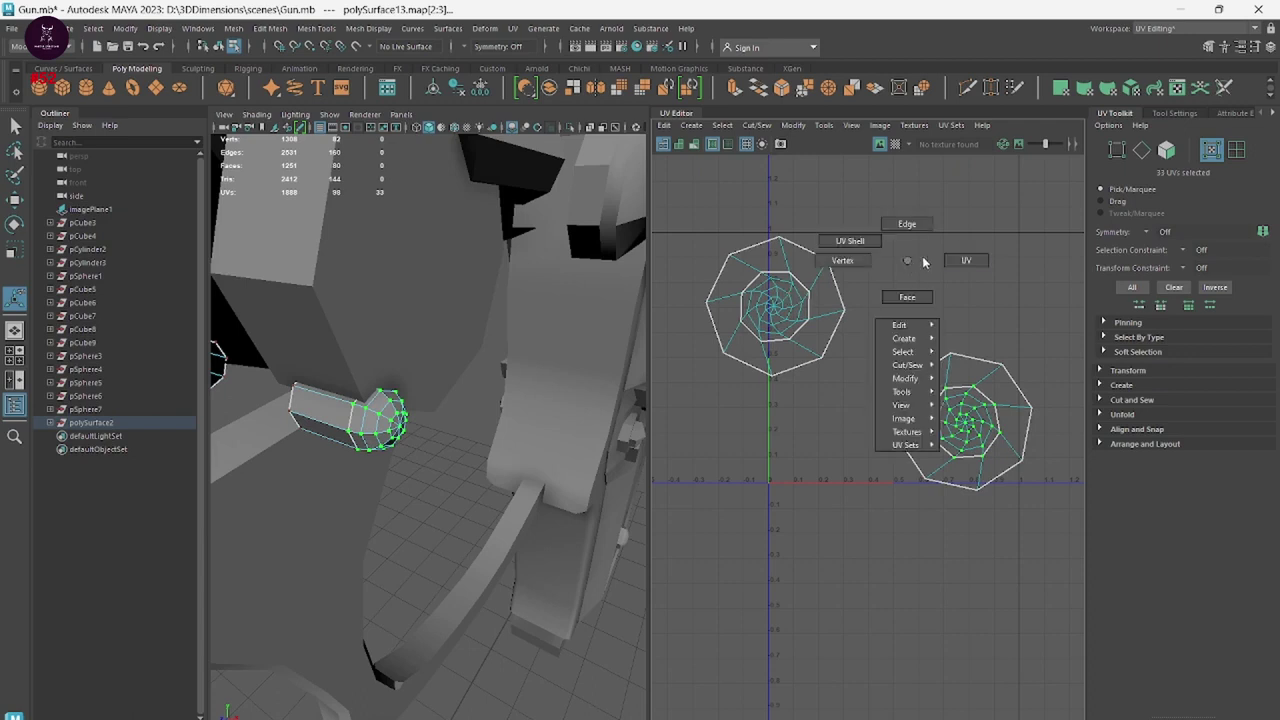
left_click(980, 367)
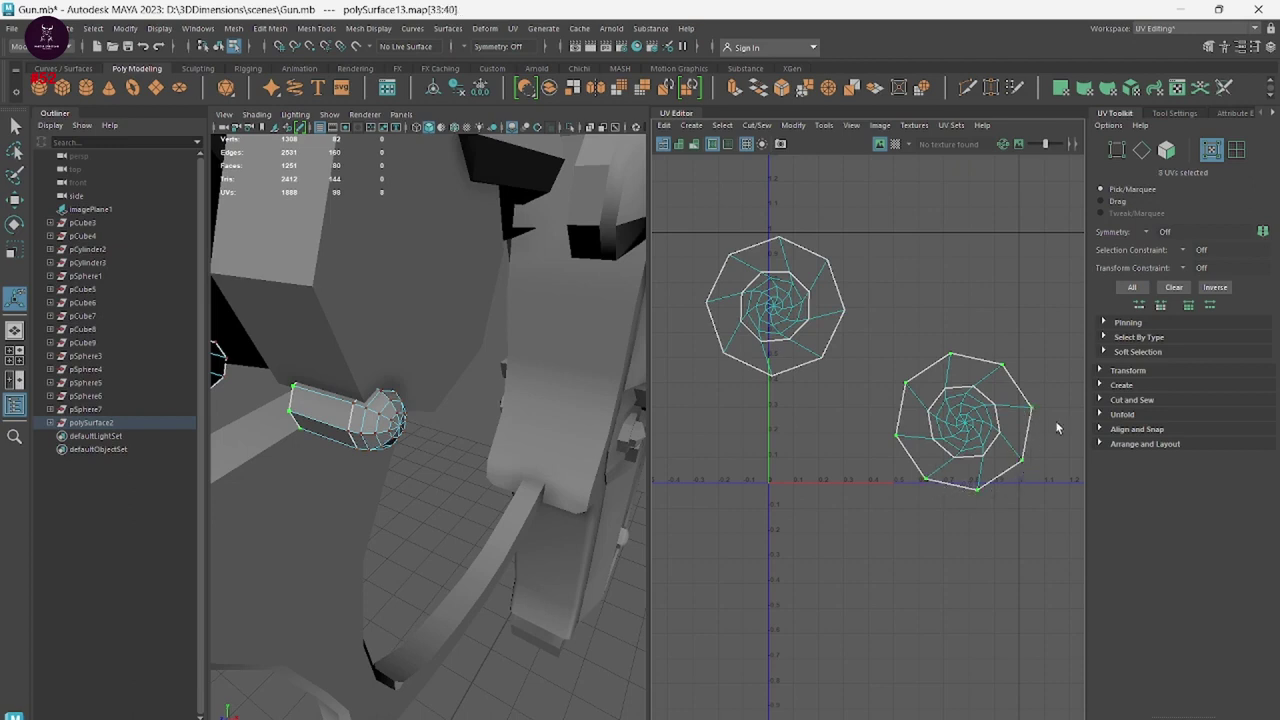
key("e")
left_click_drag(1026, 380, 1012, 362)
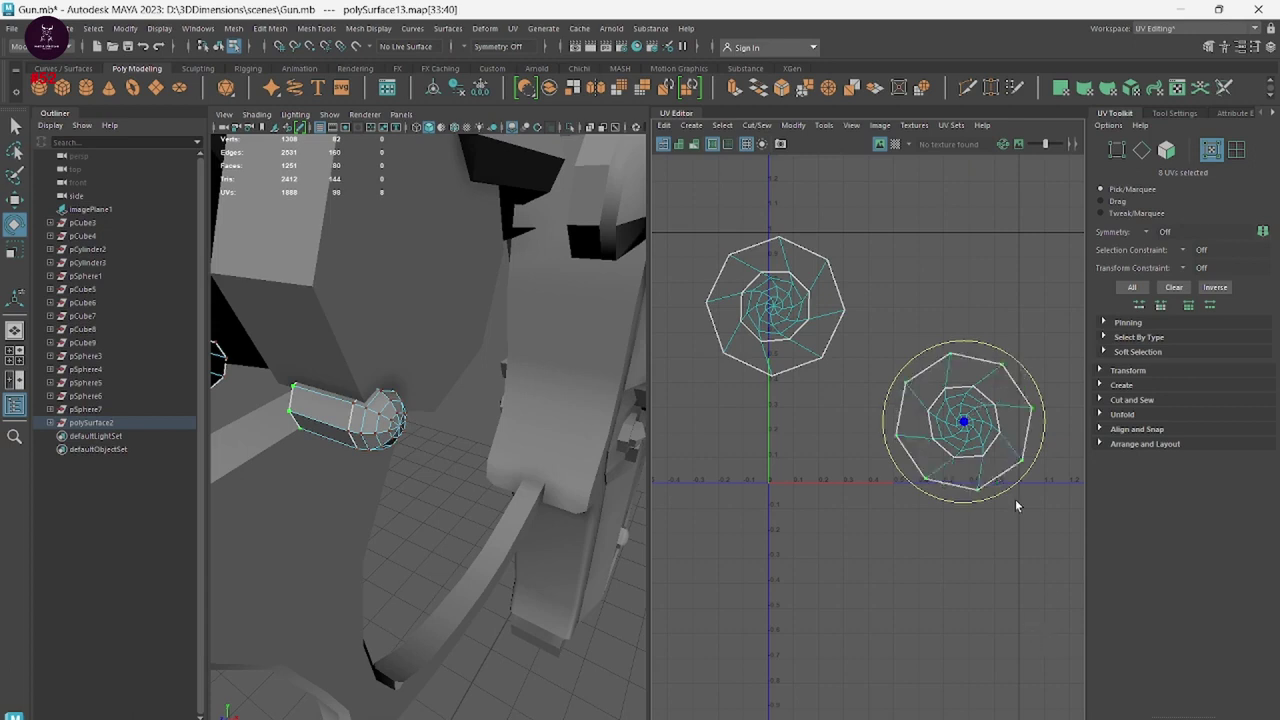
Reselect UVs on the right shell and return to the plain selection tool.
right_click_drag(998, 397, 1037, 375)
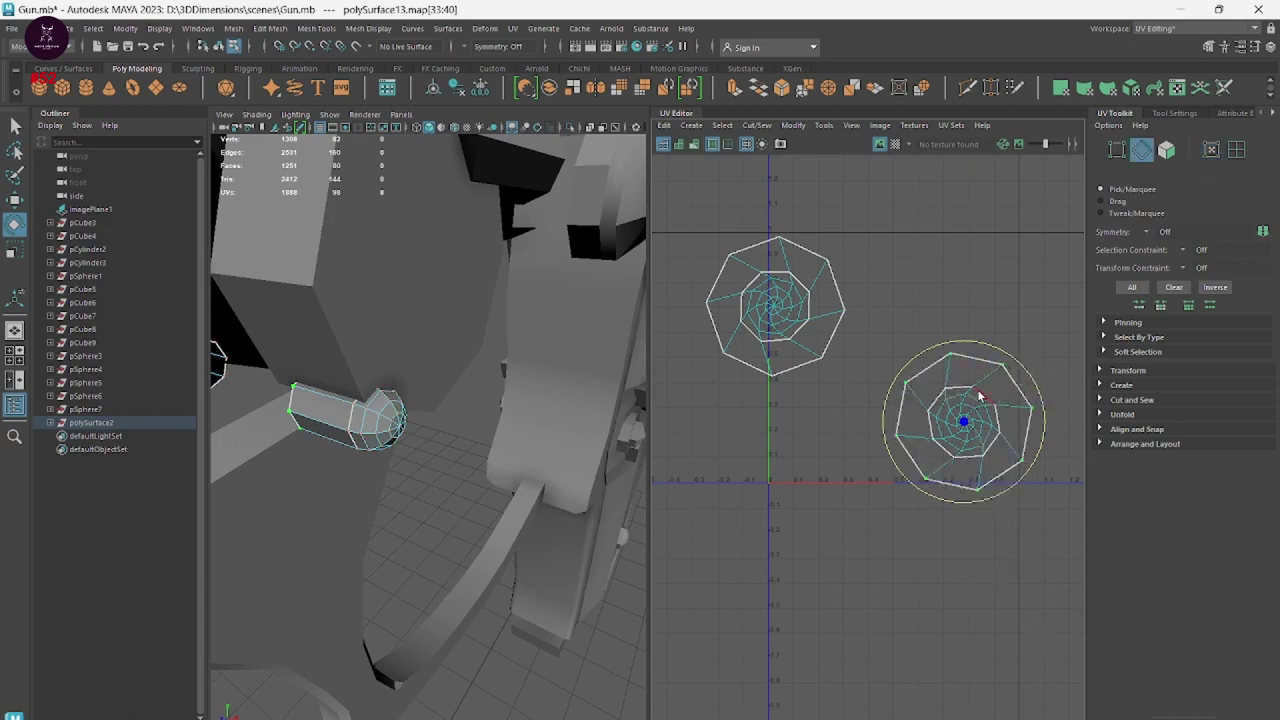
right_click_drag(975, 328, 1007, 254)
left_click(966, 424)
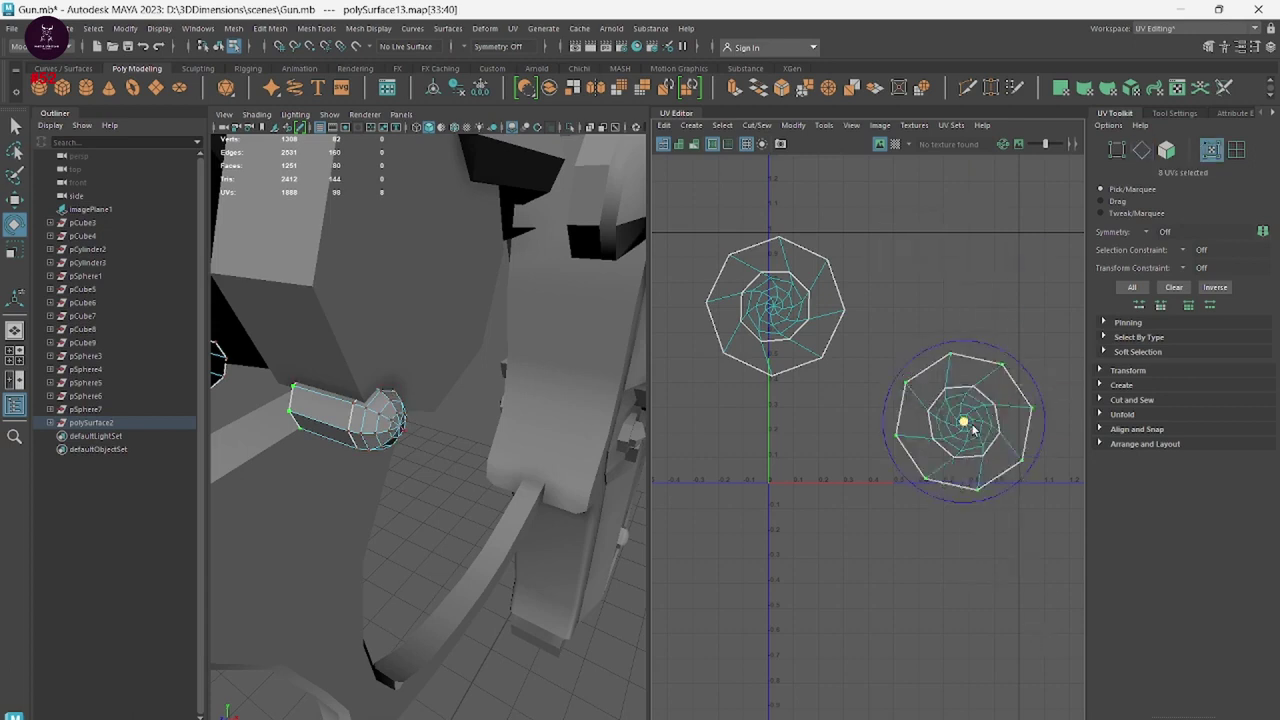
mouse_move(962, 396)
right_mouse_down()
mouse_move(1013, 398)
mouse_move(777, 404)
right_mouse_up()
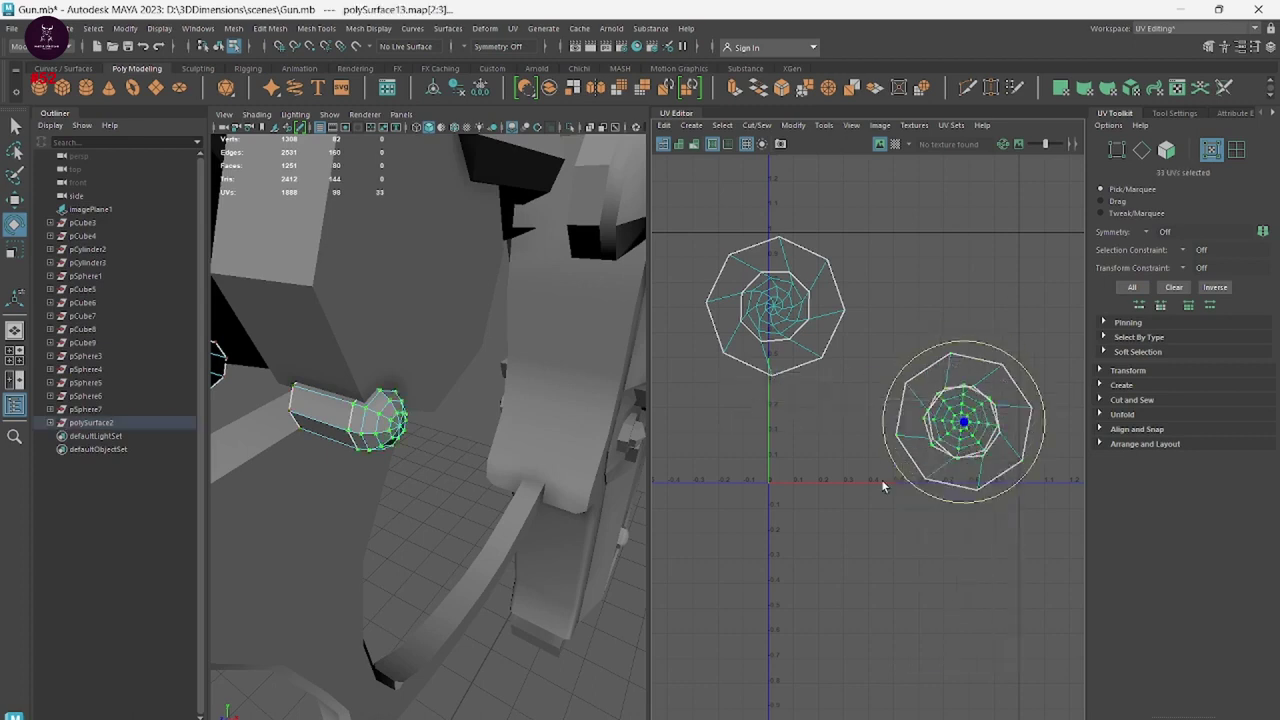
left_click_drag(1030, 425, 1014, 372)
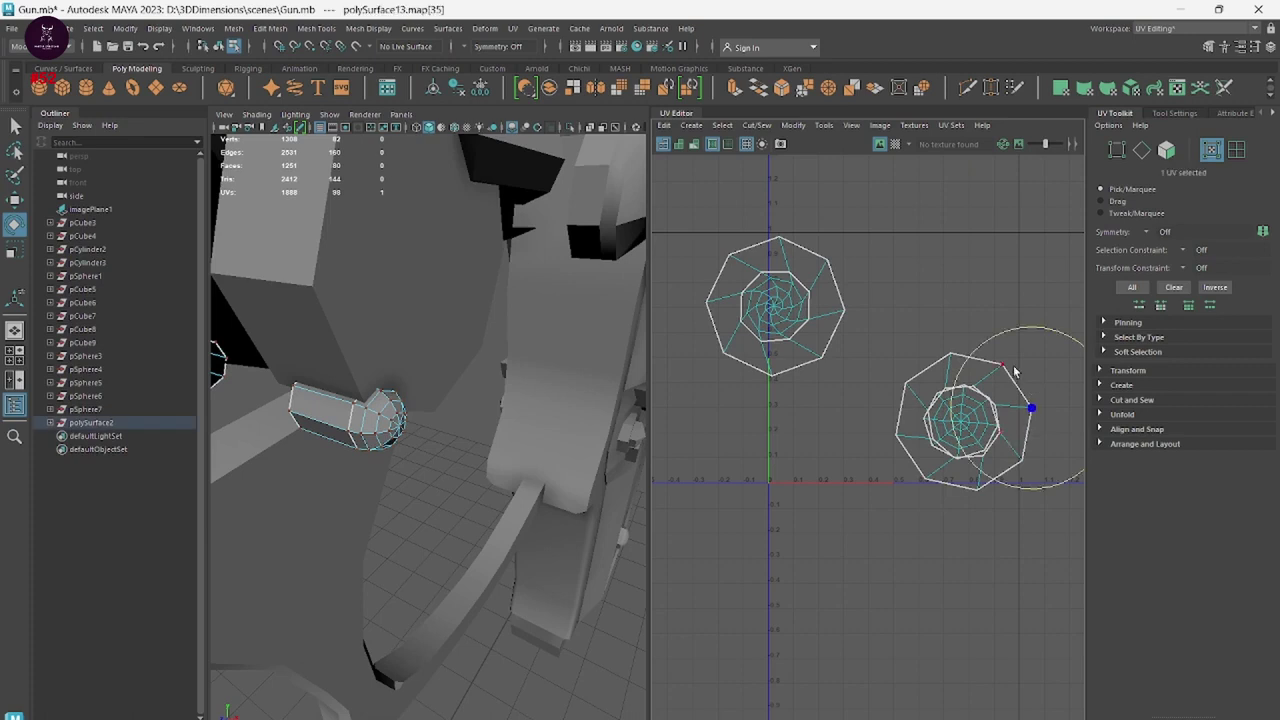
key("q")
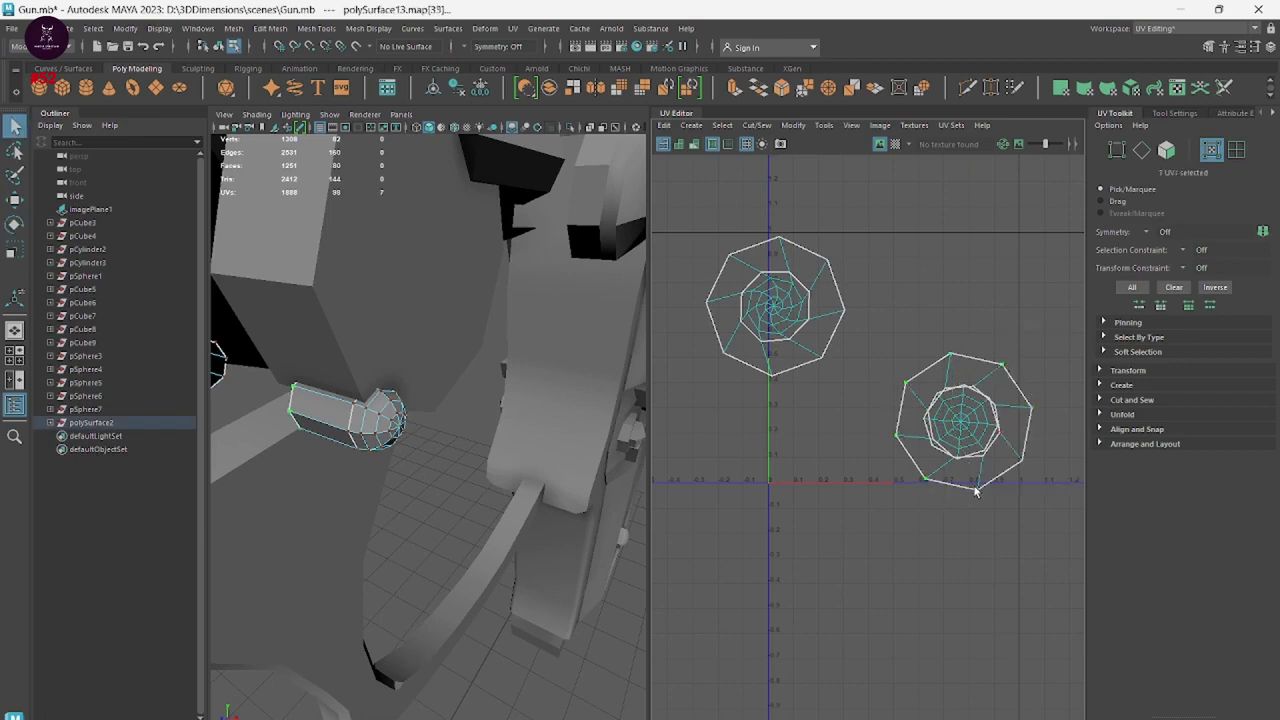
scroll(857, 497, "up", 2)
Rotate the right shell and scale up its selected outer UVs.
scroll(932, 486, "up", 2)
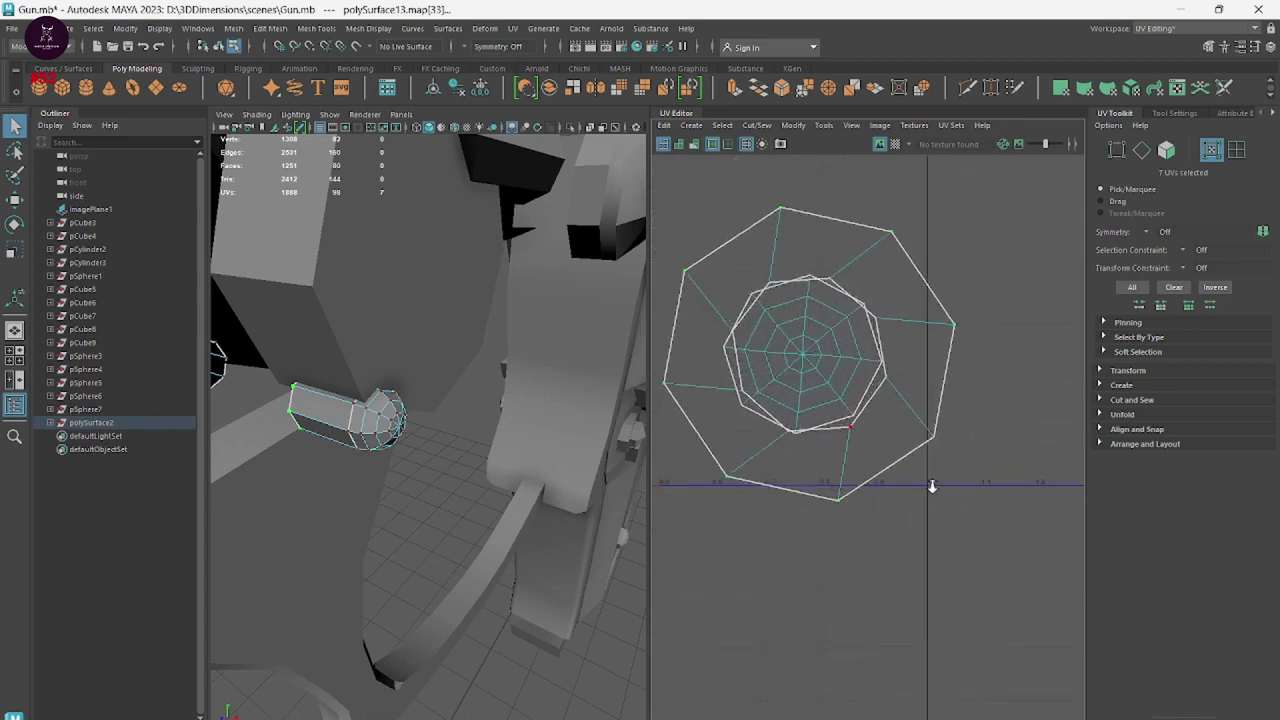
key("e")
mouse_move(894, 343)
left_mouse_down()
mouse_move(883, 289)
mouse_move(886, 303)
left_mouse_up()
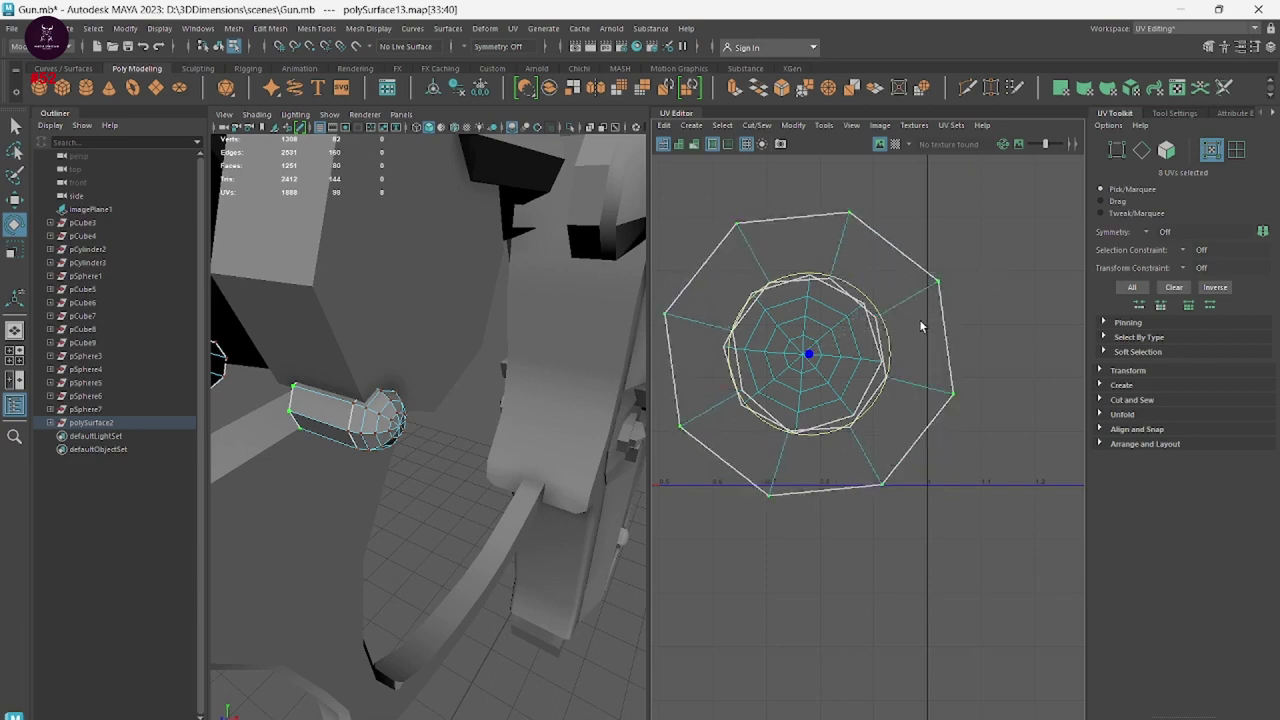
key("r")
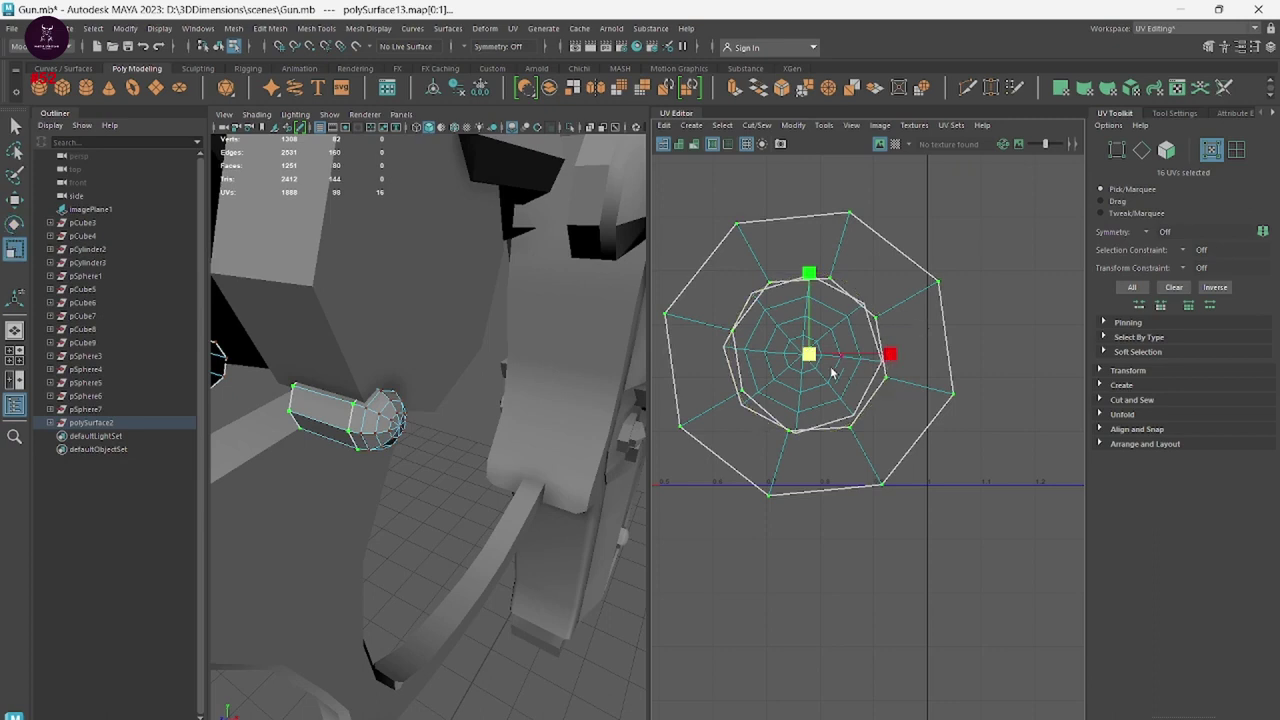
left_click_drag(809, 354, 827, 362)
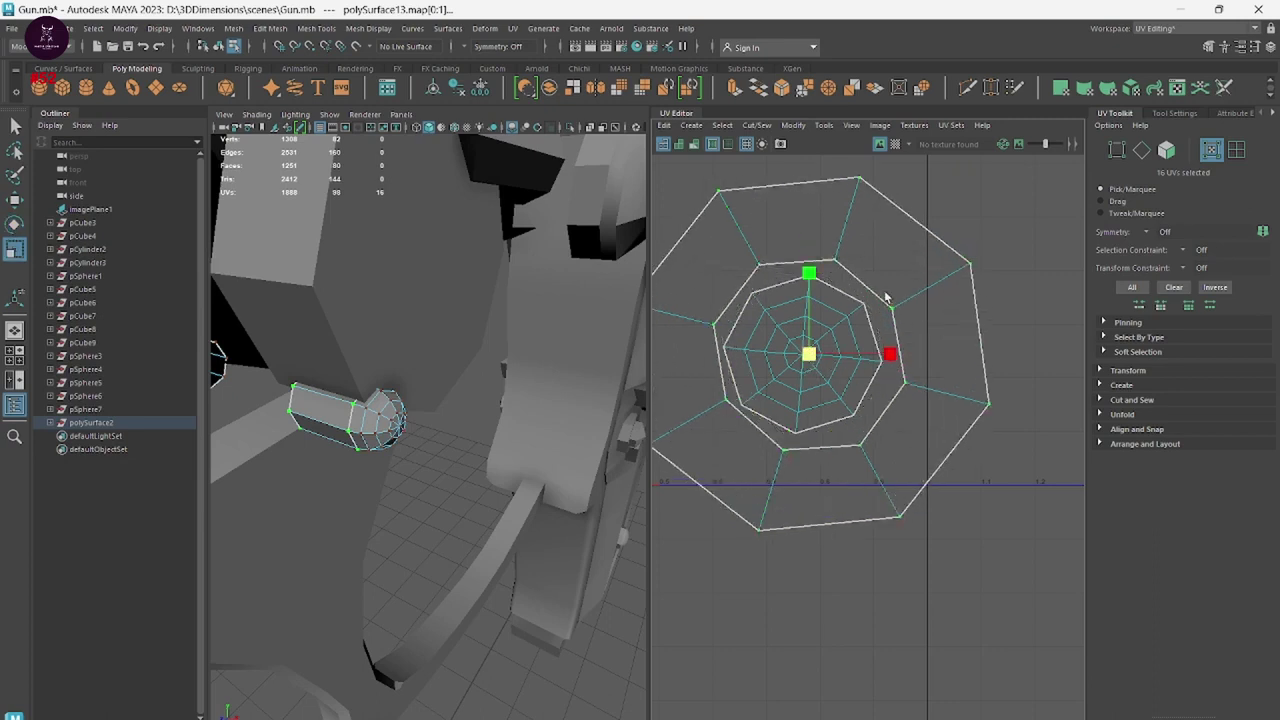
Select the eight middle-ring edges and Stitch Together into one octagonal shell.
right_click_drag(888, 296, 865, 287)
left_click(840, 288)
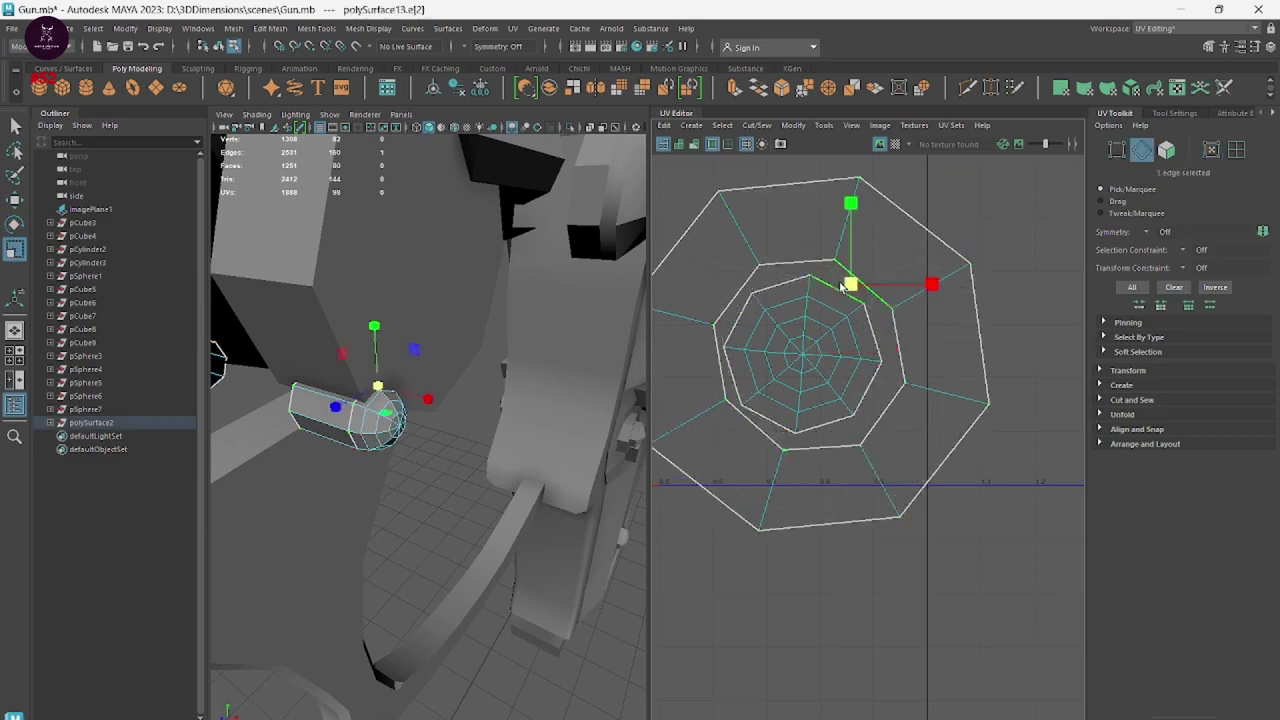
left_click(898, 345, "shift")
left_click(883, 415, "shift")
left_click(822, 447, "shift")
left_click(745, 405, "shift")
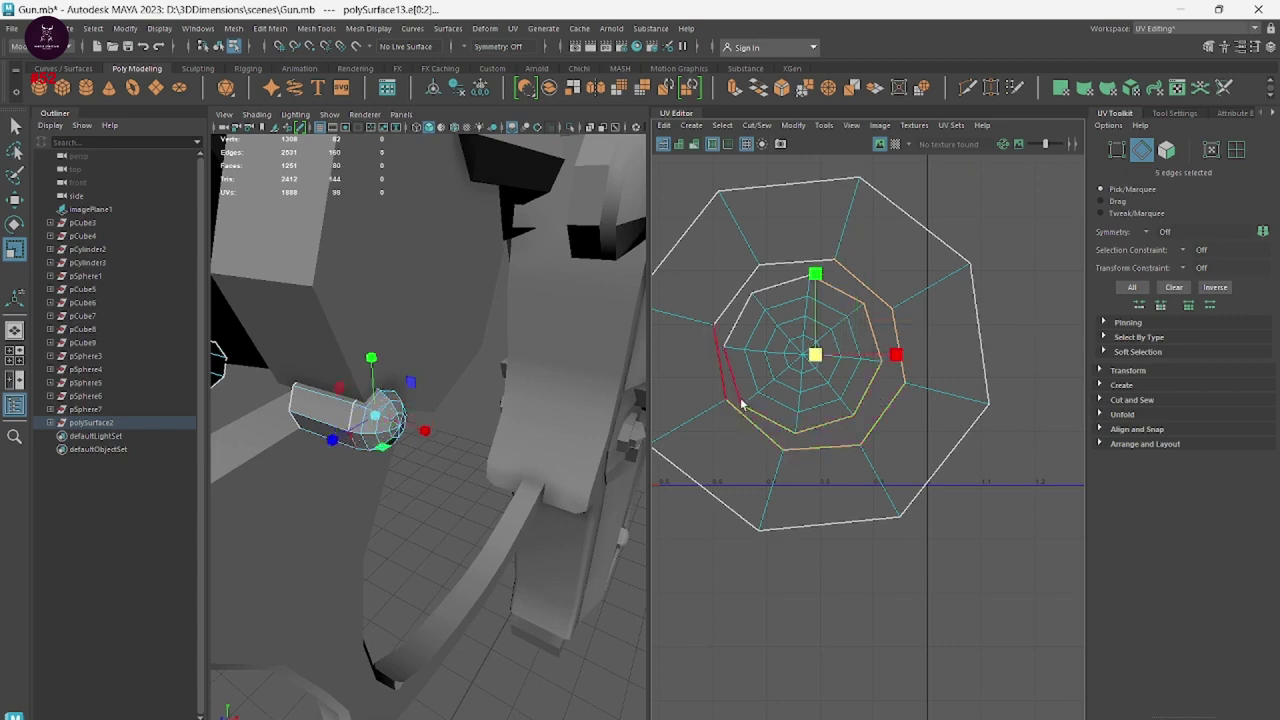
left_click(728, 360, "shift")
left_click(742, 300, "shift")
left_click(770, 268, "shift")
right_click(767, 287, "shift")
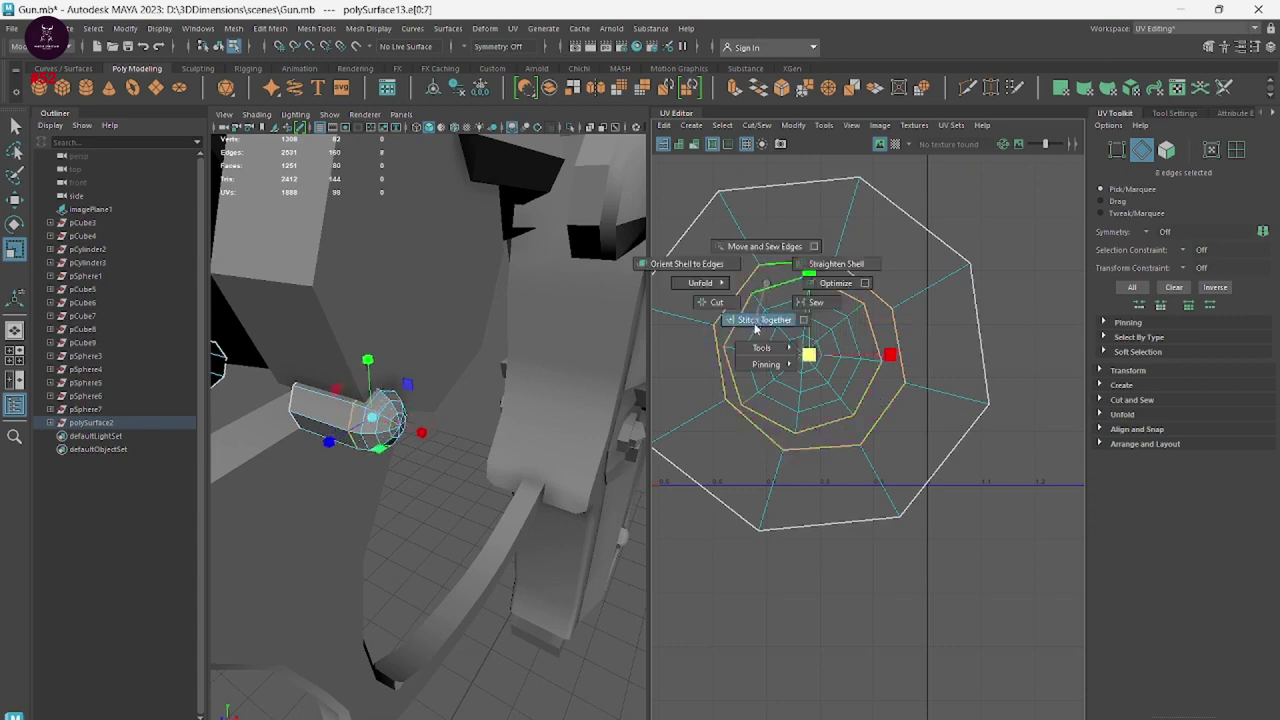
left_click(716, 302)
left_click(1022, 523)
scroll(848, 465, "down", 2)
Select the whole right UV shell and unfold it.
scroll(848, 465, "down", 1)
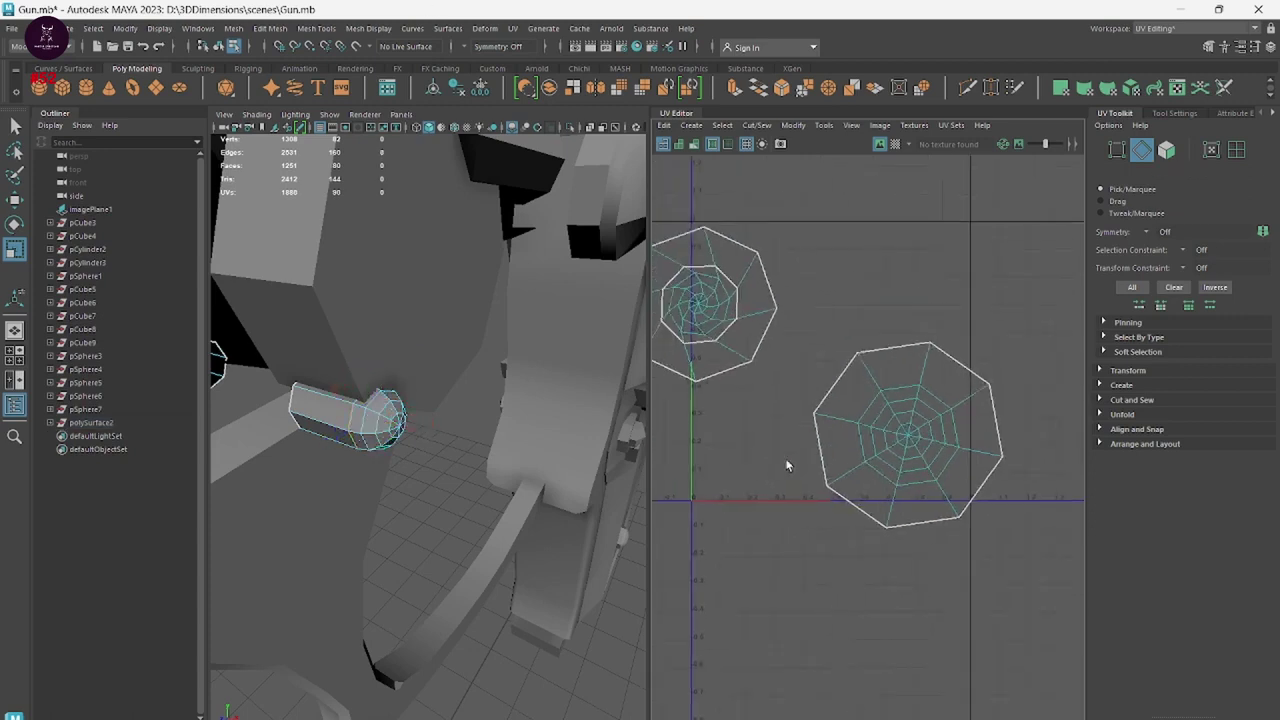
middle_click_drag(786, 463, 889, 477, "alt")
right_click(951, 478)
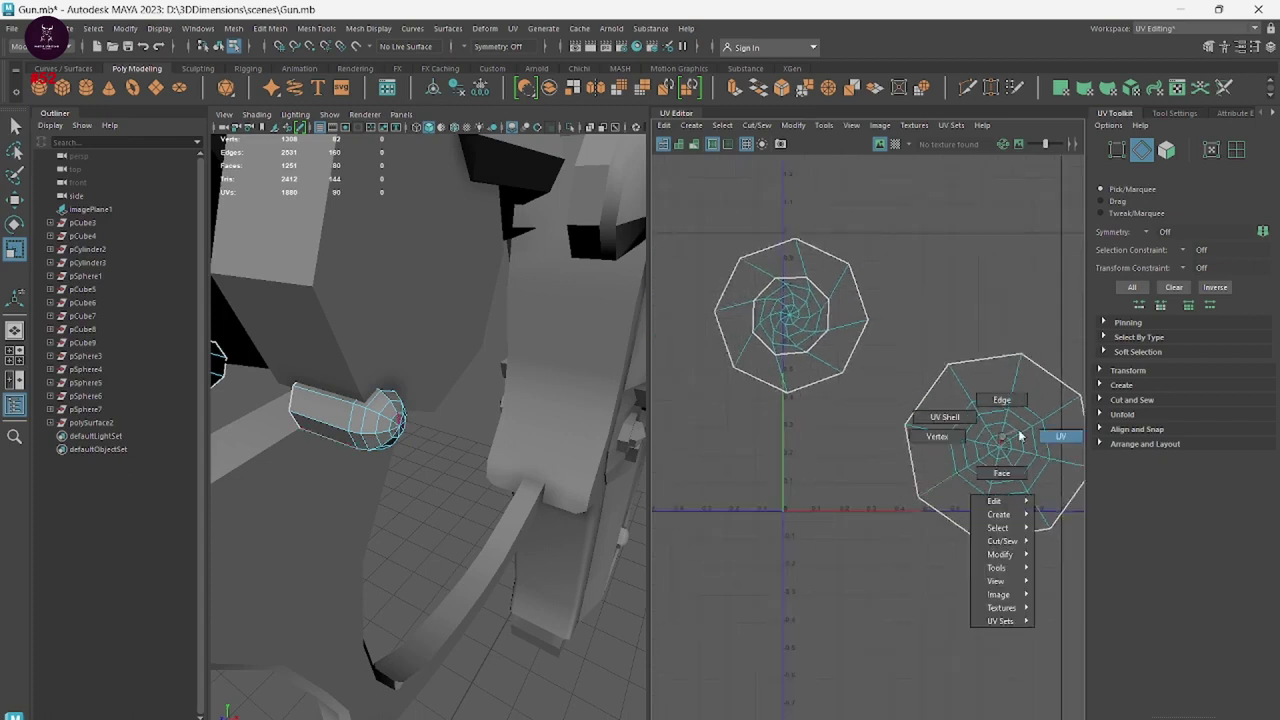
left_click(1040, 434)
left_click(960, 455)
right_click(930, 458, "shift")
right_click_drag(930, 458, 822, 462, "shift")
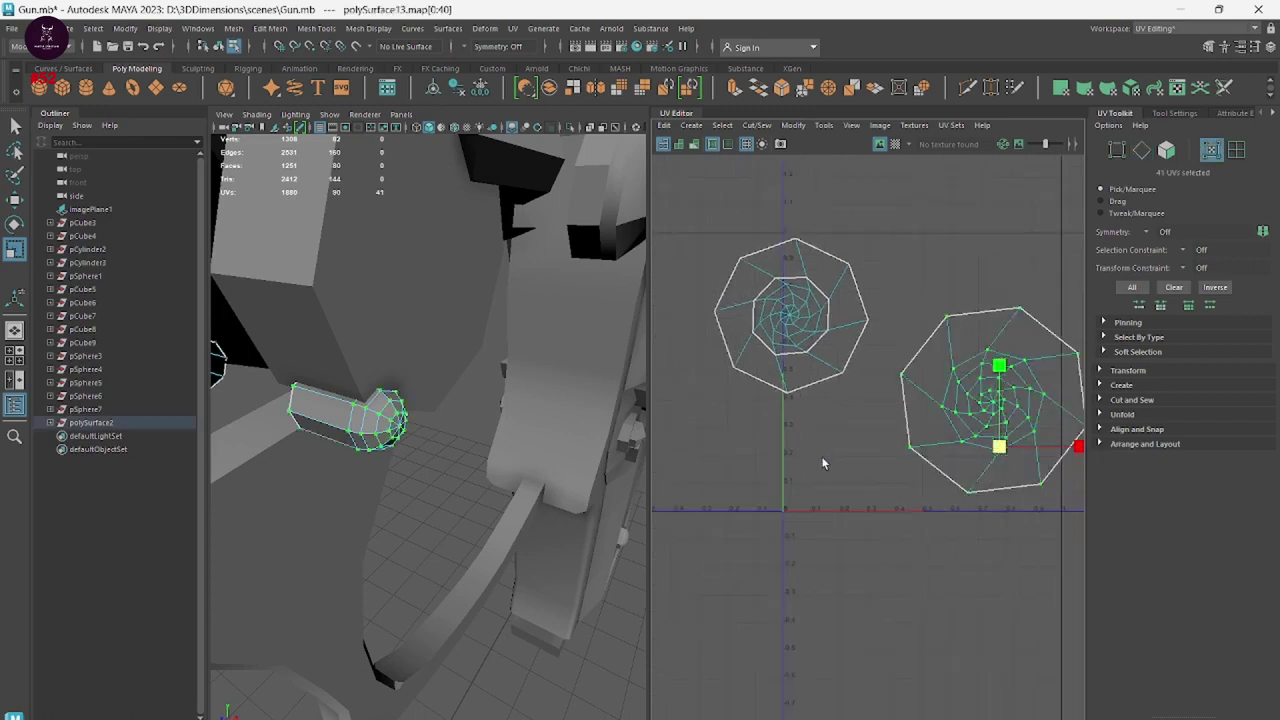
left_click(892, 579)
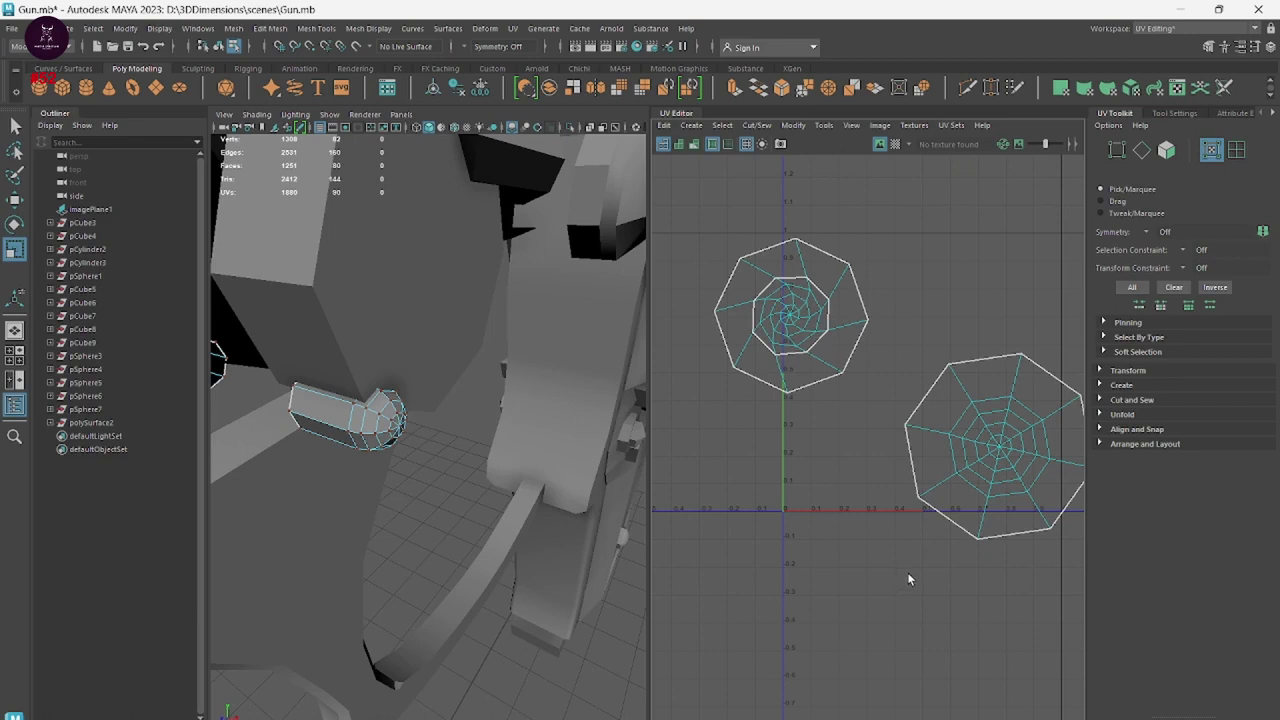
Select the whole left cap shell and unfold it into a flat octagon.
scroll(740, 265, "up", 3)
scroll(903, 369, "down", 1)
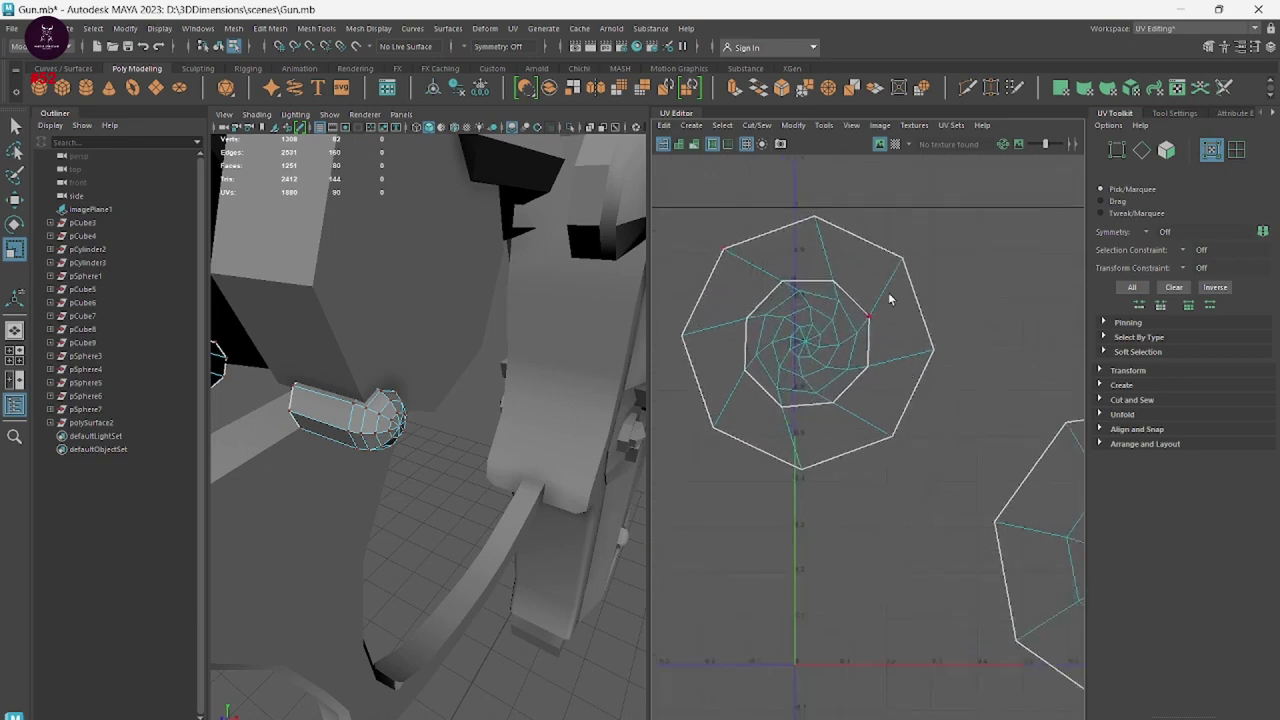
right_click(890, 298)
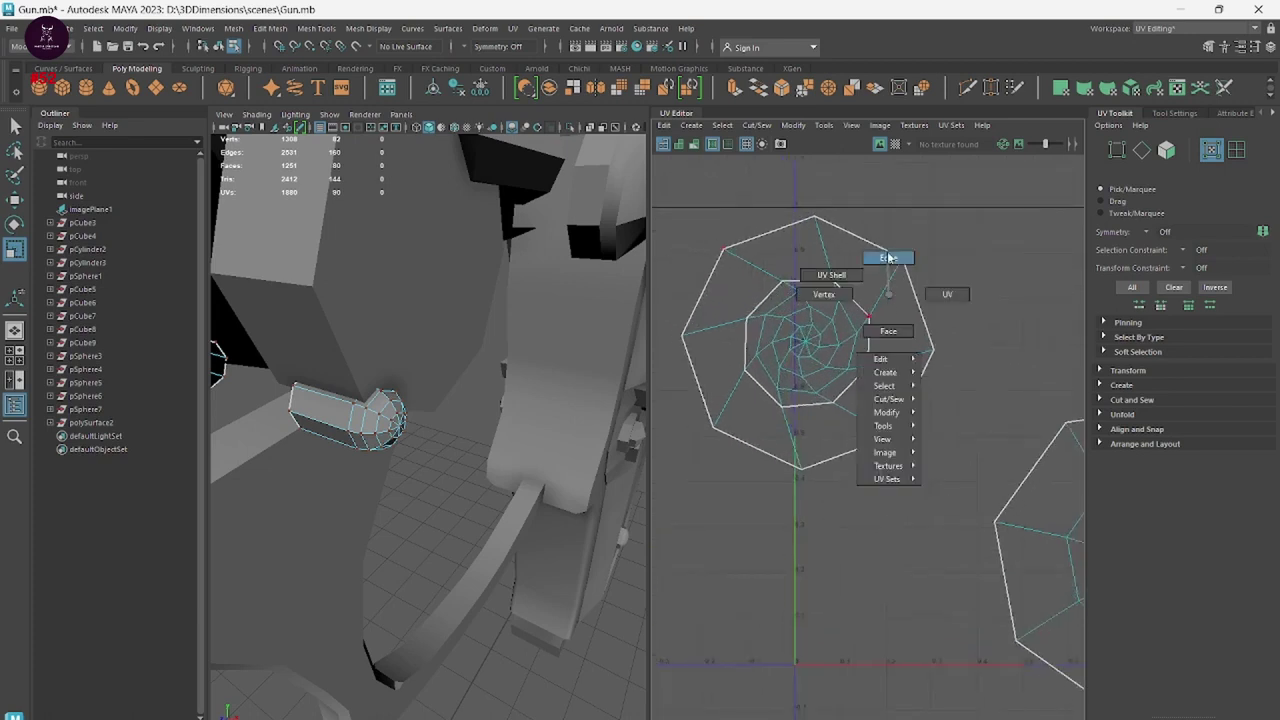
left_click(831, 275)
left_click(803, 340)
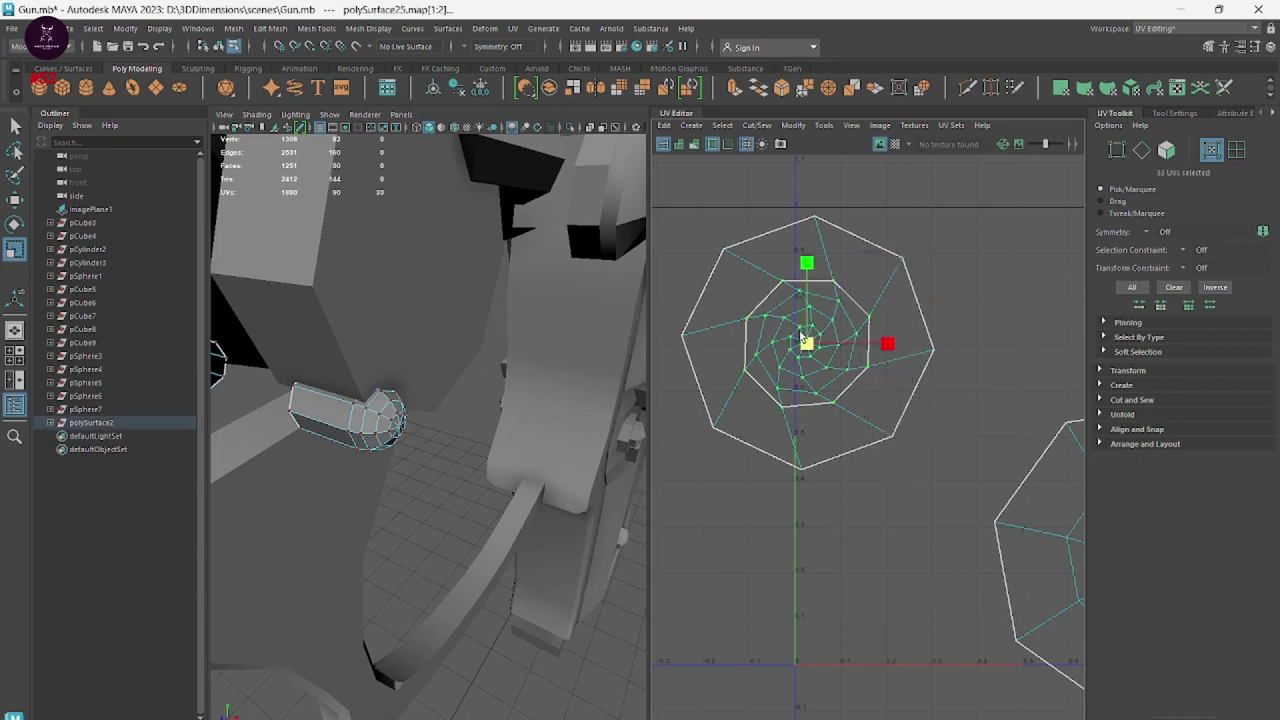
right_click(803, 340)
left_click(650, 332)
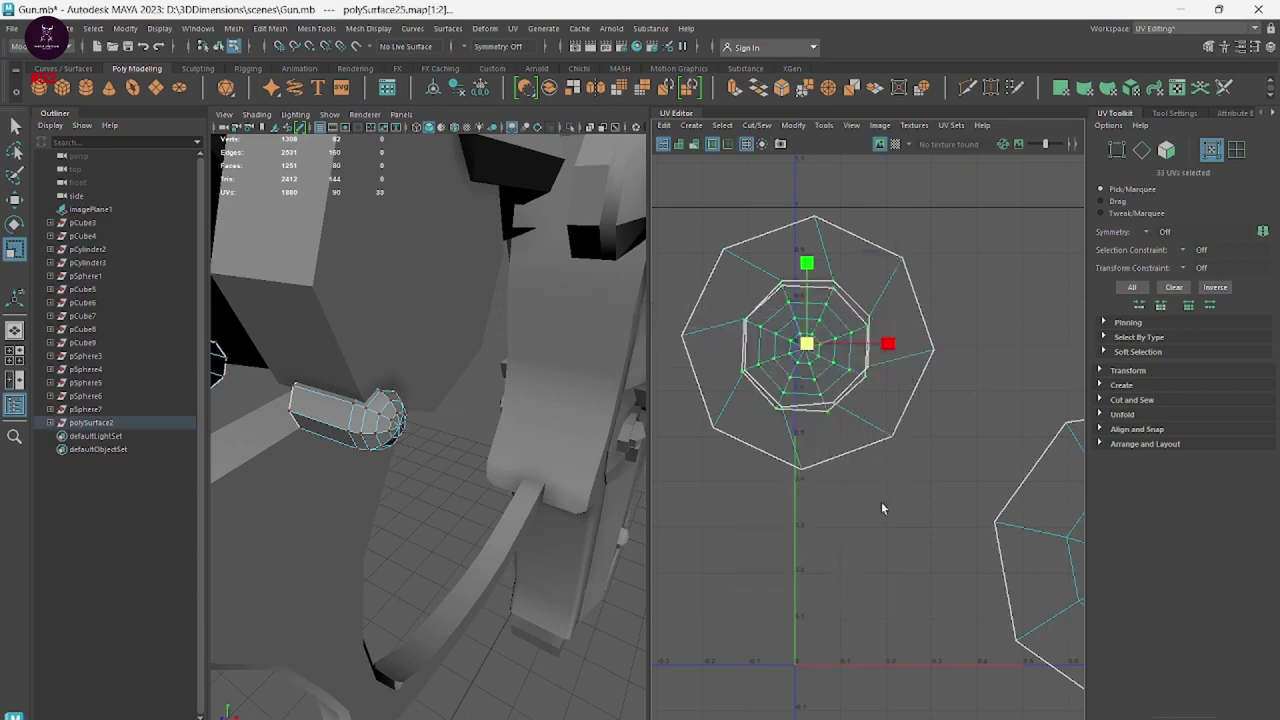
Select the octagon's outer UVs and rotate the ring to line it up.
left_click(902, 260)
left_click_drag(834, 221, 890, 250, "shift")
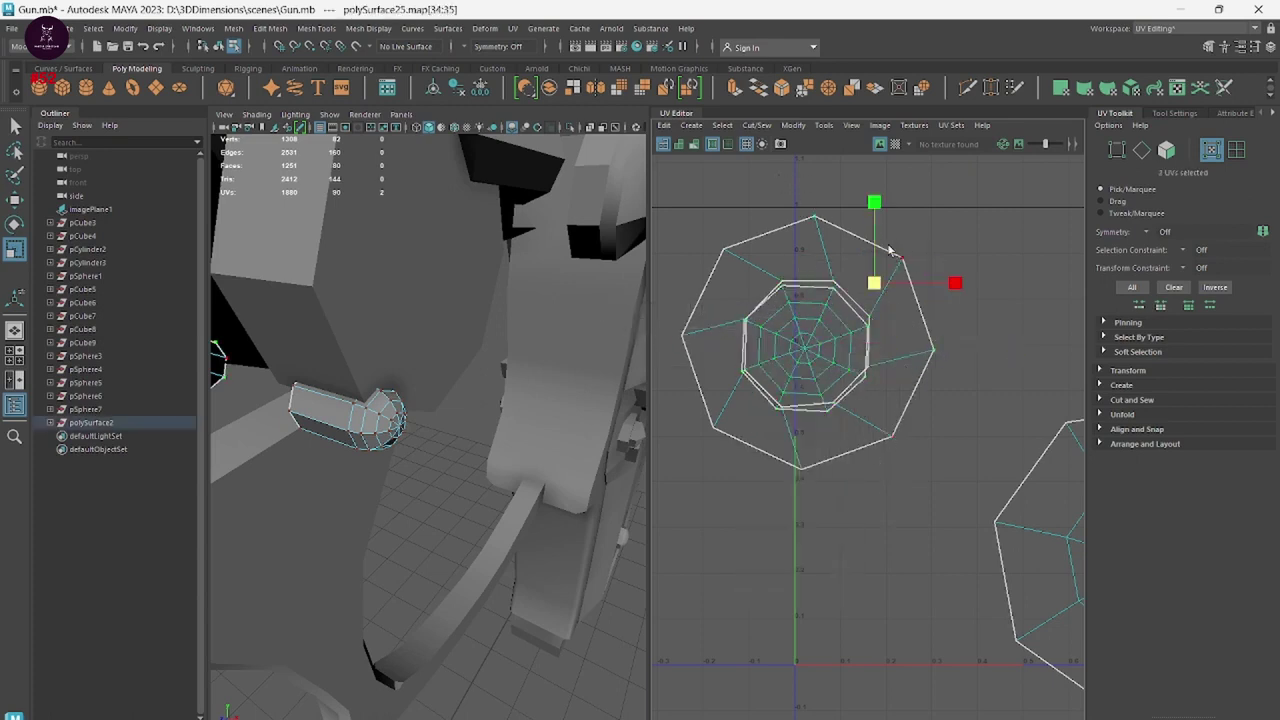
mouse_move(708, 229)
left_mouse_down("shift")
mouse_move(749, 281)
mouse_move(670, 365)
mouse_move(737, 461)
left_mouse_up("shift")
left_click(792, 469, "ctrl")
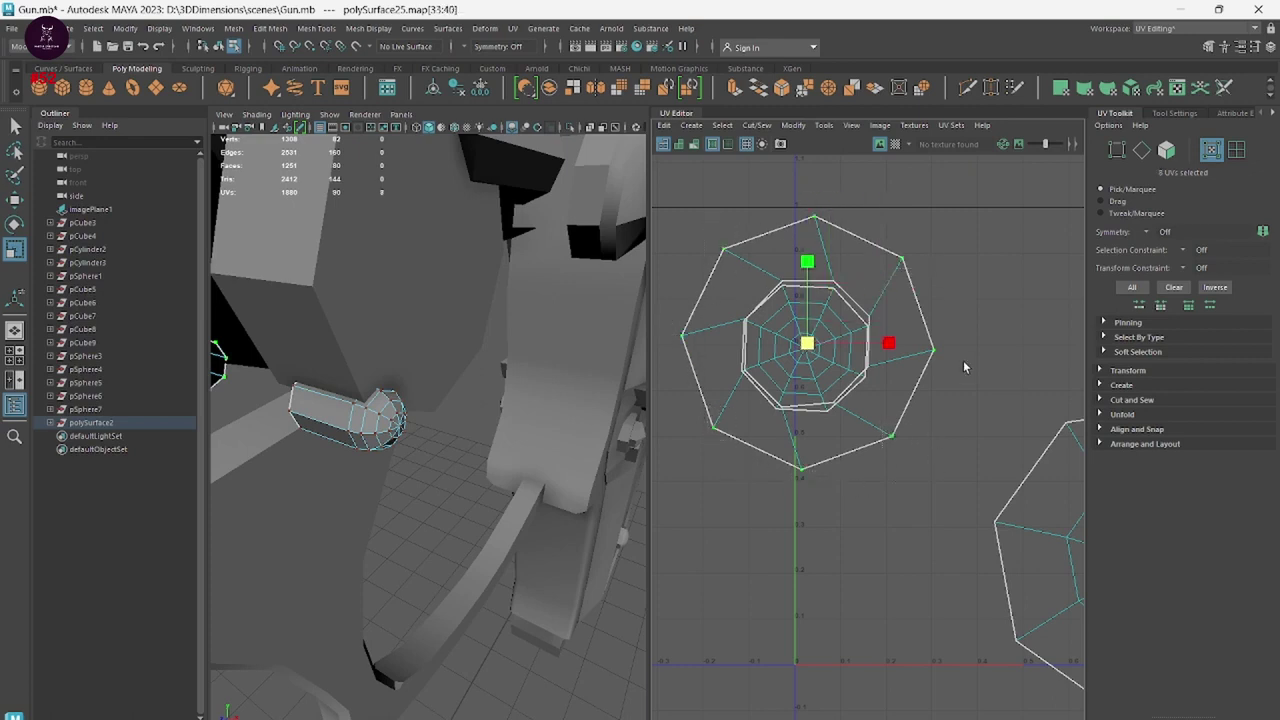
key("e")
mouse_move(887, 316)
left_mouse_down()
mouse_move(883, 340)
mouse_move(886, 330)
left_mouse_up()
right_click_drag(926, 274, 1009, 271)
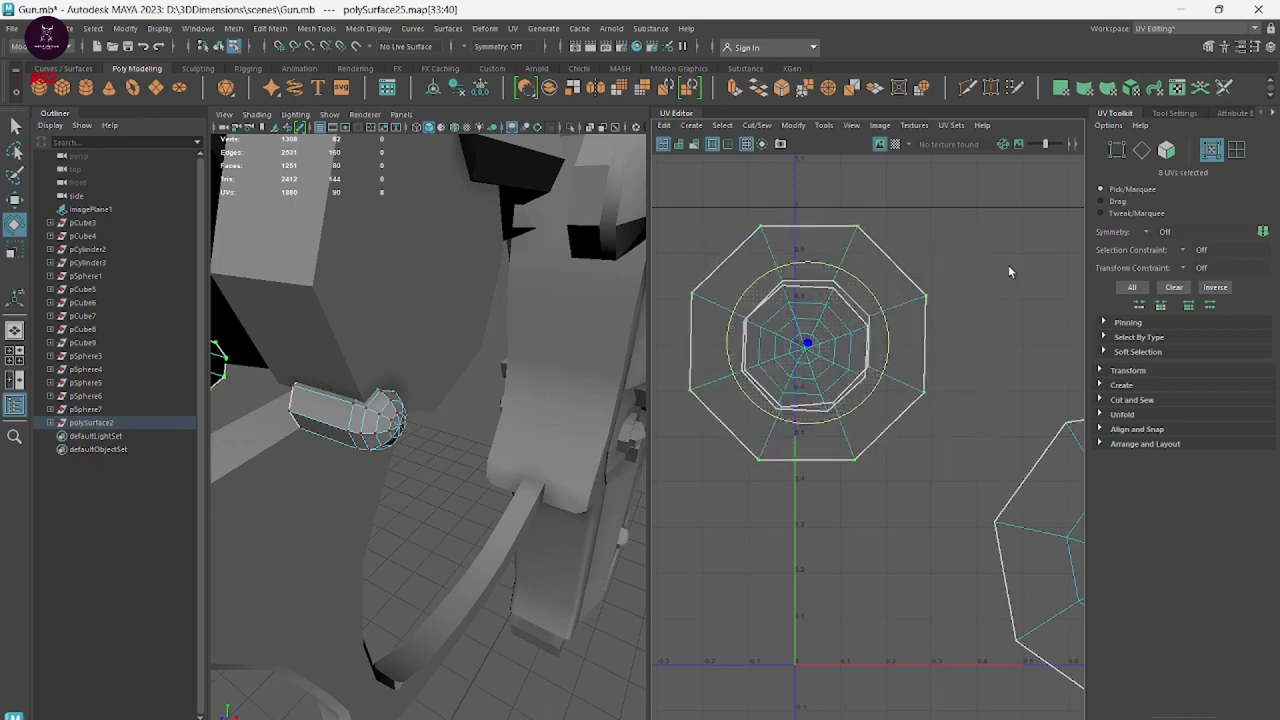
Scale up both outer rings and select the 8-edge loop between them.
left_click(920, 289)
key("w")
left_click_drag(807, 343, 840, 343)
mouse_move(807, 325)
right_mouse_down()
mouse_move(800, 290)
mouse_move(806, 360)
right_mouse_up()
double_click(800, 287)
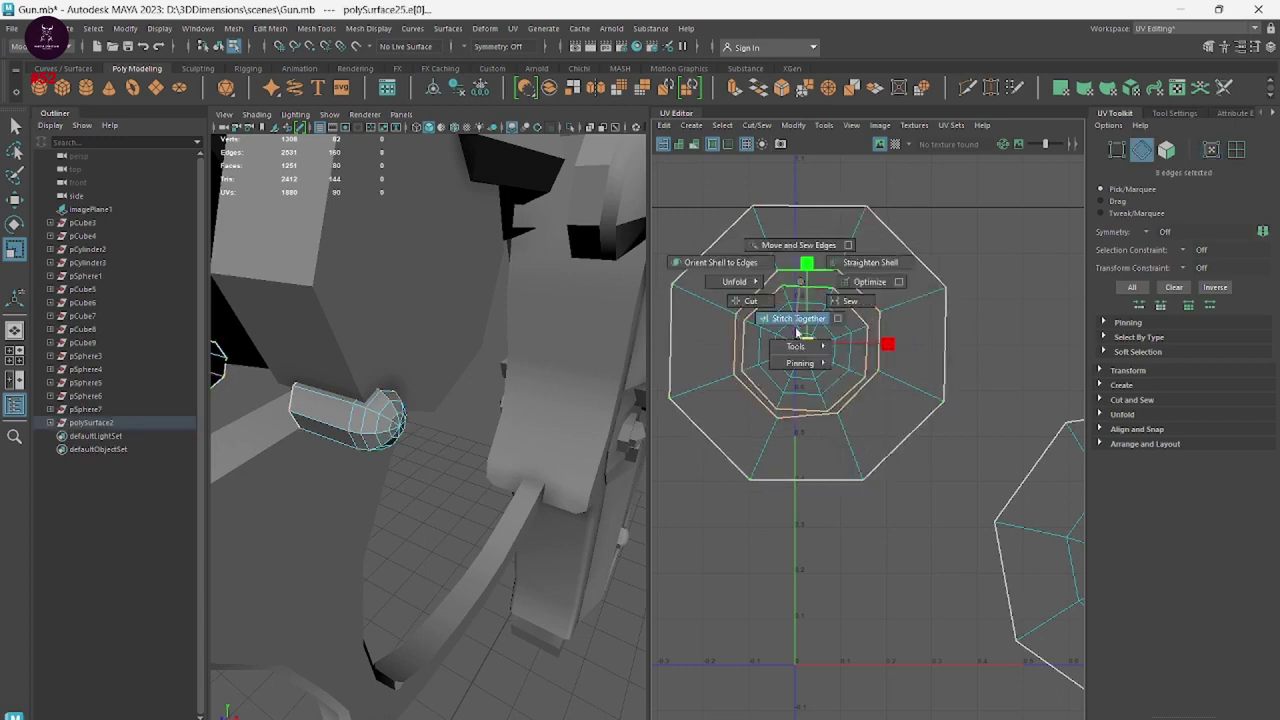
scroll(1002, 401, "down", 3)
Select both small cylinder parts in object mode and hide them.
middle_click_drag(1000, 400, 830, 415, "alt")
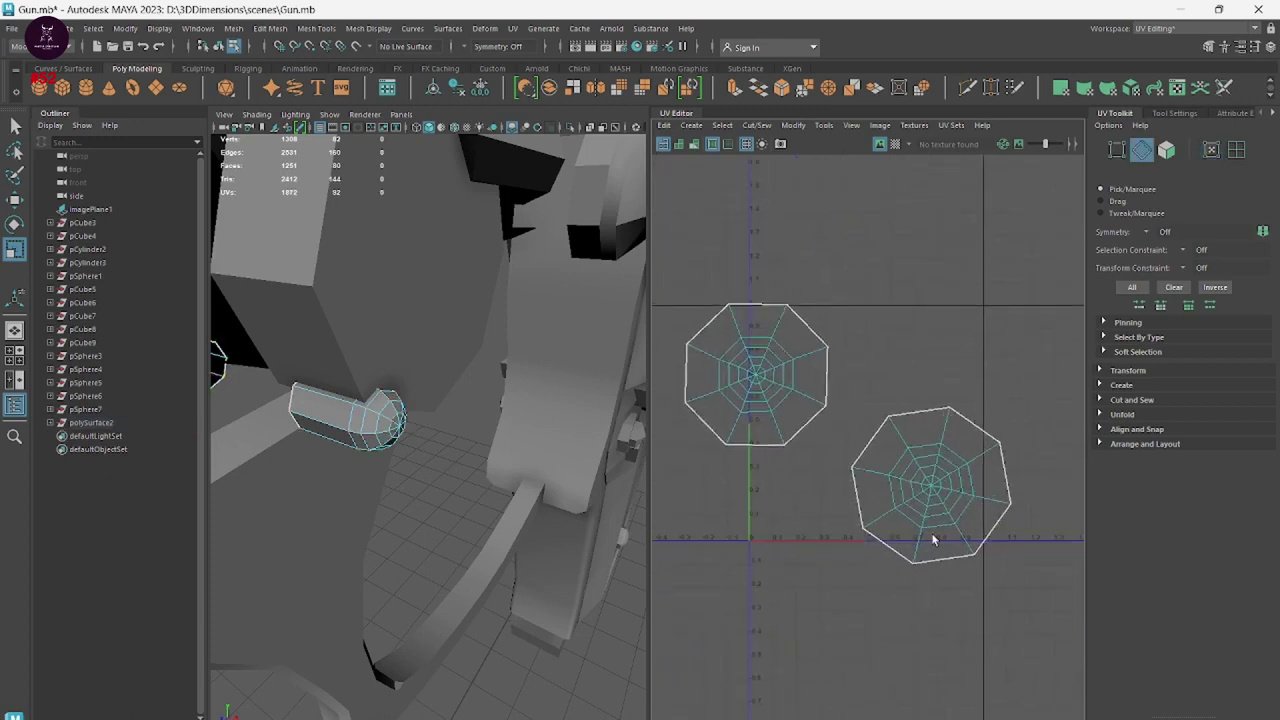
scroll(940, 500, "down", 2)
mouse_move(620, 470)
left_mouse_down("alt")
mouse_move(566, 496)
mouse_move(473, 458)
left_mouse_up("alt")
right_click_drag(473, 458, 545, 367)
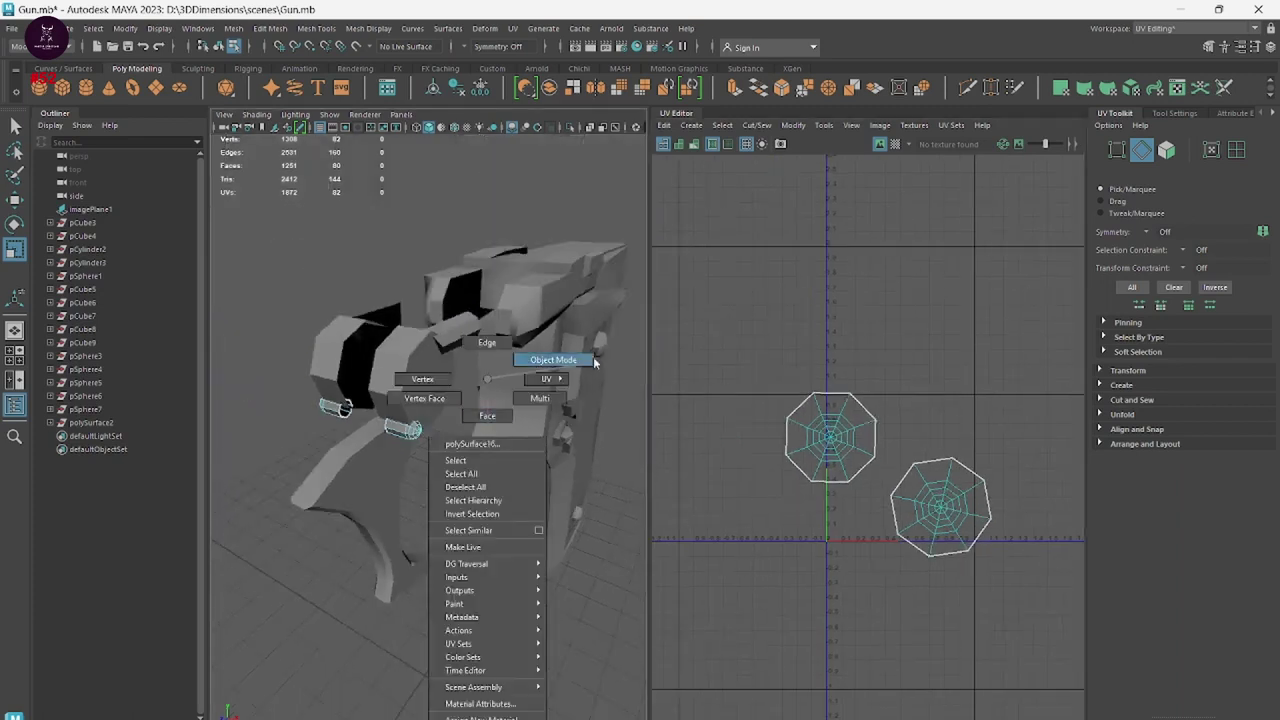
left_click(427, 442)
left_click(362, 412)
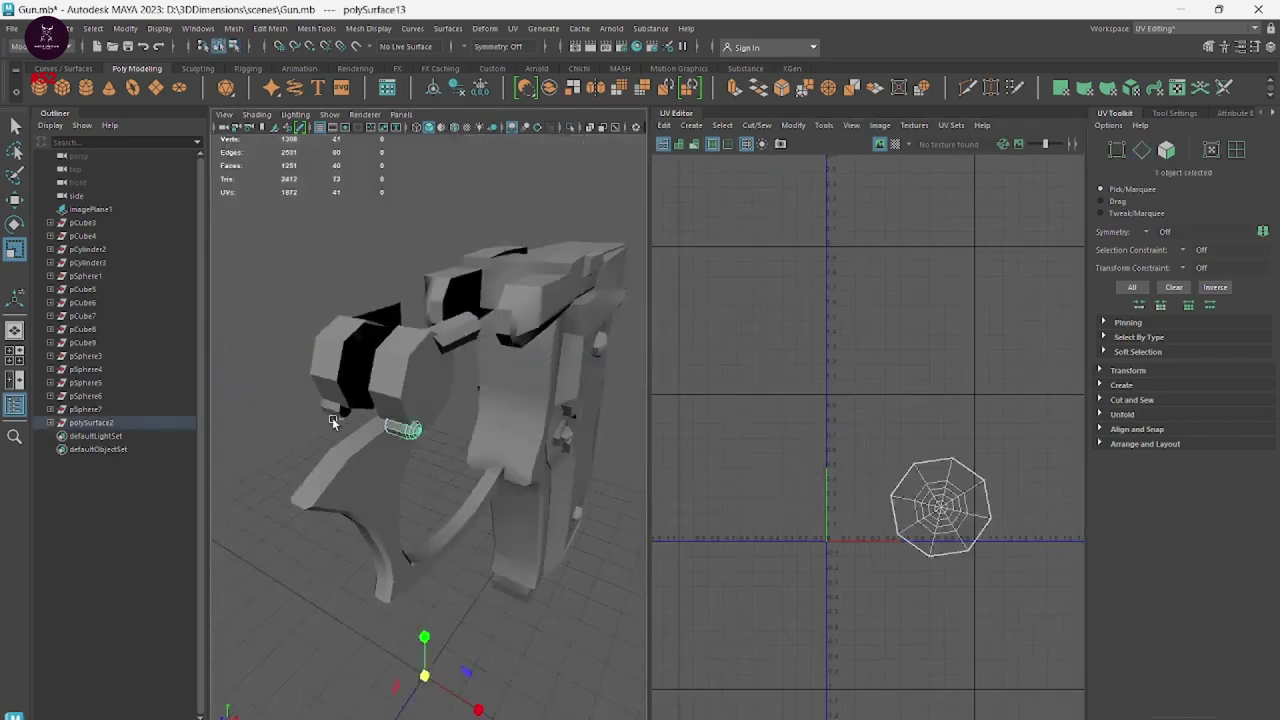
left_click(335, 415, "shift")
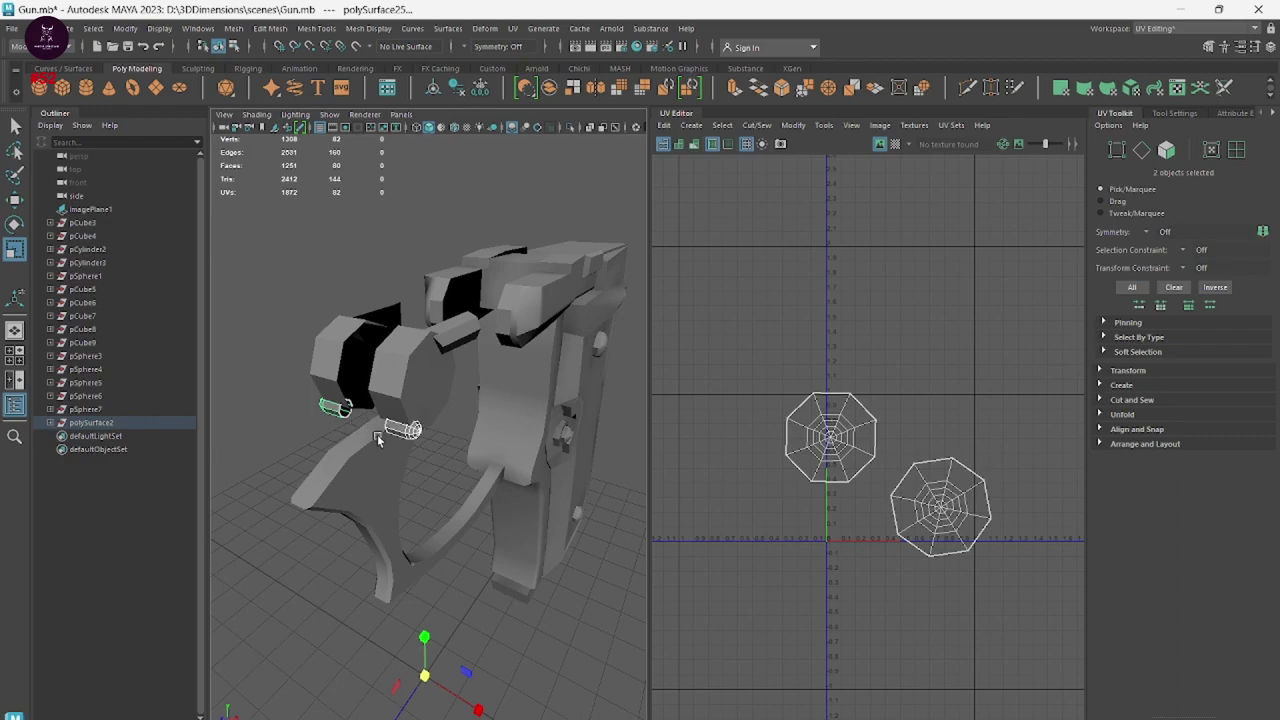
key("ctrl+h")
Select the trigger piece and isolate it with Ctrl+1.
scroll(547, 597, "up", 3)
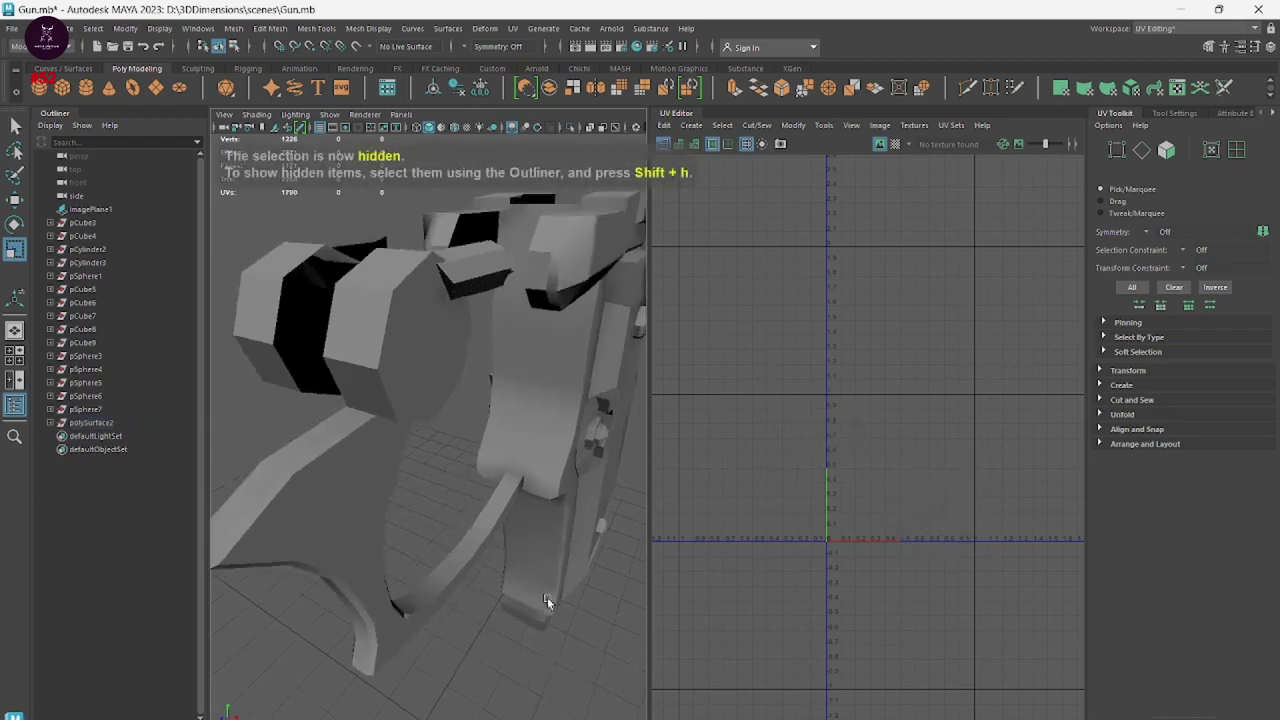
left_click_drag(547, 597, 591, 517, "alt")
left_click(357, 463)
scroll(456, 581, "up", 2)
mouse_move(456, 581)
left_mouse_down("alt")
mouse_move(499, 602)
mouse_move(543, 585)
left_mouse_up("alt")
key("ctrl+1")
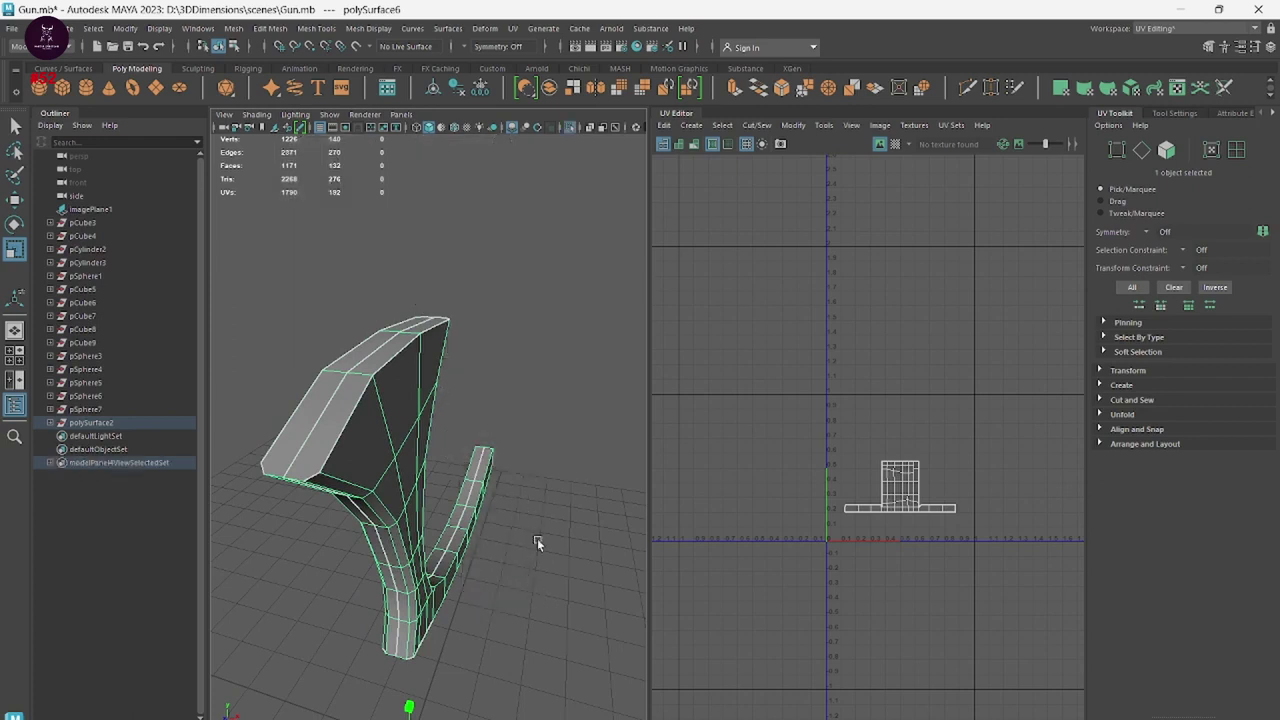
Select an edge loop along the trigger and unfold its UV shell.
left_click_drag(537, 538, 475, 330, "alt")
right_click_drag(475, 330, 471, 287)
double_click(491, 393)
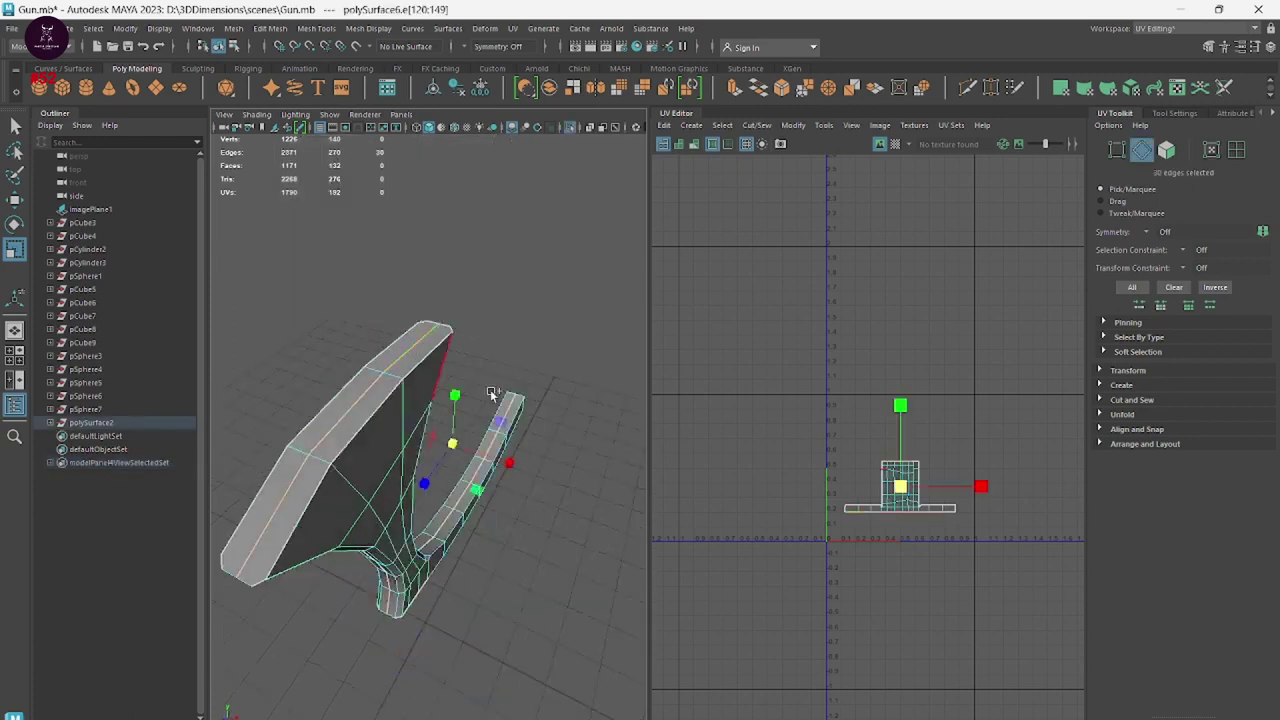
right_click_drag(912, 500, 952, 532)
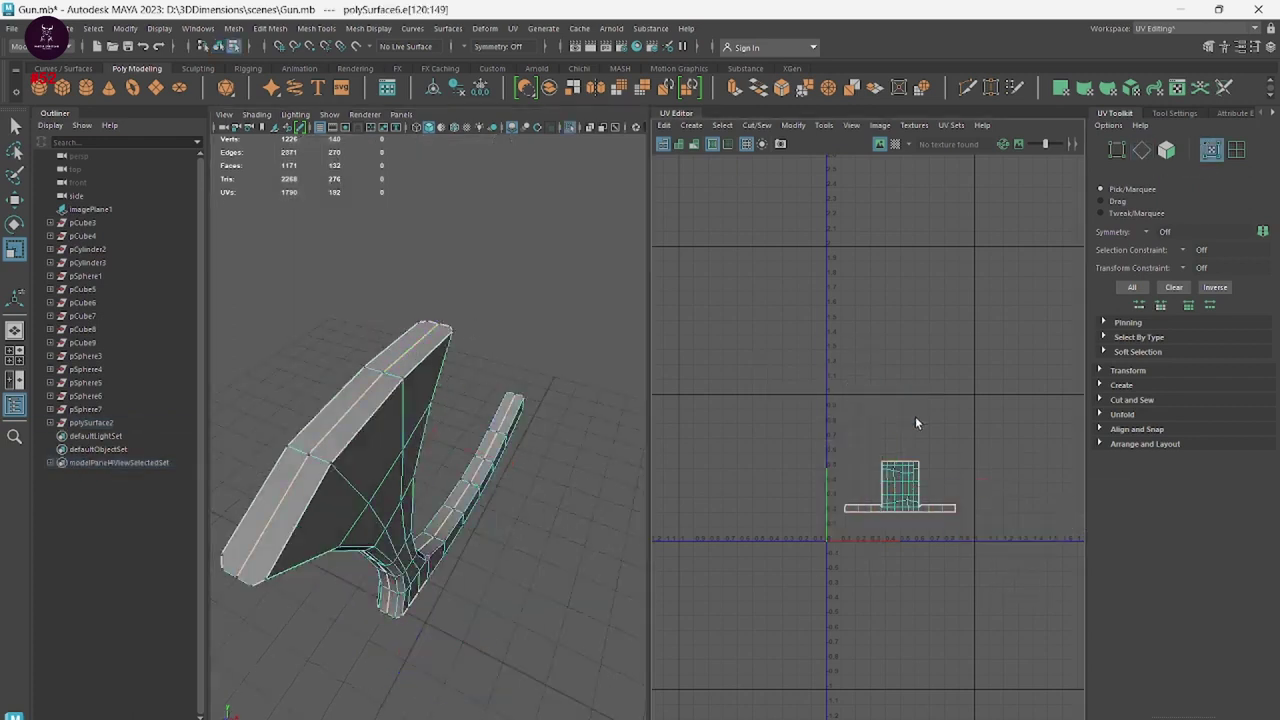
left_click(908, 498)
right_click_drag(905, 495, 730, 478)
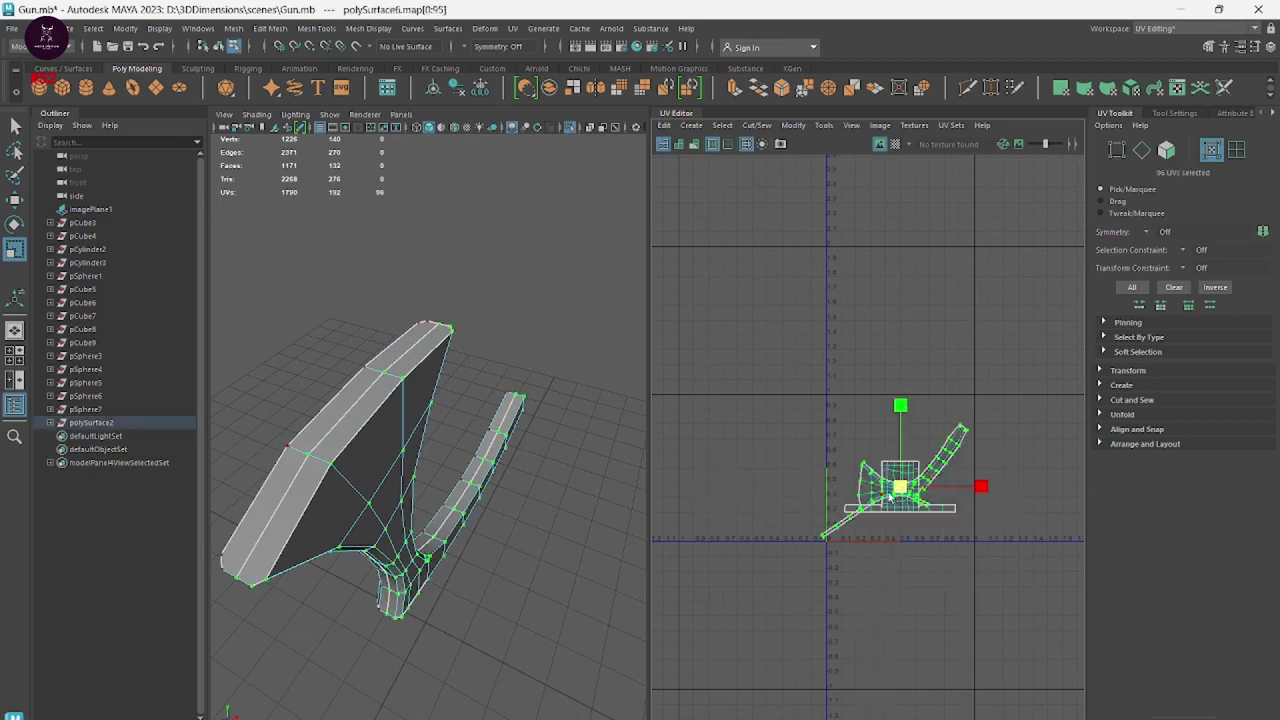
right_click_drag(898, 513, 727, 490)
right_click(901, 515)
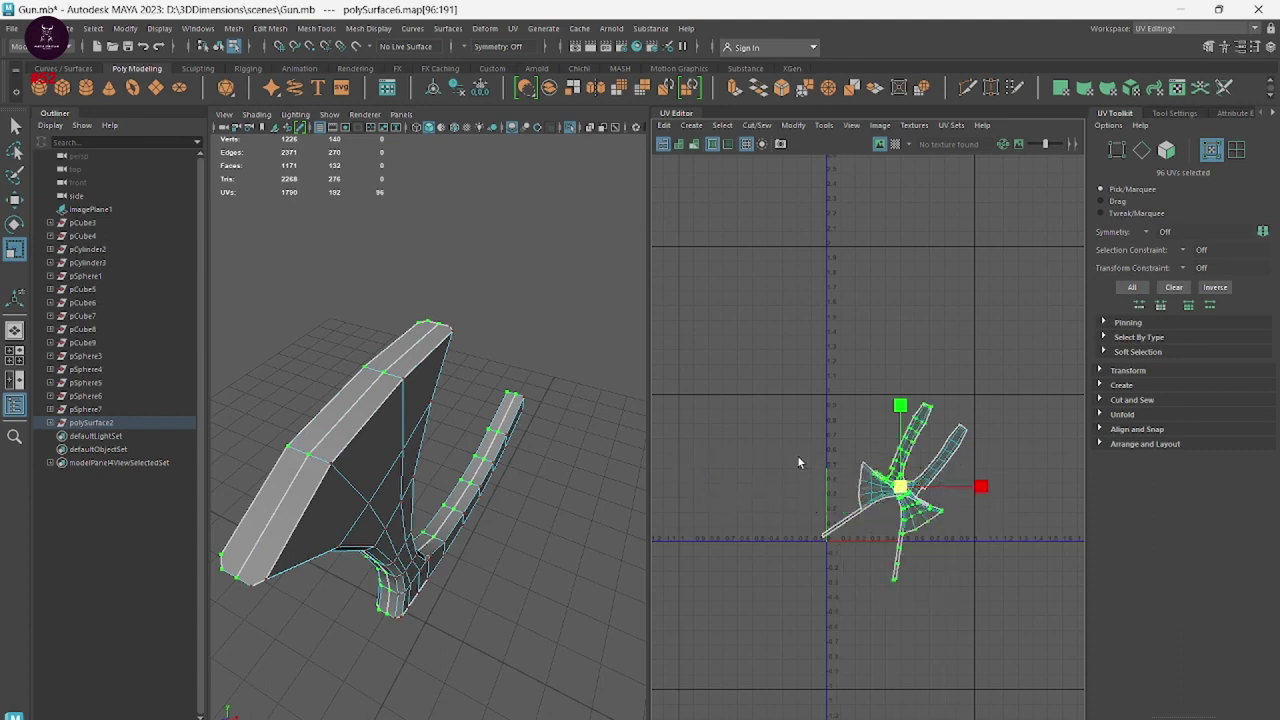
right_click_drag(797, 462, 668, 430)
Cut the UVs along an edge loop on the trigger's upper body and unfold the shell.
left_click_drag(409, 400, 443, 395, "alt")
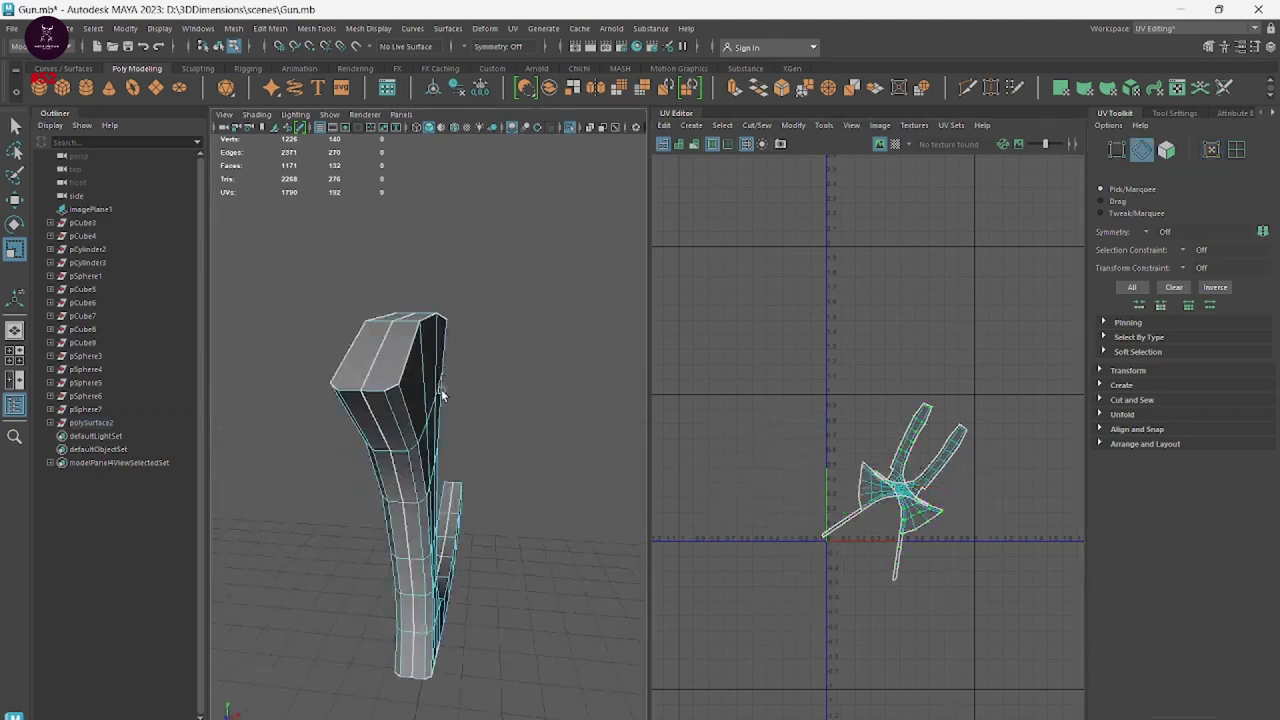
left_click(382, 427)
left_click_drag(451, 634, 421, 556, "alt")
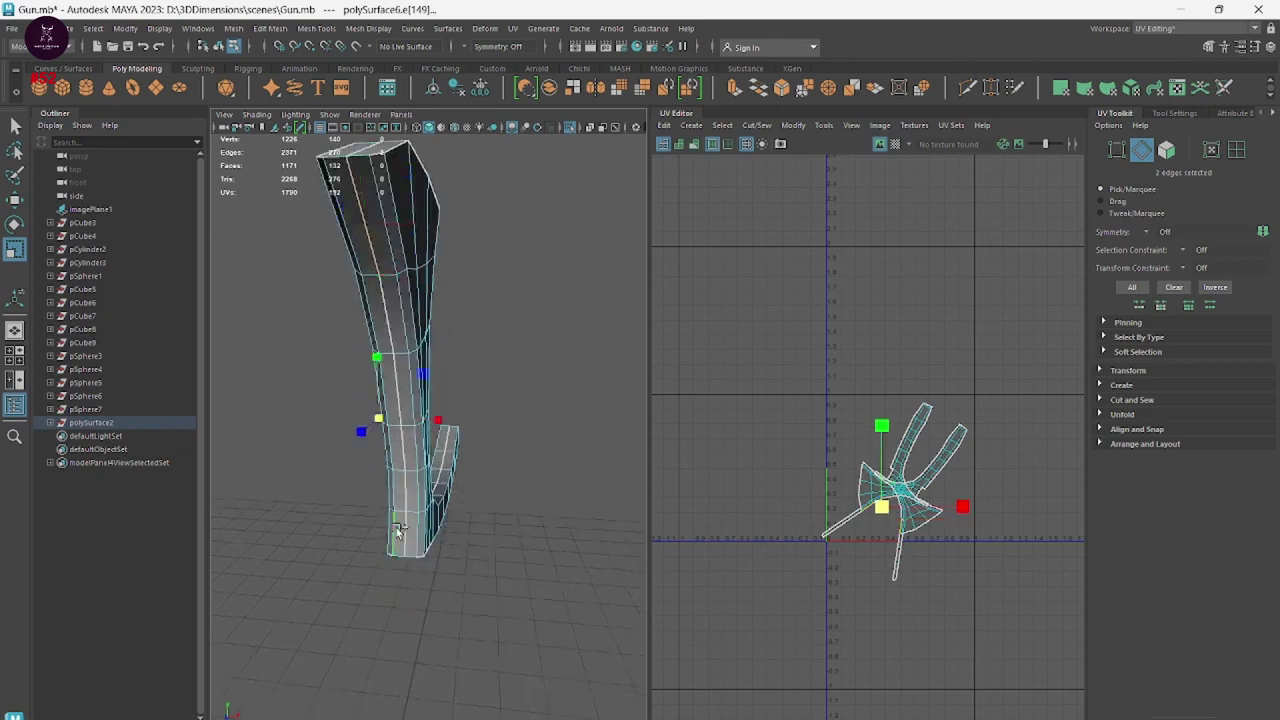
left_click(430, 430)
left_click(572, 515)
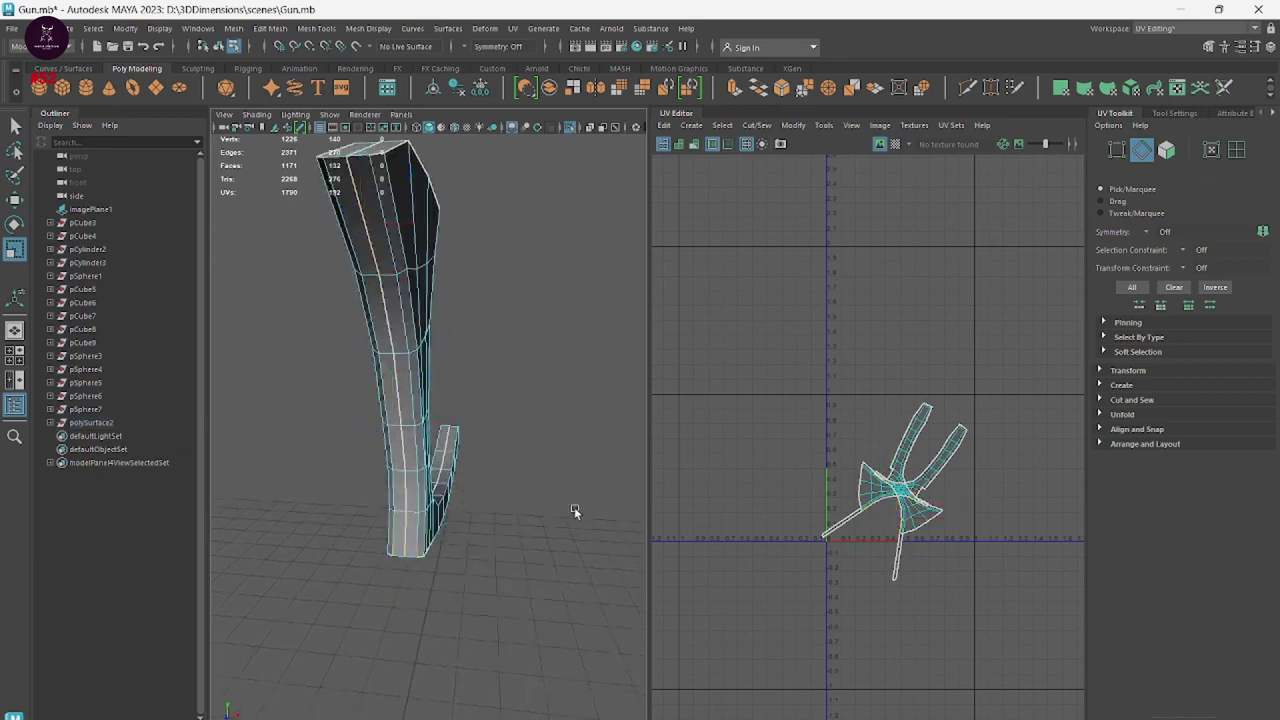
double_click(352, 242)
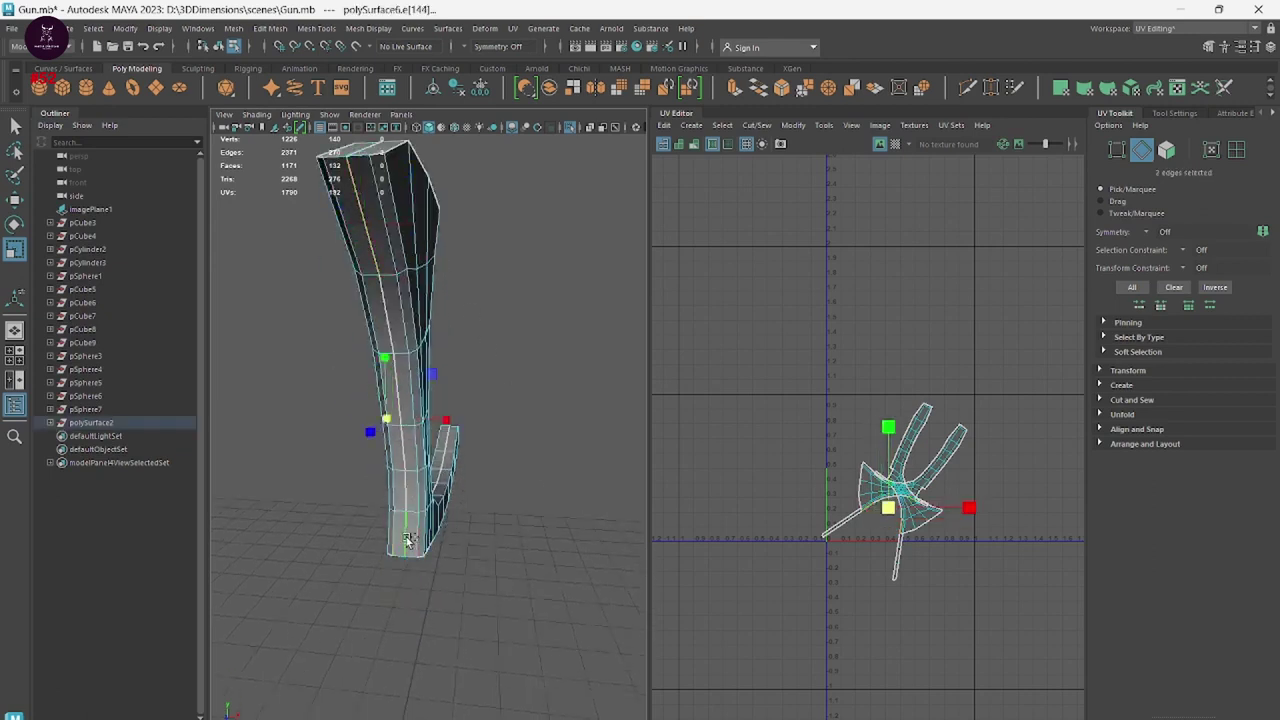
right_click_drag(903, 500, 880, 480, "shift")
mouse_move(886, 428)
right_mouse_down("shift")
mouse_move(932, 445)
mouse_move(880, 445)
right_mouse_up("shift")
Unfold the trigger's whole UV shell again into a wide fan, then switch to edge selection.
right_click_drag(805, 467, 741, 467, "shift")
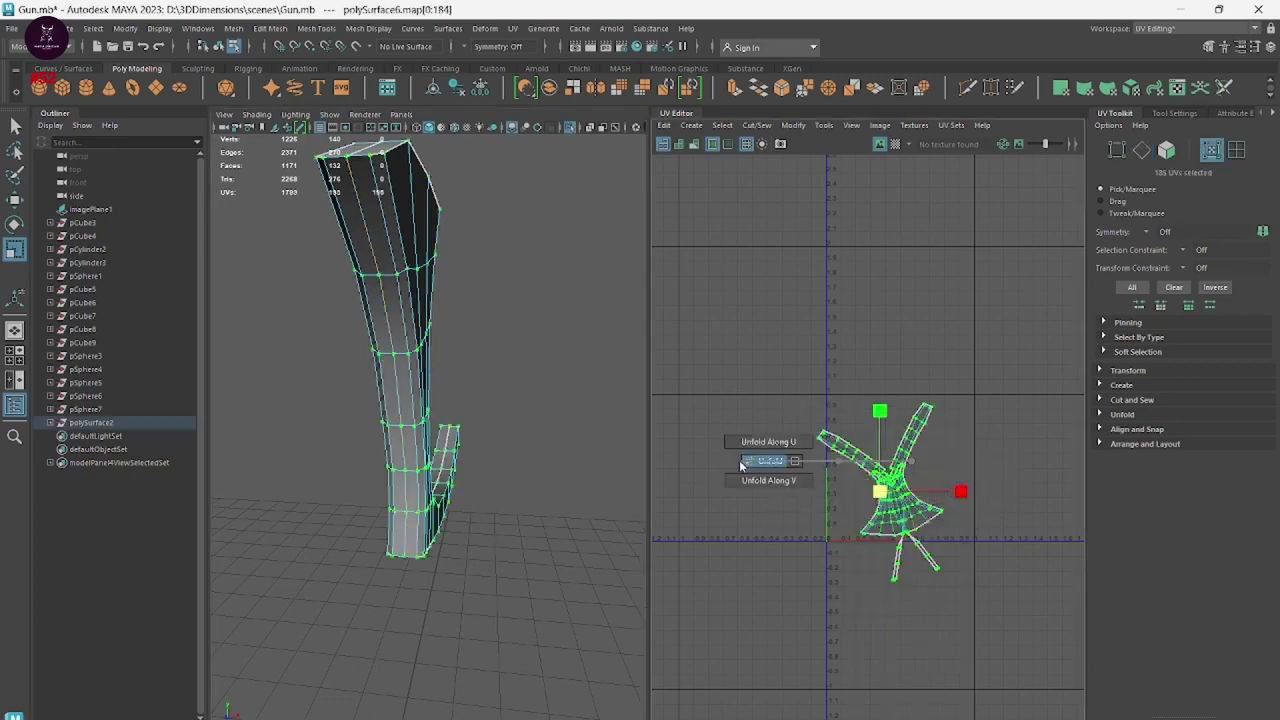
scroll(945, 595, "up", 5)
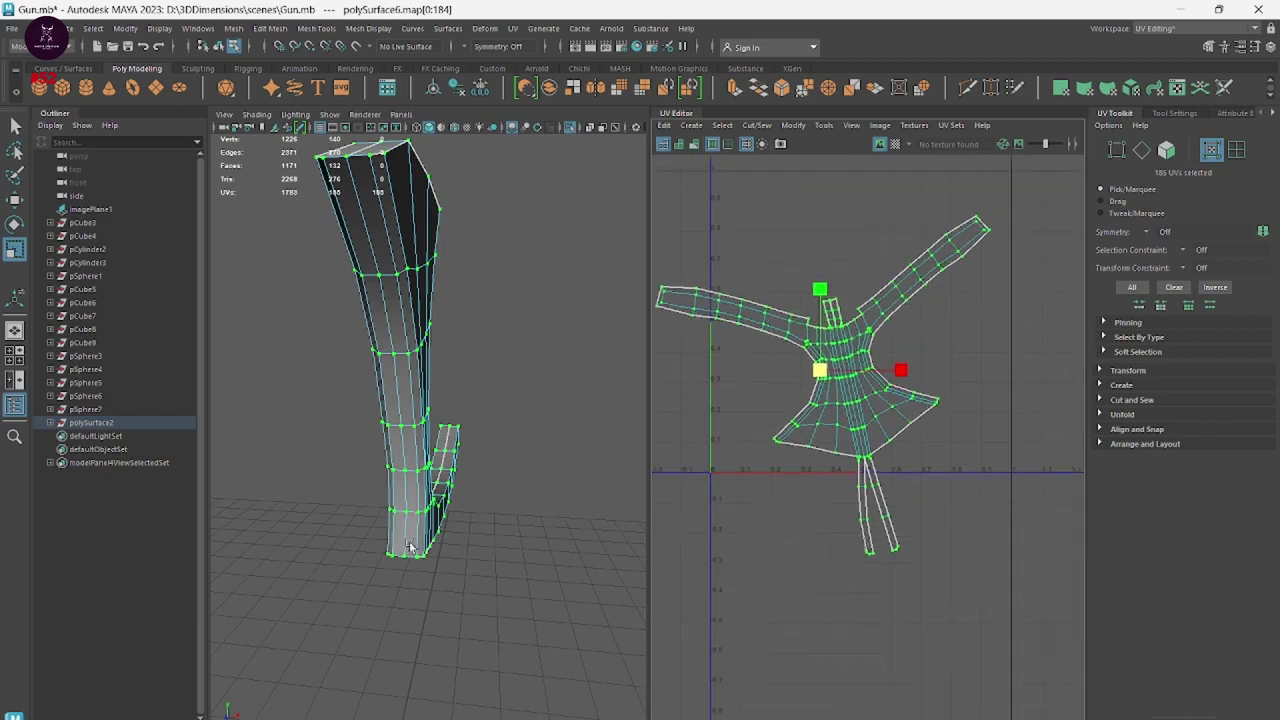
mouse_move(412, 547)
left_mouse_down("alt")
mouse_move(428, 472)
mouse_move(474, 423)
left_mouse_up("alt")
right_click_drag(474, 423, 466, 400)
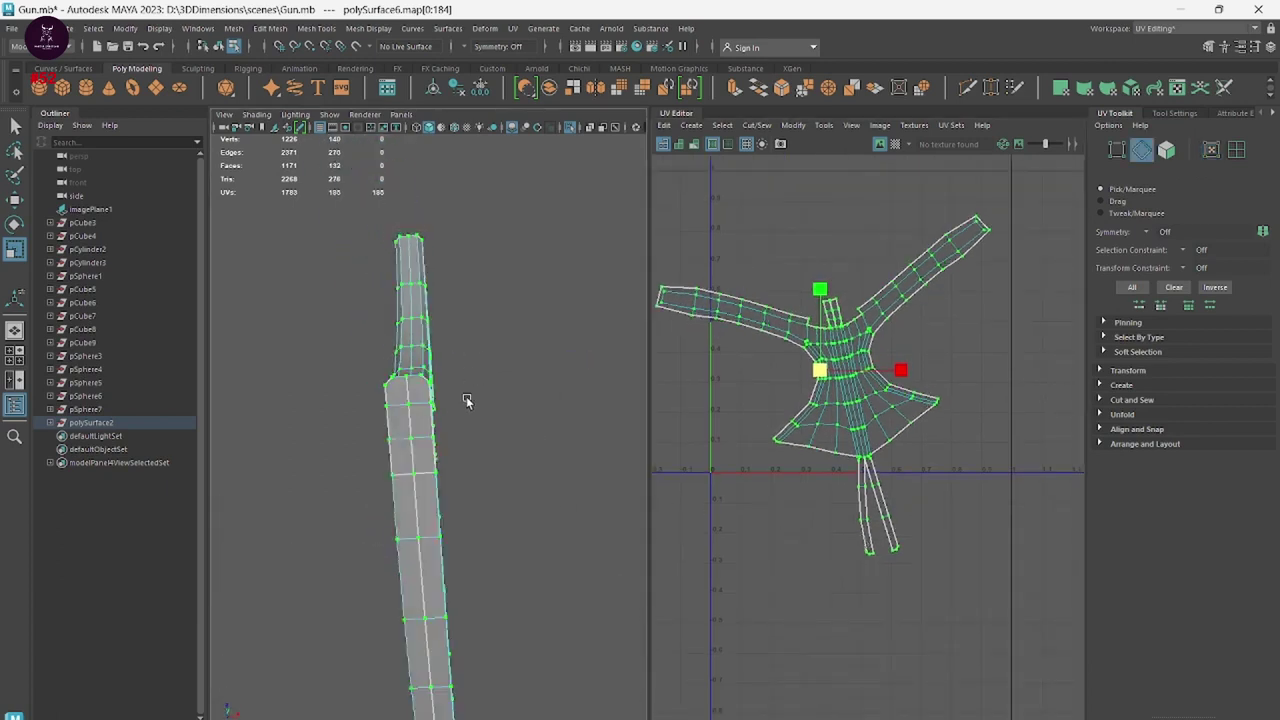
left_click_drag(541, 491, 517, 529, "alt")
left_click(505, 477)
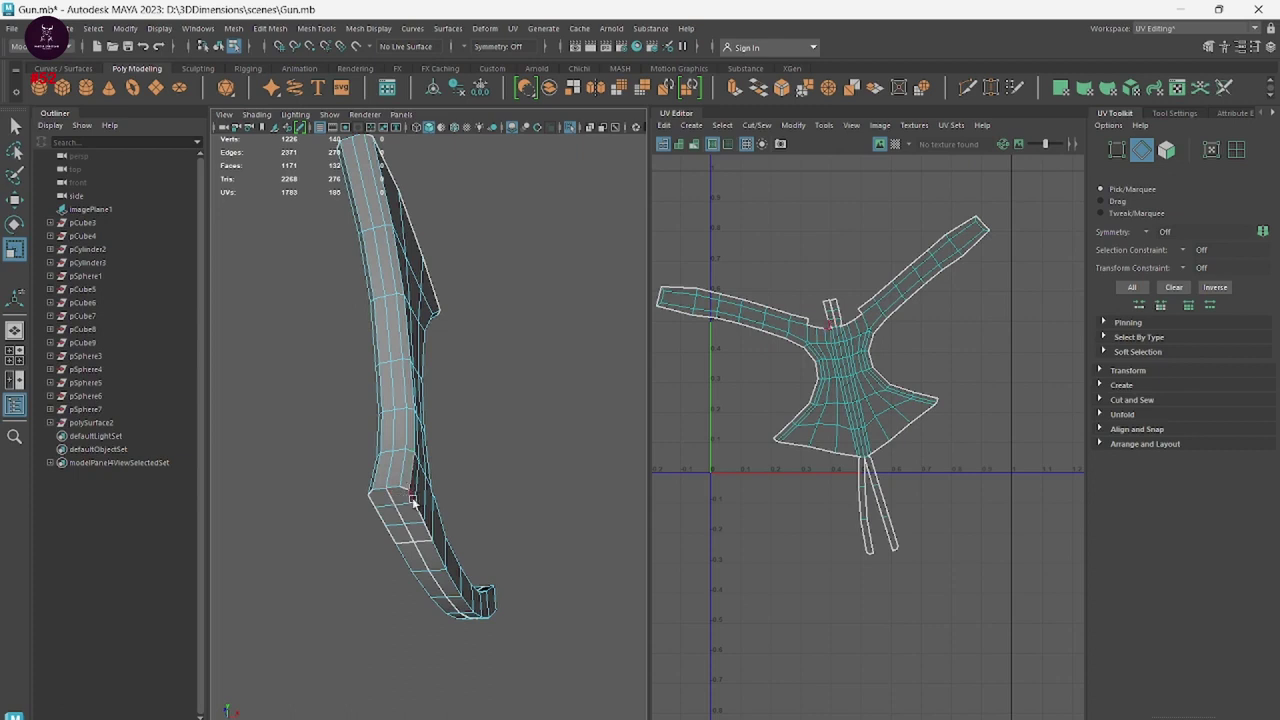
scroll(925, 505, "up", 5)
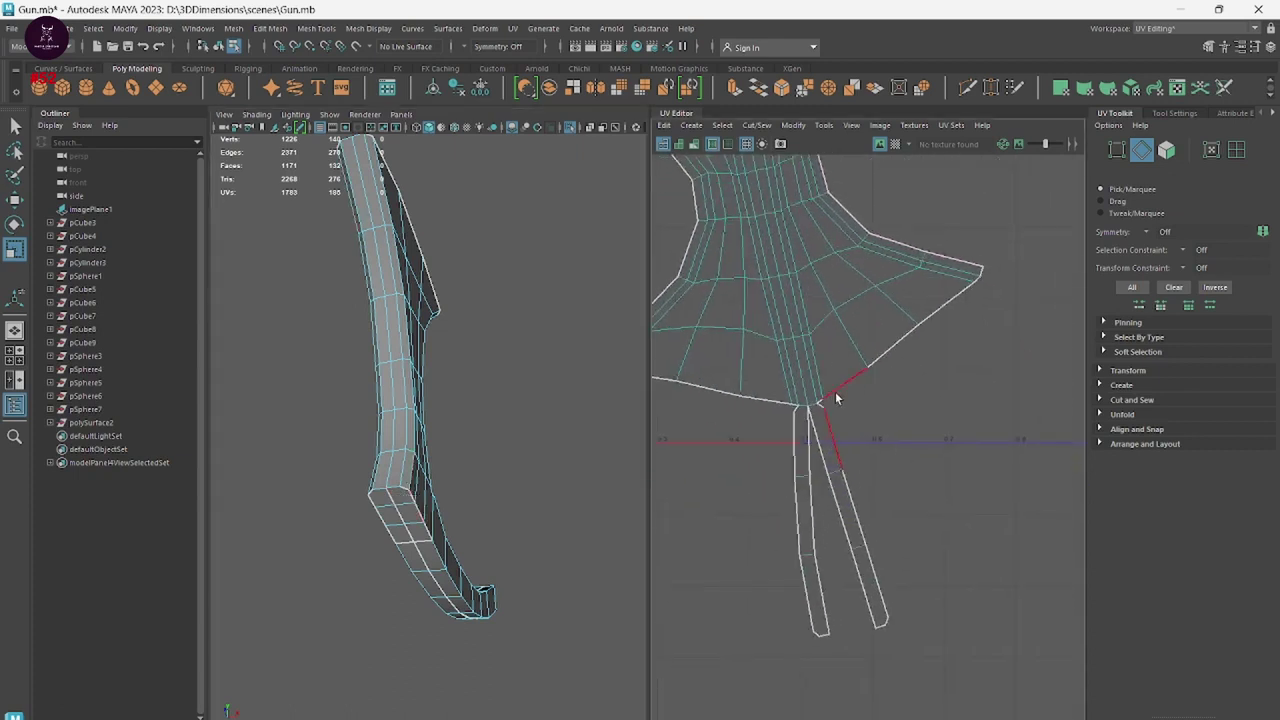
Sew the trigger's two thin hanging strips onto the main fan shell's edge.
left_click(817, 404)
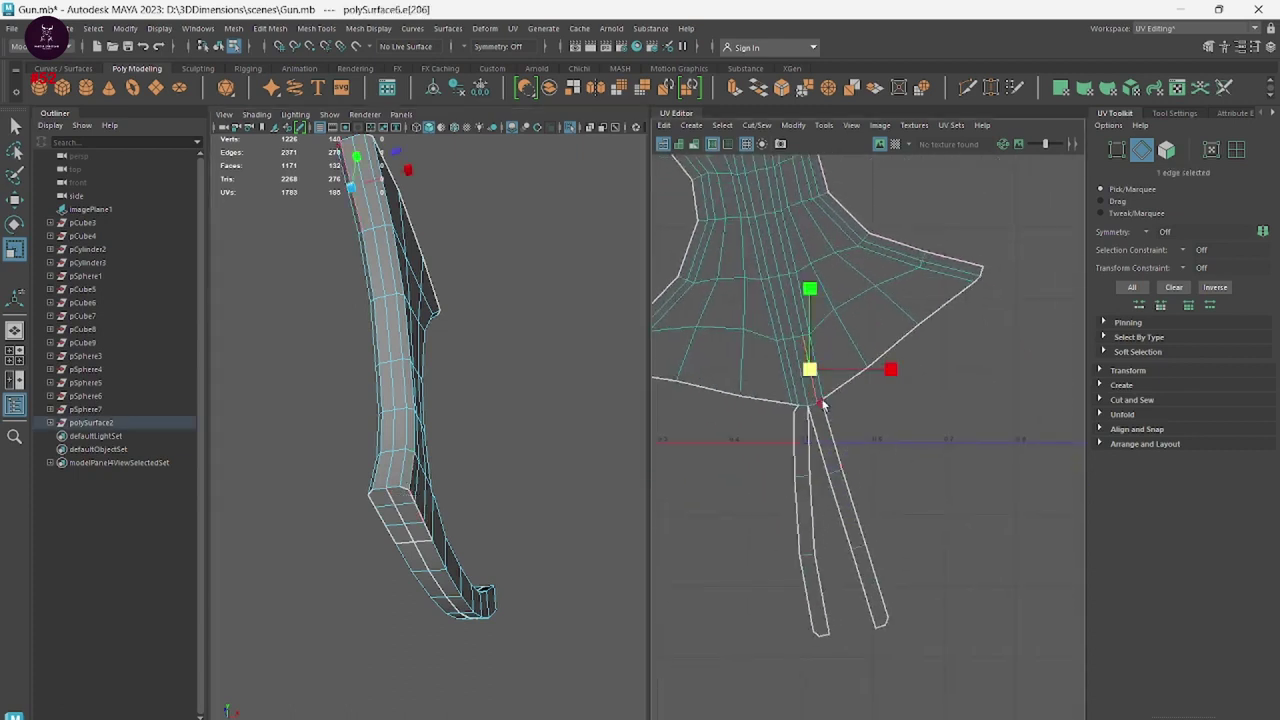
left_click(981, 278, "shift")
right_click_drag(981, 278, 930, 237, "shift")
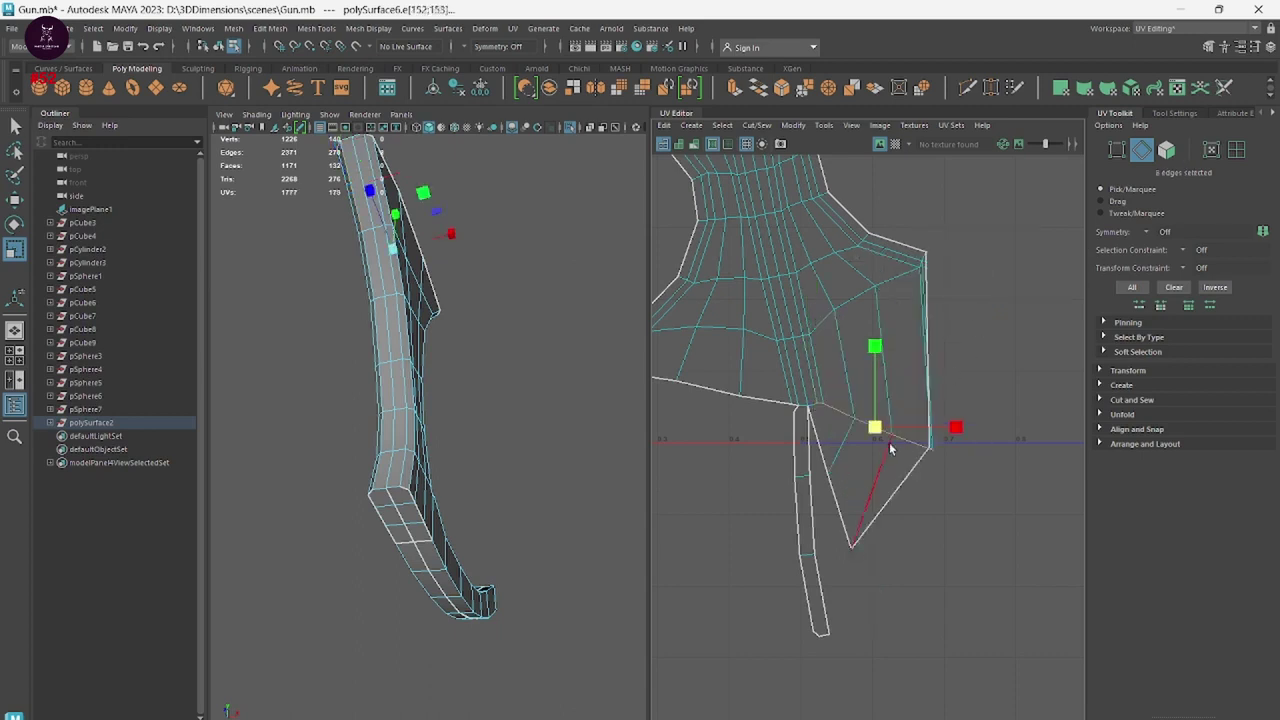
middle_click_drag(717, 411, 857, 423, "alt")
left_click(895, 408)
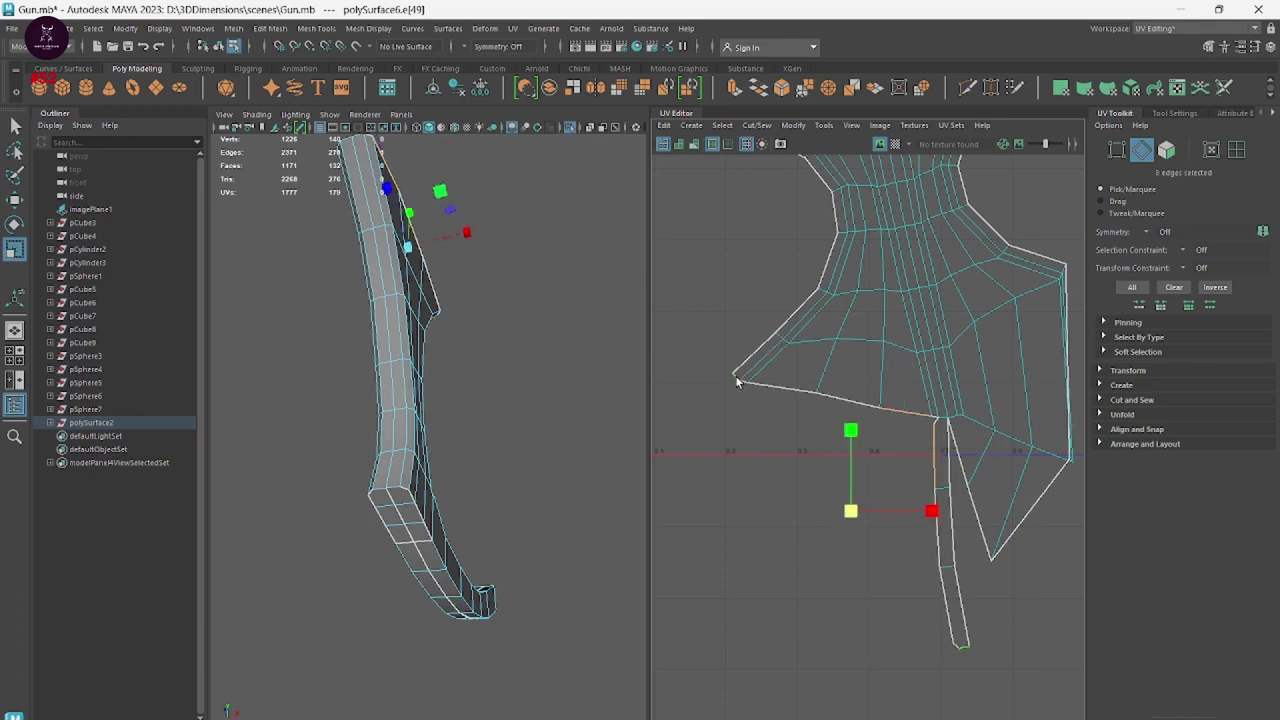
mouse_move(737, 381)
right_mouse_down("shift")
mouse_move(737, 414)
mouse_move(862, 427)
mouse_move(688, 382)
right_mouse_up("shift")
Select the whole trigger UV shell and unfold it again as a single piece.
double_click(894, 402)
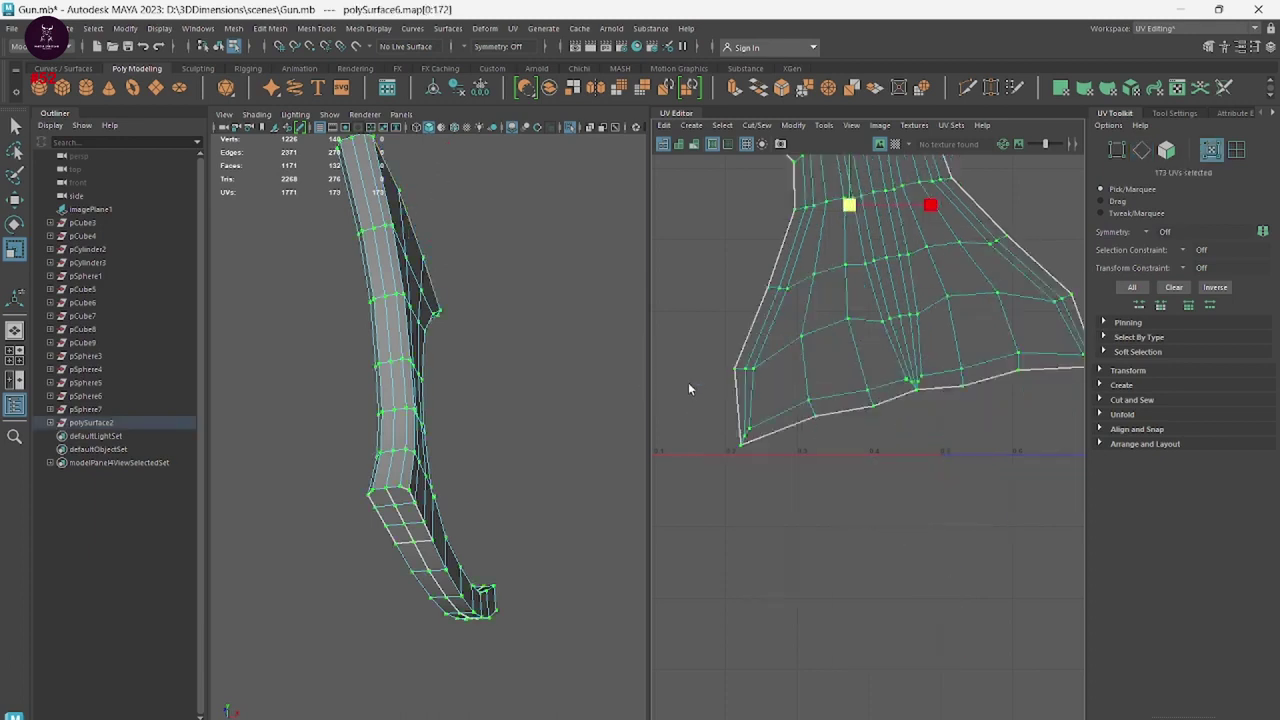
scroll(881, 376, "up", 3)
scroll(844, 491, "down", 2)
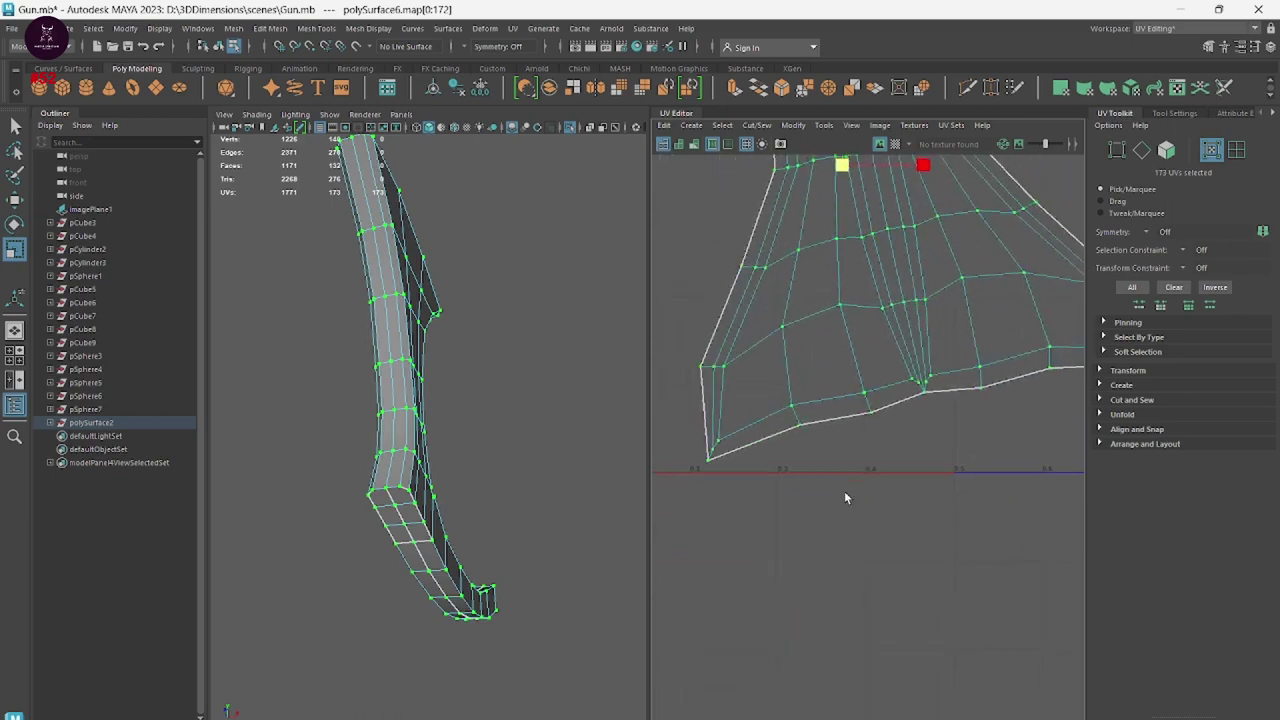
scroll(845, 495, "up", 2)
middle_click_drag(674, 543, 873, 693, "alt")
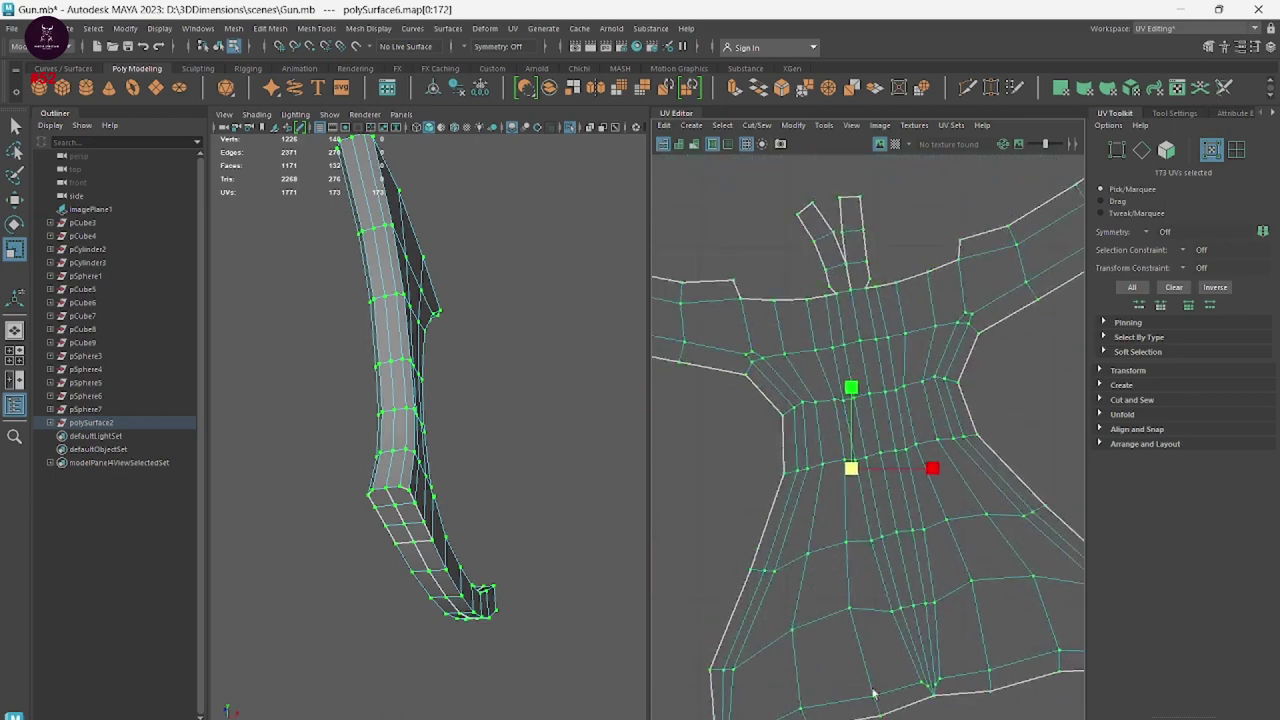
middle_click_drag(887, 449, 971, 646, "alt")
right_click_drag(895, 495, 874, 400)
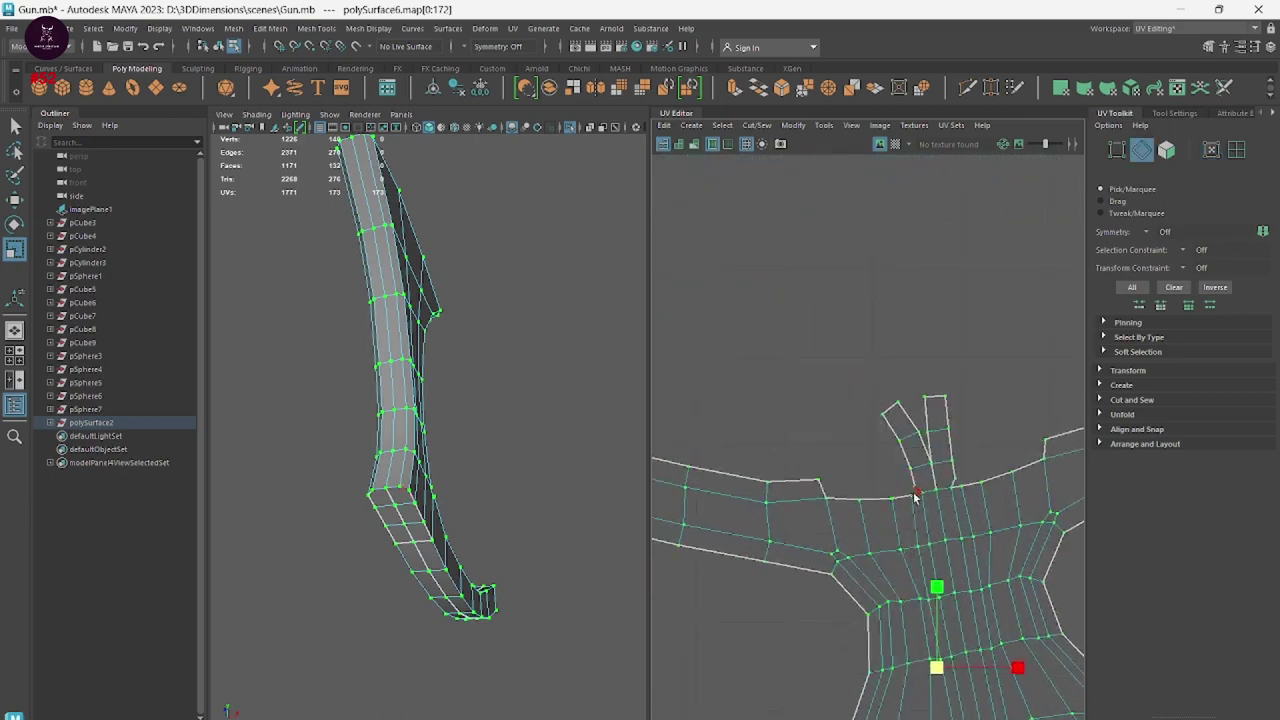
Sew the UV edge where the arms meet the body.
left_click(915, 495)
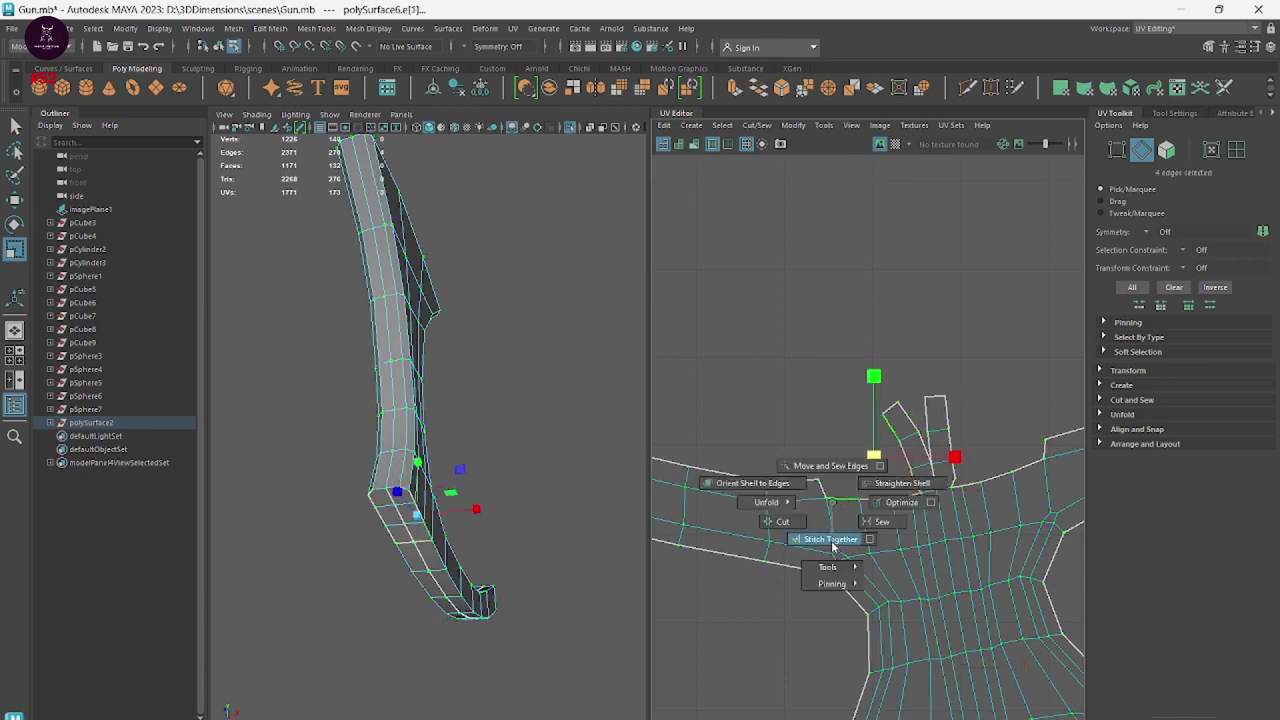
right_click_drag(832, 507, 835, 540, "shift")
middle_click_drag(1000, 461, 907, 502, "alt")
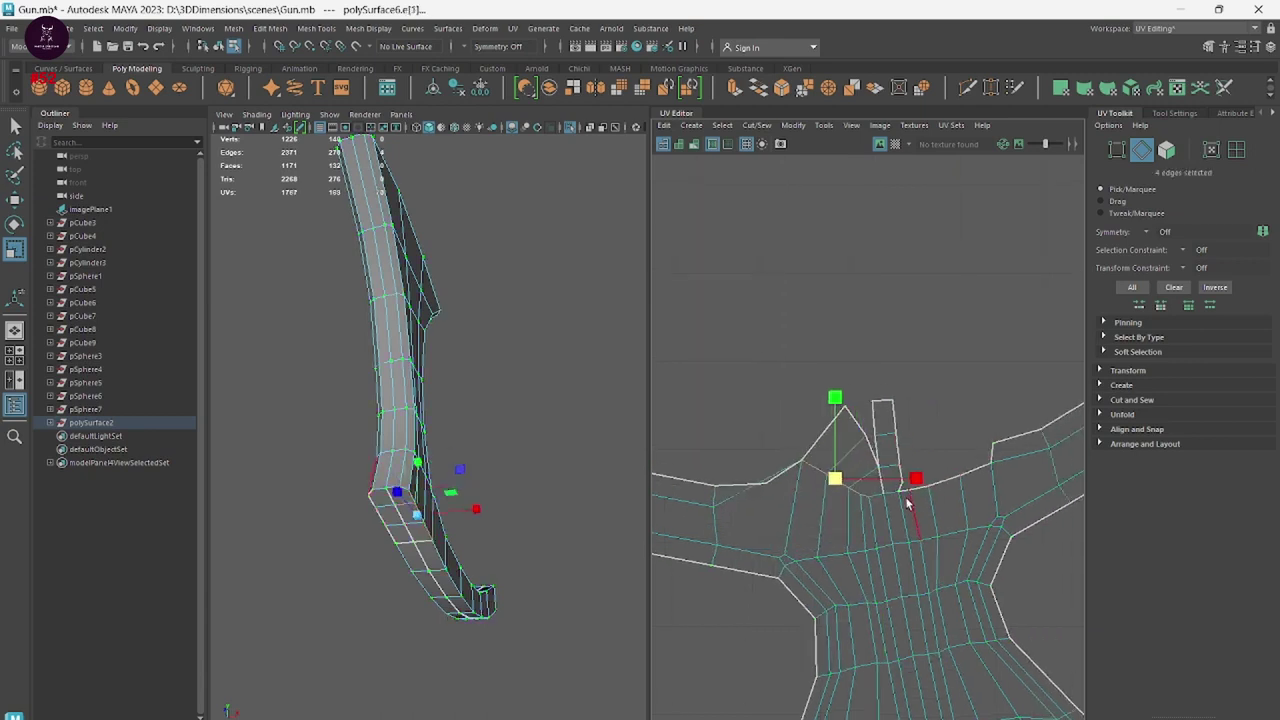
Stitch the open seam edges at the shell's top together, then unfold the shell.
left_click(902, 490)
left_click(972, 476, "shift")
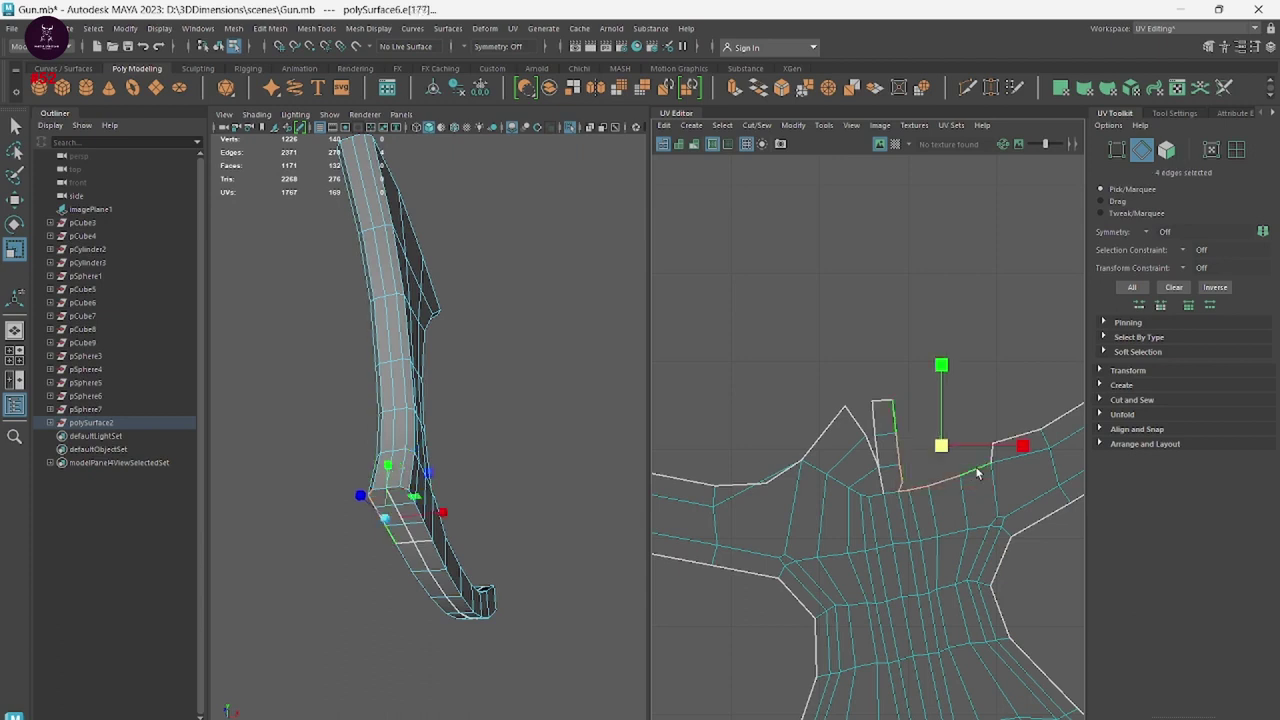
right_click(978, 474, "shift")
left_click(975, 505)
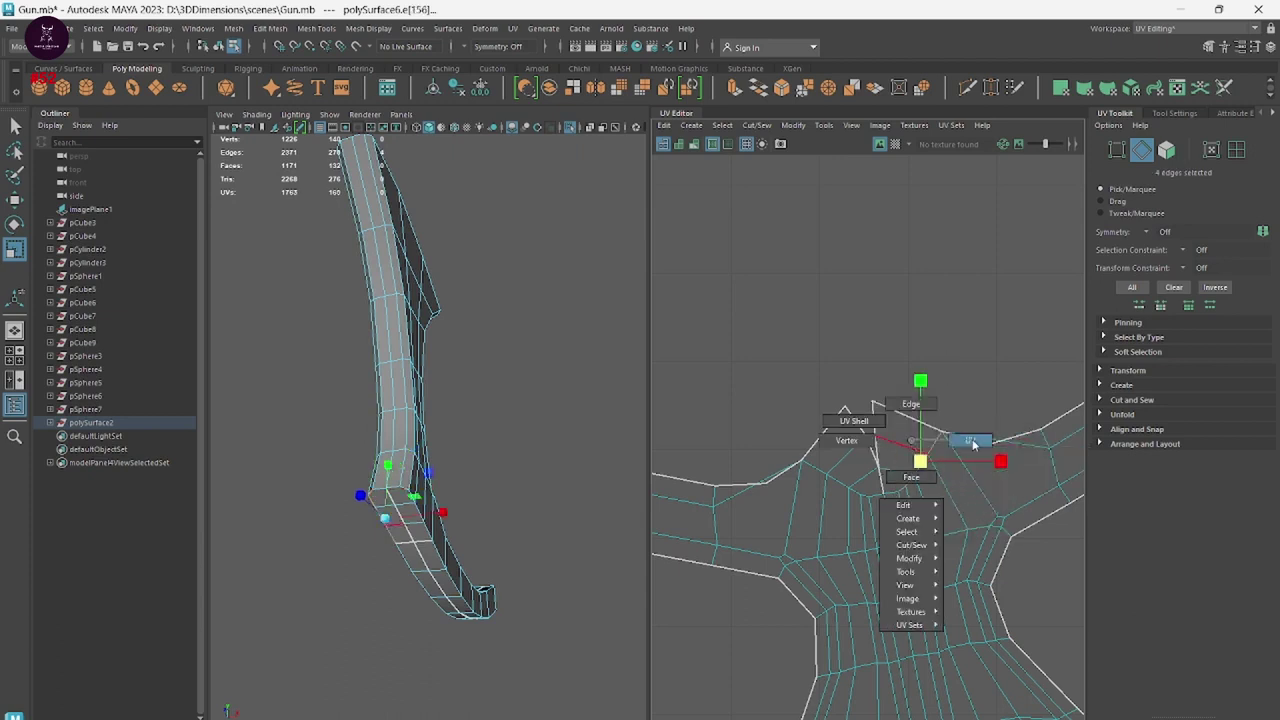
right_click_drag(922, 440, 965, 442, "ctrl")
right_click_drag(969, 500, 796, 499, "shift")
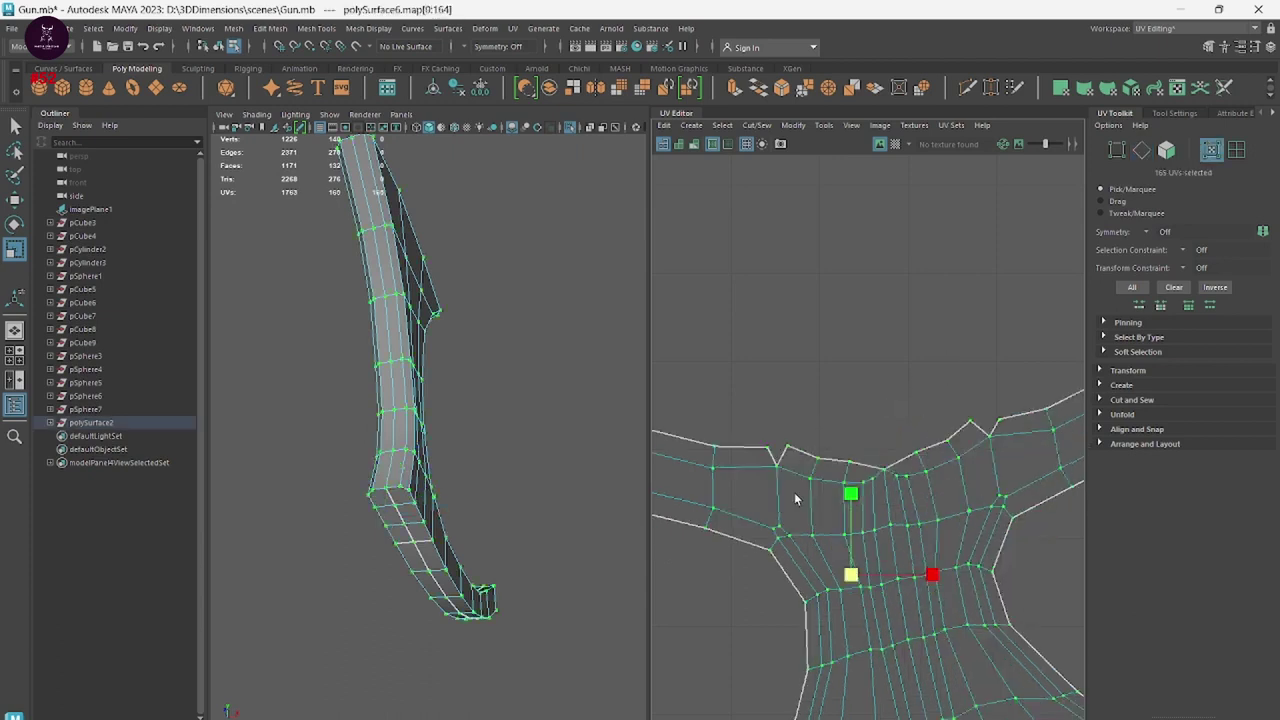
Sew the notch edge and neighbouring open edges at the shell's top to their partners.
right_click_drag(814, 450, 814, 392)
left_click(744, 470)
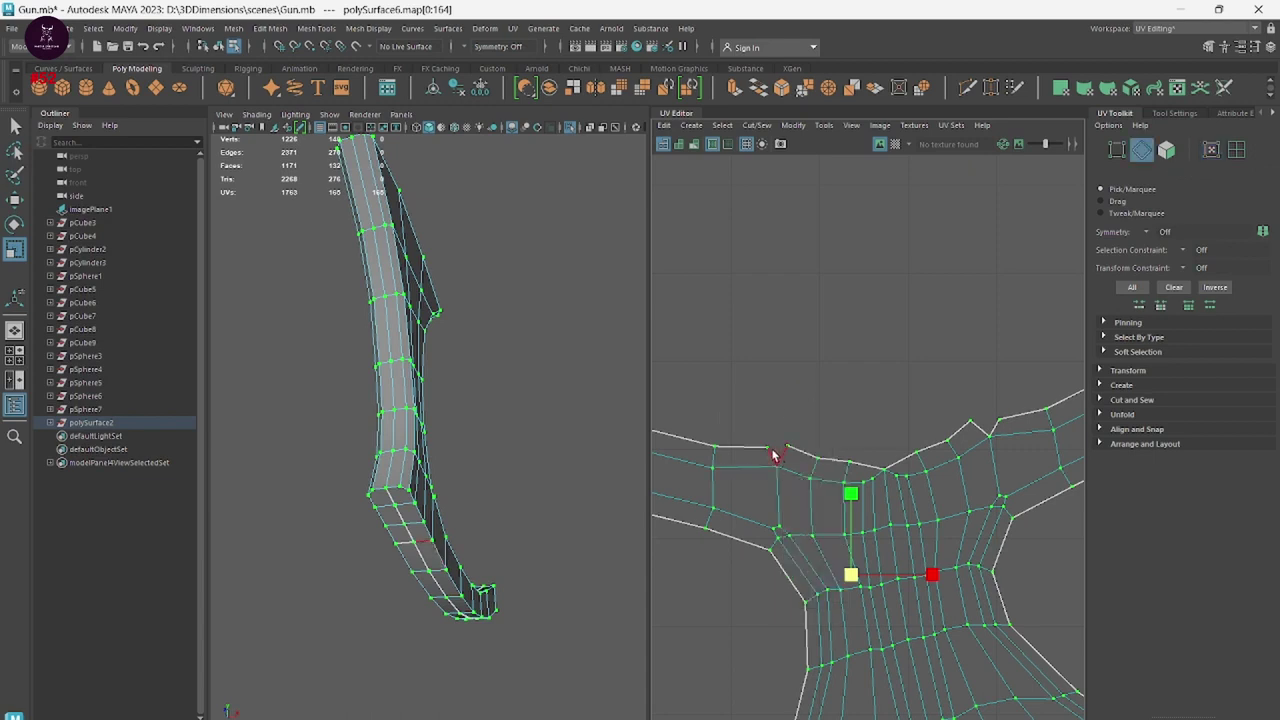
left_click(774, 453)
left_click(979, 428, "shift")
right_click_drag(978, 424, 980, 443, "shift")
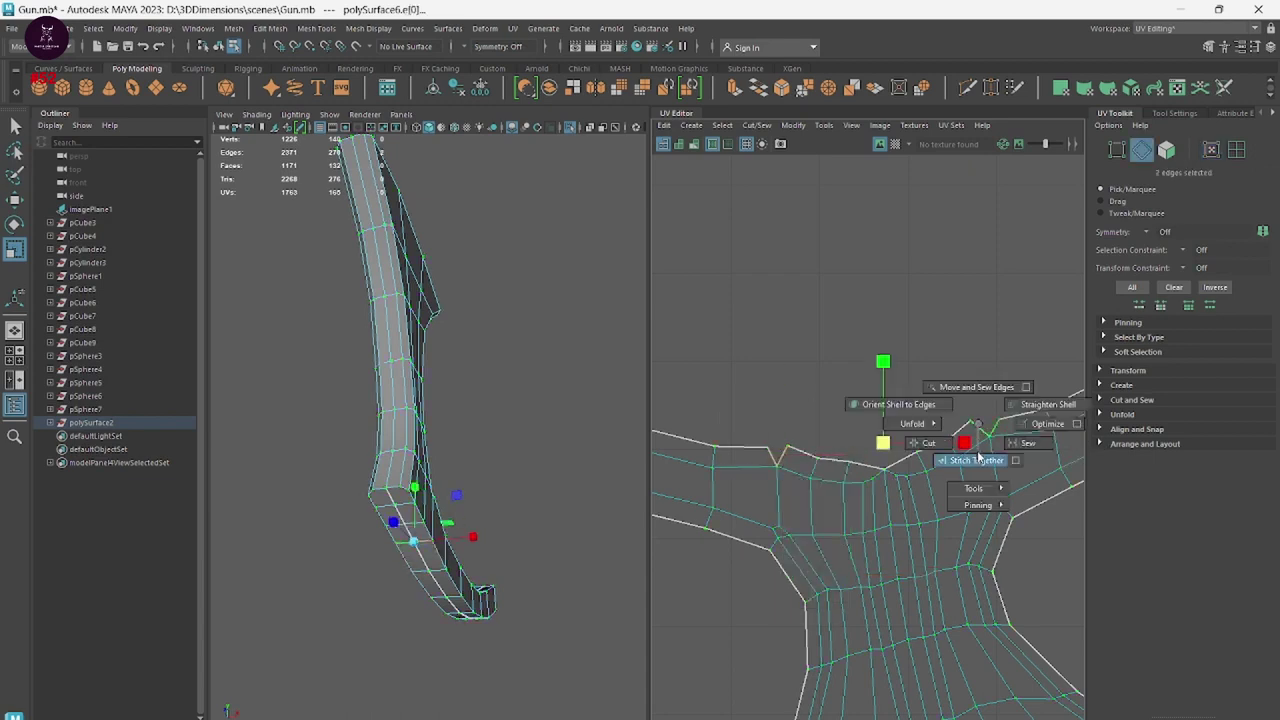
left_click(983, 432)
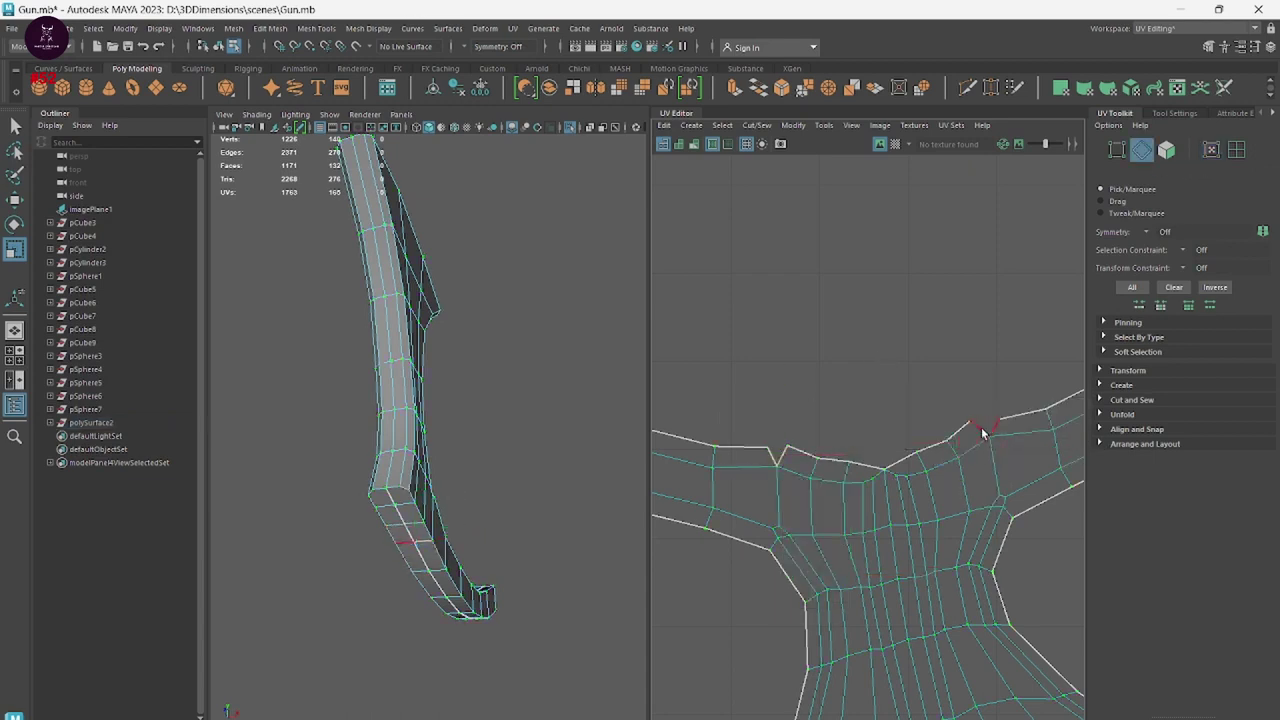
left_click(983, 432)
right_click_drag(983, 432, 968, 475)
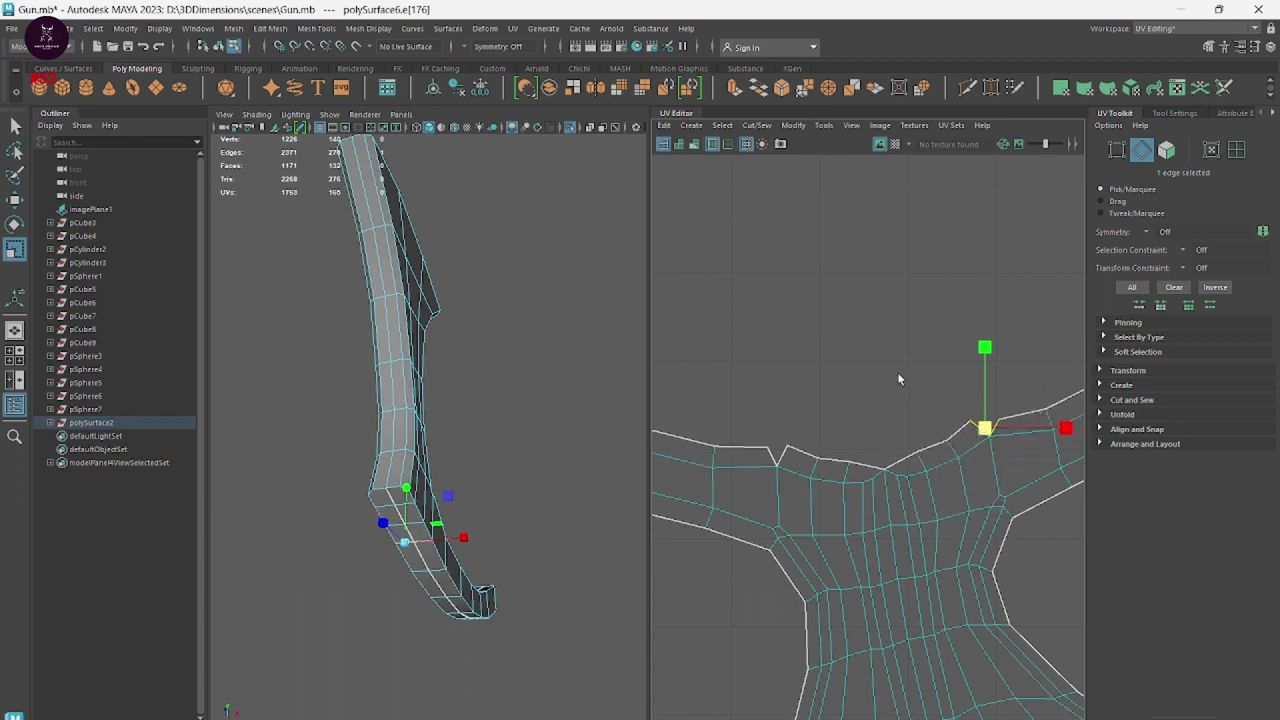
left_click(780, 466)
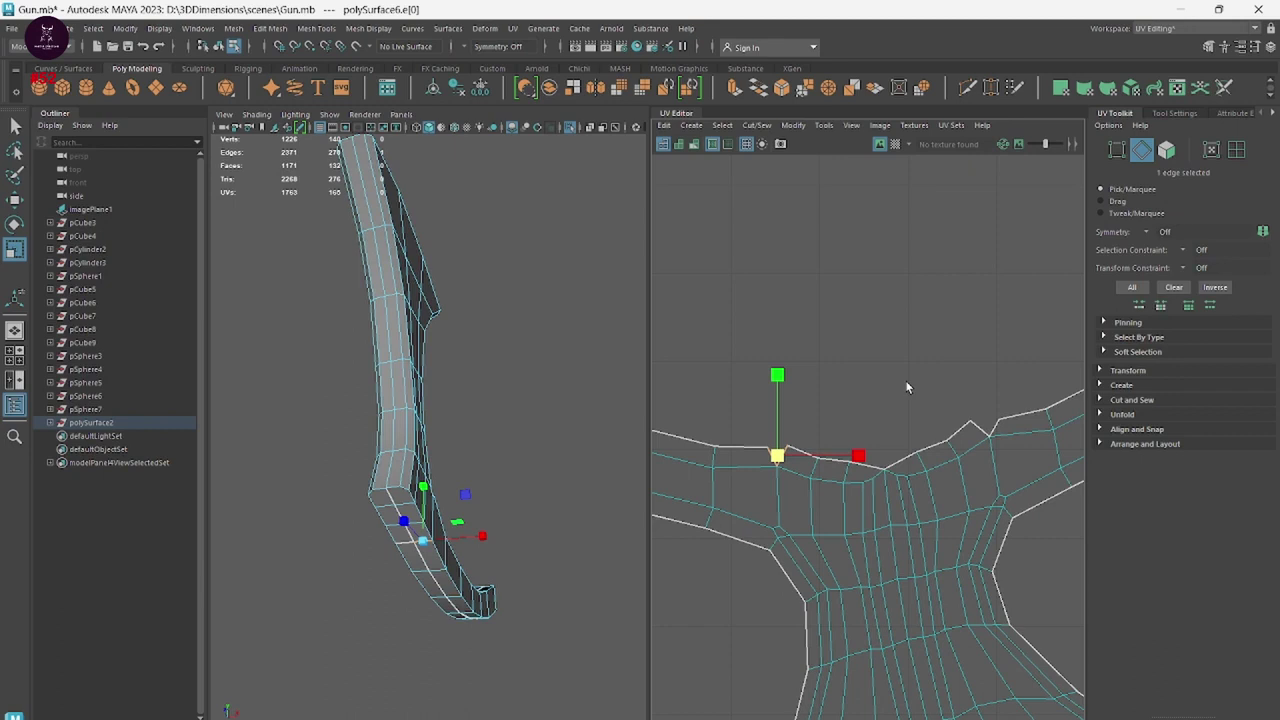
right_click_drag(775, 456, 818, 476)
left_click(976, 428)
mouse_move(976, 428)
right_mouse_down()
mouse_move(1021, 447)
mouse_move(990, 540)
mouse_move(855, 575)
right_mouse_up()
Reshape the shell's arms and select an edge at the shell's fork.
right_click_drag(751, 486, 737, 494)
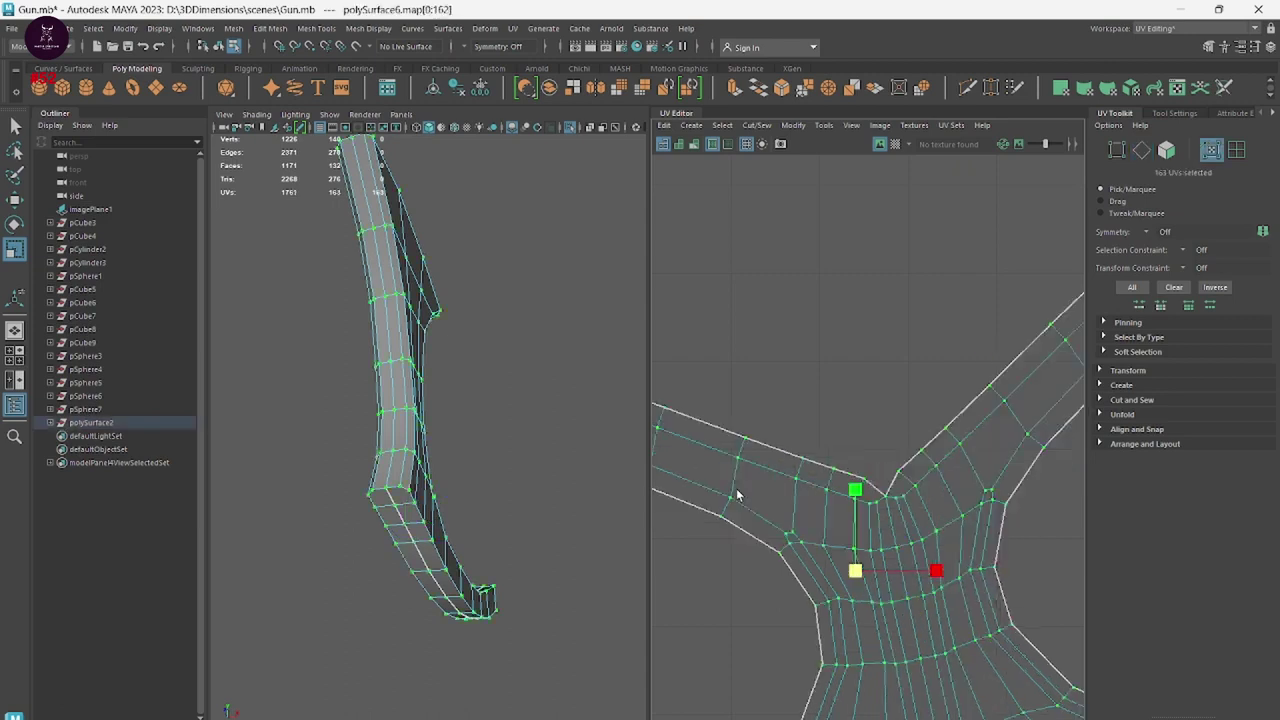
scroll(937, 534, "down", 1)
scroll(923, 577, "down", 2)
scroll(931, 354, "down", 2)
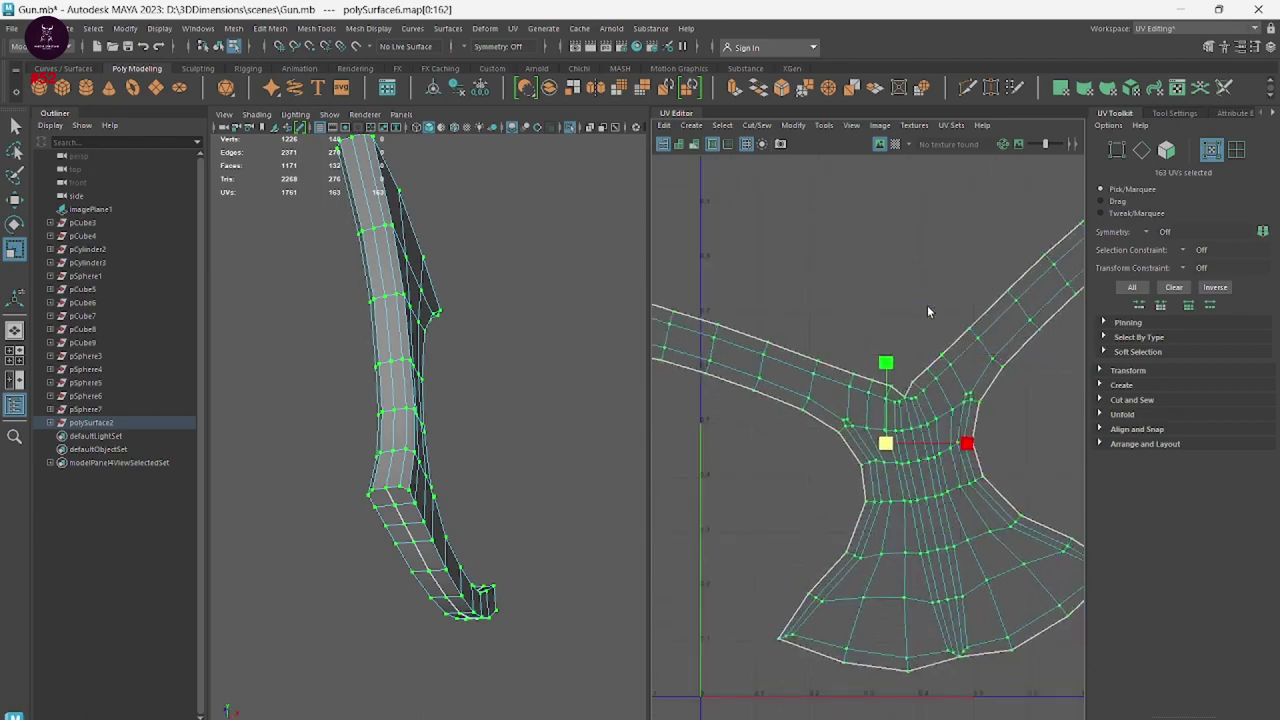
key("F10")
left_click(900, 393)
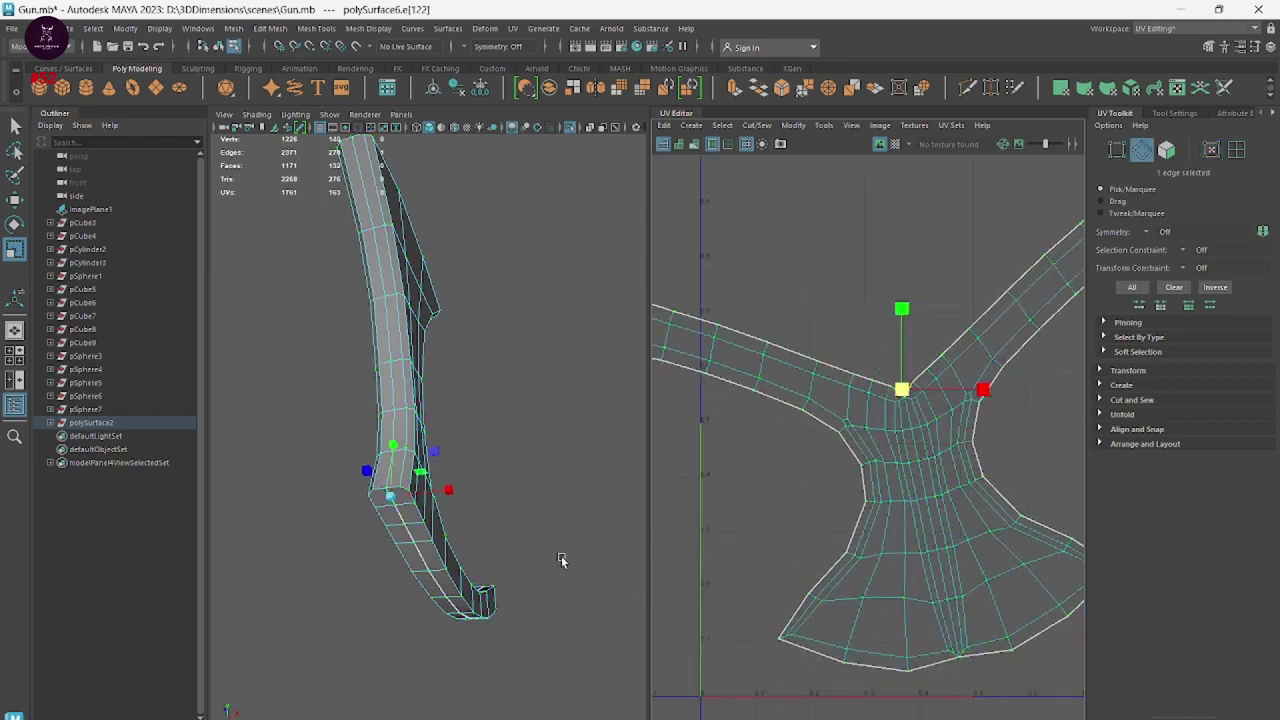
mouse_move(561, 561)
left_mouse_down("alt")
mouse_move(540, 604)
mouse_move(560, 643)
mouse_move(408, 640)
mouse_move(300, 600)
mouse_move(369, 563)
mouse_move(302, 495)
mouse_move(572, 548)
mouse_move(458, 520)
mouse_move(500, 578)
mouse_move(504, 512)
mouse_move(452, 517)
mouse_move(217, 609)
left_mouse_up("alt")
Reselect the curved part as an object and pick the fork edge with the Move tool.
left_click(471, 380)
right_click_drag(469, 378, 521, 356)
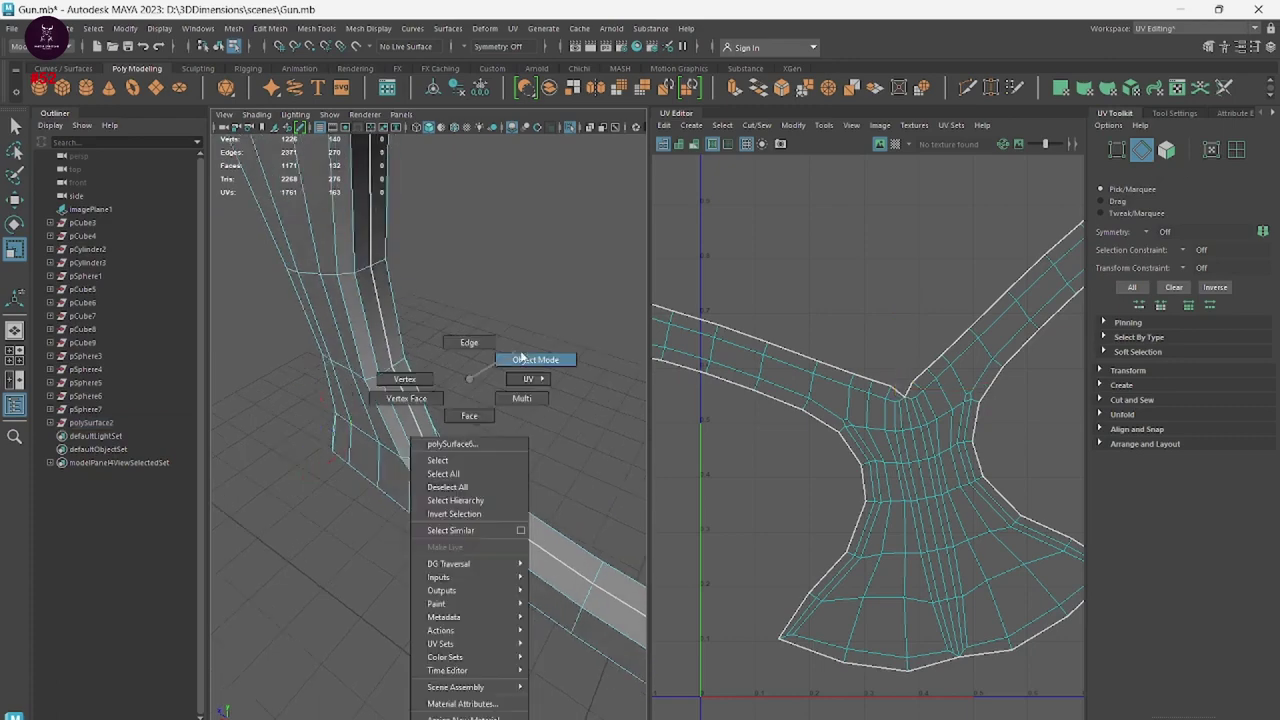
mouse_move(428, 471)
left_mouse_down("alt")
mouse_move(423, 480)
mouse_move(577, 408)
left_mouse_up("alt")
right_click_drag(575, 378, 581, 350)
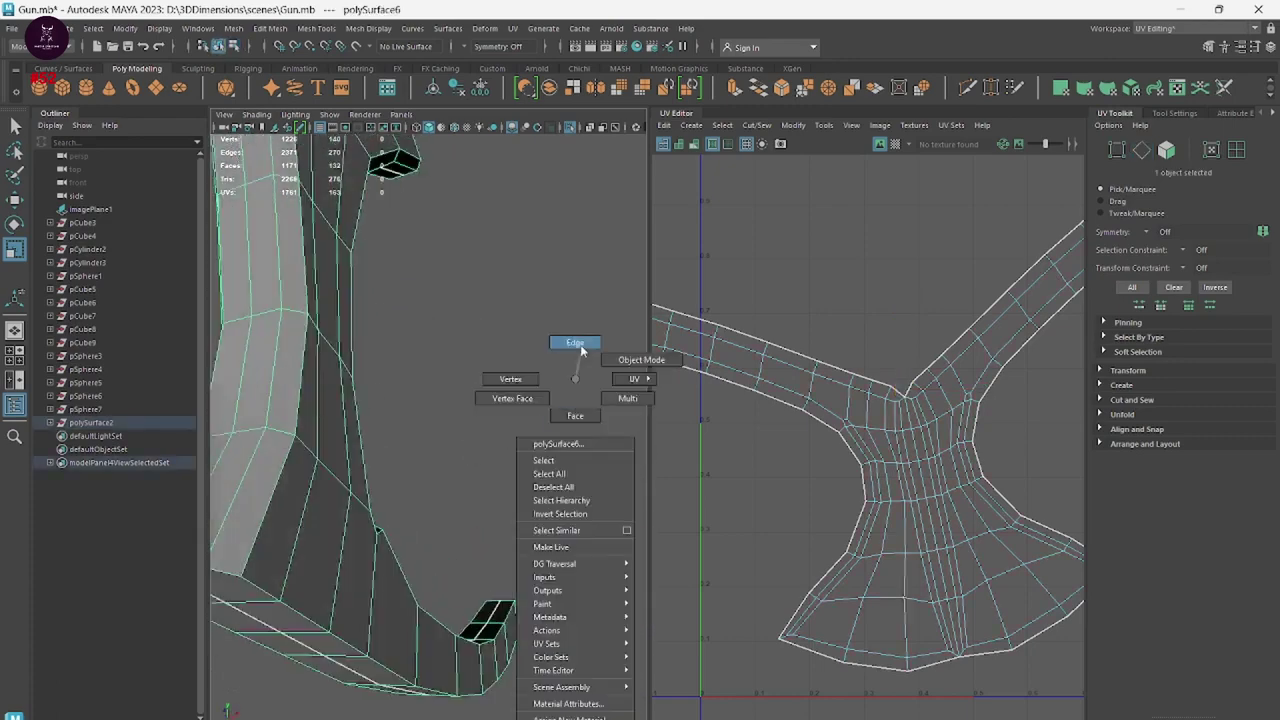
mouse_move(581, 350)
left_mouse_down("alt")
mouse_move(569, 429)
mouse_move(155, 538)
left_mouse_up("alt")
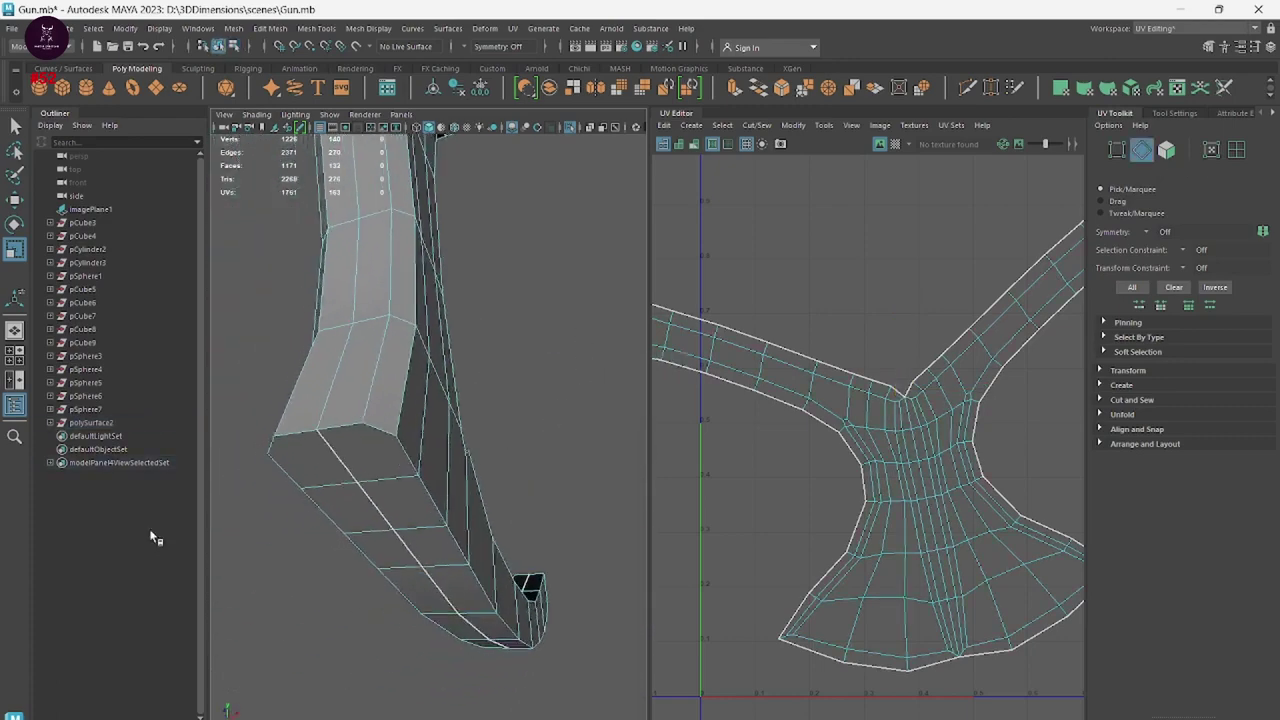
left_click(900, 391)
key("w")
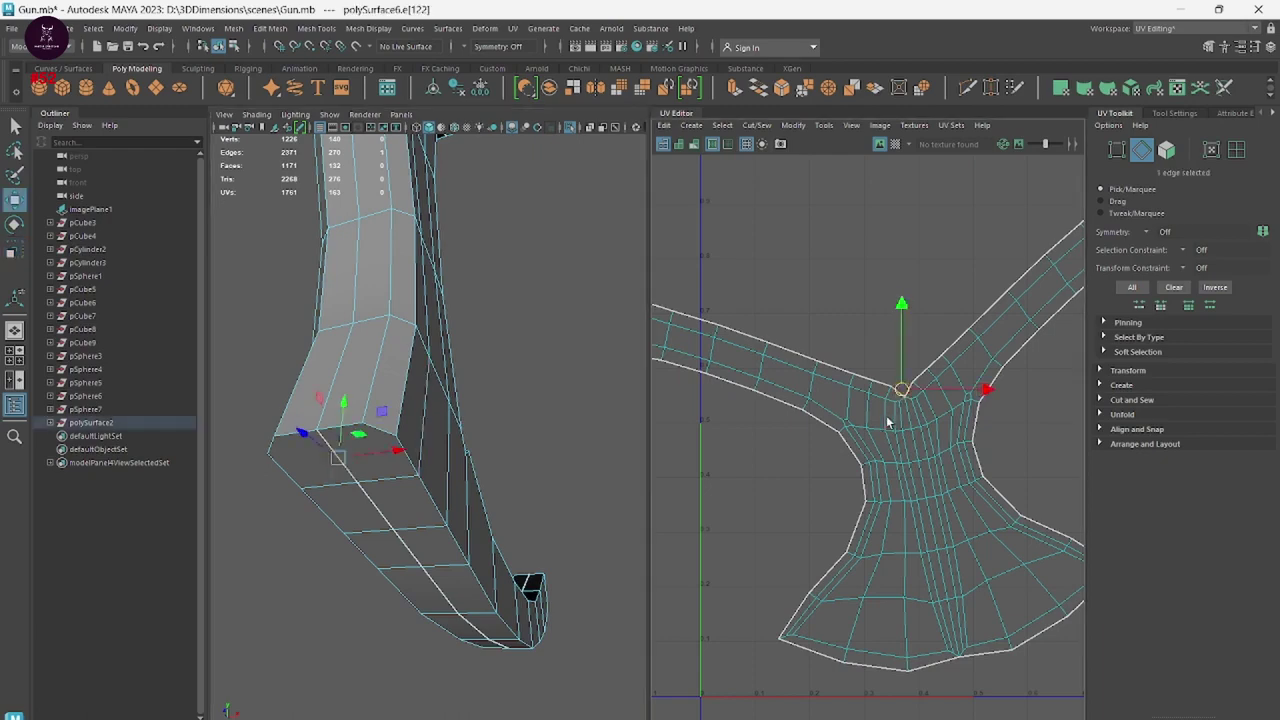
scroll(886, 415, "down", 2)
mouse_move(538, 424)
left_mouse_down("alt")
mouse_move(437, 251)
mouse_move(437, 423)
mouse_move(578, 319)
left_mouse_up("alt")
Select the whole UV shell, try rotating it level, then undo the rotation.
right_click(878, 184)
left_click(936, 185)
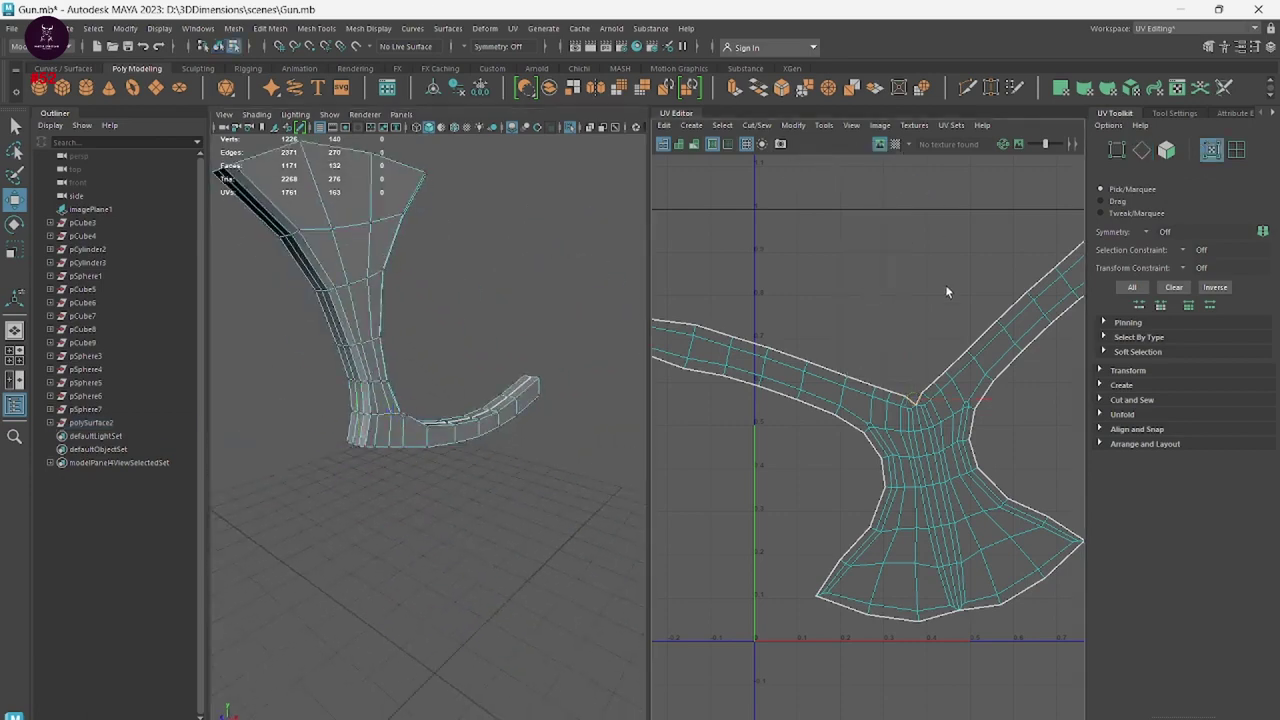
scroll(945, 284, "down", 1)
scroll(870, 380, "down", 3)
right_click(871, 366)
left_click(900, 368)
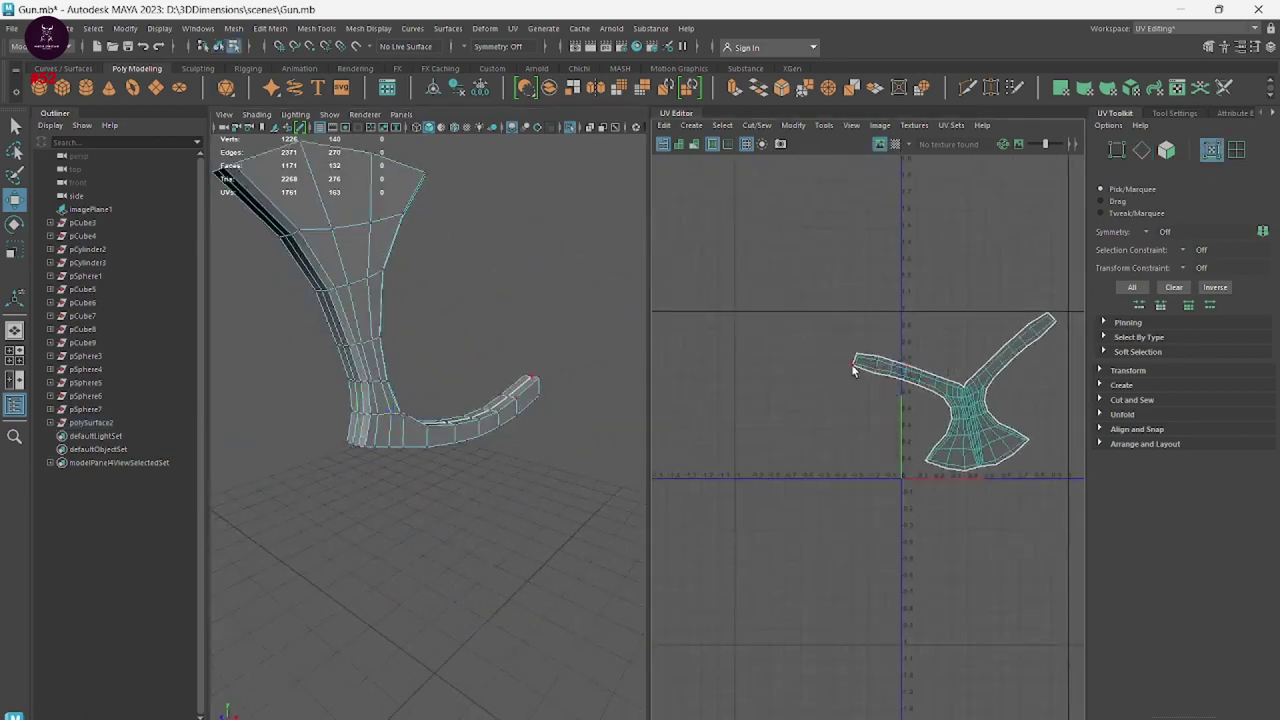
double_click(946, 410)
key("e")
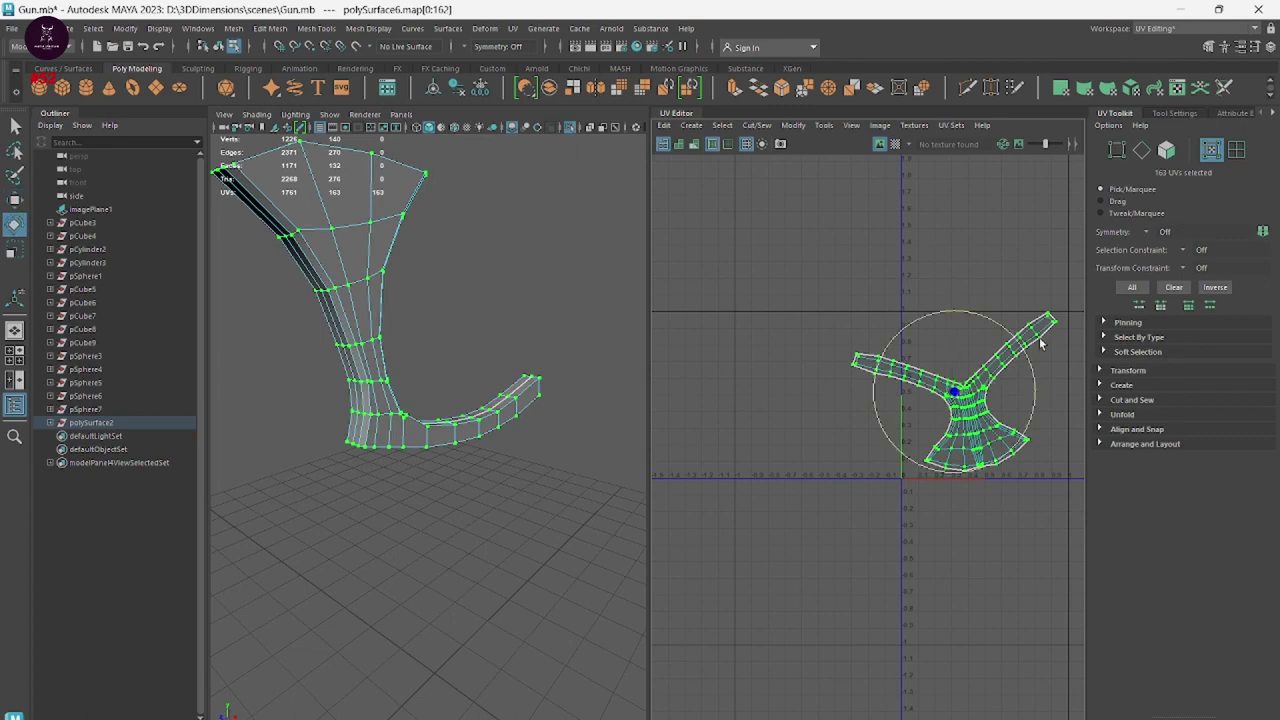
left_click_drag(1018, 330, 1022, 345)
key("ctrl+z")
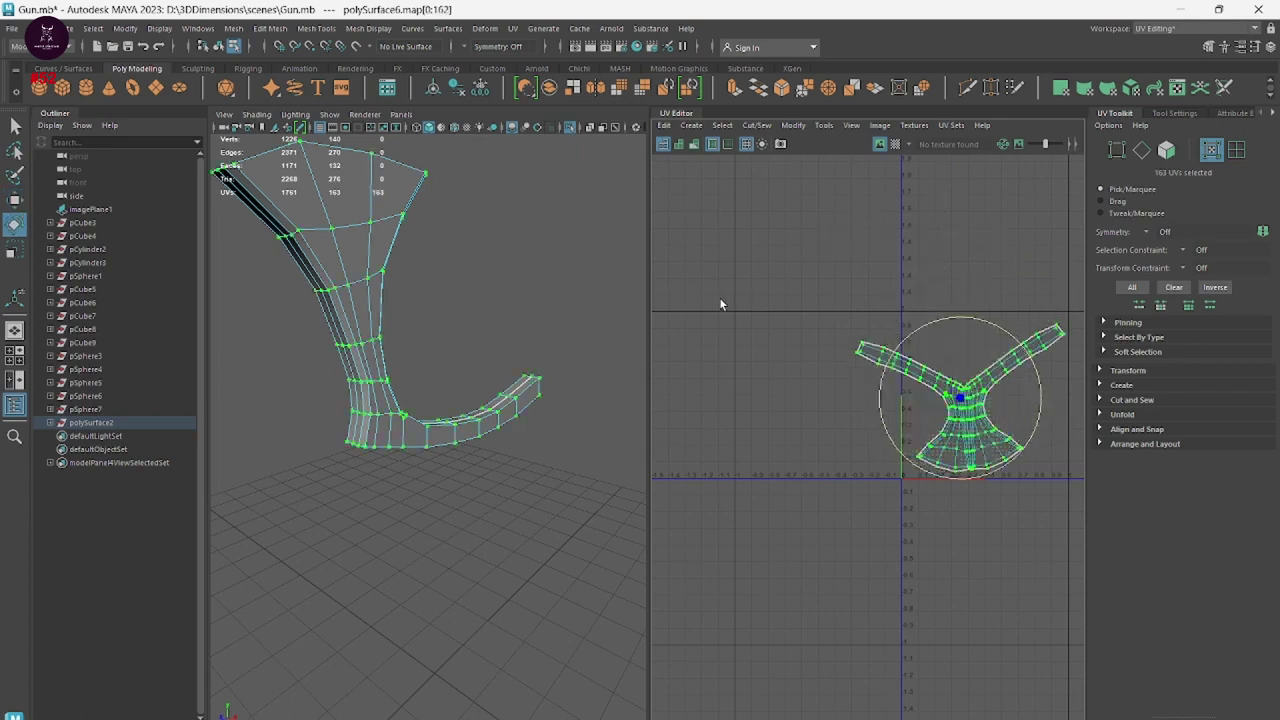
Return to Object Mode and select the curved part polySurface2.
right_click_drag(485, 300, 560, 268)
left_click(569, 260)
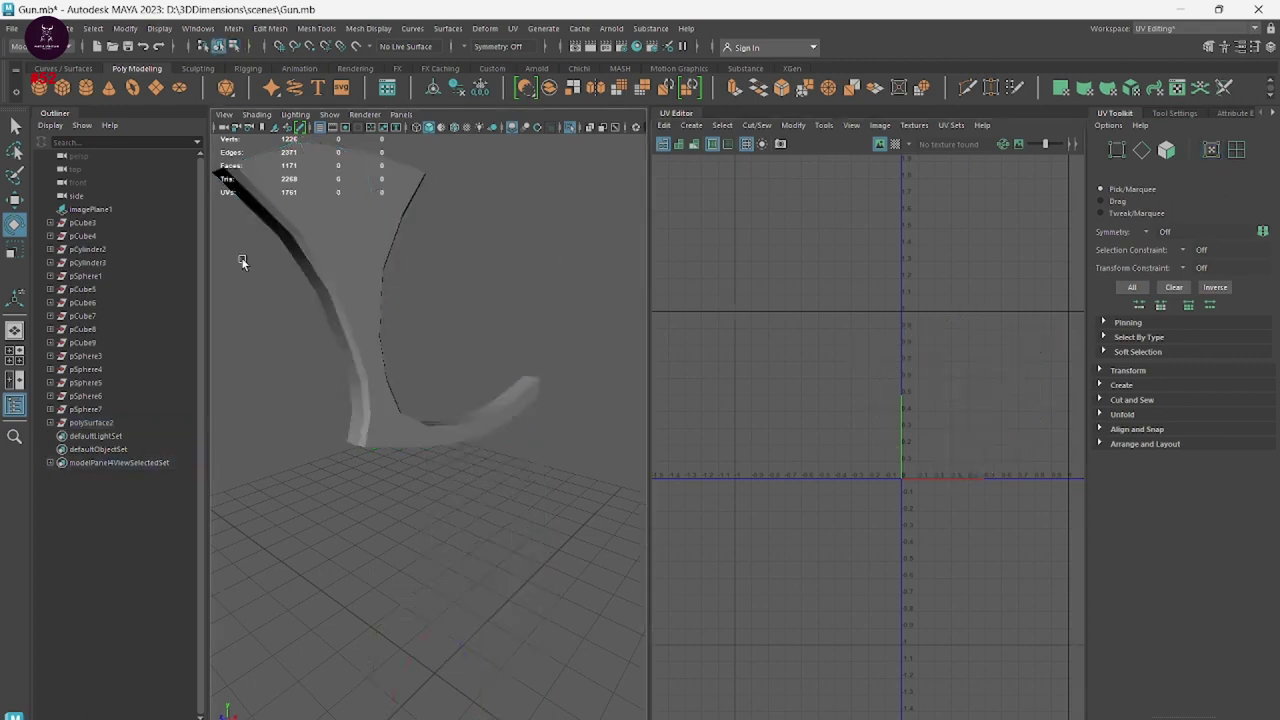
left_click(338, 282)
Hide the finished curved part and select the gun's cylindrical part.
key("ctrl+h")
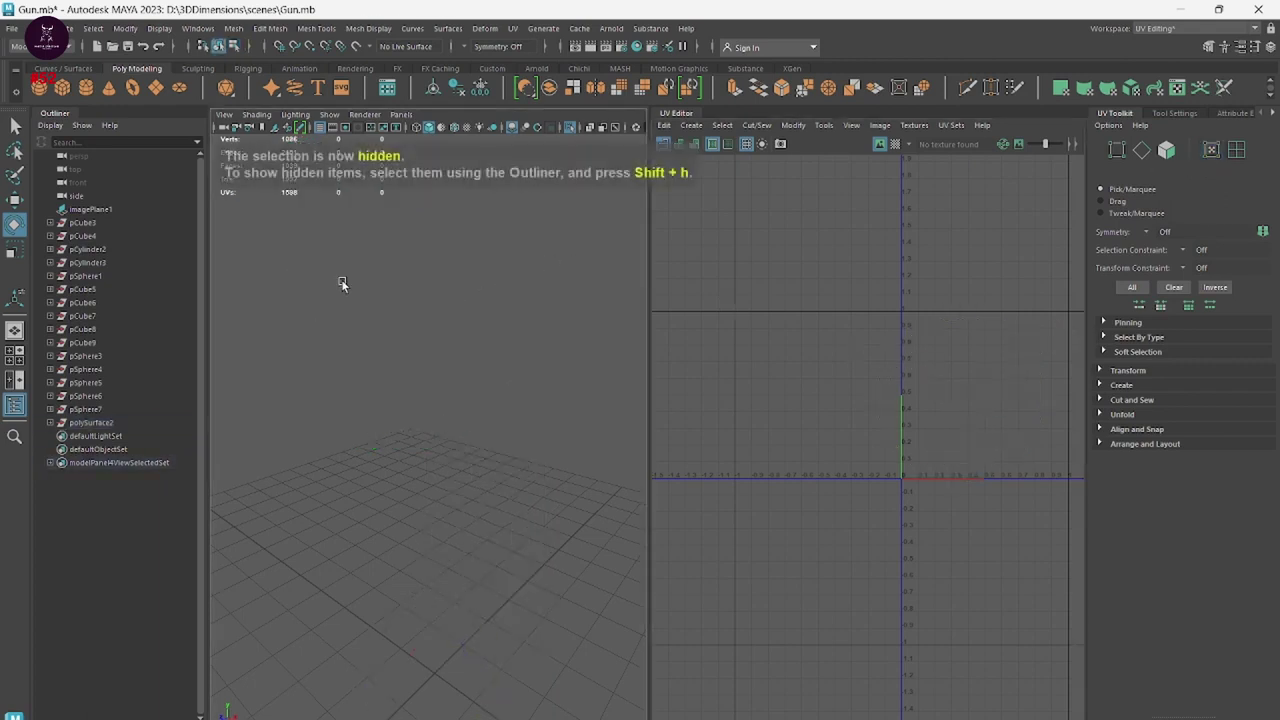
mouse_move(547, 417)
left_mouse_down("alt")
mouse_move(442, 401)
mouse_move(587, 517)
left_mouse_up("alt")
scroll(538, 545, "up", 3)
scroll(323, 605, "up", 3)
mouse_move(323, 605)
left_mouse_down("alt")
mouse_move(479, 617)
mouse_move(519, 486)
mouse_move(443, 446)
left_mouse_up("alt")
left_click(443, 447)
mouse_move(510, 515)
left_mouse_down("alt")
mouse_move(424, 527)
mouse_move(454, 527)
mouse_move(483, 501)
mouse_move(460, 475)
mouse_move(390, 477)
left_mouse_up("alt")
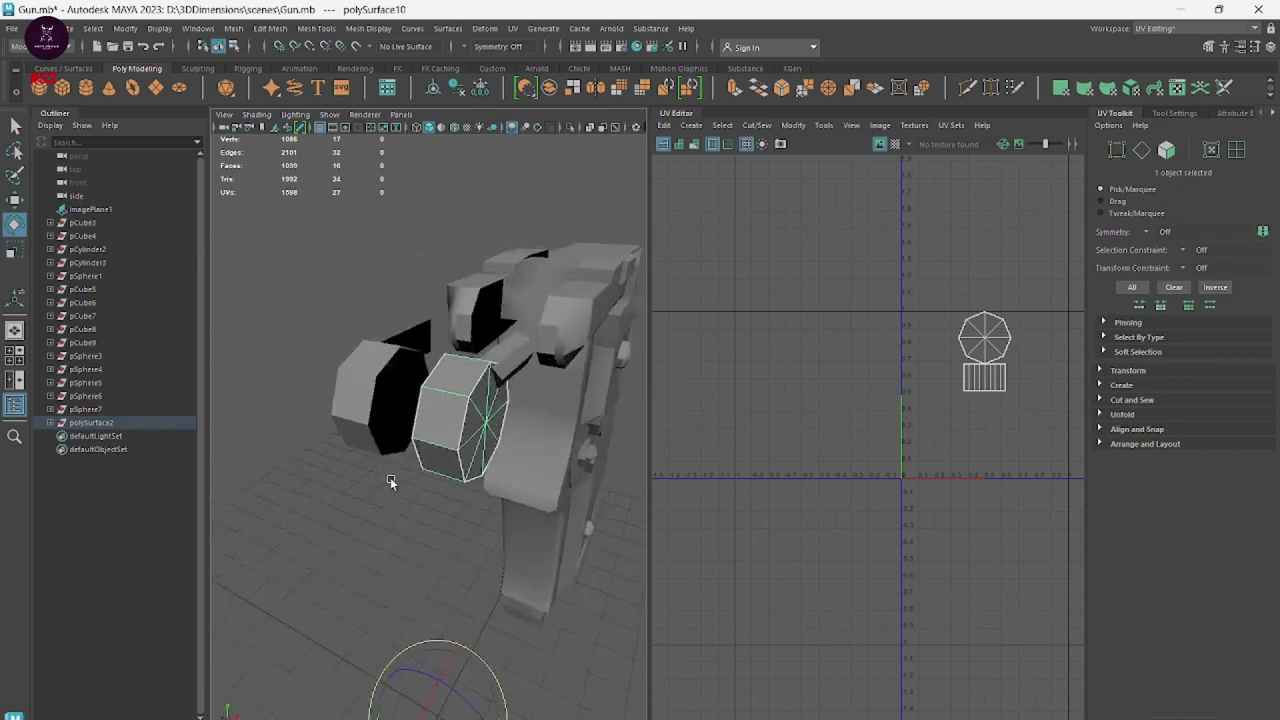
Unfold the strip's UVs and straighten it into an upright rectangle.
middle_click_drag(990, 385, 946, 384, "alt")
right_click(989, 293)
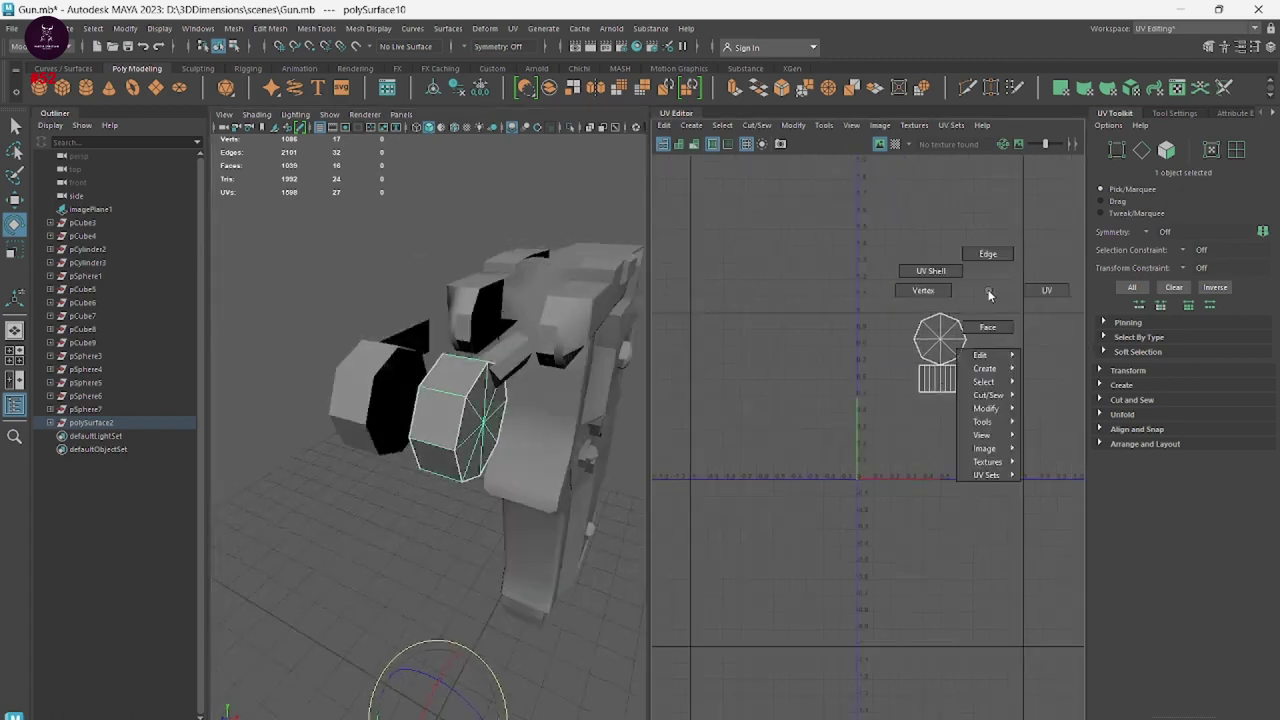
left_click(1045, 288)
left_click_drag(905, 358, 975, 400)
right_click_drag(865, 355, 805, 356, "shift")
scroll(1051, 409, "up", 2)
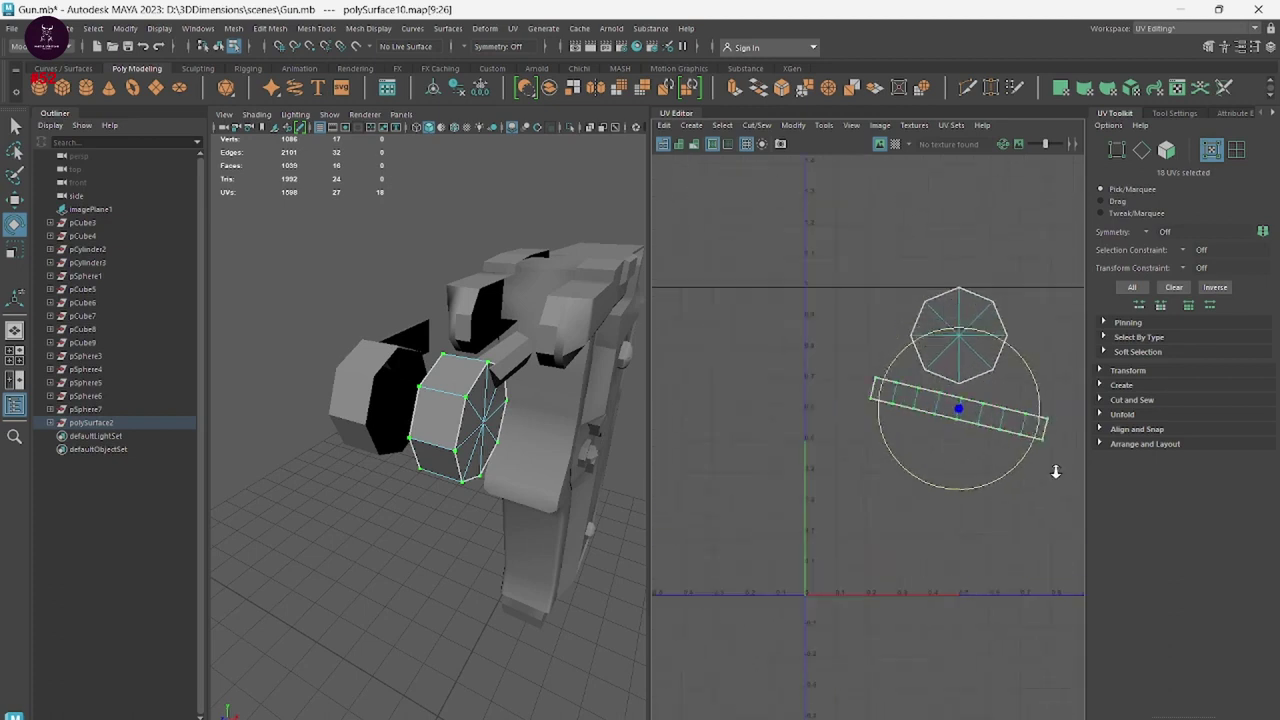
scroll(826, 403, "up", 1)
scroll(952, 452, "up", 2)
mouse_move(845, 450)
right_mouse_down("shift")
mouse_move(827, 444)
mouse_move(856, 366)
right_mouse_up("shift")
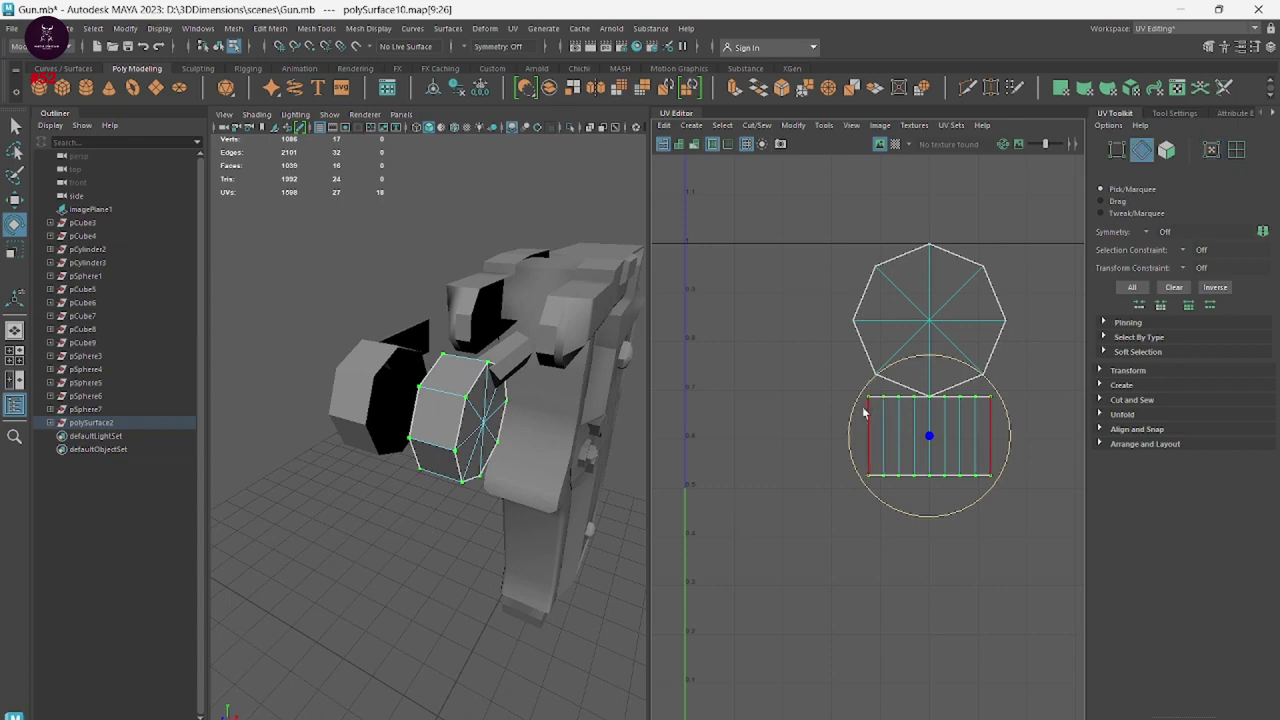
Cut the octagon's UVs along its border loop and select them for unfolding.
key("F10")
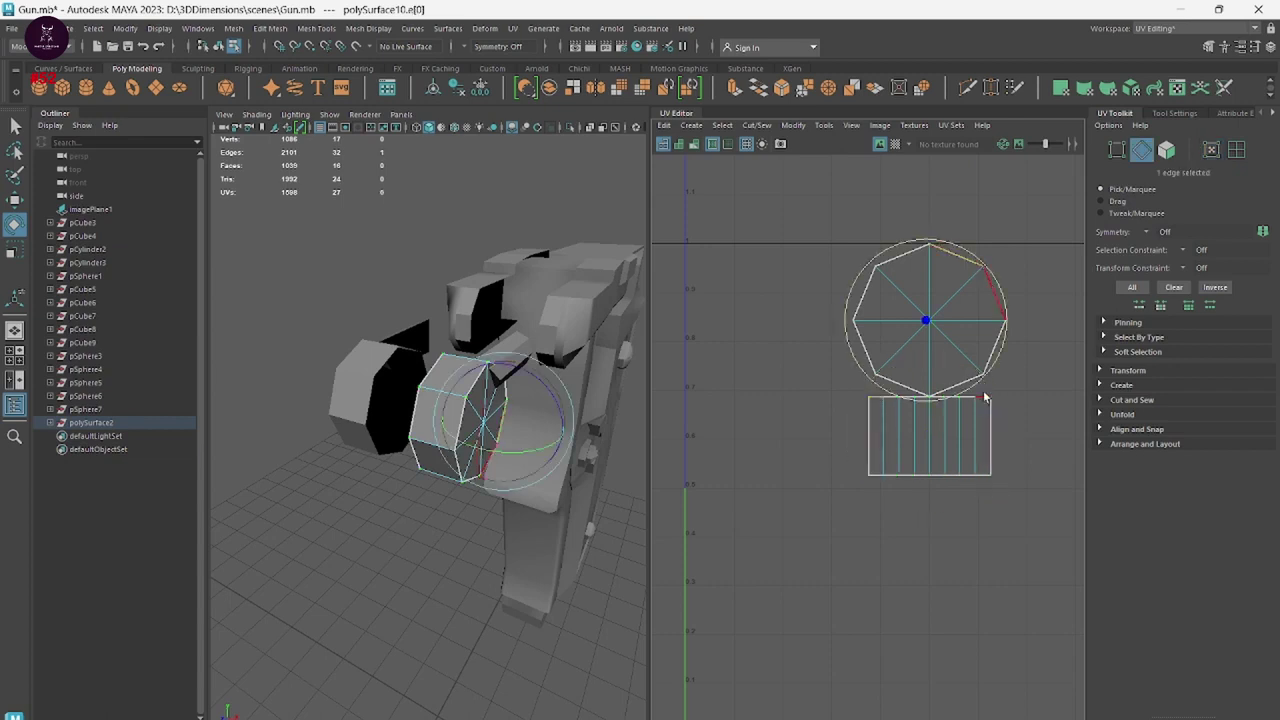
double_click(985, 398)
right_click_drag(985, 400, 910, 398, "shift")
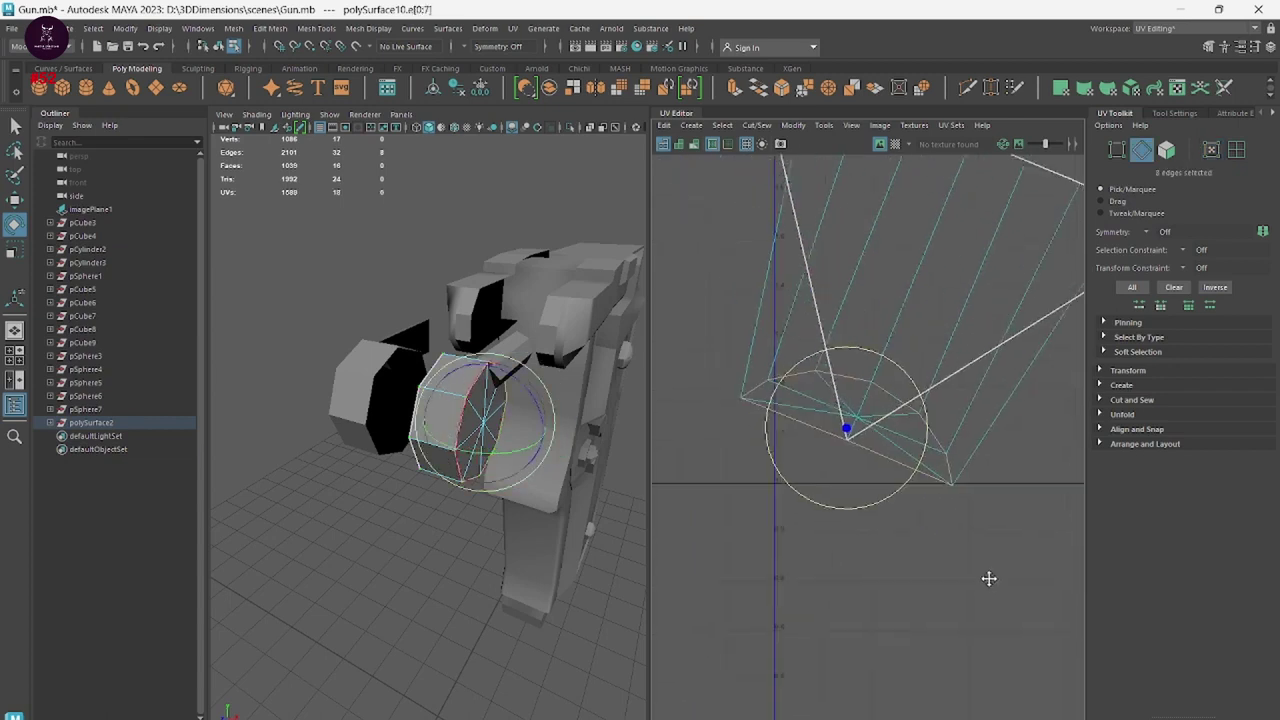
mouse_move(846, 428)
right_mouse_down("shift")
mouse_move(940, 292)
mouse_move(768, 296)
right_mouse_up("shift")
scroll(771, 351, "down", 3)
scroll(737, 534, "up", 1)
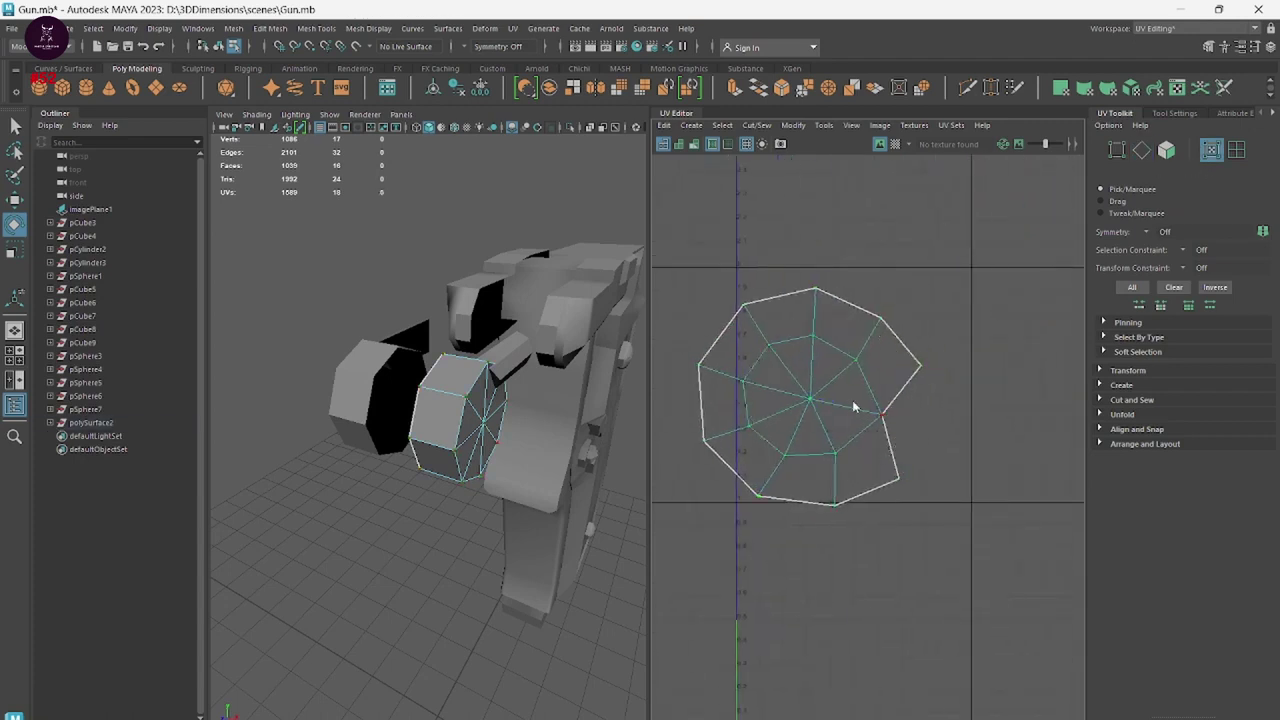
Unfold the octagon UV shell flat, then hide the finished cylinder part in Object Mode.
right_click_drag(855, 407, 851, 354)
left_click(878, 424)
right_click(849, 428)
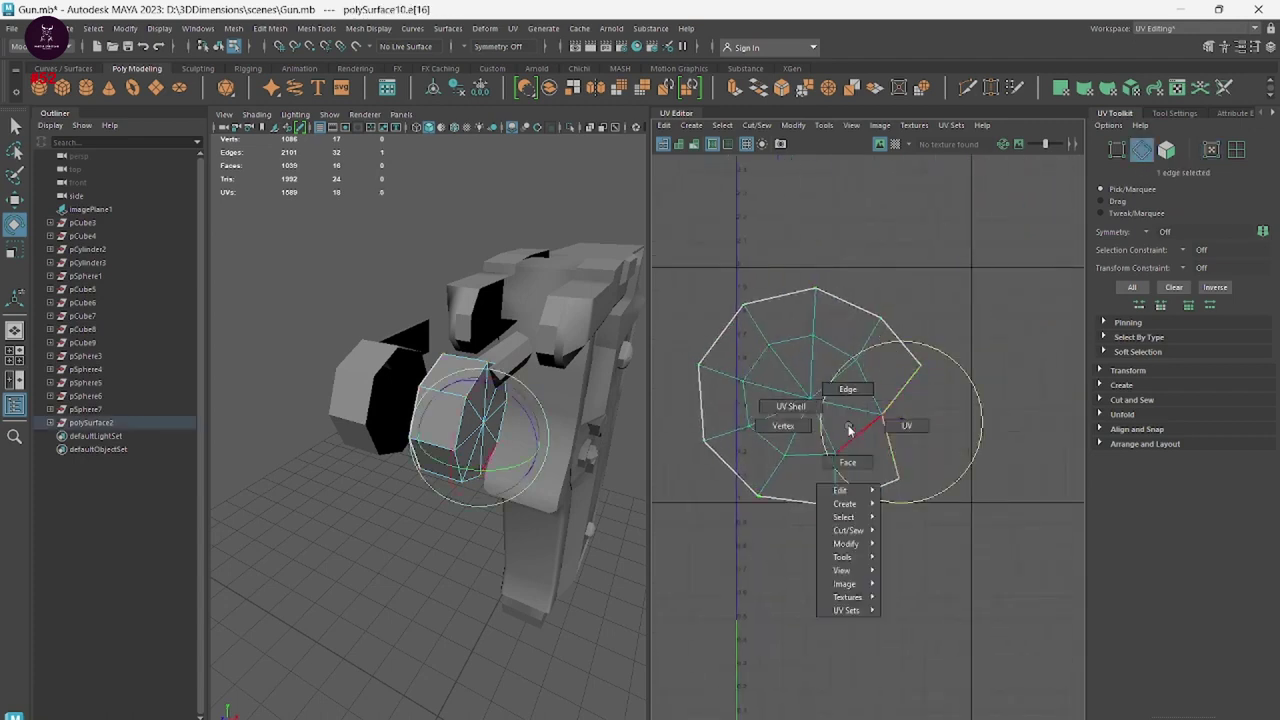
right_click_drag(849, 428, 903, 425)
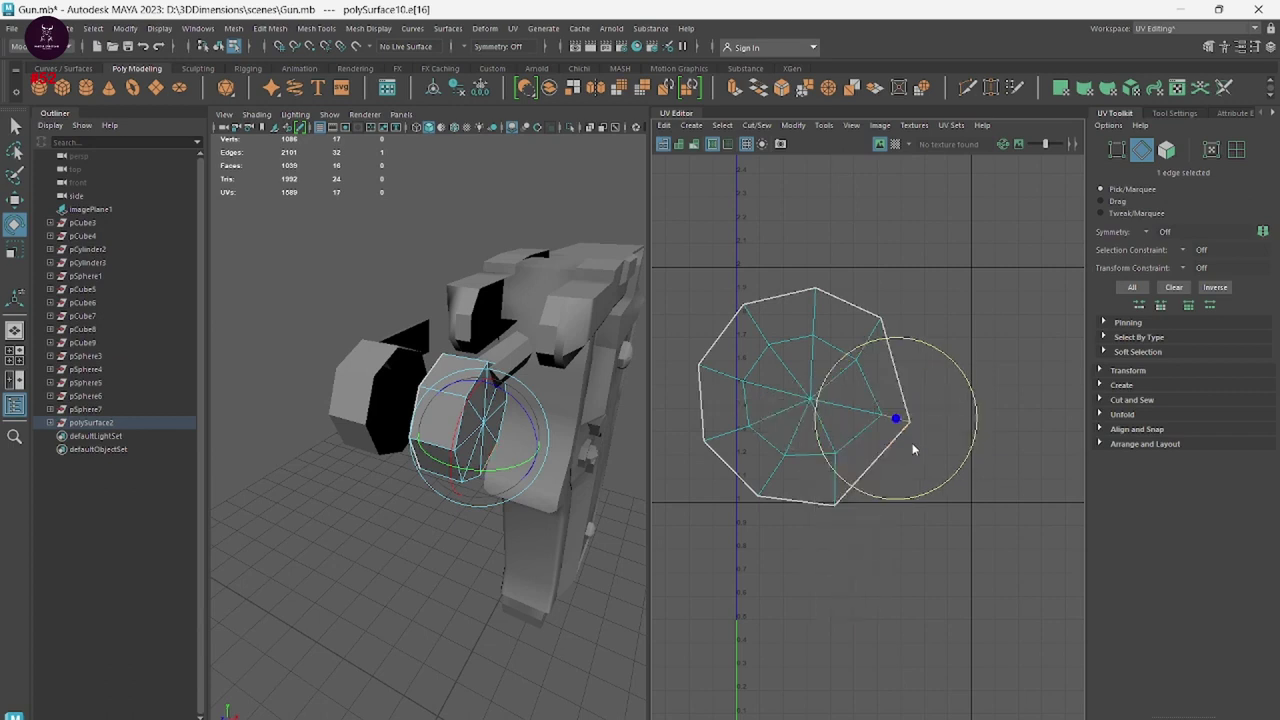
left_click(908, 420)
double_click(870, 420)
right_click_drag(749, 366, 657, 366)
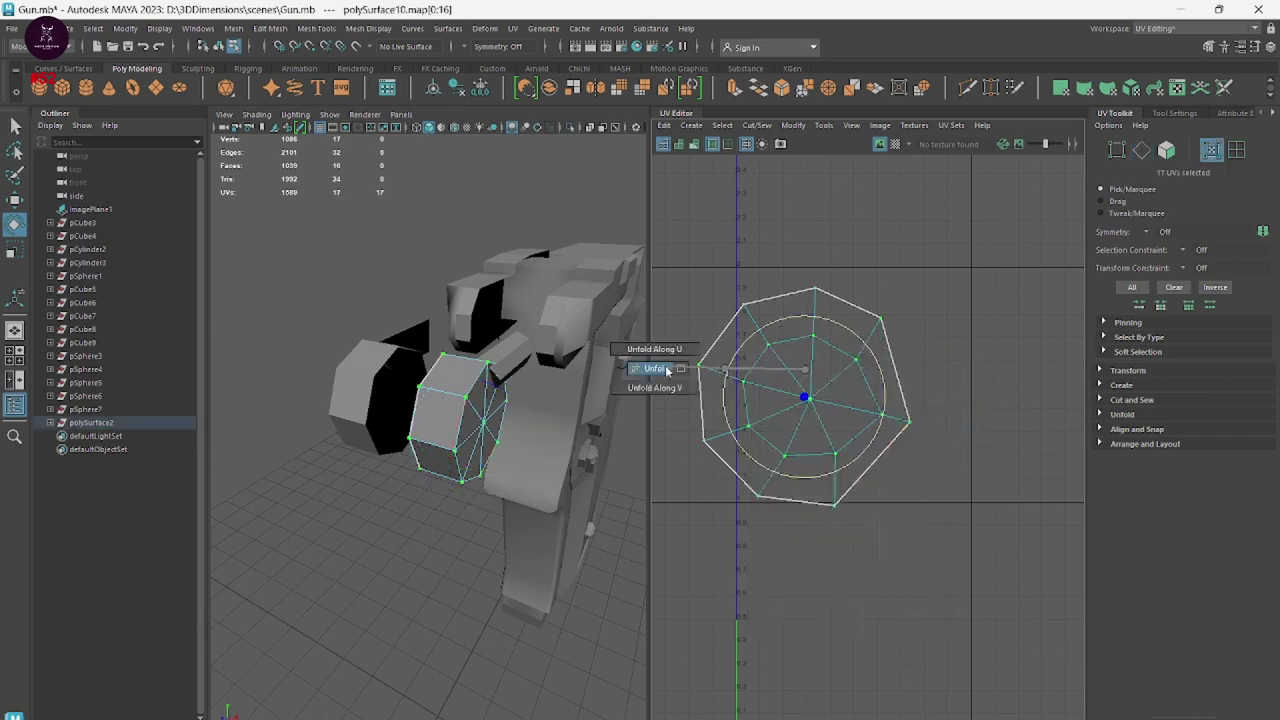
left_click_drag(531, 436, 591, 531, "alt")
right_click_drag(590, 415, 644, 418)
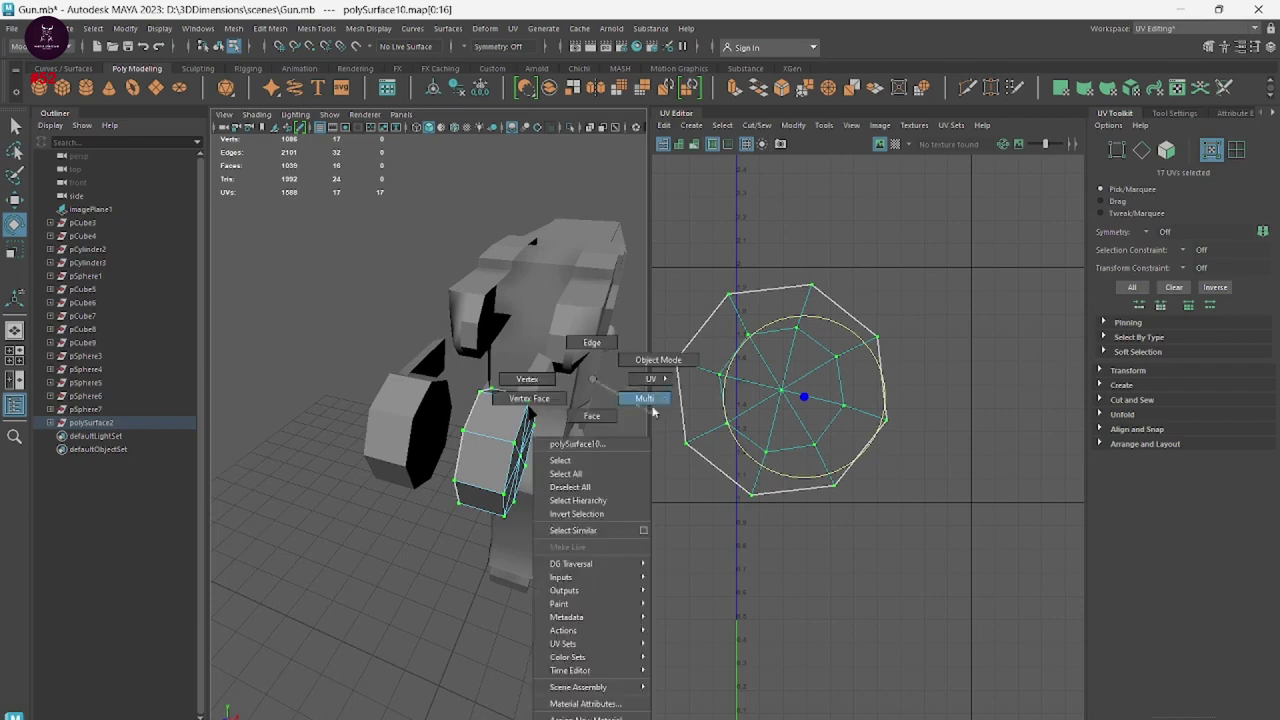
key("F8")
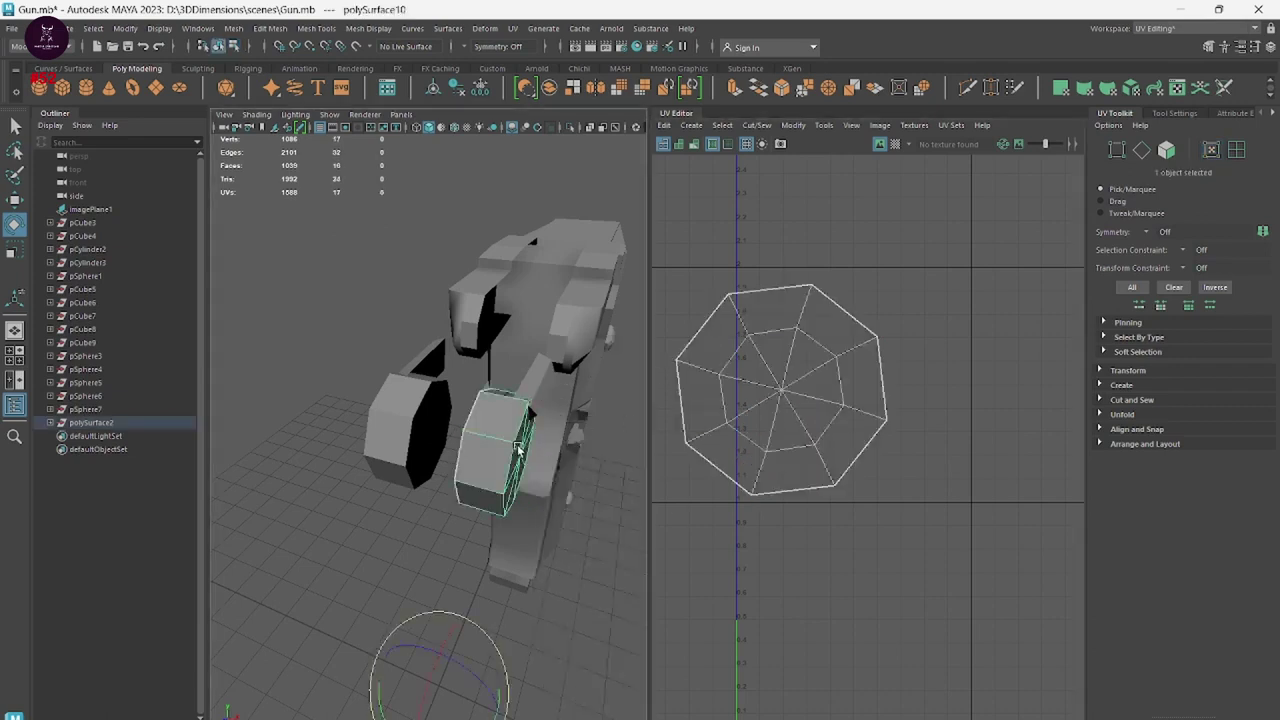
key("ctrl+h")
Planar-project the next rear part, unfold it into a flat octagon, and hide it.
left_click(407, 420)
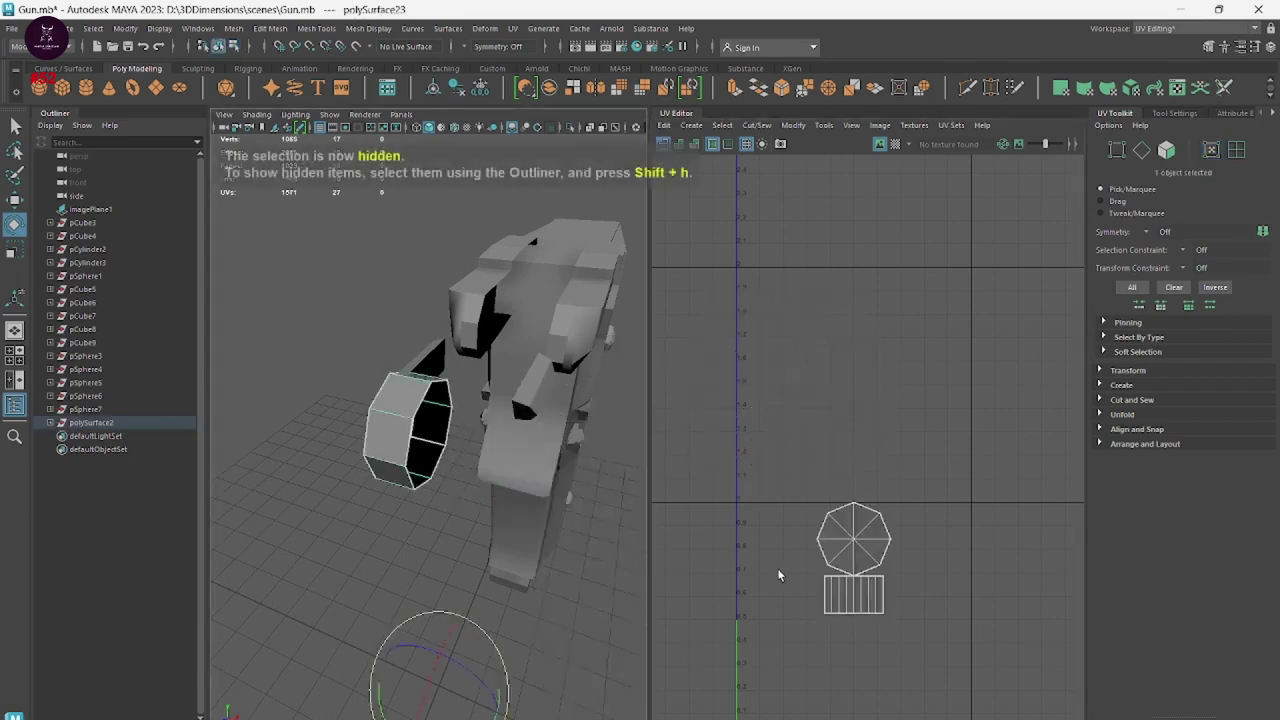
left_click_drag(520, 560, 440, 564, "alt")
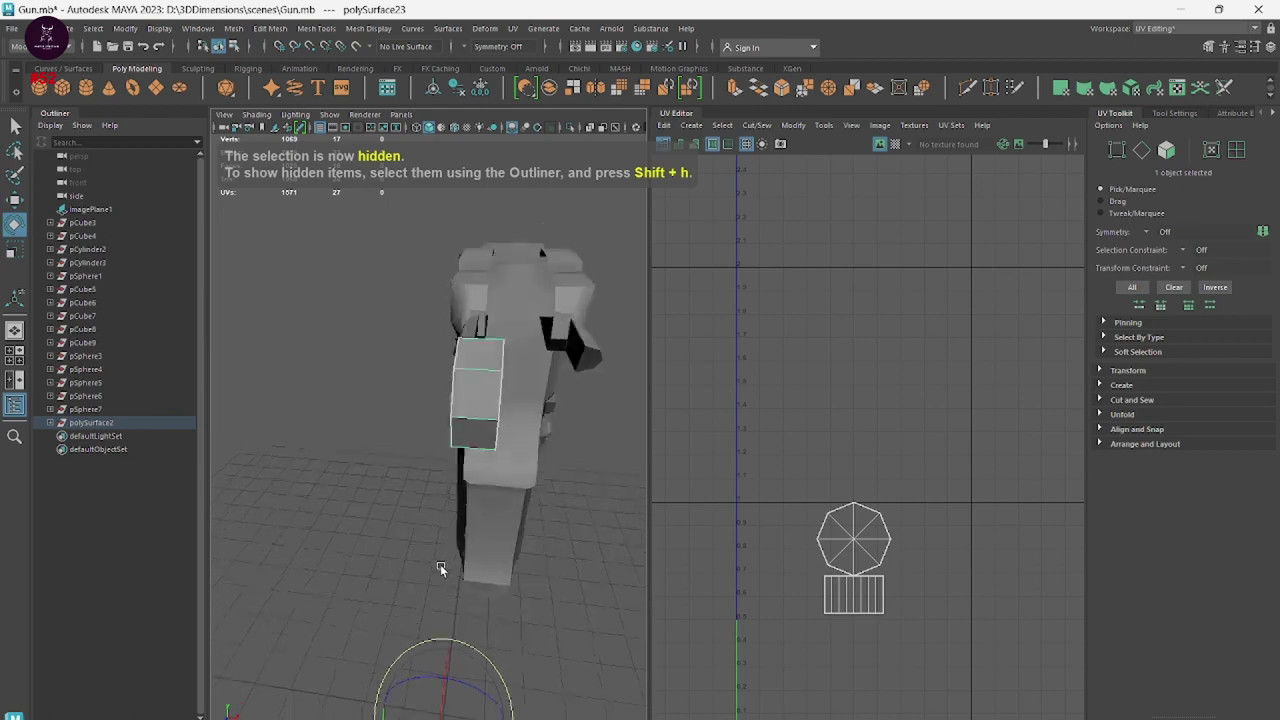
left_click(691, 125)
left_click(712, 232)
key("f")
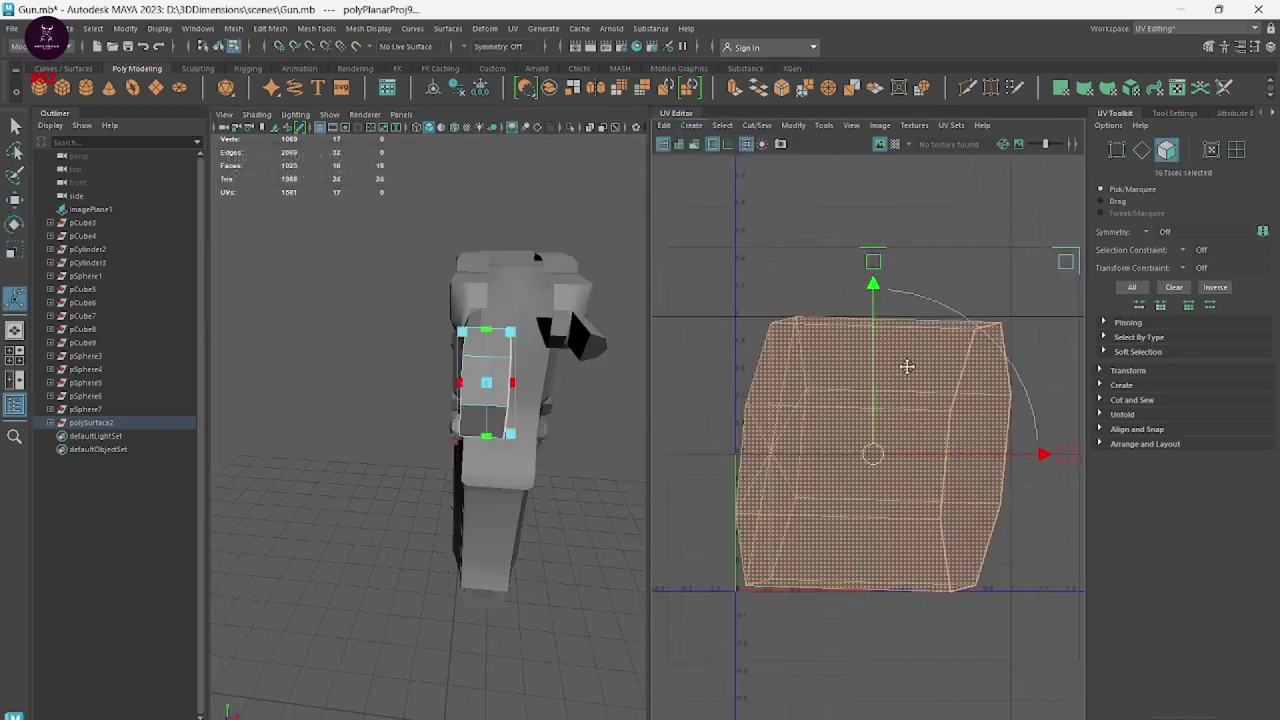
right_click_drag(923, 364, 742, 370)
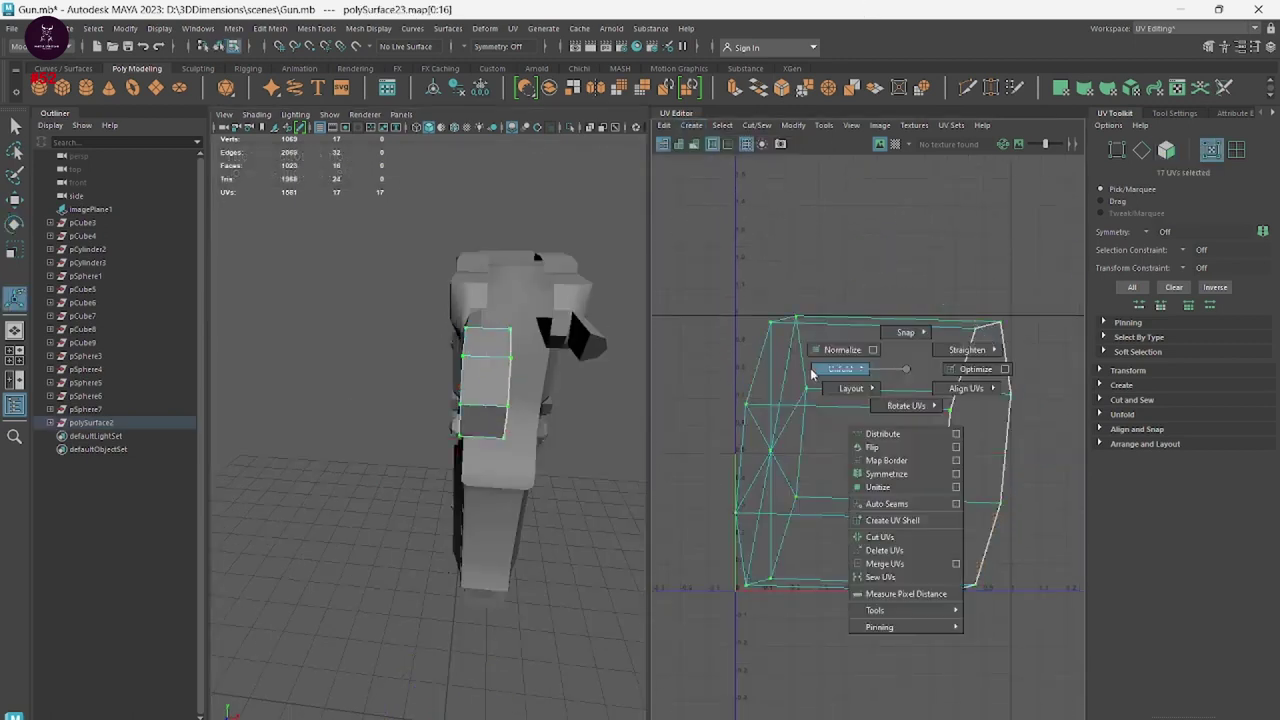
scroll(953, 492, "down", 3)
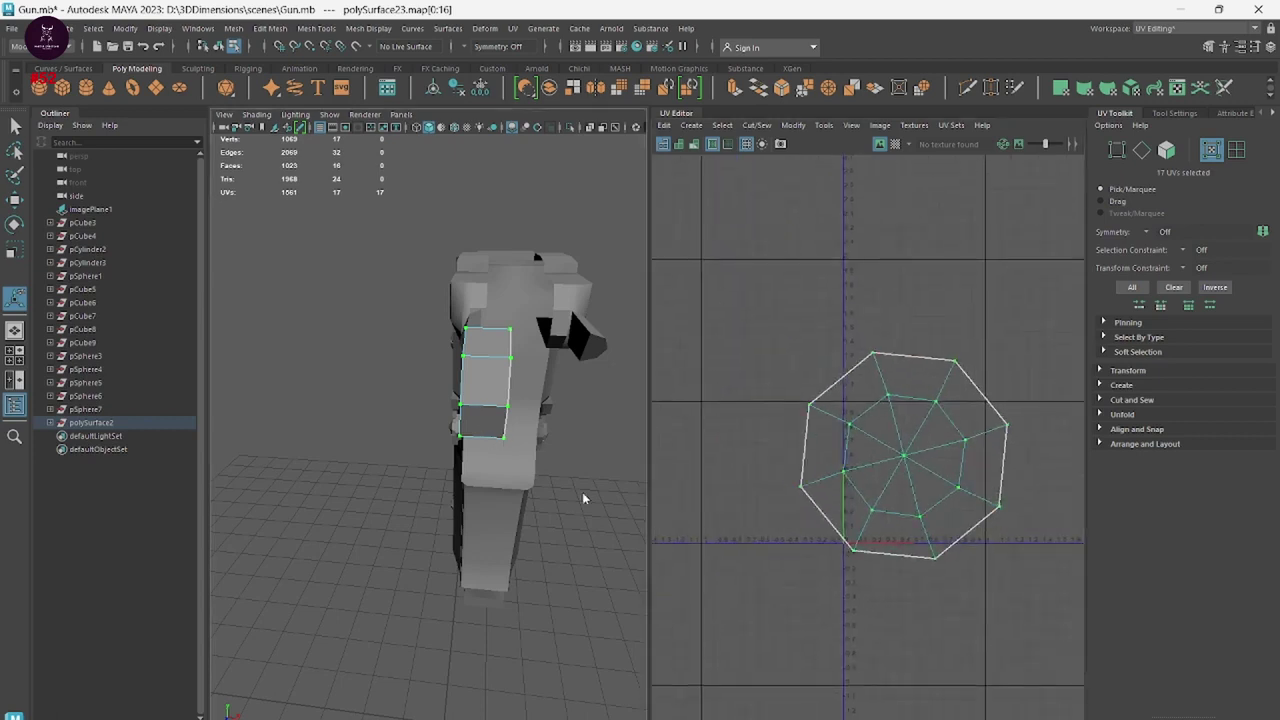
key("q")
left_click(620, 380)
left_click(512, 380)
key("ctrl+h")
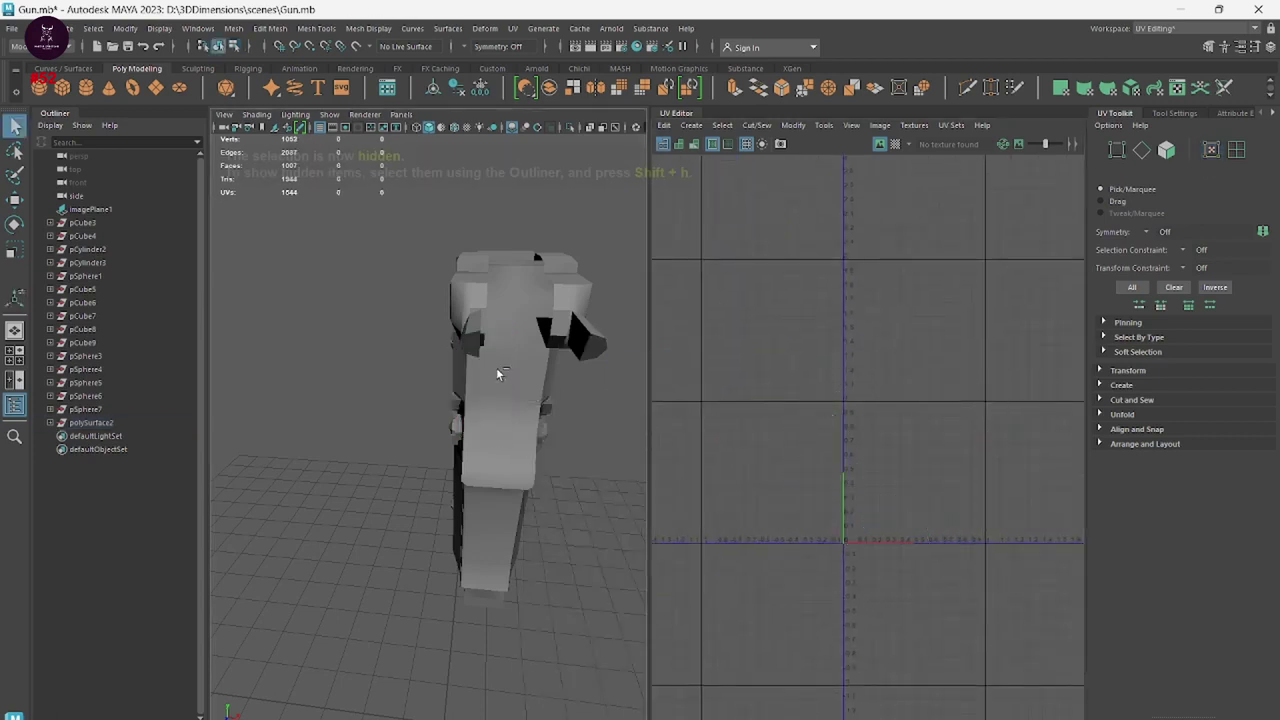
Apply a planar projection to the next small part and adjust its shell.
mouse_move(524, 509)
left_mouse_down("alt")
mouse_move(646, 503)
mouse_move(543, 529)
left_mouse_up("alt")
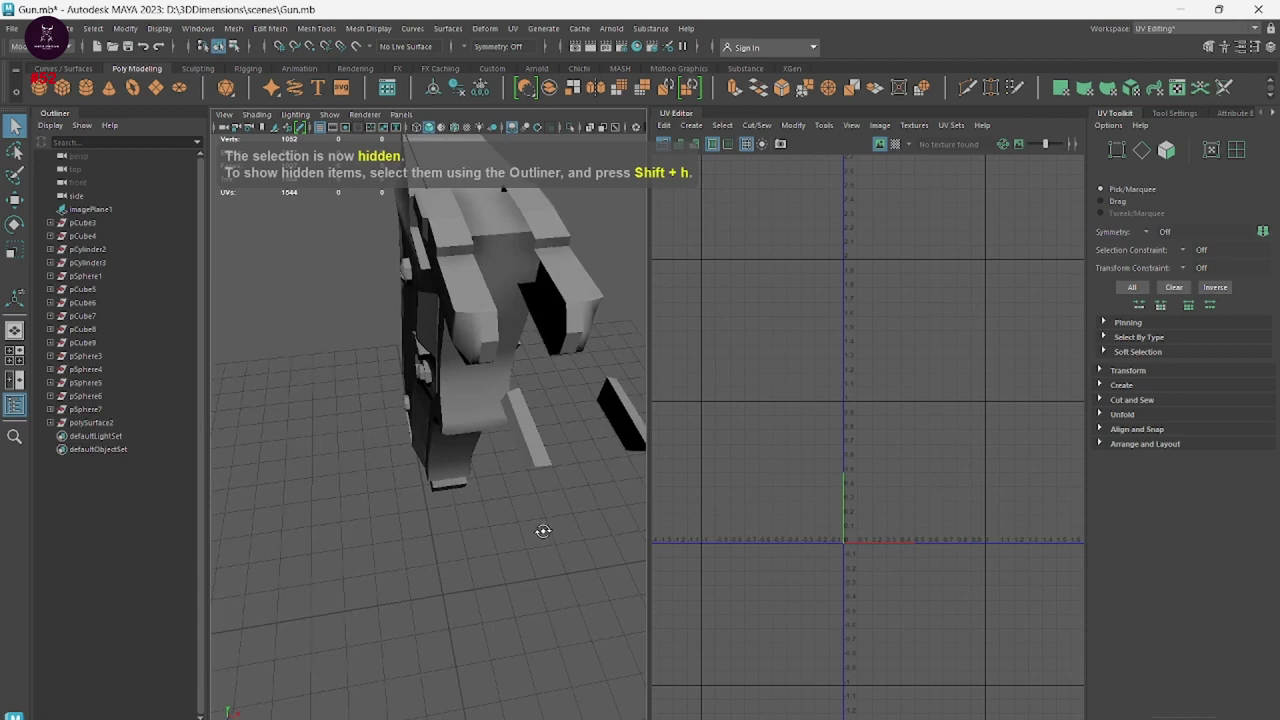
left_click(511, 438)
left_click_drag(511, 438, 514, 460, "alt")
left_click(691, 125)
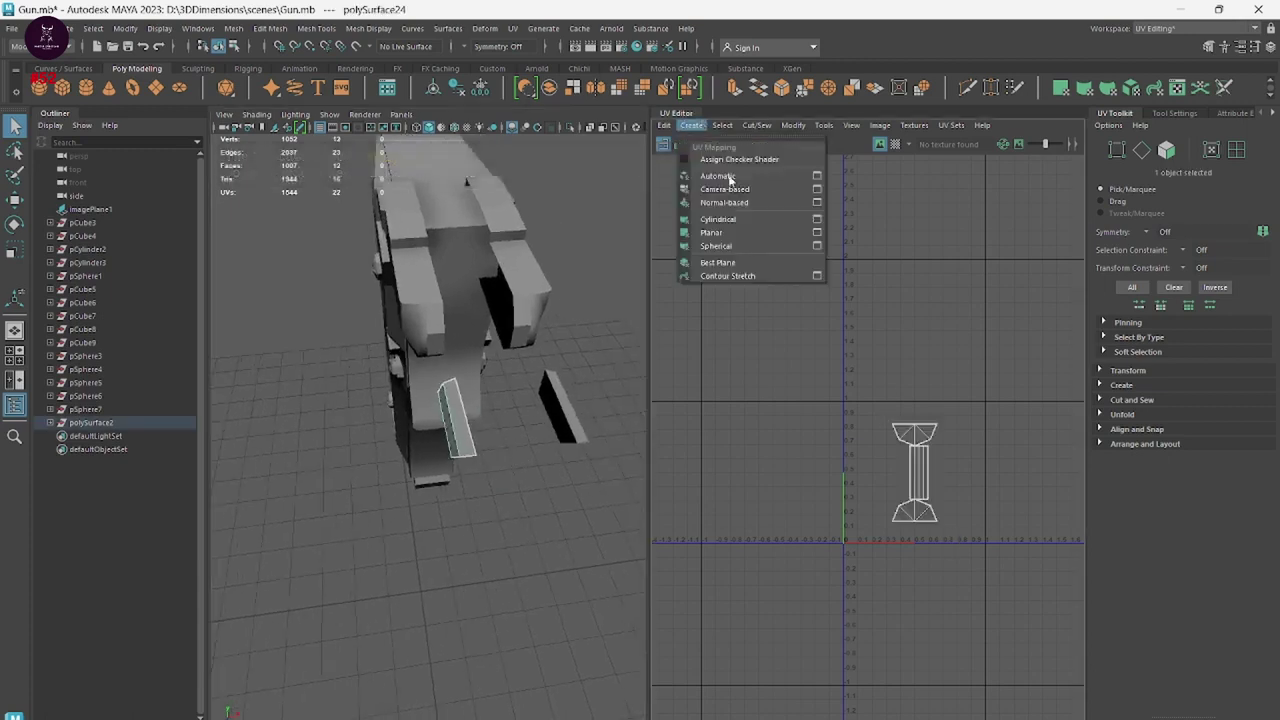
left_click(730, 238)
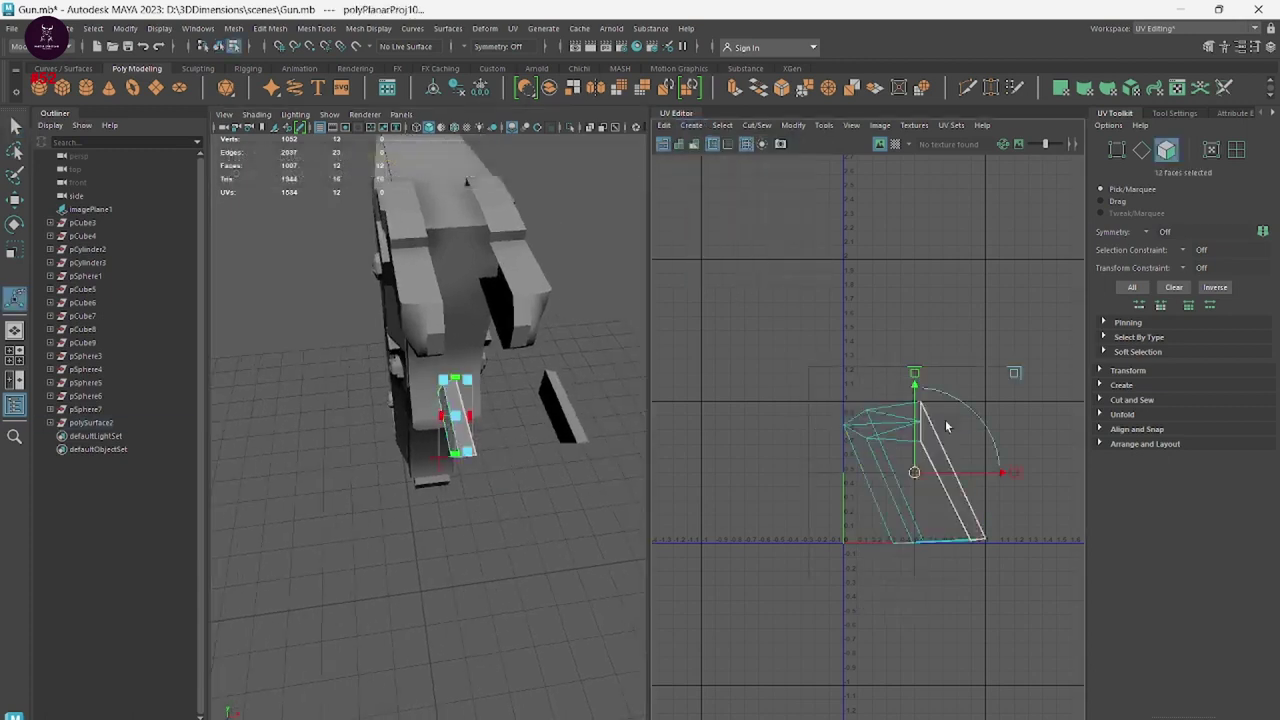
mouse_move(943, 423)
right_mouse_down()
mouse_move(934, 438)
mouse_move(770, 438)
right_mouse_up()
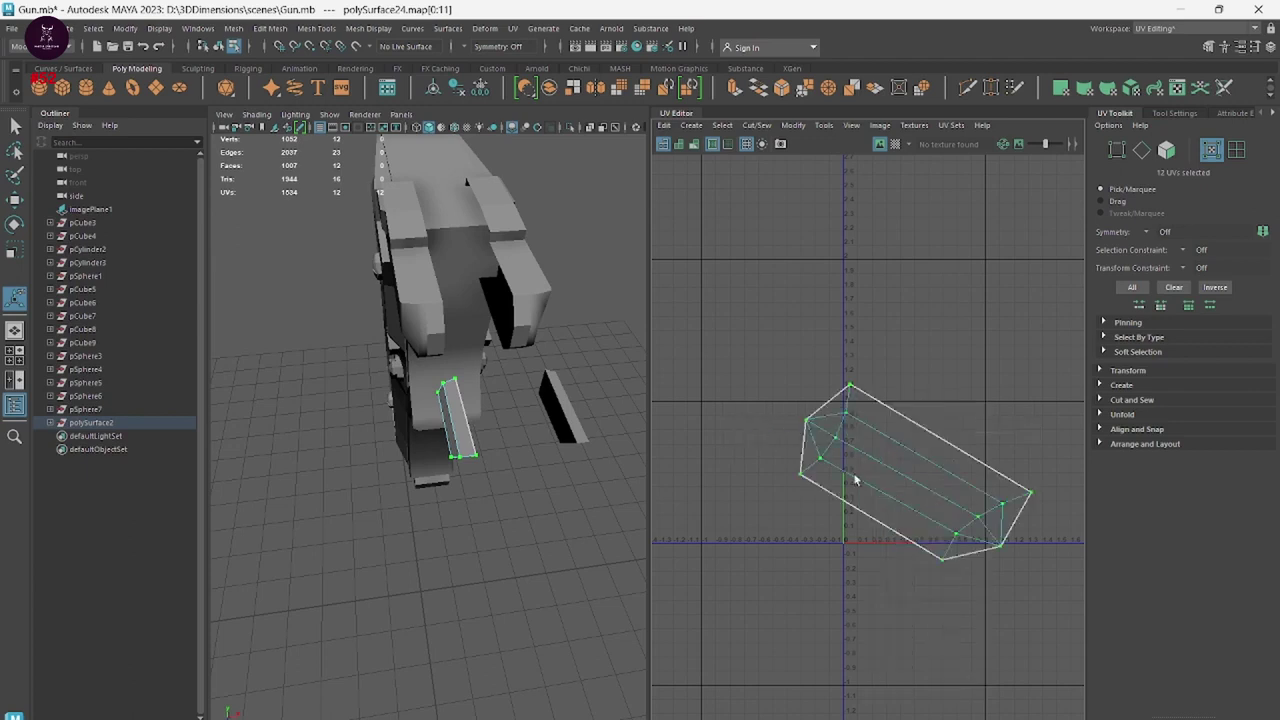
Planar-project the grip-side part and rotate its shell level horizontally.
left_click_drag(583, 477, 463, 449, "alt")
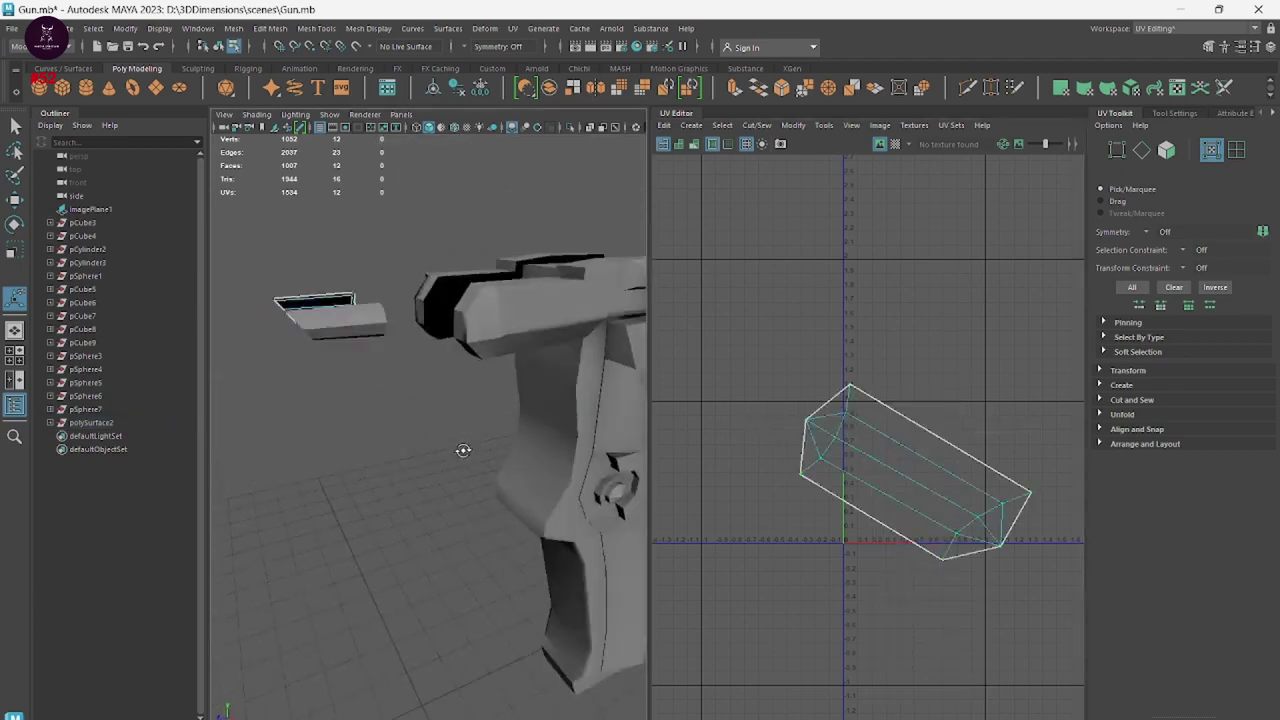
right_click_drag(360, 295, 420, 275)
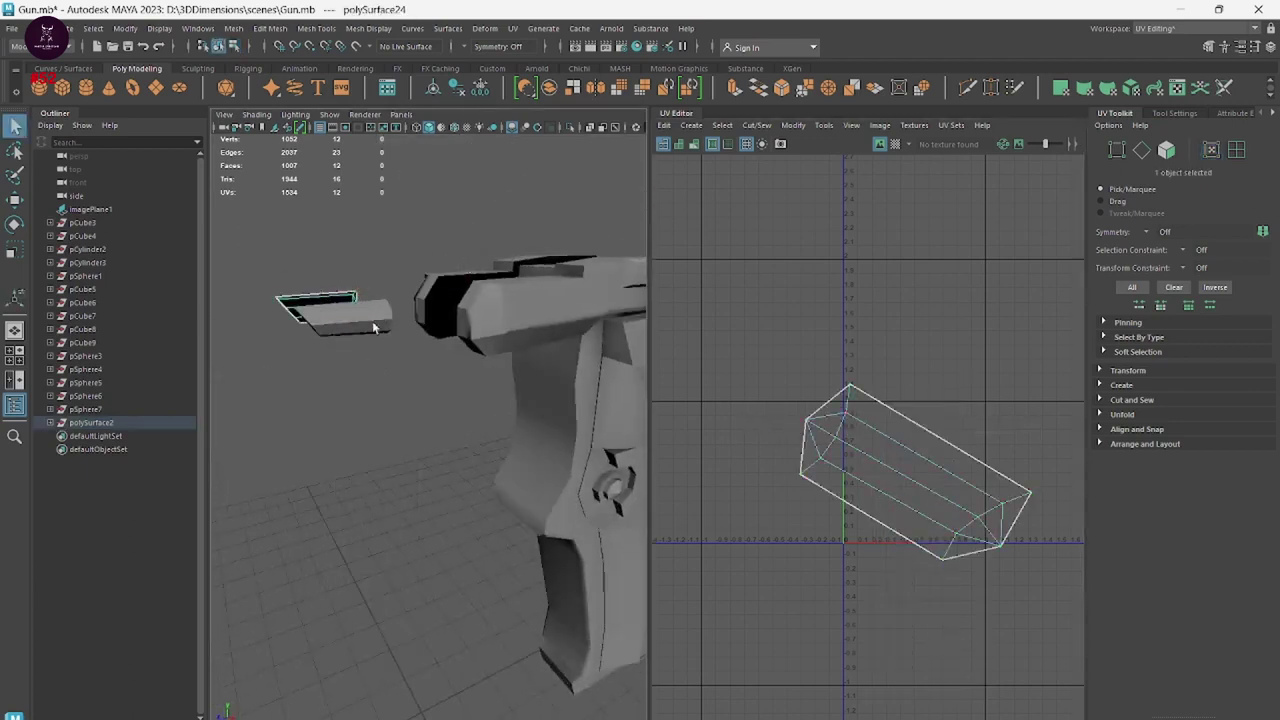
left_click(374, 328)
left_click_drag(374, 328, 450, 340, "alt")
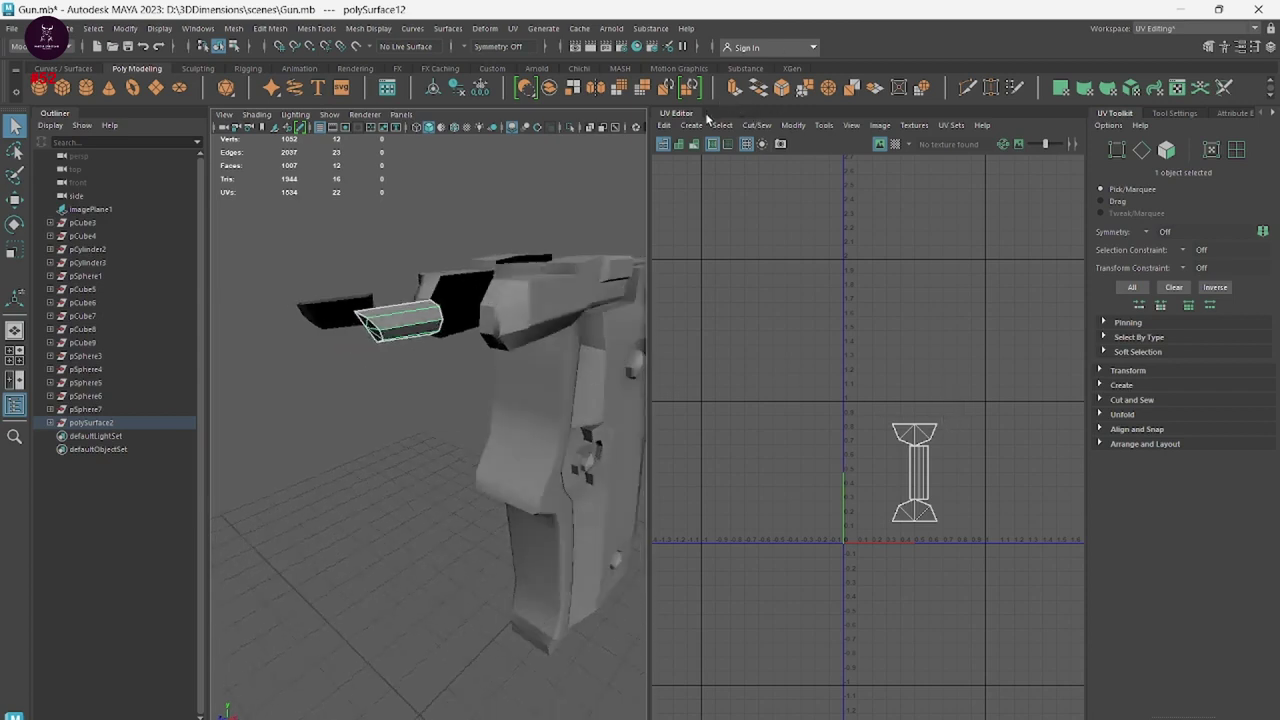
left_click(692, 125)
left_click(717, 233)
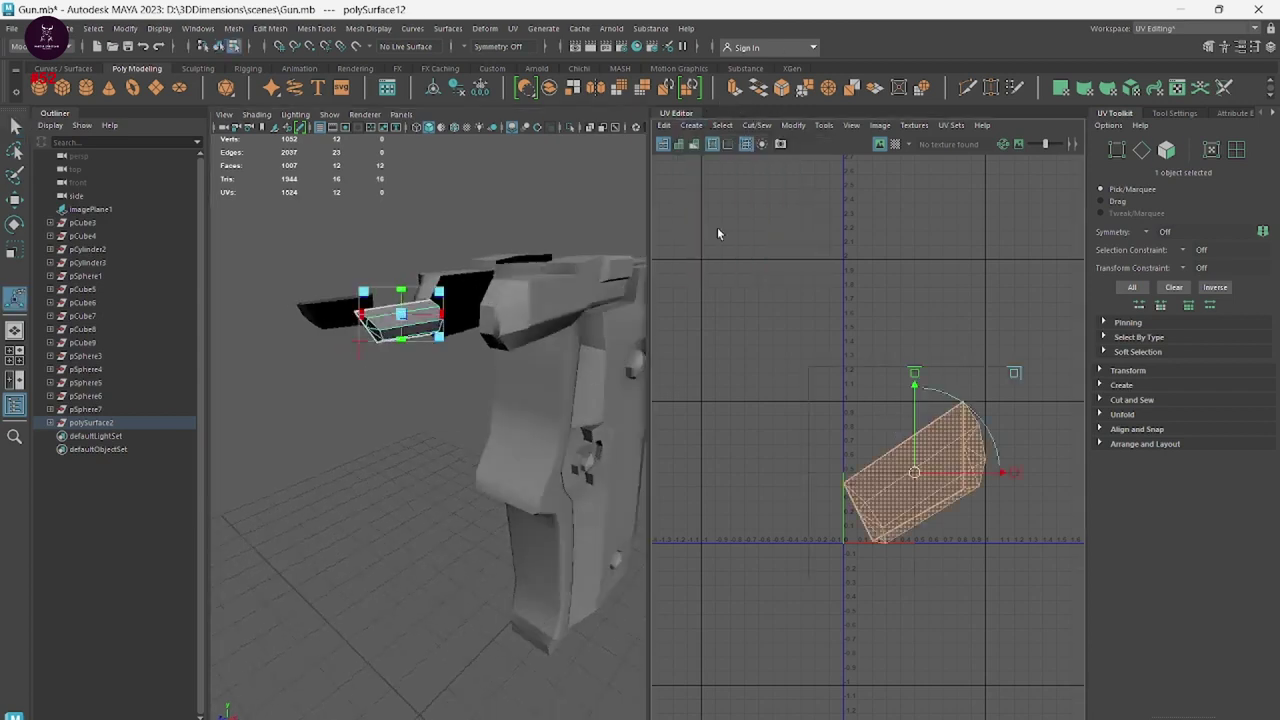
right_click_drag(912, 474, 960, 474)
right_click_drag(862, 439, 769, 434, "shift")
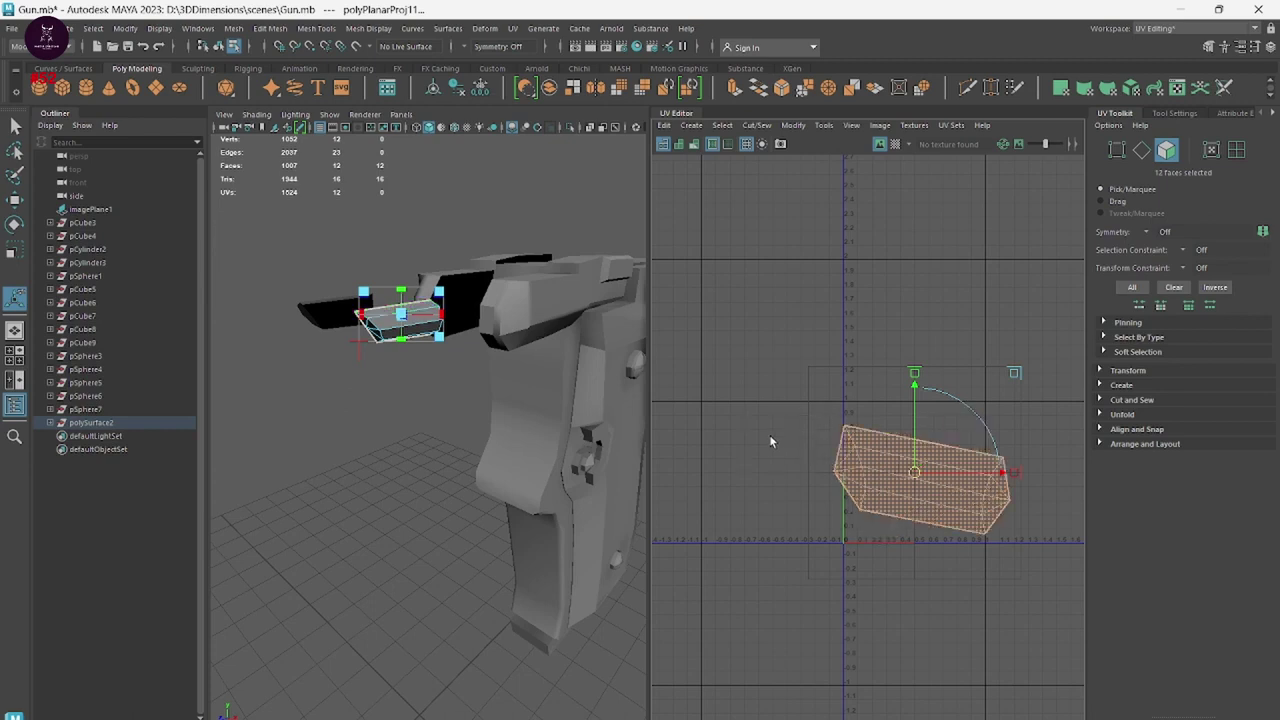
left_click(877, 340)
Select the two finished parts in Object Mode and hide them.
left_click_drag(357, 354, 349, 353, "alt")
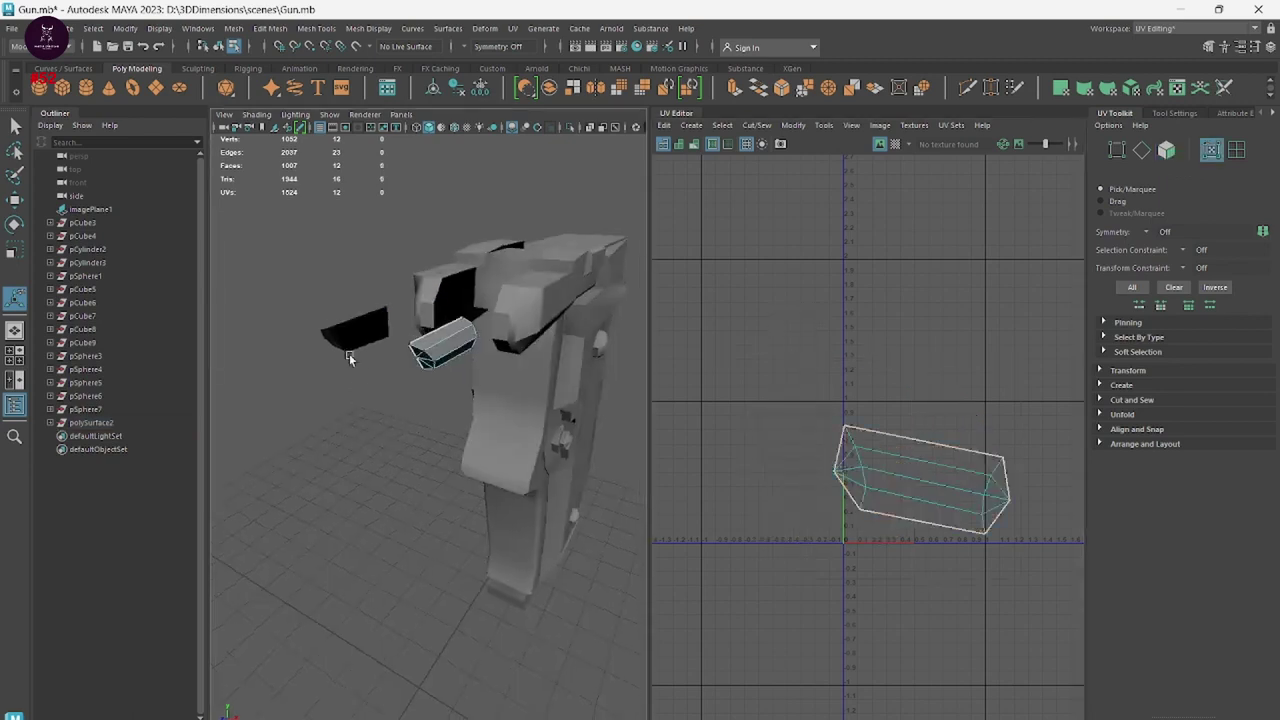
right_click_drag(349, 353, 400, 190)
left_click(443, 307)
left_click(352, 349)
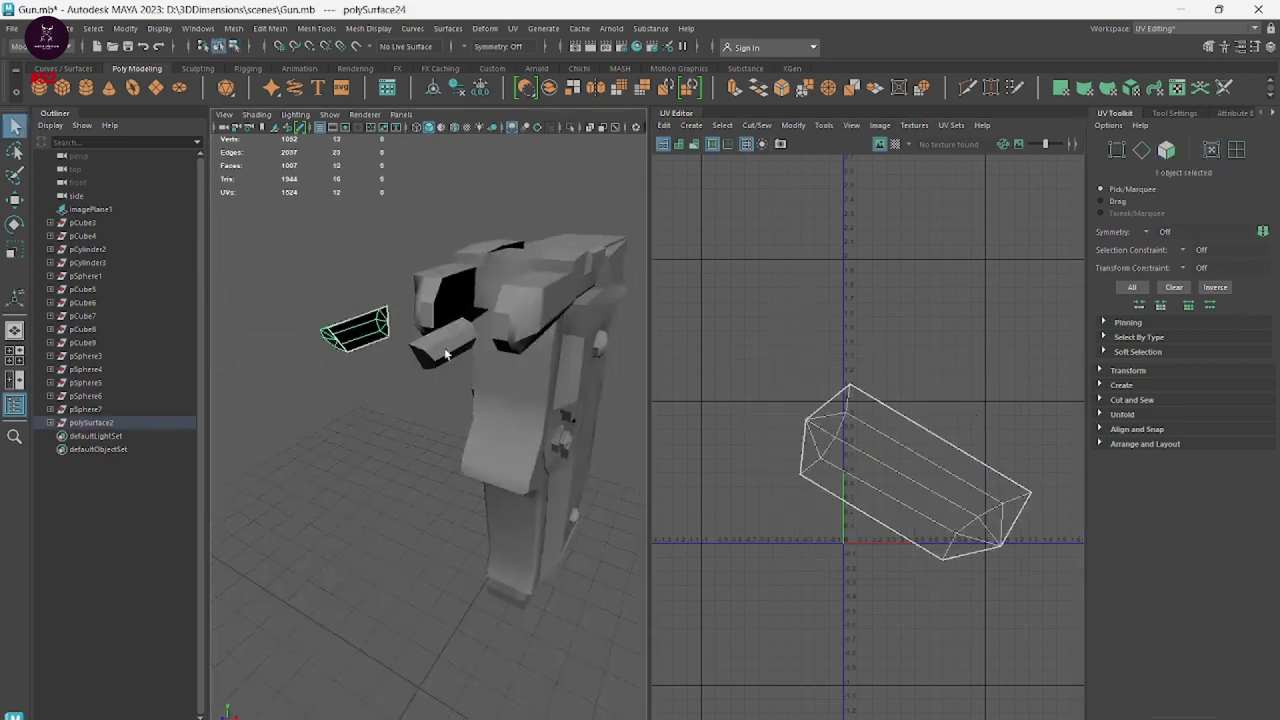
left_click(445, 350, "shift")
key("ctrl+h")
mouse_move(449, 355)
left_mouse_down("alt")
mouse_move(514, 400)
mouse_move(400, 563)
left_mouse_up("alt")
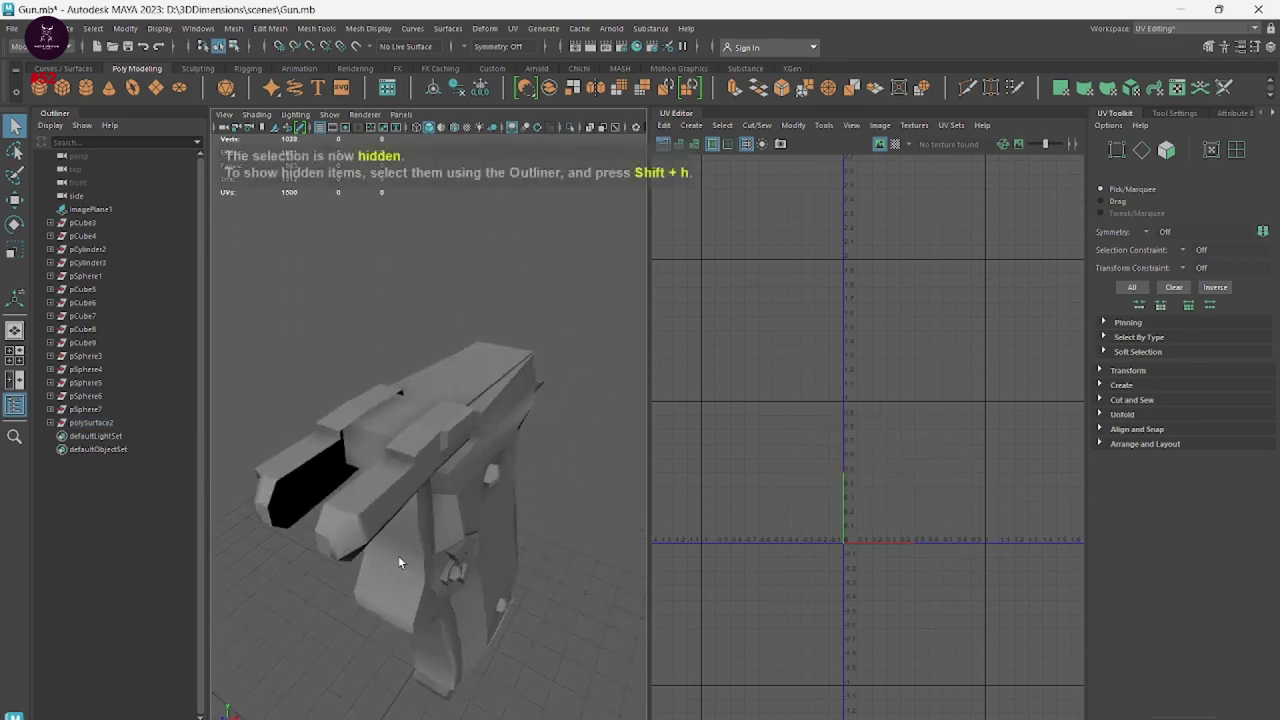
Select the grip, isolate it with Ctrl+1, and frame the view close around it.
scroll(371, 543, "up", 3)
scroll(471, 587, "up", 3)
scroll(471, 587, "down", 3)
scroll(365, 512, "down", 3)
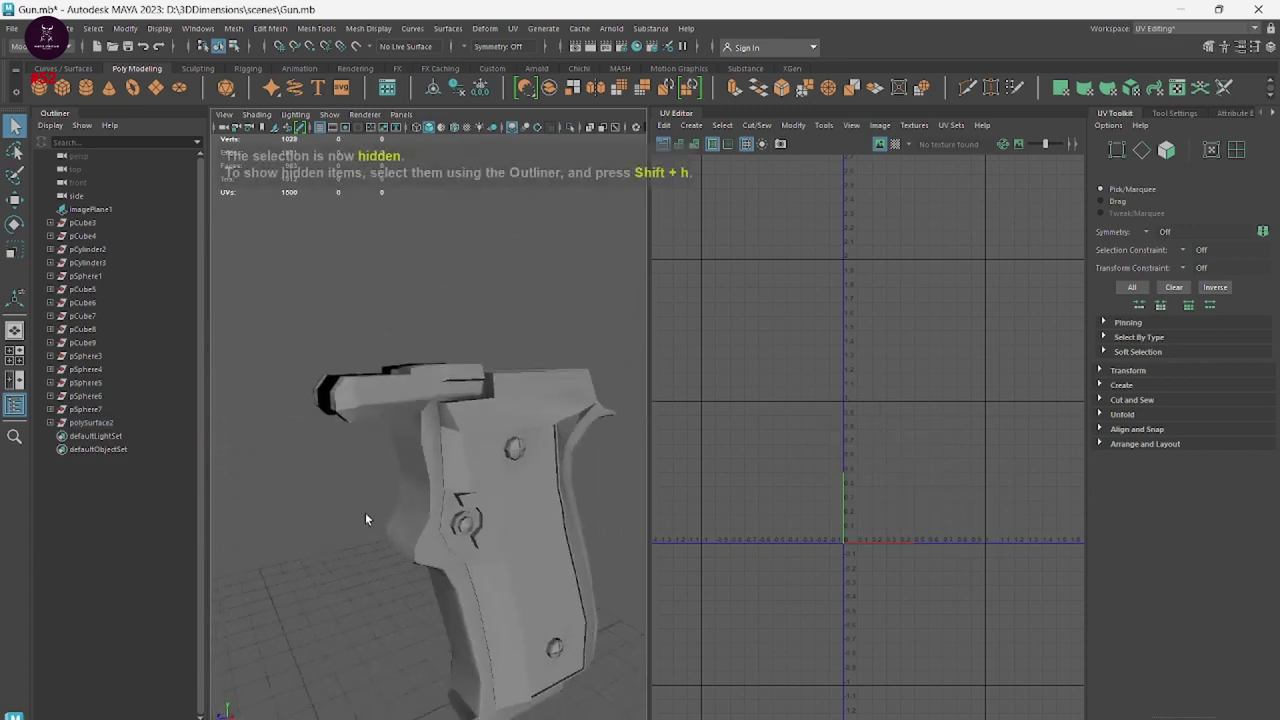
left_click(424, 568)
key("ctrl+1")
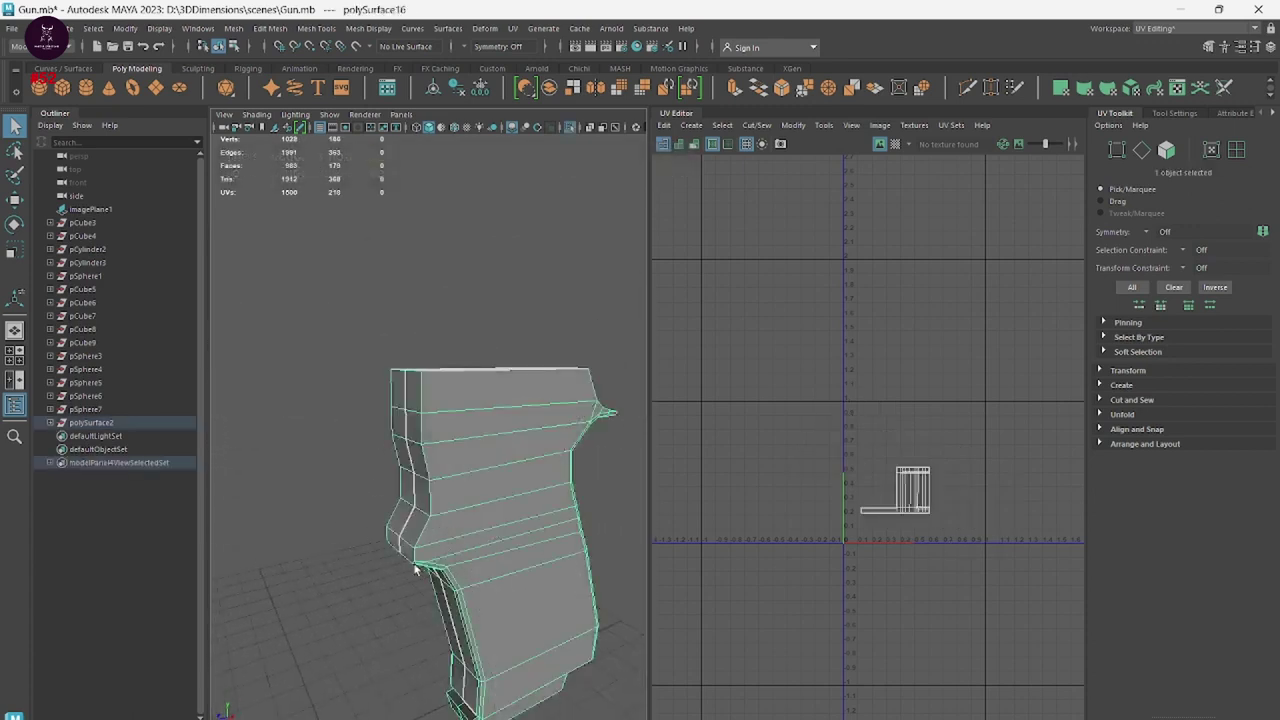
left_click_drag(483, 545, 480, 620, "alt")
scroll(480, 620, "up", 3)
left_click_drag(561, 378, 540, 277, "alt")
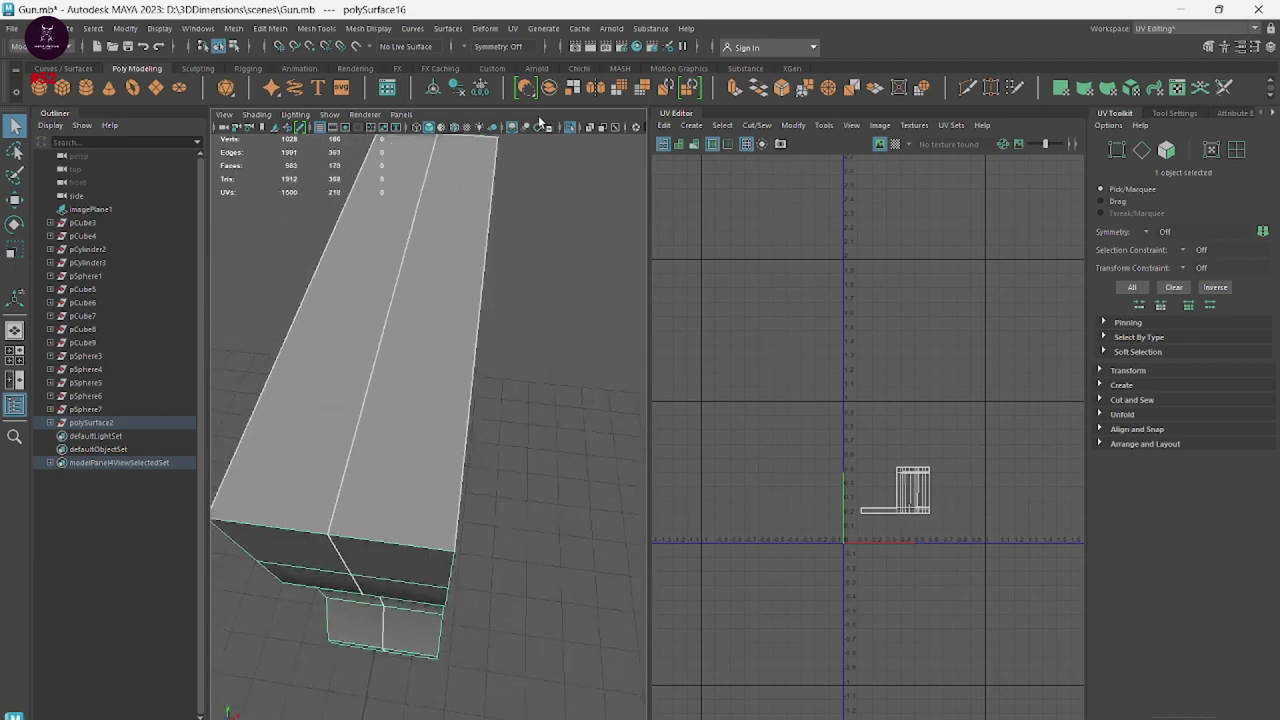
Cut a UV seam along the grip's long top edge loop, then return to Object Mode.
right_click_drag(499, 277, 500, 243)
double_click(356, 403)
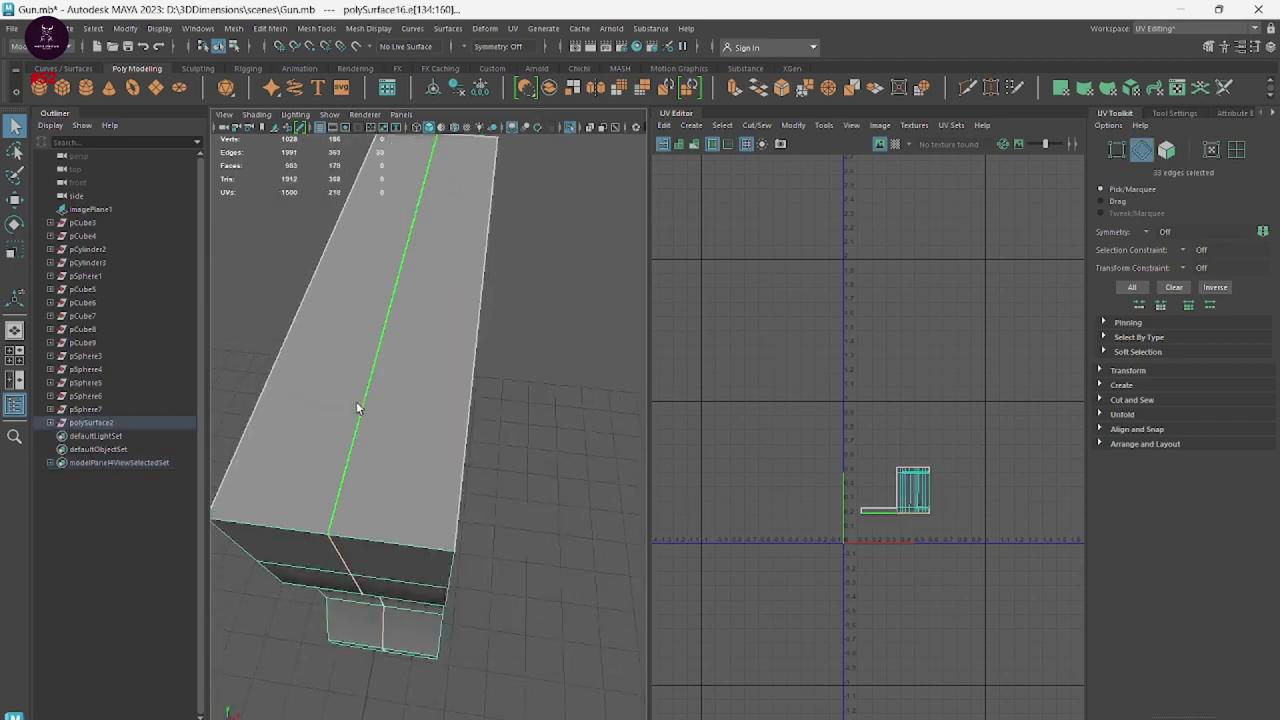
mouse_move(1045, 482)
right_mouse_down("shift")
mouse_move(1010, 503)
mouse_move(850, 307)
right_mouse_up("shift")
right_click_drag(520, 297, 585, 265)
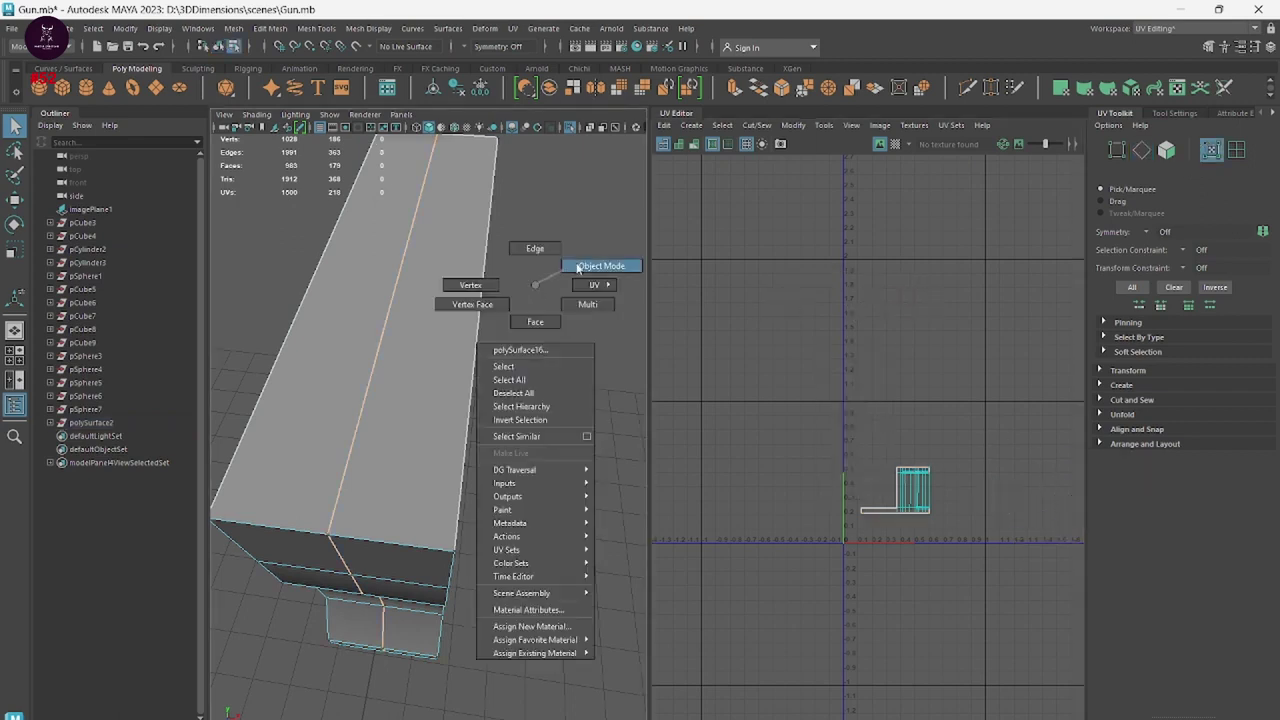
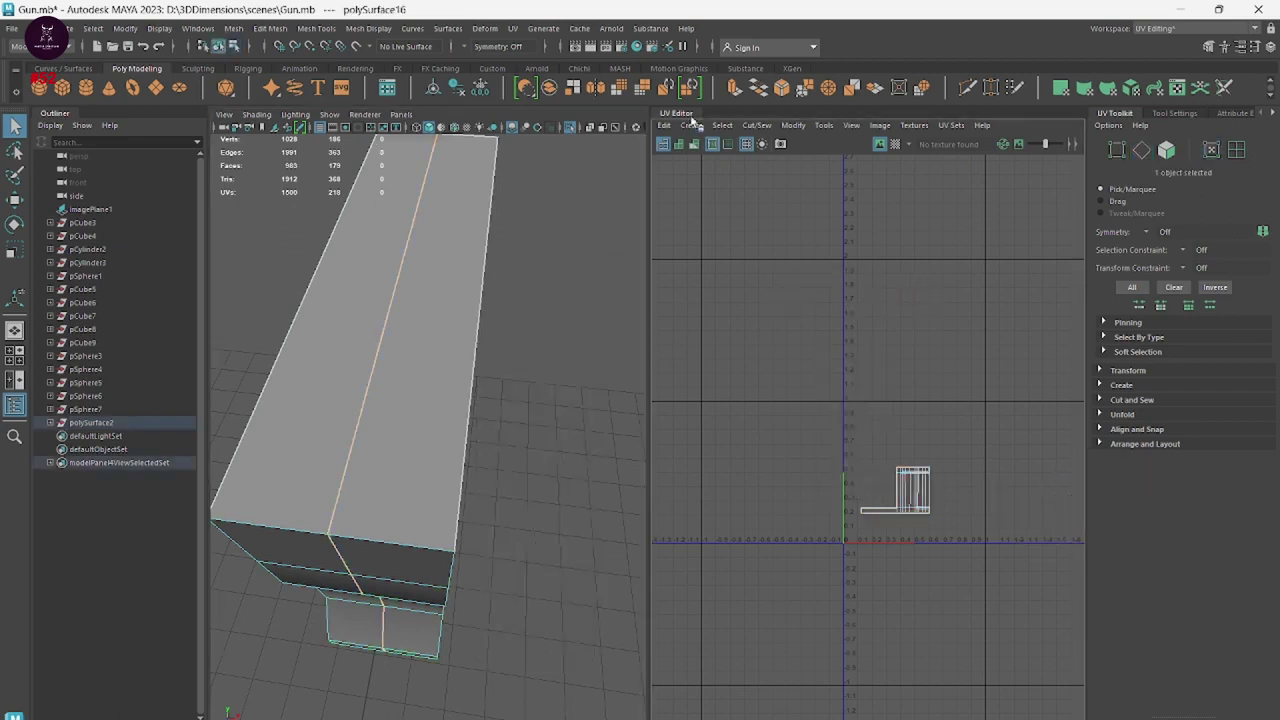
Apply a planar UV projection to the gun part from the UV Editor's Create menu.
key("space")
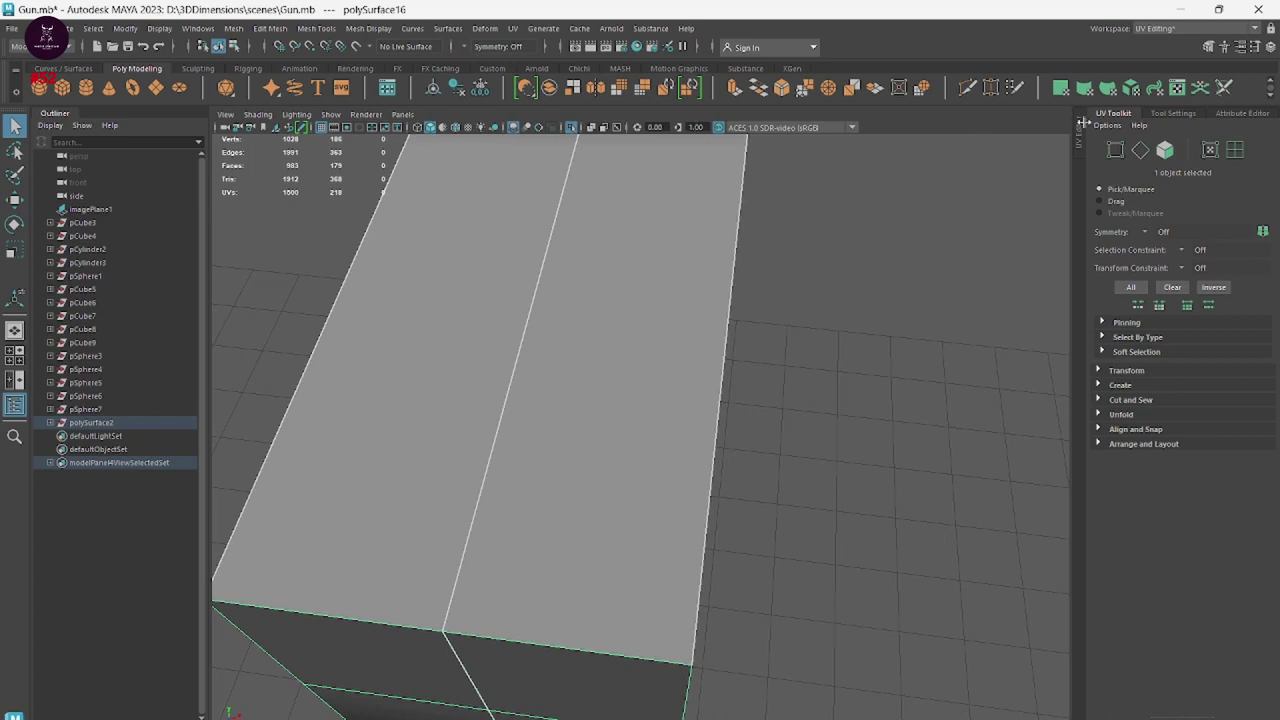
key("space")
left_click(690, 125)
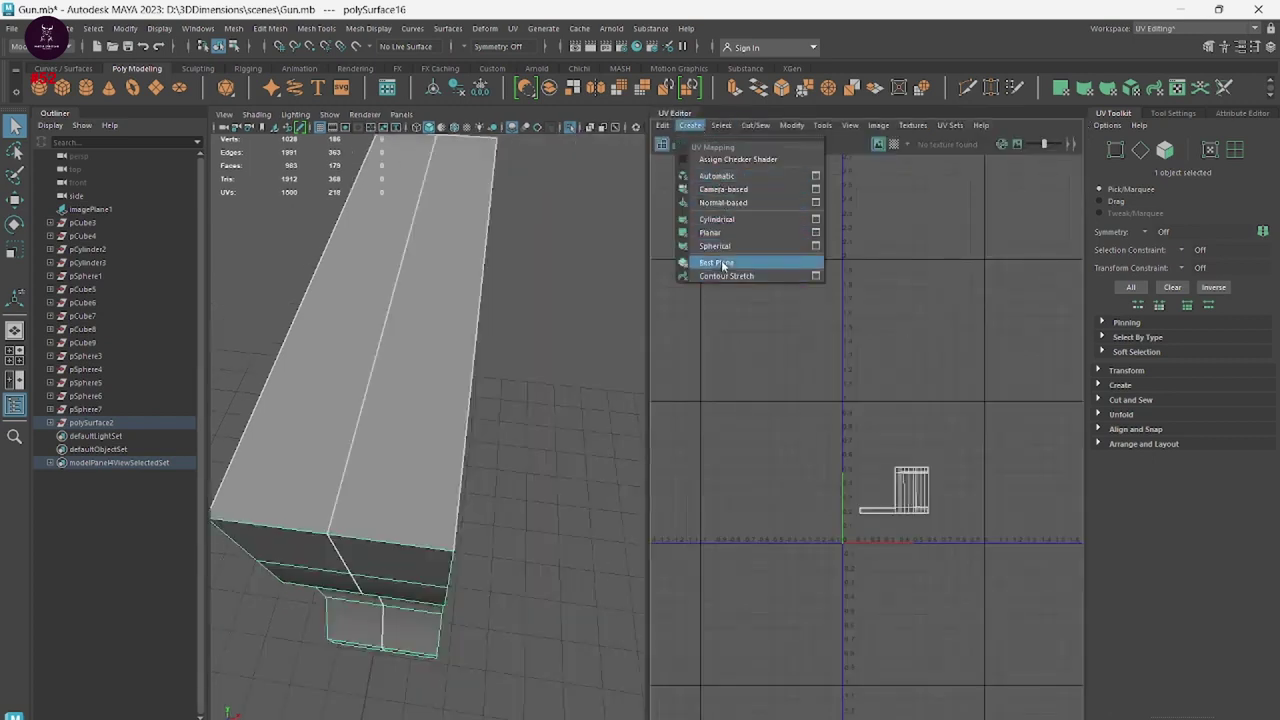
left_click(718, 232)
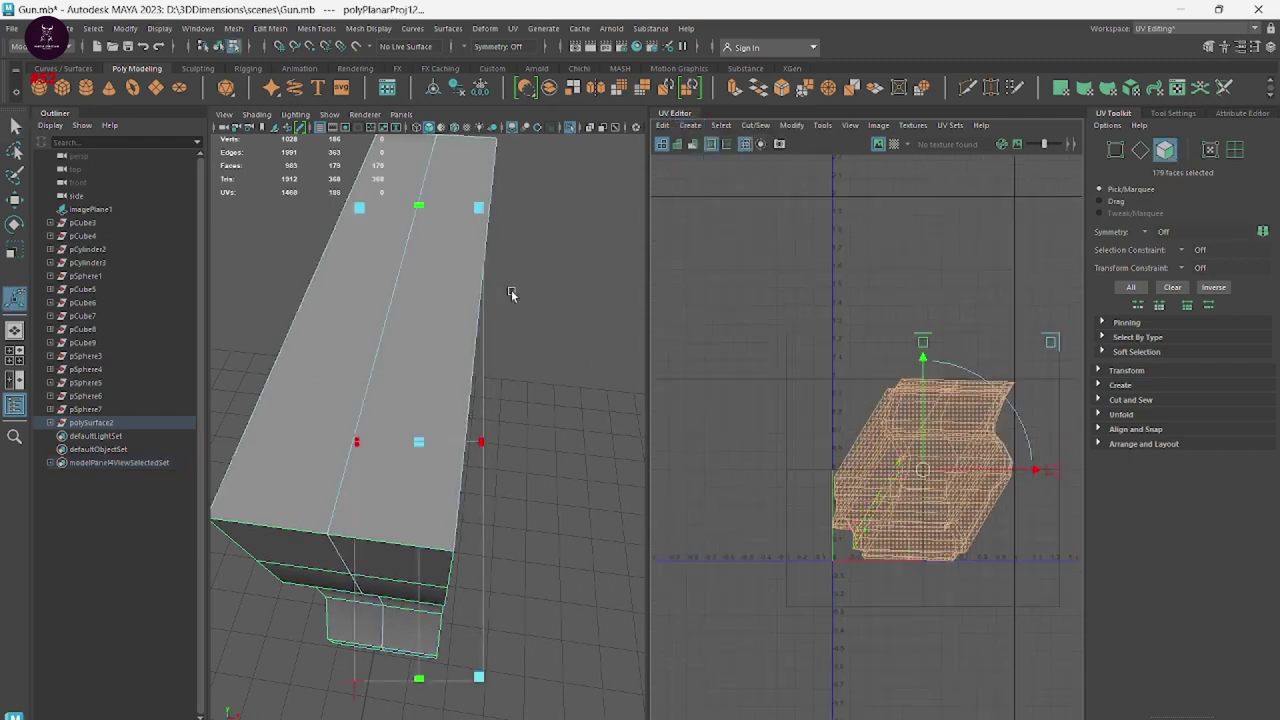
Select the edge loop running along the mesh and cut the UVs along it.
right_click_drag(511, 289, 540, 255)
double_click(390, 323)
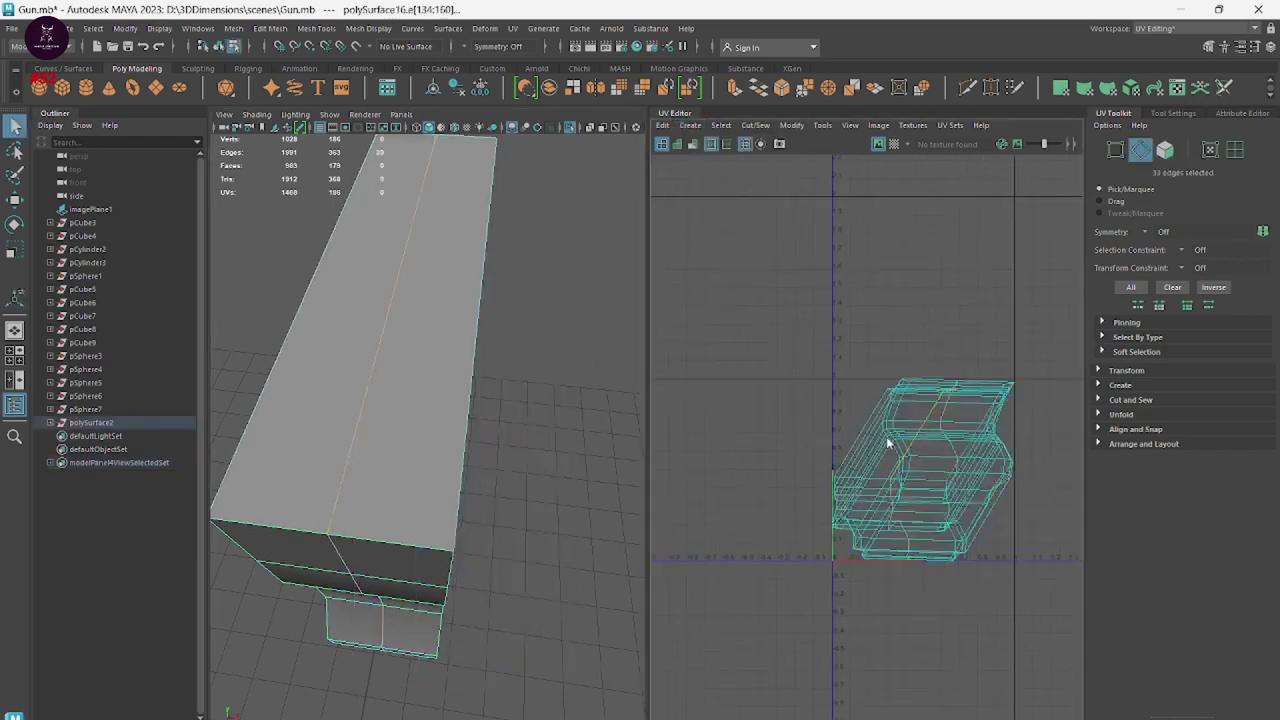
mouse_move(886, 436)
right_mouse_down("shift")
mouse_move(826, 466)
mouse_move(925, 461)
mouse_move(745, 444)
right_mouse_up("shift")
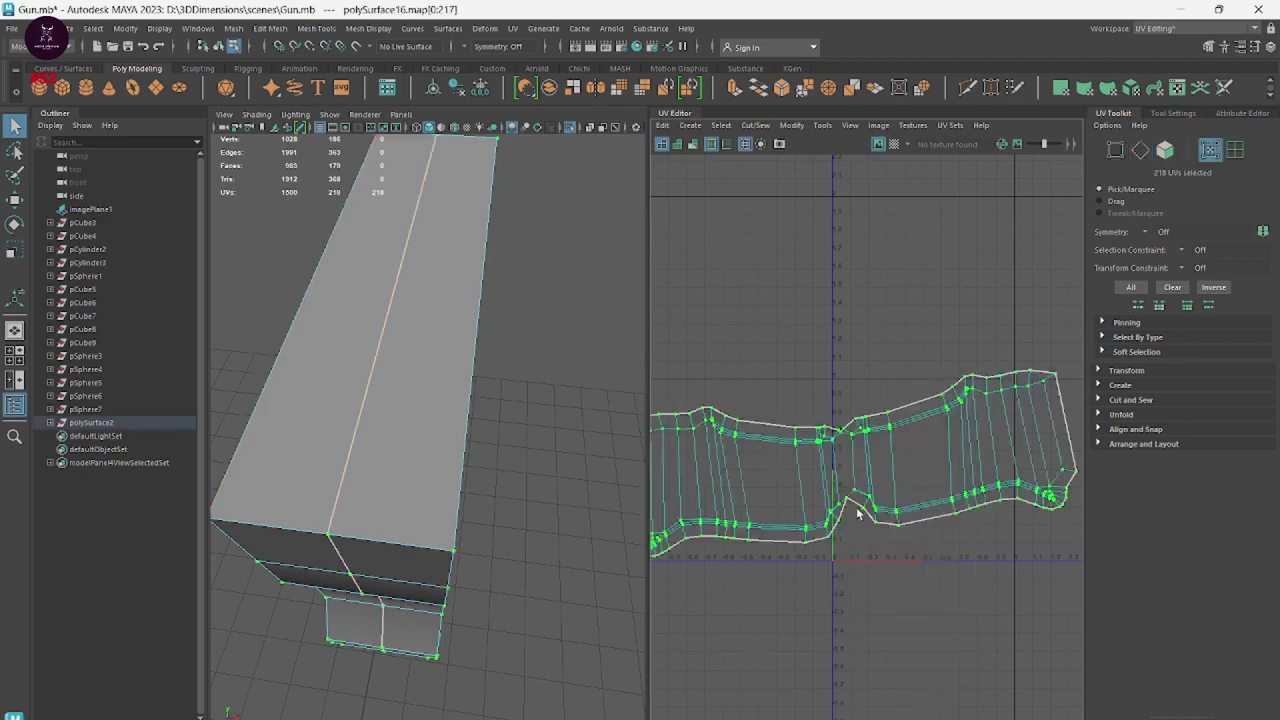
Orbit and zoom around the gun part to inspect its tapered bottom end.
scroll(872, 537, "up", 1)
scroll(866, 515, "up", 3)
scroll(858, 490, "up", 2)
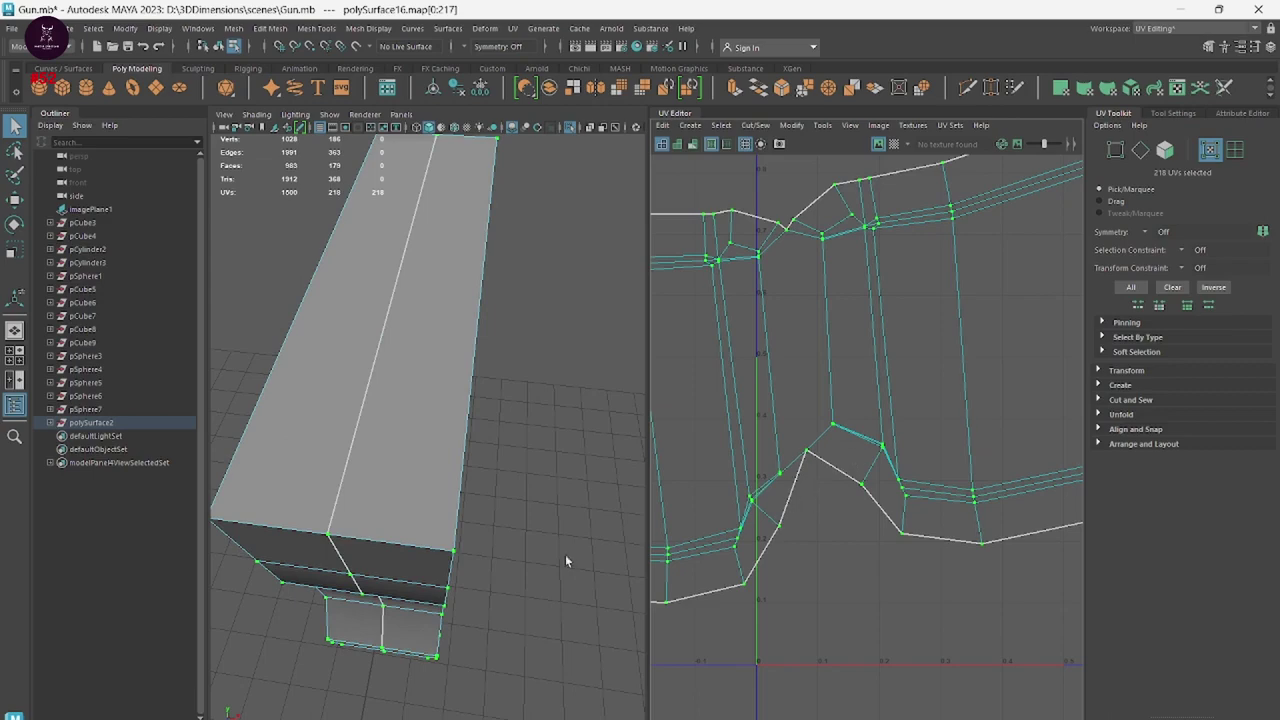
mouse_move(565, 560)
left_mouse_down("alt")
mouse_move(551, 363)
mouse_move(543, 566)
mouse_move(495, 585)
left_mouse_up("alt")
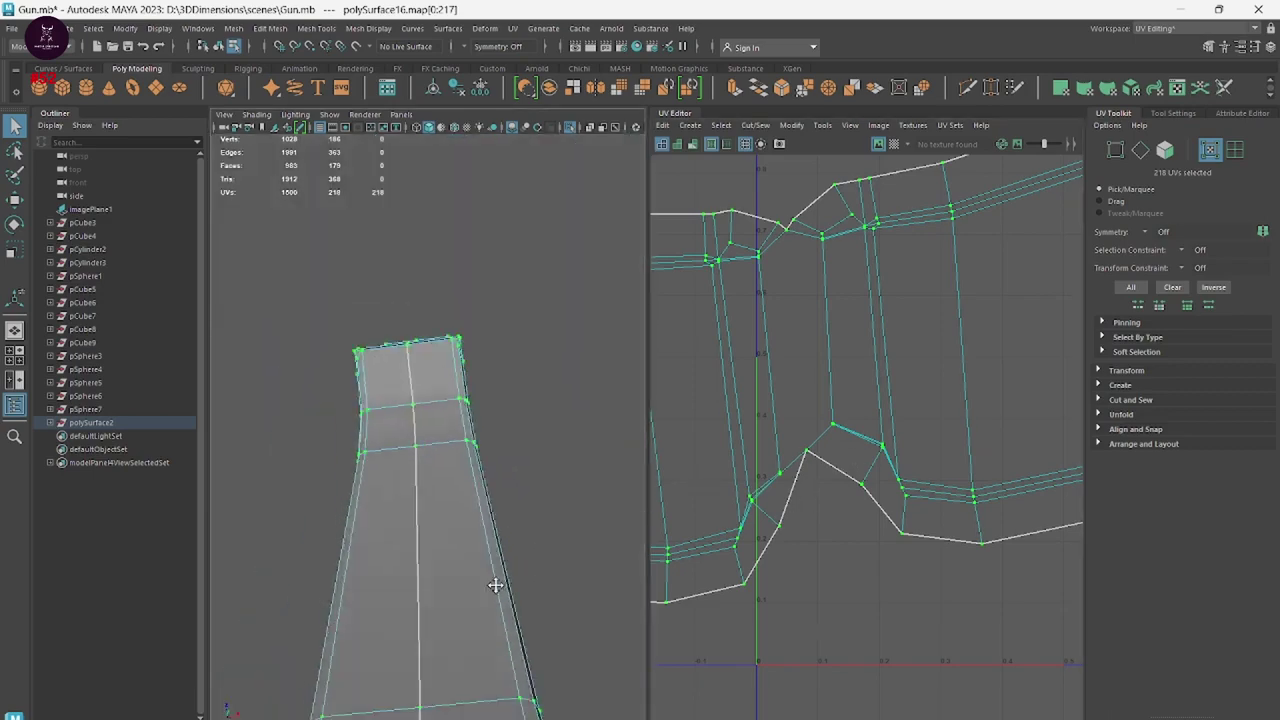
mouse_move(495, 585)
right_mouse_down("alt")
mouse_move(486, 423)
mouse_move(443, 463)
right_mouse_up("alt")
mouse_move(443, 463)
left_mouse_down("alt")
mouse_move(474, 542)
mouse_move(480, 517)
mouse_move(443, 437)
left_mouse_up("alt")
right_click_drag(443, 437, 471, 494, "alt")
middle_click_drag(471, 494, 474, 429, "alt")
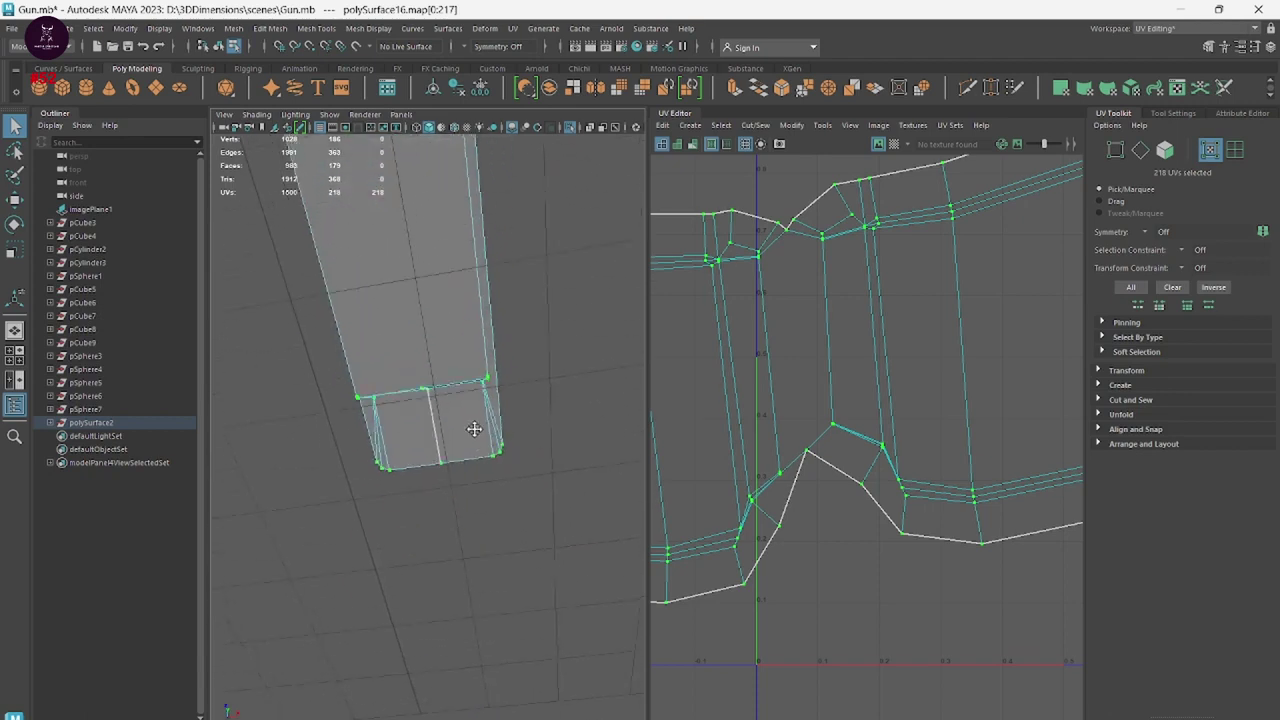
left_click_drag(474, 429, 486, 313, "alt")
mouse_move(486, 313)
right_mouse_down("shift")
mouse_move(461, 302)
mouse_move(575, 267)
right_mouse_up("shift")
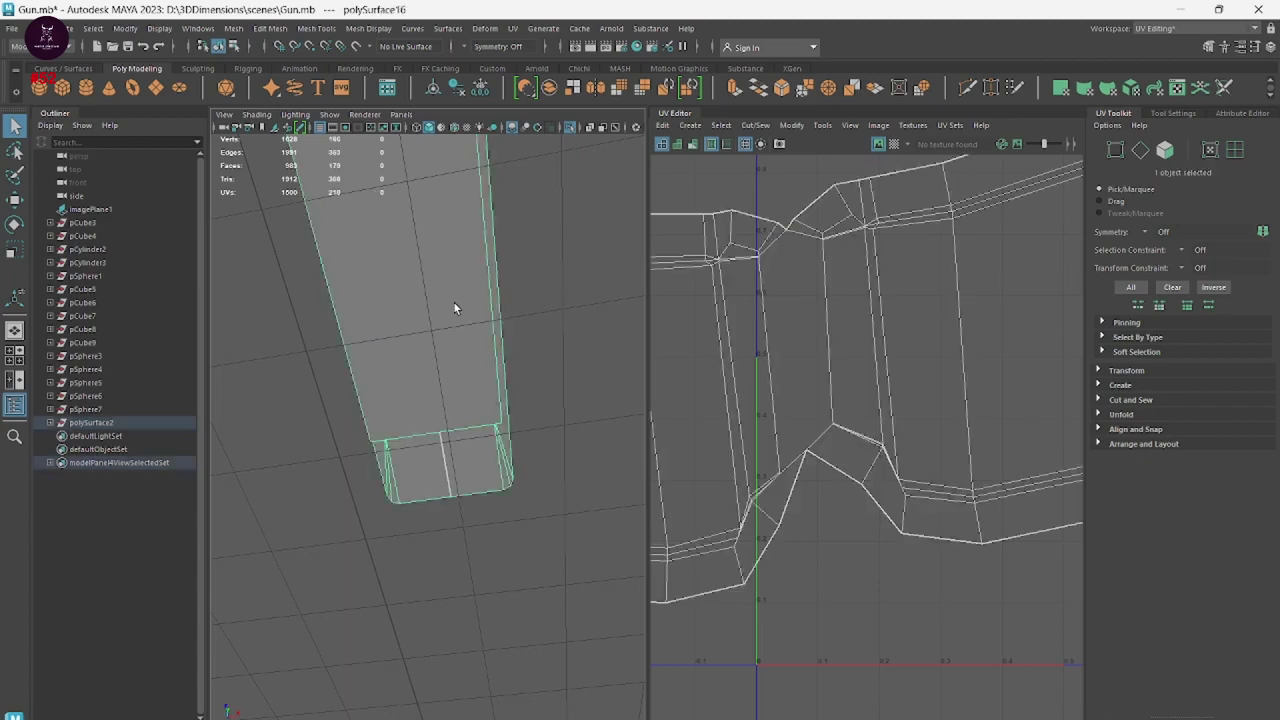
right_click_drag(453, 301, 380, 301, "shift")
mouse_move(380, 301)
left_mouse_down("alt")
mouse_move(491, 371)
mouse_move(484, 421)
left_mouse_up("alt")
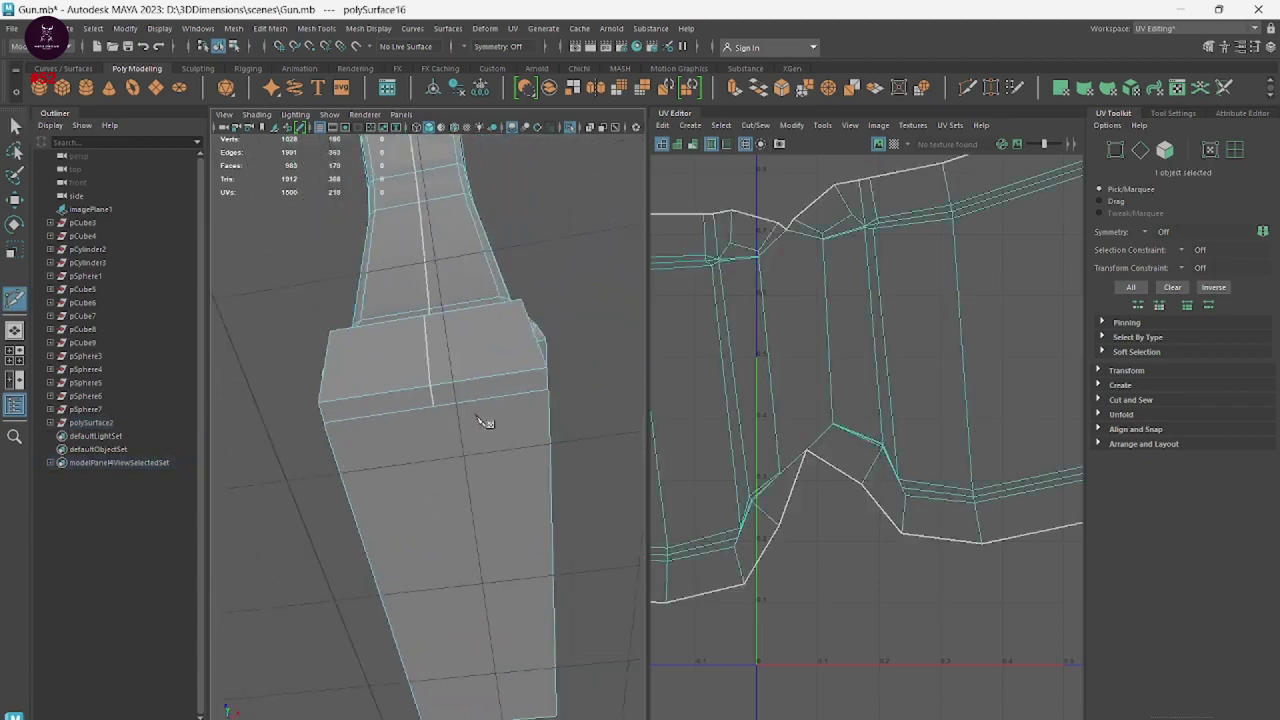
scroll(437, 412, "down", 5)
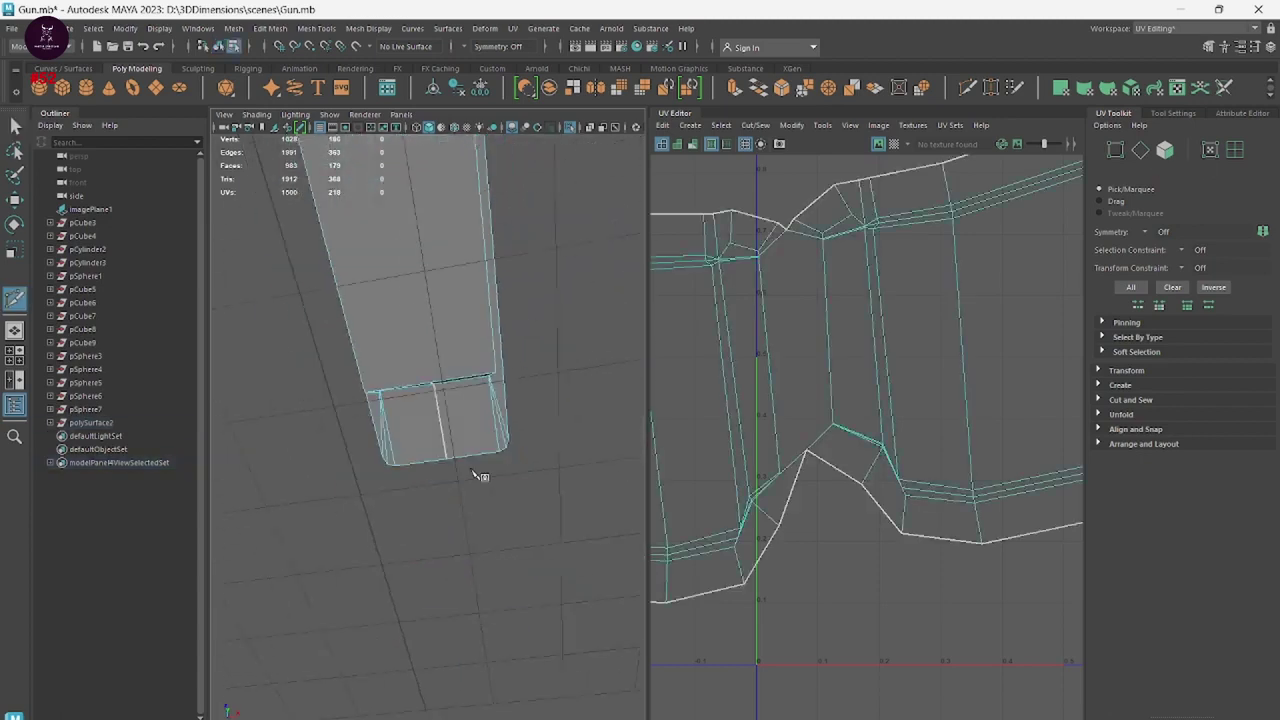
mouse_move(480, 477)
left_mouse_down("alt")
mouse_move(483, 513)
mouse_move(430, 250)
left_mouse_up("alt")
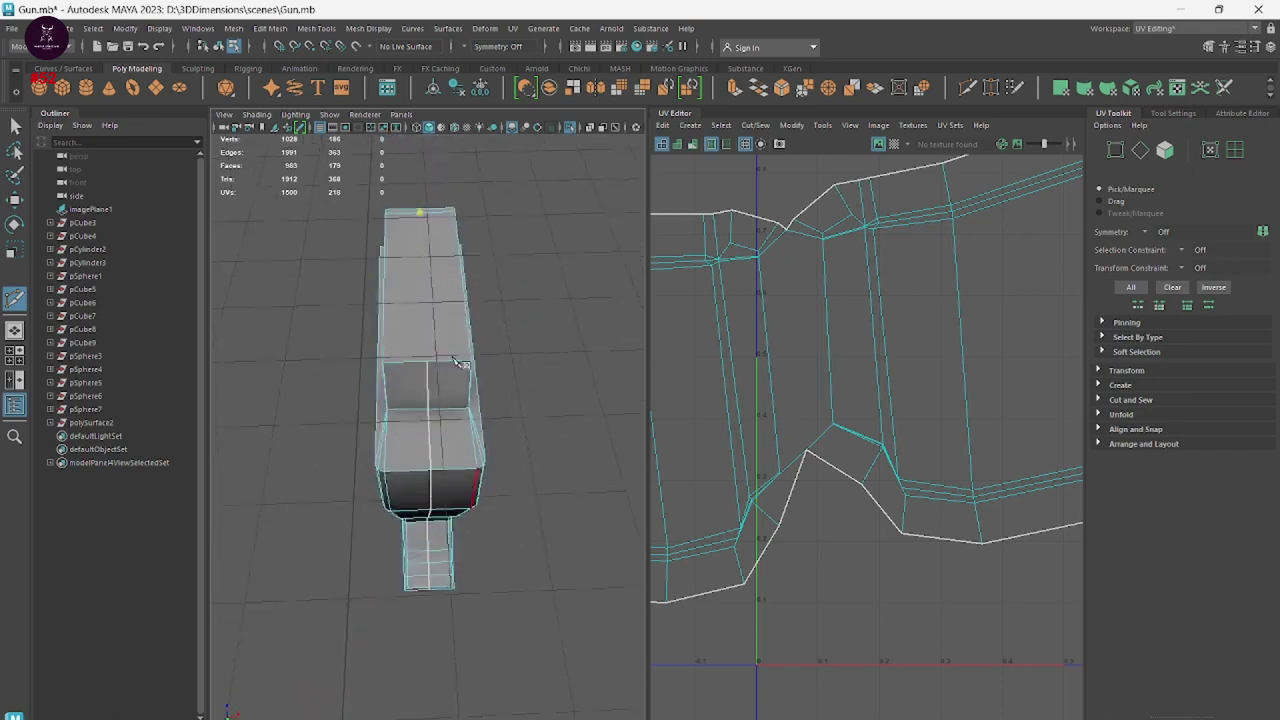
scroll(425, 242, "up", 4)
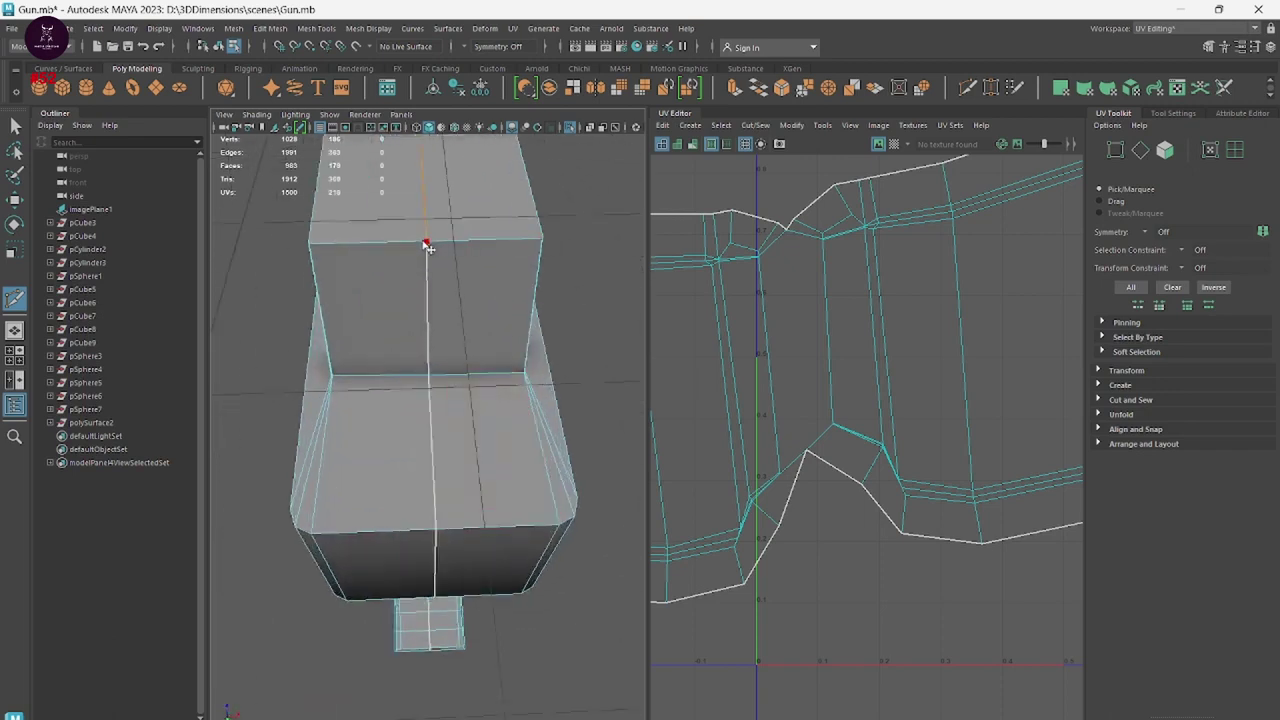
Select the edge loop along the mesh side and cut the UVs there.
right_click_drag(865, 318, 909, 316)
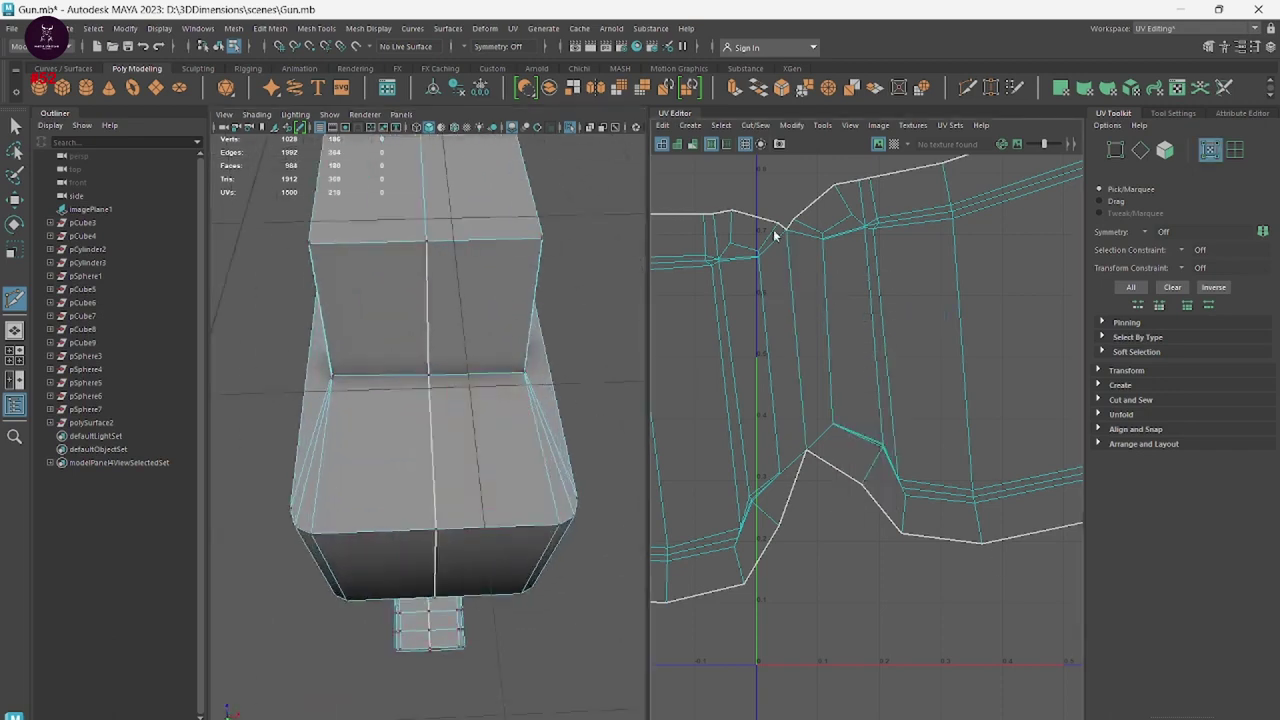
right_click_drag(775, 235, 830, 215)
left_click_drag(548, 288, 490, 325, "alt")
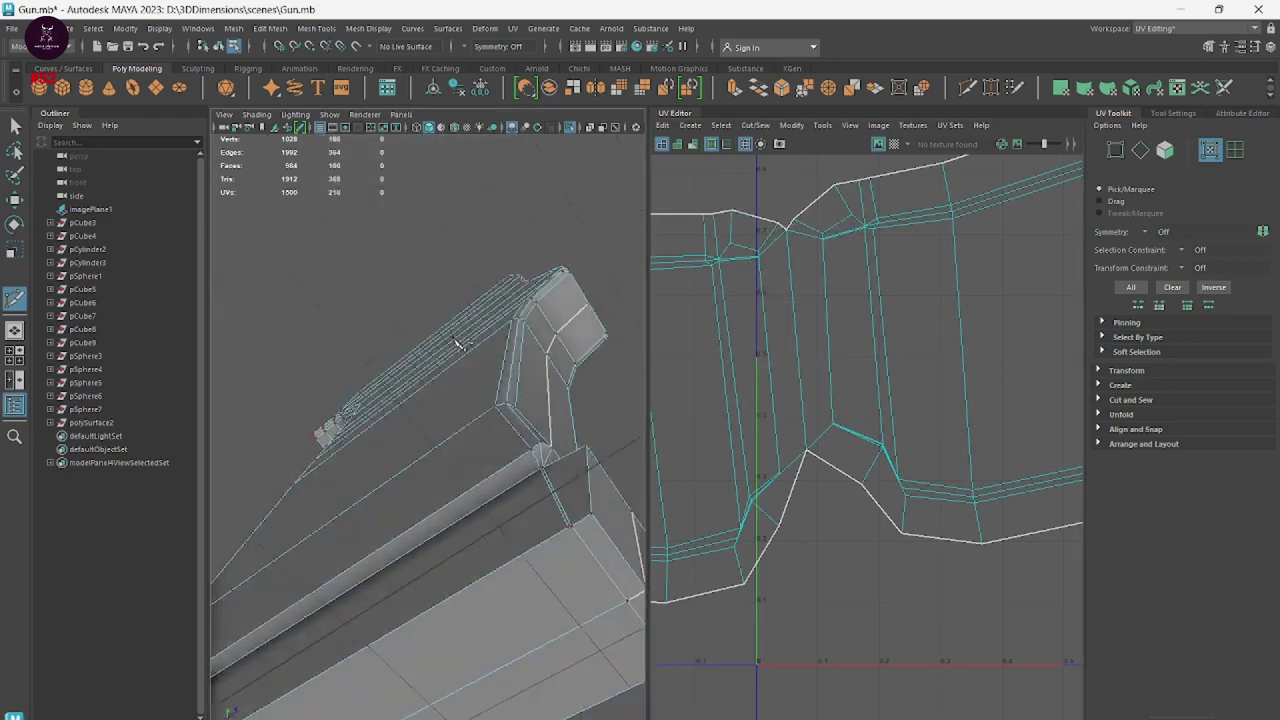
right_click_drag(573, 193, 640, 170)
left_click(558, 296)
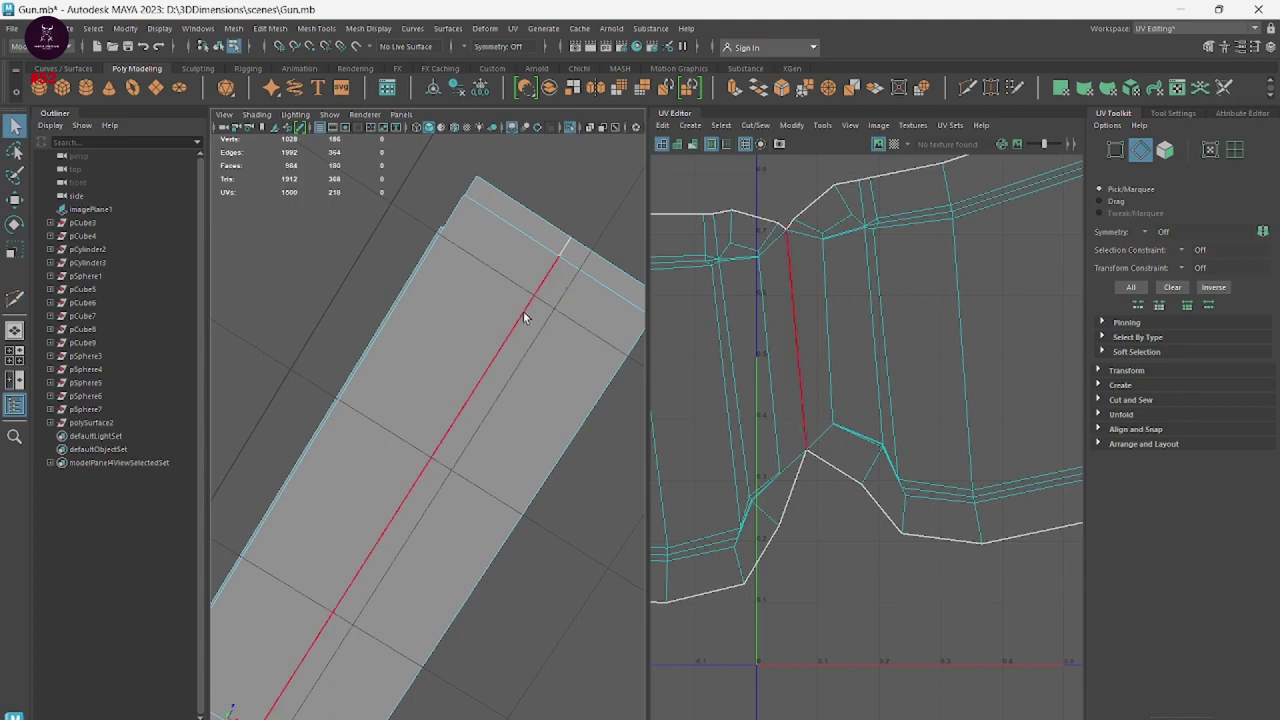
mouse_move(931, 347)
right_mouse_down("shift")
mouse_move(875, 368)
mouse_move(955, 350)
mouse_move(794, 354)
right_mouse_up("shift")
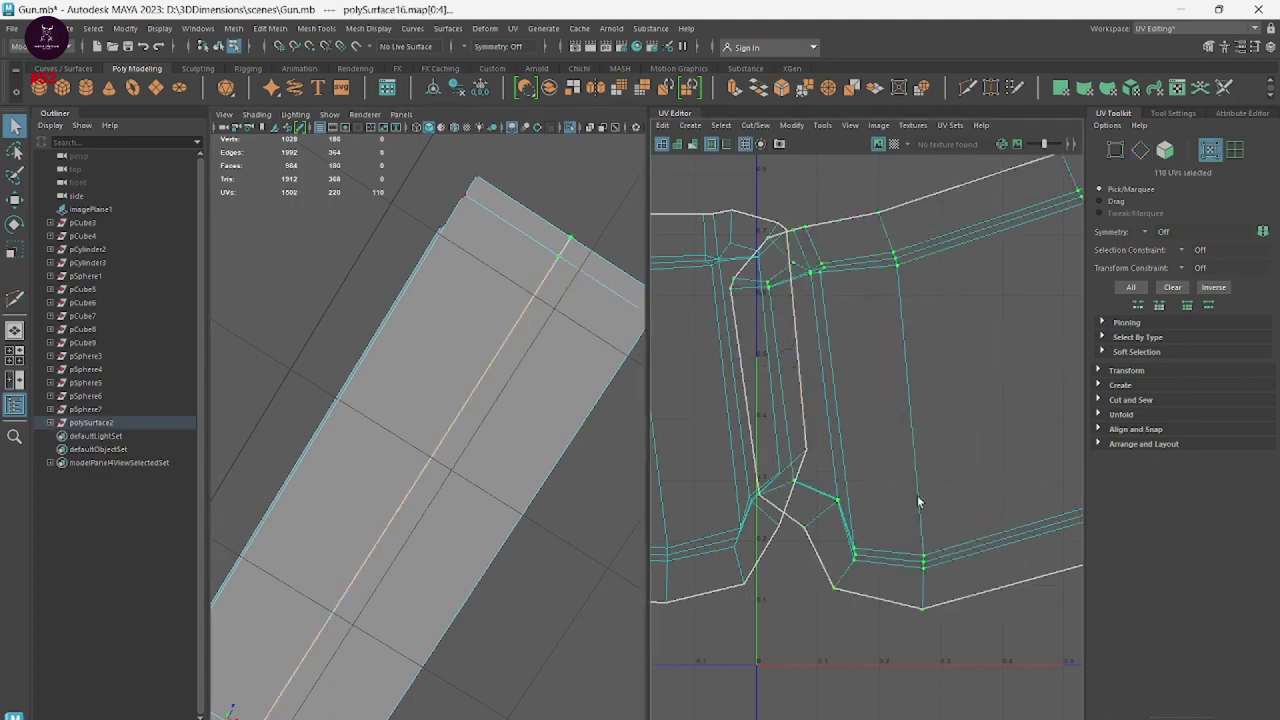
Unfold the newly cut UV shell and frame it in view.
scroll(757, 481, "down", 3)
middle_click_drag(757, 481, 978, 430, "alt")
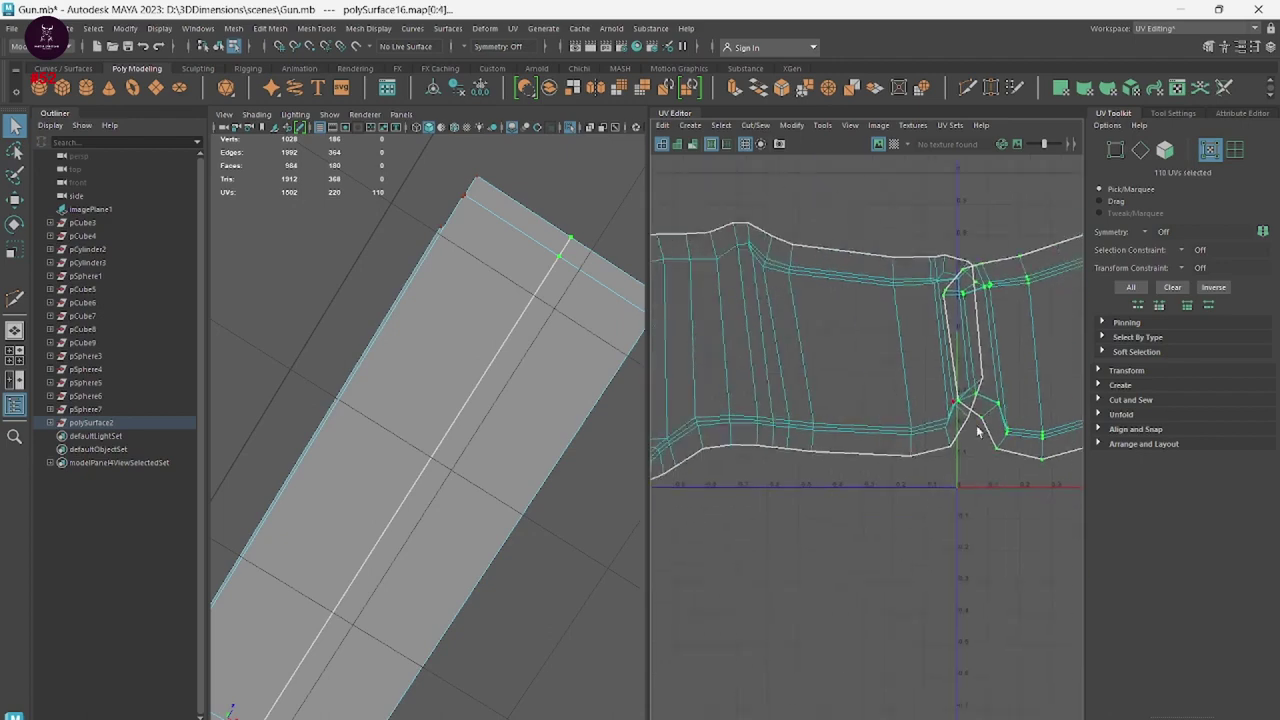
scroll(978, 430, "down", 2)
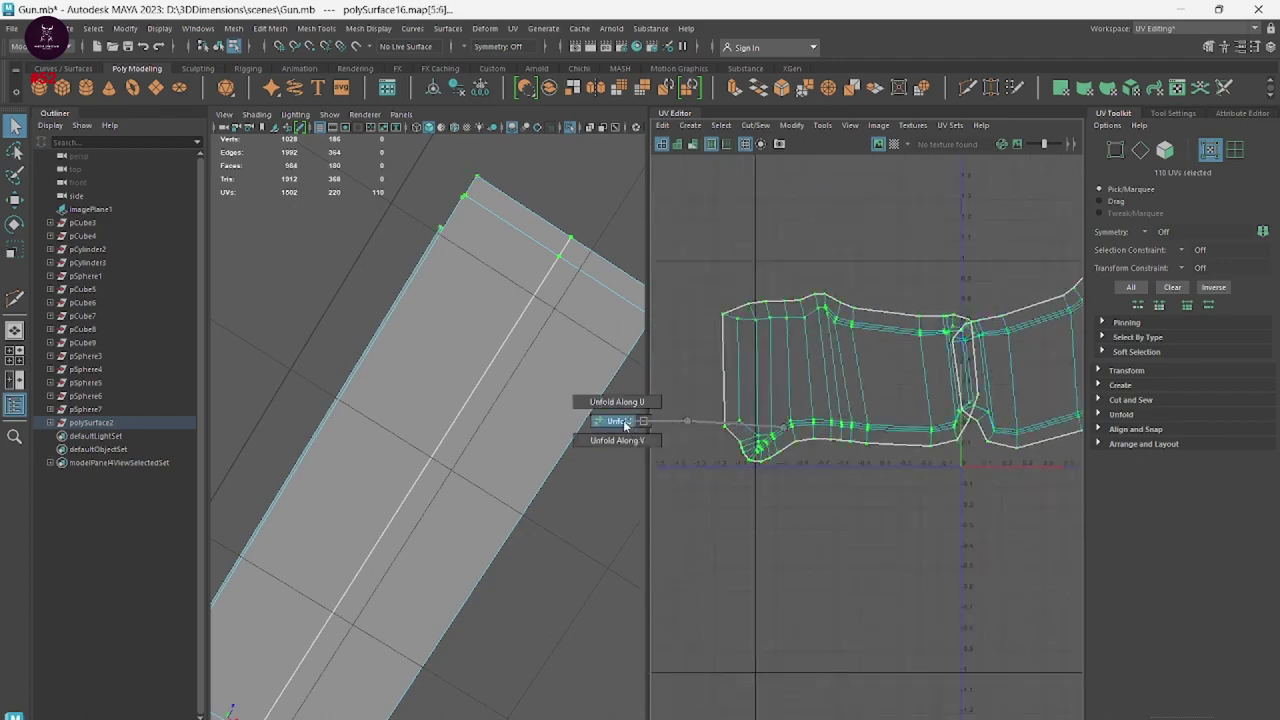
right_click_drag(785, 432, 643, 434, "shift")
key("f")
mouse_move(391, 503)
left_mouse_down("alt")
mouse_move(548, 579)
mouse_move(398, 490)
mouse_move(432, 550)
left_mouse_up("alt")
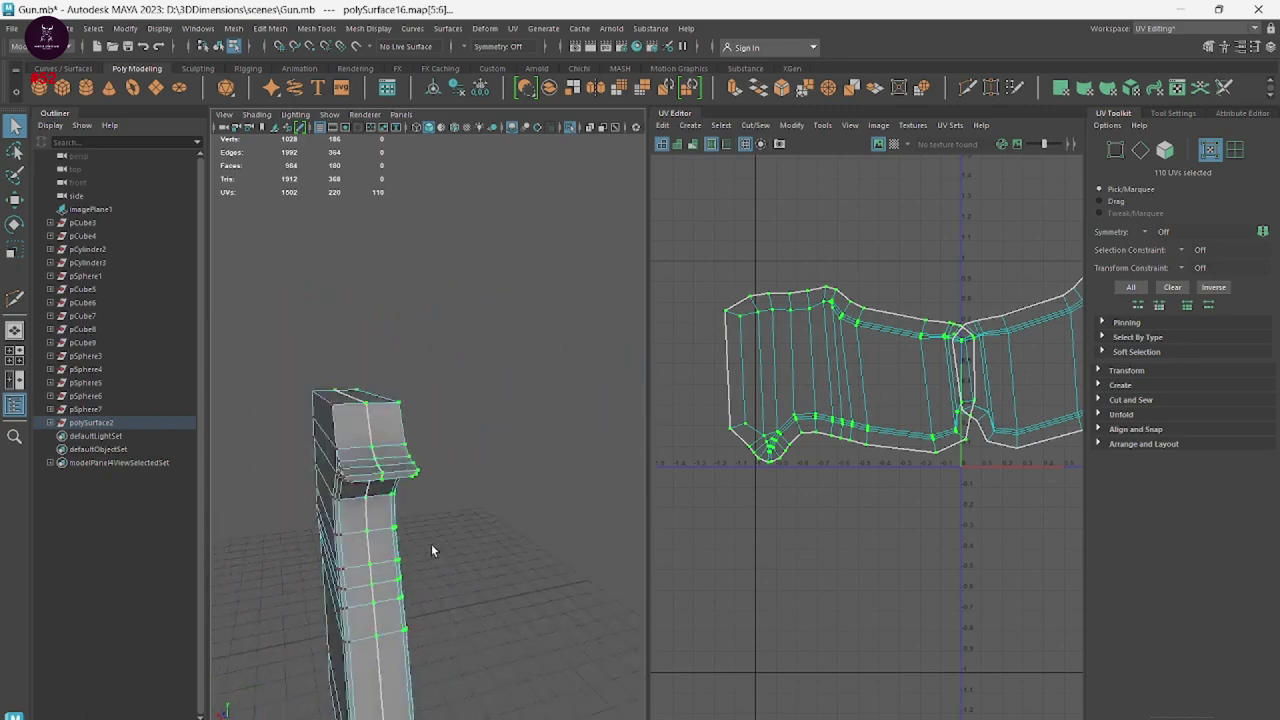
Select the mesh's top edge and sew the UV pieces into one shell.
right_click_drag(440, 385, 396, 405)
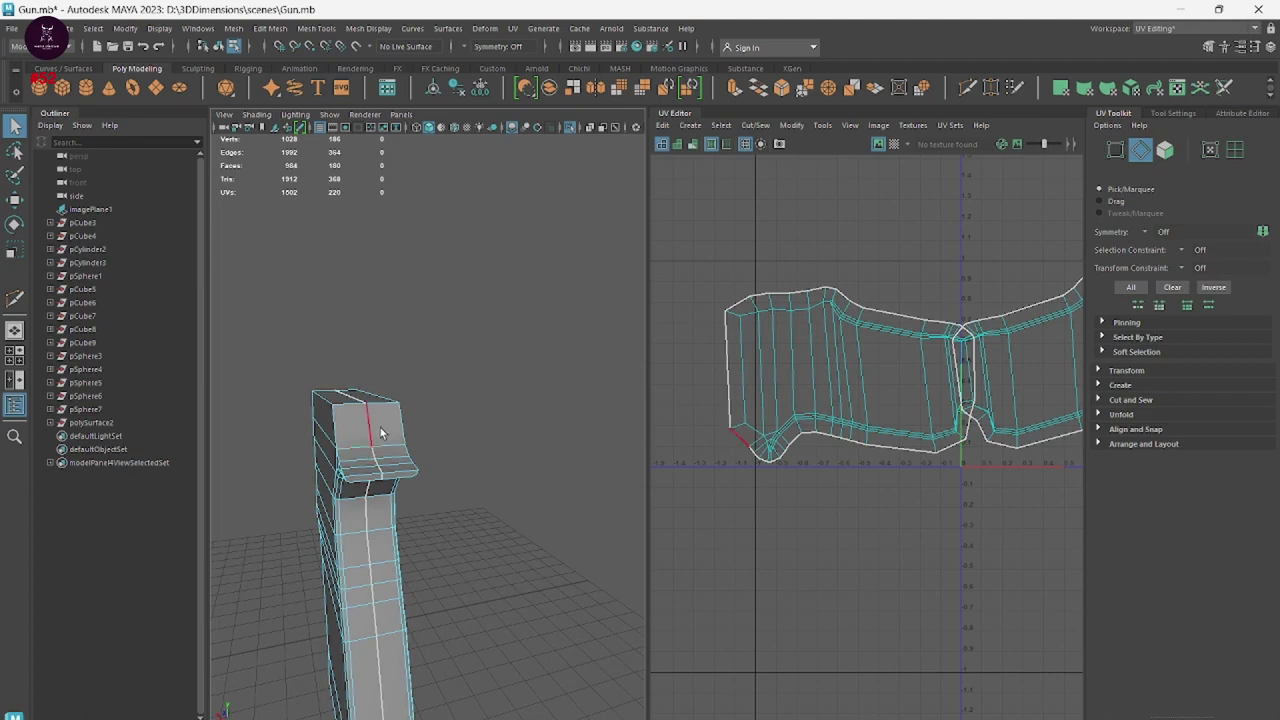
left_click(380, 432)
mouse_move(380, 432)
left_mouse_down("alt")
mouse_move(477, 606)
mouse_move(433, 570)
left_mouse_up("alt")
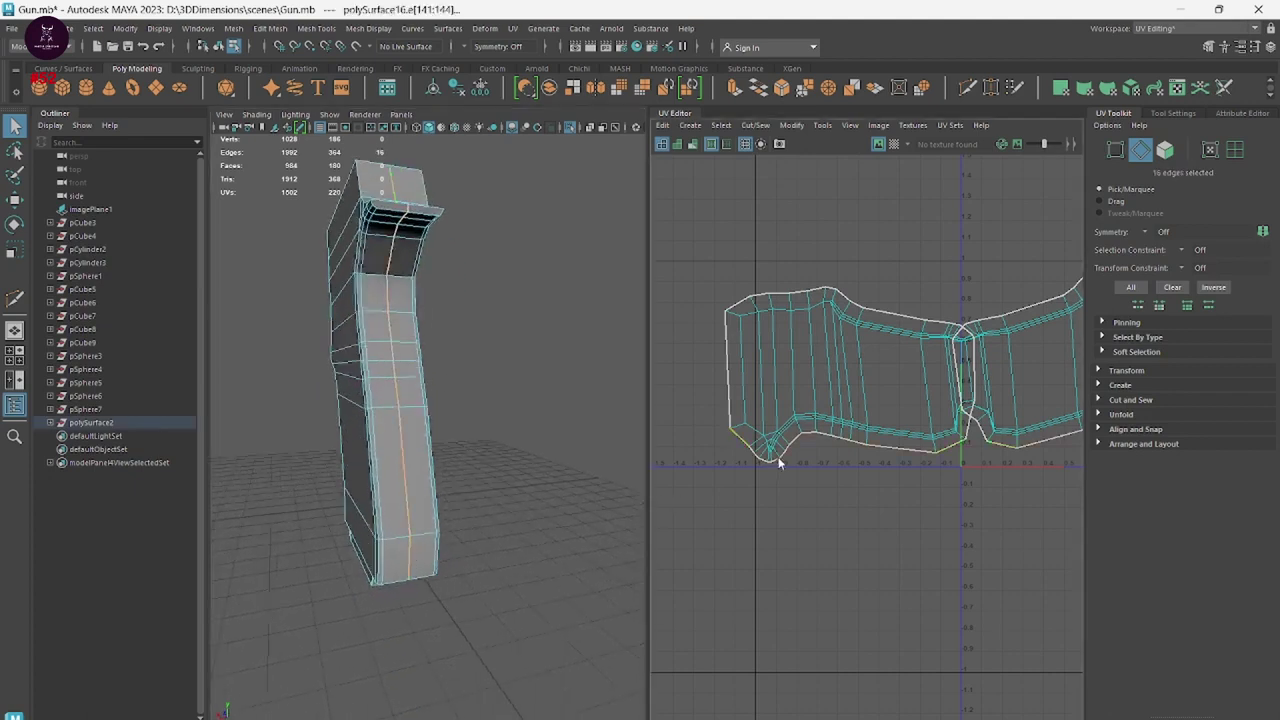
right_click_drag(776, 458, 848, 517, "shift")
right_click_drag(838, 452, 886, 445)
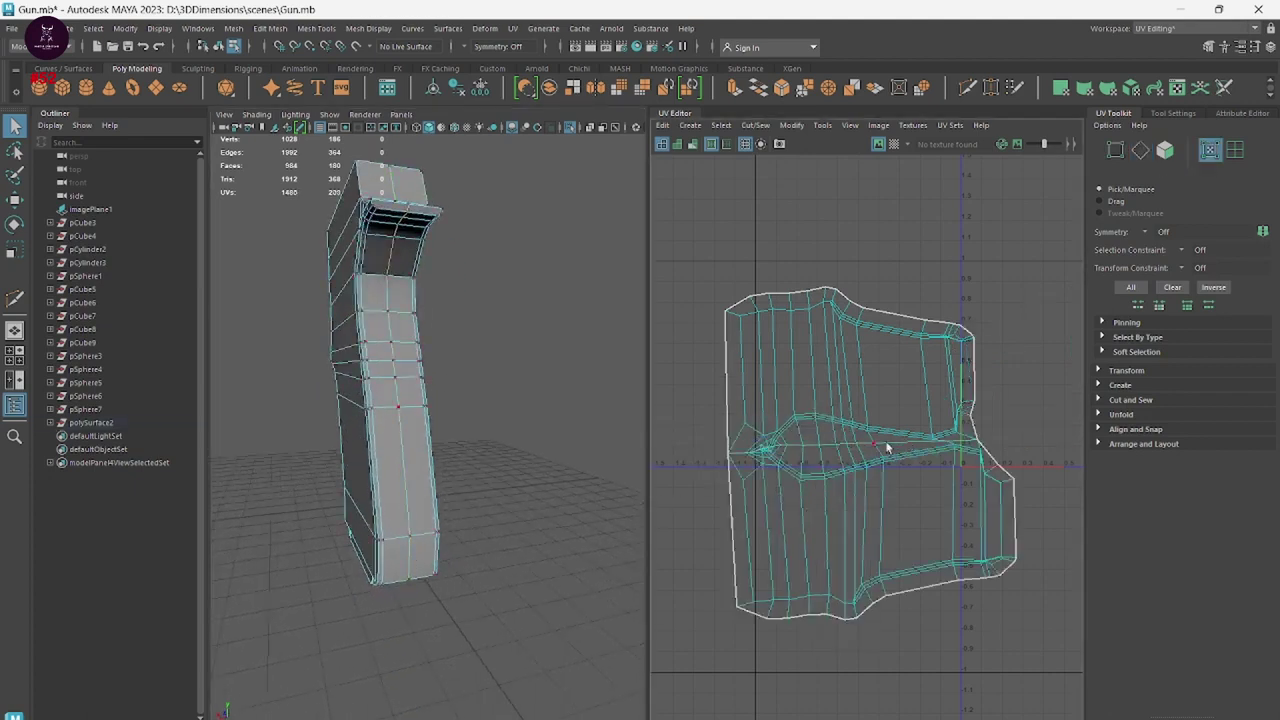
Select all UVs and unfold the whole merged shell.
right_click(887, 449)
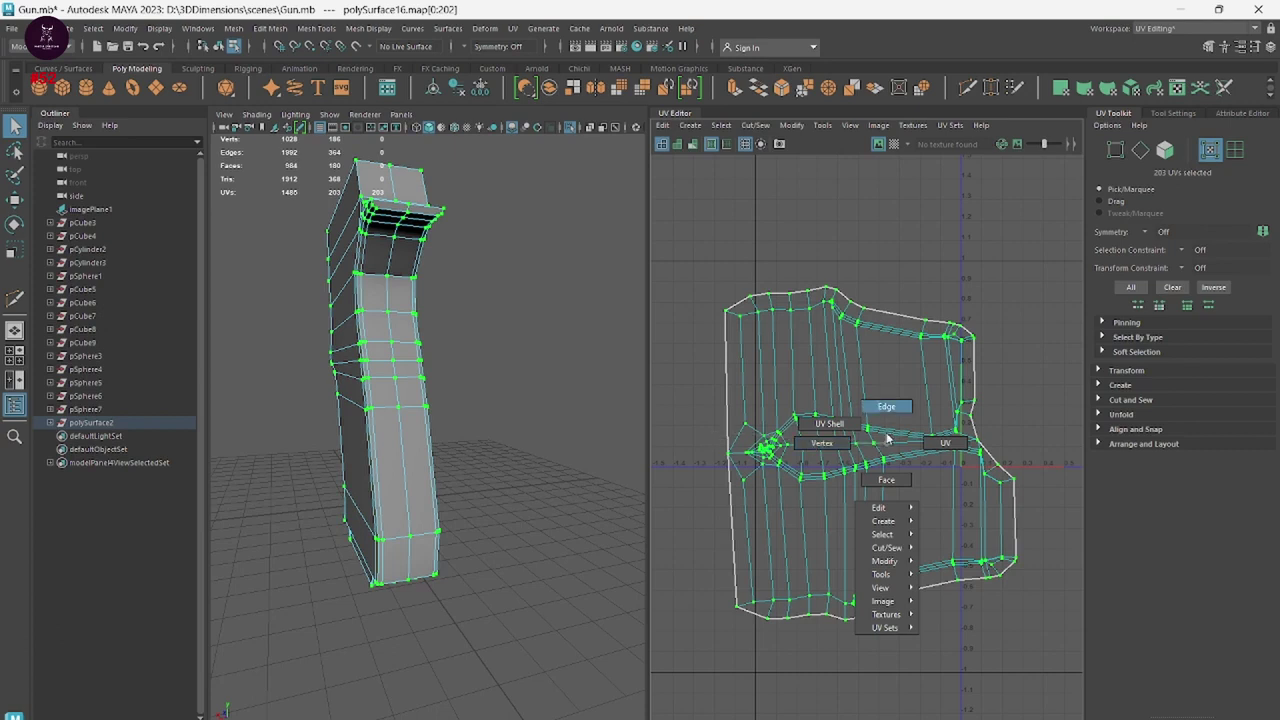
left_click(886, 437)
right_click_drag(886, 440, 700, 449, "shift")
mouse_move(1036, 428)
right_mouse_down("shift")
mouse_move(1029, 393)
mouse_move(838, 535)
right_mouse_up("shift")
Switch to edge selection and cut the UVs along the chosen seam edges.
left_click_drag(489, 303, 523, 354, "alt")
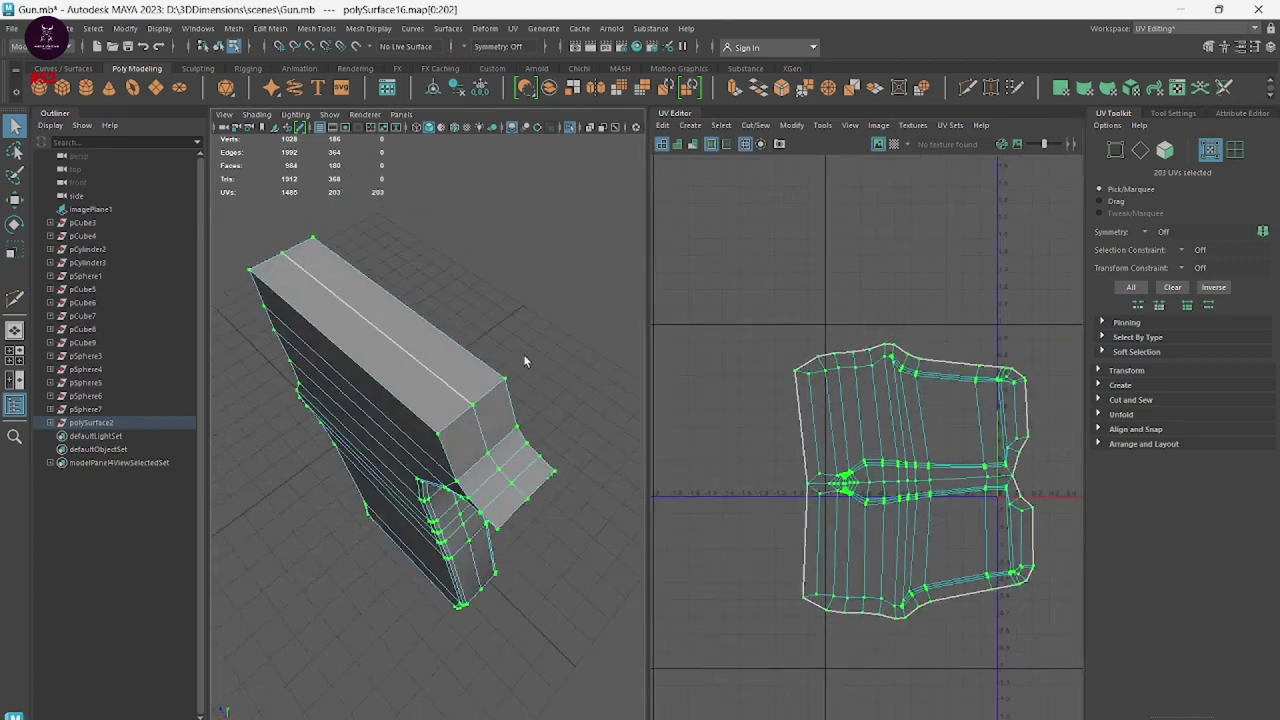
scroll(475, 440, "up", 2)
right_click(489, 380)
left_click(488, 339)
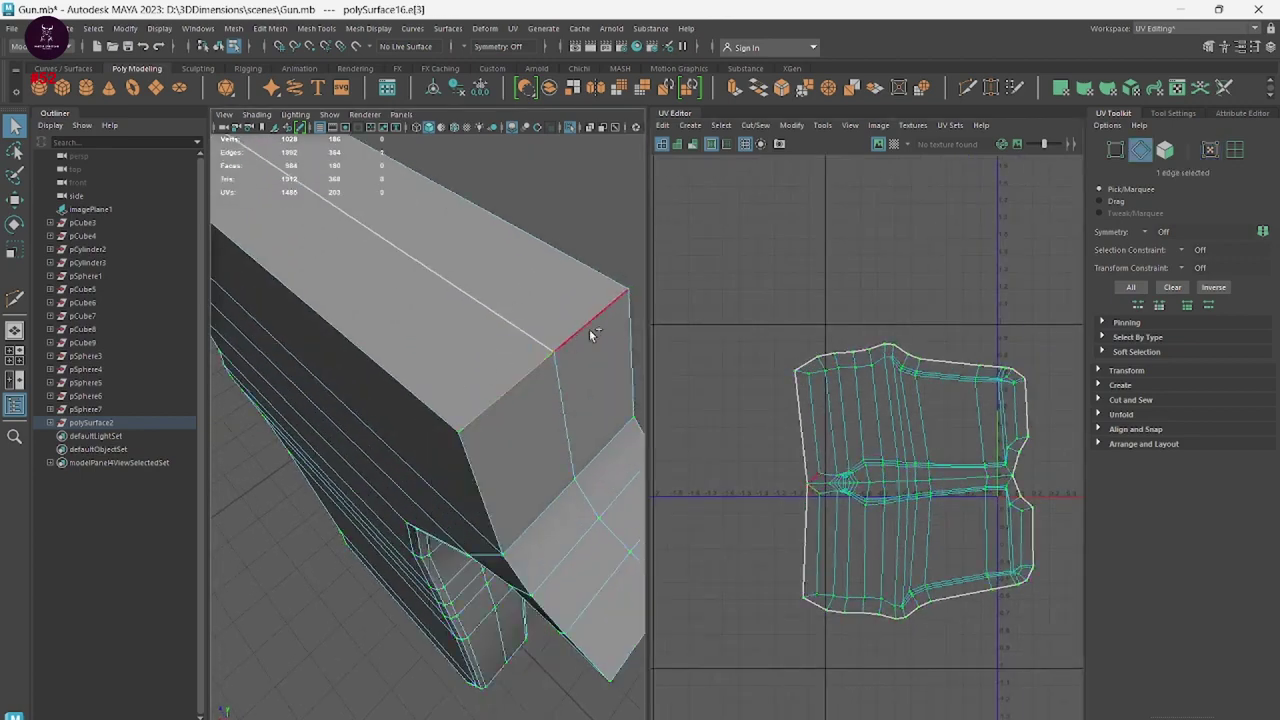
scroll(451, 405, "down", 5)
mouse_move(623, 563)
left_mouse_down("alt")
mouse_move(314, 548)
mouse_move(374, 522)
left_mouse_up("alt")
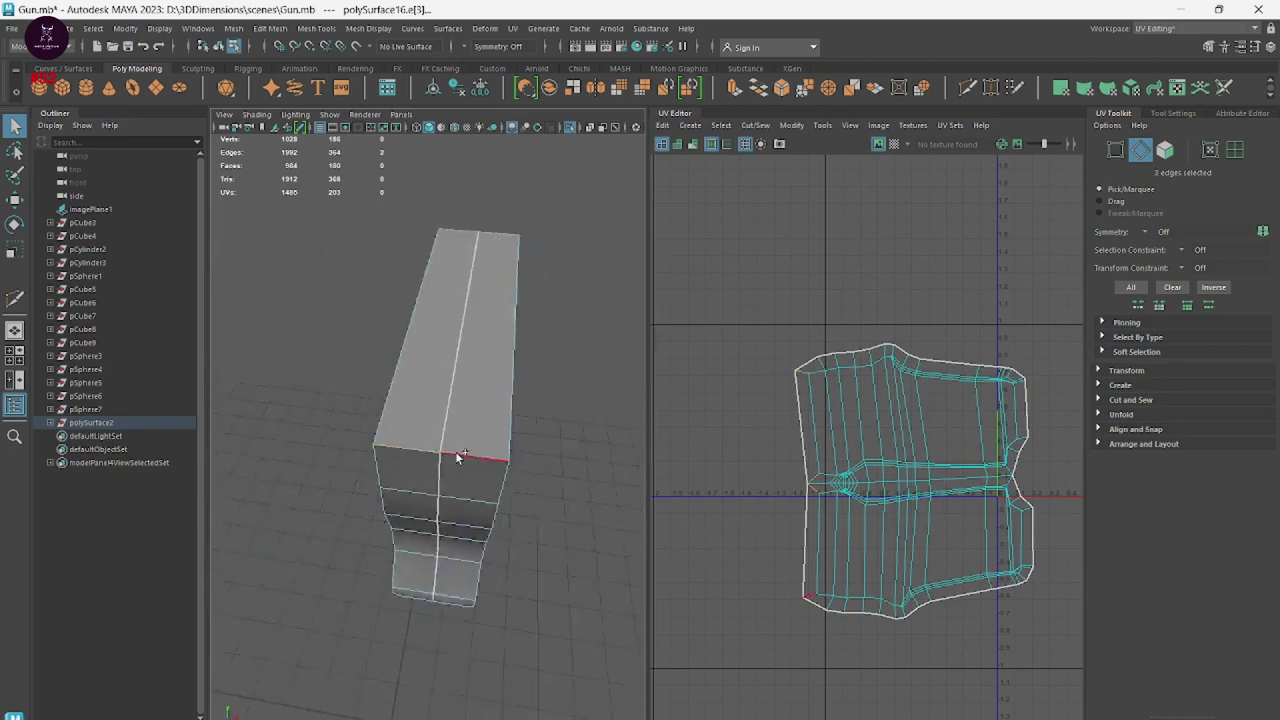
right_click(994, 425, "shift")
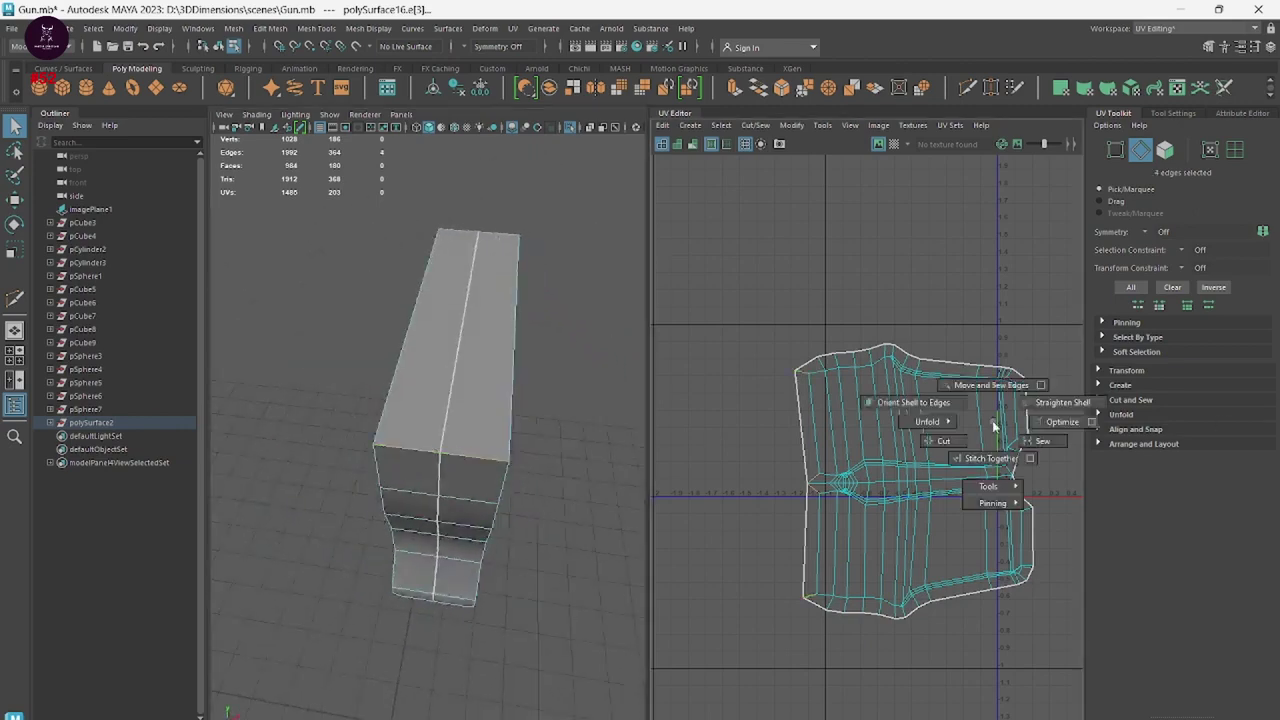
left_click(940, 450)
Add an underside seam edge, cut along it, and unfold the grip's UV shell flat.
scroll(517, 620, "up", 3)
left_click_drag(517, 620, 505, 433, "alt")
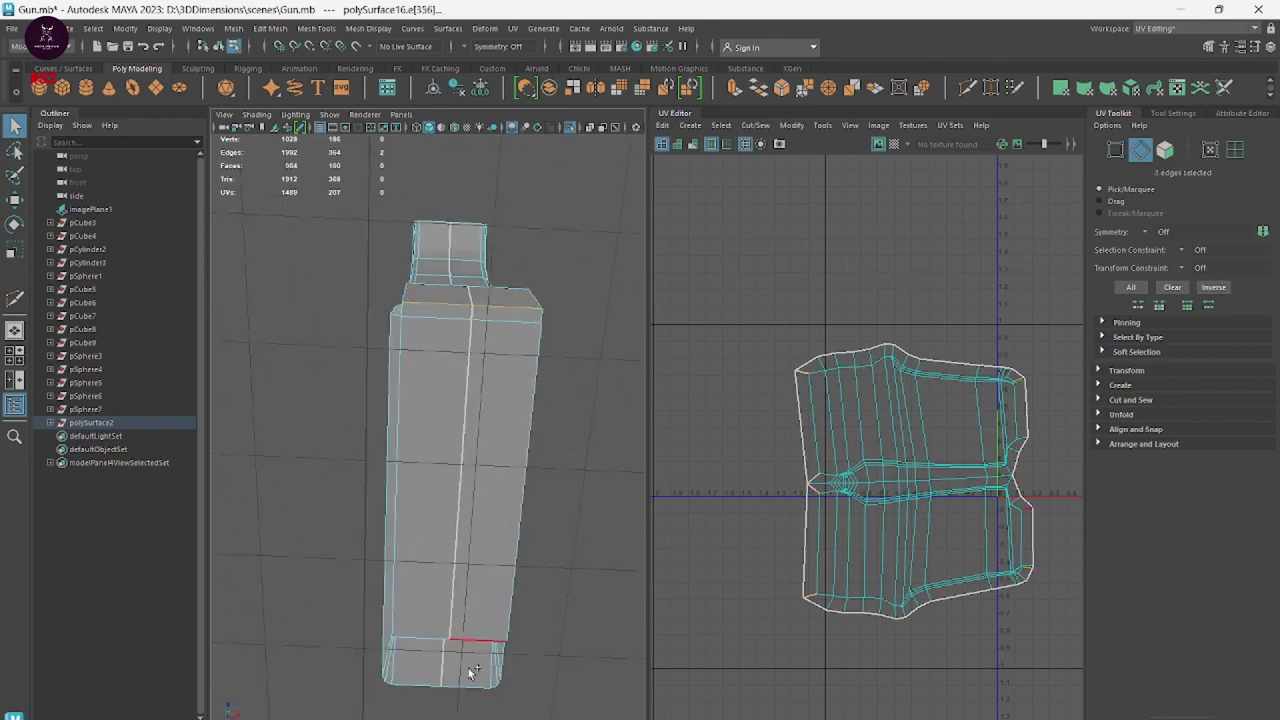
left_click_drag(484, 611, 505, 561, "alt")
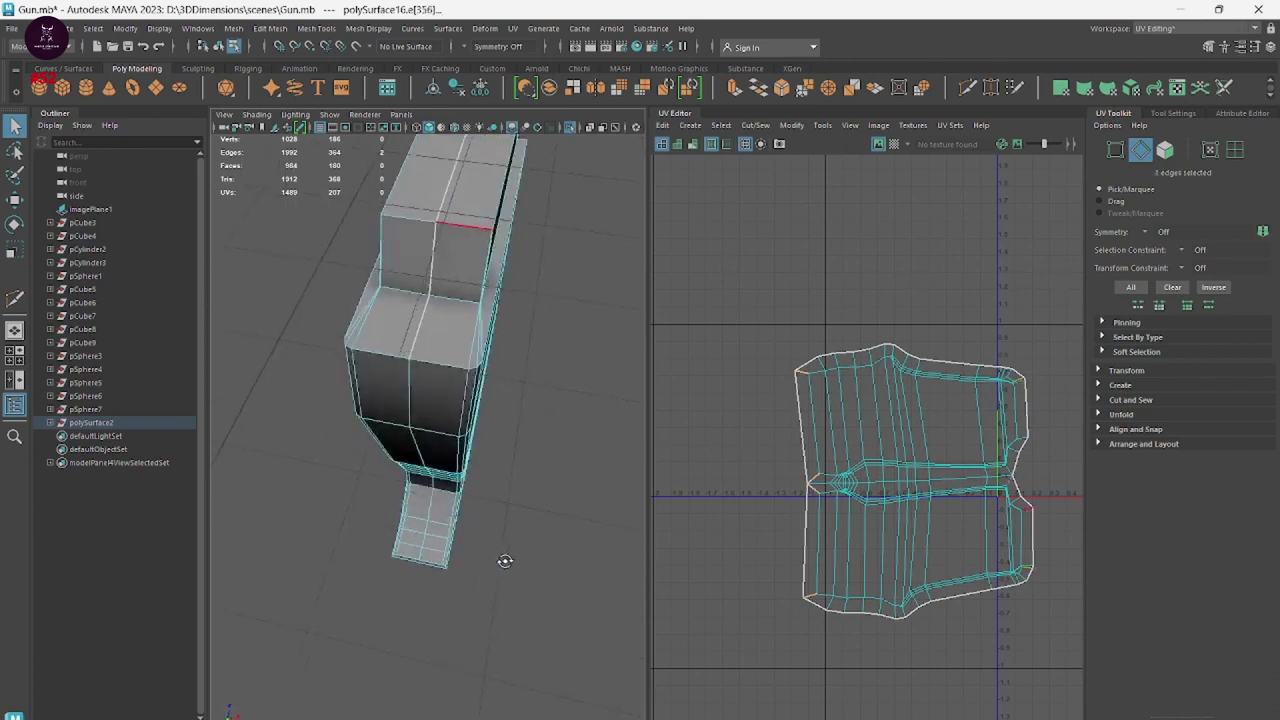
left_click(407, 221, "shift")
right_click(945, 425, "shift")
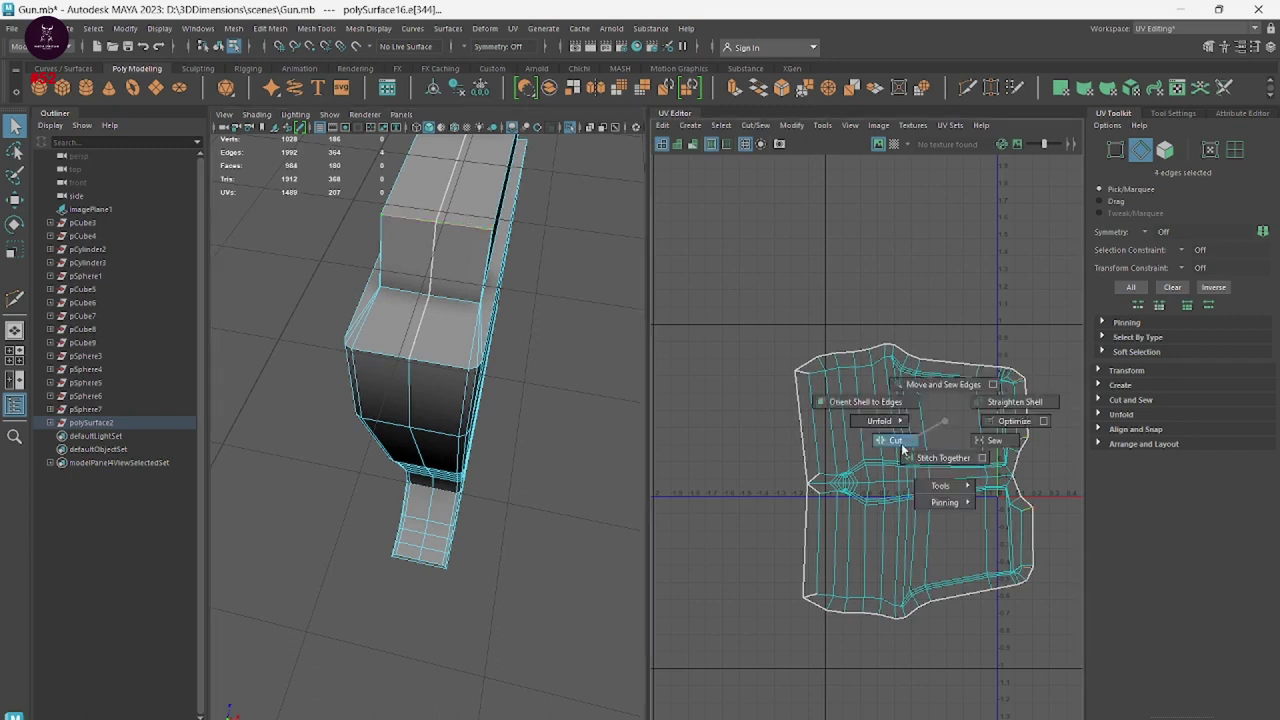
right_click(903, 449, "shift")
right_click(920, 434, "shift")
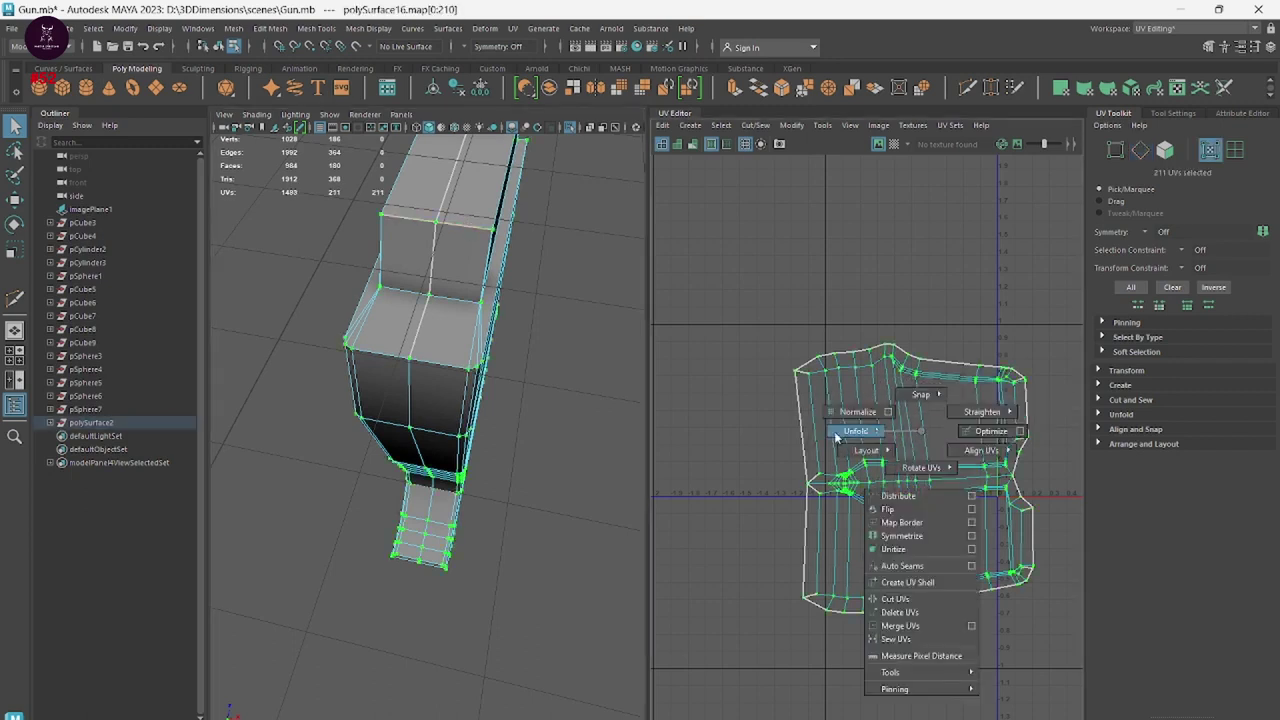
left_click(730, 436)
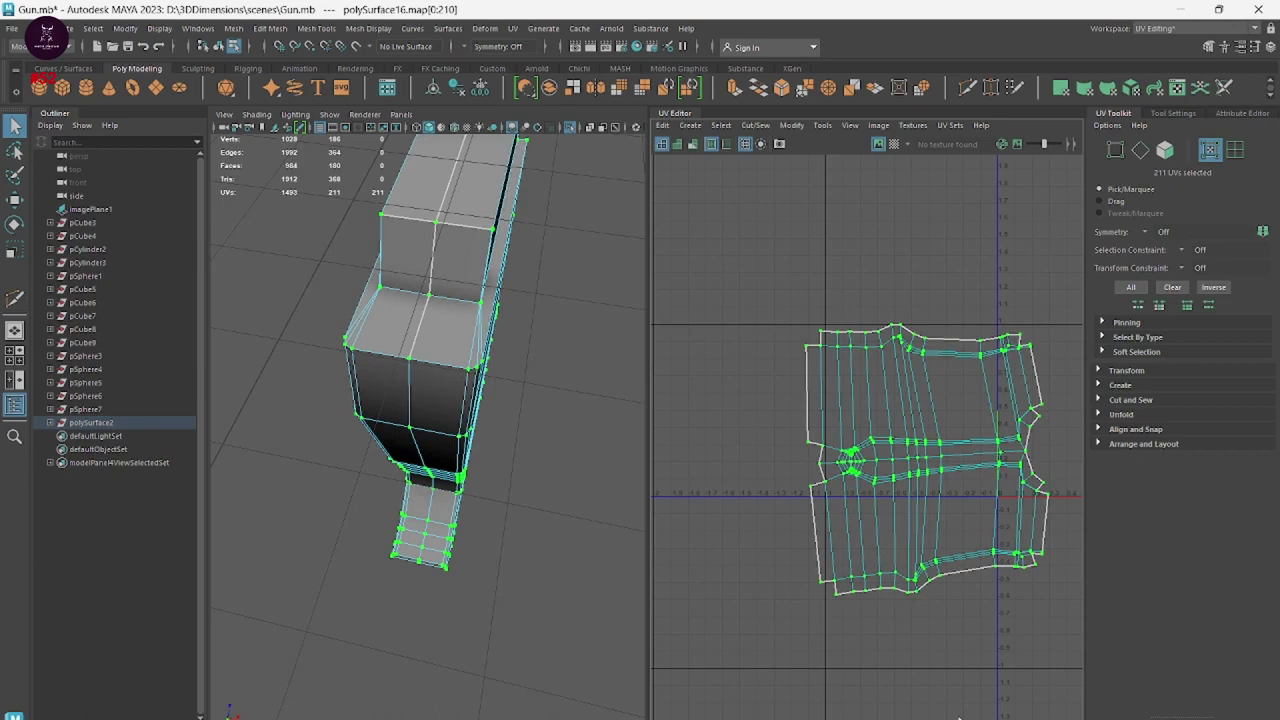
Clear the UV selection and orbit out to view the whole grip piece.
right_click_drag(820, 214, 904, 487)
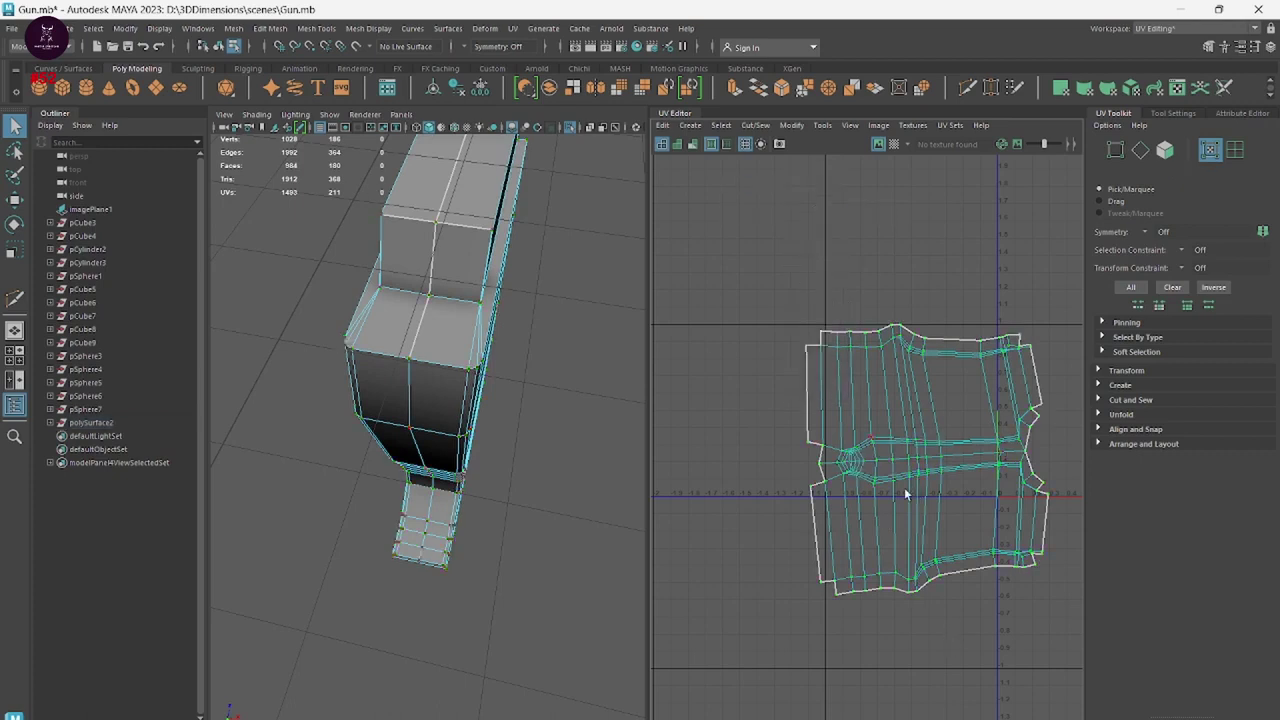
mouse_move(548, 507)
left_mouse_down("alt")
mouse_move(306, 503)
mouse_move(480, 460)
mouse_move(486, 337)
left_mouse_up("alt")
right_click_drag(550, 324, 565, 330)
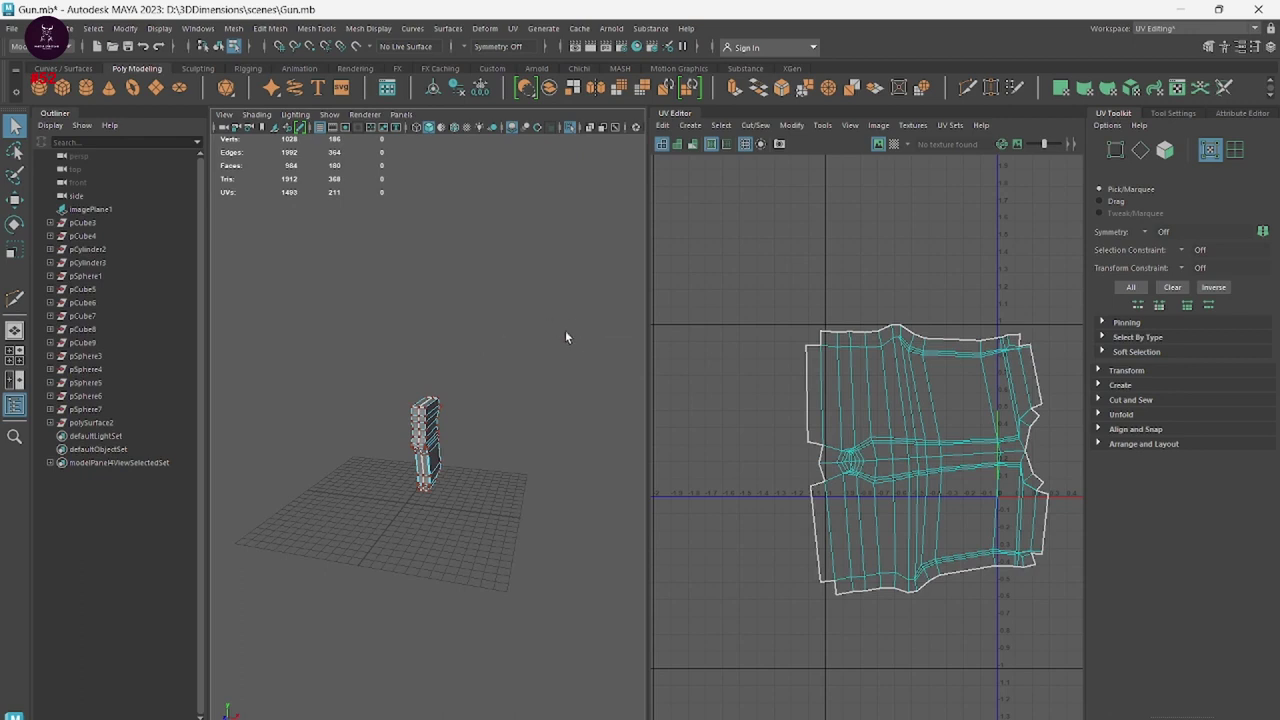
right_click_drag(359, 423, 521, 413, "alt")
Select the finished grip piece in Object Mode and hide it with Ctrl+H.
right_click_drag(547, 459, 630, 358)
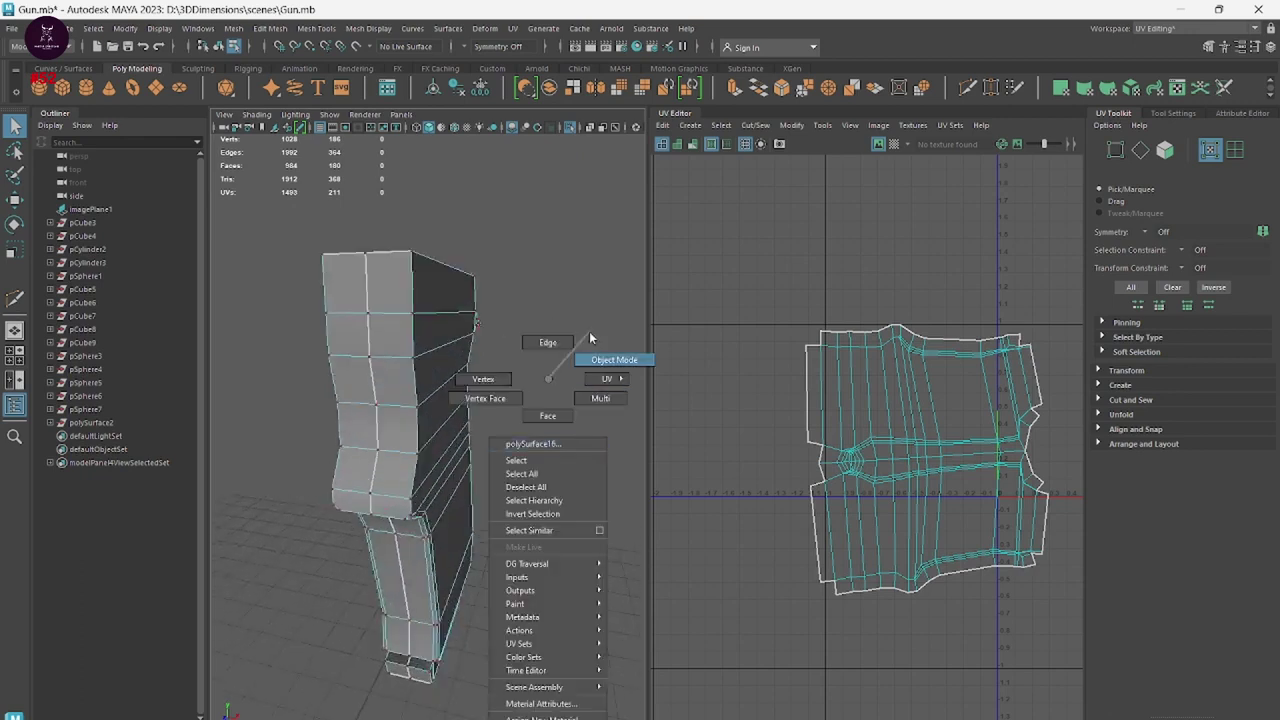
left_click_drag(580, 440, 520, 540, "alt")
left_click(413, 477)
key("ctrl+h")
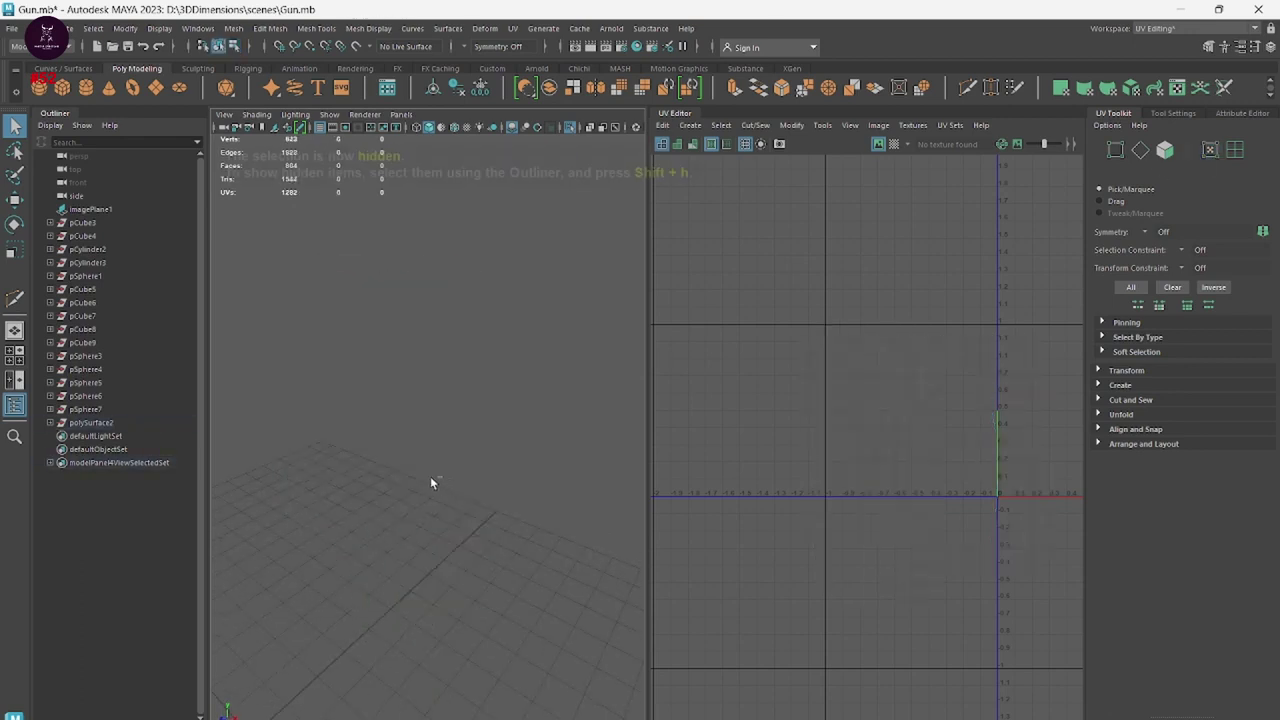
key("ctrl+1")
Select the barrel piece and apply a planar UV projection to it.
middle_click_drag(457, 483, 563, 511, "alt")
left_click_drag(563, 511, 504, 542, "alt")
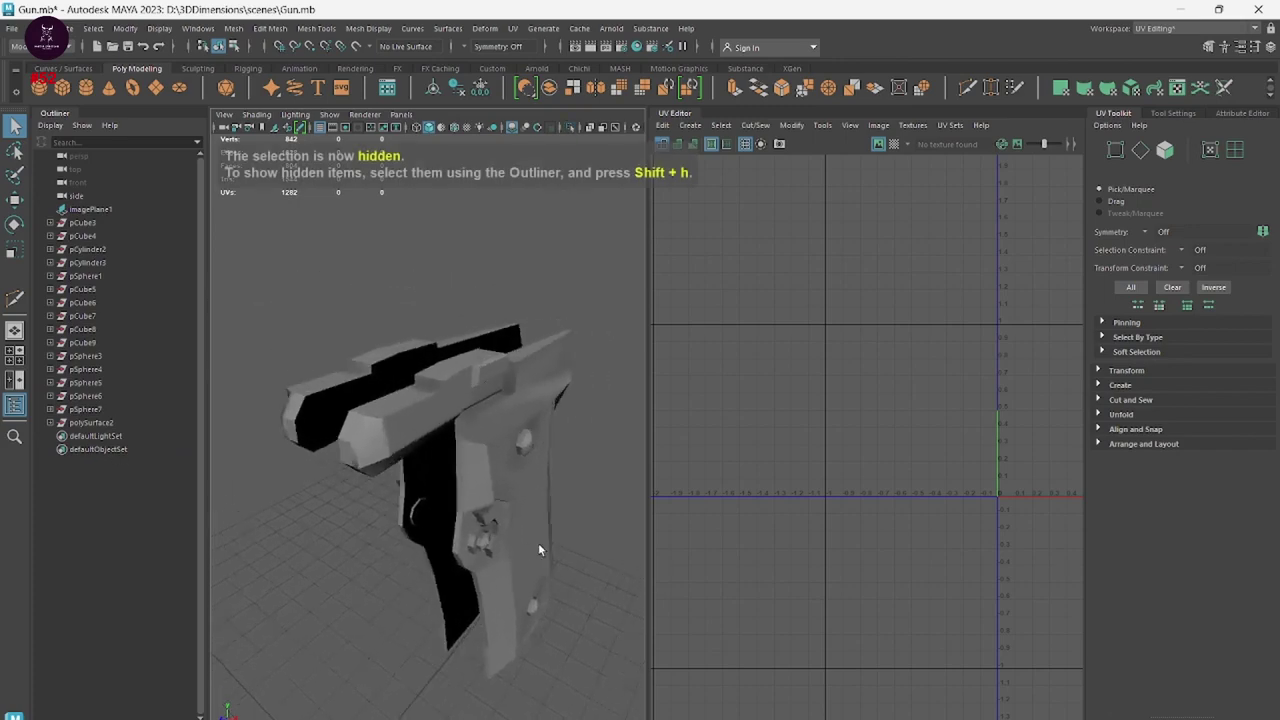
left_click(504, 542)
right_click_drag(504, 542, 533, 533, "alt")
mouse_move(533, 533)
left_mouse_down("alt")
mouse_move(431, 527)
mouse_move(726, 408)
left_mouse_up("alt")
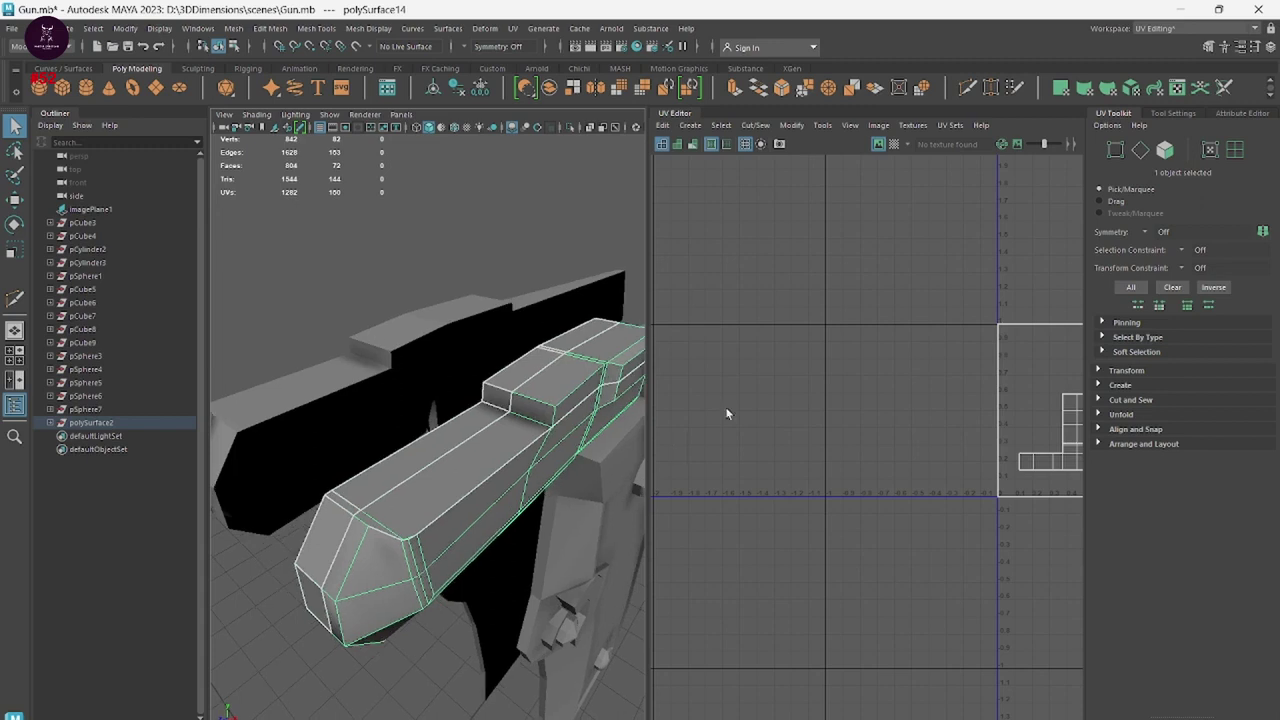
mouse_move(577, 580)
left_mouse_down("alt")
mouse_move(574, 560)
mouse_move(457, 563)
mouse_move(489, 474)
left_mouse_up("alt")
key("f")
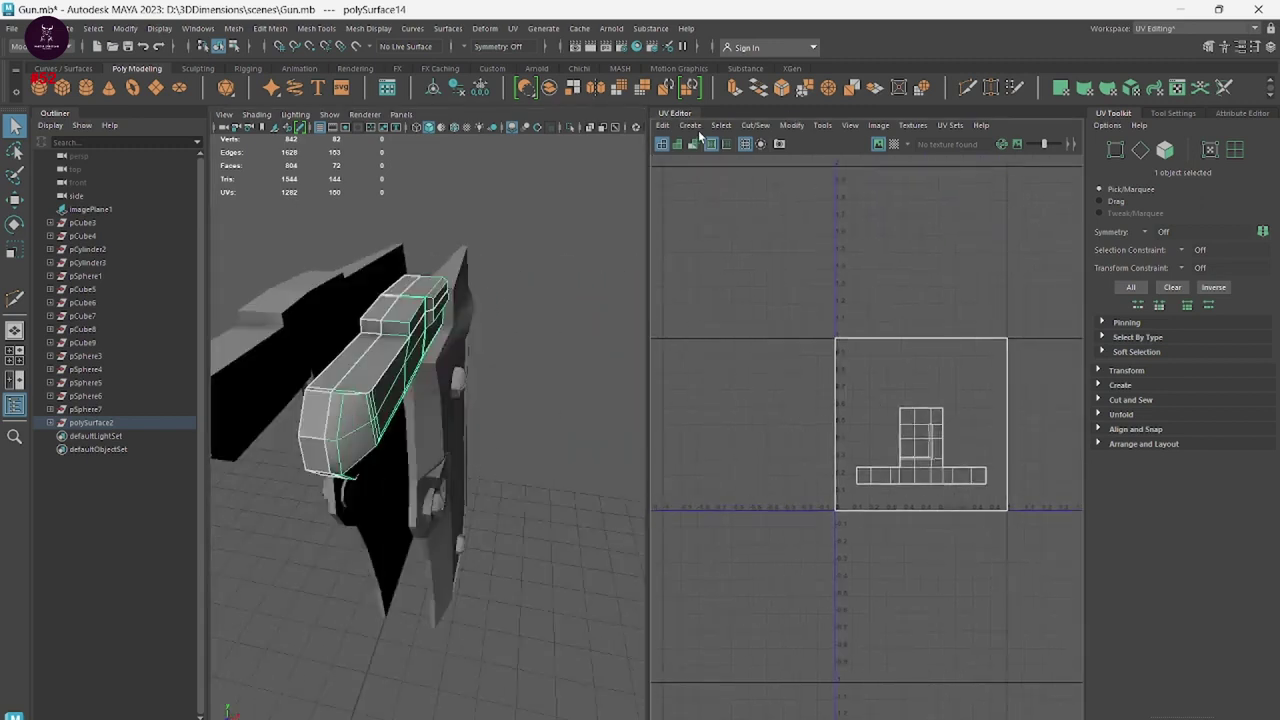
left_click(690, 125)
left_click(720, 237)
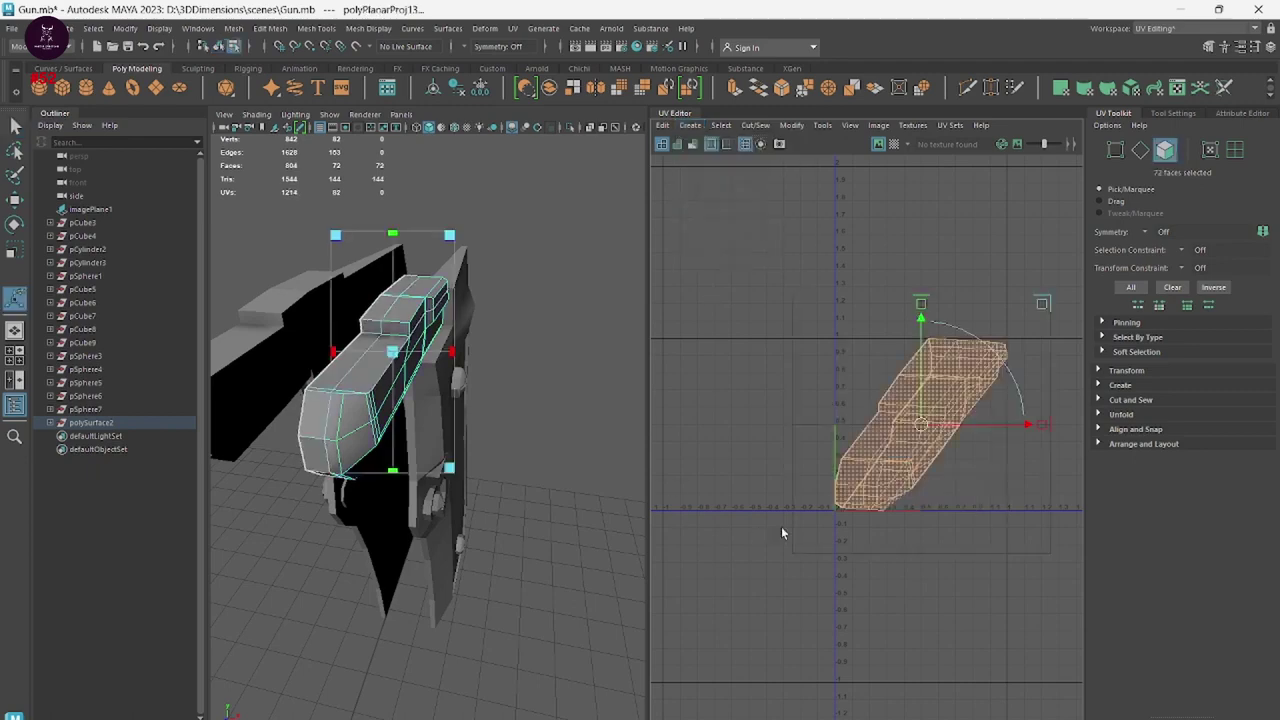
Unfold the barrel's projected UV shell.
right_click_drag(920, 448, 877, 446, "shift")
left_click(775, 443)
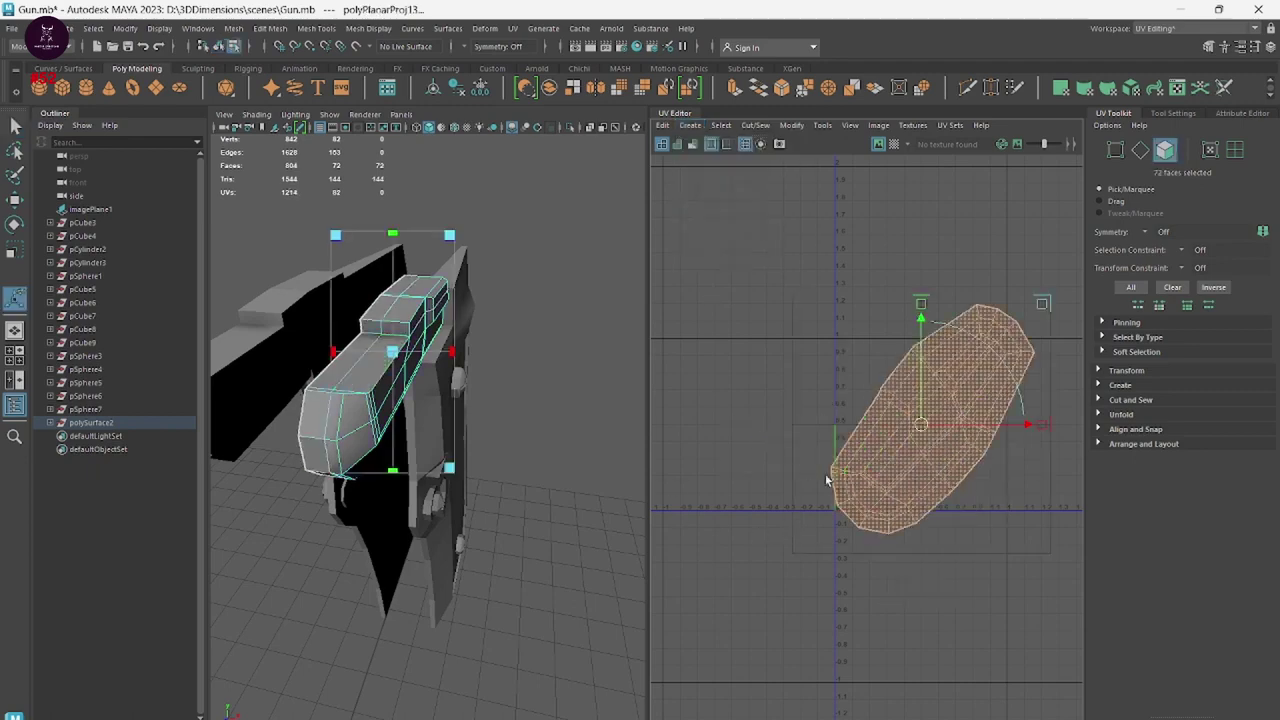
left_click(850, 486)
scroll(900, 520, "up", 5)
mouse_move(455, 422)
left_mouse_down("alt")
mouse_move(475, 445)
mouse_move(466, 451)
mouse_move(446, 447)
mouse_move(531, 417)
left_mouse_up("alt")
scroll(480, 448, "up", 3)
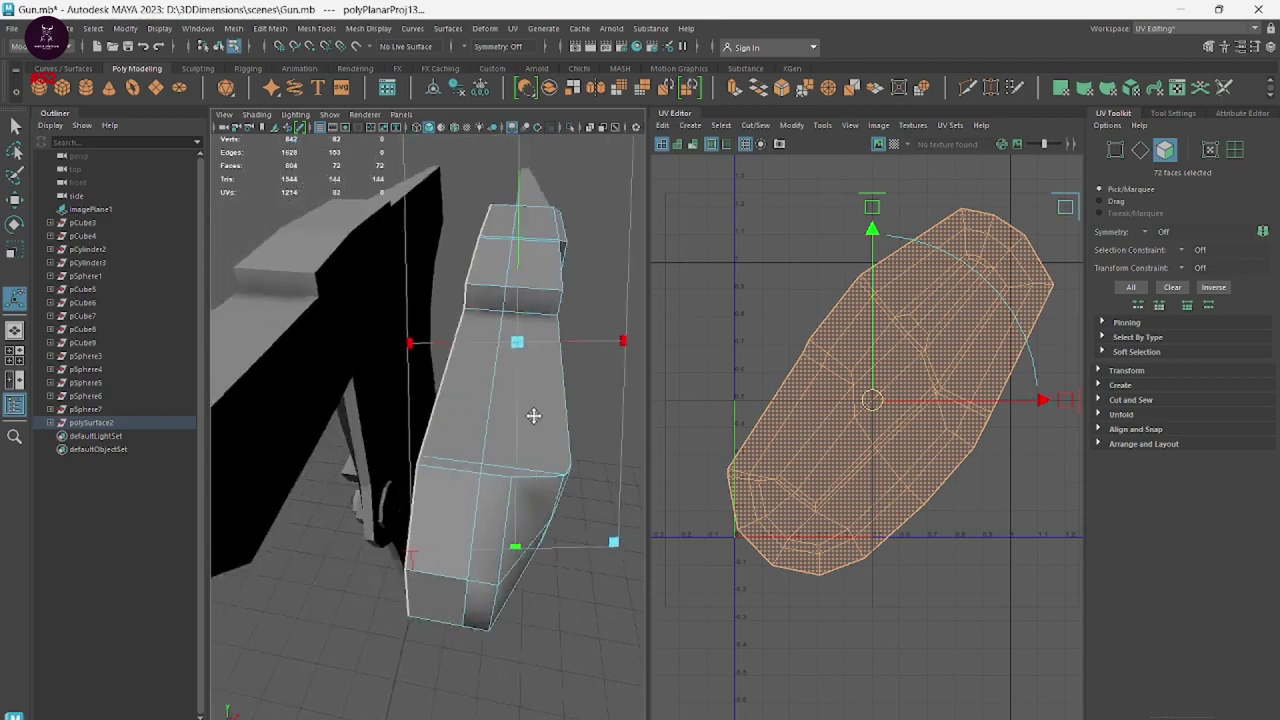
Select a vertical seam edge on the barrel.
right_click_drag(503, 388, 486, 343)
left_click(490, 475)
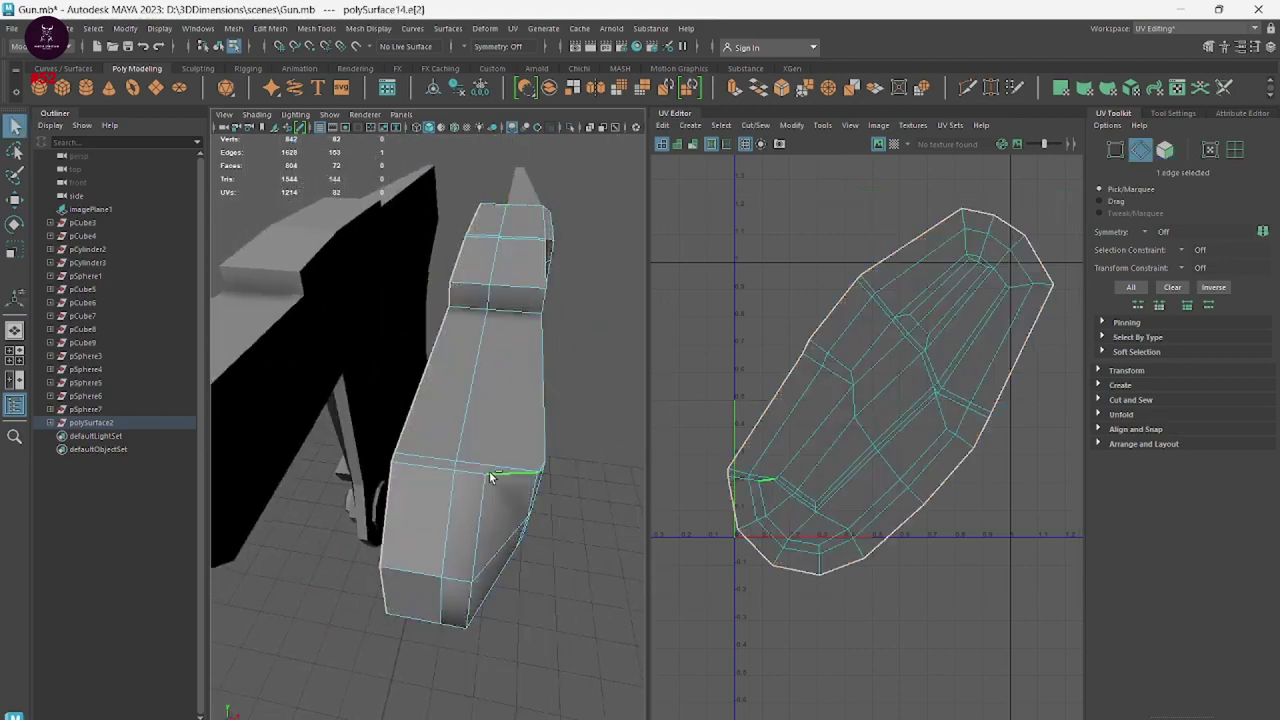
mouse_move(472, 577)
left_mouse_down("alt")
mouse_move(471, 463)
mouse_move(418, 267)
left_mouse_up("alt")
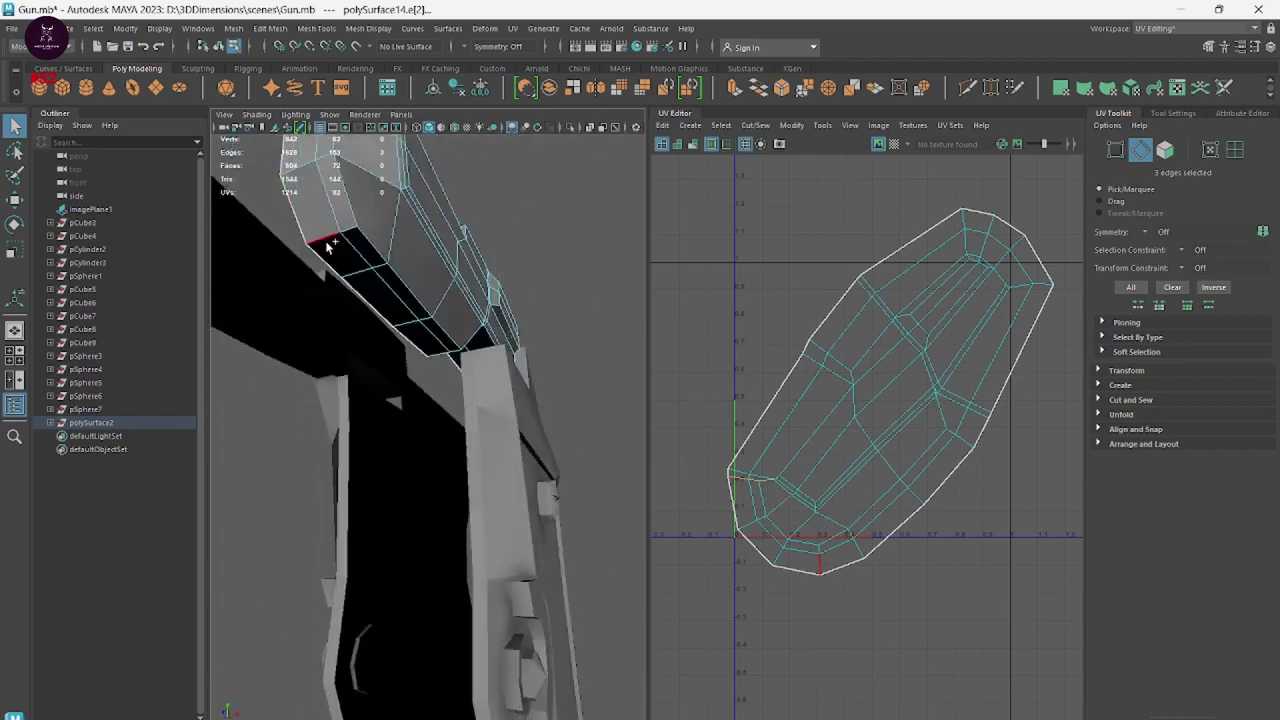
left_click_drag(395, 268, 371, 386, "alt")
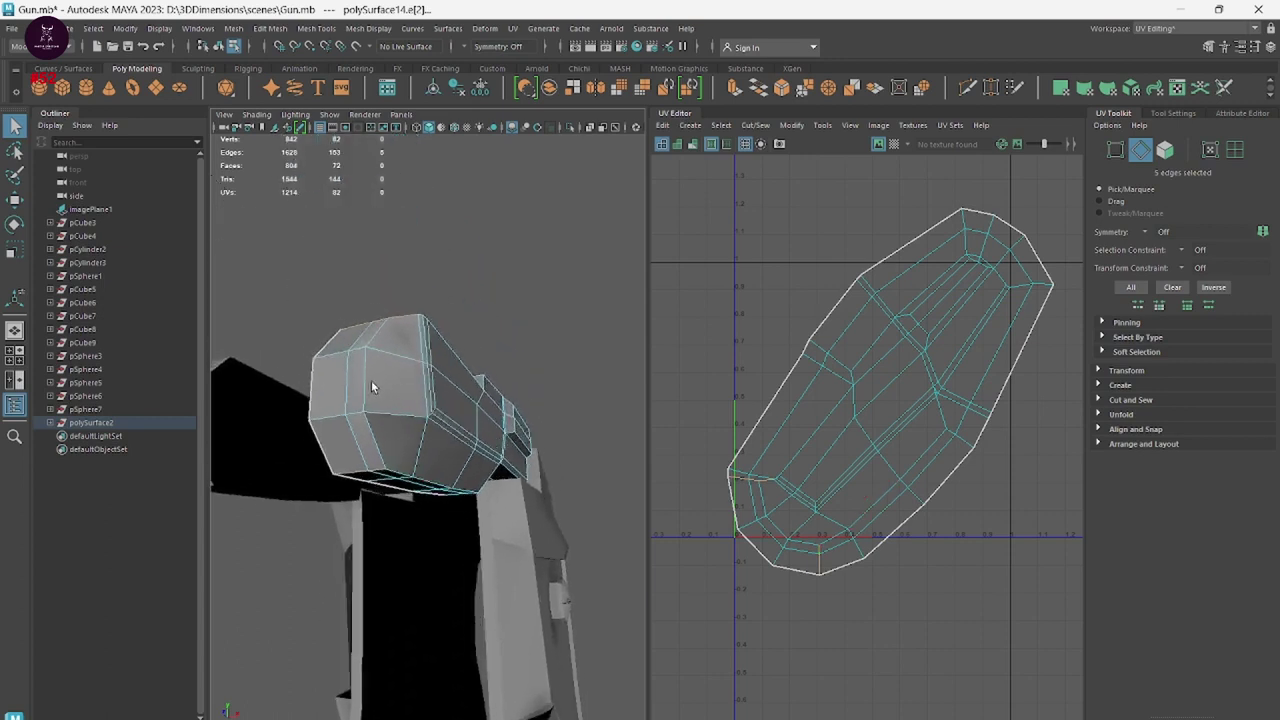
left_click(336, 504)
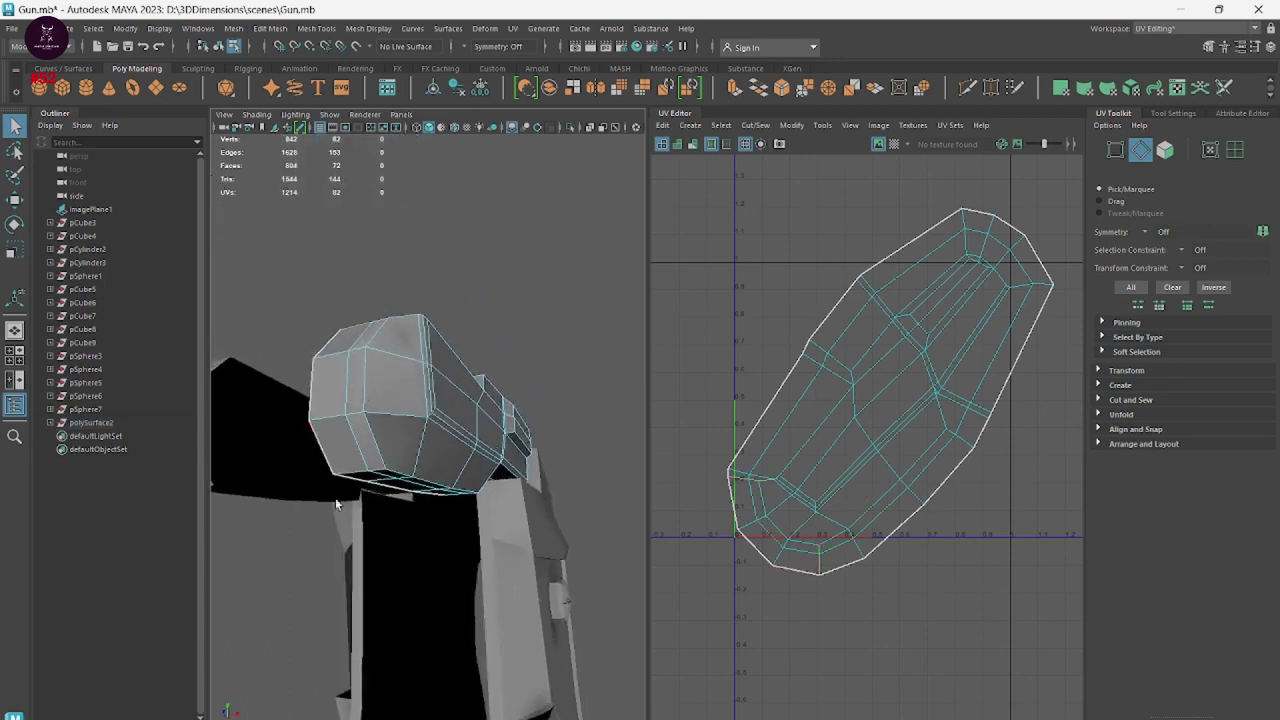
left_click(378, 464)
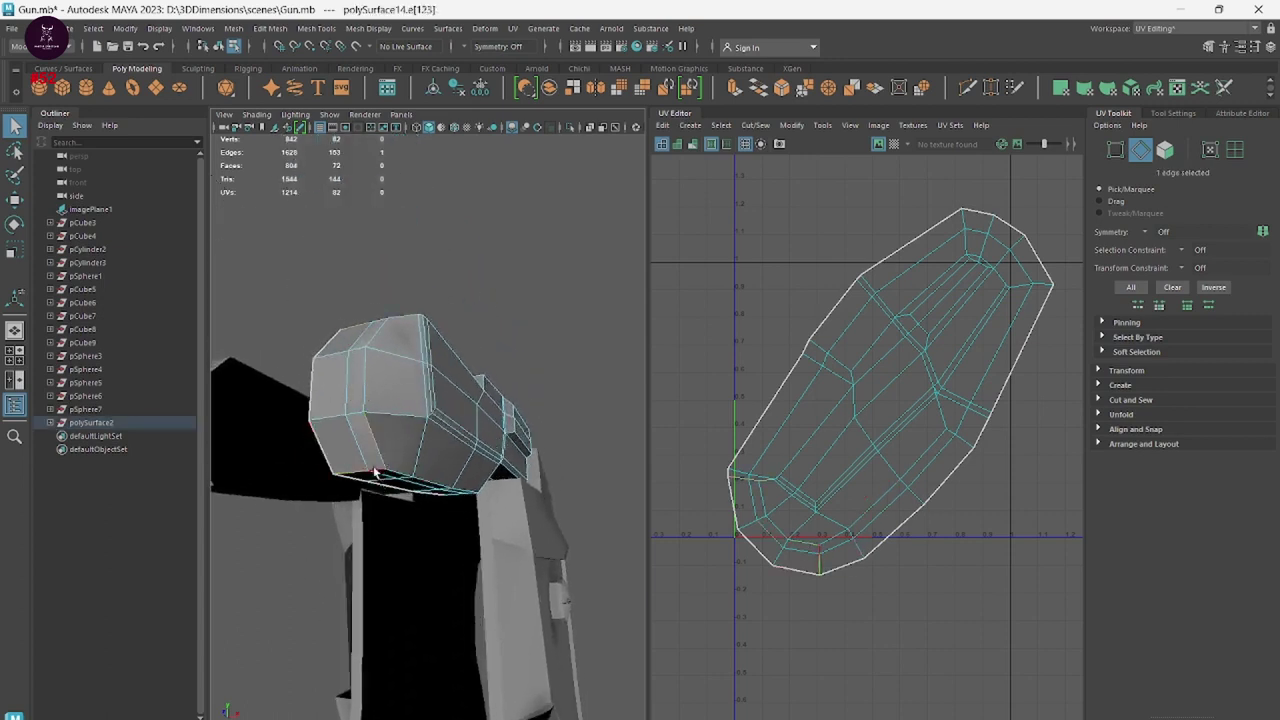
left_click_drag(388, 422, 388, 400, "alt")
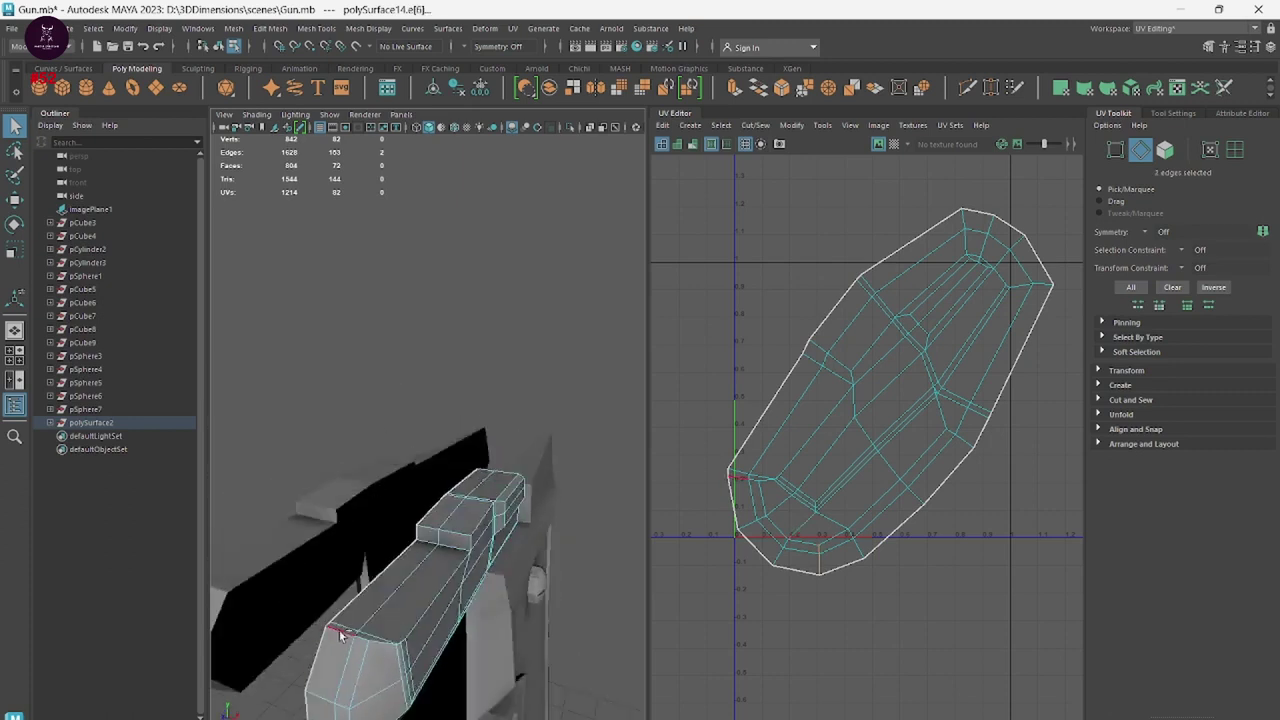
mouse_move(428, 643)
left_mouse_down("alt")
mouse_move(337, 536)
mouse_move(483, 623)
mouse_move(451, 623)
mouse_move(447, 541)
mouse_move(380, 586)
mouse_move(371, 457)
mouse_move(374, 483)
mouse_move(303, 498)
left_mouse_up("alt")
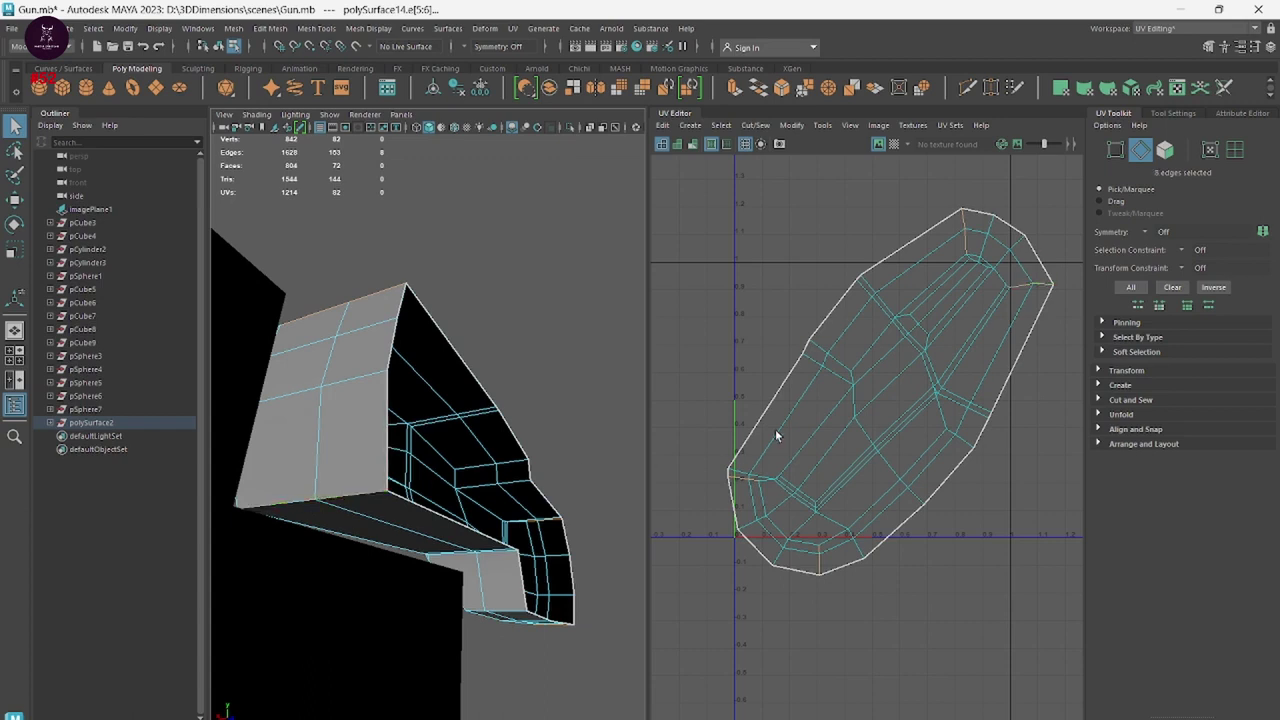
Cut the barrel UVs along the seam, unfold the shell, and deselect.
right_click(924, 358, "shift")
left_click(882, 372)
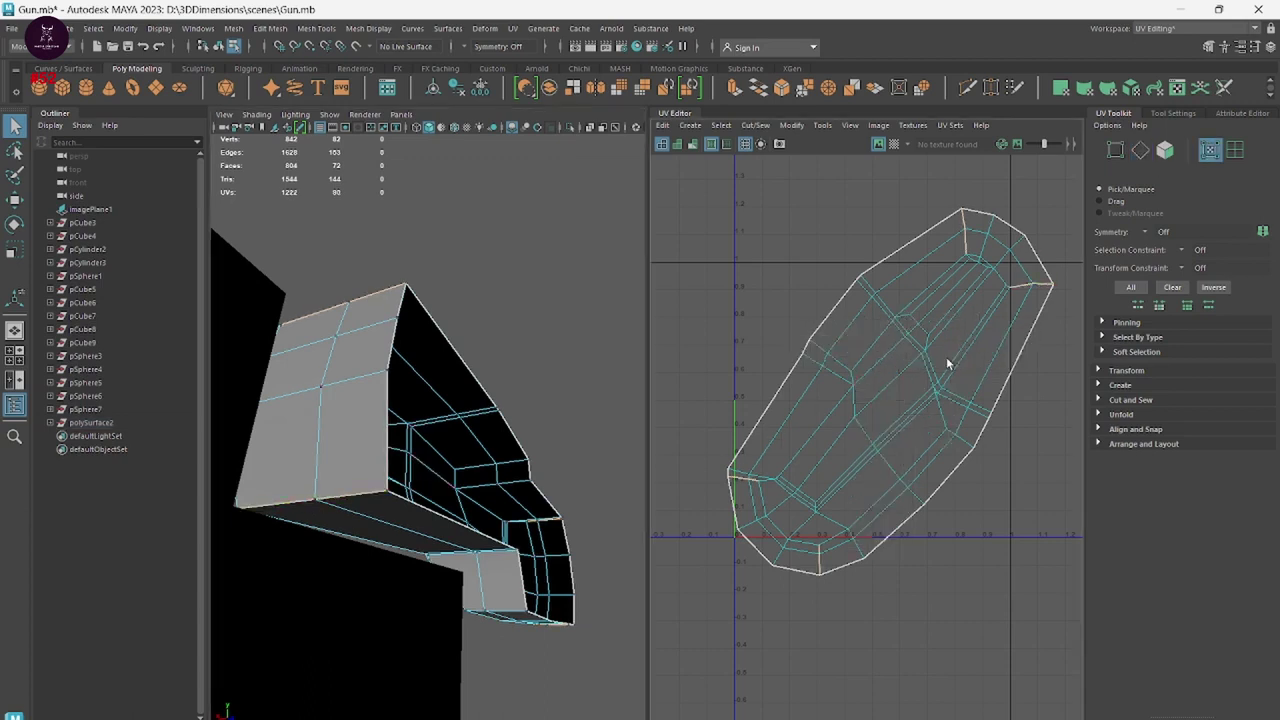
right_click_drag(944, 372, 910, 400)
right_click(930, 372, "shift")
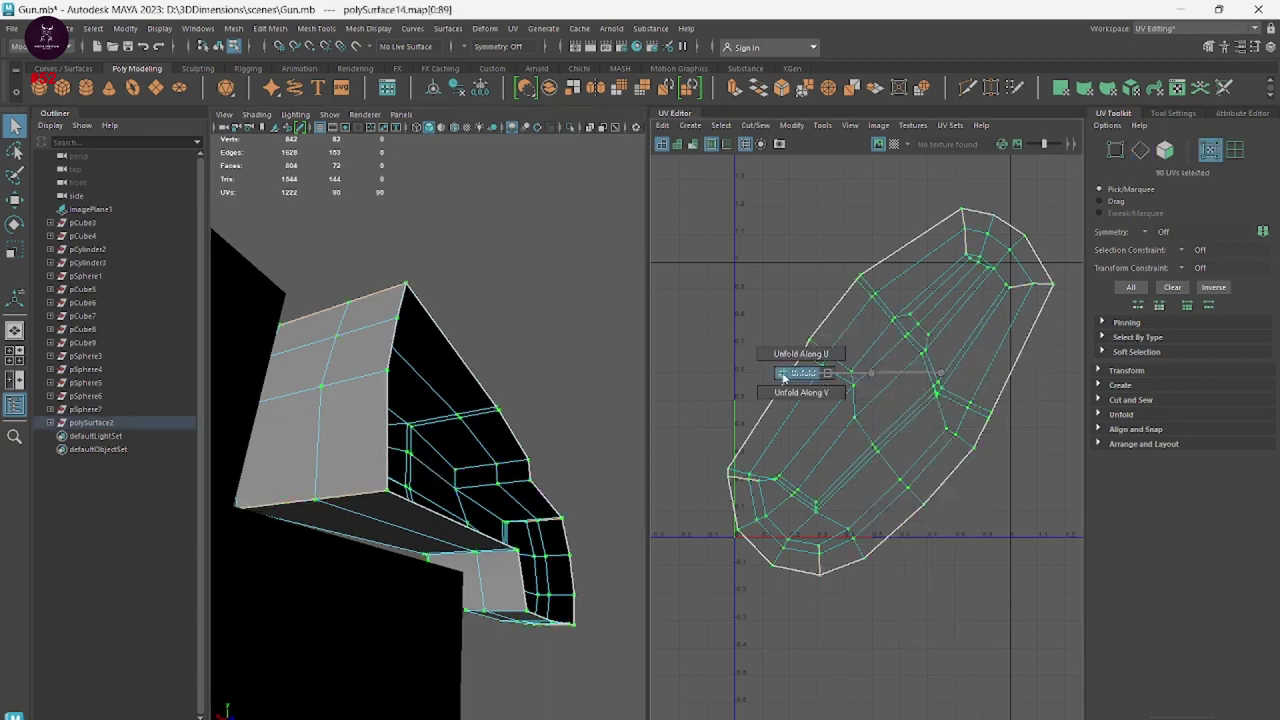
left_click(790, 382)
left_click(942, 533)
scroll(942, 533, "down", 3)
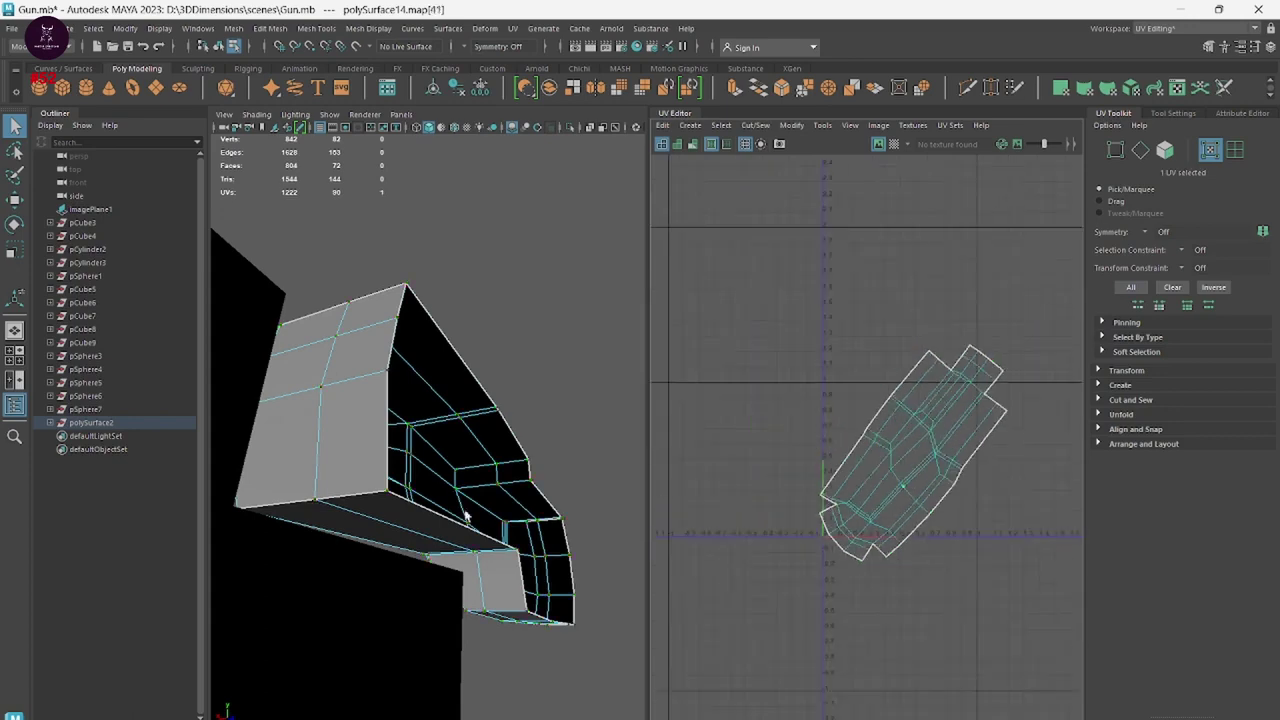
mouse_move(520, 500)
left_mouse_down("alt")
mouse_move(601, 579)
mouse_move(480, 514)
mouse_move(503, 601)
left_mouse_up("alt")
right_click_drag(520, 292, 590, 268)
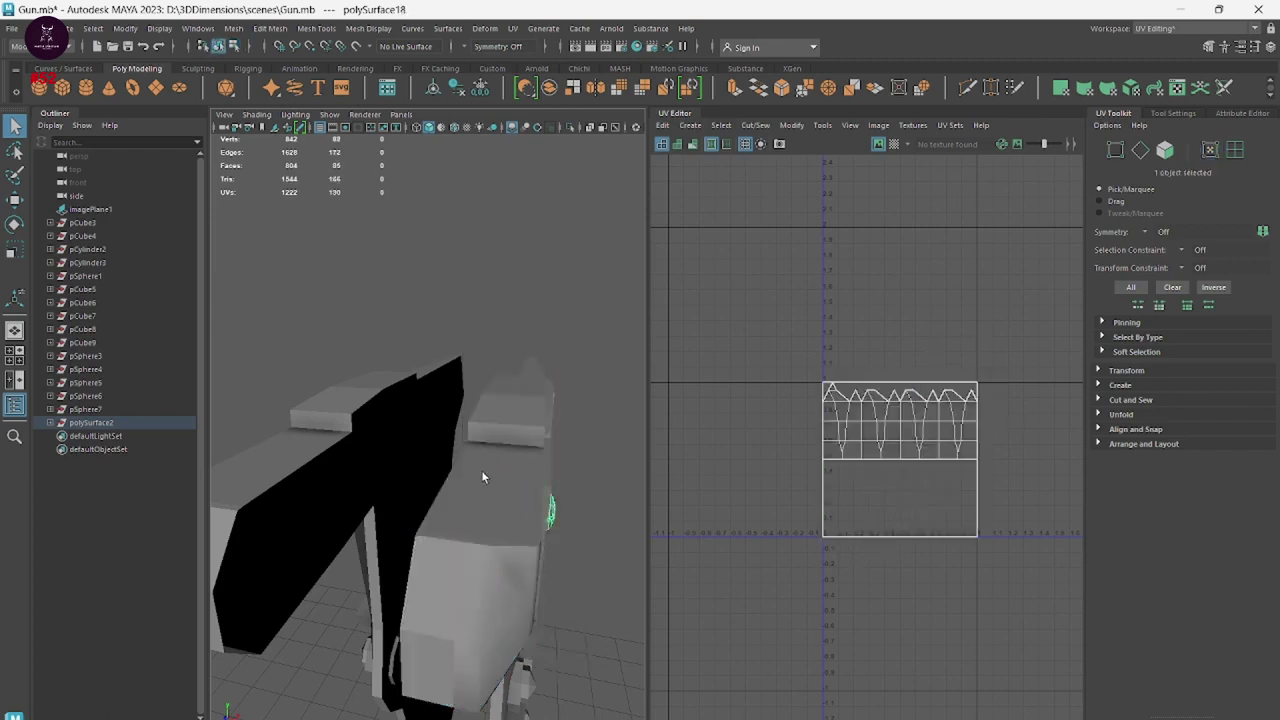
Hide the finished barrel, select the slide piece, and planar-project its UVs.
key("ctrl+h")
mouse_move(481, 470)
left_mouse_down("alt")
mouse_move(552, 565)
mouse_move(509, 584)
mouse_move(457, 523)
mouse_move(256, 615)
mouse_move(457, 560)
left_mouse_up("alt")
left_click(512, 526)
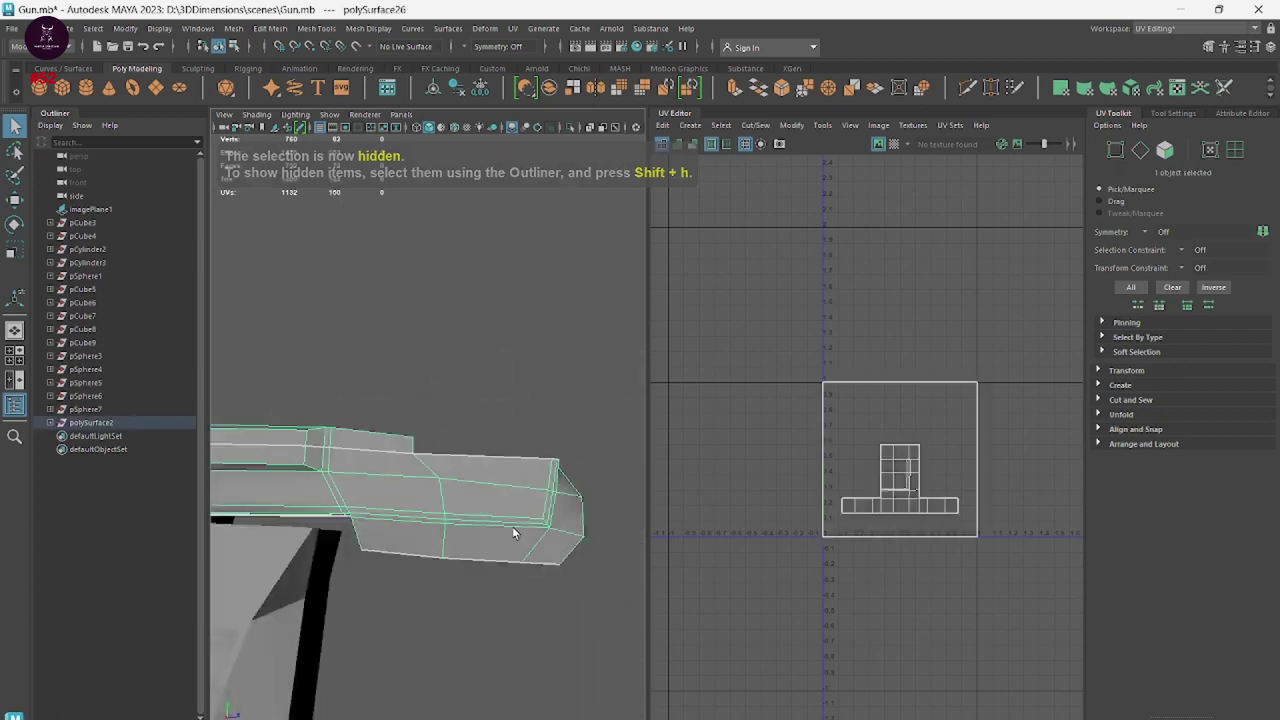
mouse_move(512, 526)
left_mouse_down("alt")
mouse_move(423, 606)
mouse_move(455, 380)
left_mouse_up("alt")
right_click_drag(455, 380, 458, 512)
left_click(458, 327)
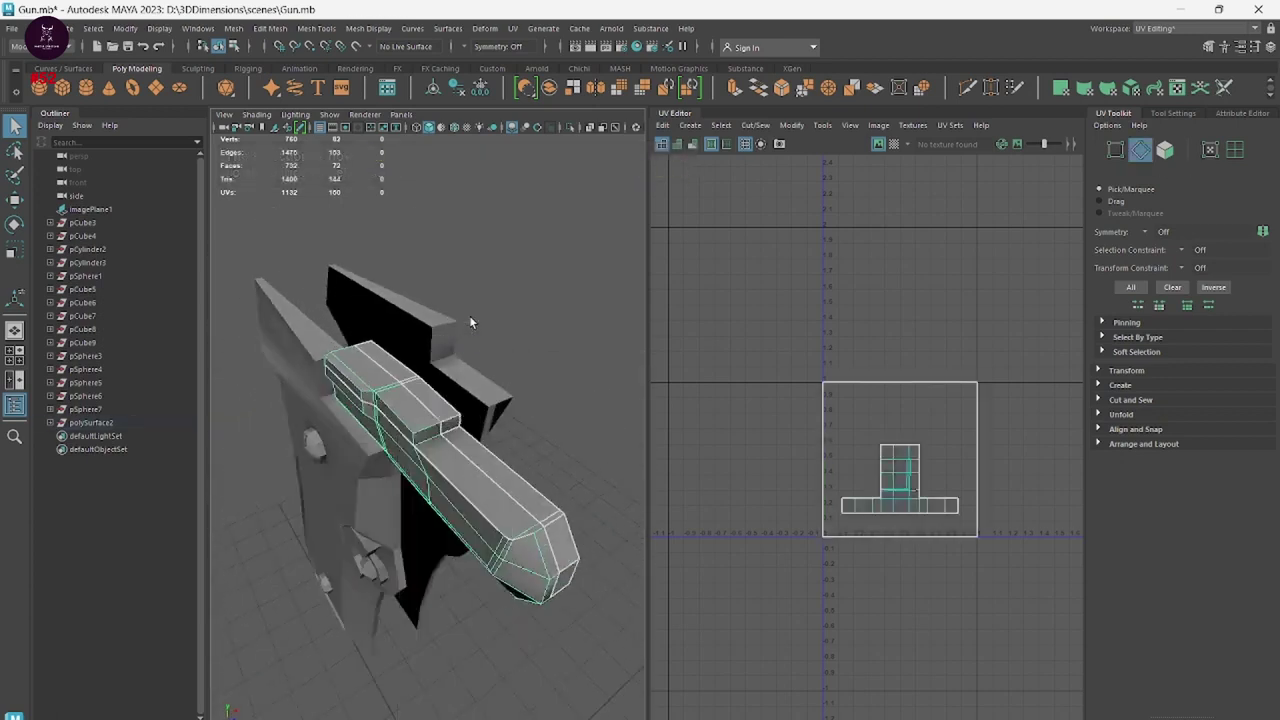
left_click(721, 125)
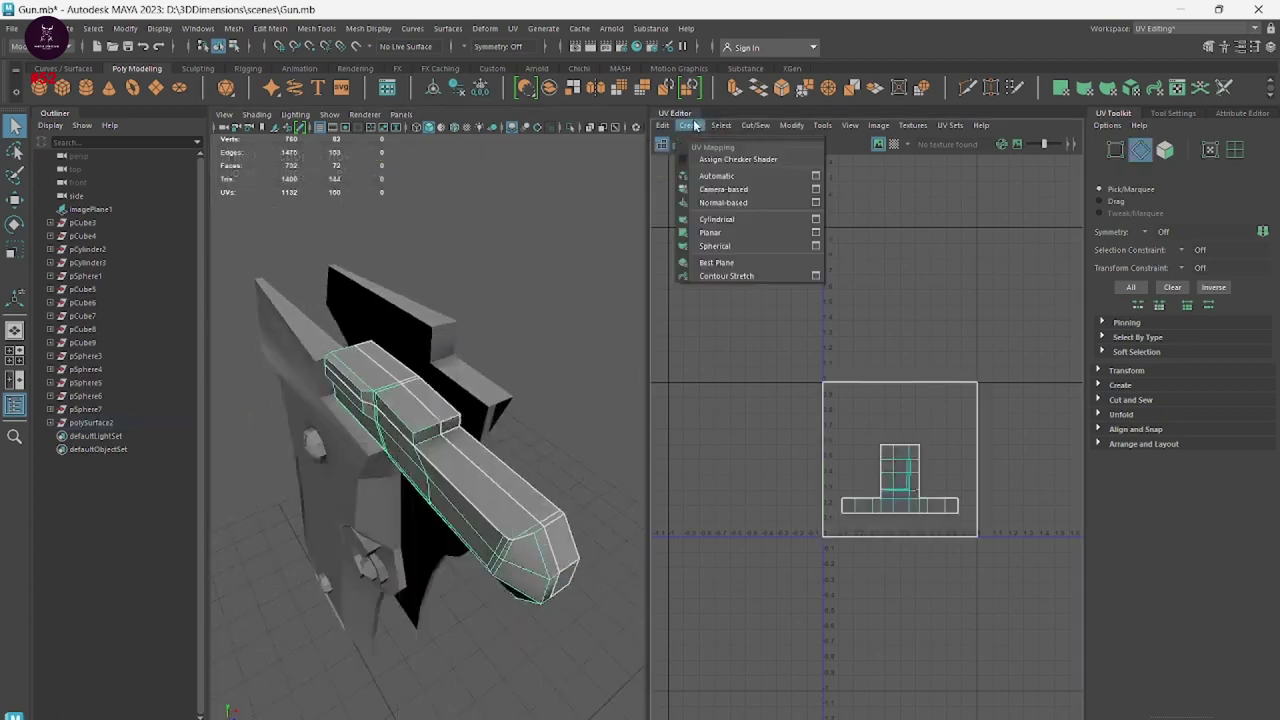
left_click(745, 236)
right_click_drag(545, 395, 592, 362)
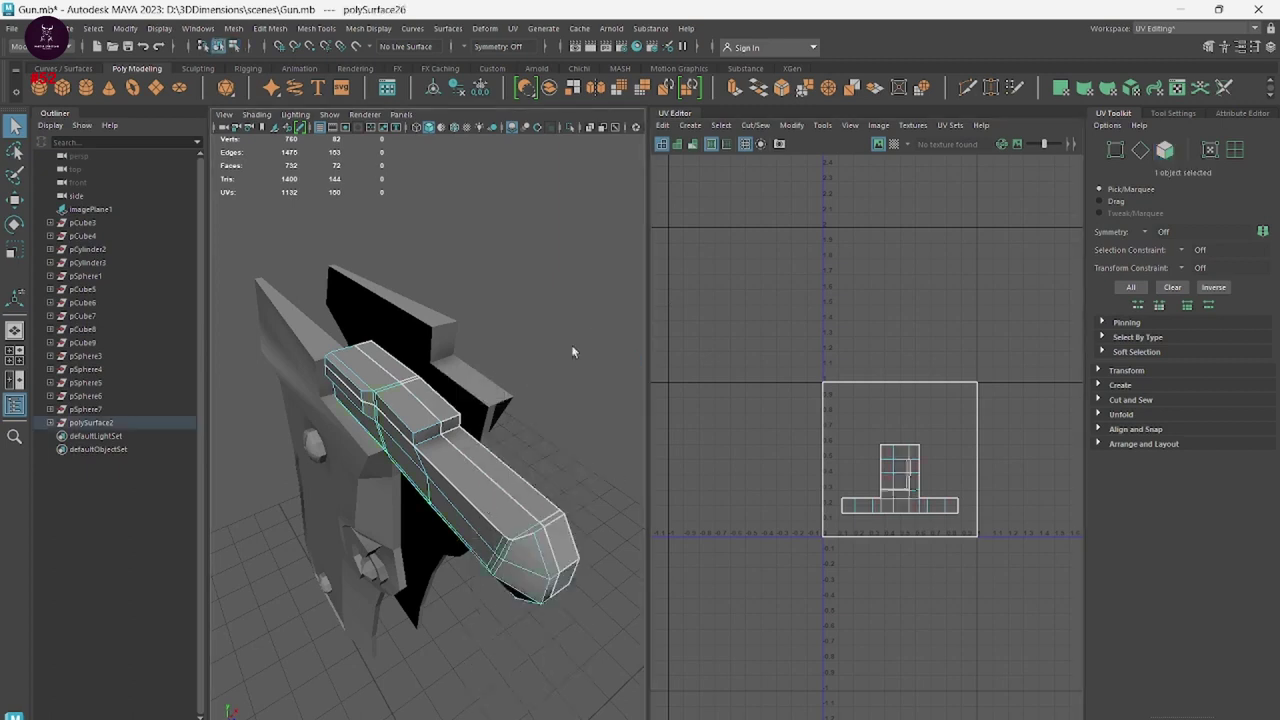
left_click(690, 125)
left_click(727, 232)
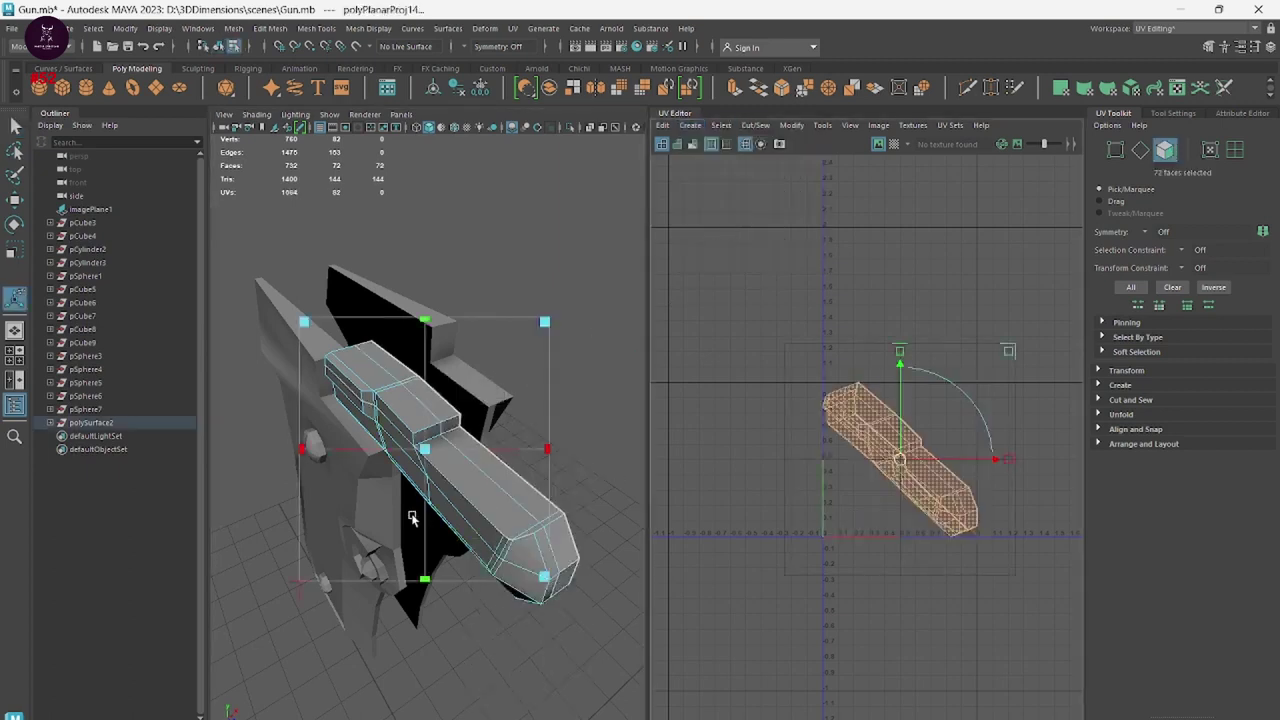
Select three seam edges on the slide piece.
right_click_drag(440, 385, 450, 340)
mouse_move(450, 340)
left_mouse_down("alt")
mouse_move(427, 519)
mouse_move(454, 508)
mouse_move(492, 608)
mouse_move(348, 503)
left_mouse_up("alt")
left_click(420, 523)
left_click(396, 492, "shift")
left_click(424, 428, "shift")
mouse_move(424, 428)
left_mouse_down("alt")
mouse_move(428, 491)
mouse_move(476, 533)
left_mouse_up("alt")
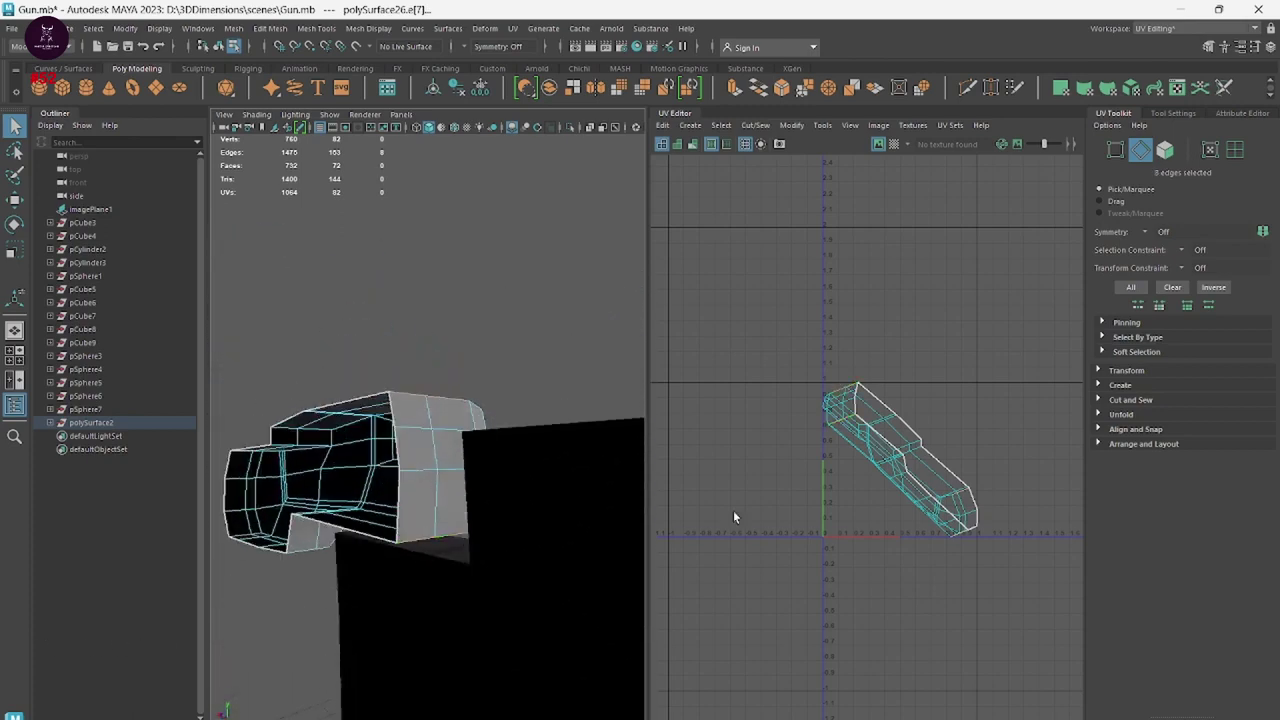
Cut the slide's UVs along the seams, unfold the shell, and return to Object Mode.
mouse_move(857, 457)
right_mouse_down("shift")
mouse_move(817, 457)
mouse_move(878, 464)
mouse_move(855, 500)
right_mouse_up("shift")
right_click_drag(718, 457, 708, 490, "shift")
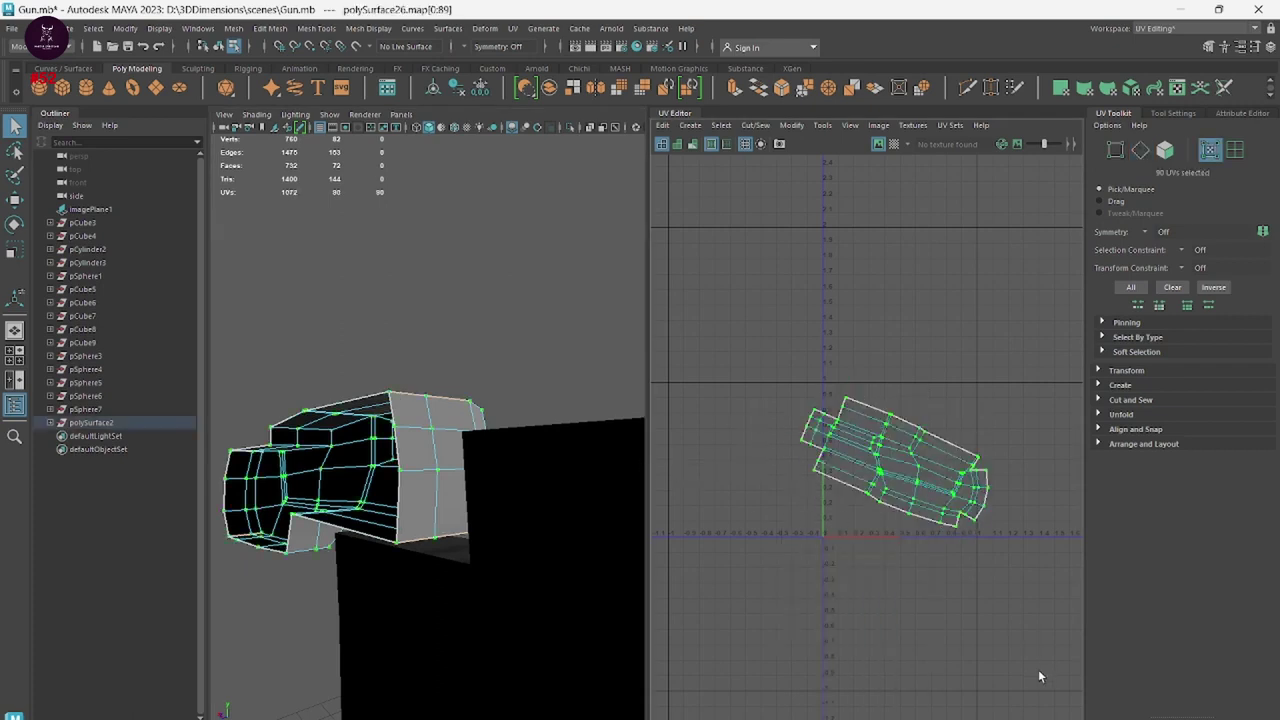
right_click_drag(908, 322, 963, 323)
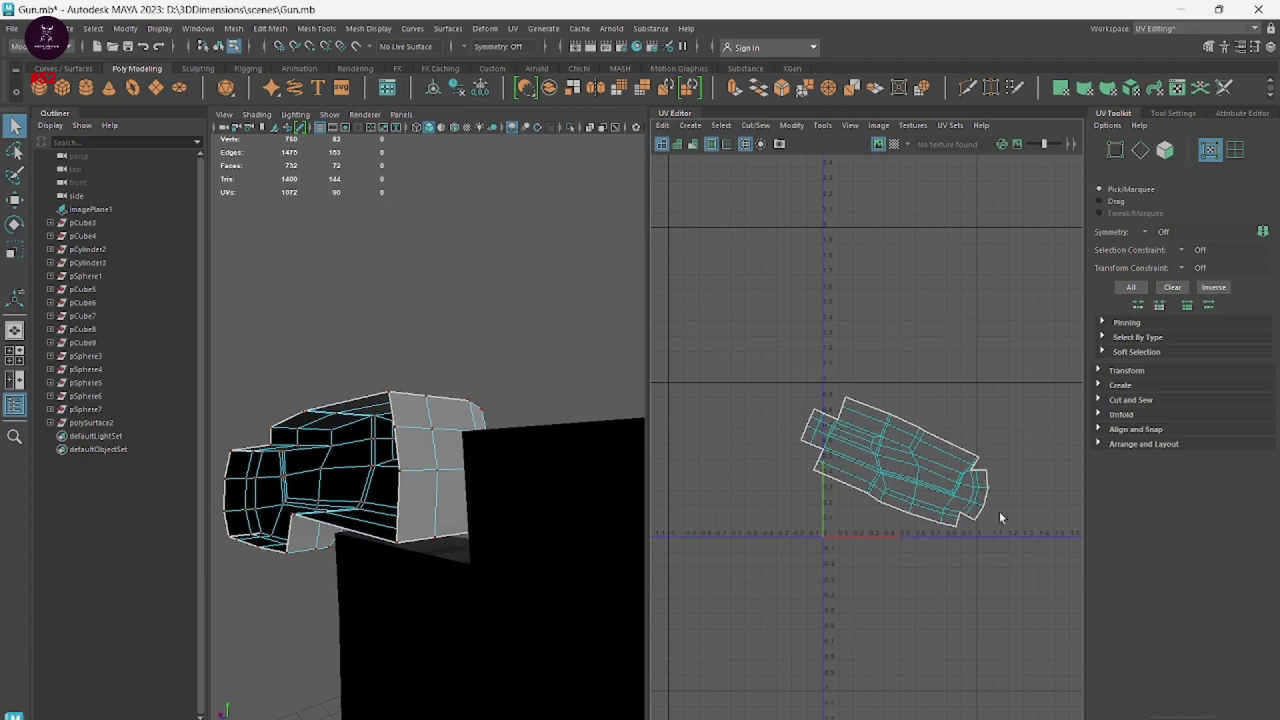
scroll(999, 517, "down", 3)
left_click_drag(600, 510, 326, 375, "alt")
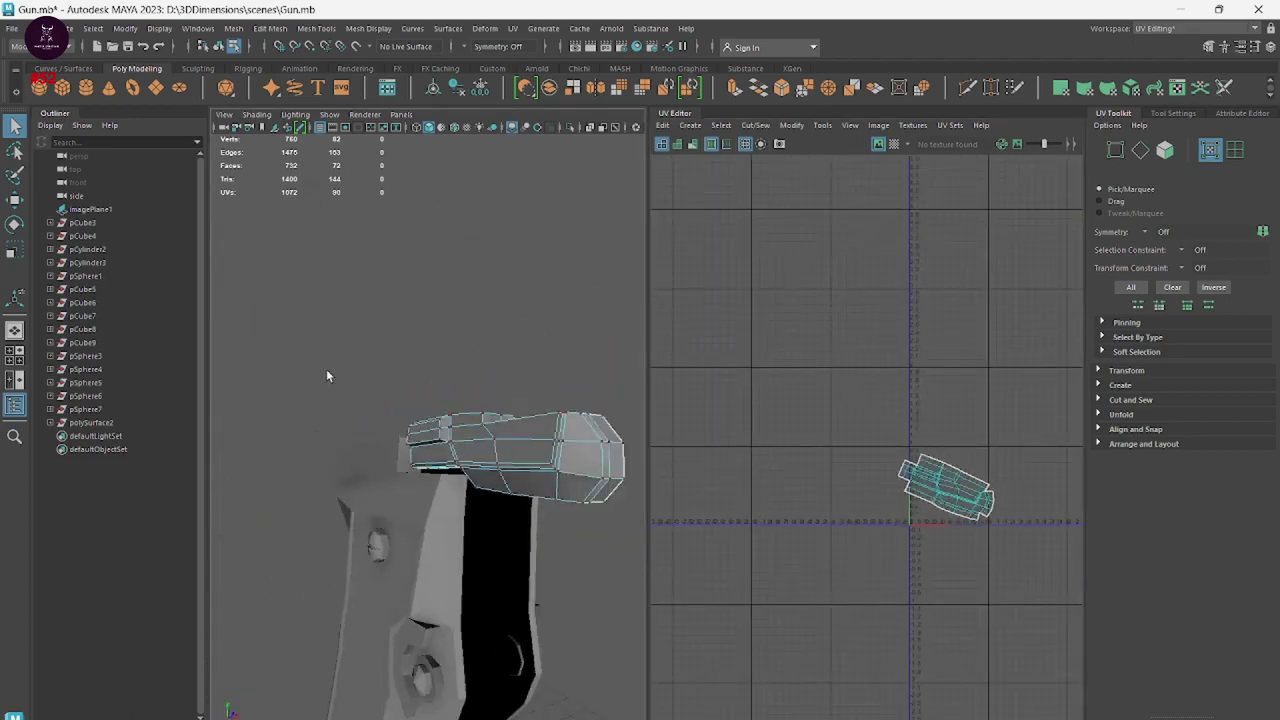
right_click_drag(326, 375, 391, 352)
left_click_drag(391, 352, 514, 366, "alt")
Select the gun slide and hide it with Ctrl+H.
left_click(514, 366)
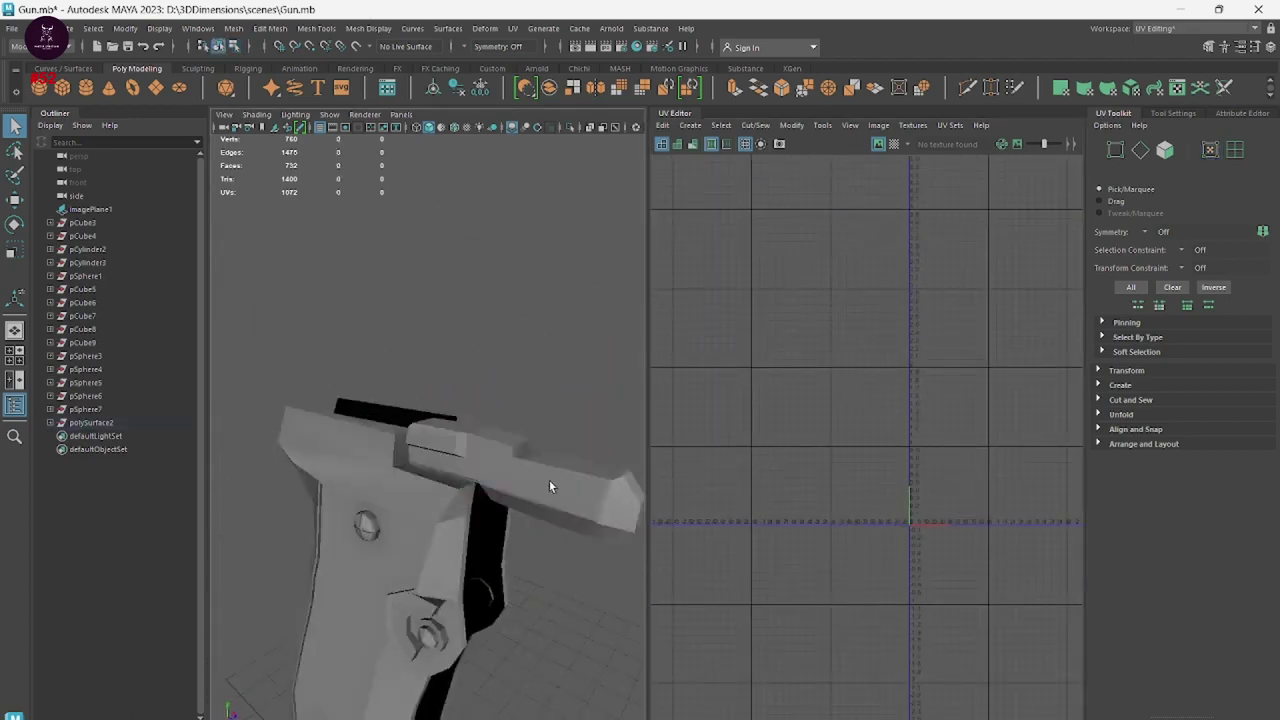
left_click(549, 486)
key("ctrl+h")
Select the grip mesh and apply a planar UV projection to it.
mouse_move(537, 500)
left_mouse_down("alt")
mouse_move(486, 557)
mouse_move(303, 565)
mouse_move(417, 609)
left_mouse_up("alt")
left_click(456, 521)
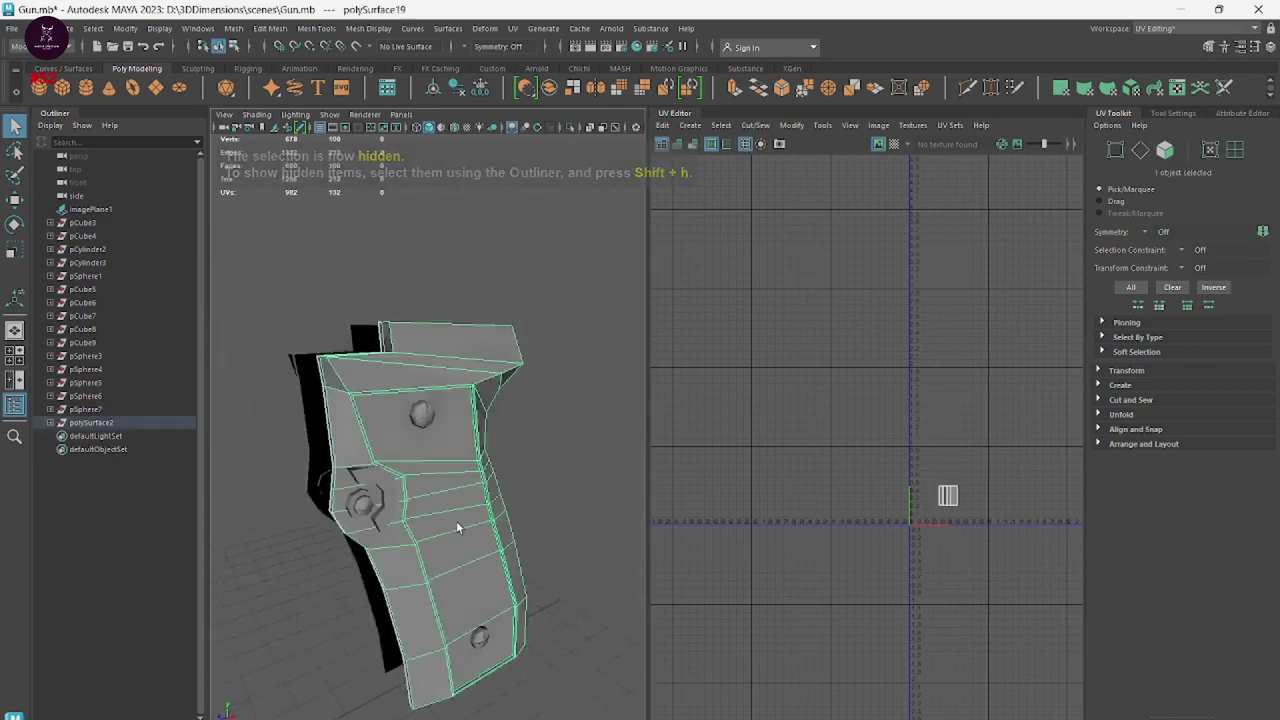
mouse_move(456, 521)
left_mouse_down("alt")
mouse_move(466, 591)
mouse_move(446, 593)
left_mouse_up("alt")
scroll(378, 476, "up", 2)
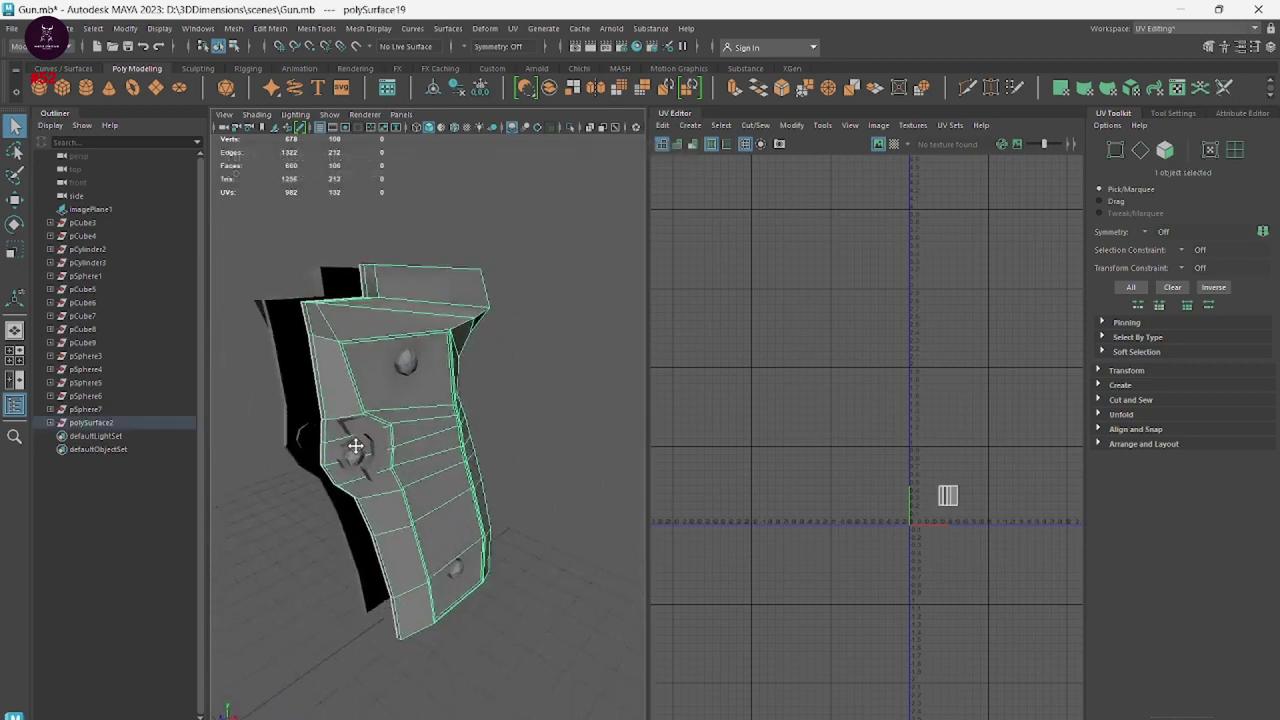
scroll(390, 470, "up", 3)
scroll(405, 472, "up", 2)
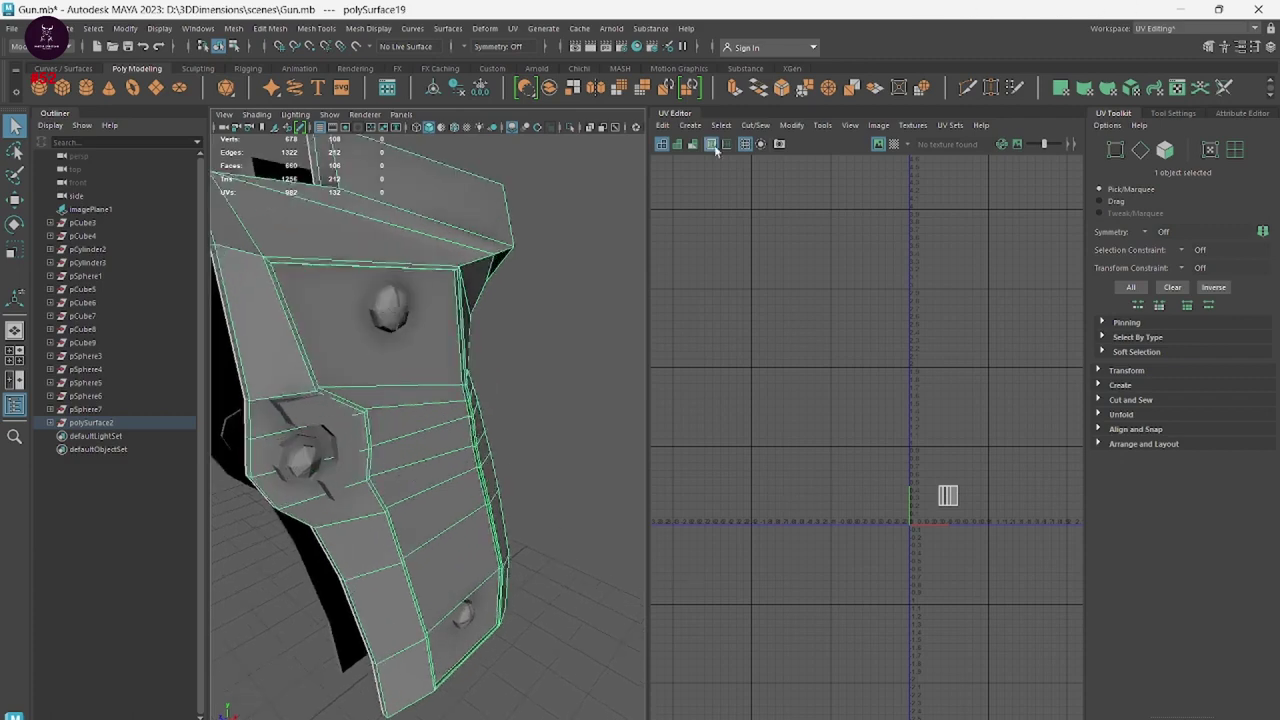
left_click(690, 125)
left_click(712, 232)
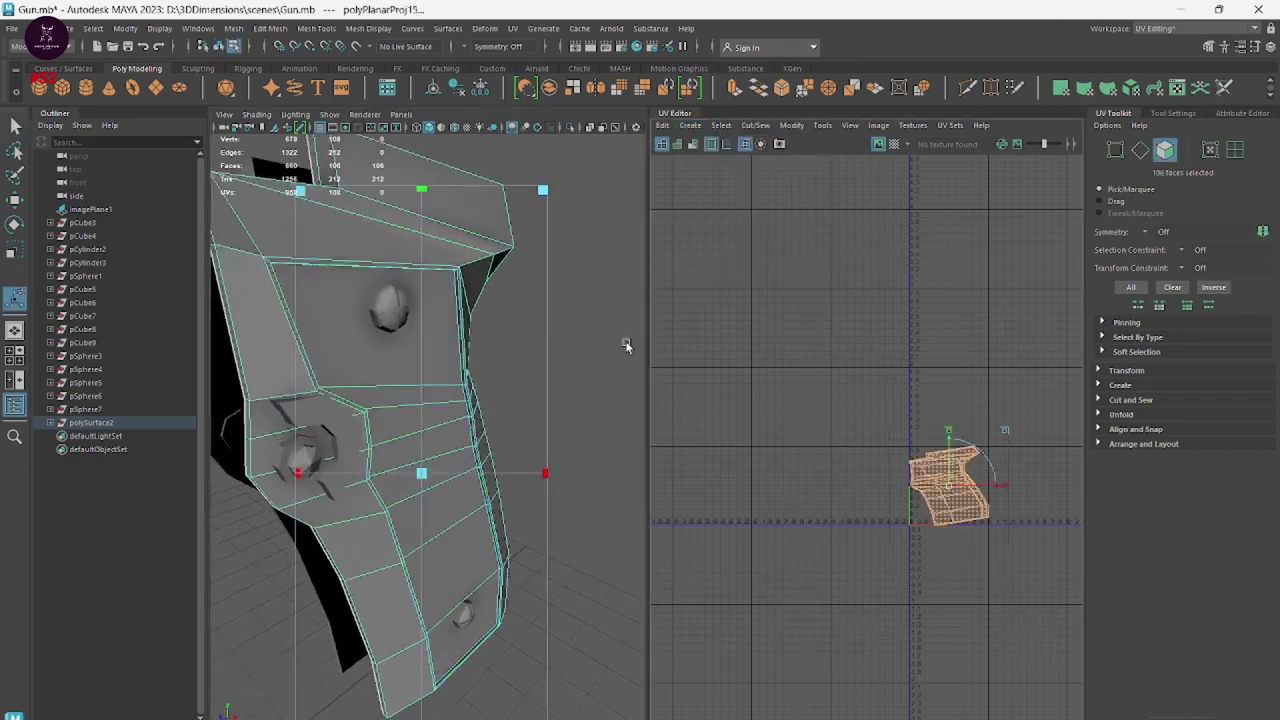
Give the grip's narrow side piece a planar UV projection.
left_click_drag(476, 466, 499, 449, "alt")
left_click(345, 418)
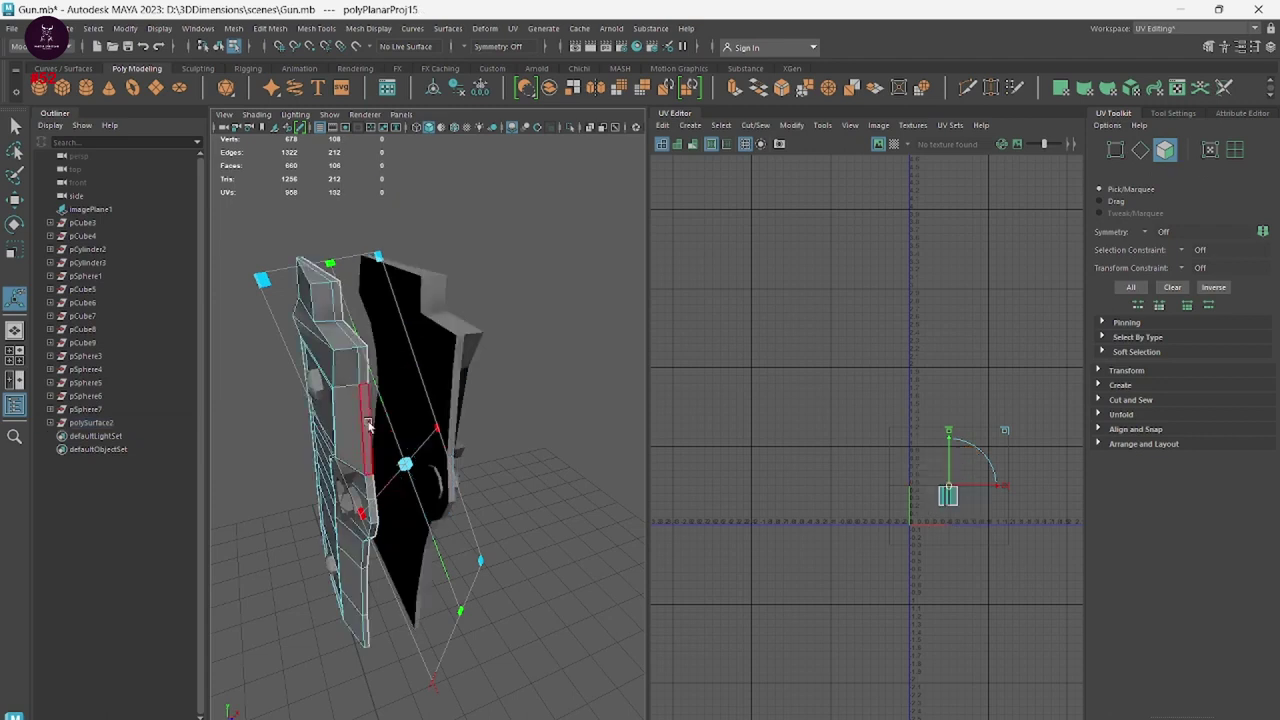
left_click(698, 125)
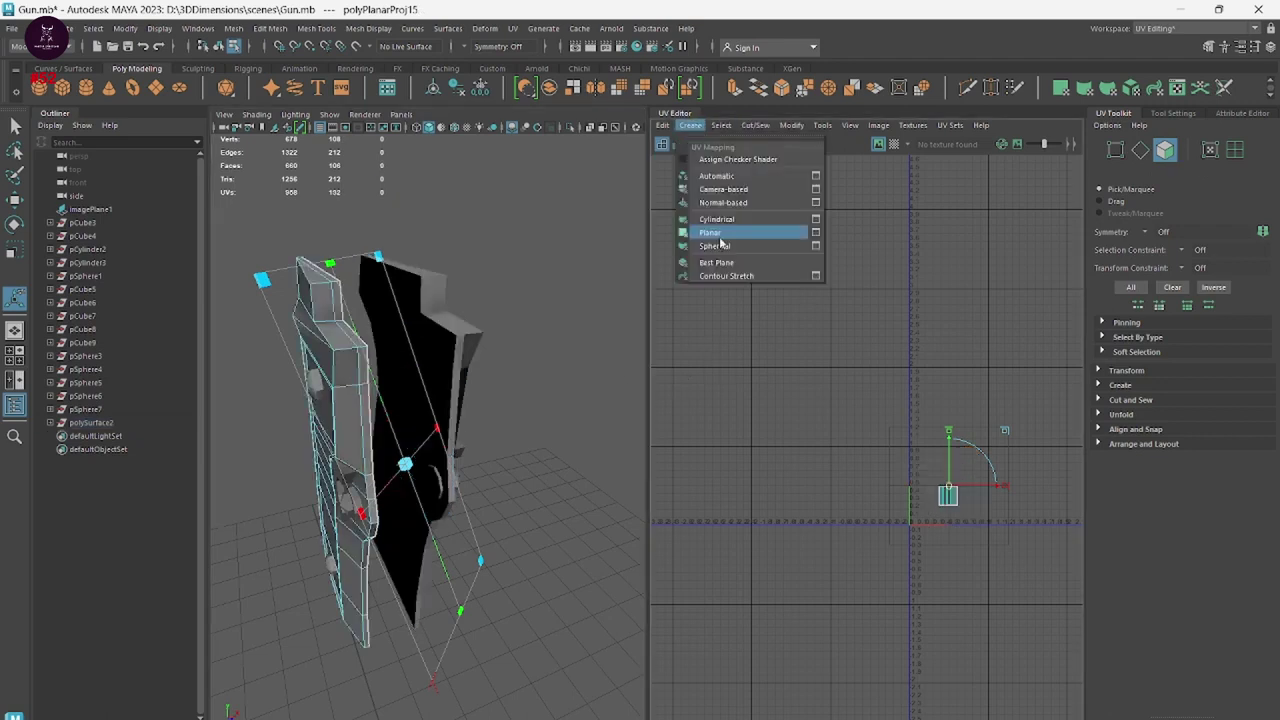
left_click(722, 244)
left_click_drag(561, 414, 532, 327, "alt")
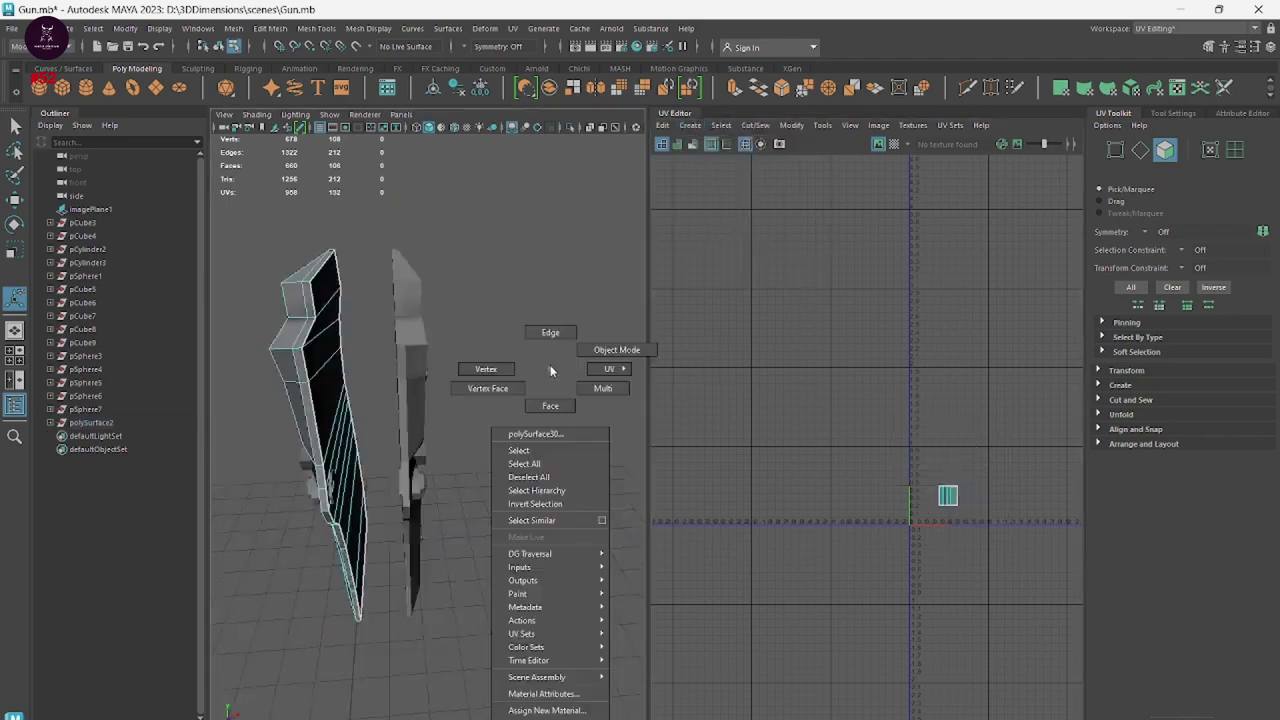
Apply a cylindrical UV projection, then reselect the main grip object.
right_click_drag(550, 365, 614, 345)
left_click(698, 125)
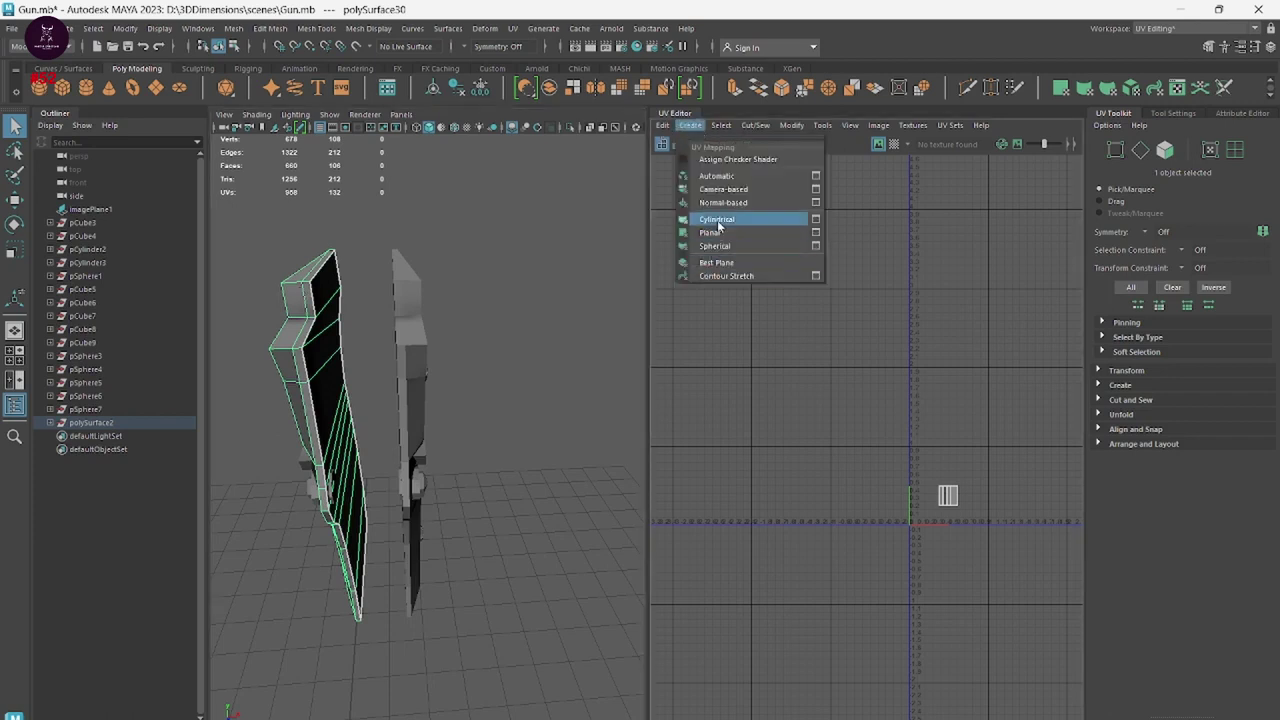
left_click(720, 240)
left_click_drag(550, 352, 423, 360, "alt")
left_click(285, 380)
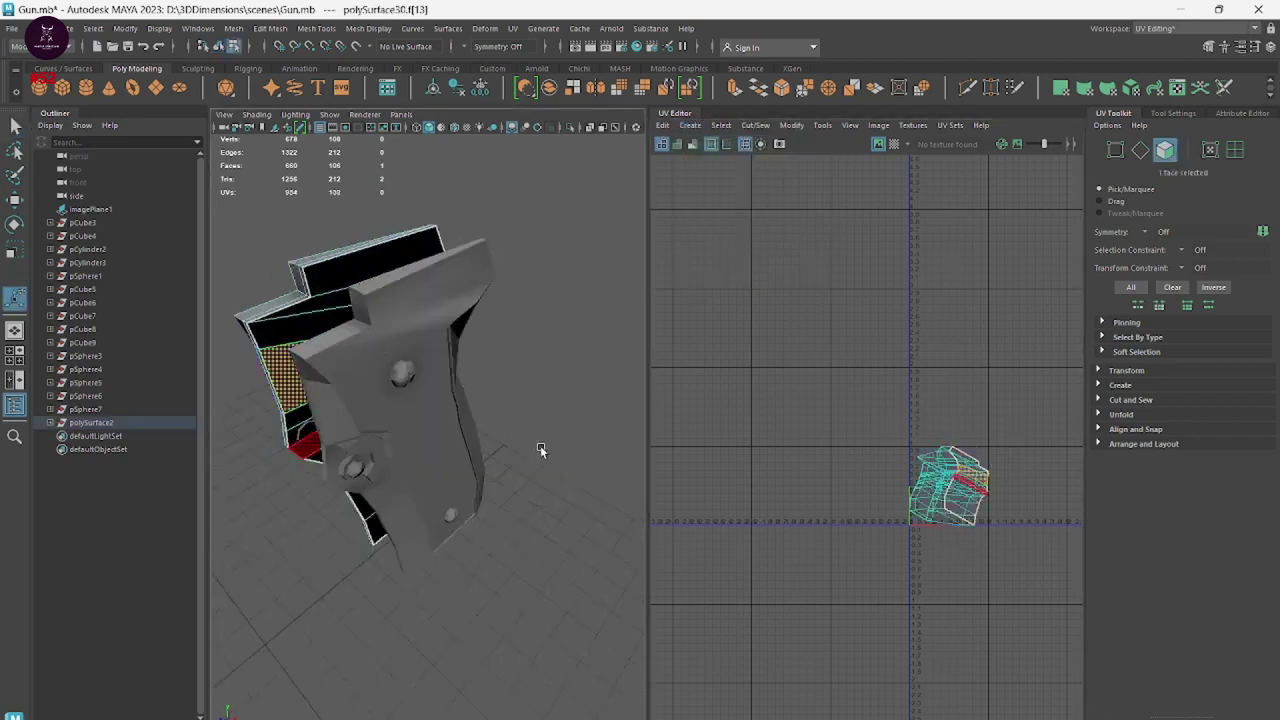
key("F8")
left_click(445, 305)
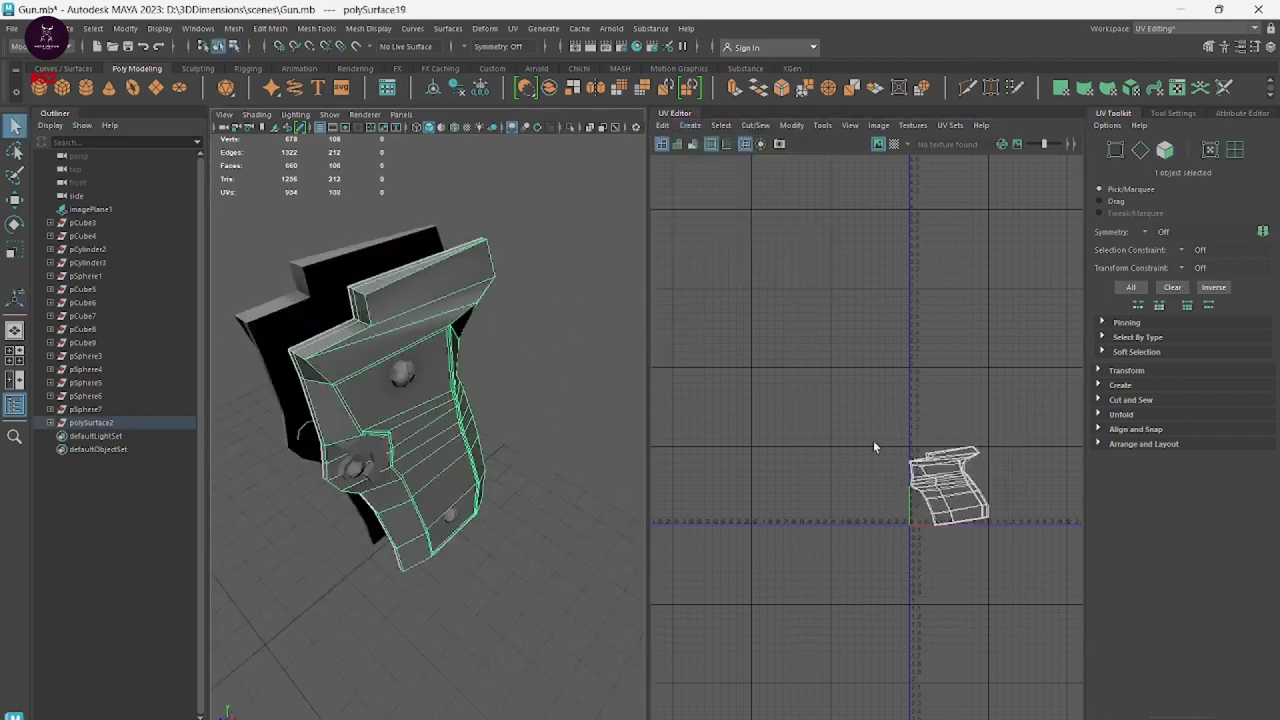
scroll(874, 447, "up", 5)
Frame the whole grip and switch to edge selection mode.
scroll(404, 463, "up", 5)
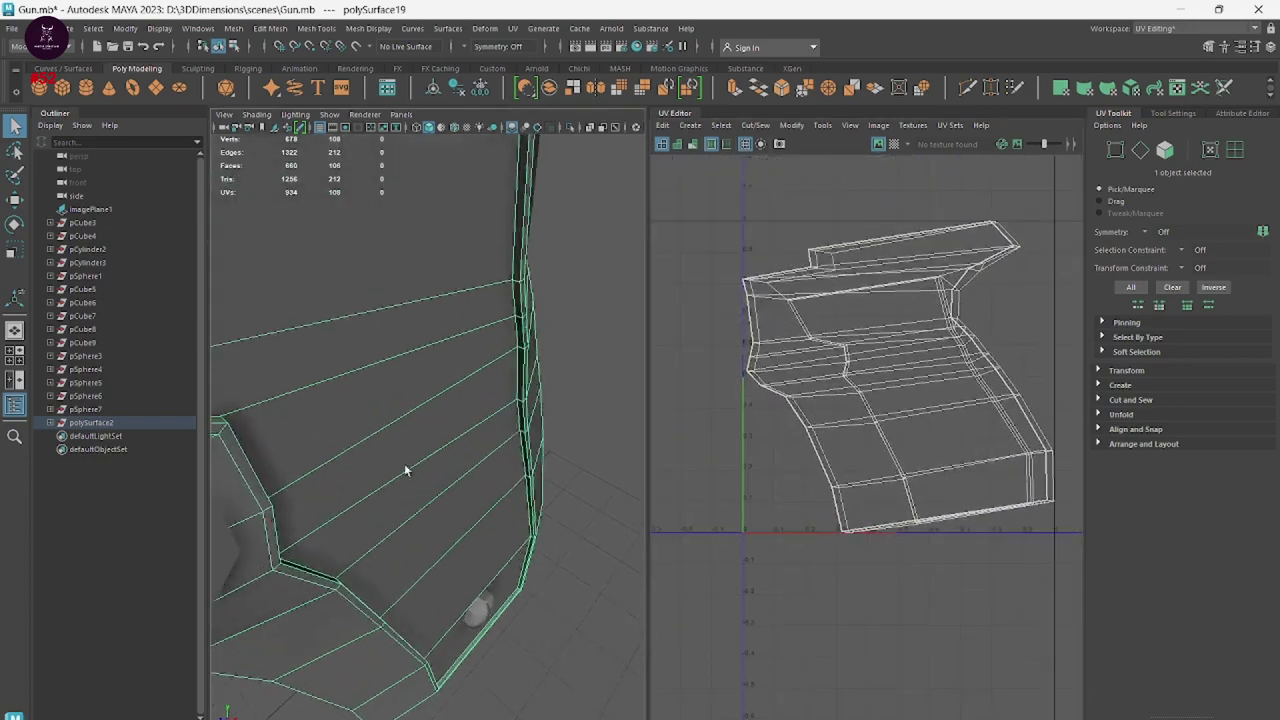
scroll(404, 463, "down", 3)
mouse_move(404, 463)
left_mouse_down("alt")
mouse_move(423, 457)
mouse_move(480, 522)
left_mouse_up("alt")
scroll(393, 500, "down", 3)
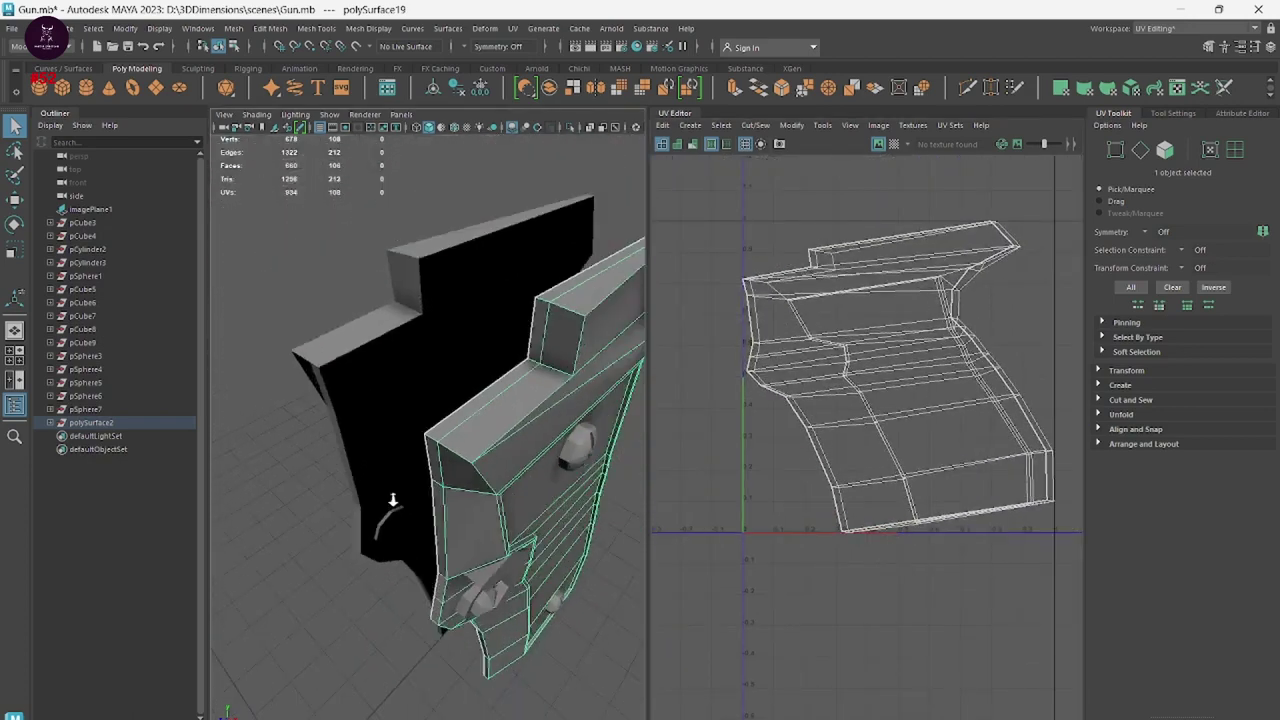
right_click(472, 380)
left_click(468, 345)
Select the seam edges around the grip and cut the UVs along them.
left_click(440, 450)
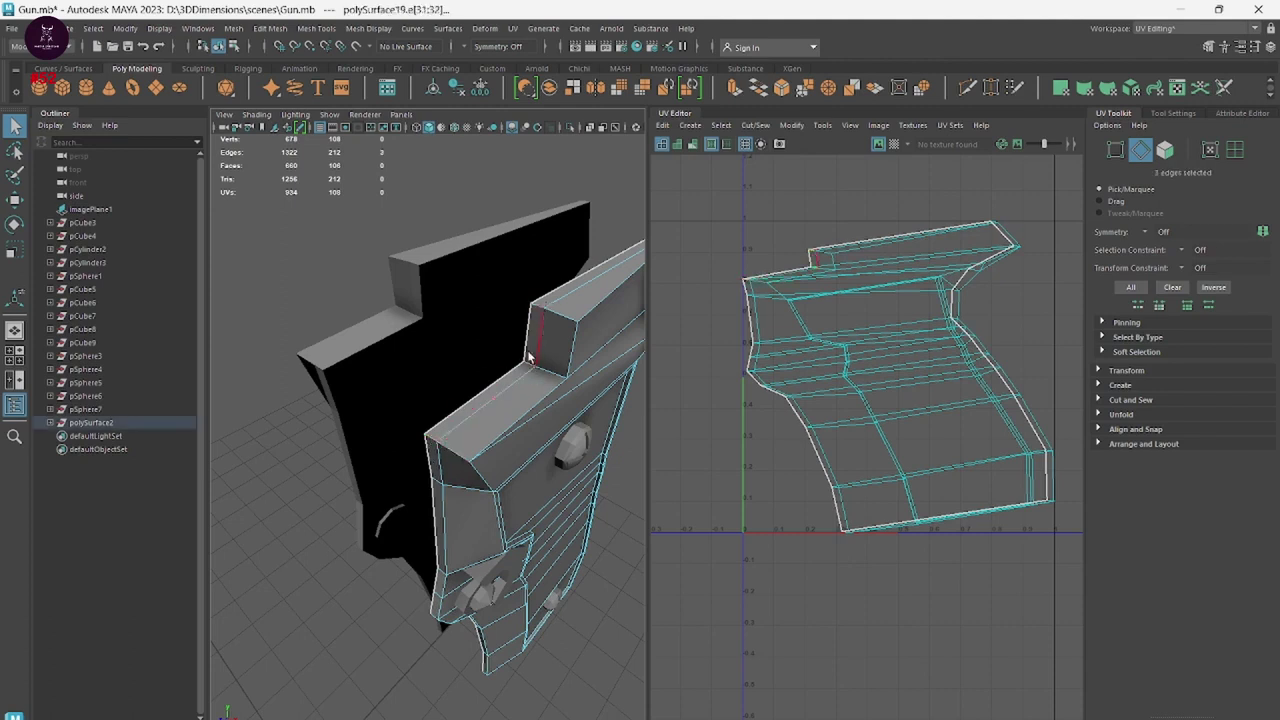
left_click_drag(530, 357, 520, 486, "alt")
left_click_drag(498, 440, 430, 452, "alt")
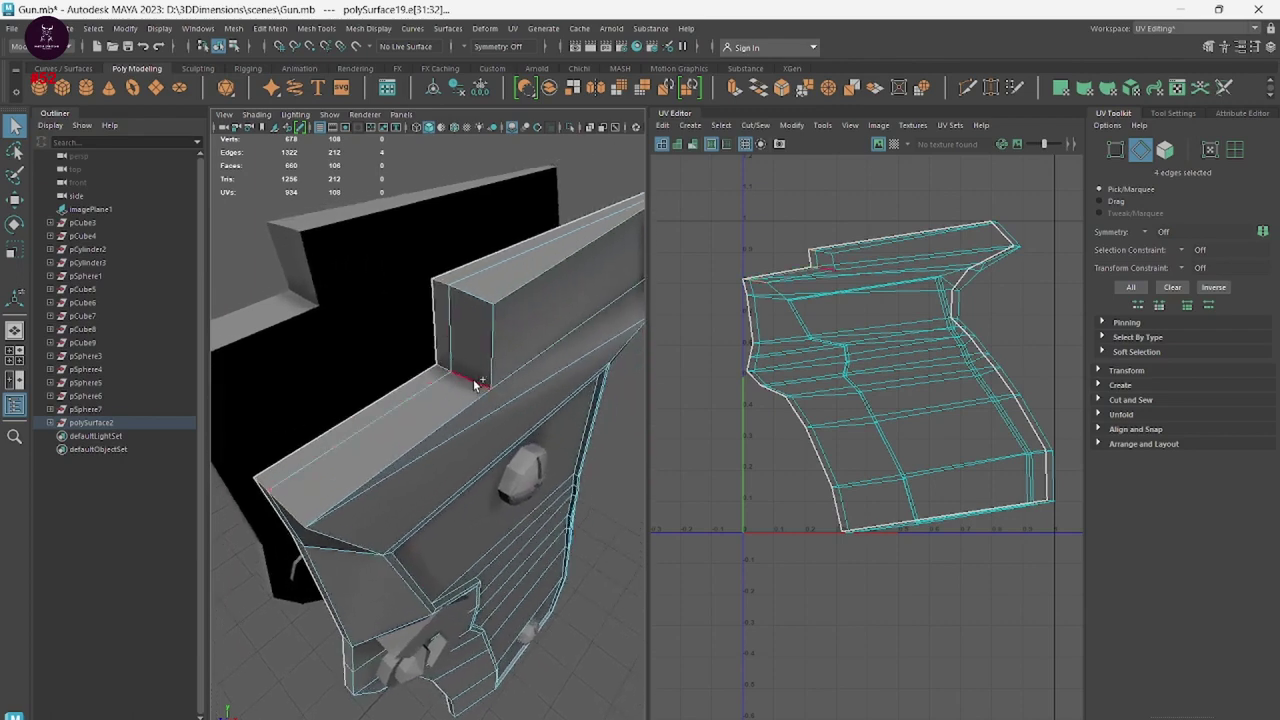
mouse_move(482, 302)
left_mouse_down("alt")
mouse_move(480, 366)
mouse_move(534, 420)
mouse_move(315, 386)
mouse_move(430, 445)
mouse_move(387, 270)
left_mouse_up("alt")
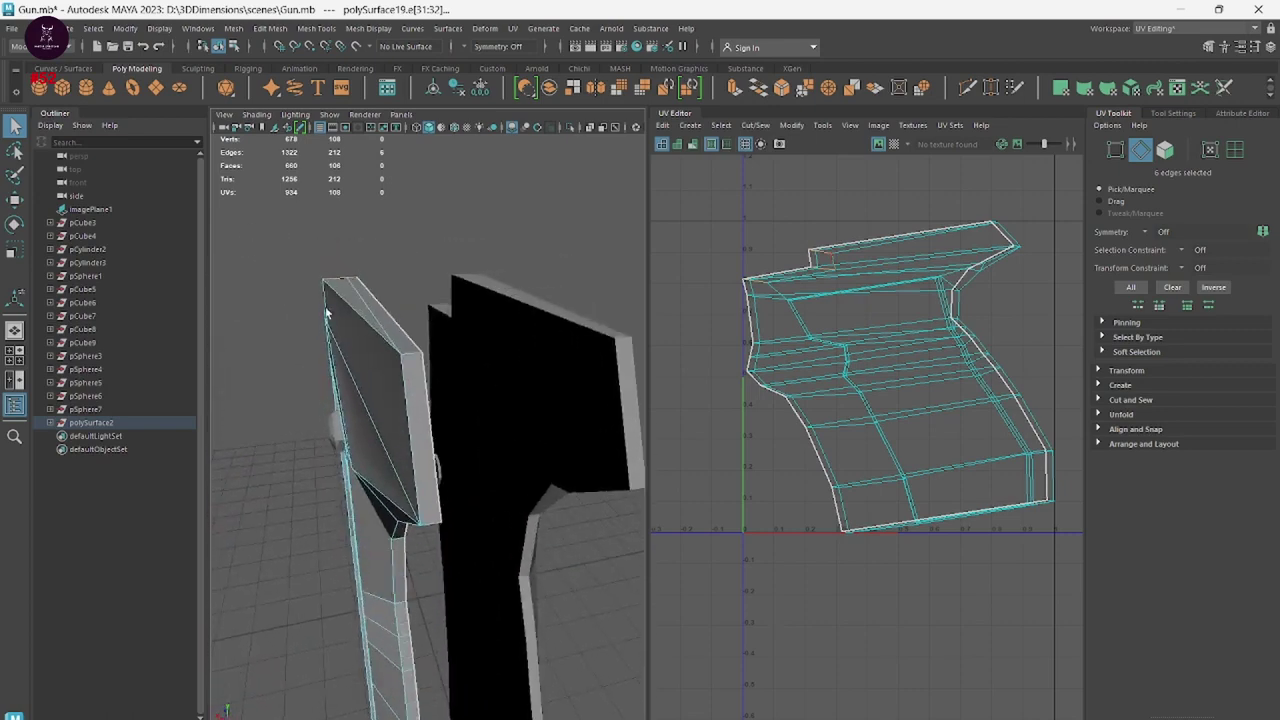
left_click(386, 241, "shift")
left_click_drag(394, 325, 423, 339, "alt")
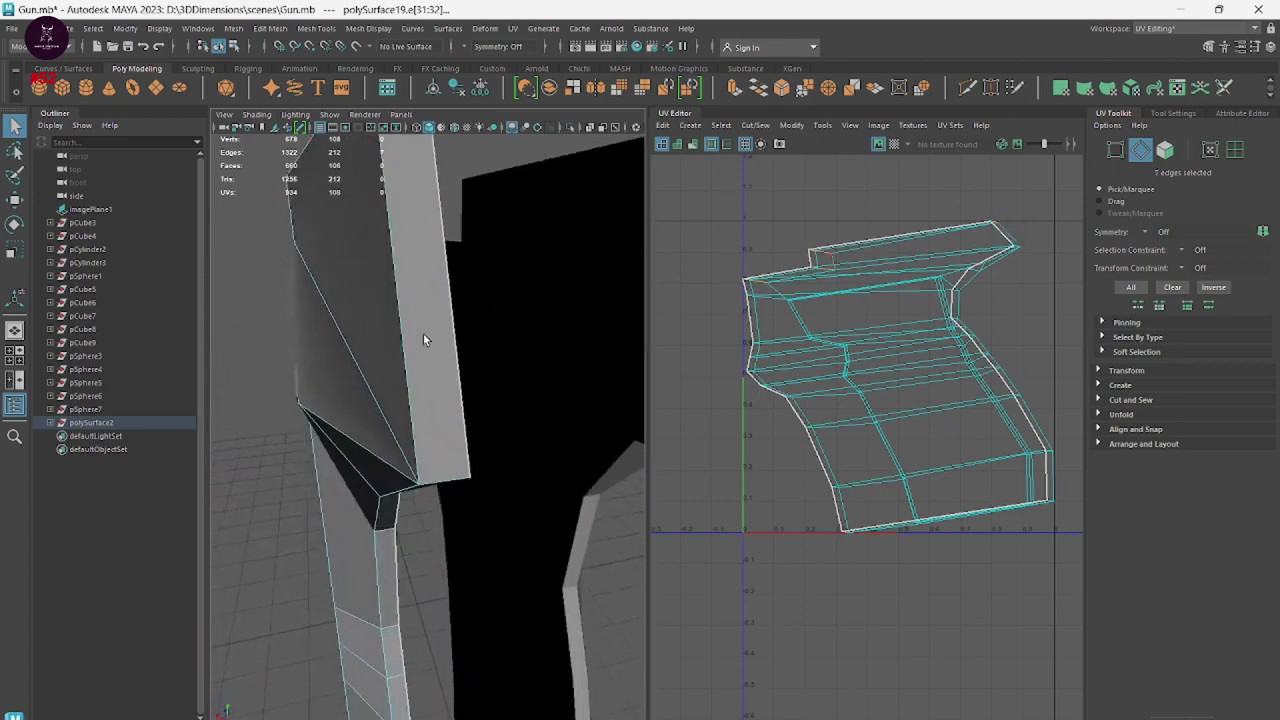
mouse_move(441, 486)
left_mouse_down("alt")
mouse_move(431, 259)
mouse_move(449, 248)
mouse_move(491, 351)
mouse_move(515, 648)
mouse_move(491, 546)
mouse_move(486, 291)
mouse_move(463, 477)
mouse_move(491, 479)
left_mouse_up("alt")
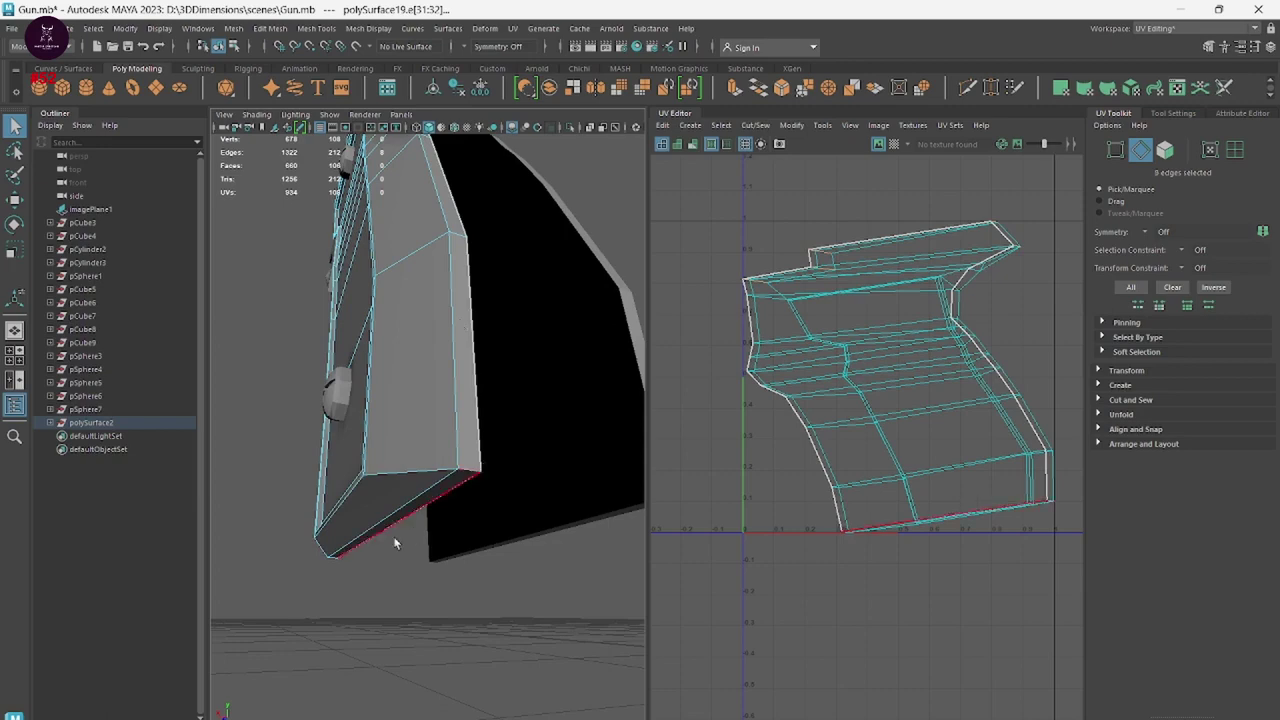
left_click_drag(391, 534, 861, 553, "alt")
mouse_move(600, 556)
left_mouse_down("alt")
mouse_move(171, 566)
mouse_move(366, 520)
mouse_move(200, 586)
mouse_move(467, 541)
mouse_move(426, 586)
mouse_move(363, 583)
mouse_move(660, 629)
mouse_move(797, 692)
left_mouse_up("alt")
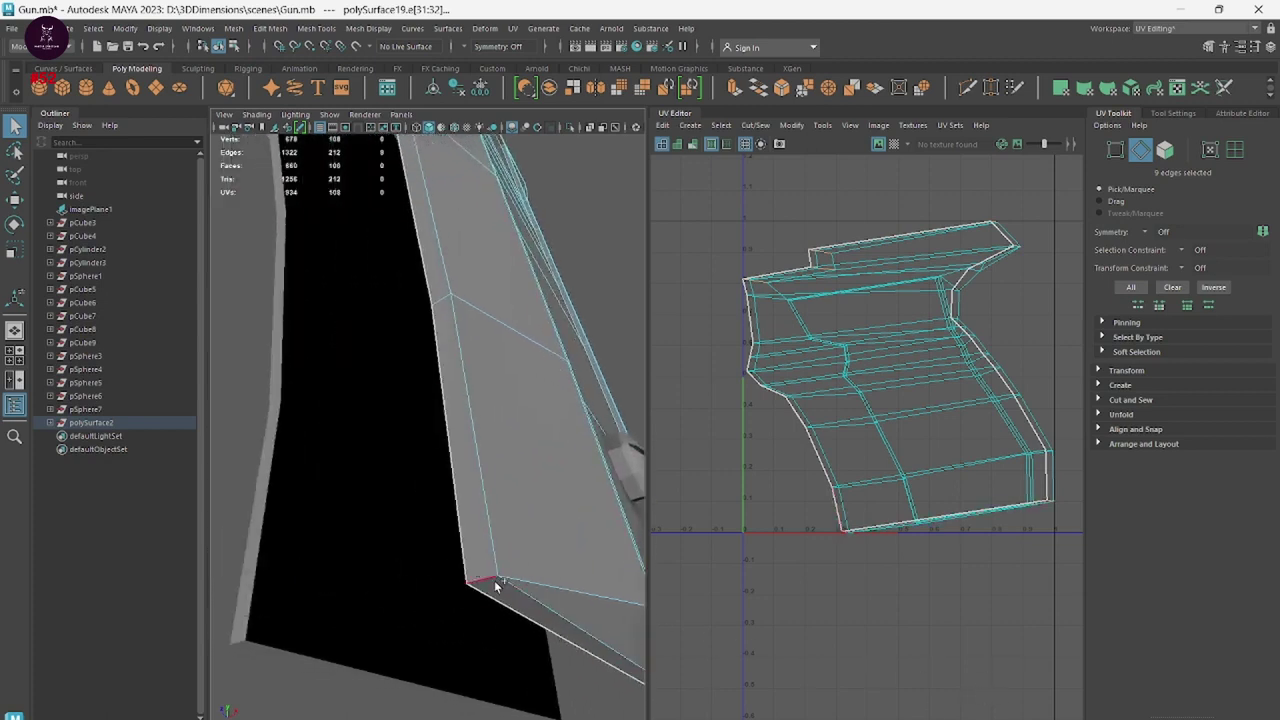
mouse_move(490, 586)
left_mouse_down("alt")
mouse_move(466, 620)
mouse_move(470, 414)
mouse_move(368, 347)
mouse_move(440, 380)
mouse_move(486, 443)
left_mouse_up("alt")
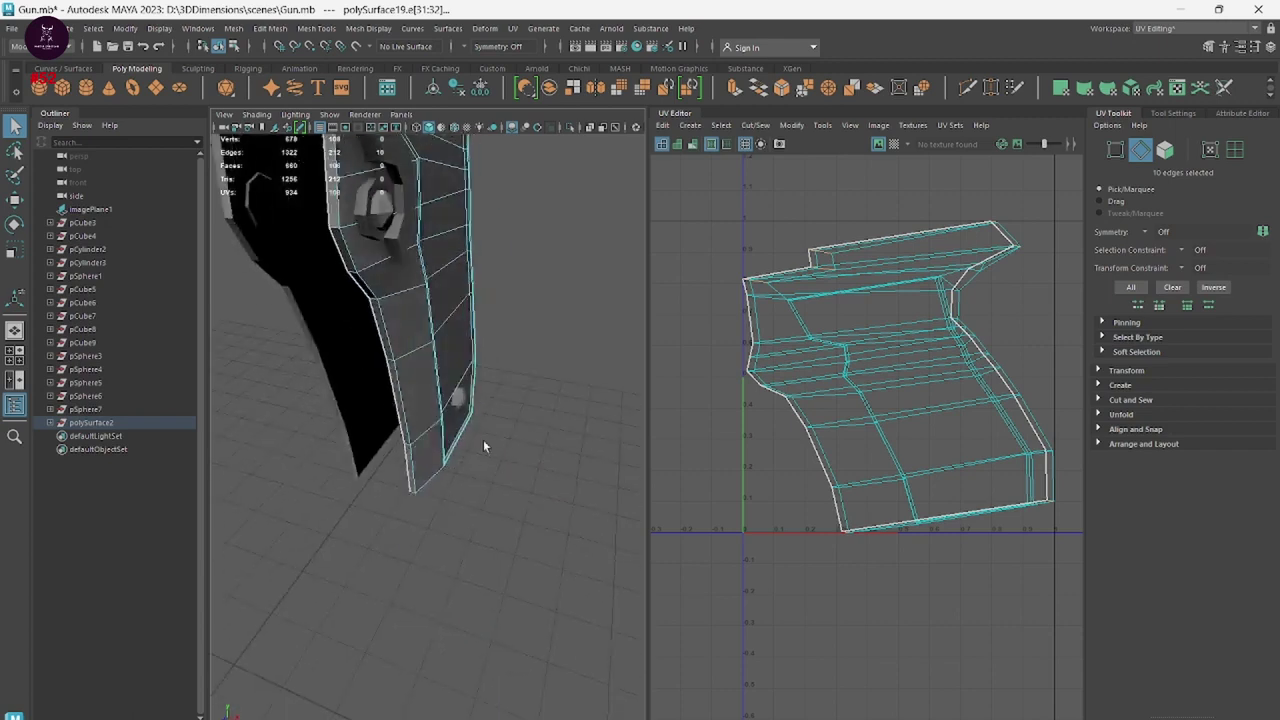
right_click(970, 365, "shift")
mouse_move(857, 318)
right_mouse_down("ctrl")
mouse_move(860, 300)
mouse_move(803, 342)
right_mouse_up("ctrl")
Unfold the grip's UVs, fixing the non-manifold geometry, and orient the shell upright.
left_click(713, 338)
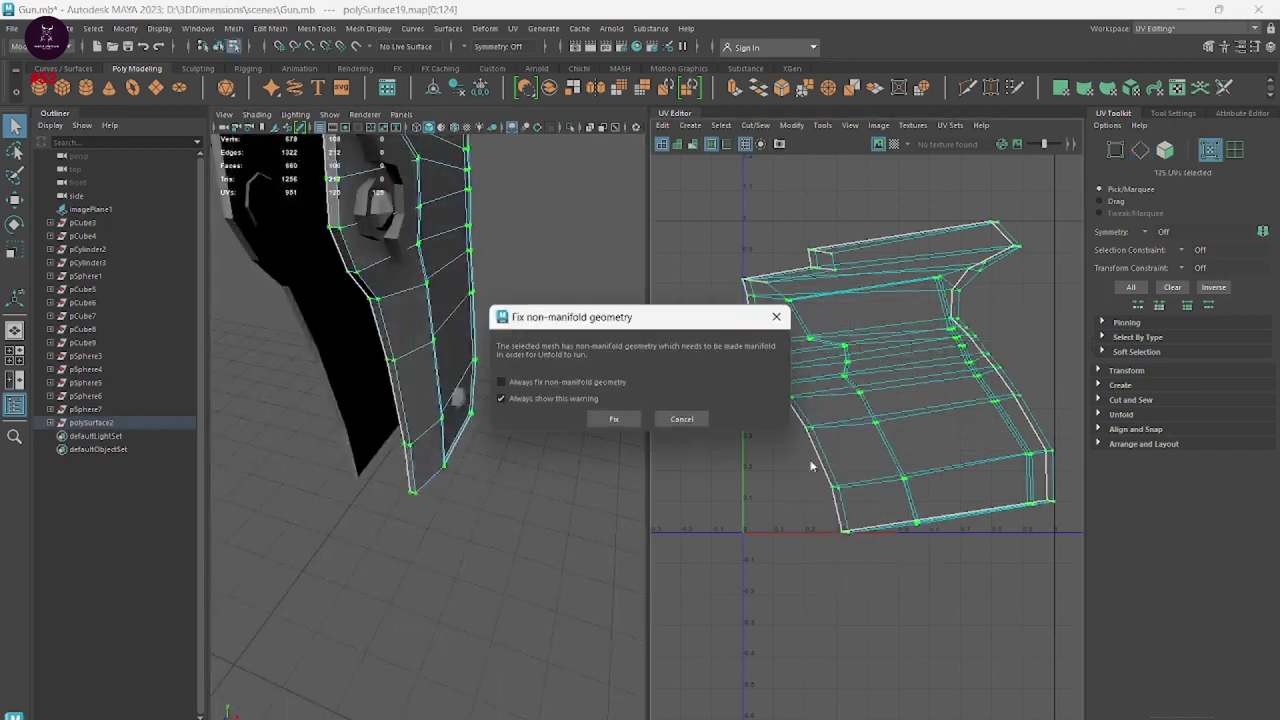
left_click(615, 420)
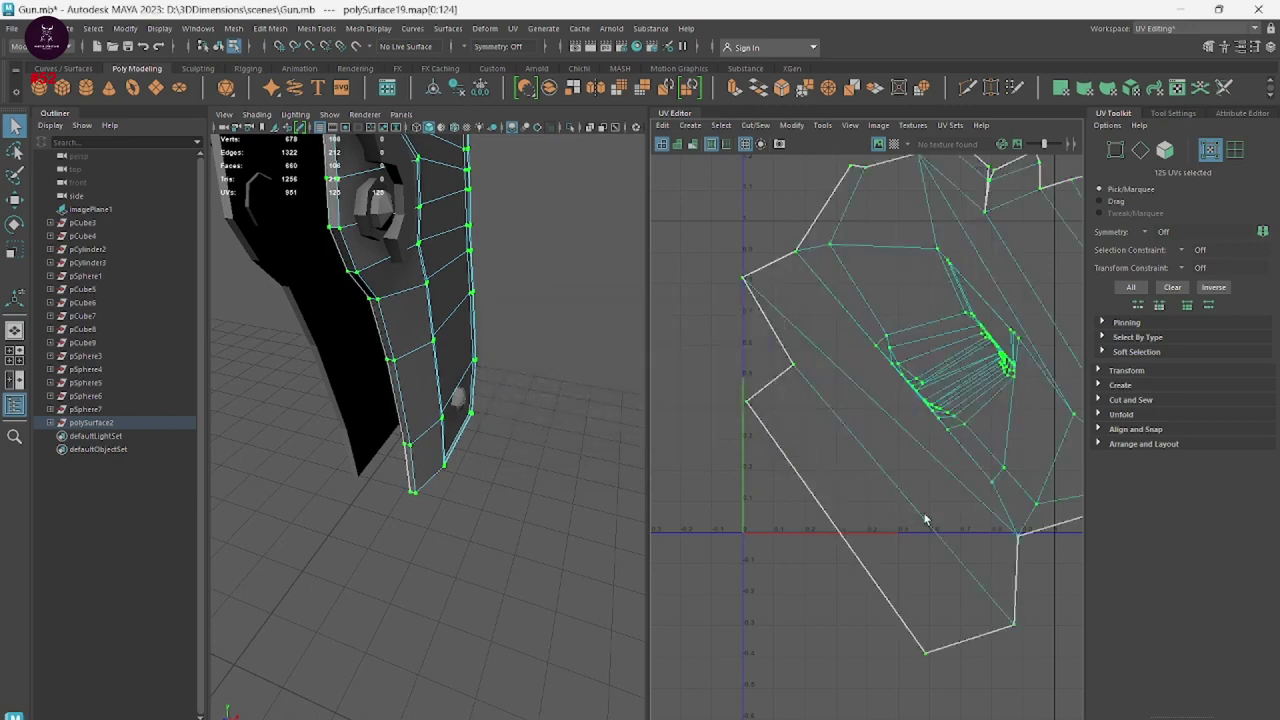
scroll(925, 520, "down", 4)
scroll(823, 523, "up", 1)
key("ctrl+z")
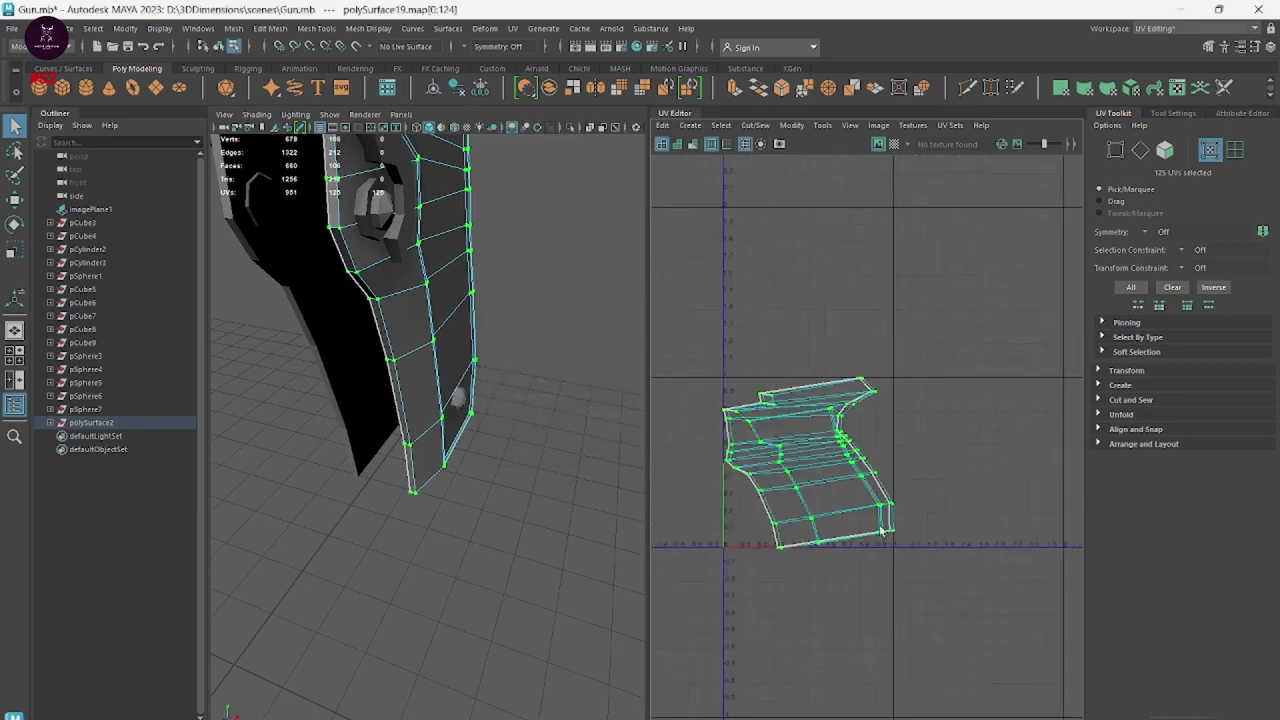
Return to object mode and reselect the grip object.
right_click_drag(520, 320, 585, 280)
mouse_move(495, 311)
left_mouse_down("alt")
mouse_move(497, 631)
mouse_move(498, 302)
mouse_move(597, 671)
mouse_move(445, 448)
left_mouse_up("alt")
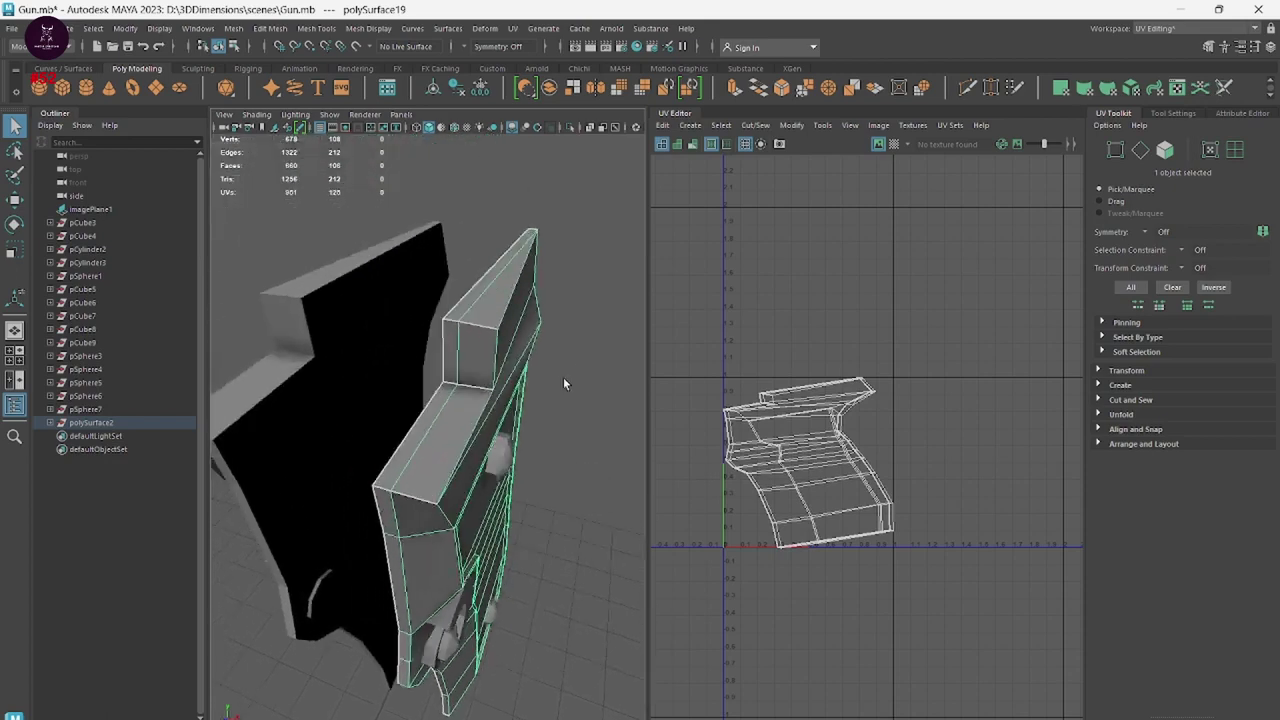
left_click(564, 310)
left_click(501, 385)
mouse_move(523, 415)
left_mouse_down("alt")
mouse_move(423, 446)
mouse_move(552, 480)
left_mouse_up("alt")
mouse_move(478, 463)
left_mouse_down("alt")
mouse_move(380, 492)
mouse_move(417, 449)
left_mouse_up("alt")
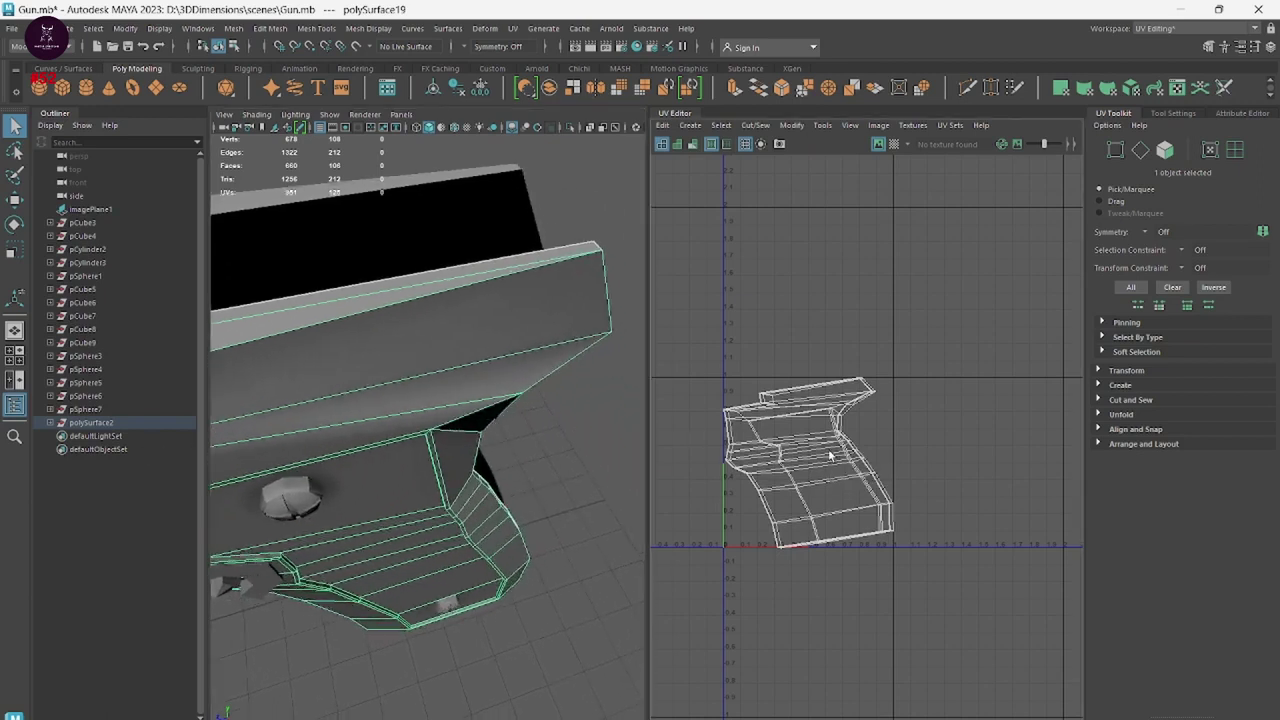
Select the grip's unfolded UV shell, then go back to whole-object selection.
right_click_drag(808, 431, 845, 425)
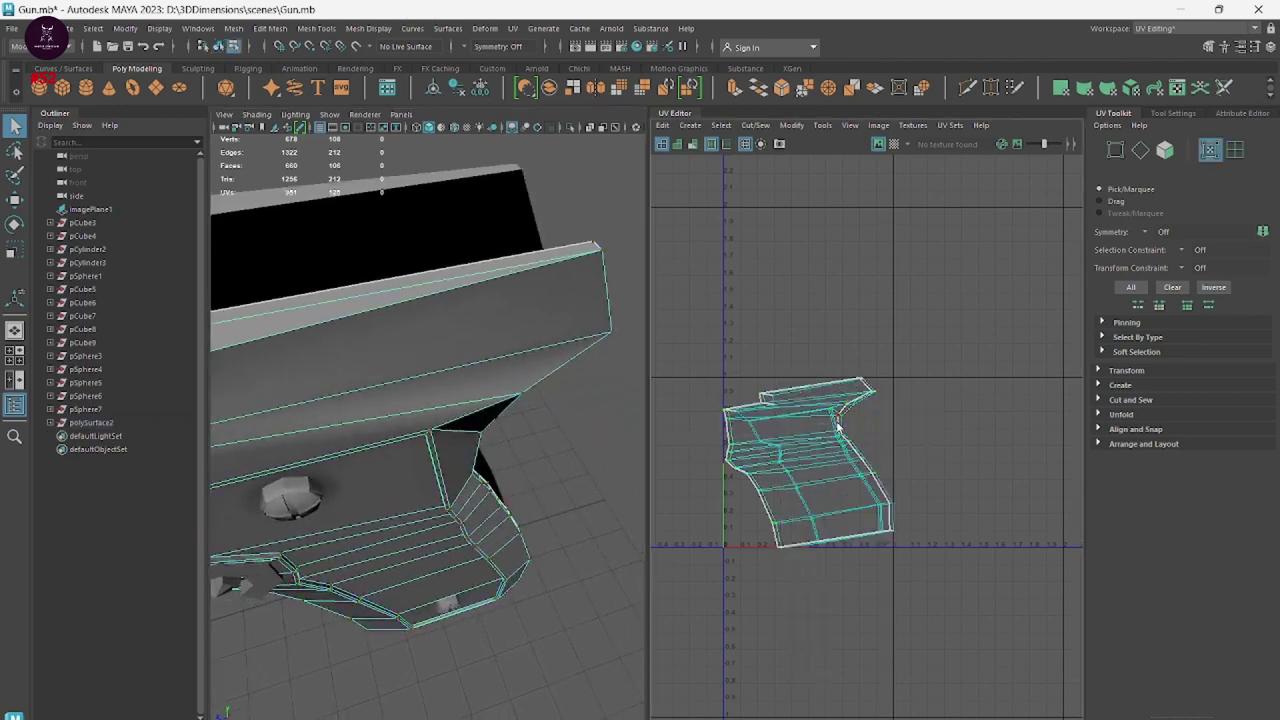
mouse_move(320, 460)
left_mouse_down("alt")
mouse_move(339, 465)
mouse_move(436, 289)
left_mouse_up("alt")
right_click_drag(436, 289, 508, 272)
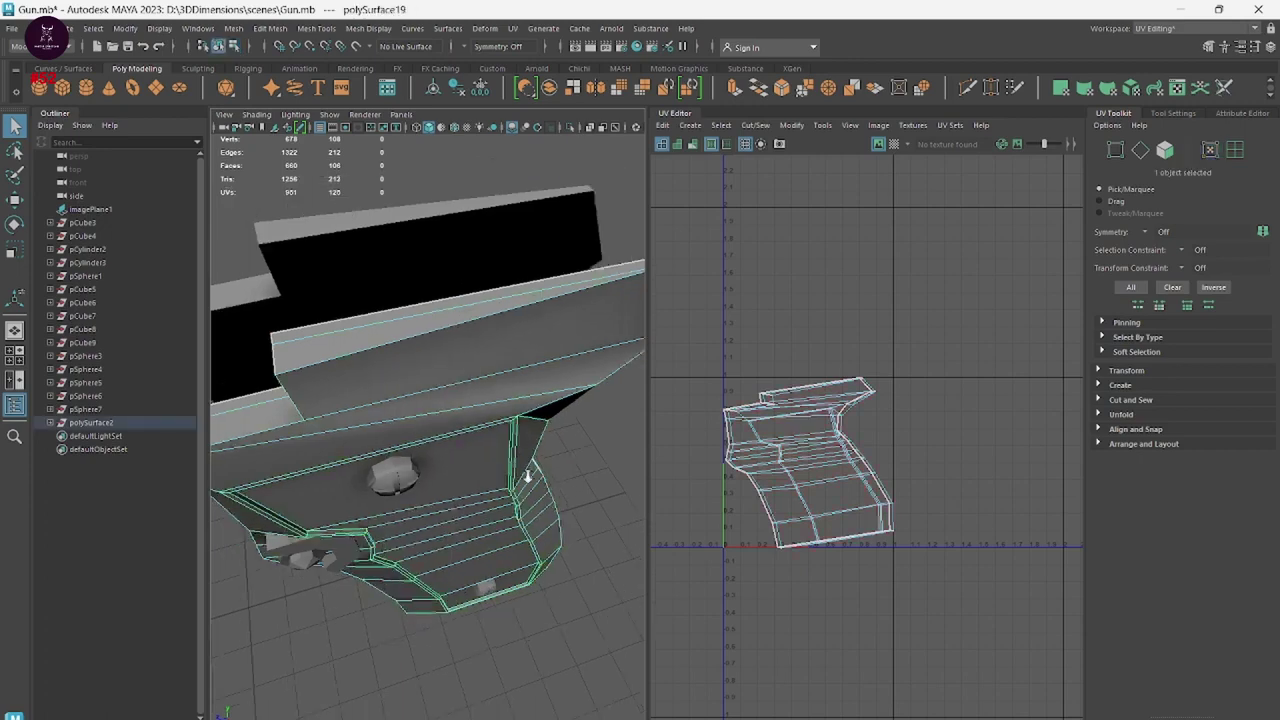
scroll(388, 547, "down", 3)
mouse_move(389, 547)
left_mouse_down("alt")
mouse_move(517, 526)
mouse_move(445, 447)
left_mouse_up("alt")
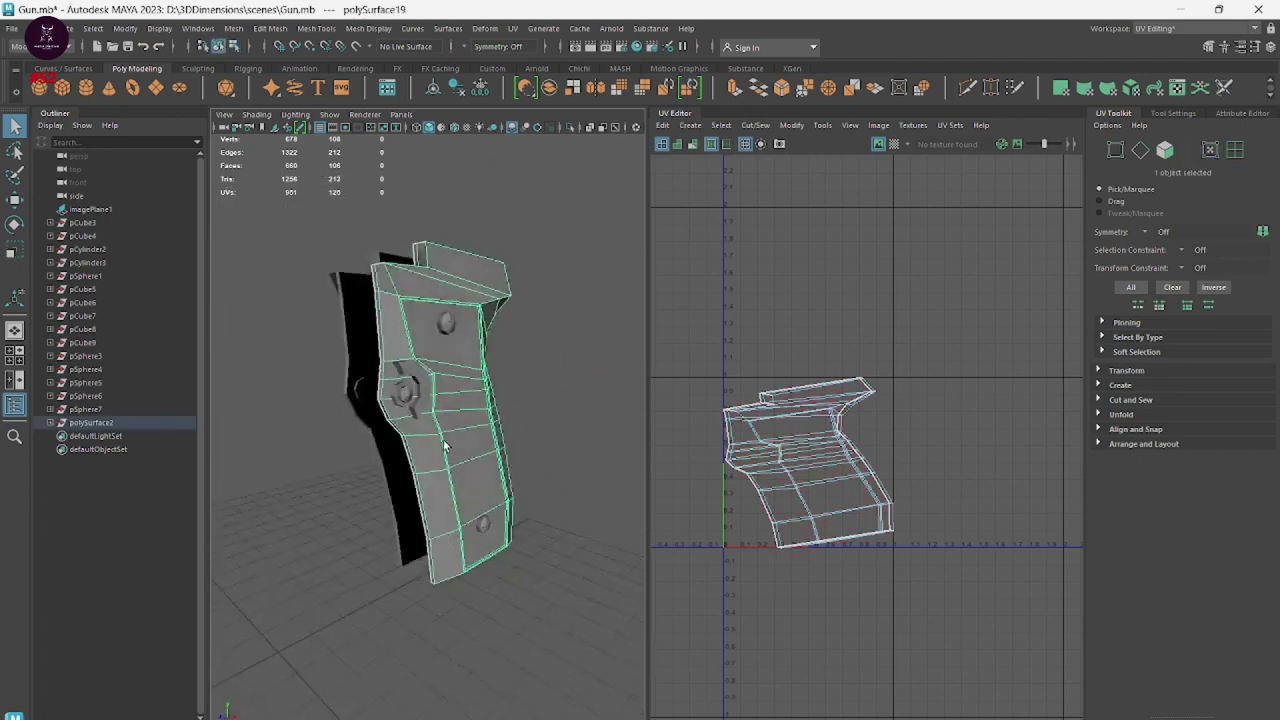
right_click_drag(445, 447, 395, 706, "shift")
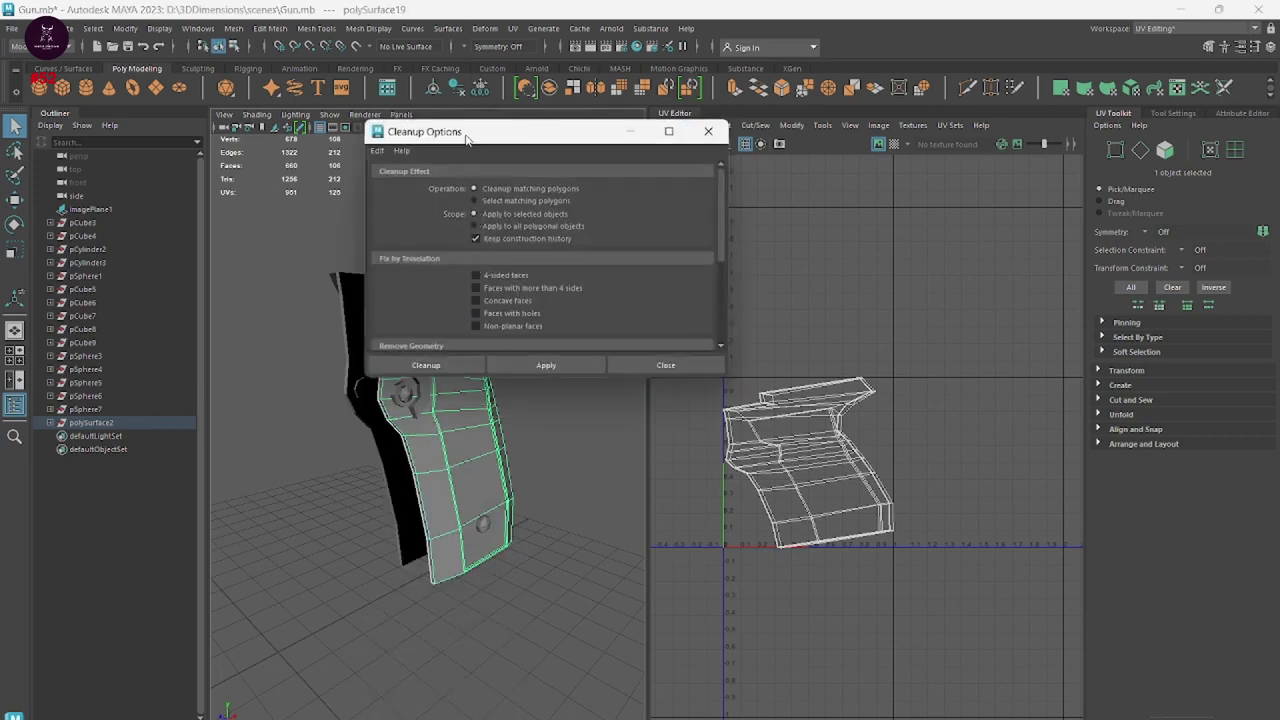
Run Cleanup with Faces with more than 4 sides enabled, triangulating the grip.
left_click_drag(466, 138, 739, 270)
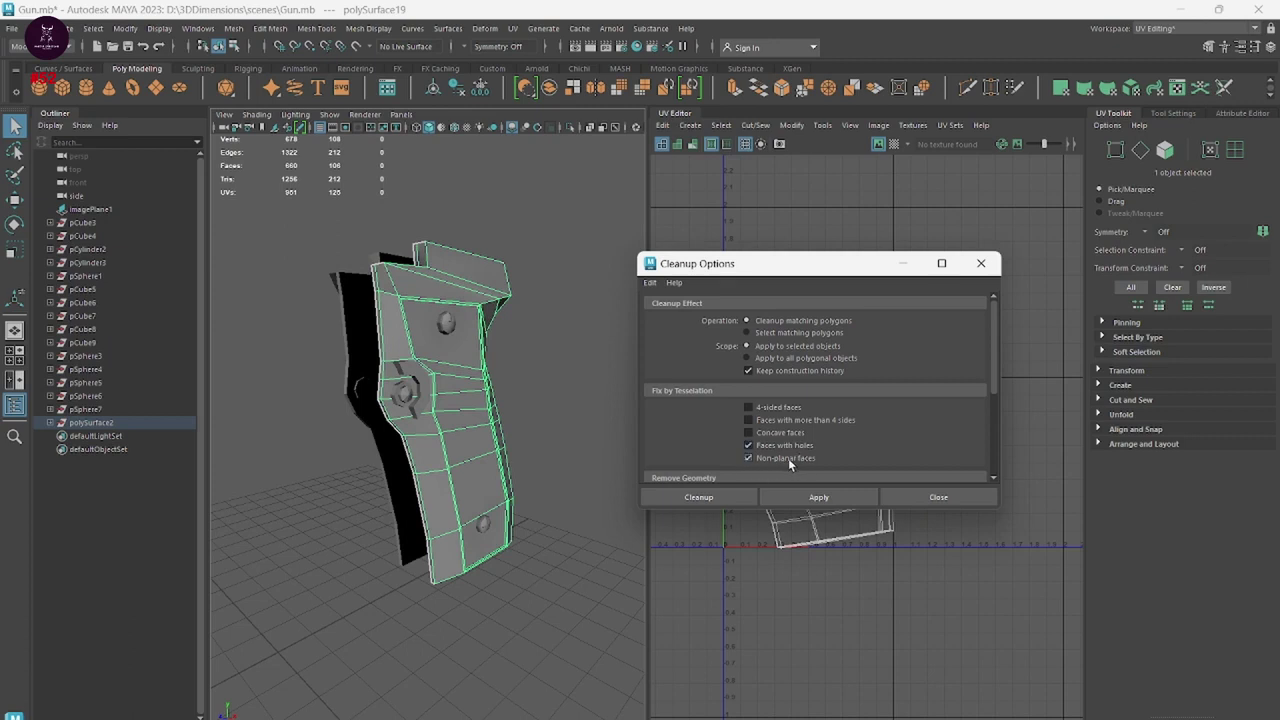
left_click(760, 420)
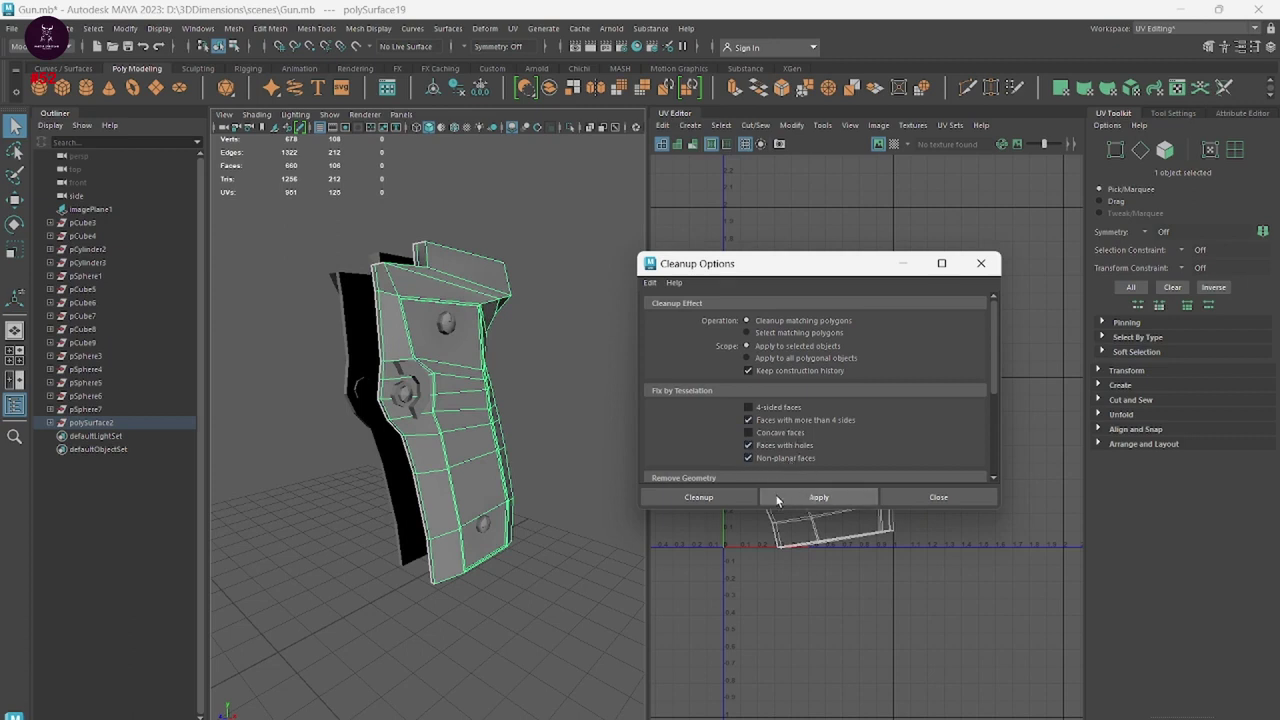
left_click(788, 497)
left_click_drag(428, 423, 417, 315, "alt")
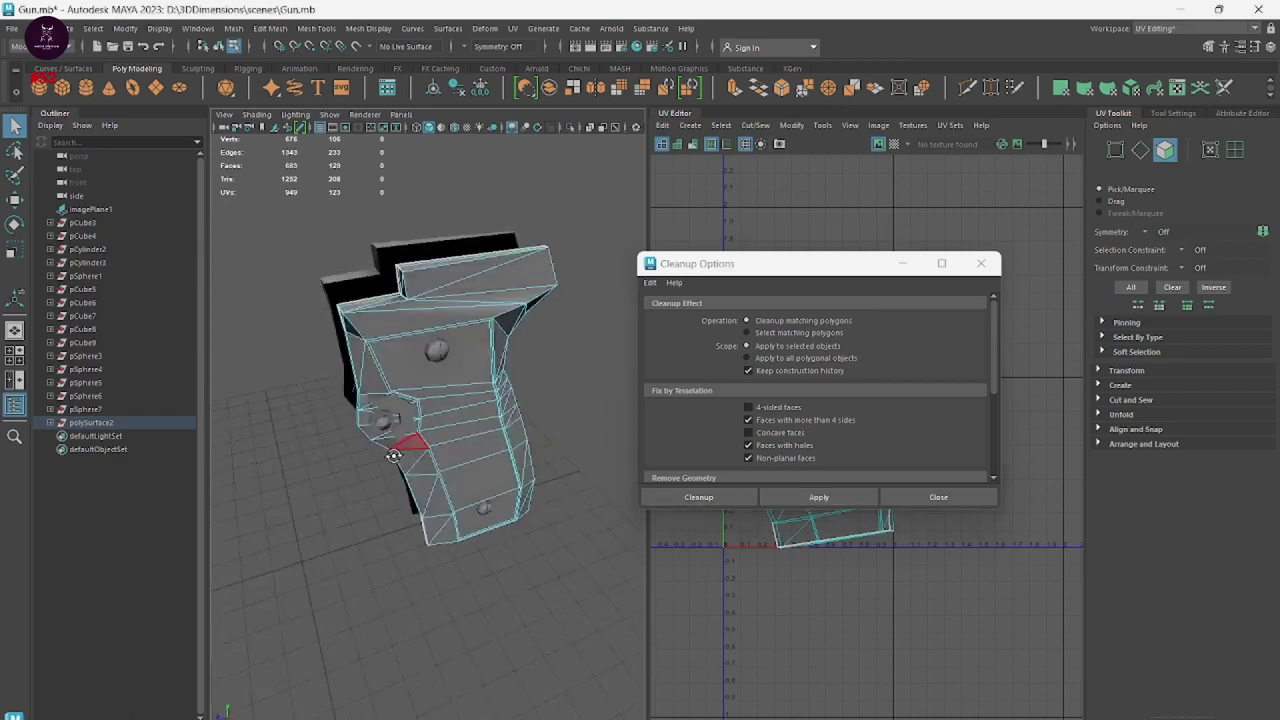
scroll(417, 315, "up", 5)
mouse_move(491, 329)
left_mouse_down("alt")
mouse_move(509, 531)
mouse_move(449, 529)
mouse_move(480, 495)
mouse_move(443, 514)
mouse_move(417, 417)
mouse_move(437, 435)
mouse_move(423, 449)
mouse_move(431, 617)
mouse_move(383, 479)
mouse_move(408, 486)
left_mouse_up("alt")
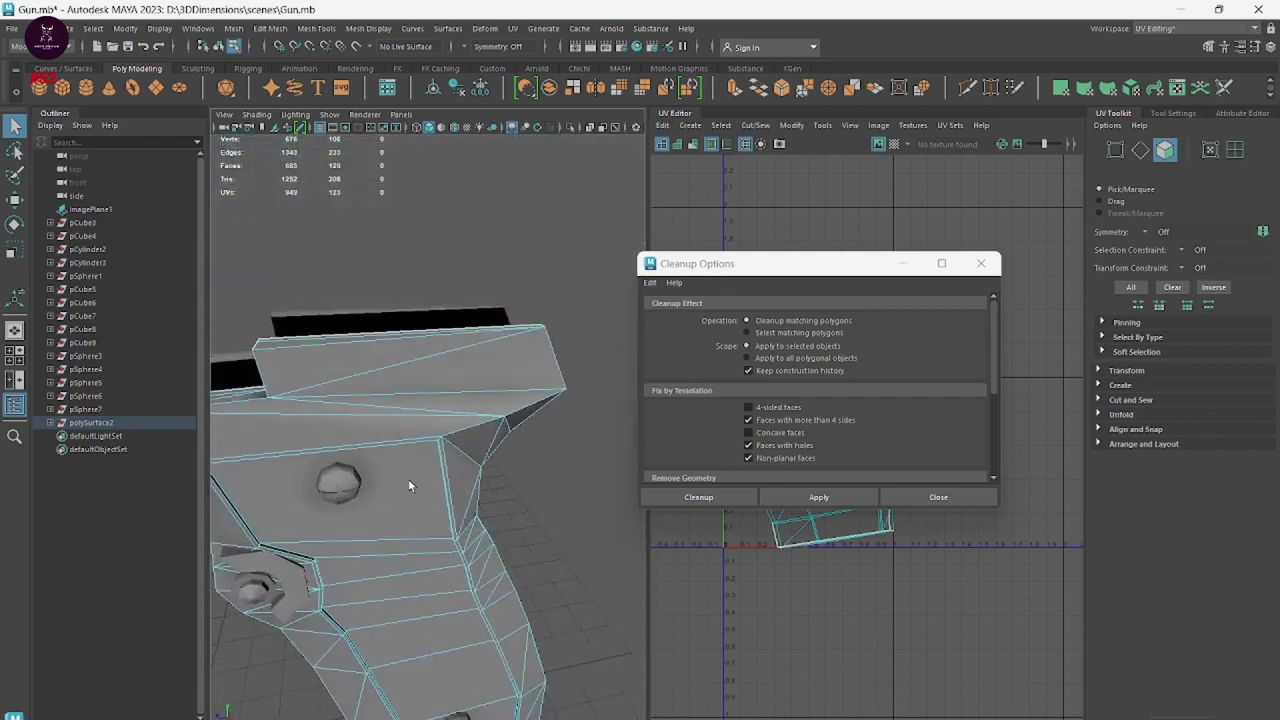
Undo the triangulation and rerun Cleanup in select mode with only the n-sided check.
left_click(408, 486)
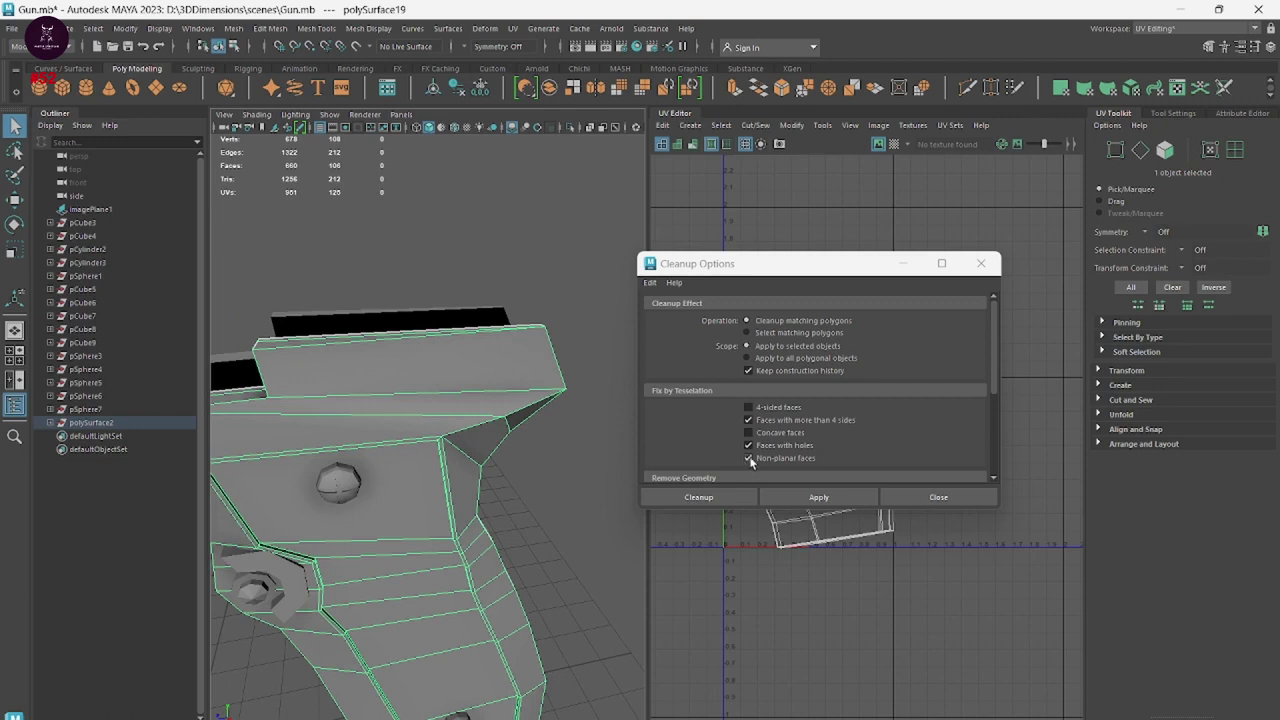
left_click(754, 421)
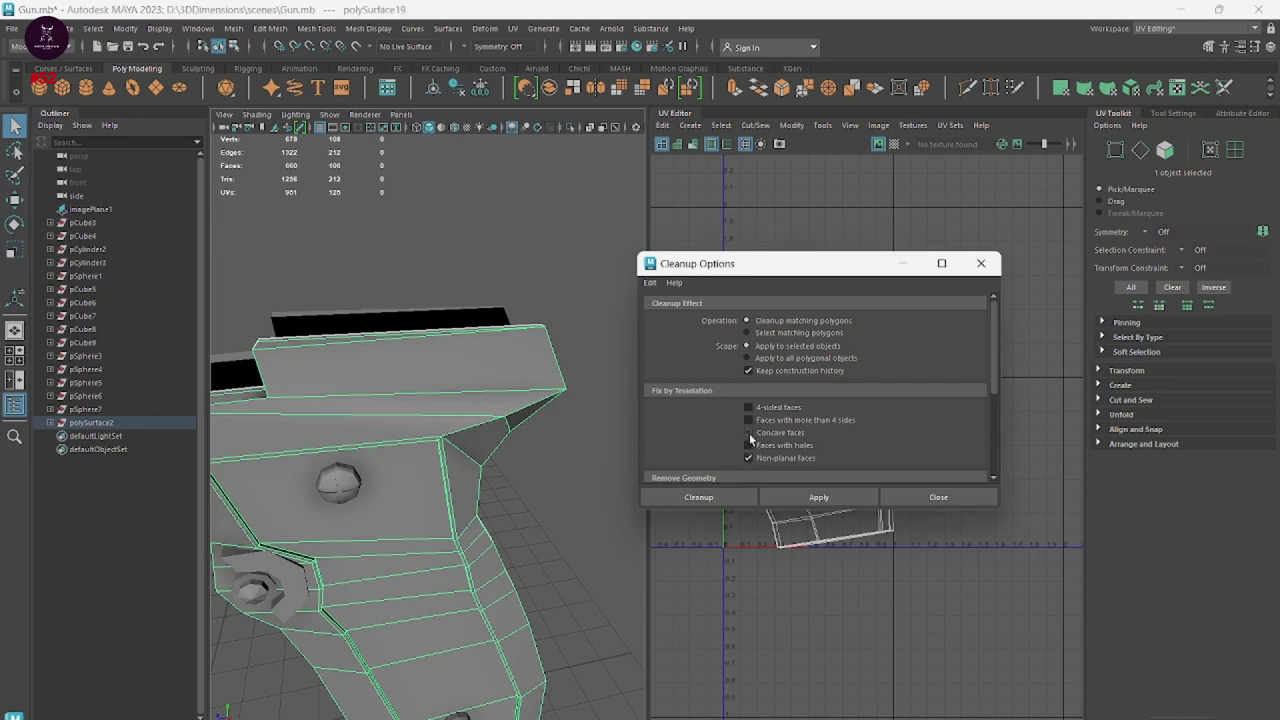
left_click(752, 459)
left_click(810, 492)
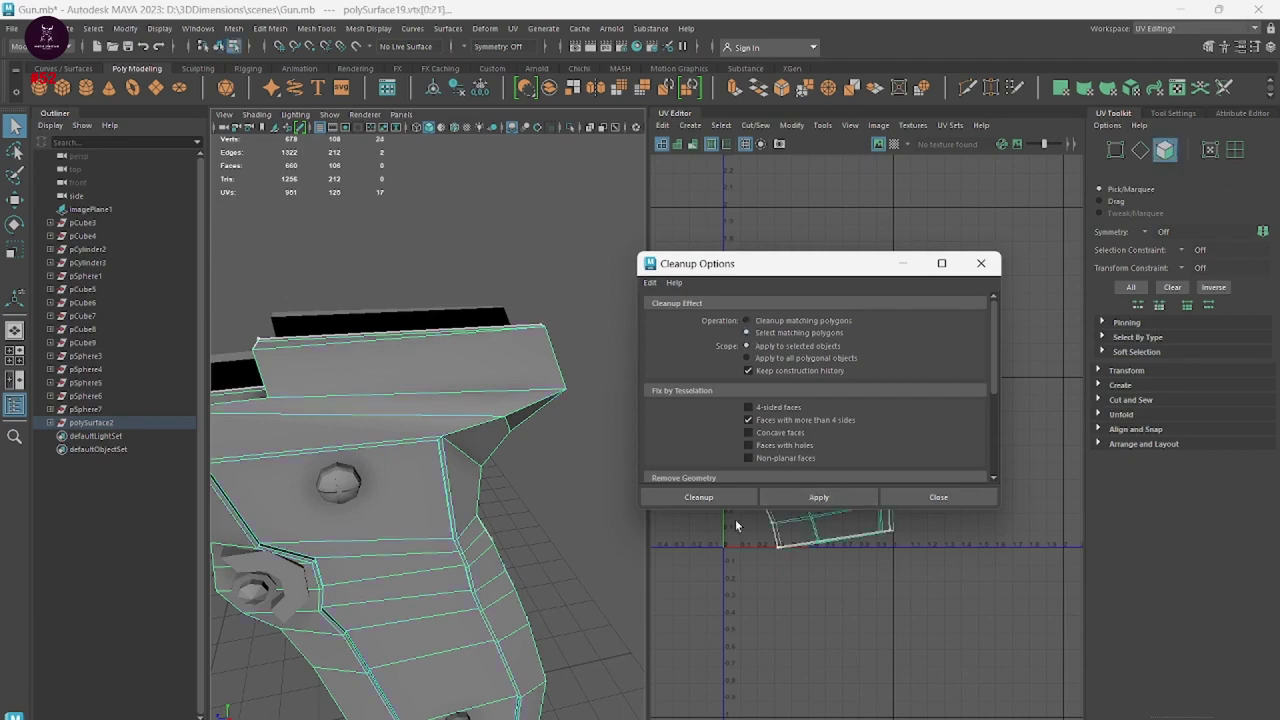
left_click_drag(487, 564, 576, 566, "alt")
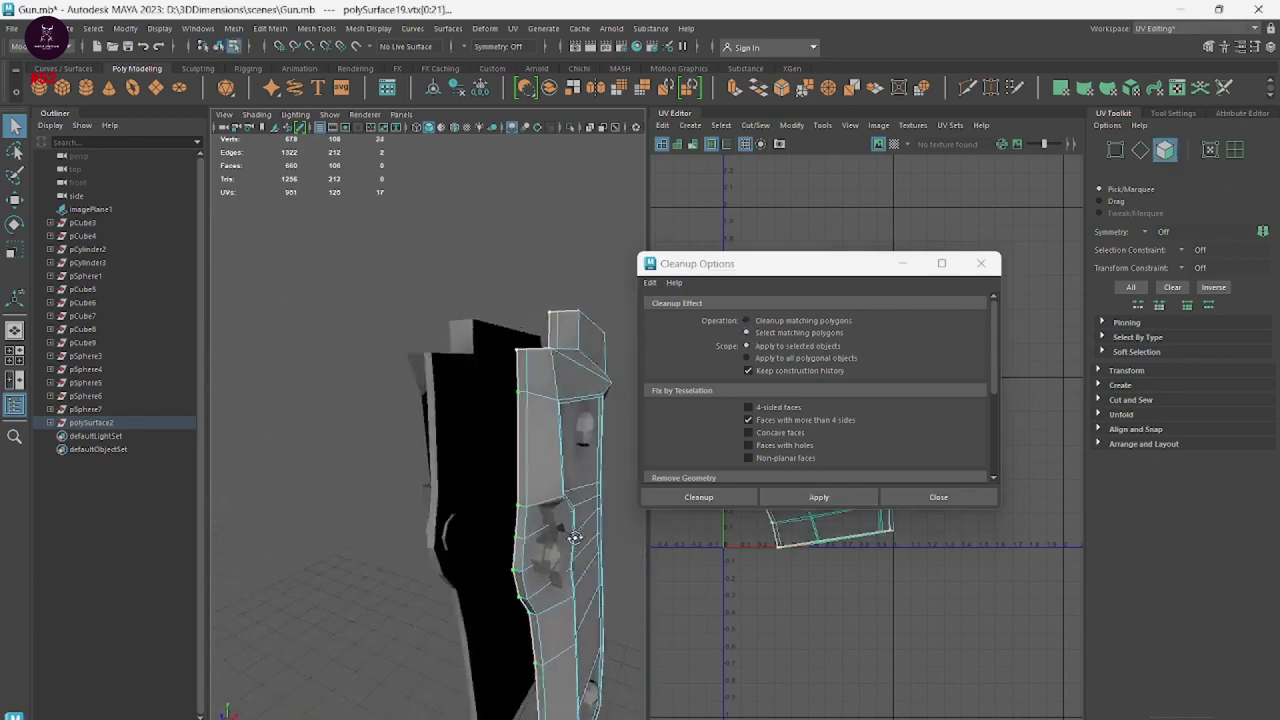
mouse_move(576, 566)
left_mouse_down("alt")
mouse_move(530, 438)
mouse_move(480, 420)
mouse_move(440, 242)
left_mouse_up("alt")
scroll(470, 412, "up", 3)
scroll(461, 407, "up", 3)
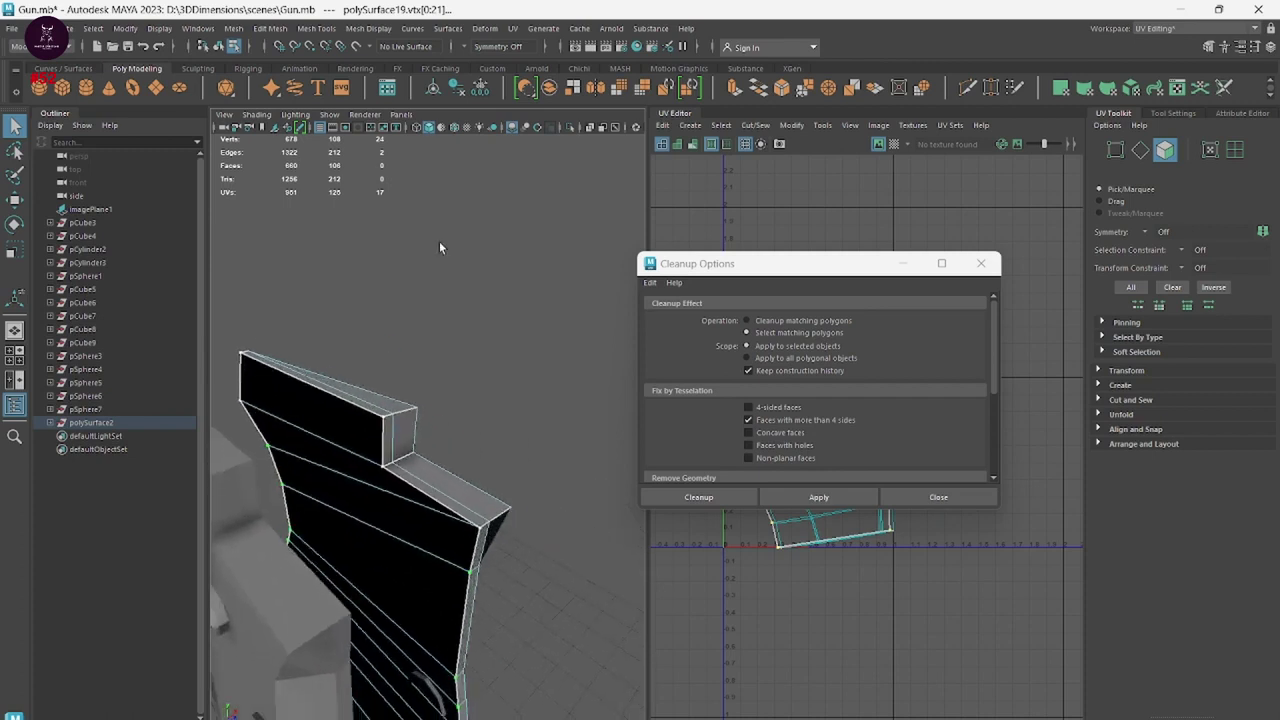
Select the strip of faces on the grip's black inner side and delete them.
right_click_drag(440, 242, 440, 200)
mouse_move(500, 260)
right_mouse_down()
mouse_move(555, 258)
mouse_move(509, 316)
right_mouse_up()
left_click(343, 420, "shift")
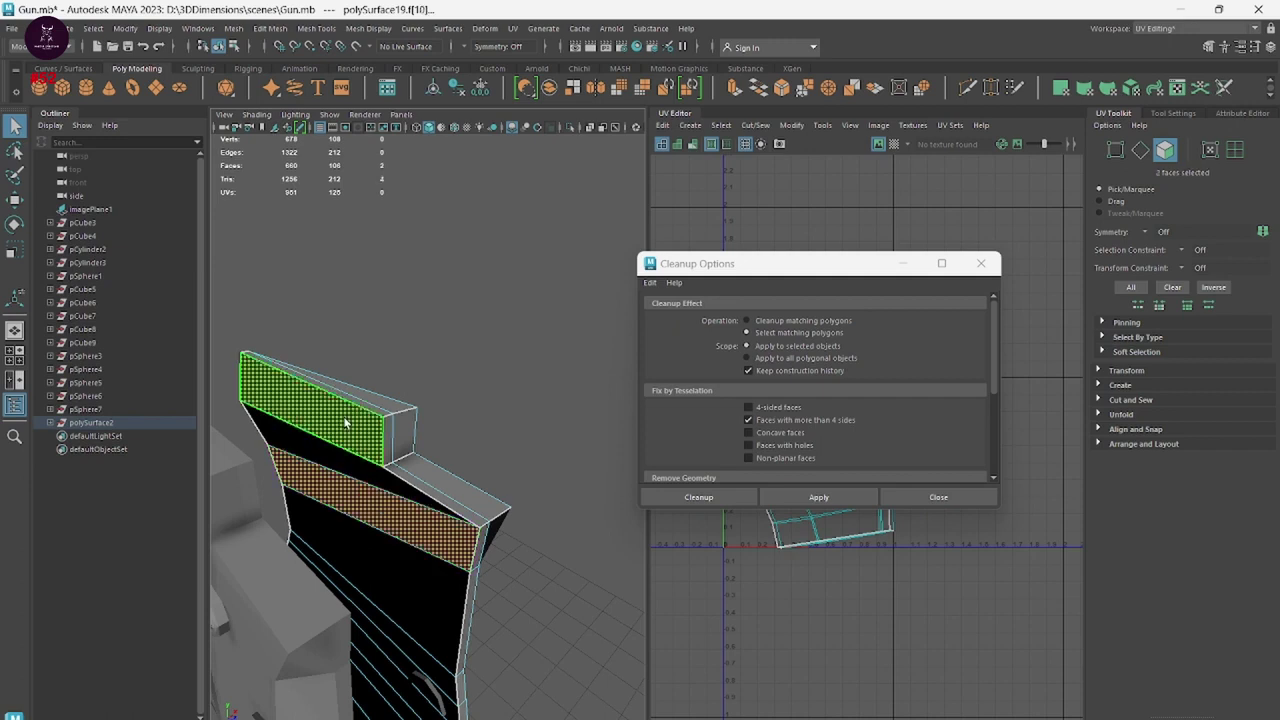
left_click(331, 454, "shift")
left_click(355, 537, "shift")
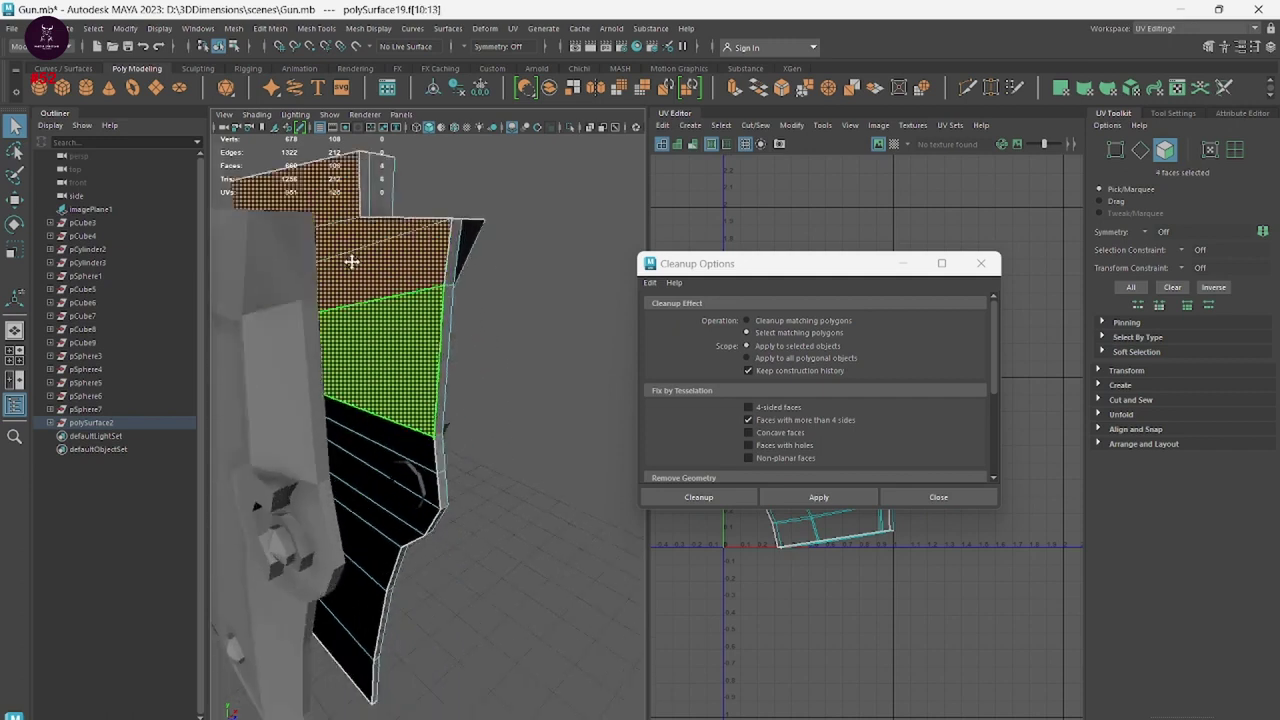
left_click_drag(355, 537, 342, 432, "alt")
left_click(342, 432, "shift")
left_click(342, 432, "shift")
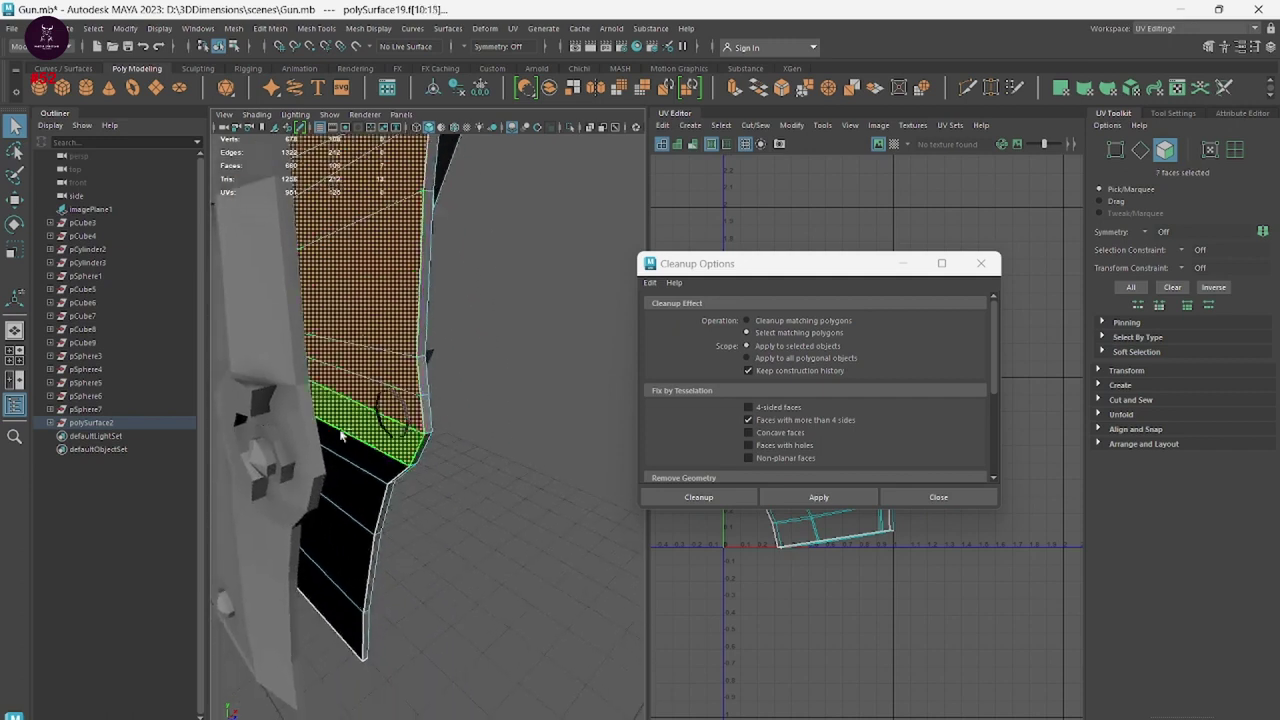
left_click(331, 535, "shift")
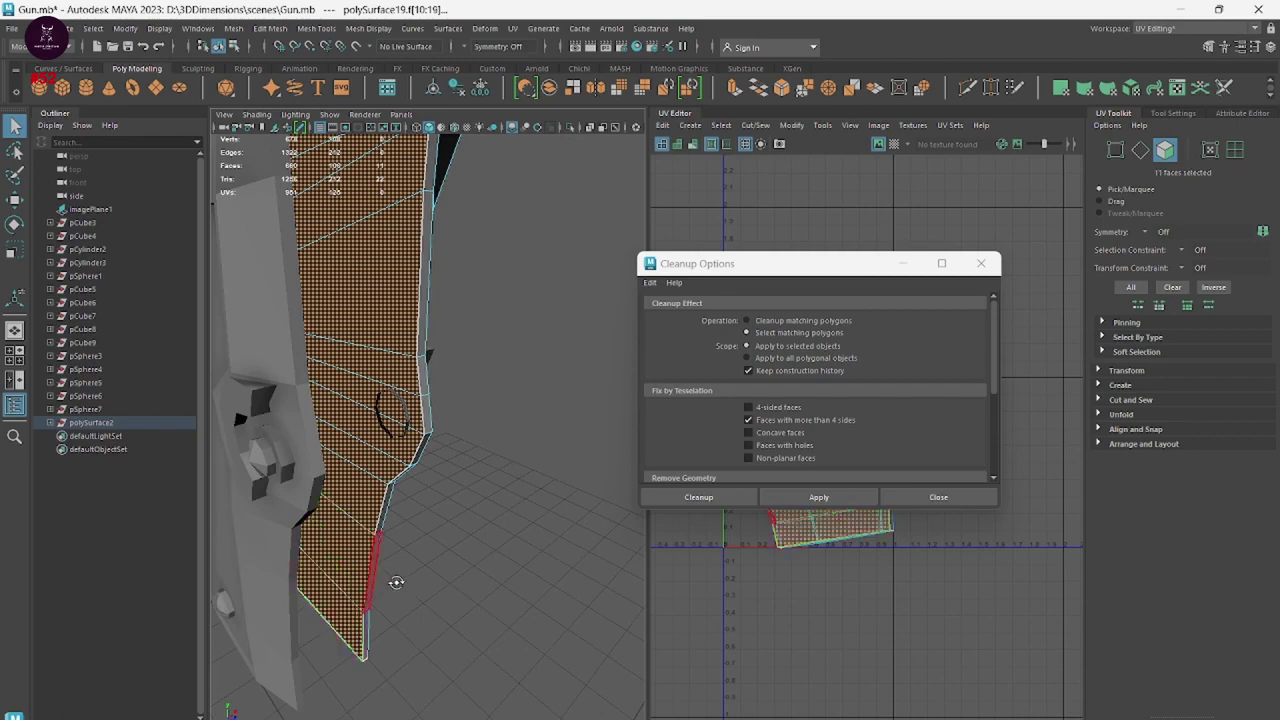
left_click_drag(331, 535, 352, 586, "alt")
left_click(351, 585)
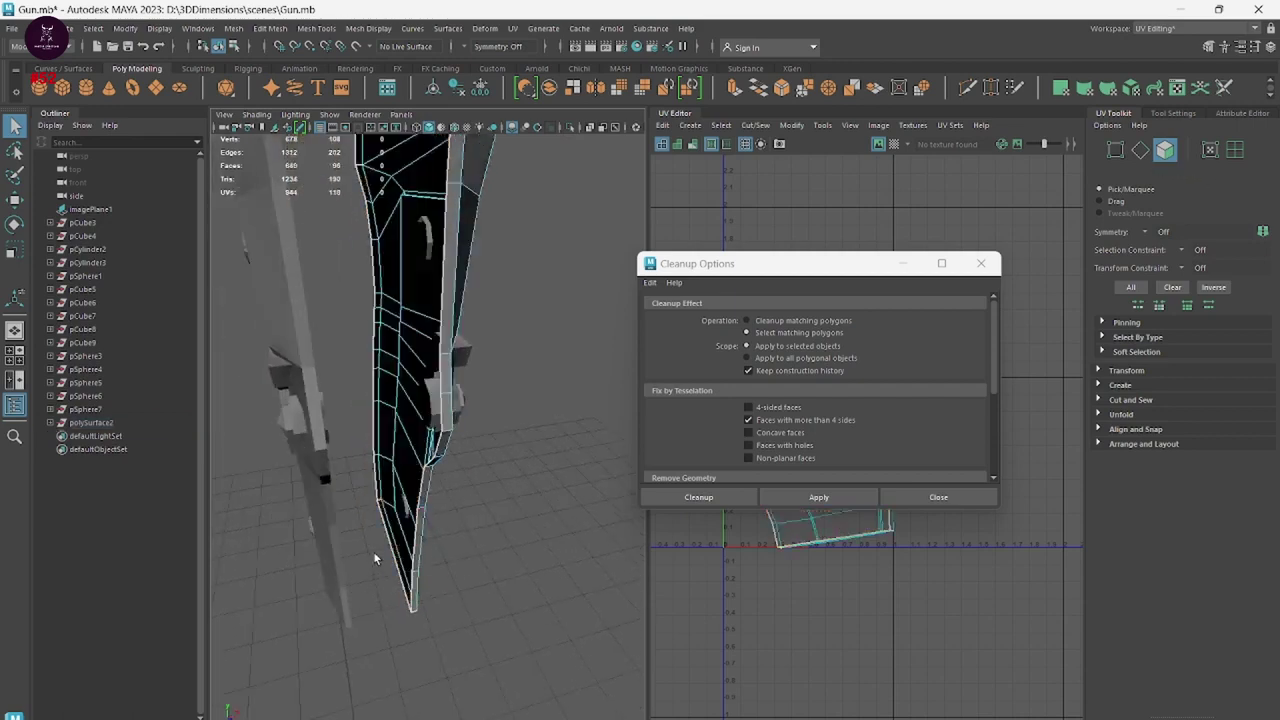
Return to object mode and apply the Cleanup face check to the grip again.
mouse_move(373, 551)
left_mouse_down("alt")
mouse_move(398, 704)
mouse_move(459, 336)
mouse_move(404, 497)
mouse_move(312, 274)
left_mouse_up("alt")
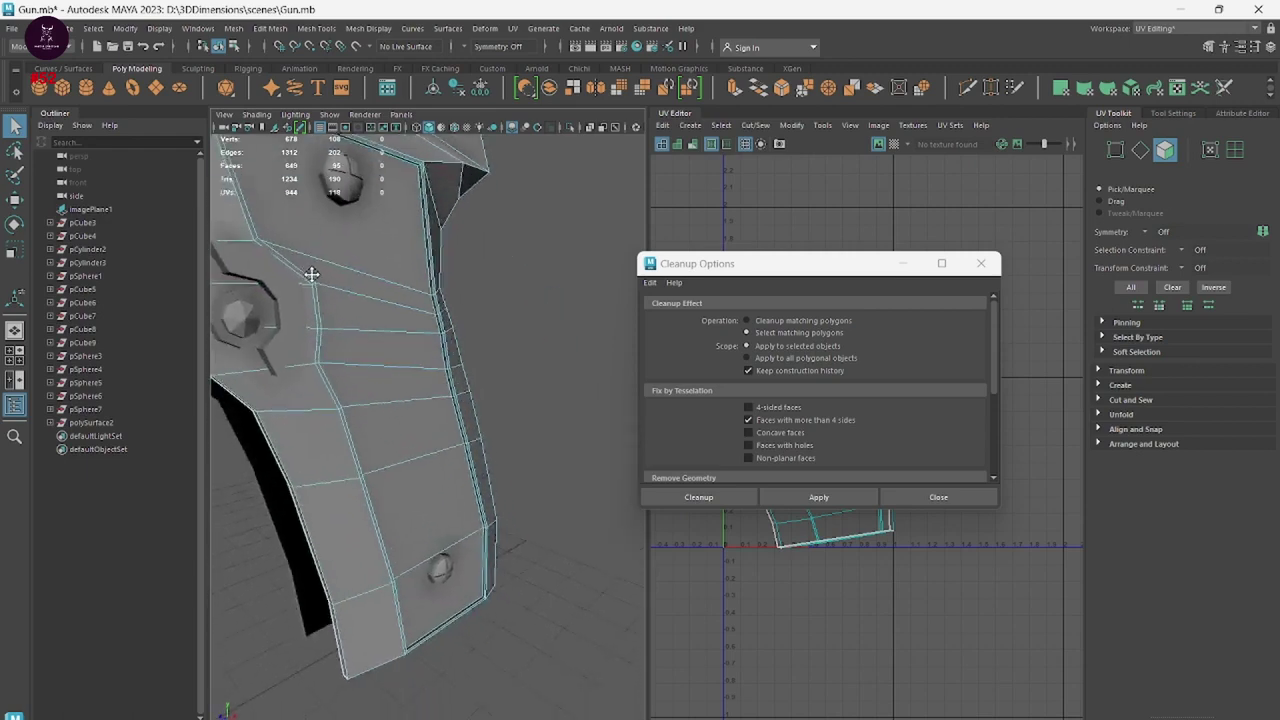
right_click_drag(514, 286, 565, 264)
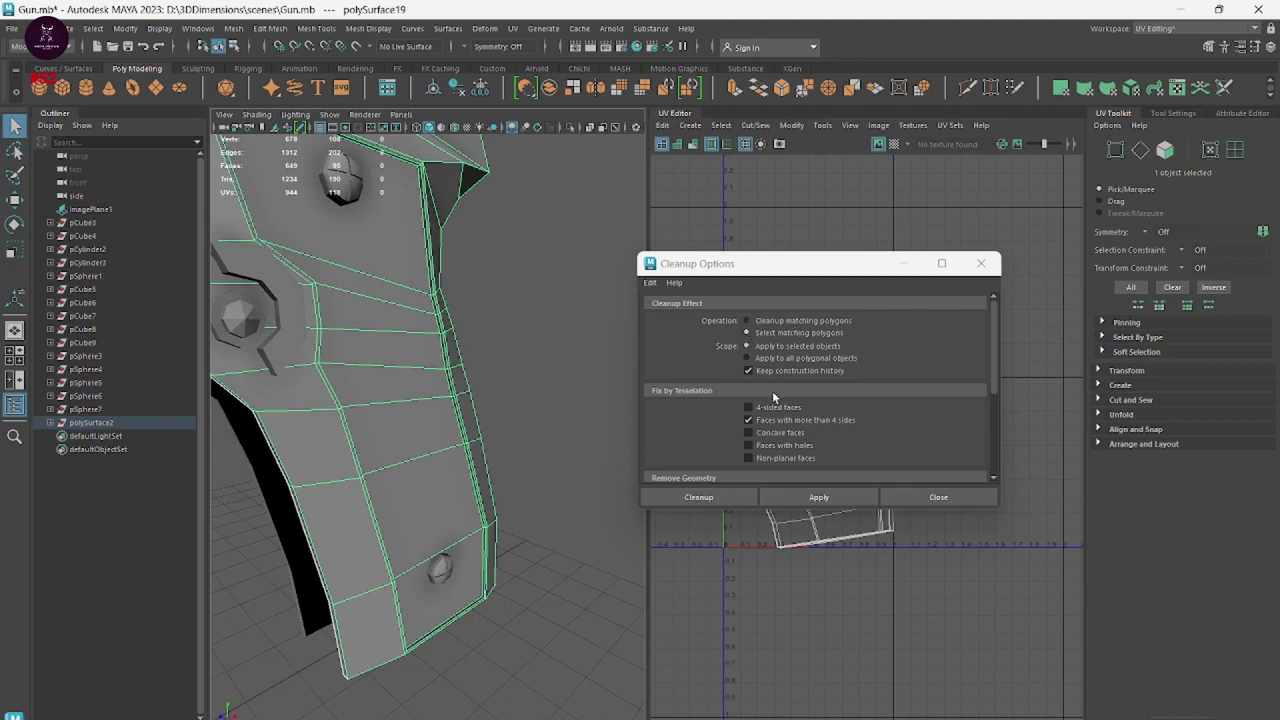
left_click(818, 497)
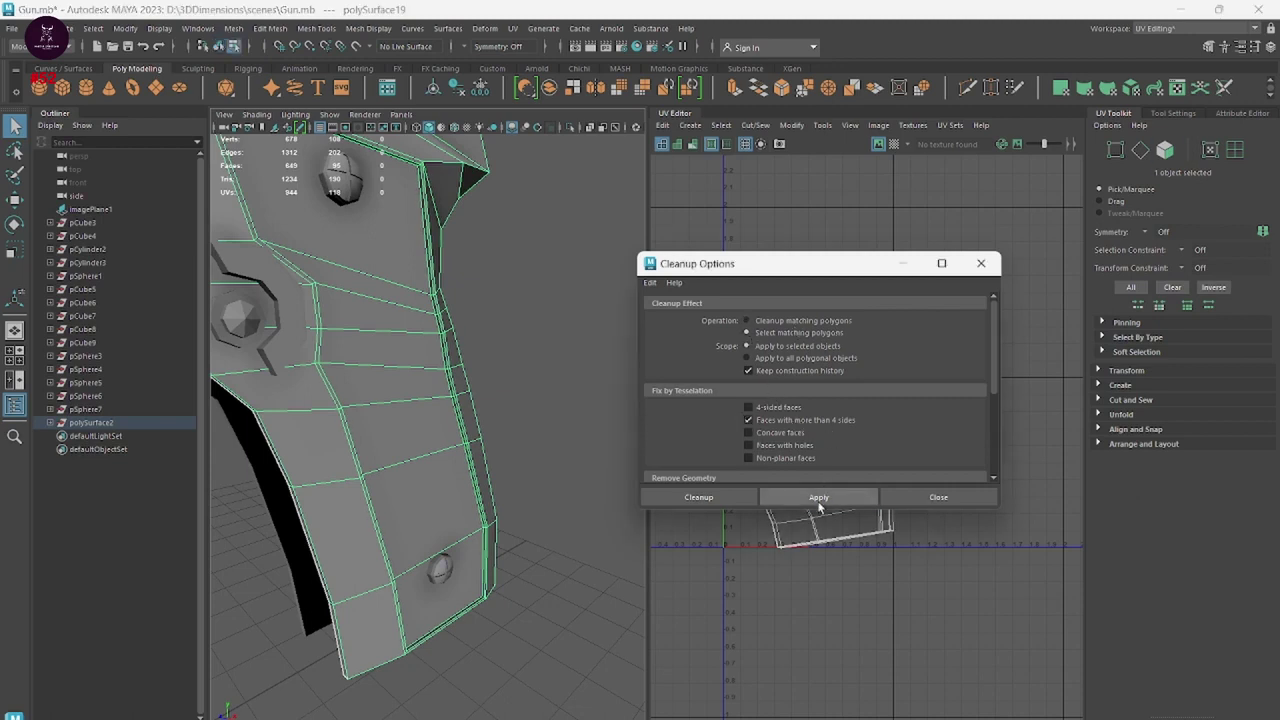
mouse_move(519, 529)
left_mouse_down("alt")
mouse_move(540, 524)
mouse_move(474, 584)
mouse_move(537, 535)
mouse_move(450, 532)
mouse_move(253, 577)
mouse_move(373, 537)
mouse_move(480, 540)
left_mouse_up("alt")
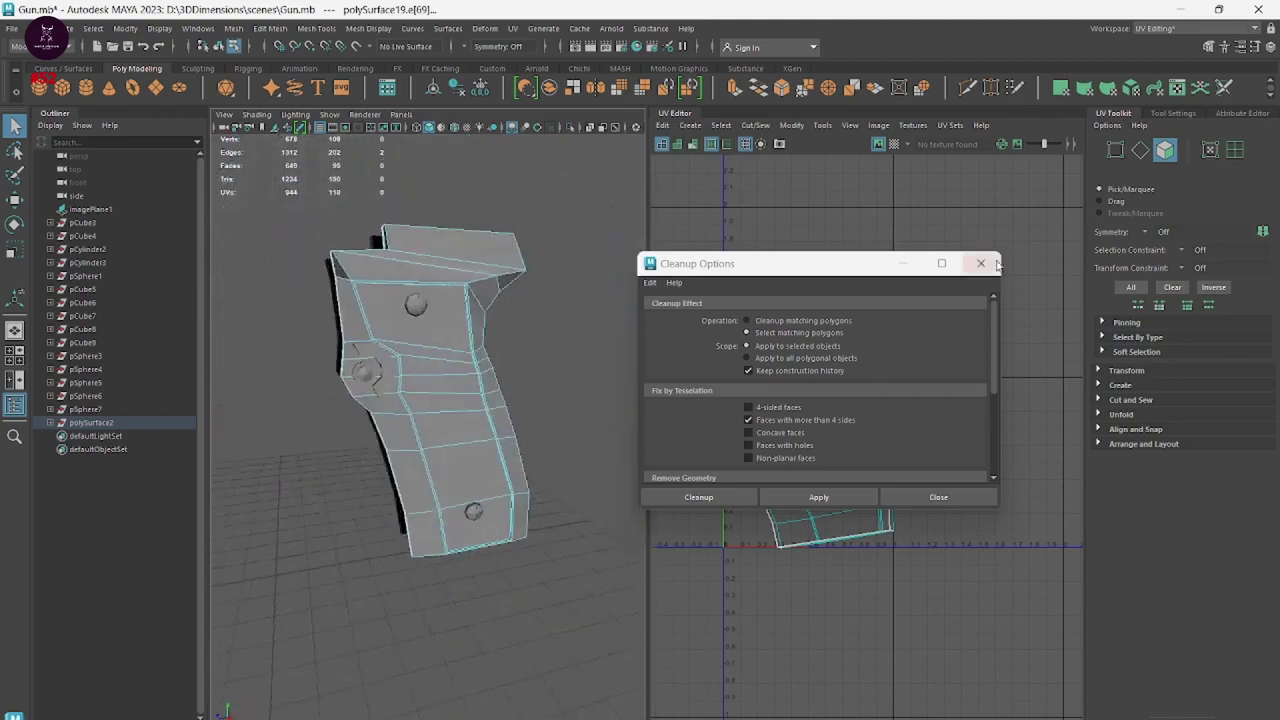
Move Cleanup Options aside and check the grip's UV shells in the UV Editor.
mouse_move(830, 279)
left_mouse_down()
mouse_move(510, 476)
mouse_move(338, 556)
left_mouse_up()
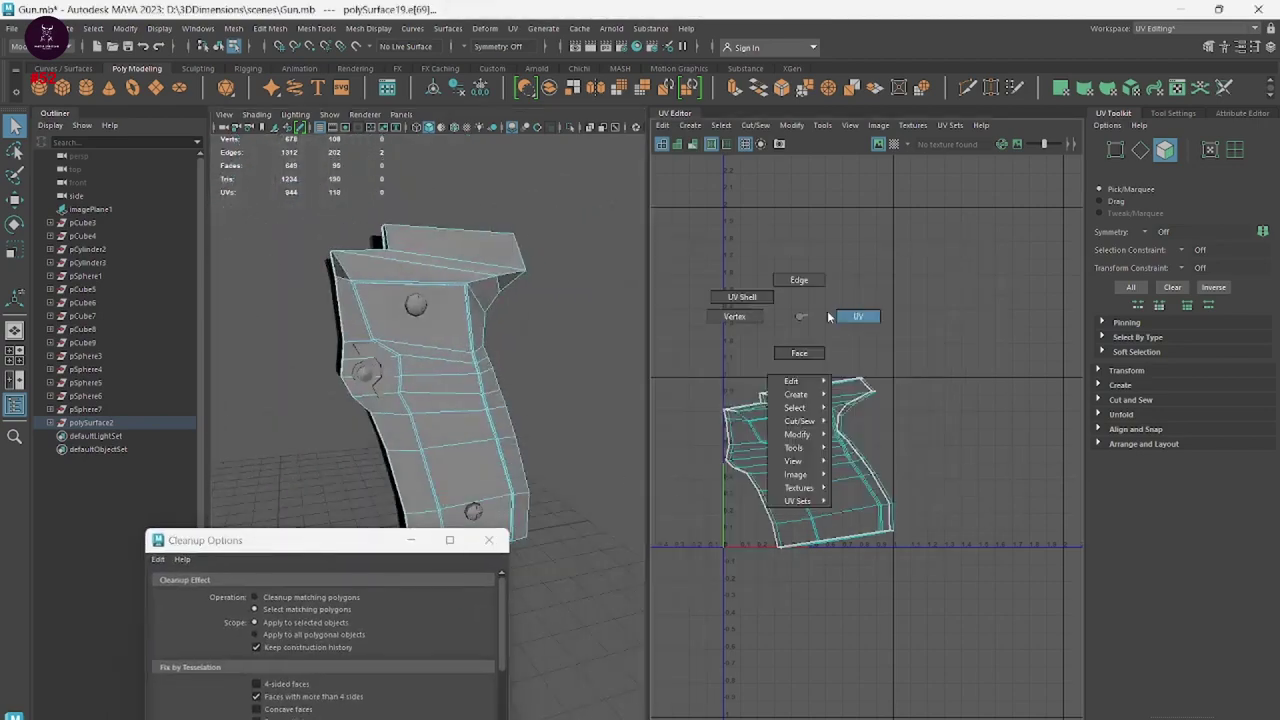
right_click_drag(770, 298, 743, 307)
right_click_drag(520, 246, 640, 212)
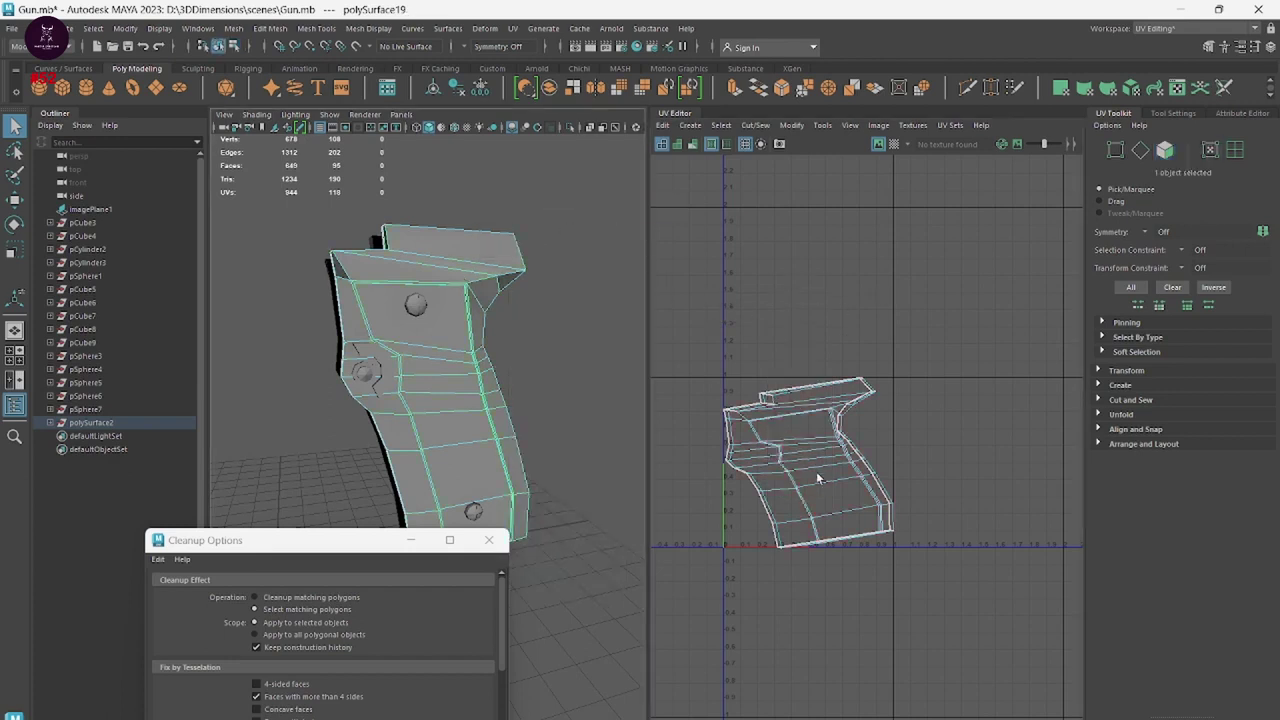
mouse_move(777, 427)
right_mouse_down()
mouse_move(826, 430)
mouse_move(631, 419)
right_mouse_up()
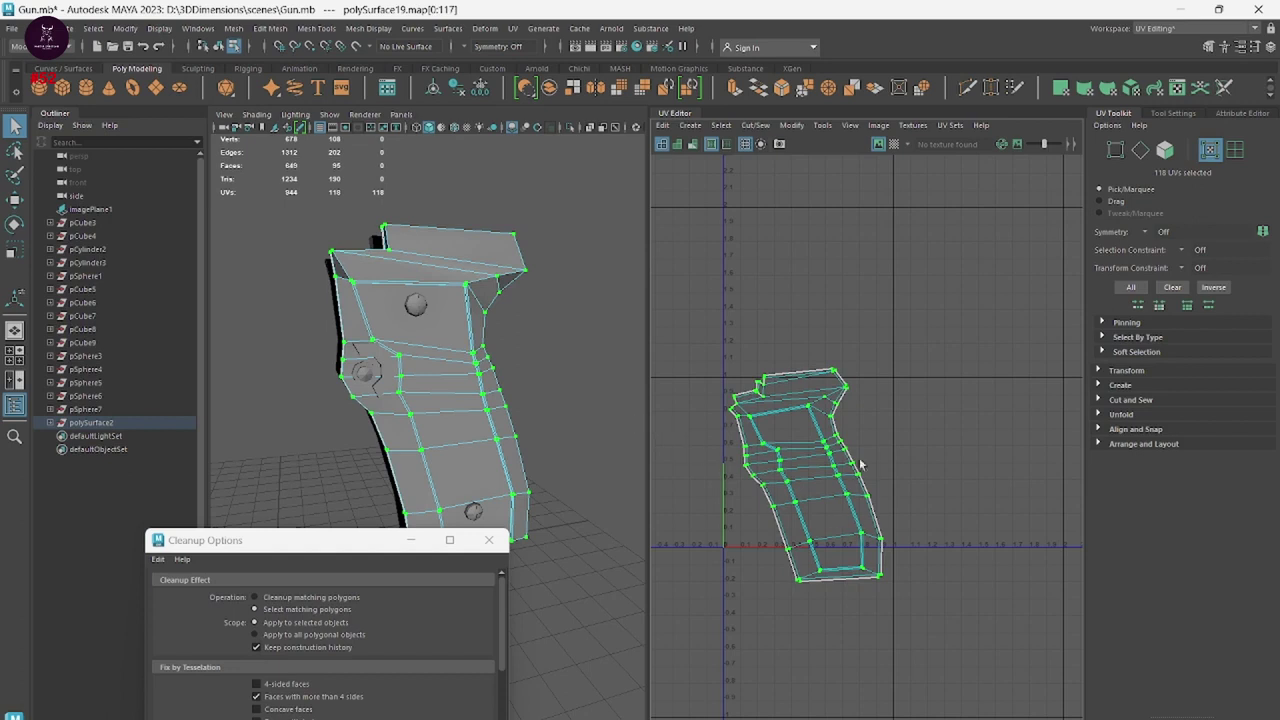
left_click(689, 336)
scroll(760, 390, "up", 5)
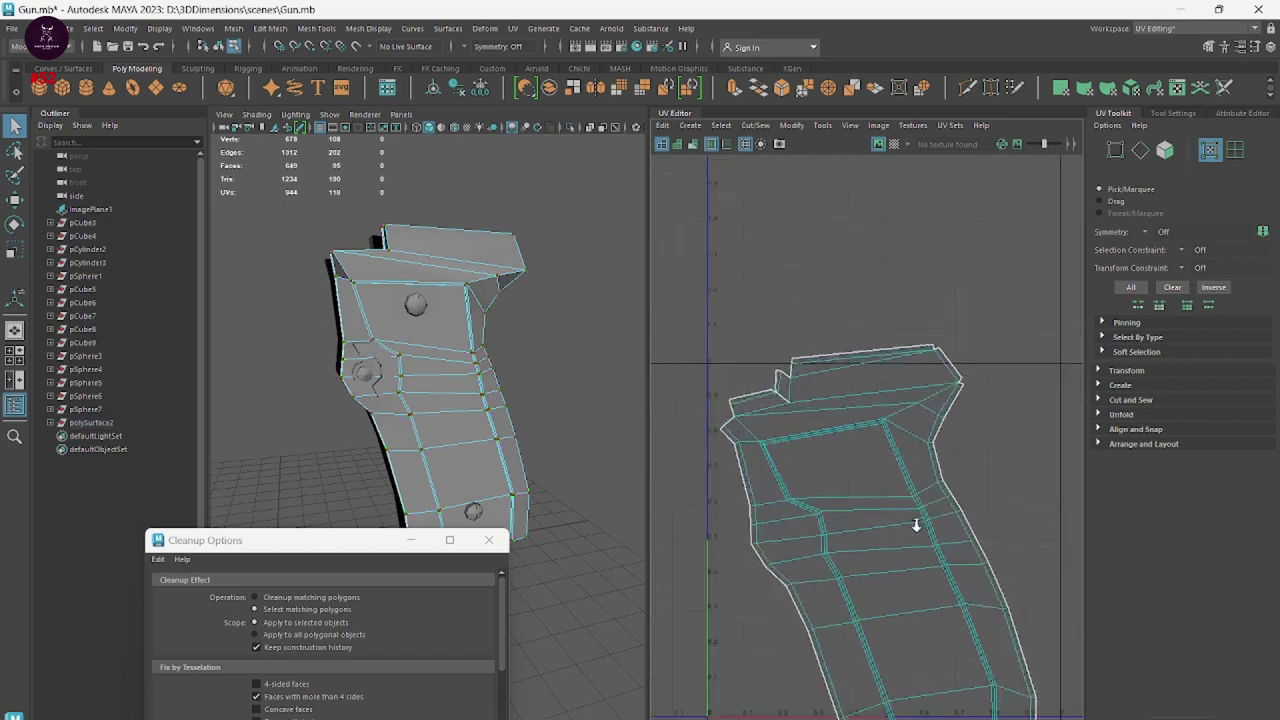
Close Cleanup Options and select an edge along the grip's top in Edge mode.
left_click(489, 540)
mouse_move(463, 314)
left_mouse_down("alt")
mouse_move(528, 457)
mouse_move(491, 443)
left_mouse_up("alt")
right_click_drag(466, 356, 463, 321)
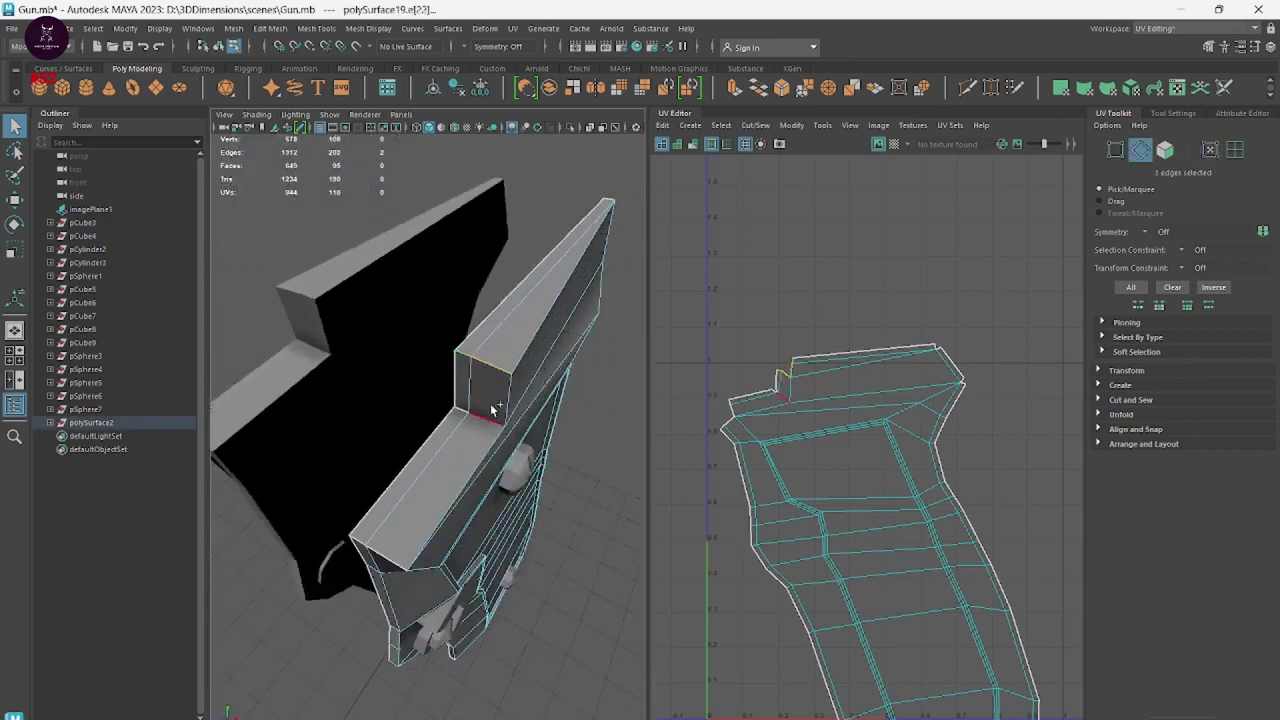
left_click(457, 408, "shift")
mouse_move(457, 408)
left_mouse_down("alt")
mouse_move(474, 517)
mouse_move(344, 190)
mouse_move(329, 554)
mouse_move(380, 507)
mouse_move(571, 451)
mouse_move(487, 468)
mouse_move(574, 500)
mouse_move(506, 534)
mouse_move(518, 379)
left_mouse_up("alt")
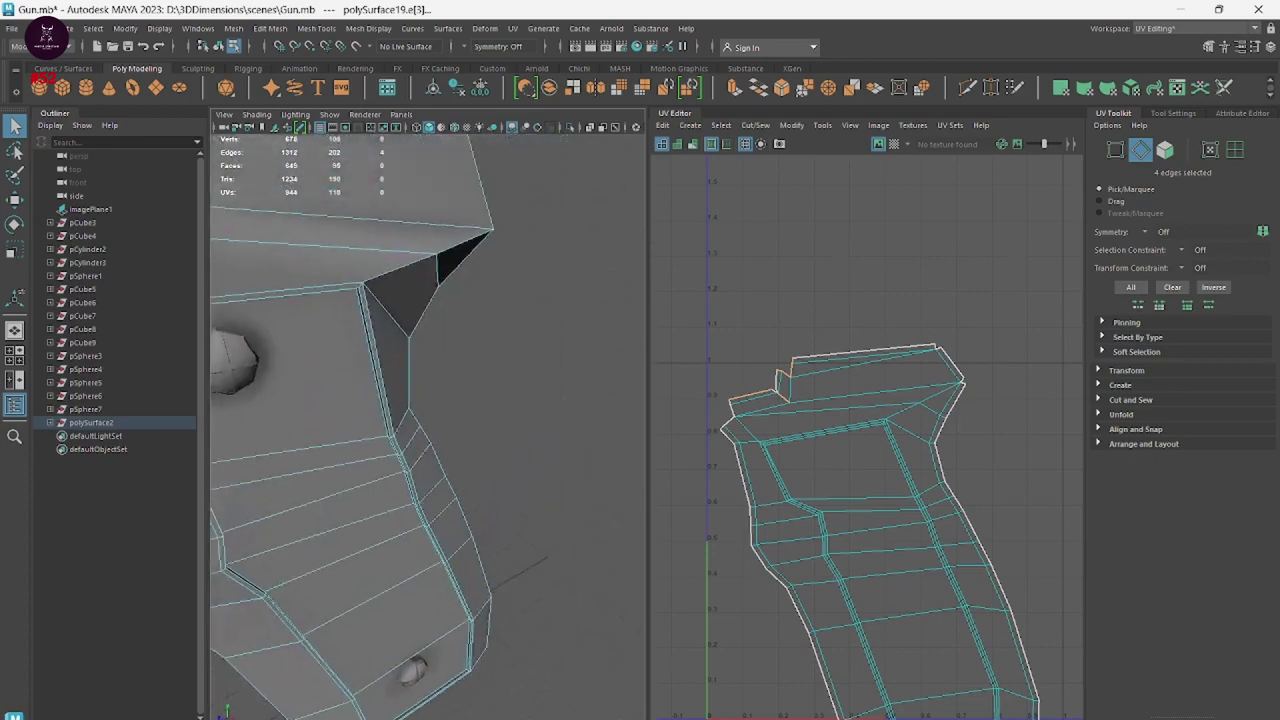
mouse_move(518, 379)
right_mouse_down()
mouse_move(521, 420)
mouse_move(576, 360)
mouse_move(598, 480)
mouse_move(325, 403)
right_mouse_up()
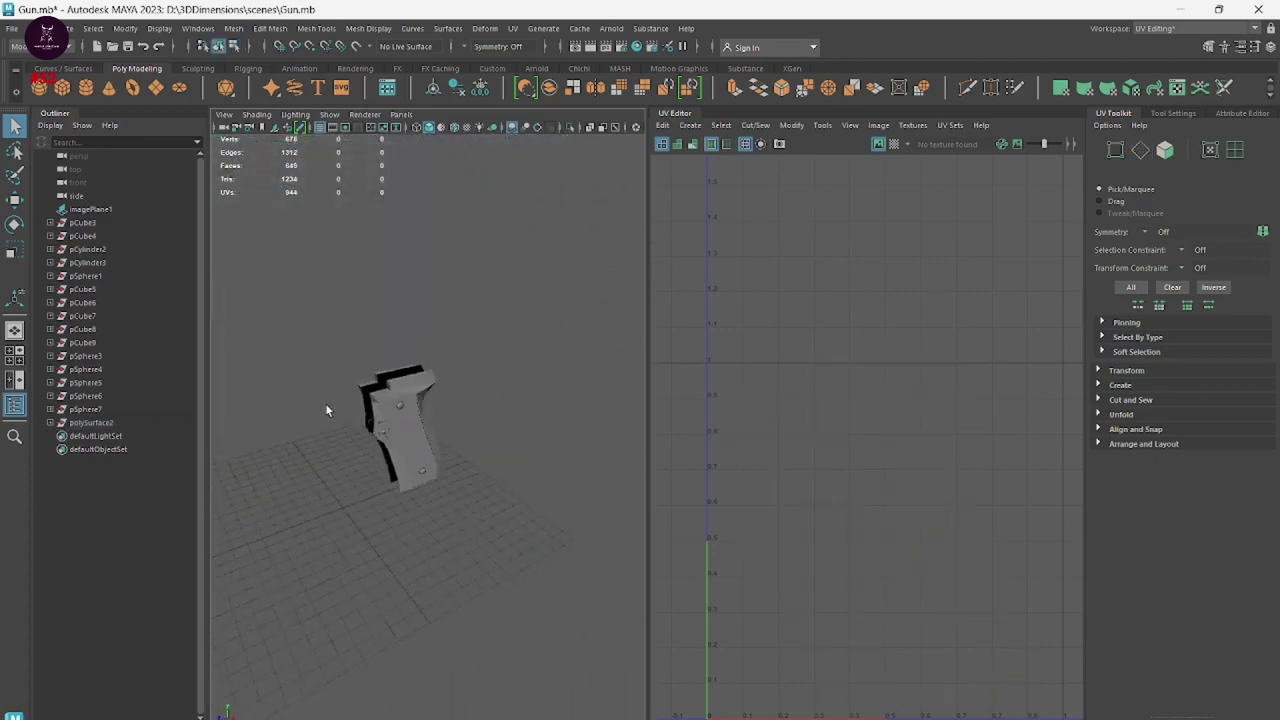
Show the UV origin, frame the grip, and hide it with Ctrl+H.
left_click(395, 463)
mouse_move(810, 498)
middle_mouse_down("alt")
mouse_move(994, 349)
mouse_move(975, 373)
middle_mouse_up("alt")
right_click_drag(465, 421, 521, 497, "alt")
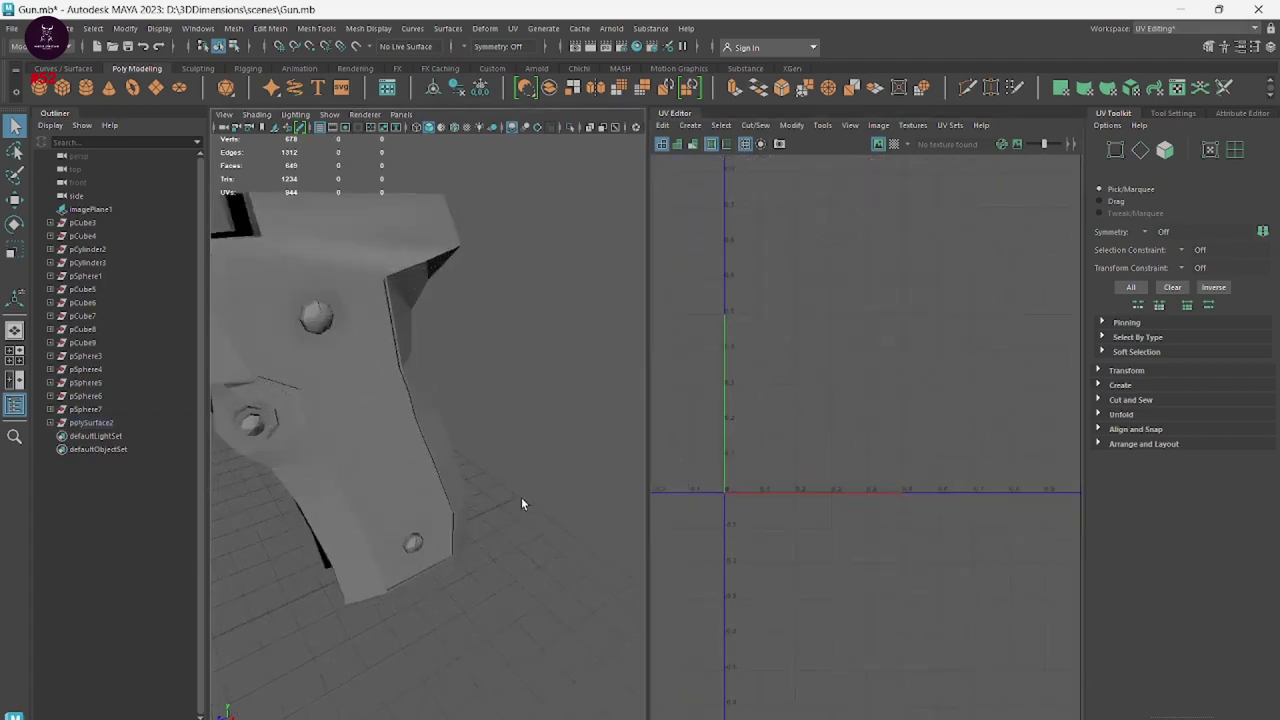
left_click_drag(521, 497, 540, 505, "alt")
right_click_drag(540, 505, 524, 508, "alt")
key("ctrl+h")
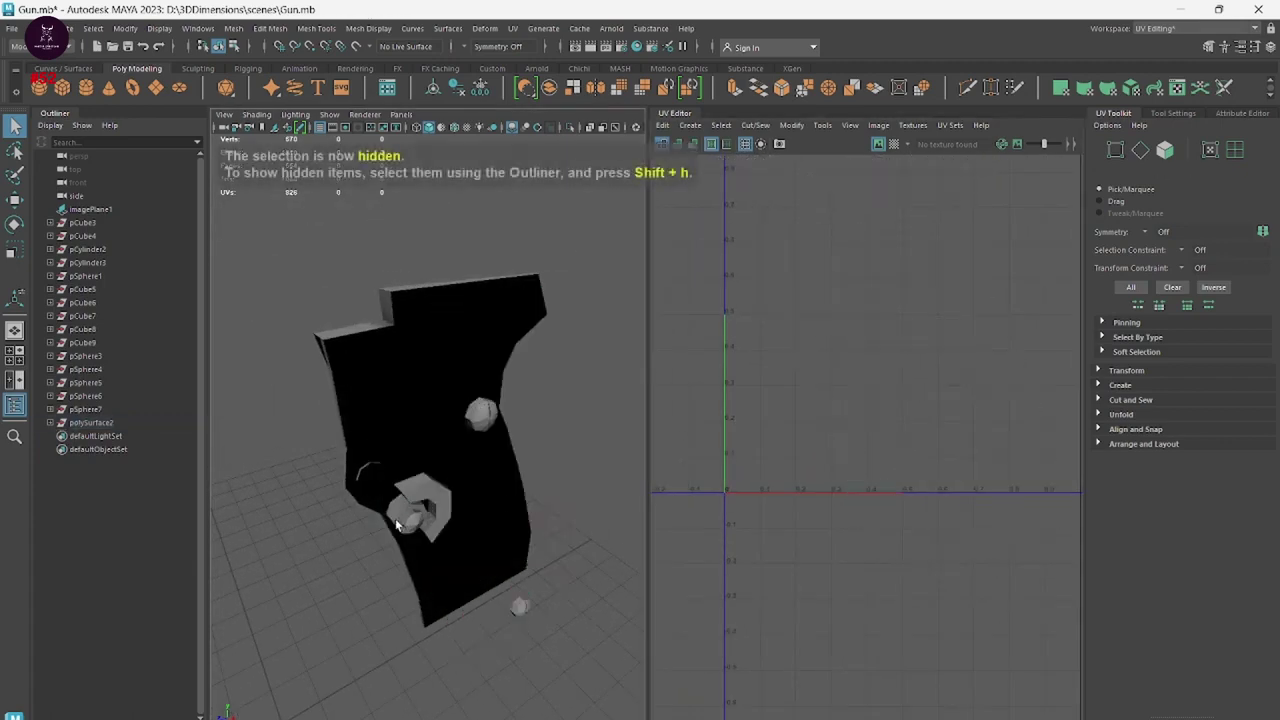
Select the face rows of polySurface30 down to the bottom row and delete them.
left_click_drag(524, 503, 487, 419, "alt")
left_click(487, 419)
right_click_drag(487, 419, 496, 442)
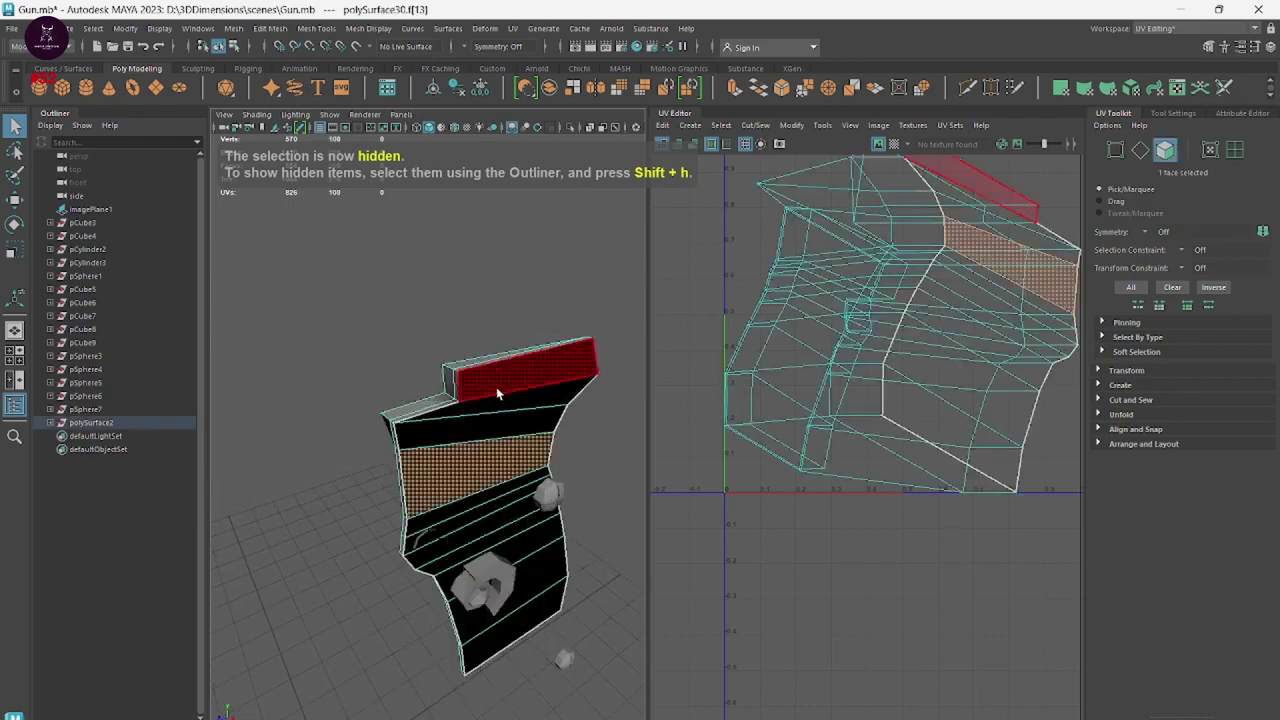
left_click(504, 374)
left_click(508, 424, "shift")
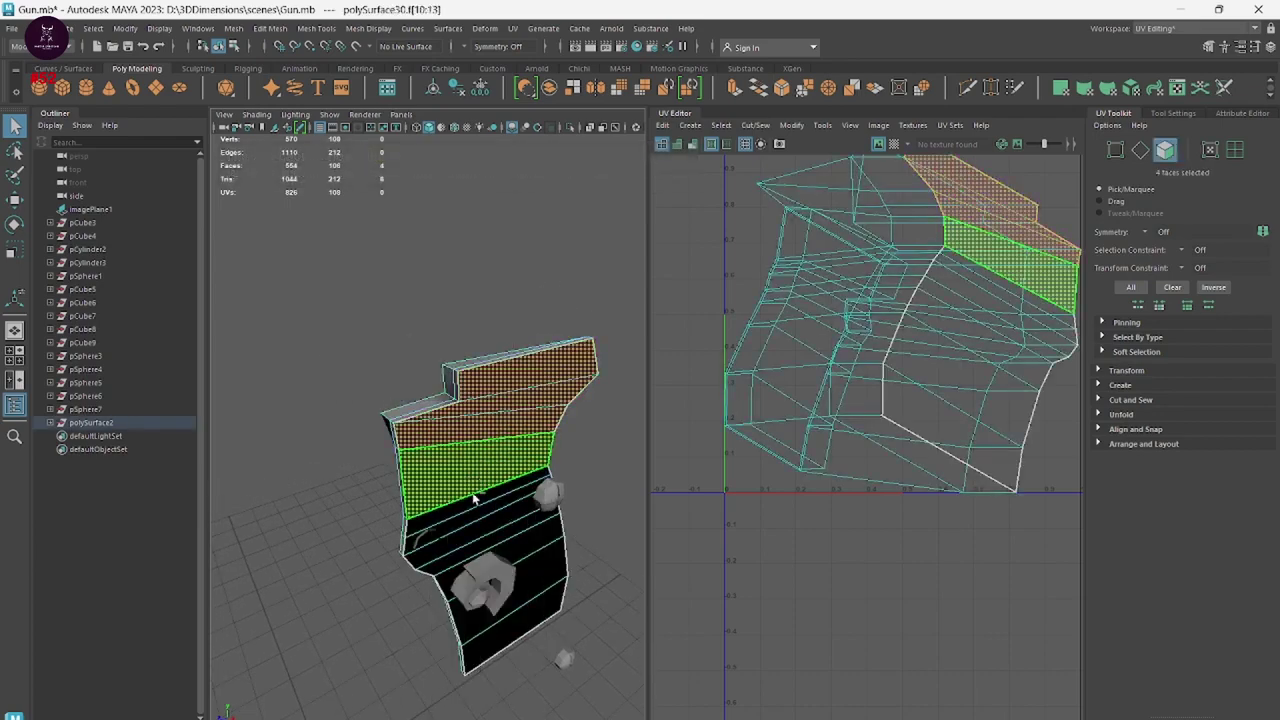
left_click_drag(508, 424, 410, 429, "alt")
right_click_drag(410, 429, 425, 390, "alt")
left_click(435, 345, "shift")
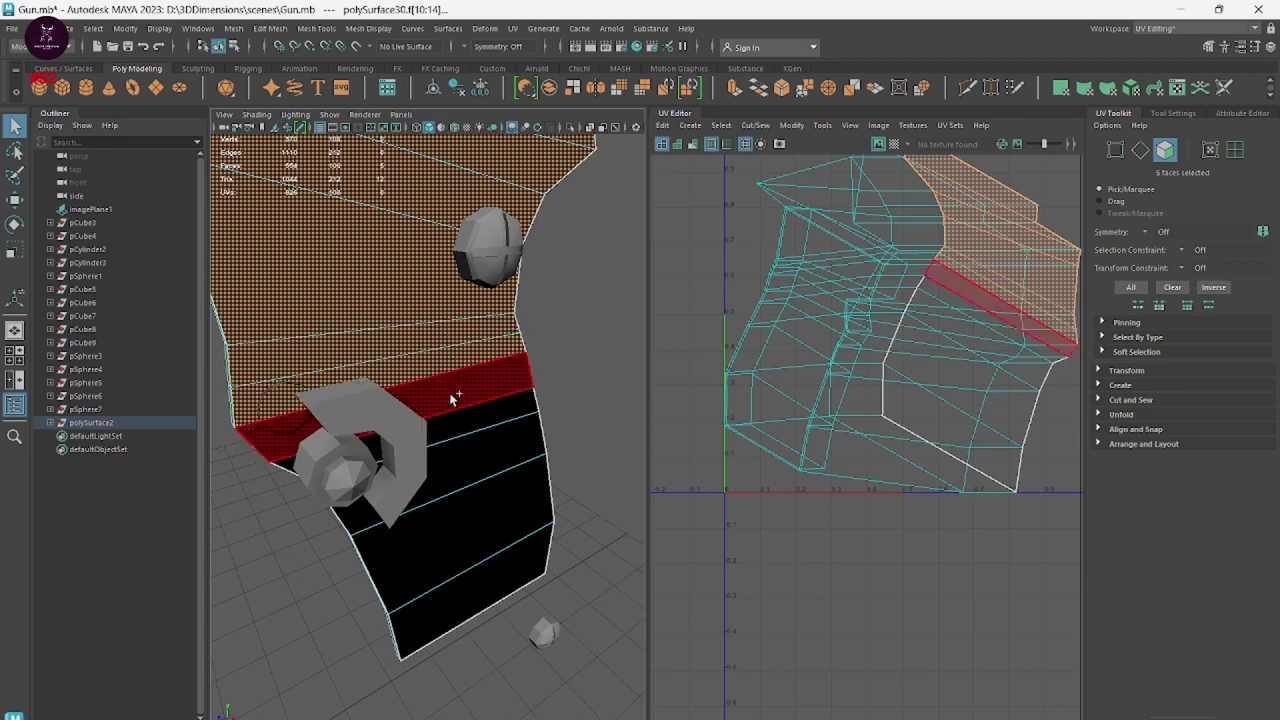
left_click(457, 420, "shift")
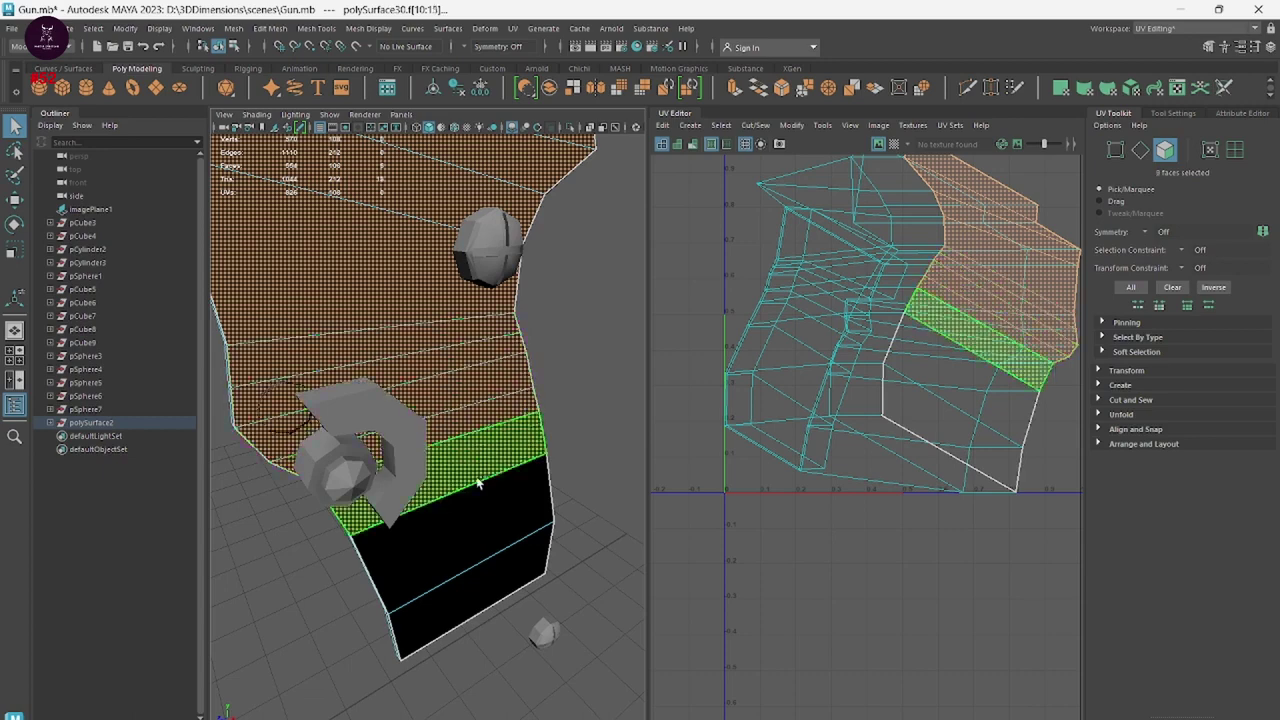
left_click(506, 581, "shift")
key("Delete")
Reframe the grip's front and return to whole-object selection.
right_click_drag(503, 580, 406, 560, "alt")
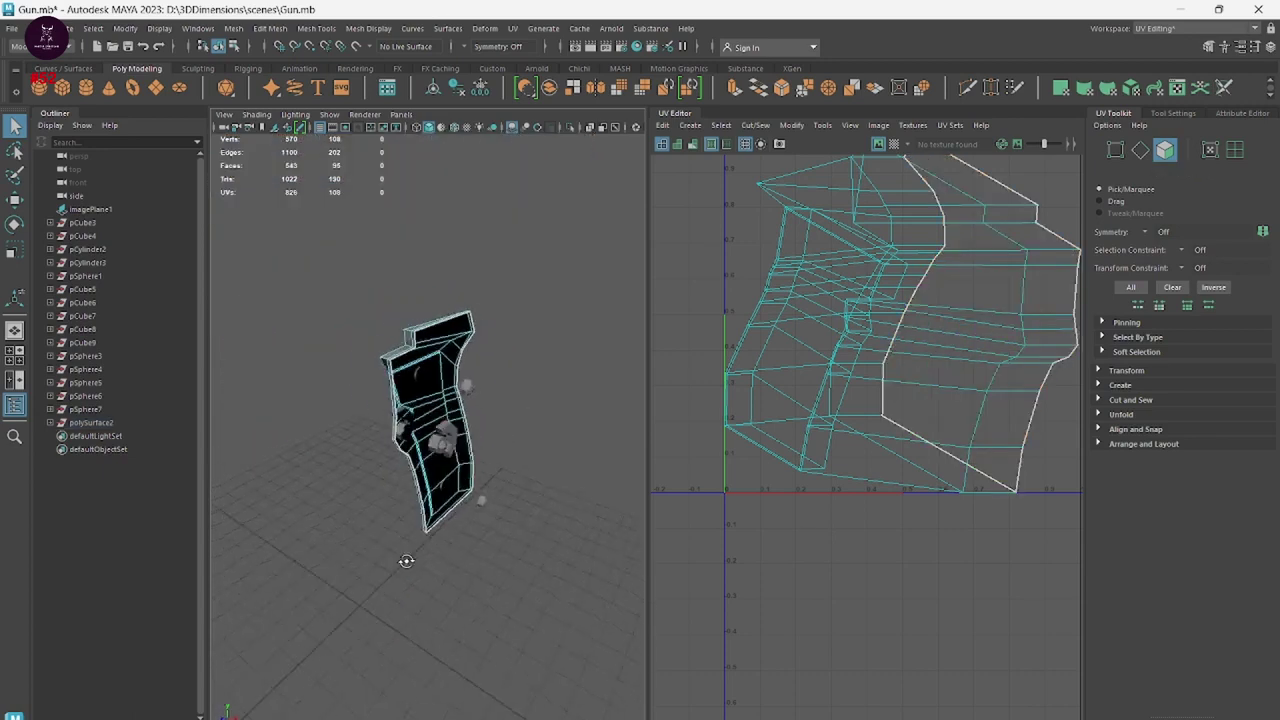
mouse_move(406, 560)
left_mouse_down("alt")
mouse_move(583, 457)
mouse_move(419, 482)
mouse_move(465, 265)
left_mouse_up("alt")
scroll(535, 480, "up", 3)
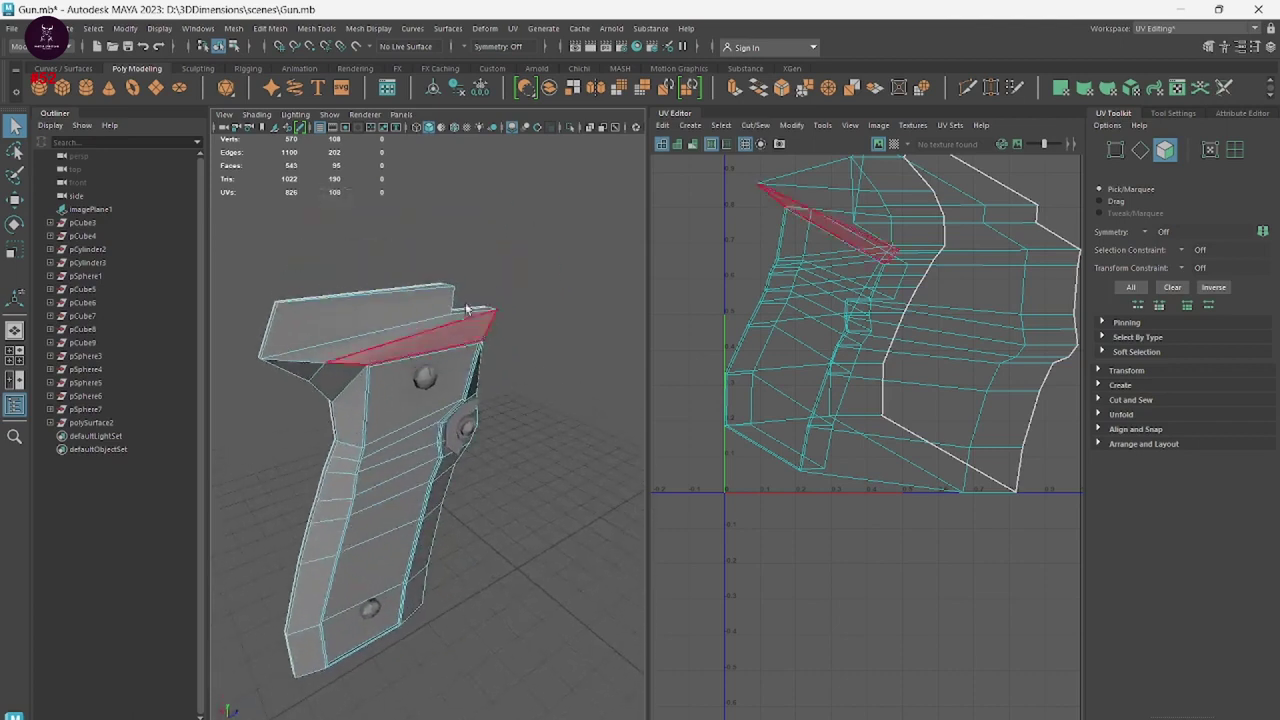
right_click_drag(465, 265, 530, 246)
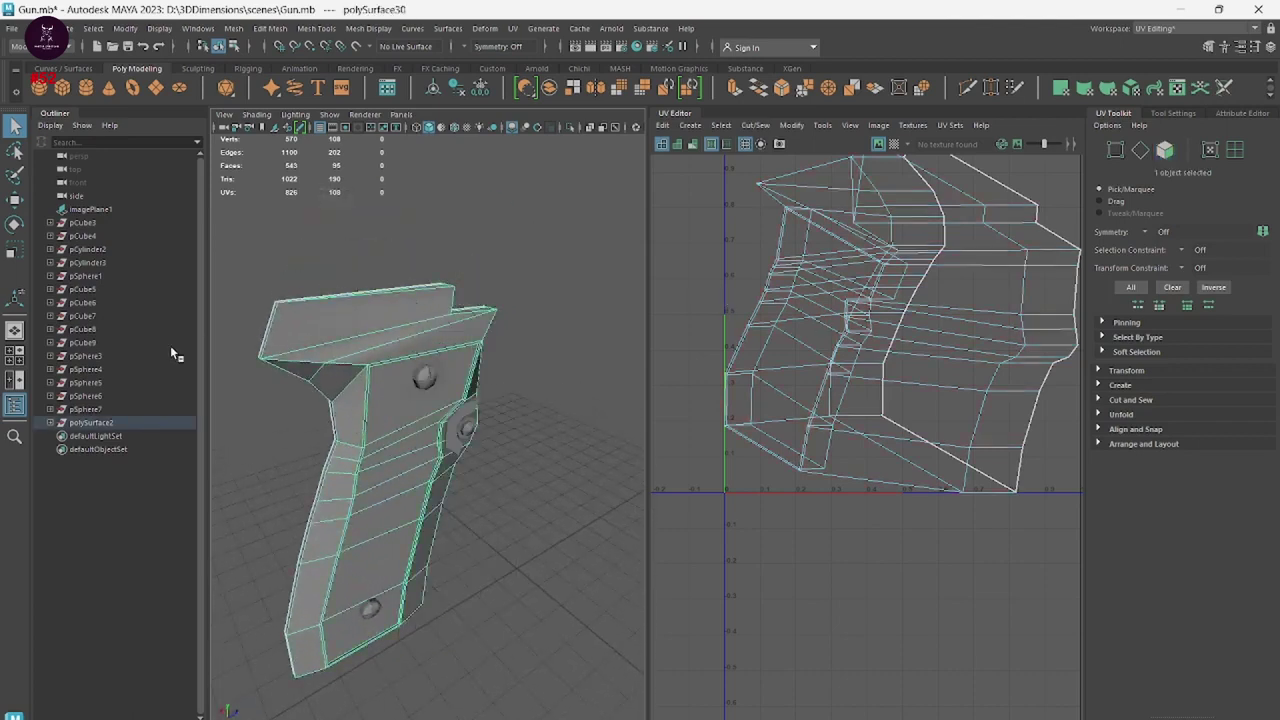
mouse_move(250, 375)
middle_mouse_down("alt")
mouse_move(374, 411)
mouse_move(560, 400)
middle_mouse_up("alt")
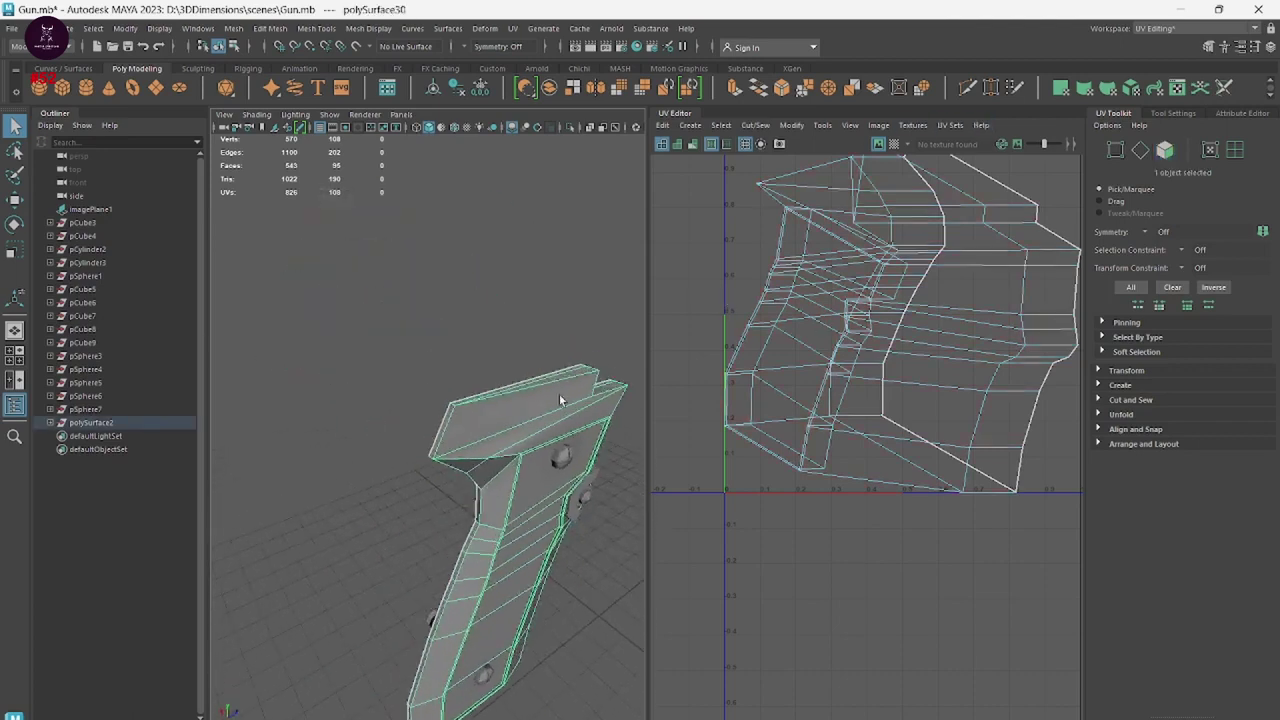
Apply a planar UV projection to the grip.
left_click(692, 127)
left_click(727, 233)
scroll(440, 303, "up", 3)
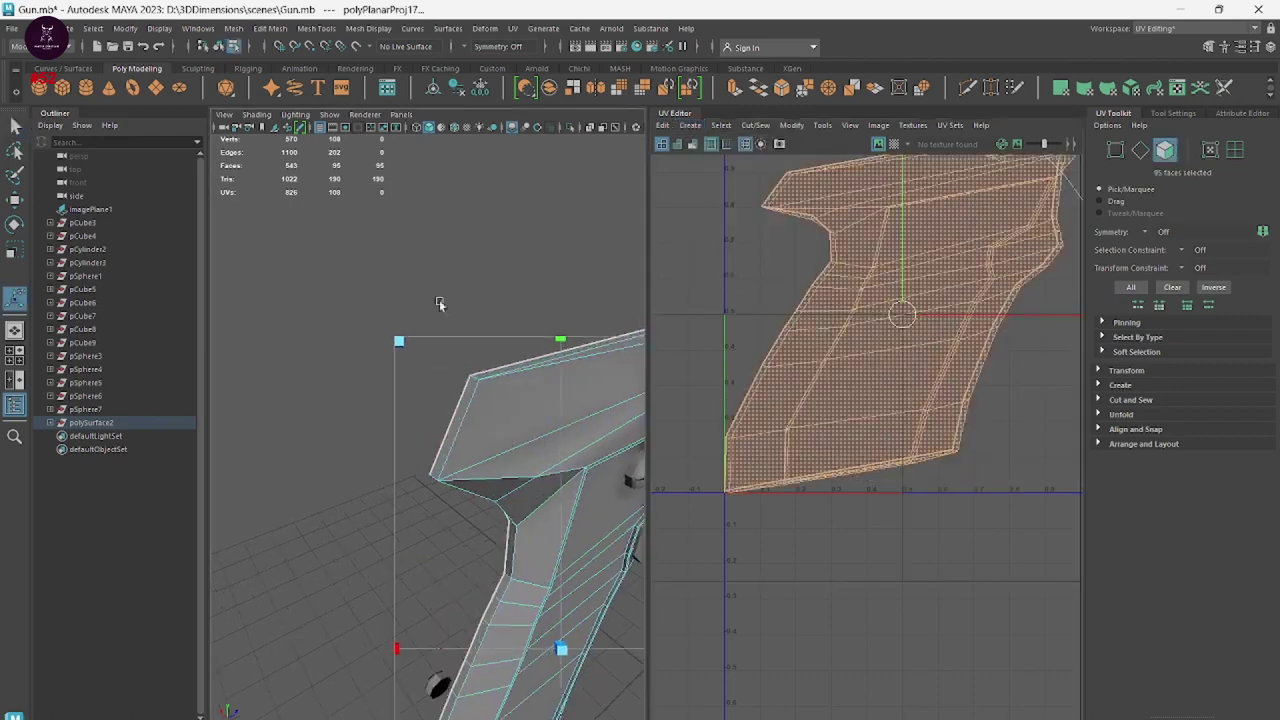
Cut the grip's UVs along its bottom edge loop, then return to object mode.
right_click_drag(423, 249, 474, 383)
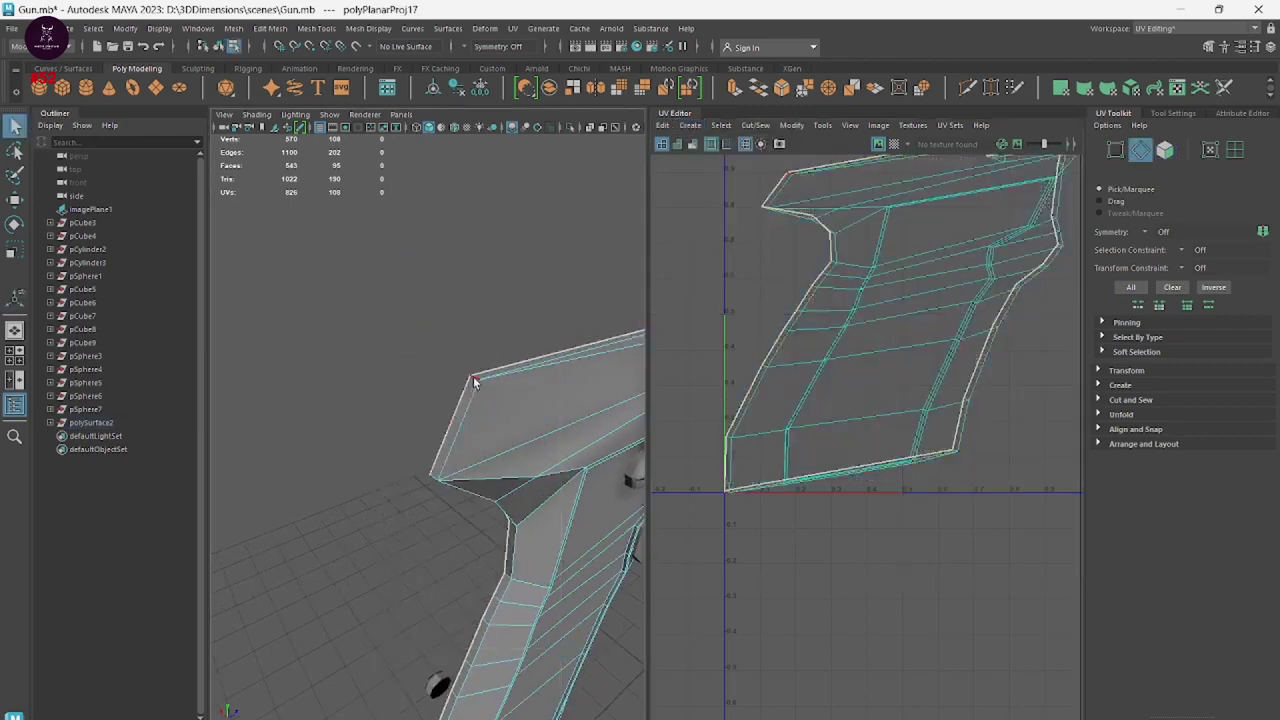
mouse_move(453, 492)
left_mouse_down("alt")
mouse_move(414, 429)
mouse_move(512, 313)
mouse_move(482, 527)
left_mouse_up("alt")
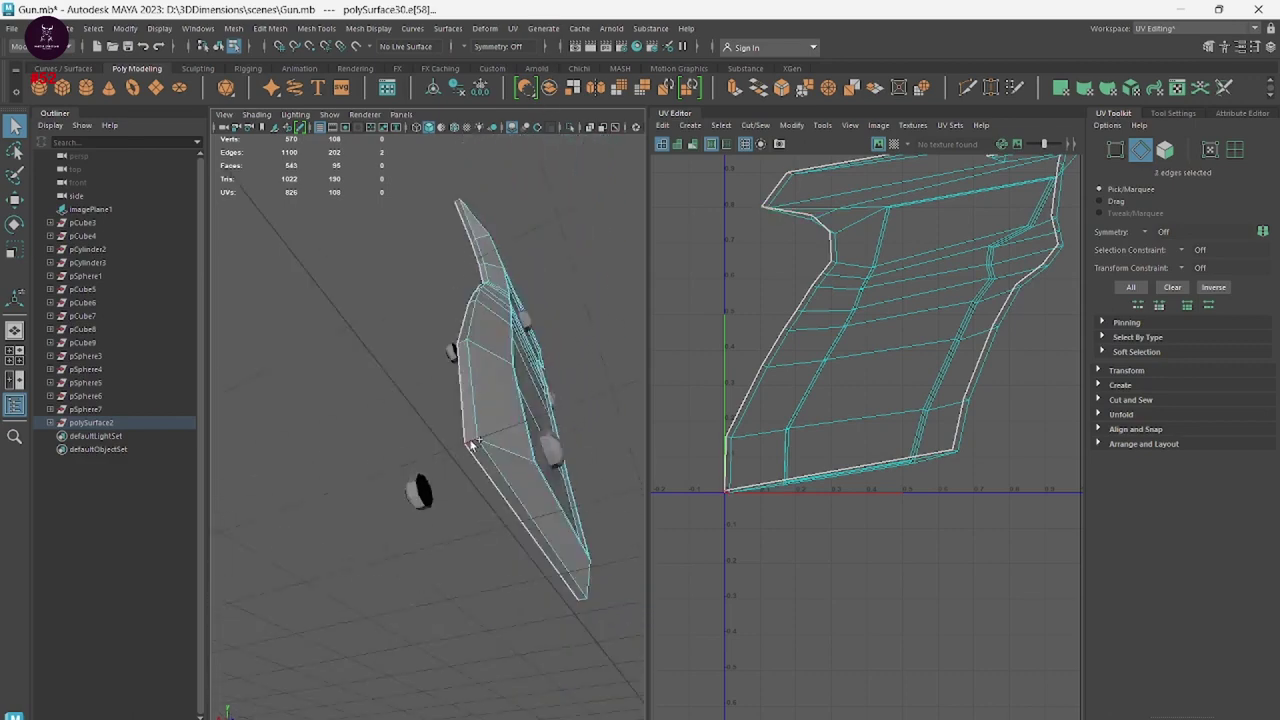
double_click(472, 443)
left_click_drag(472, 443, 410, 419, "alt")
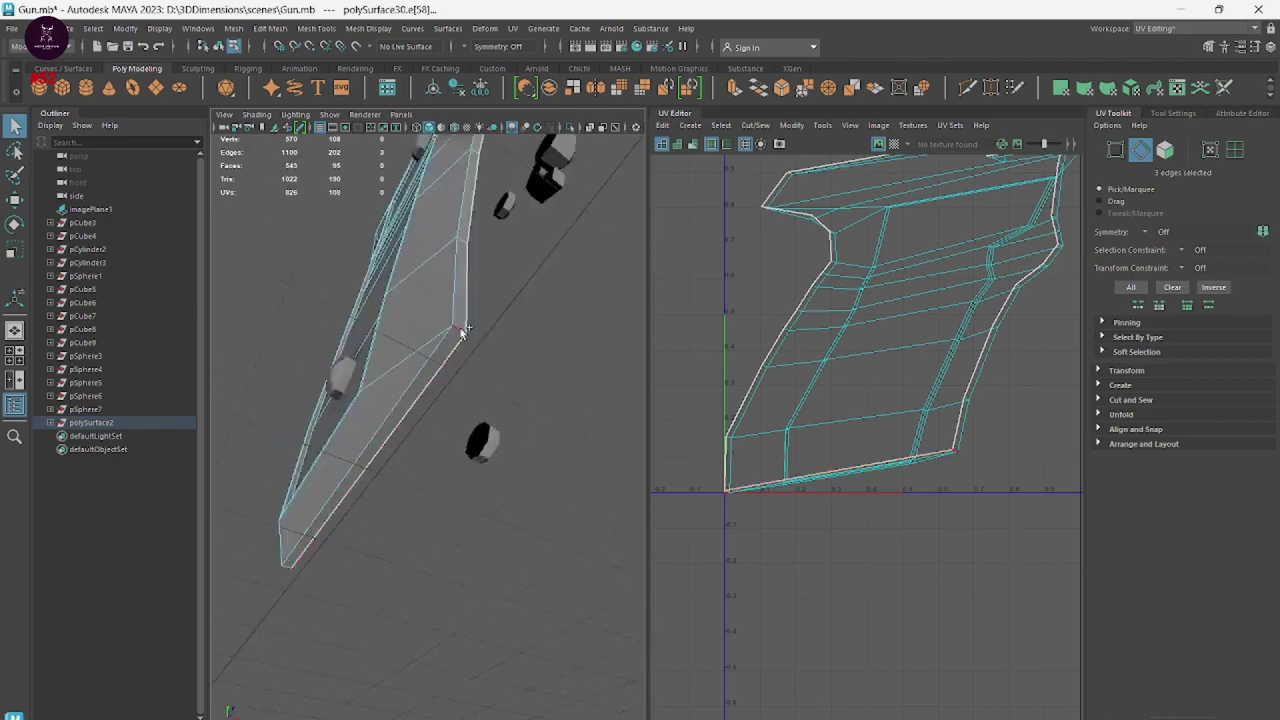
mouse_move(507, 249)
left_mouse_down("alt")
mouse_move(431, 517)
mouse_move(403, 534)
mouse_move(443, 623)
mouse_move(409, 529)
mouse_move(491, 586)
mouse_move(447, 634)
left_mouse_up("alt")
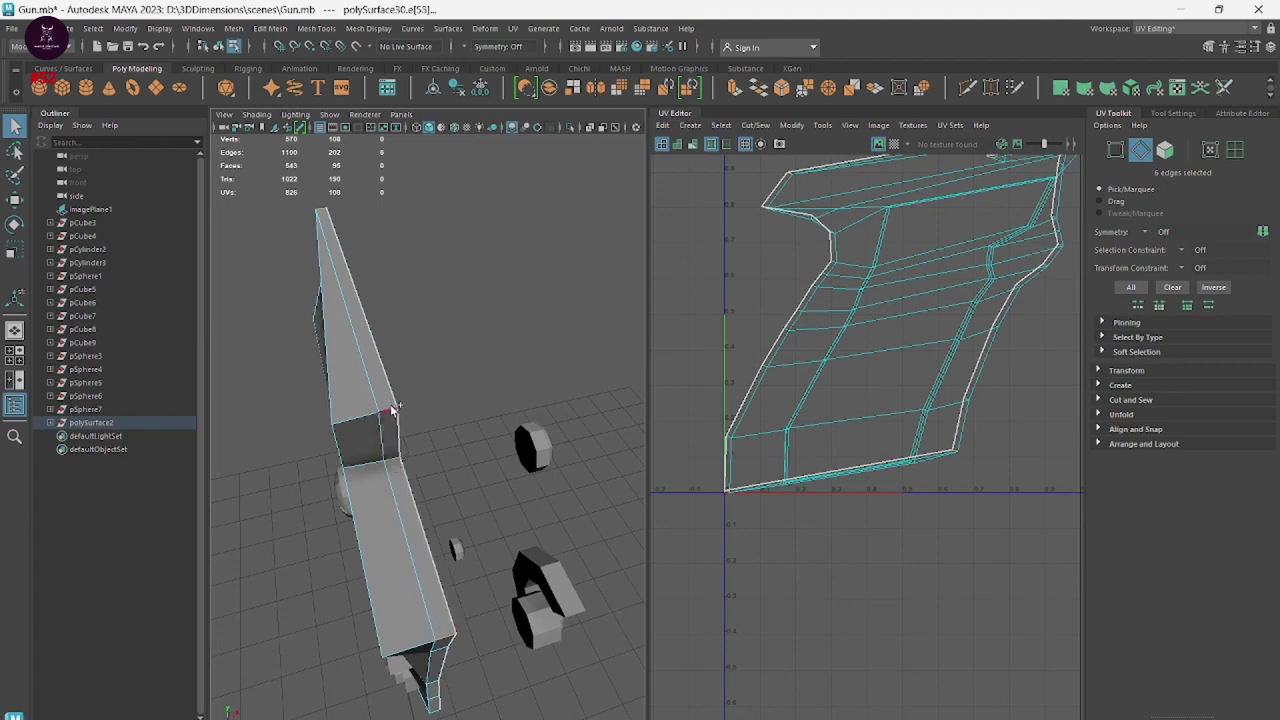
mouse_move(827, 372)
right_mouse_down("shift")
mouse_move(800, 386)
mouse_move(705, 345)
right_mouse_up("shift")
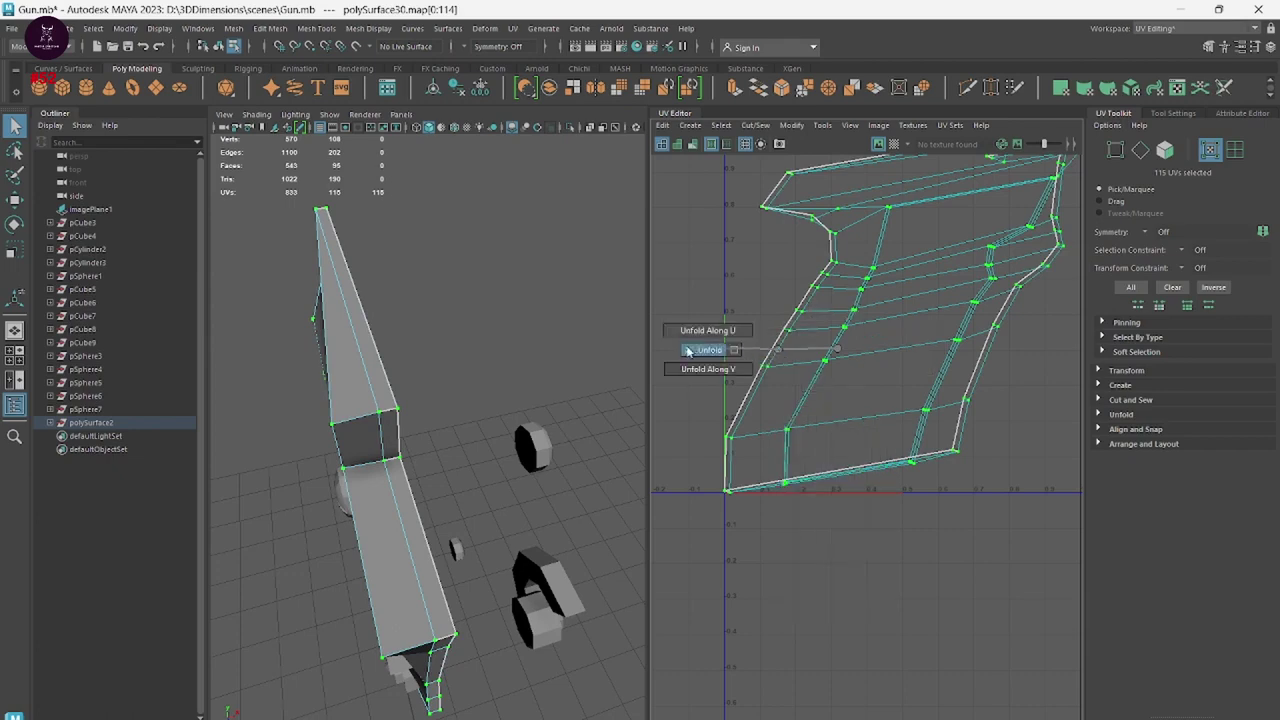
scroll(816, 463, "down", 2)
scroll(850, 510, "down", 2)
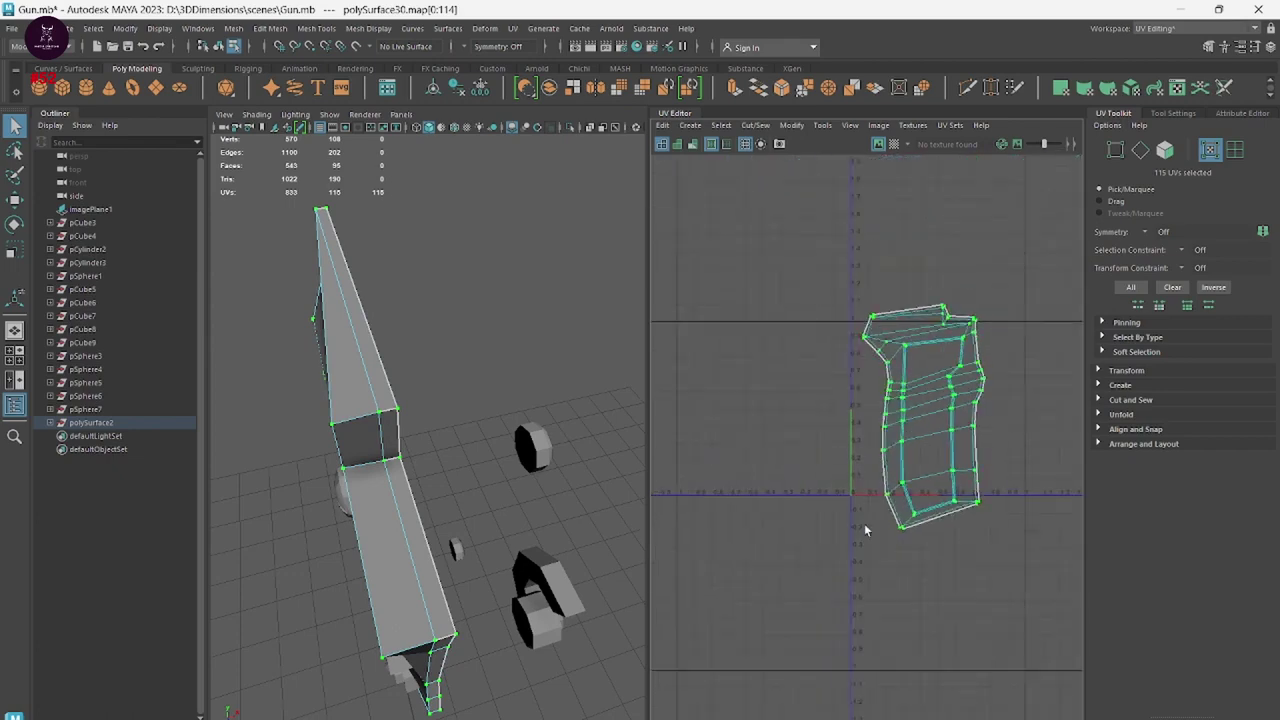
right_click_drag(515, 260, 570, 245)
Hide the finished grip to expose the remaining gun parts.
key("f")
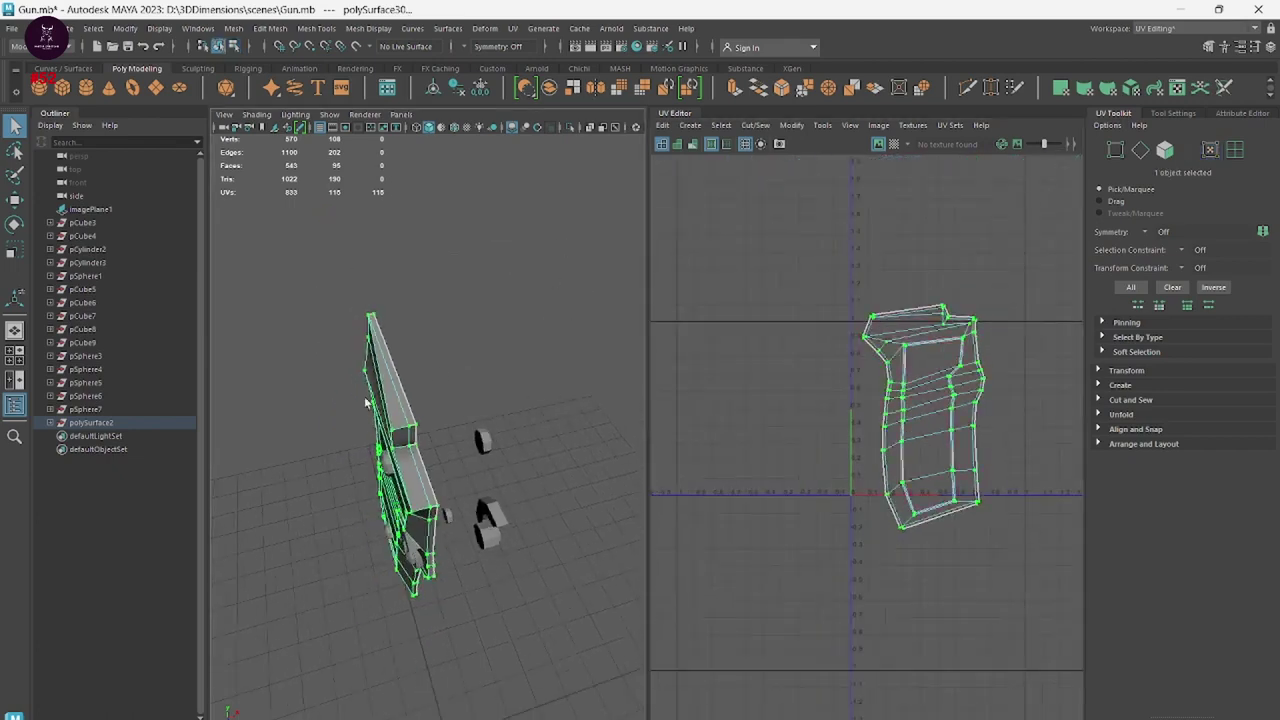
left_click(449, 357)
left_click(407, 446)
key("ctrl+h")
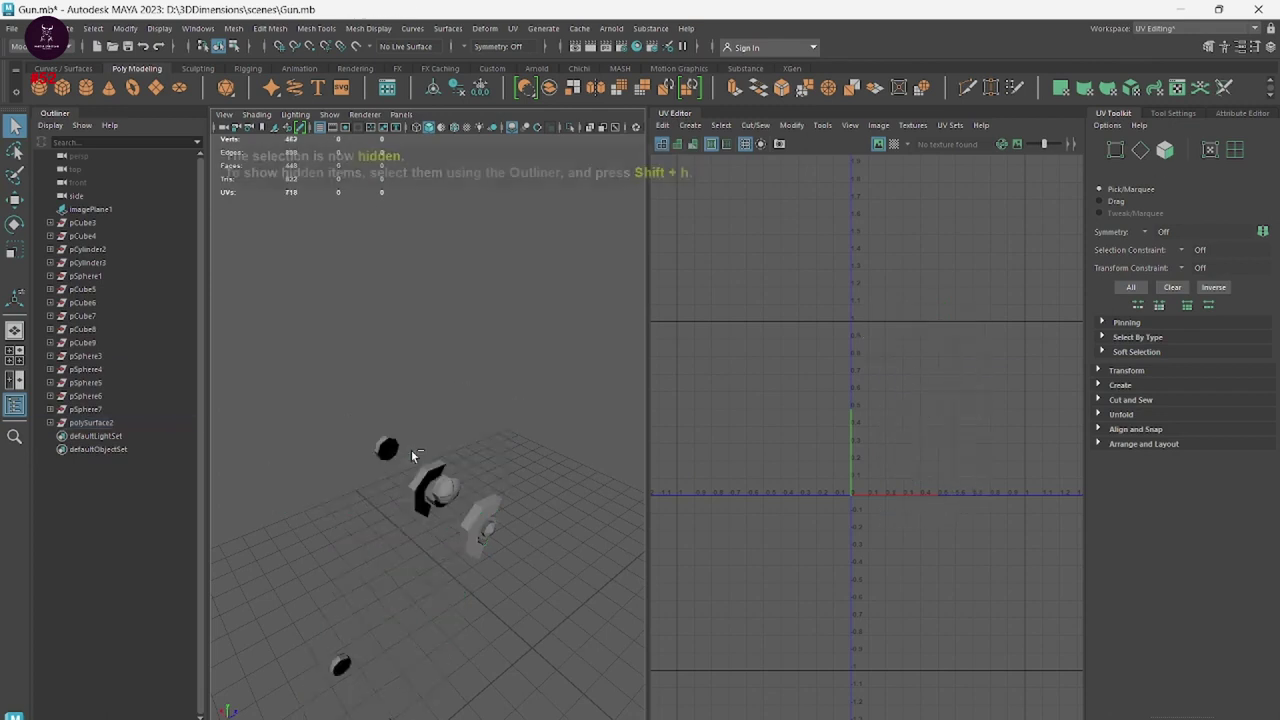
mouse_move(463, 538)
left_mouse_down("alt")
mouse_move(423, 600)
mouse_move(306, 480)
mouse_move(497, 543)
mouse_move(449, 537)
mouse_move(380, 373)
left_mouse_up("alt")
right_click_drag(380, 373, 517, 606, "alt")
Planar-project the rounded polySurface28 part and unfold it into an octagon UV shell.
left_click(403, 446)
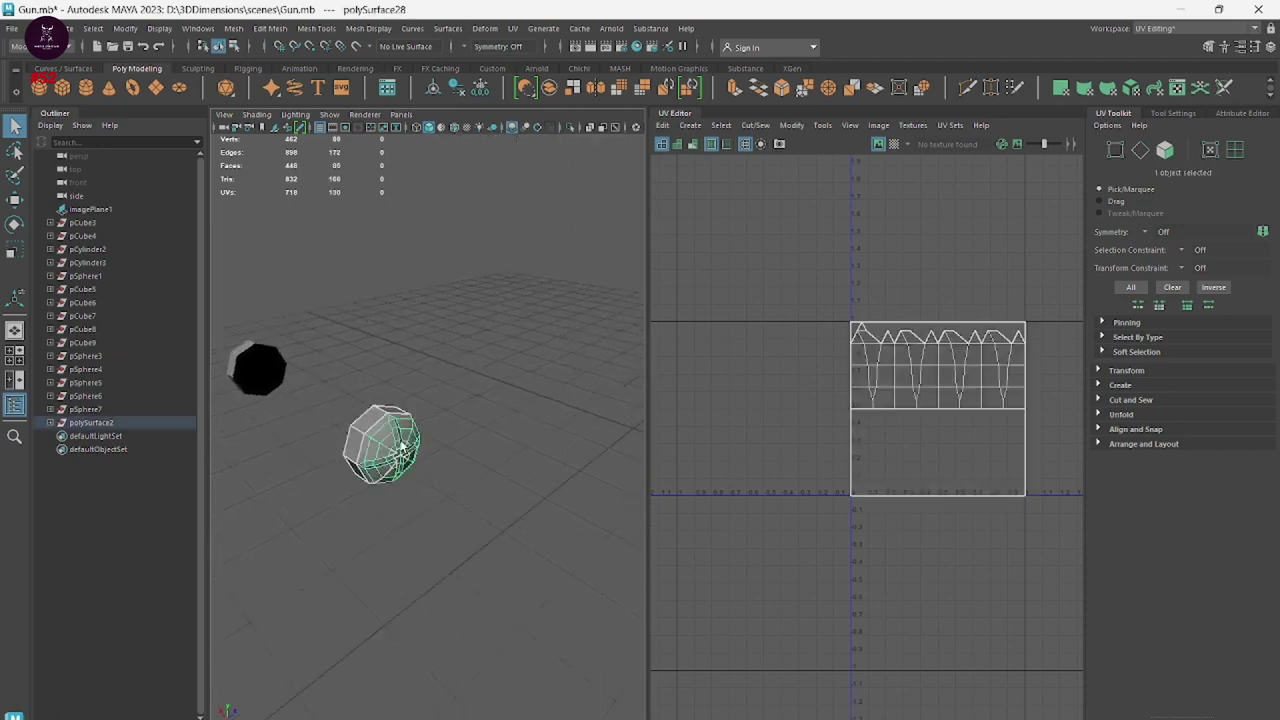
key("f")
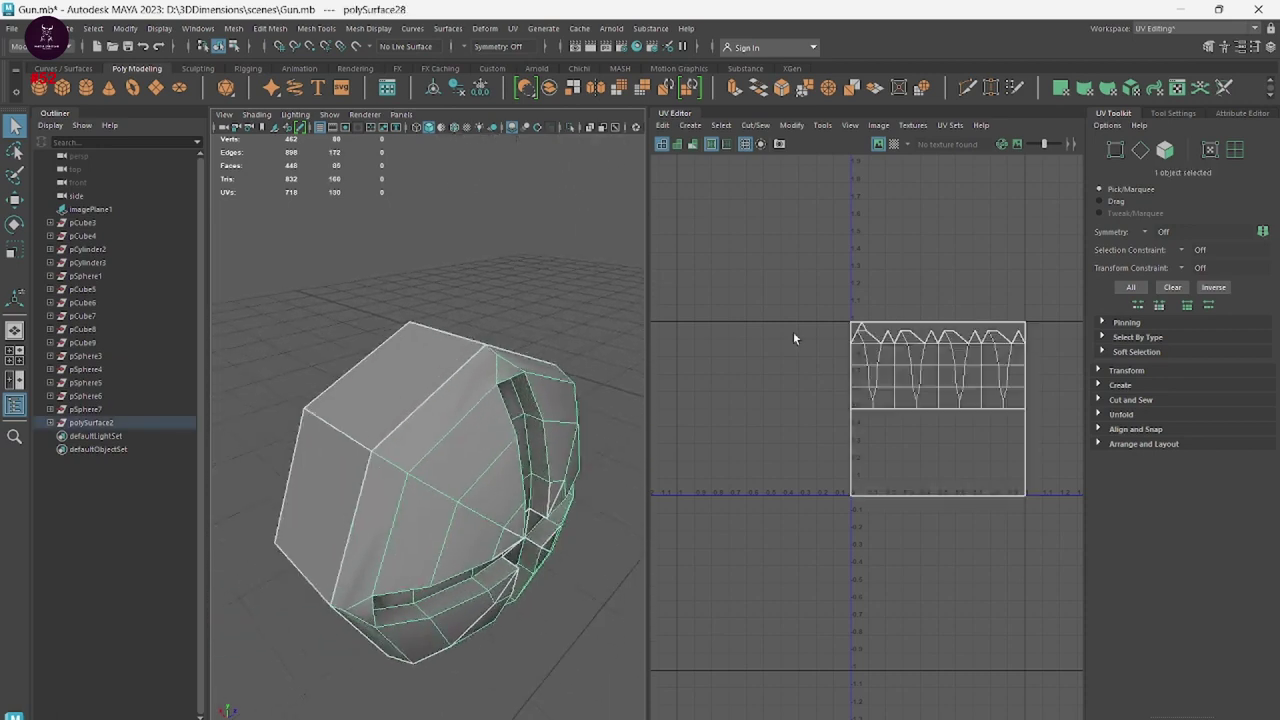
left_click(689, 126)
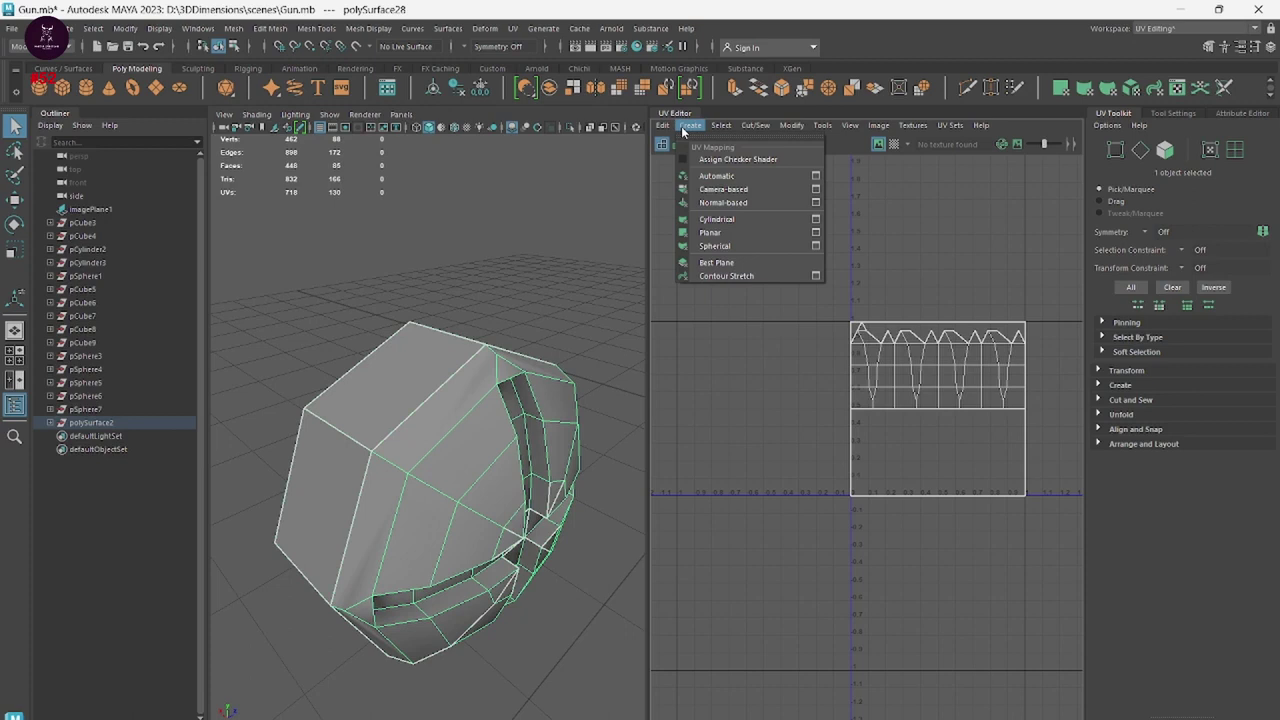
left_click(758, 231)
right_click_drag(894, 389, 748, 380, "shift")
left_click(881, 561)
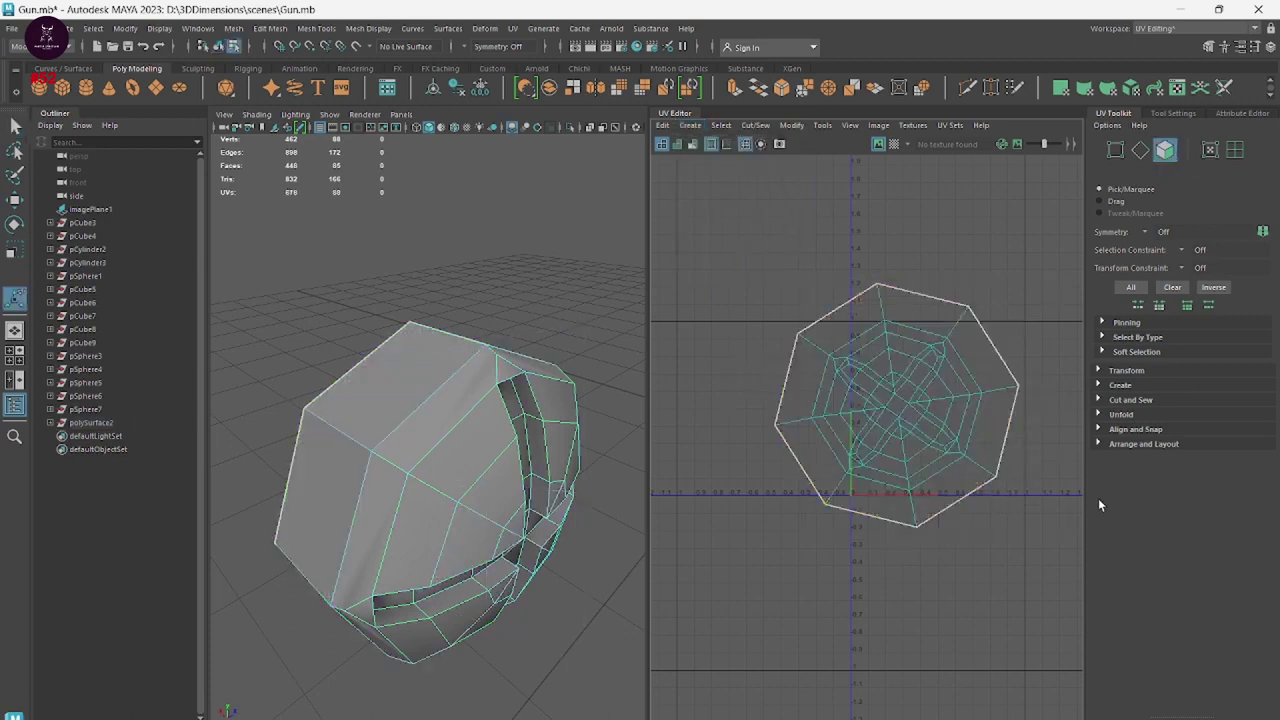
mouse_move(465, 413)
left_mouse_down("alt")
mouse_move(371, 400)
mouse_move(643, 439)
mouse_move(531, 420)
mouse_move(382, 438)
mouse_move(423, 511)
mouse_move(500, 380)
mouse_move(473, 403)
left_mouse_up("alt")
left_click(473, 403)
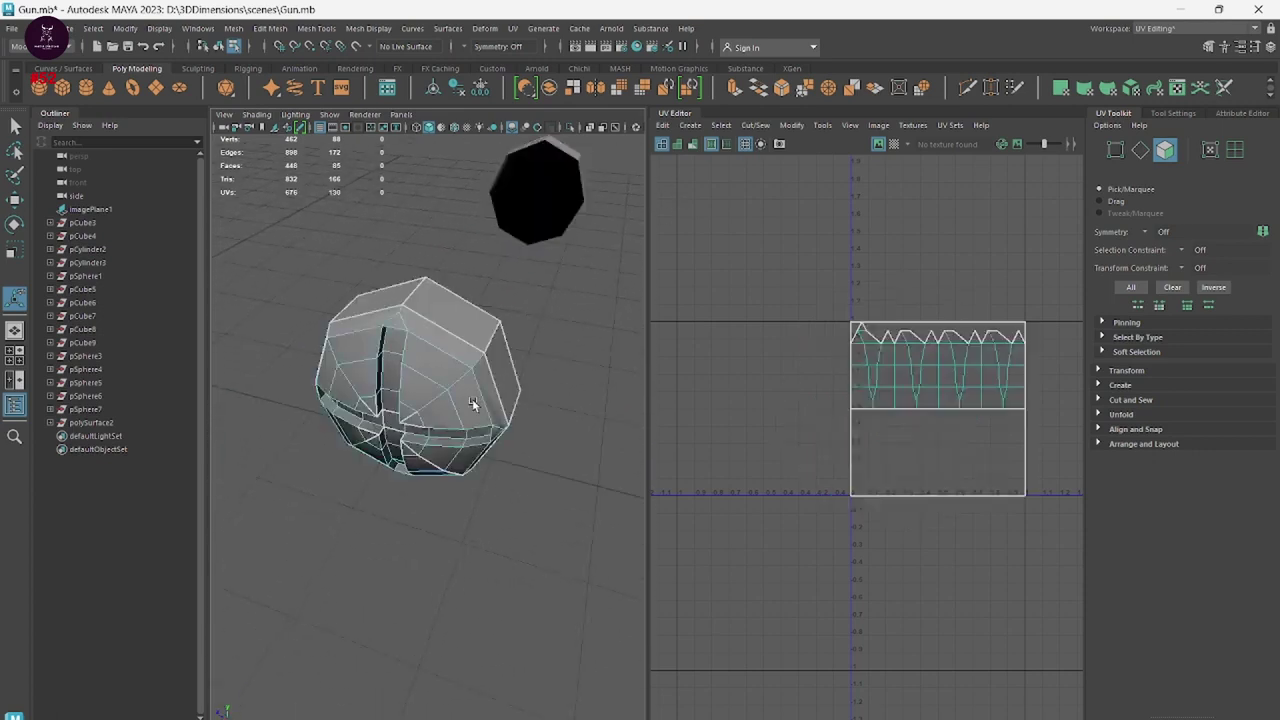
right_click_drag(547, 226, 614, 200)
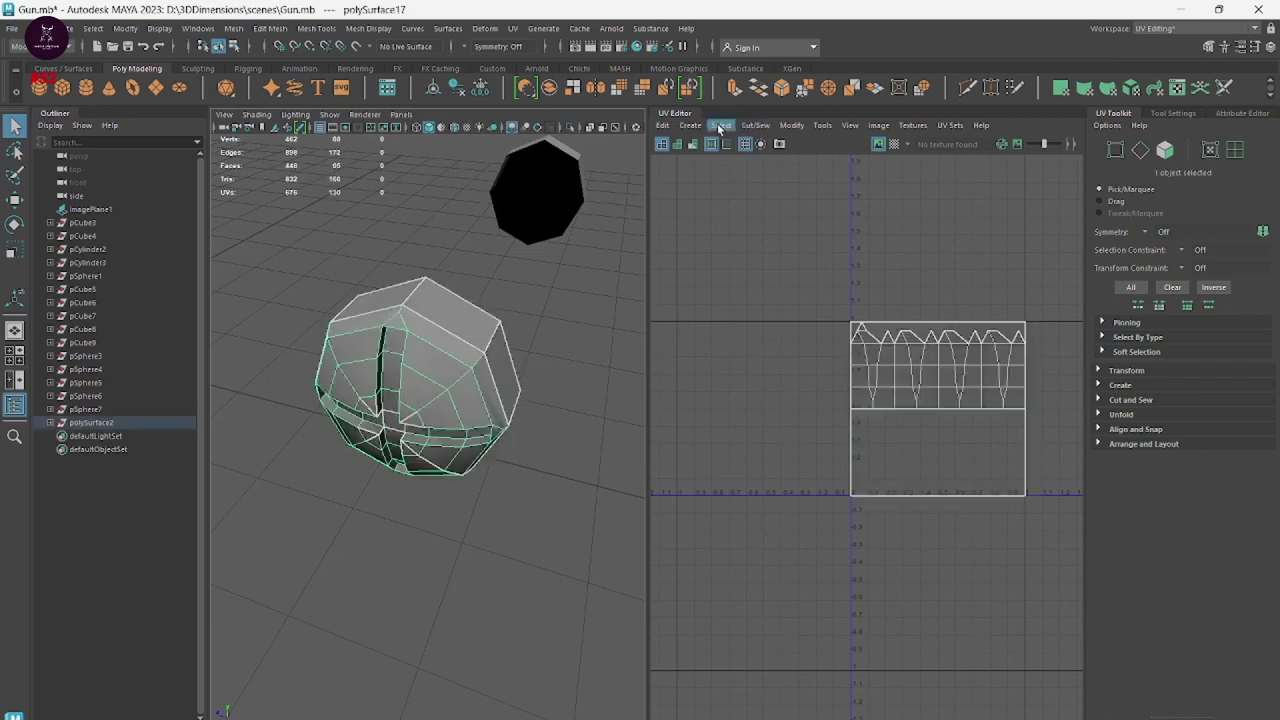
Planar-project polySurface17 and unfold it into an octagon UV shell.
left_click(684, 126)
left_click(724, 234)
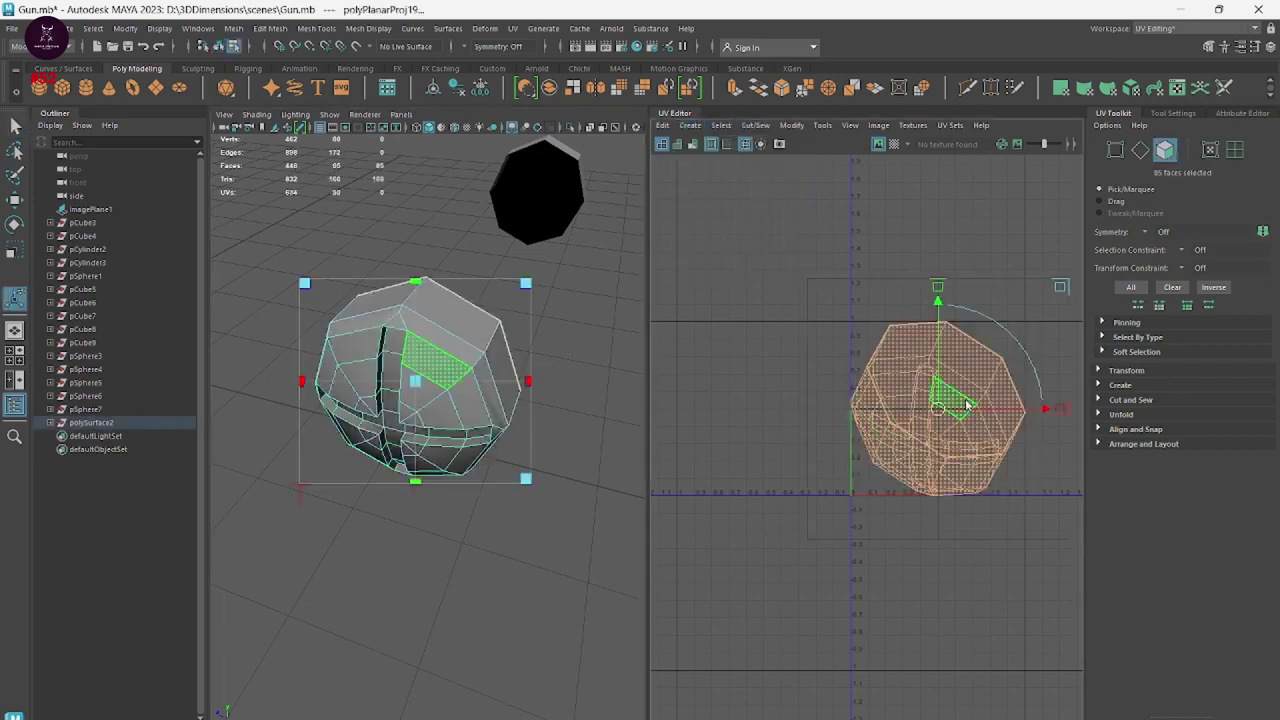
right_click(904, 403, "shift")
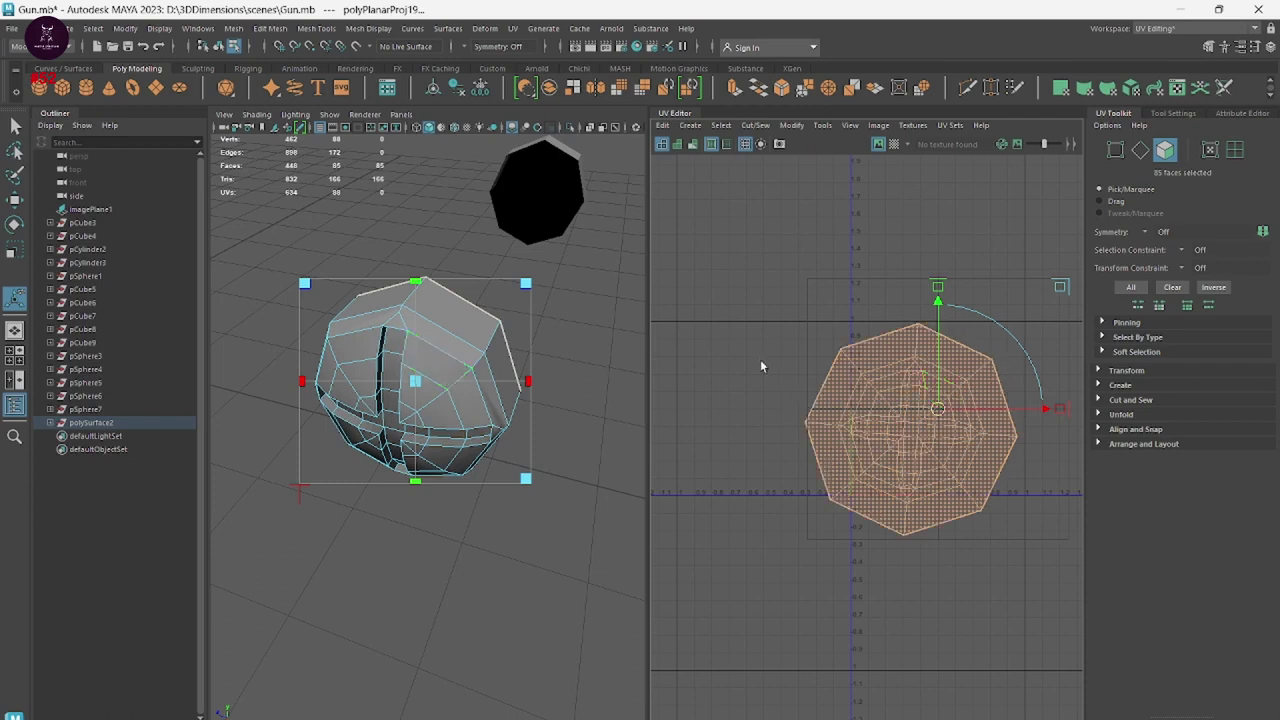
scroll(771, 457, "down", 3)
scroll(430, 405, "down", 5)
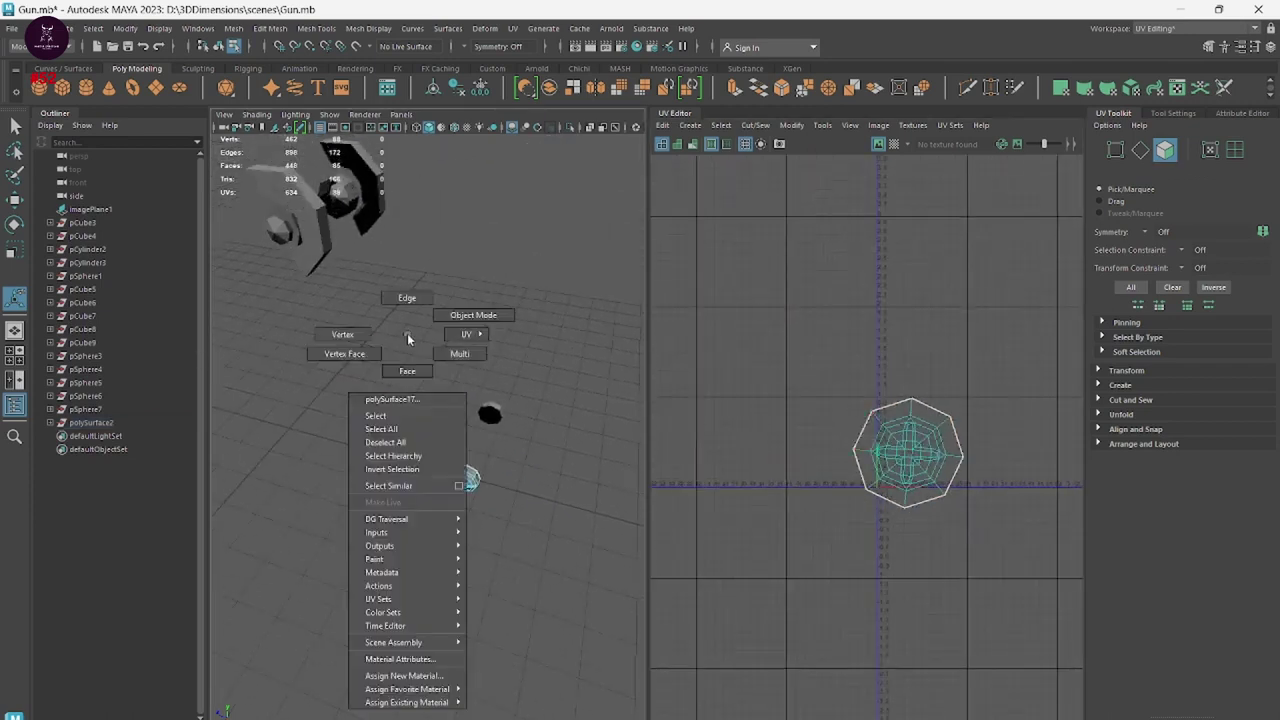
Hide polySurface17 together with the black sphere.
right_click_drag(407, 333, 480, 314)
left_click_drag(577, 400, 408, 556)
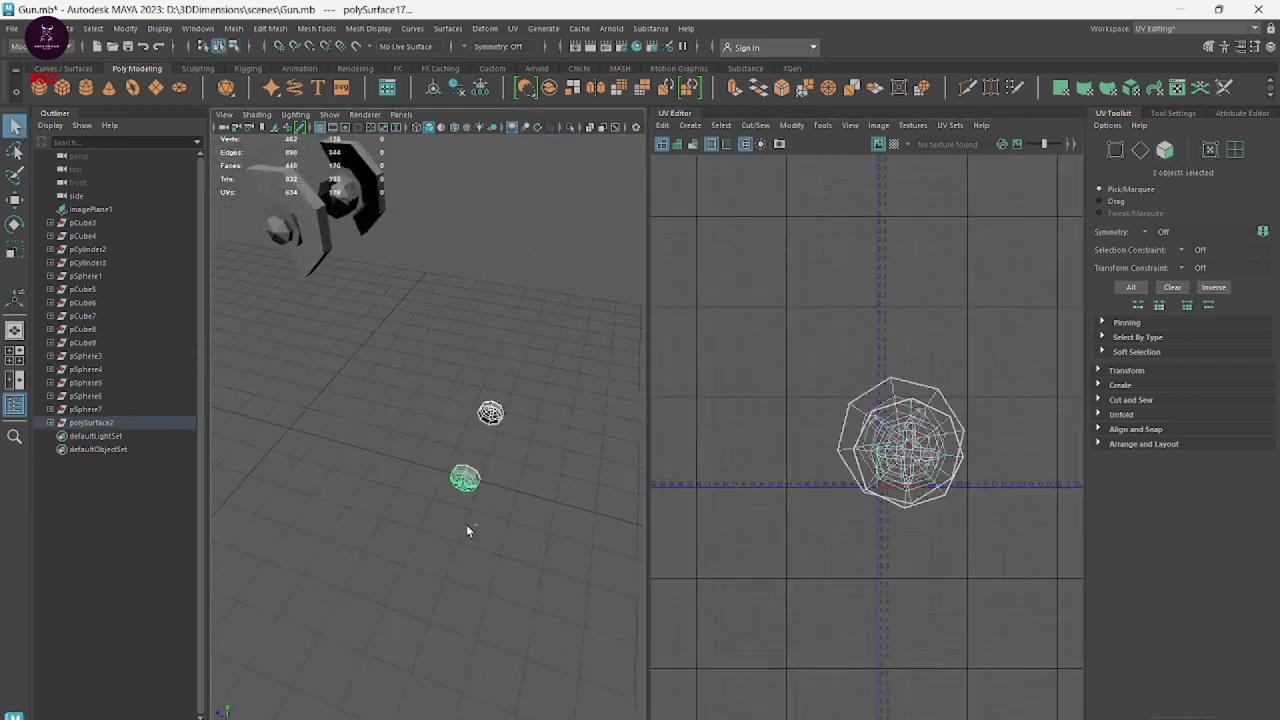
key("ctrl+h")
key("f")
mouse_move(471, 484)
left_mouse_down("alt")
mouse_move(451, 443)
mouse_move(570, 383)
mouse_move(500, 451)
mouse_move(500, 406)
left_mouse_up("alt")
left_click(570, 383)
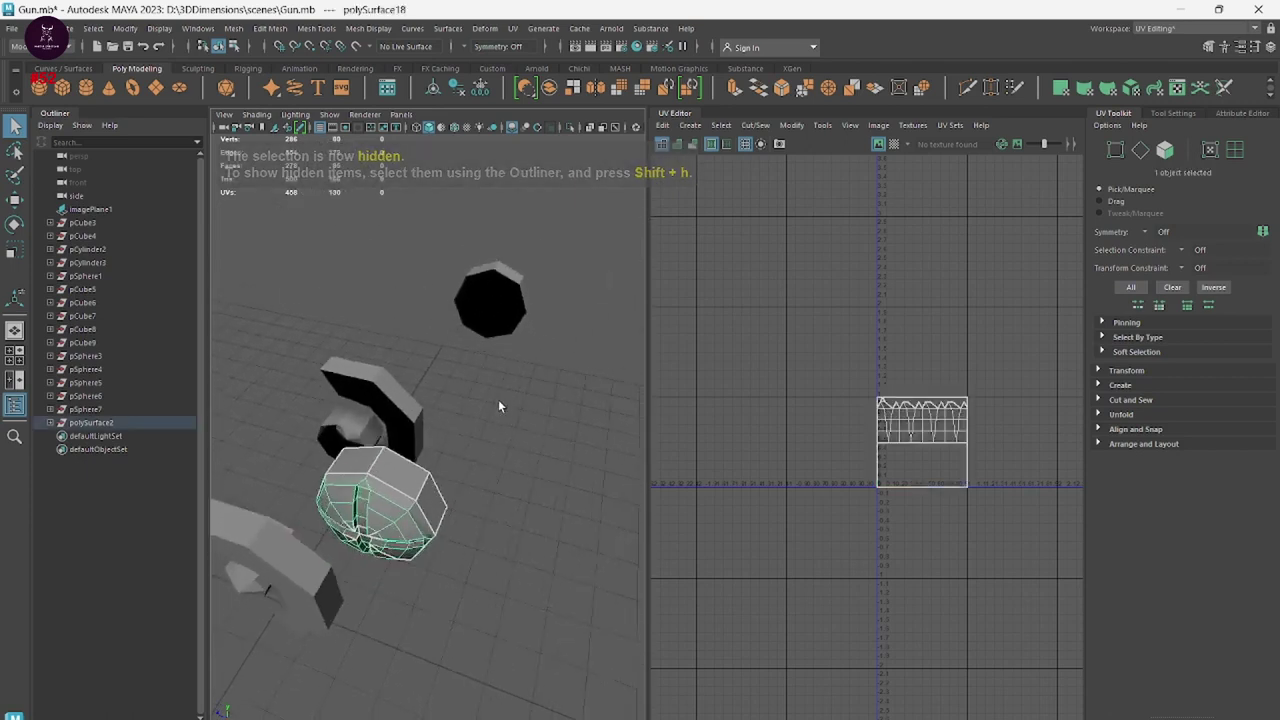
Select both spheres, apply a planar UV projection and unfold their UVs.
left_click(476, 298, "shift")
left_click(691, 126)
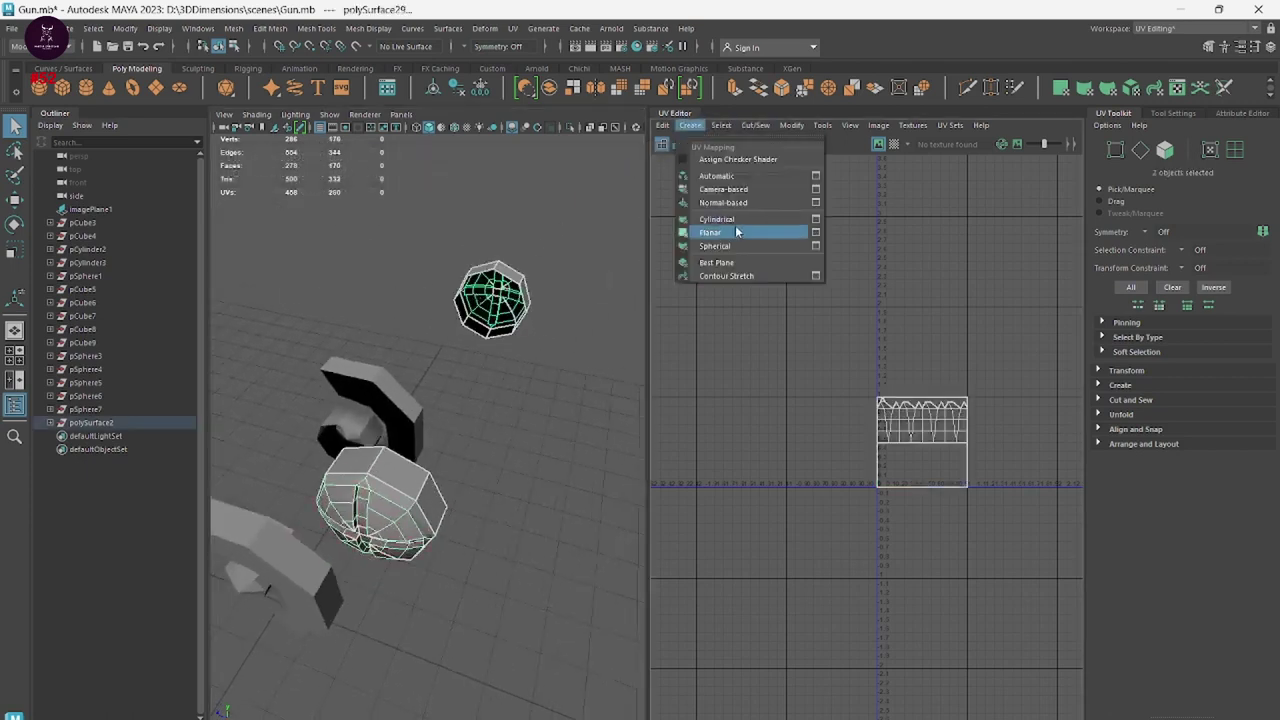
left_click(736, 232)
right_click_drag(926, 456, 772, 450, "shift")
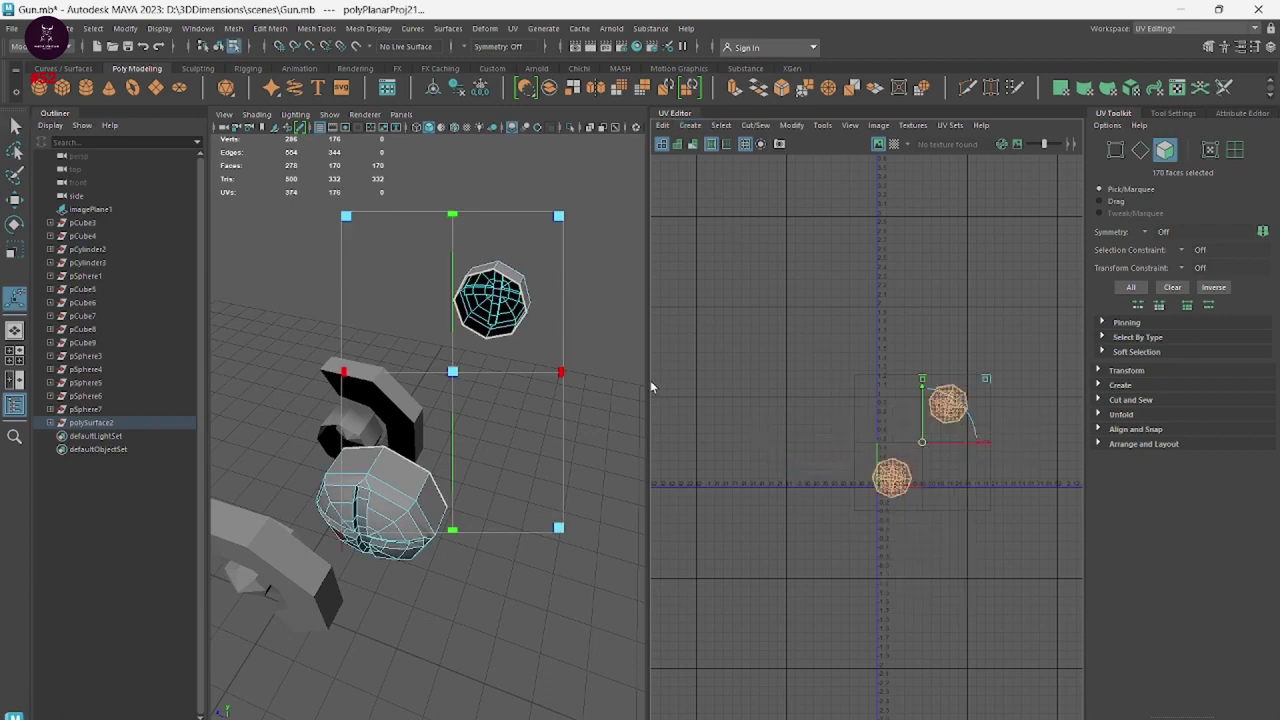
Hide polySurface18 and polySurface29 in object mode.
right_click_drag(598, 346, 591, 253)
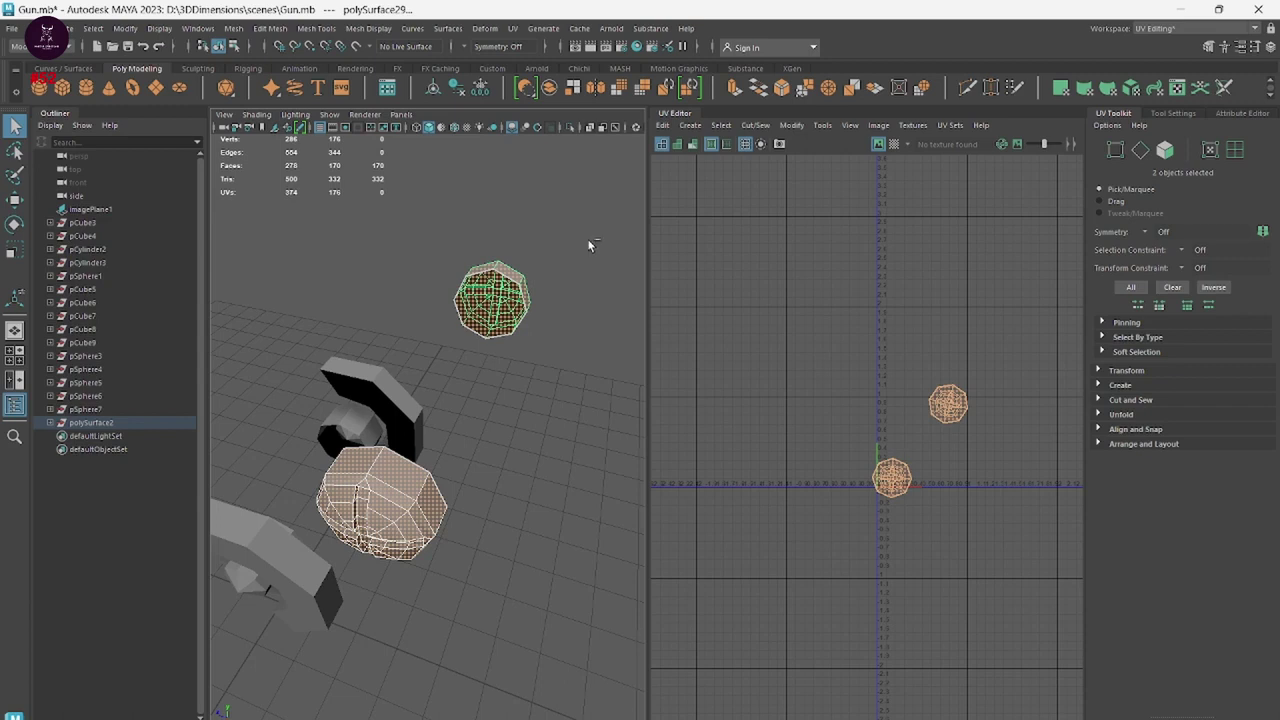
left_click(587, 290)
mouse_move(571, 194)
left_mouse_down()
mouse_move(450, 513)
mouse_move(629, 474)
mouse_move(509, 509)
mouse_move(519, 488)
left_mouse_up()
left_click(412, 514, "shift")
key("ctrl+h")
Apply a planar UV projection to the remaining sphere part, polySurface21.
left_click(515, 410)
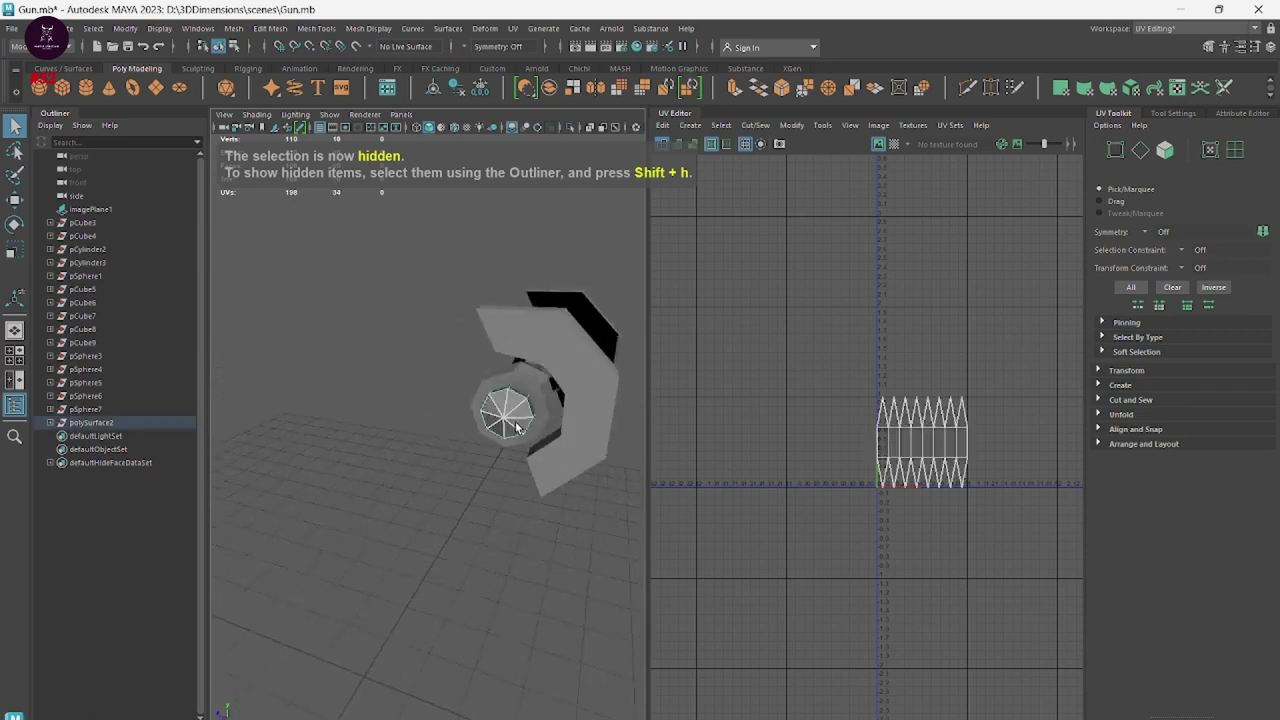
left_click_drag(529, 418, 480, 451, "alt")
right_click_drag(480, 451, 507, 477, "alt")
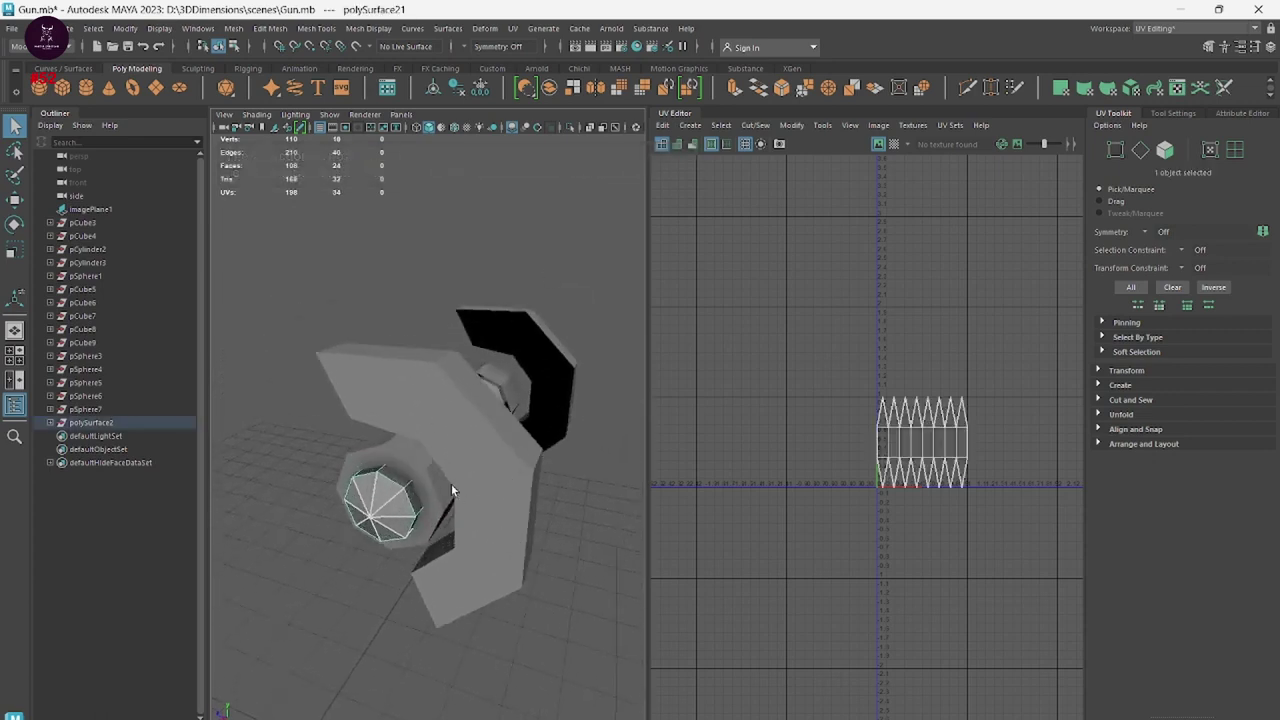
left_click(451, 490)
left_click(476, 489)
left_click(388, 491)
left_click(720, 126)
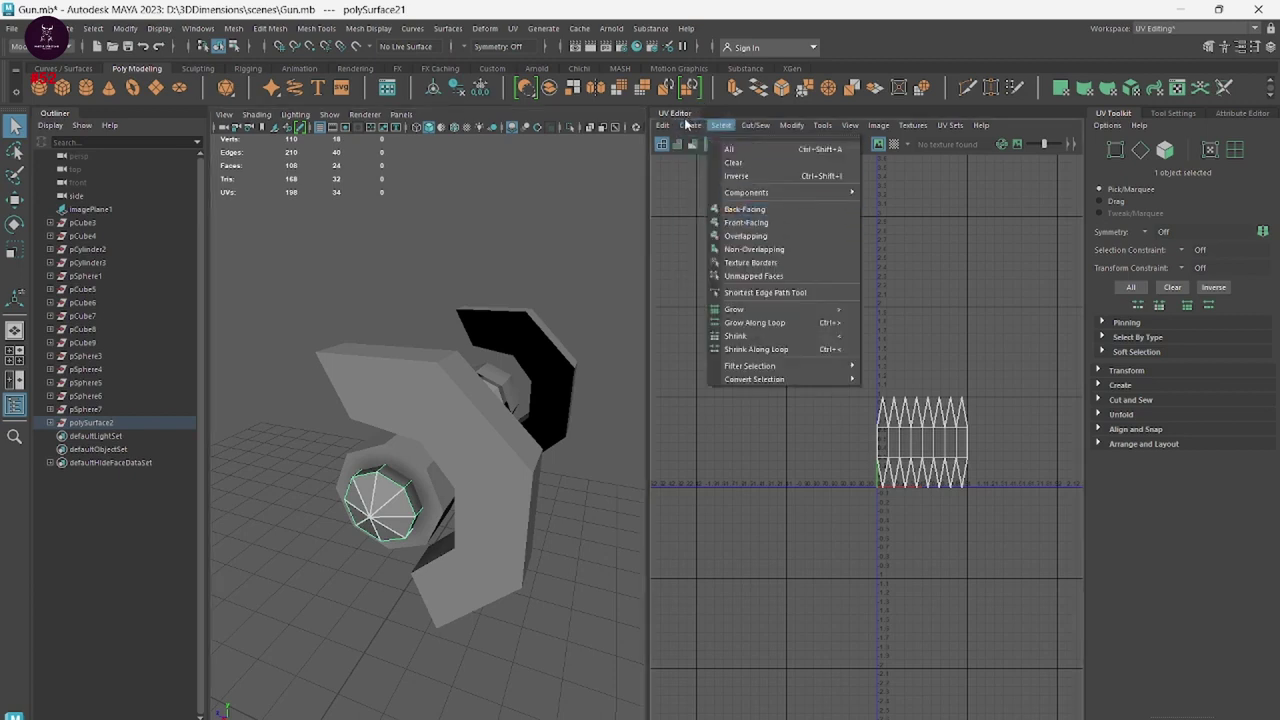
left_click(710, 240)
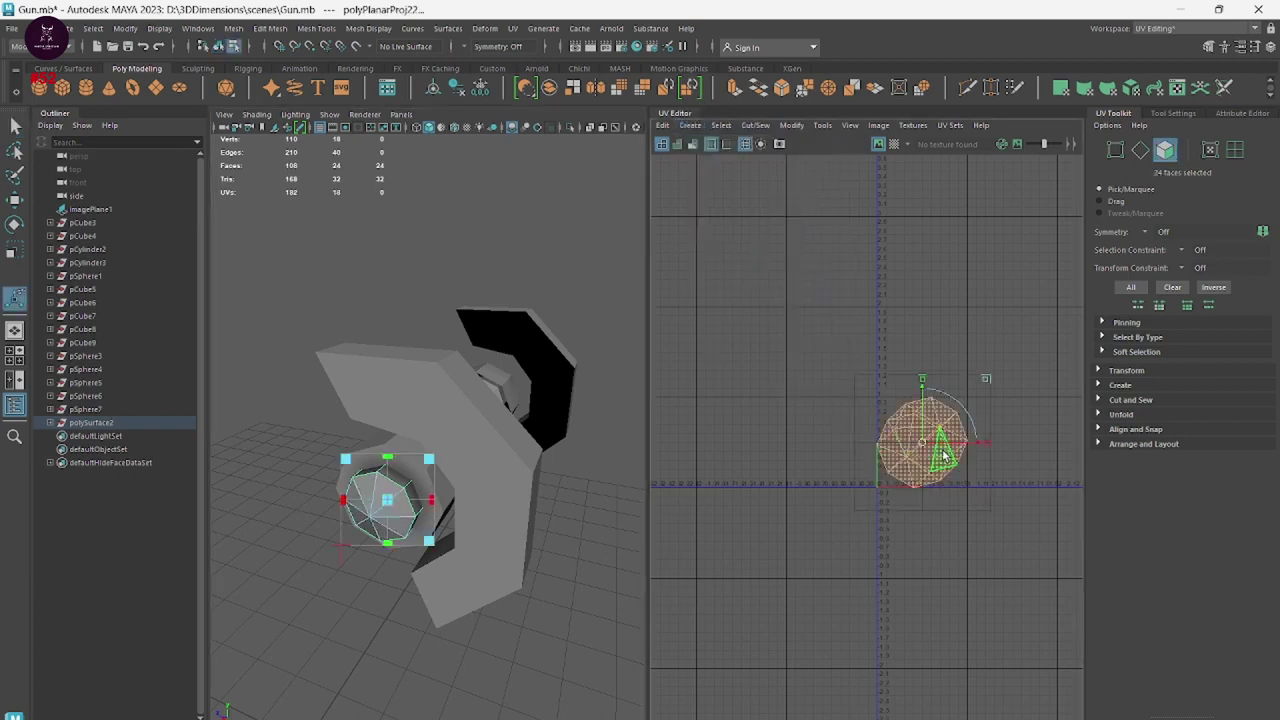
Delete the eight end-cap faces, leaving an open octagonal hole.
scroll(885, 520, "up", 2)
mouse_move(405, 549)
left_mouse_down("alt")
mouse_move(337, 549)
mouse_move(300, 503)
mouse_move(500, 597)
mouse_move(386, 486)
mouse_move(423, 531)
mouse_move(371, 509)
mouse_move(441, 535)
mouse_move(566, 526)
mouse_move(480, 514)
left_mouse_up("alt")
right_click_drag(483, 379, 482, 465)
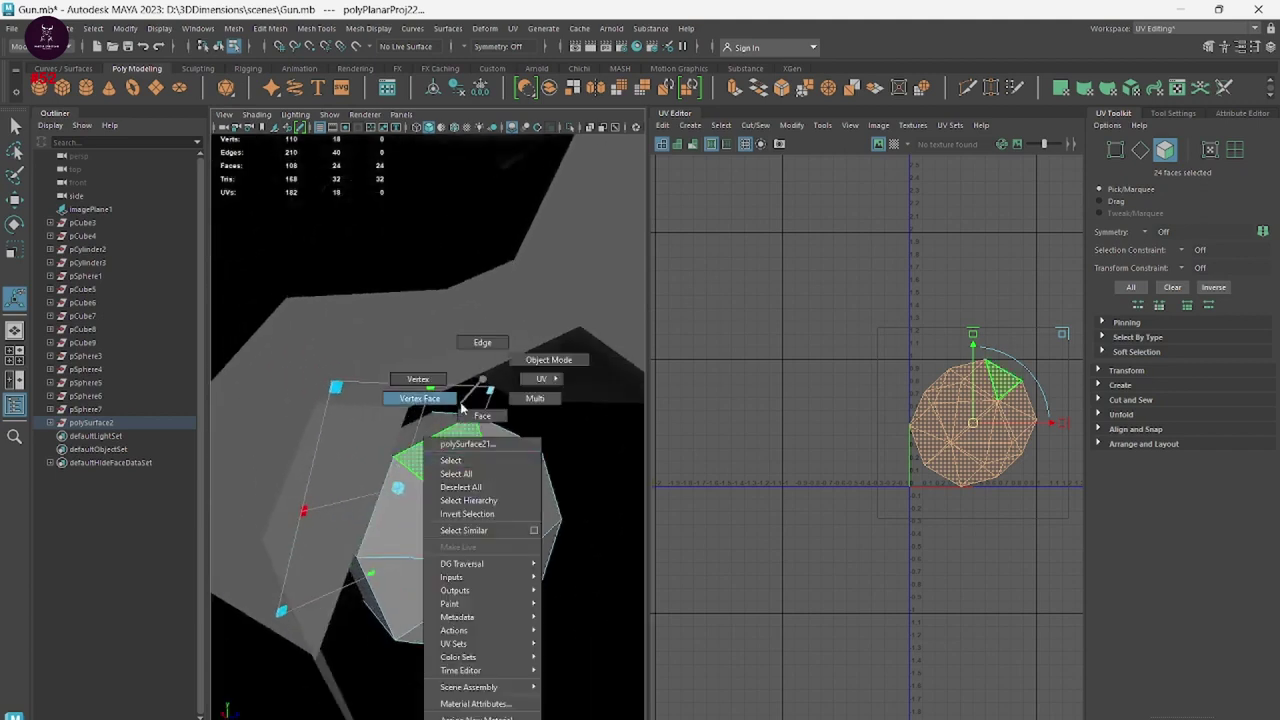
left_click(482, 415)
left_click(486, 503)
left_click(459, 536, "shift")
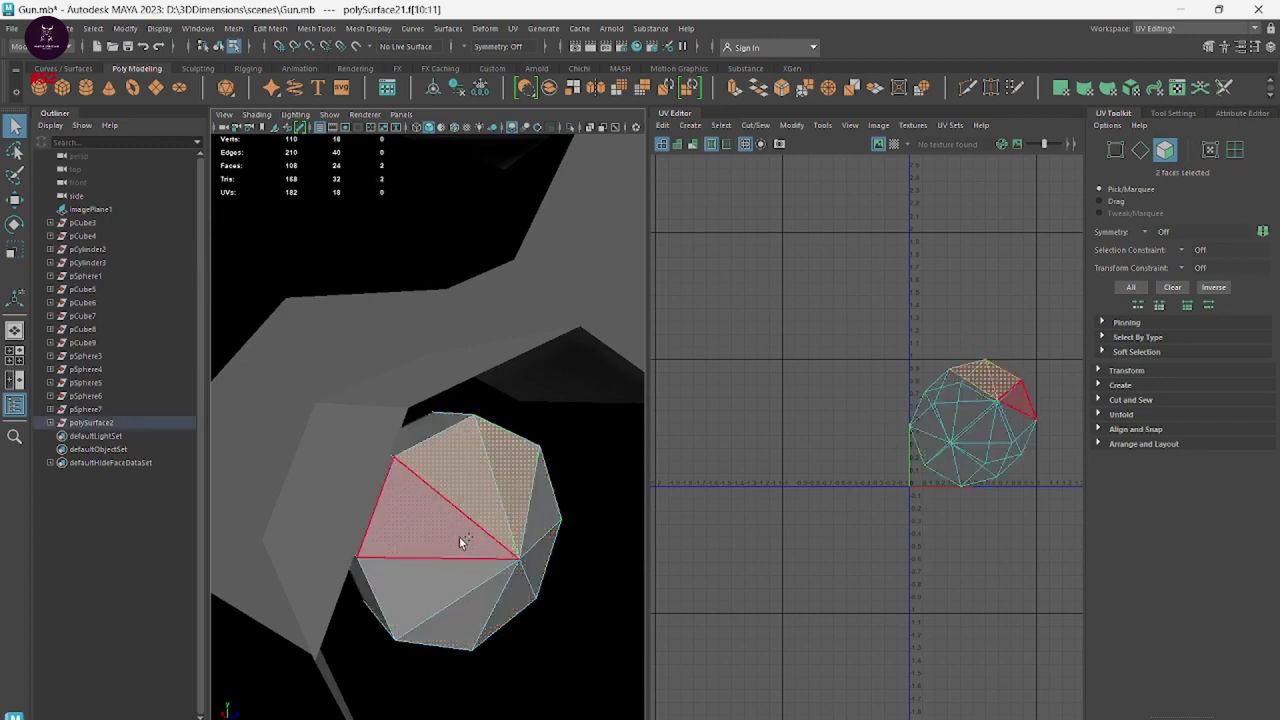
left_click(441, 571, "shift")
left_click(465, 593, "shift")
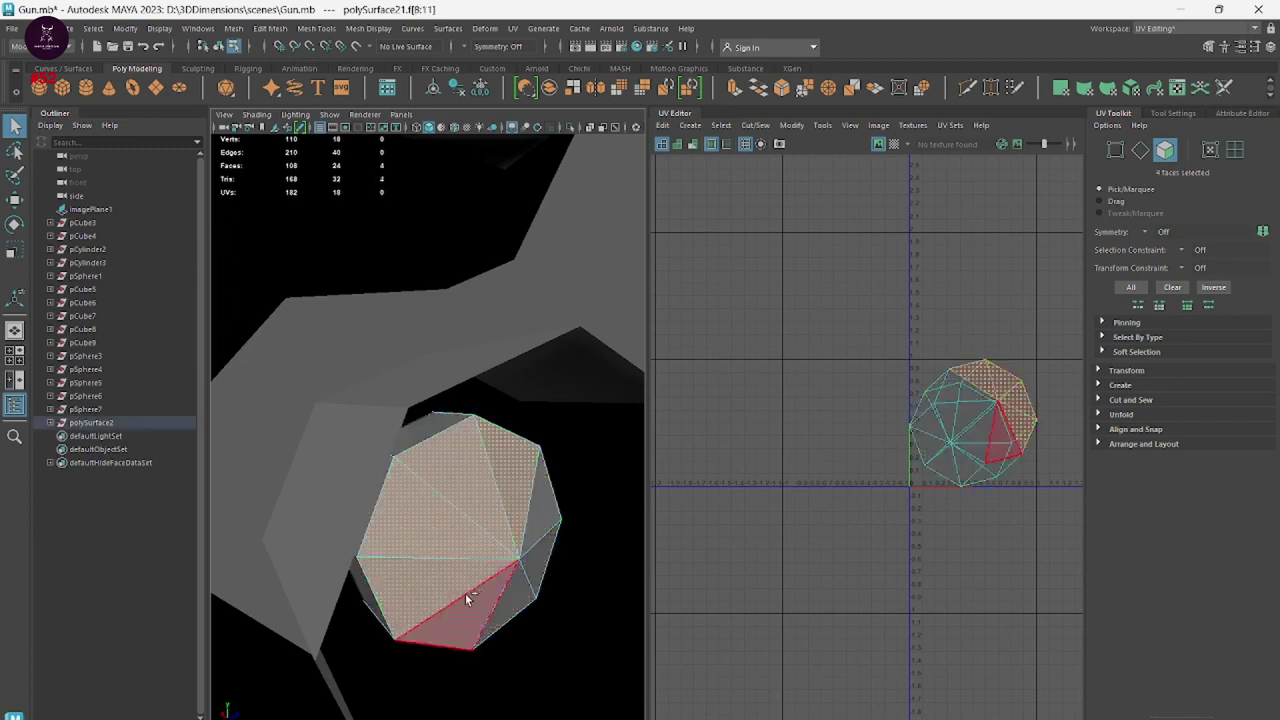
left_click(537, 568, "shift")
left_click(546, 505, "shift")
key("Delete")
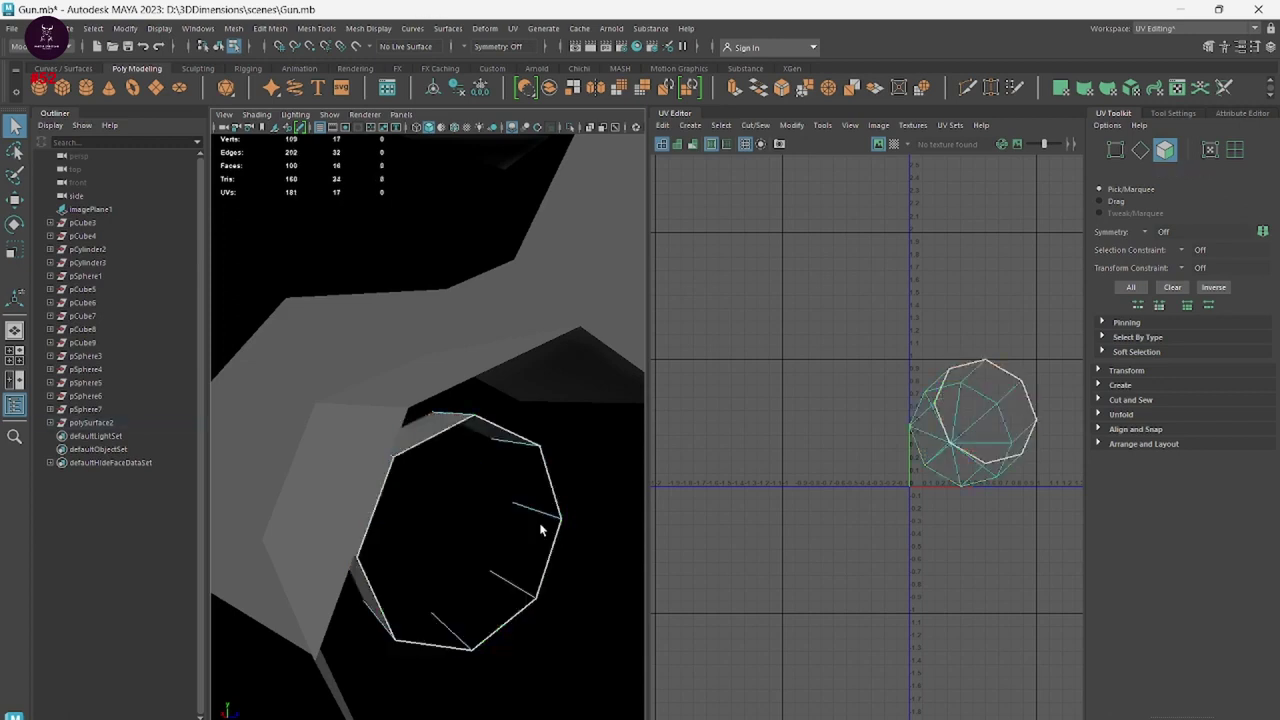
Delete eight inner faces of the barrel mesh.
scroll(523, 529, "down", 5)
mouse_move(429, 563)
left_mouse_down("alt")
mouse_move(586, 586)
mouse_move(205, 663)
left_mouse_up("alt")
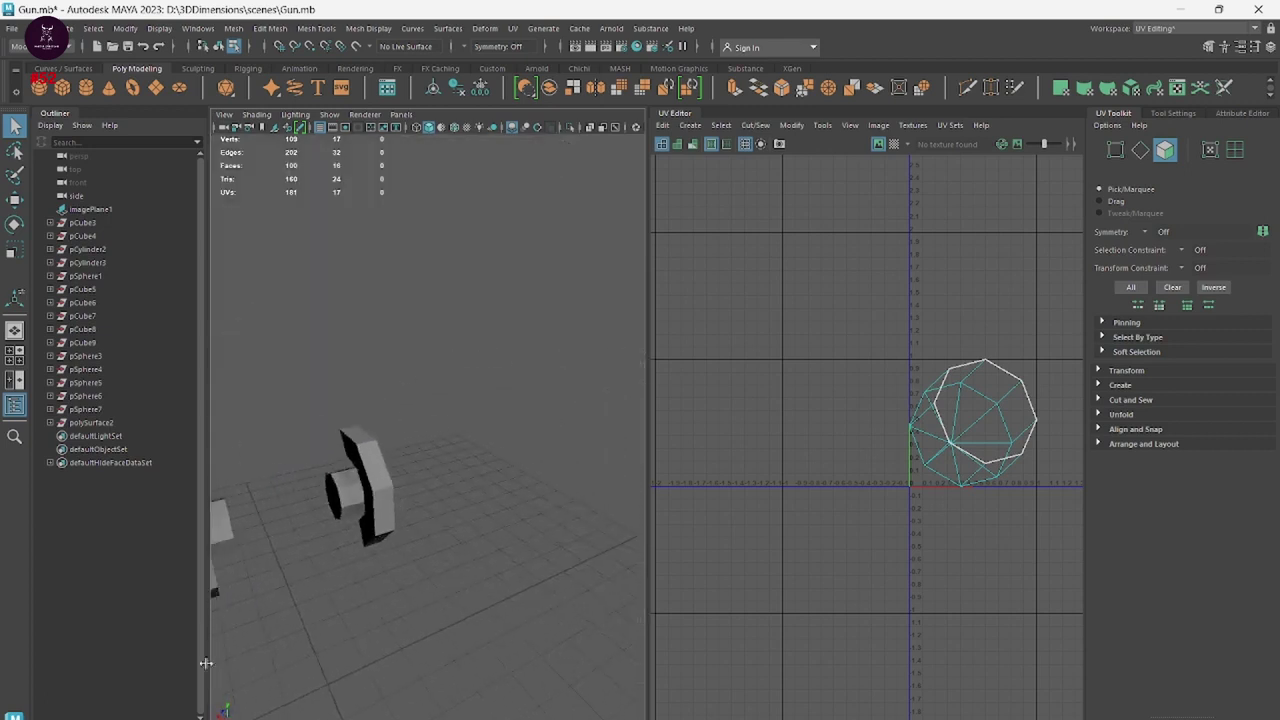
scroll(343, 565, "up", 3)
scroll(371, 609, "up", 2)
mouse_move(371, 609)
left_mouse_down("alt")
mouse_move(514, 409)
mouse_move(472, 308)
left_mouse_up("alt")
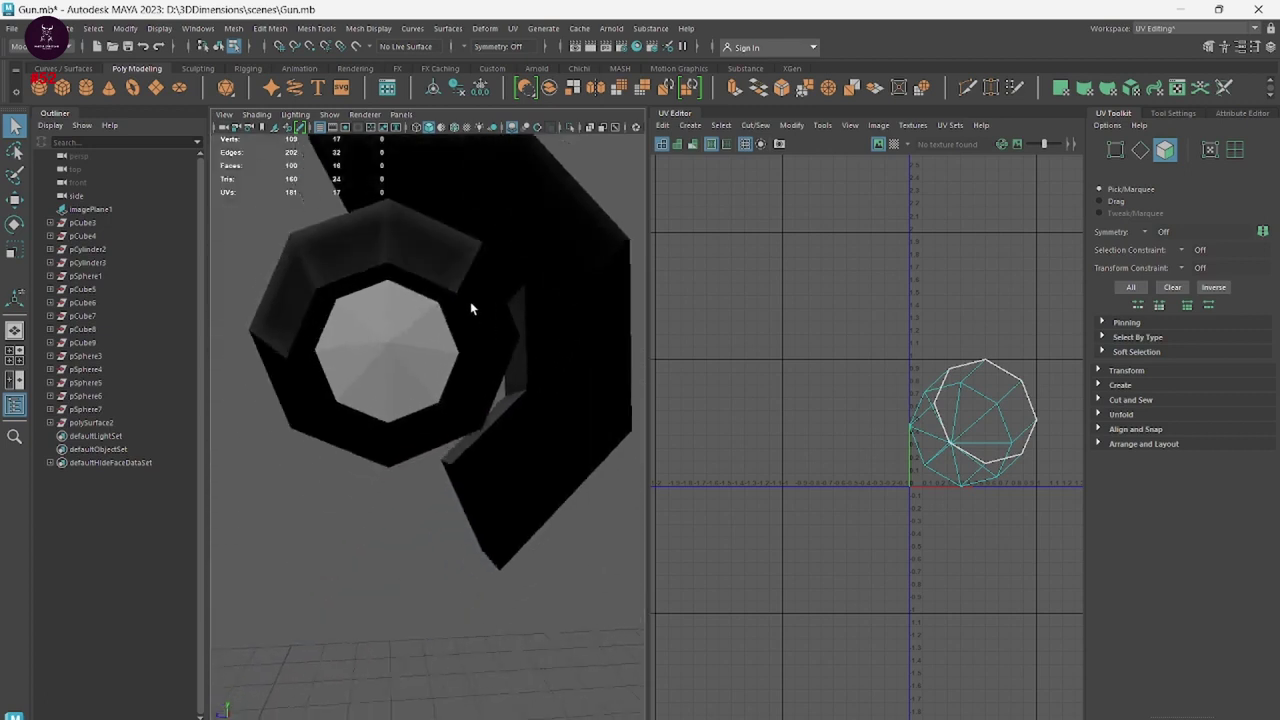
right_click_drag(472, 308, 472, 345)
left_click(360, 284)
right_click_drag(384, 331, 388, 357)
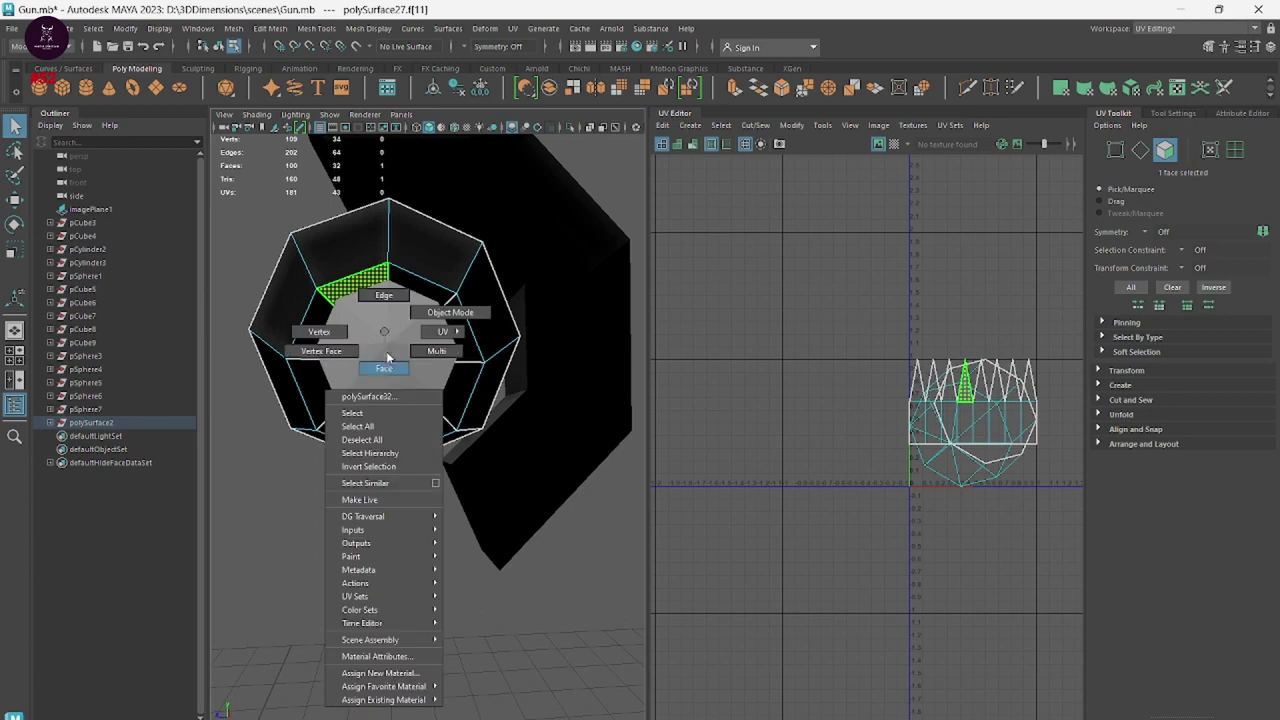
left_click(405, 310)
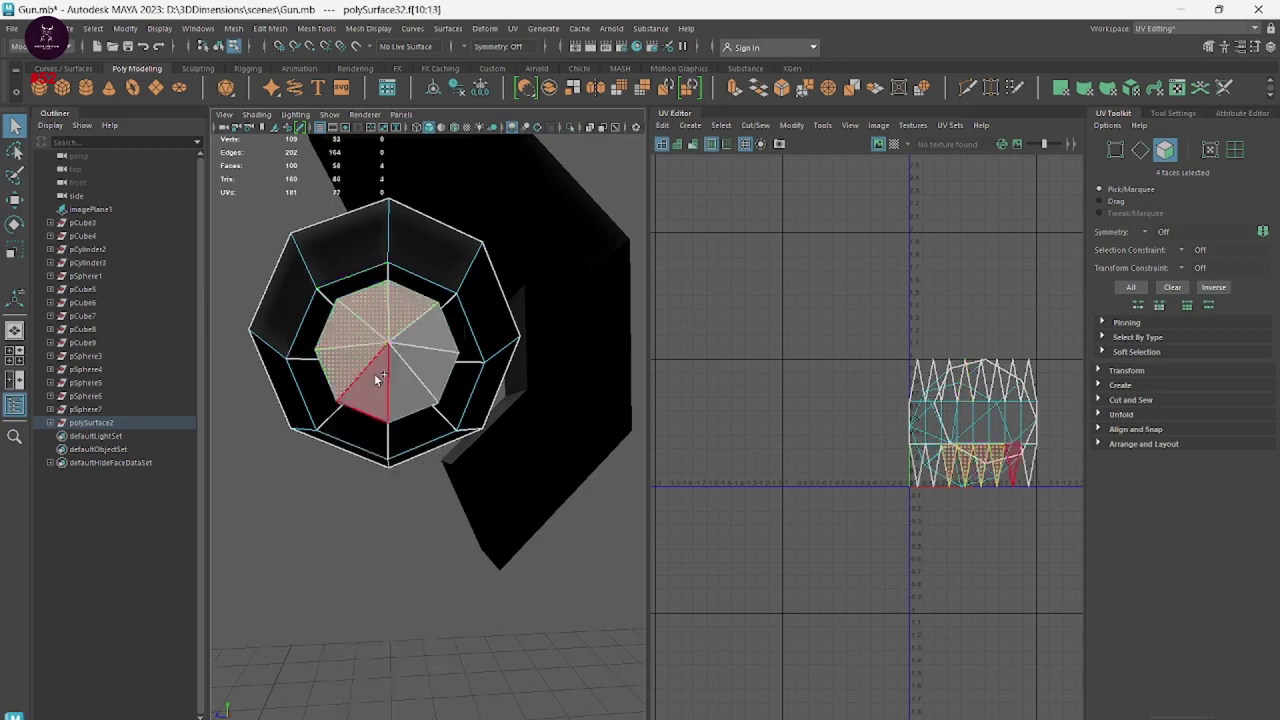
key("Delete")
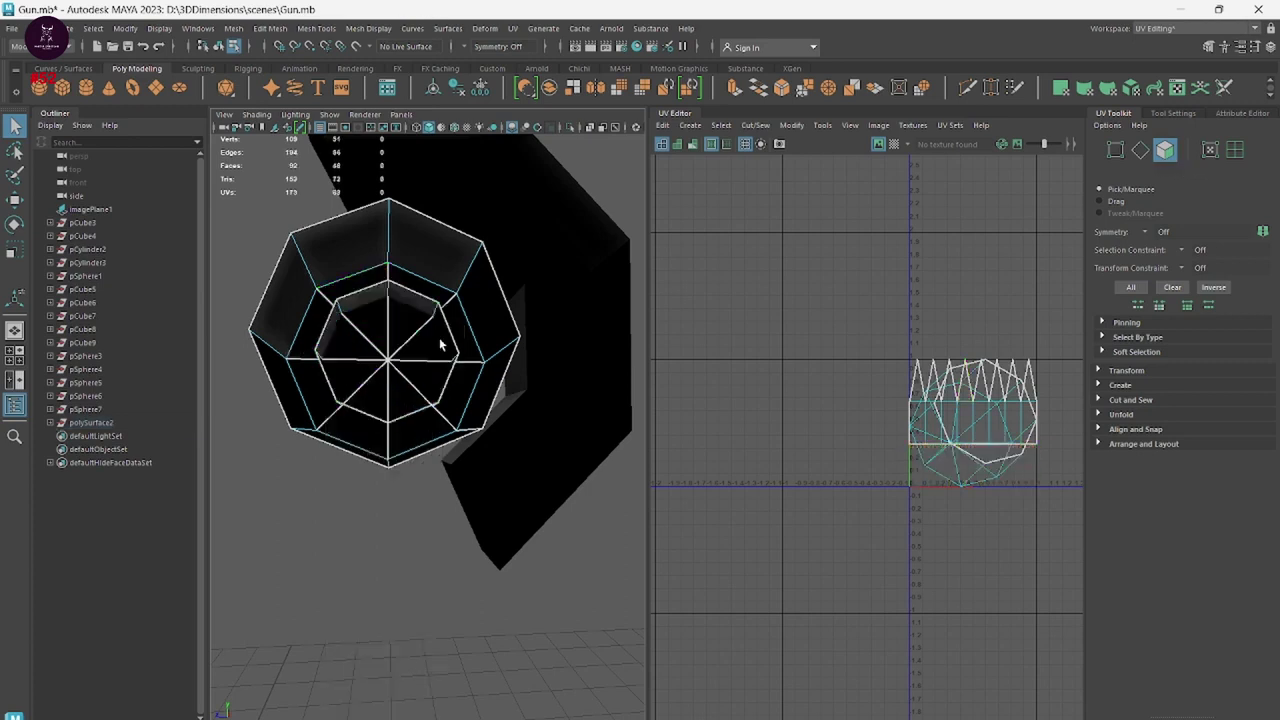
Unfold the small end cap's UVs into a flat octagon shell, then hide the cap.
scroll(444, 466, "down", 5)
left_click_drag(444, 466, 446, 473, "alt")
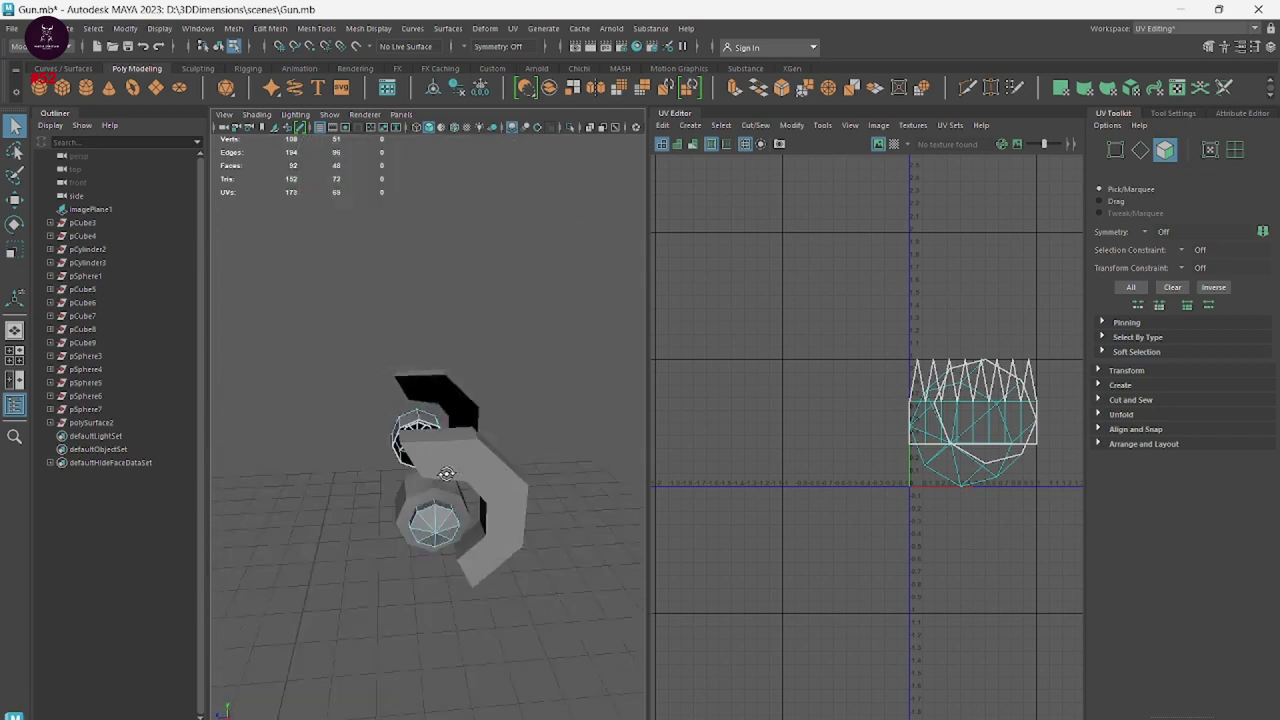
right_click_drag(395, 372, 425, 357)
scroll(383, 597, "up", 5)
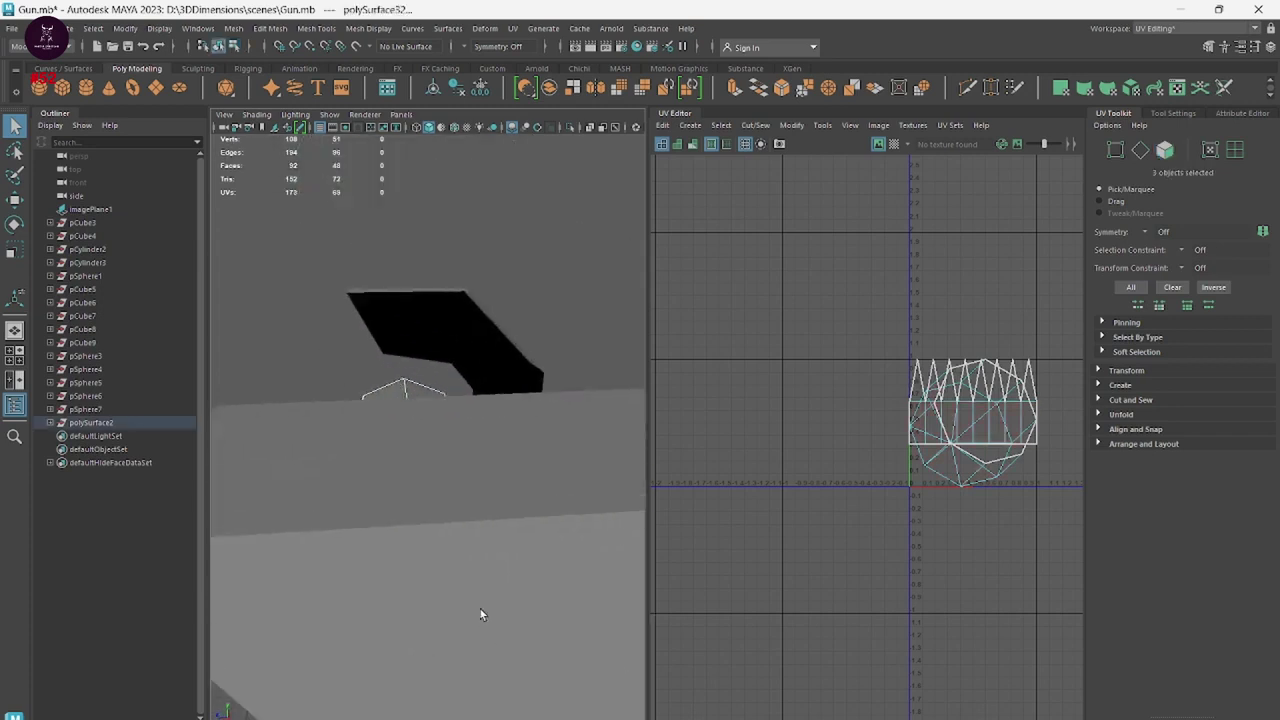
scroll(476, 555, "down", 3)
left_click(425, 548)
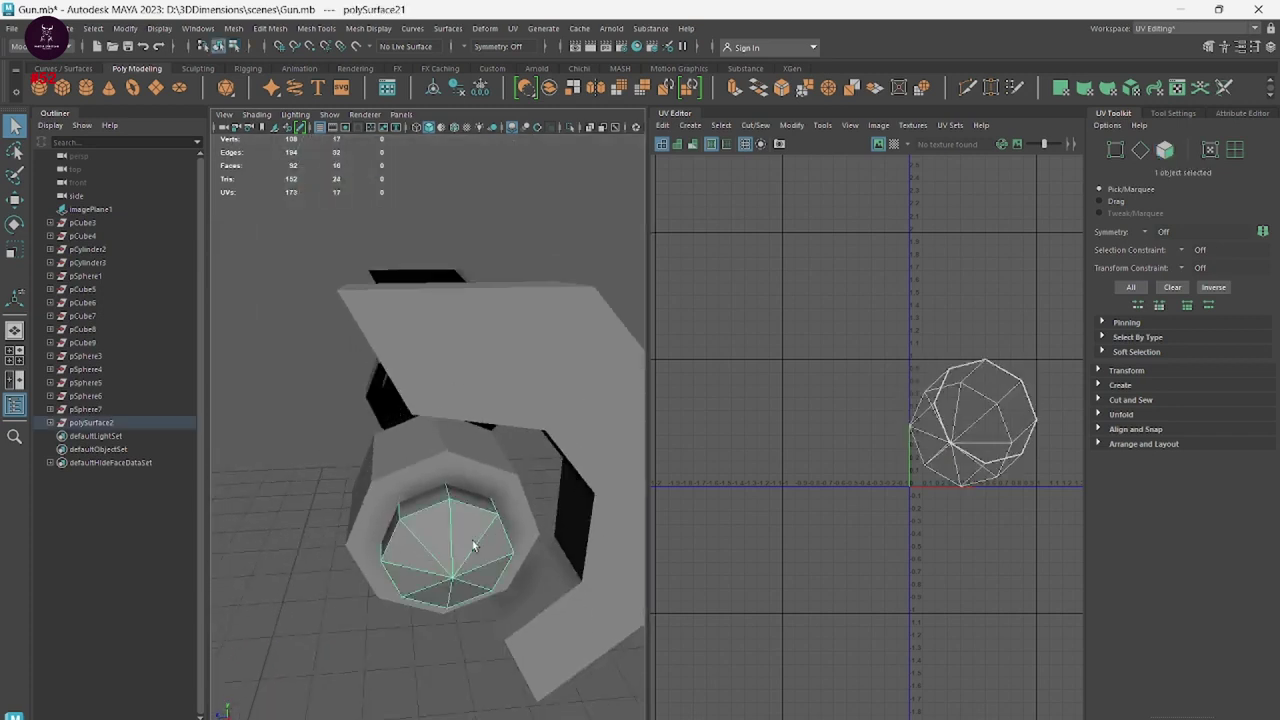
mouse_move(938, 366)
right_mouse_down()
mouse_move(986, 357)
mouse_move(817, 405)
right_mouse_up()
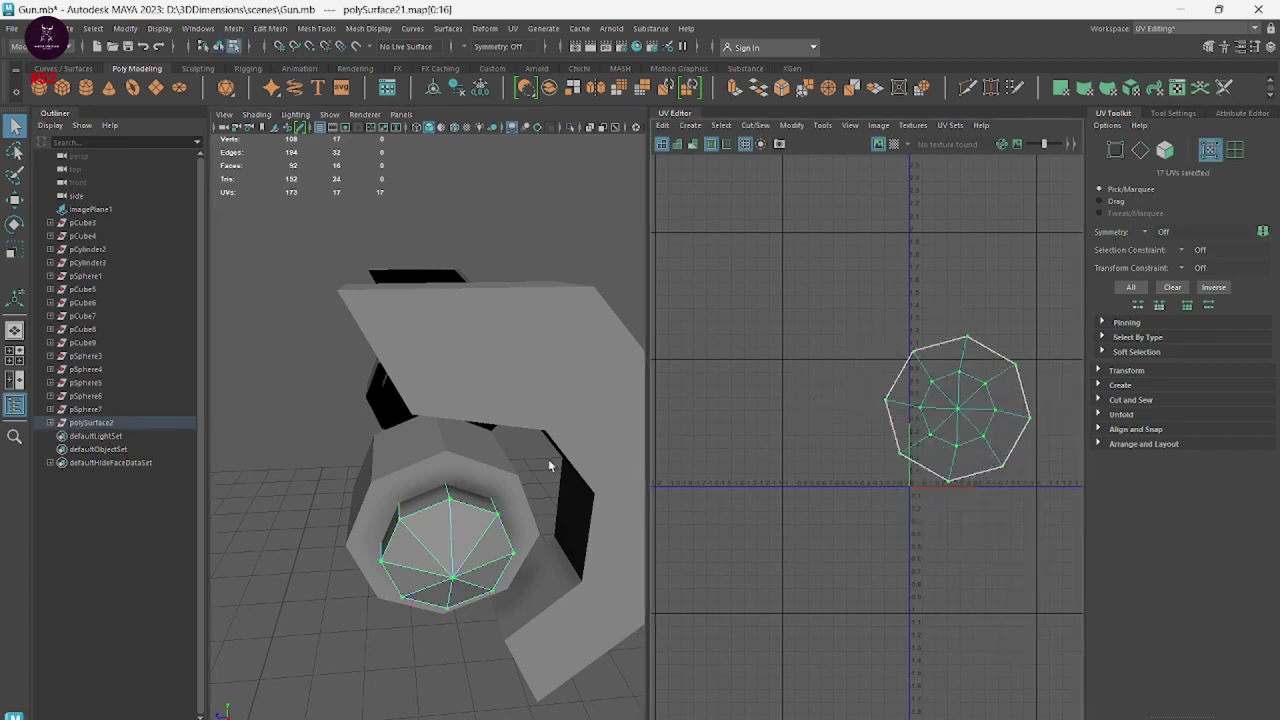
right_click_drag(310, 385, 358, 340)
left_click(308, 539)
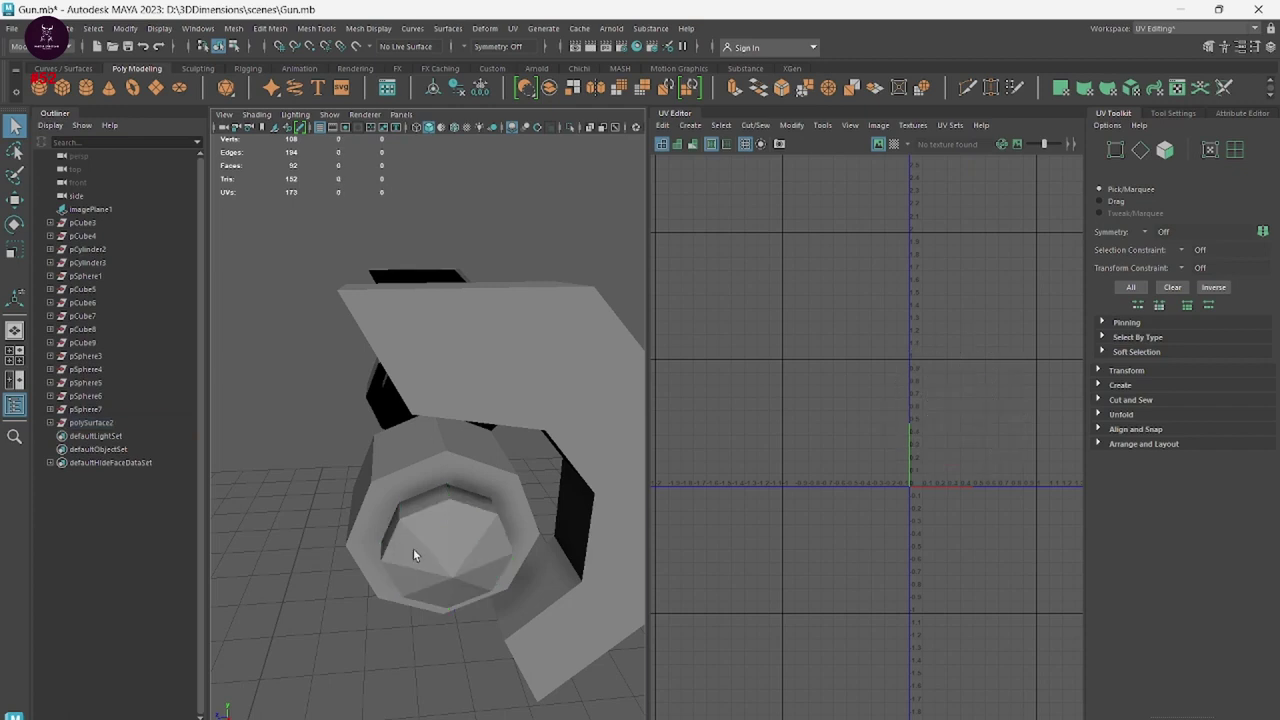
left_click(410, 548)
key("ctrl+h")
Planar-project and unfold polySurface15 into an octagon UV shell, then hide it.
left_click_drag(383, 508, 408, 506, "alt")
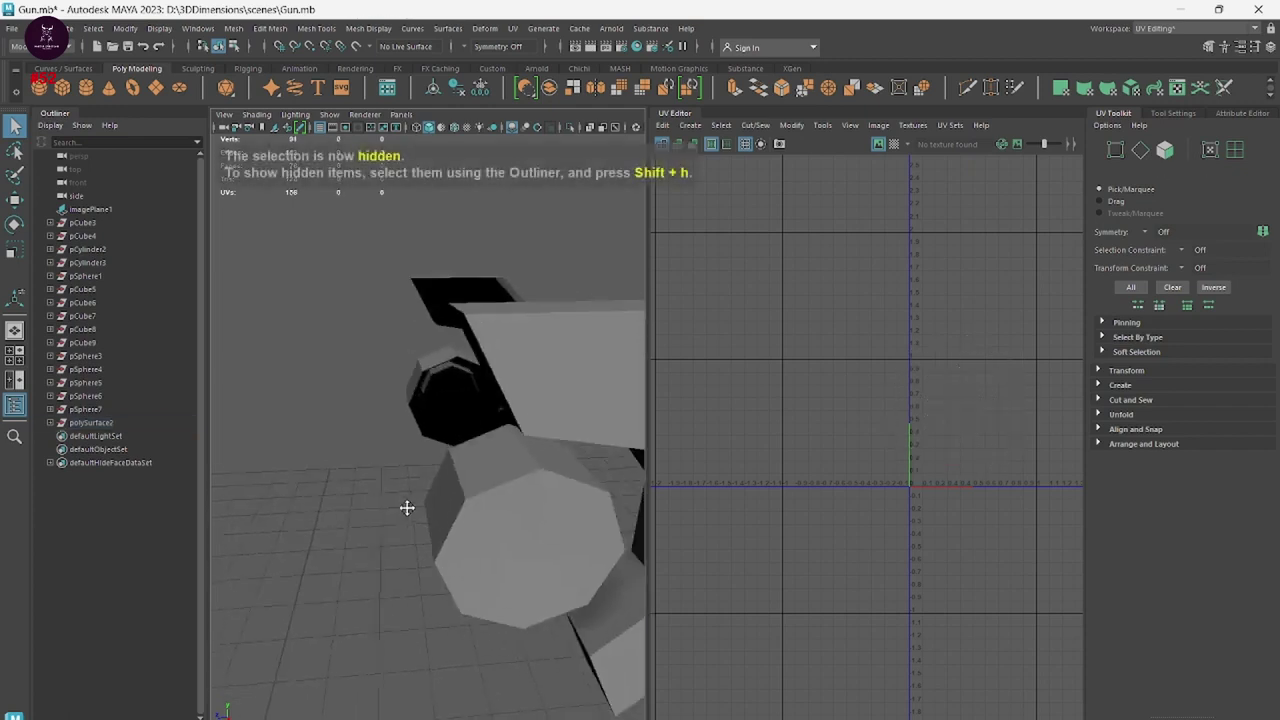
left_click(511, 551)
left_click_drag(511, 551, 417, 503, "alt")
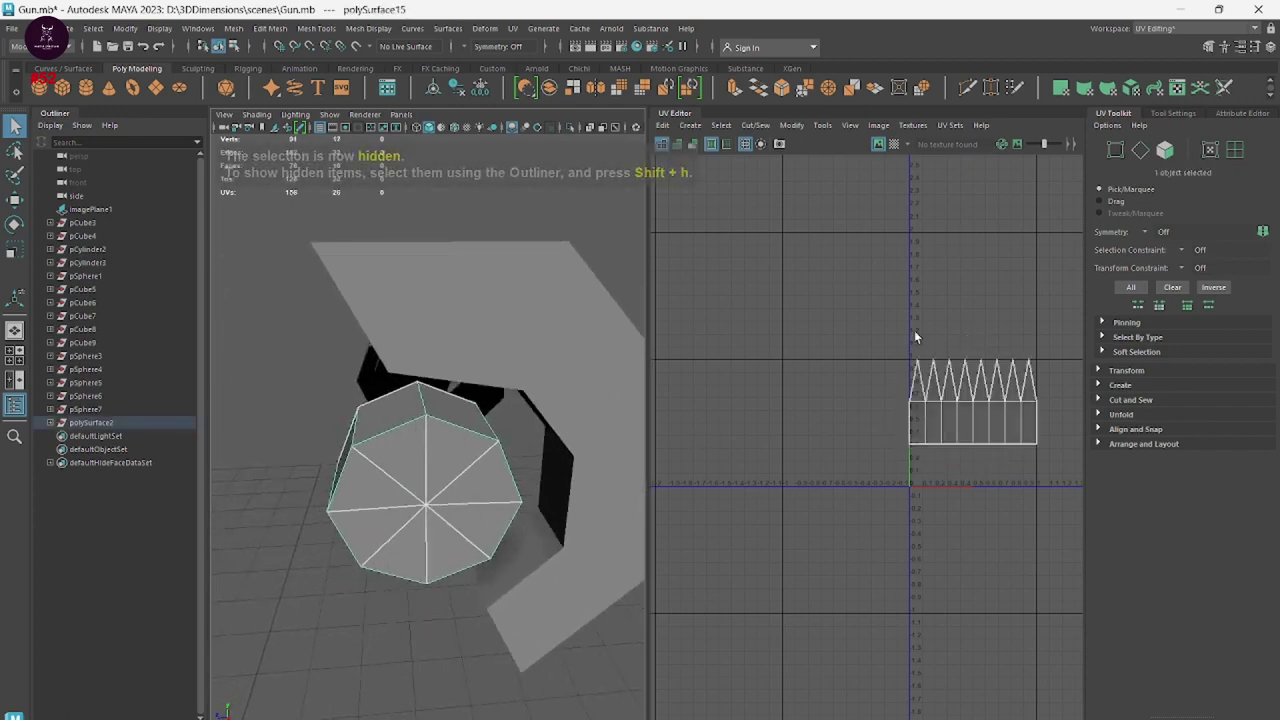
left_click(689, 125)
left_click(758, 231)
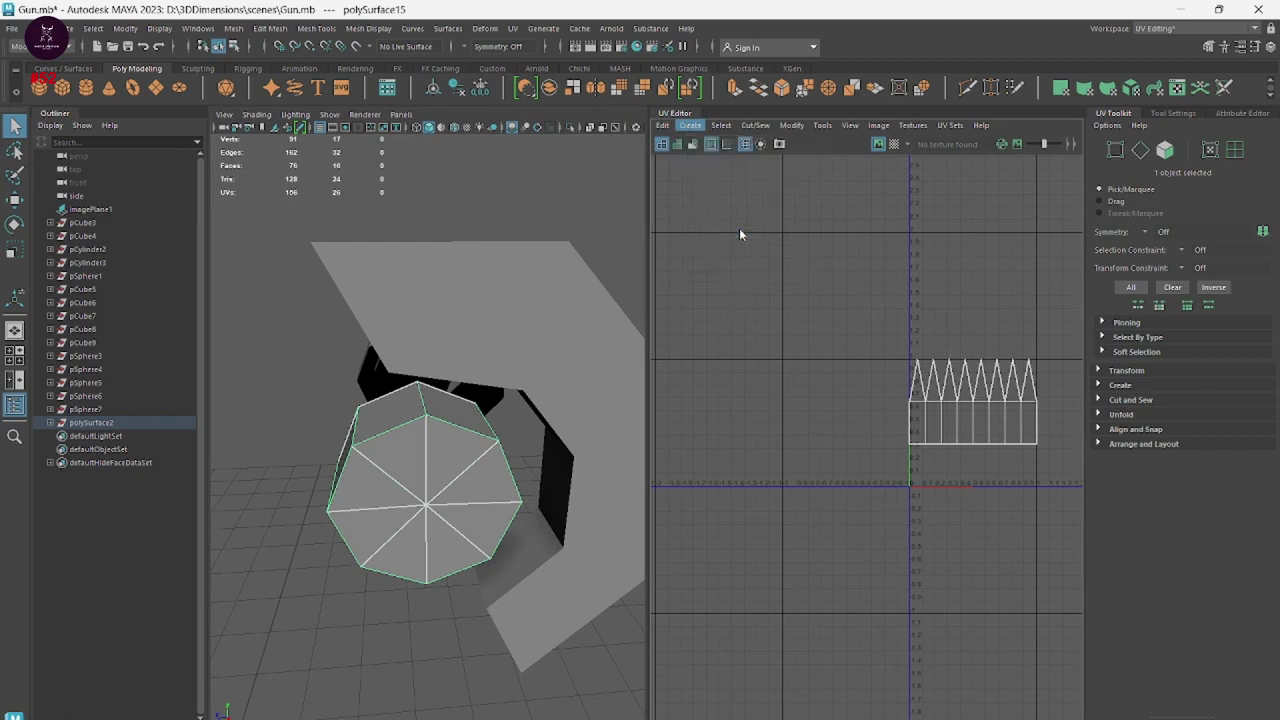
right_click(975, 395, "shift")
right_click_drag(869, 389, 839, 381, "shift")
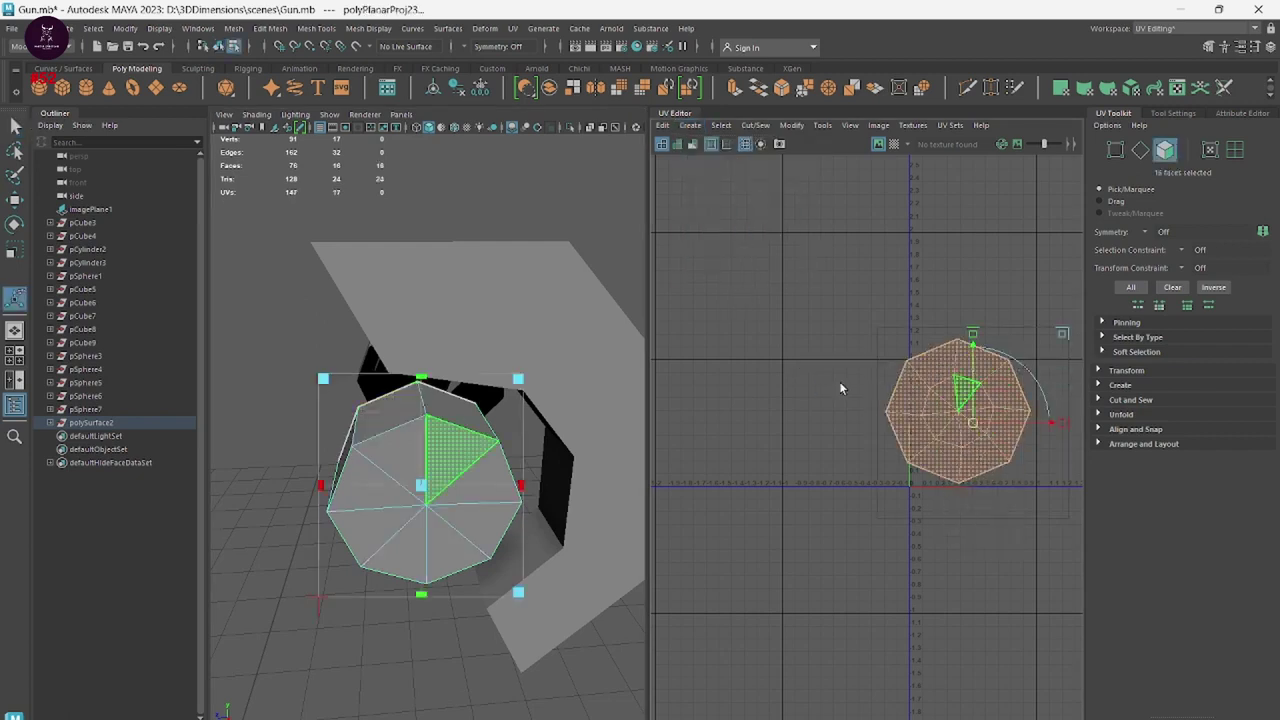
mouse_move(519, 209)
right_mouse_down()
mouse_move(603, 201)
mouse_move(563, 228)
right_mouse_up()
left_click(461, 486)
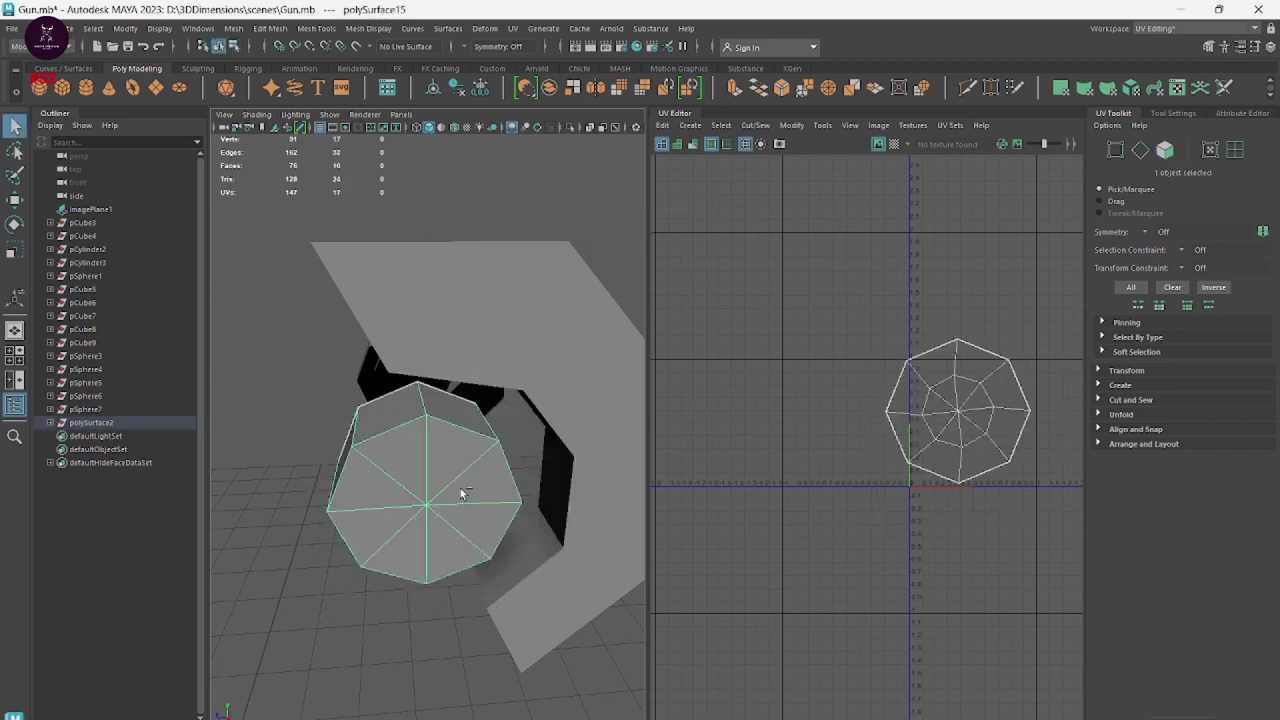
key("ctrl+h")
Planar-project and unfold the inner octagonal polySurface32, then hide it.
mouse_move(281, 501)
left_mouse_down("alt")
mouse_move(450, 516)
mouse_move(275, 397)
left_mouse_up("alt")
scroll(457, 474, "up", 3)
left_click(386, 414)
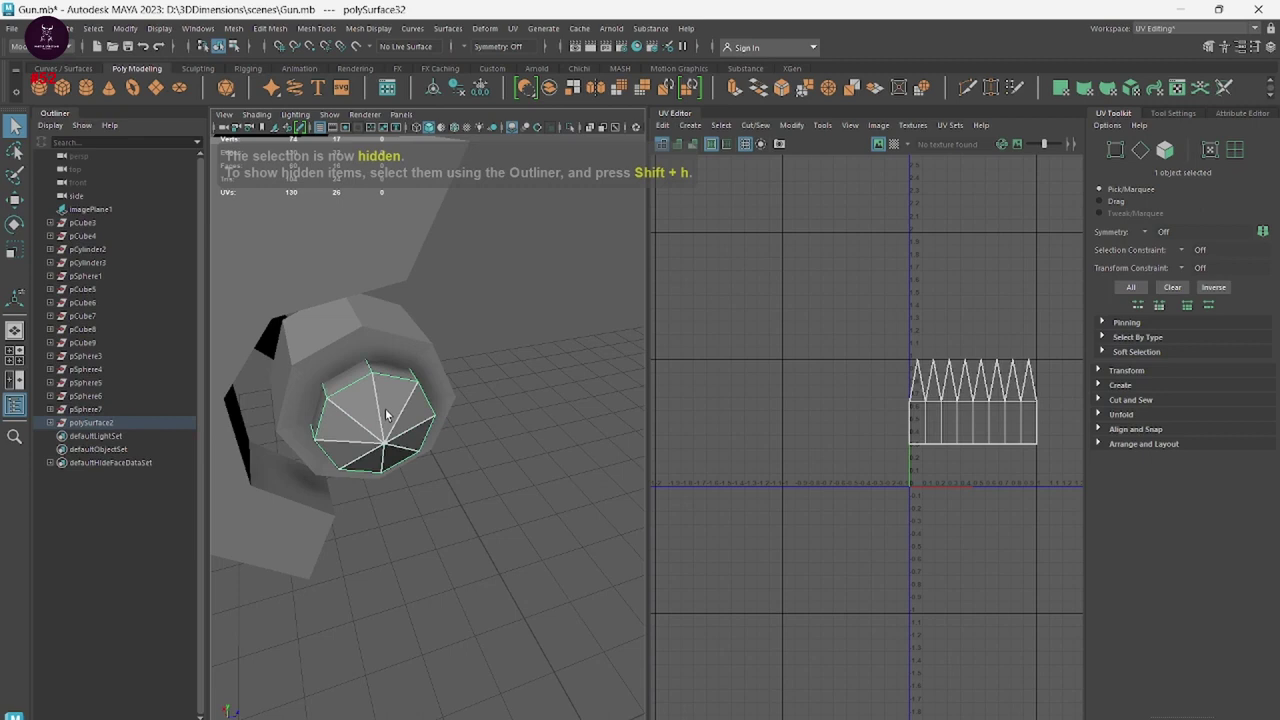
left_click(692, 127)
left_click(734, 242)
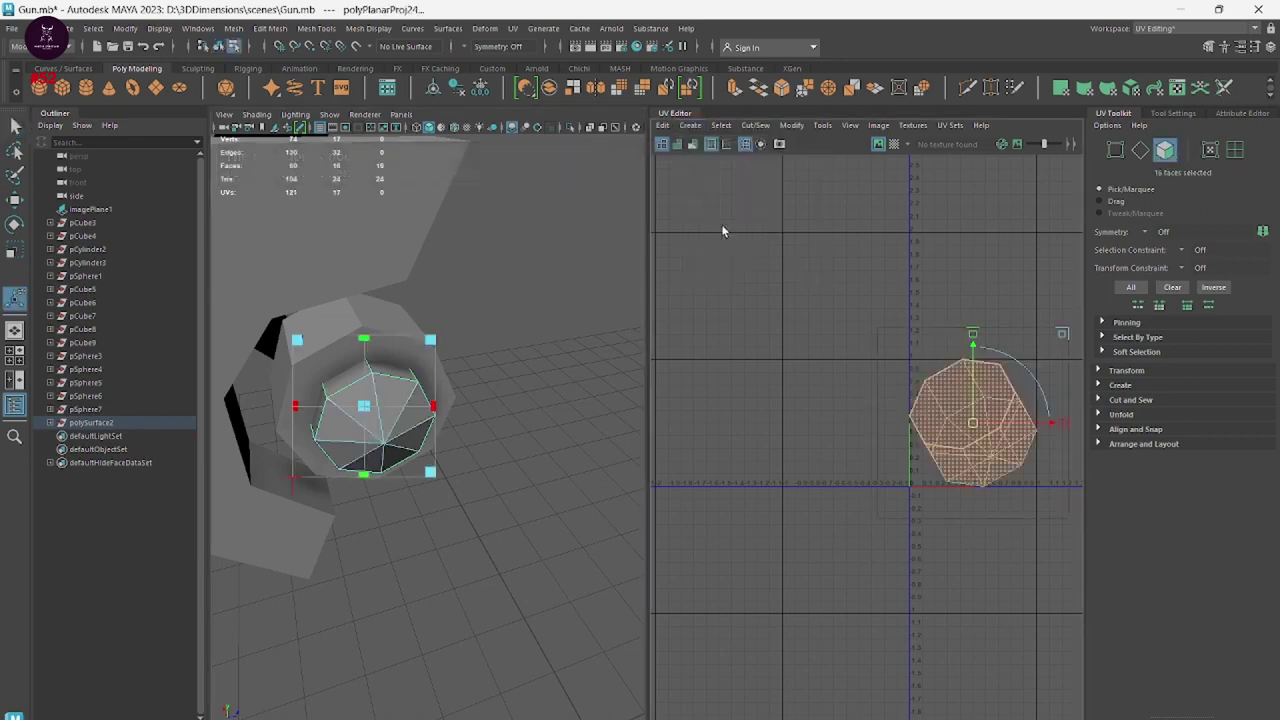
right_click_drag(993, 404, 828, 405)
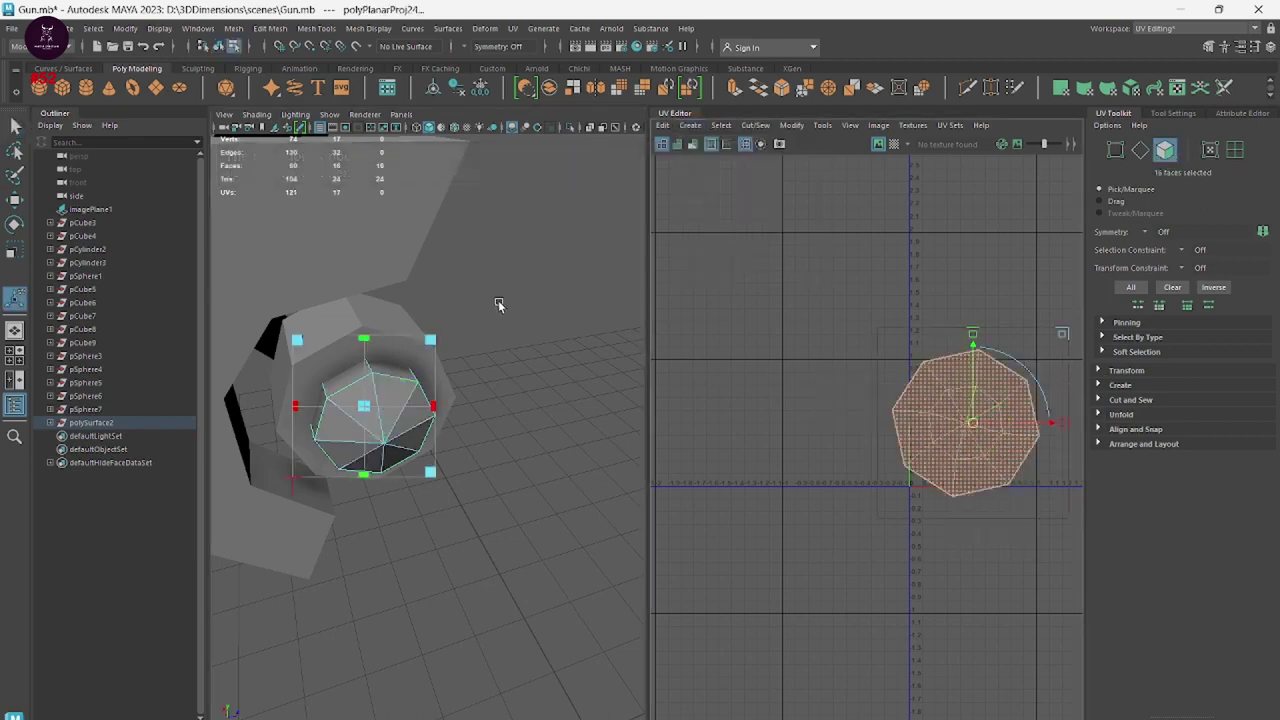
right_click_drag(491, 302, 560, 288)
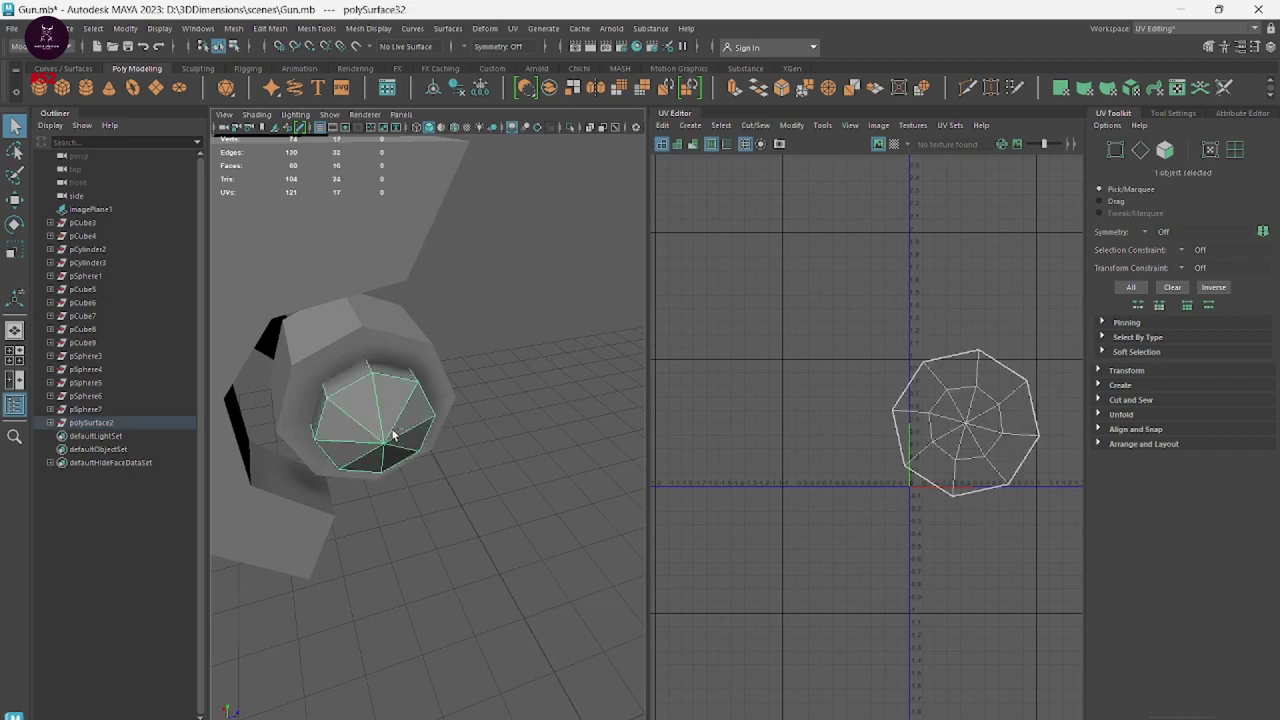
key("ctrl+h")
left_click(453, 388)
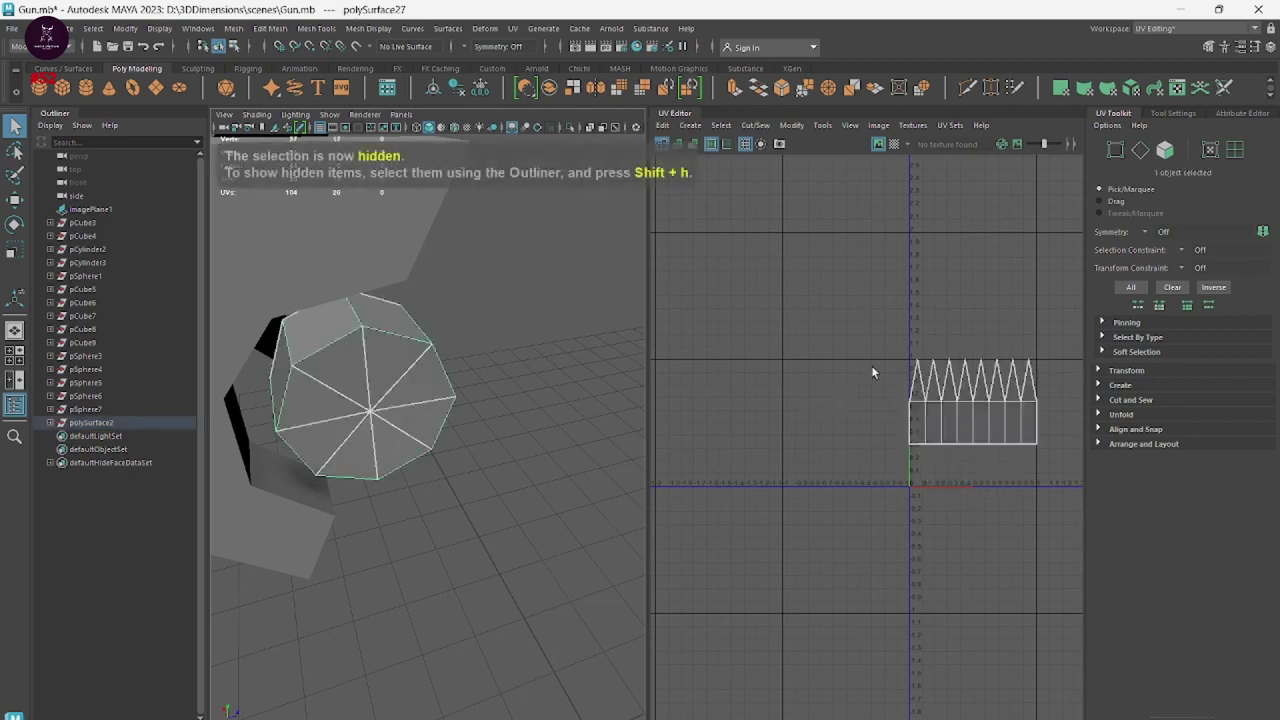
Apply a planar UV projection to the sphere-like polySurface27 and hide it.
left_click(690, 125)
left_click(729, 237)
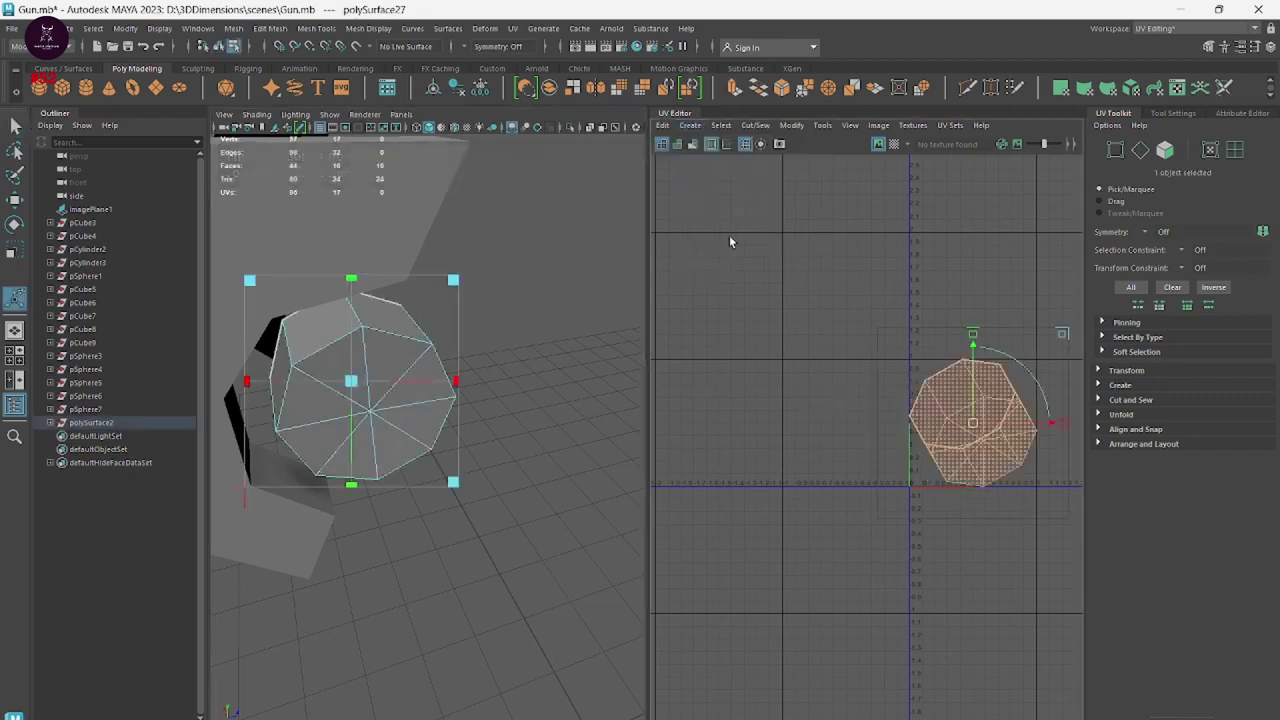
right_click_drag(952, 397, 830, 403)
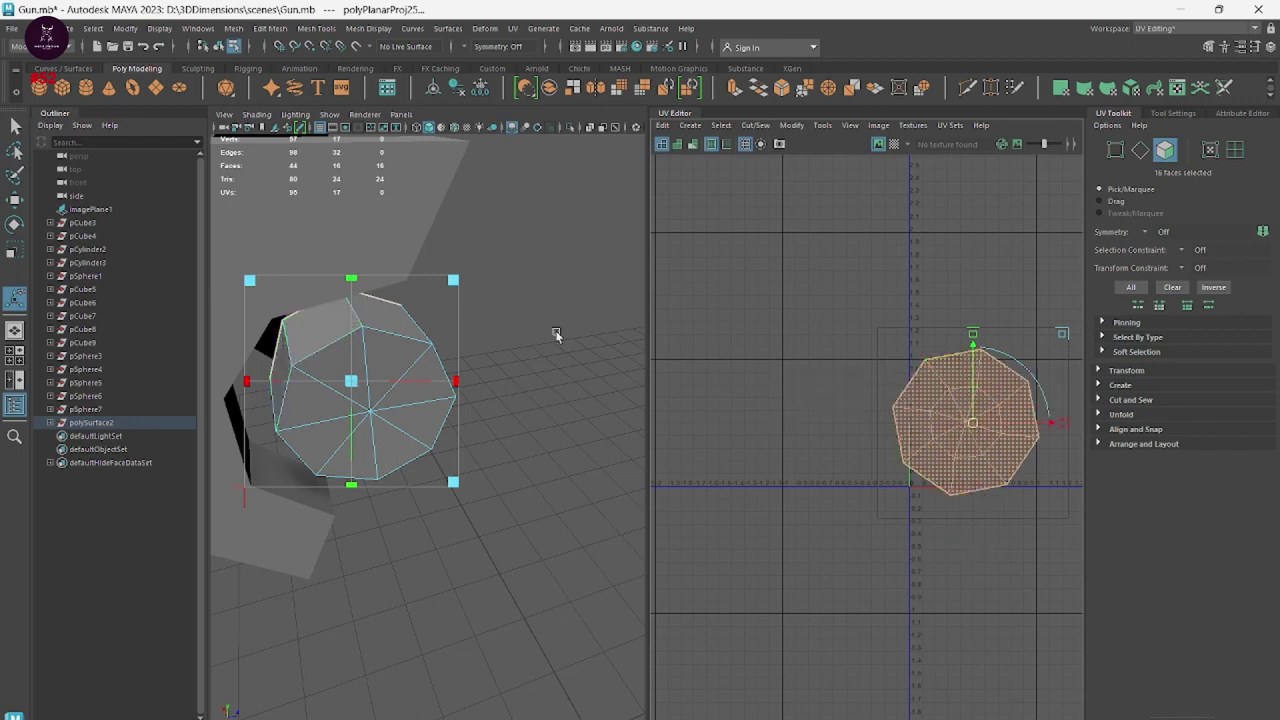
right_click_drag(548, 305, 622, 286)
left_click(470, 406)
right_click(504, 414)
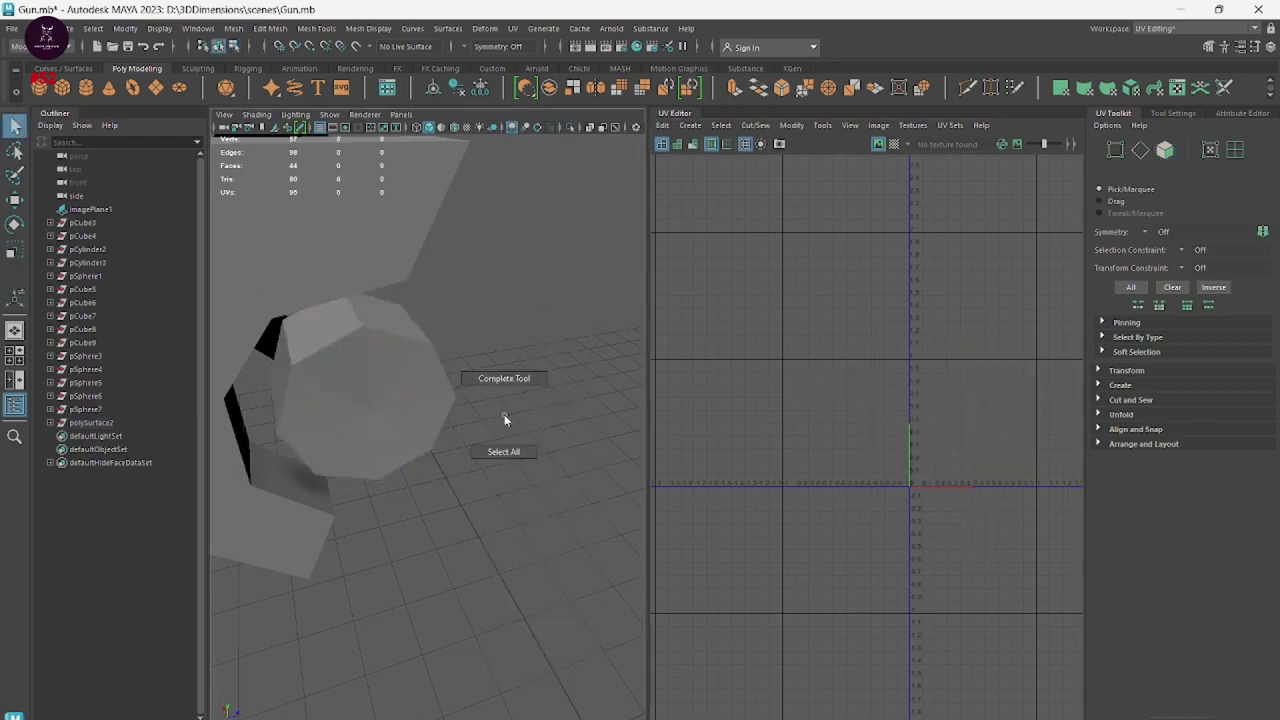
left_click(429, 400)
key("ctrl+h")
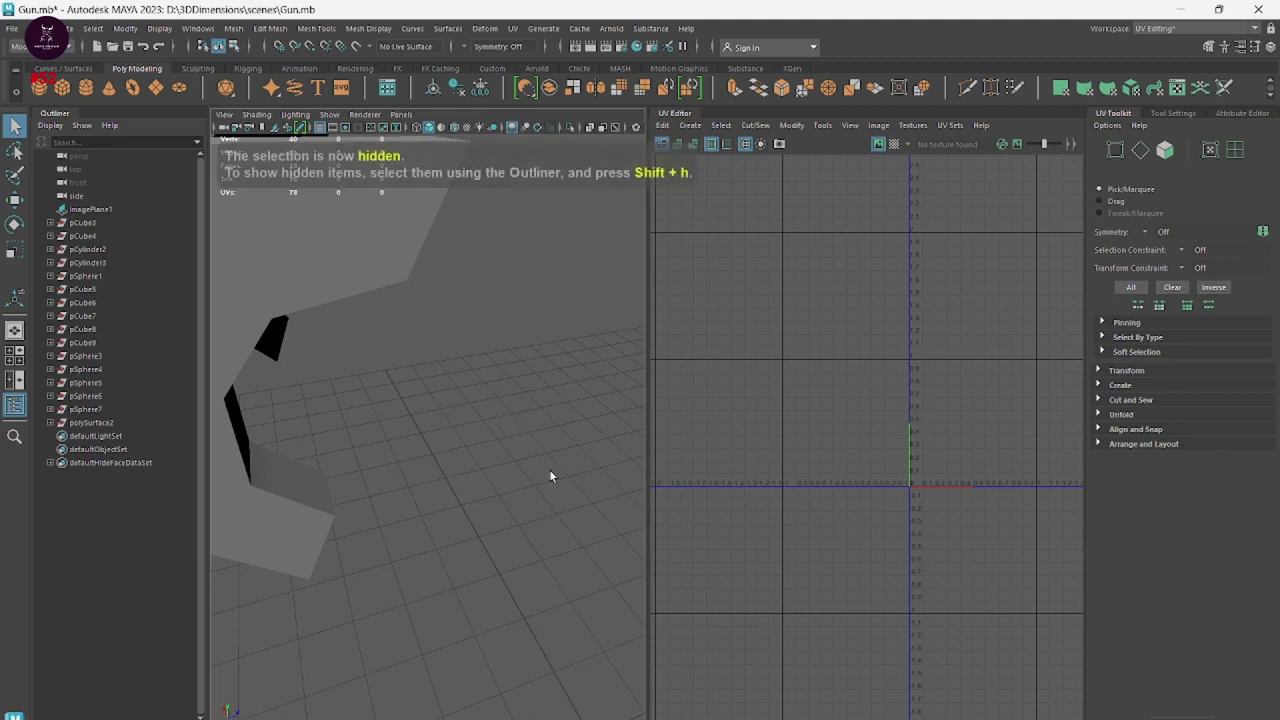
Select the bent polySurface31 part and apply a planar UV projection.
scroll(549, 469, "down", 5)
left_click_drag(443, 480, 585, 606, "alt")
left_click(410, 393)
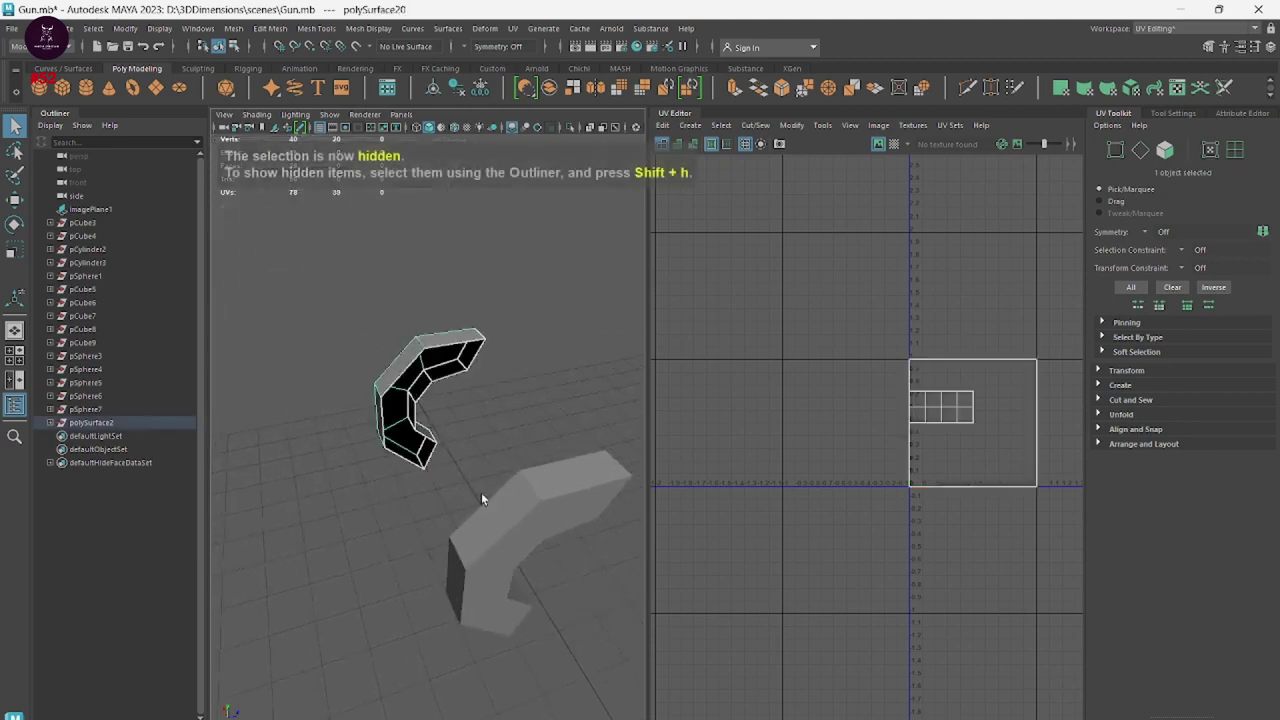
left_click(506, 607)
mouse_move(506, 607)
left_mouse_down("alt")
mouse_move(422, 569)
mouse_move(414, 467)
mouse_move(461, 592)
mouse_move(437, 474)
left_mouse_up("alt")
scroll(426, 477, "up", 3)
scroll(414, 508, "up", 3)
mouse_move(436, 378)
right_mouse_down()
mouse_move(417, 345)
mouse_move(437, 346)
right_mouse_up()
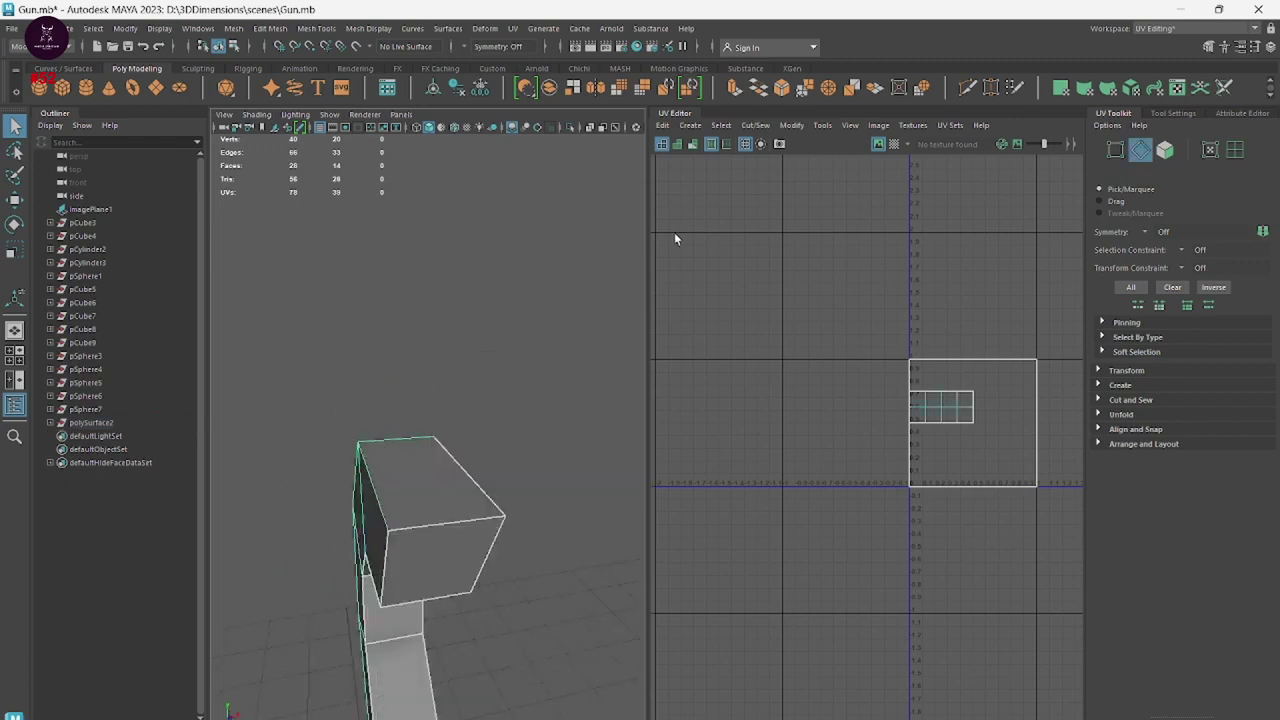
right_click_drag(566, 293, 622, 280)
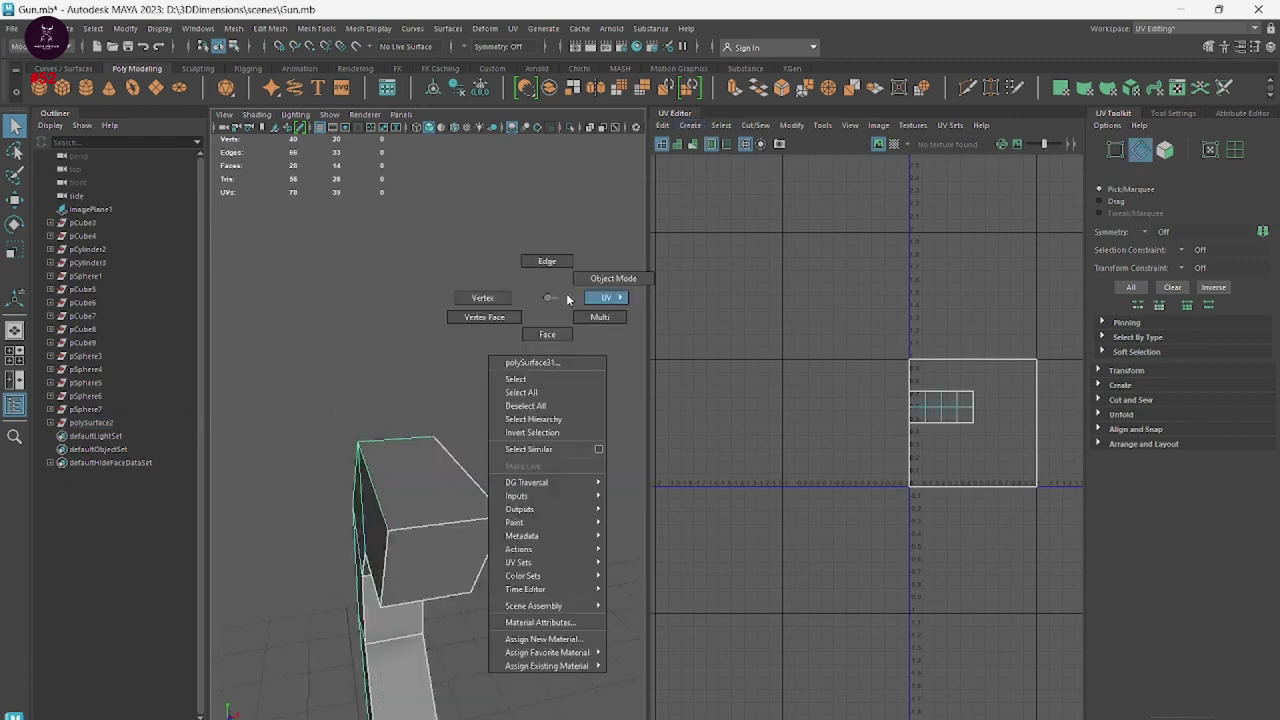
left_click(461, 429)
left_click(424, 516)
left_click(690, 125)
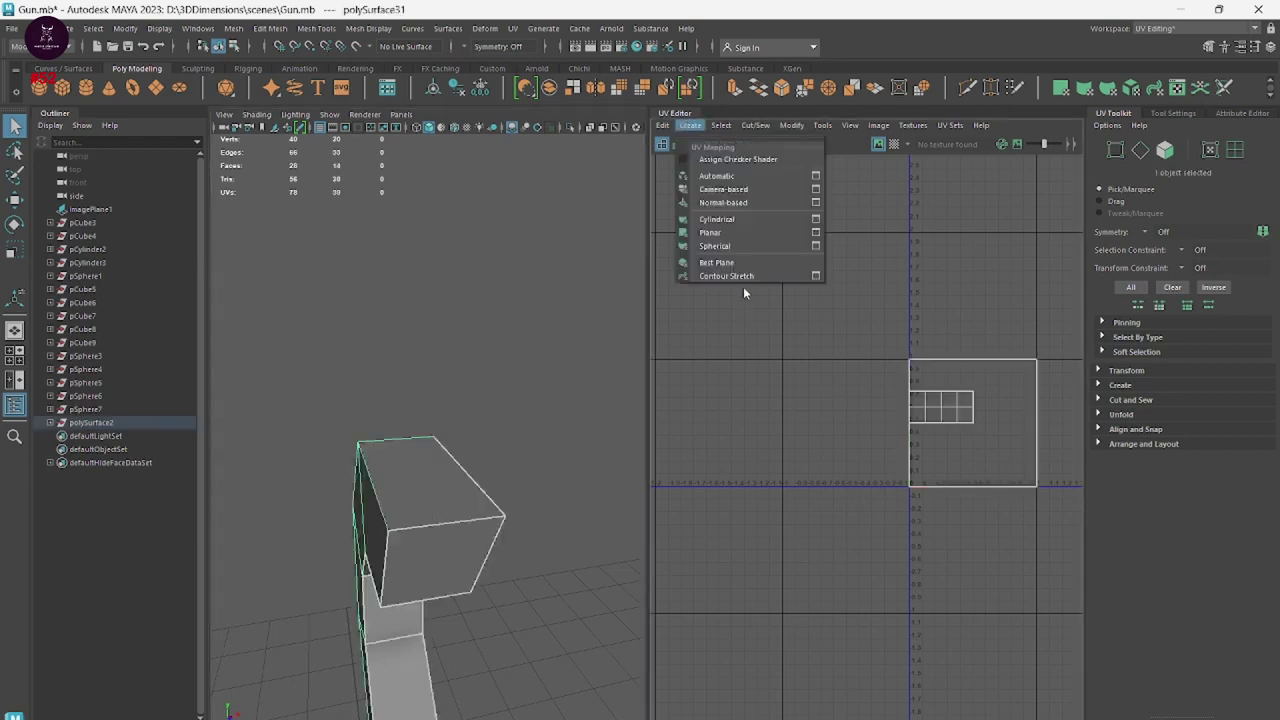
left_click(720, 234)
Cut the UVs along the lower edge loop and unfold them into one curved strip.
scroll(475, 425, "down", 3)
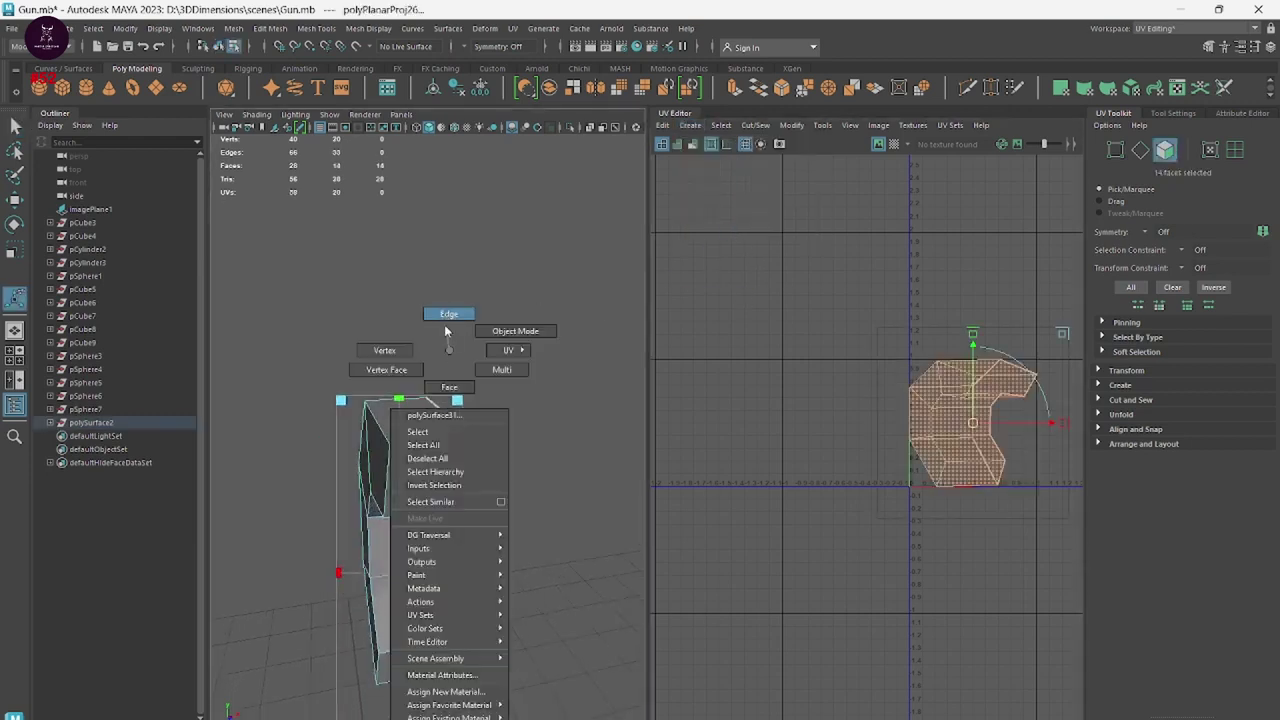
right_click_drag(447, 312, 449, 240)
left_click(428, 503)
double_click(405, 646)
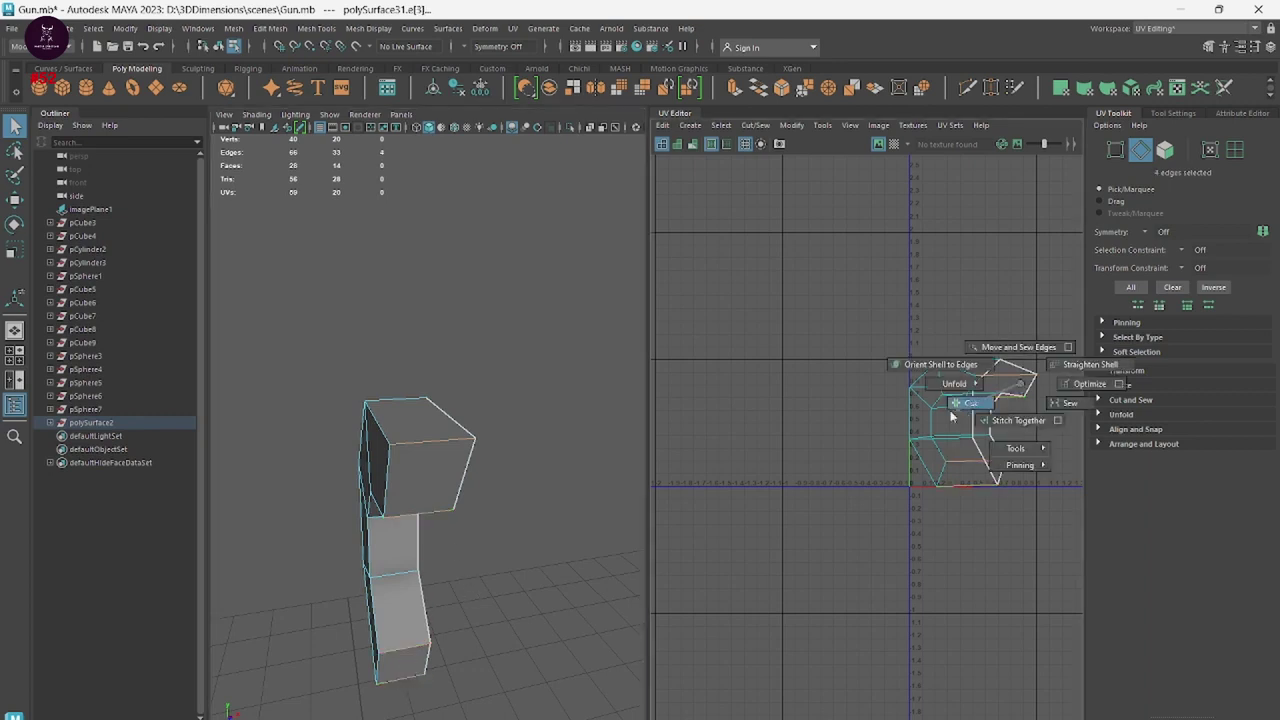
right_click_drag(1021, 388, 906, 371, "shift")
left_click(953, 378)
double_click(945, 376)
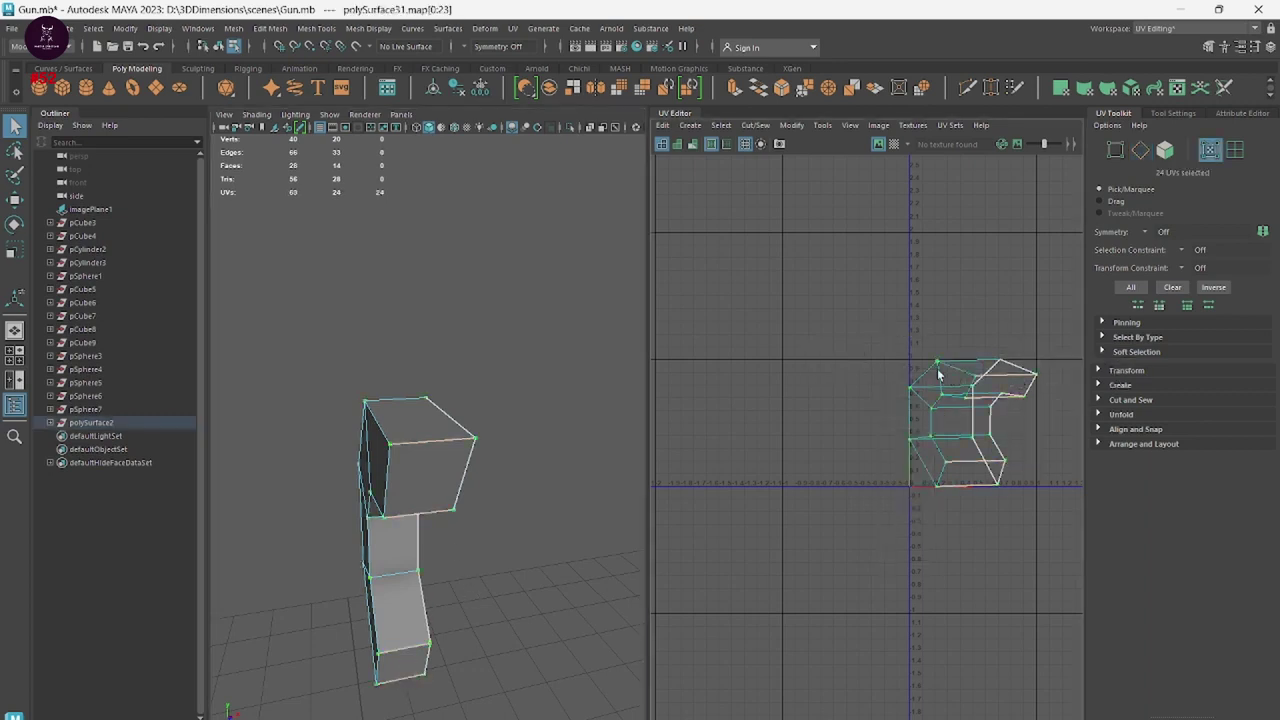
right_click_drag(941, 375, 790, 370, "shift")
left_click(922, 553)
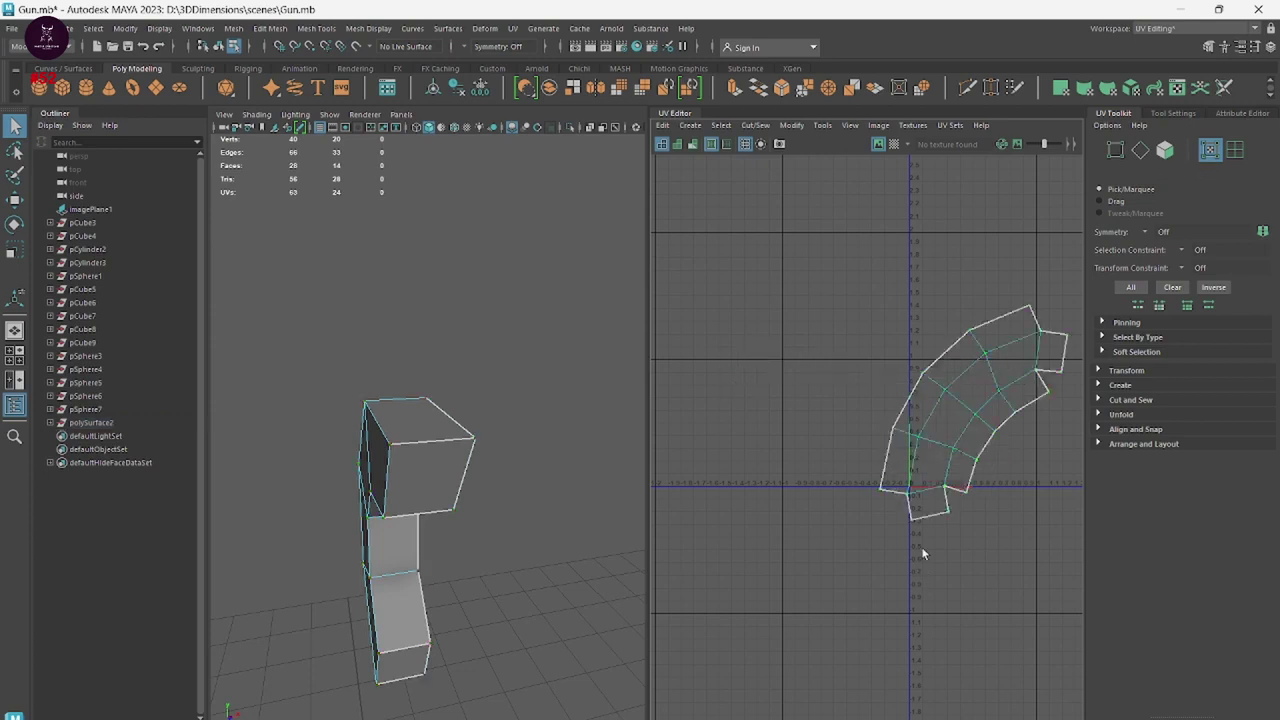
mouse_move(378, 511)
left_mouse_down("alt")
mouse_move(131, 531)
mouse_move(491, 486)
mouse_move(429, 491)
mouse_move(477, 312)
mouse_move(522, 297)
left_mouse_up("alt")
key("ctrl+z")
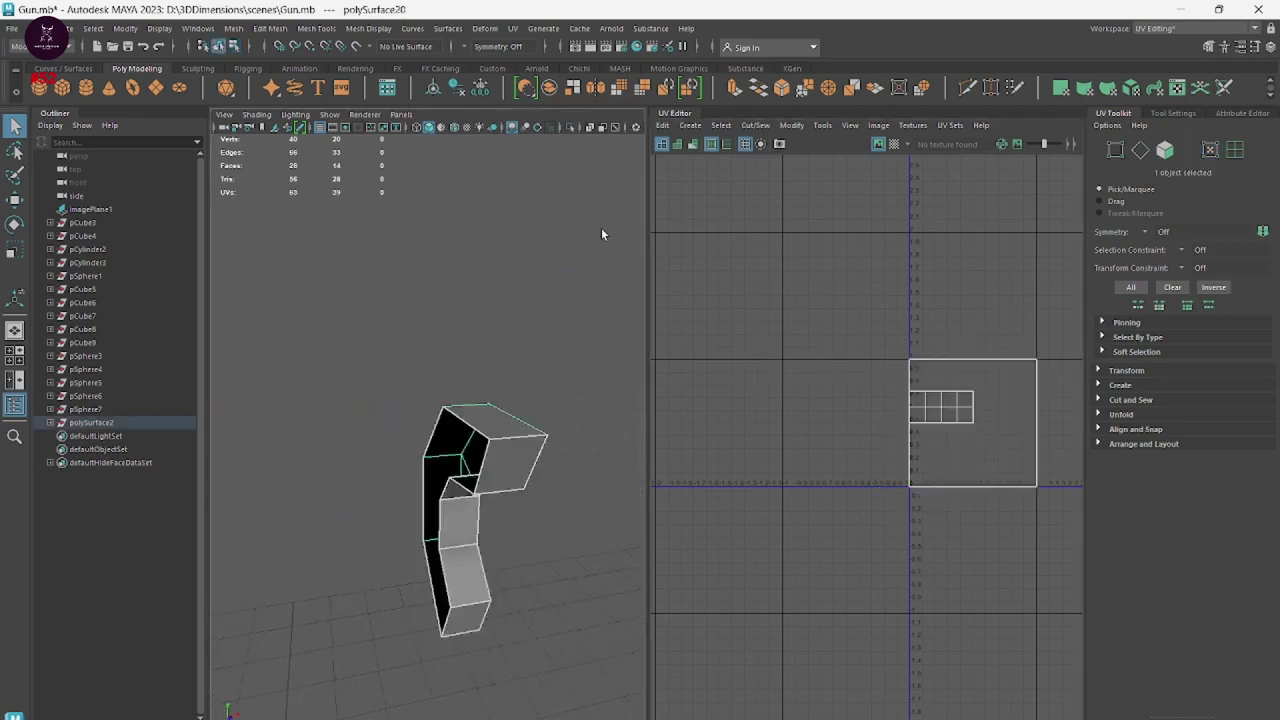
Planar-map polySurface20 and cut its UVs along the bottom edge loop.
left_click(690, 125)
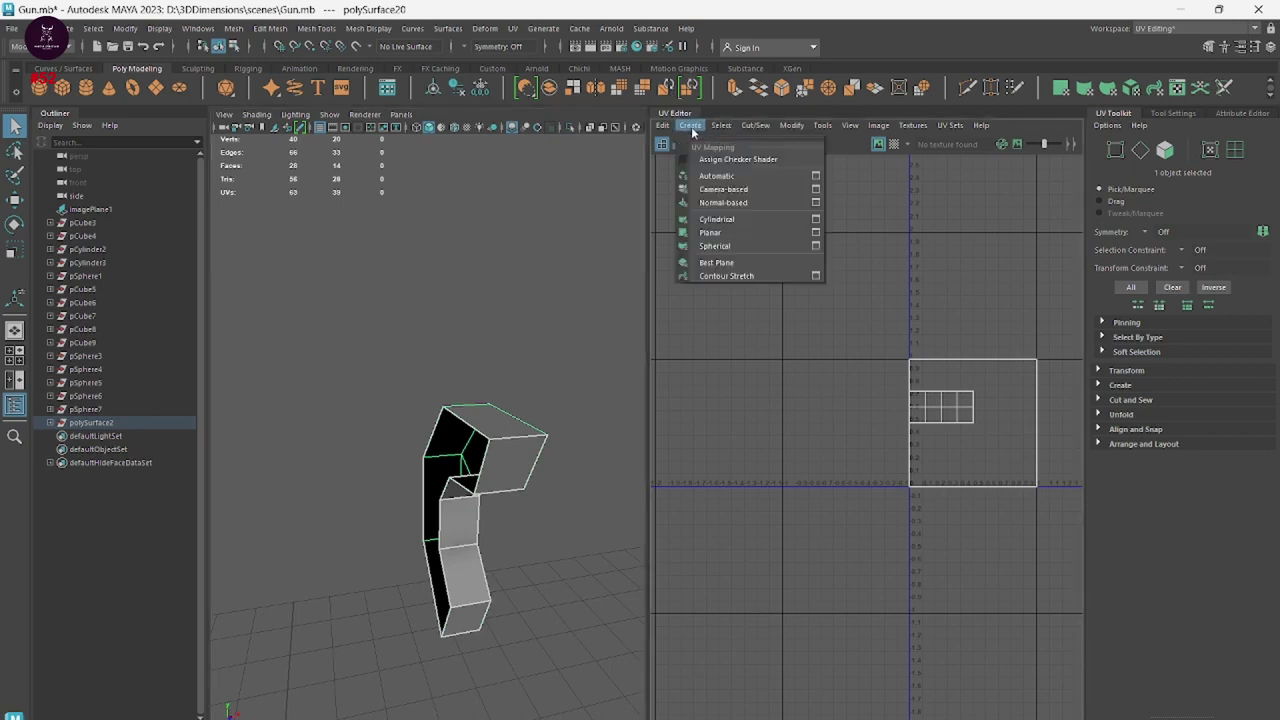
left_click(710, 232)
right_click(488, 378)
right_click_drag(535, 372, 488, 342)
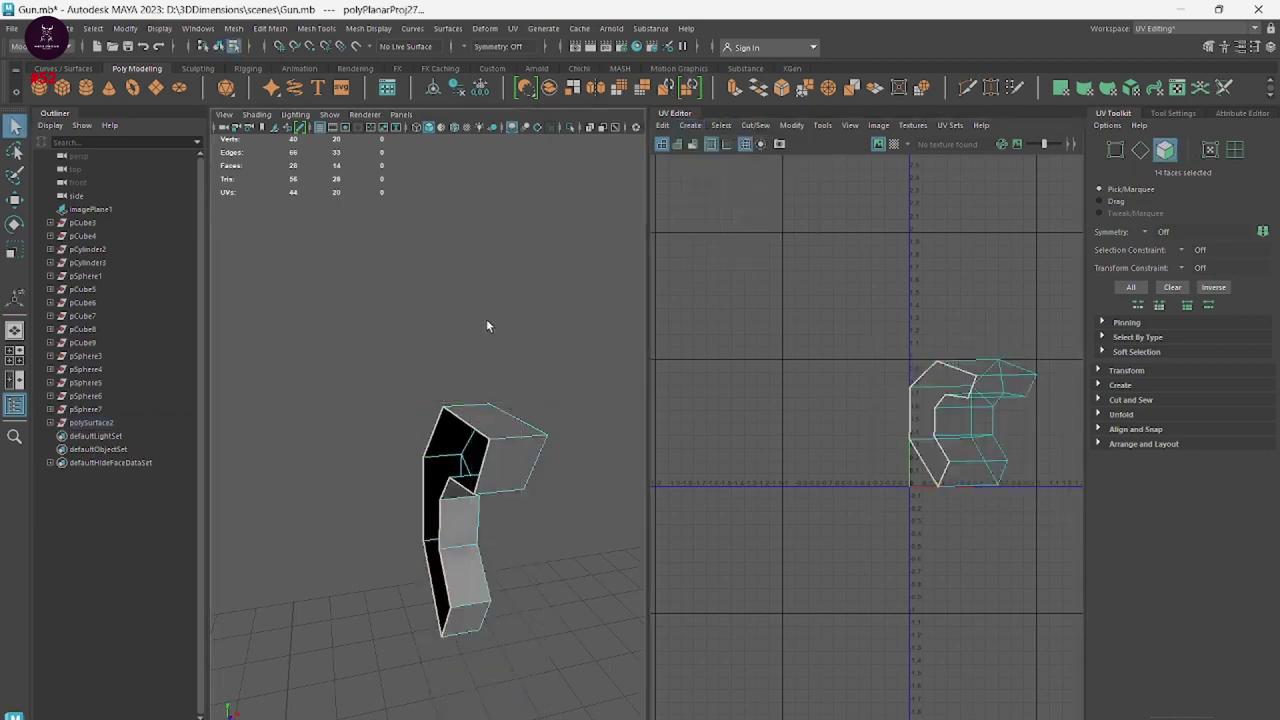
left_click(510, 455)
left_click(481, 580)
left_click(464, 618, "shift")
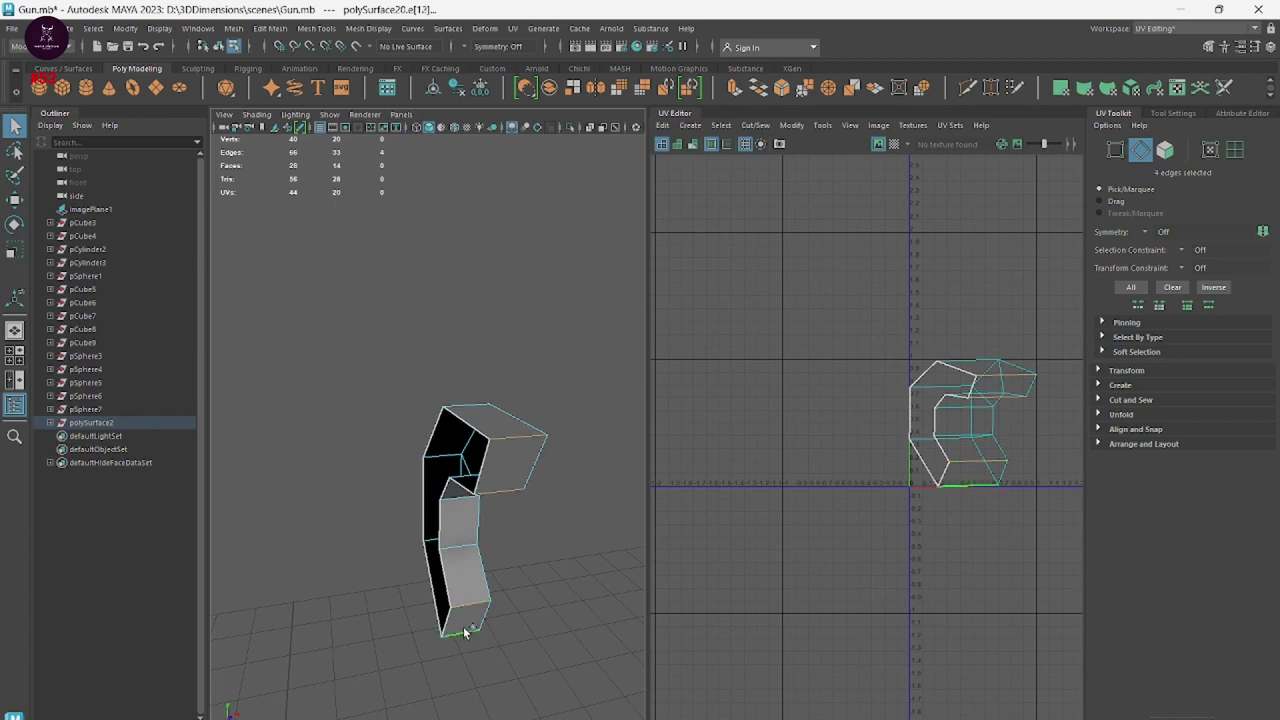
right_click_drag(916, 432, 853, 450, "shift")
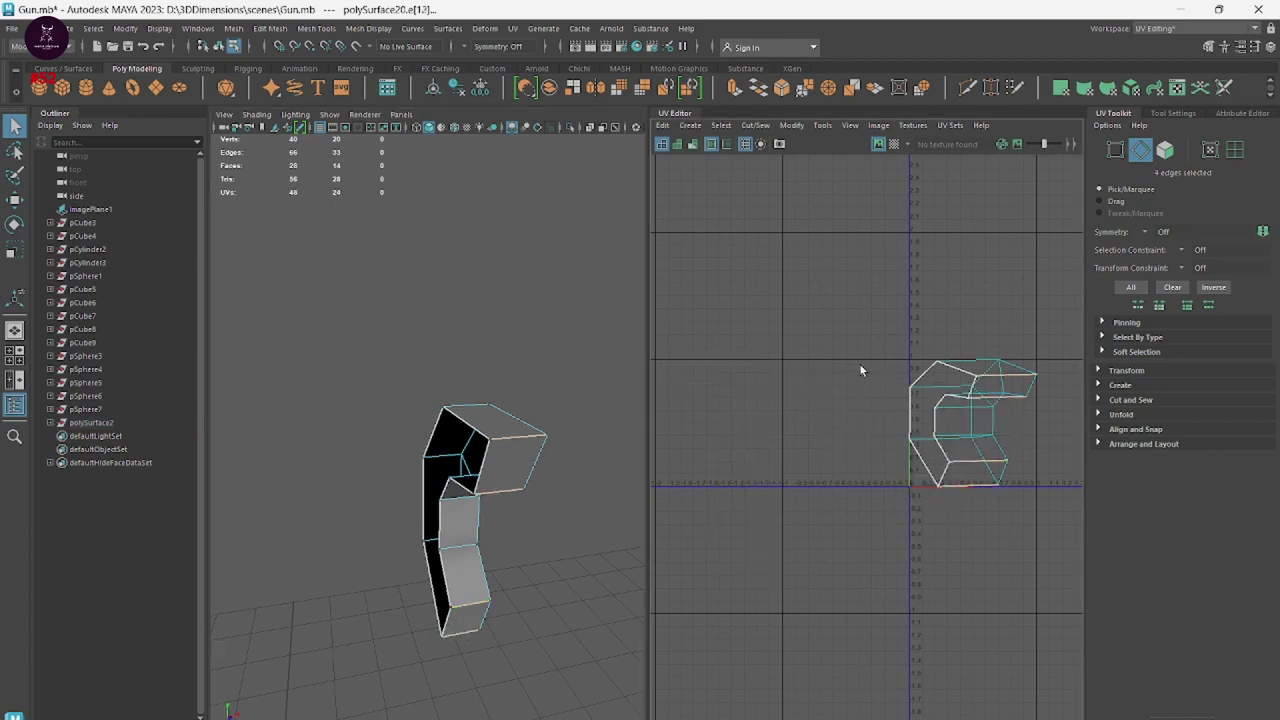
Unfold the part's UV shell into a curved 24-UV arc strip.
right_click(966, 428, "shift")
left_click(760, 423)
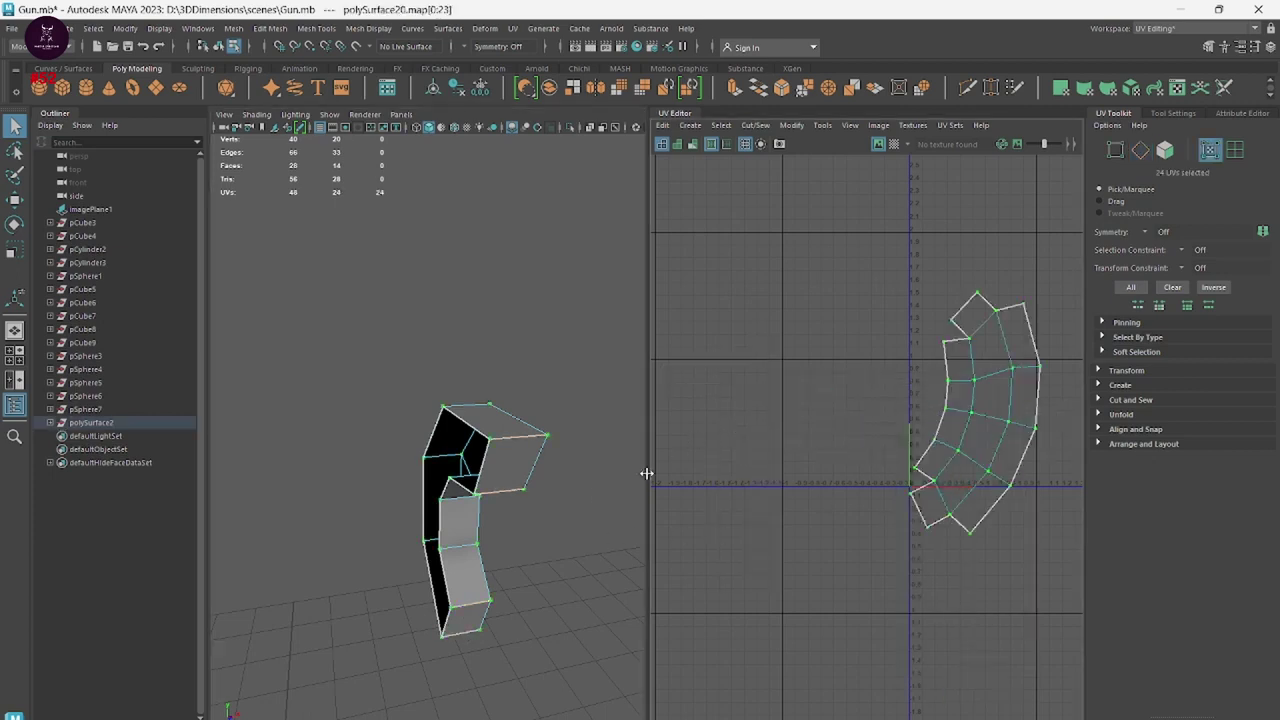
right_click_drag(498, 378, 500, 533)
Return to object mode and select pCube3 through polySurface2 in the Outliner.
right_click_drag(560, 342, 562, 350)
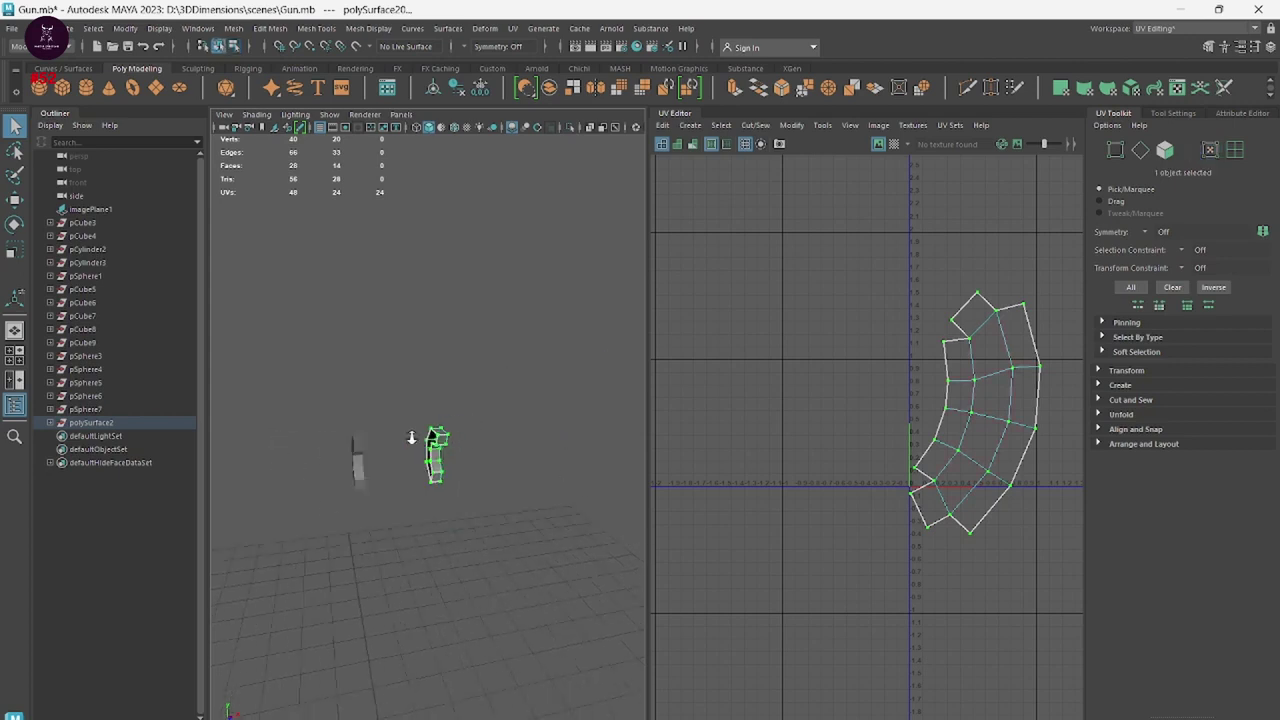
left_click_drag(562, 350, 443, 571, "alt")
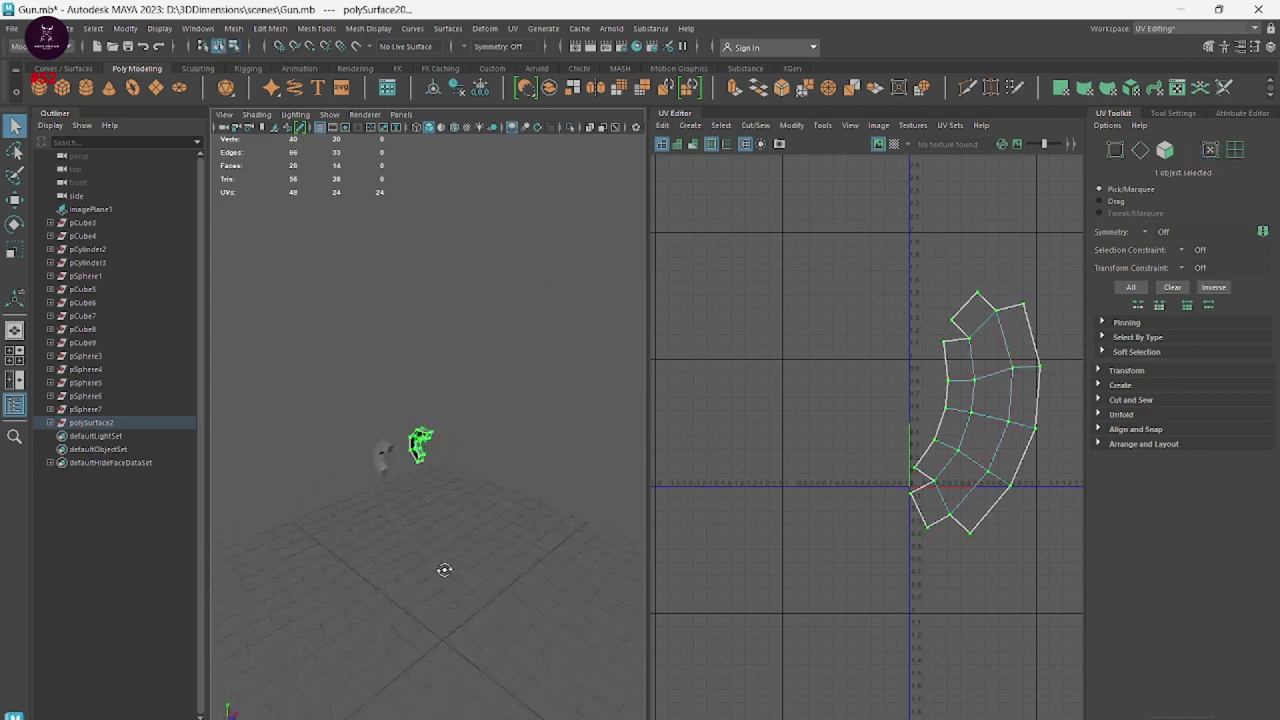
left_click(97, 226)
left_click(85, 424, "shift")
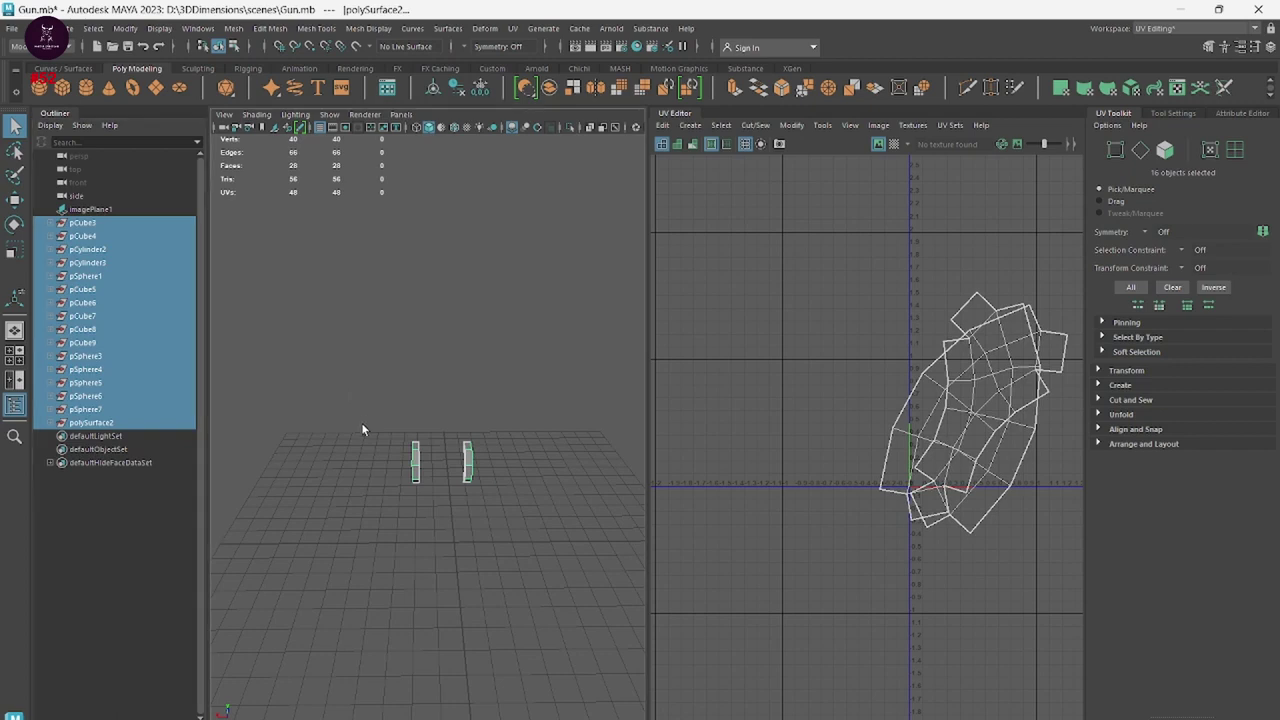
Clear the selection and return the viewport to object selection mode.
right_click(502, 314)
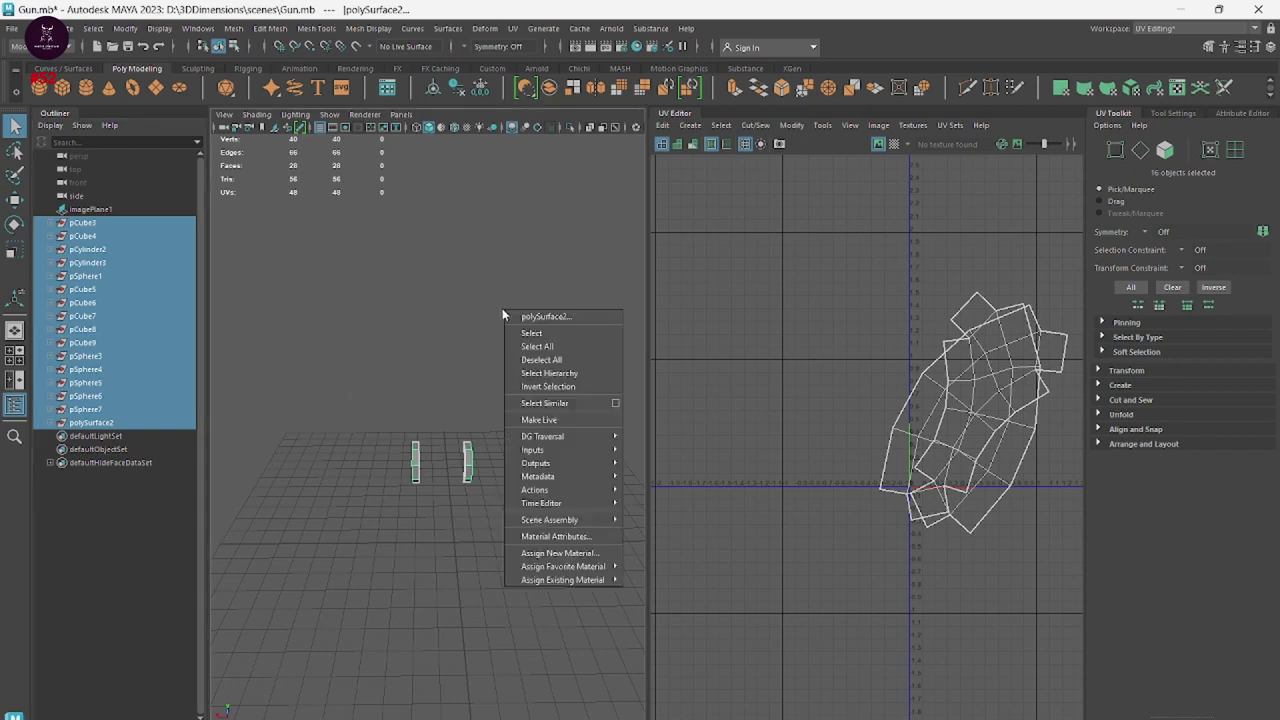
left_click(509, 250)
left_click(416, 351)
right_click(420, 352)
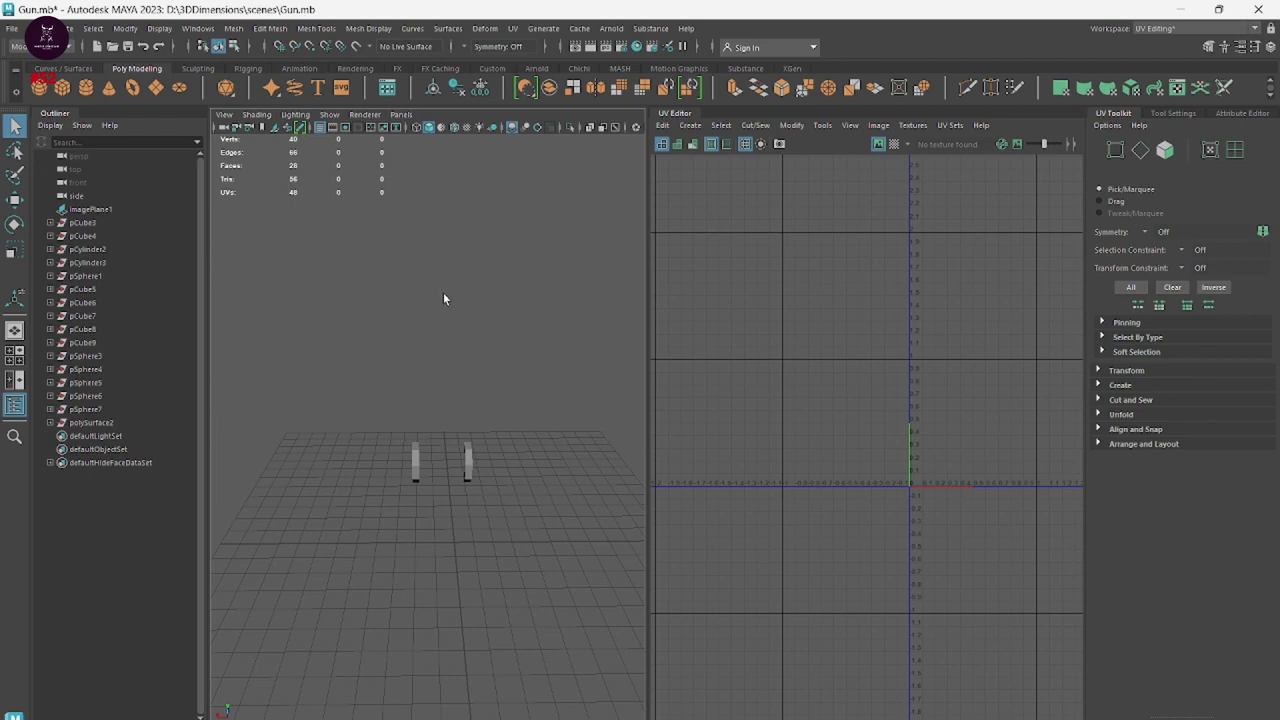
right_click(474, 356)
left_click(475, 455)
right_click_drag(525, 392, 575, 360)
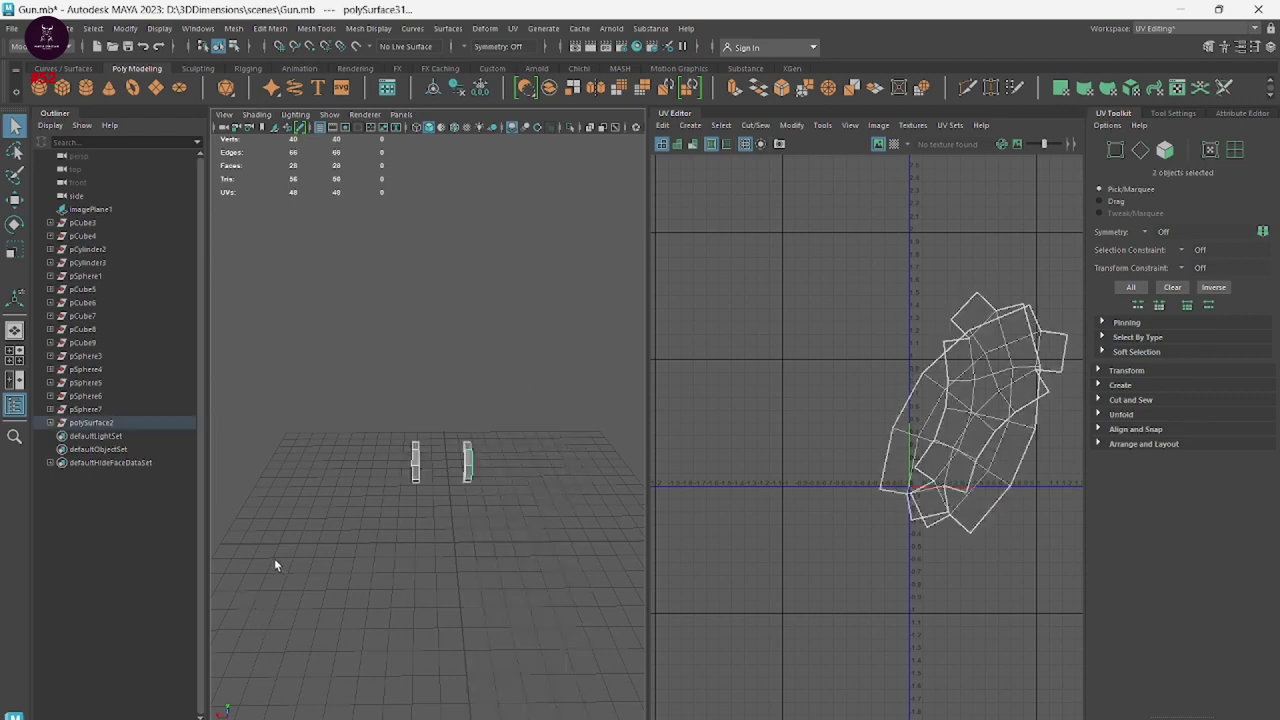
right_click_drag(531, 417, 576, 363)
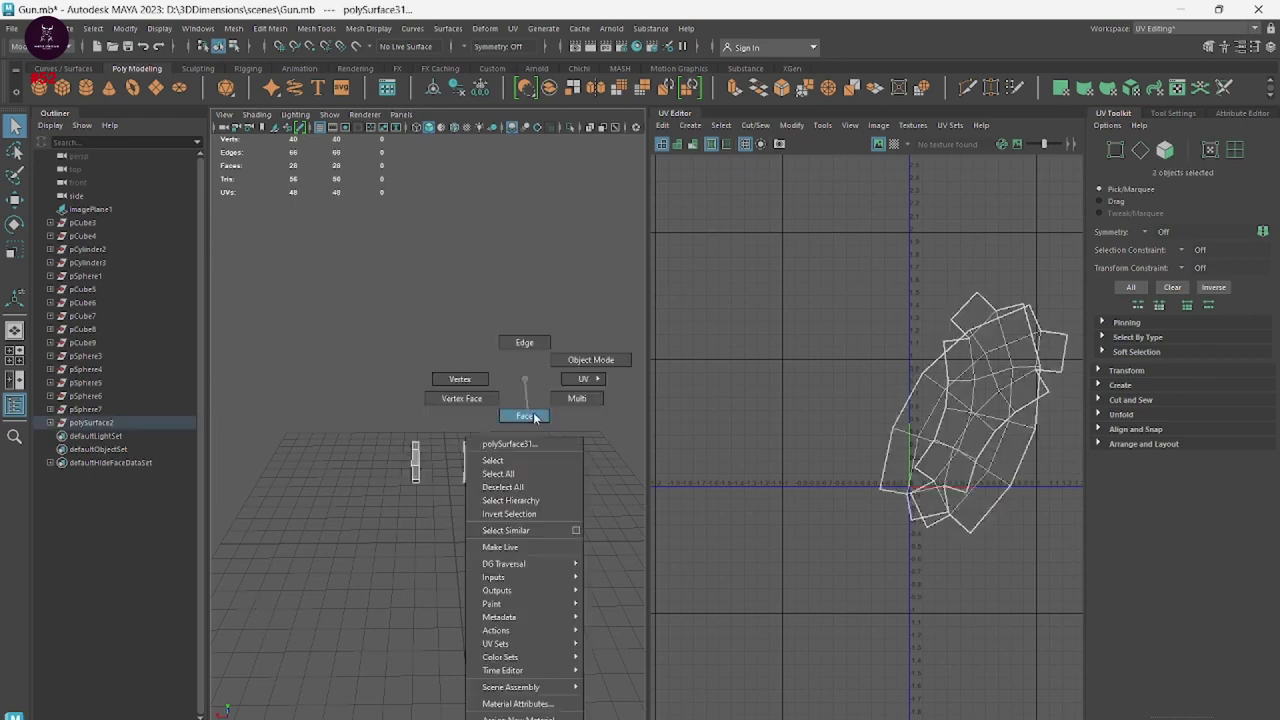
Select pCube3 through polySurface2 in the Outliner and switch to the General workspace.
left_click(88, 210)
left_click(88, 222, "shift")
left_click(100, 423)
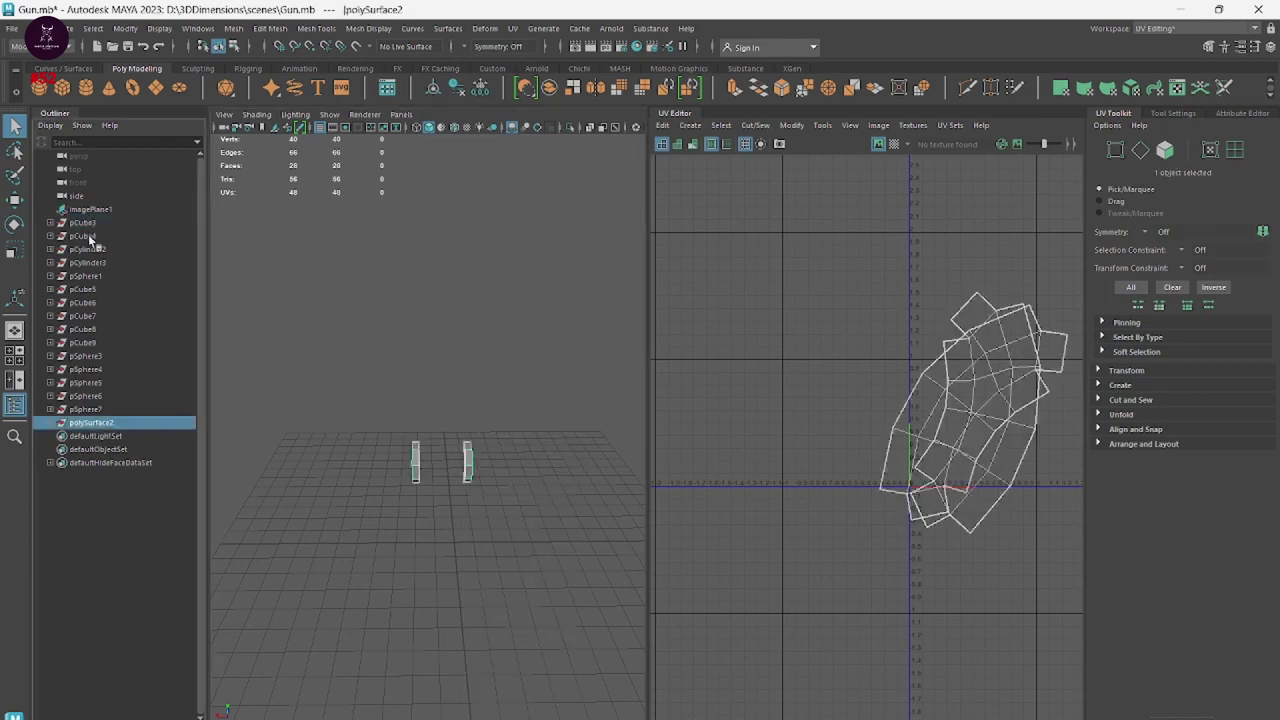
left_click(78, 223, "shift")
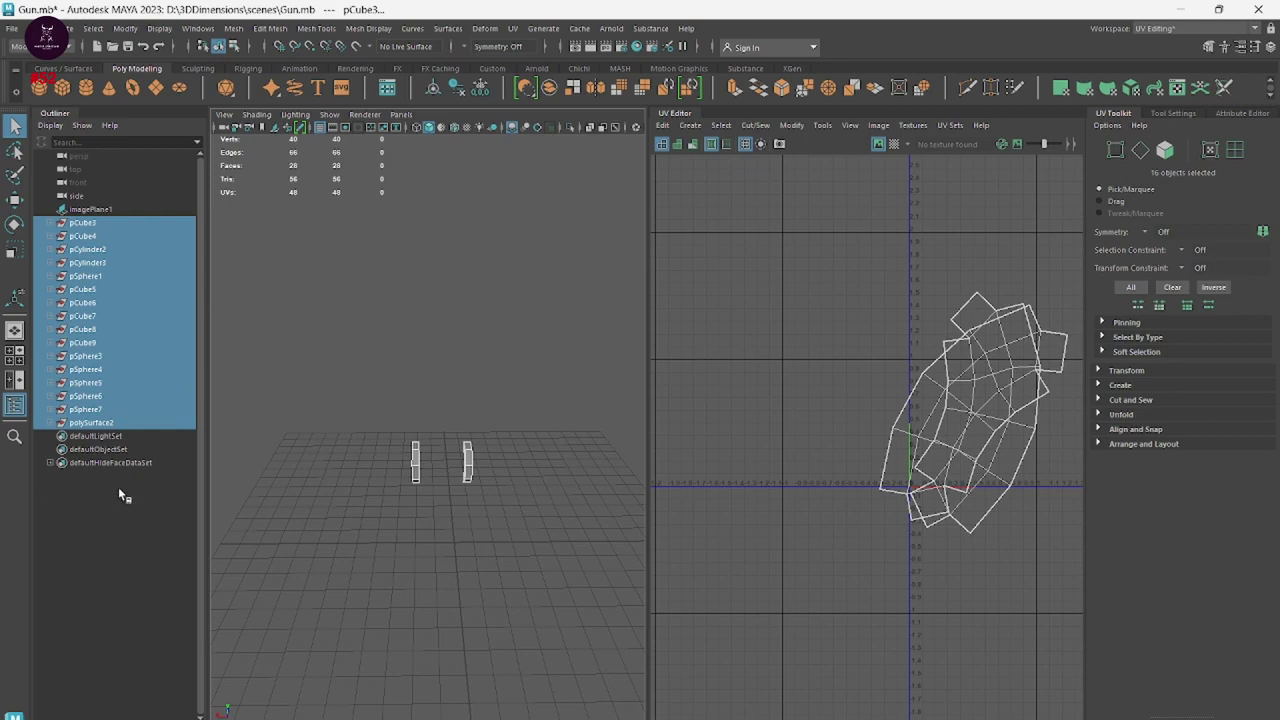
left_click(1173, 30)
left_click(1175, 47)
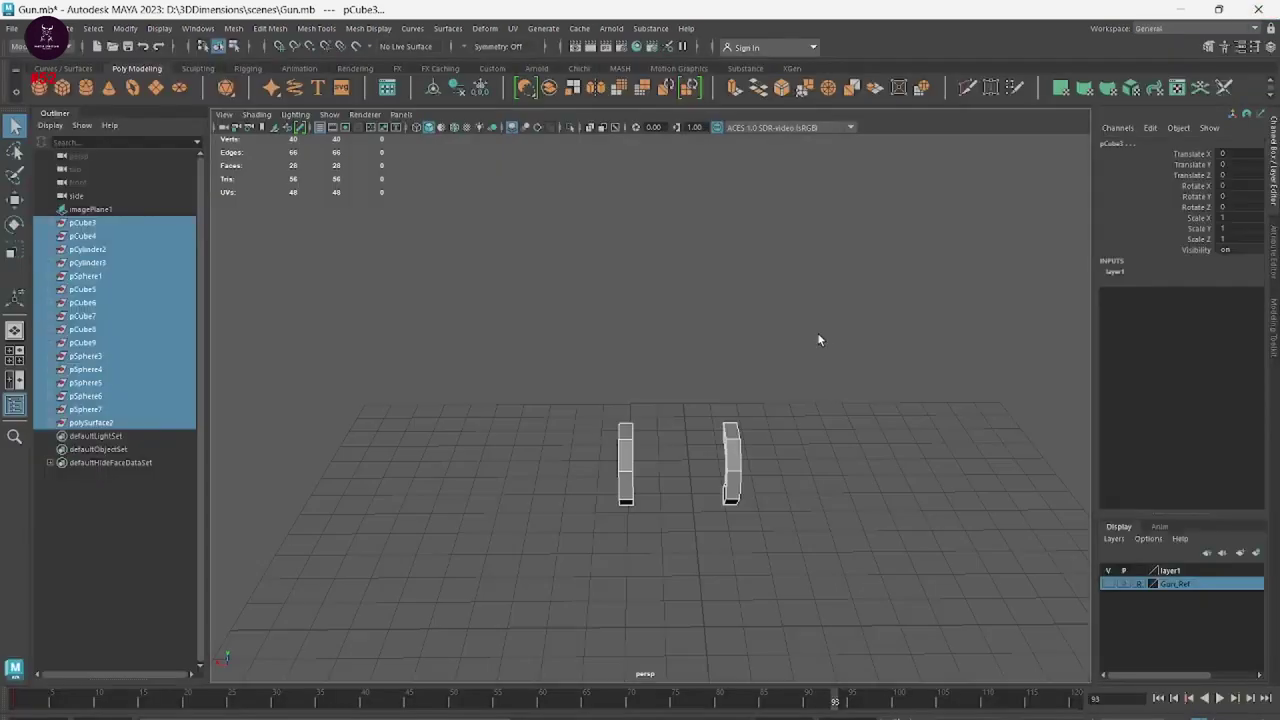
Clear the selection and orbit around the two bent parts.
left_click(842, 437)
left_click(616, 206)
mouse_move(549, 534)
left_mouse_down("alt")
mouse_move(664, 531)
mouse_move(808, 275)
left_mouse_up("alt")
left_click(639, 455)
right_click_drag(514, 383, 566, 361)
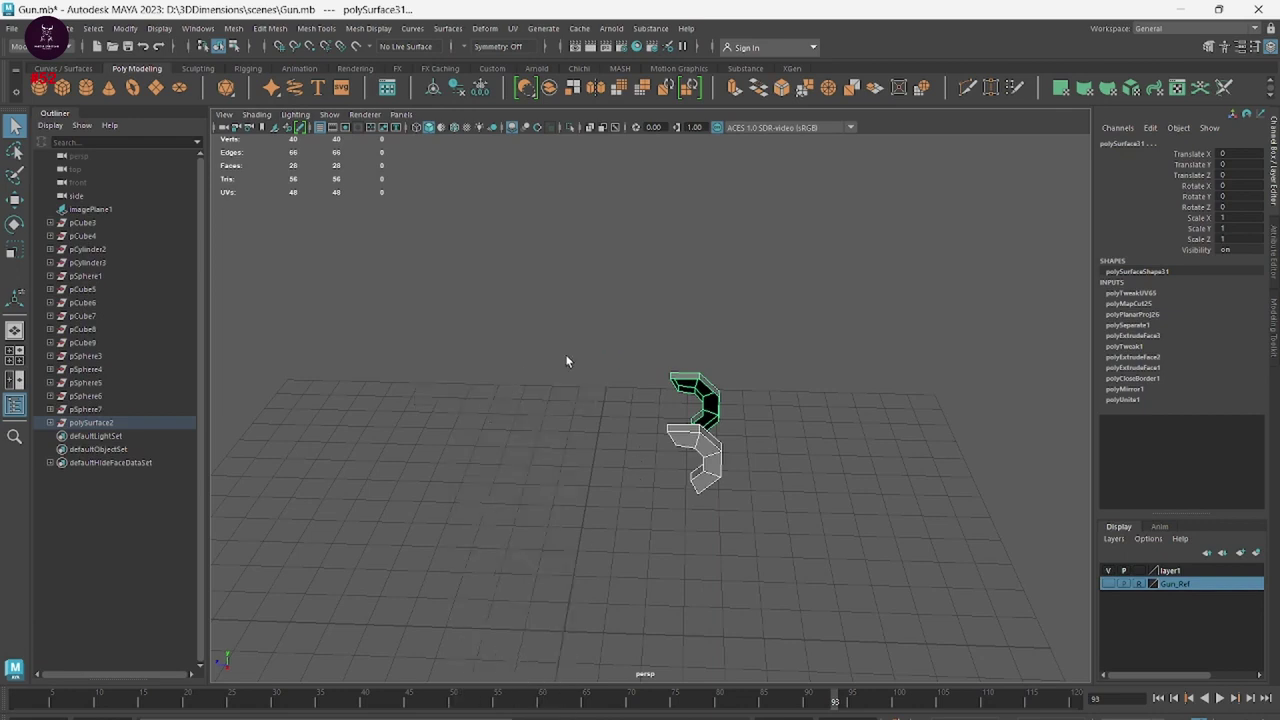
left_click(566, 361)
Combine pCube3 through polySurface2 into a single mesh, polySurface2.
left_click(50, 222)
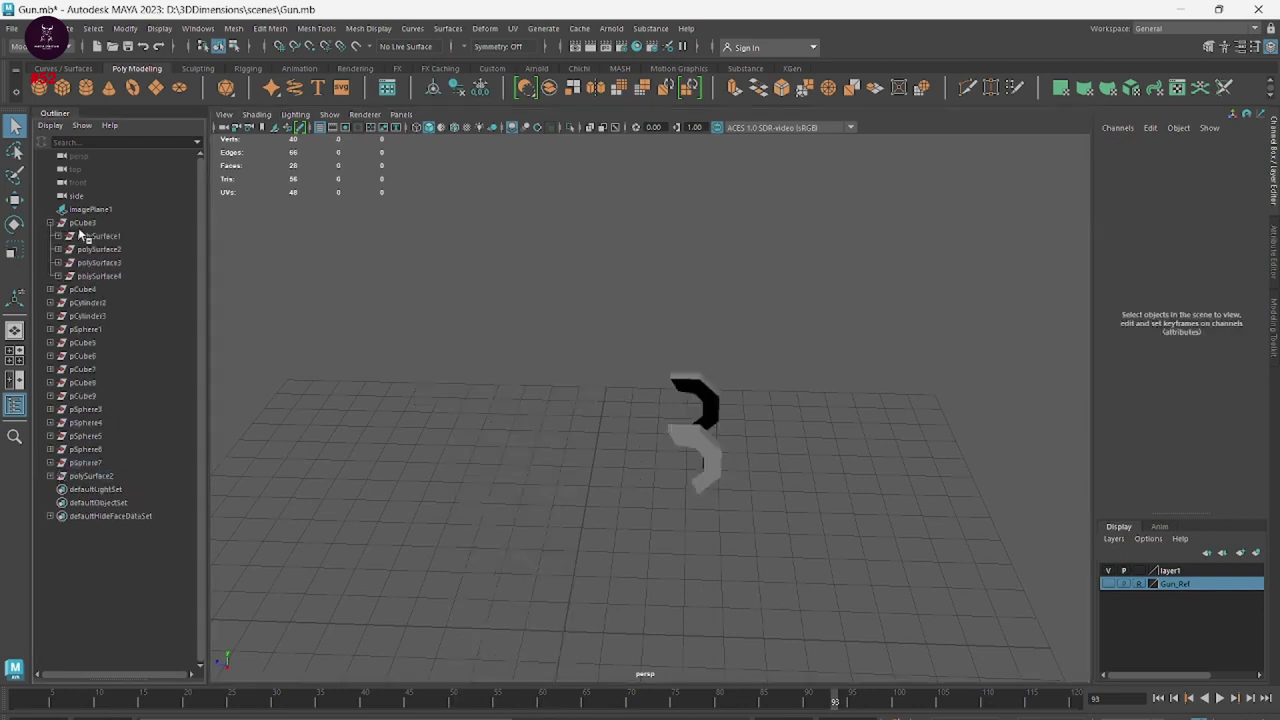
left_click(51, 224)
left_click(82, 222)
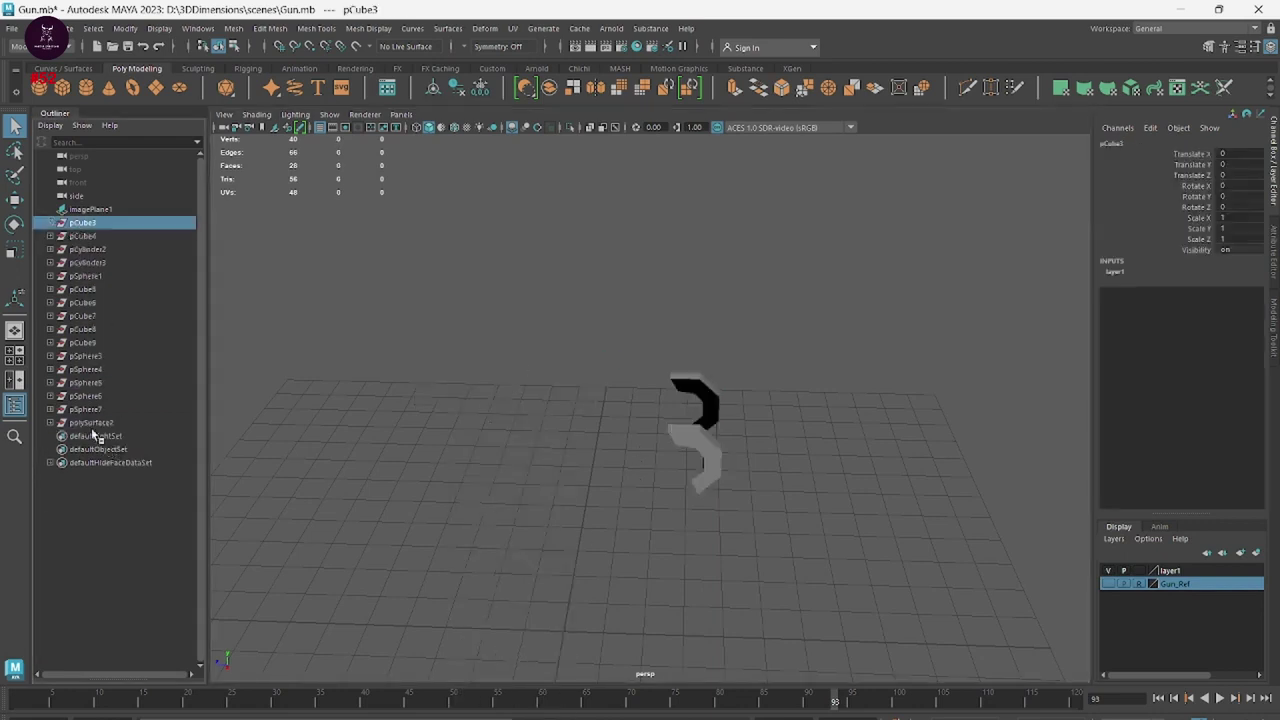
left_click(92, 423, "shift")
left_click(480, 88)
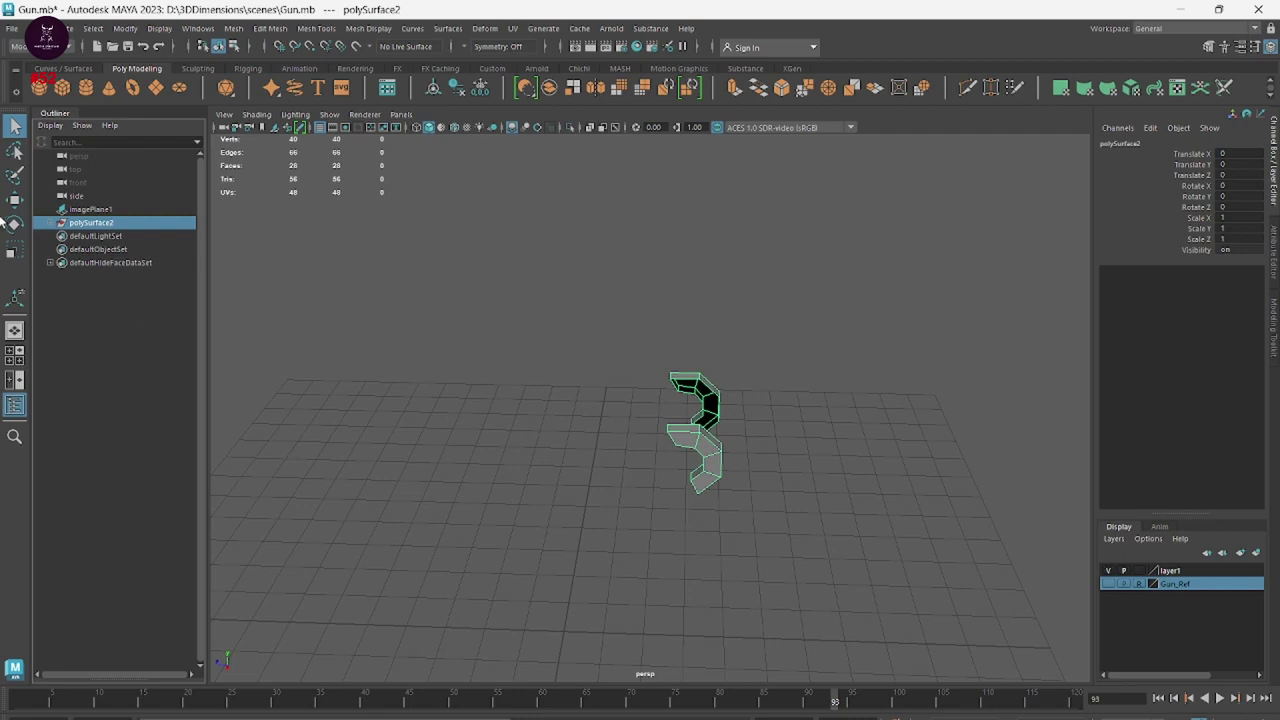
Unhide polySurface5 through polySurface32 under polySurface2 with Shift+H.
left_click(51, 224)
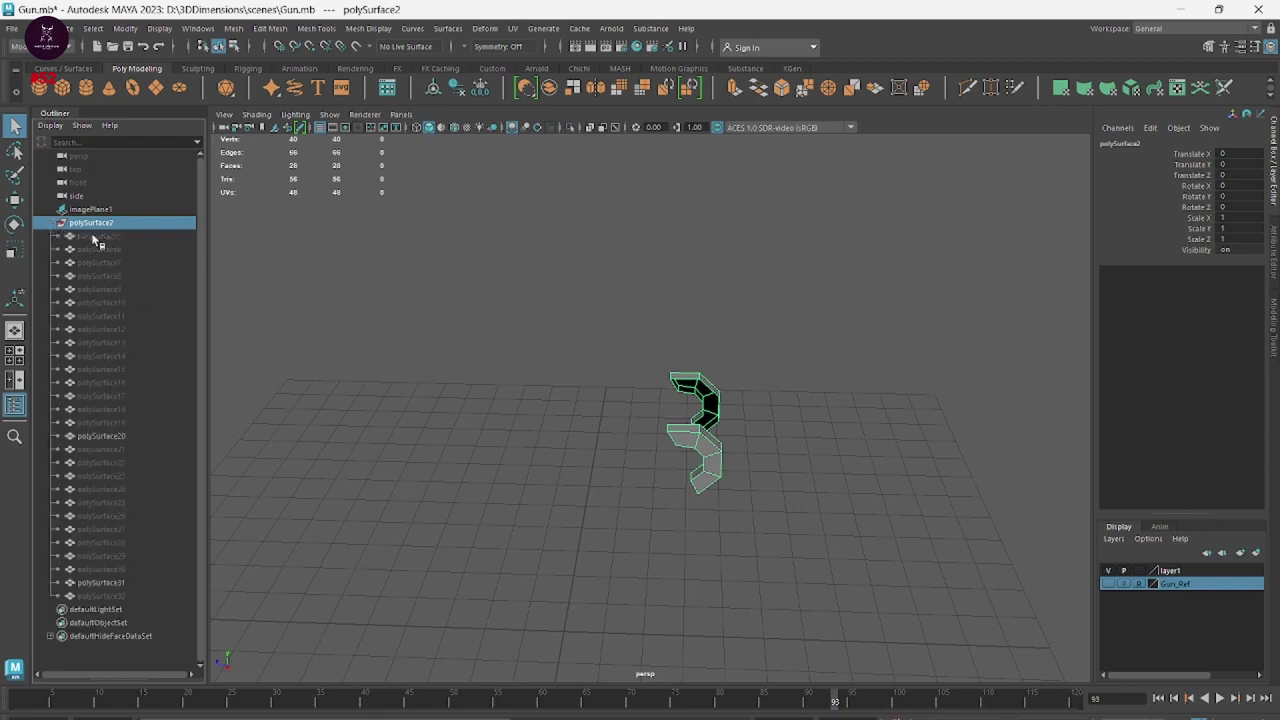
left_click(93, 237)
left_click(117, 607, "shift")
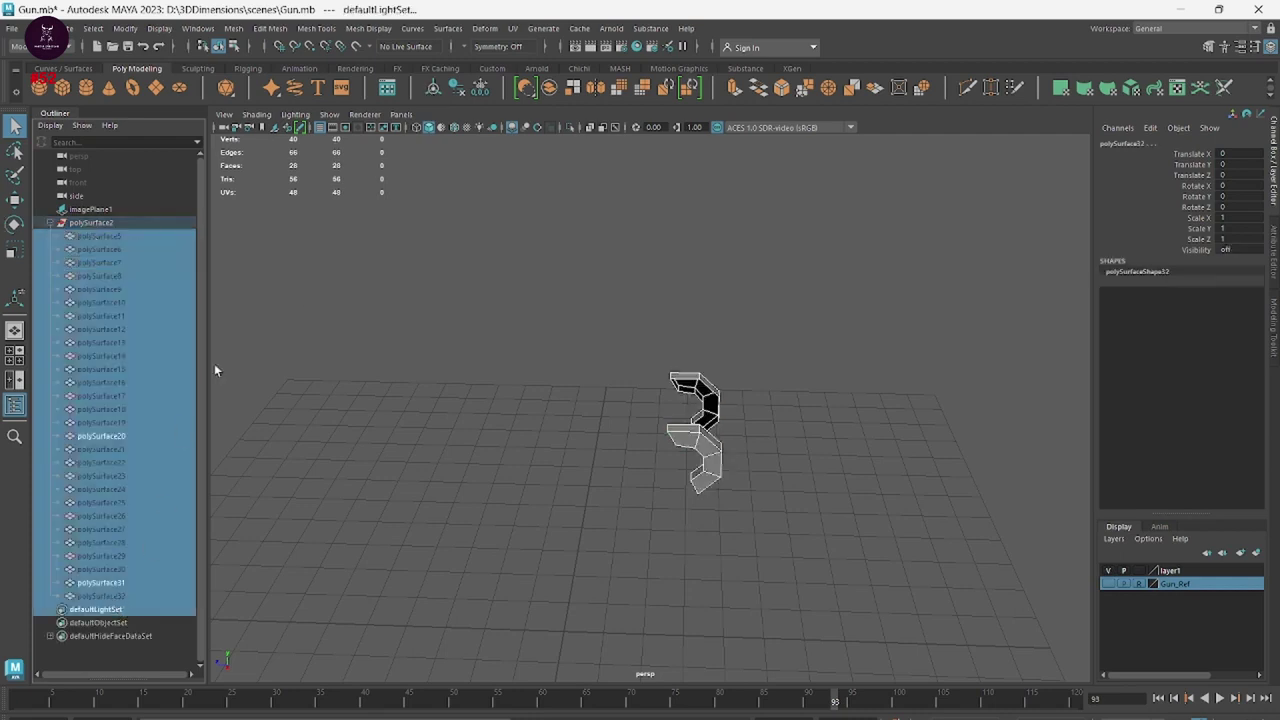
left_click(97, 237)
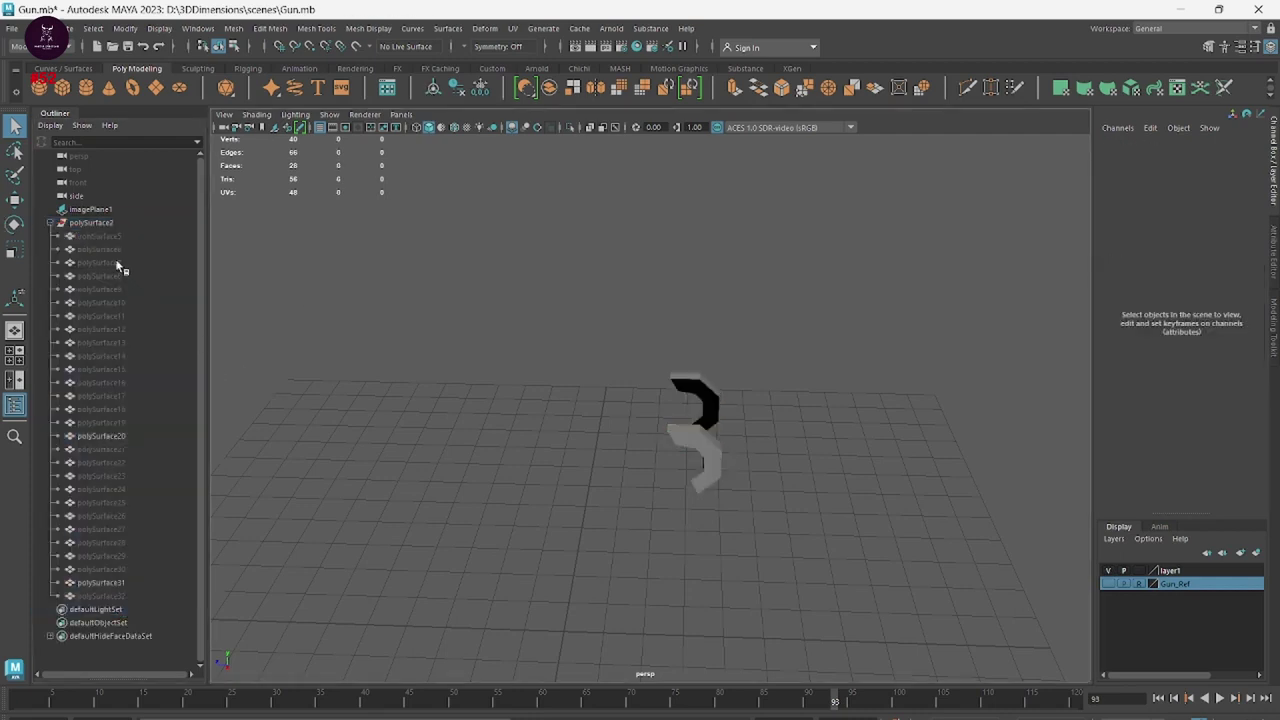
left_click(81, 594, "shift")
key("shift+h")
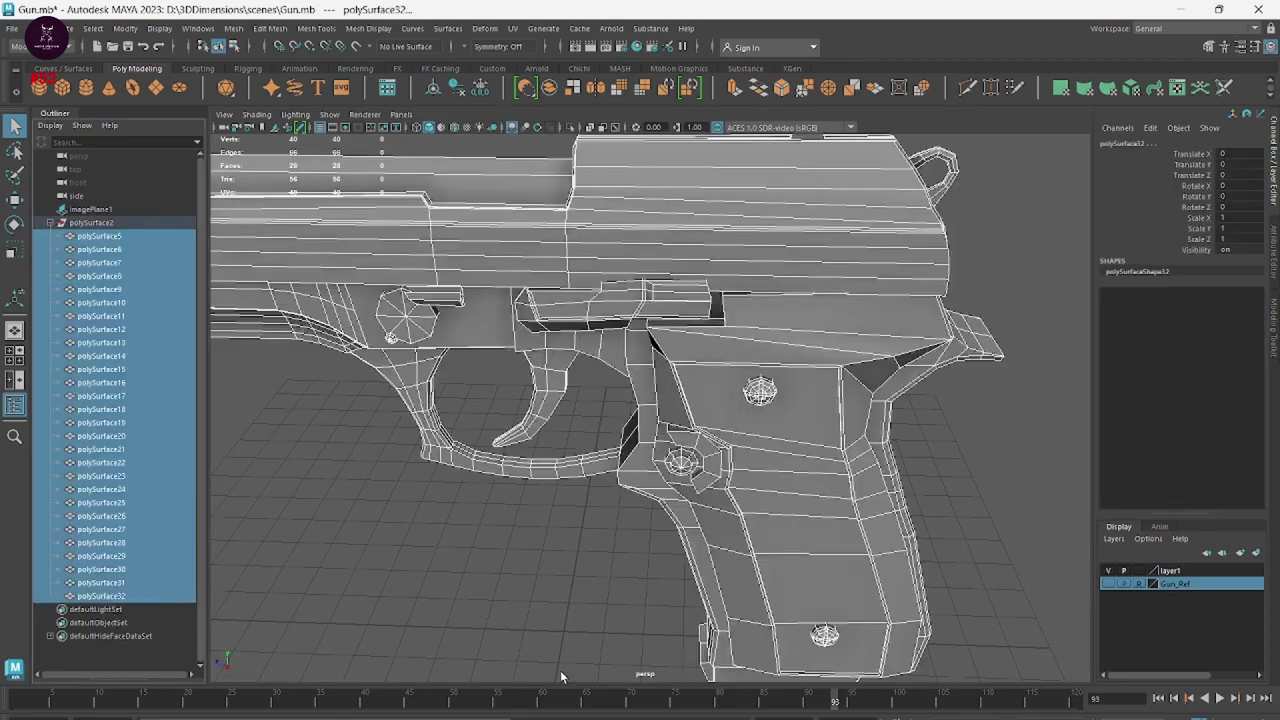
Deselect and orbit and pan the view to frame the whole gun.
left_click(546, 529)
scroll(555, 480, "down", 5)
mouse_move(565, 445)
left_mouse_down("alt")
mouse_move(666, 523)
mouse_move(759, 327)
left_mouse_up("alt")
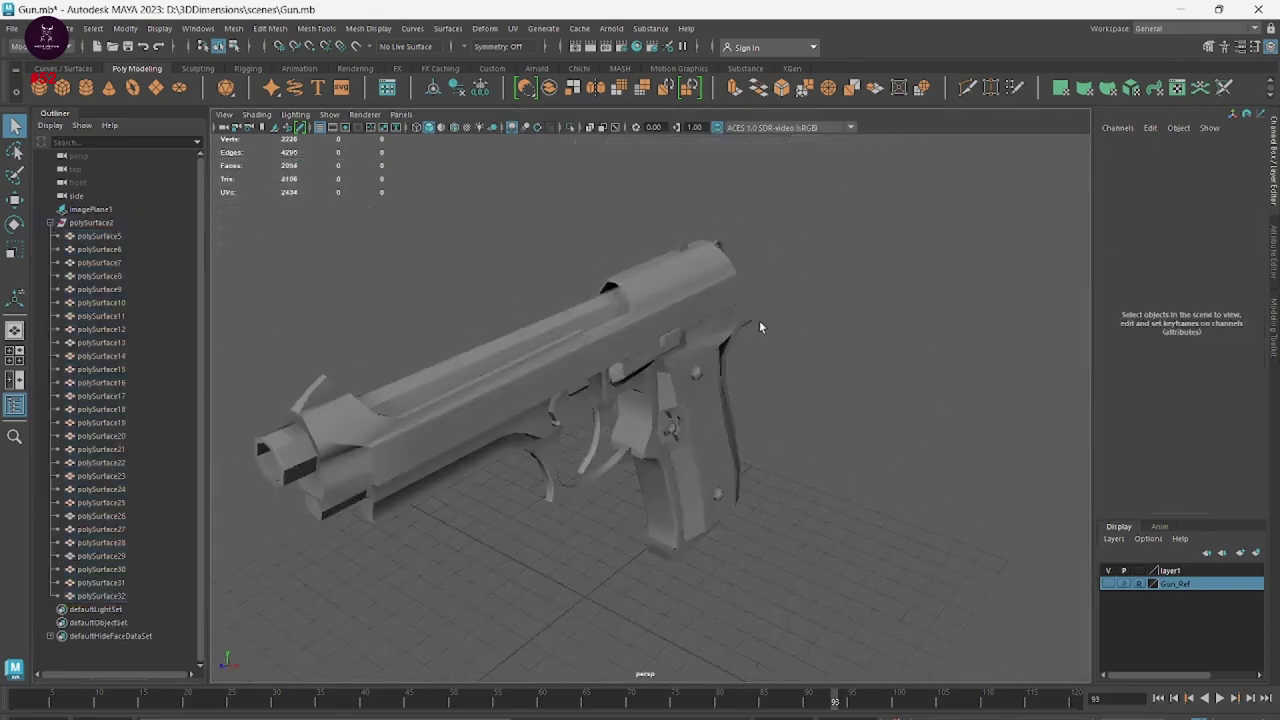
right_click_drag(759, 327, 909, 243)
left_click_drag(877, 449, 608, 527, "alt")
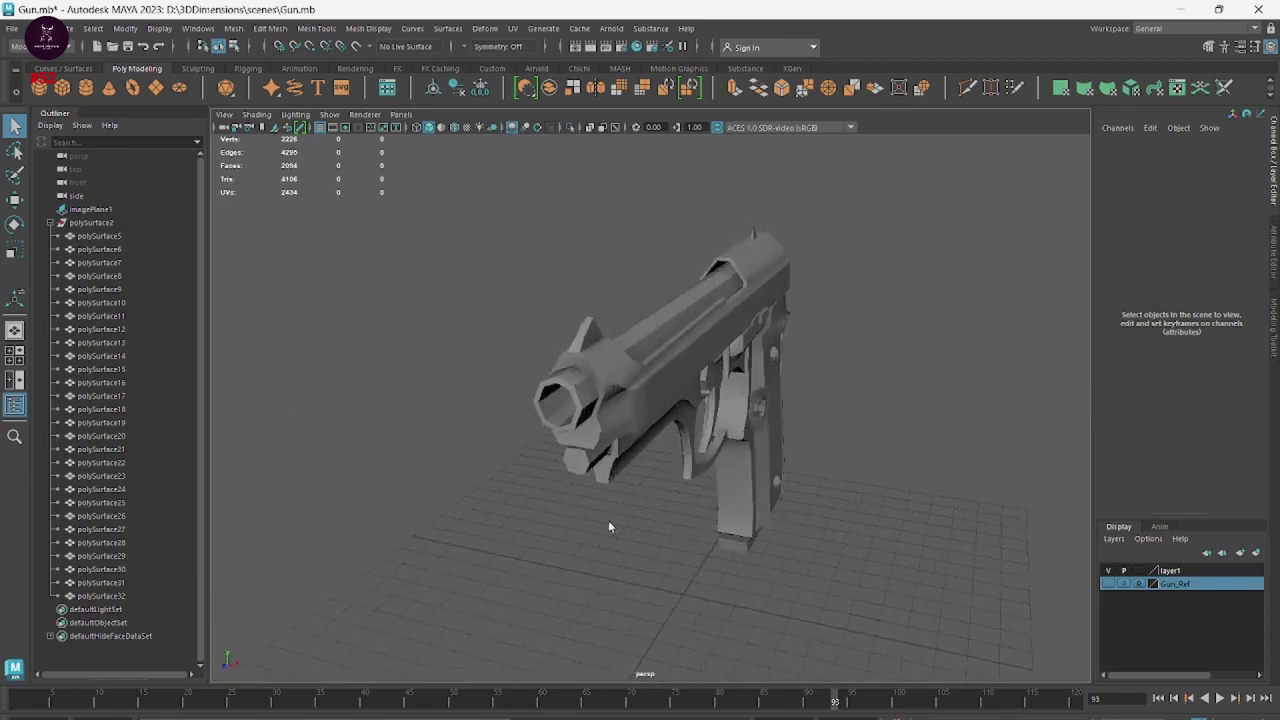
scroll(608, 520, "up", 3)
middle_click_drag(614, 503, 448, 390, "alt")
Combine polySurface2 through polySurface32 into one gun mesh via Mesh > Combine.
left_click(104, 224)
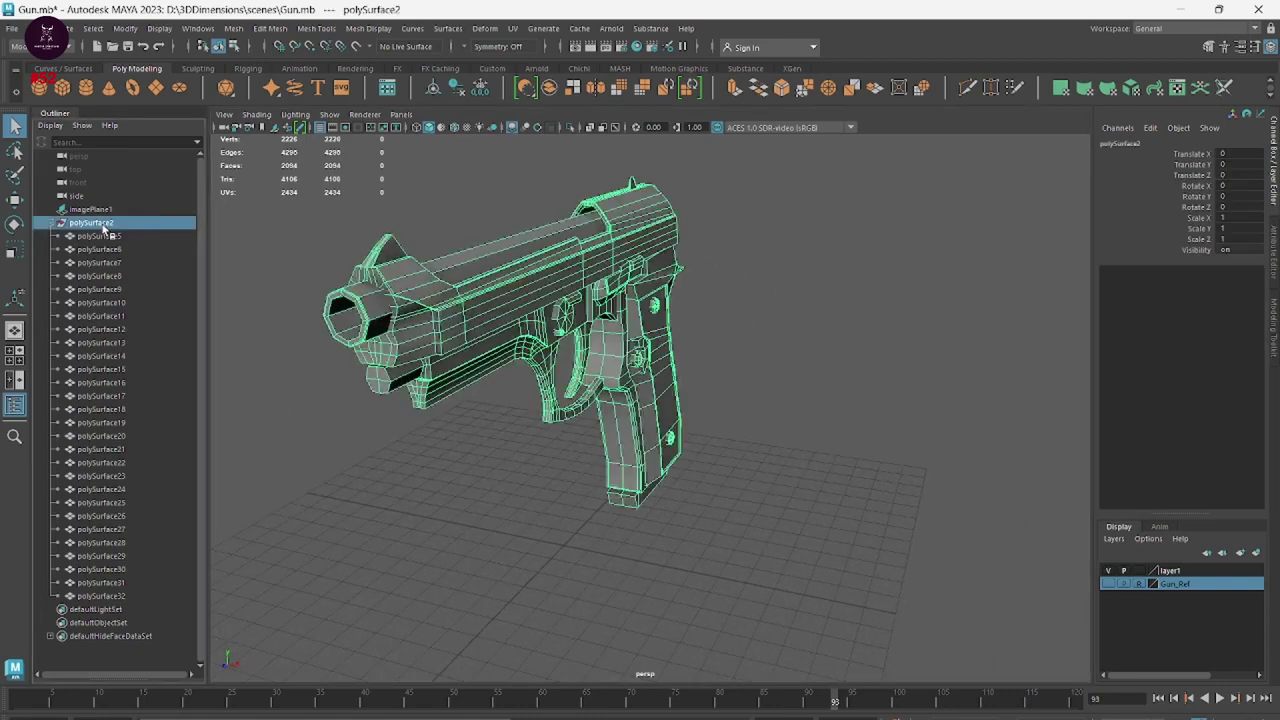
left_click(112, 597, "shift")
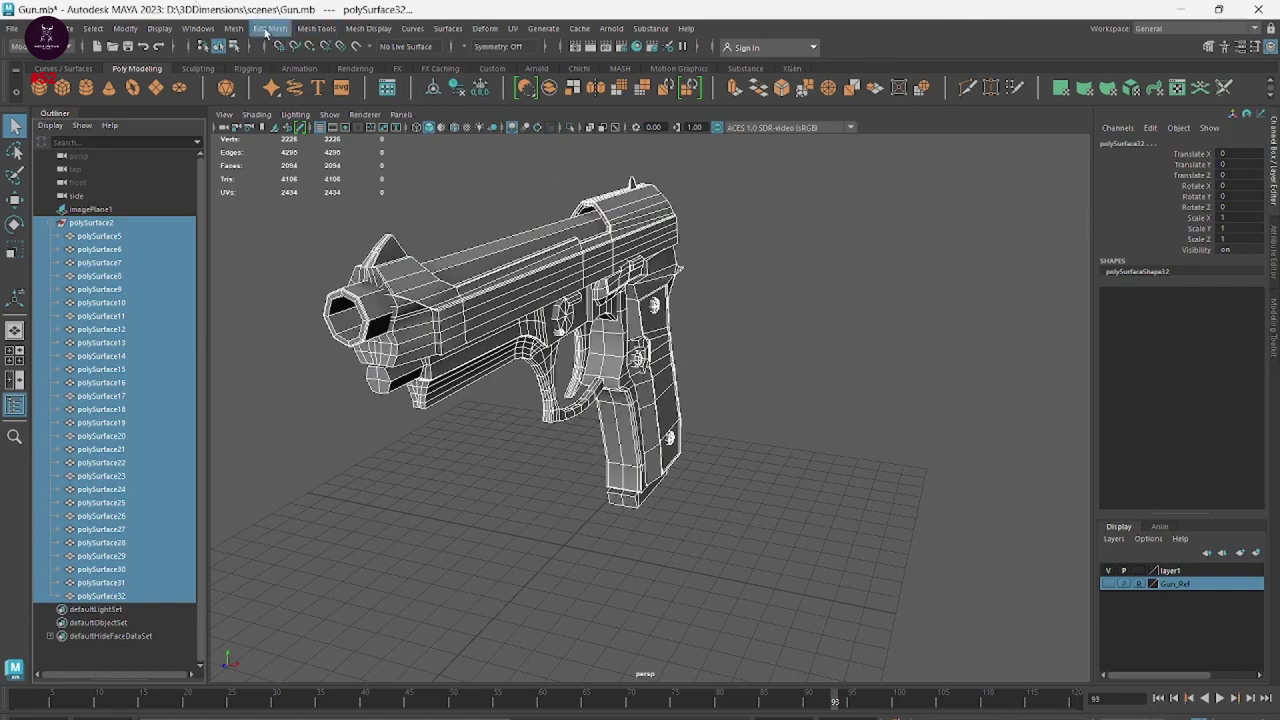
left_click(233, 28)
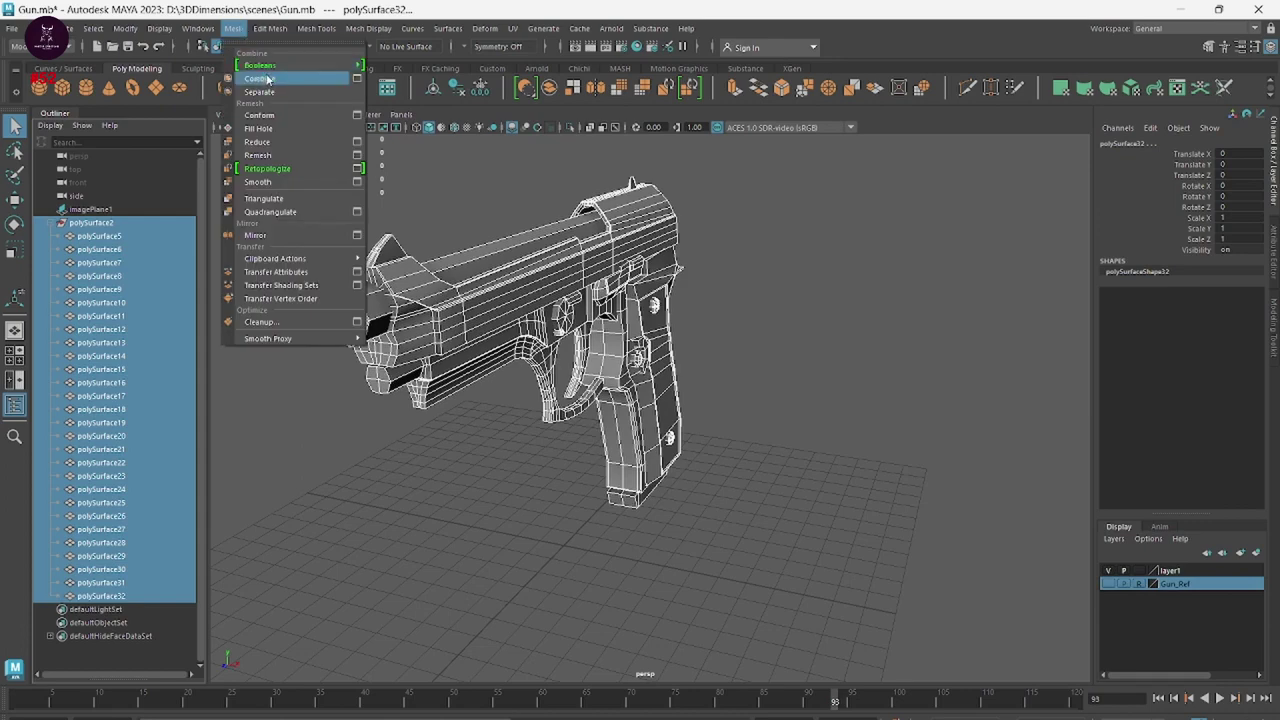
left_click(551, 89)
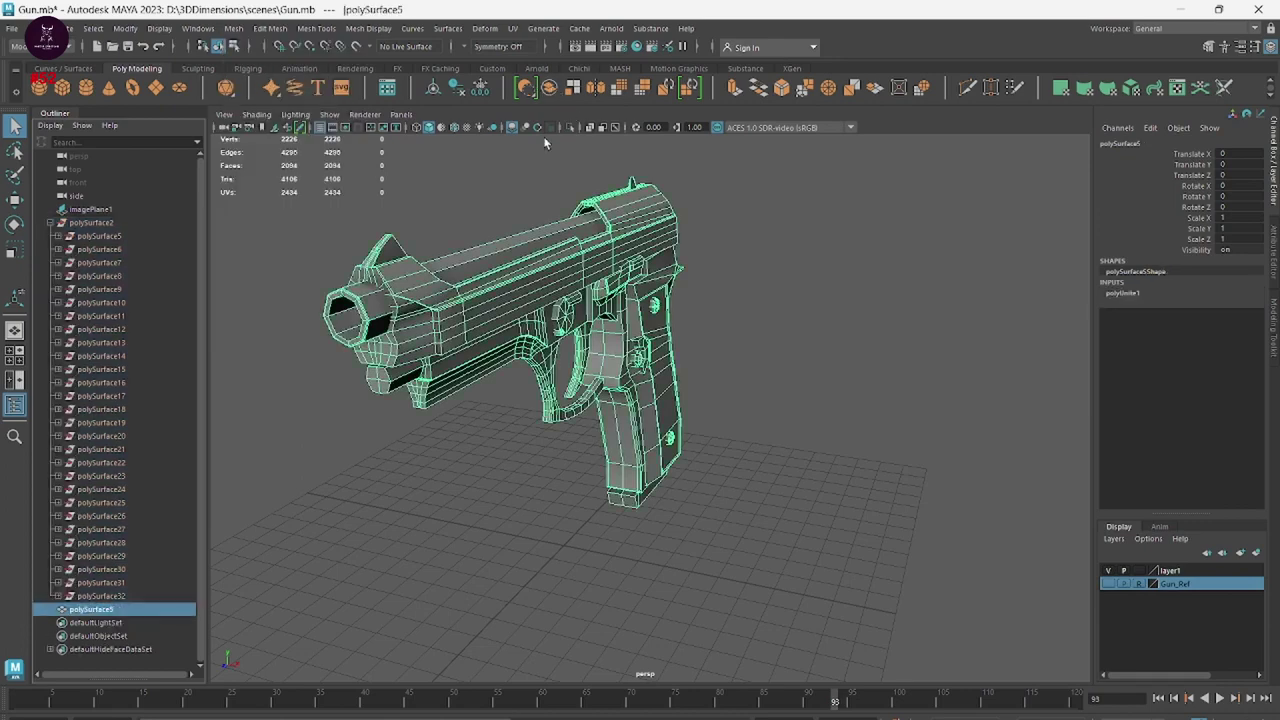
left_click(787, 376)
left_click(527, 316)
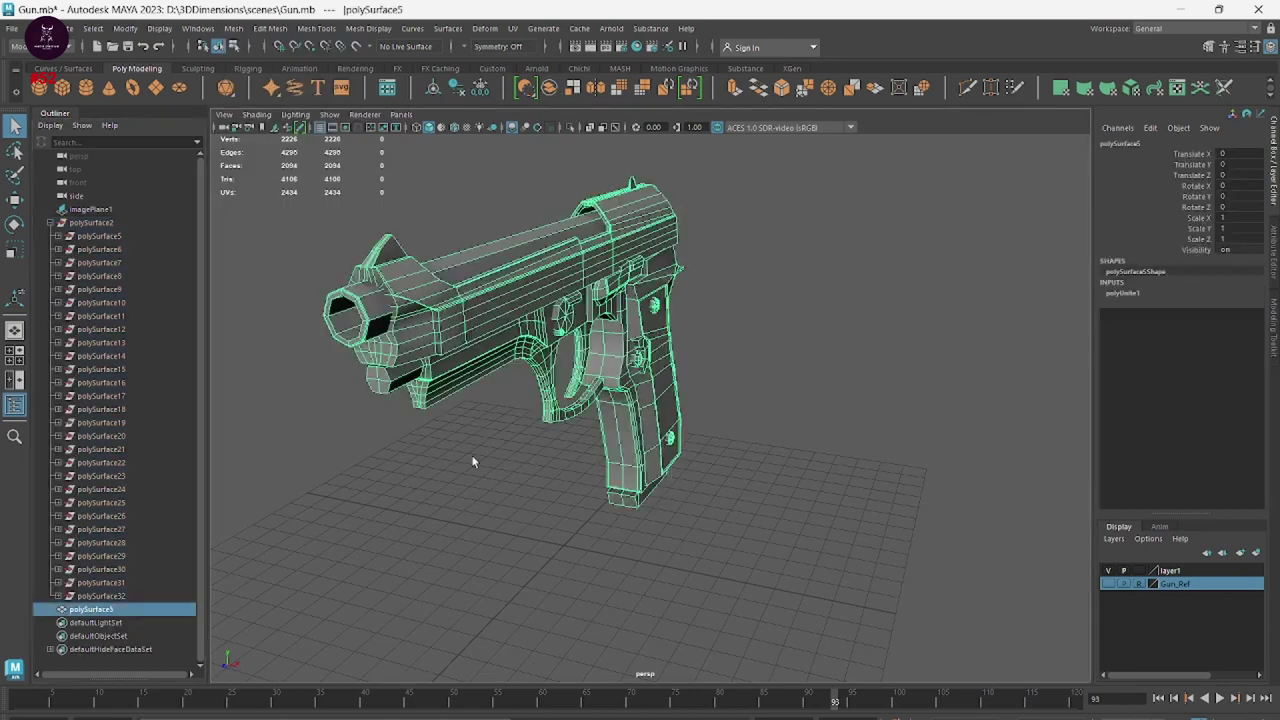
Delete polySurface5's construction history and clear out the leftover polySurface2 group.
left_click_drag(100, 228, 117, 603)
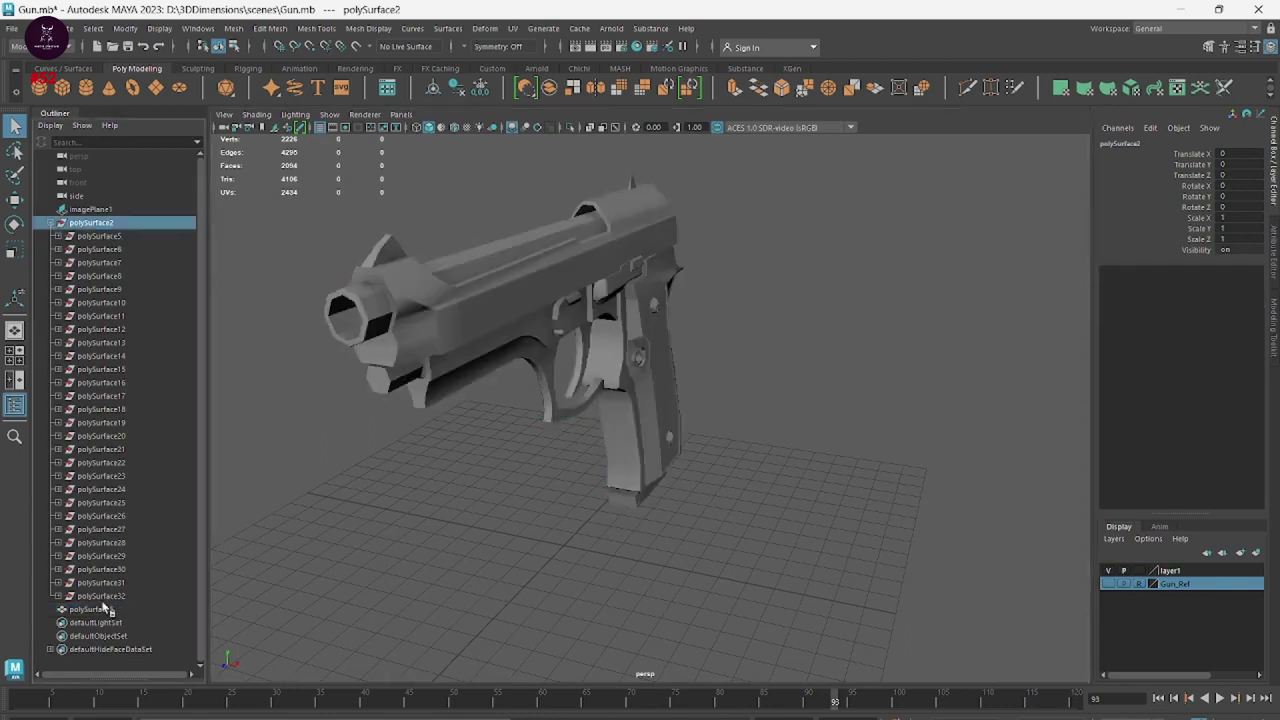
left_click(95, 608, "shift")
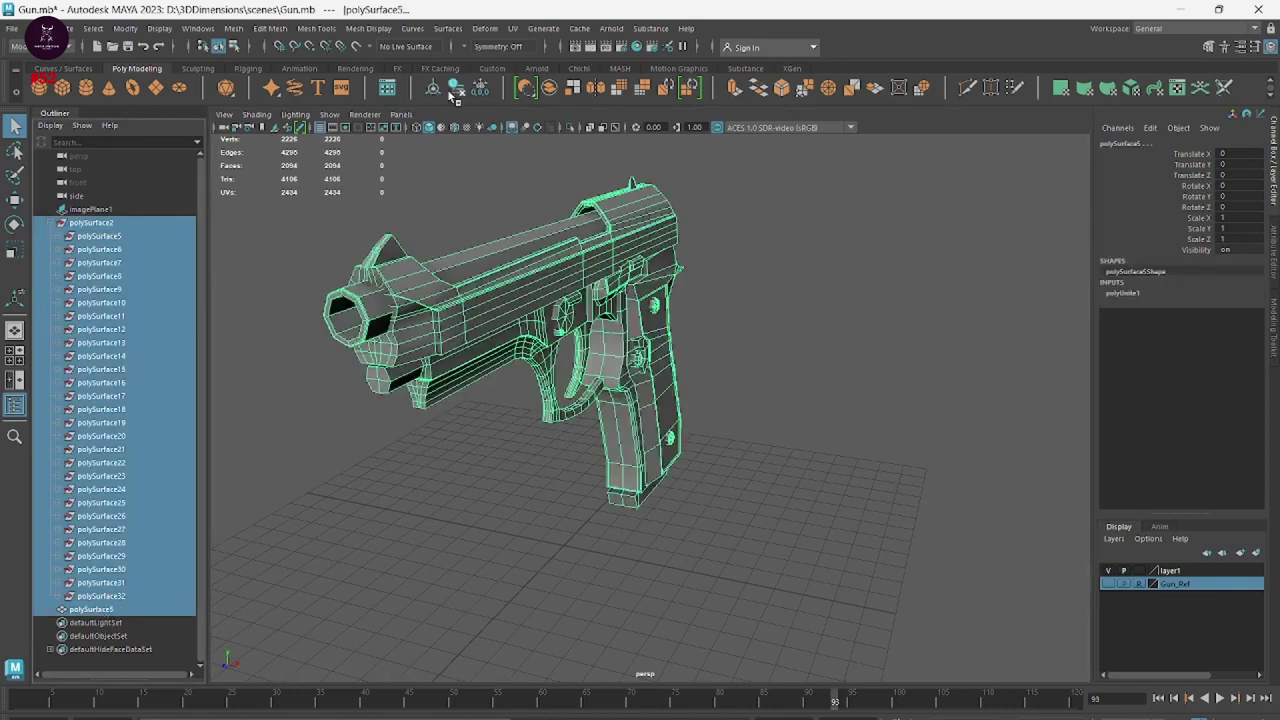
left_click(480, 88)
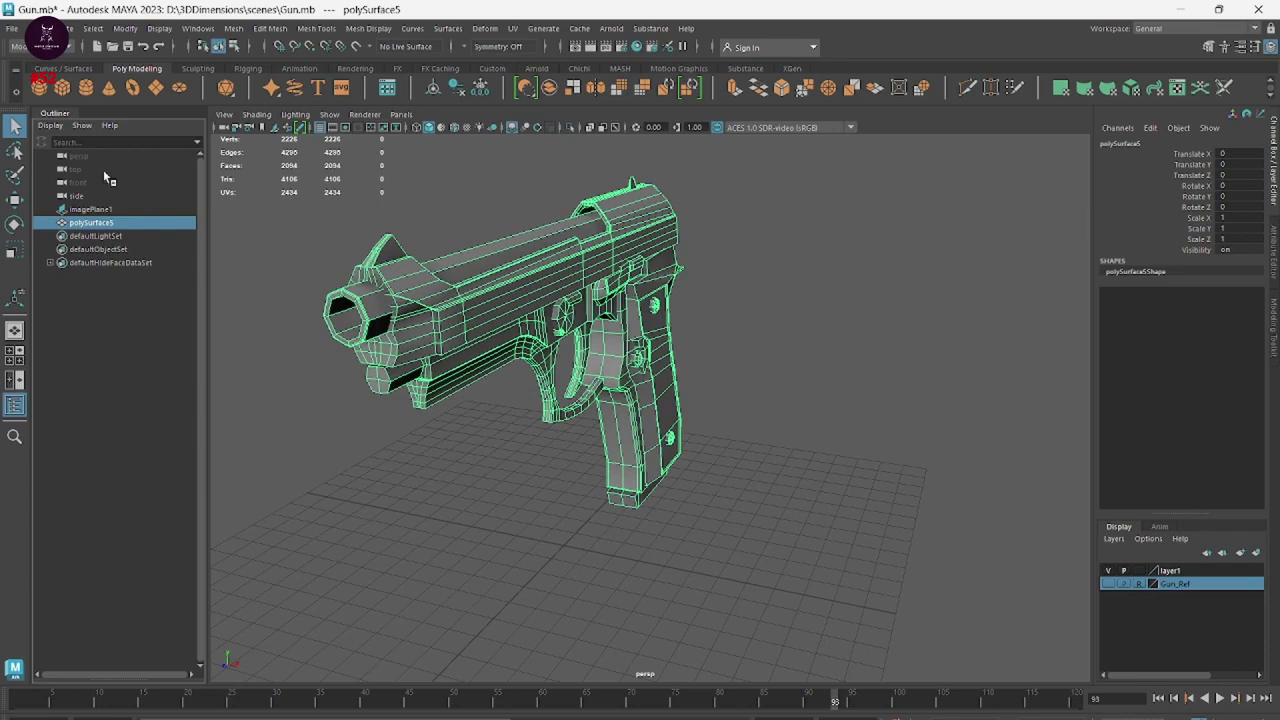
left_click(805, 314)
left_click_drag(749, 331, 771, 349, "alt")
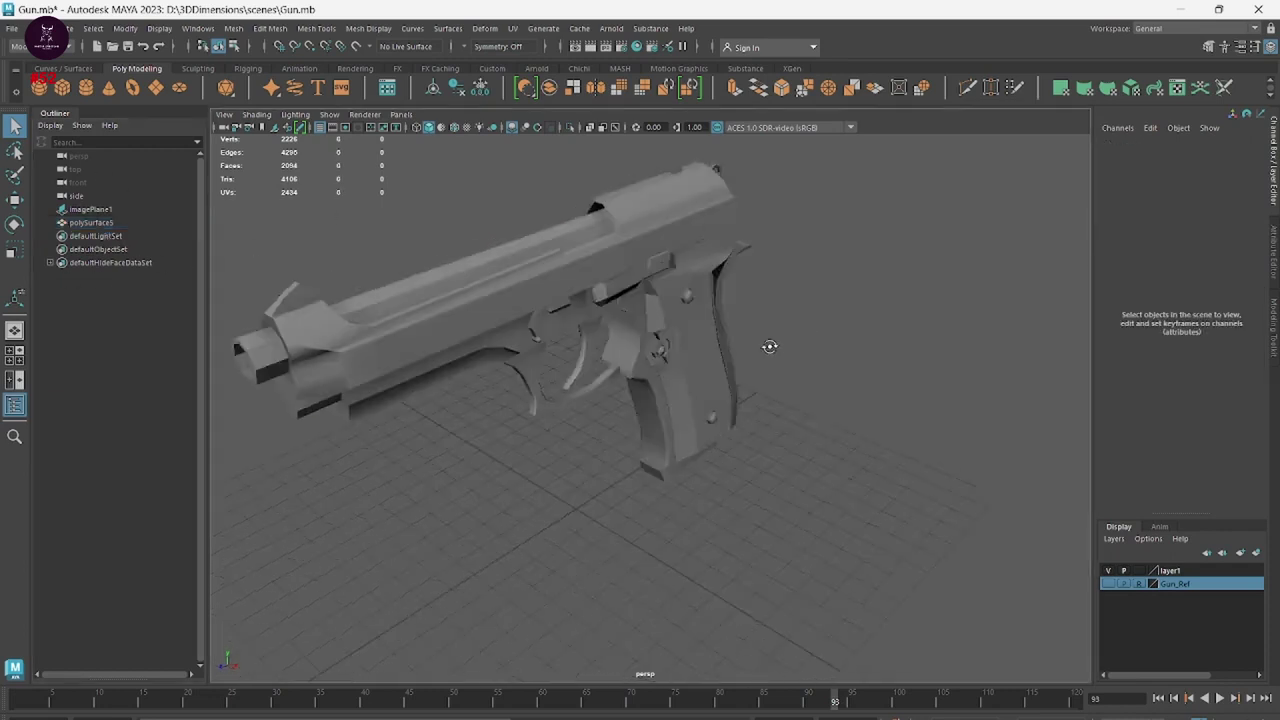
left_click(637, 263)
Switch the workspace to UV Editing.
left_click(1179, 31)
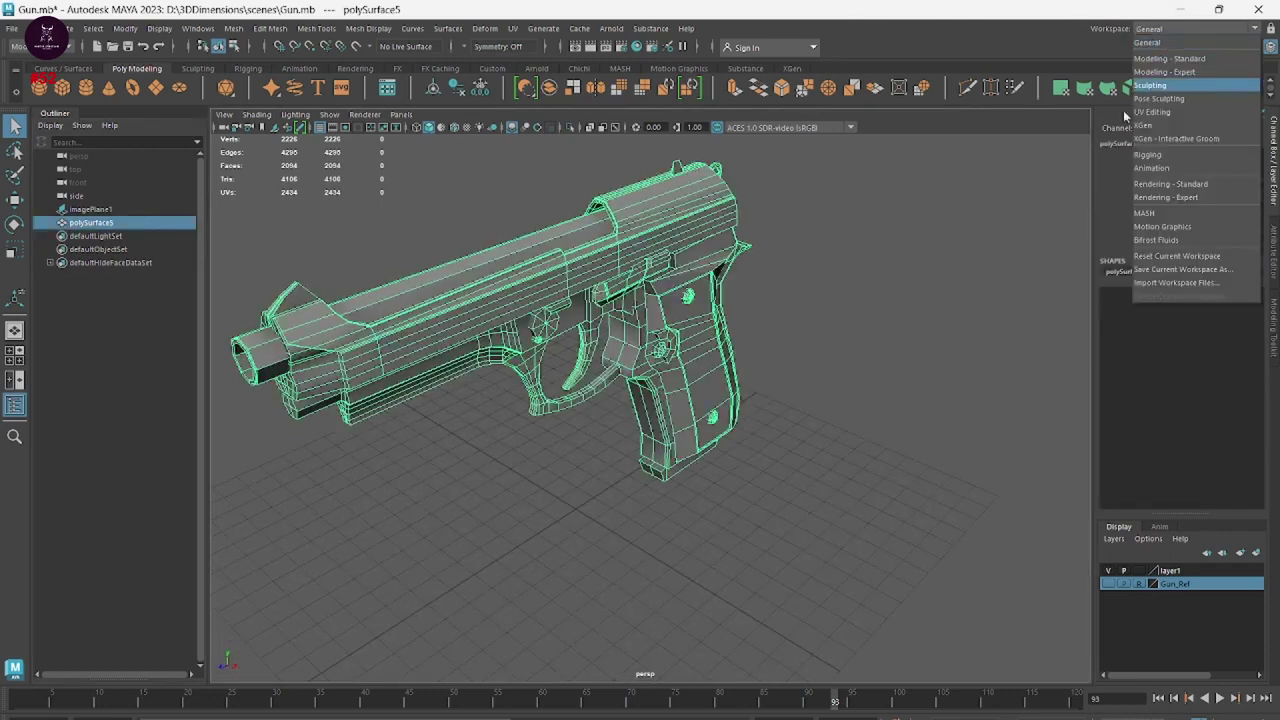
left_click(1155, 112)
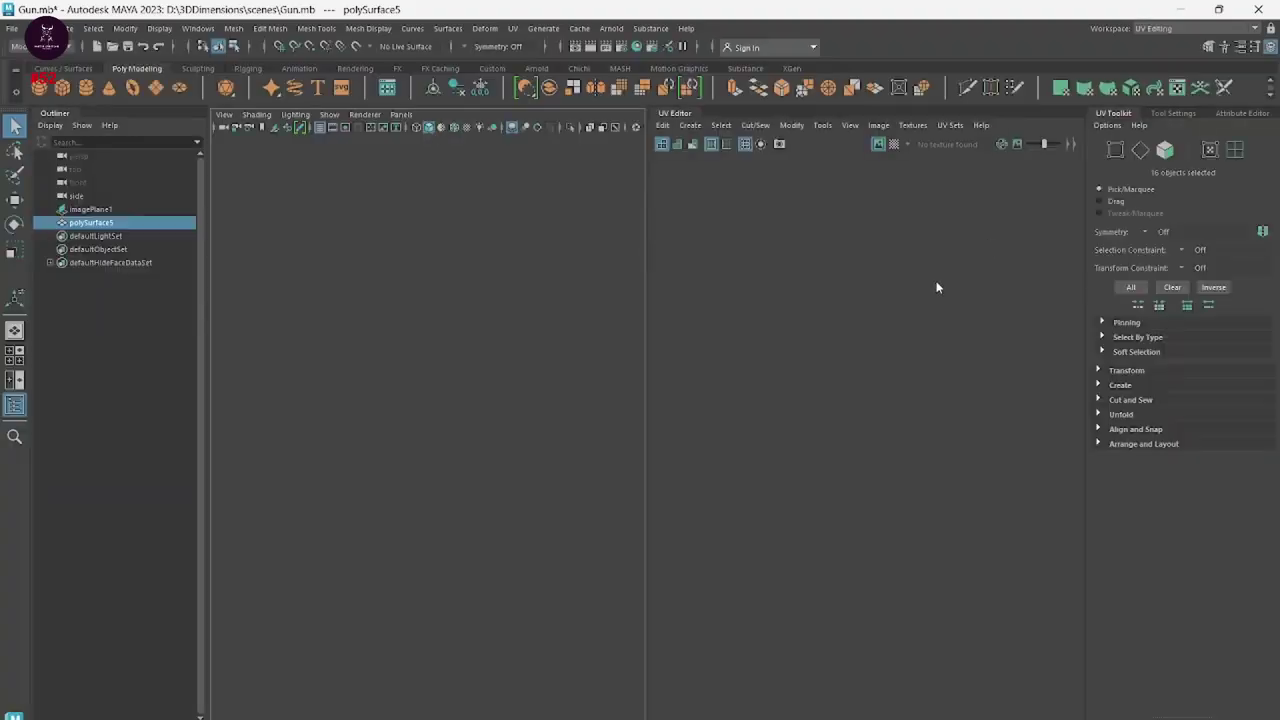
scroll(953, 471, "down", 3)
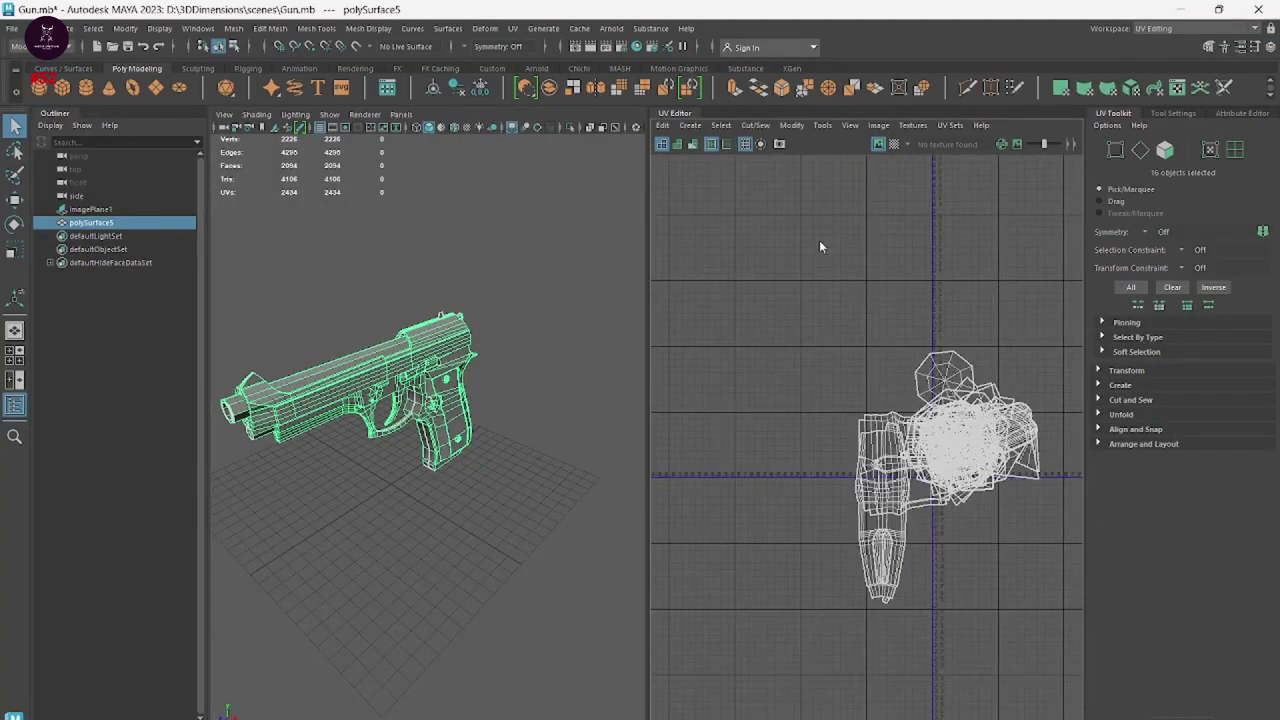
Select all the gun's UVs and run Layout, fixing non-manifold geometry when prompted.
right_click_drag(819, 246, 955, 336)
left_click_drag(771, 691, 1045, 390)
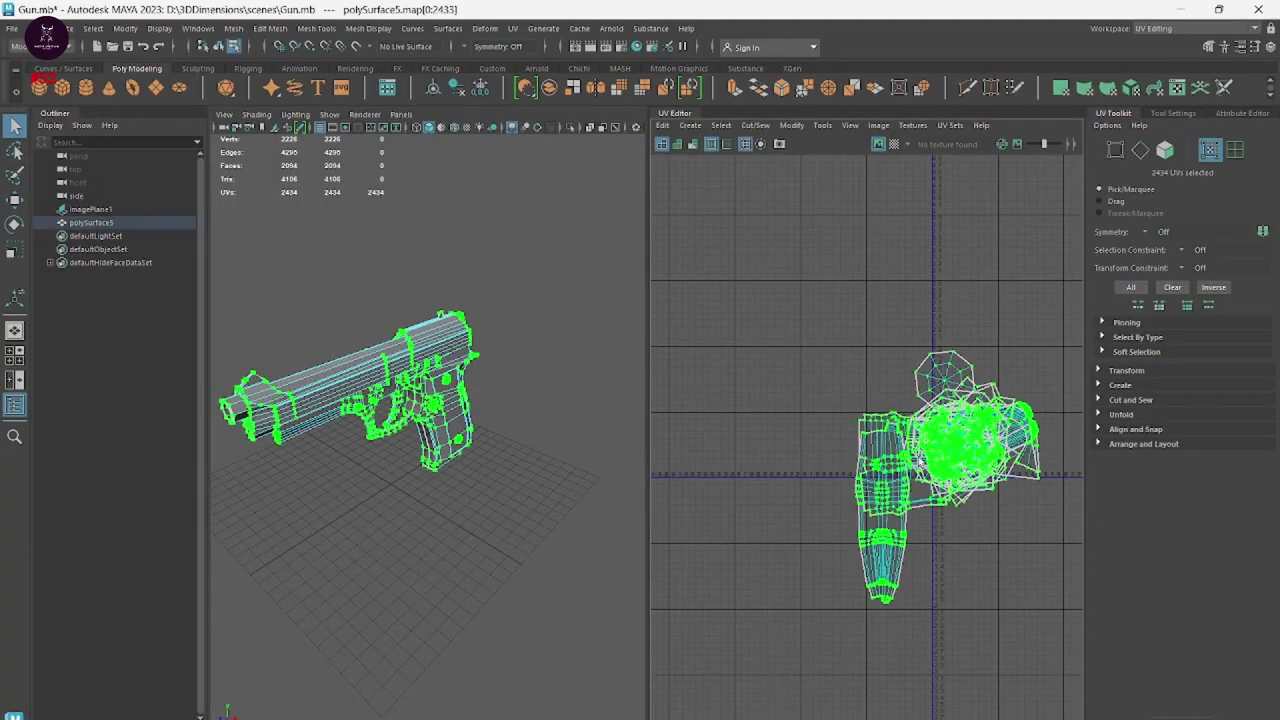
right_click_drag(922, 462, 791, 499, "shift")
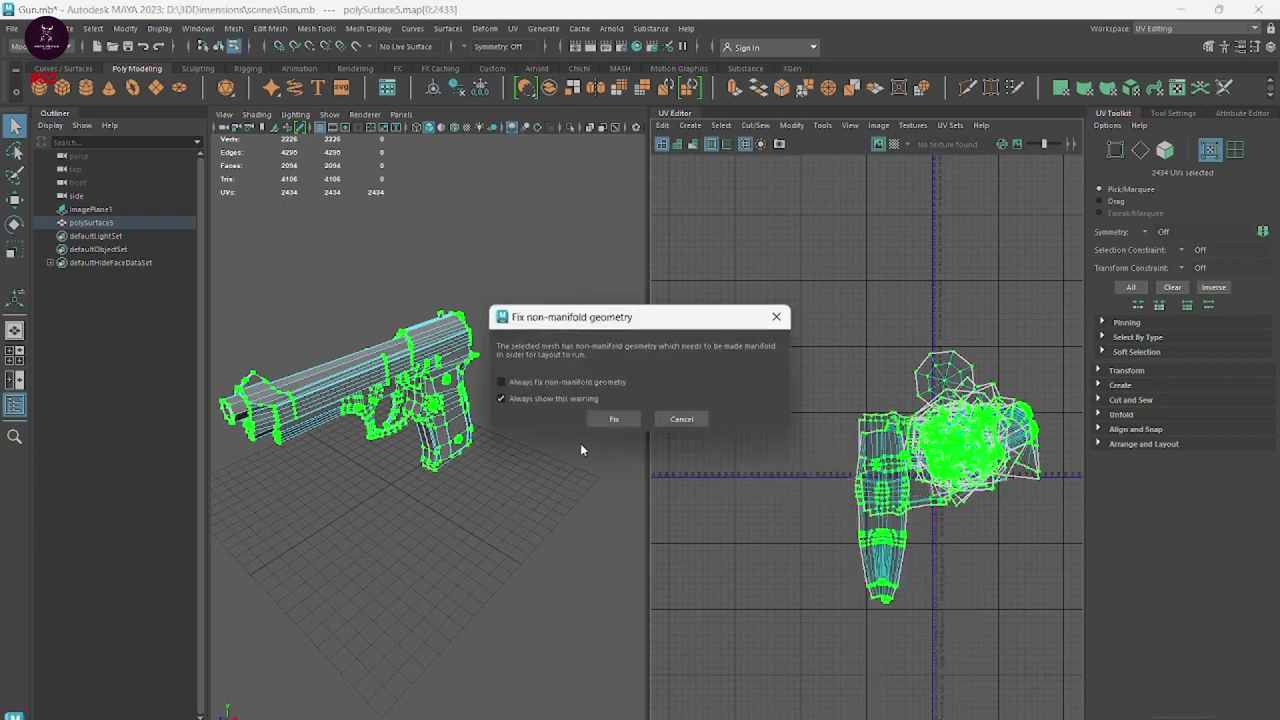
left_click(615, 421)
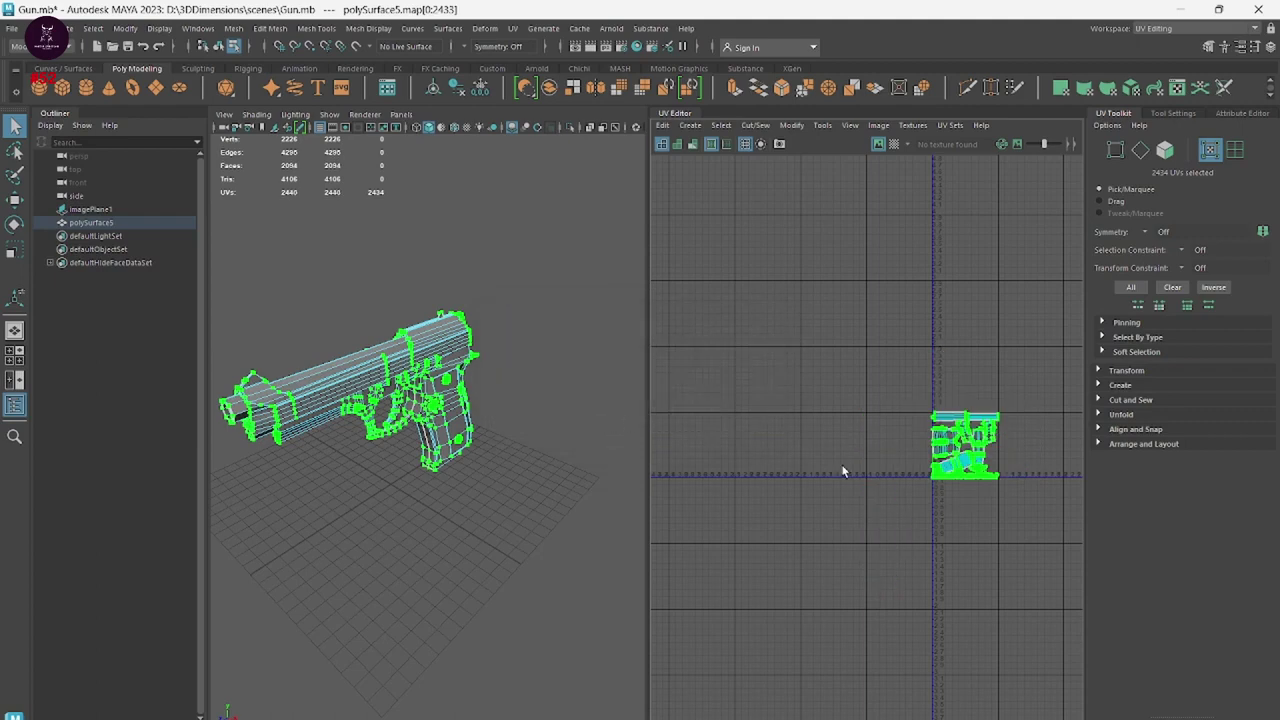
Frame the laid-out UV shells and clear the UV selection.
middle_click_drag(979, 701, 792, 669, "alt")
scroll(971, 523, "up", 3)
scroll(883, 646, "down", 1)
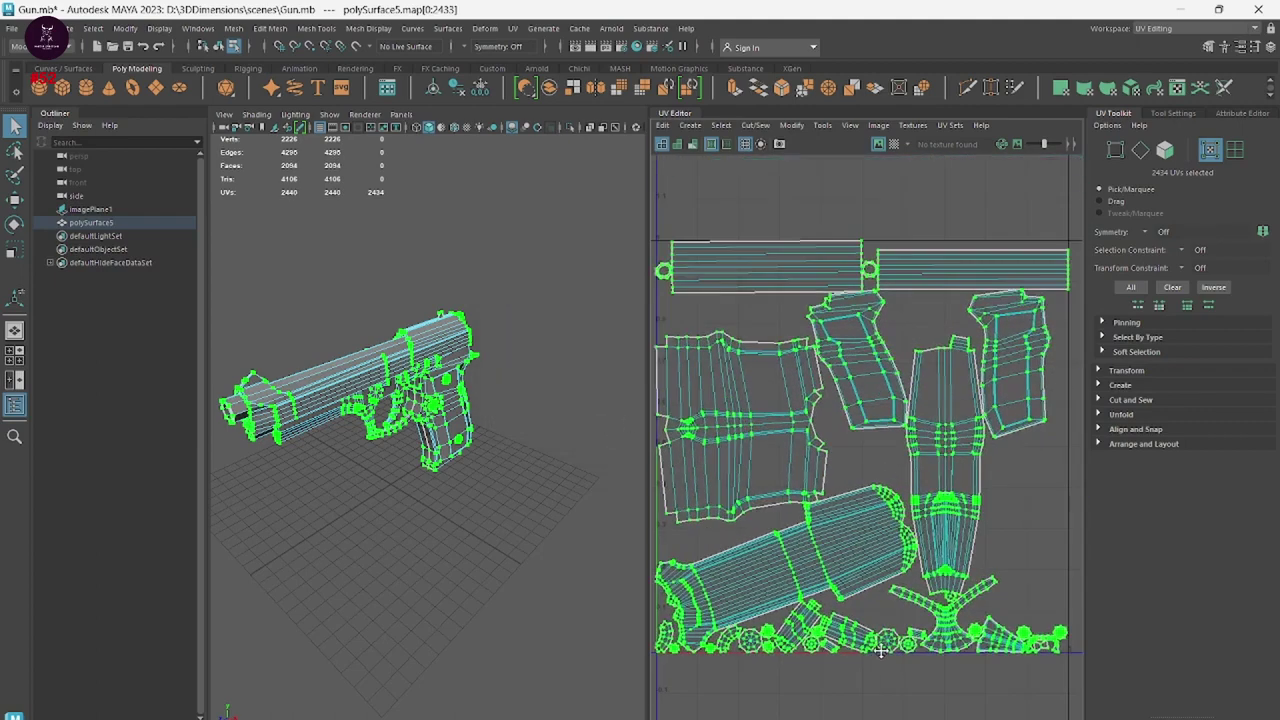
middle_click_drag(883, 646, 893, 598, "alt")
left_click(1016, 450)
right_click_drag(1017, 447, 1048, 428)
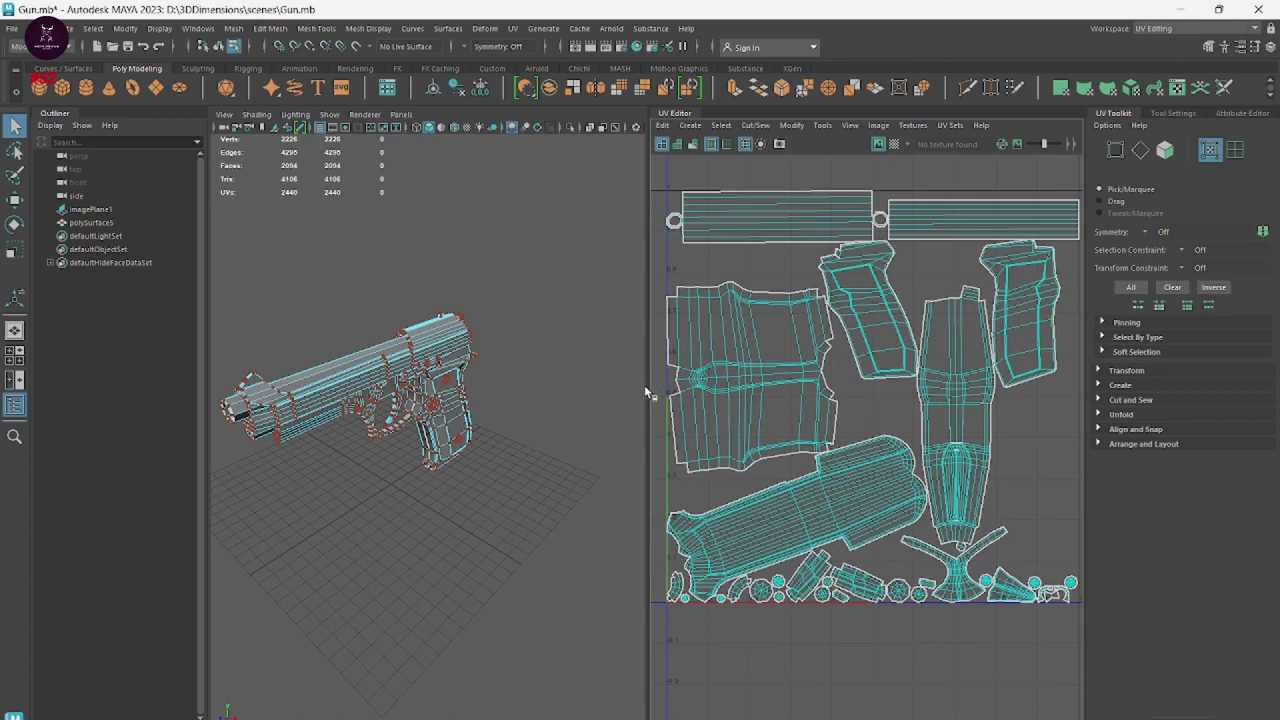
Reselect the gun in object mode and widen the UV Editor to frame the 0–1 tile.
right_click_drag(565, 275, 620, 252)
left_click(576, 306)
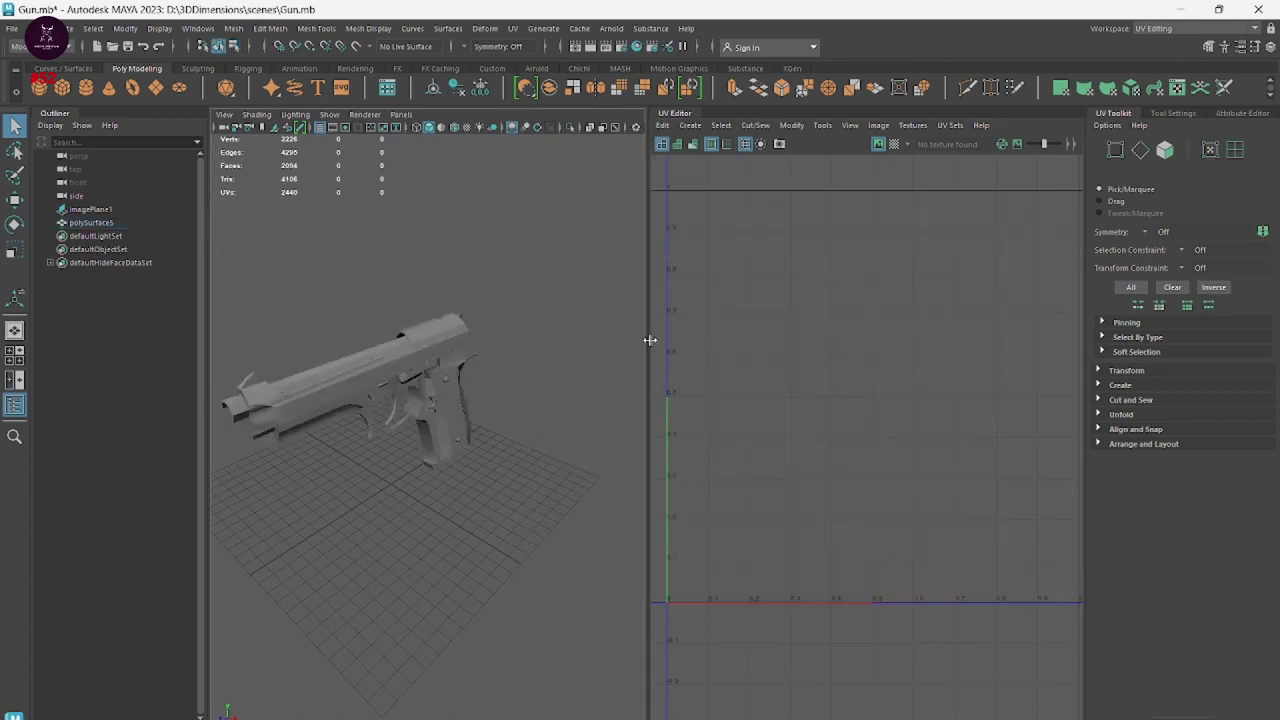
left_click(443, 355)
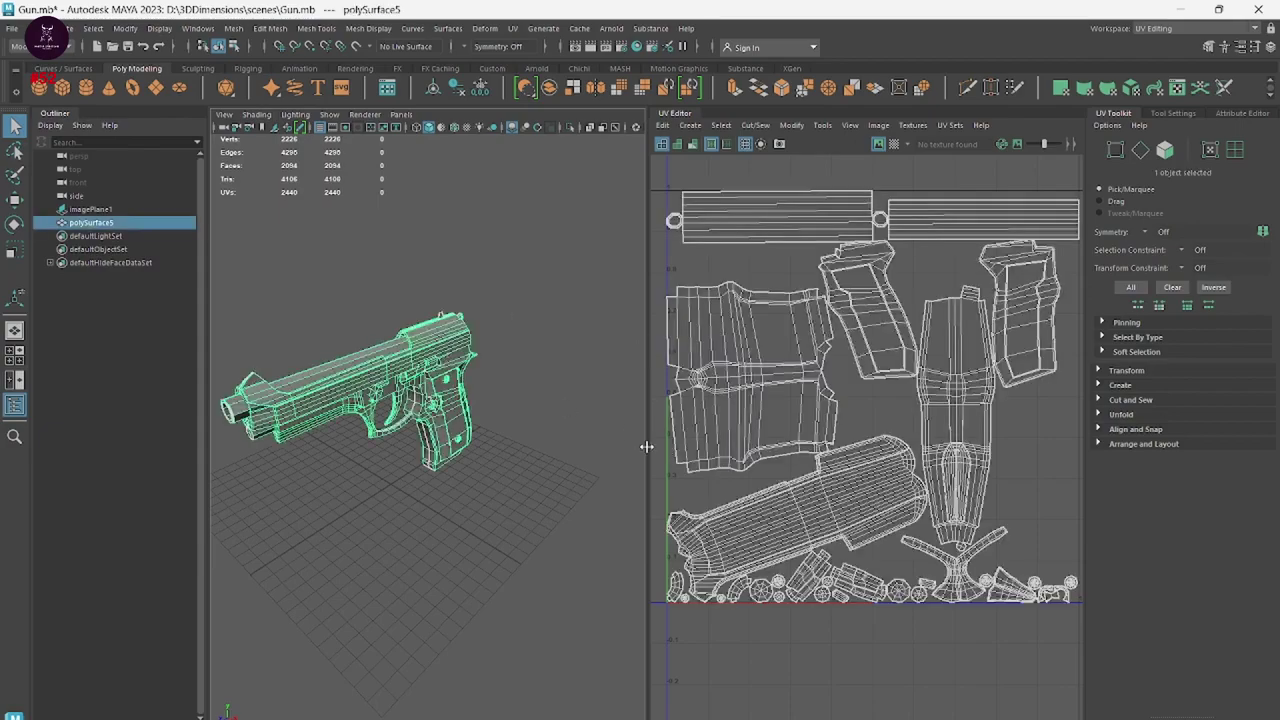
left_click_drag(647, 447, 514, 447)
scroll(557, 437, "up", 2)
middle_click_drag(777, 429, 827, 515, "alt")
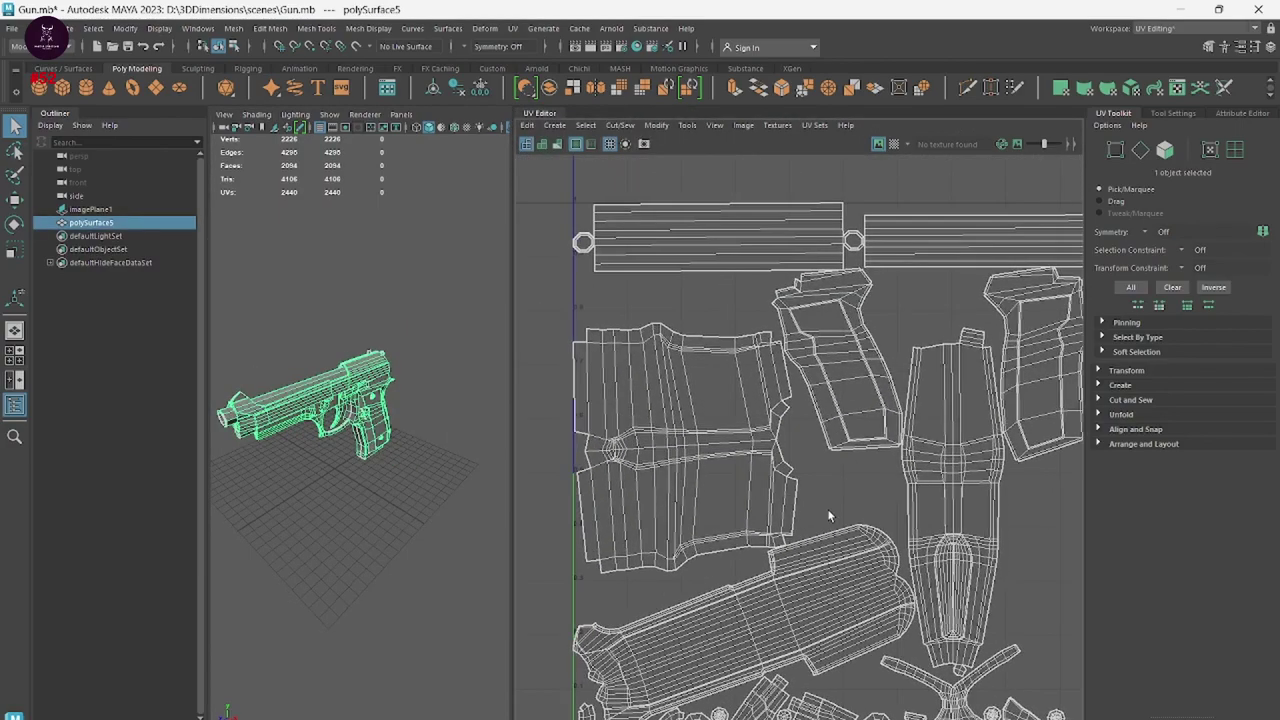
scroll(827, 515, "down", 1)
scroll(800, 470, "down", 1)
scroll(770, 420, "down", 1)
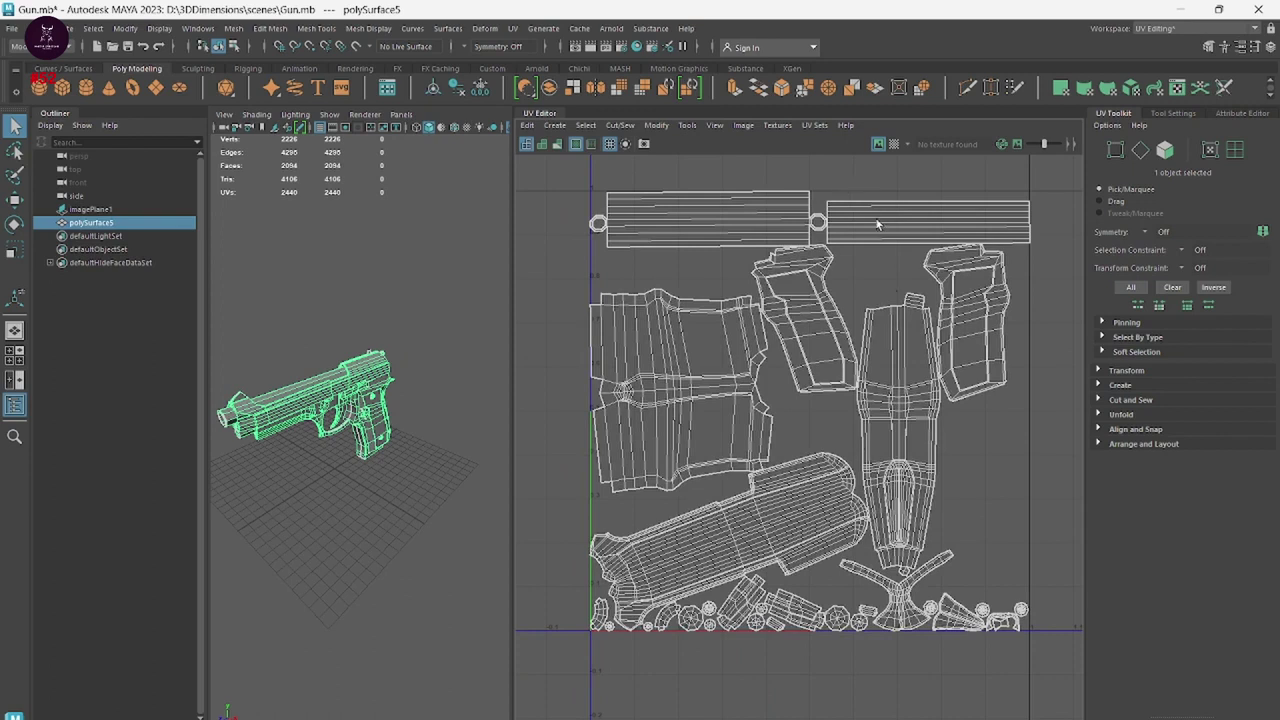
Move the two long strip shells out to the tile's side edges.
right_click_drag(877, 225, 814, 200)
left_click(909, 236)
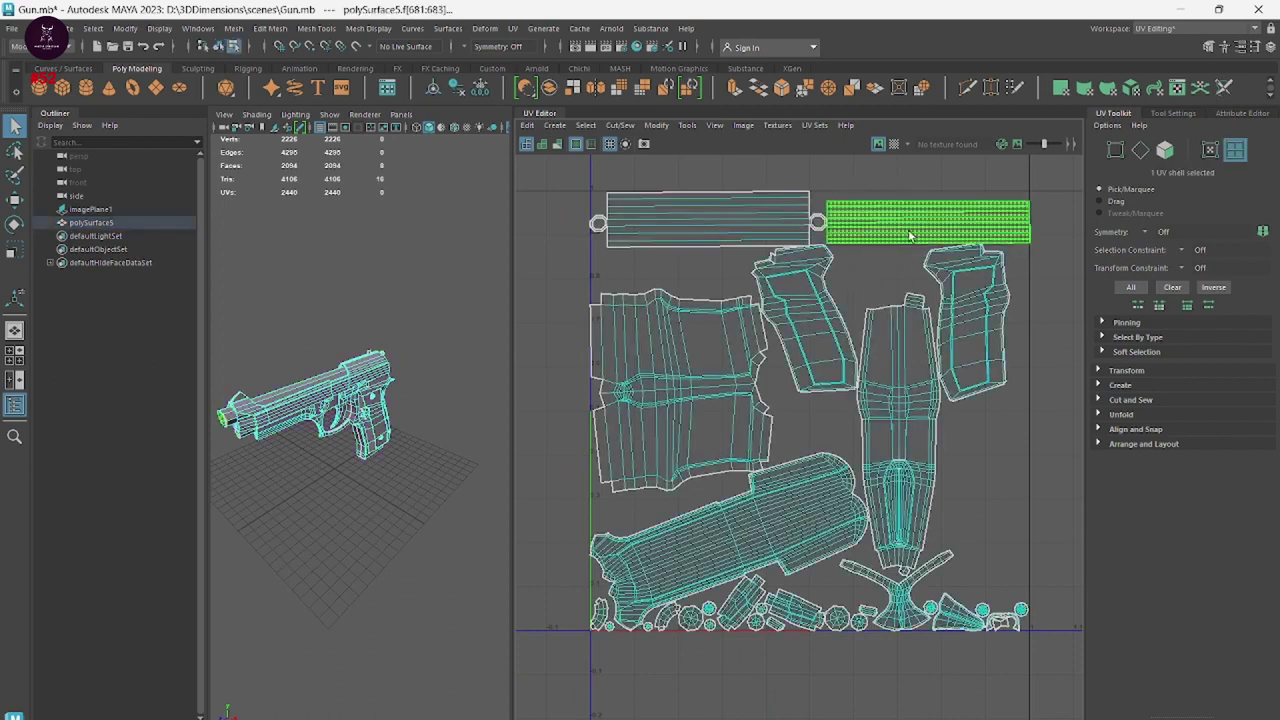
key("w")
left_click_drag(920, 229, 1039, 475)
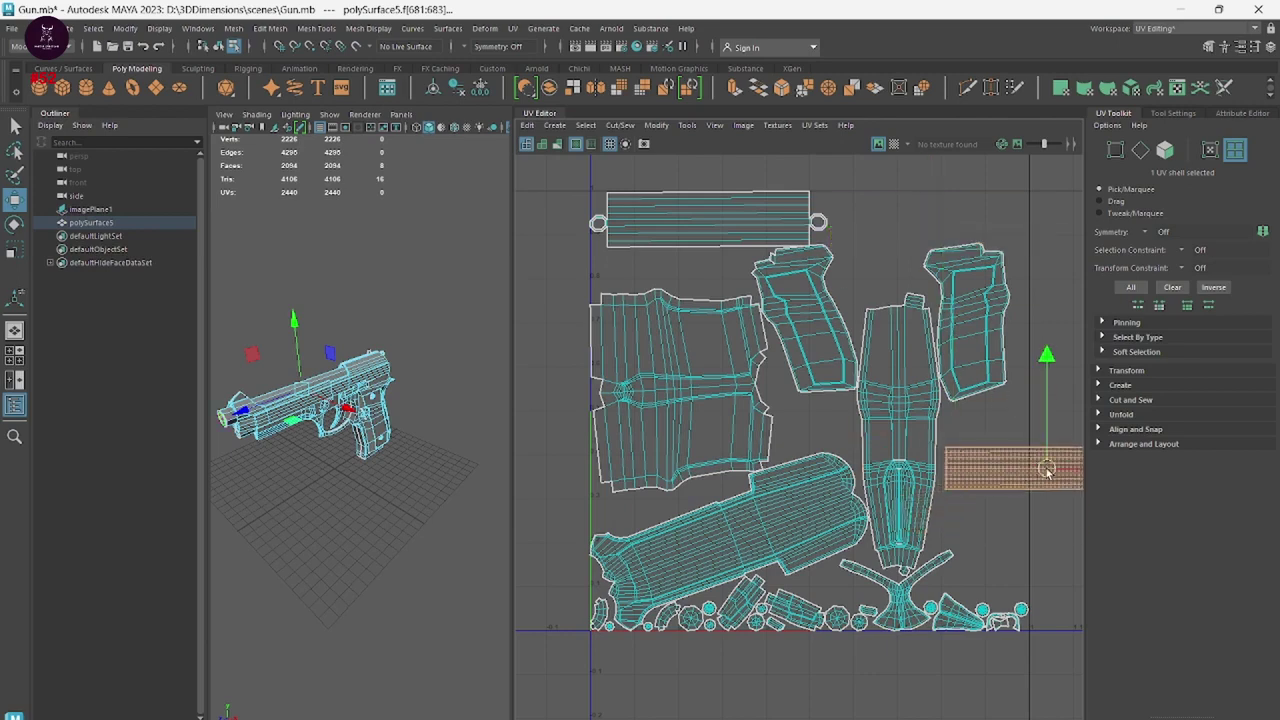
left_click(690, 222)
left_click_drag(690, 222, 505, 500)
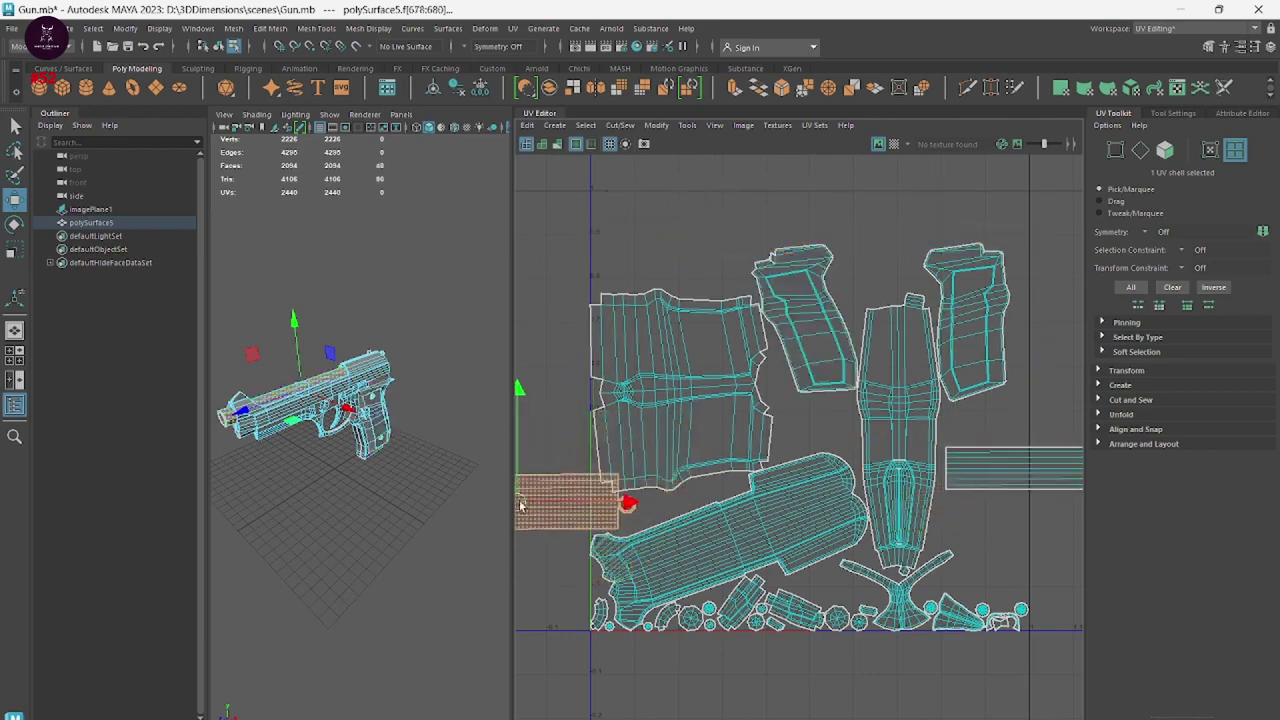
Move the large barrel shell to the top and rotate it horizontal.
left_click(655, 538)
left_click_drag(775, 540, 795, 262)
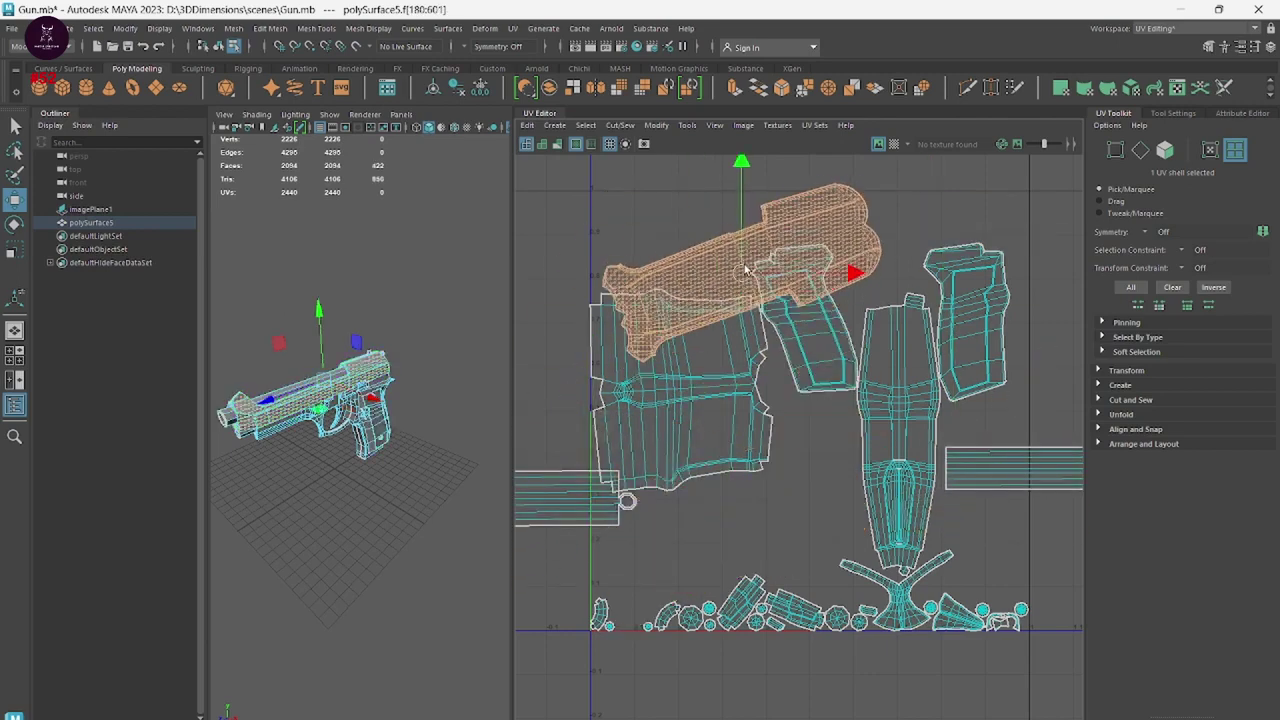
key("e")
left_click_drag(845, 200, 864, 237)
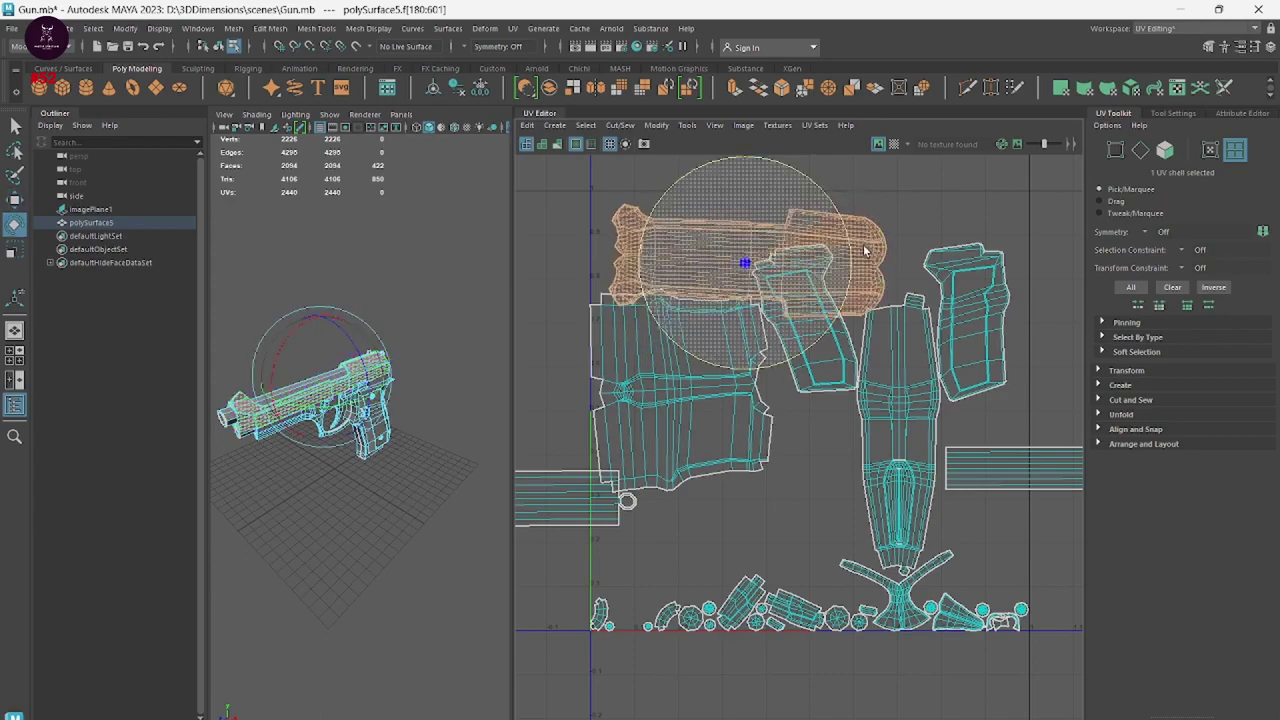
scroll(777, 275, "up", 3)
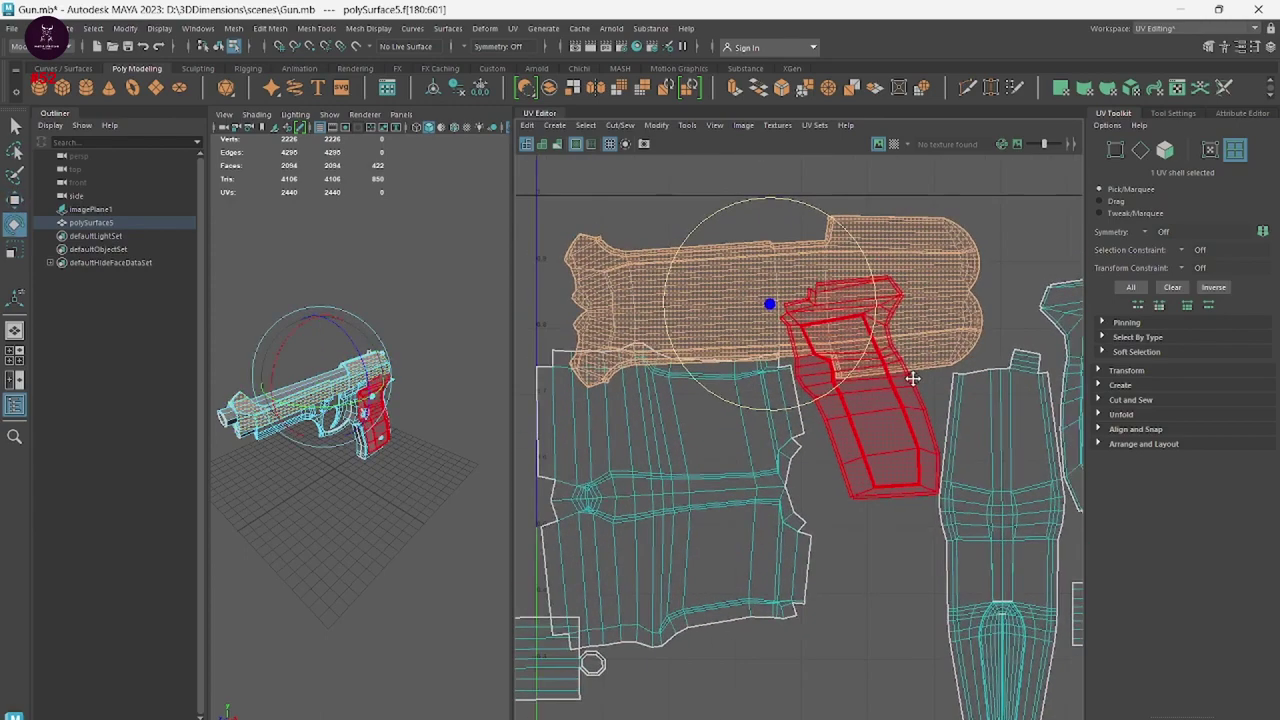
middle_click_drag(868, 328, 908, 371, "alt")
Relax the barrel shell with repeated Unfold Optimize passes, then nudge it up-left.
left_click(1099, 414)
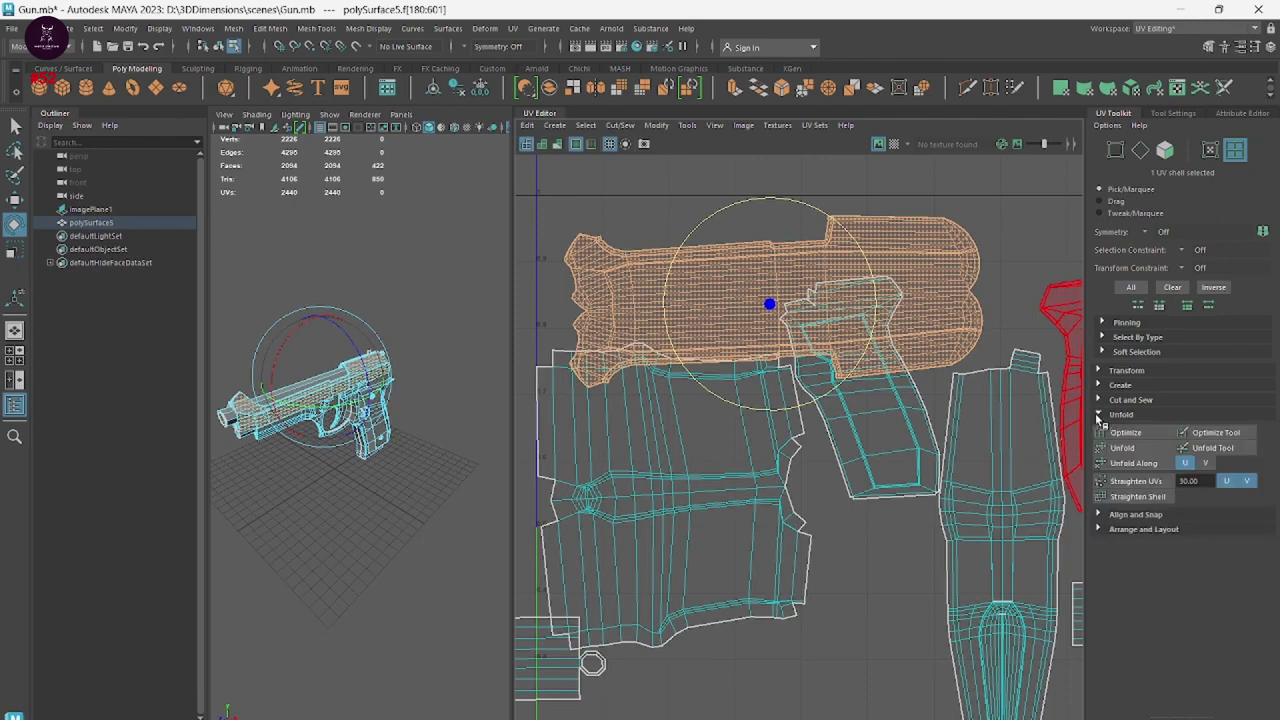
left_click(1125, 432)
left_click(1125, 432)
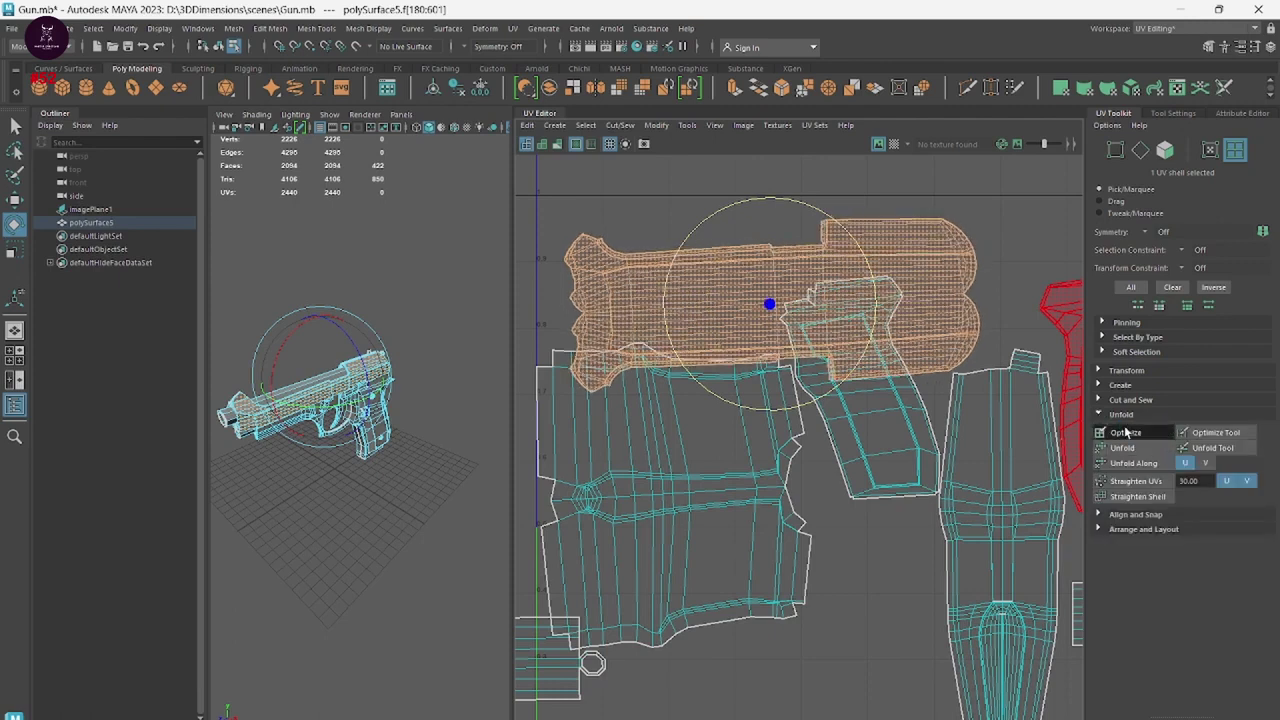
left_click(1125, 432)
left_click(1125, 432)
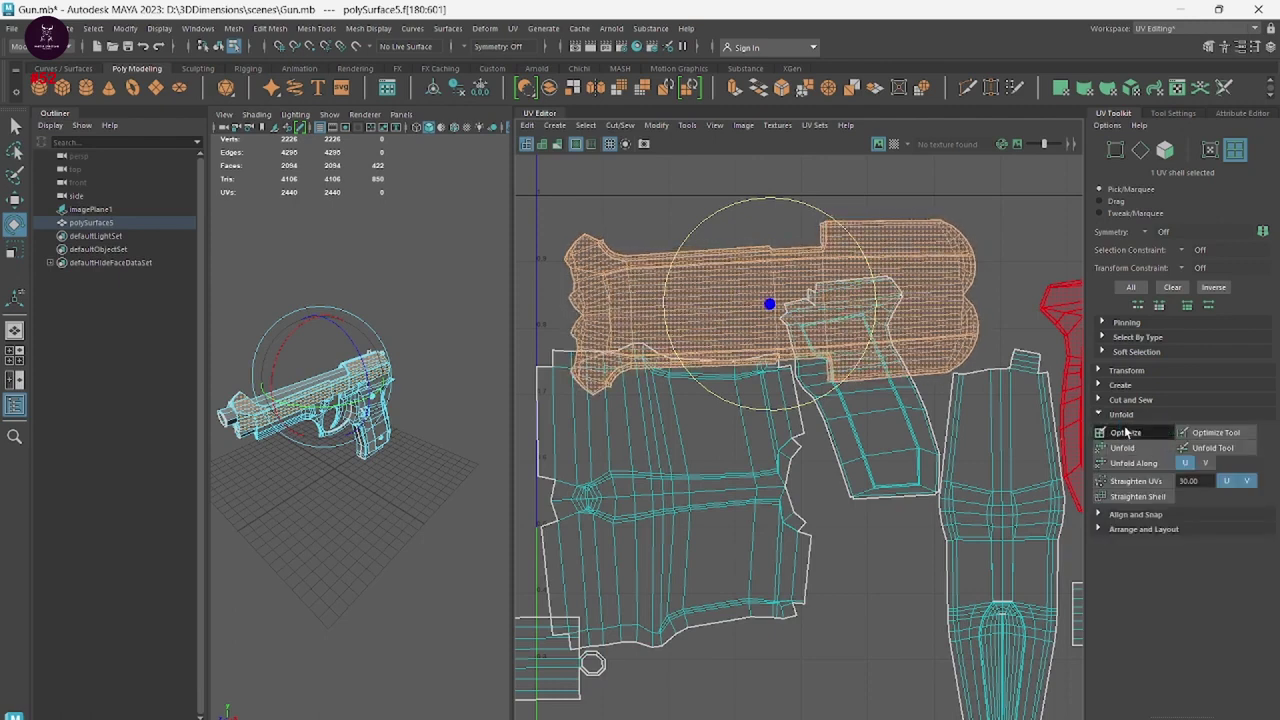
left_click(1125, 432)
left_click(1127, 432)
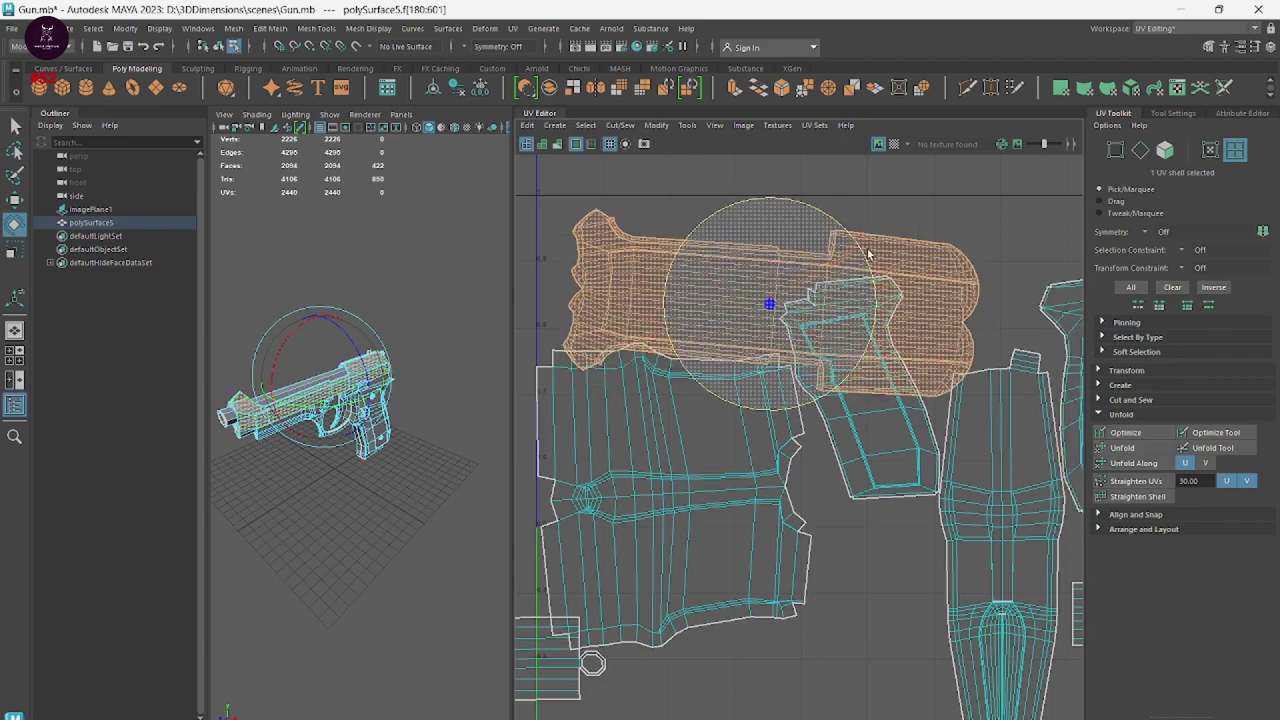
key("w")
left_click_drag(770, 303, 736, 280)
scroll(771, 480, "down", 2)
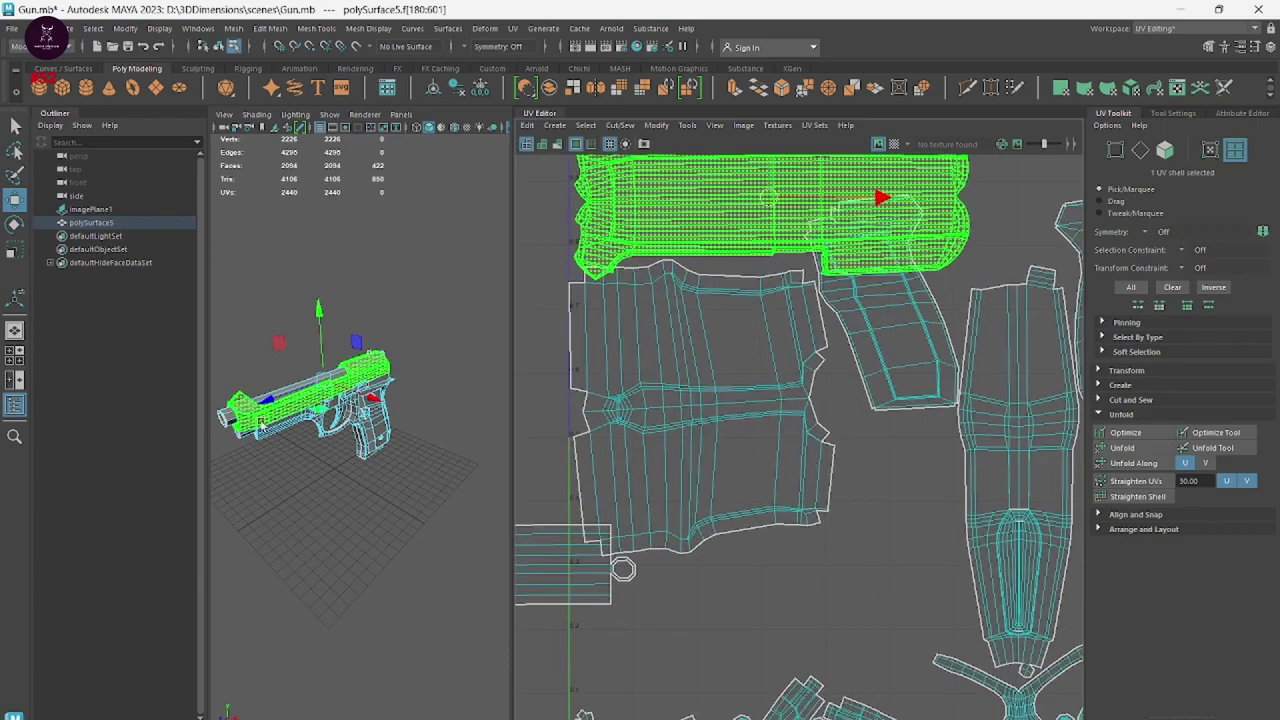
Frame the view and pick out the small rectangular UV shell.
key("f")
left_click_drag(261, 423, 500, 450, "alt")
left_click(513, 452)
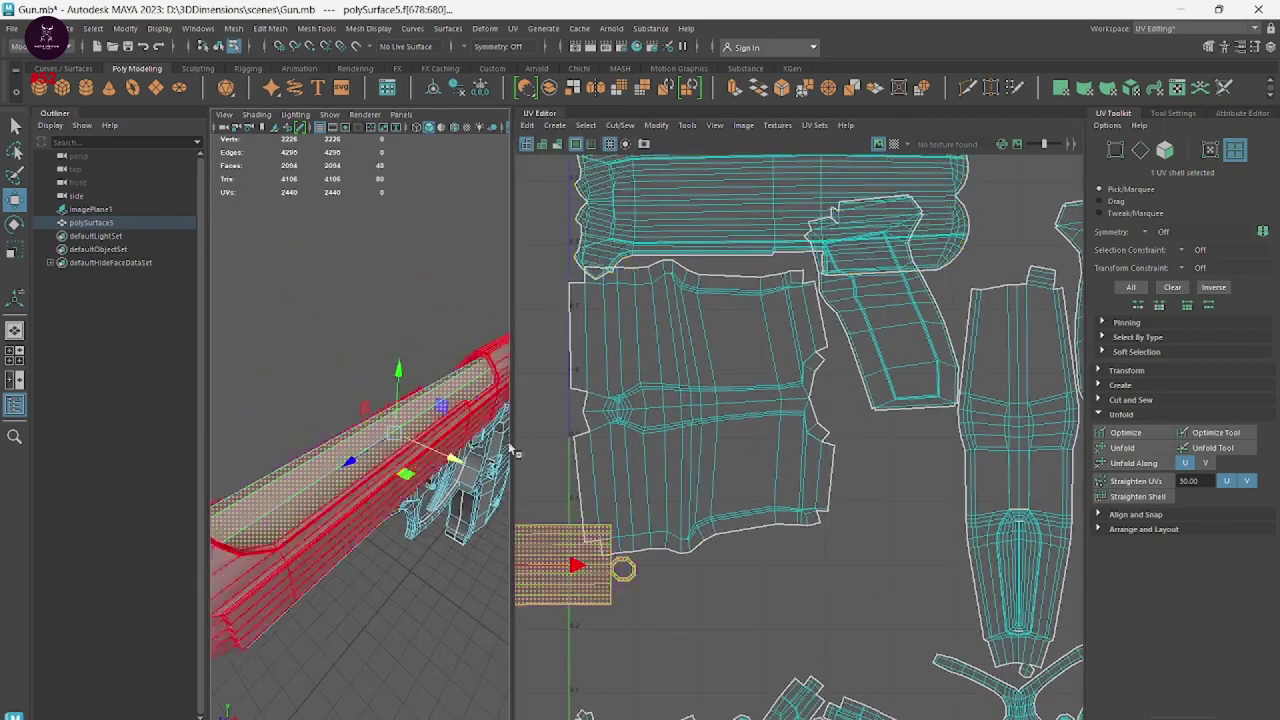
middle_click_drag(662, 546, 896, 441, "alt")
scroll(760, 548, "down", 2)
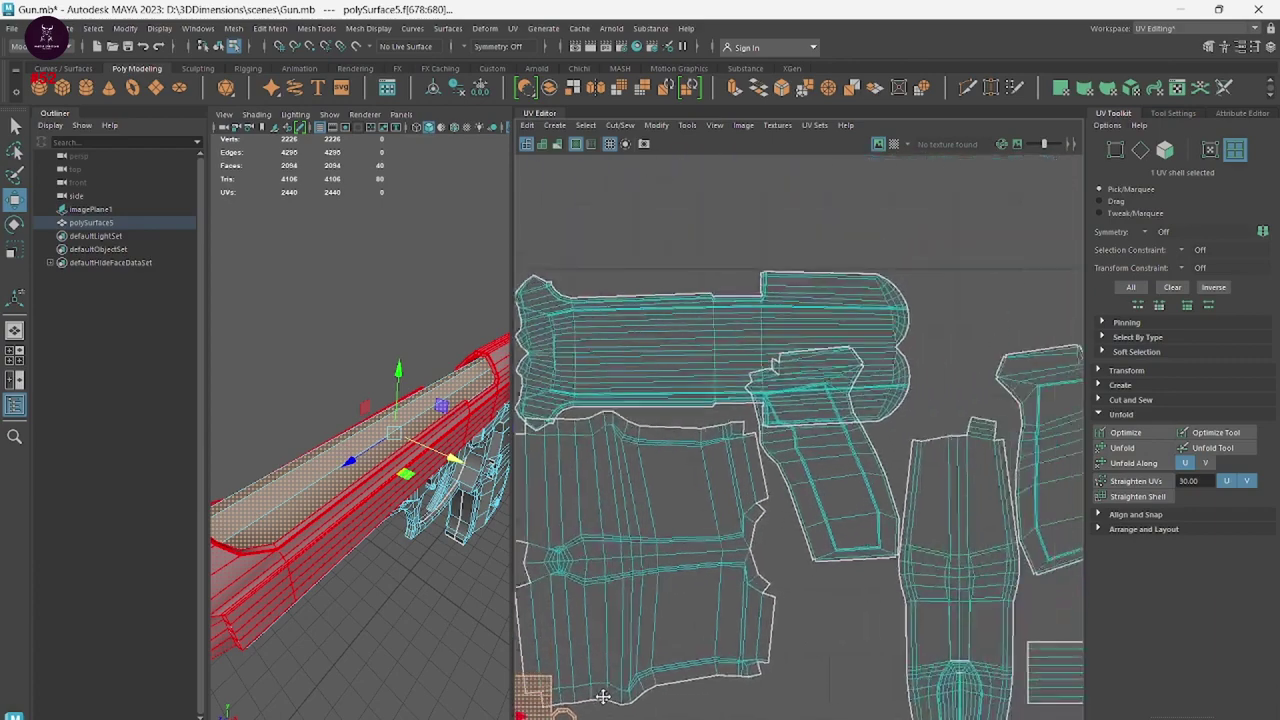
scroll(903, 388, "down", 2)
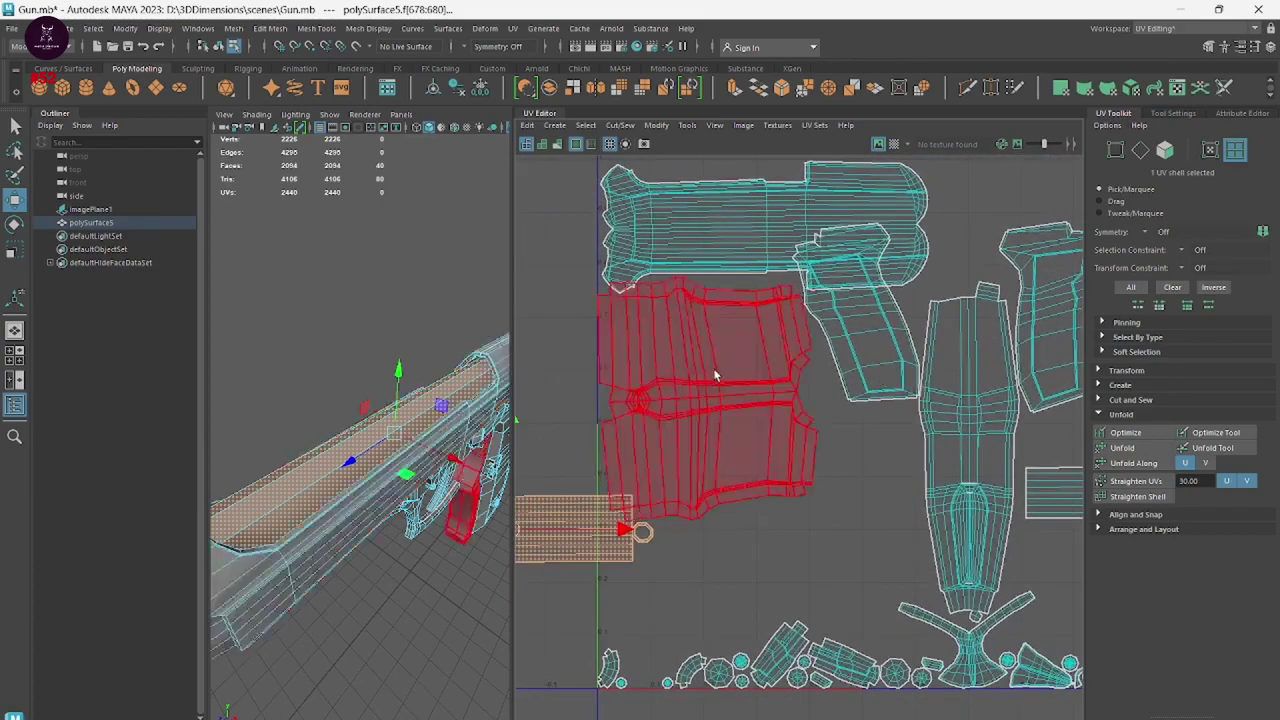
Move the large side shell and the grip shell lower in the tile.
left_click(712, 392)
left_click_drag(709, 400, 826, 592)
left_click(612, 555)
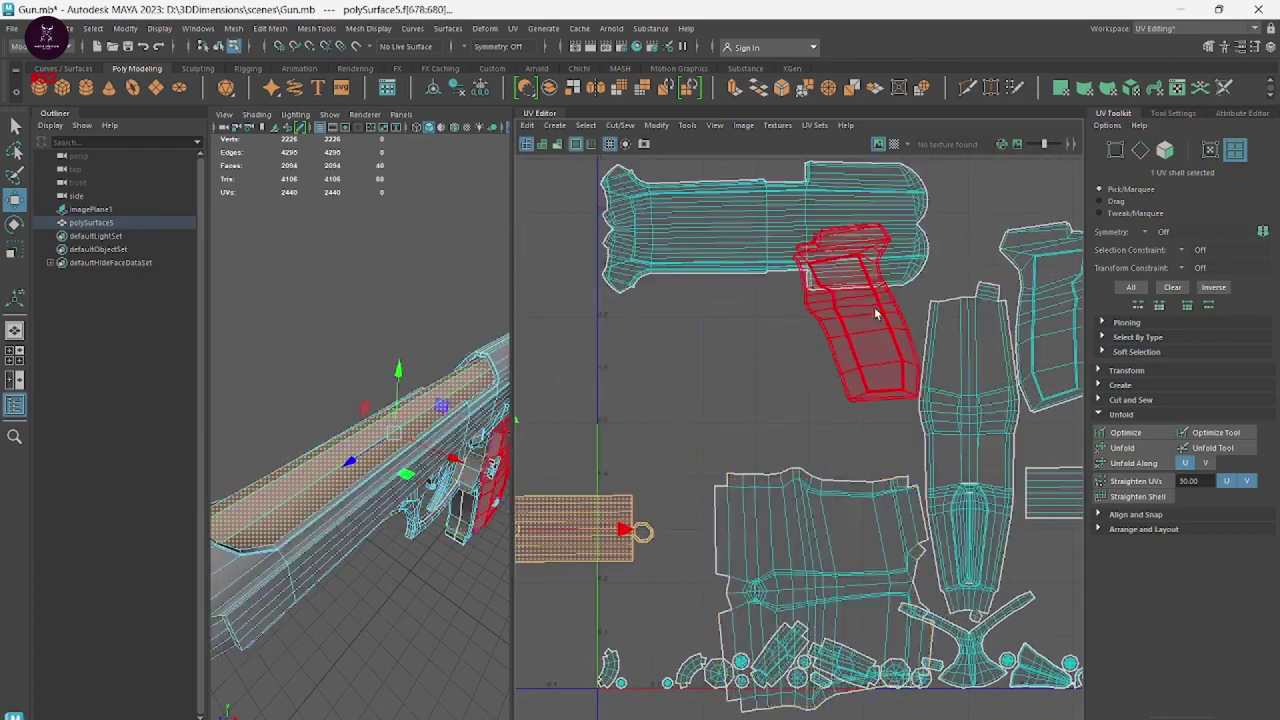
left_click(858, 318)
left_click_drag(858, 318, 868, 503)
left_click(571, 543)
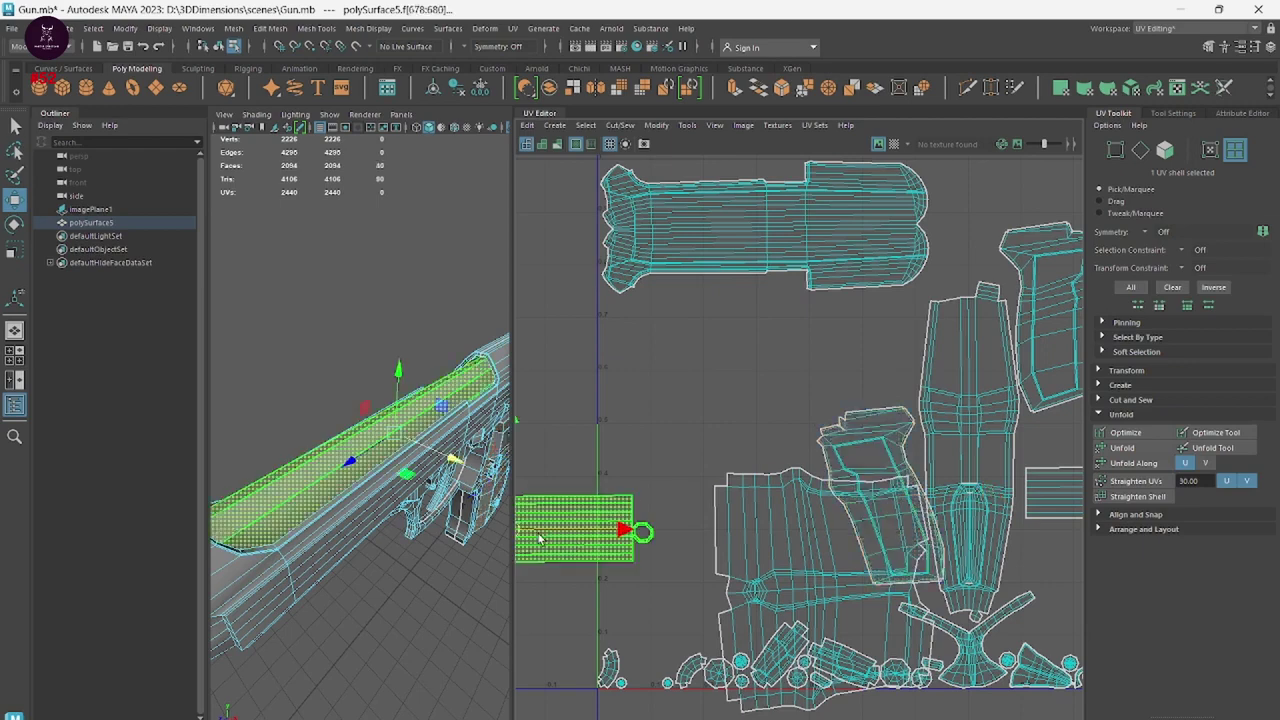
Place the rectangle shell just below the slide shell and expand the Transform section.
left_click(540, 540)
mouse_move(518, 537)
left_mouse_down()
mouse_move(746, 393)
mouse_move(748, 335)
left_mouse_up()
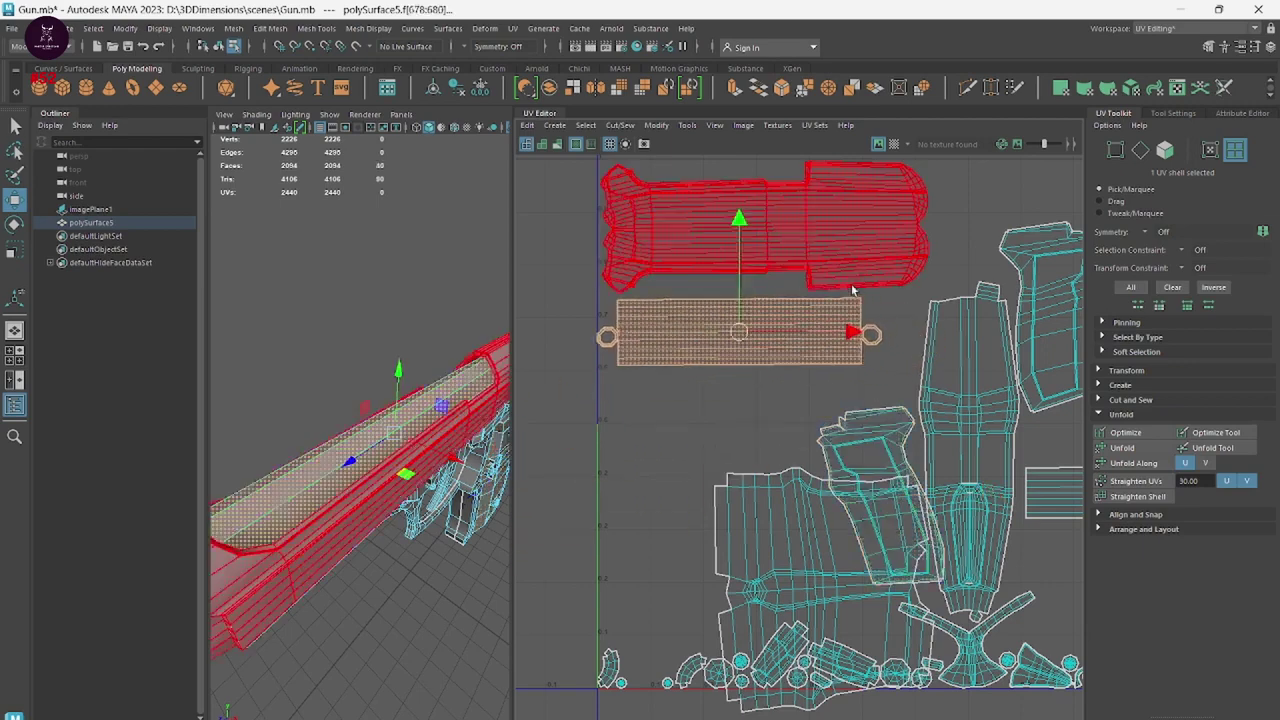
left_click(789, 246)
left_click(858, 358, "shift")
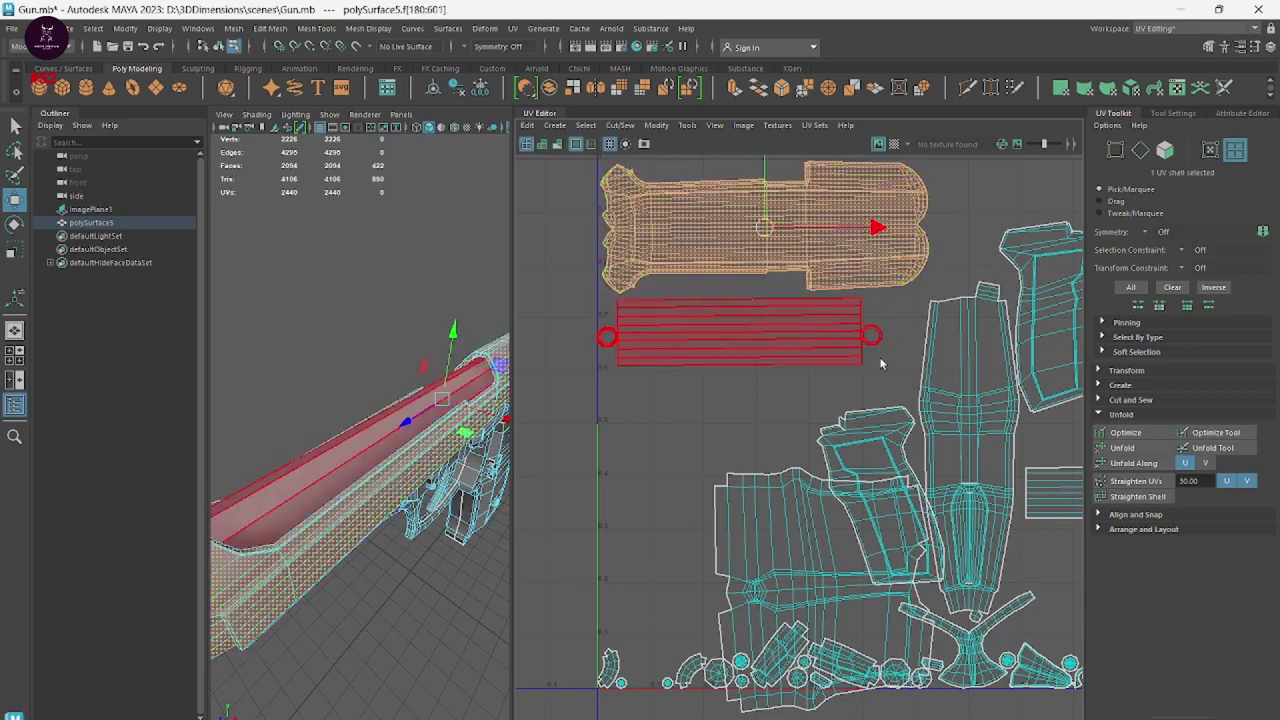
left_click(1101, 372)
scroll(1178, 503, "down", 2)
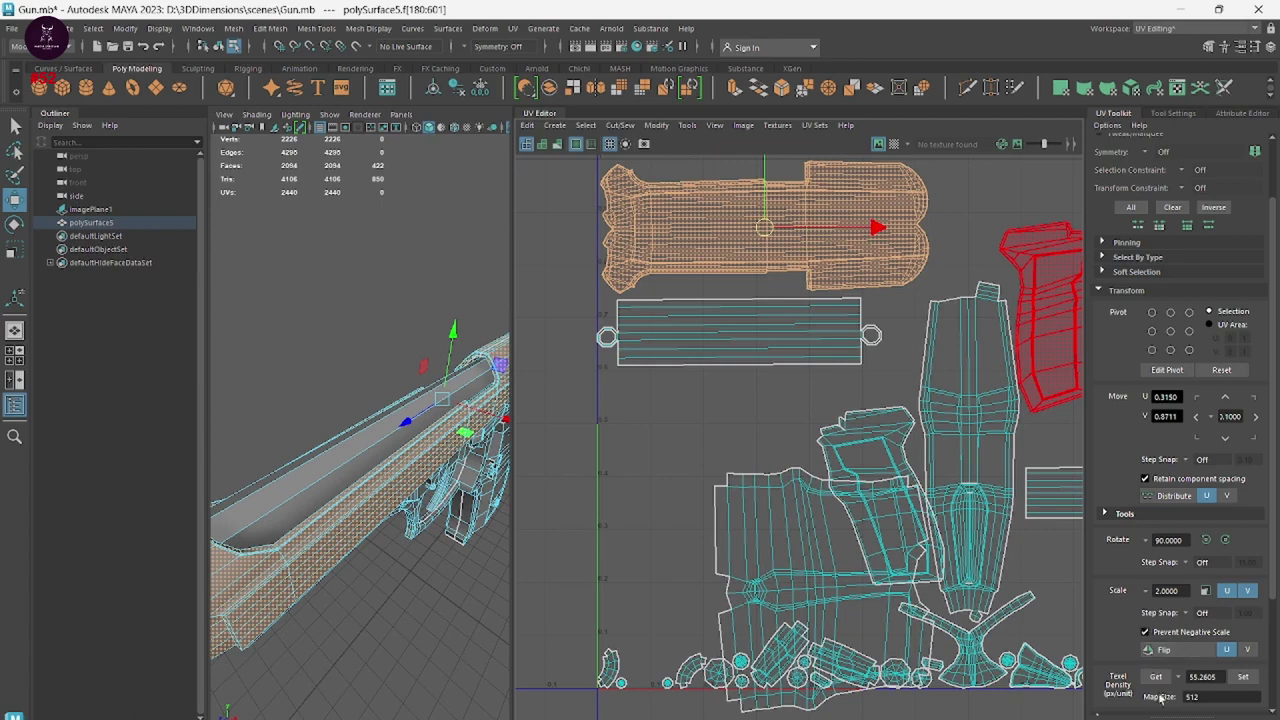
scroll(1160, 698, "down", 2)
key("ctrl+F12")
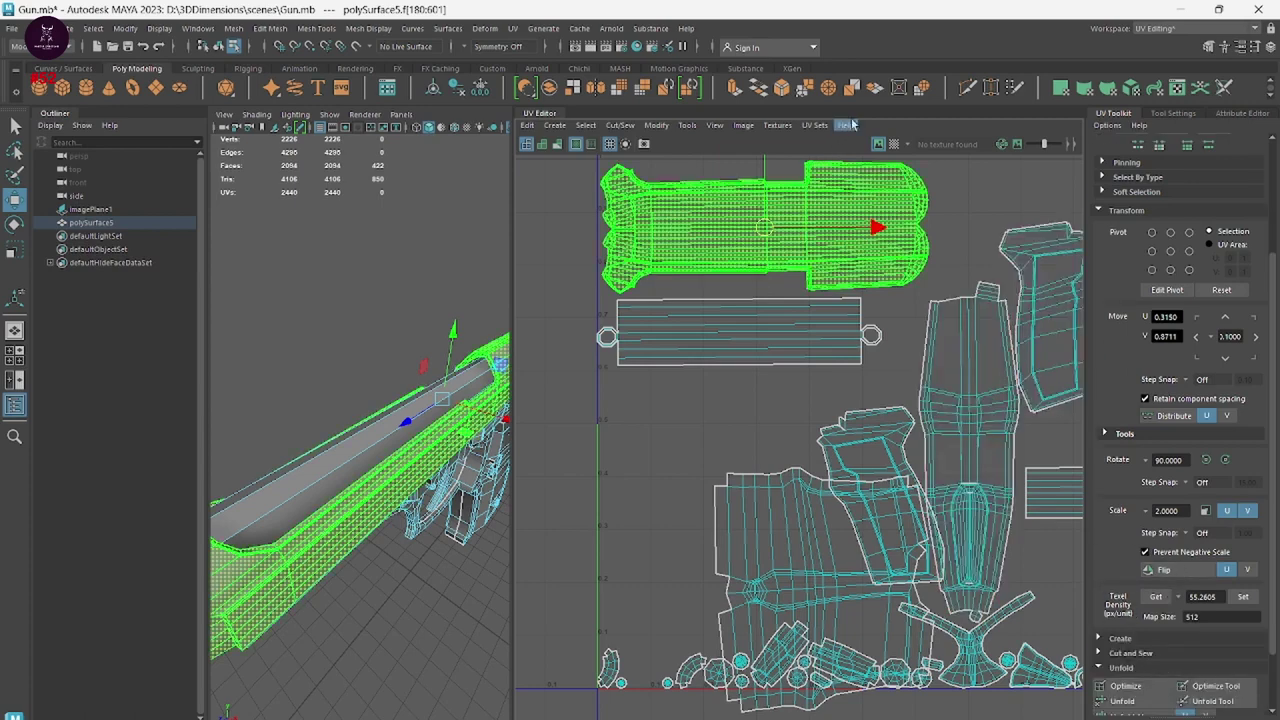
left_click(894, 144)
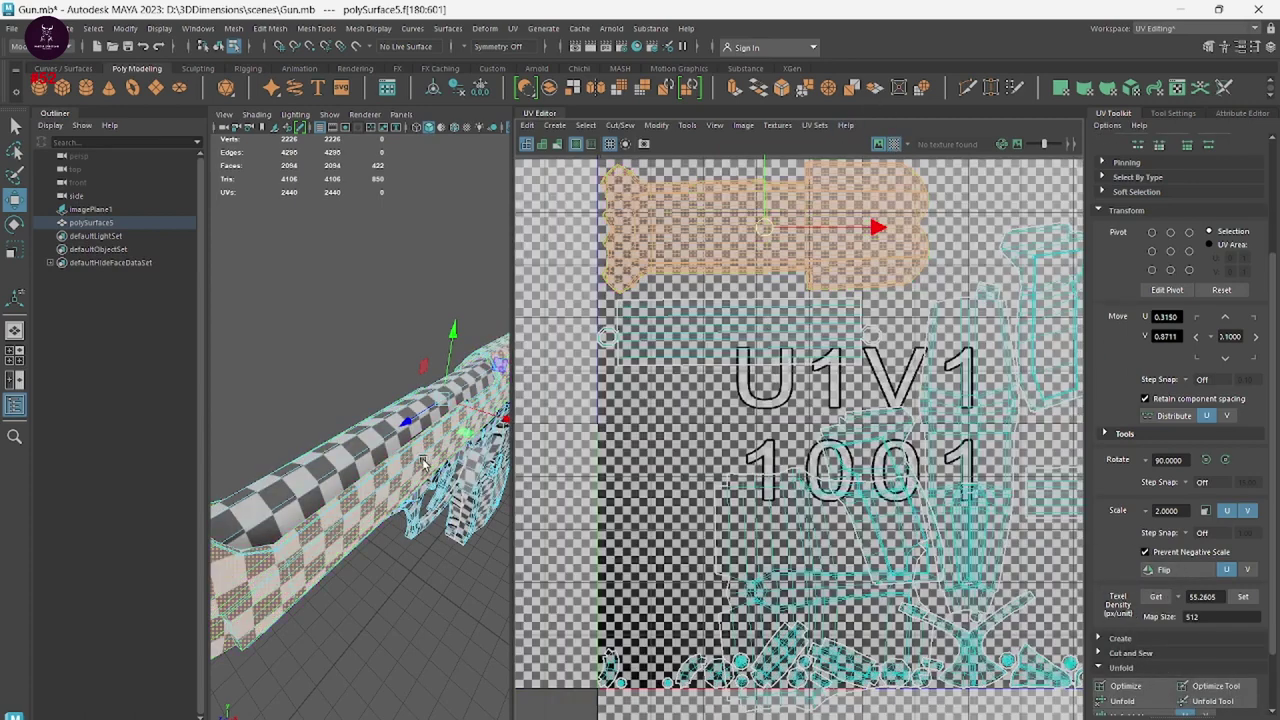
left_click_drag(372, 490, 335, 492, "alt")
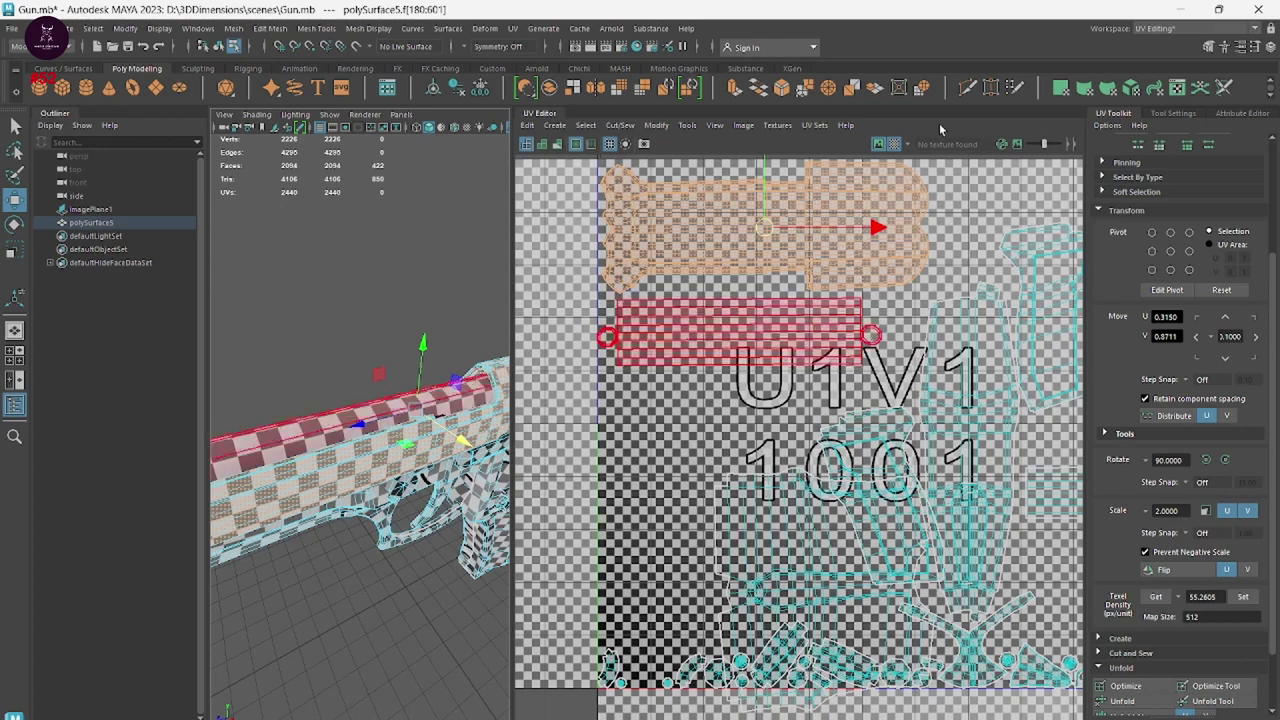
left_click(894, 144)
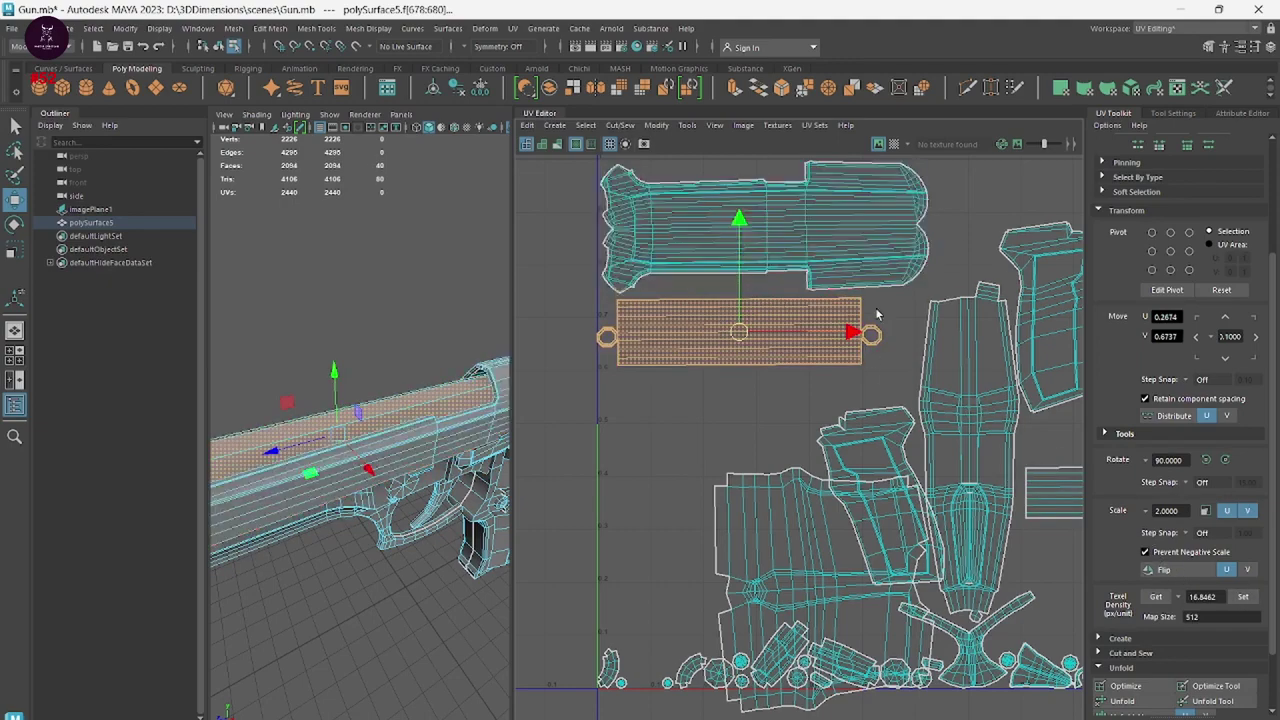
Stack the grip shell directly onto its matching twin grip shell.
middle_click_drag(907, 350, 957, 363, "alt")
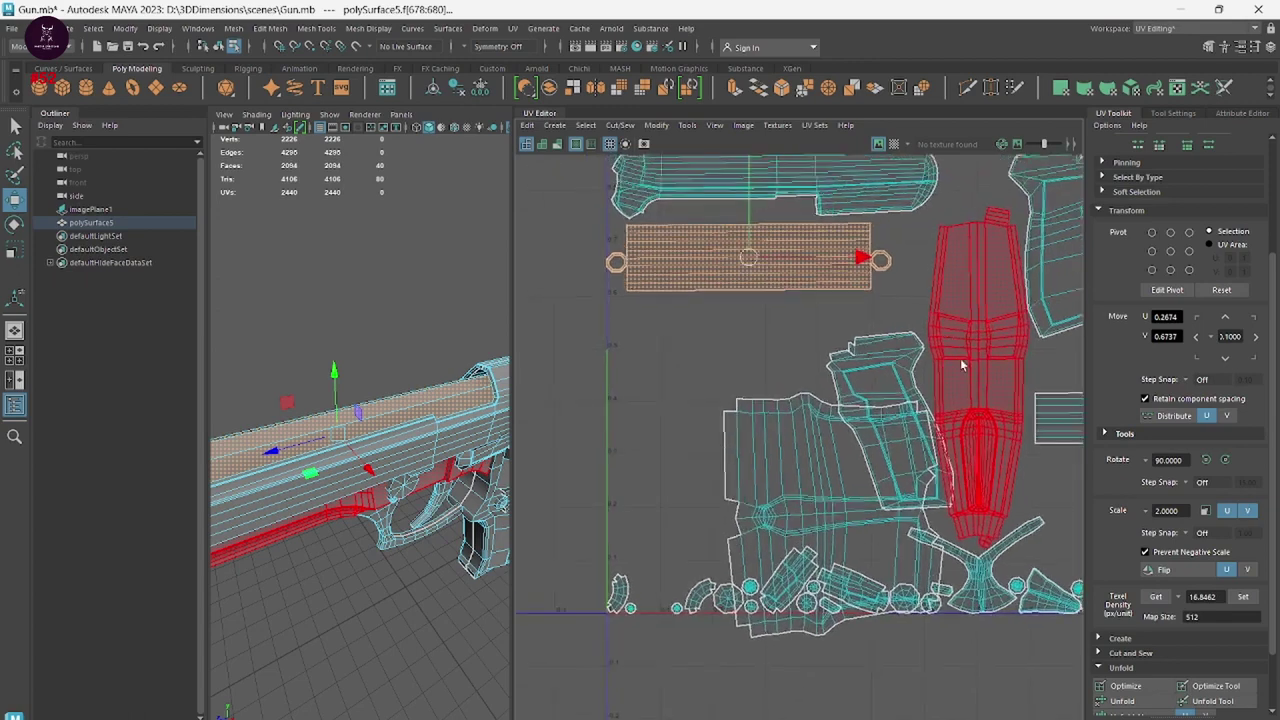
left_click(961, 358)
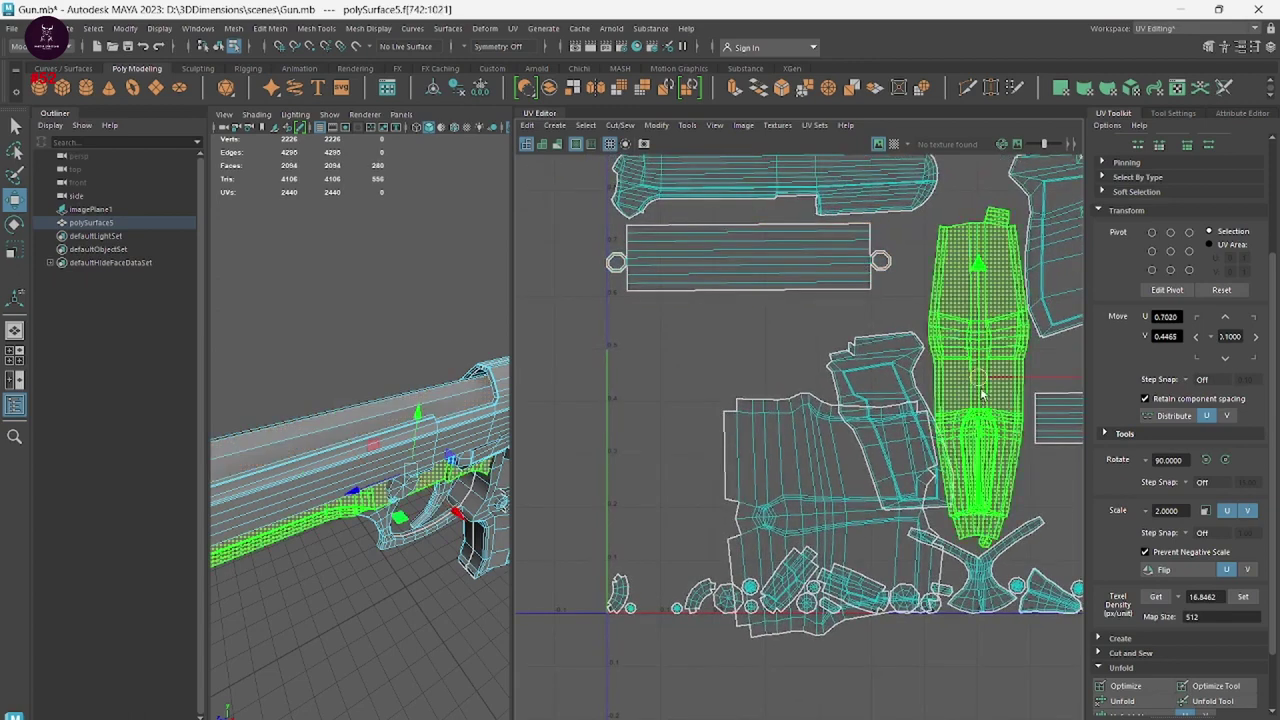
middle_click_drag(980, 388, 795, 473, "alt")
left_click(878, 322)
left_click_drag(878, 322, 648, 470)
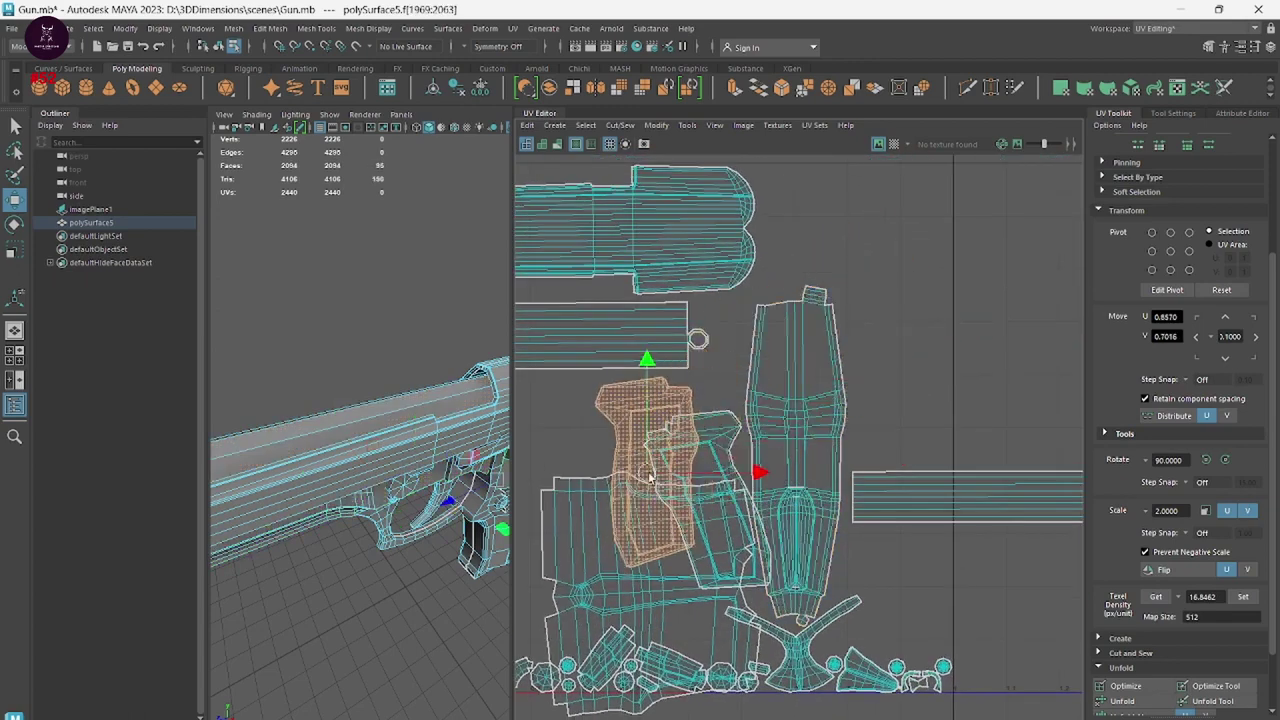
Move the tall shell up-right into empty space and shift the horizontal rectangle shell down.
left_click(797, 452)
left_click_drag(797, 452, 894, 348)
mouse_move(894, 348)
middle_mouse_down("alt")
mouse_move(875, 377)
mouse_move(846, 373)
middle_mouse_up("alt")
left_click(903, 497)
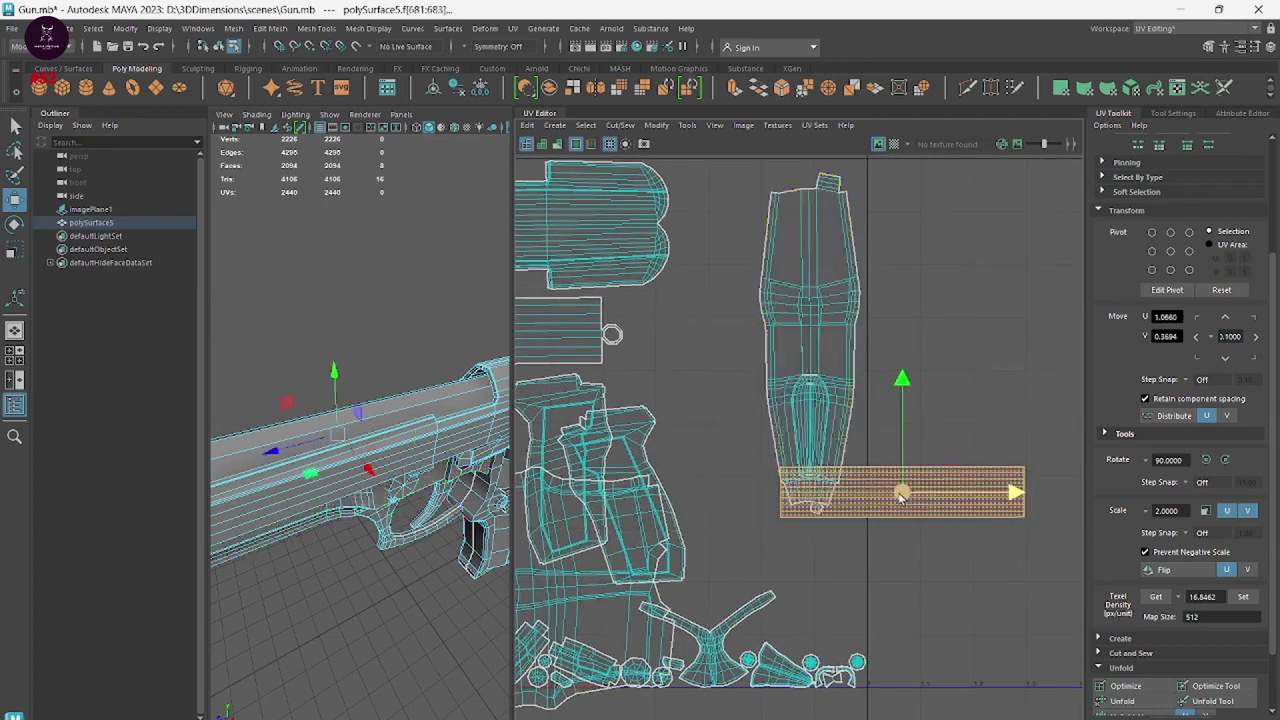
left_click_drag(931, 509, 931, 646)
Lower the grip cluster and place the right rectangle shell directly beneath the upper rectangle.
mouse_move(648, 560)
middle_mouse_down("alt")
mouse_move(893, 509)
mouse_move(710, 520)
mouse_move(757, 370)
middle_mouse_up("alt")
left_click(803, 396)
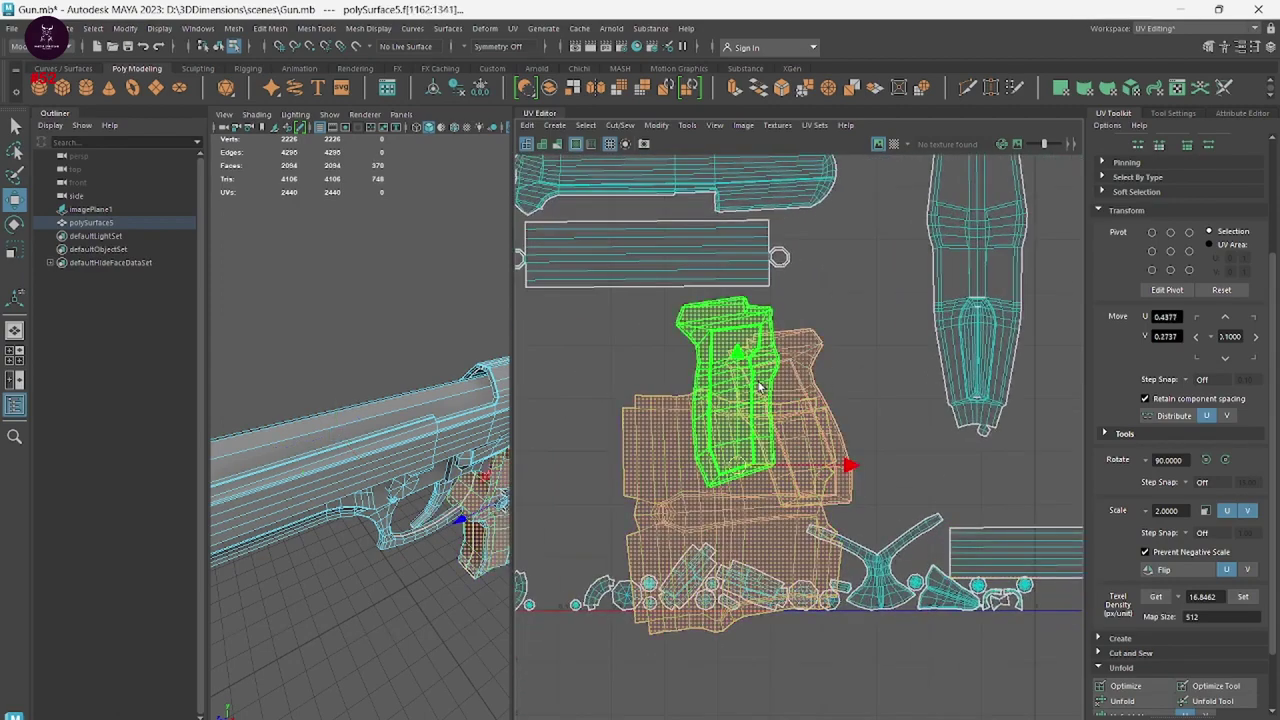
left_click_drag(737, 478, 737, 667)
left_click(1013, 565)
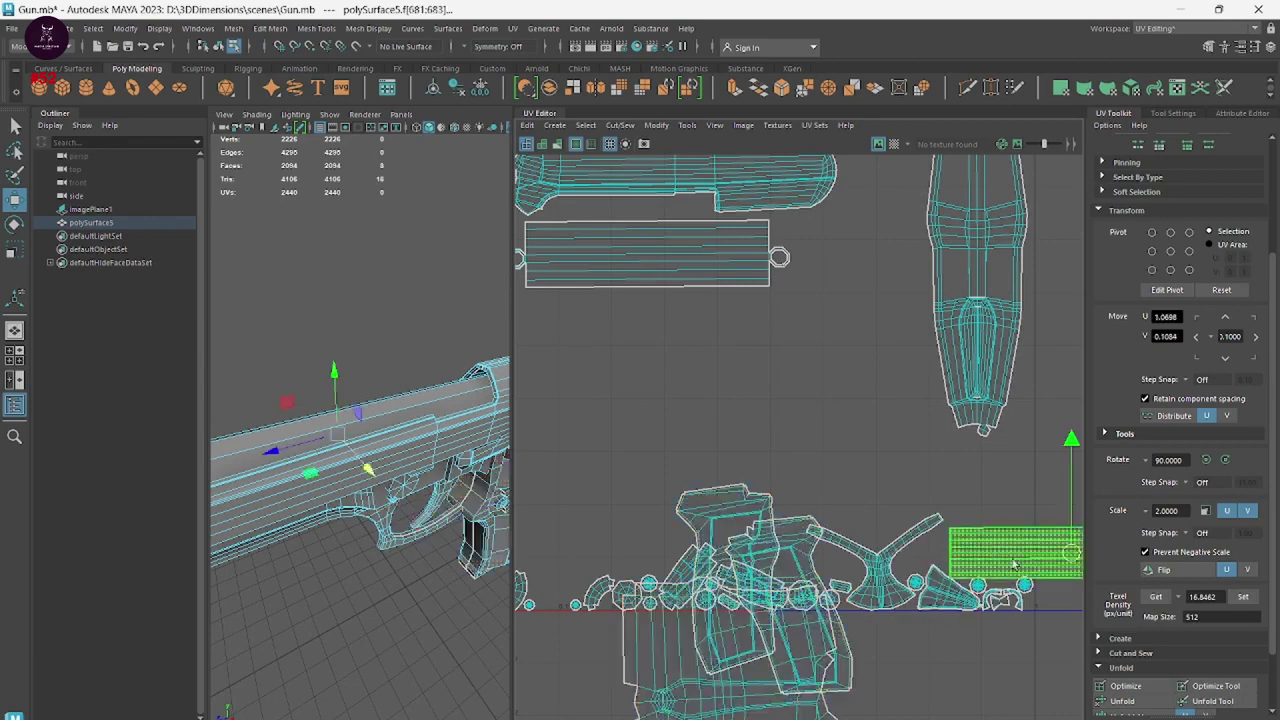
mouse_move(1068, 566)
left_mouse_down()
mouse_move(729, 396)
mouse_move(649, 335)
left_mouse_up()
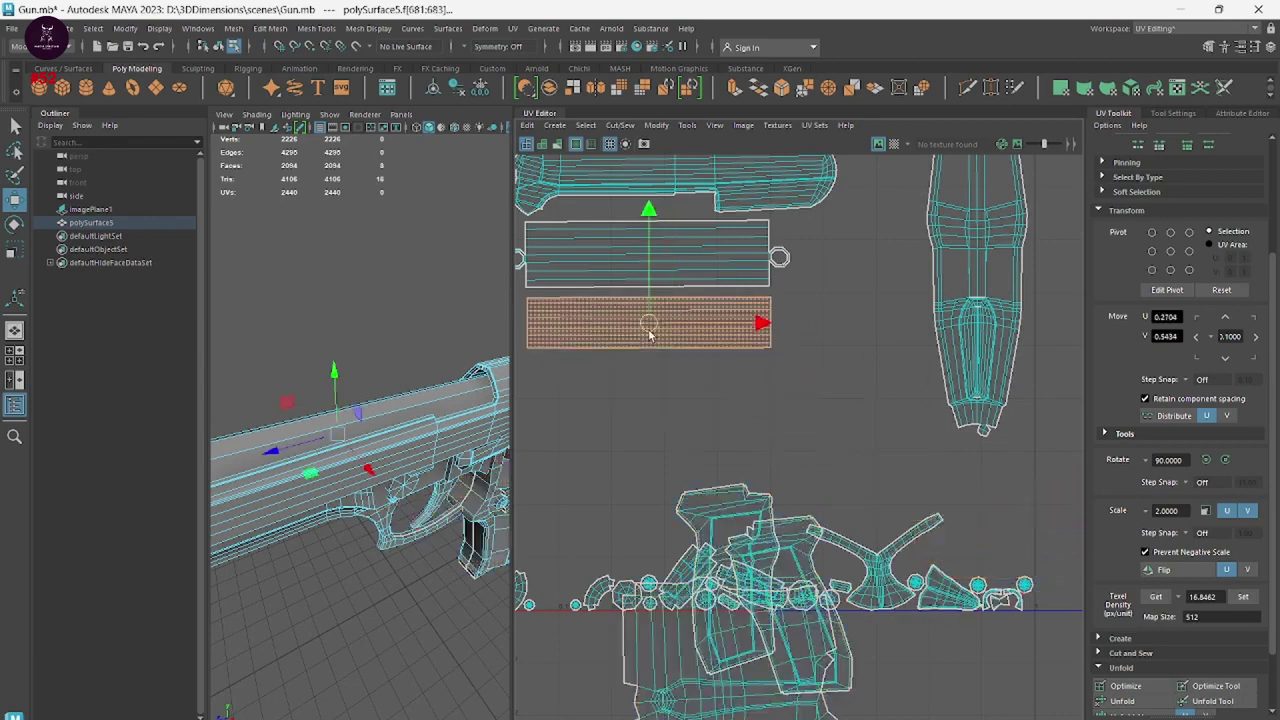
Rescale the selected rectangle shell and nudge it slightly right and down.
middle_click_drag(649, 335, 771, 400, "alt")
scroll(771, 400, "up", 1)
key("r")
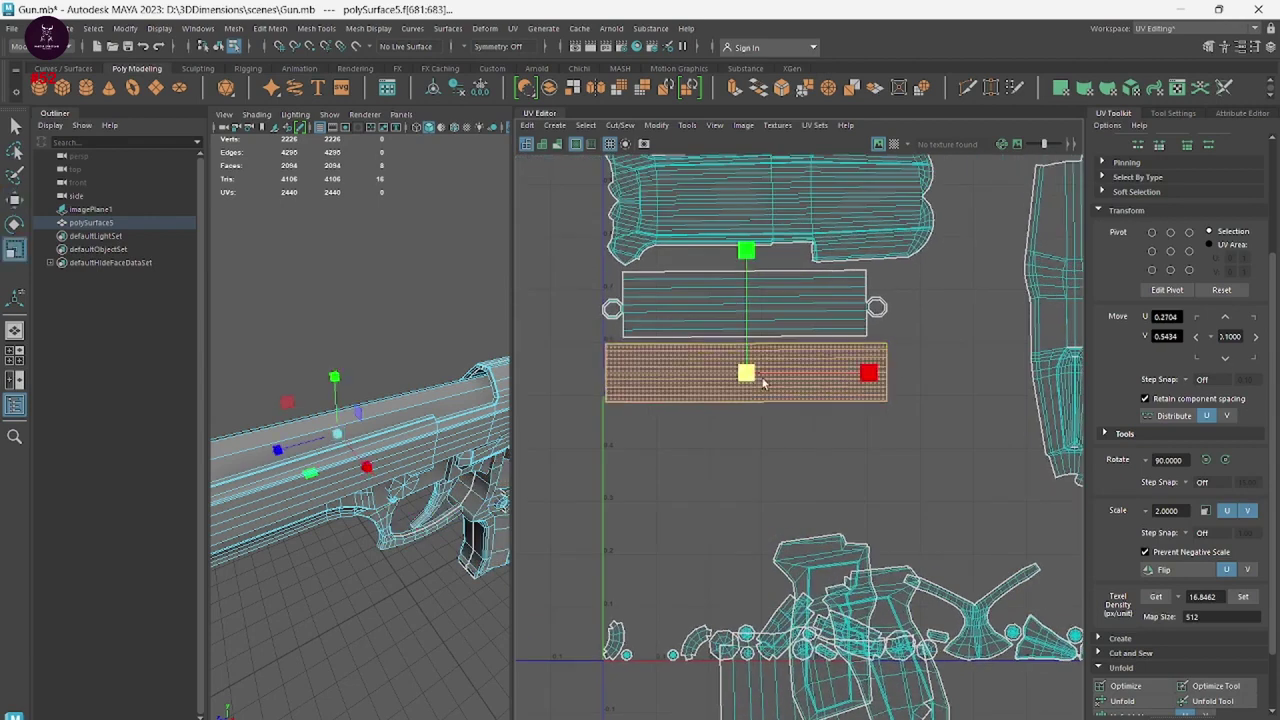
key("w")
left_click_drag(745, 377, 752, 380)
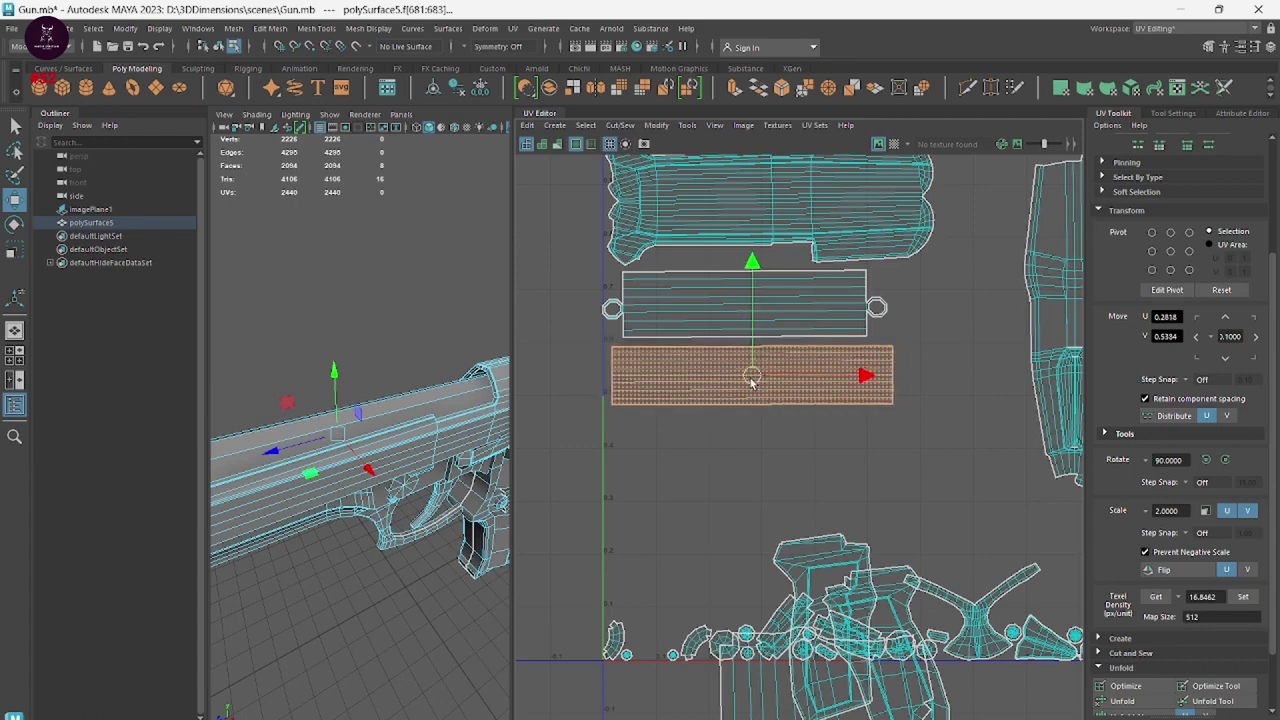
Scale the tall shell larger, then deselect it.
middle_click_drag(752, 380, 591, 416, "alt")
left_click(915, 355)
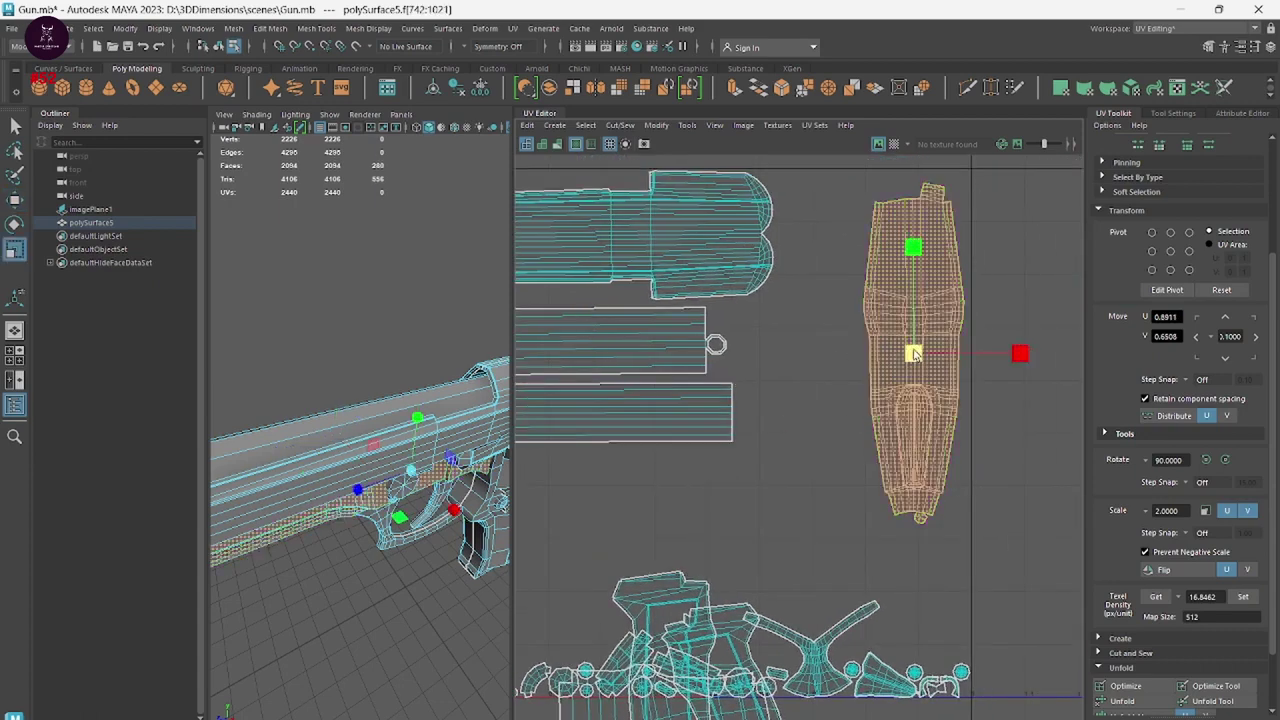
mouse_move(915, 357)
left_mouse_down()
mouse_move(950, 358)
mouse_move(900, 428)
left_mouse_up()
key("w")
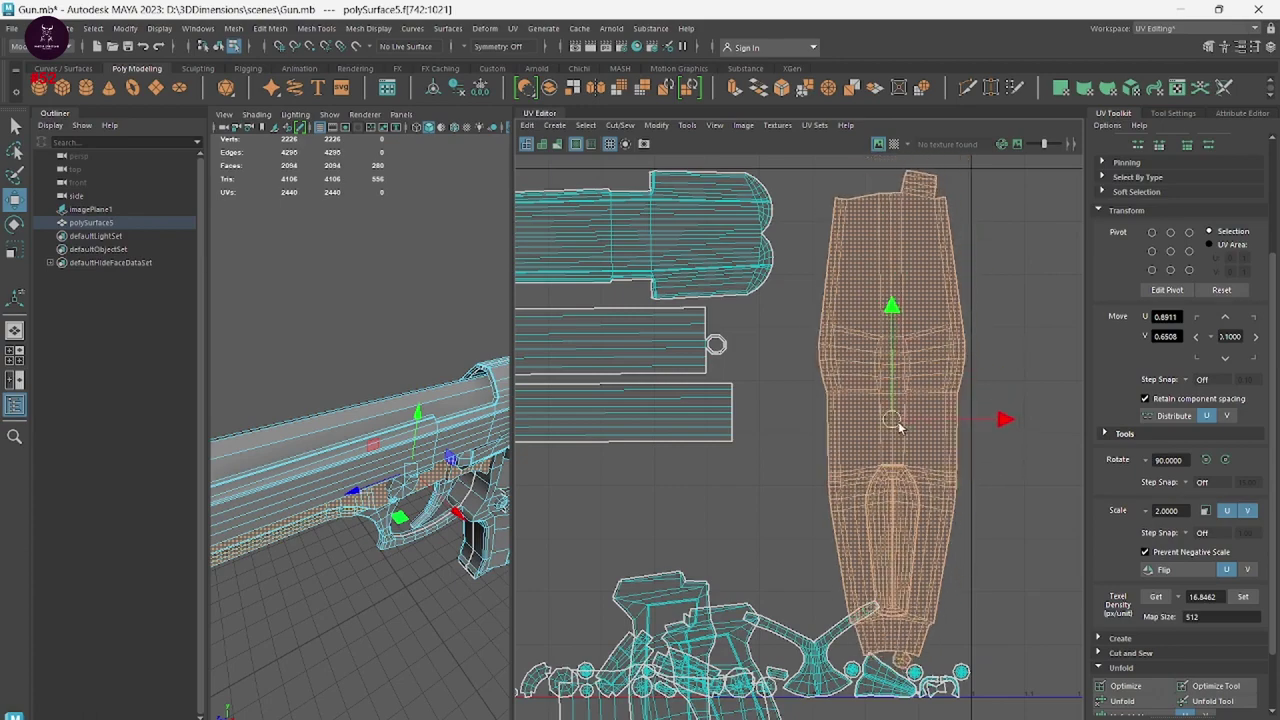
left_click(969, 408)
Move the large side shells up into the tile's lower-left and select the small shell below the tile.
middle_click_drag(969, 403, 1080, 280, "alt")
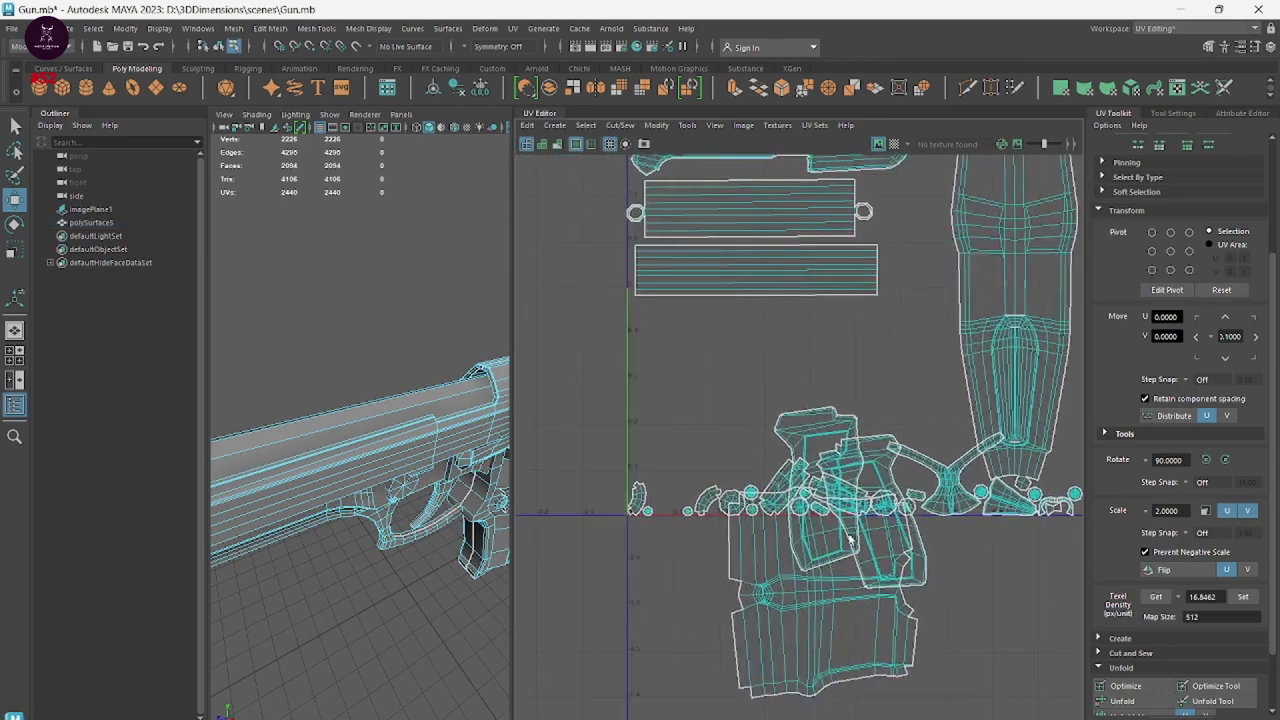
left_click(804, 635)
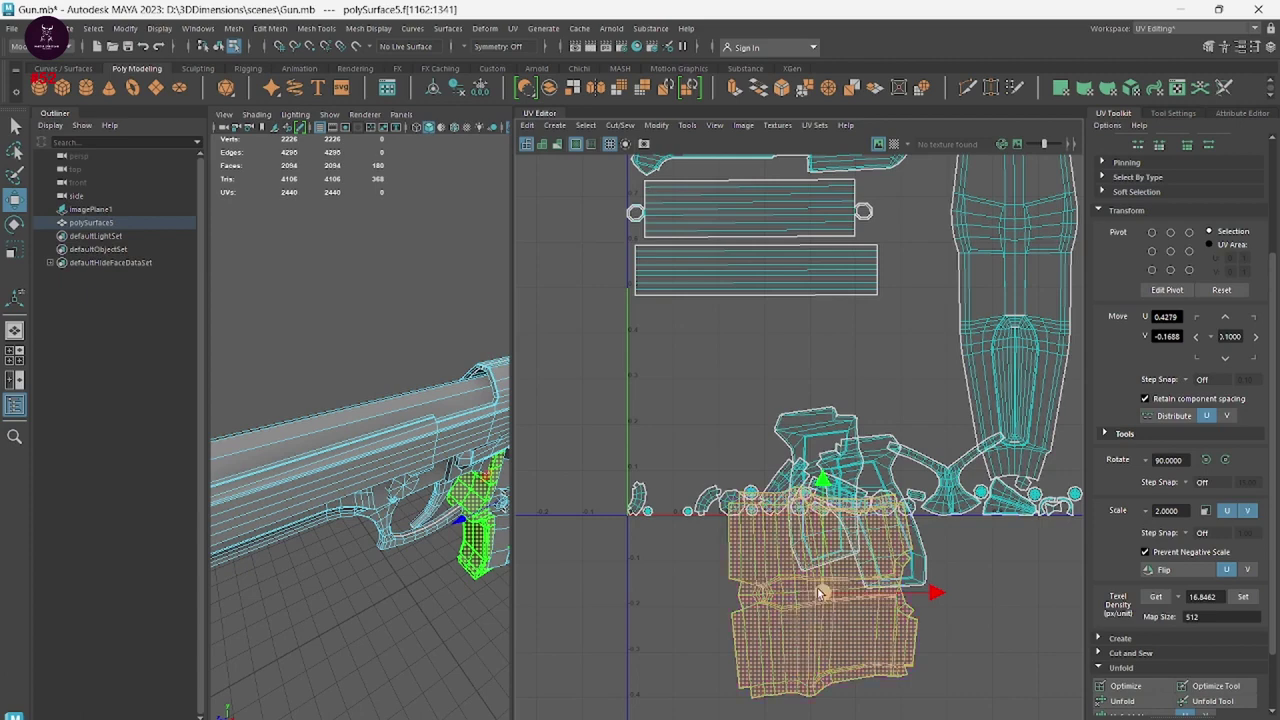
mouse_move(820, 591)
left_mouse_down()
mouse_move(735, 395)
mouse_move(733, 406)
left_mouse_up()
scroll(757, 443, "up", 2)
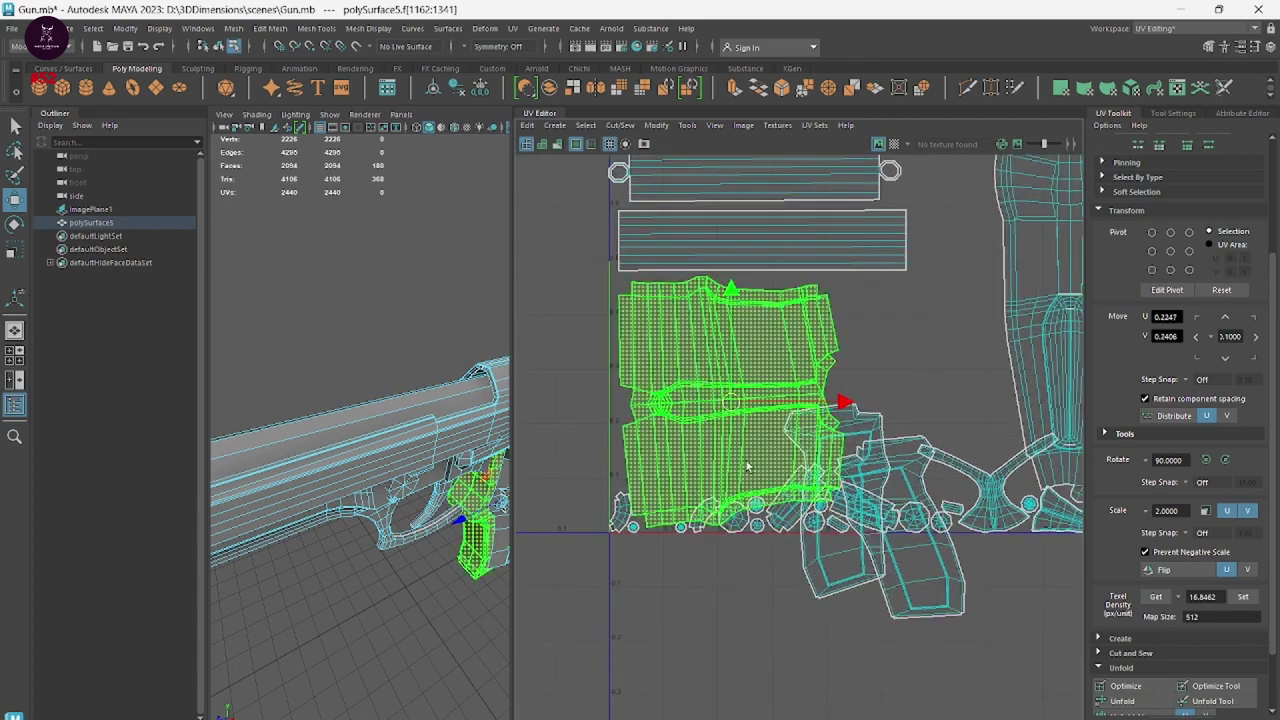
left_click(620, 516)
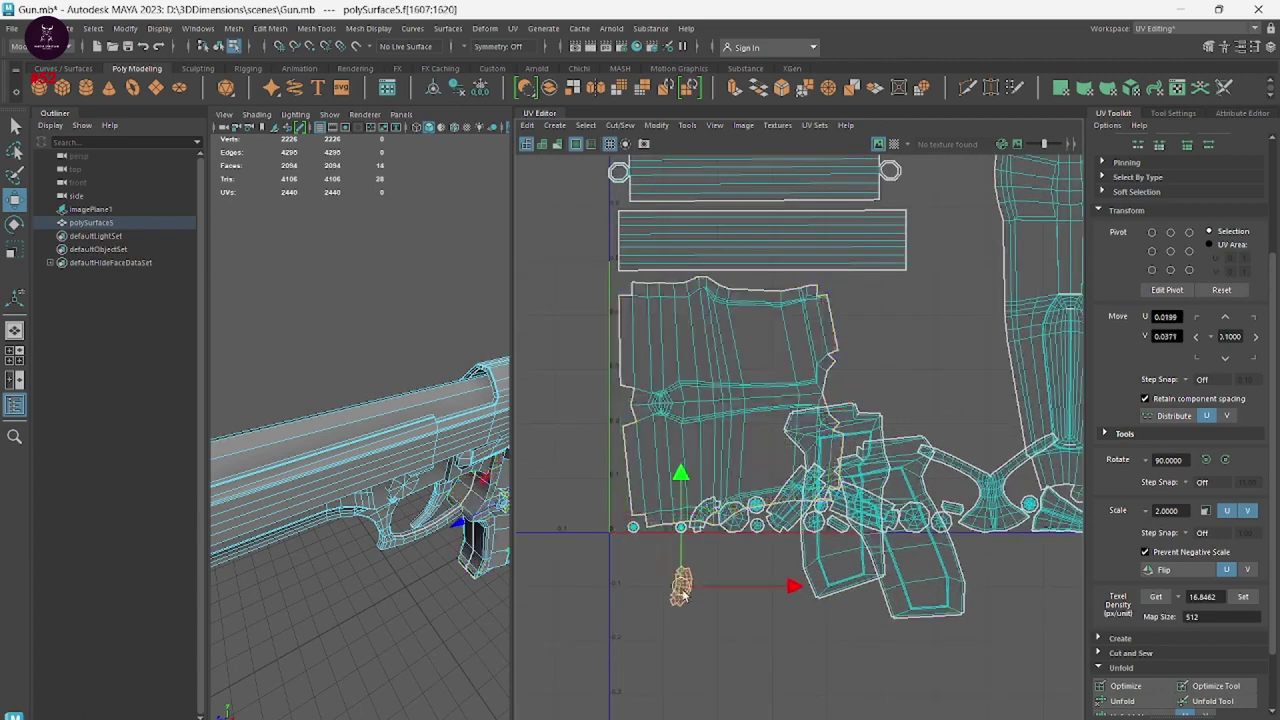
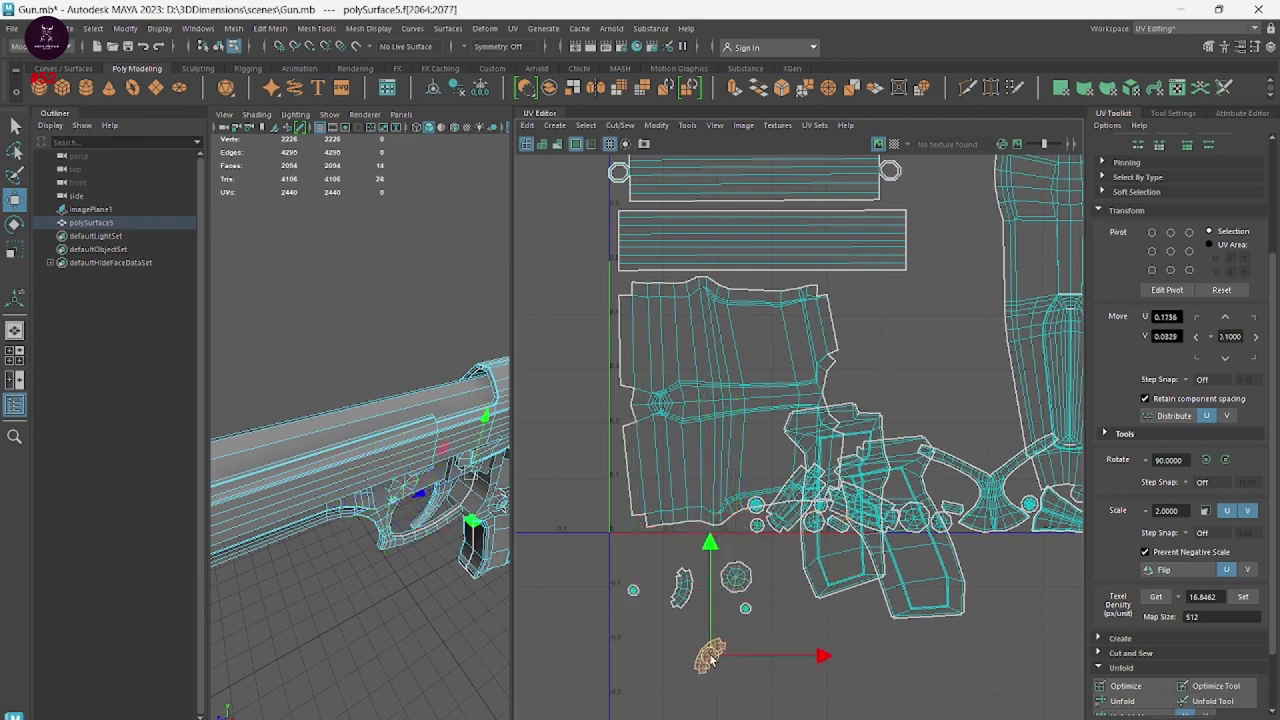
Move the grip shells and the small round shells off to the right, out of the layout.
left_click(868, 510)
left_click_drag(943, 509, 955, 675)
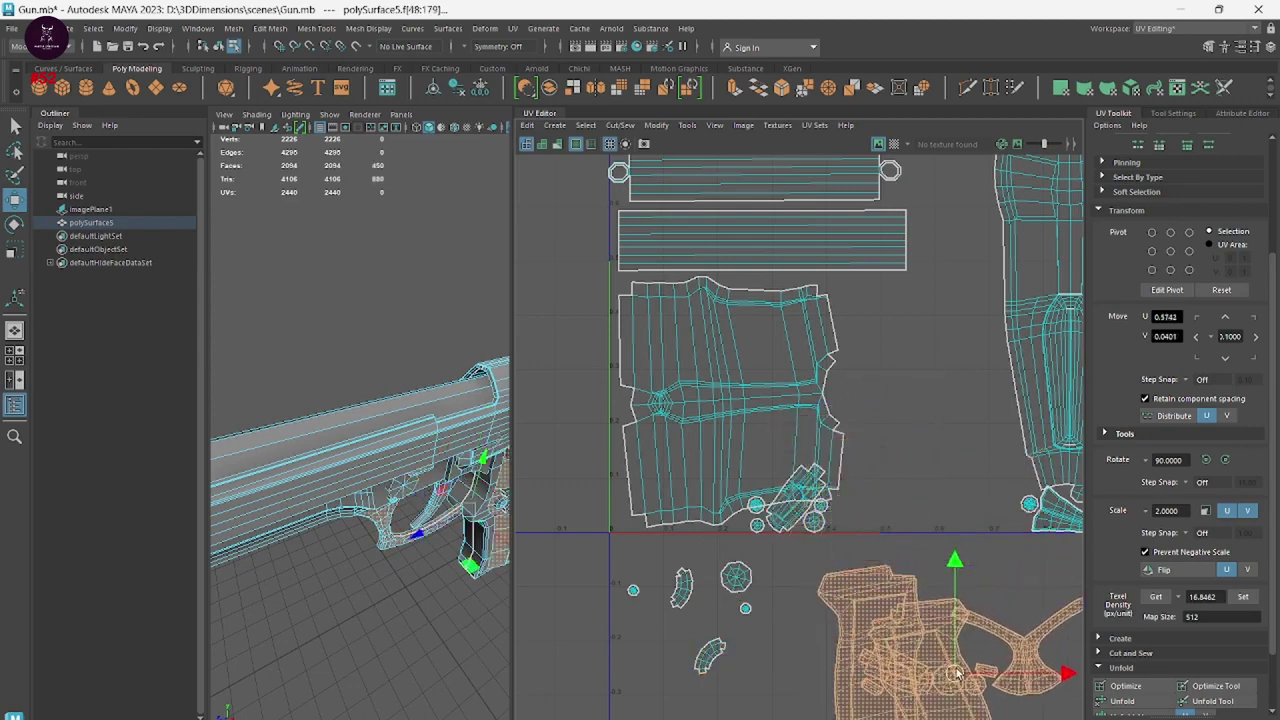
mouse_move(849, 537)
left_mouse_down()
mouse_move(750, 464)
mouse_move(958, 527)
left_mouse_up()
Rotate the large body UV shell so it stands upright.
left_click(745, 406)
key("e")
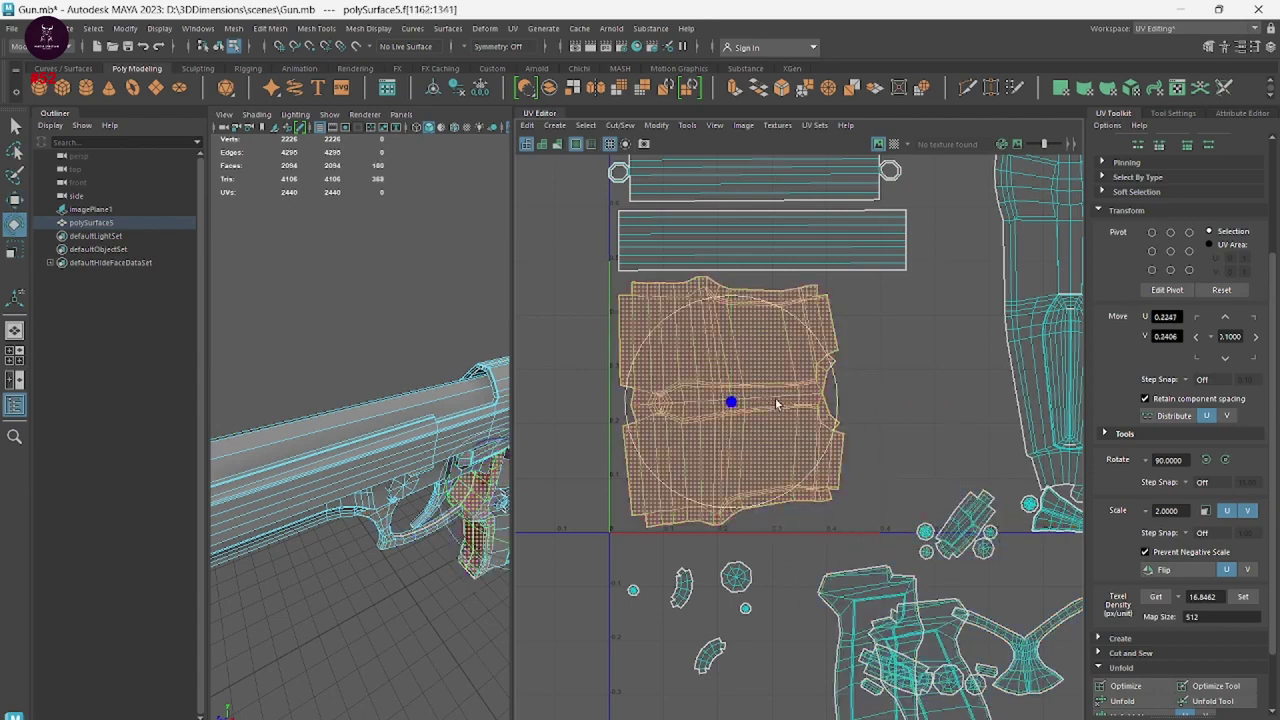
left_click_drag(811, 372, 883, 435)
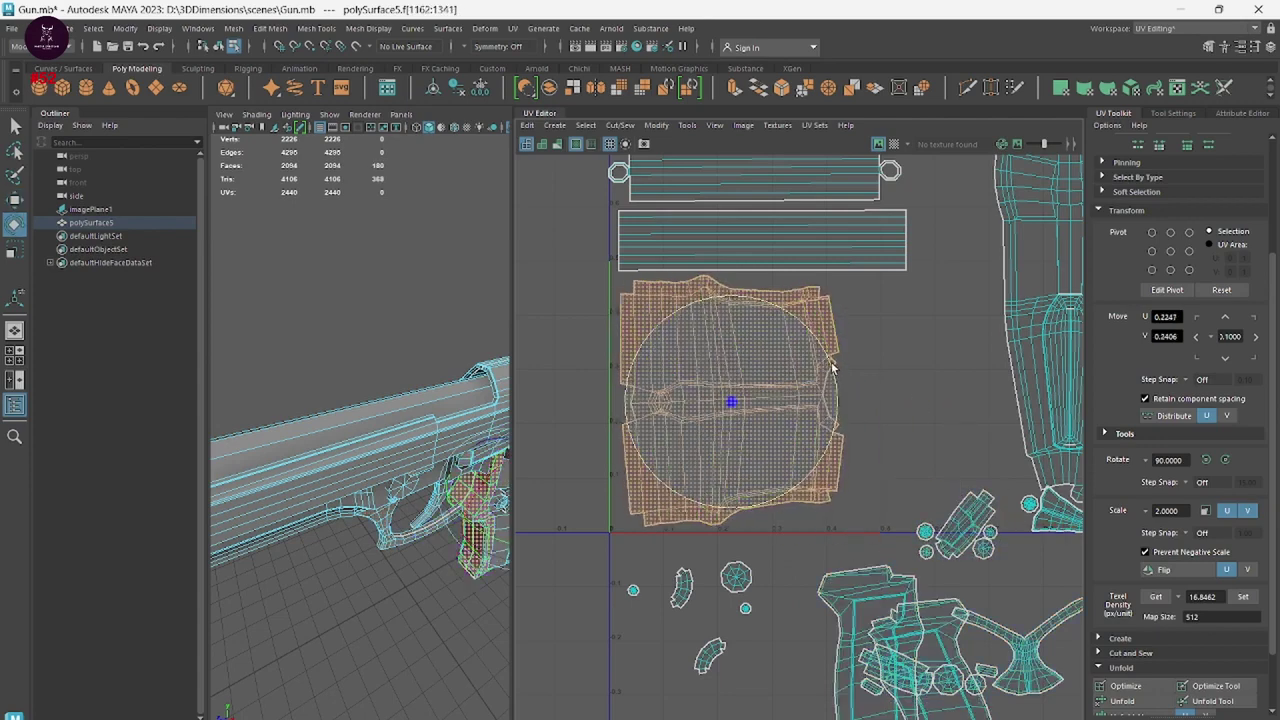
middle_click_drag(883, 435, 779, 438, "alt")
Move the grip shell up into the empty area of the 0–1 layout.
left_click(851, 597)
middle_click_drag(851, 594, 875, 558, "alt")
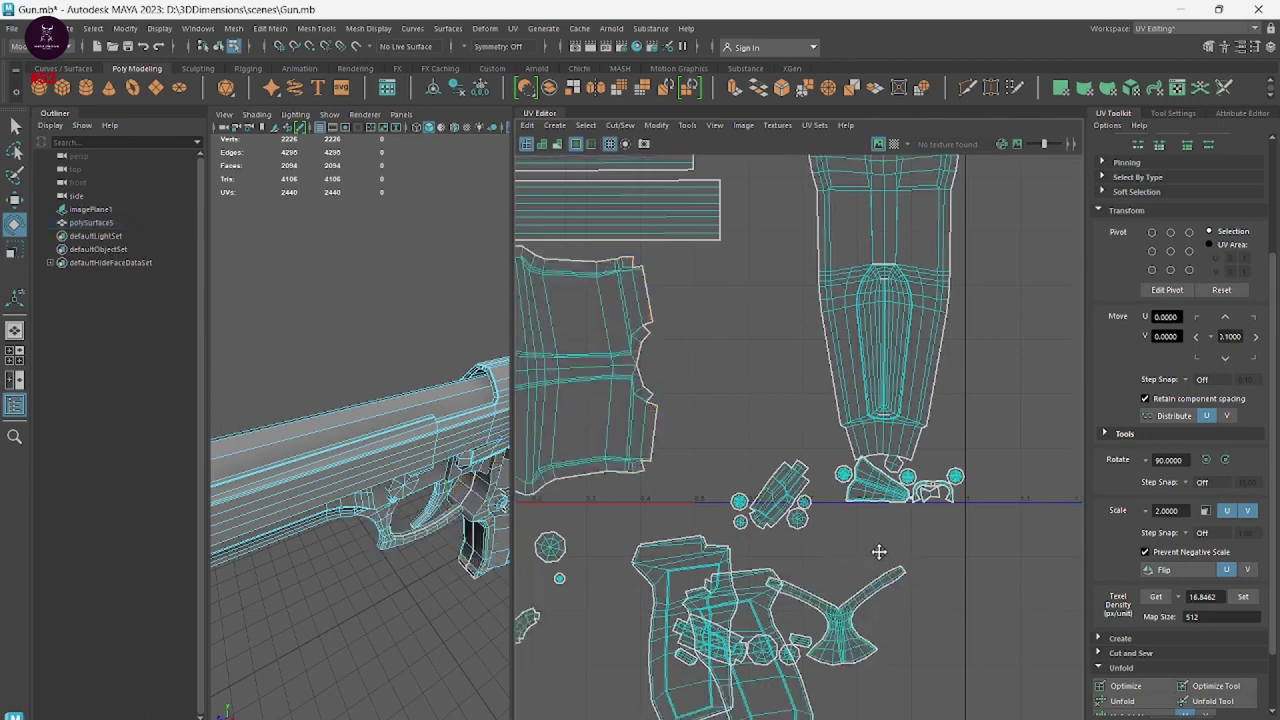
left_click(697, 481)
left_click(697, 481)
middle_click_drag(697, 481, 786, 674, "alt")
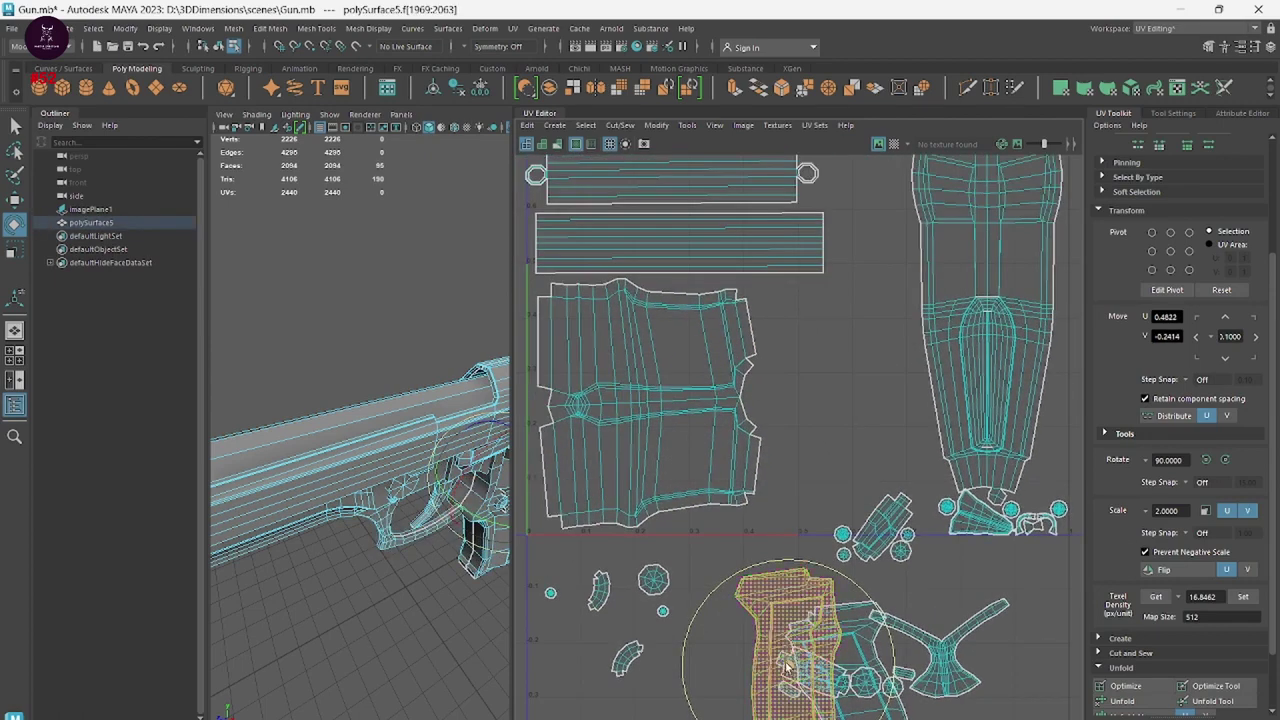
left_click_drag(790, 672, 840, 383)
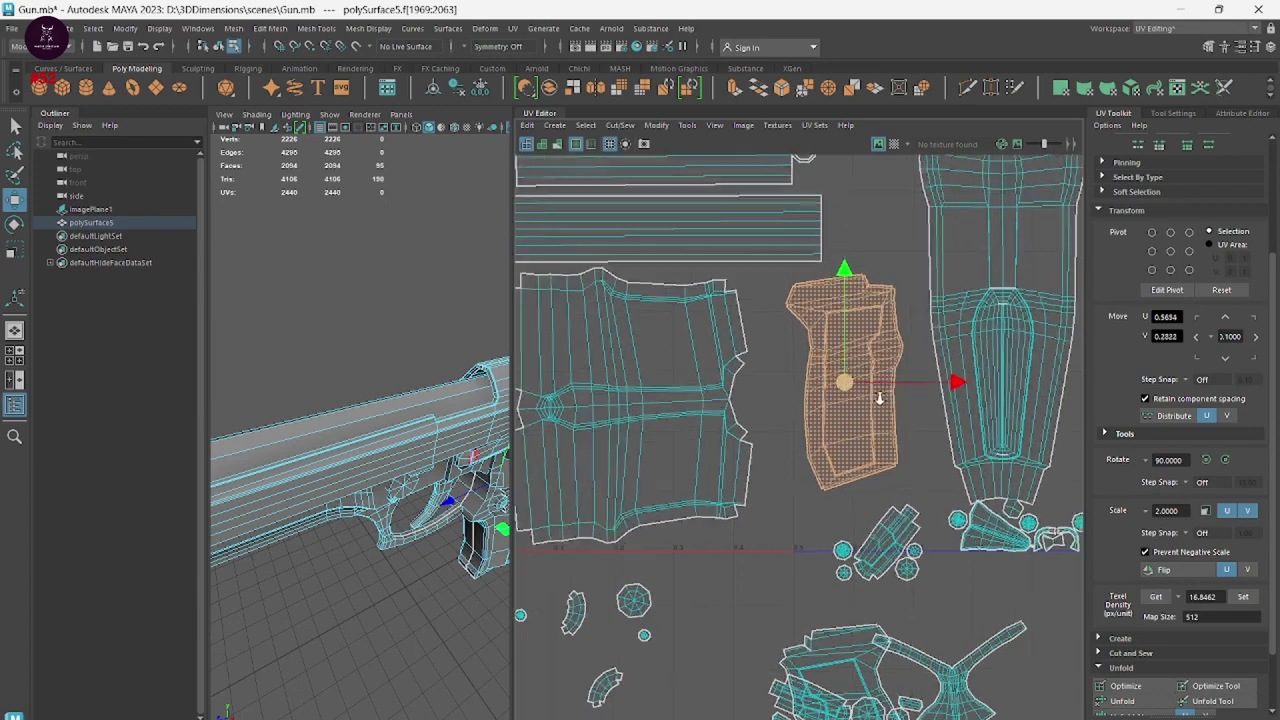
middle_click_drag(840, 383, 790, 517, "alt")
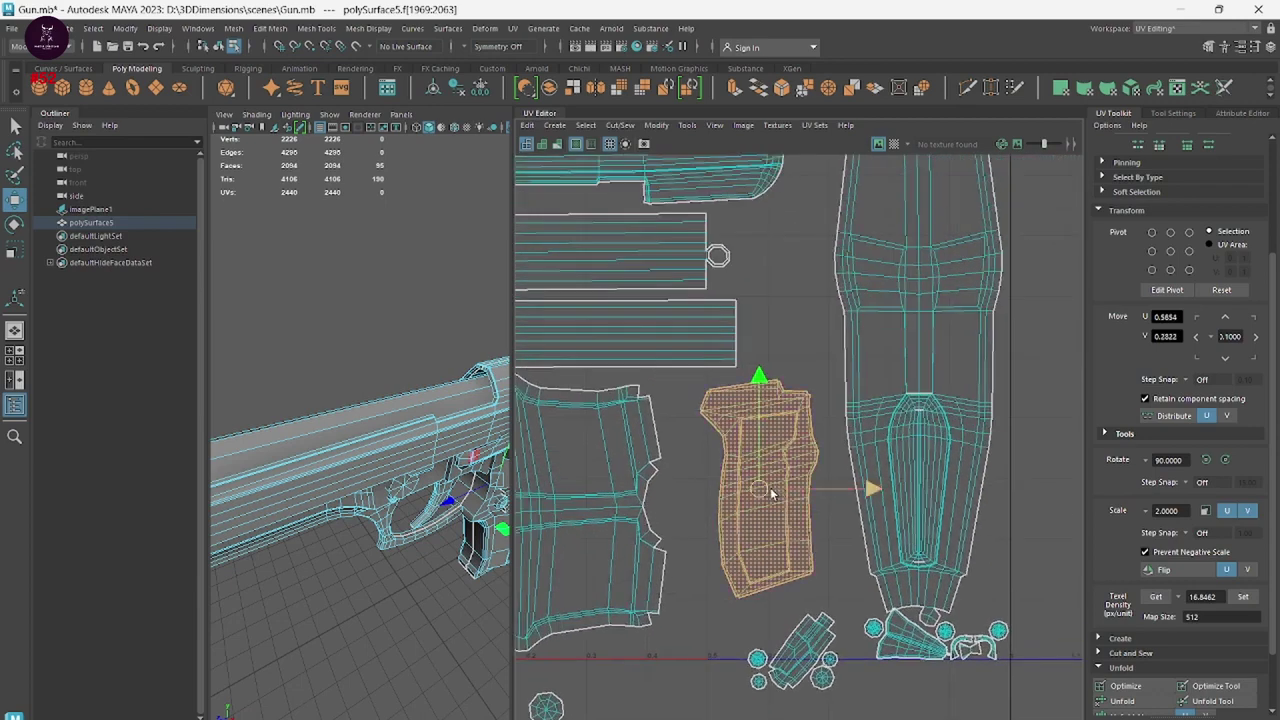
Shrink the long horizontal strip shell and move the grip shell higher in the layout.
left_click(675, 350)
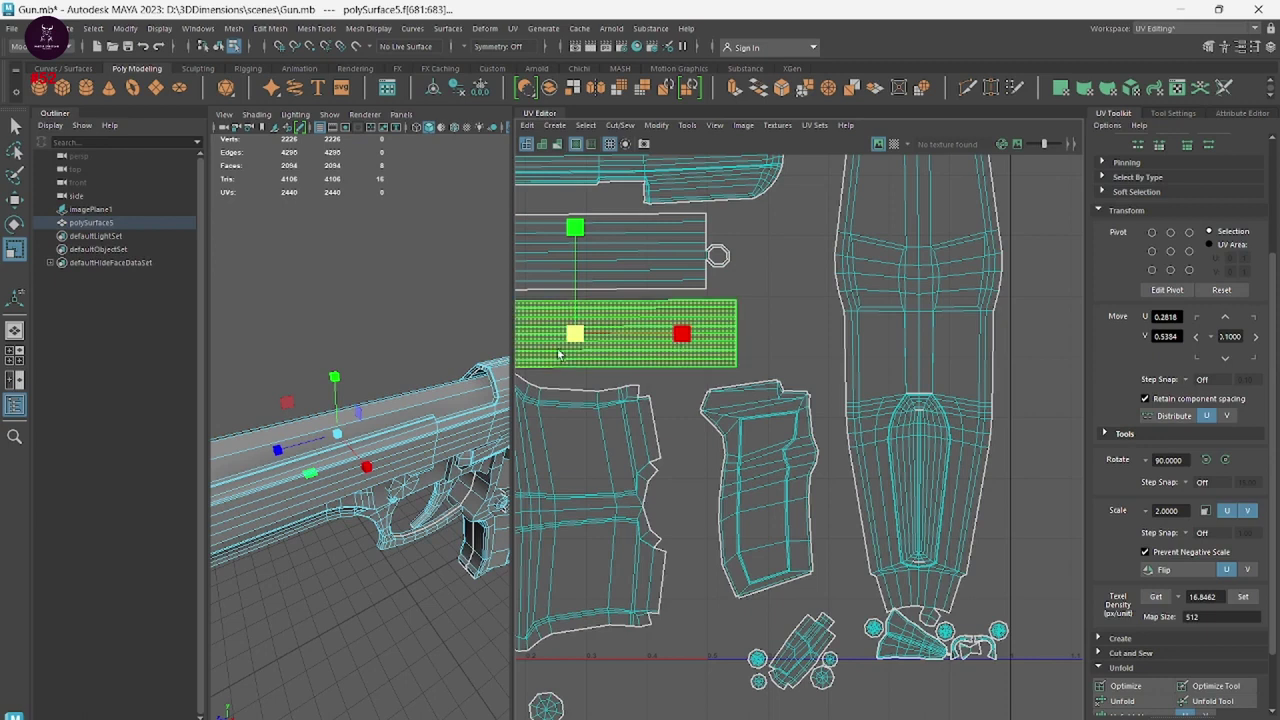
mouse_move(575, 336)
left_mouse_down()
mouse_move(560, 344)
mouse_move(560, 330)
left_mouse_up()
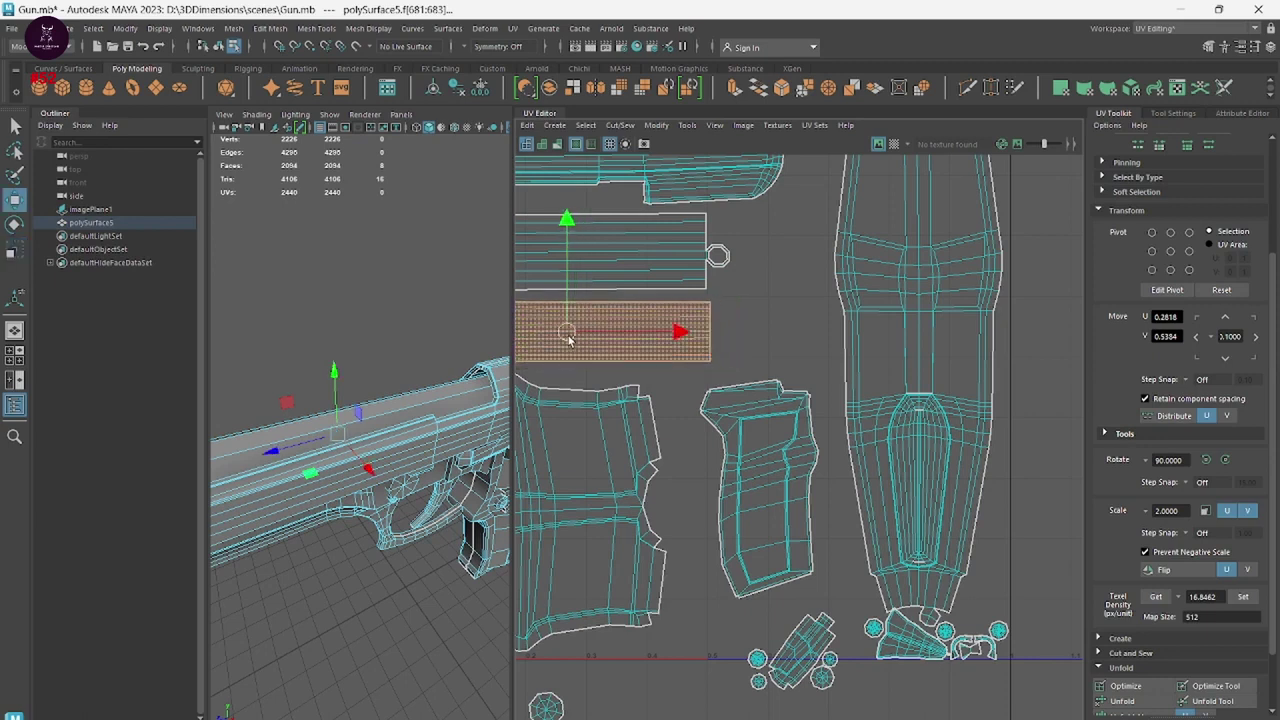
left_click(775, 510)
mouse_move(775, 510)
left_mouse_down()
mouse_move(777, 365)
mouse_move(775, 385)
left_mouse_up()
Move the small part shell down-left and bring the second grip shell up into the layout.
middle_click_drag(765, 553, 775, 378, "alt")
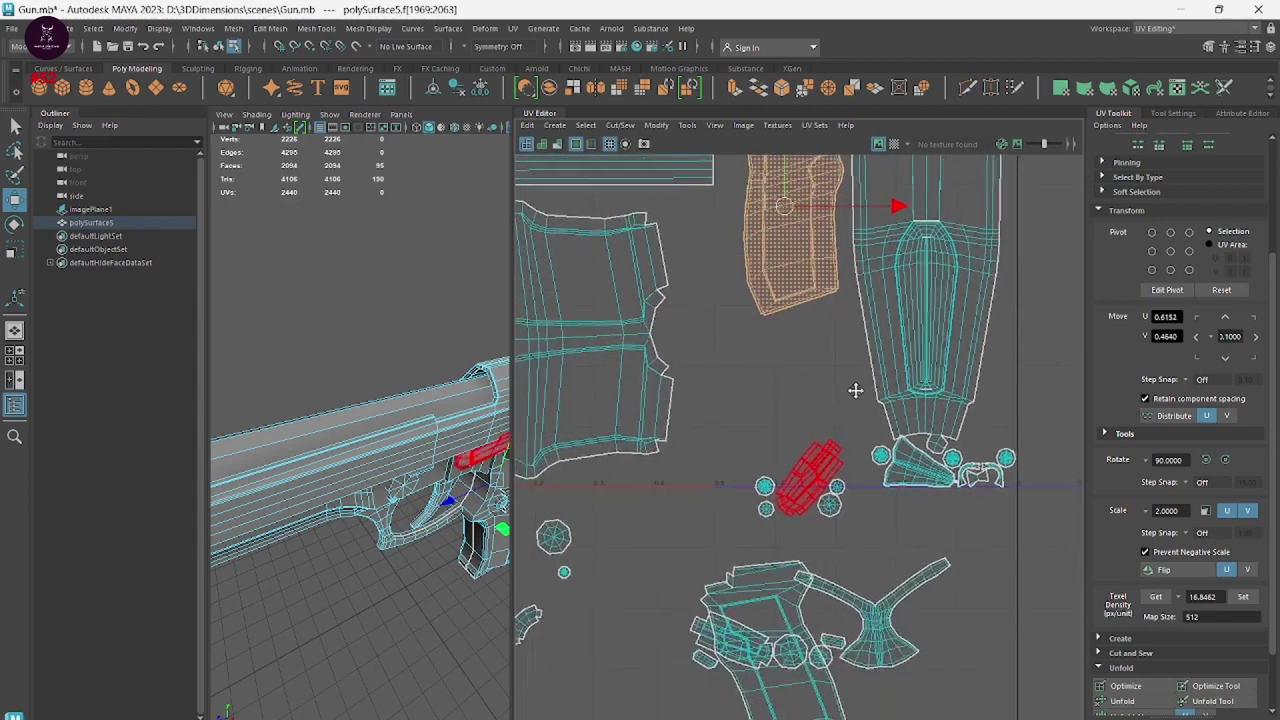
left_click(800, 490)
left_click_drag(800, 505, 675, 560)
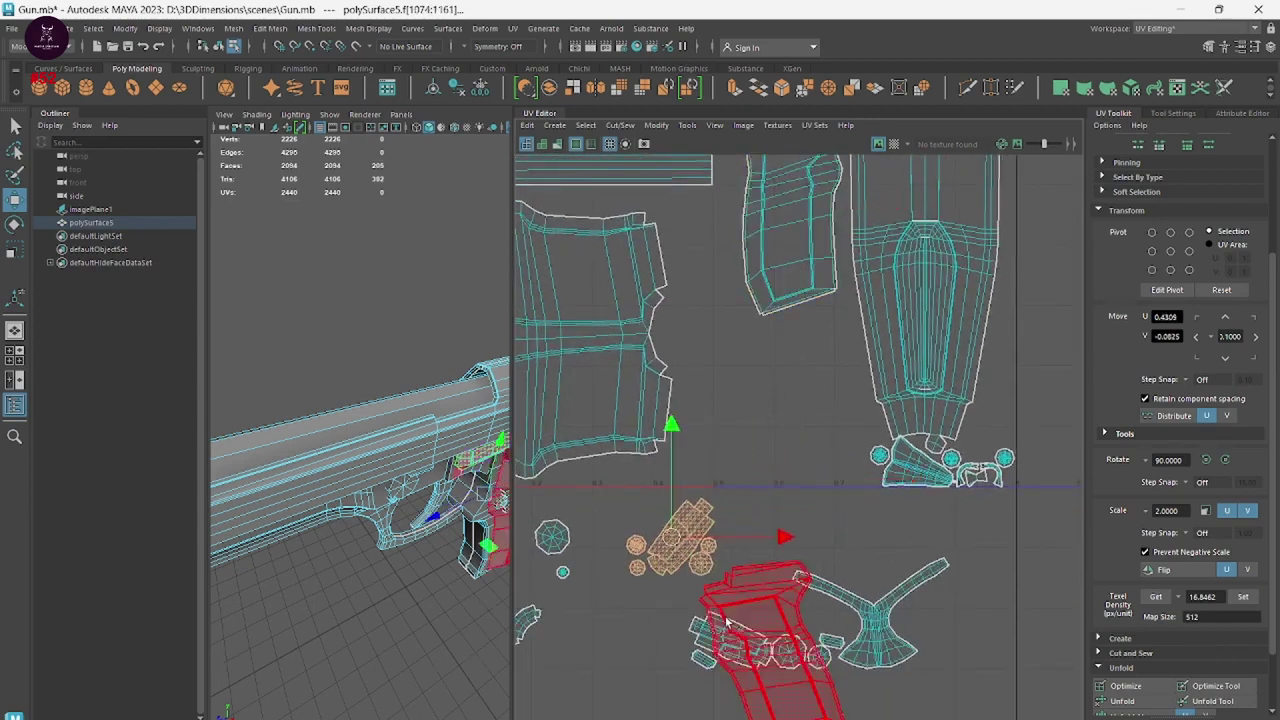
left_click(780, 708)
left_click_drag(770, 660, 772, 402)
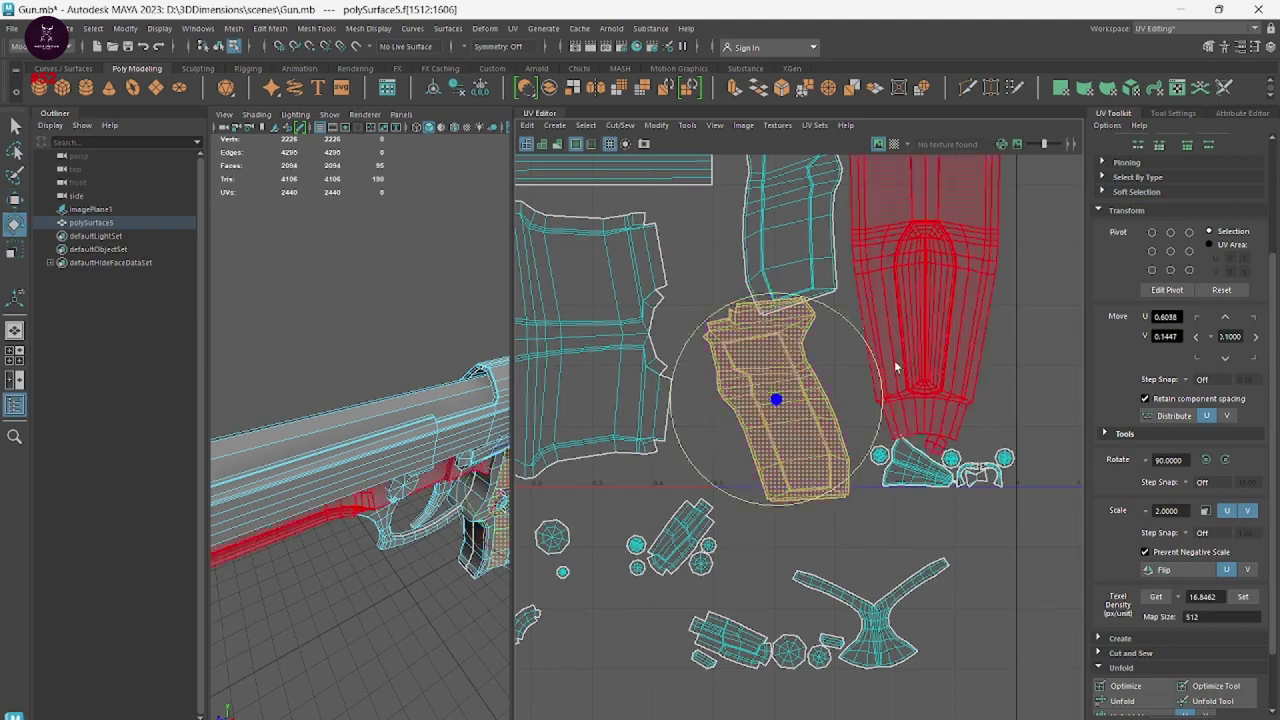
Rotate the second grip shell 90° so it lies horizontally.
left_click_drag(890, 365, 773, 175)
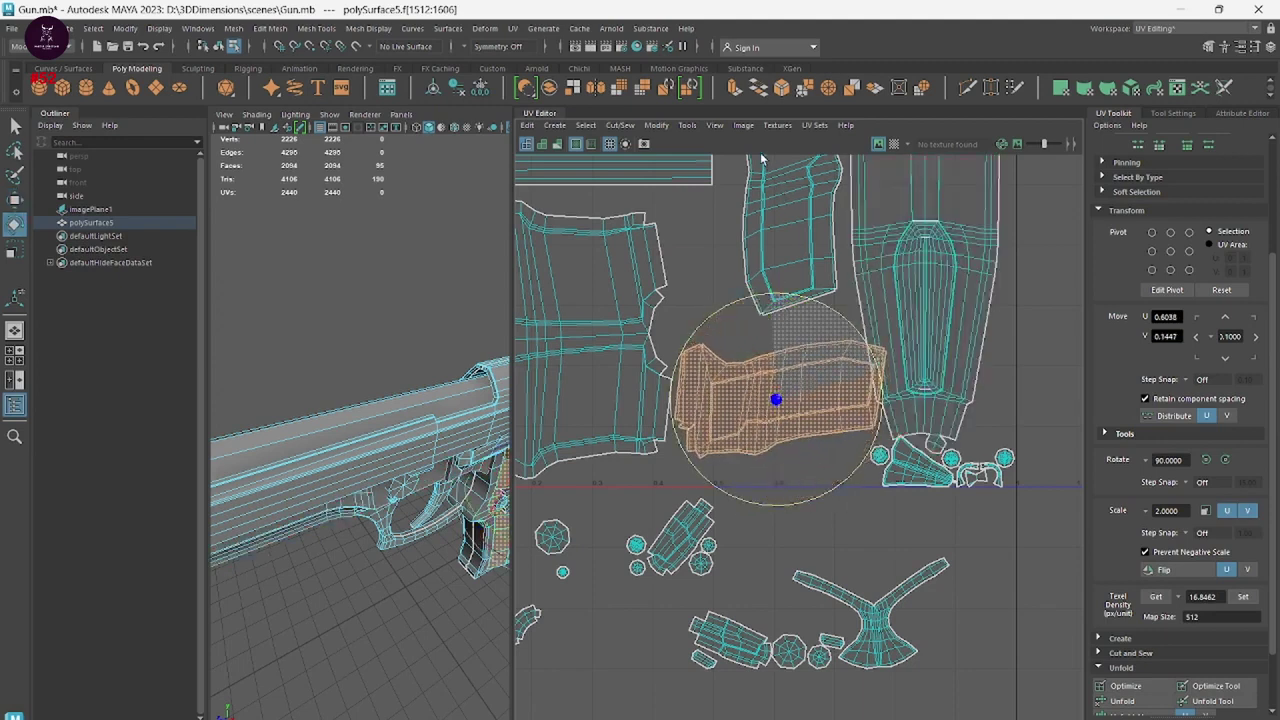
key("w")
left_click_drag(776, 400, 770, 418)
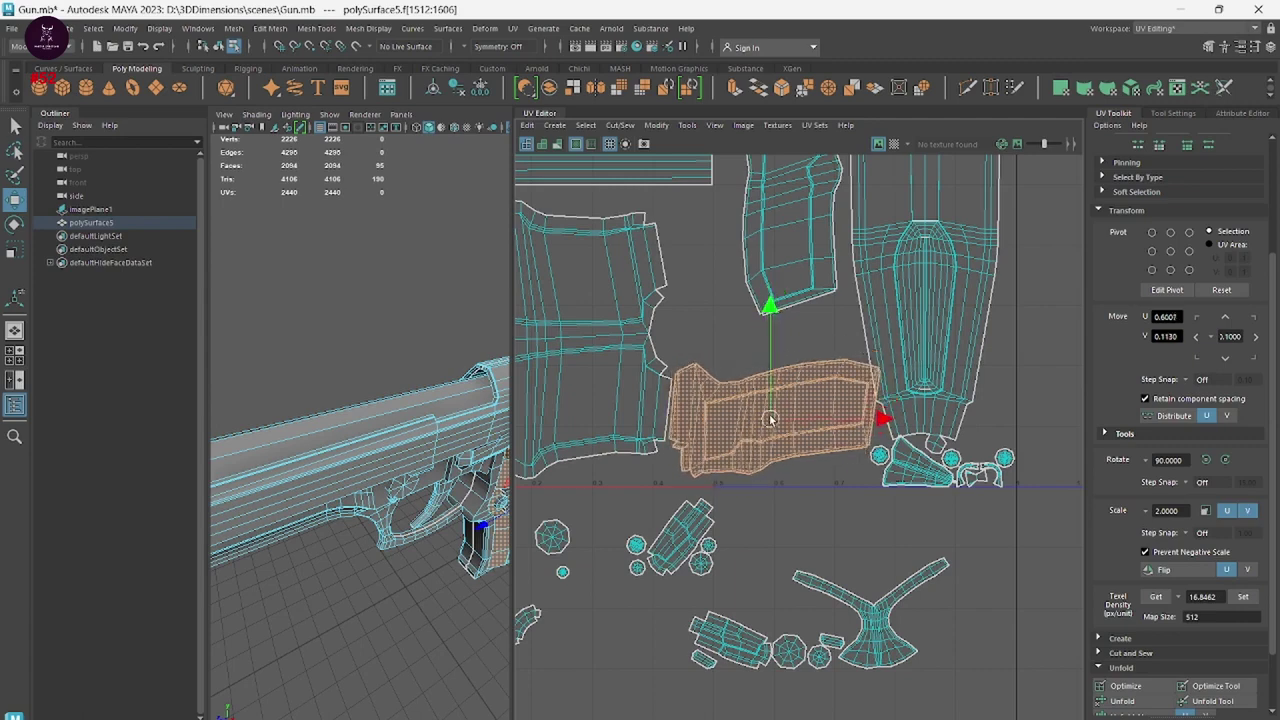
key("e")
mouse_move(813, 325)
left_mouse_down()
mouse_move(659, 585)
mouse_move(683, 579)
left_mouse_up()
key("w")
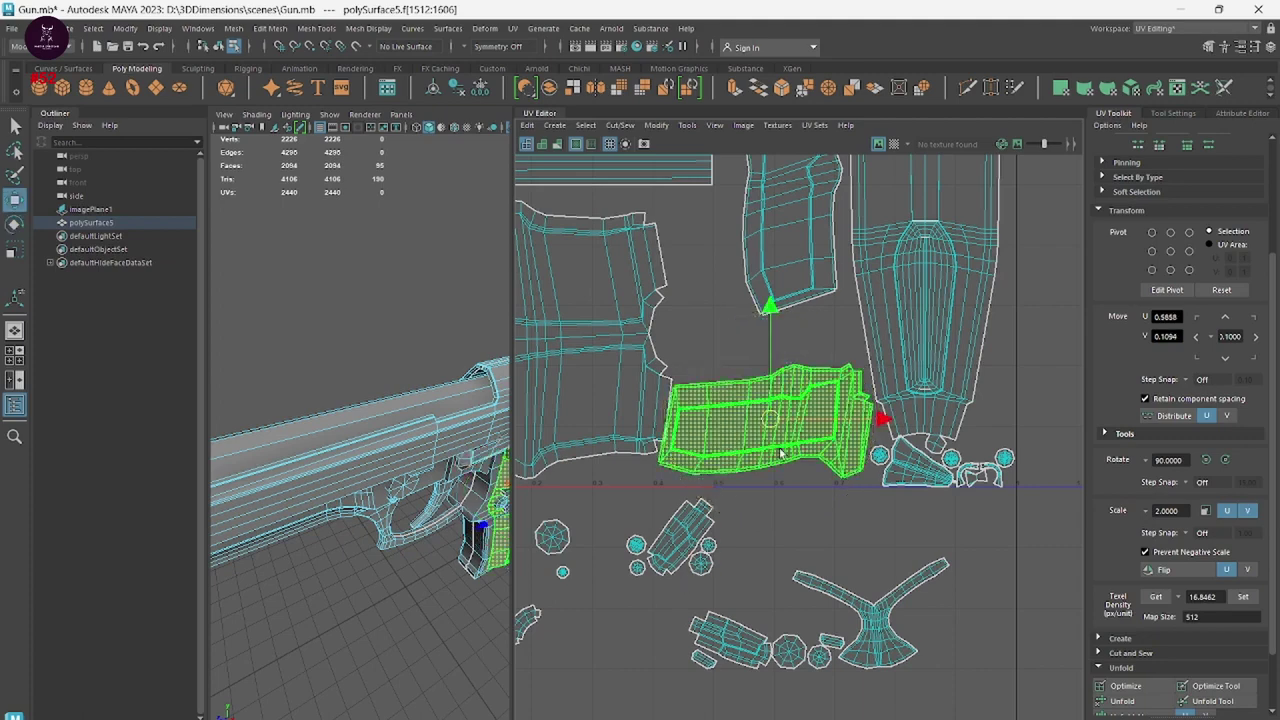
Fine-tune the horizontal grip shell's position along the bottom of the 0–1 area.
scroll(940, 540, "up", 2)
scroll(940, 540, "up", 2)
left_click(834, 376)
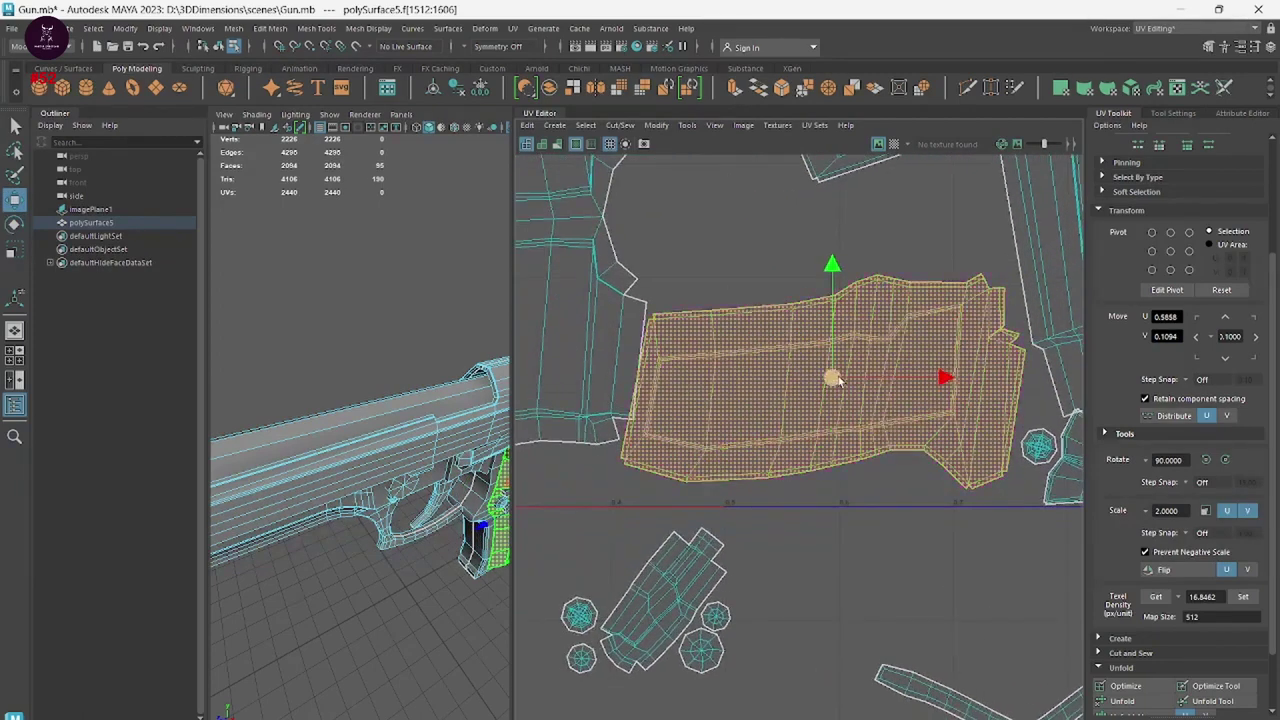
left_click_drag(848, 393, 840, 393)
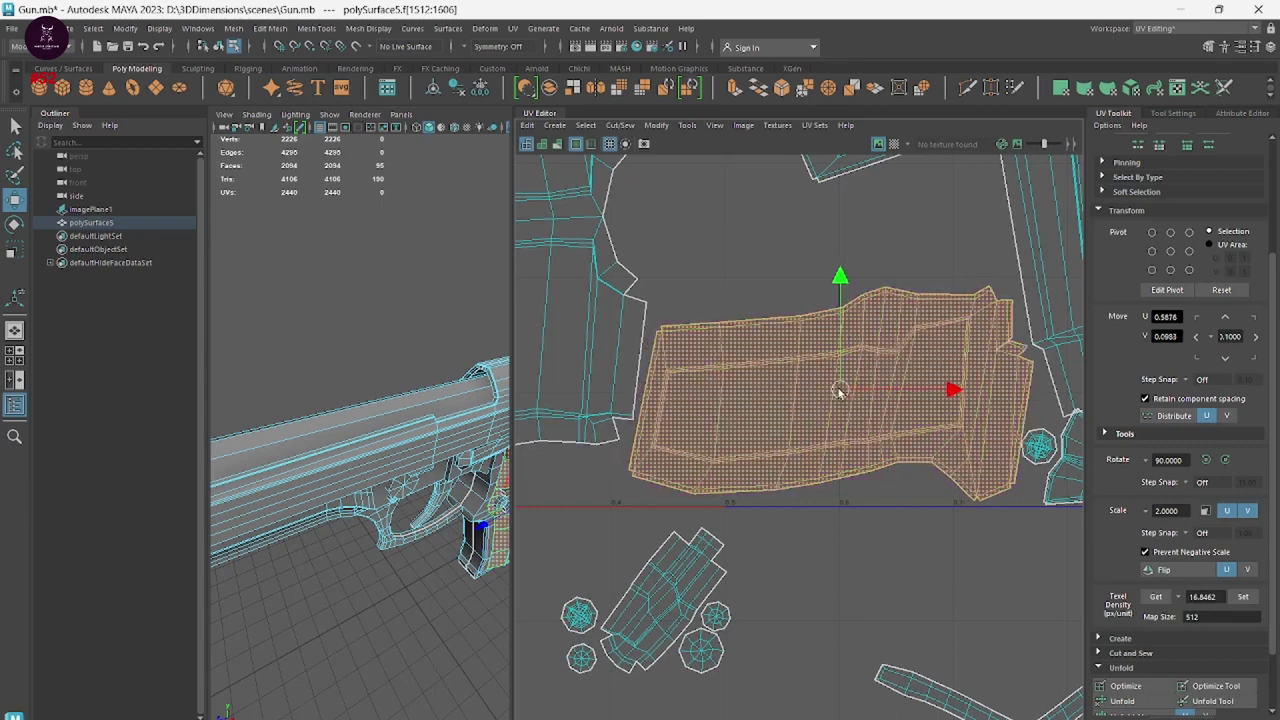
scroll(835, 394, "down", 1)
scroll(838, 398, "down", 1)
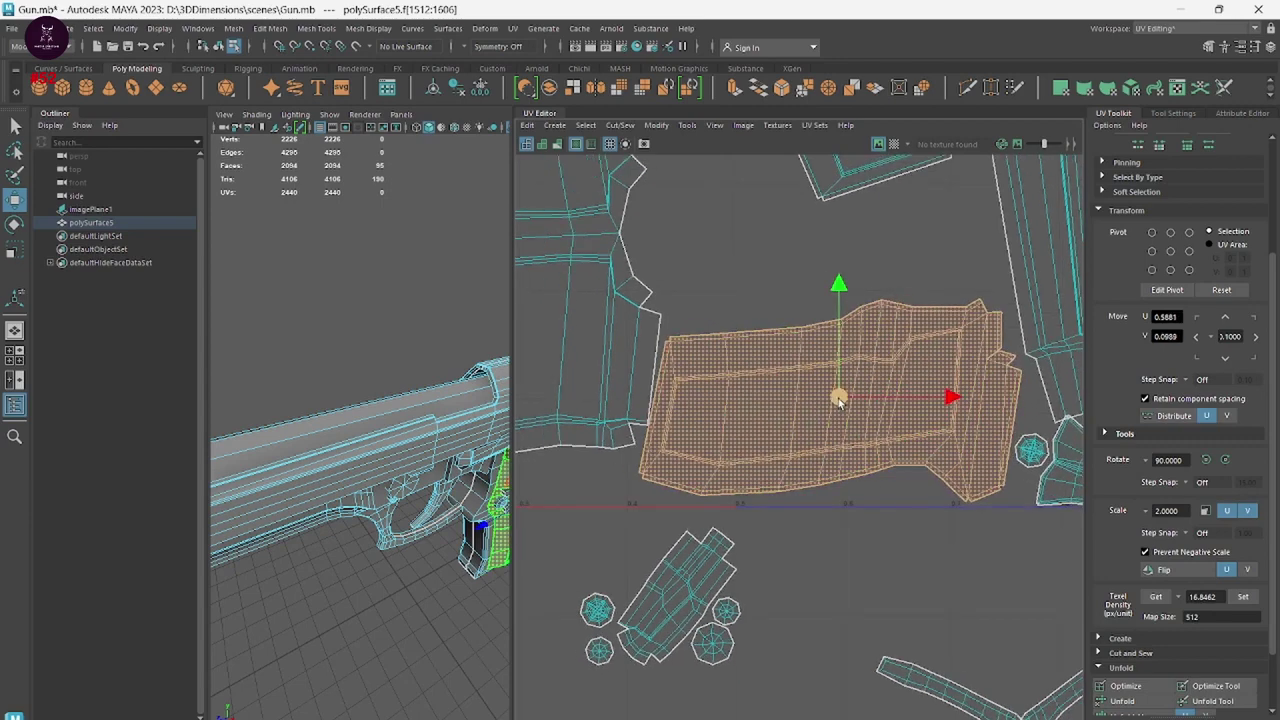
left_click_drag(840, 401, 844, 400)
scroll(880, 506, "down", 2)
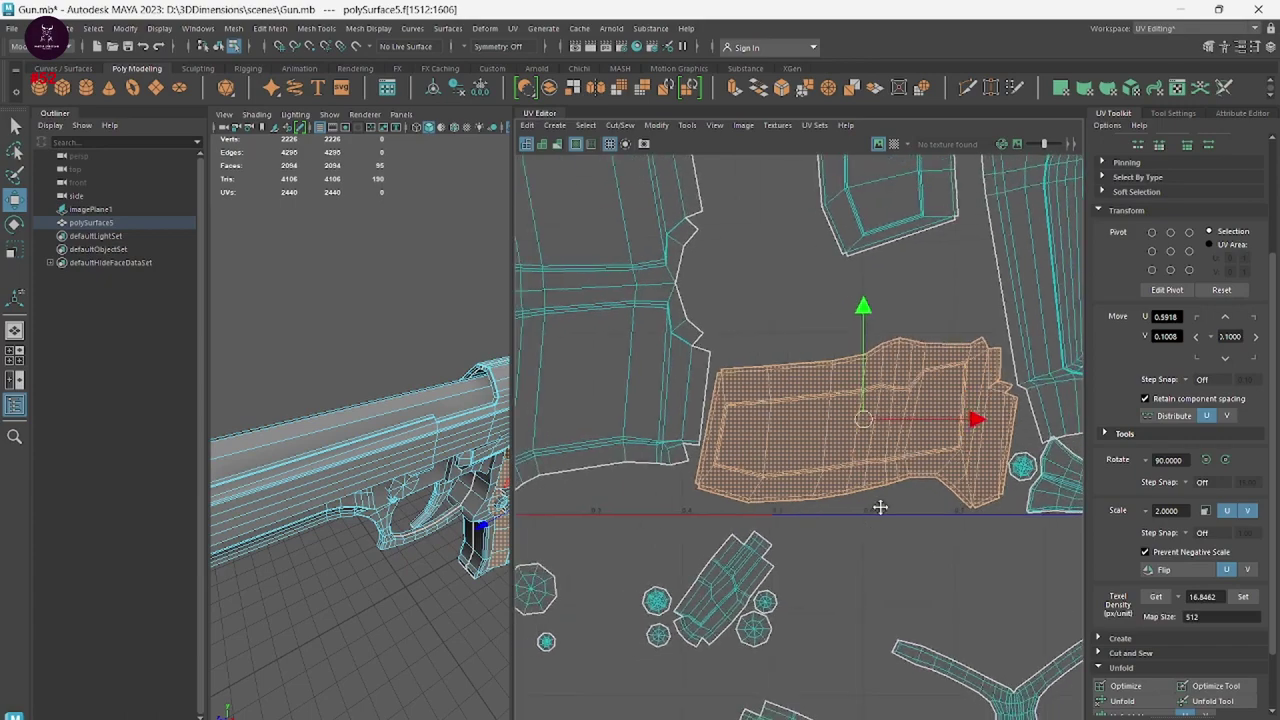
scroll(870, 560, "down", 2)
scroll(857, 629, "down", 1)
Move the small wedge shell into the top gap beside the body shell and rotate it upright.
left_click(917, 456)
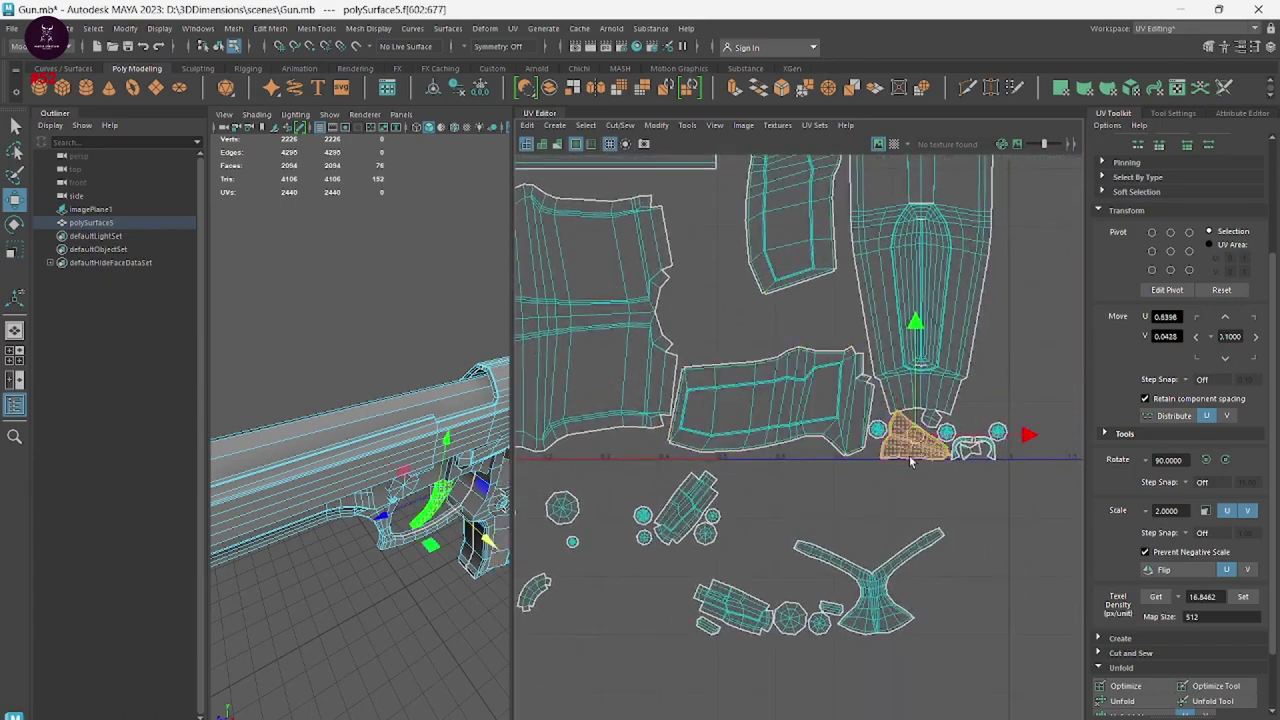
scroll(940, 475, "up", 1)
left_click_drag(930, 478, 688, 231)
mouse_move(688, 231)
middle_mouse_down("alt")
mouse_move(768, 279)
mouse_move(988, 337)
mouse_move(710, 628)
mouse_move(678, 567)
middle_mouse_up("alt")
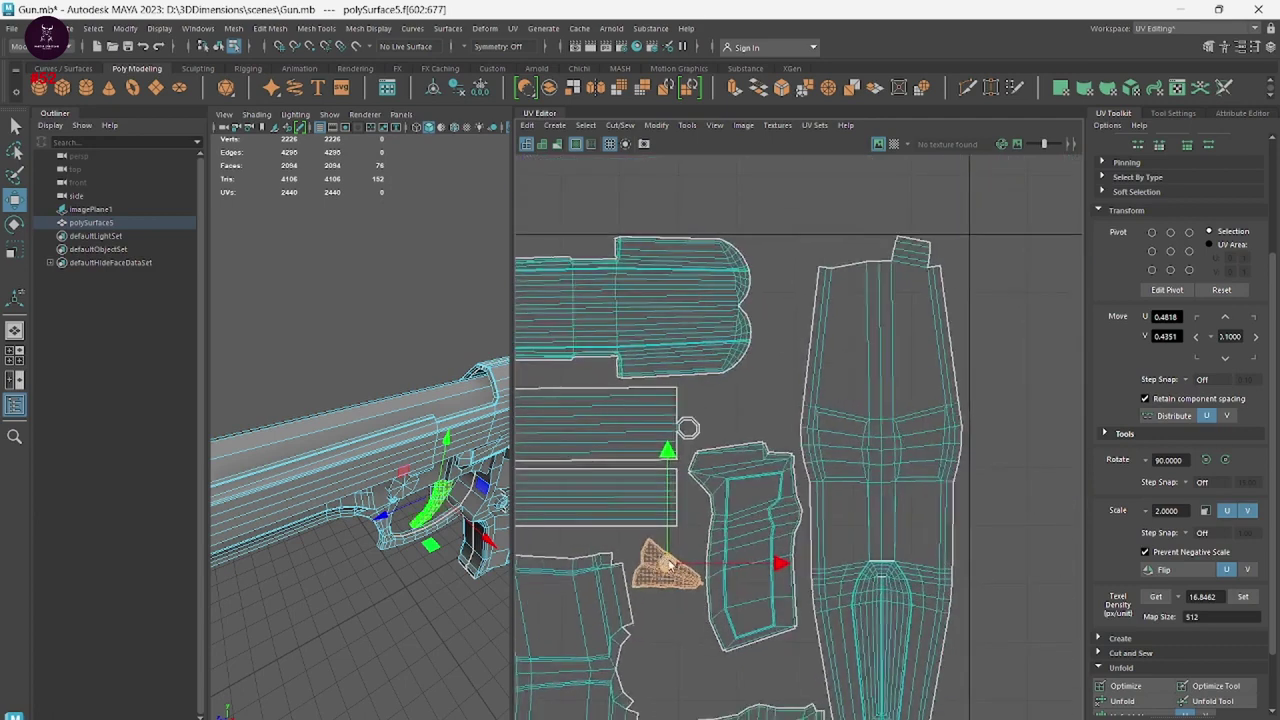
left_click_drag(670, 565, 762, 378)
key("e")
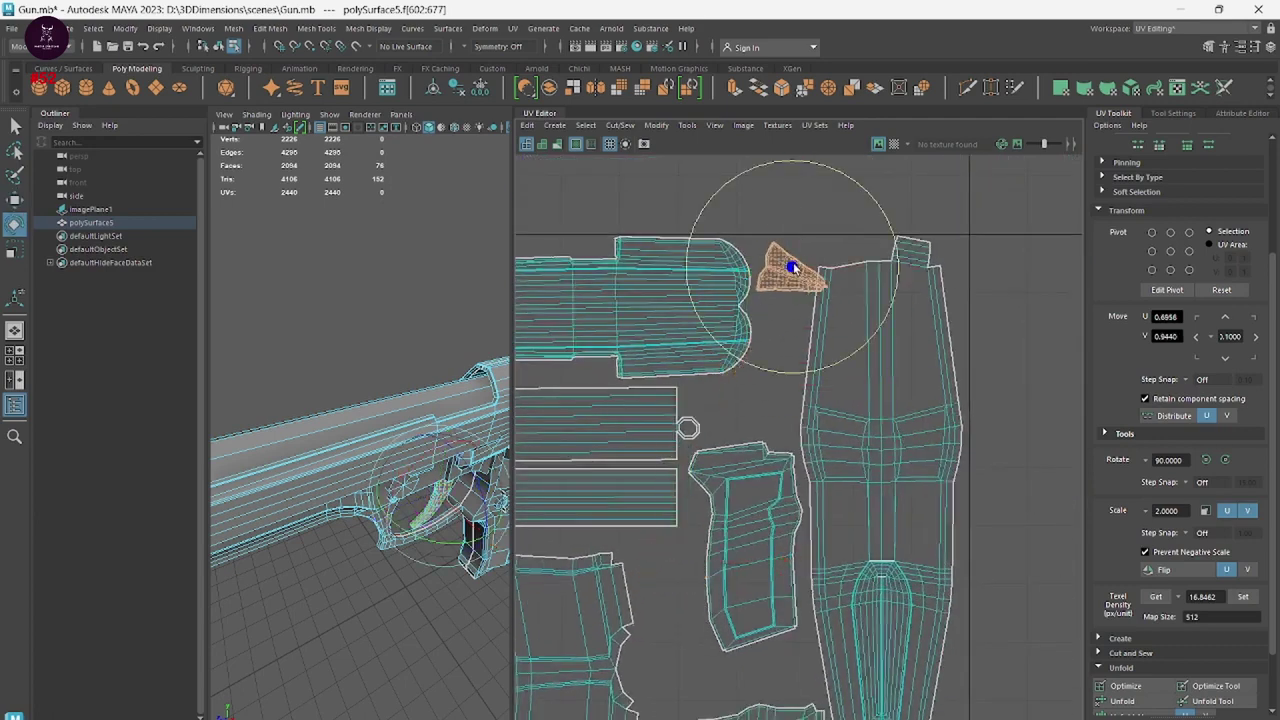
left_click_drag(855, 187, 895, 260)
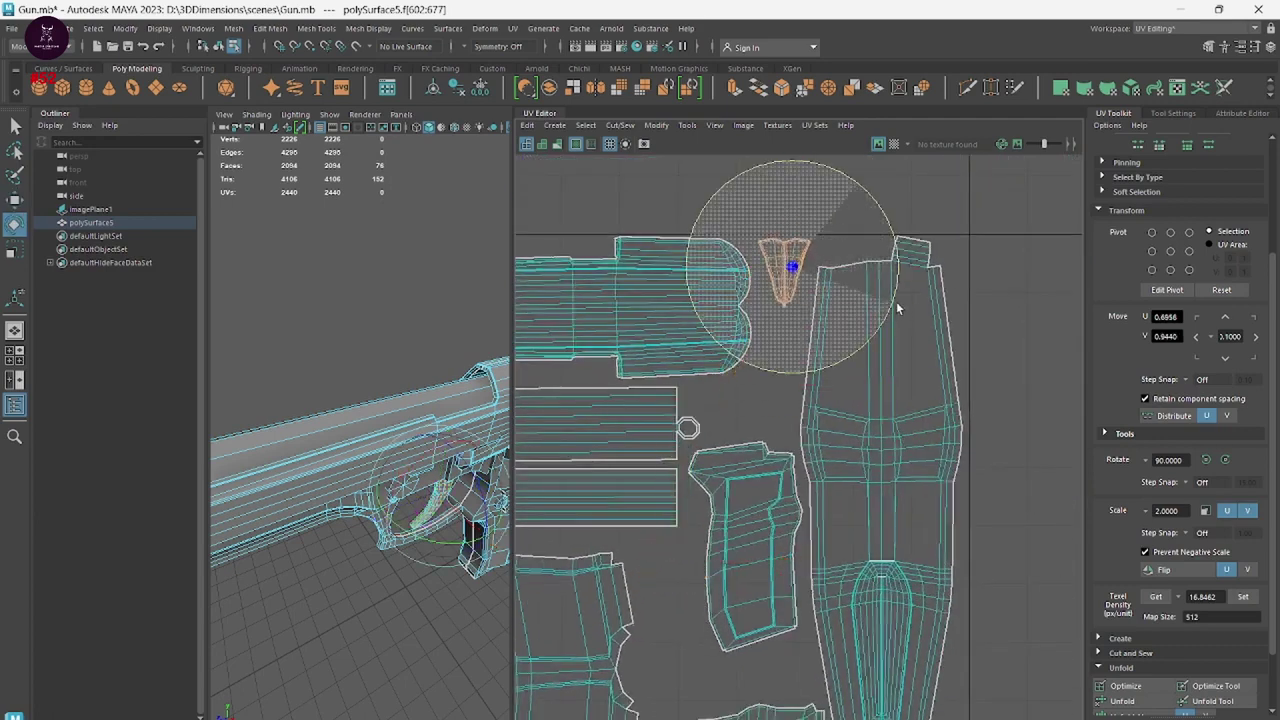
key("w")
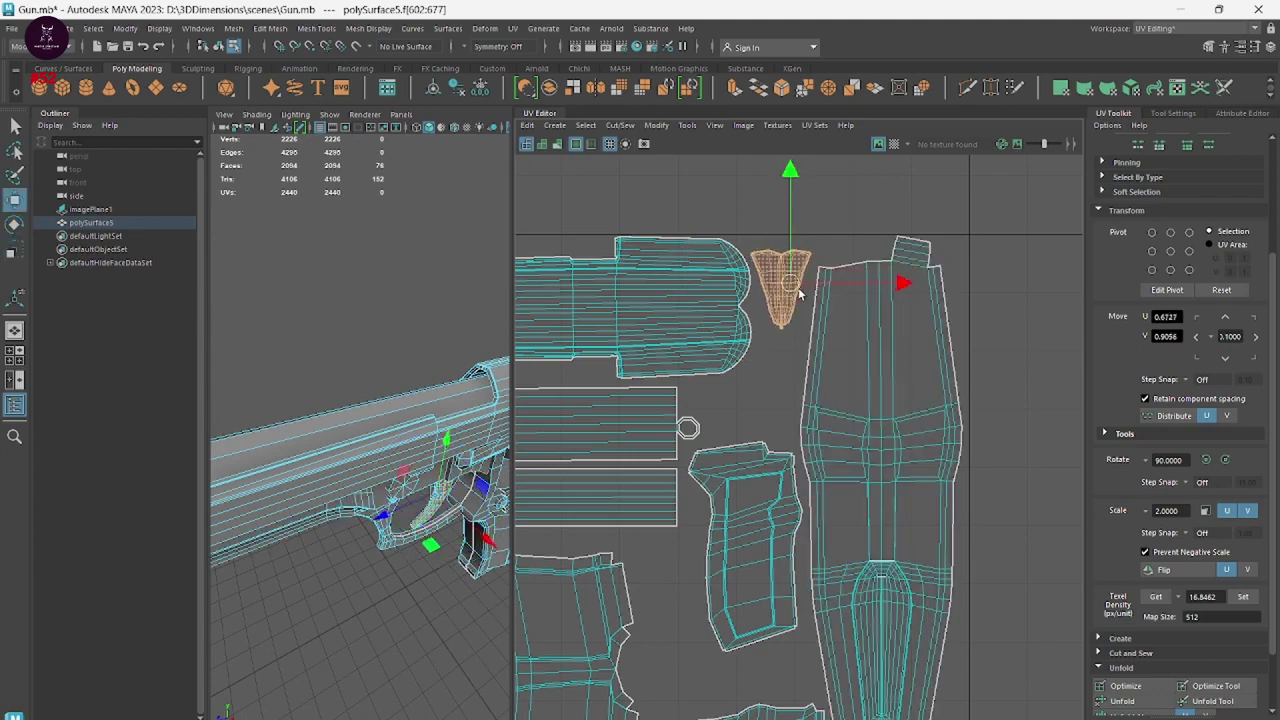
middle_click_drag(813, 320, 908, 160, "alt")
Place the Y-shaped trigger guard shell beside the grip shell.
left_click(886, 545)
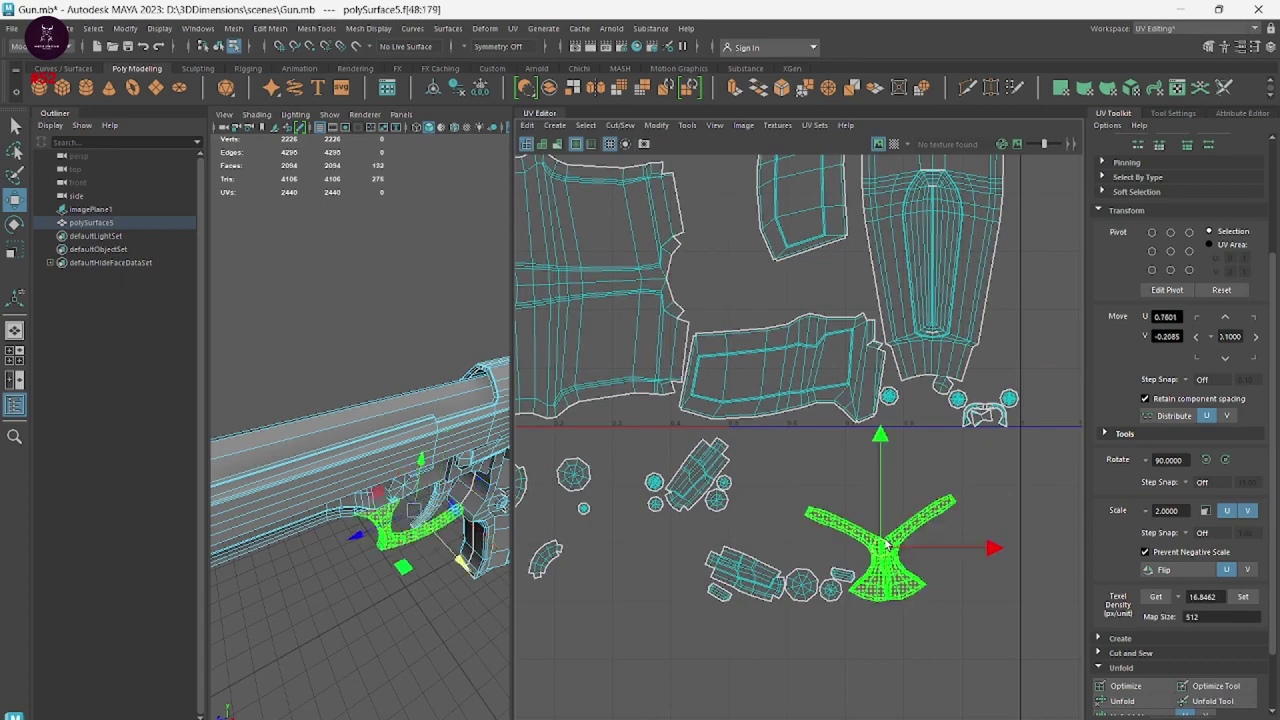
left_click_drag(880, 550, 720, 250)
mouse_move(720, 250)
middle_mouse_down("alt")
mouse_move(705, 357)
mouse_move(770, 512)
middle_mouse_up("alt")
key("e")
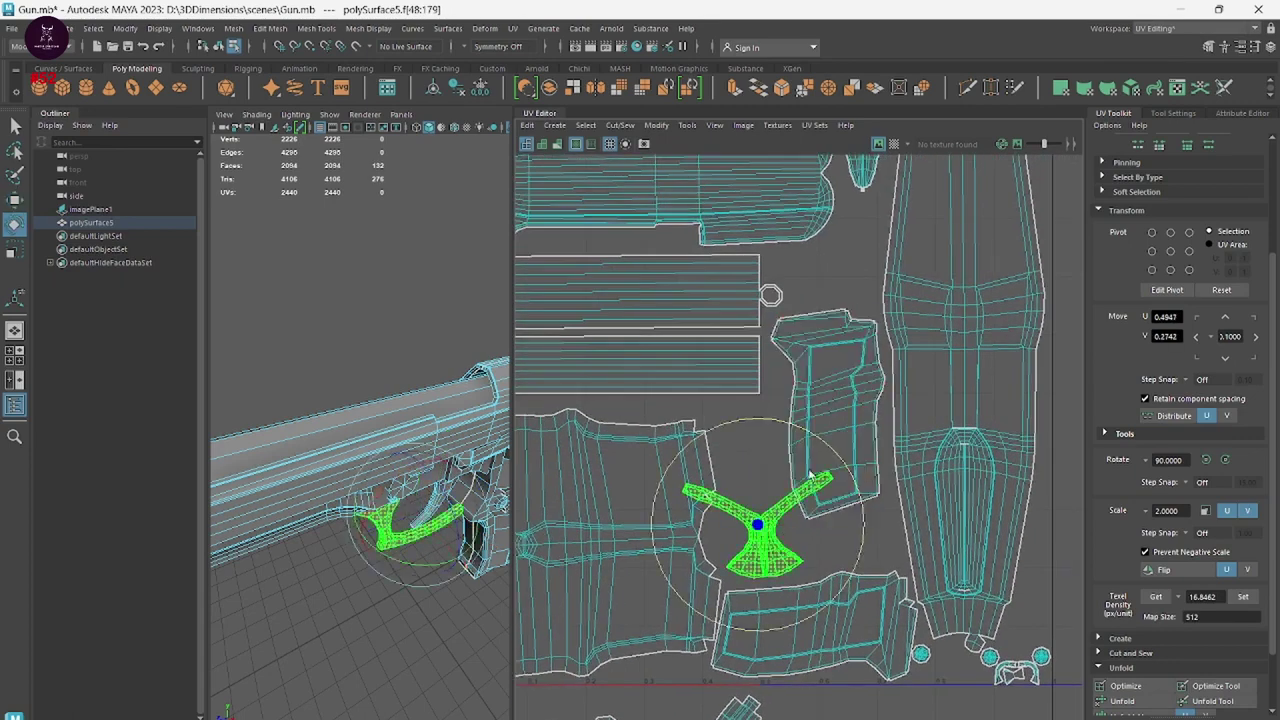
key("w")
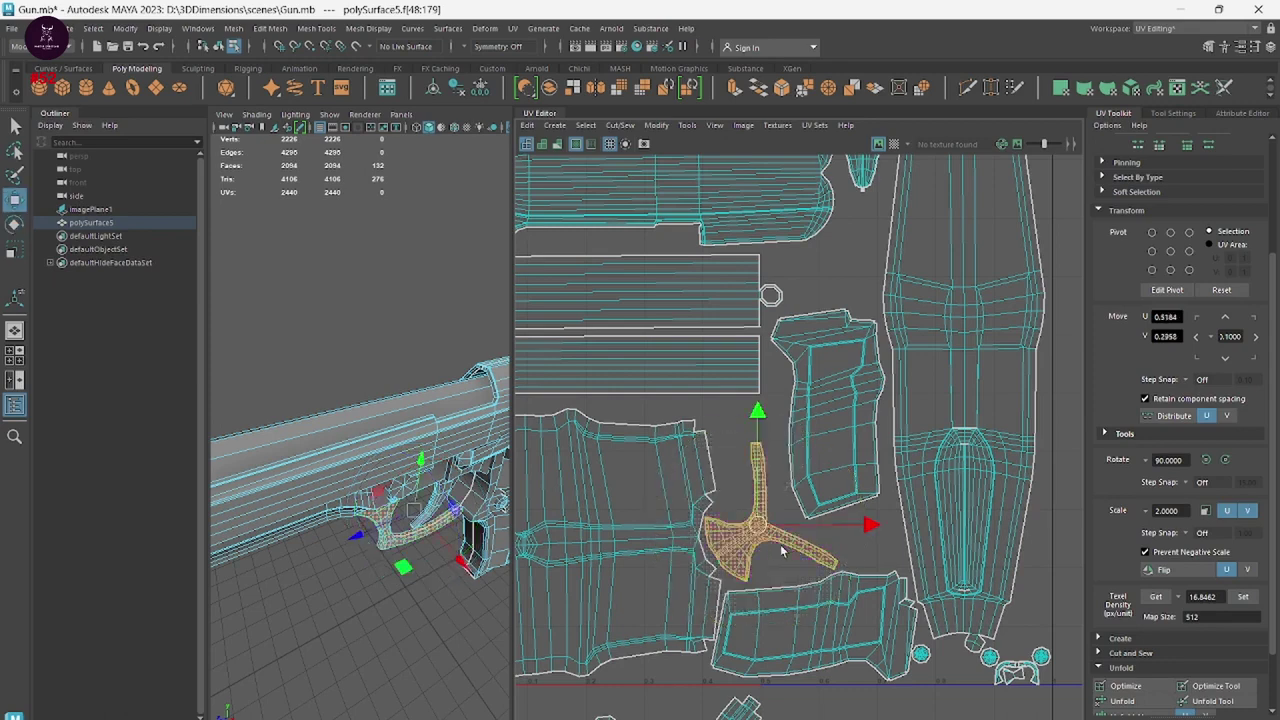
left_click_drag(765, 525, 768, 515)
Rotate a small rectangular shell to match its twin's angle and stack it onto the twin.
mouse_move(768, 515)
middle_mouse_down("alt")
mouse_move(818, 385)
mouse_move(828, 235)
middle_mouse_up("alt")
left_click(790, 430)
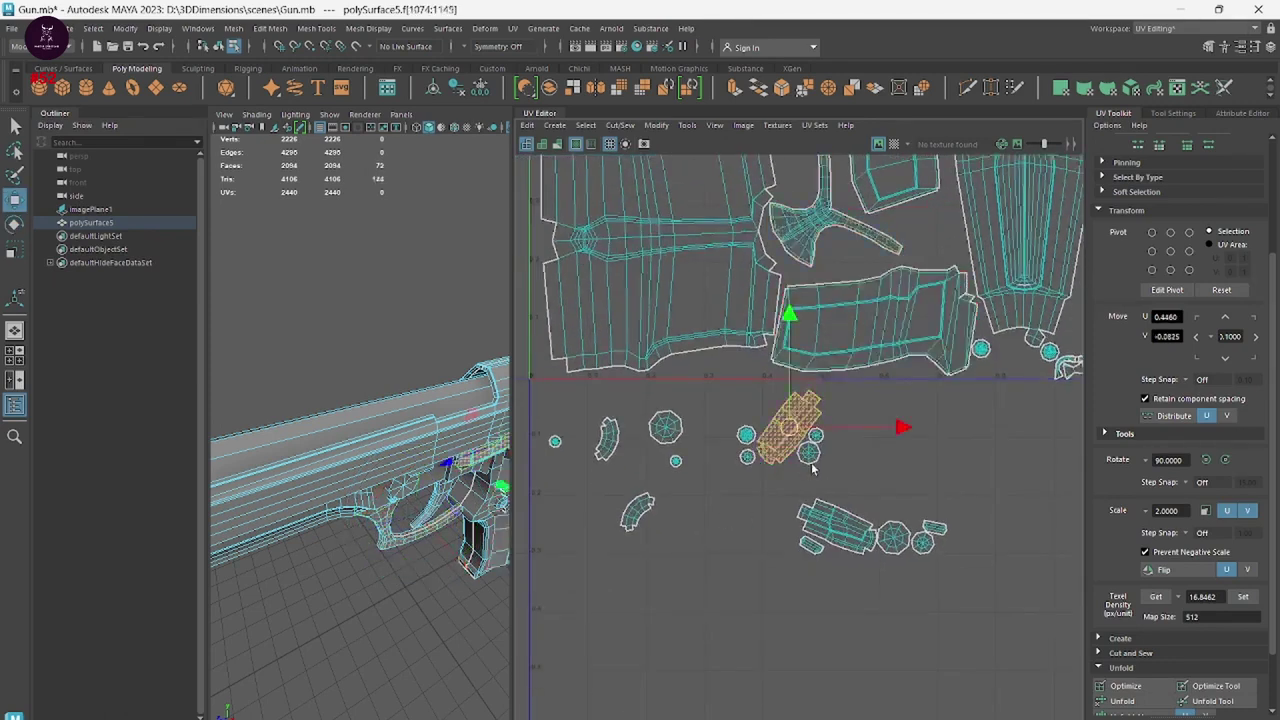
middle_click_drag(822, 485, 730, 562, "alt")
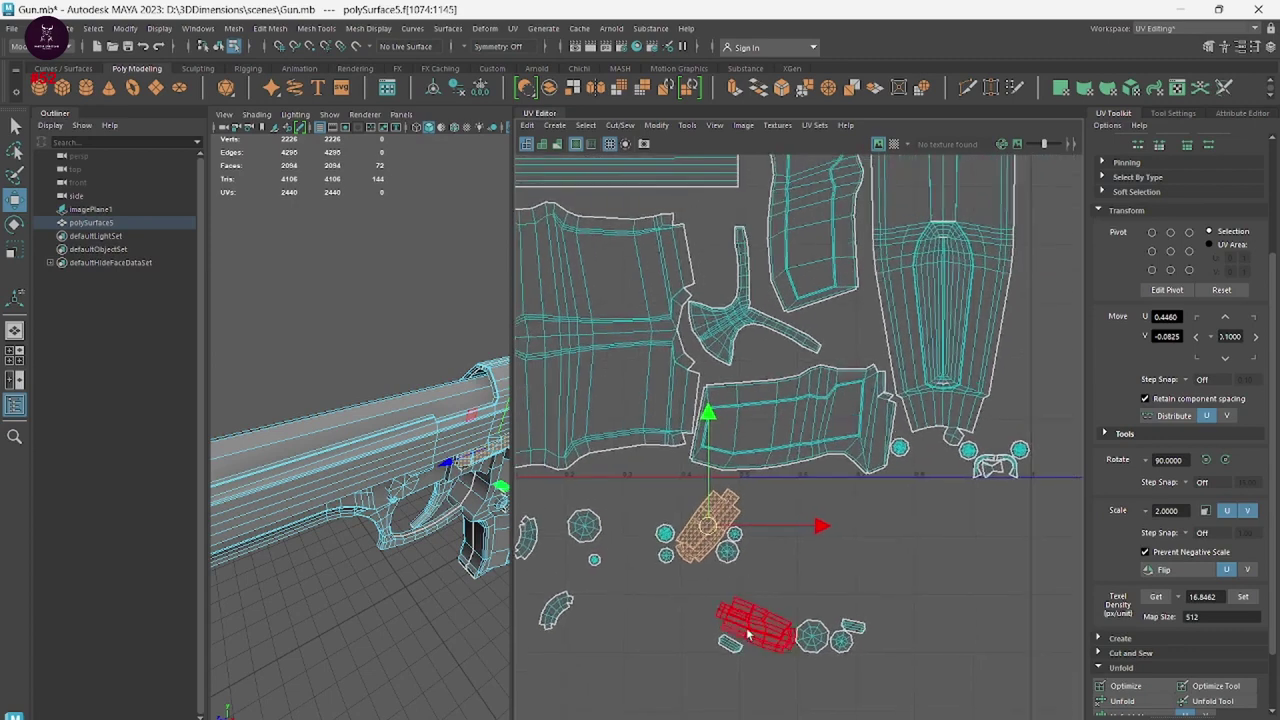
middle_click_drag(748, 632, 817, 463, "alt")
right_click_drag(817, 463, 920, 614, "alt")
left_click(783, 514)
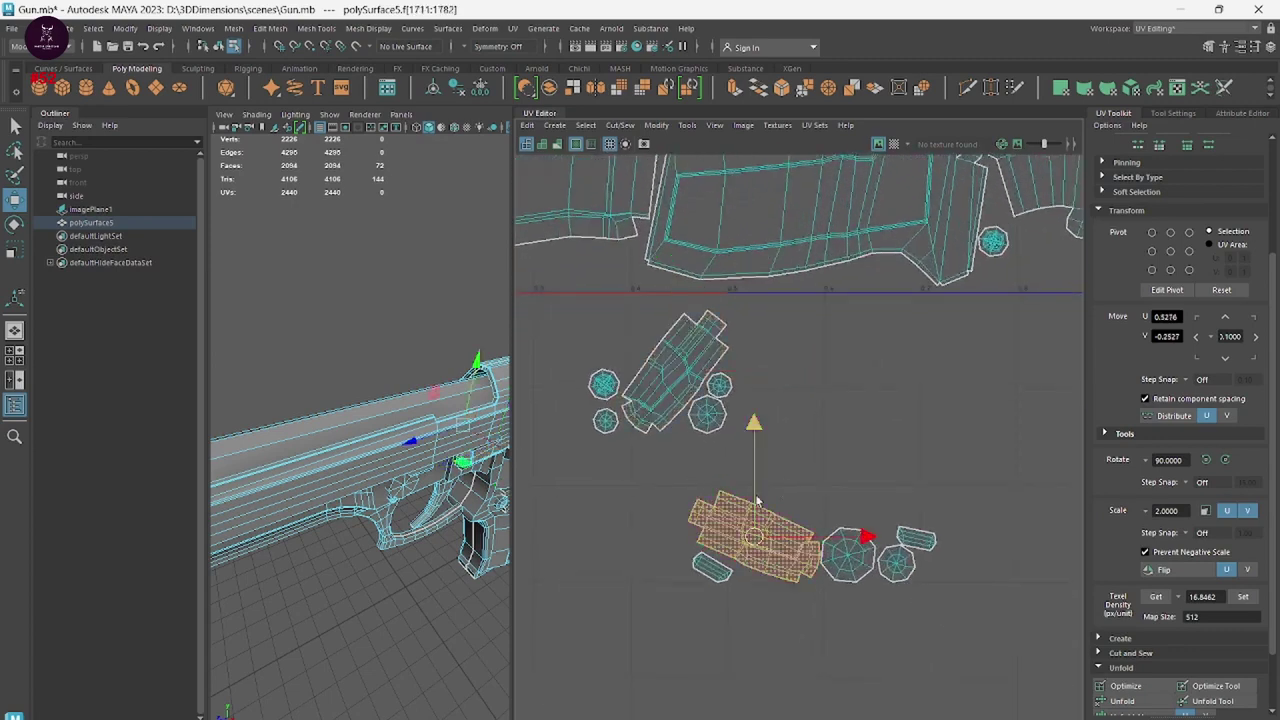
key("e")
left_click_drag(787, 441, 870, 597)
key("w")
left_click_drag(781, 542, 672, 388)
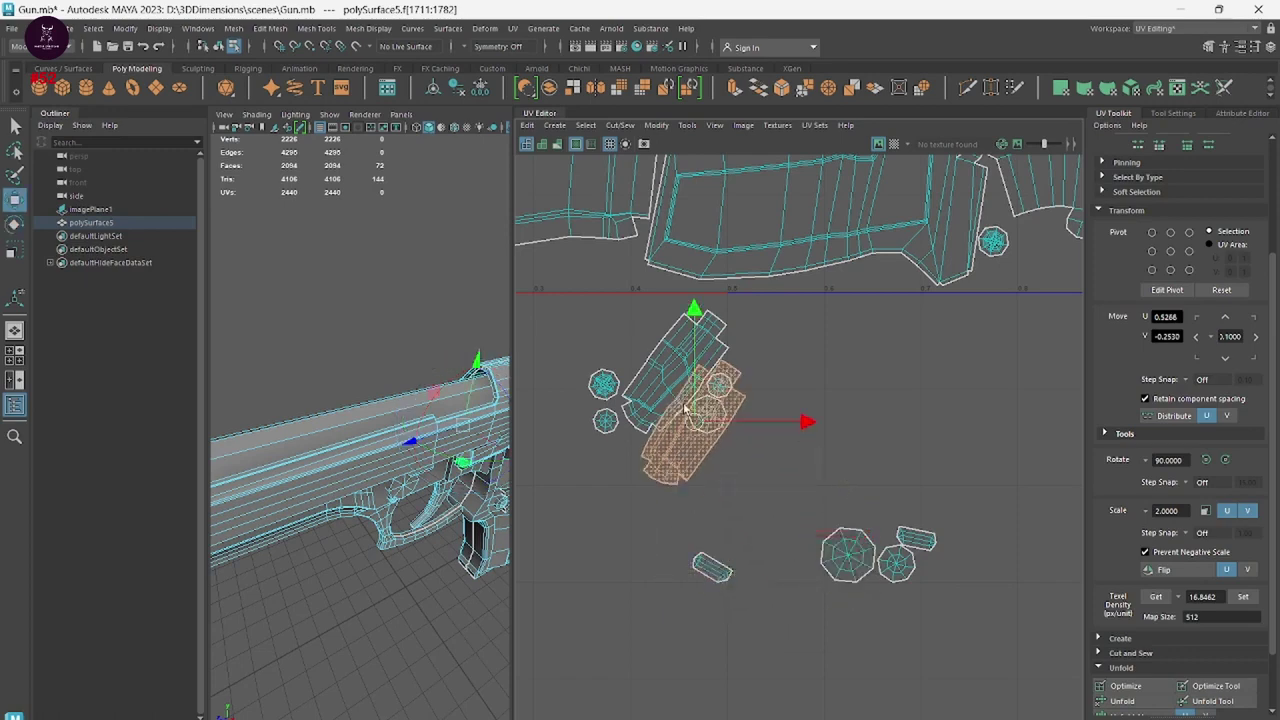
Nudge the long rectangular shell slightly right and down, then zoom out.
right_click_drag(672, 390, 737, 408, "alt")
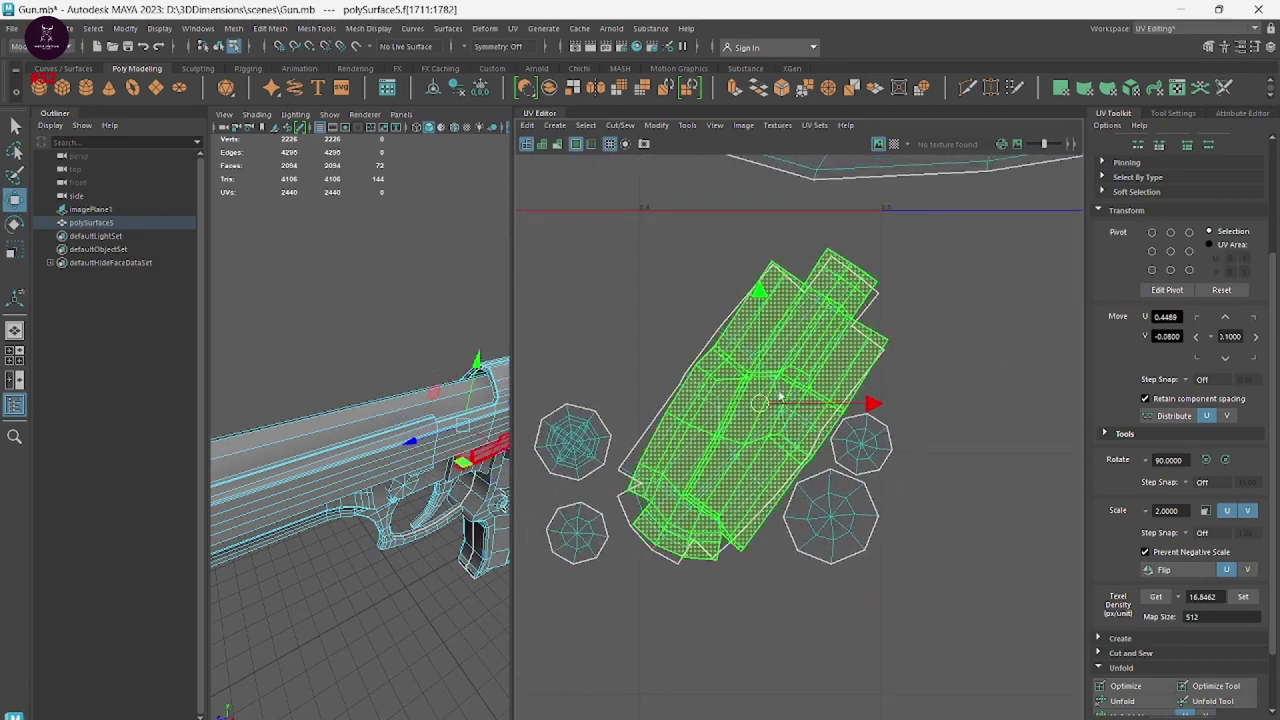
left_click_drag(737, 408, 753, 413)
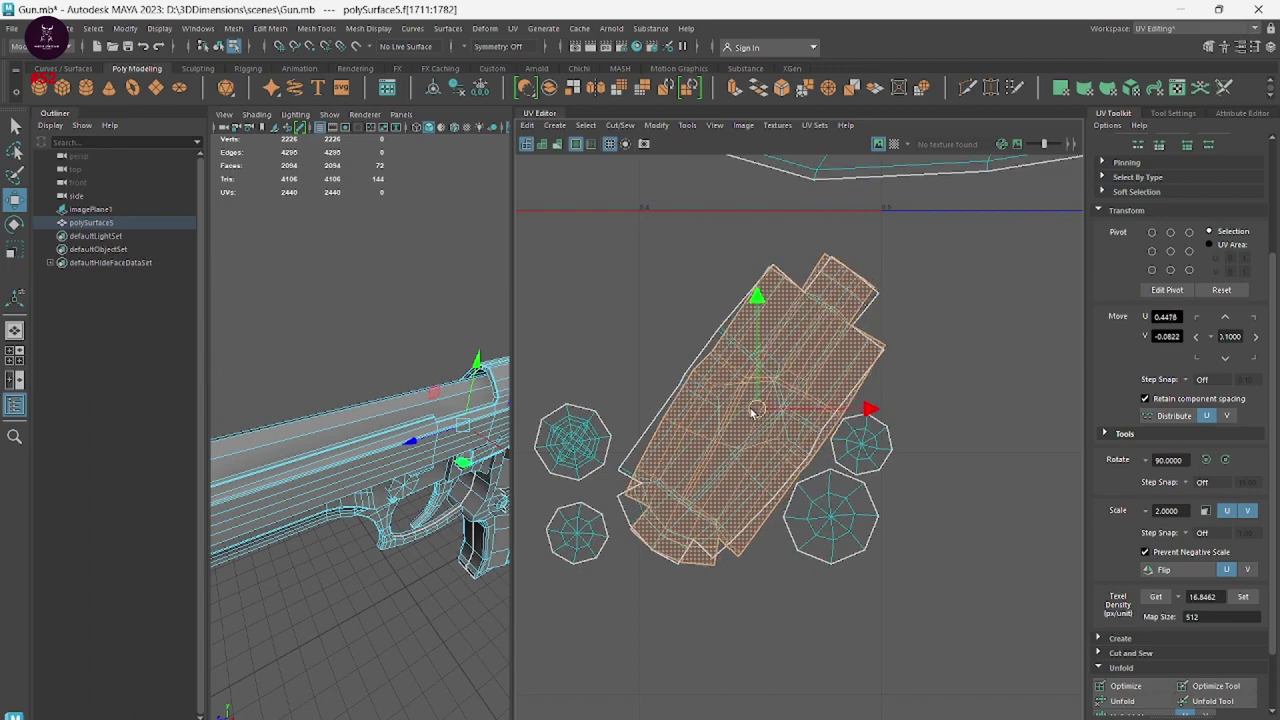
left_click_drag(860, 385, 848, 352)
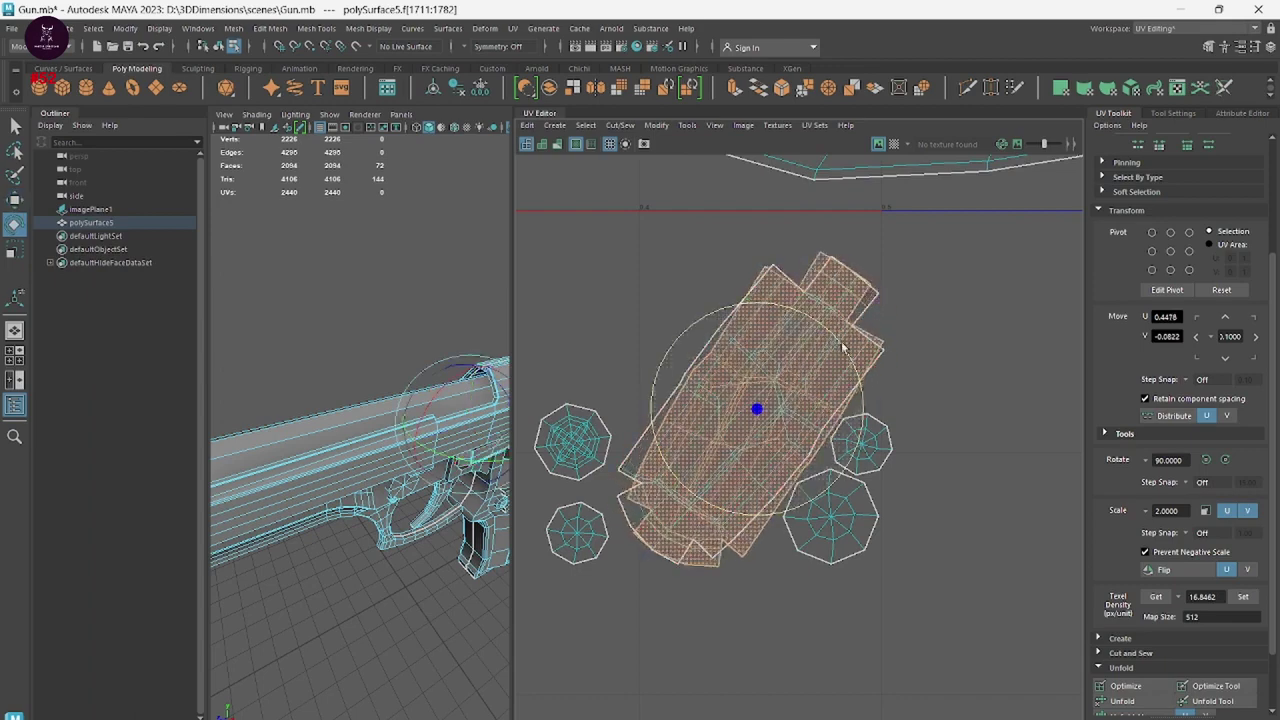
key("w")
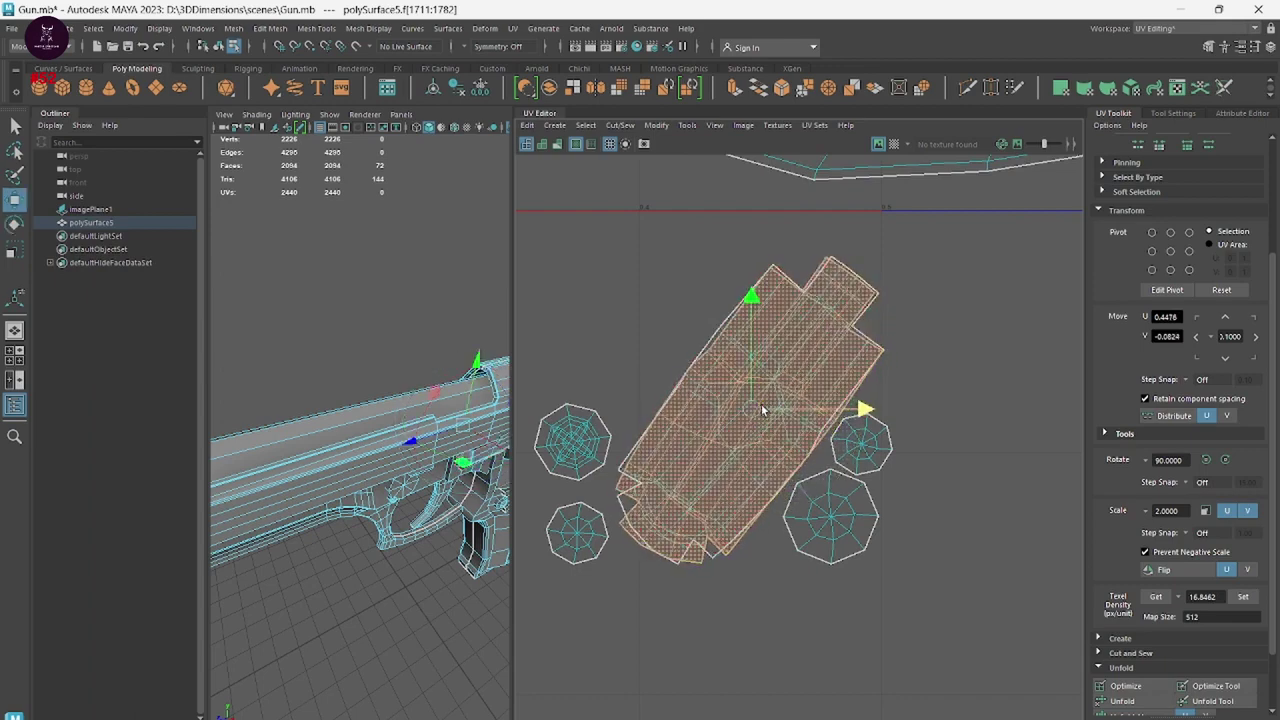
scroll(876, 520, "down", 3)
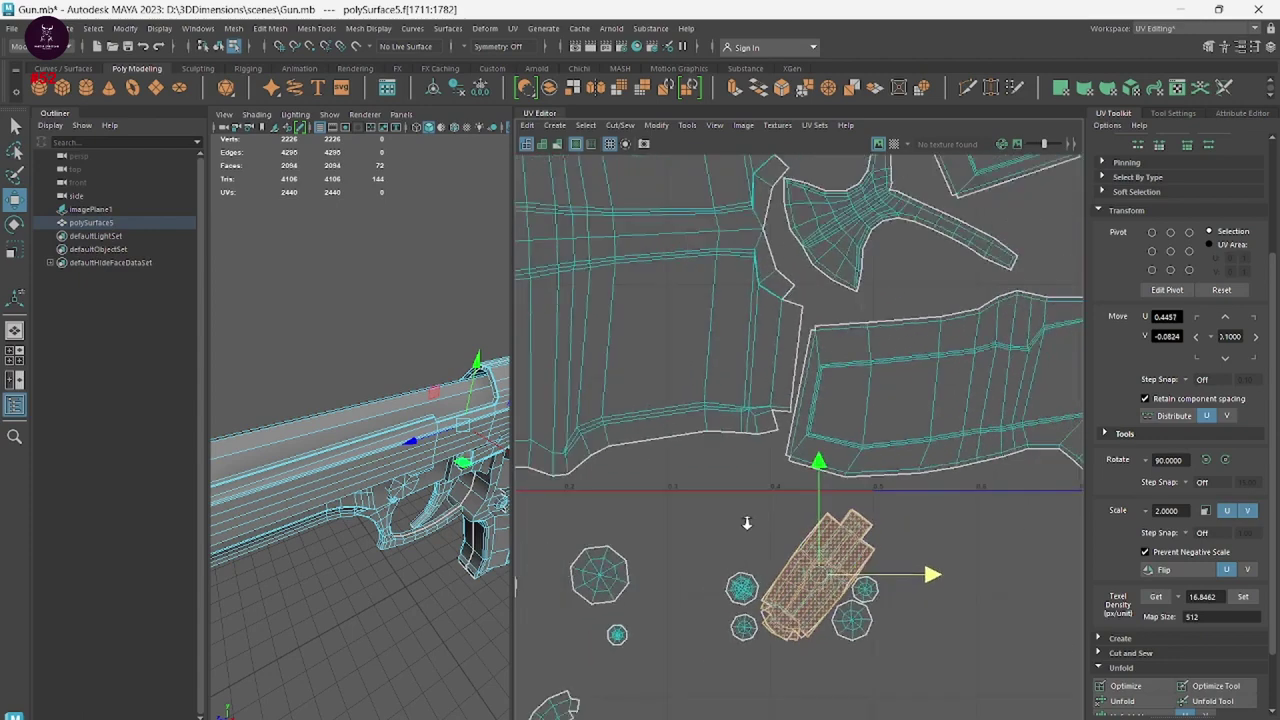
scroll(598, 600, "down", 3)
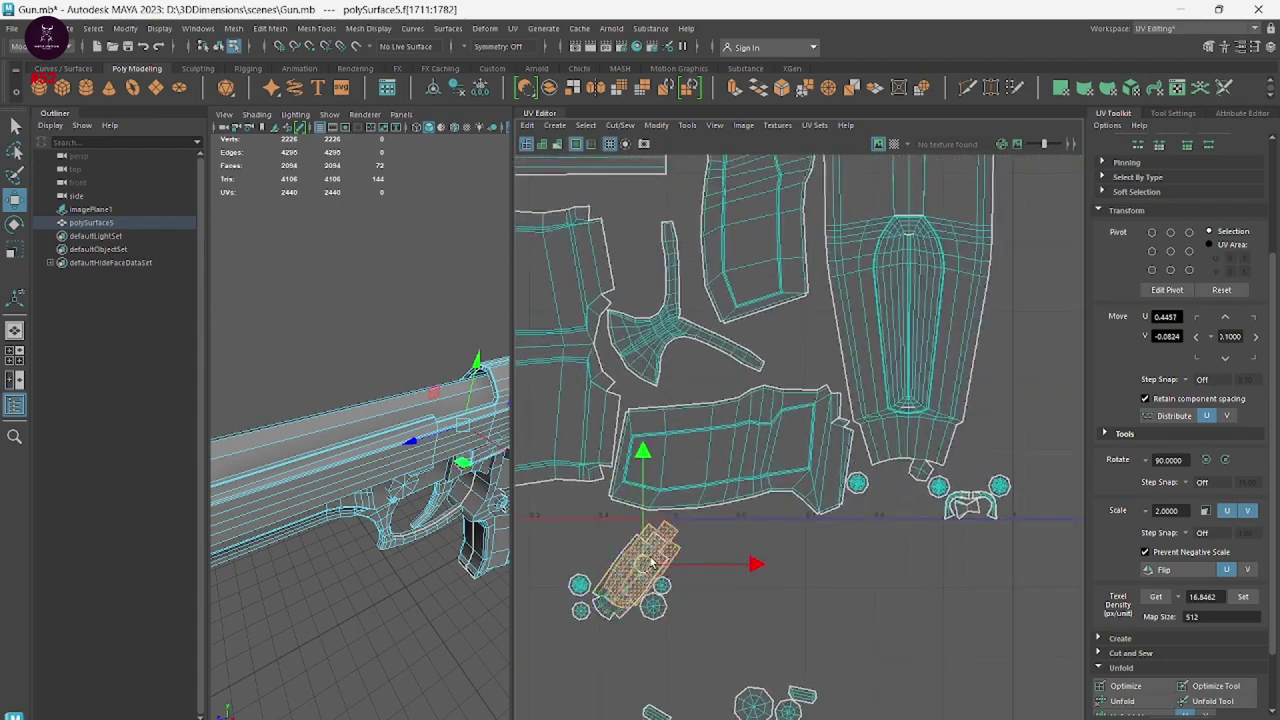
Move the long rectangular shell up into the 0–1 UV tile.
left_click_drag(651, 563, 652, 268)
key("e")
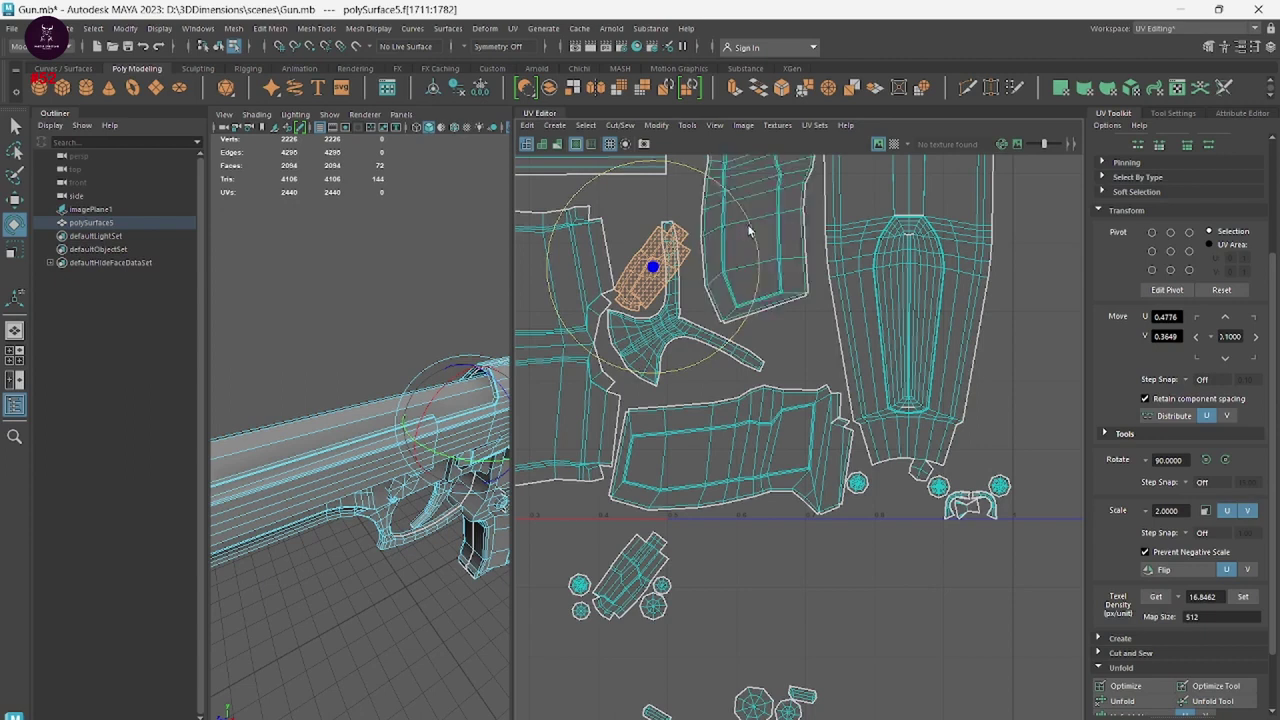
key("w")
left_click_drag(652, 265, 641, 252)
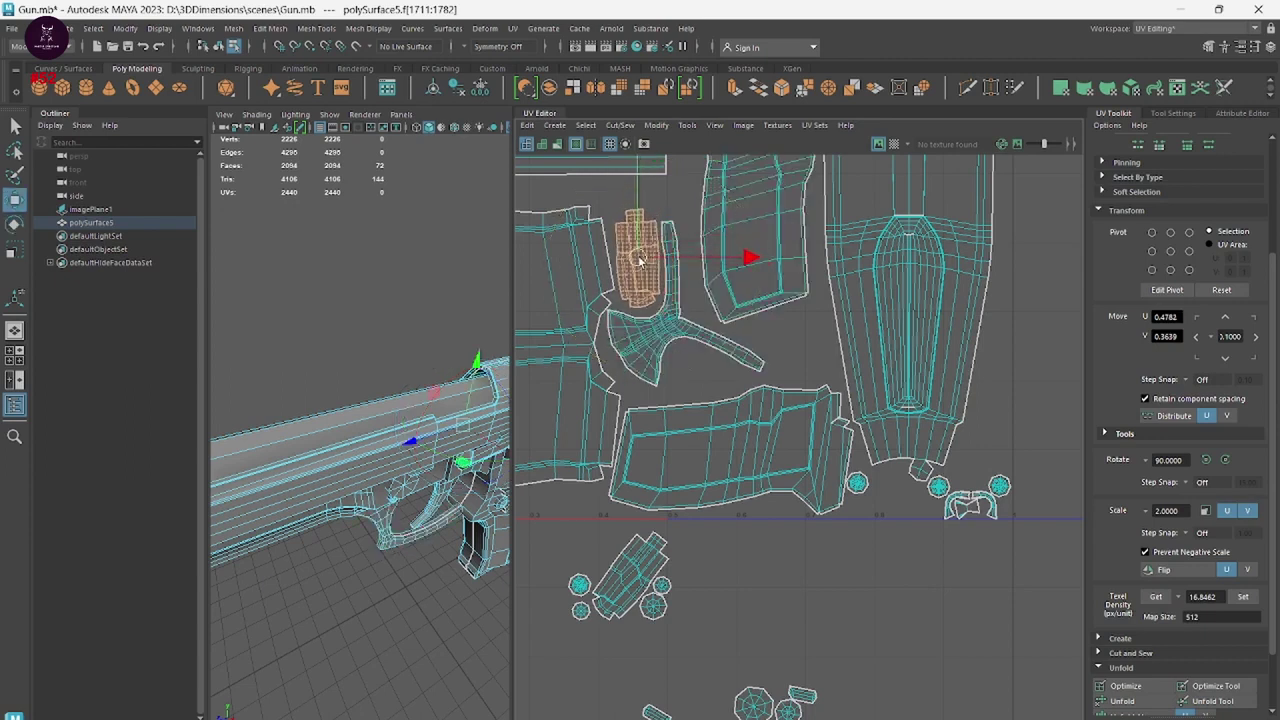
Bring another small rectangular shell up near the curved piece and turn it to a steep diagonal.
left_click(595, 600)
left_click_drag(600, 595, 703, 395)
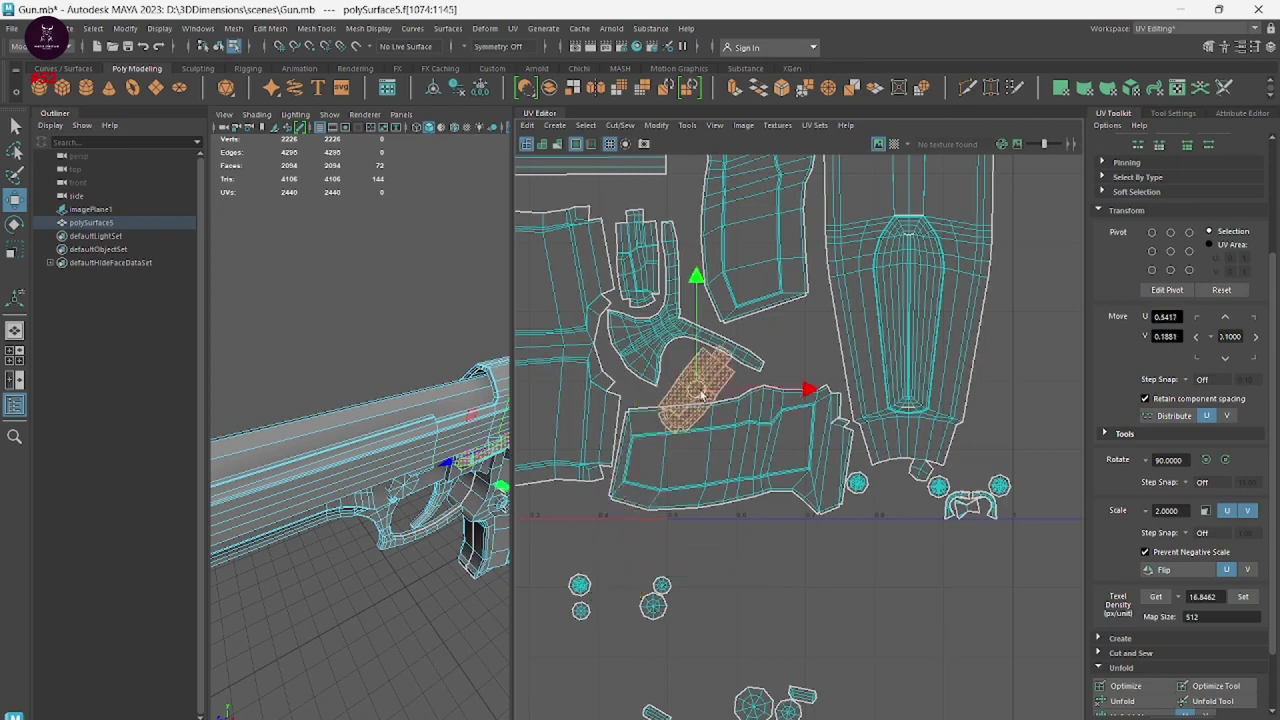
left_click_drag(745, 325, 785, 378)
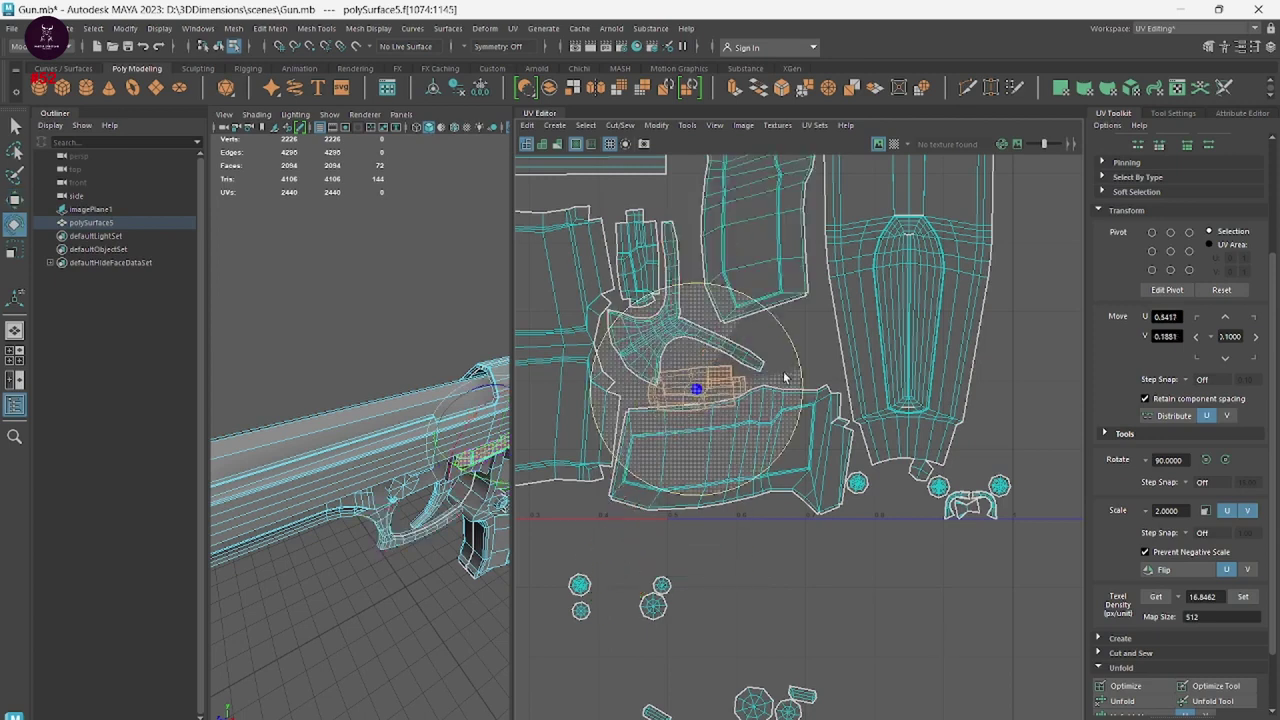
key("w")
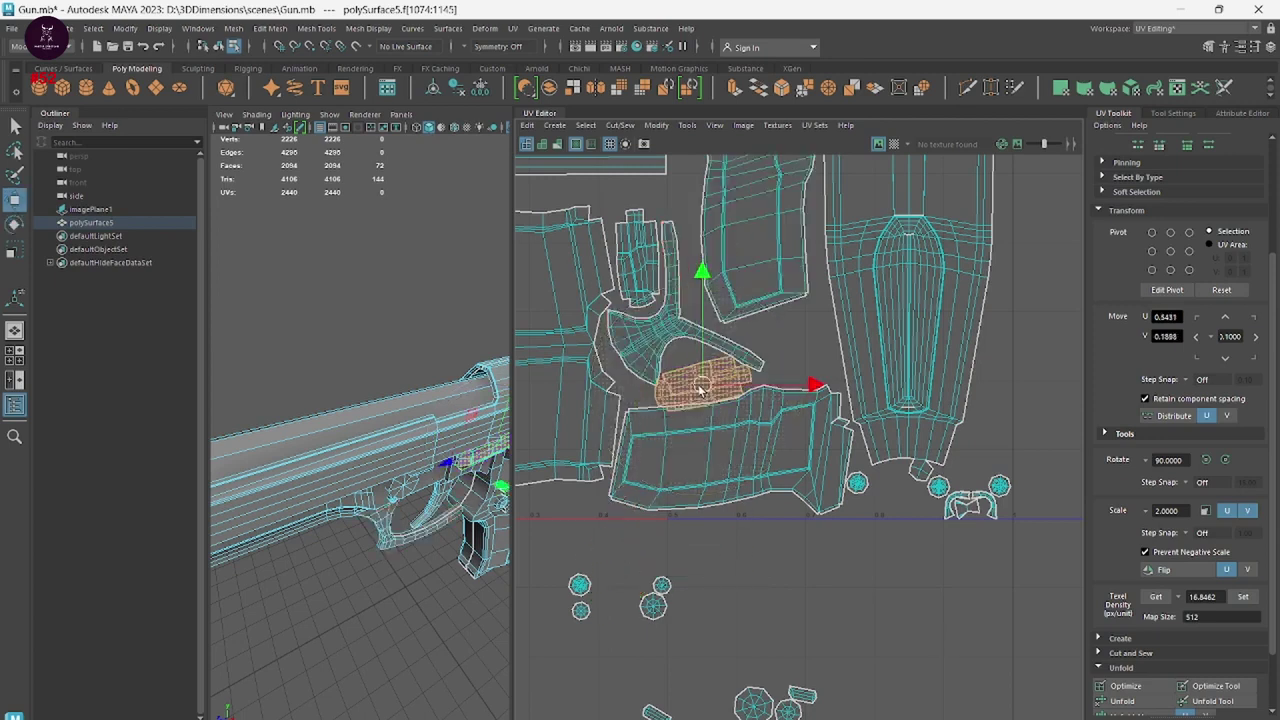
left_click_drag(710, 382, 783, 330)
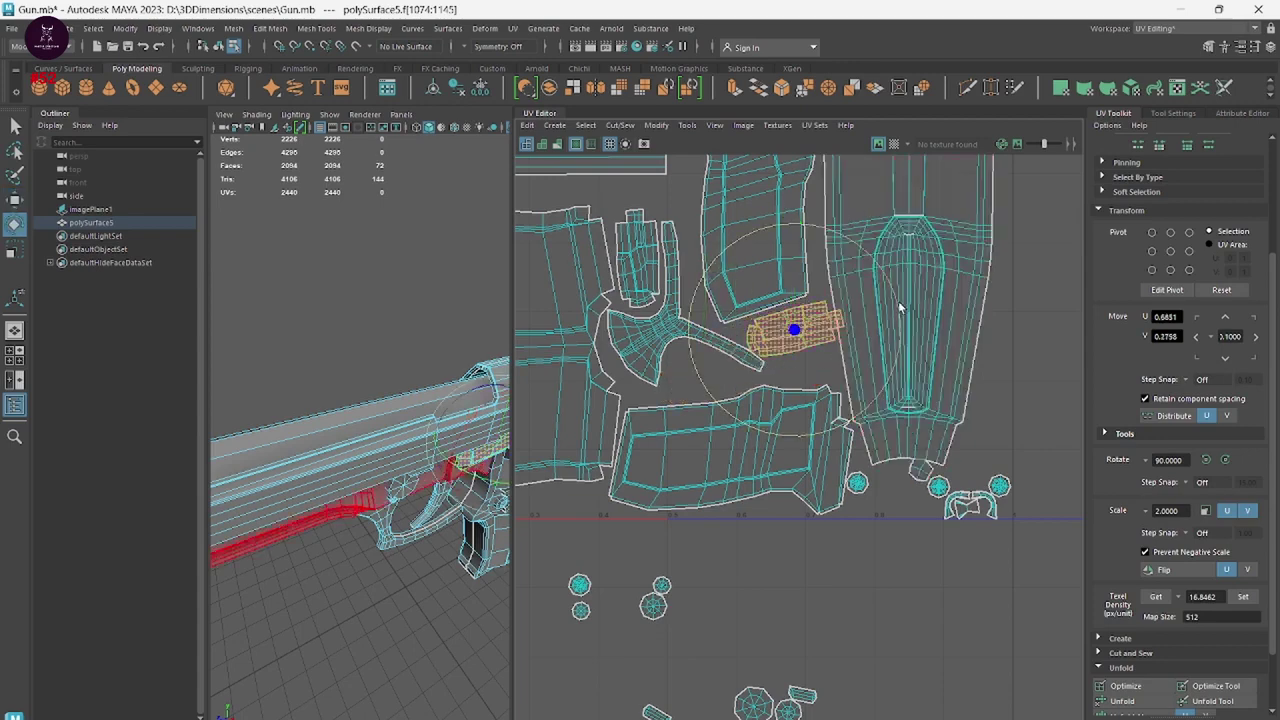
left_click_drag(898, 301, 845, 224)
Tuck that shell into the gap beside the long piece and frame the whole tile.
scroll(800, 340, "up", 2)
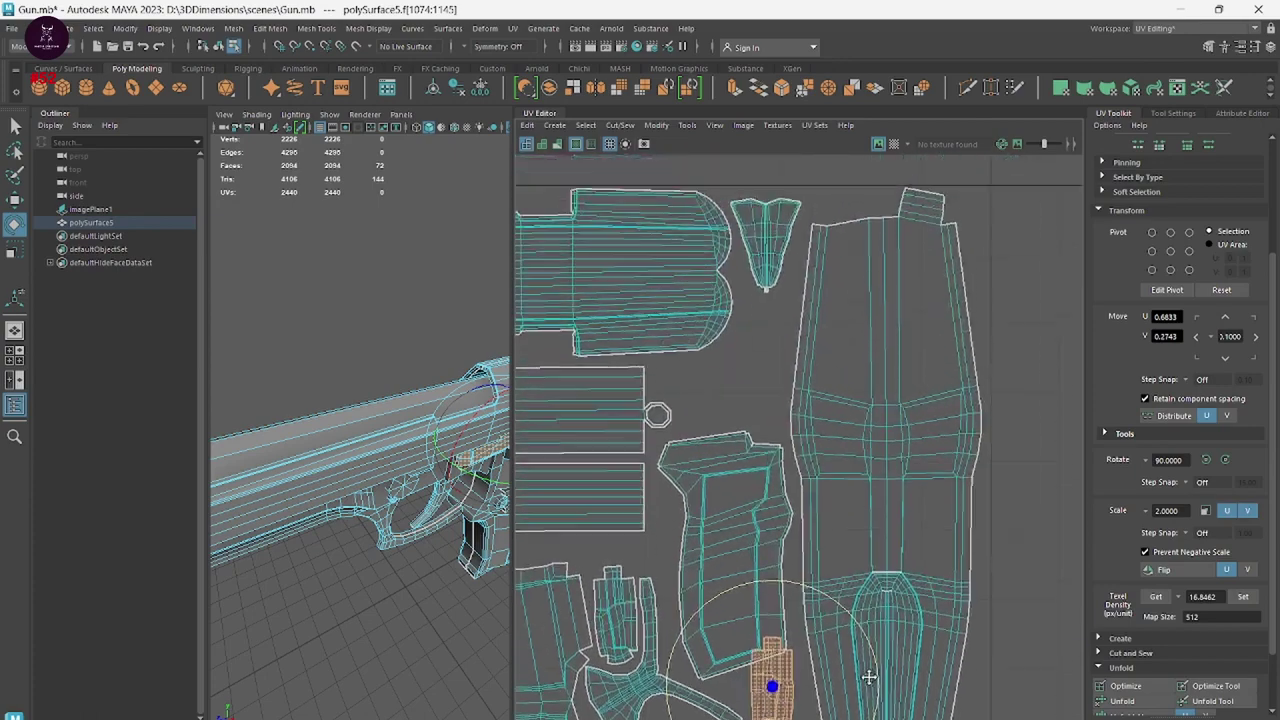
middle_click_drag(800, 640, 785, 580, "alt")
left_click_drag(783, 580, 773, 250)
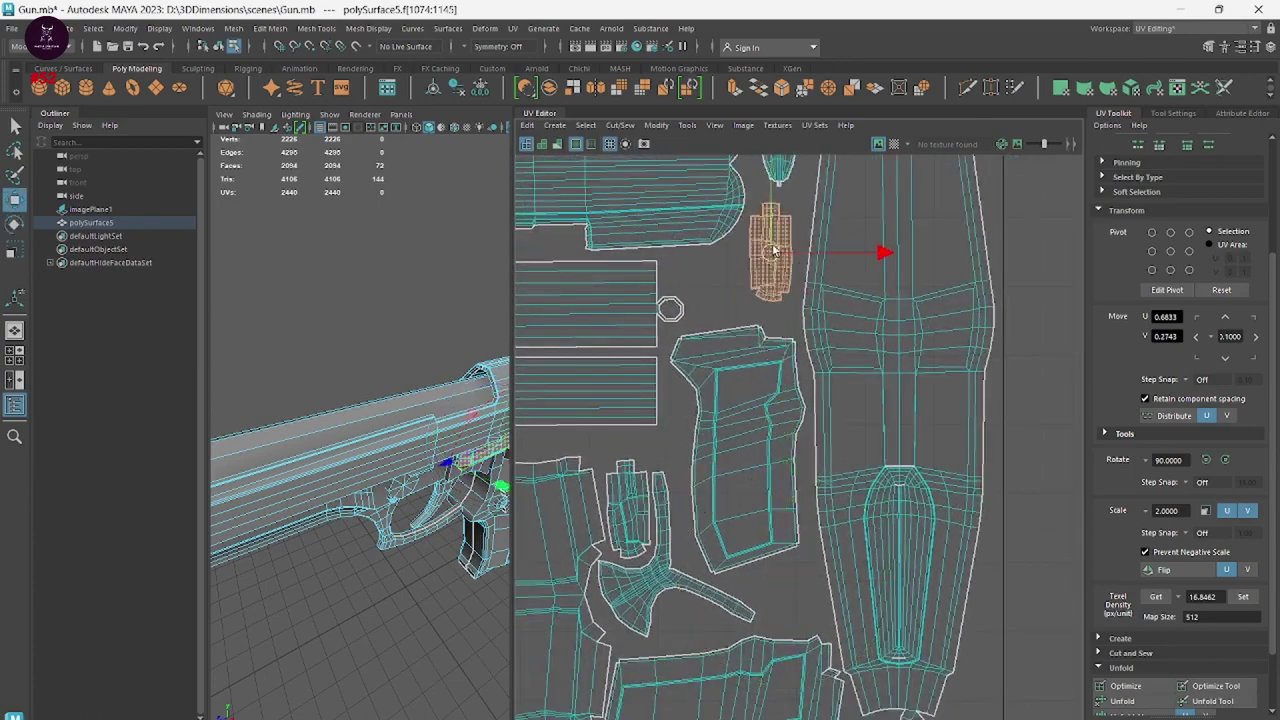
middle_click_drag(785, 243, 830, 255, "alt")
scroll(830, 400, "down", 2)
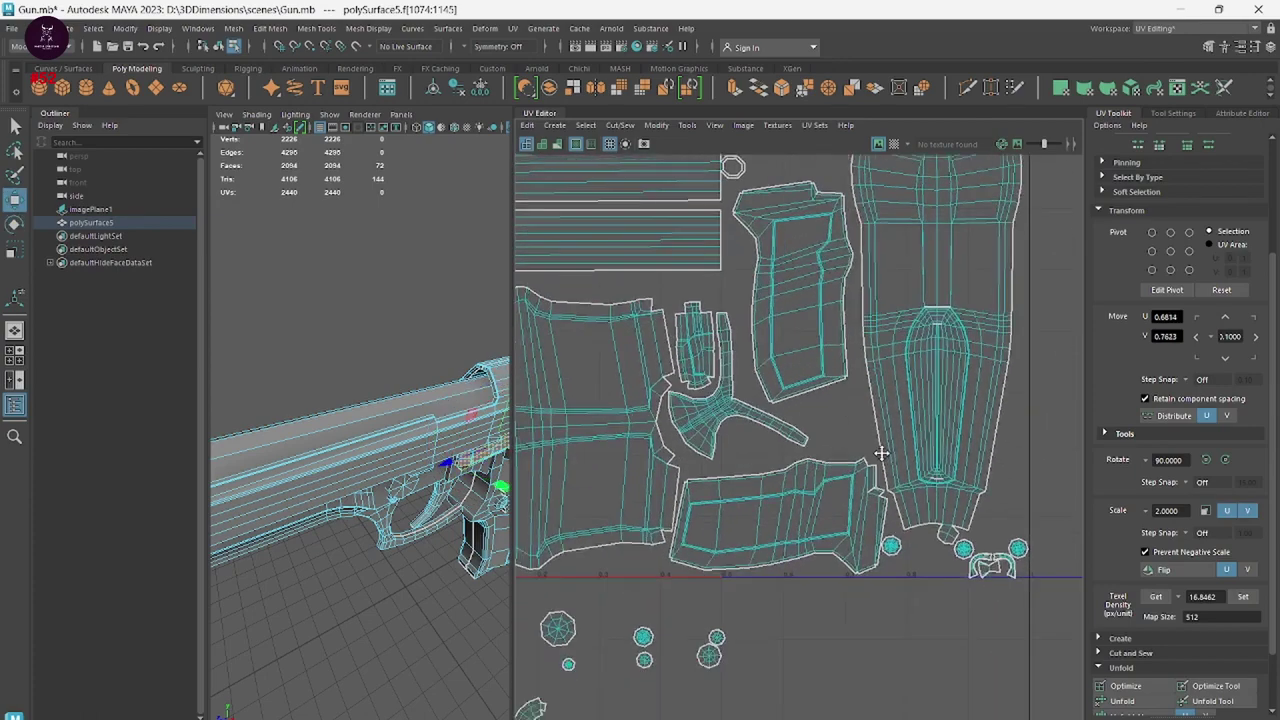
scroll(856, 604, "down", 1)
scroll(856, 604, "up", 2)
scroll(871, 617, "down", 2)
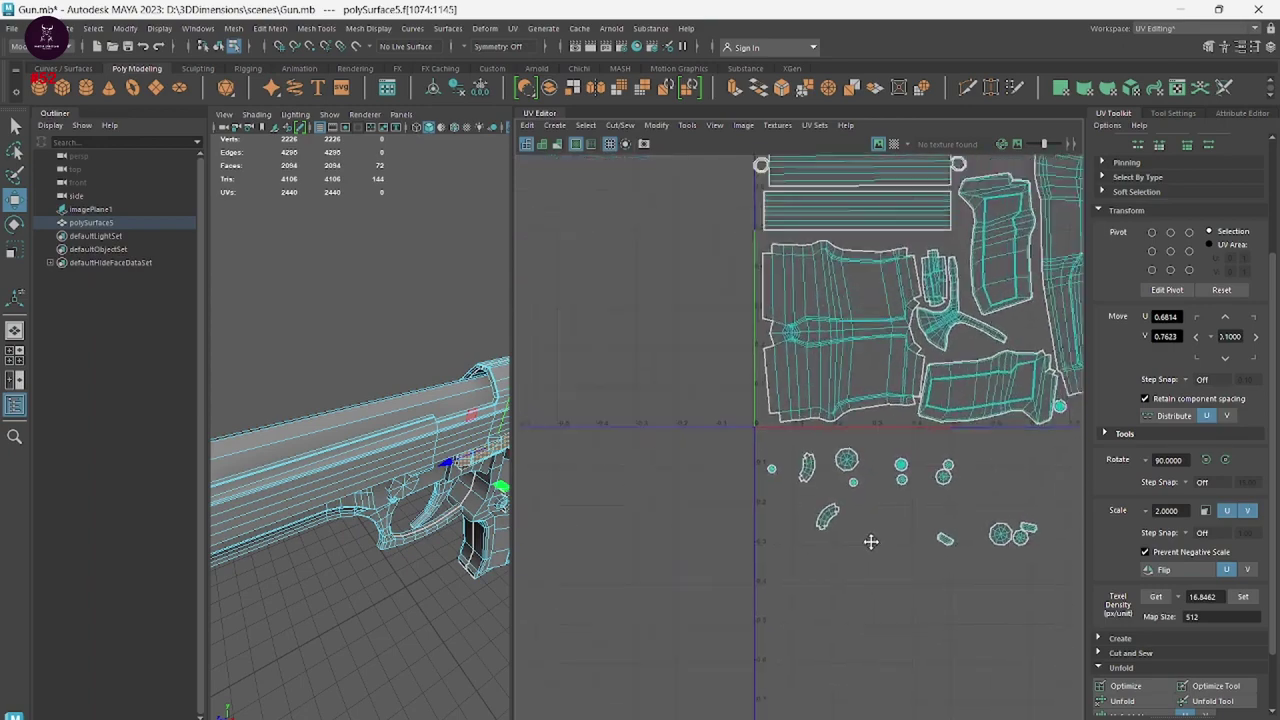
mouse_move(871, 617)
middle_mouse_down("alt")
mouse_move(626, 617)
mouse_move(779, 461)
middle_mouse_up("alt")
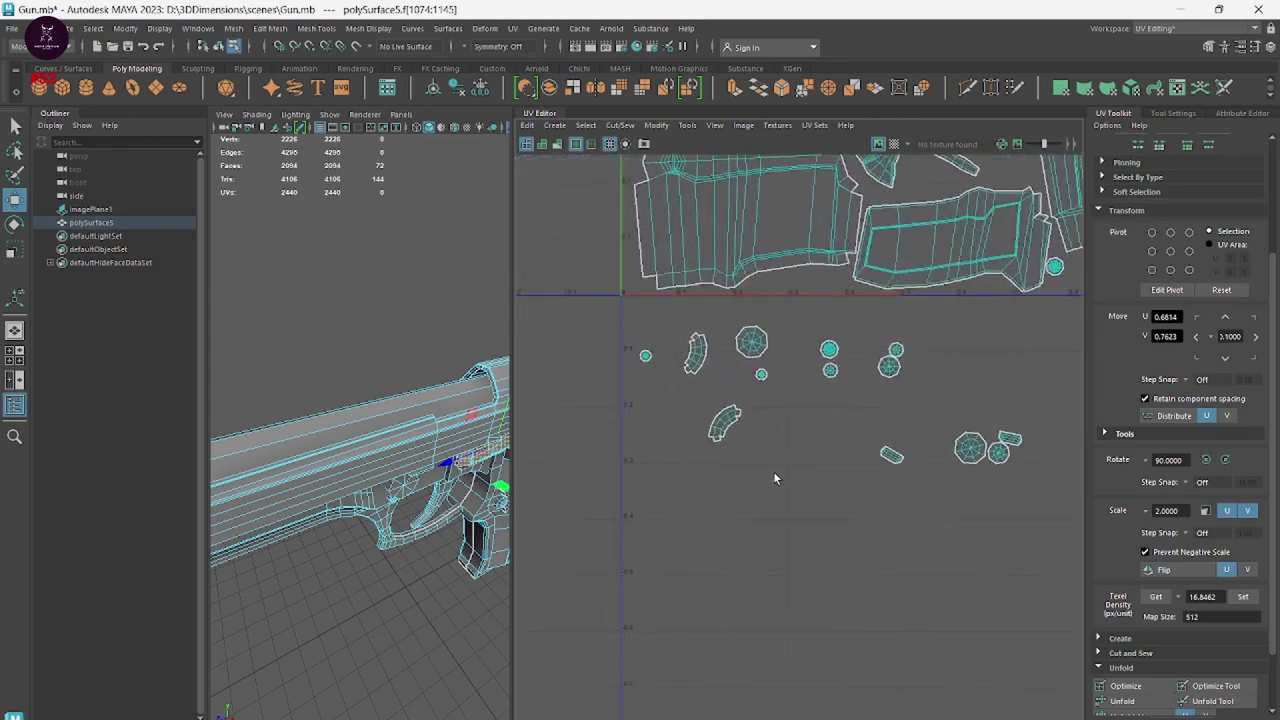
Move the right octagonal shell up-left and rotate it so its edges sit level.
scroll(773, 478, "up", 2)
middle_click_drag(846, 566, 769, 595, "alt")
left_click(971, 482)
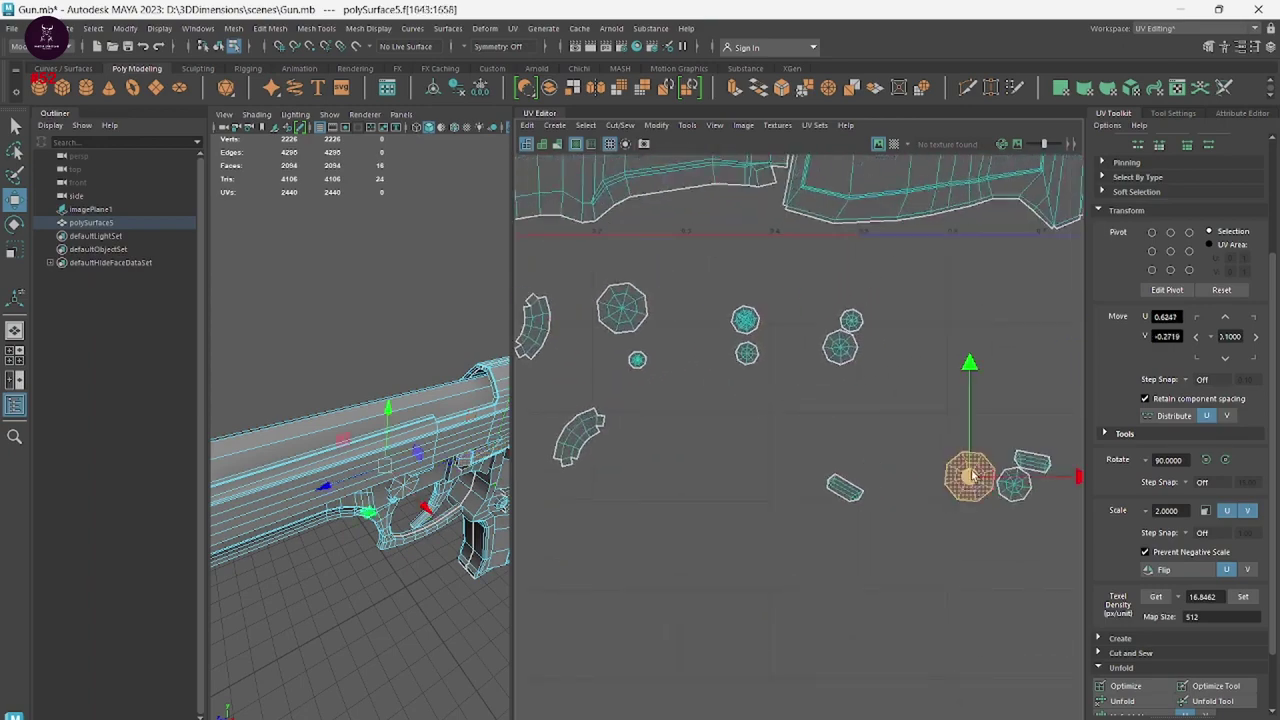
mouse_move(972, 478)
left_mouse_down()
mouse_move(723, 337)
mouse_move(620, 306)
left_mouse_up()
scroll(820, 432, "up", 1)
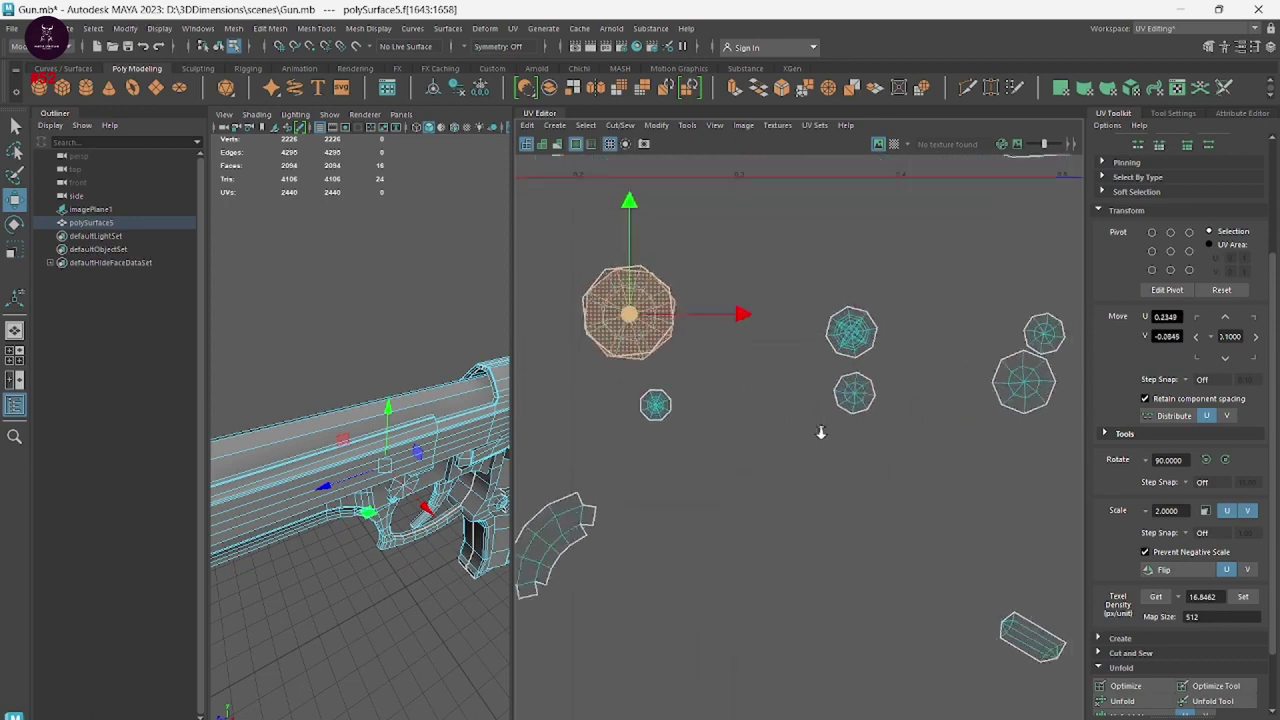
middle_click_drag(820, 432, 805, 463, "alt")
scroll(805, 463, "up", 2)
key("e")
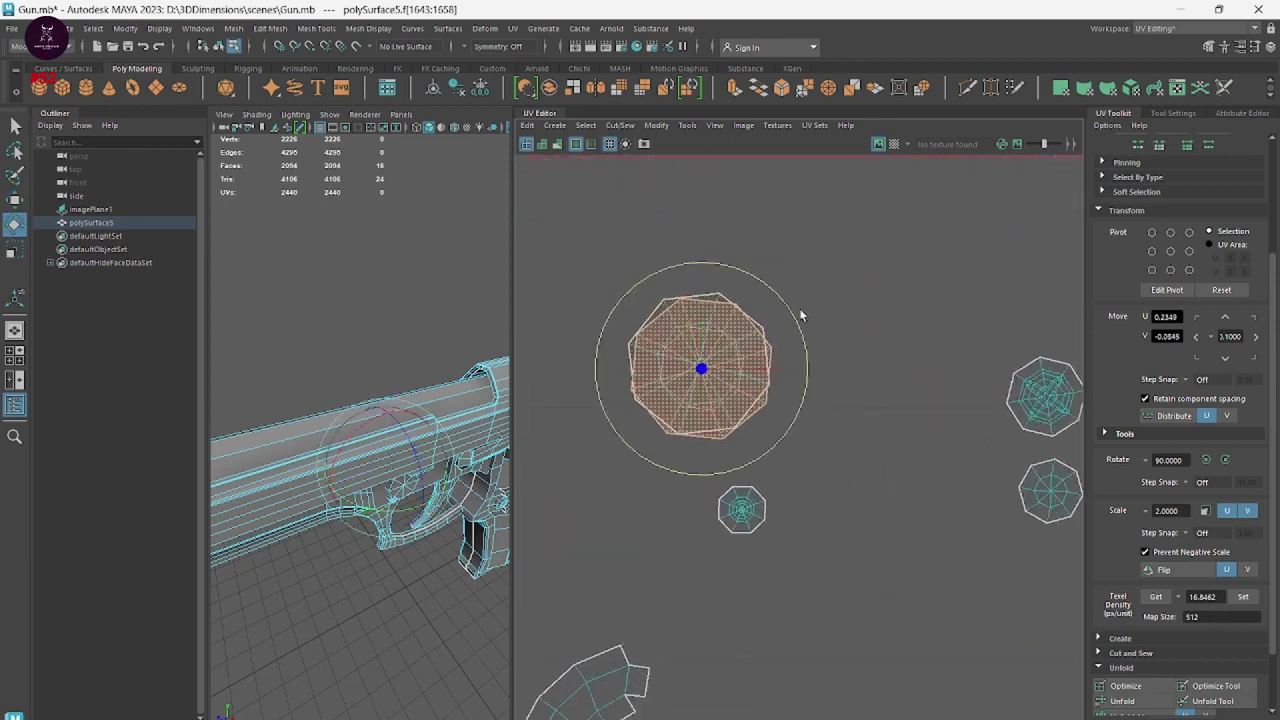
left_click_drag(800, 315, 781, 280)
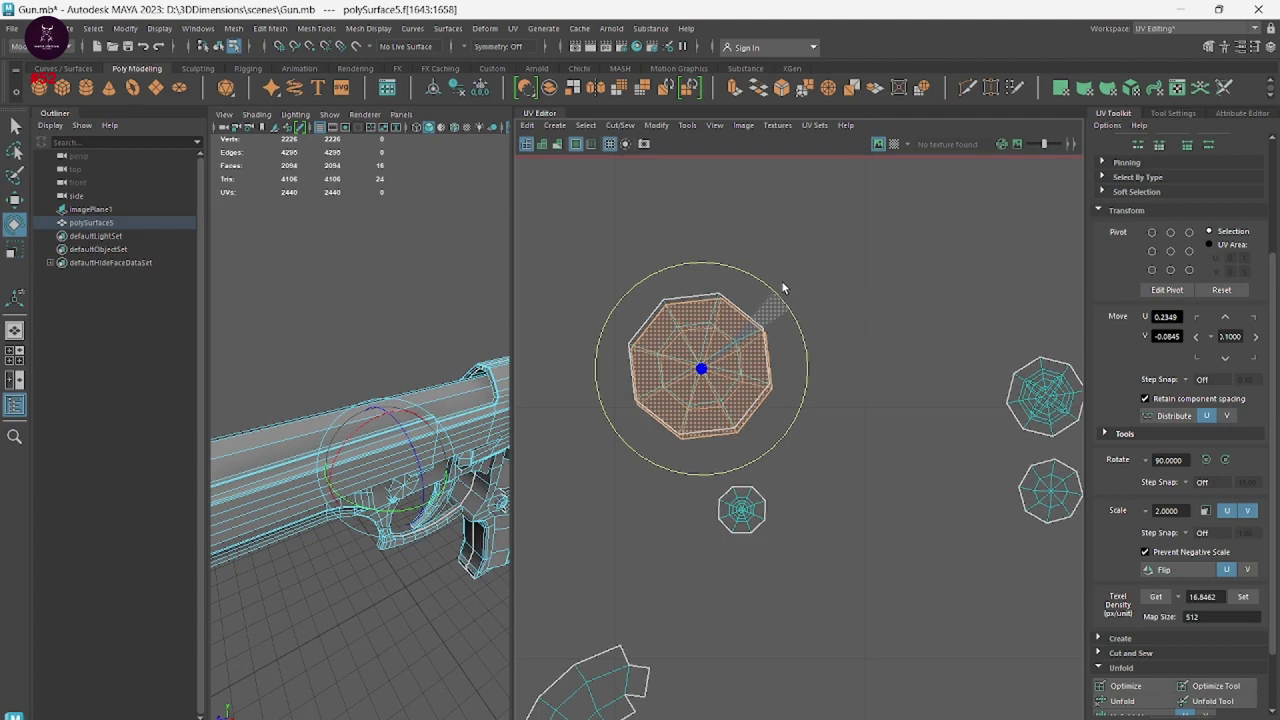
key("w")
left_click_drag(713, 385, 703, 368)
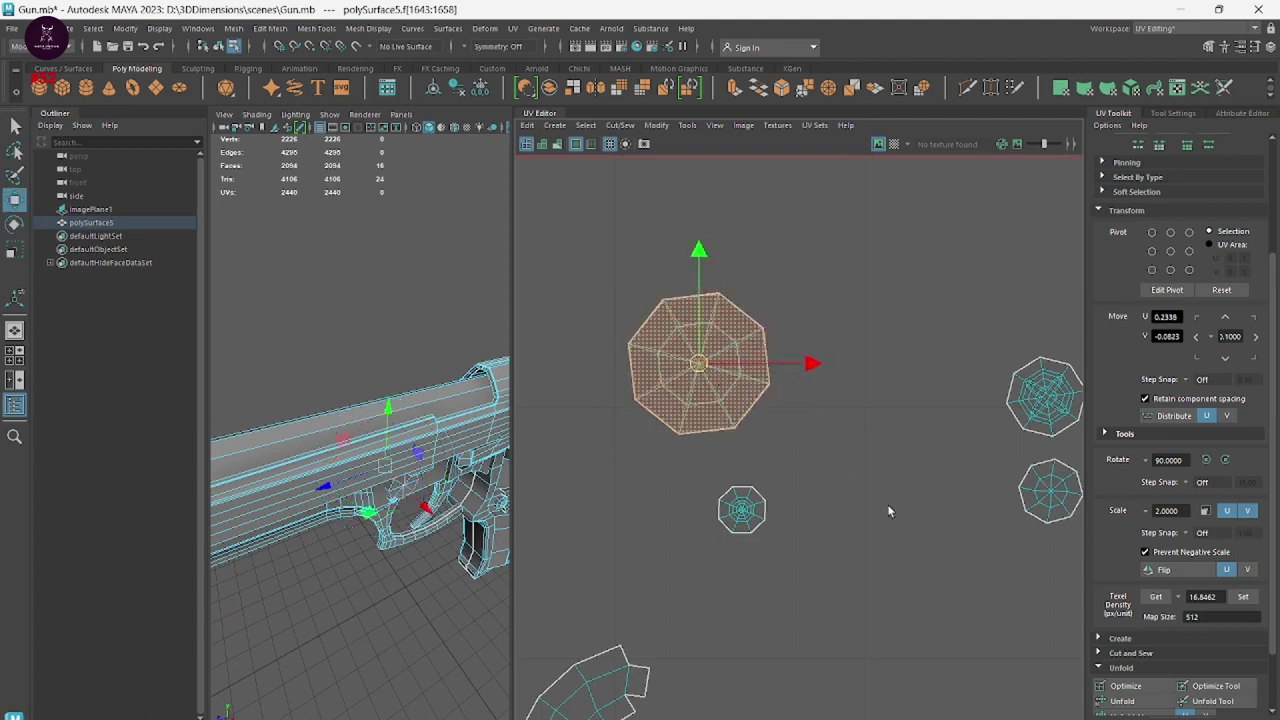
Move the small octagonal shell beside the larger octagon.
middle_click_drag(887, 510, 770, 480, "alt")
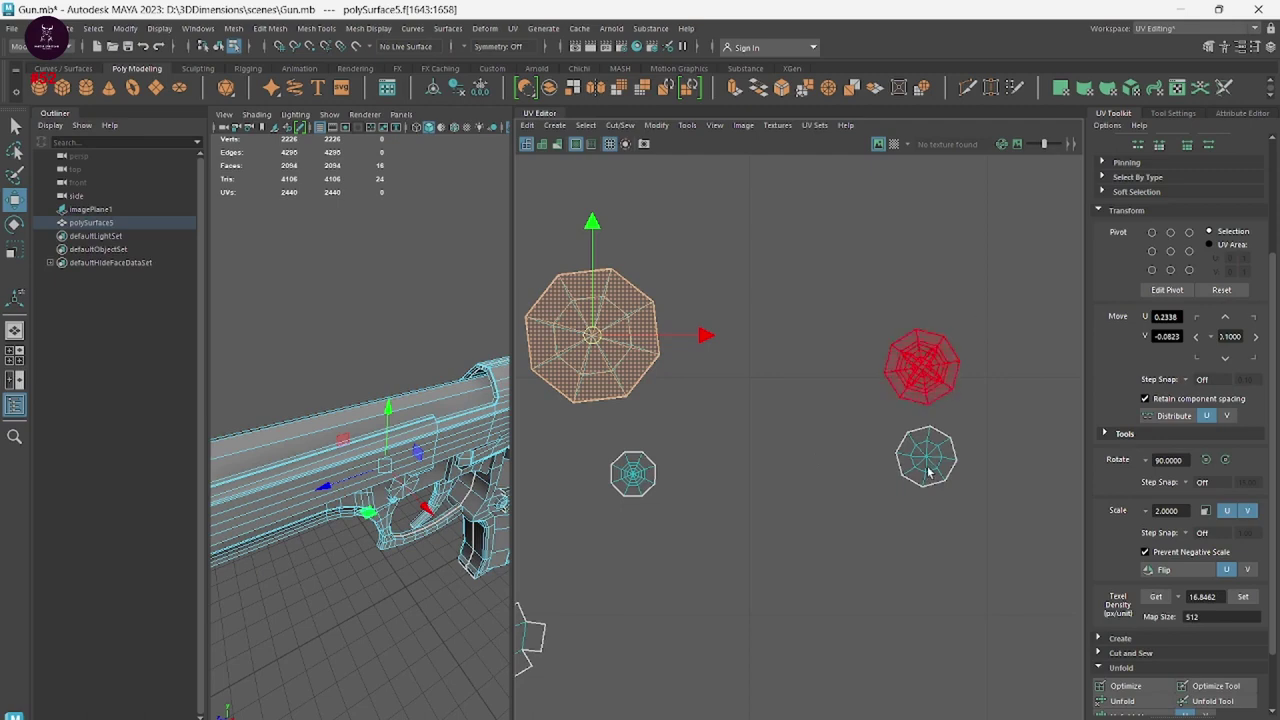
mouse_move(928, 473)
right_mouse_down("alt")
mouse_move(608, 514)
mouse_move(594, 557)
right_mouse_up("alt")
mouse_move(594, 557)
middle_mouse_down("alt")
mouse_move(642, 555)
mouse_move(394, 377)
mouse_move(417, 377)
mouse_move(700, 560)
middle_mouse_up("alt")
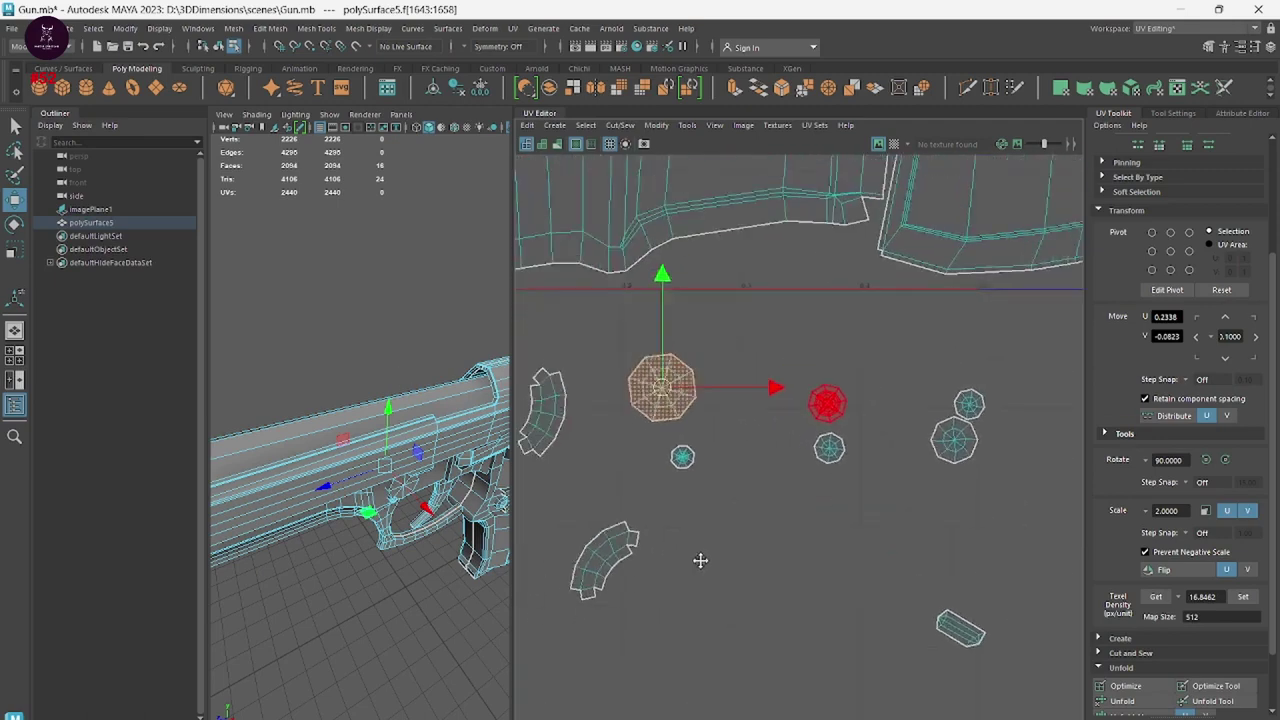
left_click(960, 455)
left_click_drag(955, 449, 748, 390)
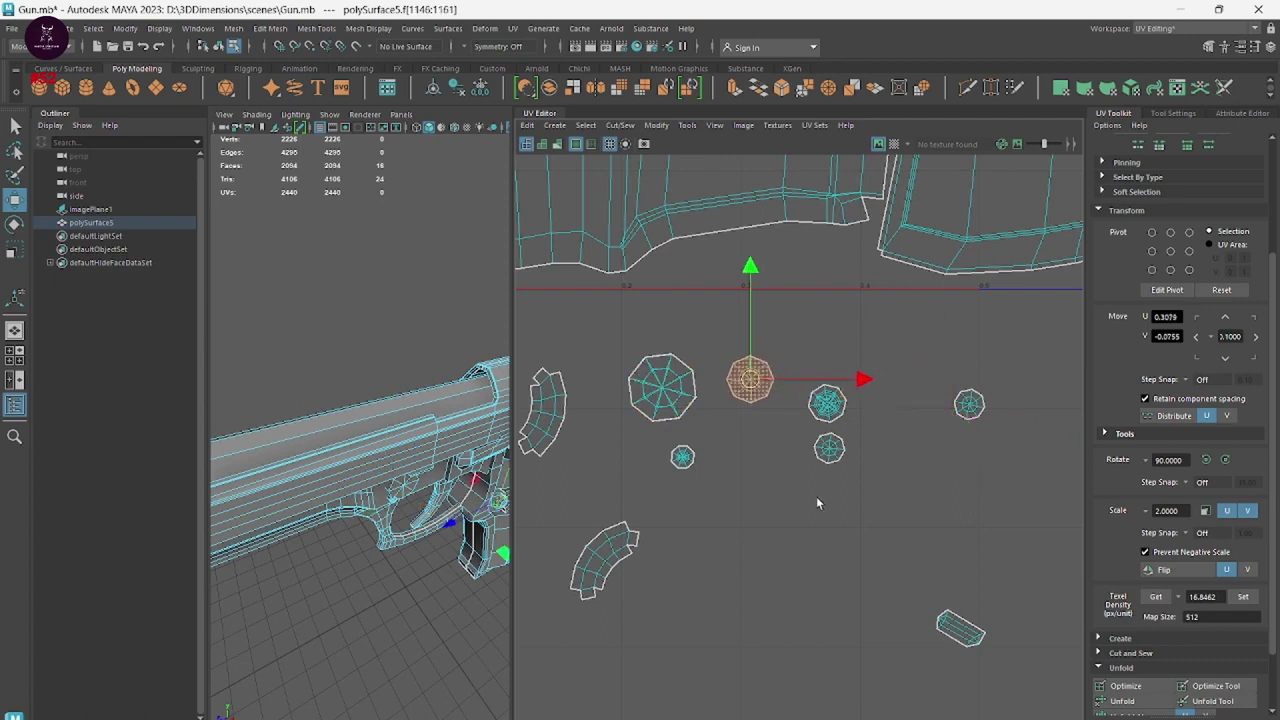
scroll(816, 496, "up", 2)
scroll(796, 519, "up", 2)
middle_click_drag(796, 519, 928, 561, "alt")
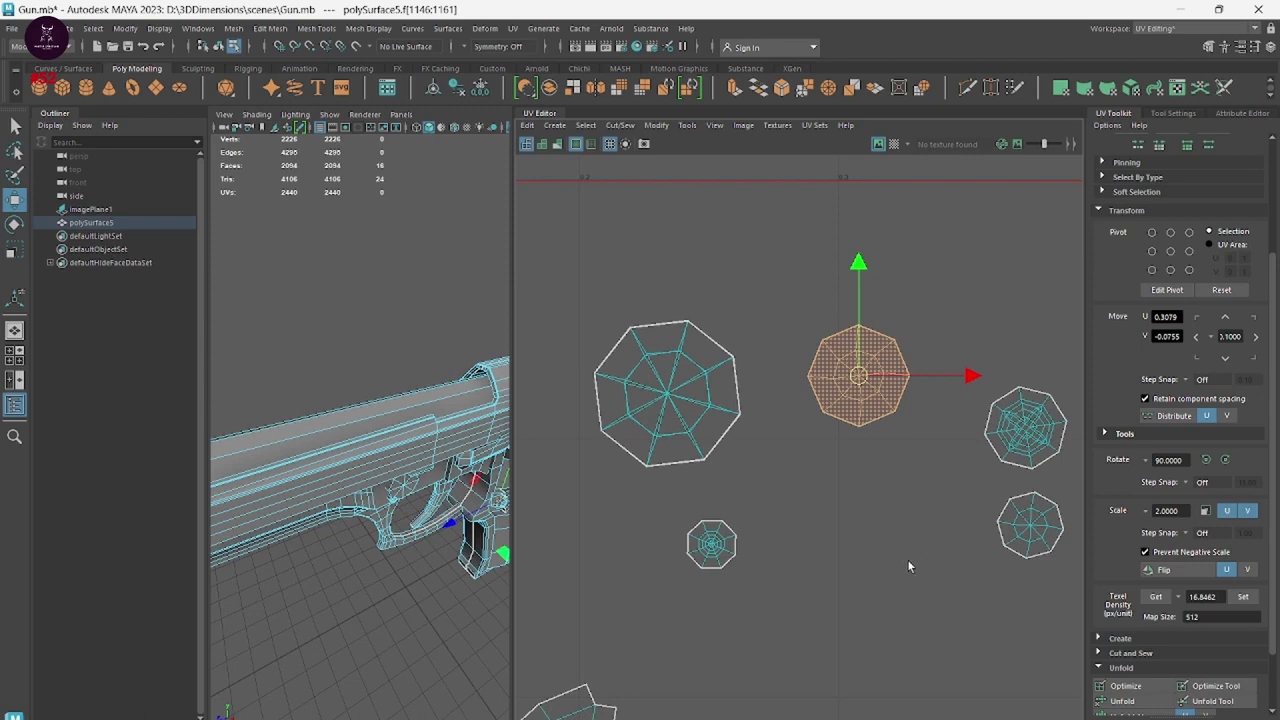
Enlarge the small octagon about 1.6 times, rotate it, and centre it over the other octagon.
key("r")
mouse_move(858, 376)
left_mouse_down()
mouse_move(913, 398)
mouse_move(853, 397)
left_mouse_up()
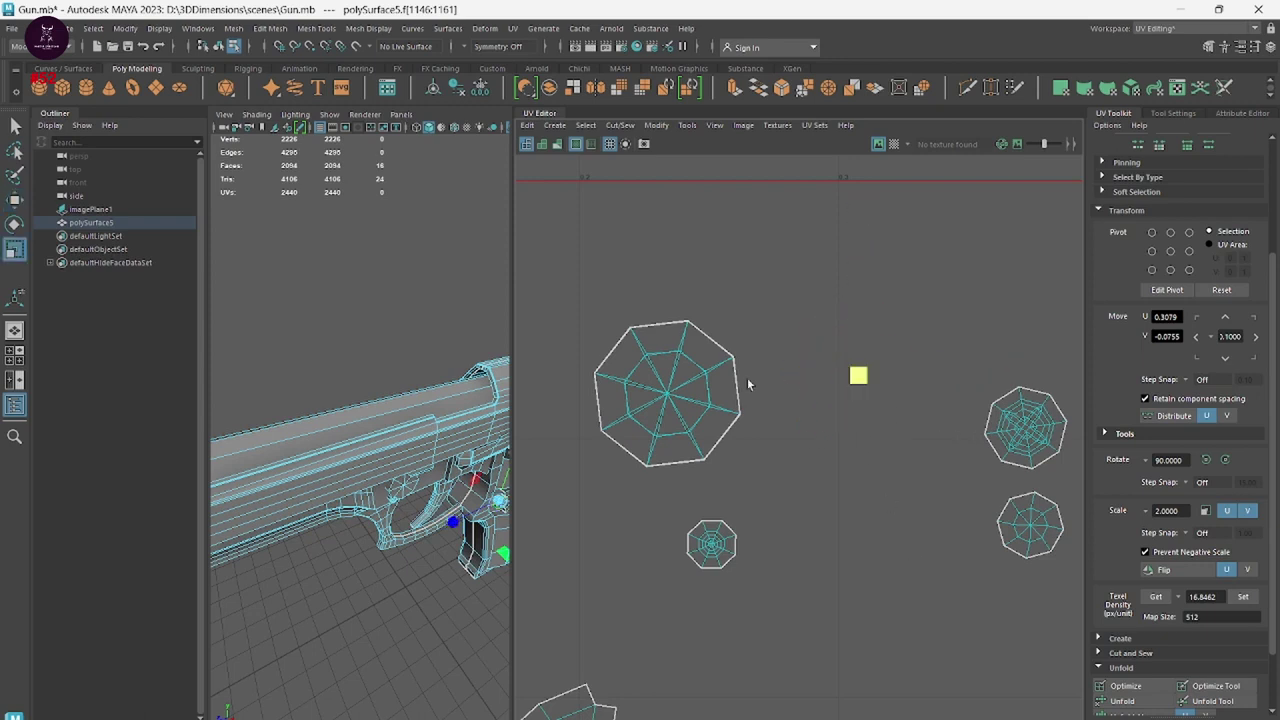
key("w")
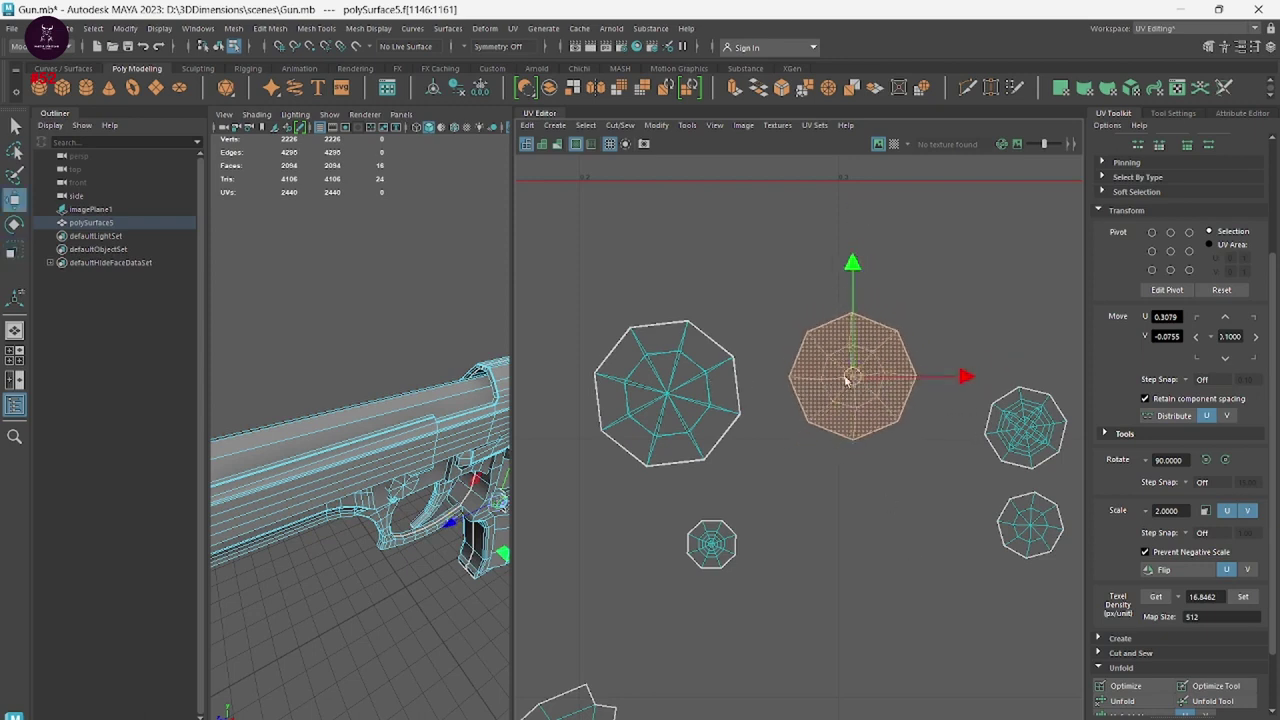
mouse_move(858, 379)
left_mouse_down()
mouse_move(664, 396)
mouse_move(683, 400)
left_mouse_up()
key("r")
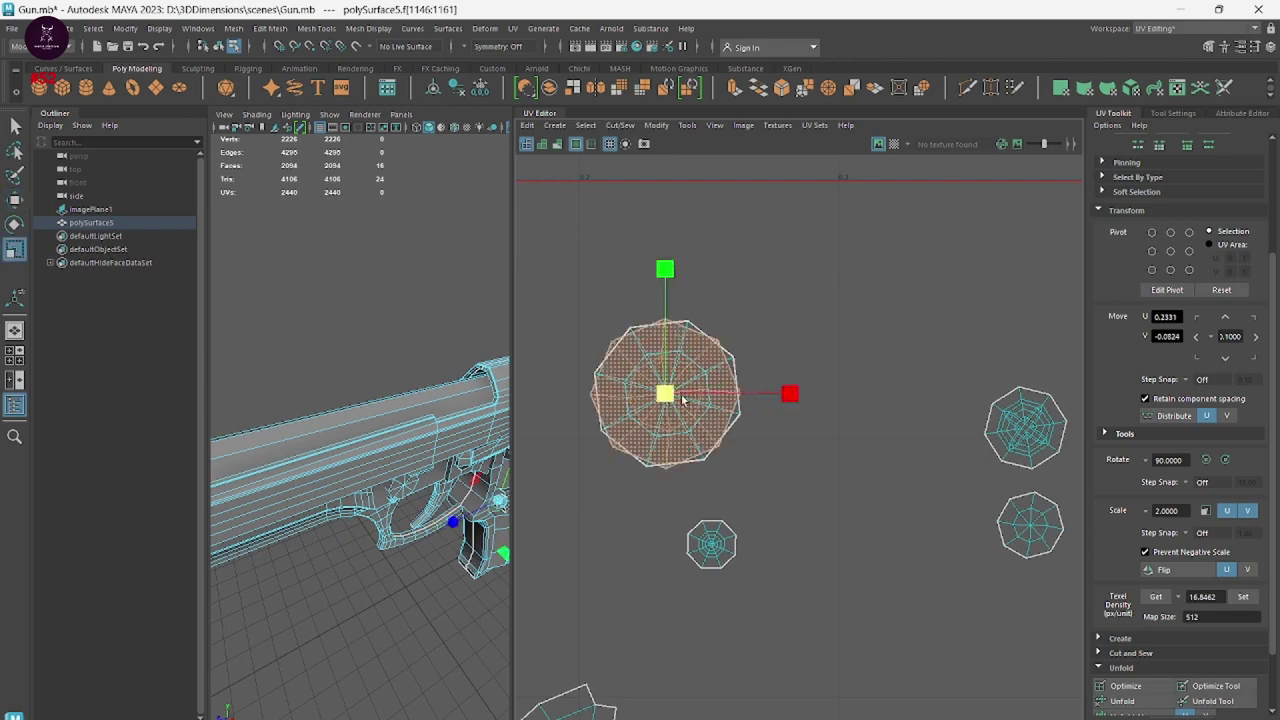
key("e")
left_click_drag(752, 346, 745, 315)
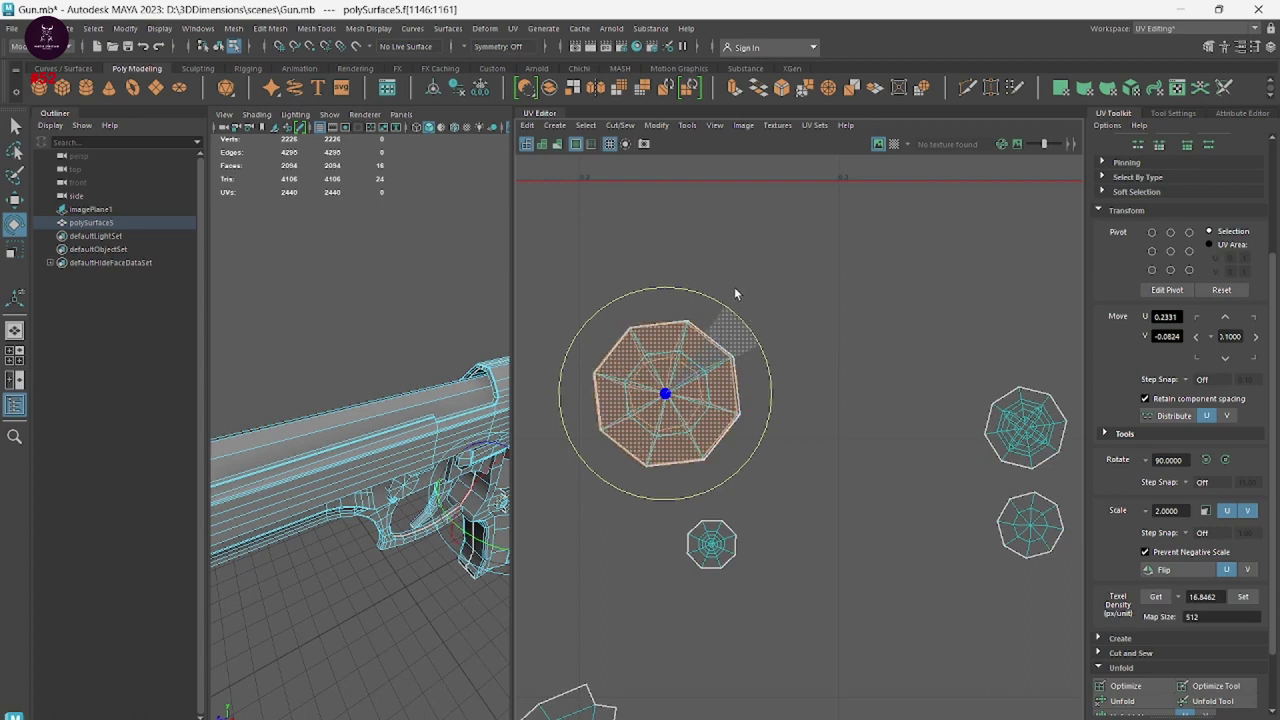
key("w")
left_click_drag(665, 393, 670, 396)
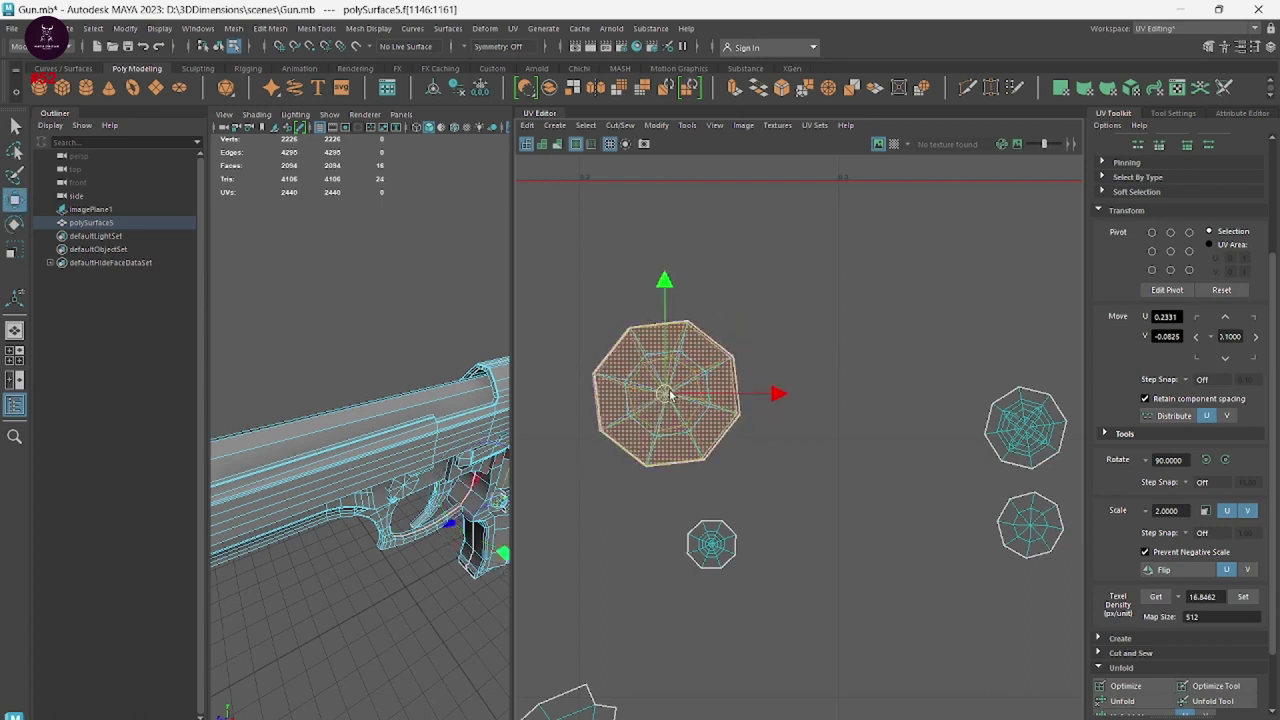
scroll(670, 396, "down", 3)
middle_click_drag(748, 463, 697, 374, "alt")
scroll(697, 374, "down", 2)
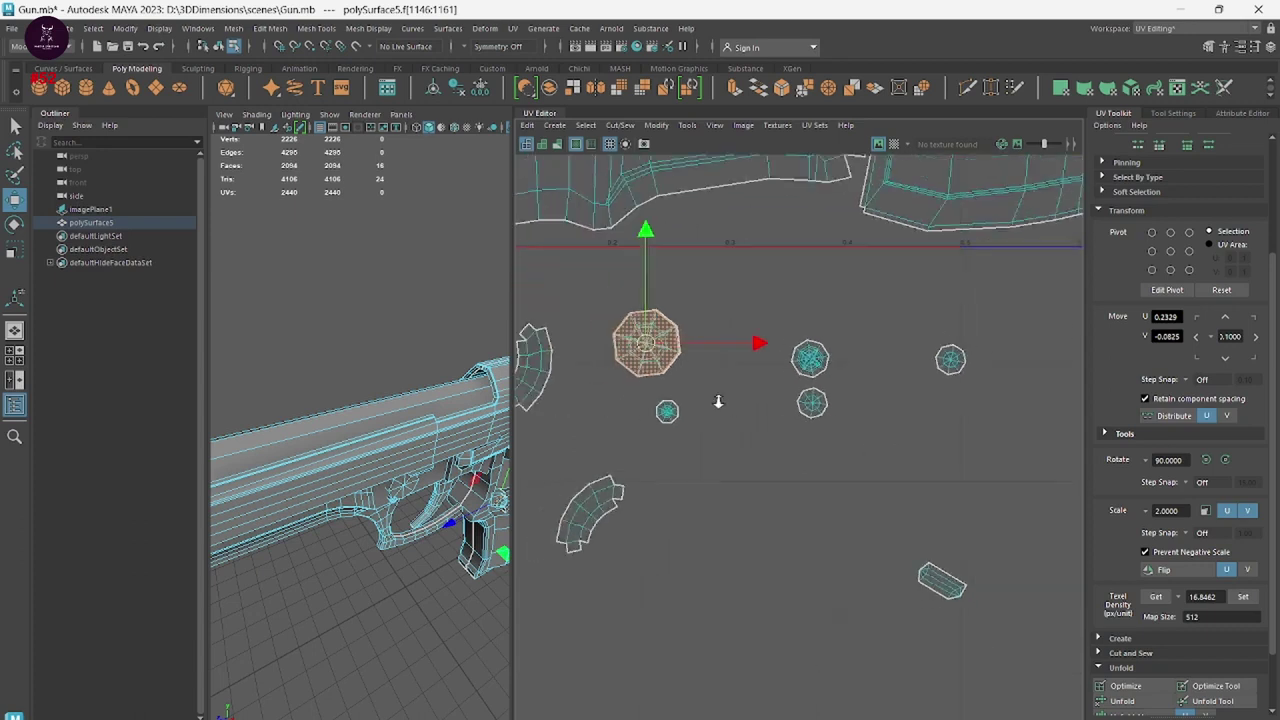
Move three small round octagonal shells to the left, off the main layout.
left_click(812, 402)
left_click(958, 358, "shift")
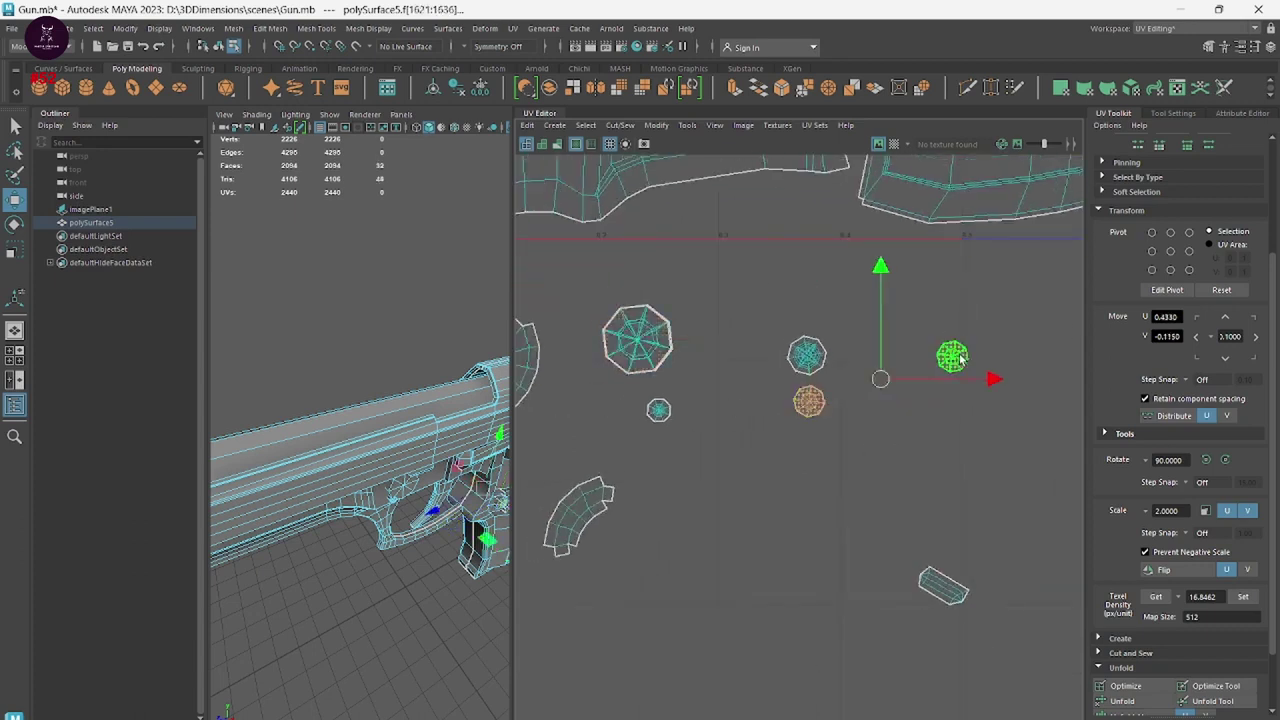
mouse_move(885, 388)
left_mouse_down()
mouse_move(722, 368)
mouse_move(668, 372)
mouse_move(675, 385)
left_mouse_up()
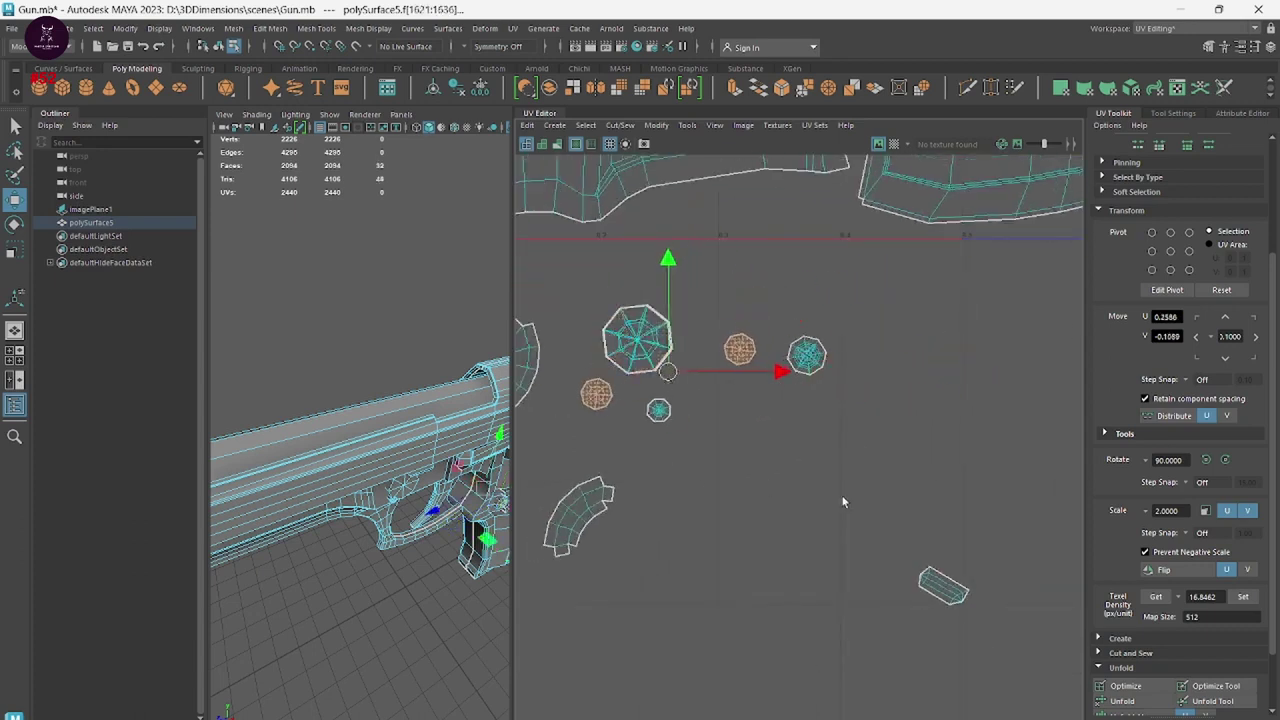
scroll(860, 510, "down", 1)
left_click(805, 447)
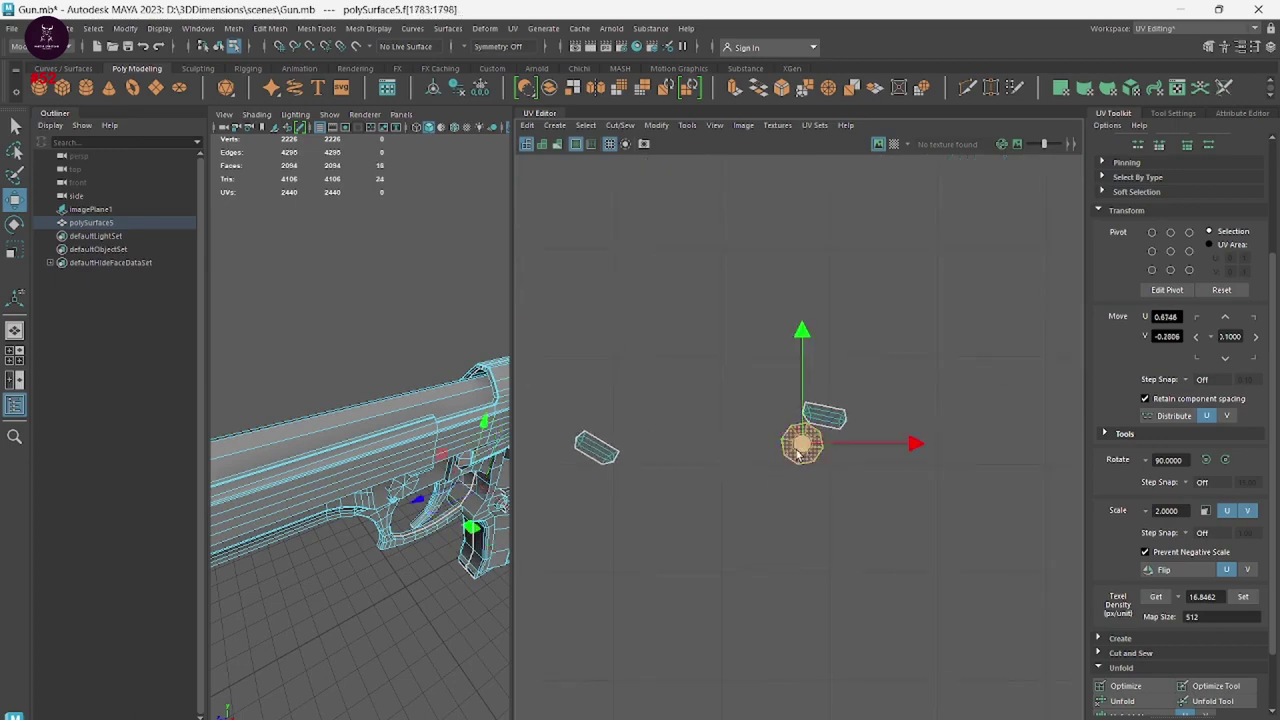
left_click_drag(805, 447, 614, 328)
Marquee-select the hook, bow and round shells and drag them down-left below the 0–1 tile.
scroll(641, 419, "up", 3)
scroll(641, 419, "up", 3)
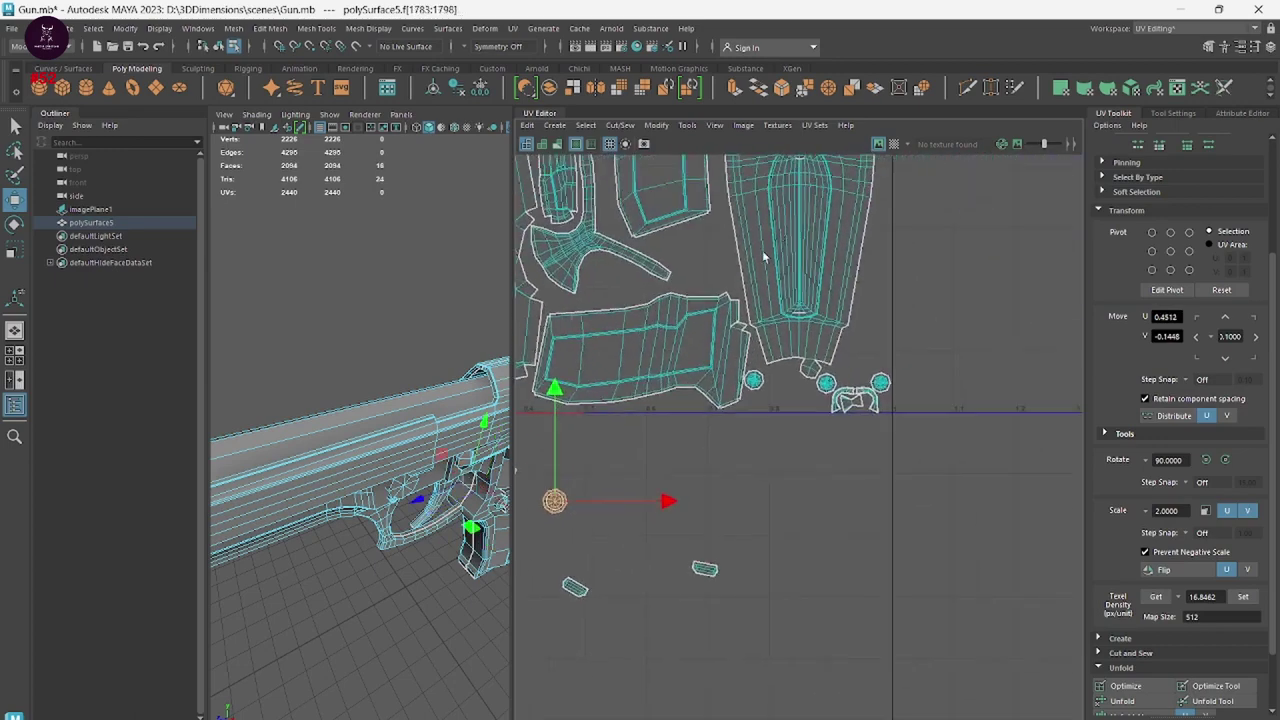
scroll(880, 480, "down", 3)
scroll(905, 485, "down", 1)
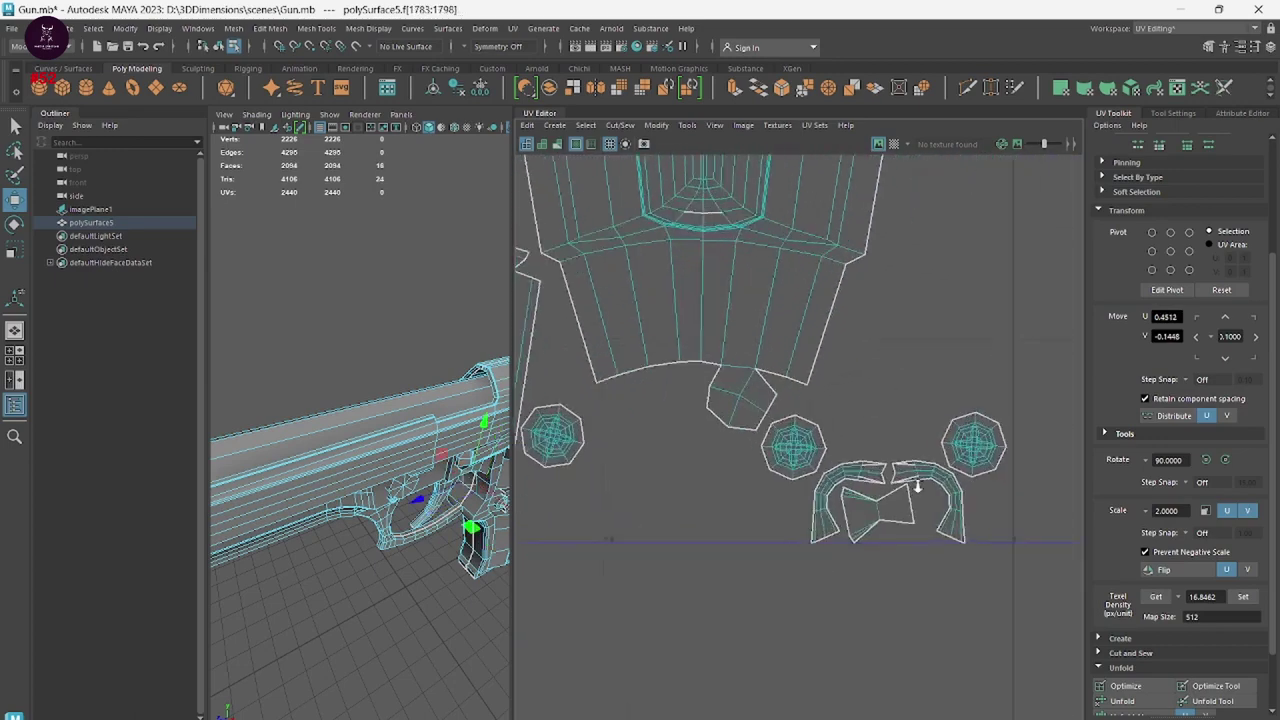
scroll(912, 490, "down", 1)
left_click_drag(1013, 567, 765, 405)
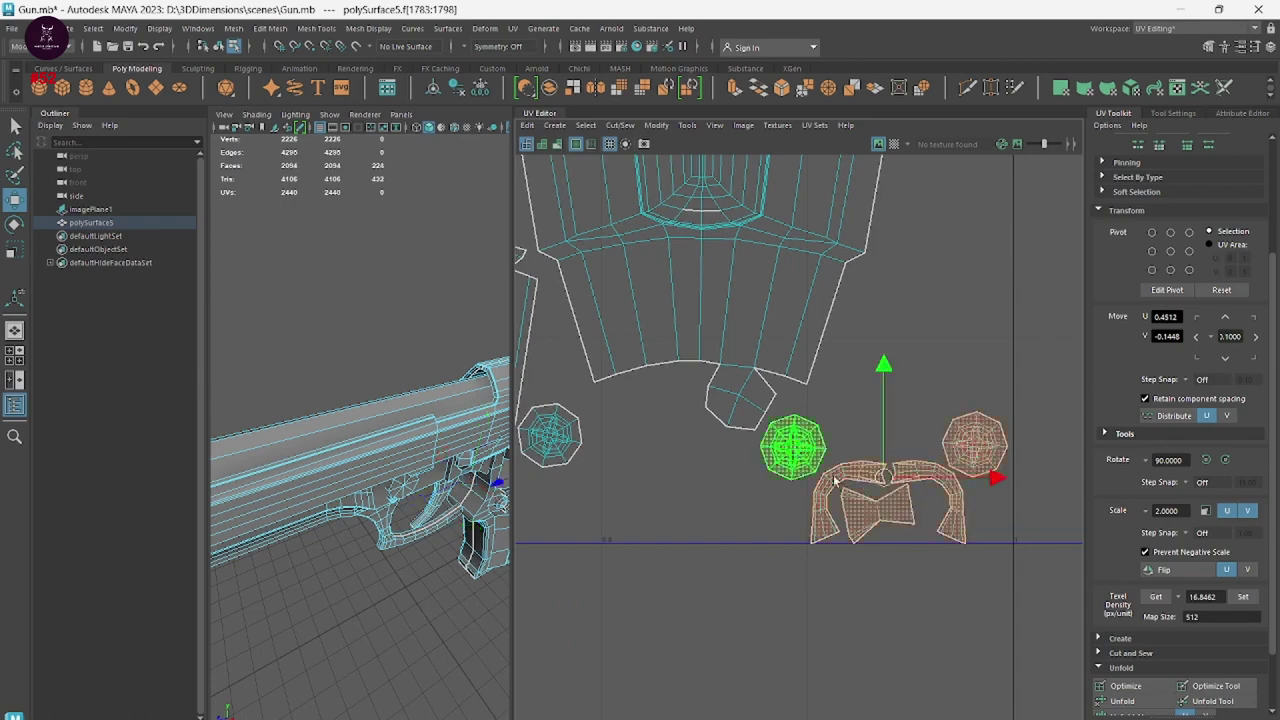
scroll(890, 540, "down", 2)
scroll(679, 457, "down", 1)
middle_click_drag(679, 457, 797, 277, "alt")
left_click_drag(958, 290, 643, 475)
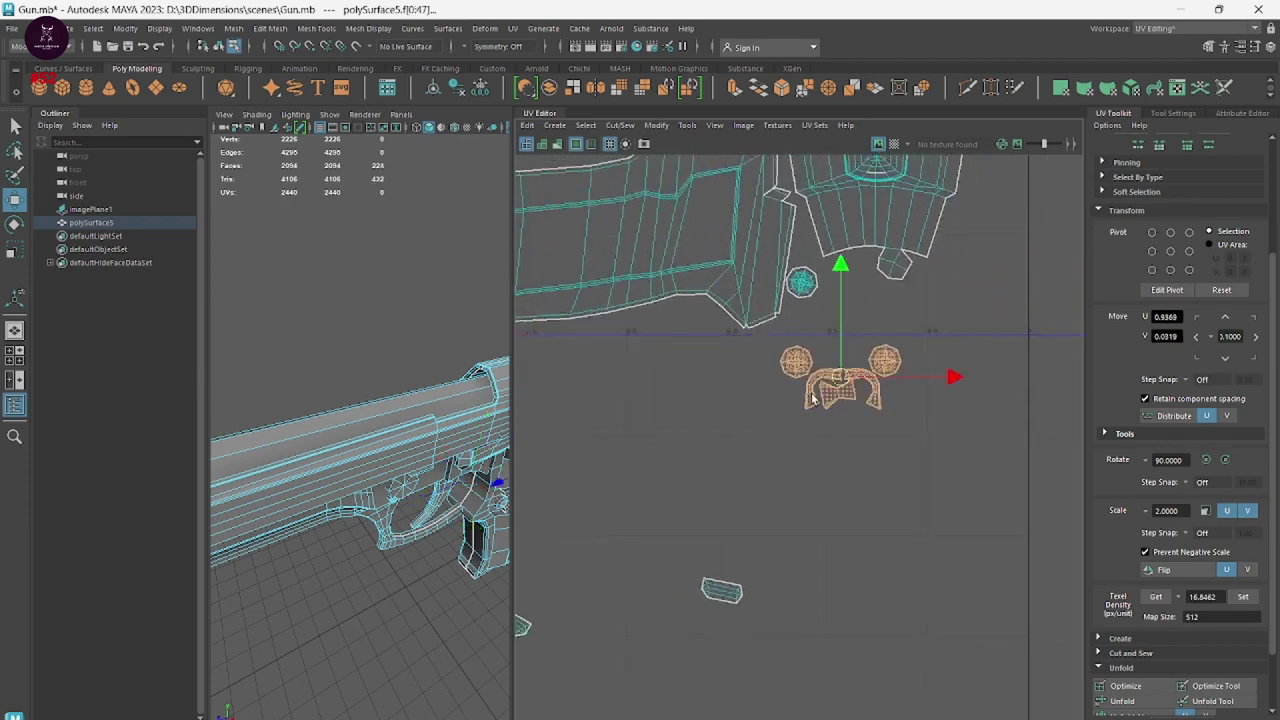
Move the right-hand round shell beside the hook group, then select the curved arc shell.
left_click(808, 287)
left_click_drag(805, 287, 665, 414)
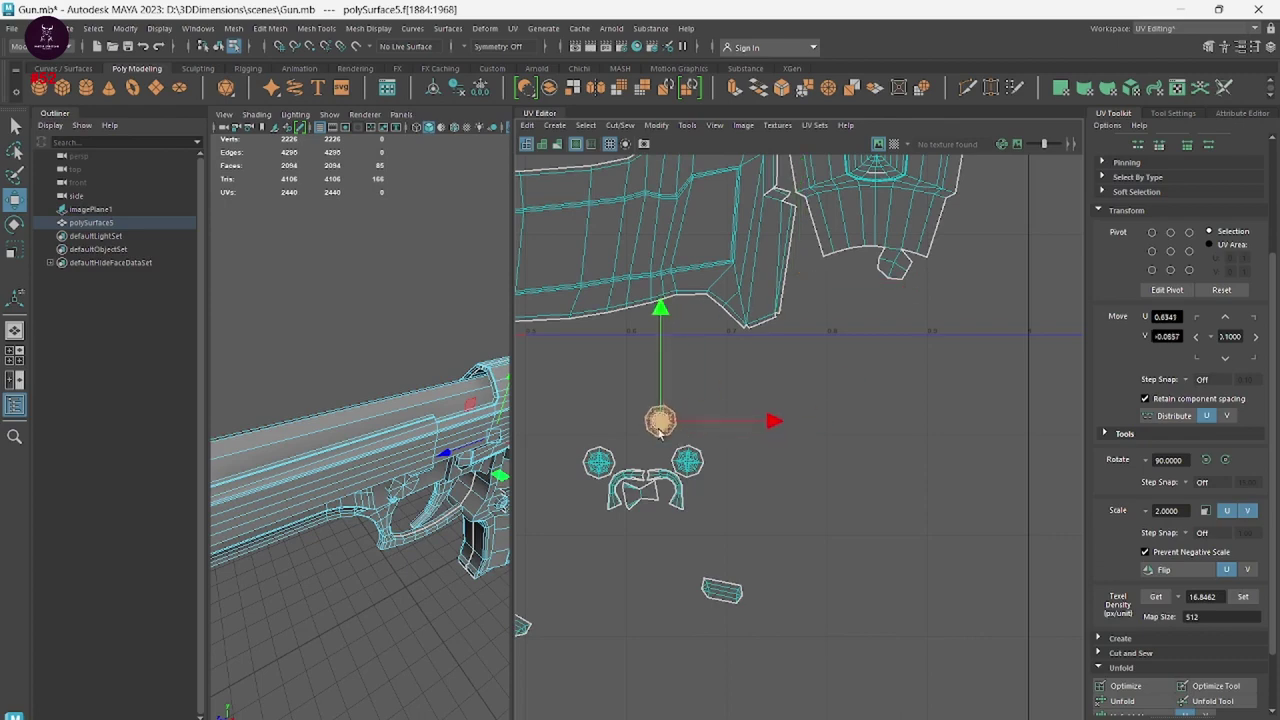
scroll(665, 414, "down", 2)
middle_click_drag(842, 546, 792, 510, "alt")
scroll(792, 510, "up", 2)
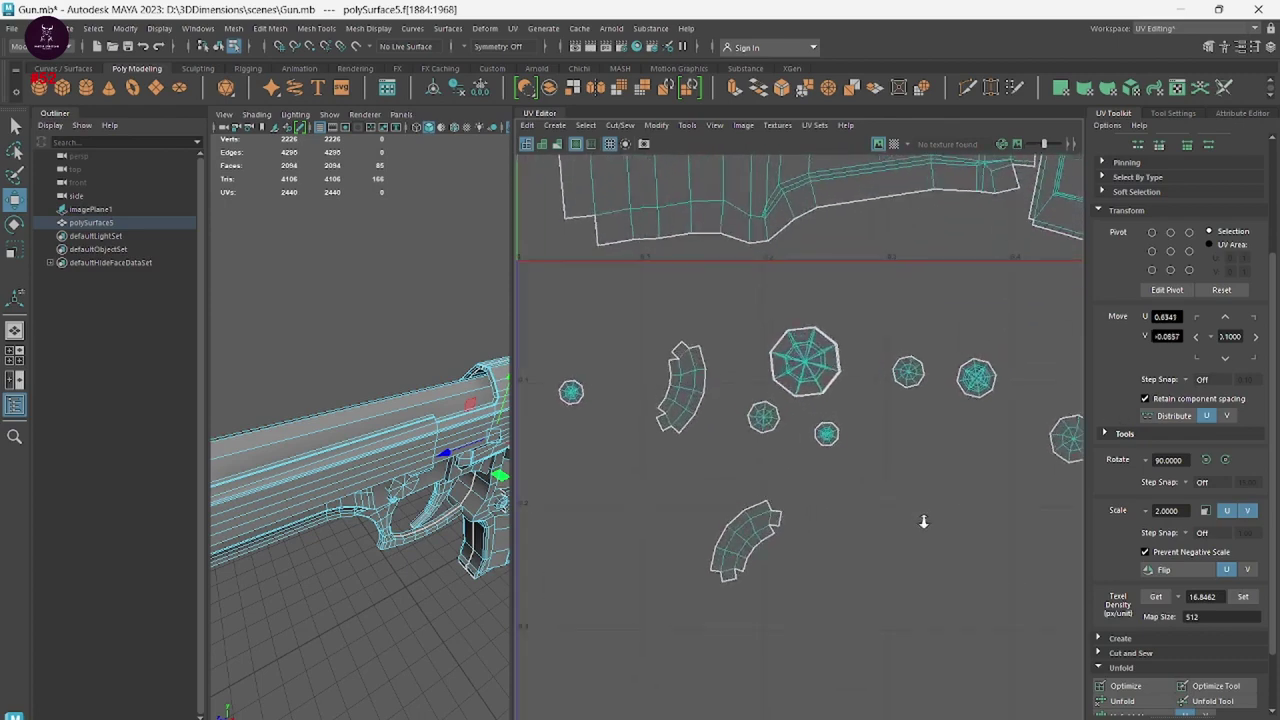
scroll(782, 548, "up", 1)
left_click(732, 508)
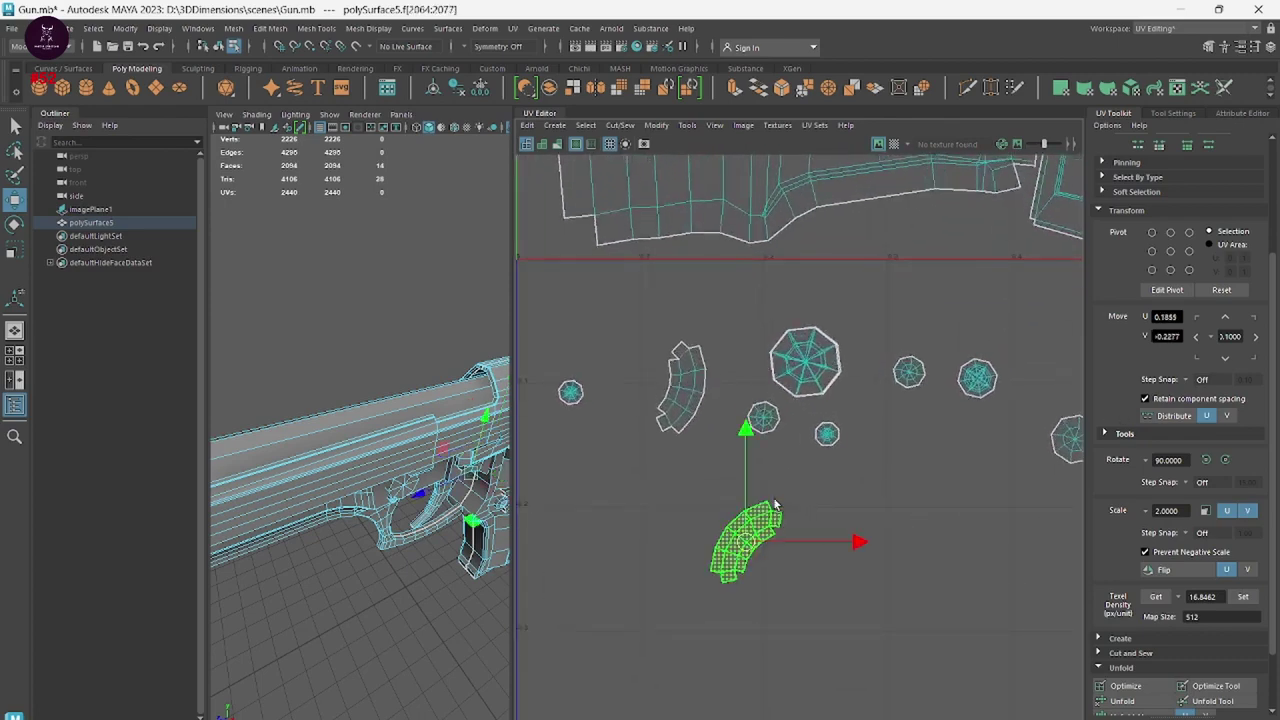
Rotate the arc shell about 180° and move it onto its matching arc shell.
key("e")
mouse_move(780, 443)
left_mouse_down()
mouse_move(739, 715)
mouse_move(760, 715)
mouse_move(757, 676)
left_mouse_up()
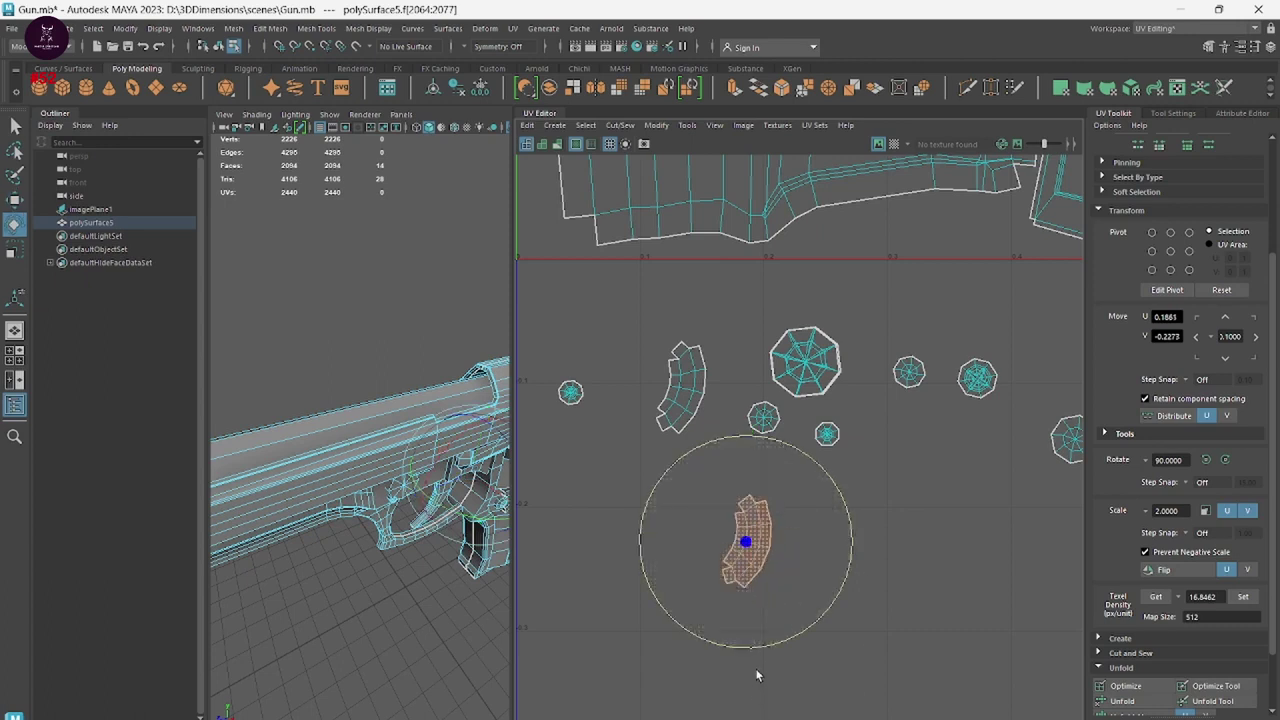
key("w")
mouse_move(745, 540)
left_mouse_down()
mouse_move(686, 371)
mouse_move(674, 400)
left_mouse_up()
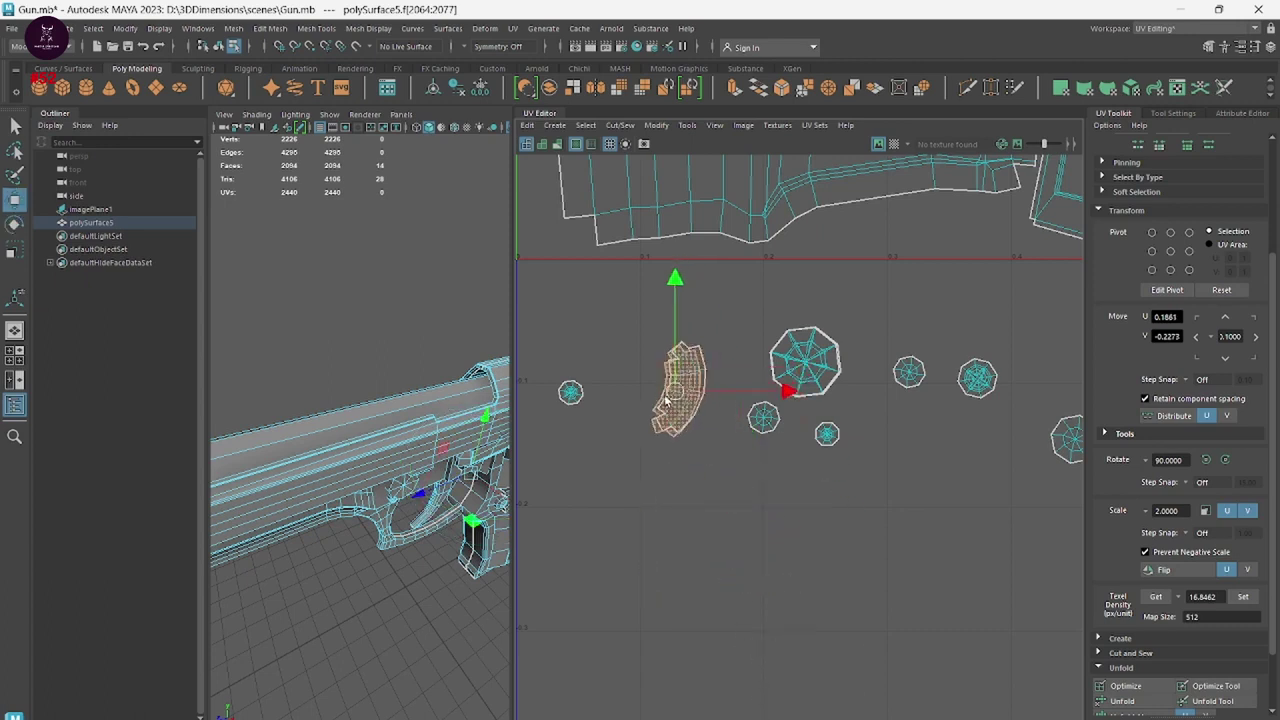
scroll(813, 510, "up", 2)
scroll(739, 347, "up", 2)
left_click_drag(739, 347, 722, 370)
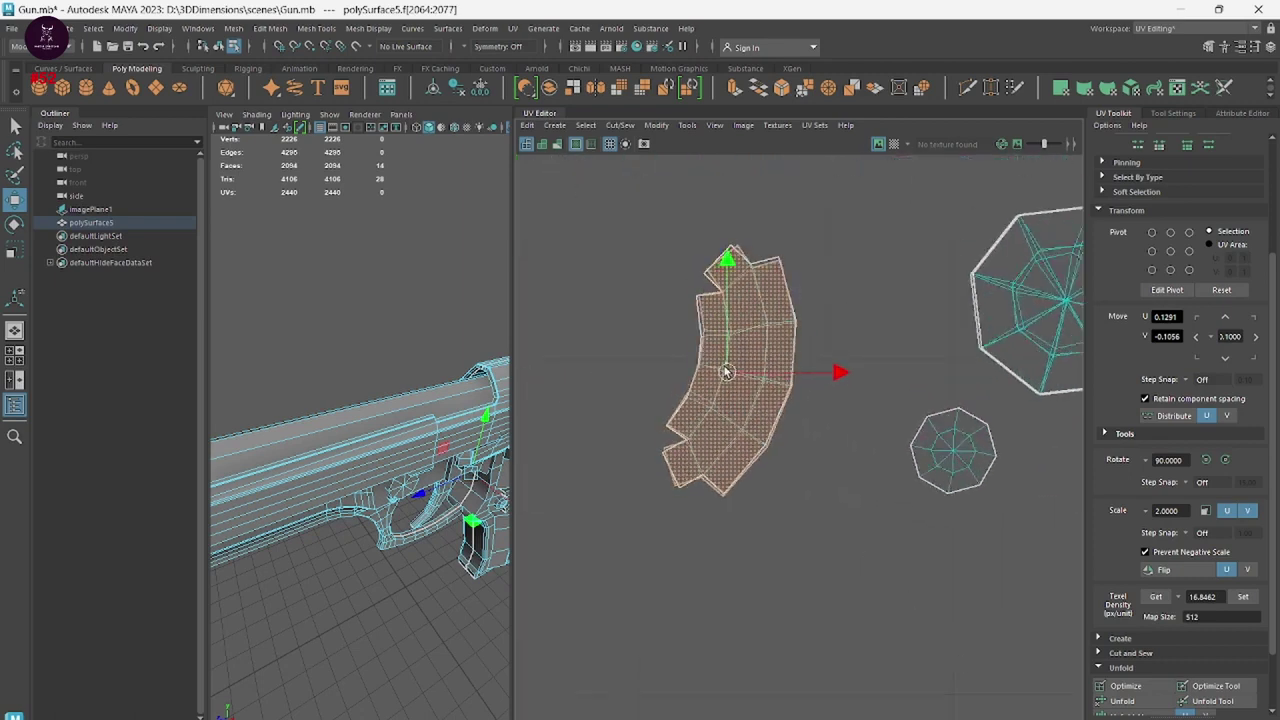
Fine-tune the arc's rotation and position until it overlaps its twin exactly.
scroll(850, 478, "up", 3)
key("e")
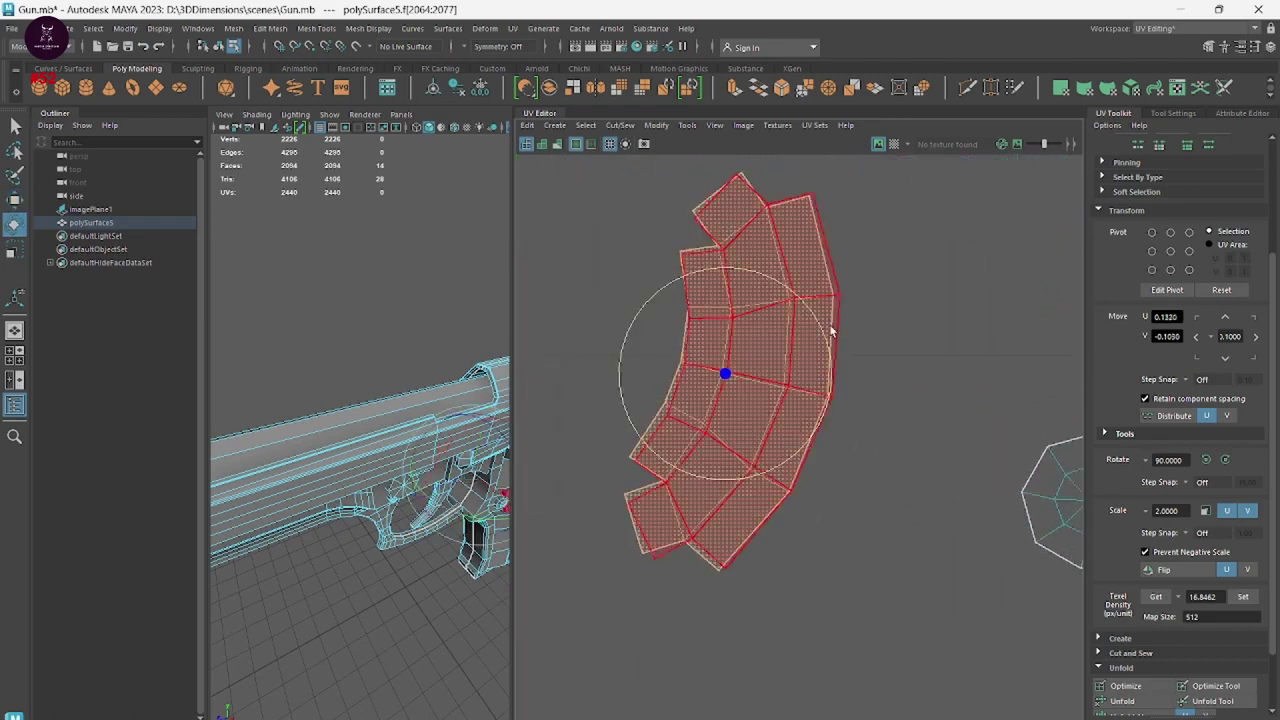
left_click_drag(816, 322, 814, 324)
key("w")
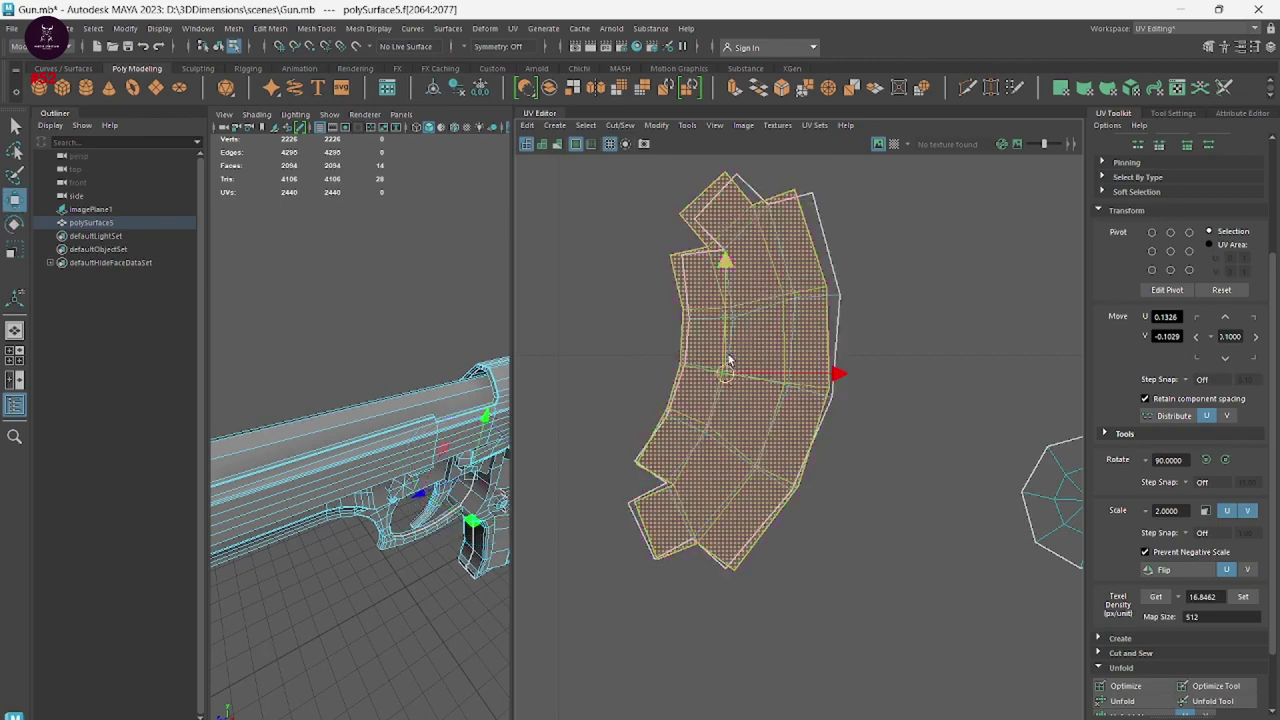
left_click_drag(726, 366, 742, 376)
key("e")
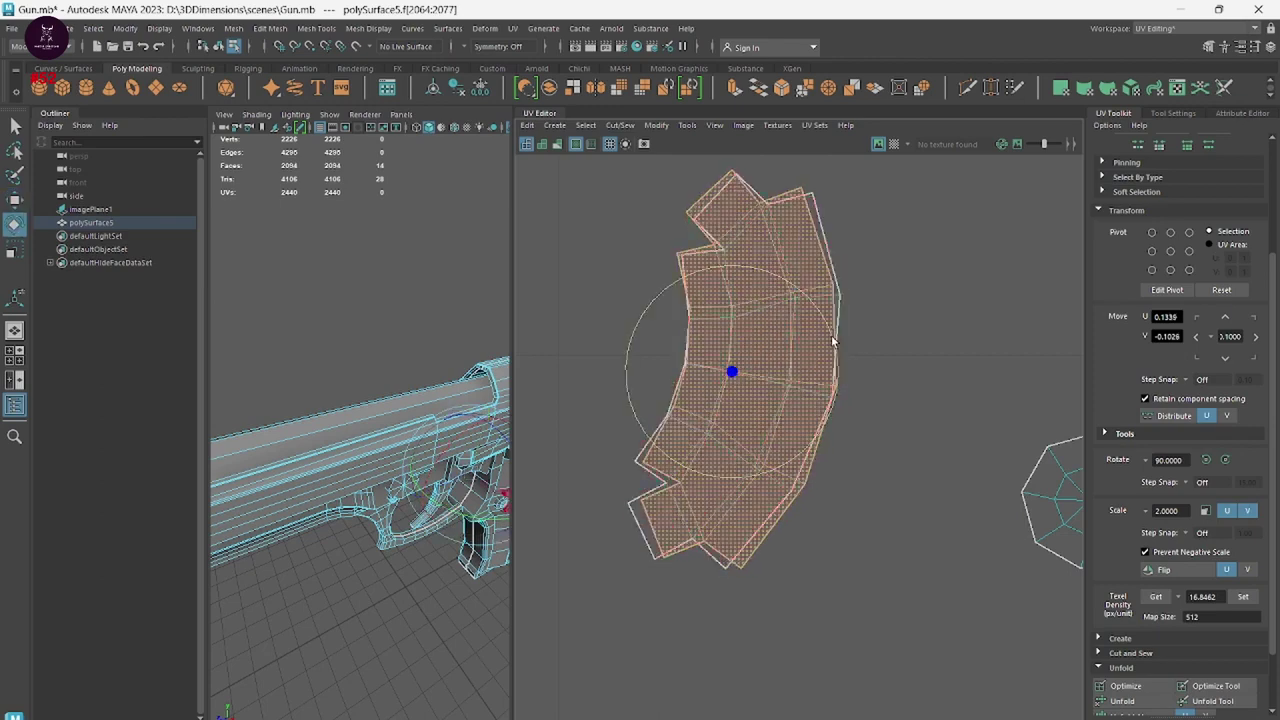
left_click_drag(830, 340, 826, 360)
key("w")
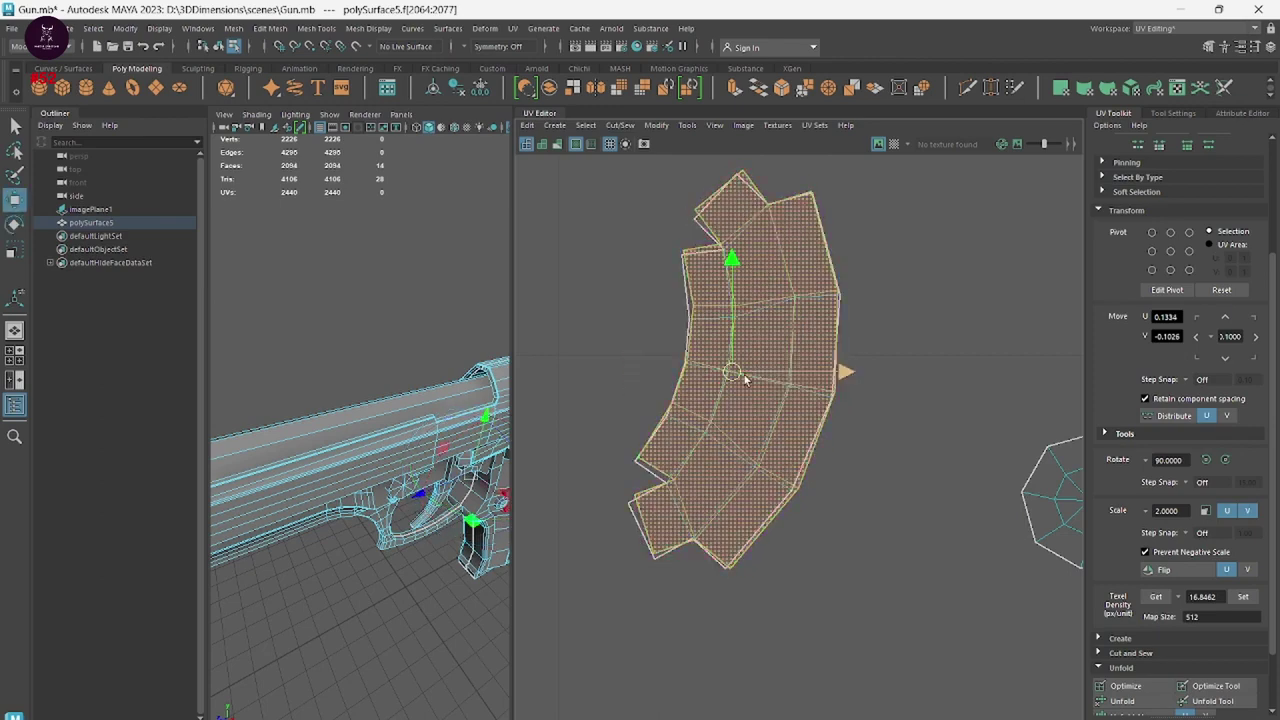
left_click_drag(744, 378, 742, 383)
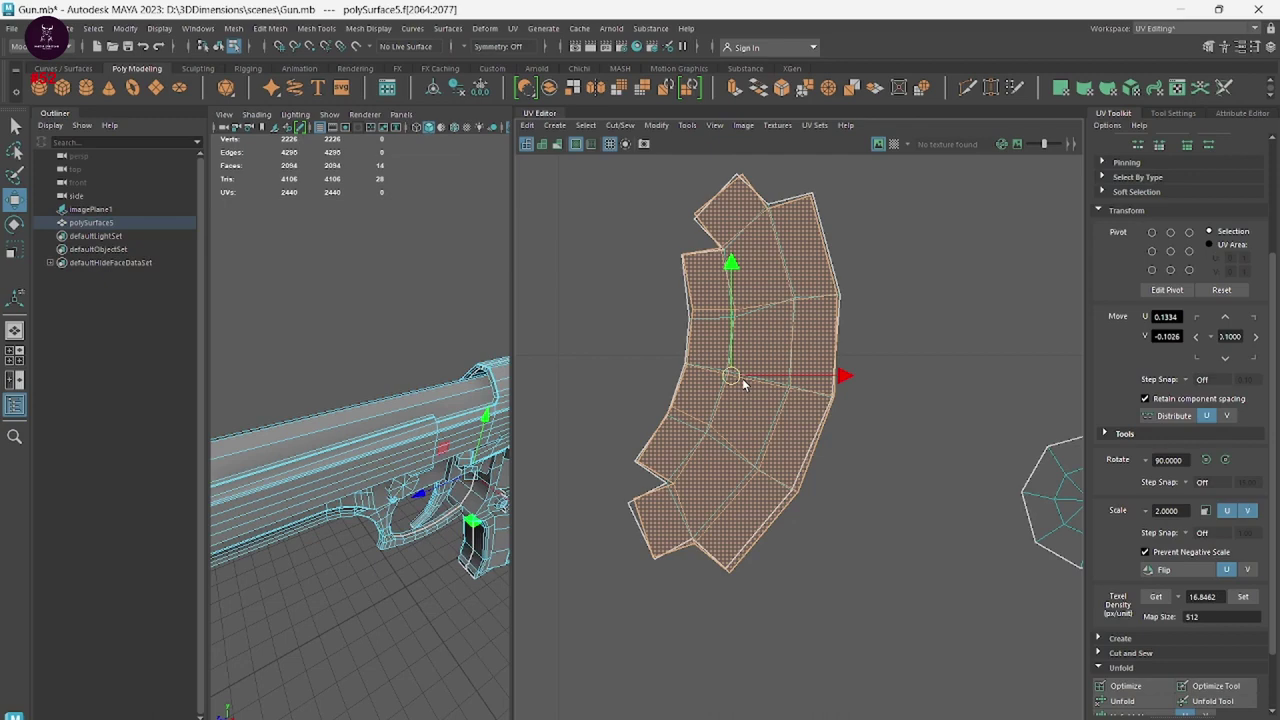
Select both stacked arcs and move them up into the 0–1 layout.
scroll(839, 449, "down", 2)
scroll(839, 449, "down", 2)
scroll(709, 449, "down", 2)
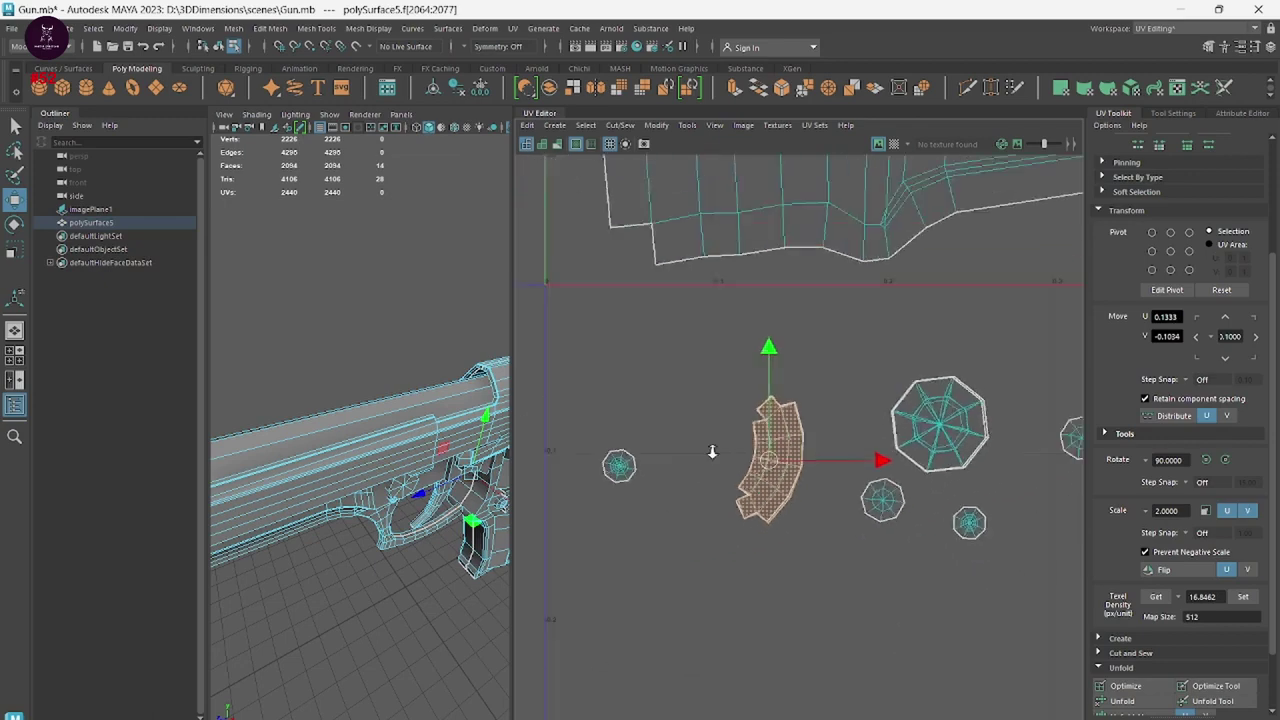
scroll(709, 449, "down", 1)
scroll(636, 540, "down", 2)
scroll(636, 540, "down", 1)
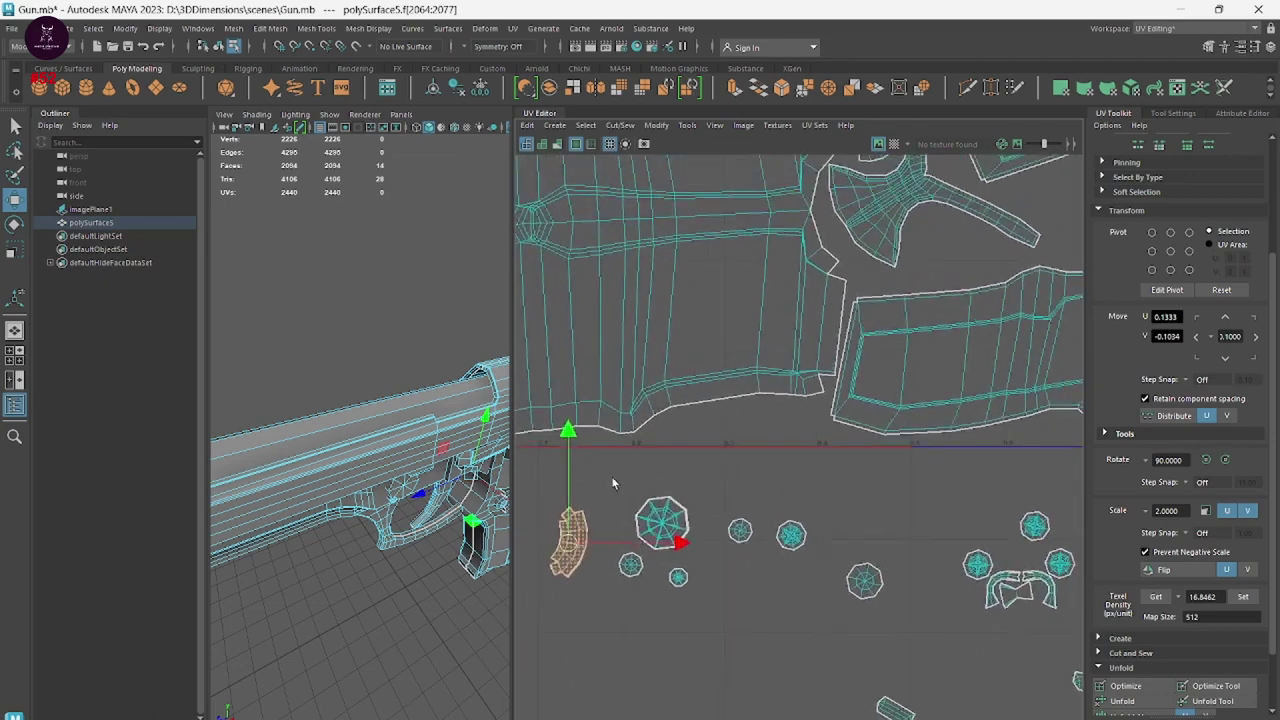
left_click(569, 525, "shift")
left_click_drag(580, 557, 785, 437)
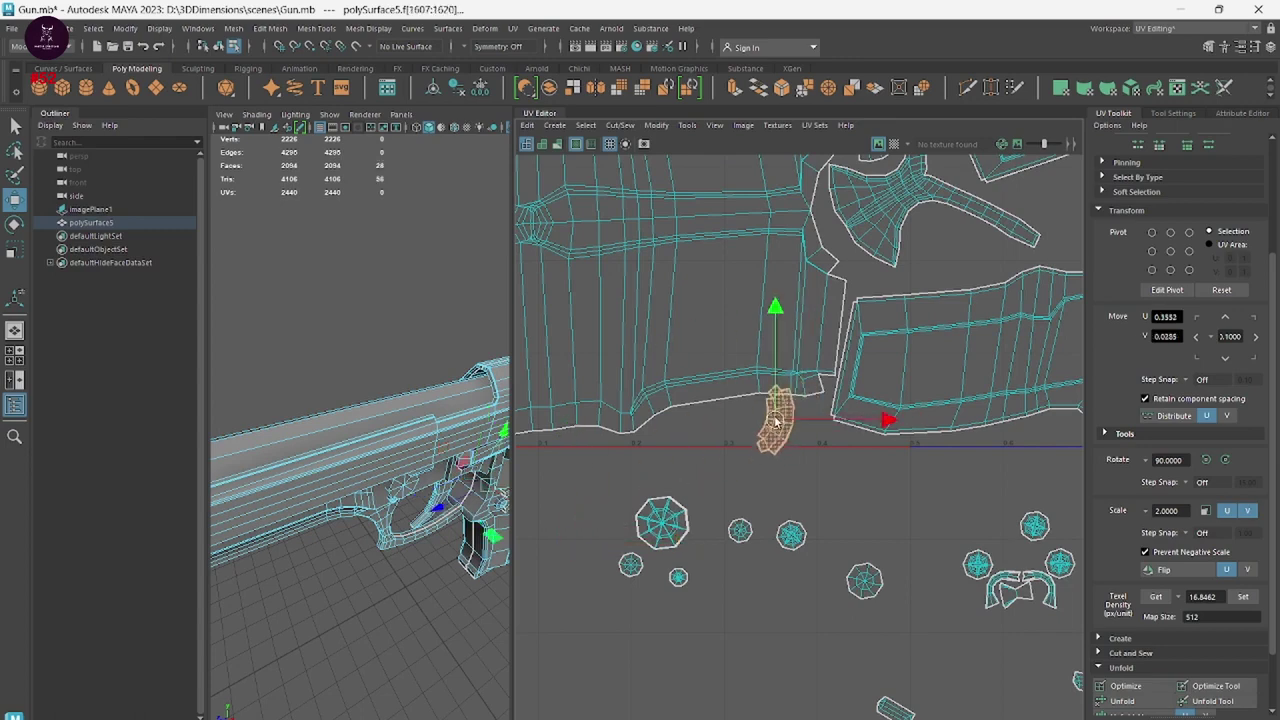
Turn the arcs horizontal, slide them left into the gap near the bottom edge, and deselect.
key("e")
left_click_drag(851, 350, 886, 466)
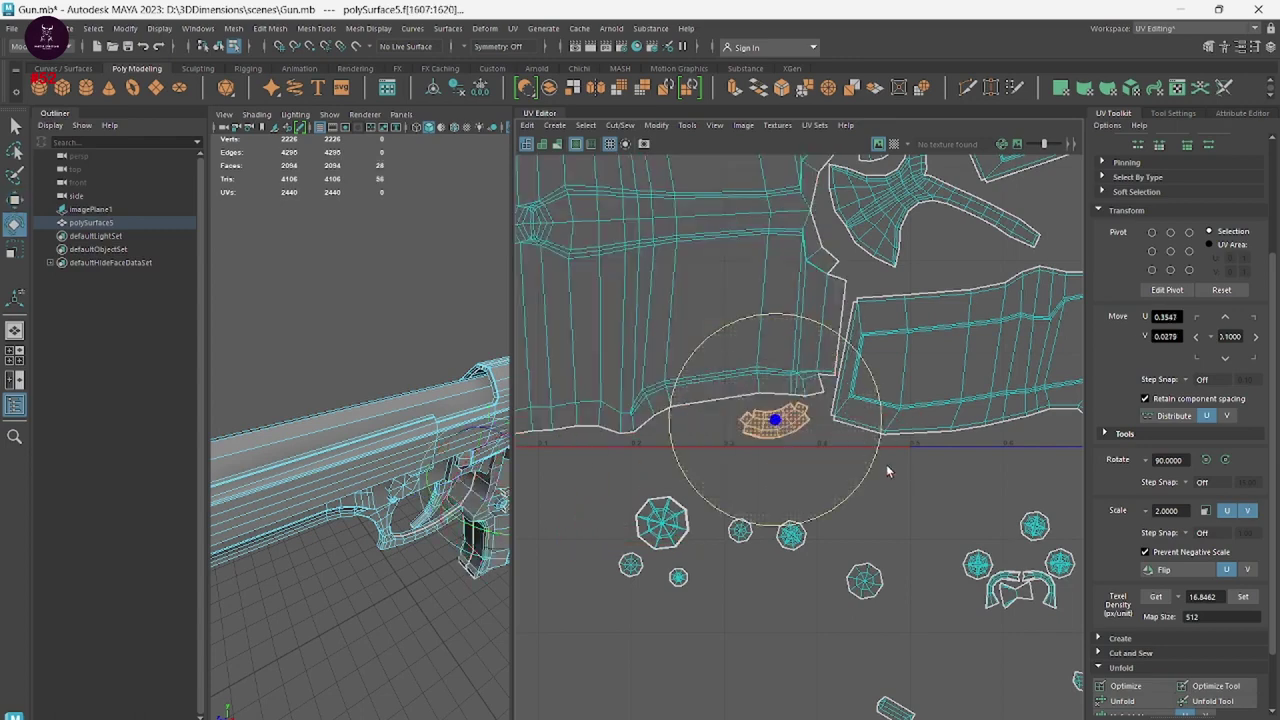
key("w")
mouse_move(779, 422)
left_mouse_down()
mouse_move(739, 425)
mouse_move(758, 422)
left_mouse_up()
key("r")
key("w")
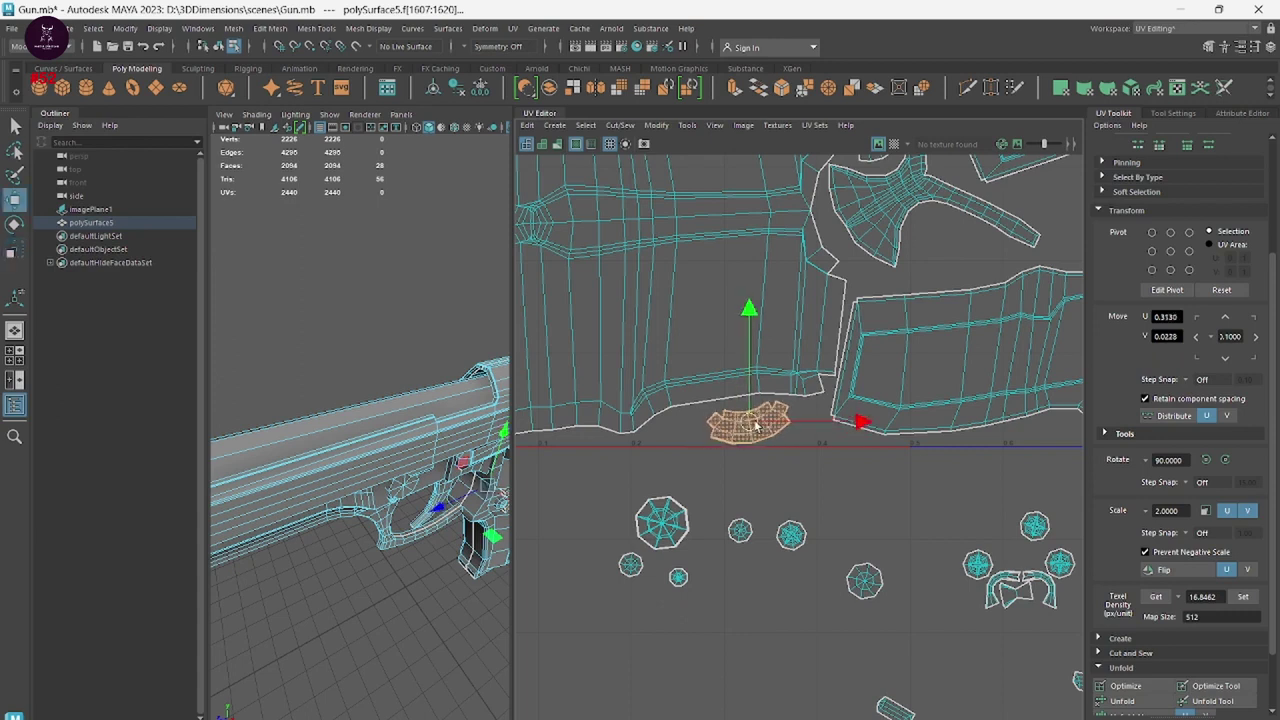
left_click(870, 492)
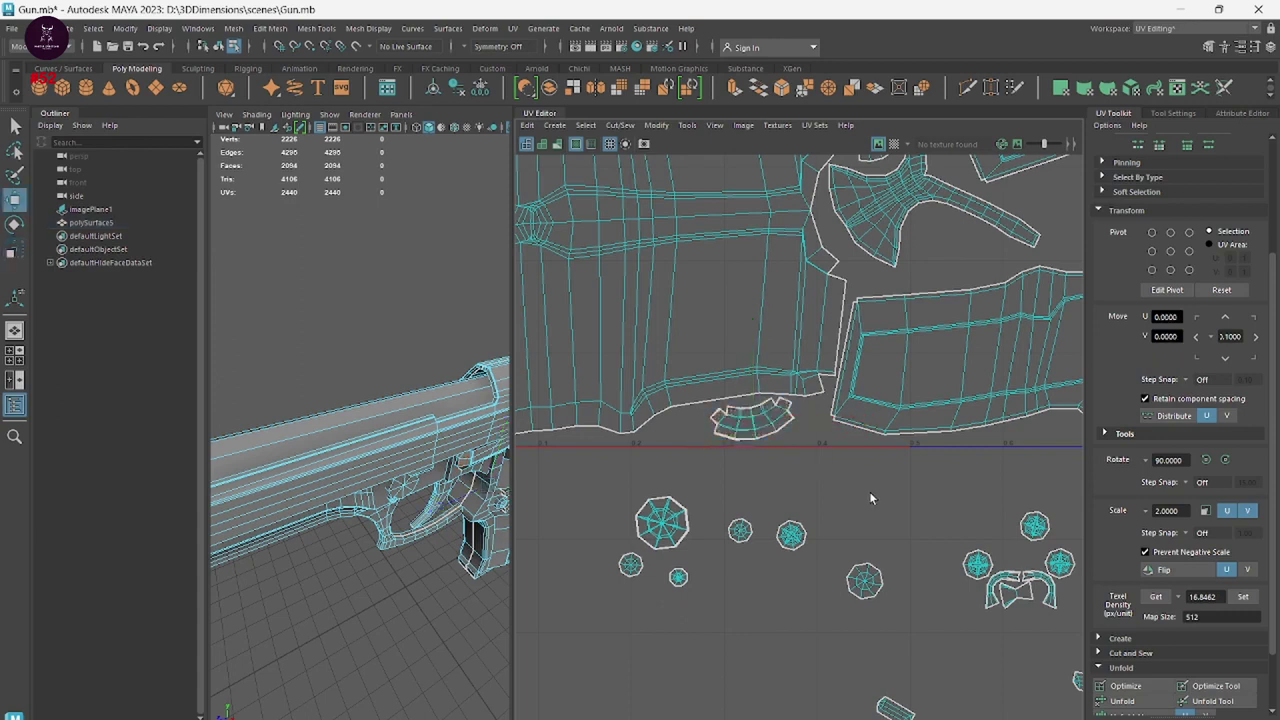
Move the right-hand round shell onto the large octagon shell.
mouse_move(880, 575)
middle_mouse_down("alt")
mouse_move(769, 320)
mouse_move(651, 303)
mouse_move(846, 460)
mouse_move(767, 545)
mouse_move(813, 543)
middle_mouse_up("alt")
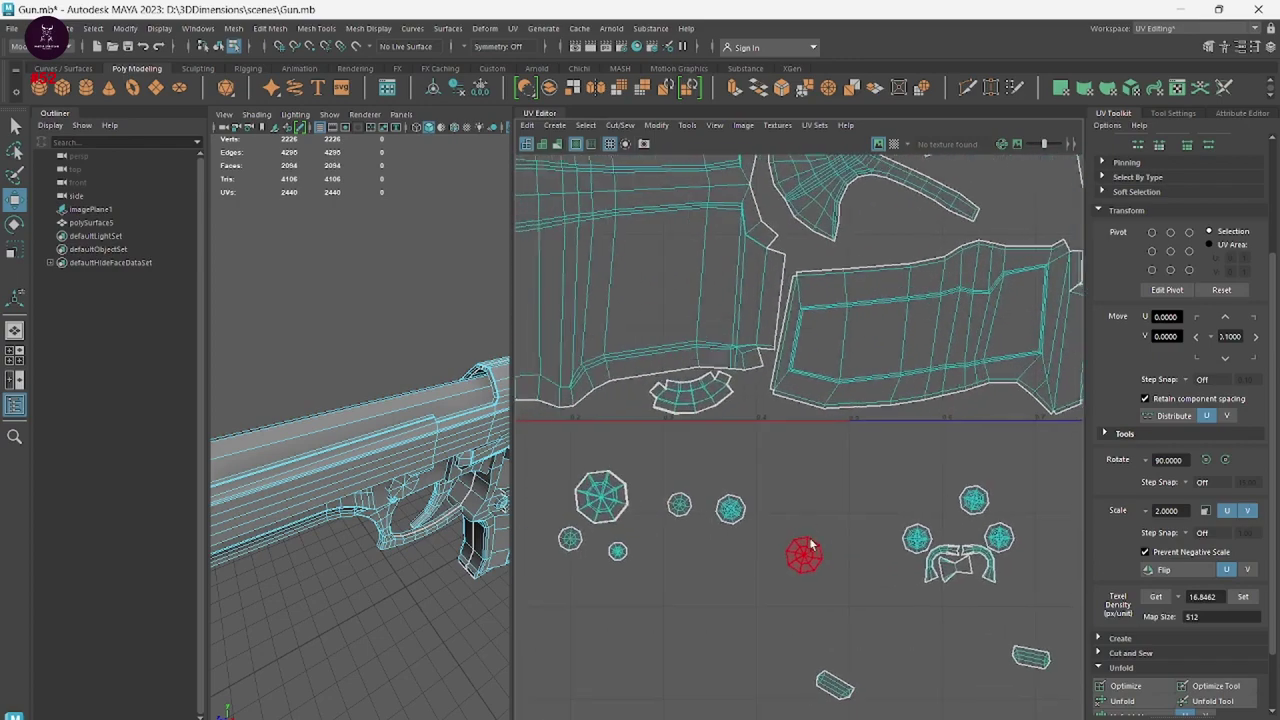
scroll(813, 543, "up", 4)
scroll(955, 253, "down", 4)
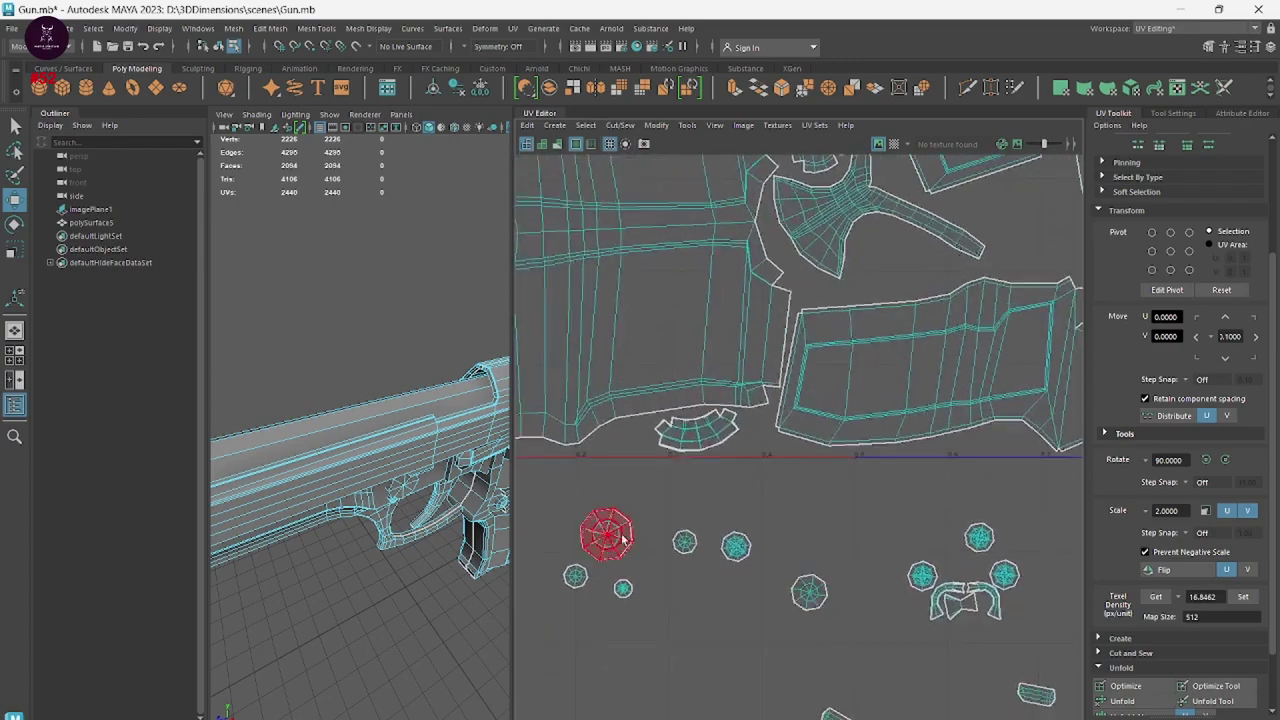
middle_click_drag(641, 487, 930, 437, "alt")
scroll(930, 437, "up", 2)
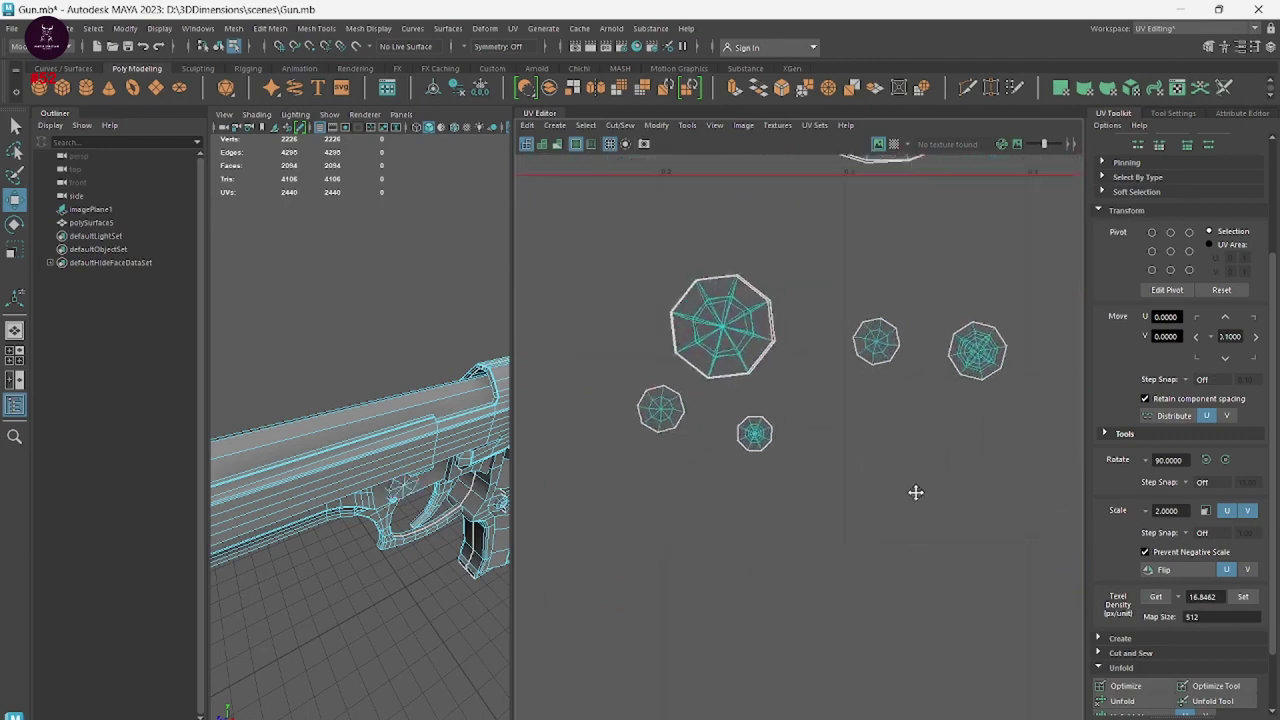
scroll(1000, 490, "up", 2)
left_click(1004, 505)
mouse_move(1004, 505)
left_mouse_down()
mouse_move(697, 394)
mouse_move(600, 391)
left_mouse_up()
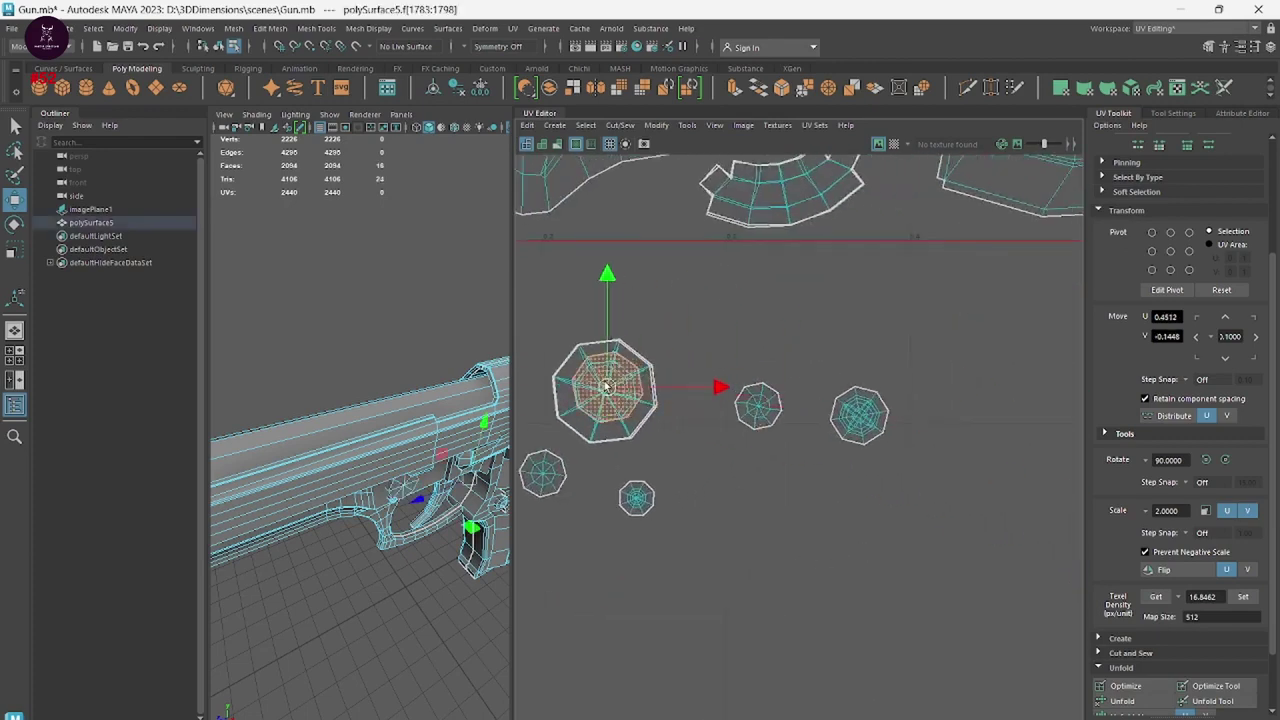
scroll(640, 410, "up", 2)
middle_click_drag(808, 493, 985, 530, "alt")
Scale the inner octagon up to fill the outer octagon.
key("r")
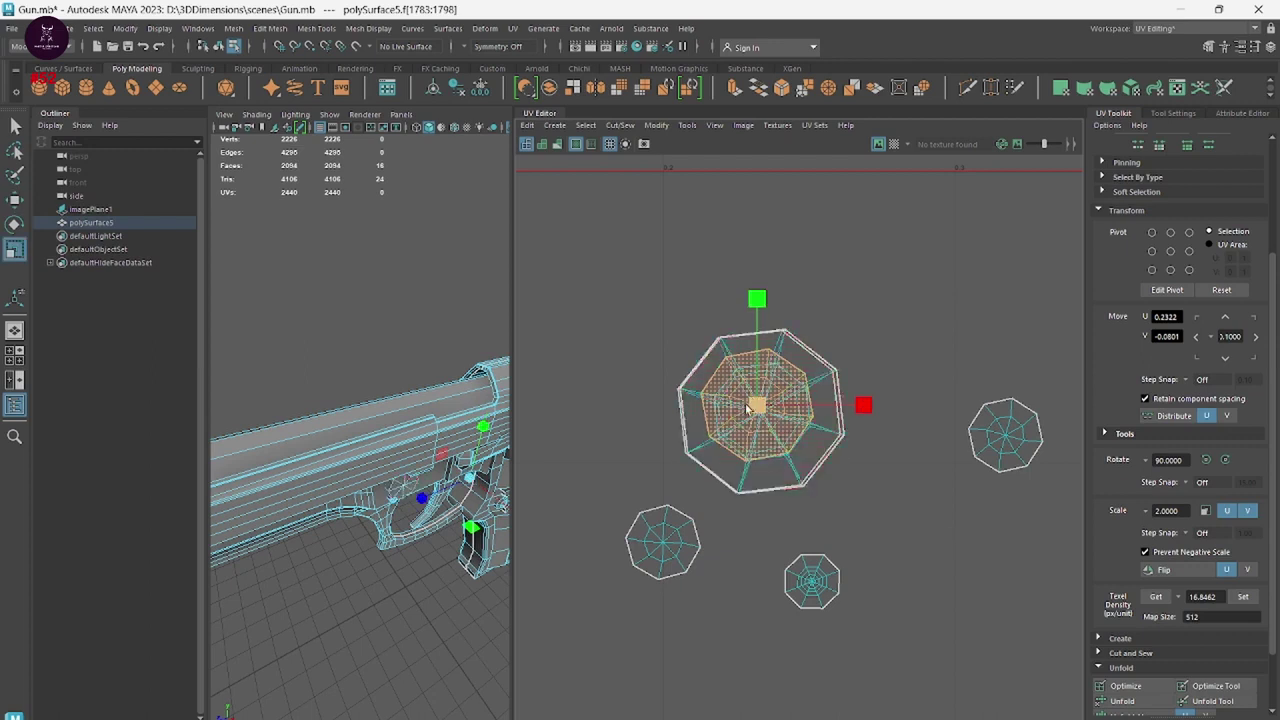
left_click_drag(757, 405, 805, 412)
key("w")
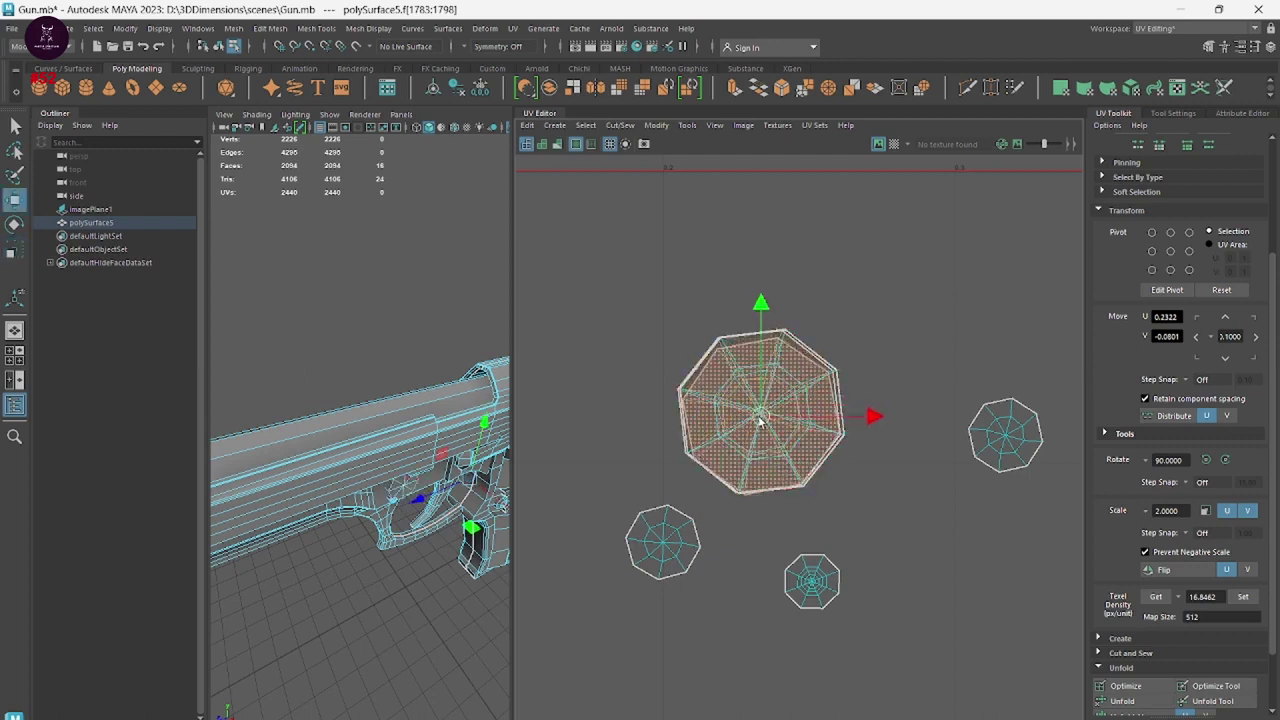
key("r")
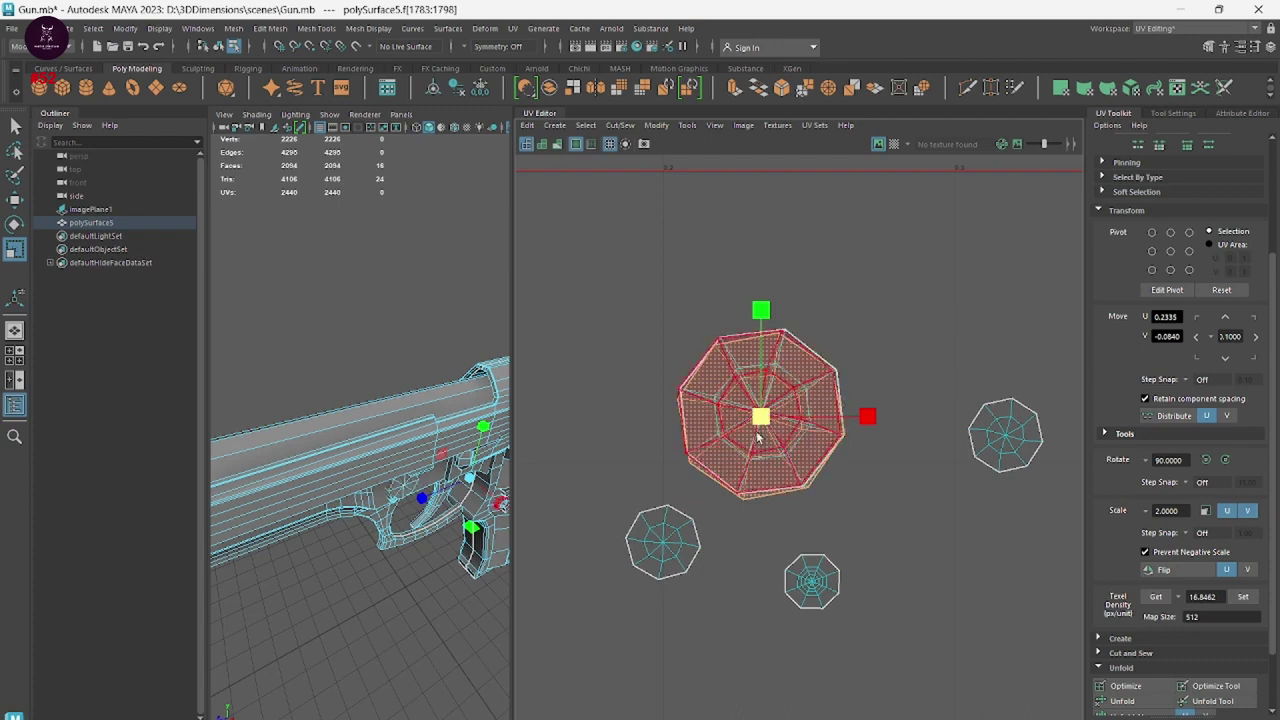
key("w")
key("e")
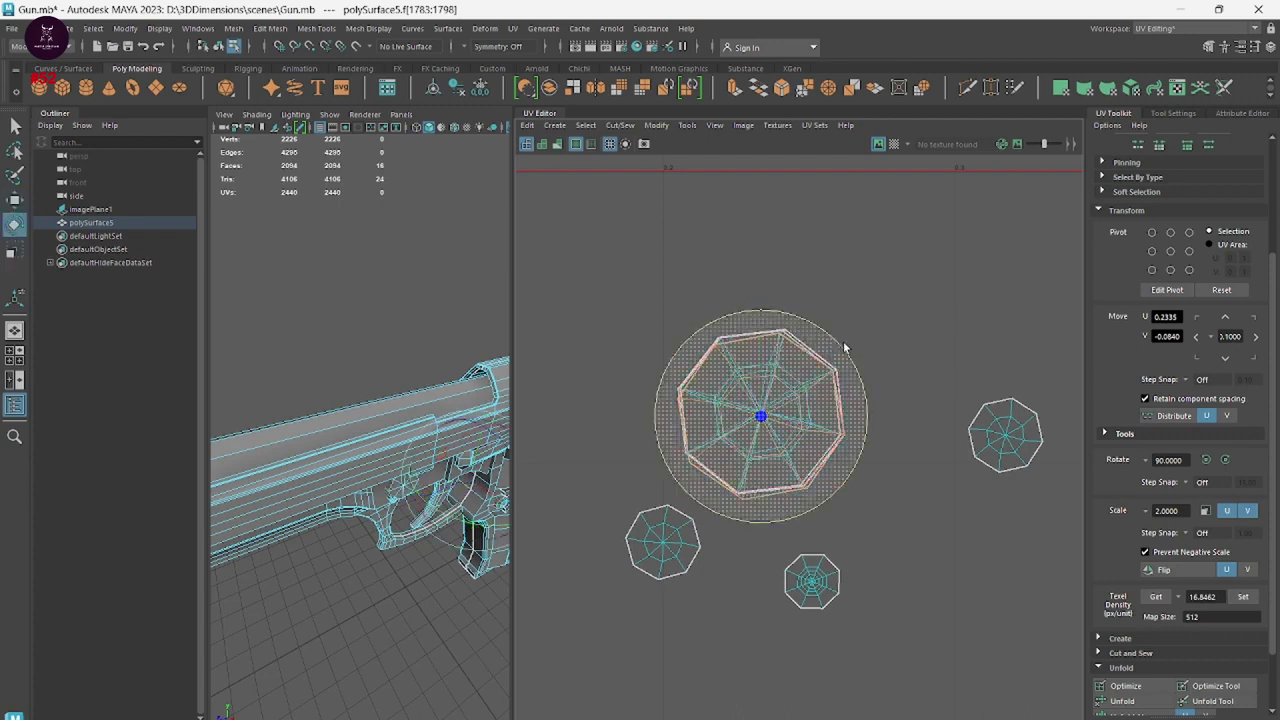
key("w")
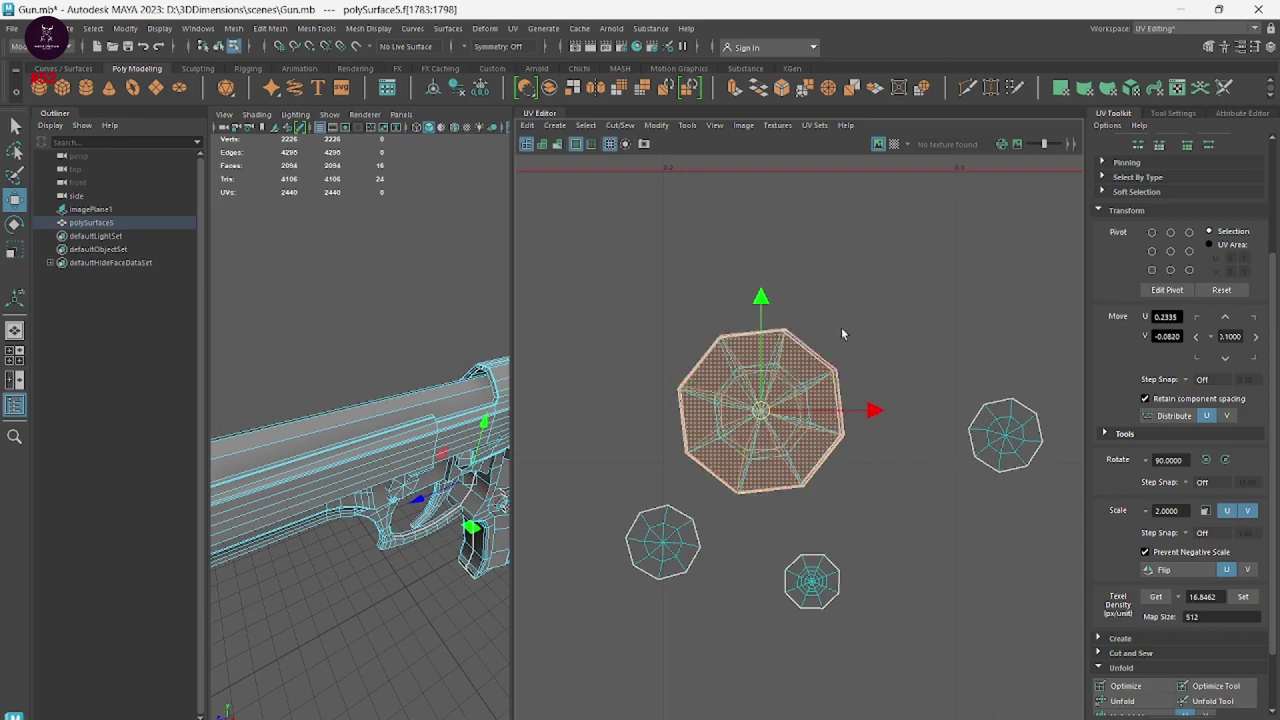
Align the large octagon shell's faces with the UV Toolkit Align buttons, then deselect it.
left_click_drag(844, 310, 601, 476)
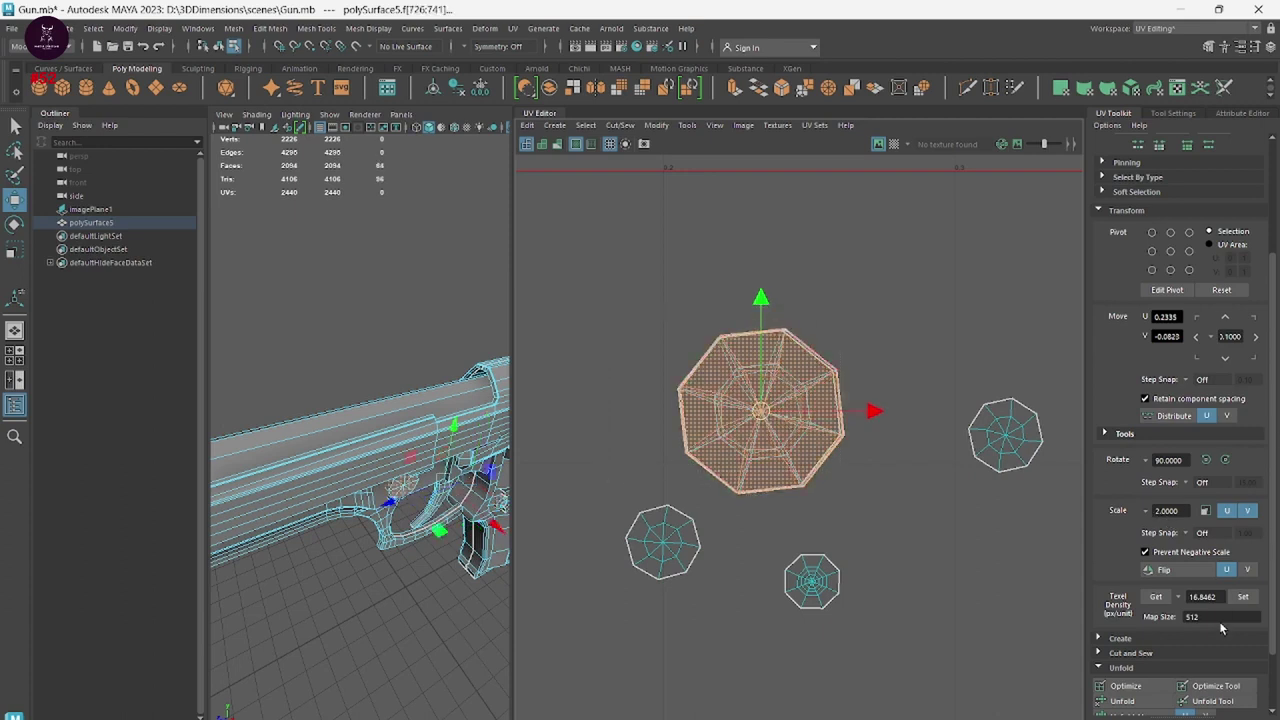
scroll(1198, 561, "down", 2)
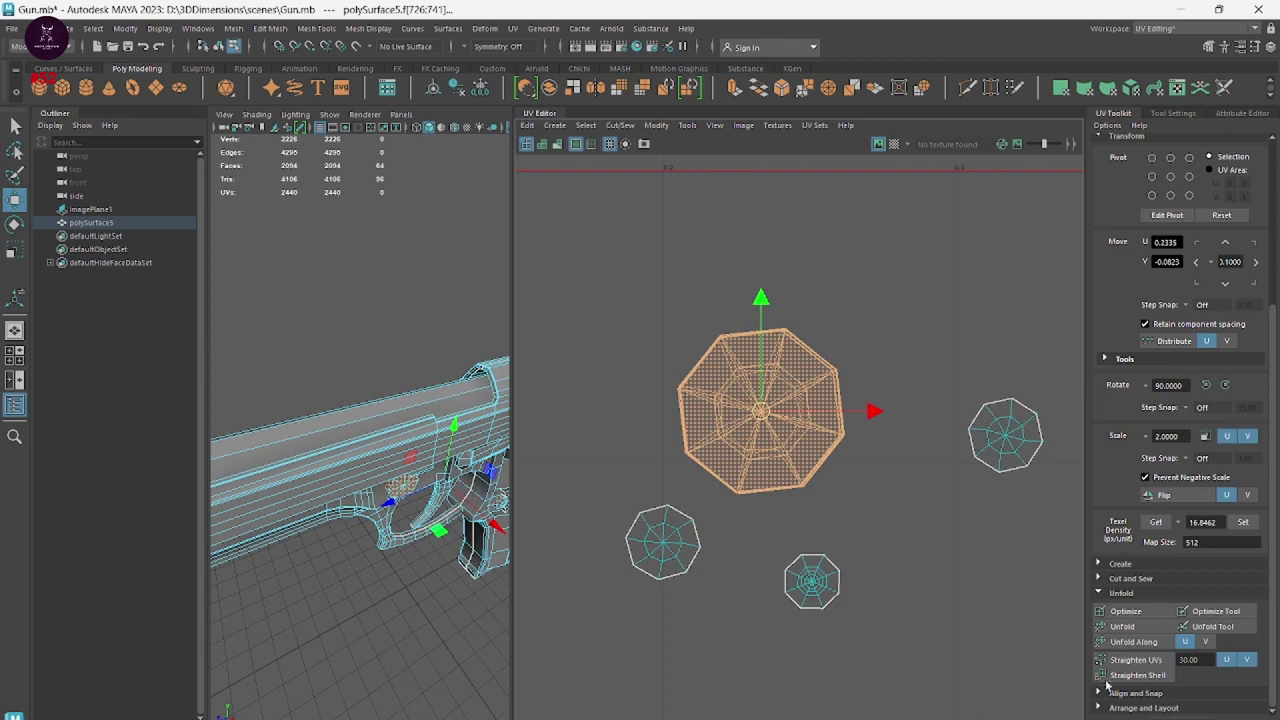
left_click(1098, 695)
scroll(1160, 664, "down", 5)
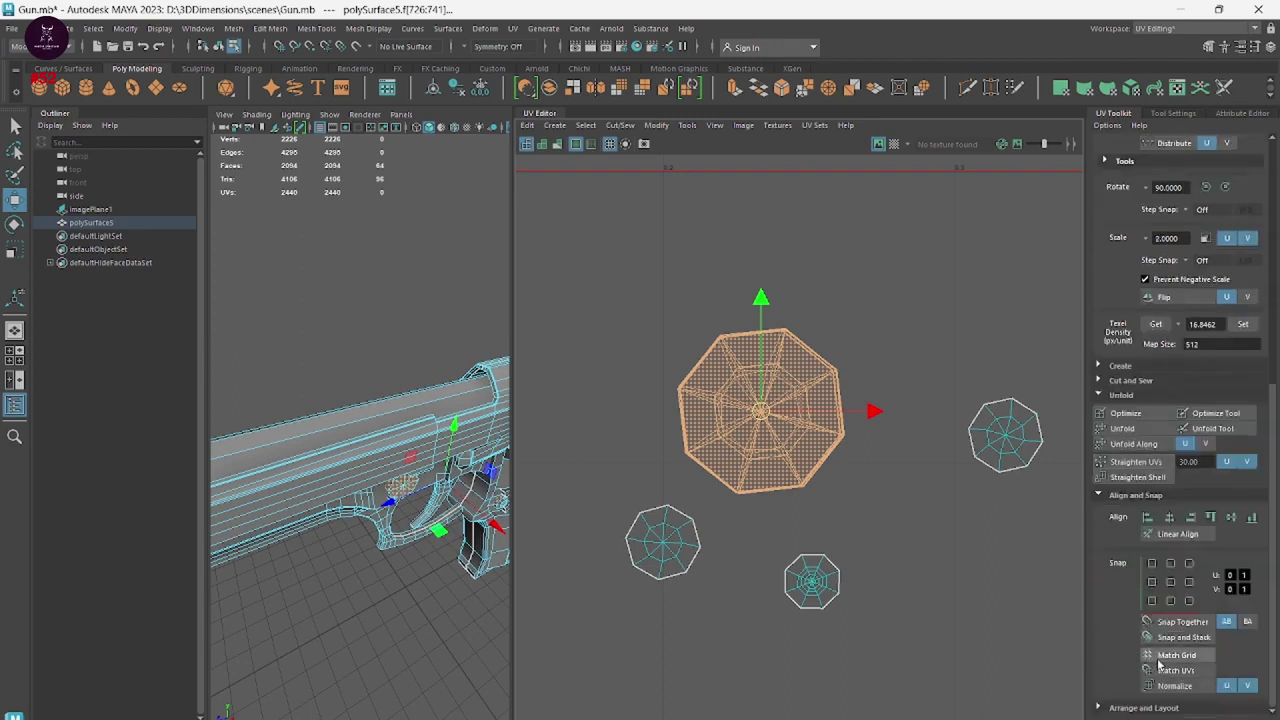
left_click(1170, 517)
left_click(1231, 517)
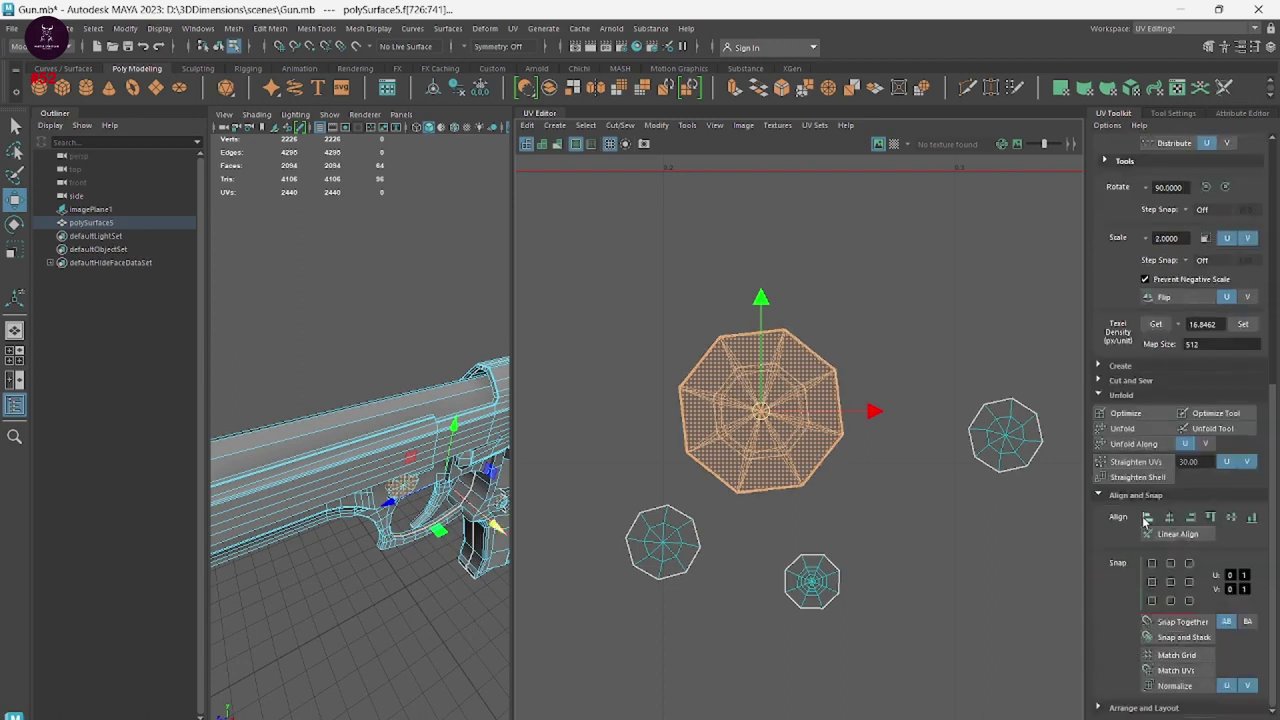
left_click(942, 528)
Move the lower-left octagon shell onto the large octagon, scaling and rotating it to line up.
left_click(695, 538)
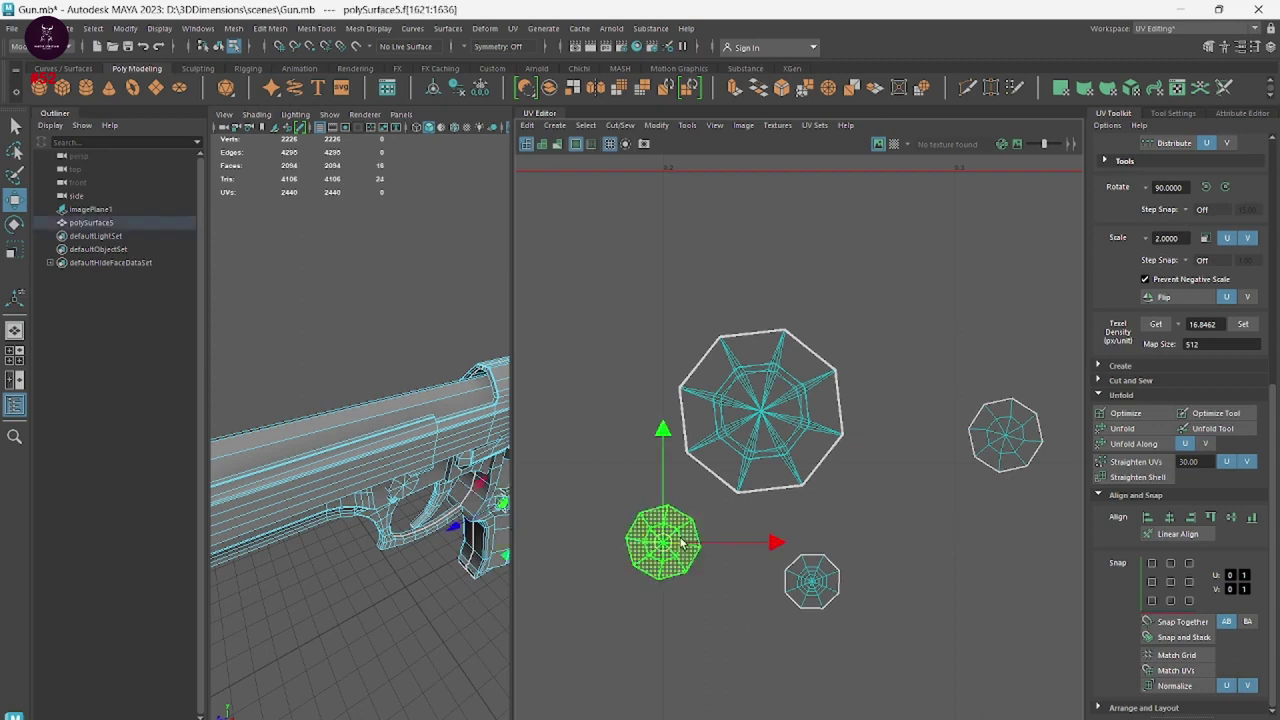
mouse_move(665, 552)
left_mouse_down()
mouse_move(730, 405)
mouse_move(874, 462)
left_mouse_up()
key("r")
key("e")
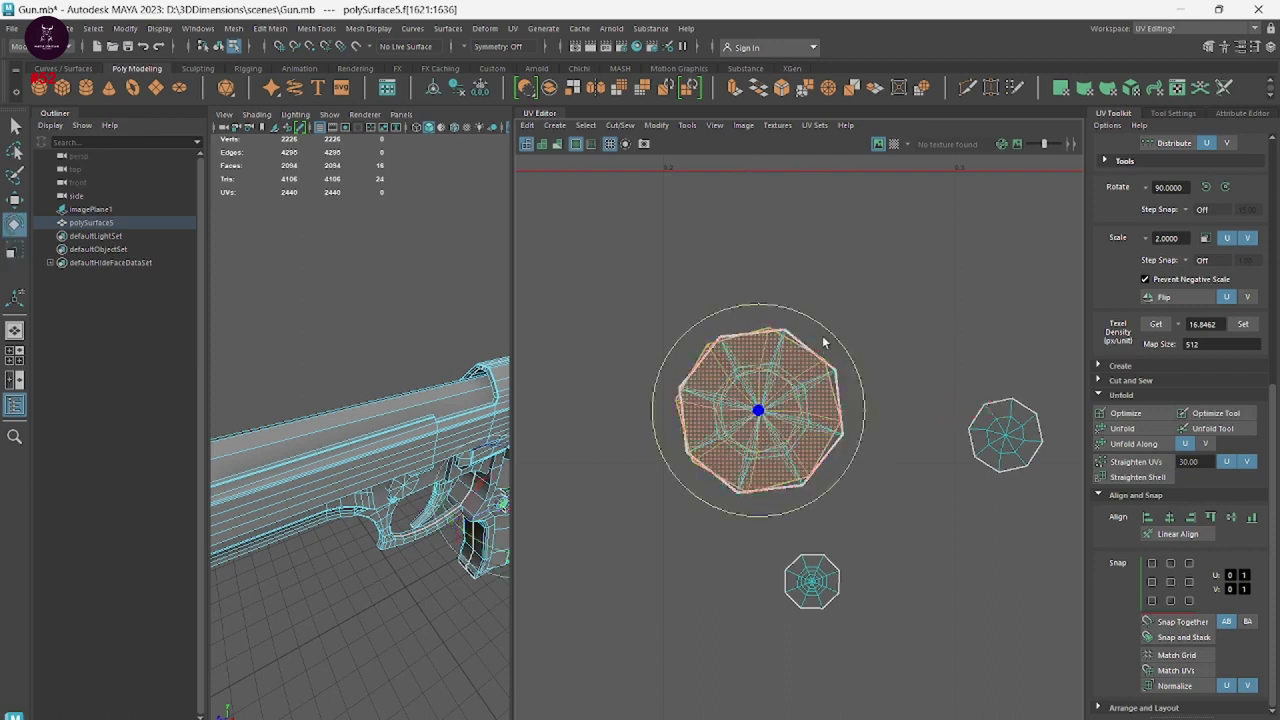
left_click_drag(827, 343, 850, 347)
key("w")
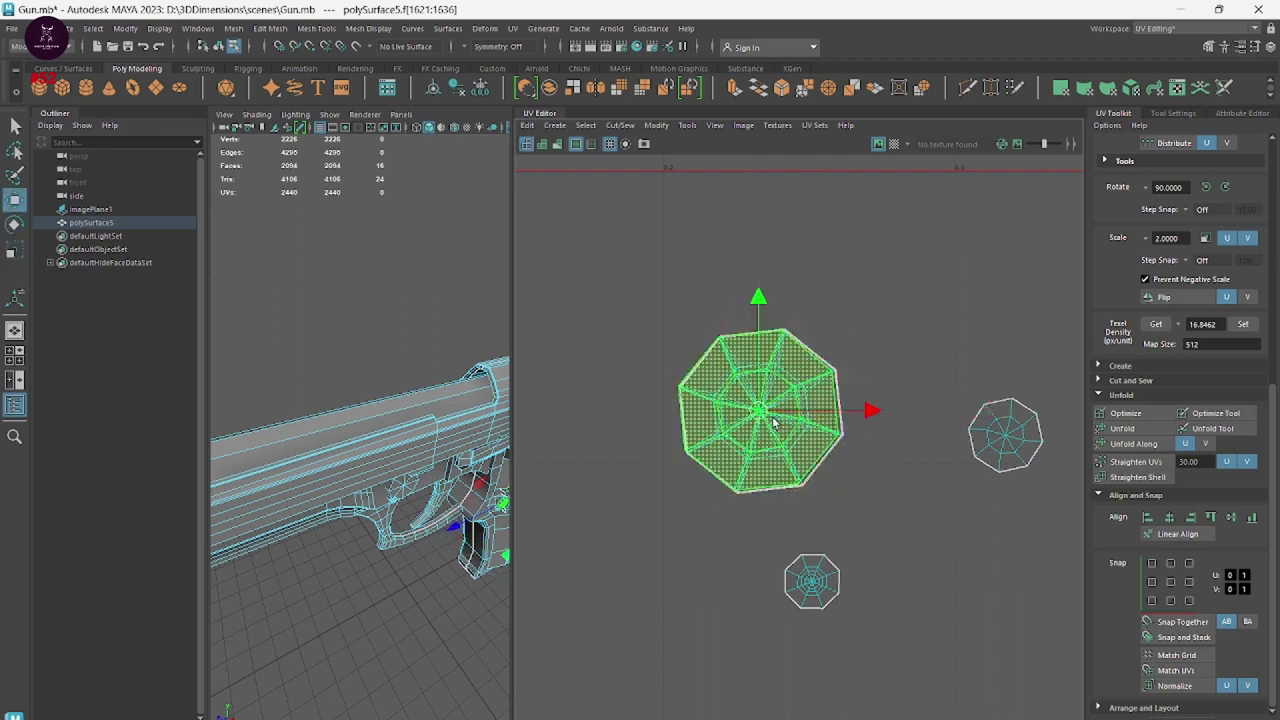
Stack the right octagon shell centred on the large octagon, scaled up and nudged into alignment.
left_click(1060, 446)
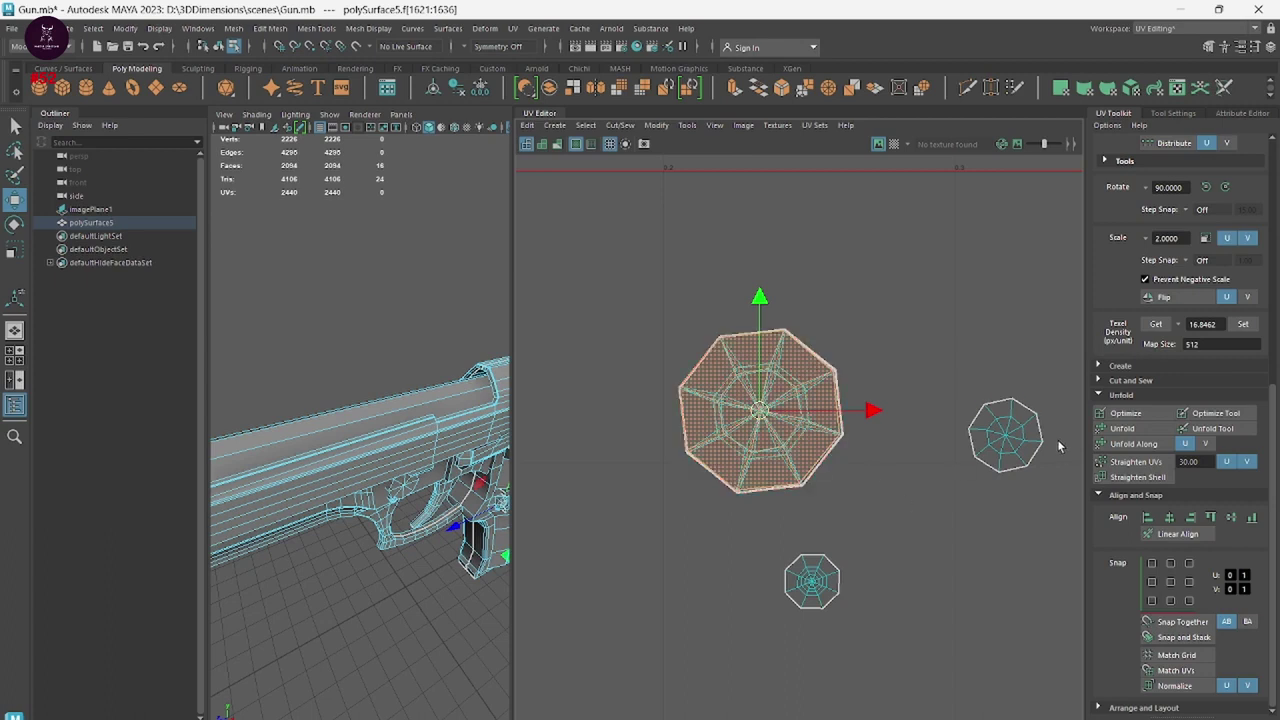
left_click(1008, 436)
mouse_move(1008, 436)
left_mouse_down()
mouse_move(759, 420)
mouse_move(880, 456)
left_mouse_up()
key("r")
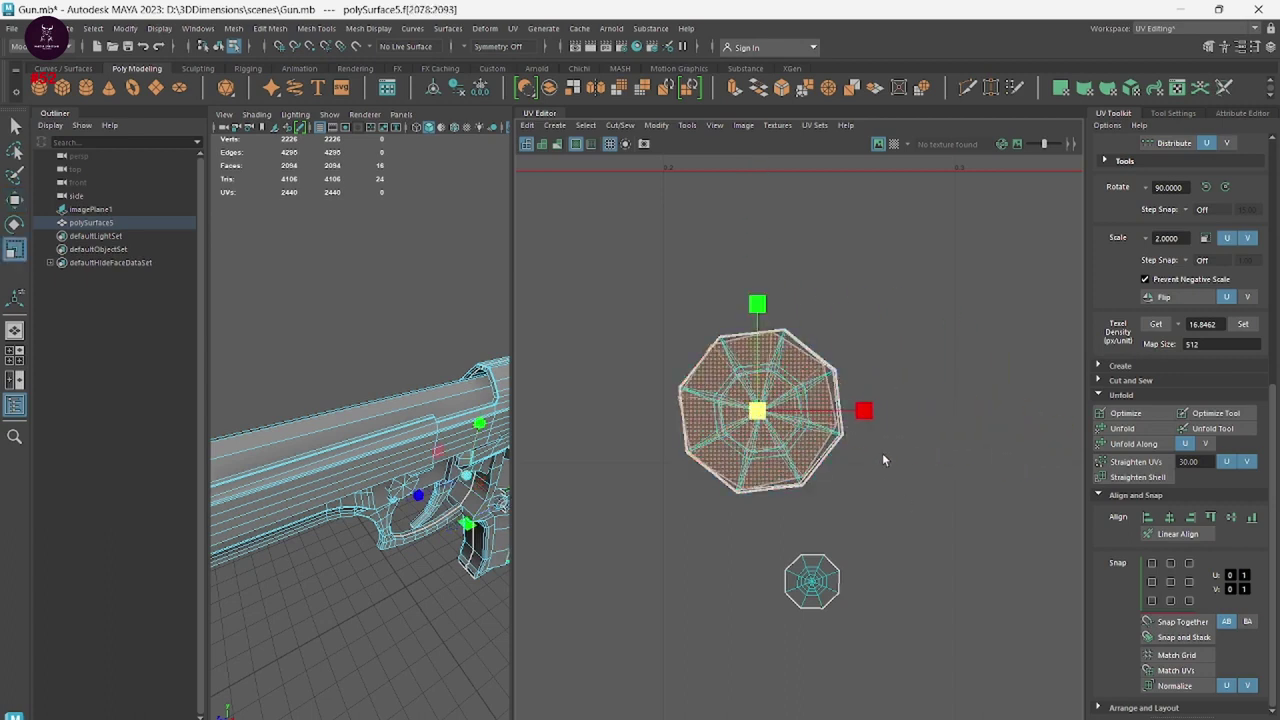
key("e")
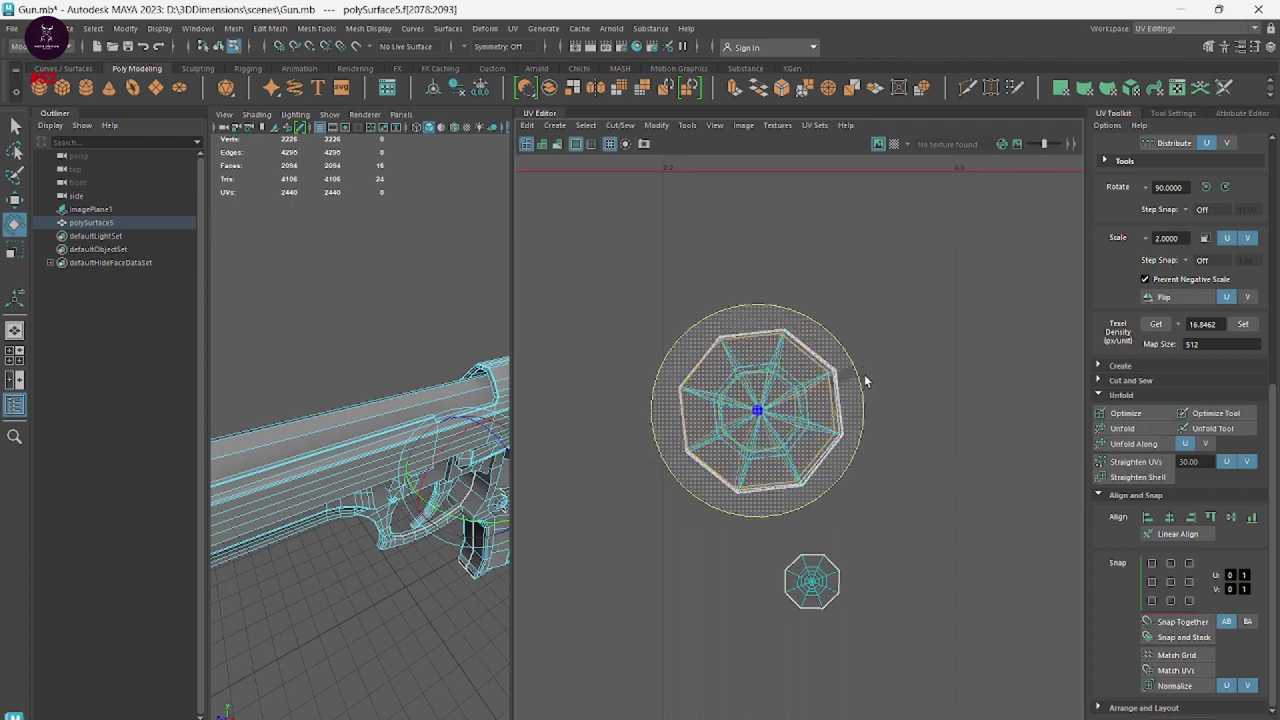
key("w")
left_click_drag(761, 413, 767, 412)
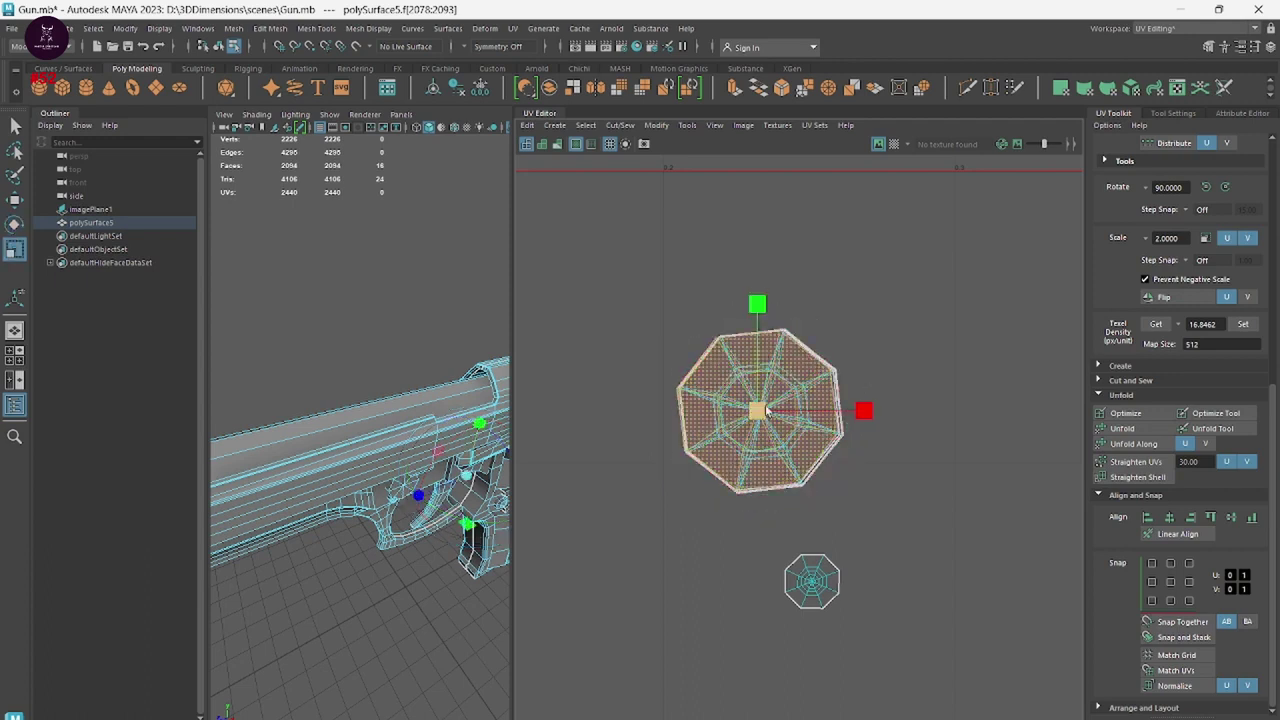
left_click(853, 584)
Marquee-select the whole stack of octagon shells.
scroll(853, 584, "down", 3)
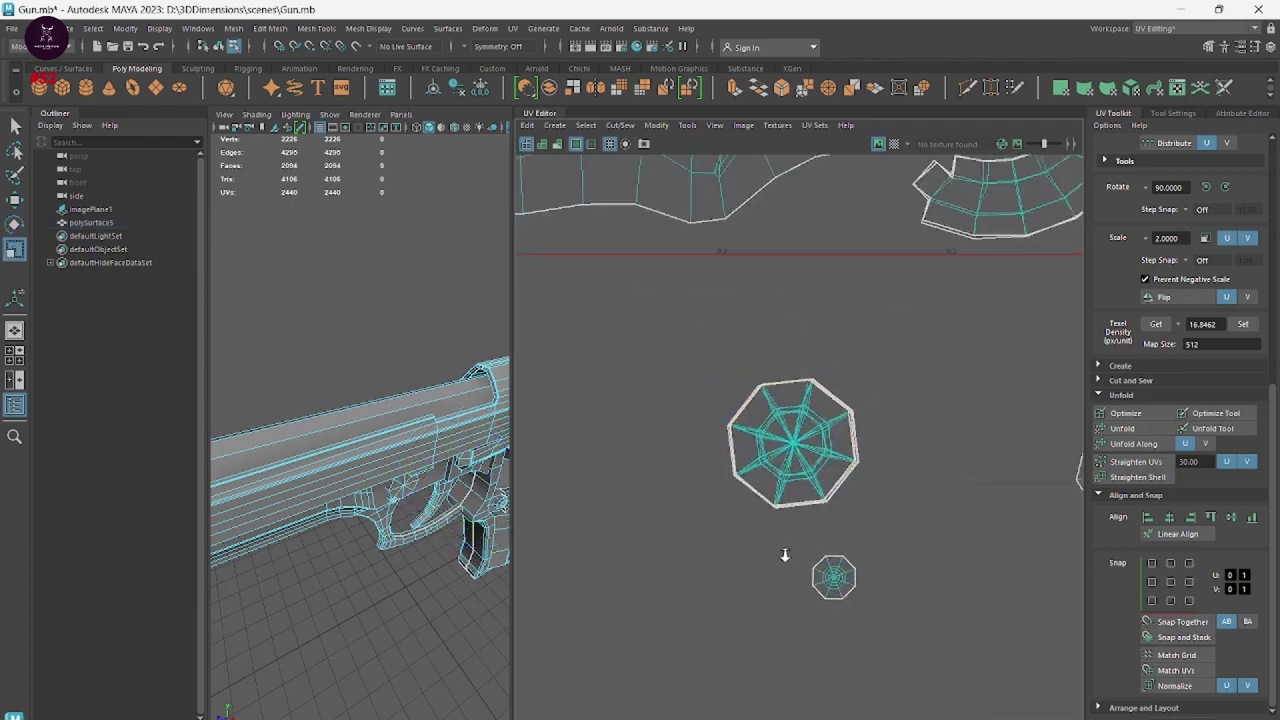
scroll(720, 538, "down", 2)
scroll(700, 540, "up", 3)
scroll(709, 543, "up", 2)
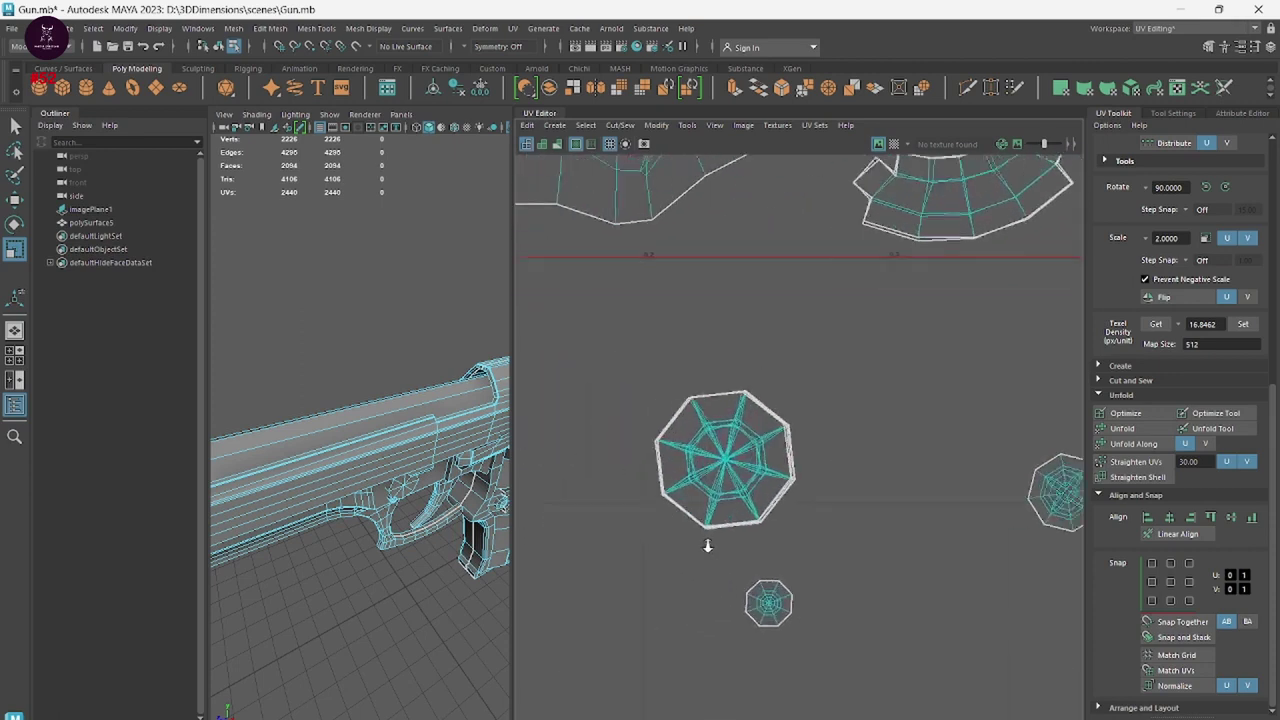
scroll(709, 543, "up", 1)
left_click_drag(883, 326, 641, 538)
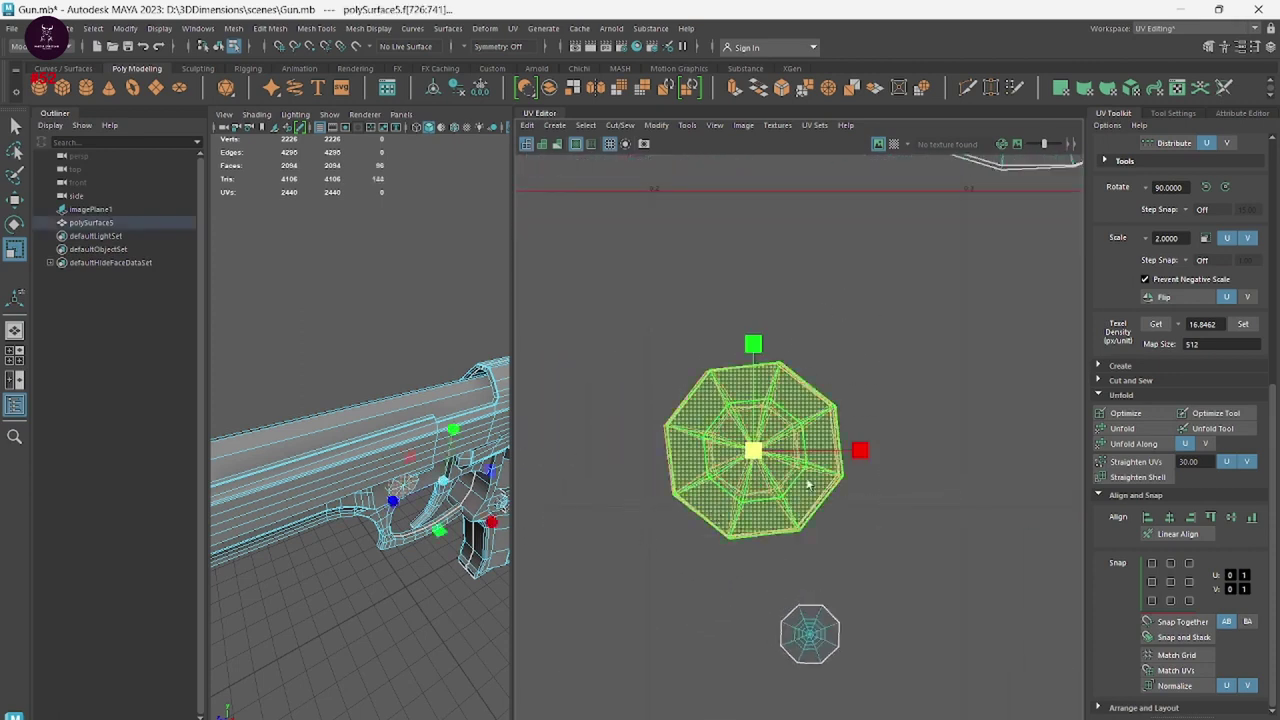
scroll(826, 500, "up", 1)
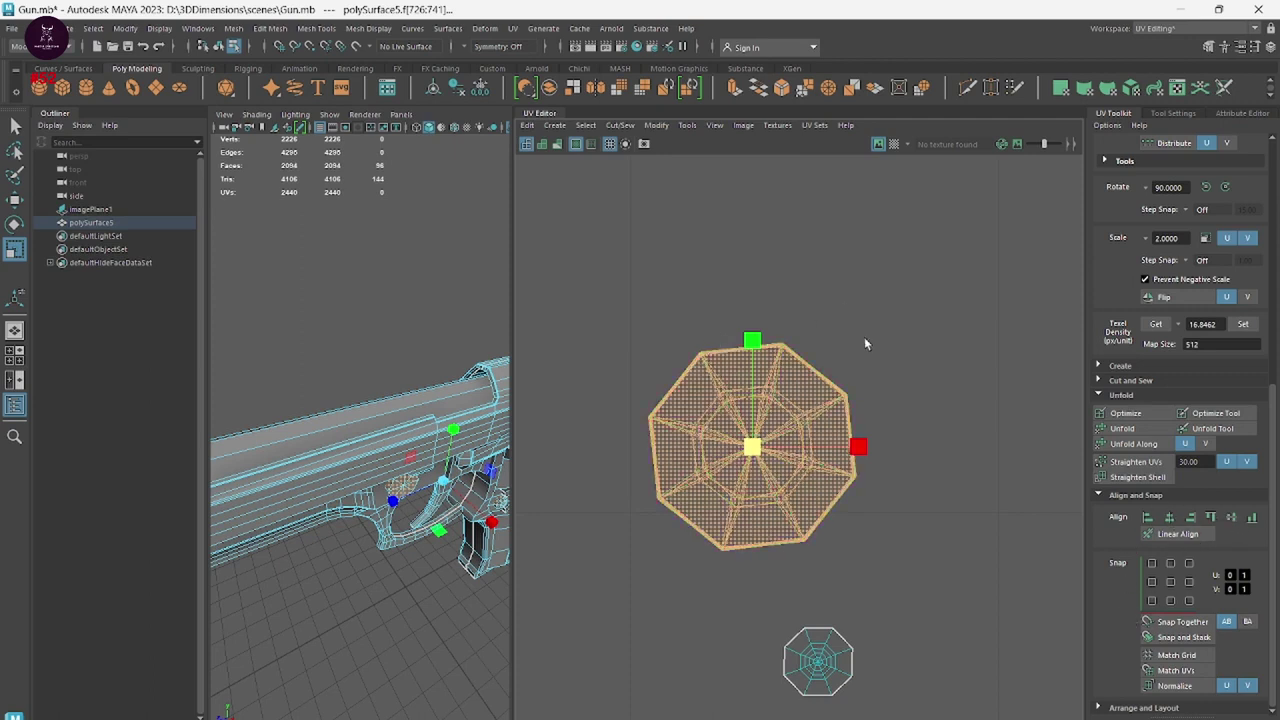
scroll(855, 483, "up", 2)
left_click_drag(748, 427, 556, 619)
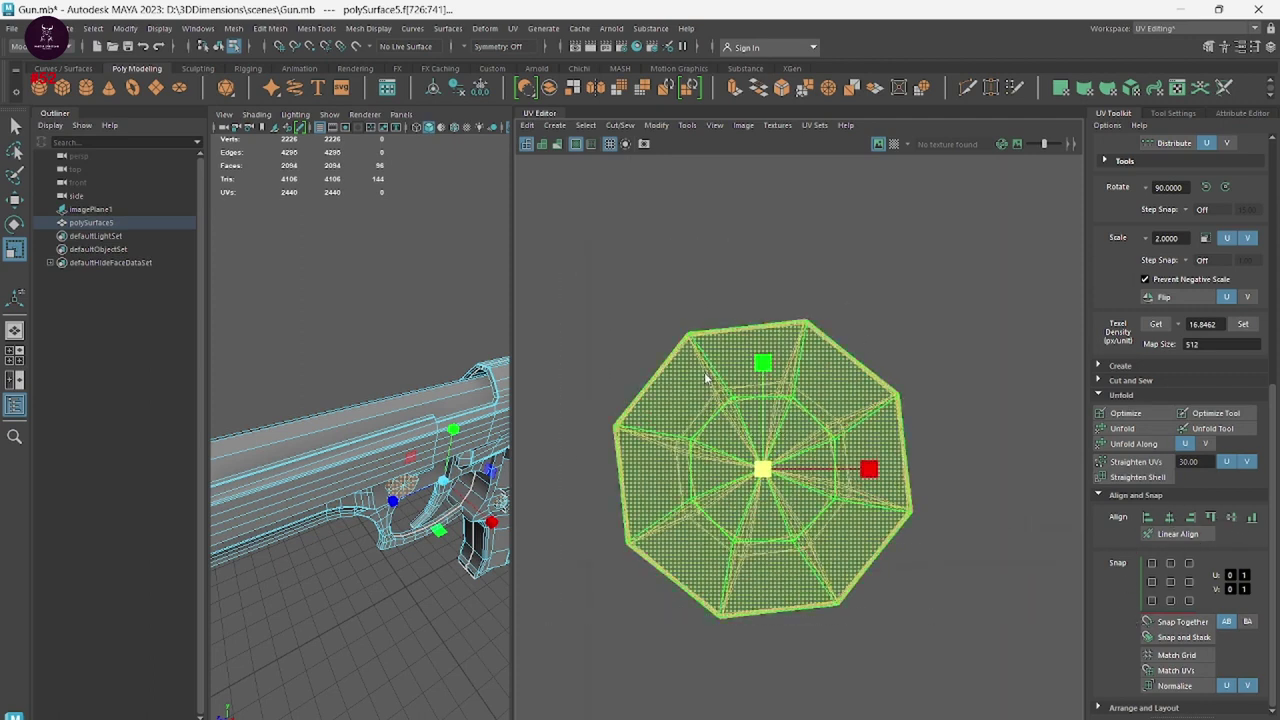
Switch to UV selection mode and nudge an inner-ring UV of the octagon shell.
right_click(816, 331)
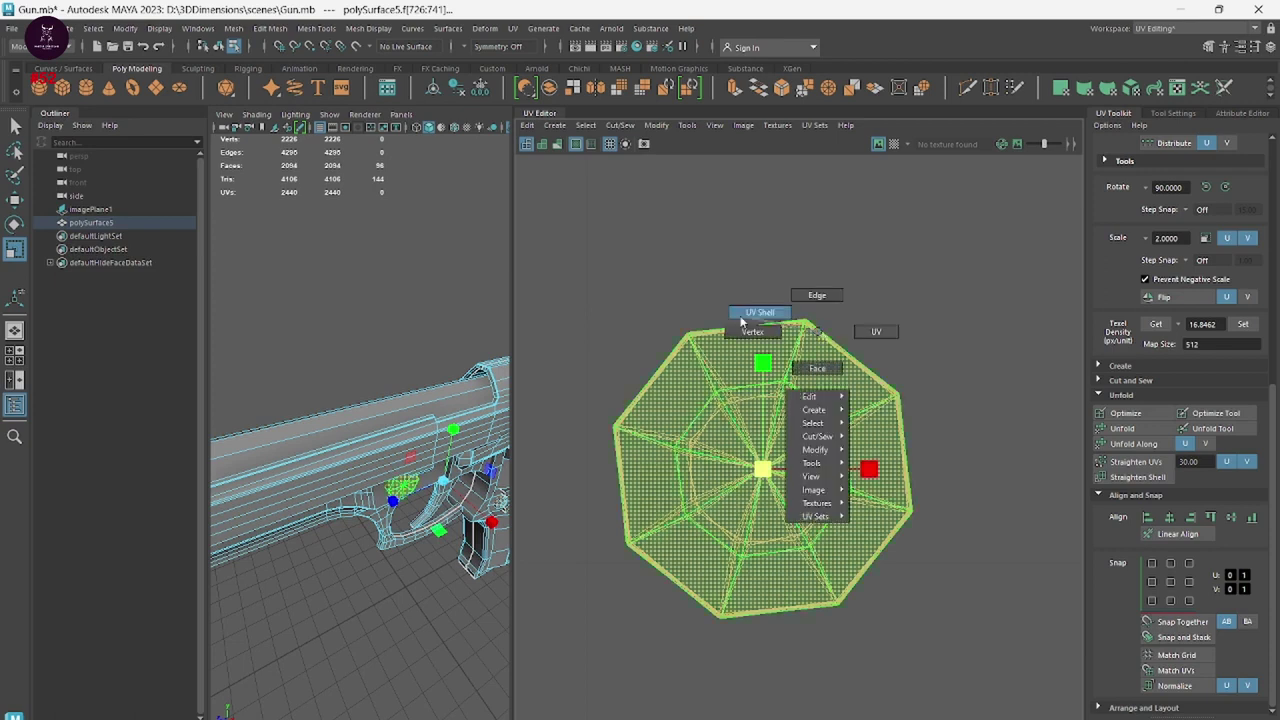
left_click(755, 345)
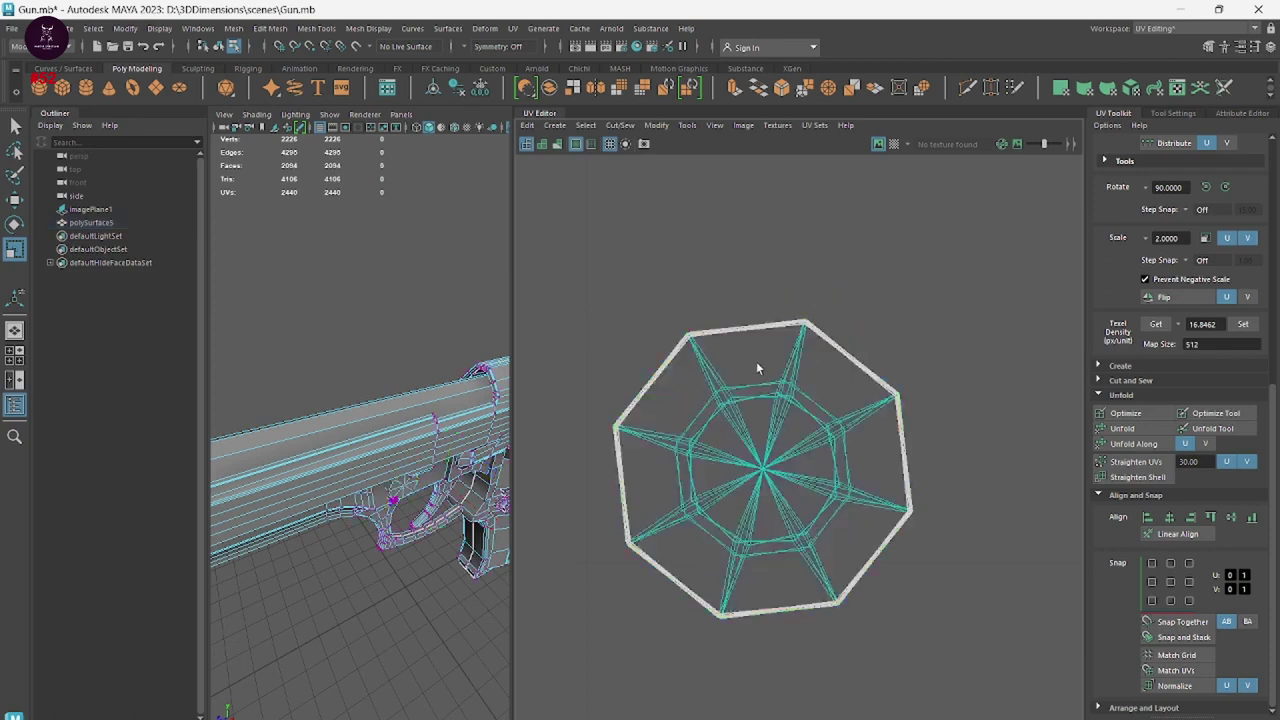
scroll(828, 408, "up", 1)
left_click_drag(743, 345, 762, 344)
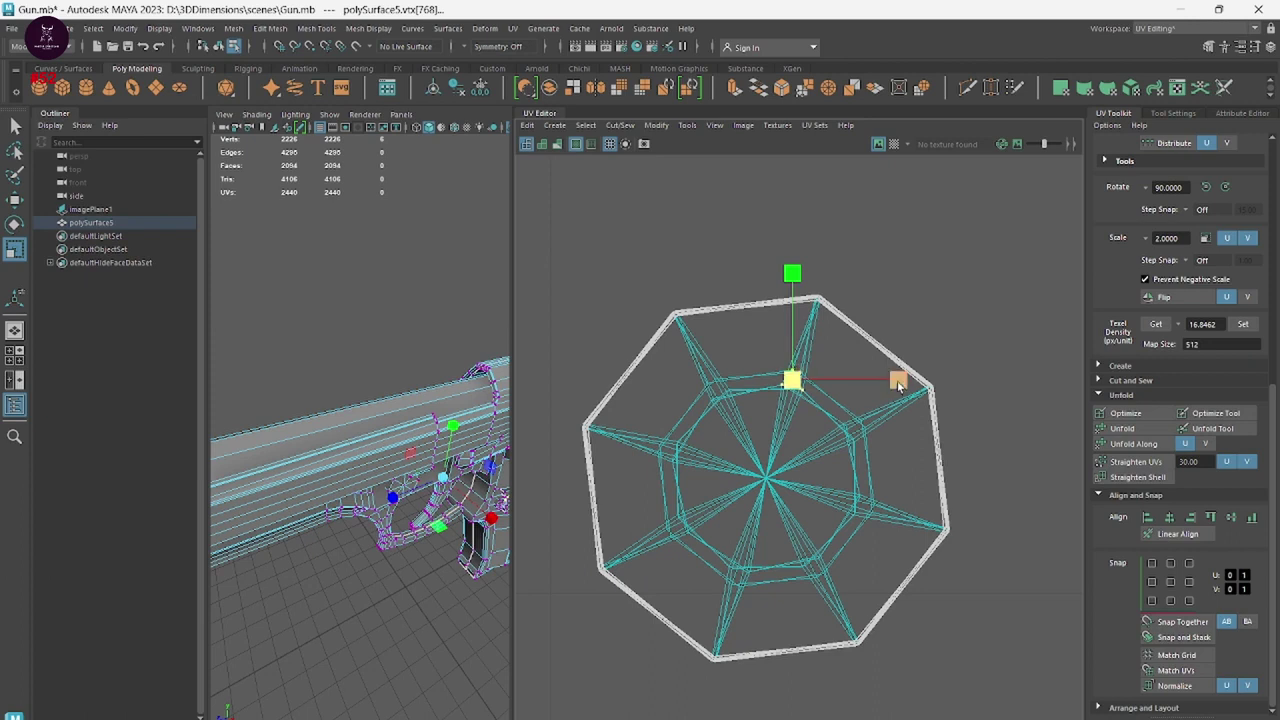
left_click_drag(898, 385, 781, 392)
left_click_drag(797, 276, 791, 382)
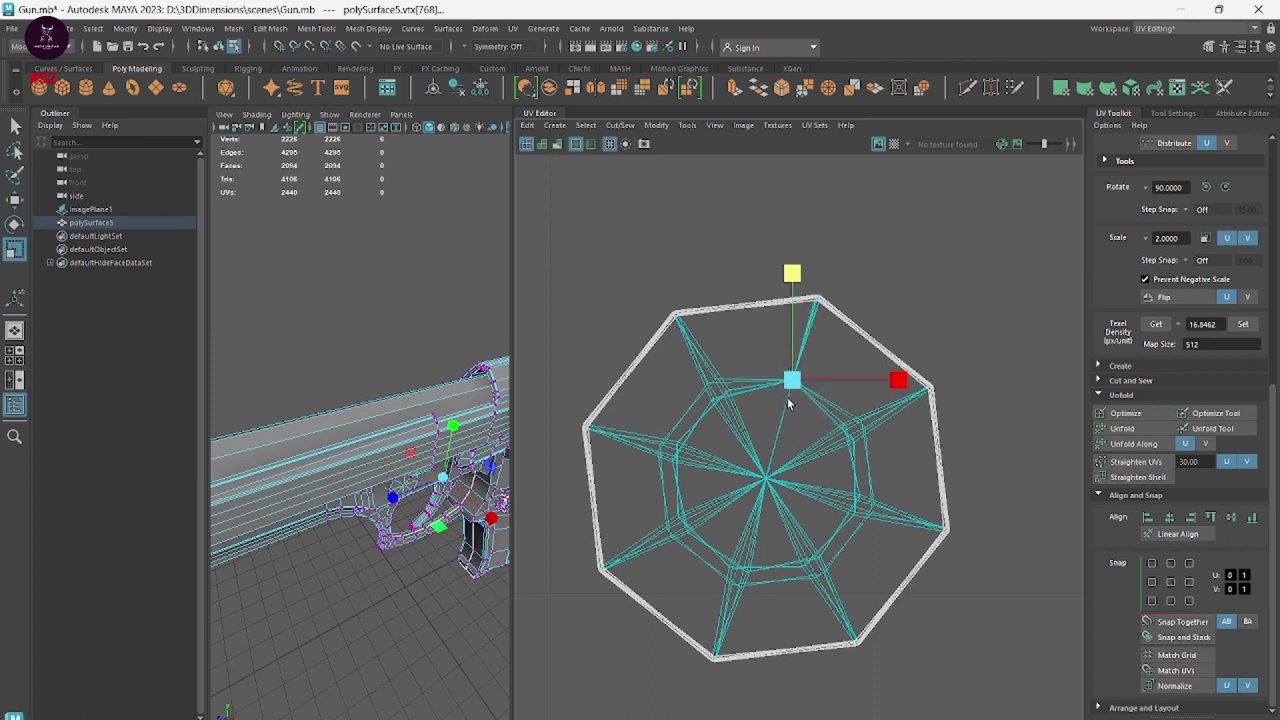
middle_click_drag(788, 403, 801, 403)
Select further inner-ring UVs and move them to tidy the inner ring.
left_click(832, 403)
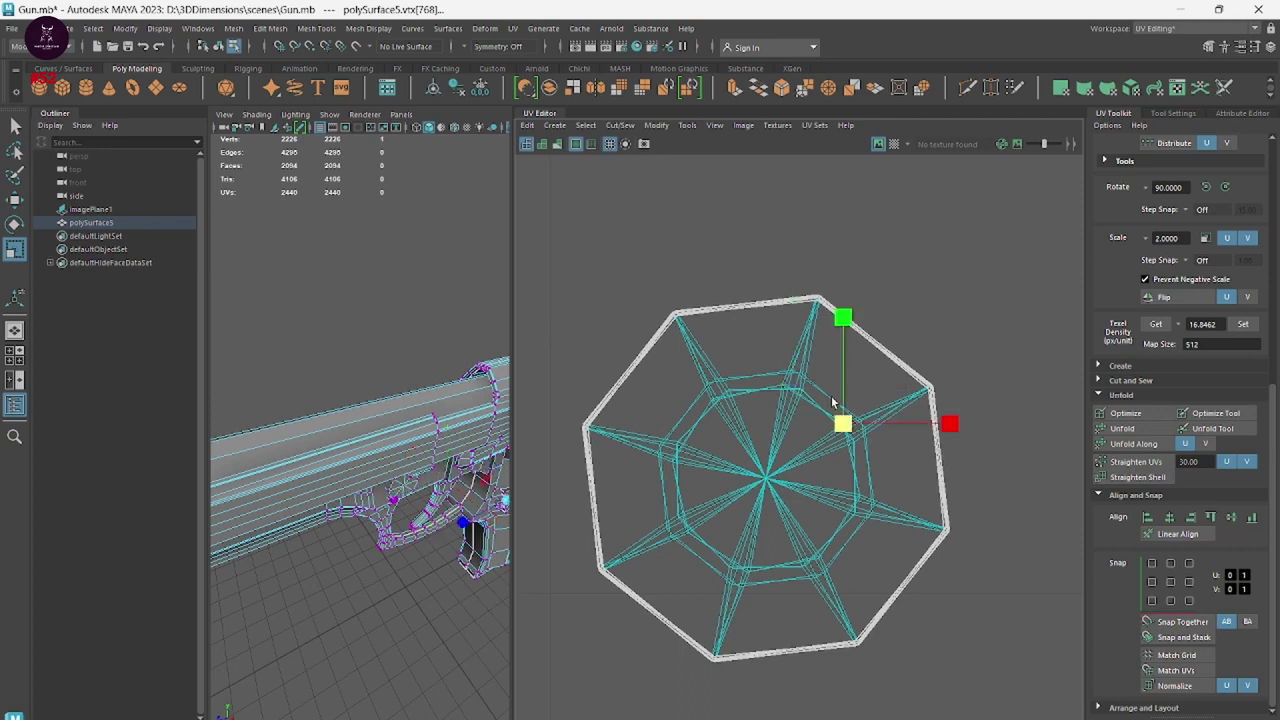
left_click_drag(818, 385, 820, 392)
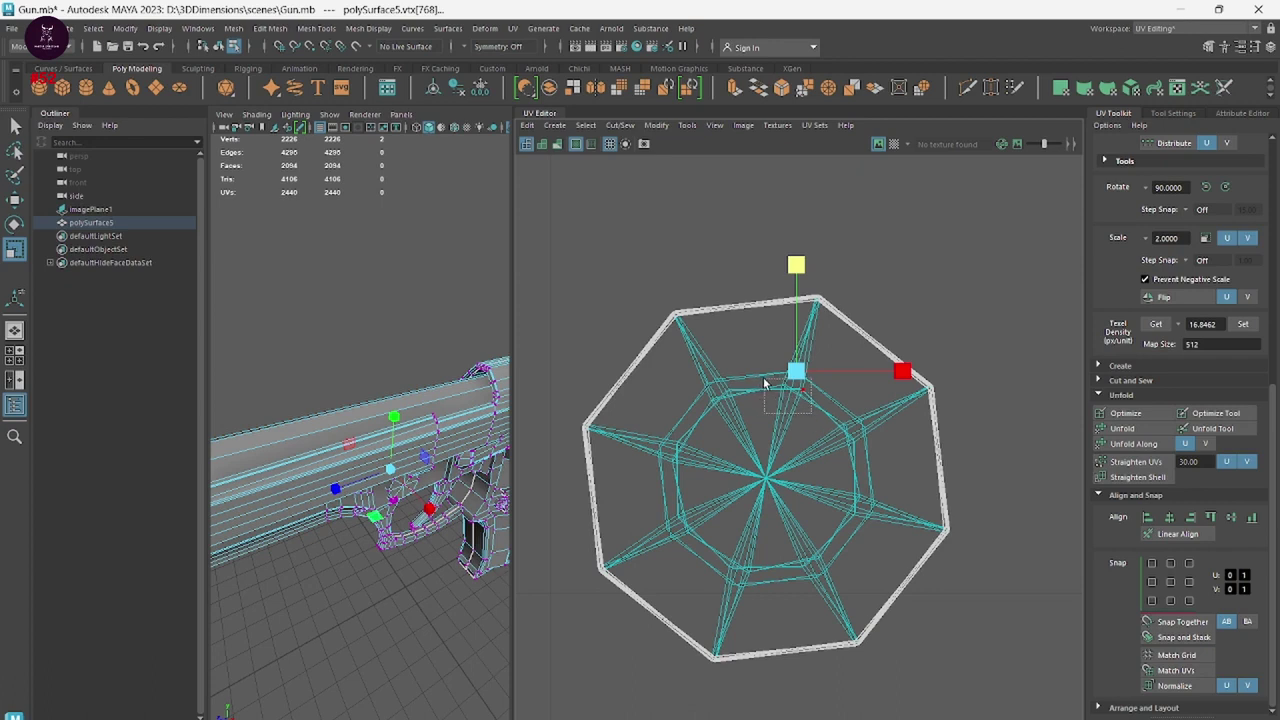
left_click_drag(810, 411, 762, 381)
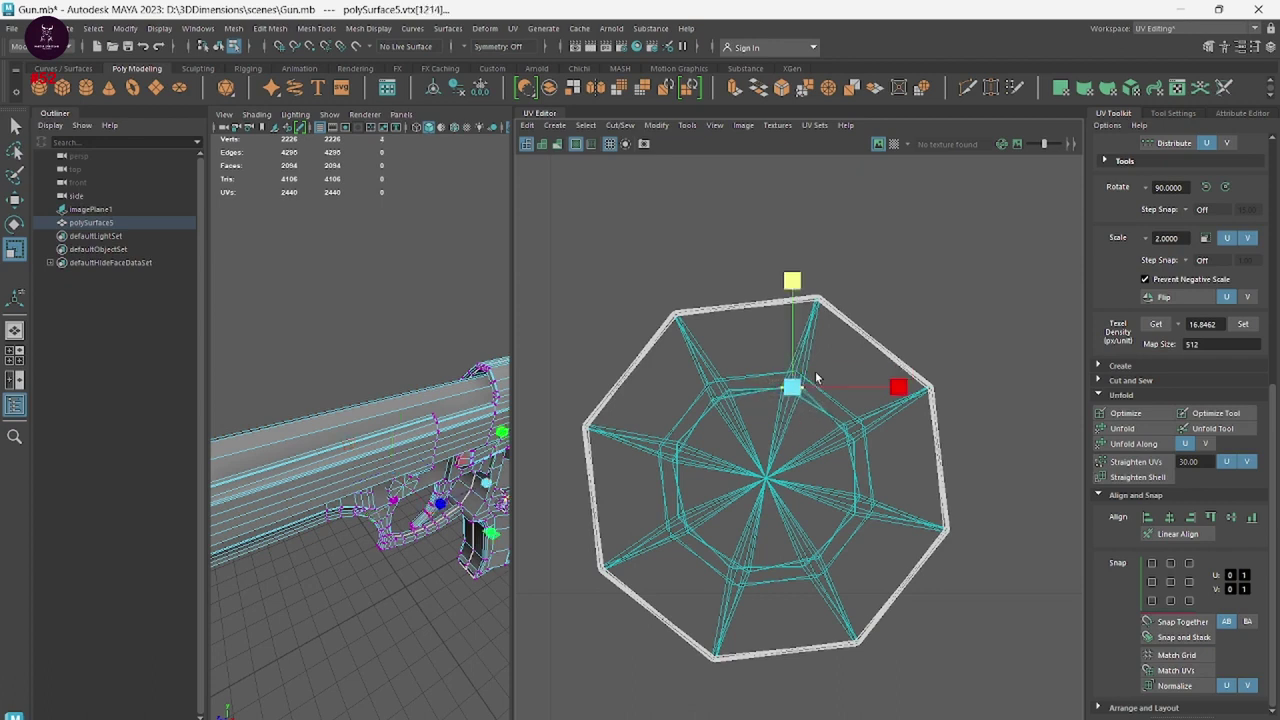
left_click_drag(897, 389, 780, 397)
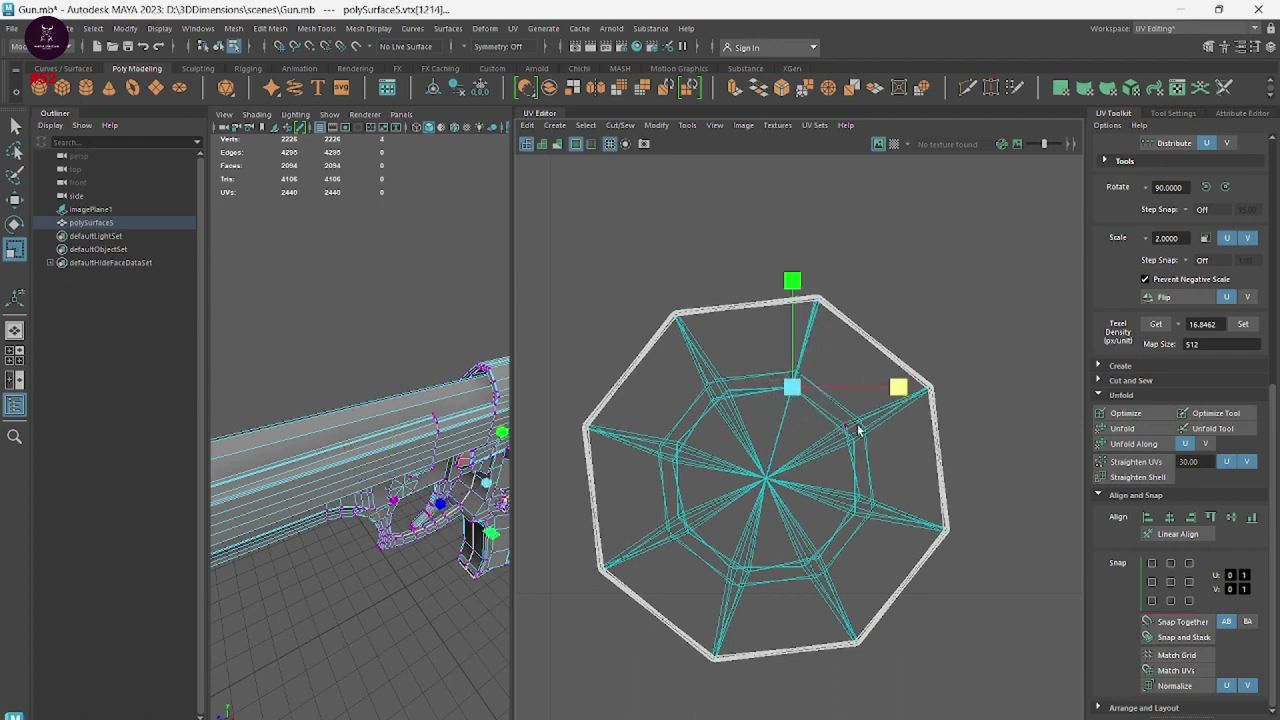
Select the top and upper-left outer corner UVs of the octagon.
scroll(865, 408, "up", 1)
scroll(830, 420, "up", 1)
scroll(759, 403, "up", 1)
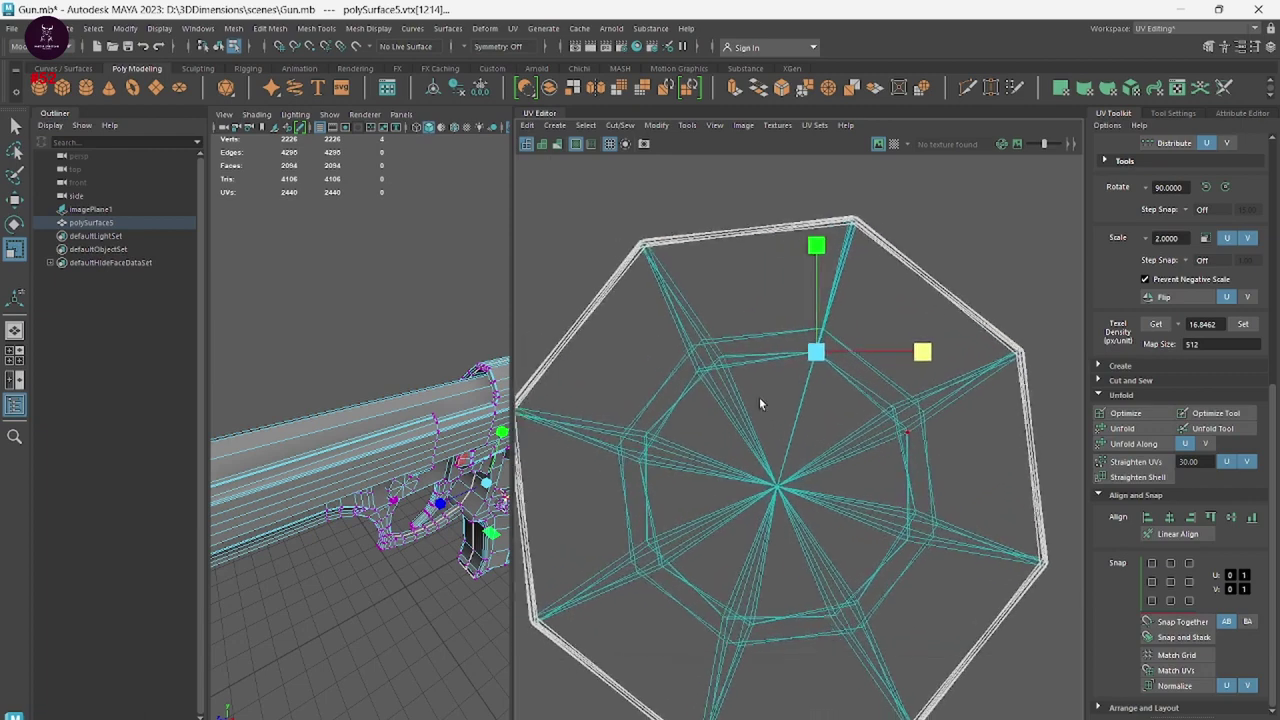
left_click(865, 205)
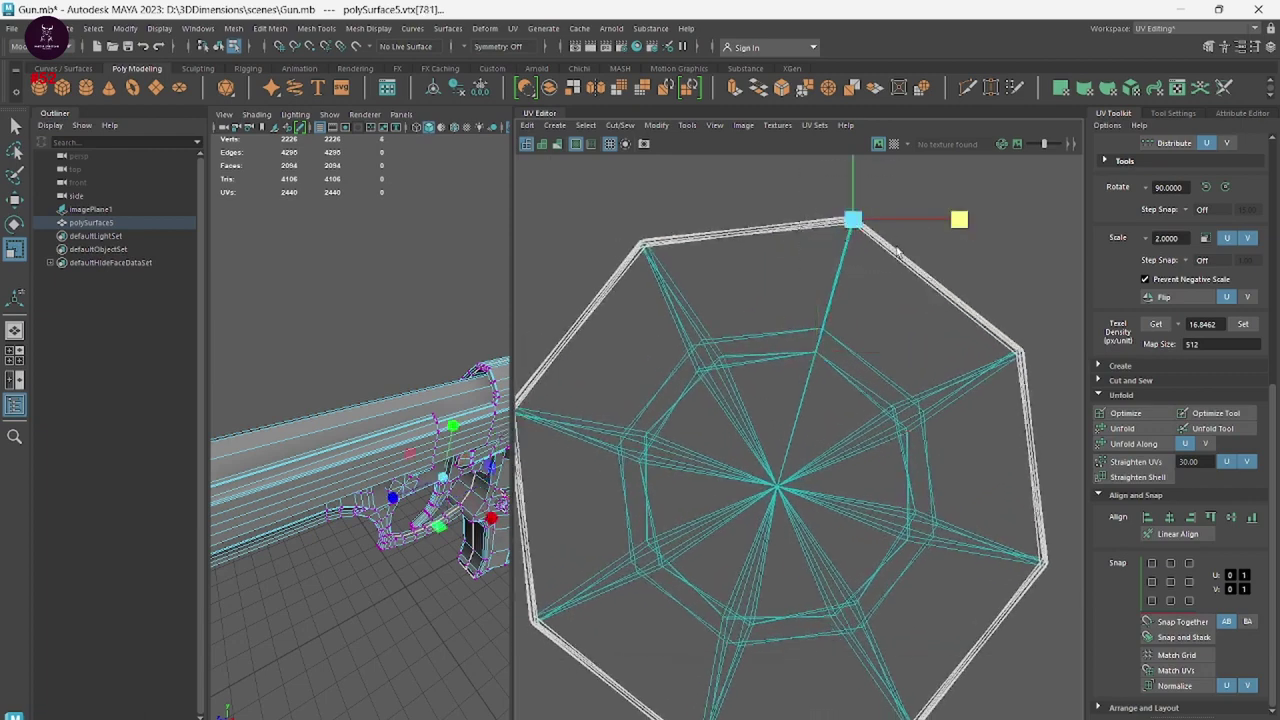
scroll(856, 249, "up", 1)
scroll(815, 367, "up", 1)
middle_click_drag(815, 367, 850, 343, "alt")
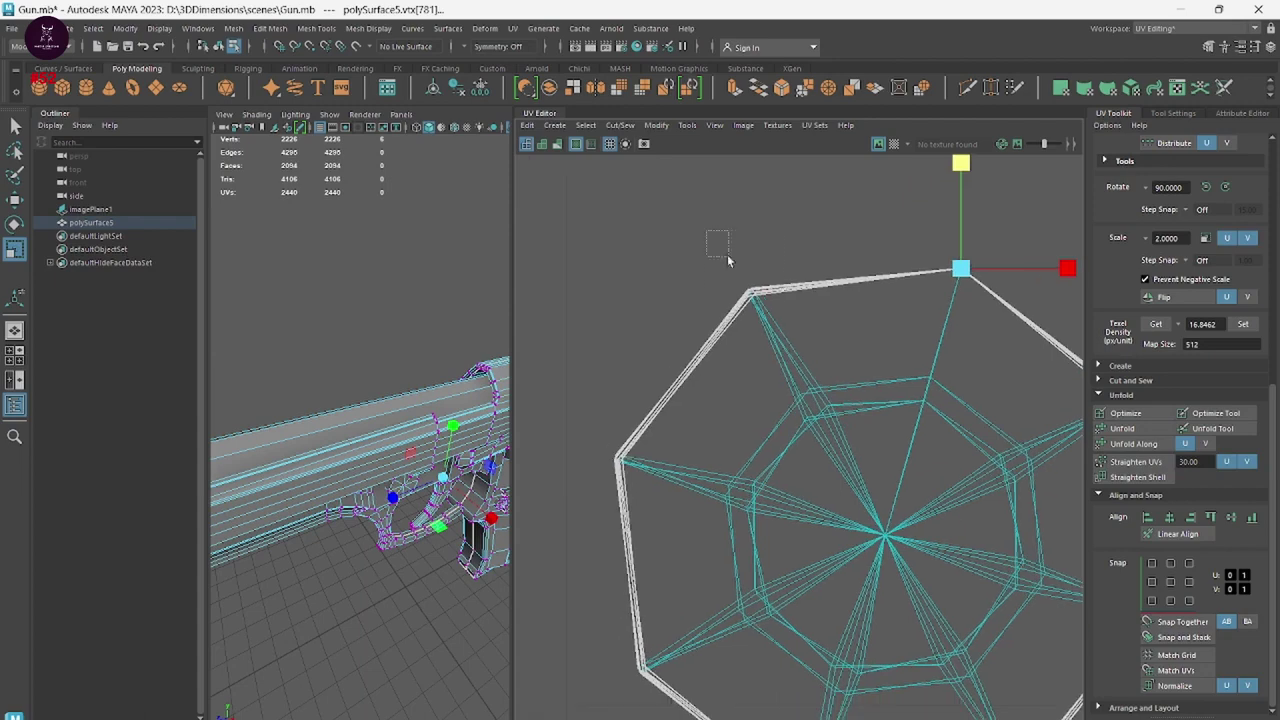
left_click(750, 292)
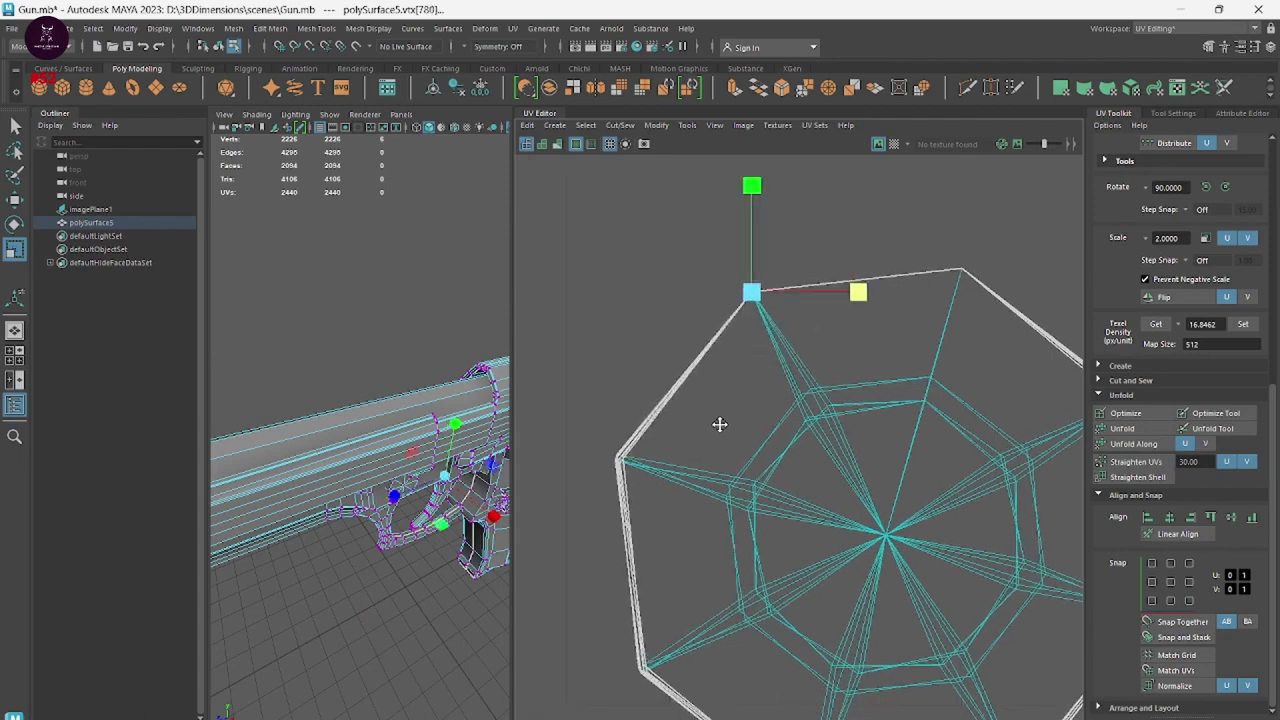
Align the left and bottom outer corner UVs, constraining moves to the horizontal U axis.
middle_click_drag(720, 421, 615, 261, "alt")
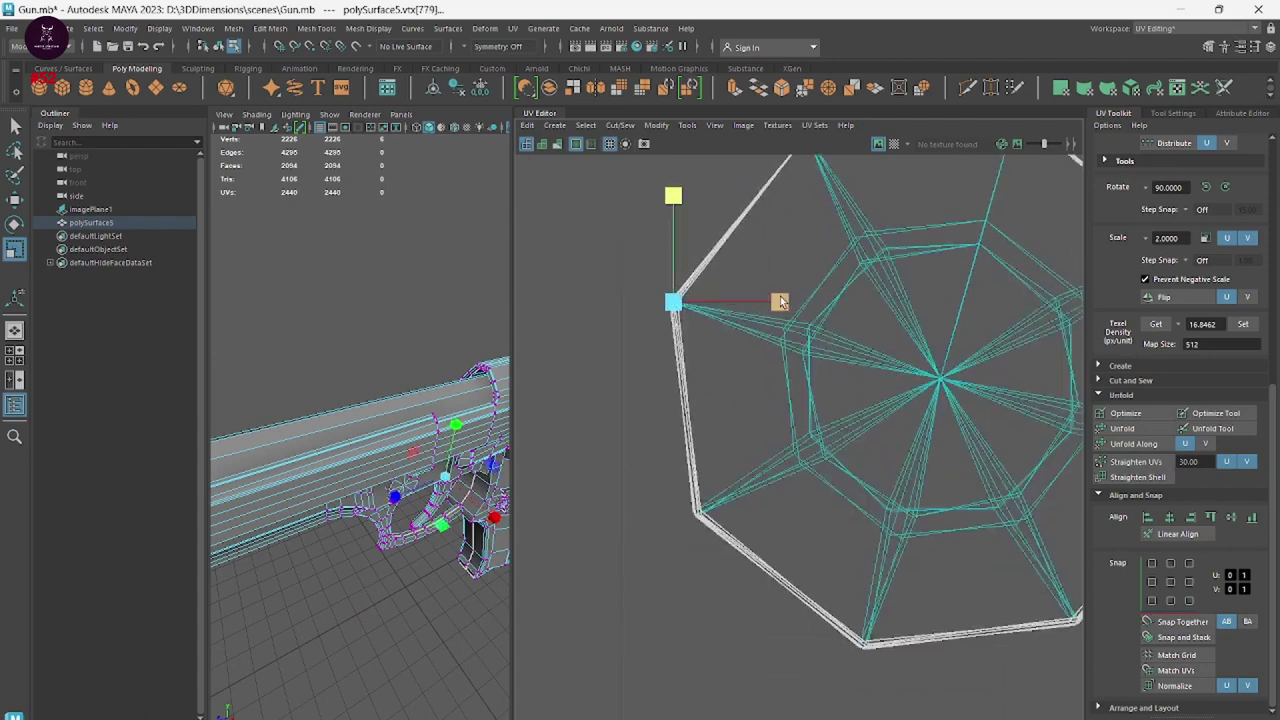
middle_click_drag(629, 464, 539, 326, "alt")
left_click(608, 373)
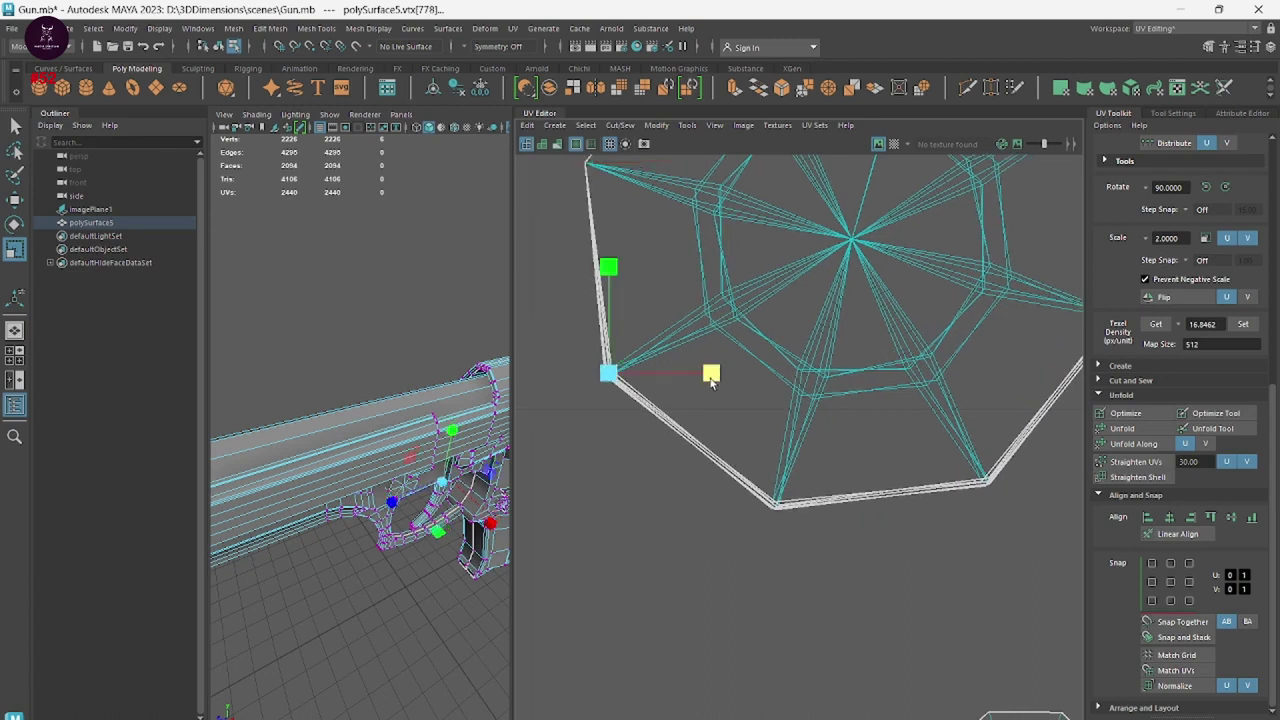
left_click(608, 266, "ctrl")
left_click_drag(770, 519, 765, 498)
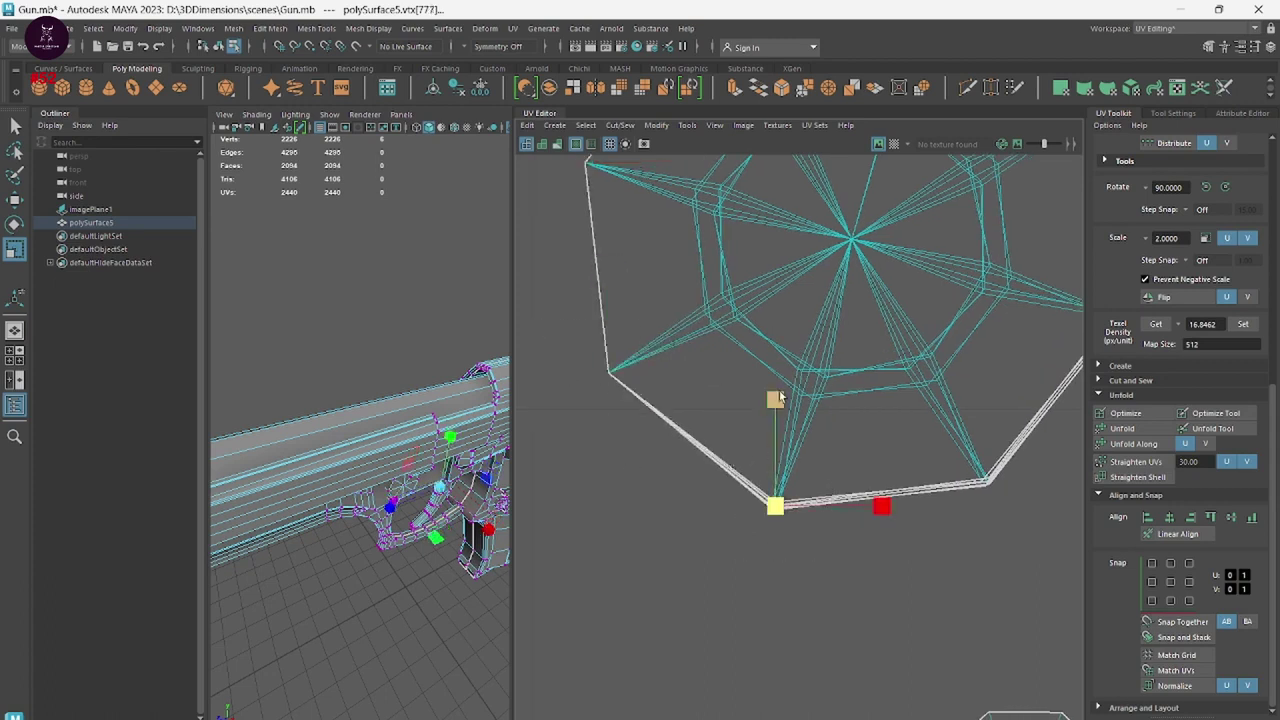
left_click(880, 510)
Slide the bottom-right and right corner UVs horizontally to line up the borders, then select the upper-right UV.
middle_click_drag(806, 526, 686, 524, "alt")
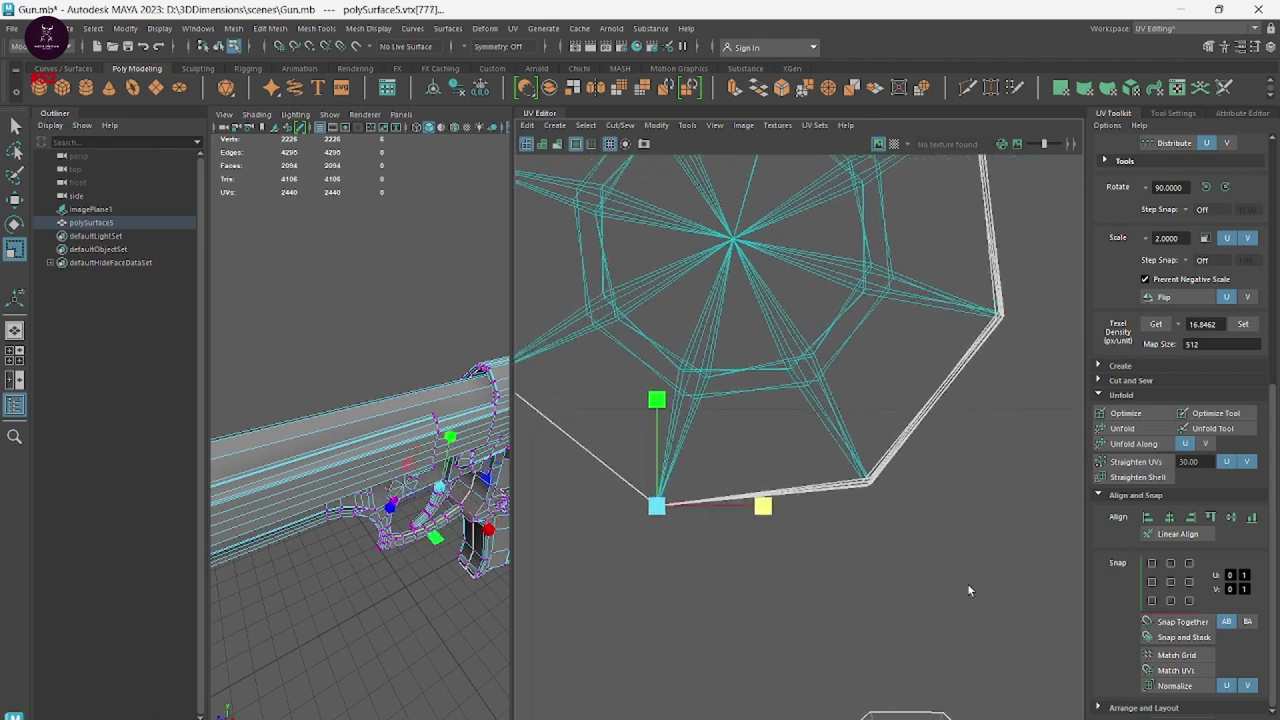
left_click_drag(924, 552, 851, 436)
left_click(973, 483)
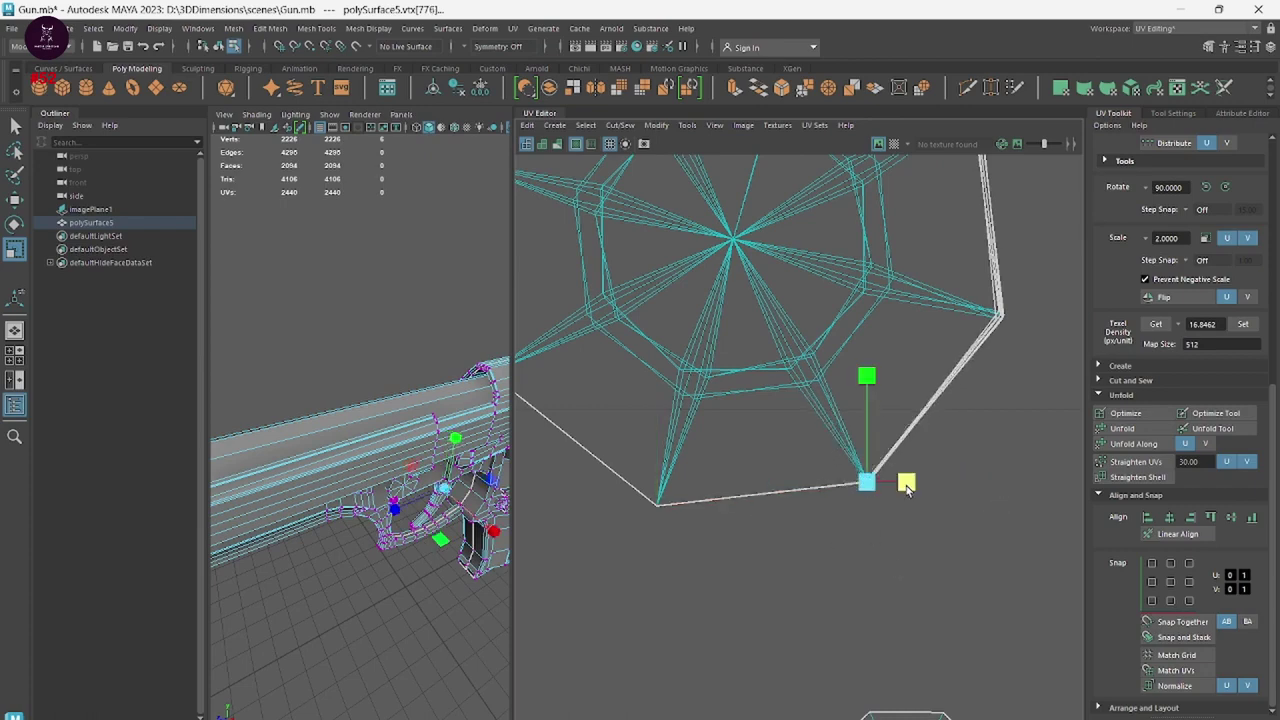
middle_click_drag(998, 336, 894, 490, "alt")
left_click_drag(894, 490, 895, 368)
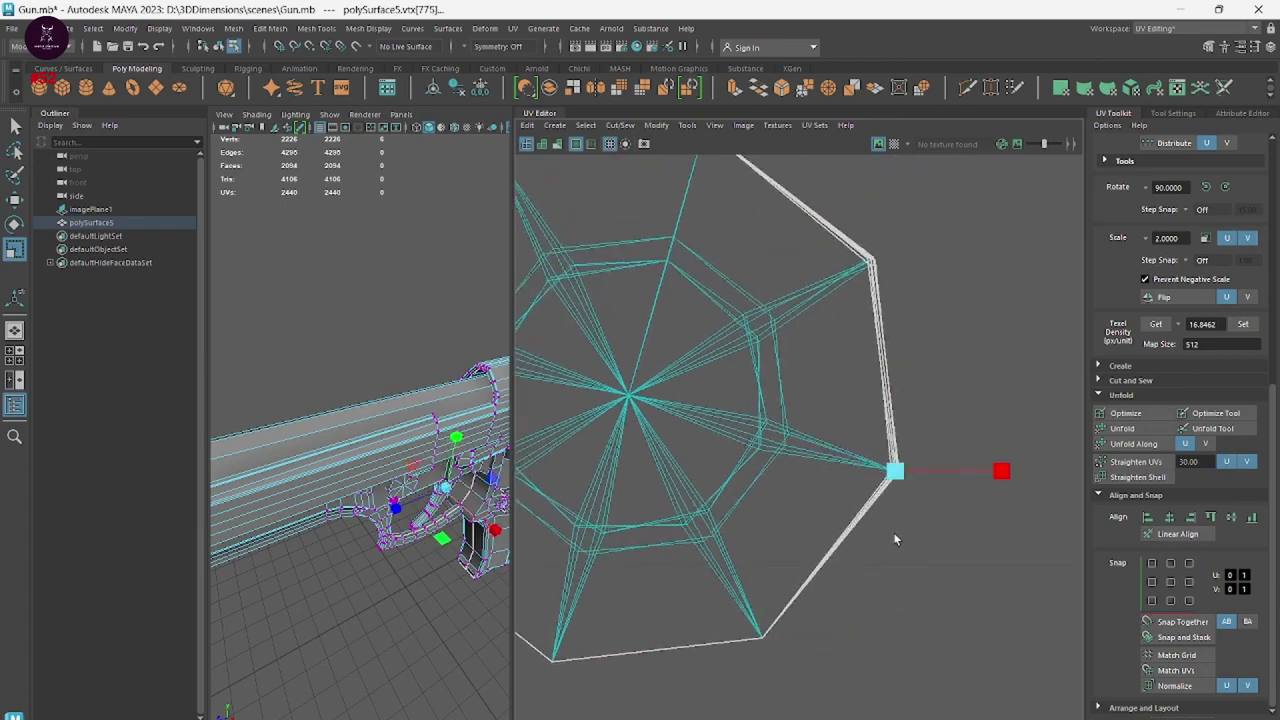
left_click(1001, 470)
left_click(866, 454)
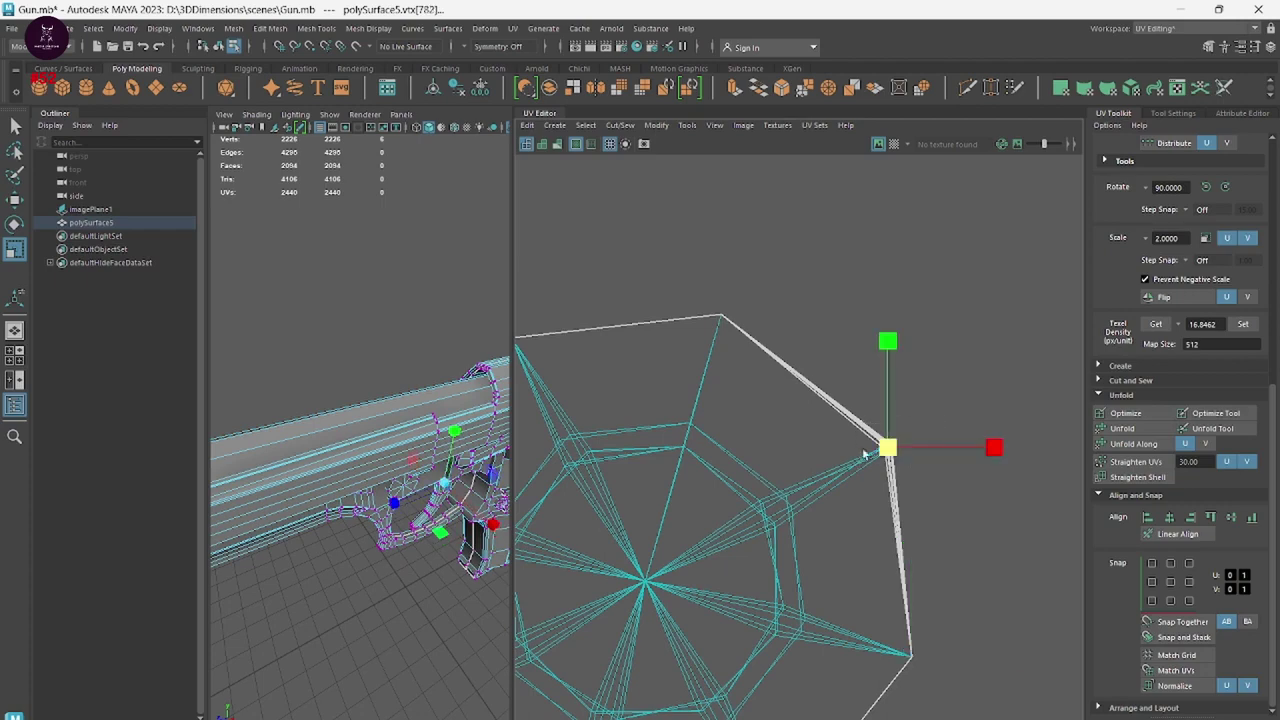
Snap the first inner-ring UVs near the shell centre onto their stacked partners.
mouse_move(784, 582)
middle_mouse_down("alt")
mouse_move(877, 488)
mouse_move(825, 372)
middle_mouse_up("alt")
scroll(777, 483, "up", 2)
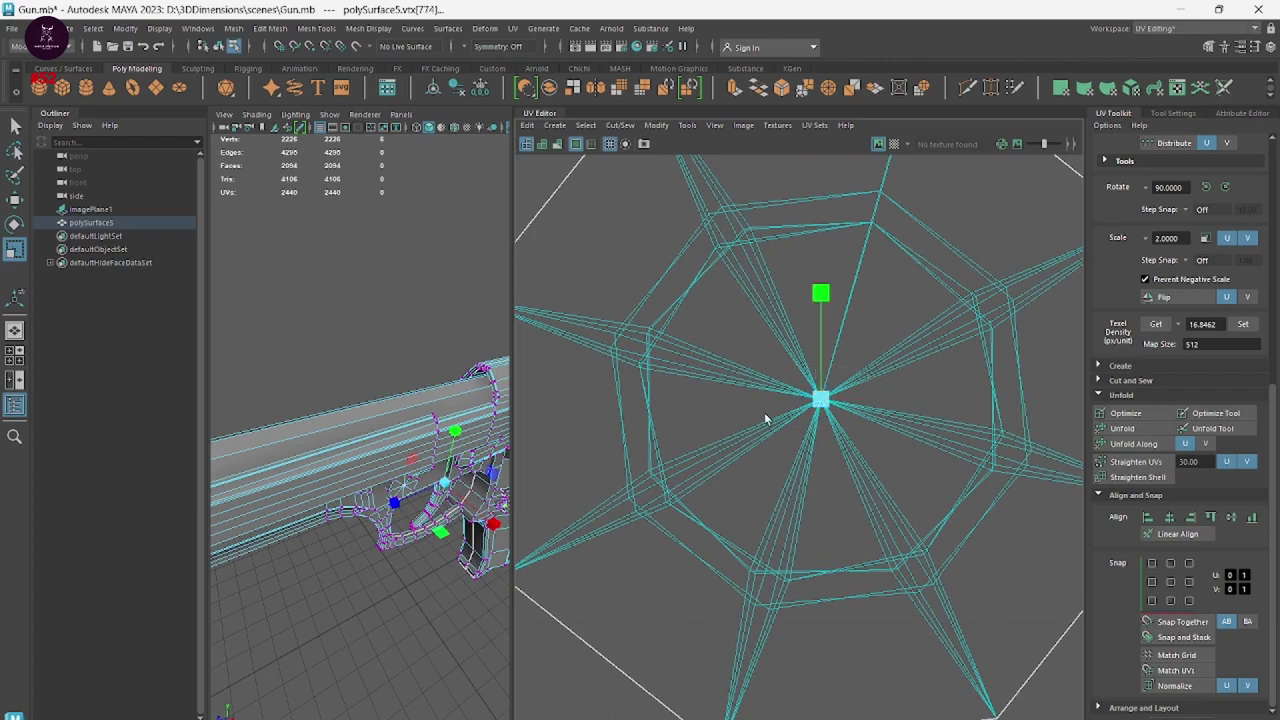
mouse_move(817, 470)
right_mouse_down("alt")
mouse_move(803, 460)
mouse_move(826, 494)
right_mouse_up("alt")
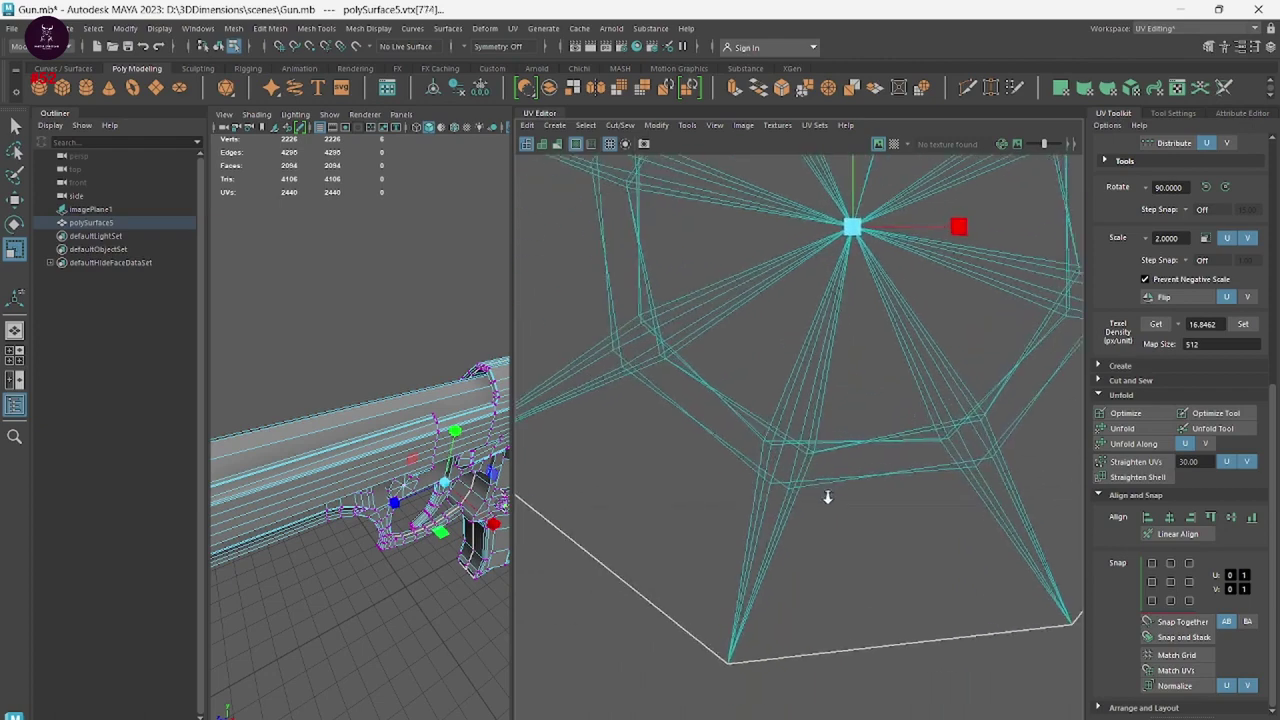
left_click_drag(847, 558, 697, 463)
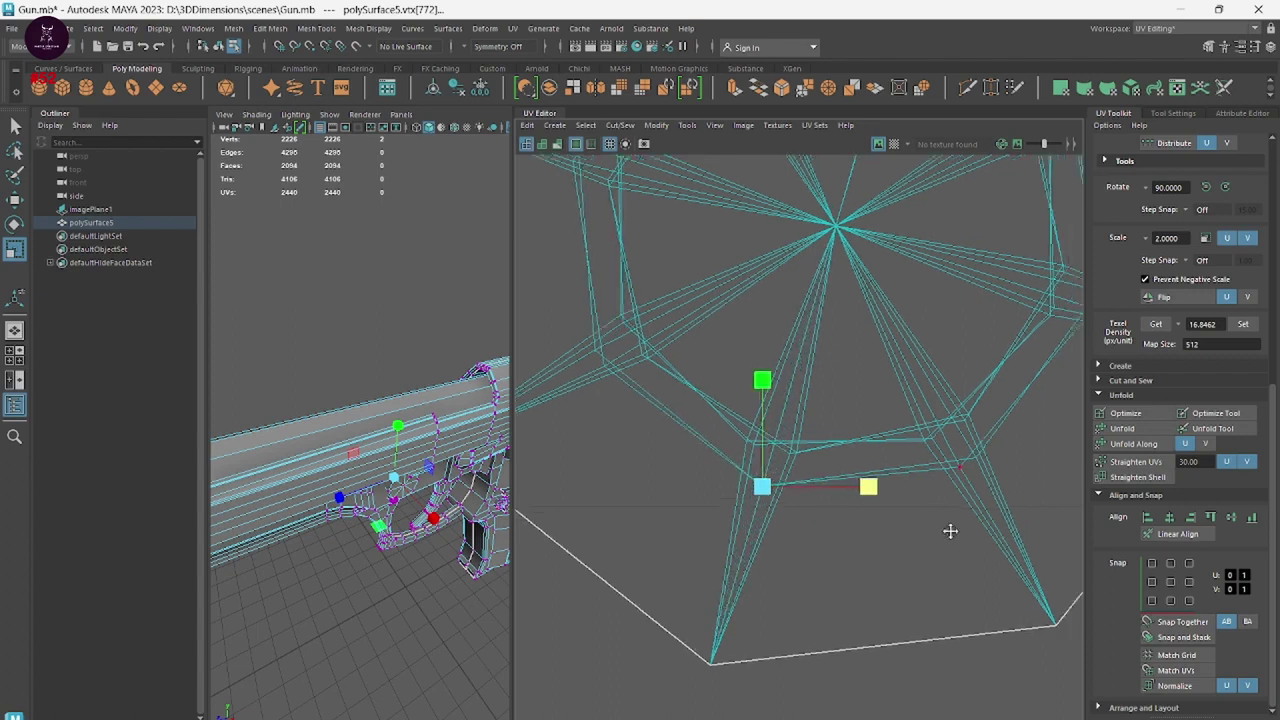
middle_click_drag(948, 531, 911, 490, "alt")
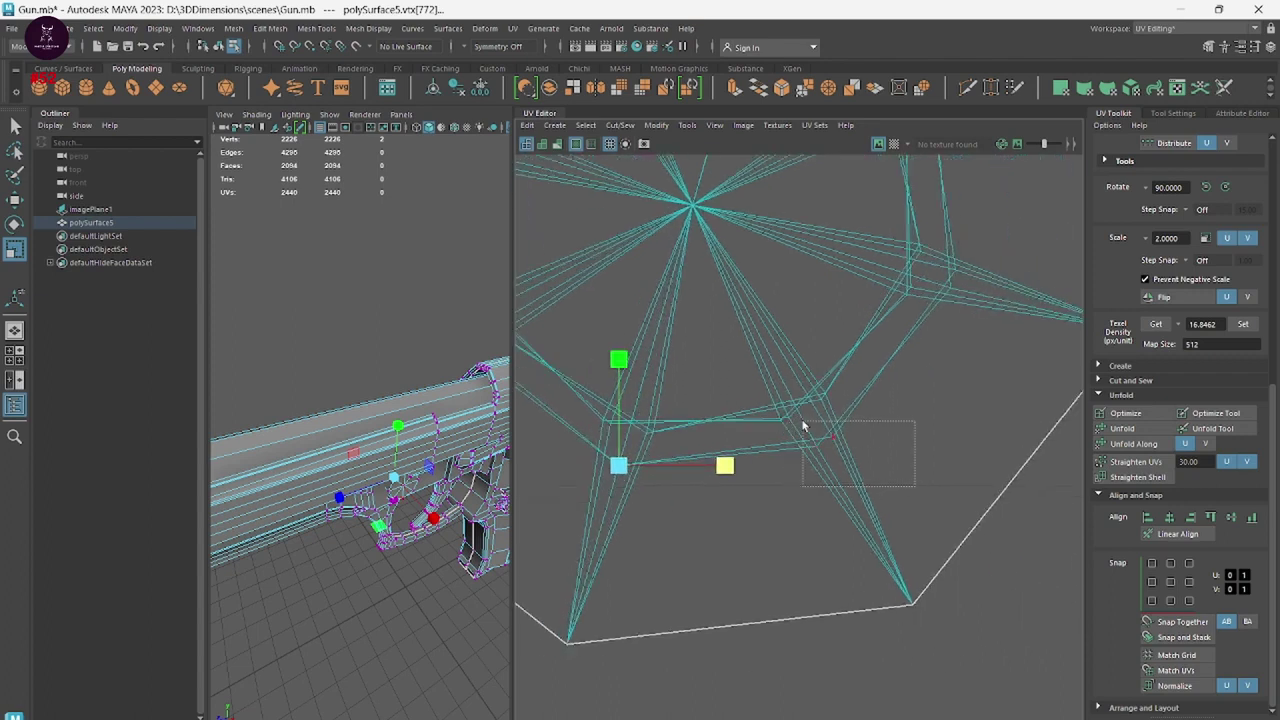
left_click_drag(801, 418, 802, 414)
left_click(824, 336)
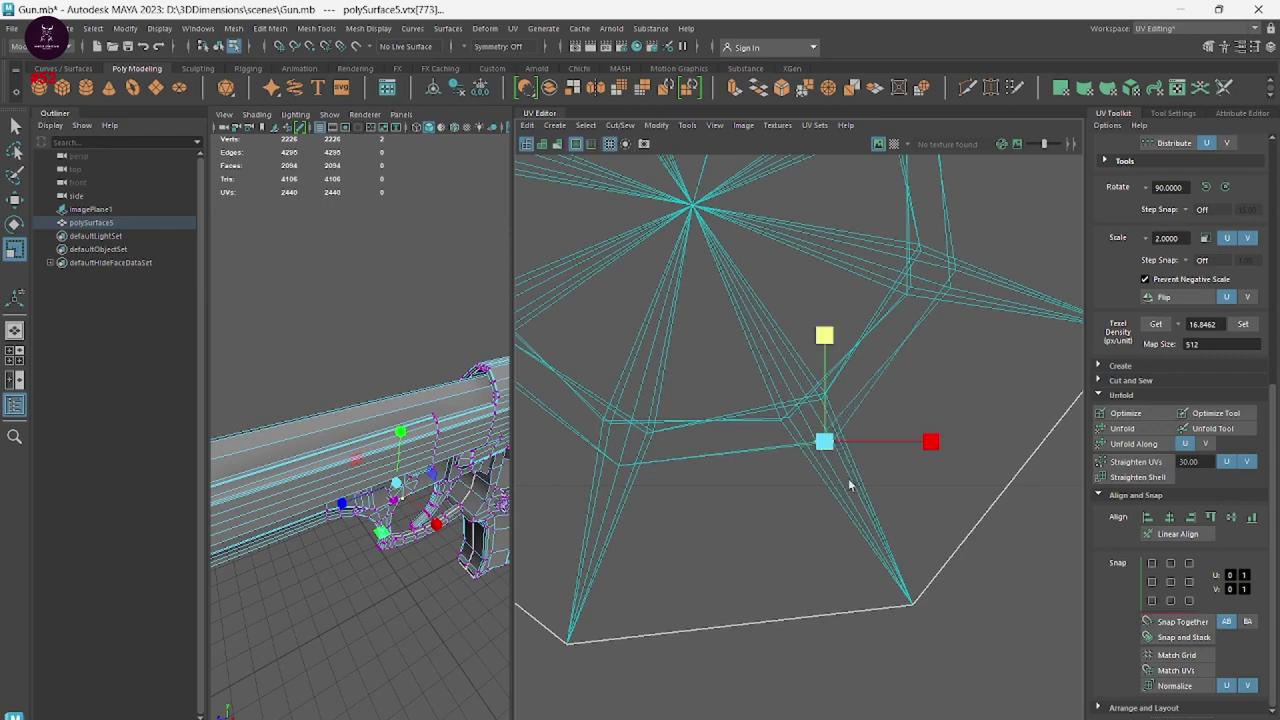
middle_click_drag(800, 448, 800, 577, "alt")
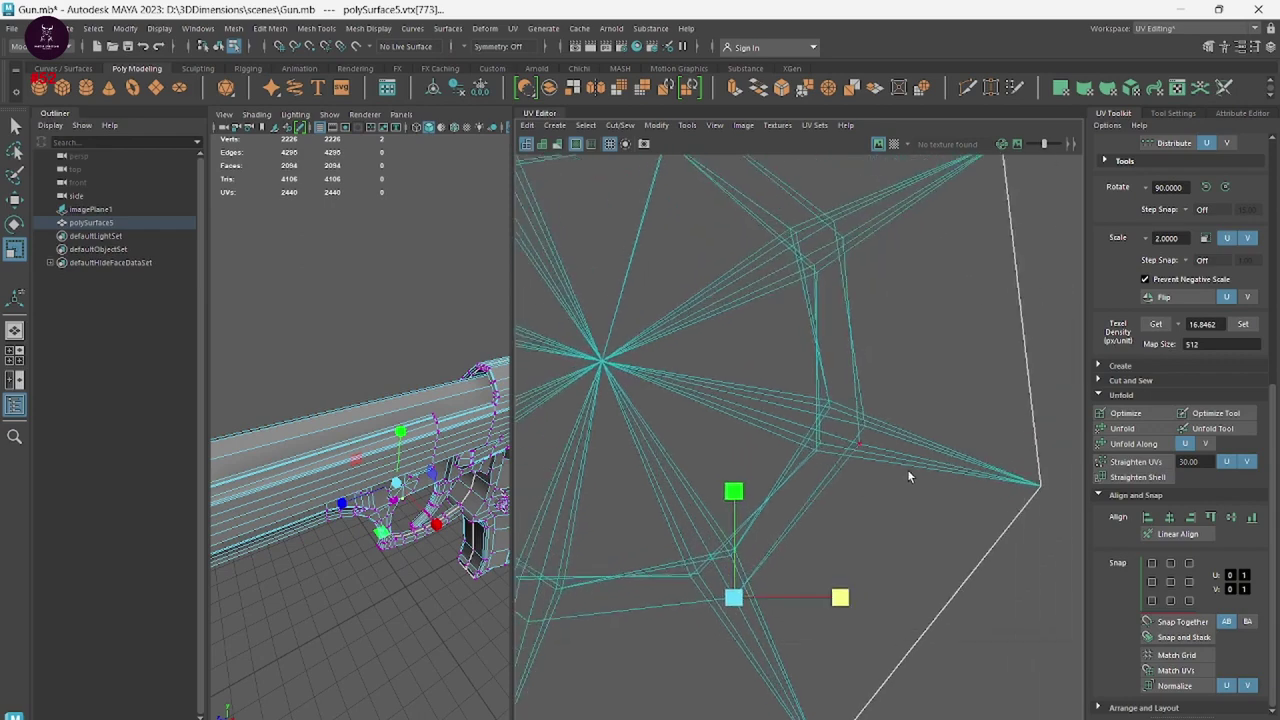
left_click_drag(908, 476, 846, 390)
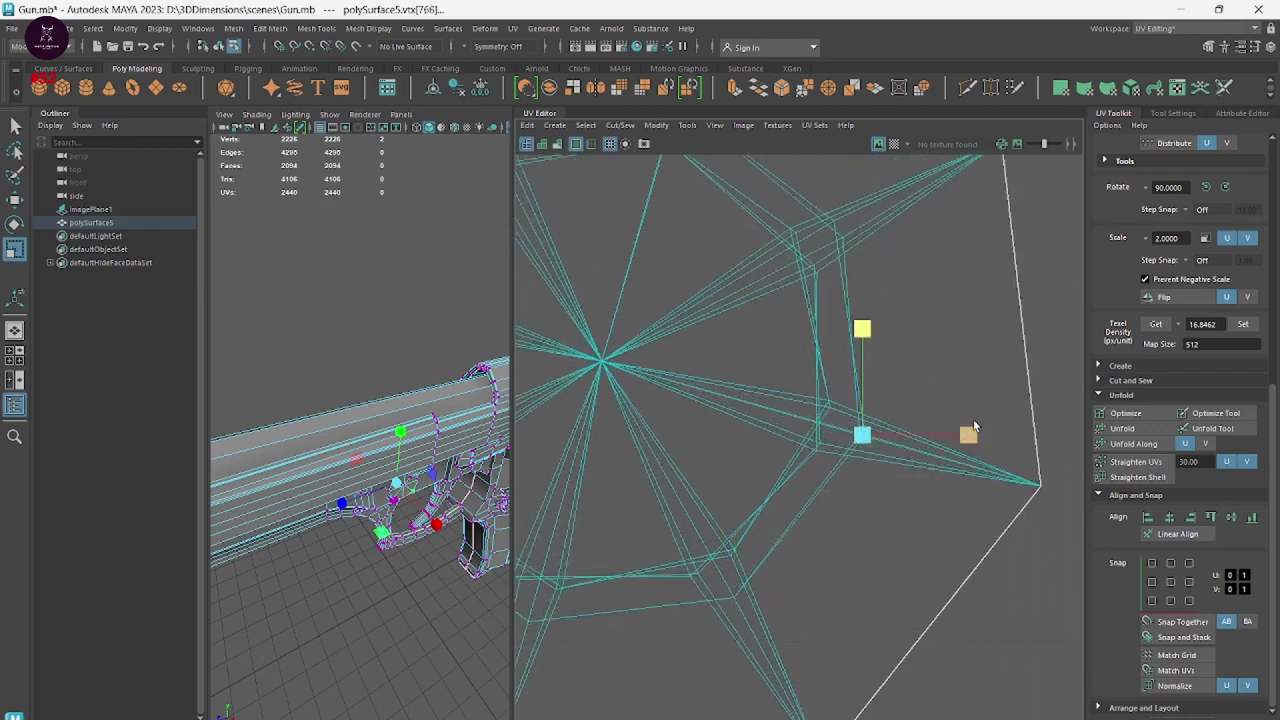
left_click_drag(975, 427, 867, 447)
left_click_drag(845, 507, 845, 505)
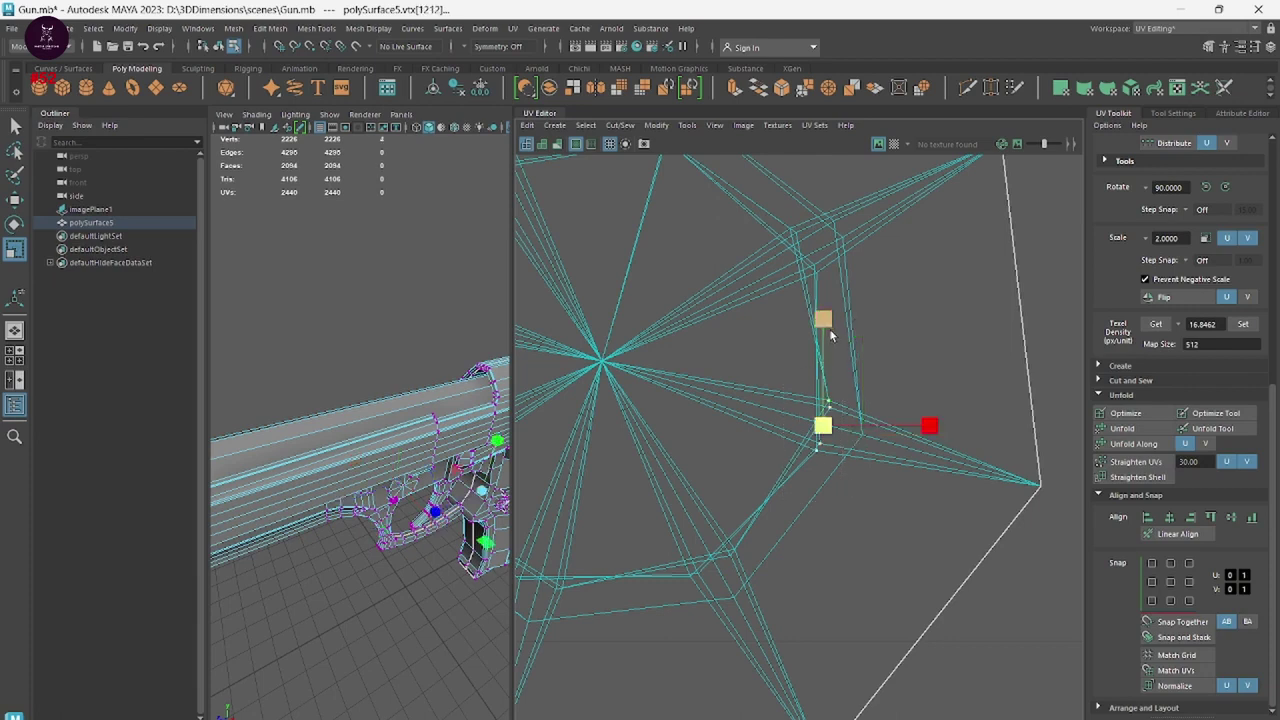
left_click_drag(823, 320, 805, 383)
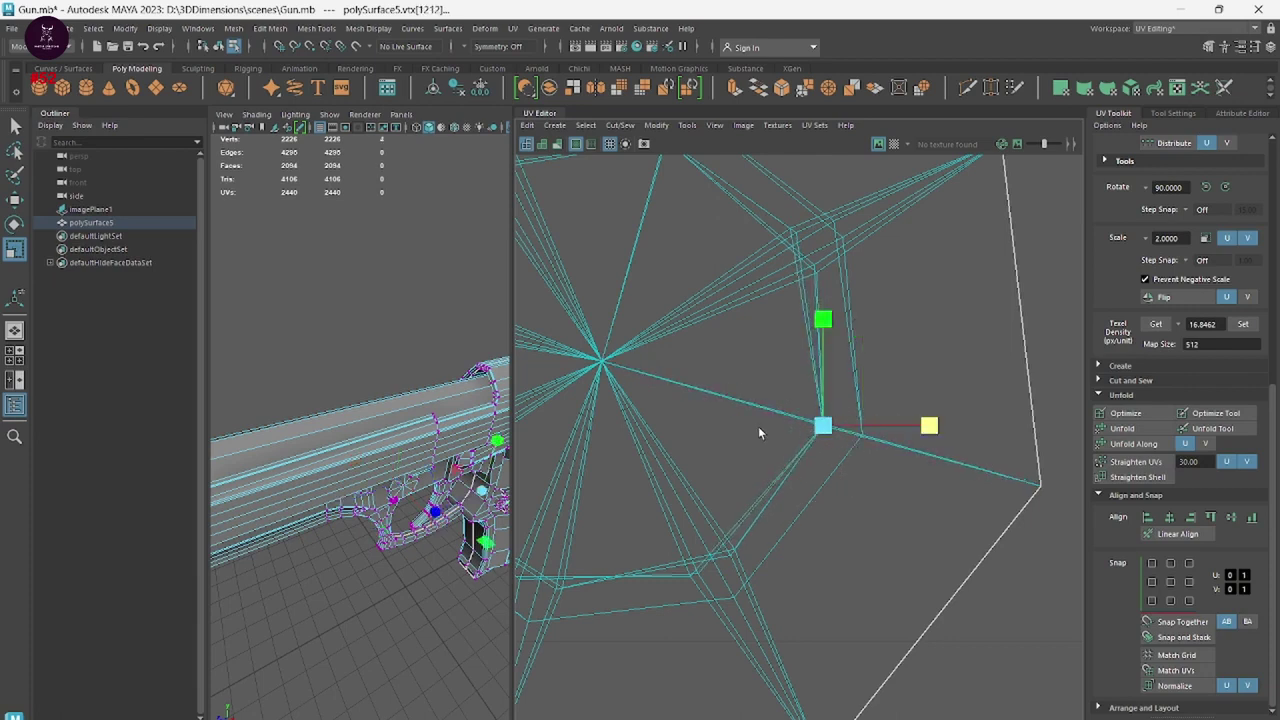
Line up the inner-ring UVs on the ring's left side with their stacked partners on one vertical.
middle_click_drag(758, 426, 754, 370, "alt")
left_click_drag(841, 460, 808, 437)
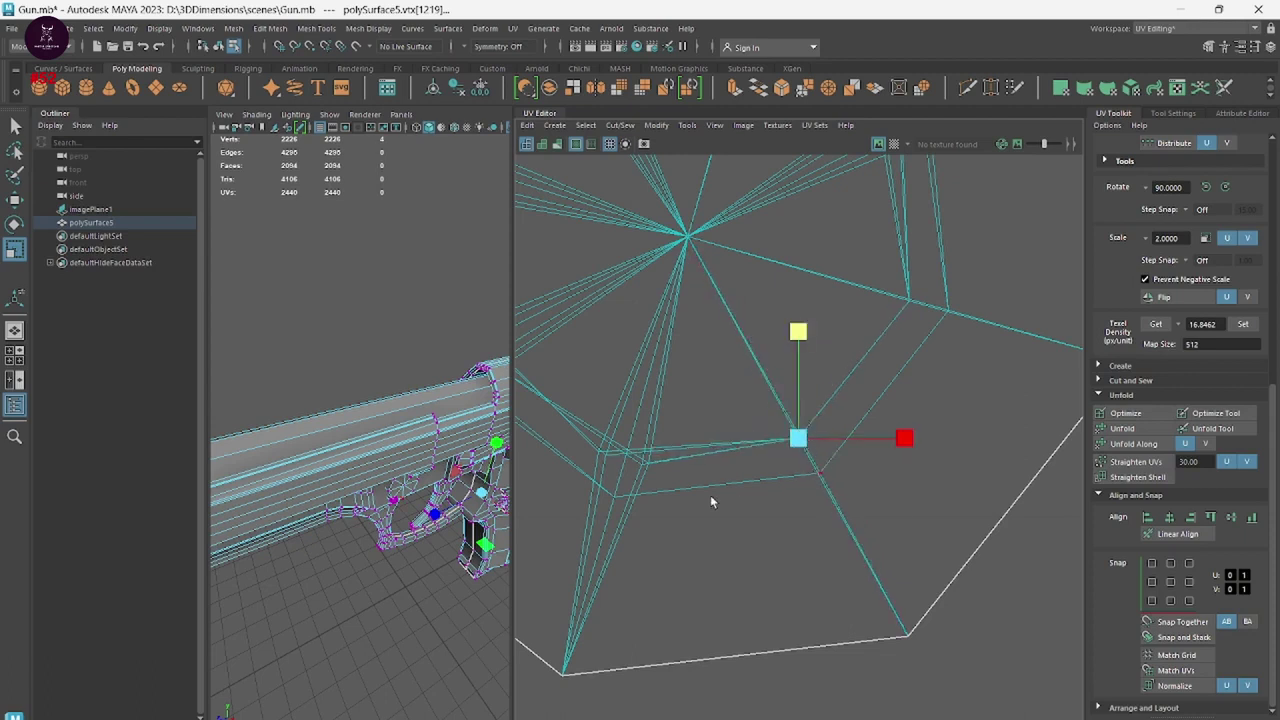
middle_click_drag(711, 497, 860, 520, "alt")
left_click_drag(817, 495, 817, 494)
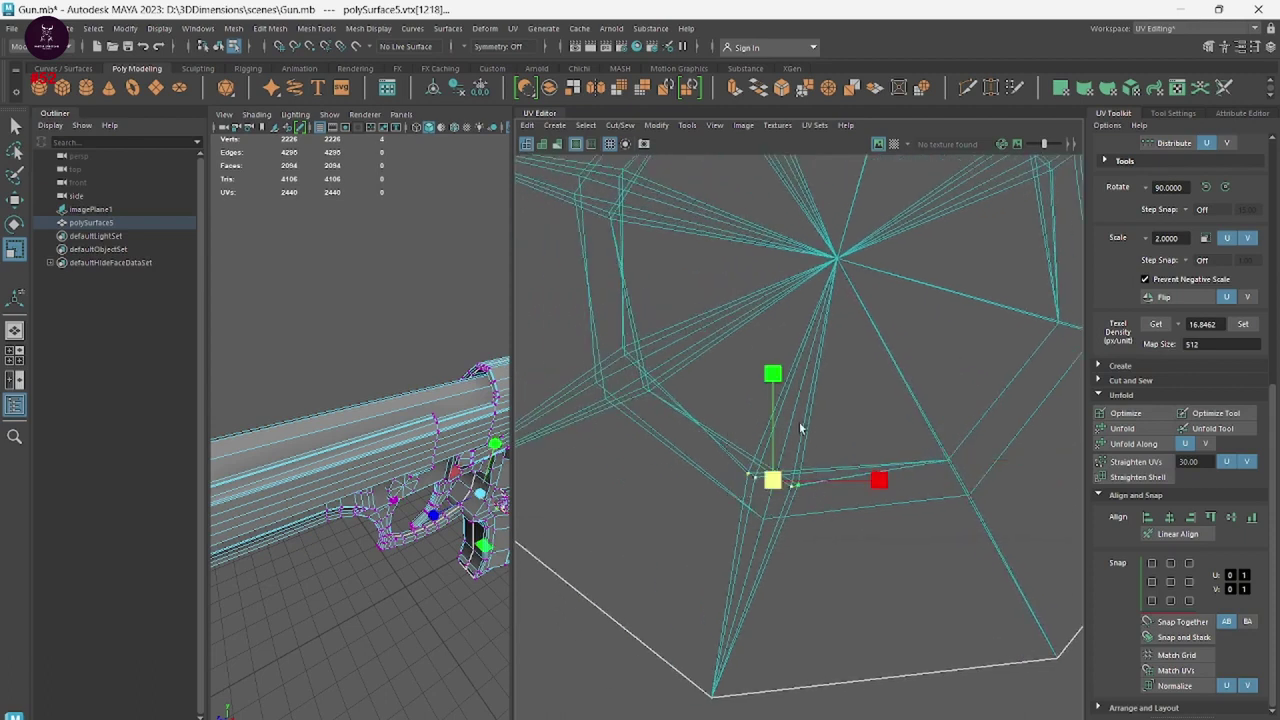
left_click(880, 481)
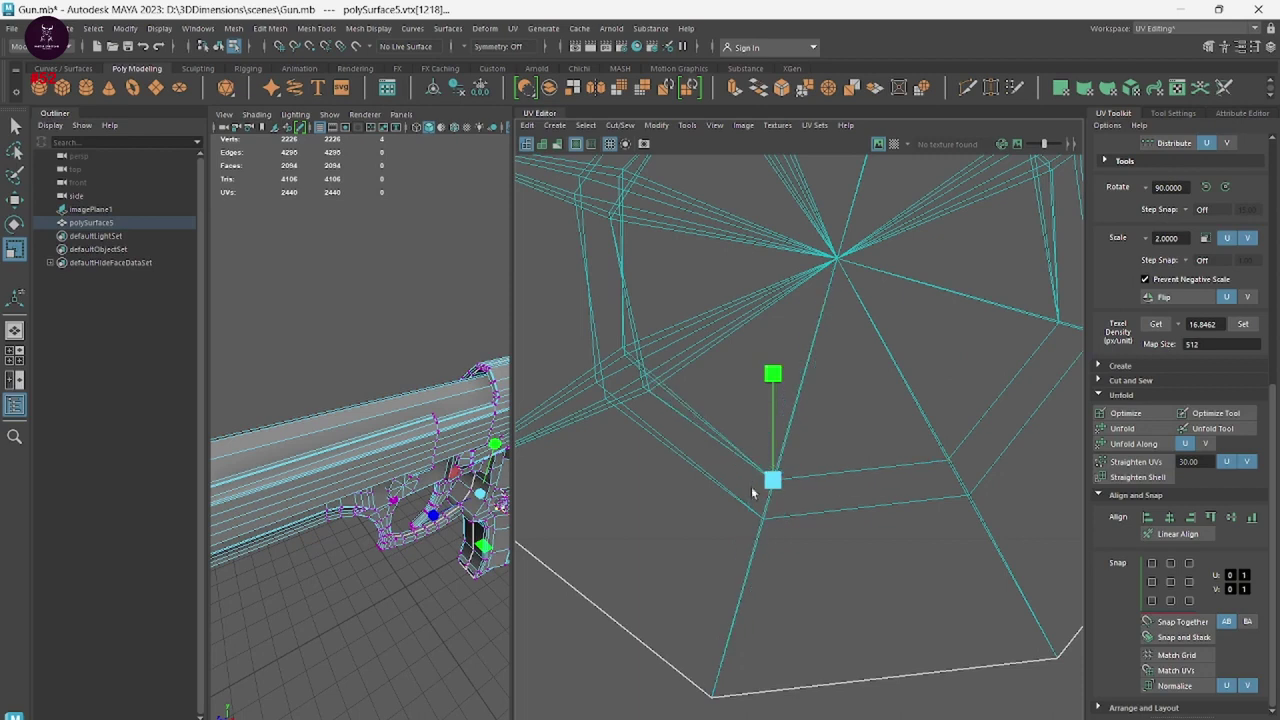
middle_click_drag(549, 367, 707, 437, "alt")
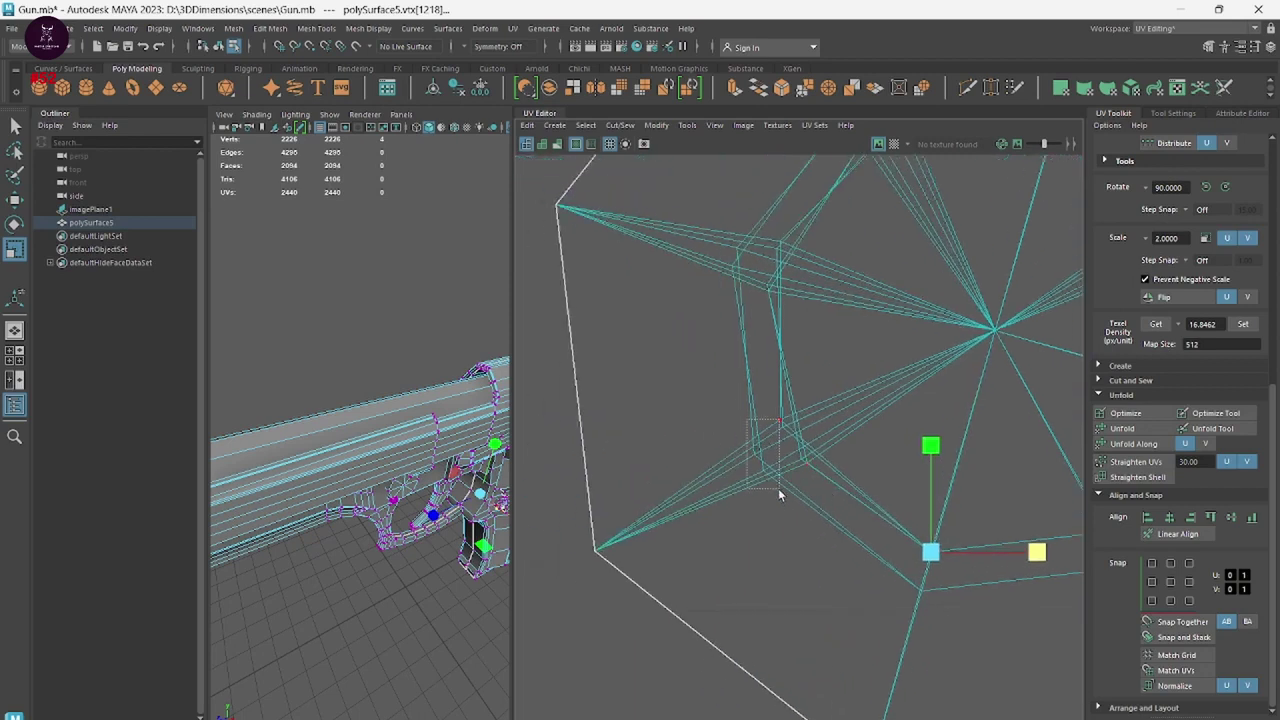
left_click_drag(777, 508, 776, 505)
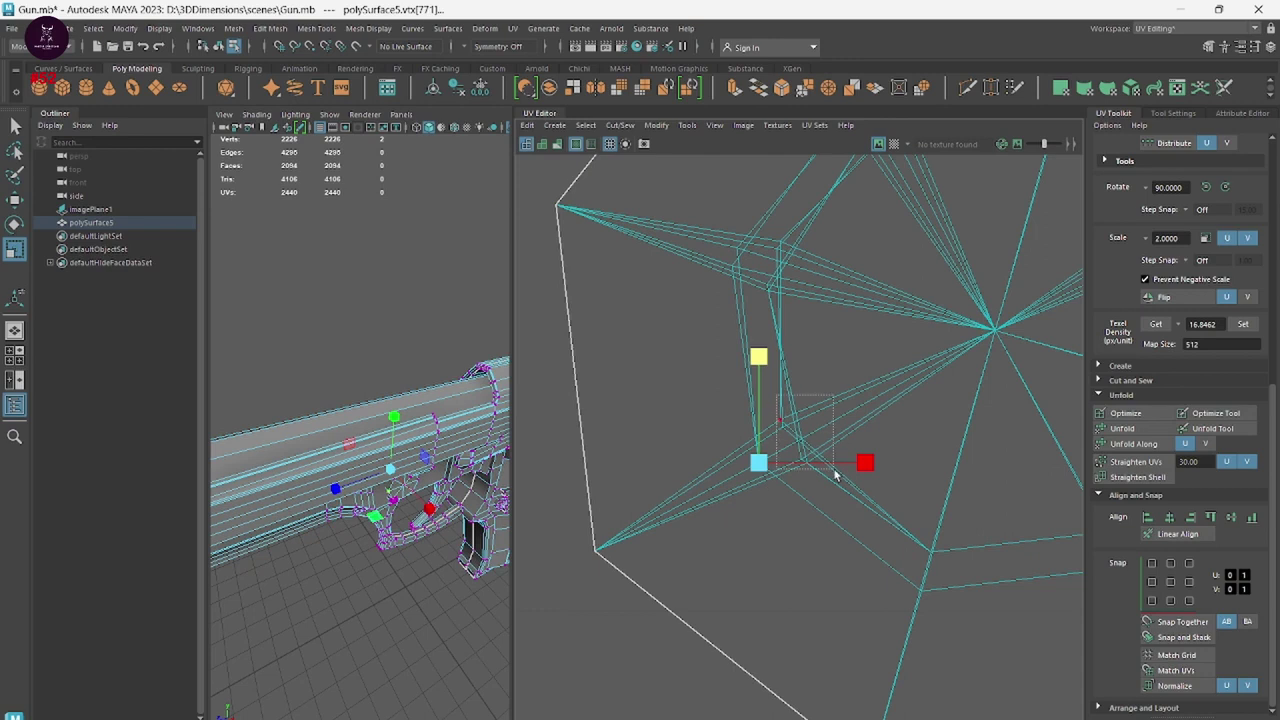
left_click(793, 441)
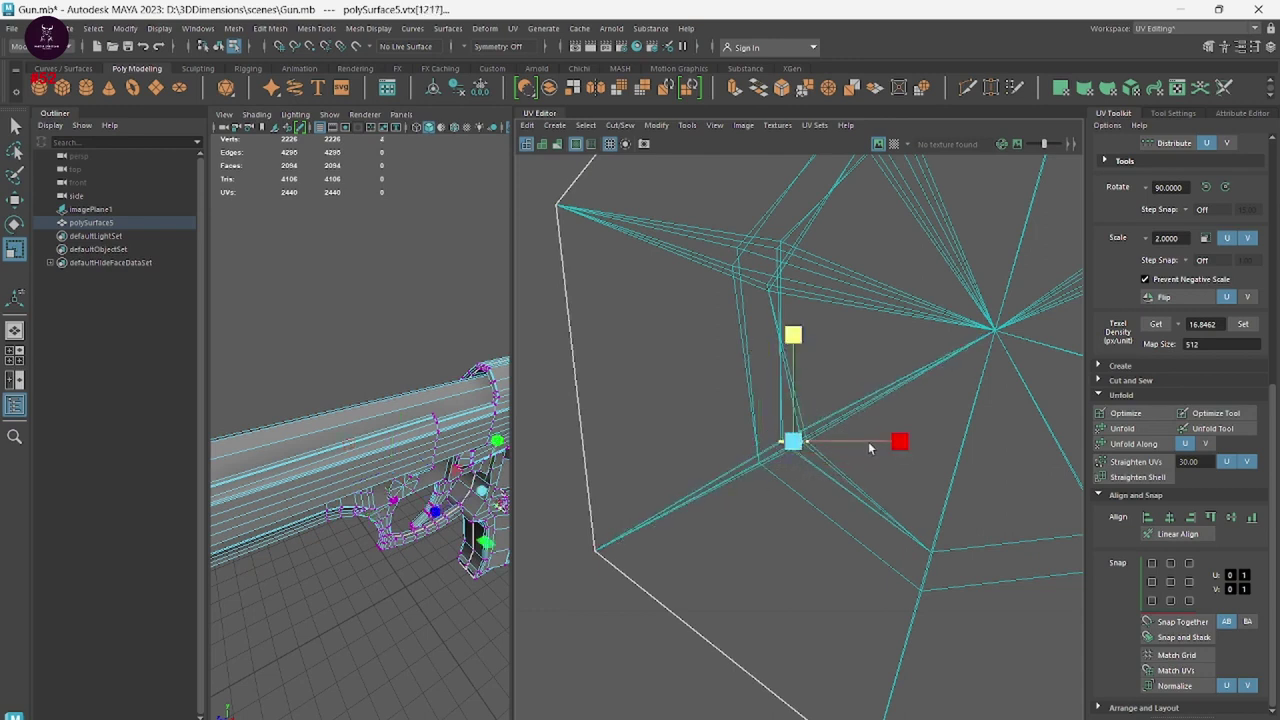
middle_click_drag(792, 400, 778, 610, "alt")
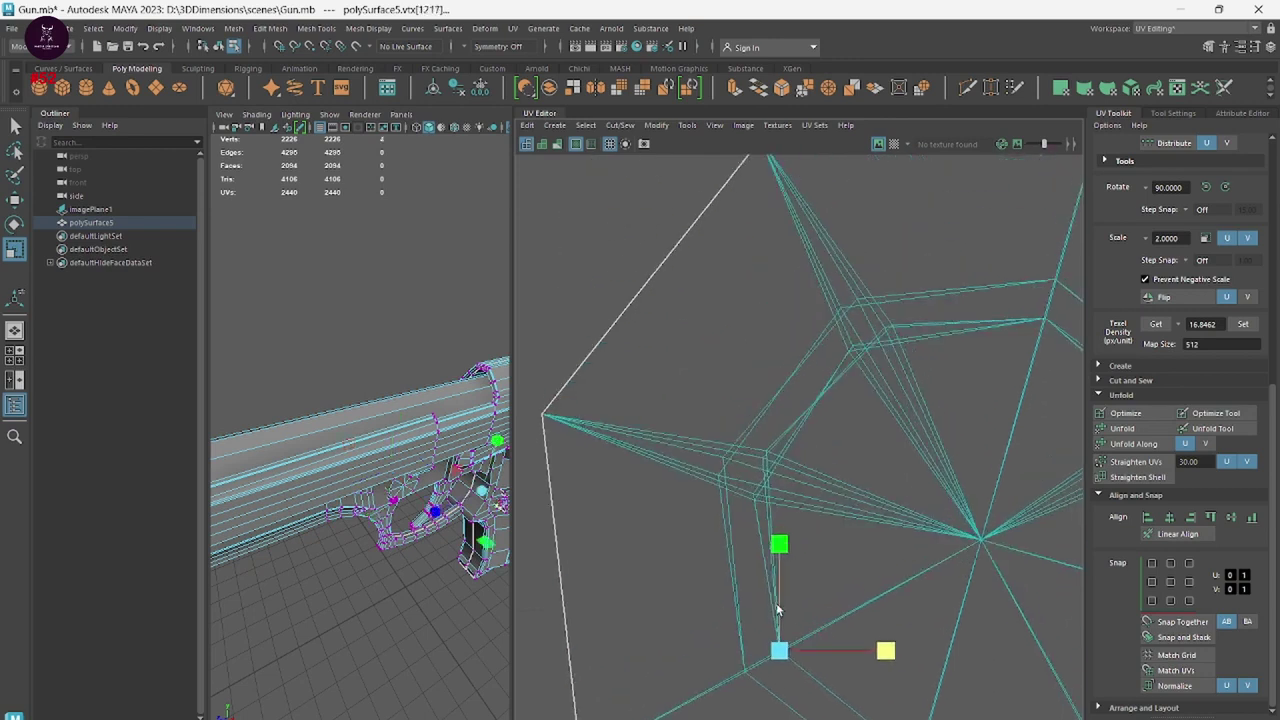
left_click_drag(758, 530, 758, 527)
left_click(721, 361)
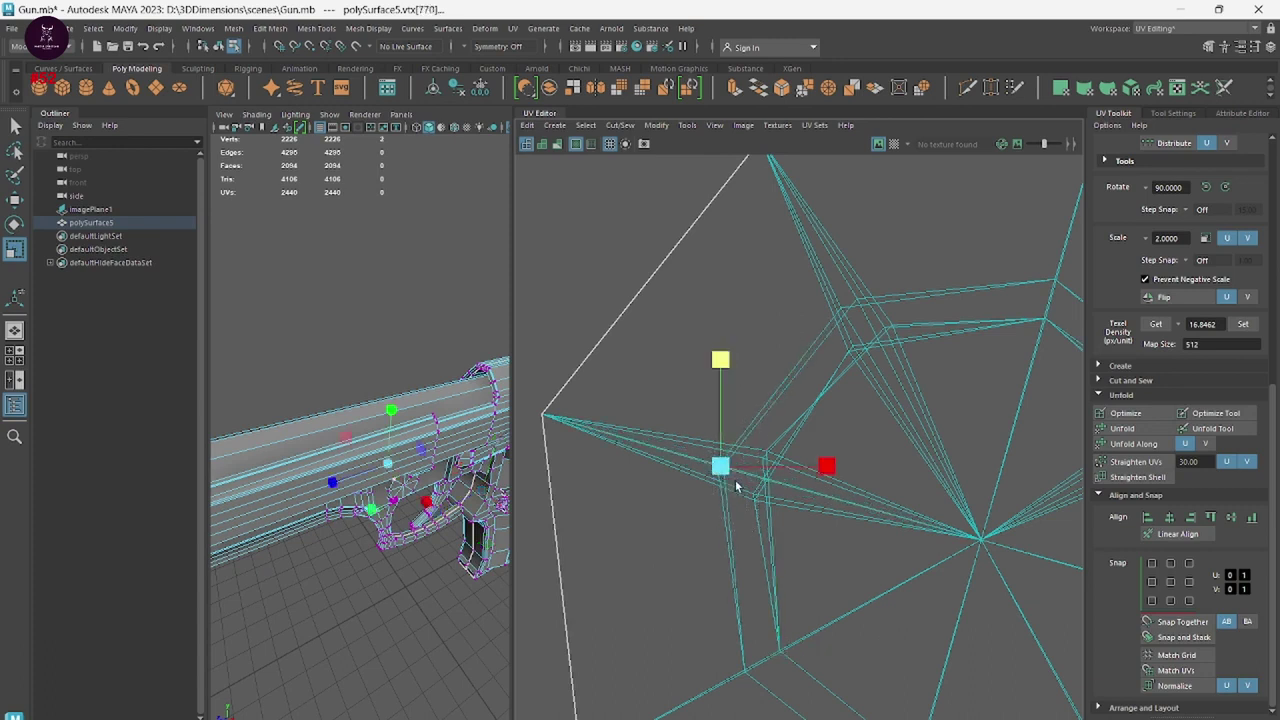
left_click_drag(720, 466, 759, 476)
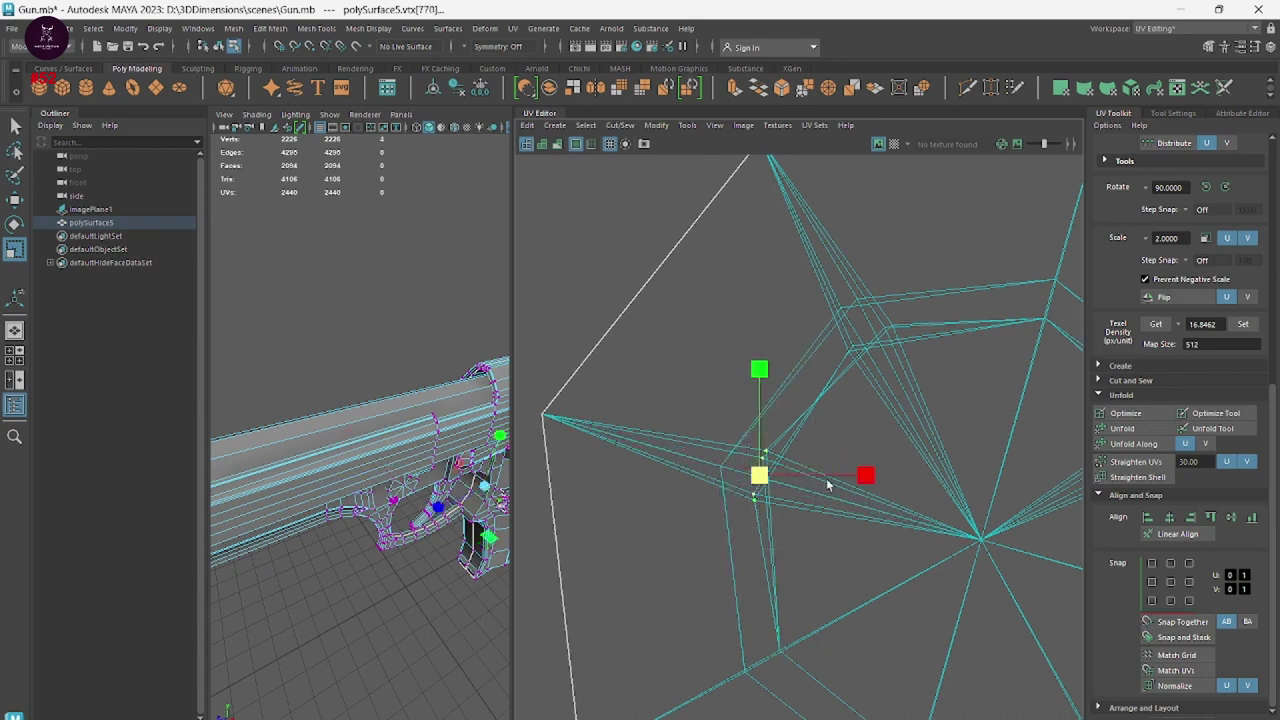
left_click_drag(855, 481, 760, 387)
left_click(760, 456)
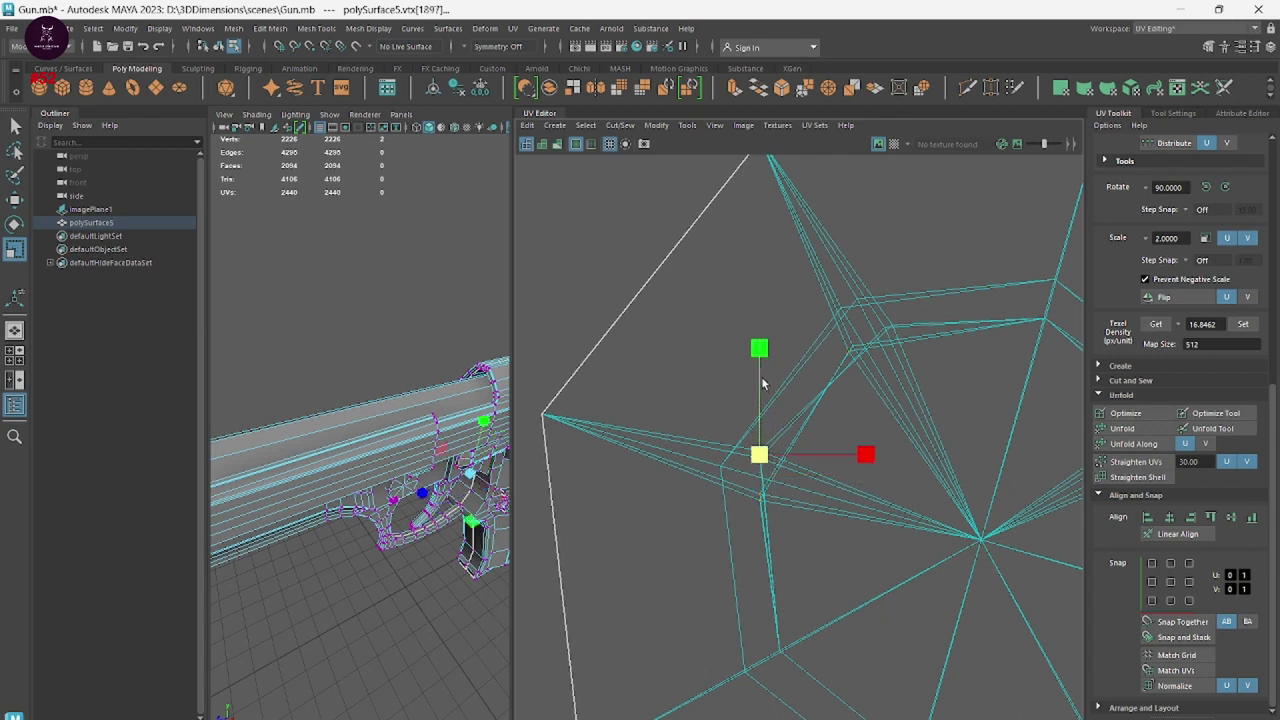
left_click_drag(858, 533, 762, 435)
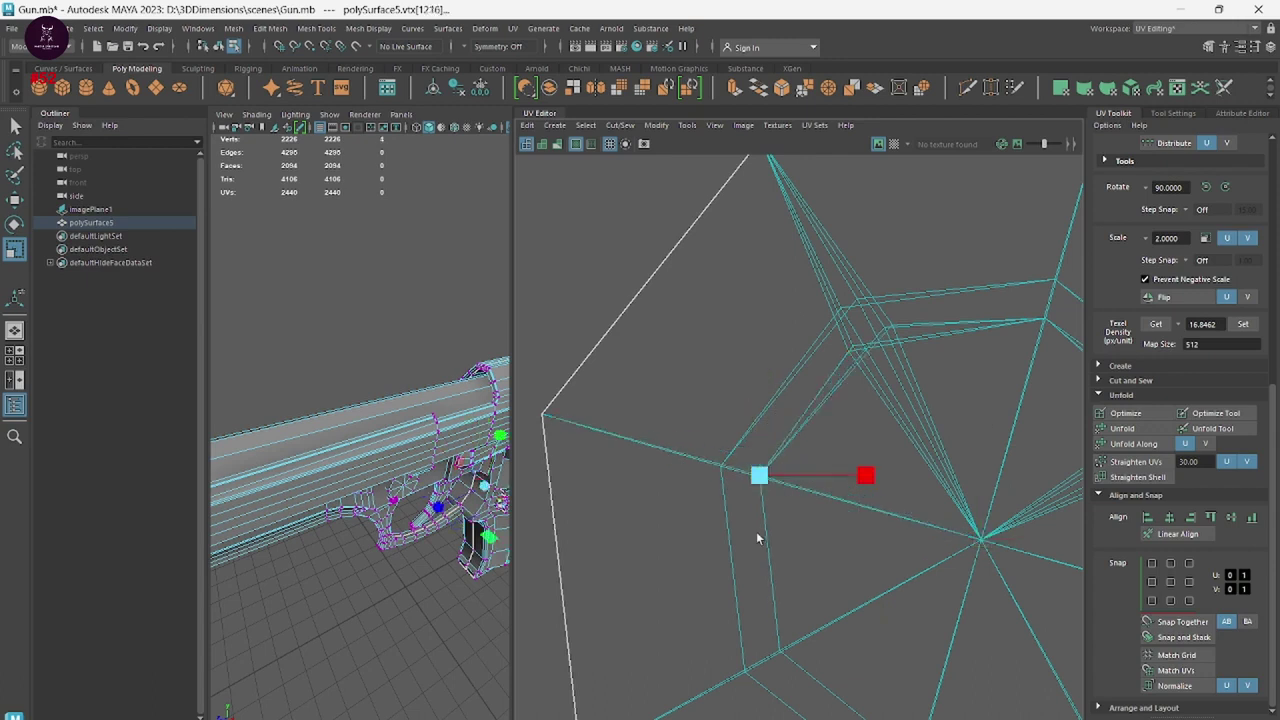
Match the remaining inner-ring UVs along the top of the ring, then zoom out.
middle_click_drag(798, 420, 683, 410, "alt")
left_click_drag(670, 384, 738, 456)
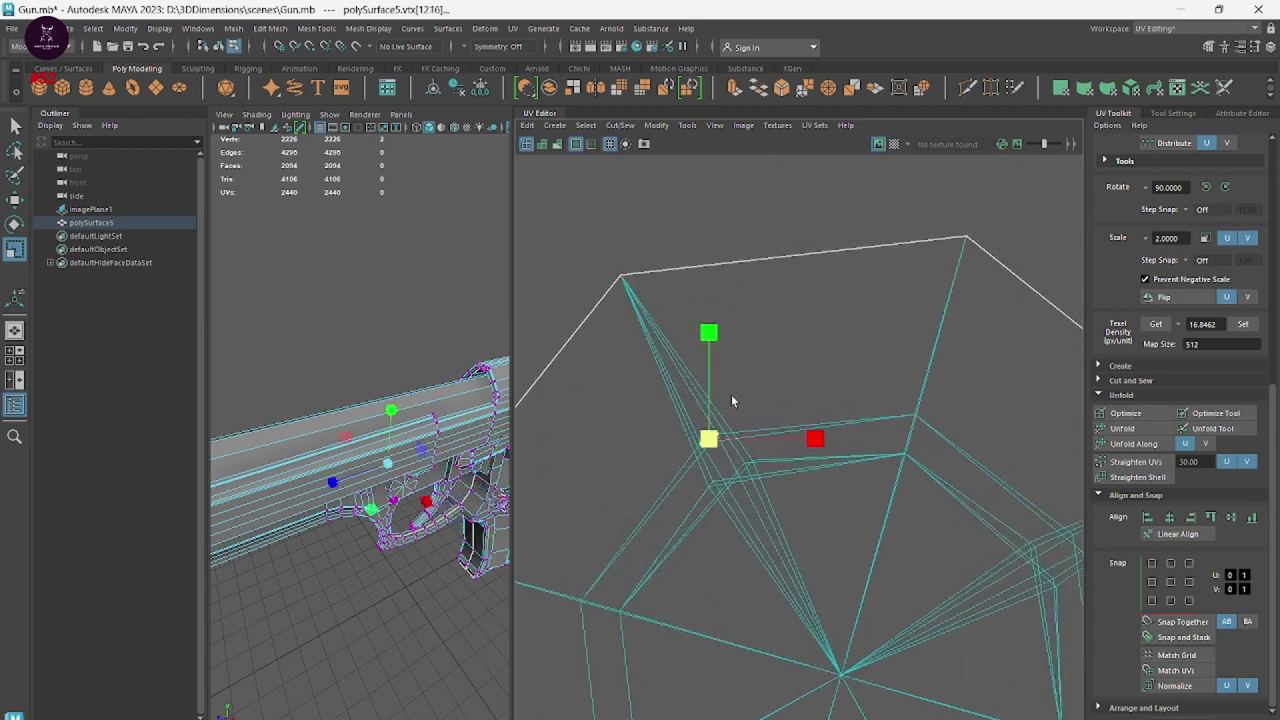
left_click(808, 439)
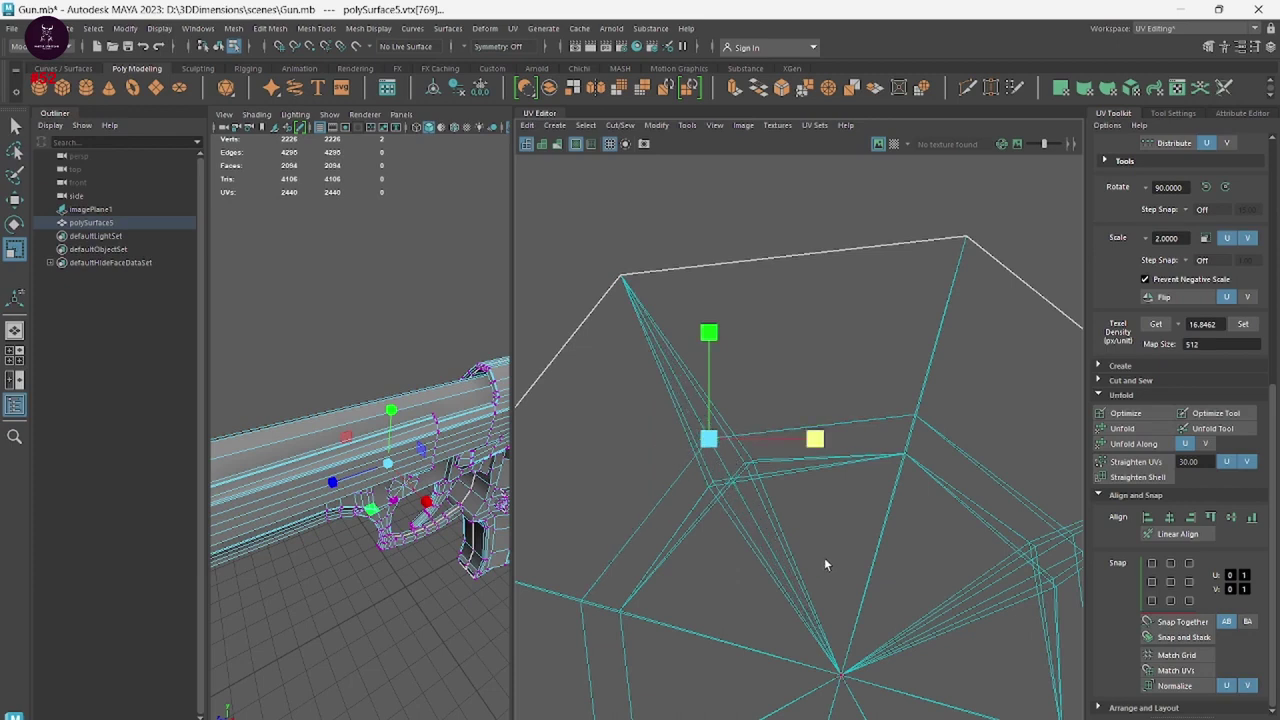
left_click_drag(683, 463, 706, 445)
left_click(731, 368)
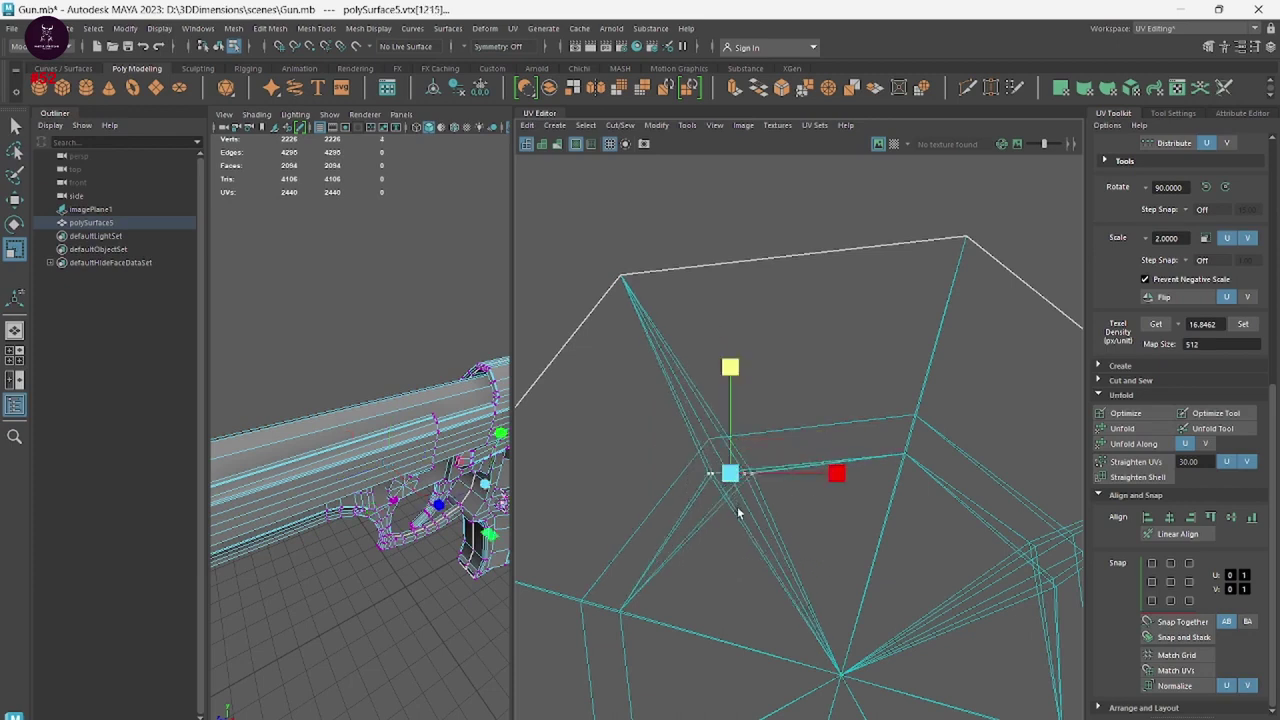
left_click(837, 473)
scroll(700, 420, "up", 5)
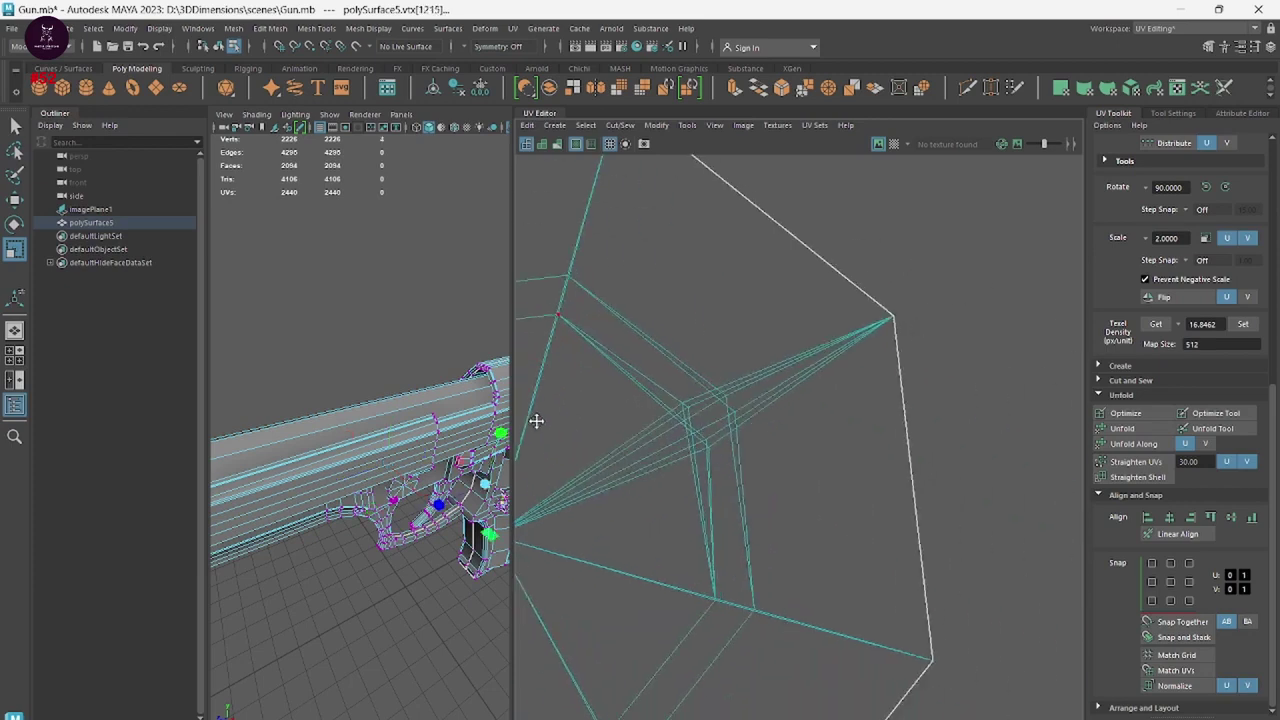
left_click_drag(633, 369, 709, 488)
left_click(695, 318)
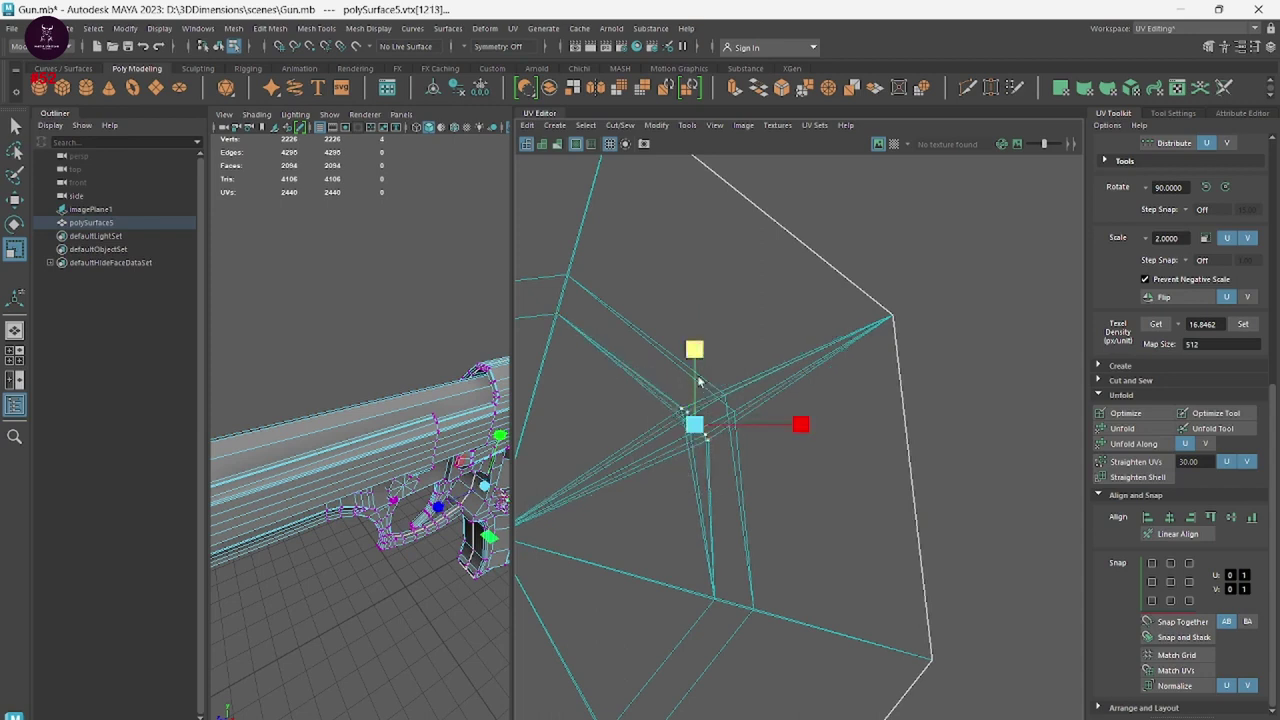
left_click(780, 430)
mouse_move(778, 432)
left_mouse_down()
mouse_move(725, 380)
mouse_move(745, 410)
left_mouse_up()
left_click(729, 294)
left_click_drag(834, 400, 739, 421)
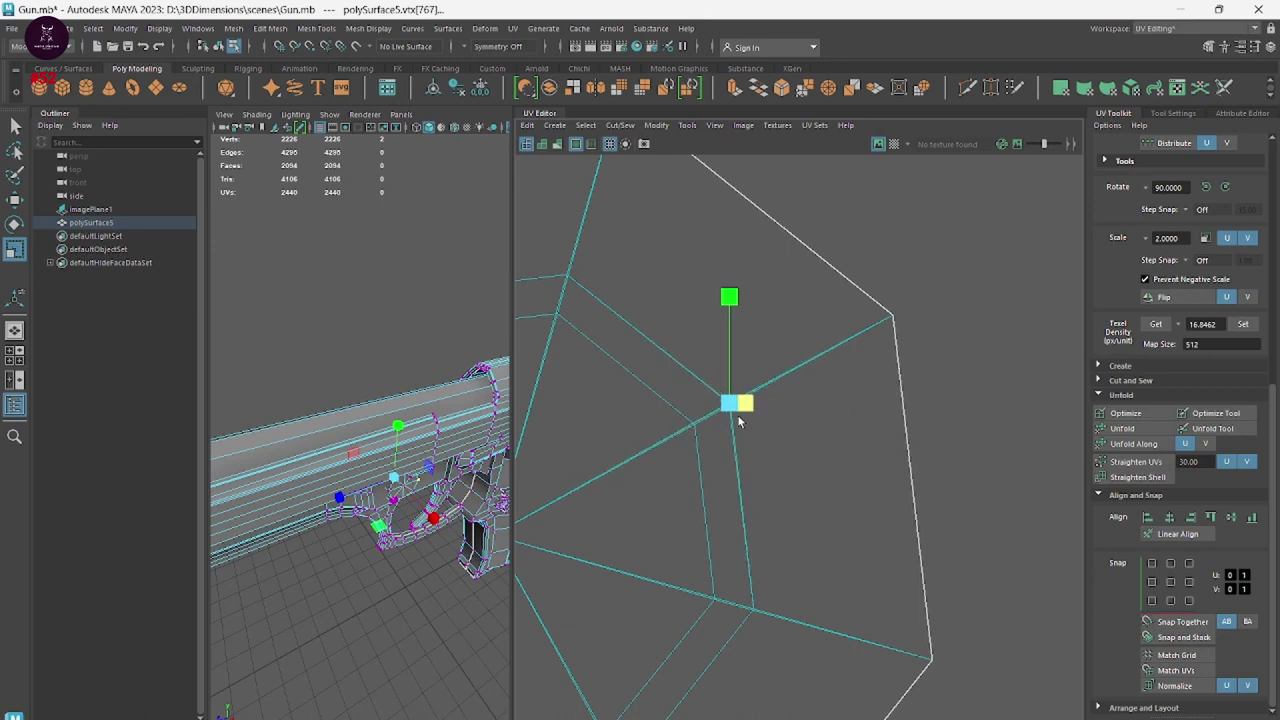
scroll(847, 515, "down", 2)
scroll(837, 532, "down", 2)
Move the octagon shell from below the layout into the gap beside the Y-shaped shell.
scroll(800, 522, "down", 3)
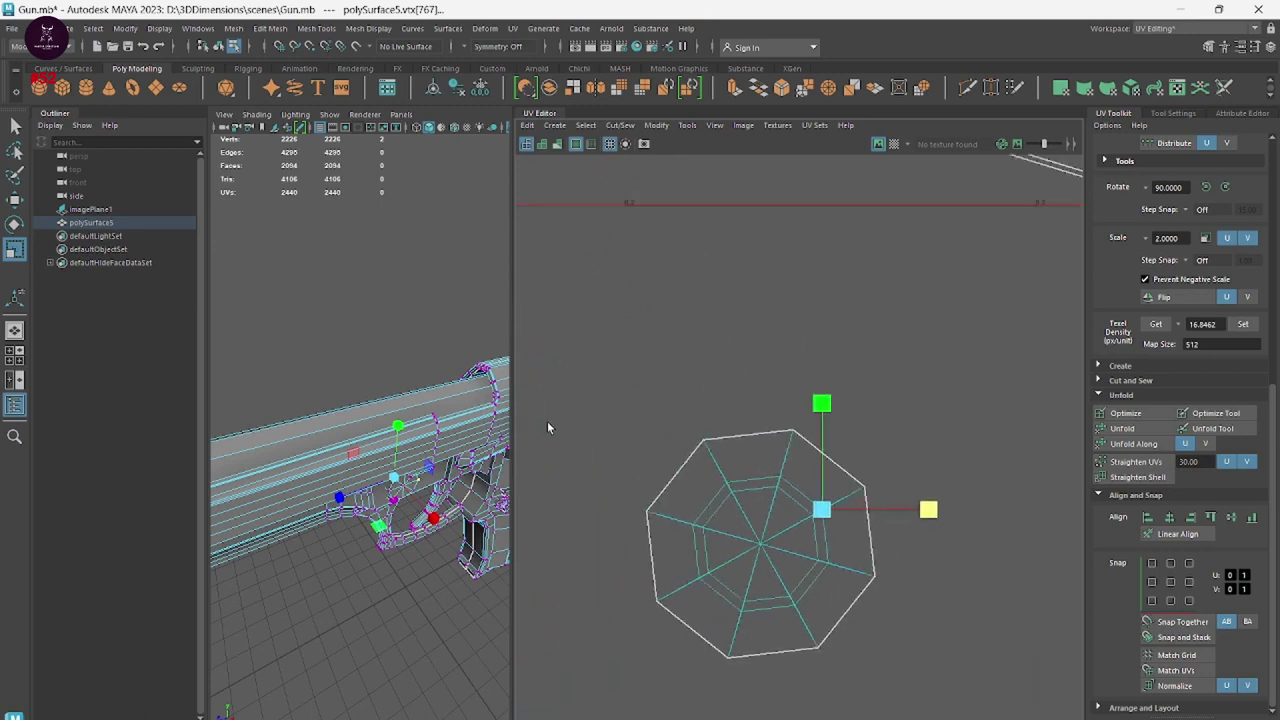
right_click_drag(684, 352, 730, 360)
scroll(906, 523, "down", 3)
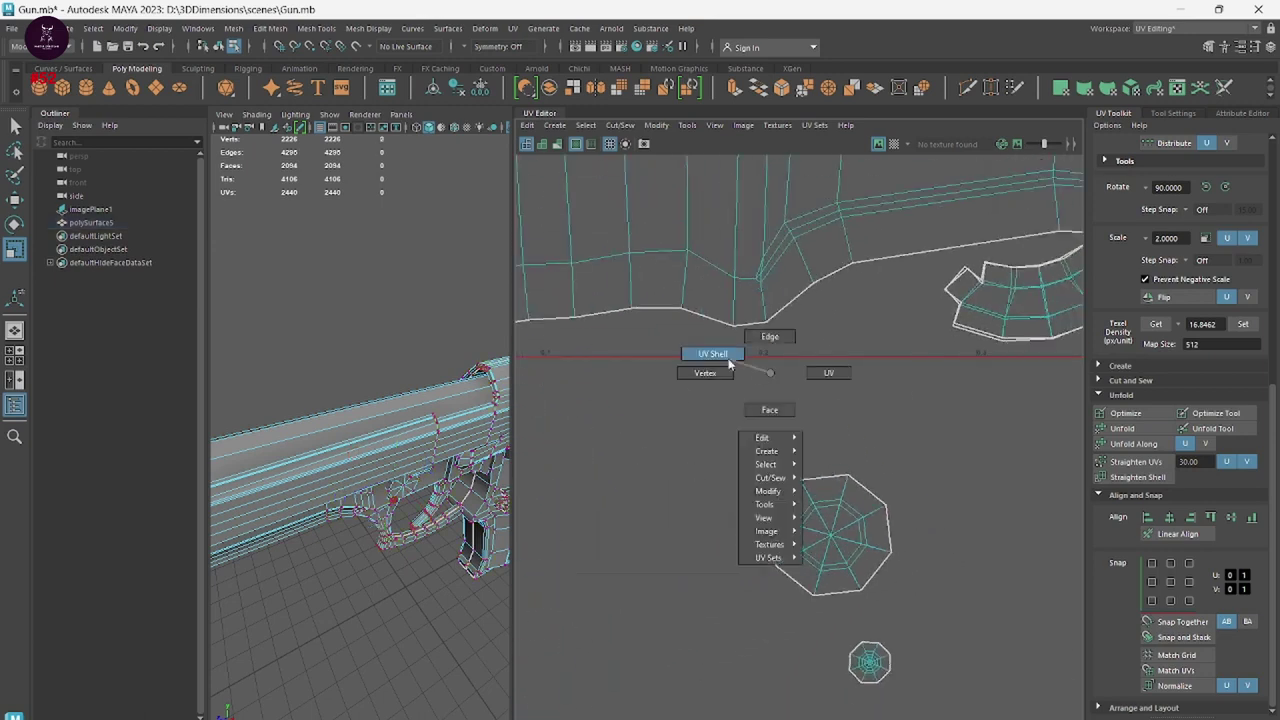
left_click_drag(937, 634, 937, 634)
scroll(830, 560, "down", 3)
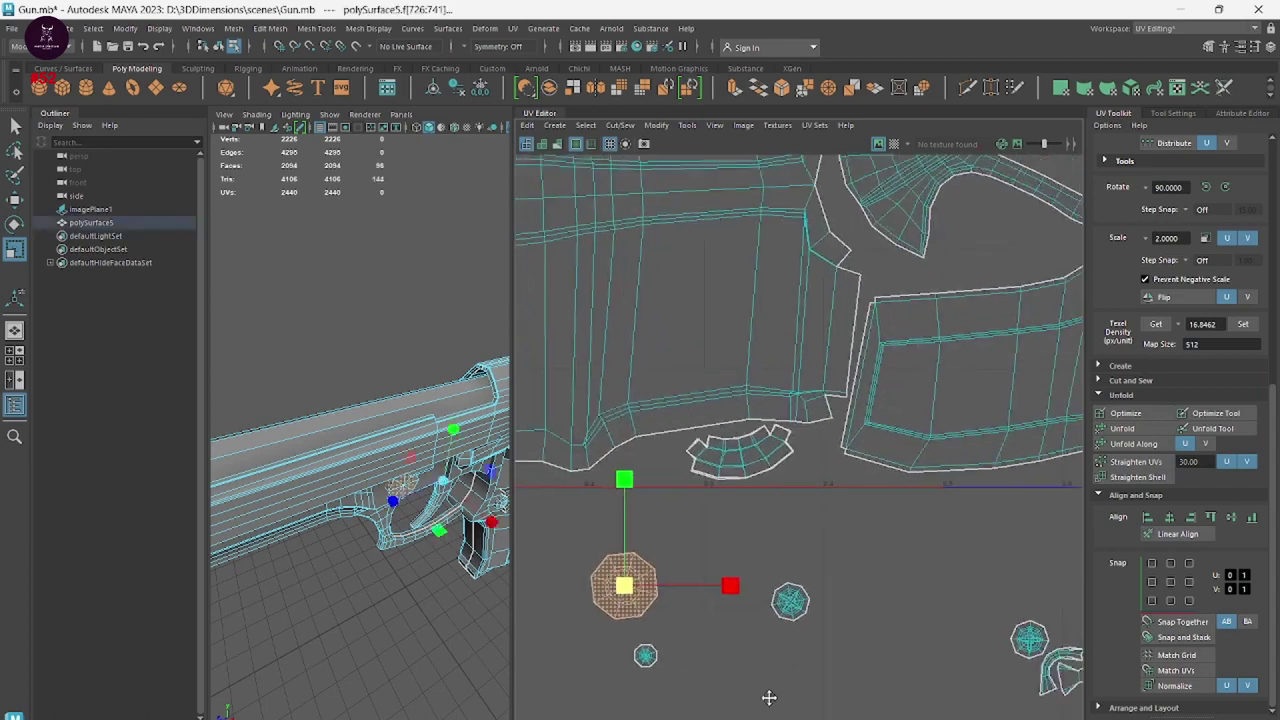
middle_click_drag(760, 600, 707, 520, "alt")
key("w")
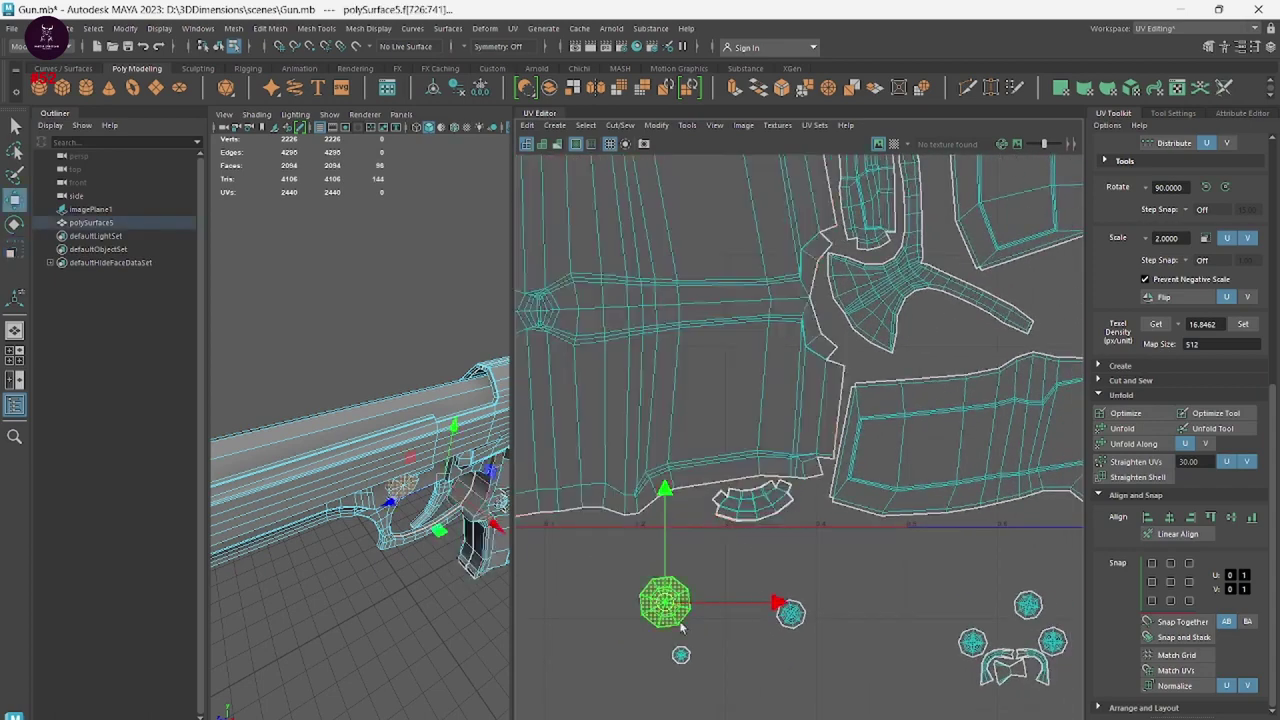
mouse_move(667, 605)
left_mouse_down()
mouse_move(985, 291)
mouse_move(940, 340)
mouse_move(986, 363)
left_mouse_up()
Scale the octagon shell up, deselect it, and zoom to review the packed layout.
key("r")
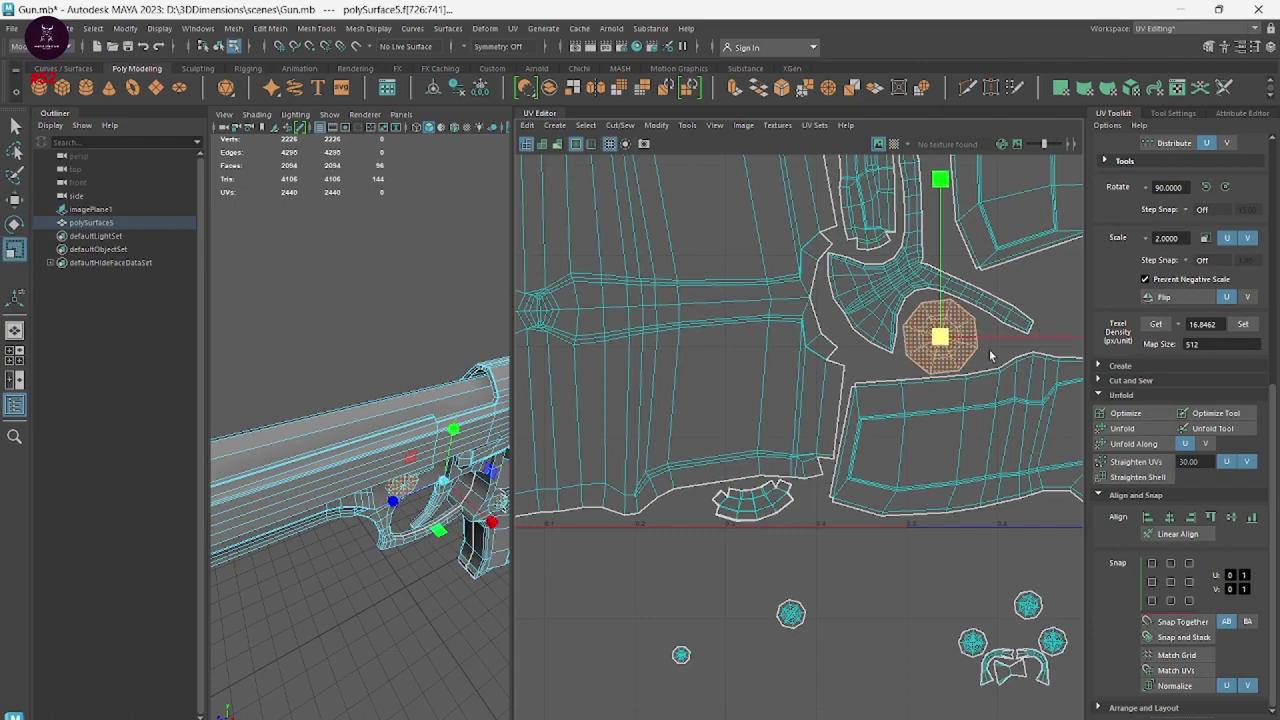
left_click(953, 563)
scroll(953, 563, "up", 3)
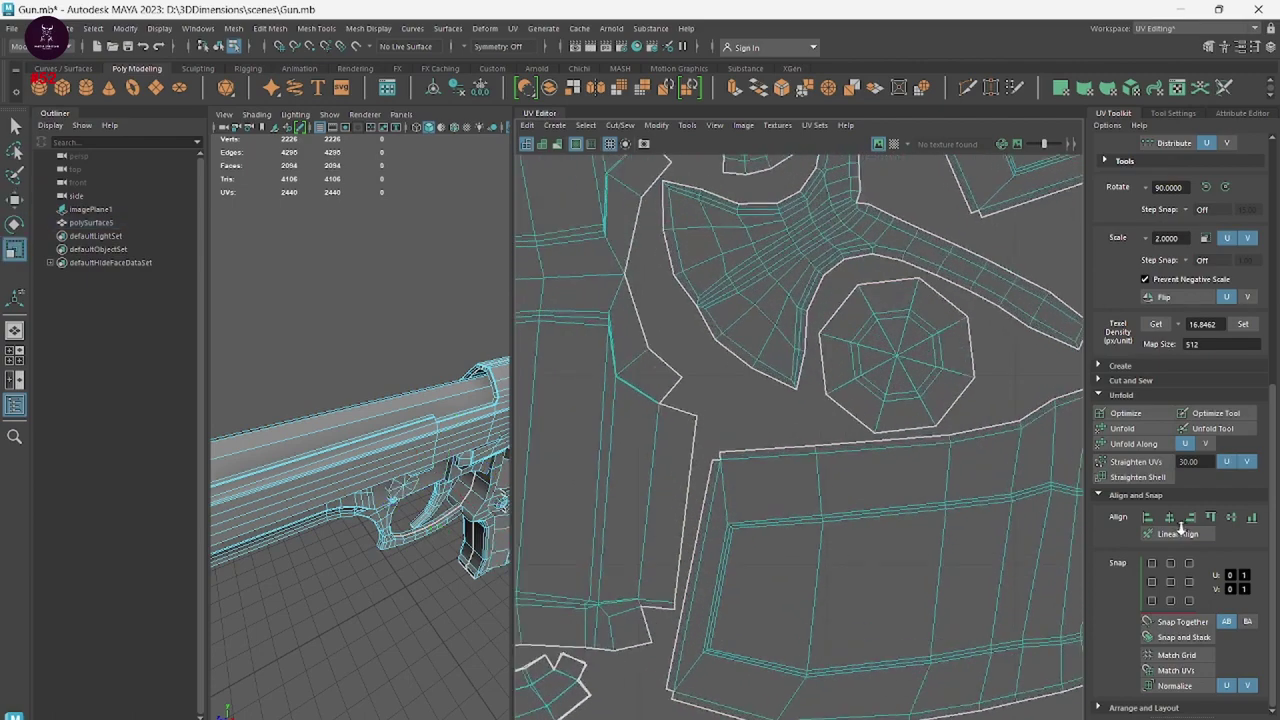
scroll(953, 563, "down", 3)
scroll(916, 547, "down", 2)
scroll(740, 427, "down", 2)
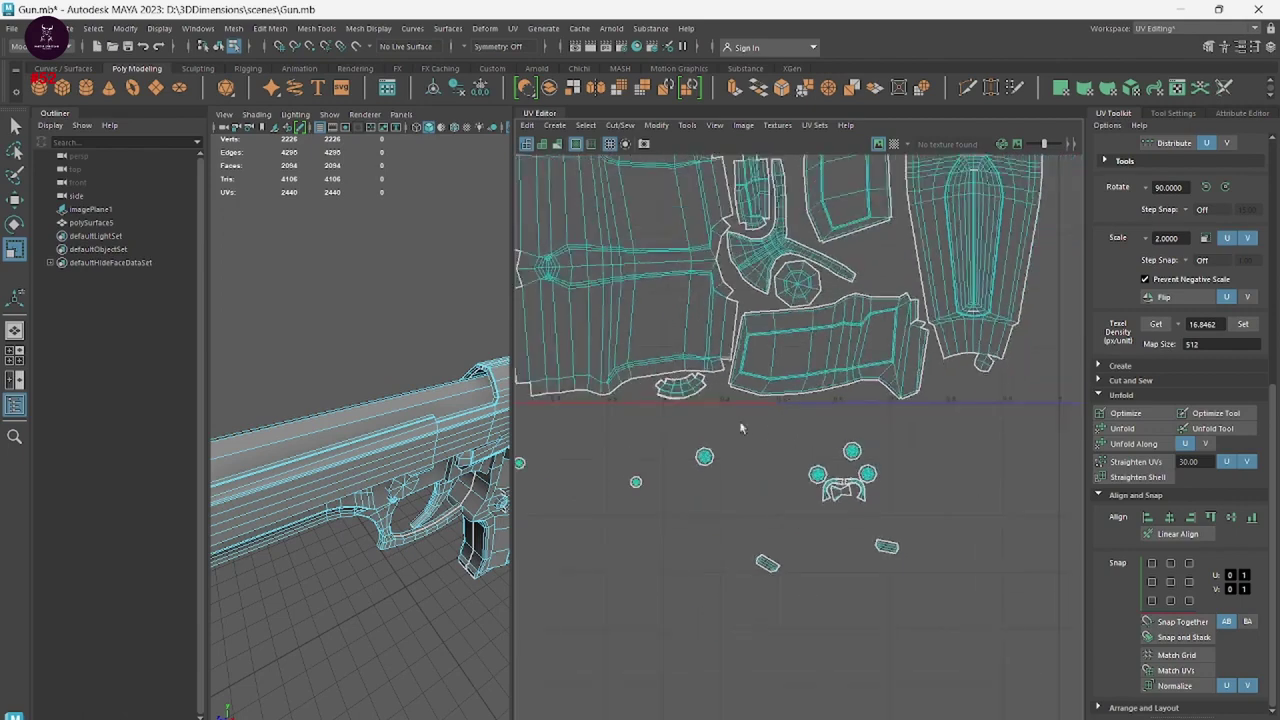
scroll(938, 432, "up", 1)
scroll(900, 500, "up", 1)
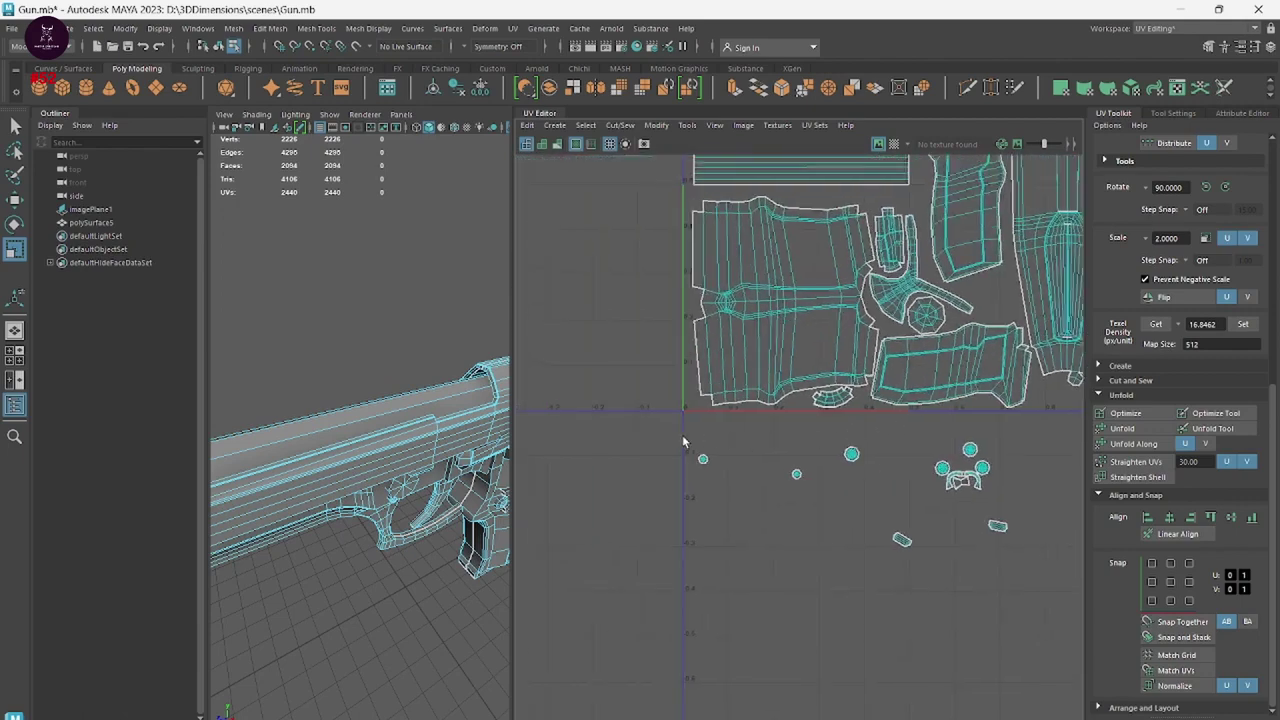
scroll(845, 564, "up", 3)
scroll(845, 564, "up", 2)
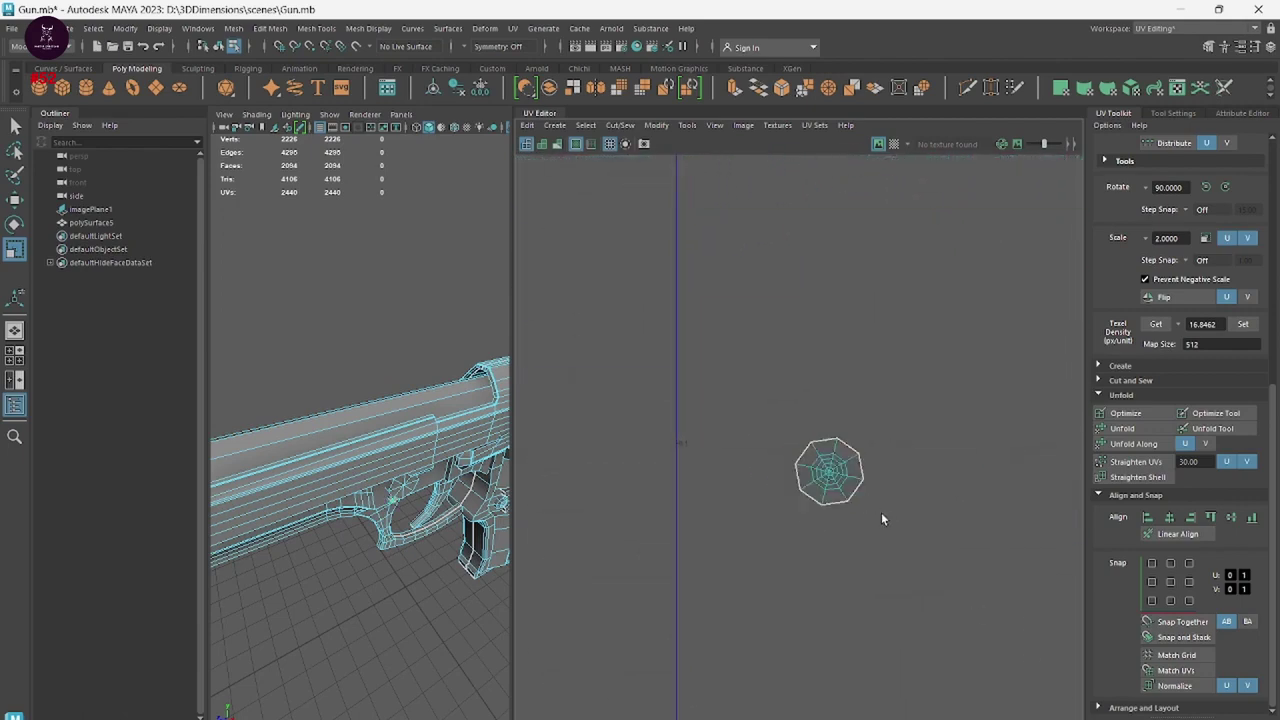
Move the selected octagon shell across onto its matching octagon.
left_click_drag(881, 512, 795, 445)
key("w")
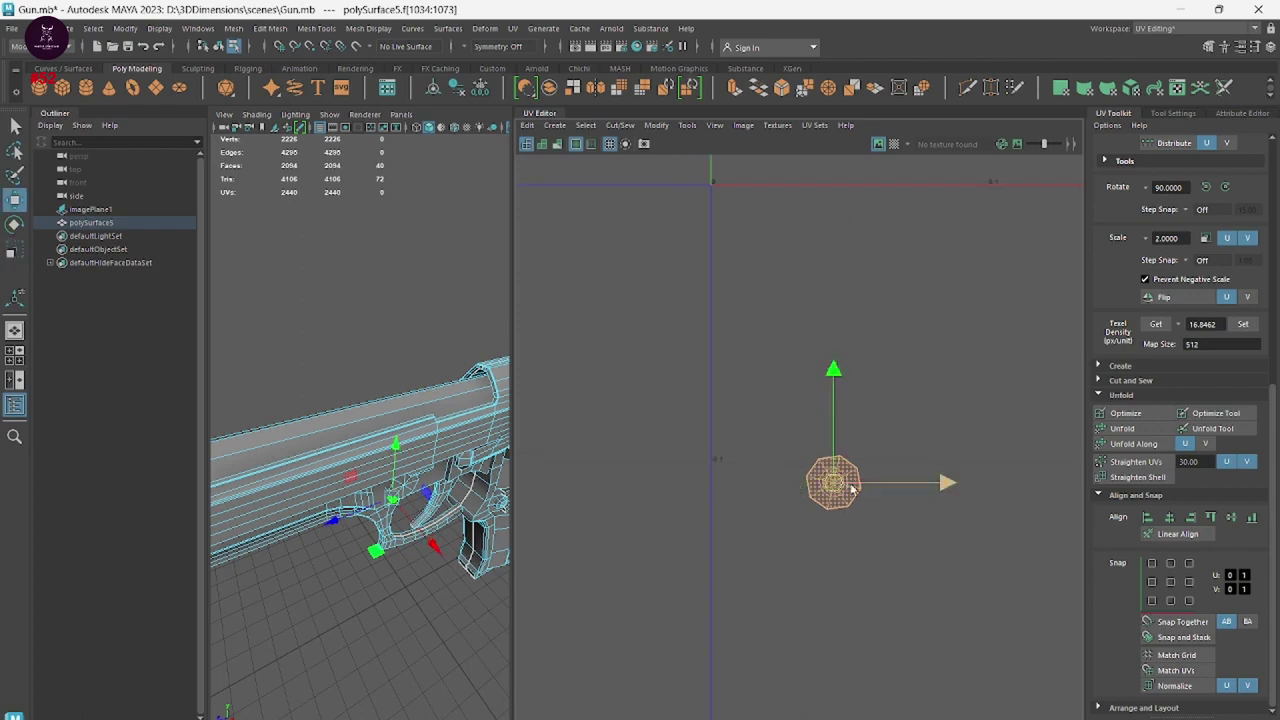
mouse_move(845, 536)
middle_mouse_down()
mouse_move(1019, 582)
mouse_move(842, 593)
mouse_move(766, 543)
middle_mouse_up()
scroll(766, 548, "down", 2)
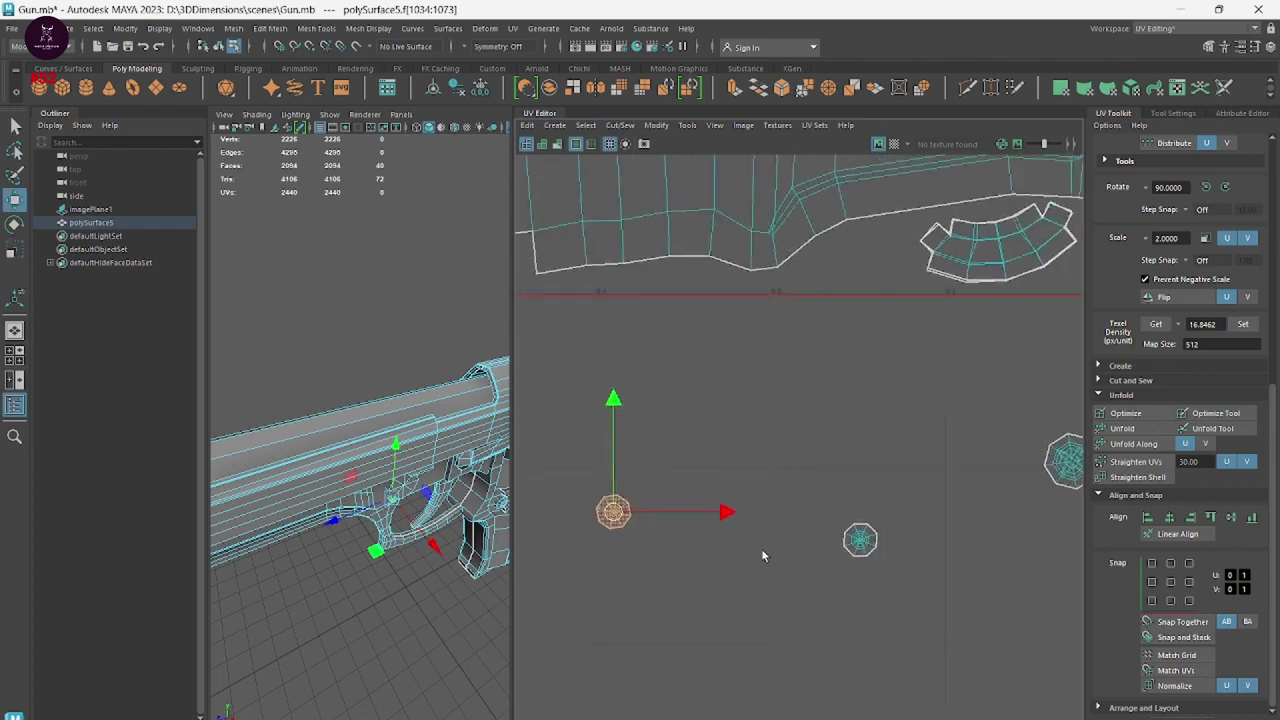
middle_click_drag(971, 671, 636, 561, "alt")
scroll(610, 515, "up", 4)
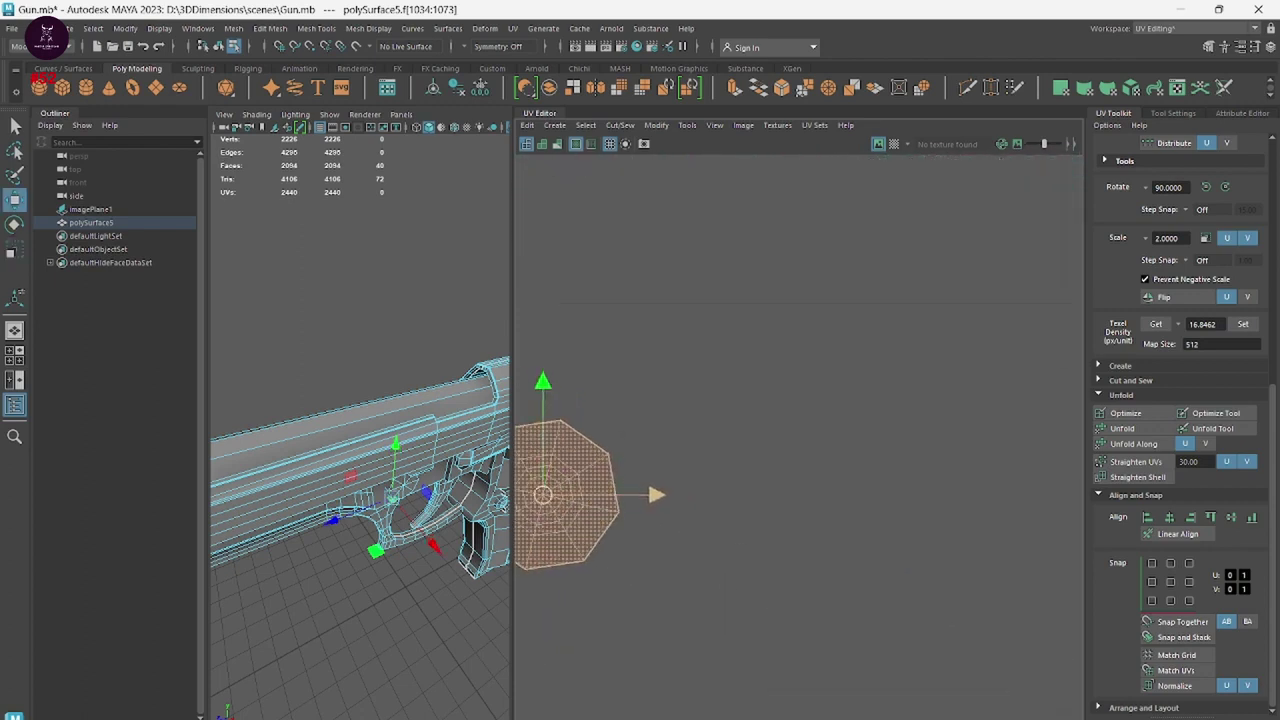
scroll(686, 571, "down", 2)
scroll(627, 499, "down", 1)
left_click_drag(590, 510, 908, 544)
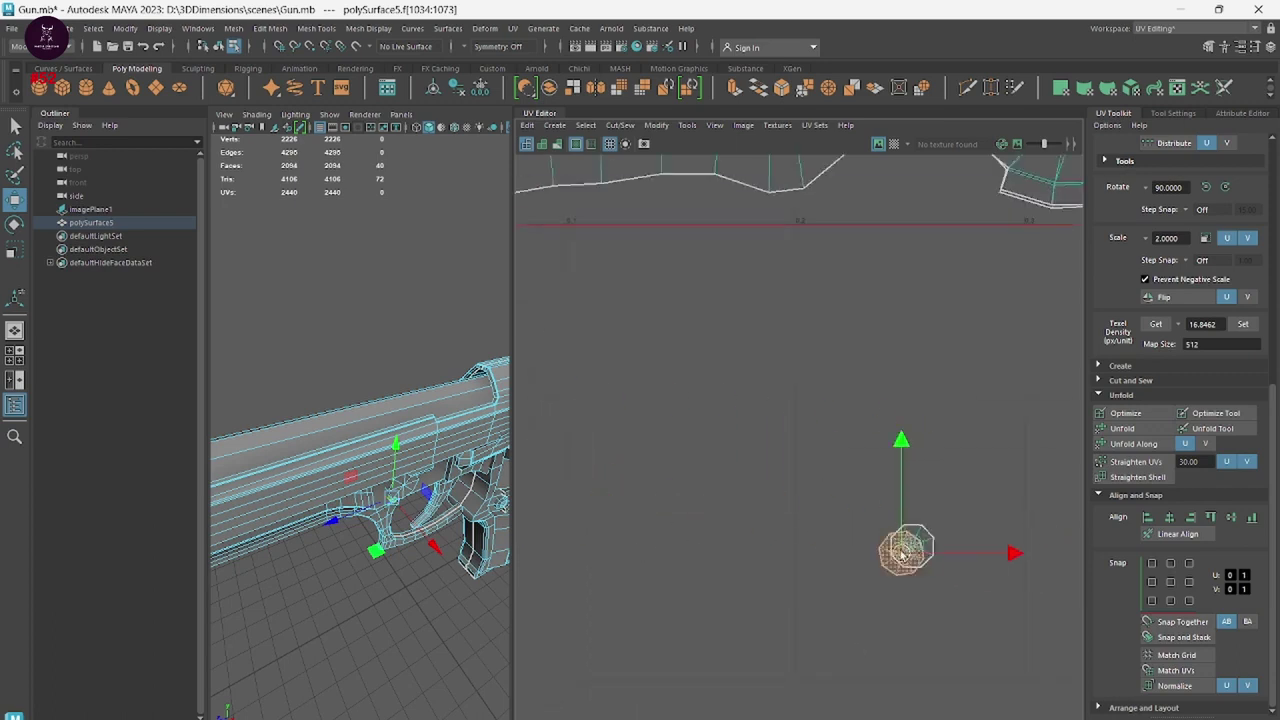
Rotate the octagon shell to match its twin's edges and overlap the two exactly.
scroll(1022, 545, "up", 2)
middle_click_drag(1010, 560, 853, 531, "alt")
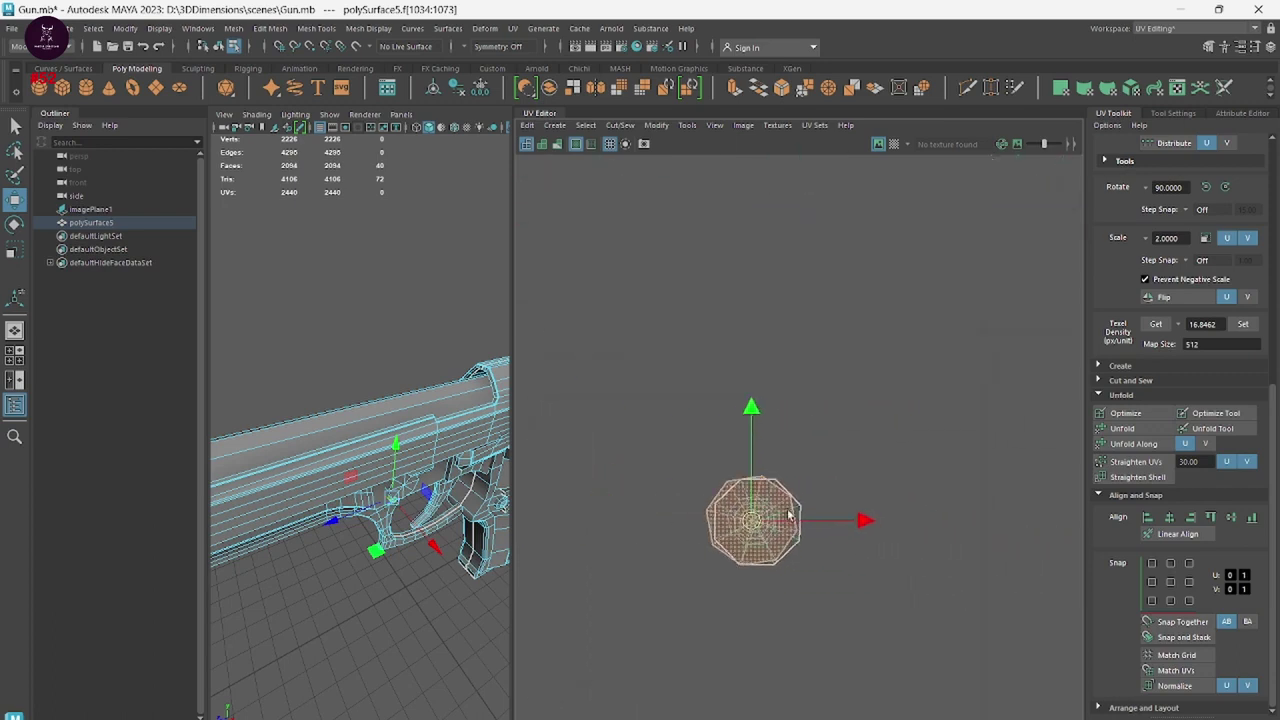
scroll(753, 537, "up", 3)
scroll(782, 385, "up", 1)
key("e")
left_click_drag(783, 390, 812, 397)
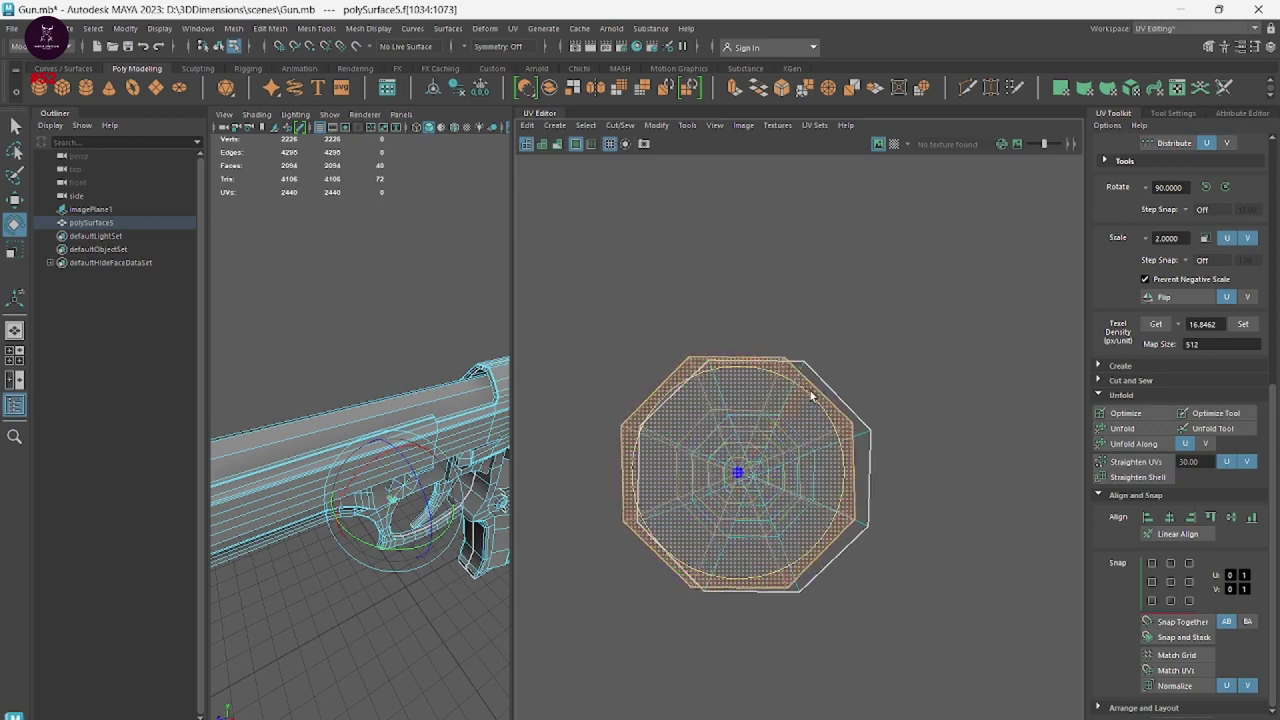
key("w")
left_click_drag(738, 472, 754, 477)
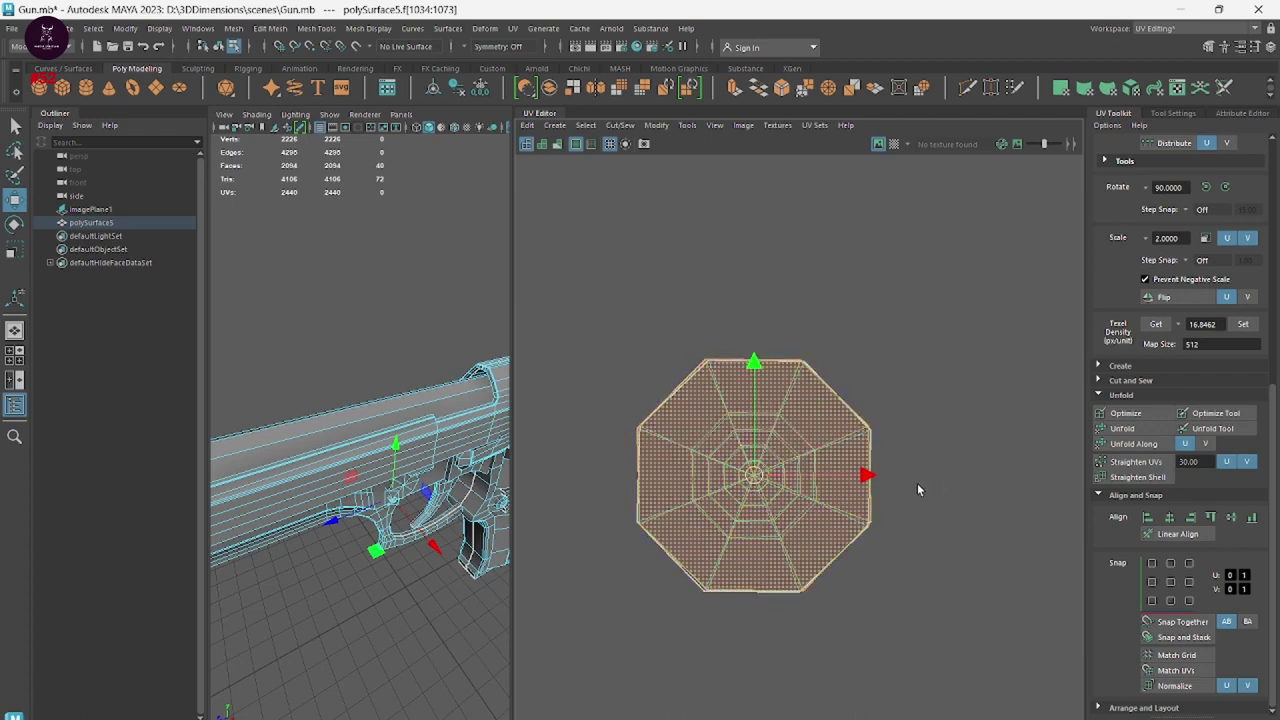
Drag a small rectangular shell up into the 0–1 tile.
scroll(917, 483, "down", 3)
scroll(1040, 532, "down", 3)
middle_click_drag(934, 531, 753, 466, "alt")
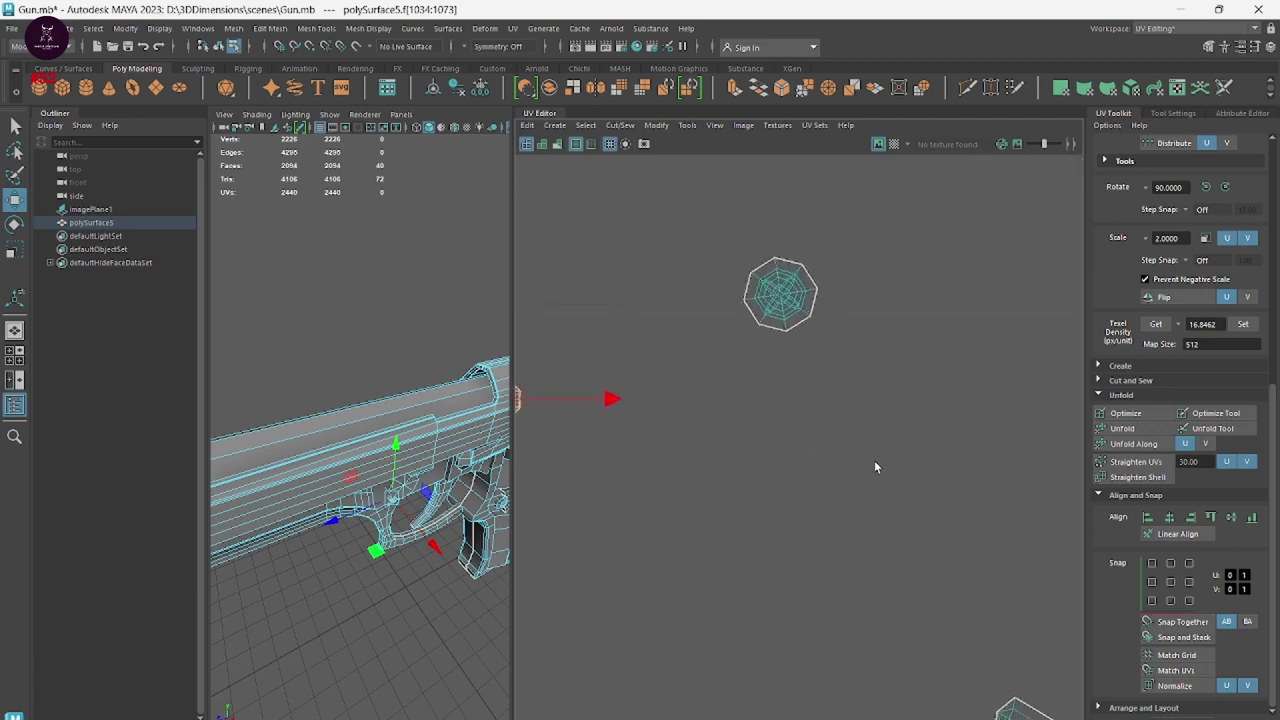
middle_click_drag(874, 467, 657, 271, "alt")
scroll(786, 514, "down", 2)
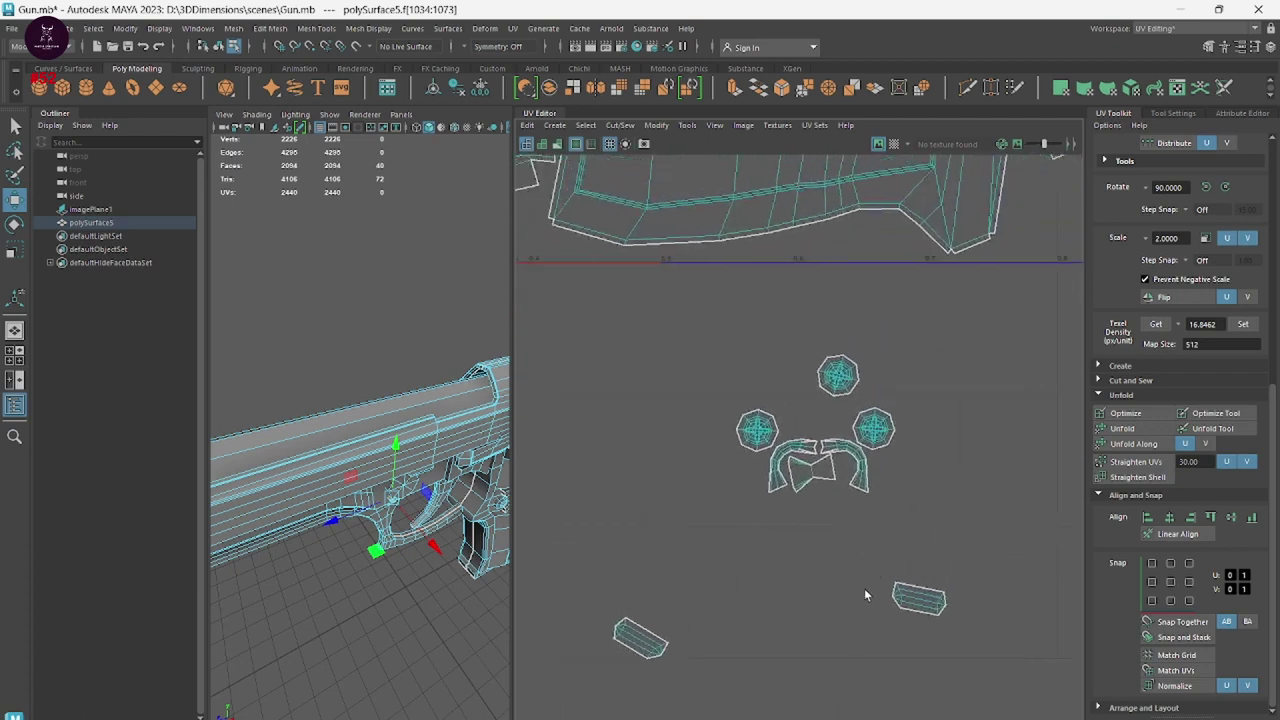
left_click_drag(921, 610, 876, 248)
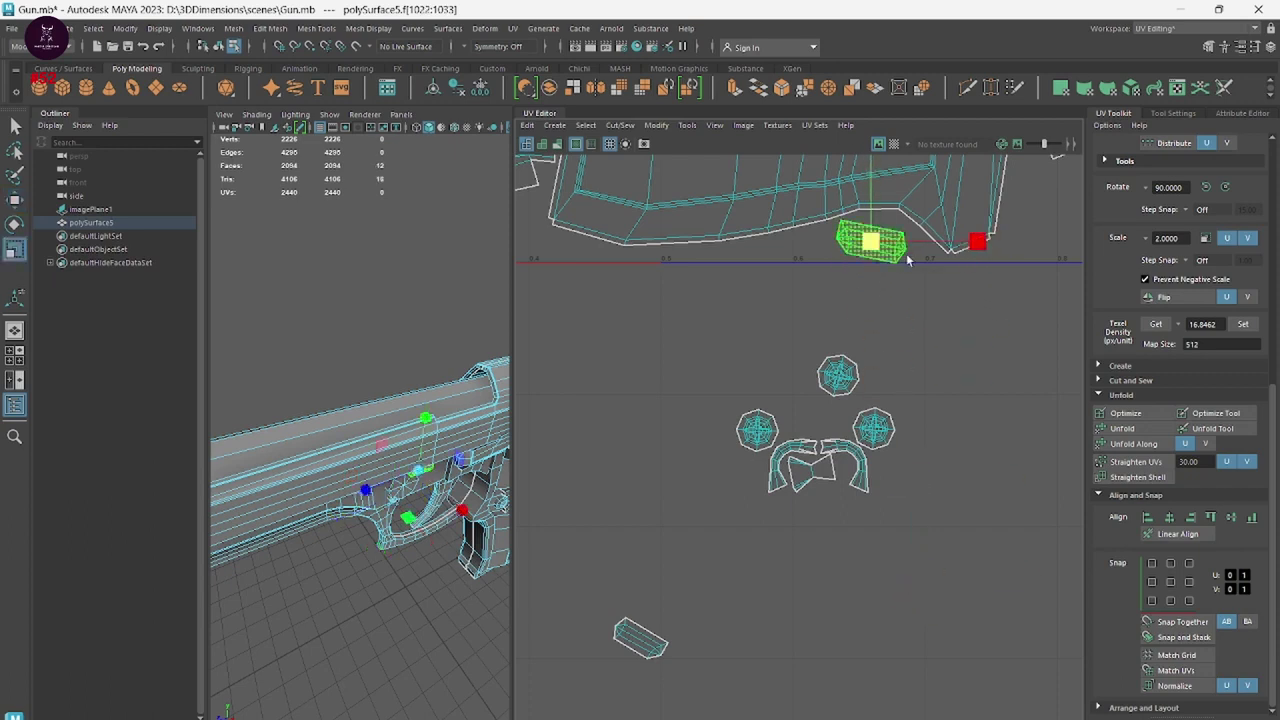
Tilt and slightly enlarge the first rectangular shell to fit its gap.
key("e")
left_click_drag(923, 243, 983, 252)
key("r")
left_click_drag(872, 243, 882, 243)
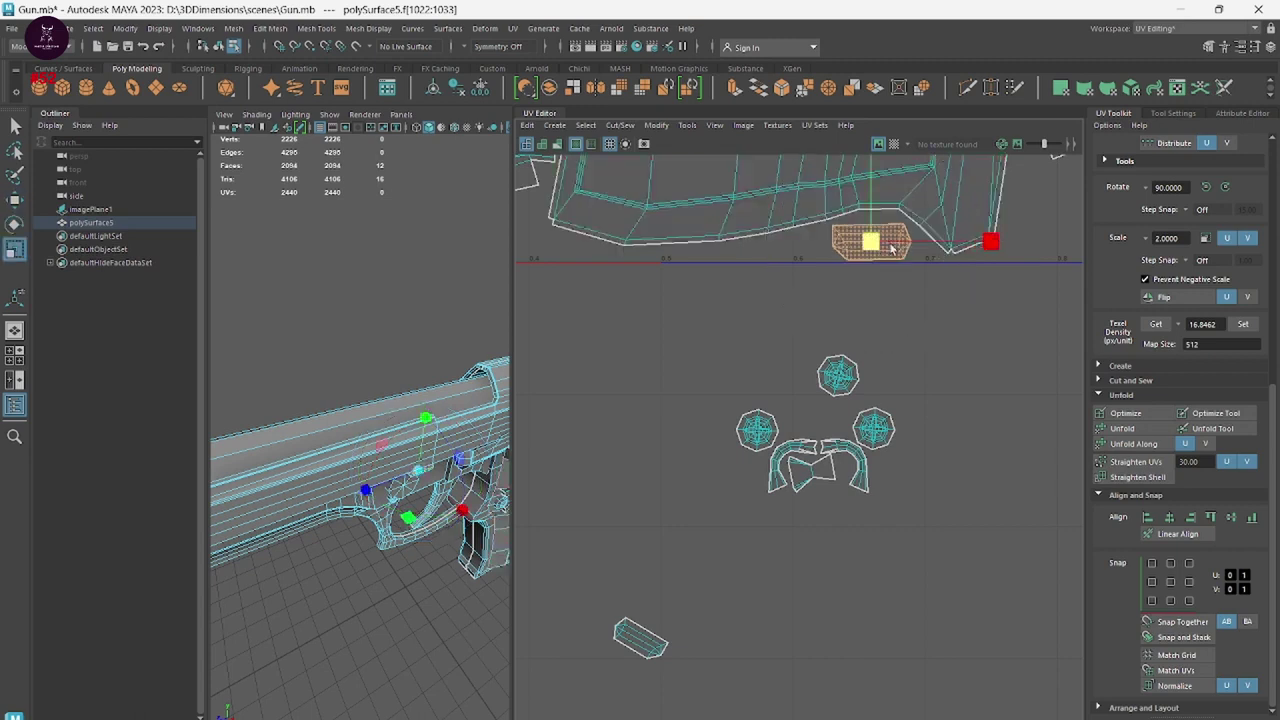
key("w")
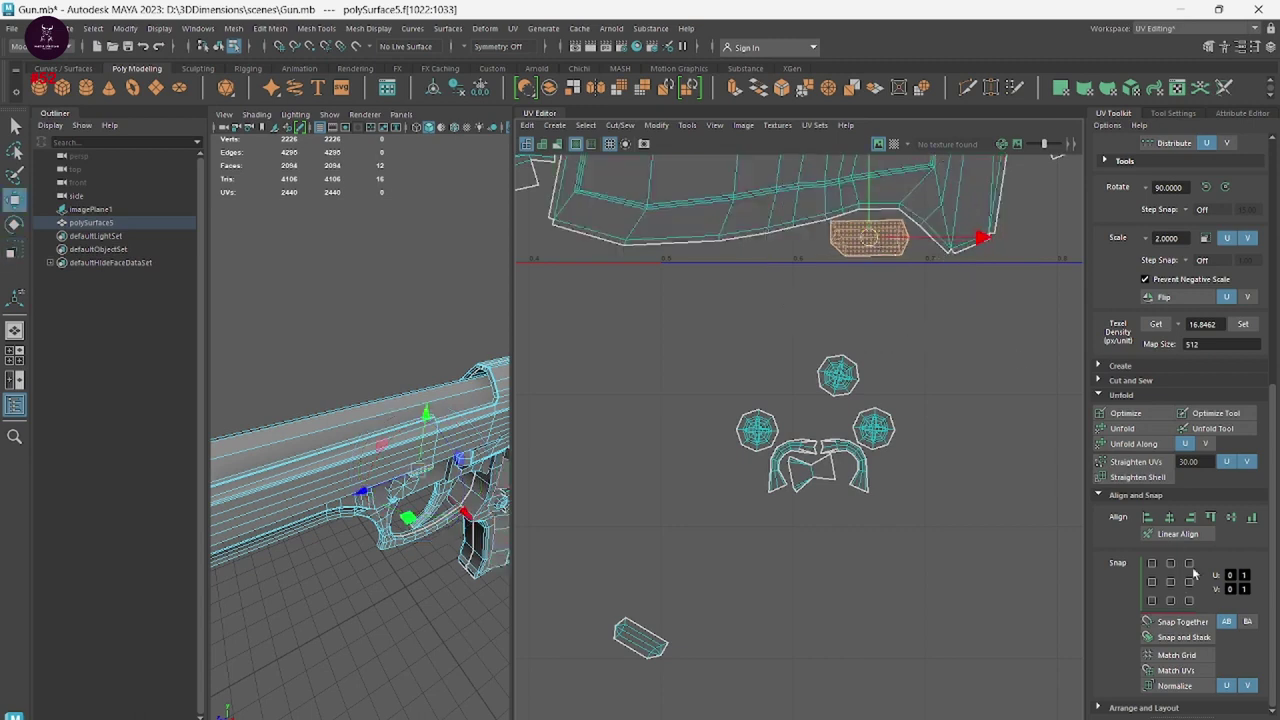
scroll(1175, 390, "up", 2)
left_click(695, 613)
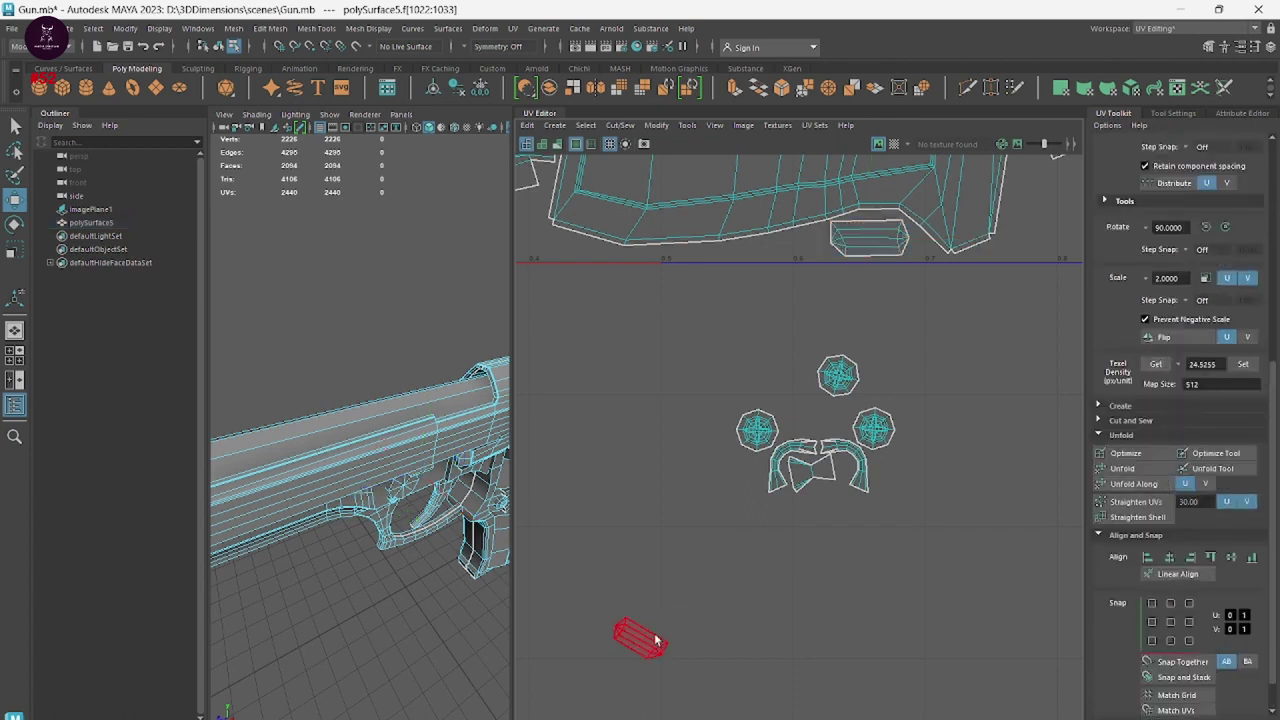
Level the other small shell horizontally and fit it beside the curved shell.
left_click_drag(588, 685, 590, 683)
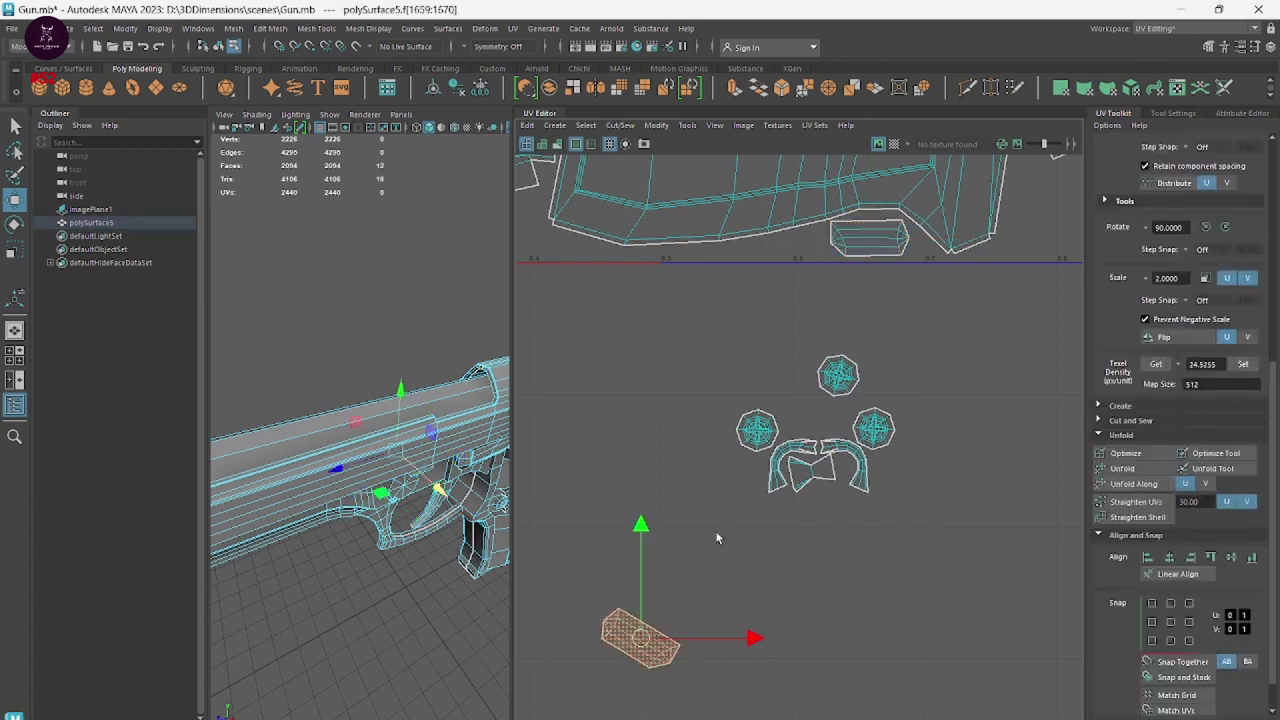
middle_click_drag(614, 657, 771, 657, "alt")
key("e")
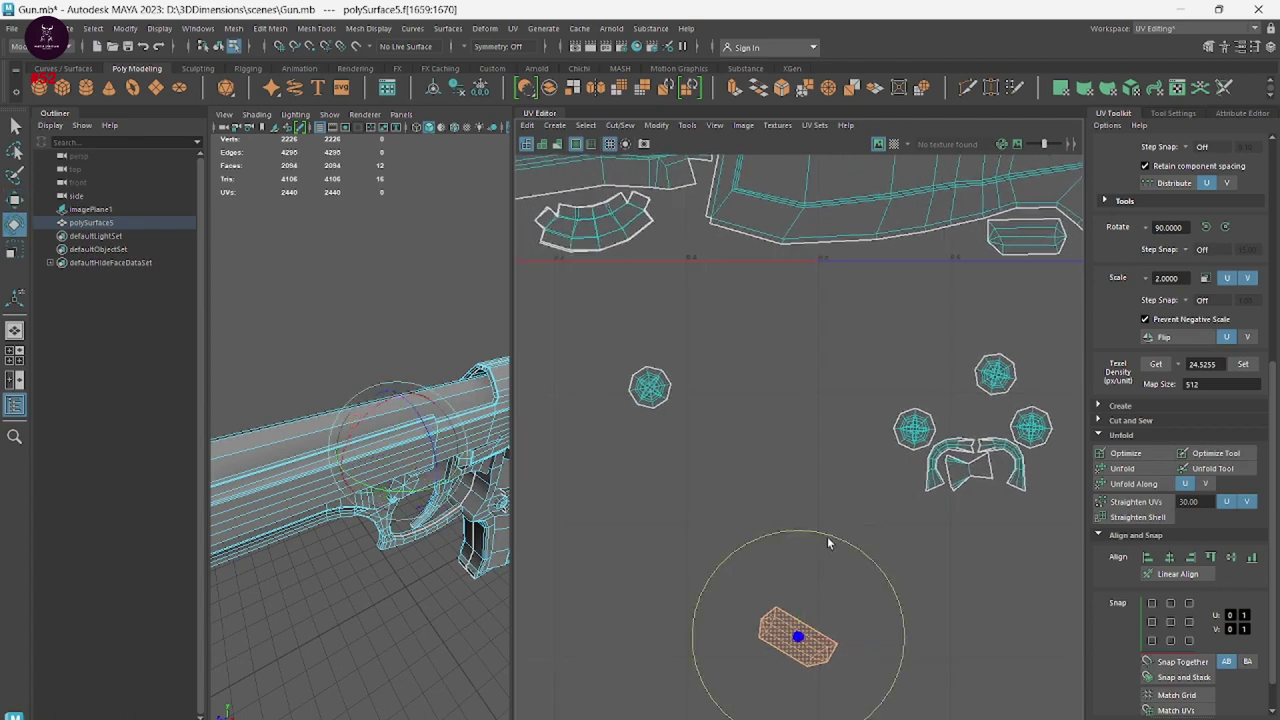
left_click_drag(828, 543, 771, 537)
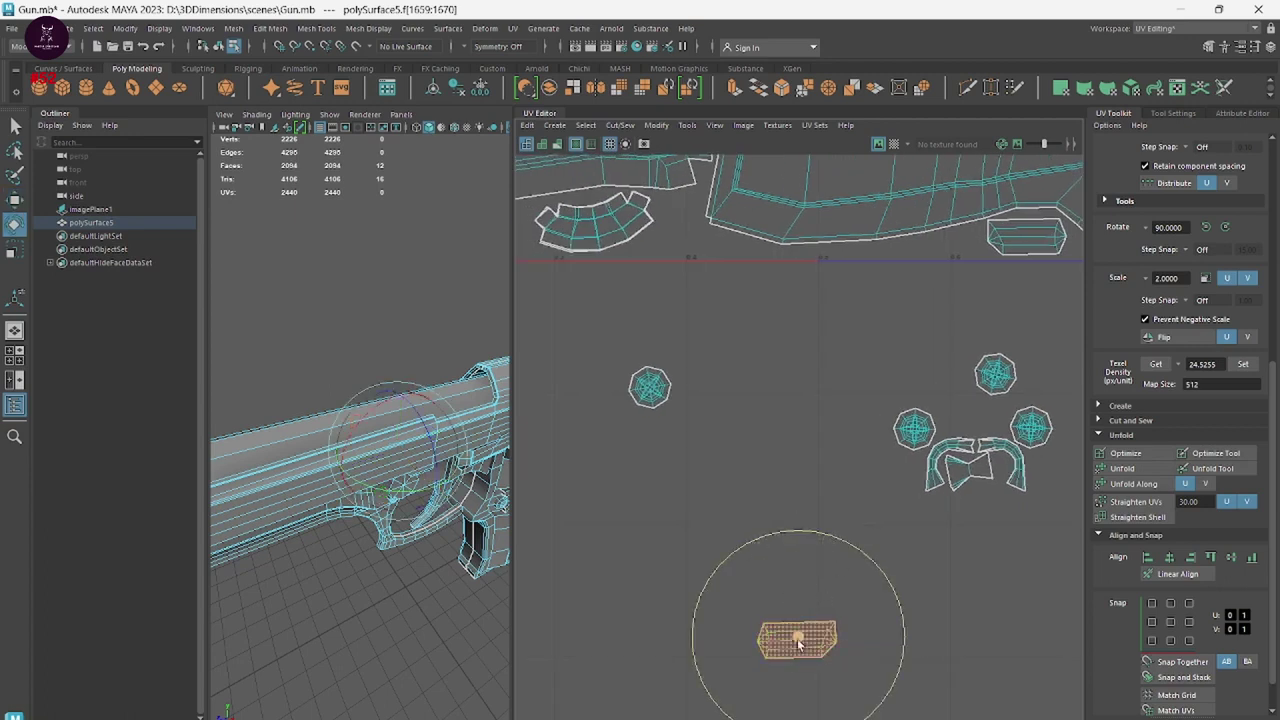
key("w")
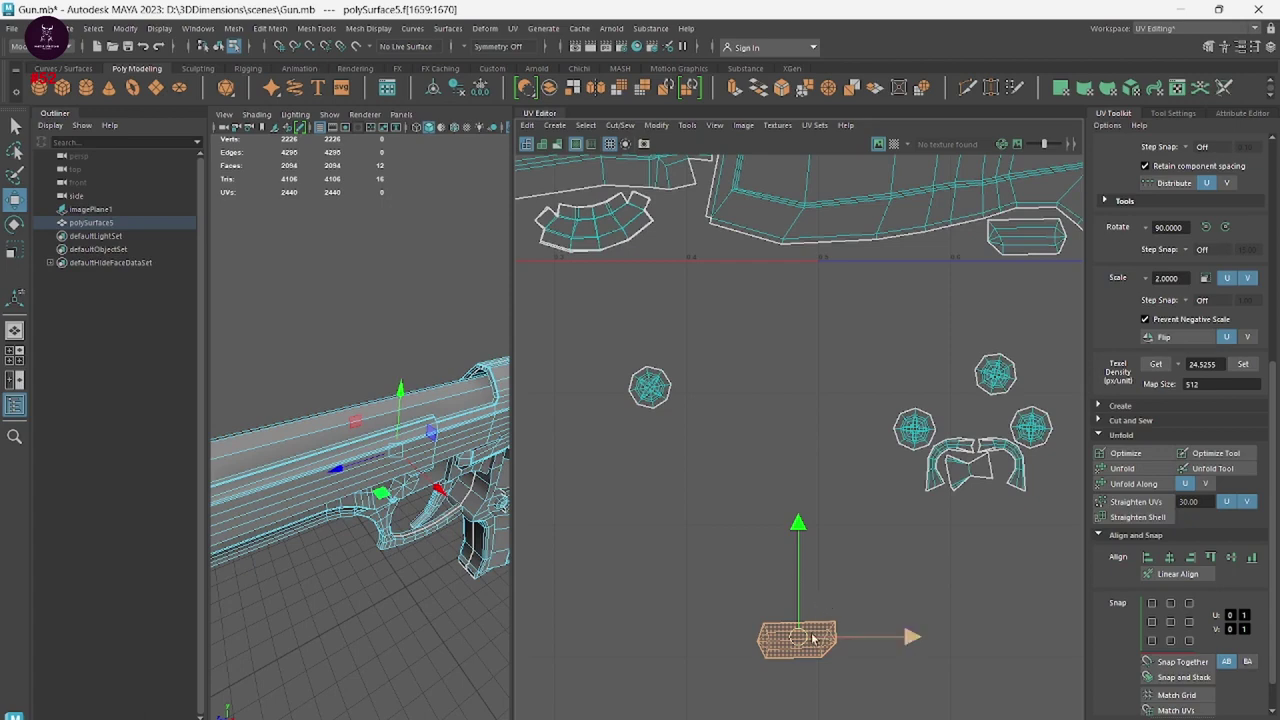
left_click_drag(813, 638, 692, 262)
key("space")
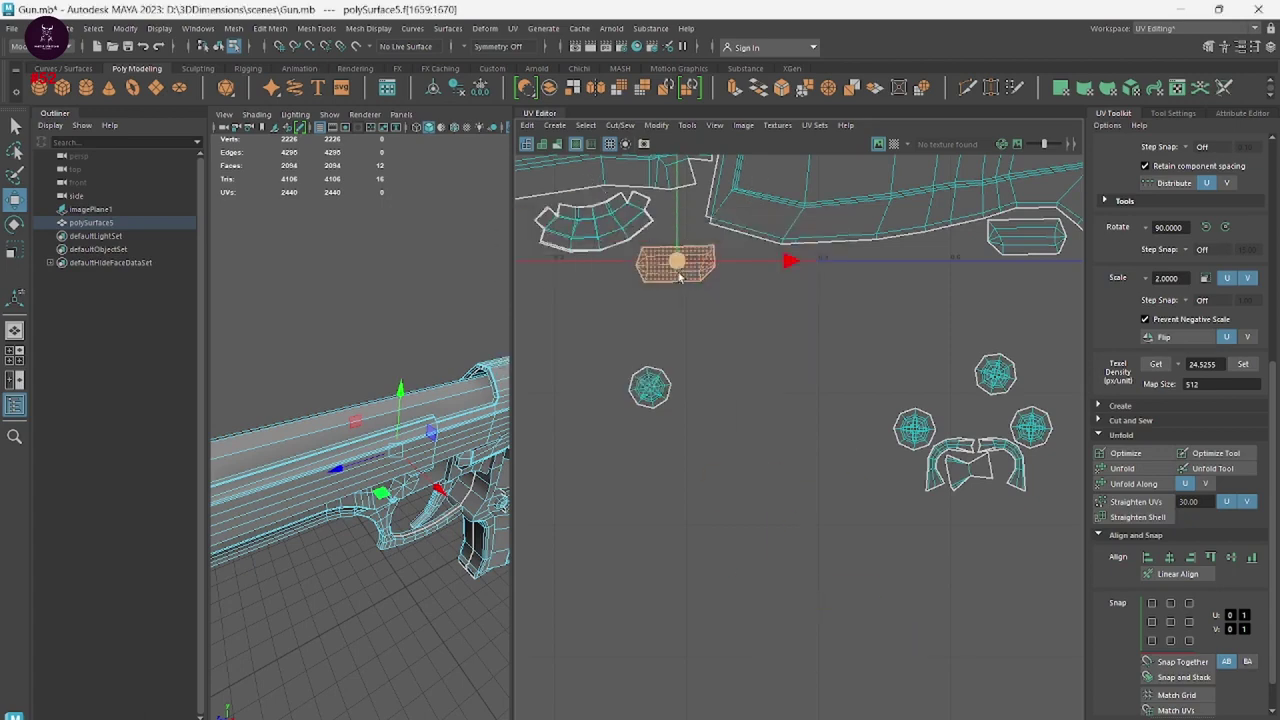
middle_click_drag(685, 278, 692, 413, "alt")
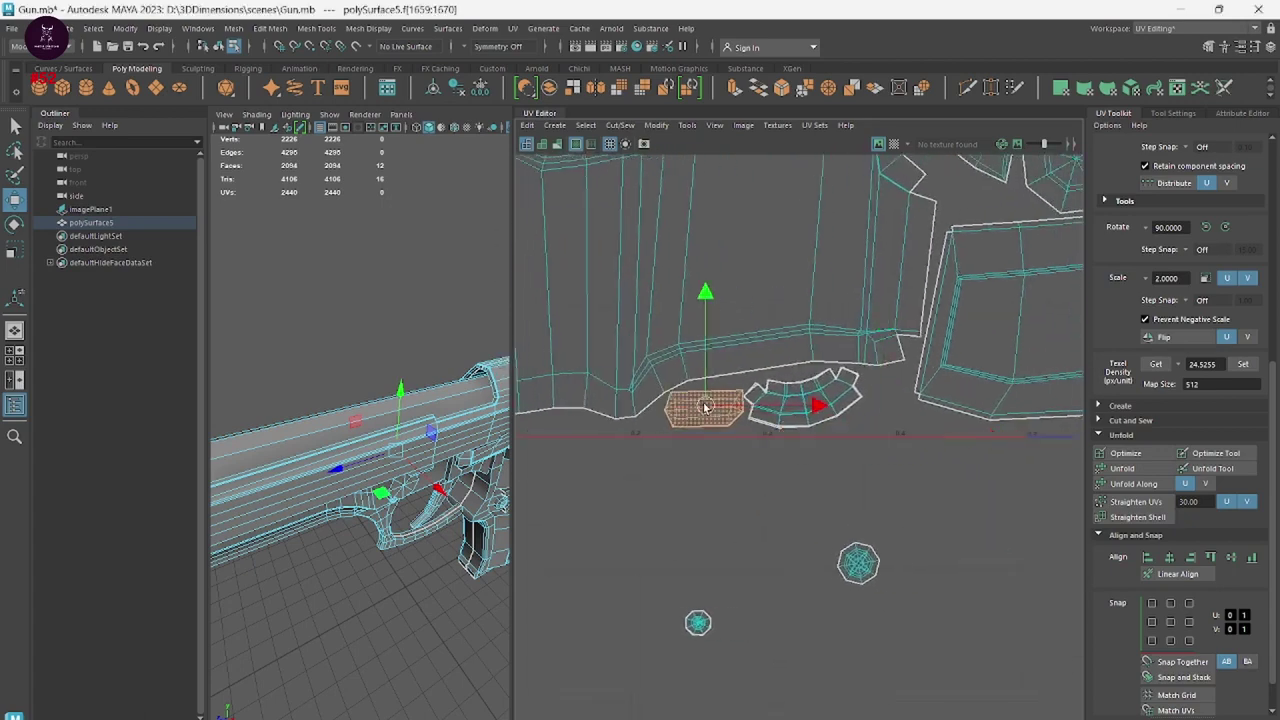
Move the curved arch shell into a layout gap and rotate it a quarter turn upright.
scroll(826, 580, "down", 1)
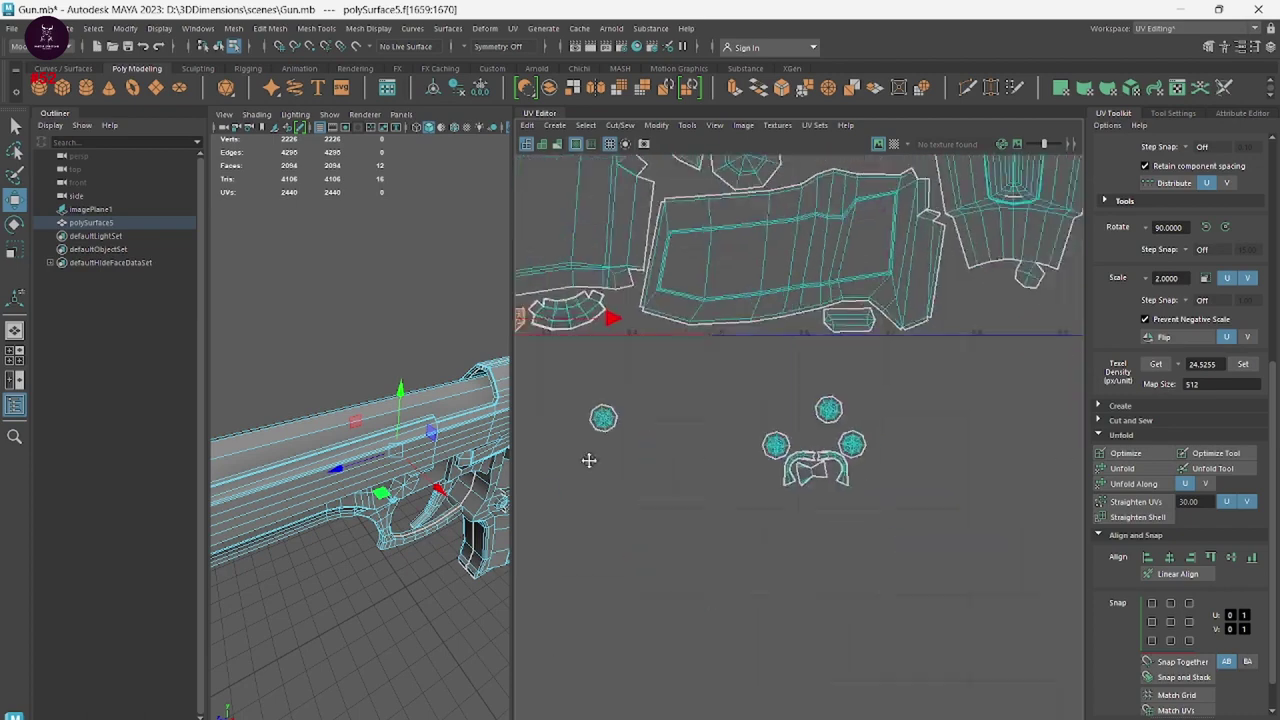
scroll(663, 449, "down", 2)
mouse_move(749, 477)
middle_mouse_down("alt")
mouse_move(677, 622)
mouse_move(660, 566)
middle_mouse_up("alt")
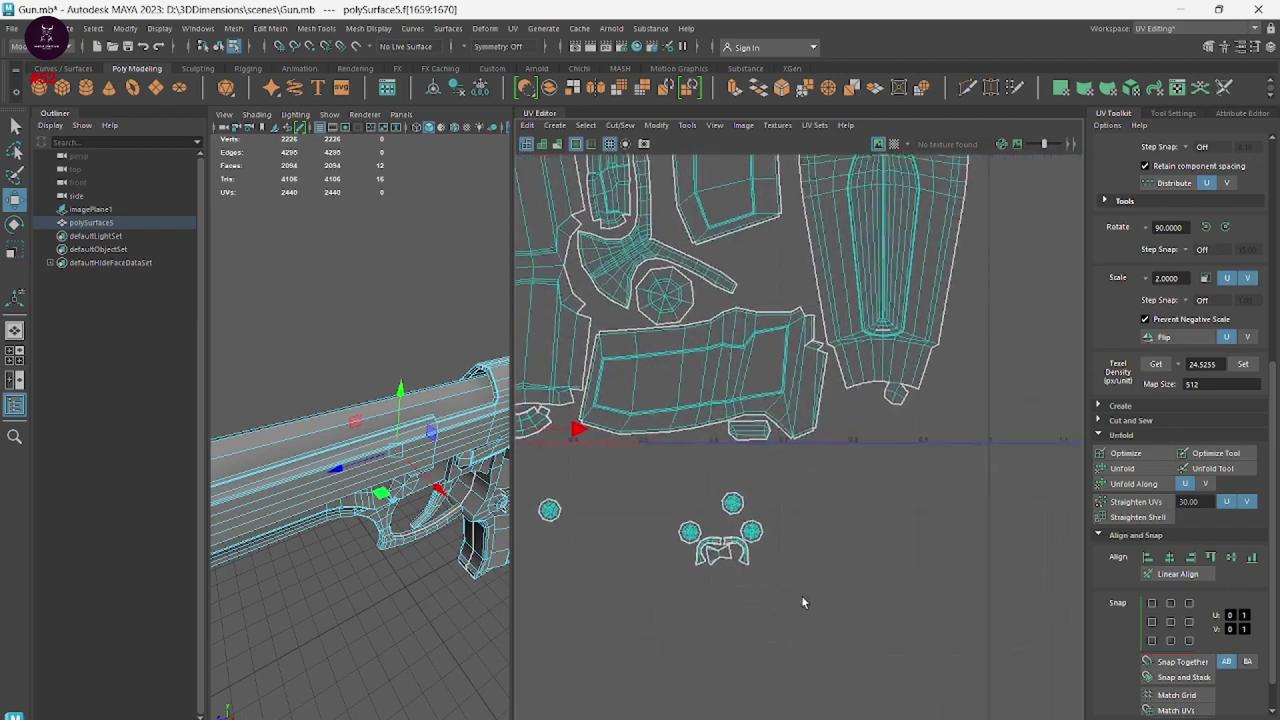
left_click(740, 553)
mouse_move(740, 552)
left_mouse_down()
mouse_move(767, 255)
mouse_move(857, 280)
left_mouse_up()
key("r")
key("e")
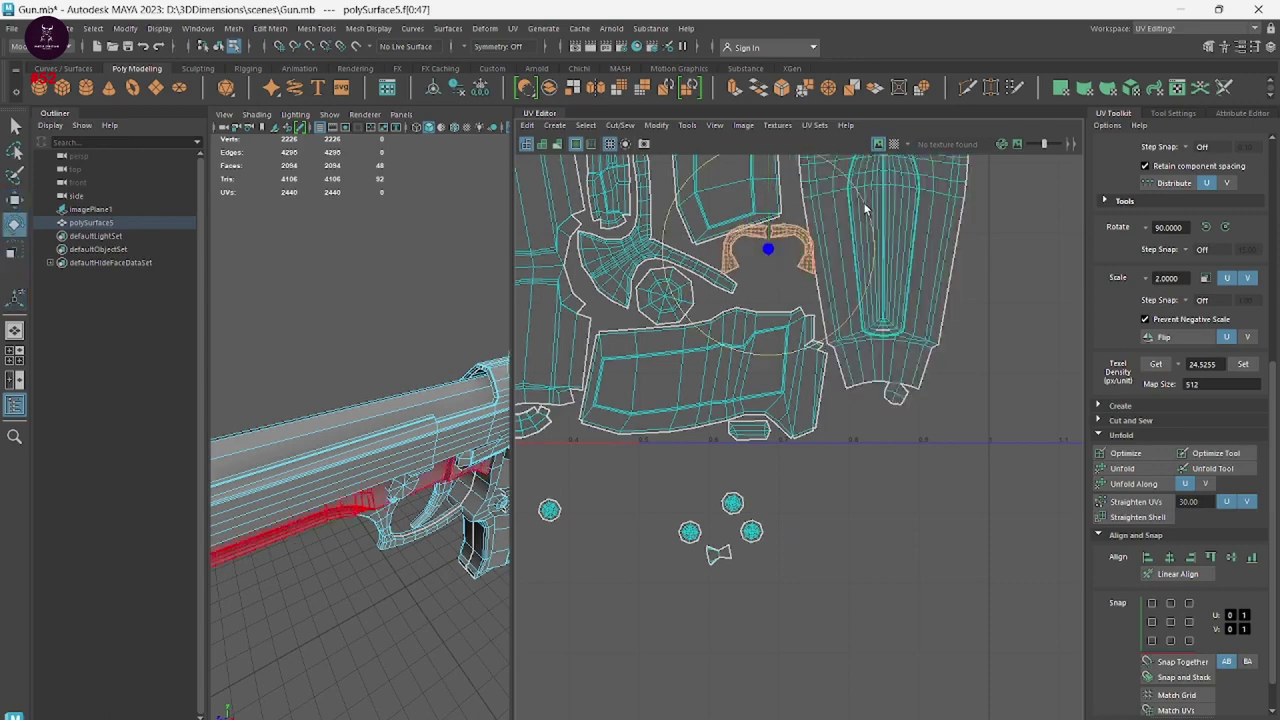
left_click_drag(866, 208, 851, 349)
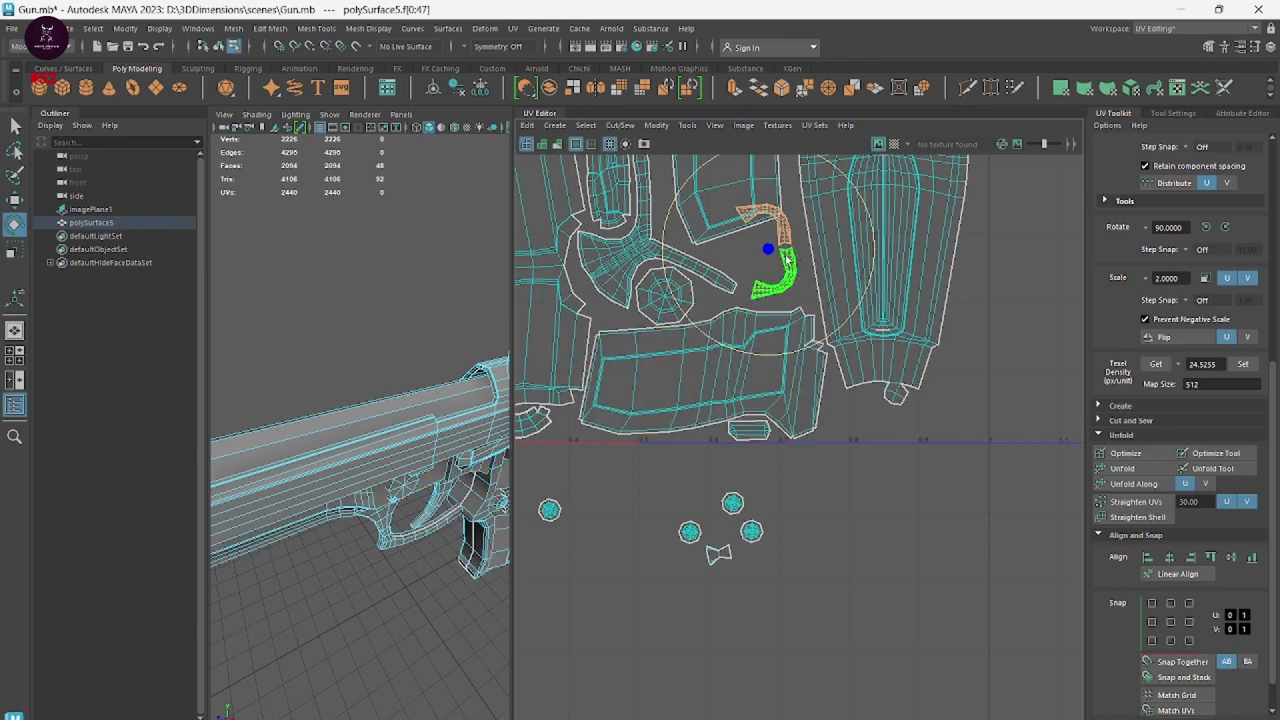
key("w")
left_click_drag(778, 277, 773, 271)
key("r")
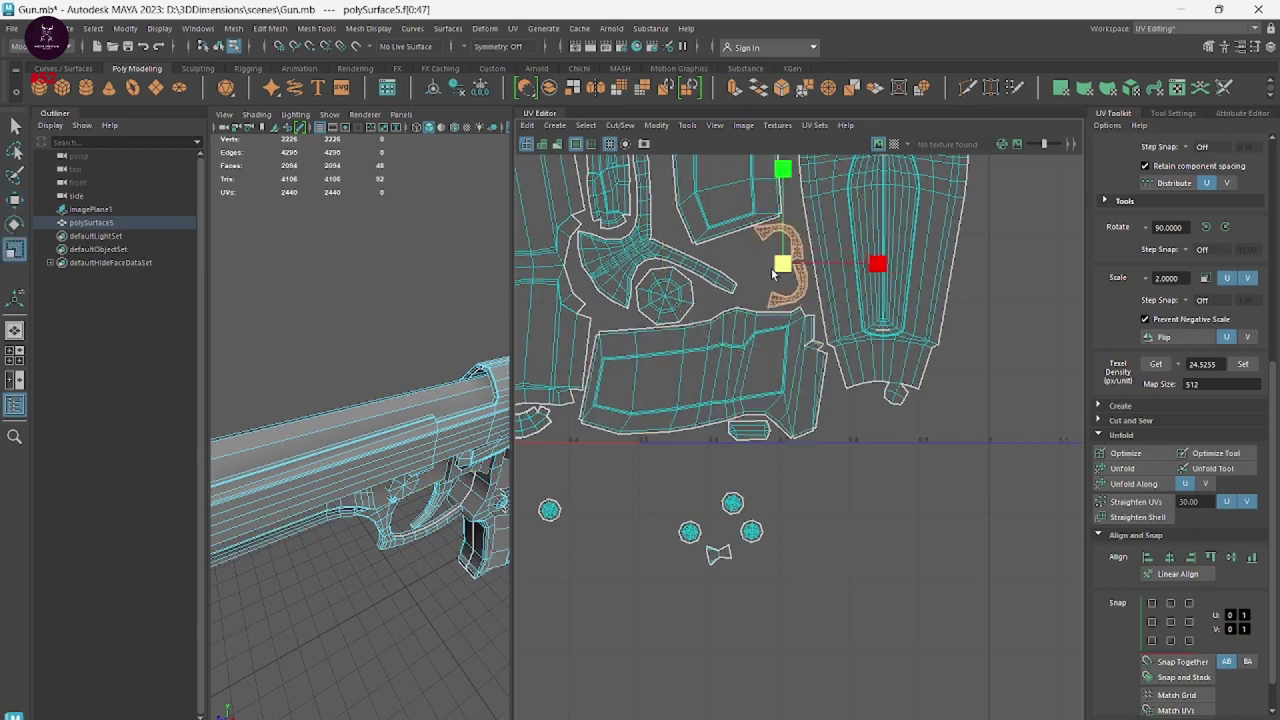
Move the small bow-shaped shell up into the layout beside the arch shell.
left_click(716, 555)
key("w")
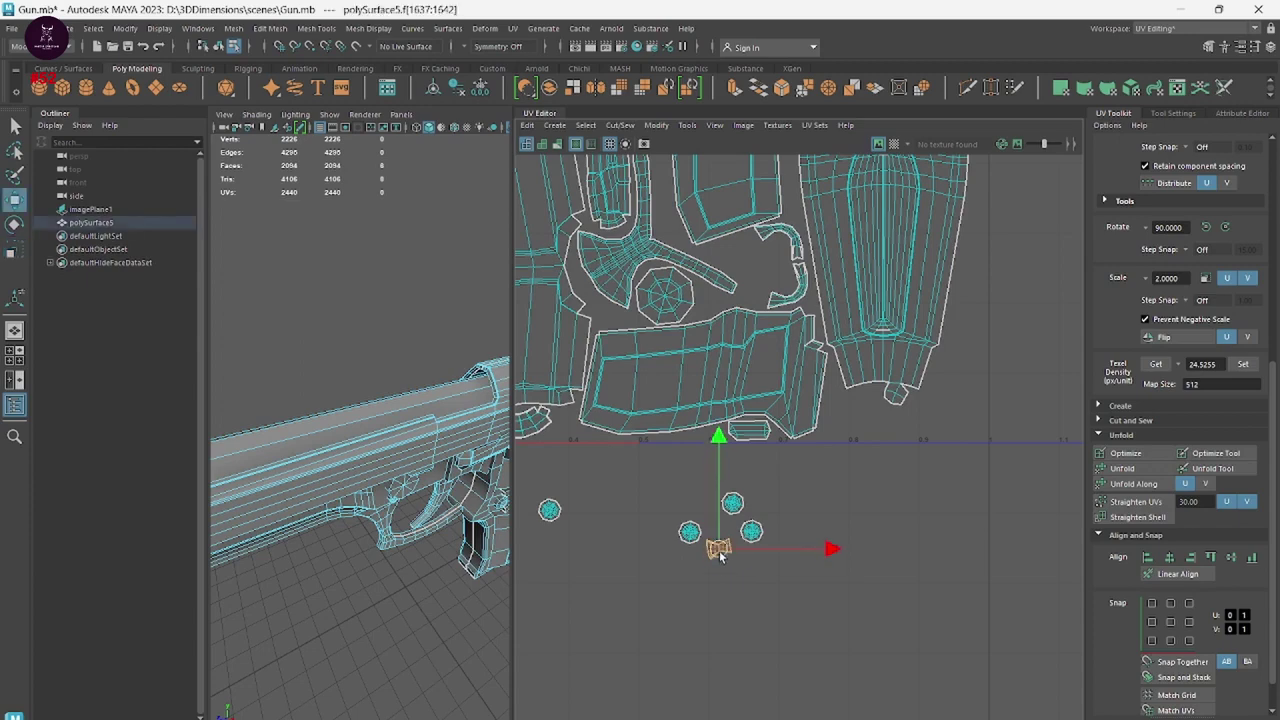
left_click_drag(720, 556, 760, 270)
key("r")
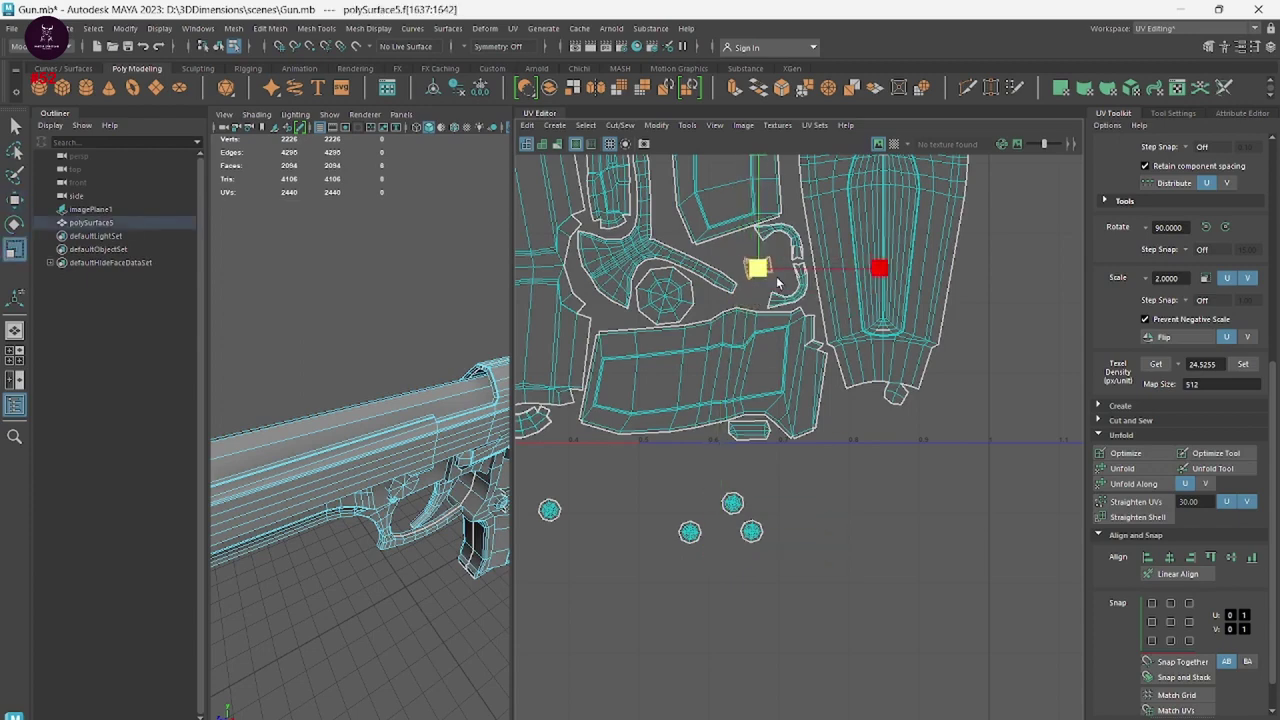
Select the four small round shells and align their horizontal and vertical centres into one stack.
scroll(743, 550, "up", 3)
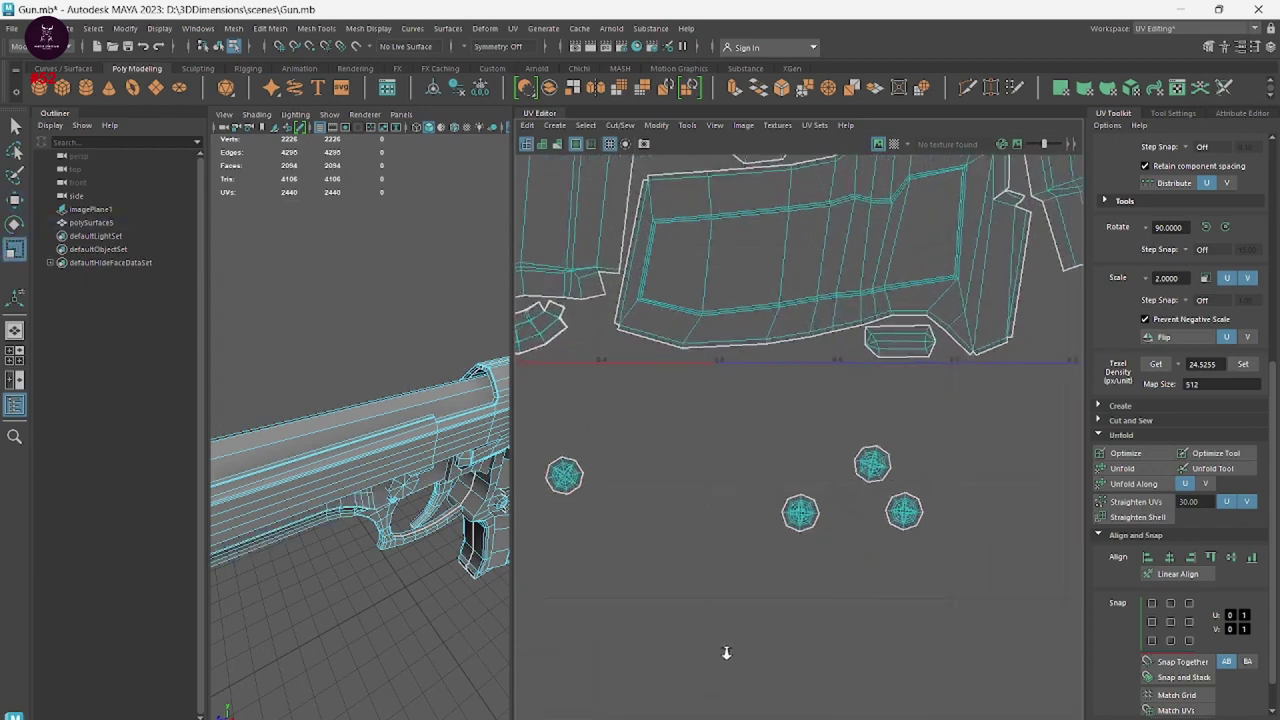
middle_click_drag(726, 651, 775, 535, "alt")
left_click_drag(994, 497, 564, 315)
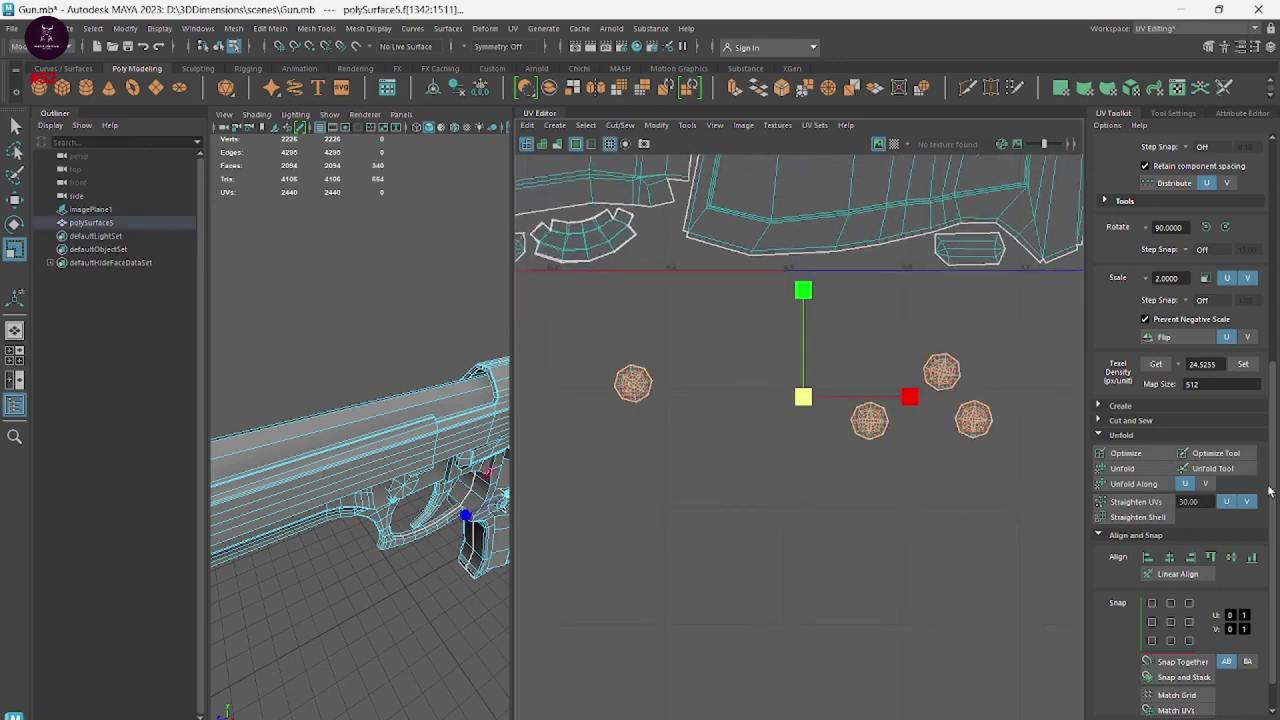
left_click(1178, 558)
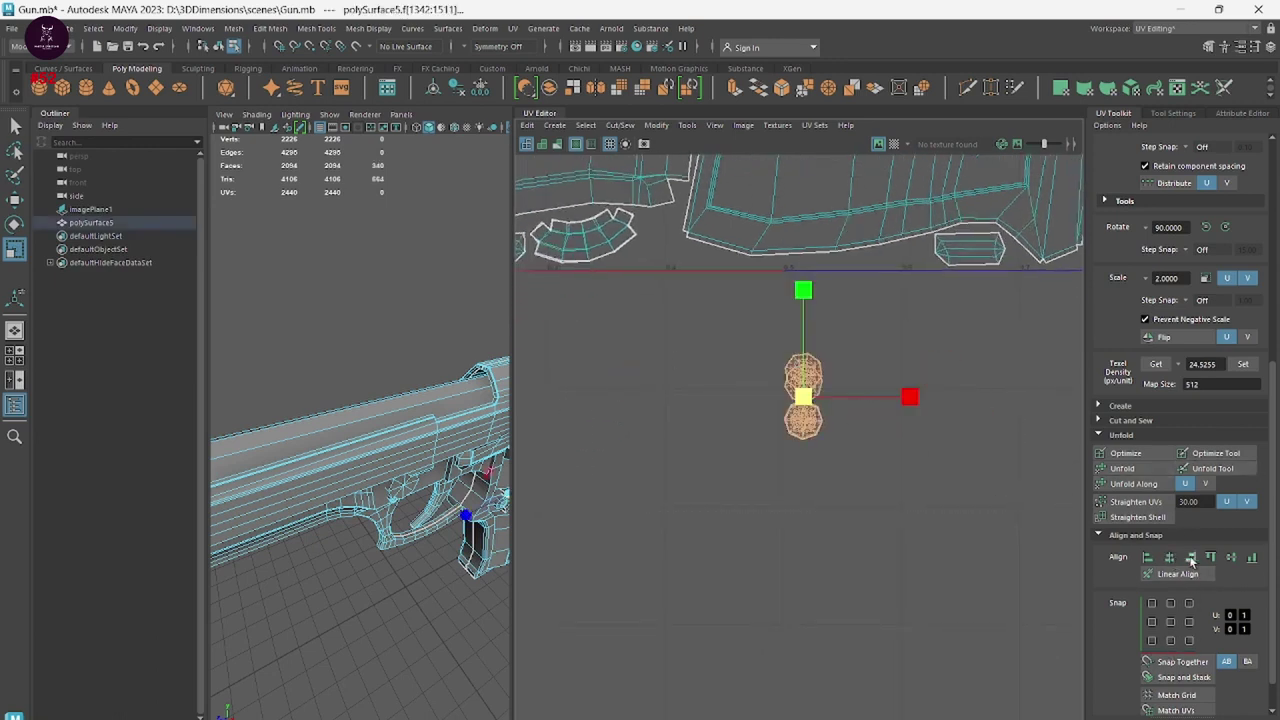
left_click(1233, 560)
scroll(920, 437, "up", 4)
Move the other small round shell onto the stacked octagon shells.
scroll(929, 566, "up", 3)
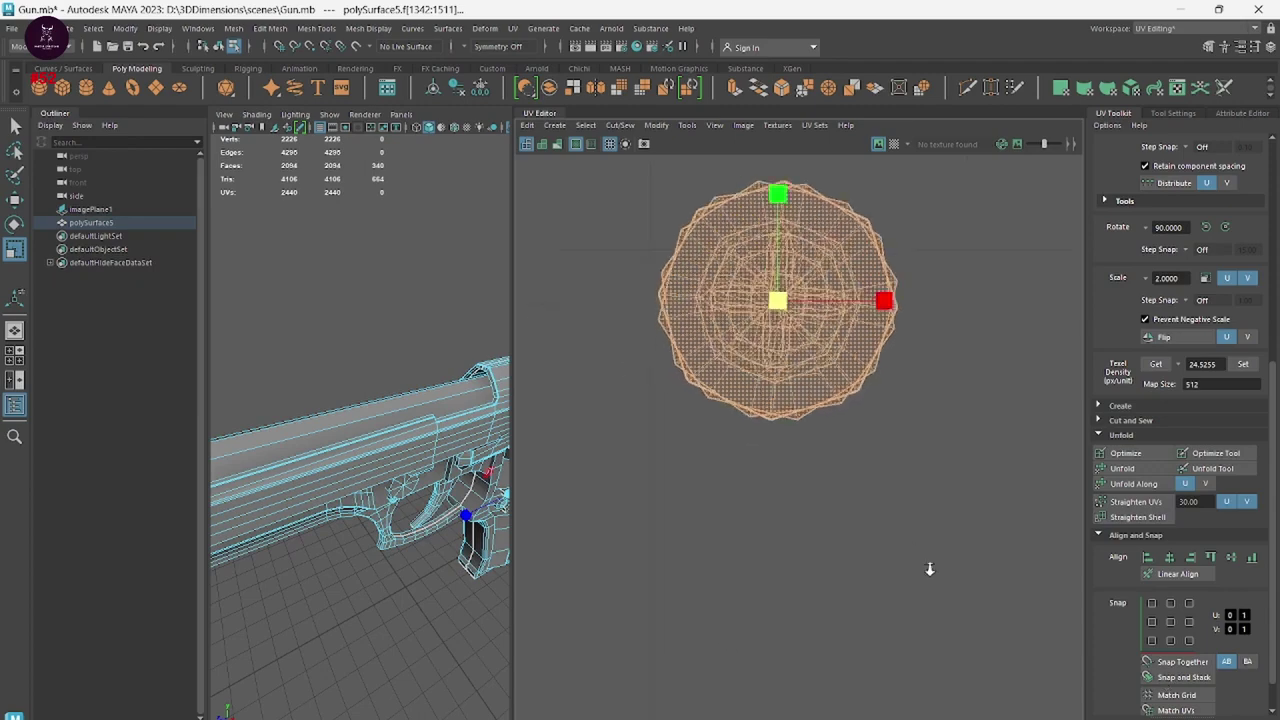
middle_click_drag(929, 566, 814, 583, "alt")
scroll(829, 585, "down", 1)
scroll(929, 557, "down", 3)
scroll(780, 550, "down", 4)
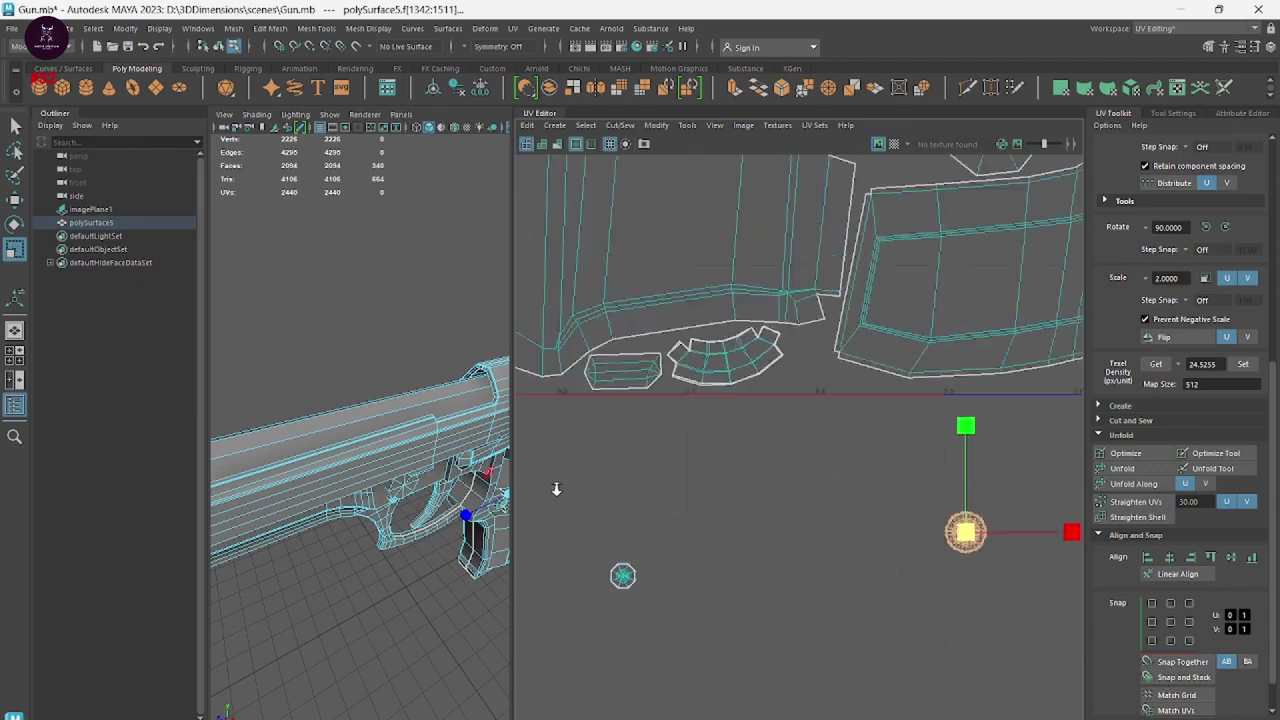
scroll(642, 527, "down", 2)
left_click_drag(642, 527, 790, 652)
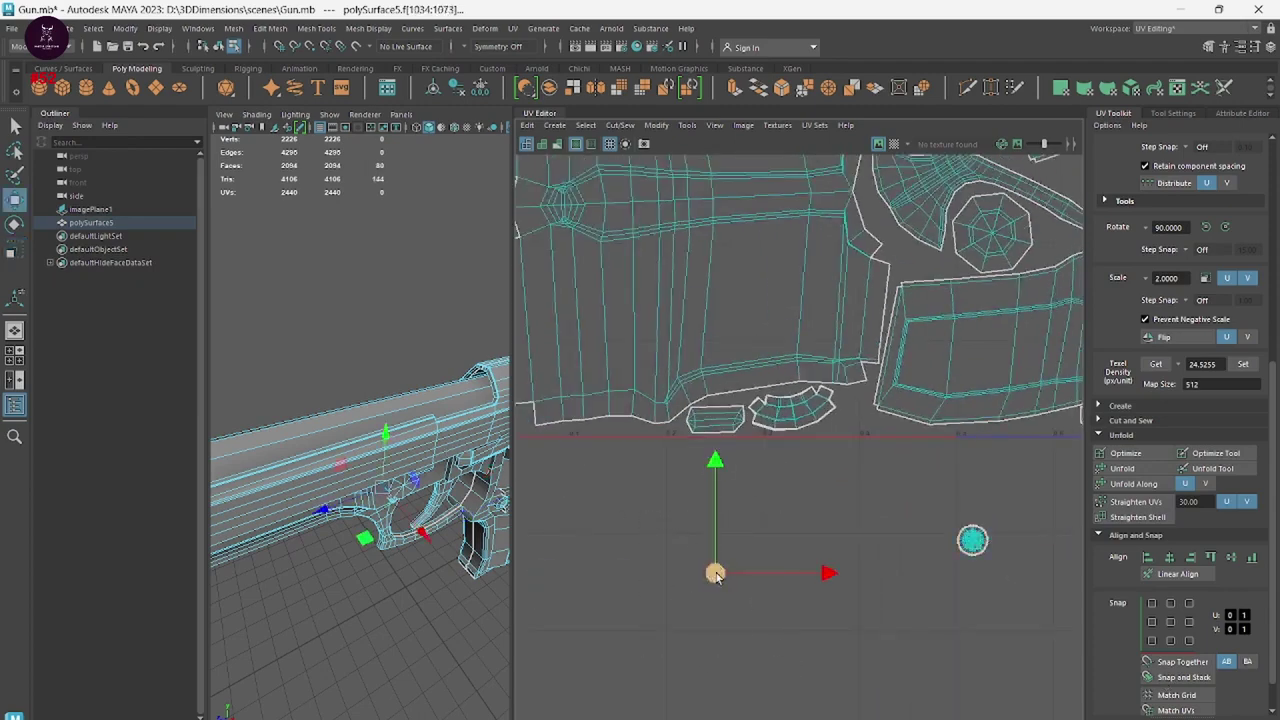
left_click_drag(714, 575, 904, 540)
Pull one shell off the stack to the right and move the left octagon shell onto it.
scroll(955, 568, "up", 1)
scroll(926, 558, "up", 2)
scroll(940, 565, "up", 2)
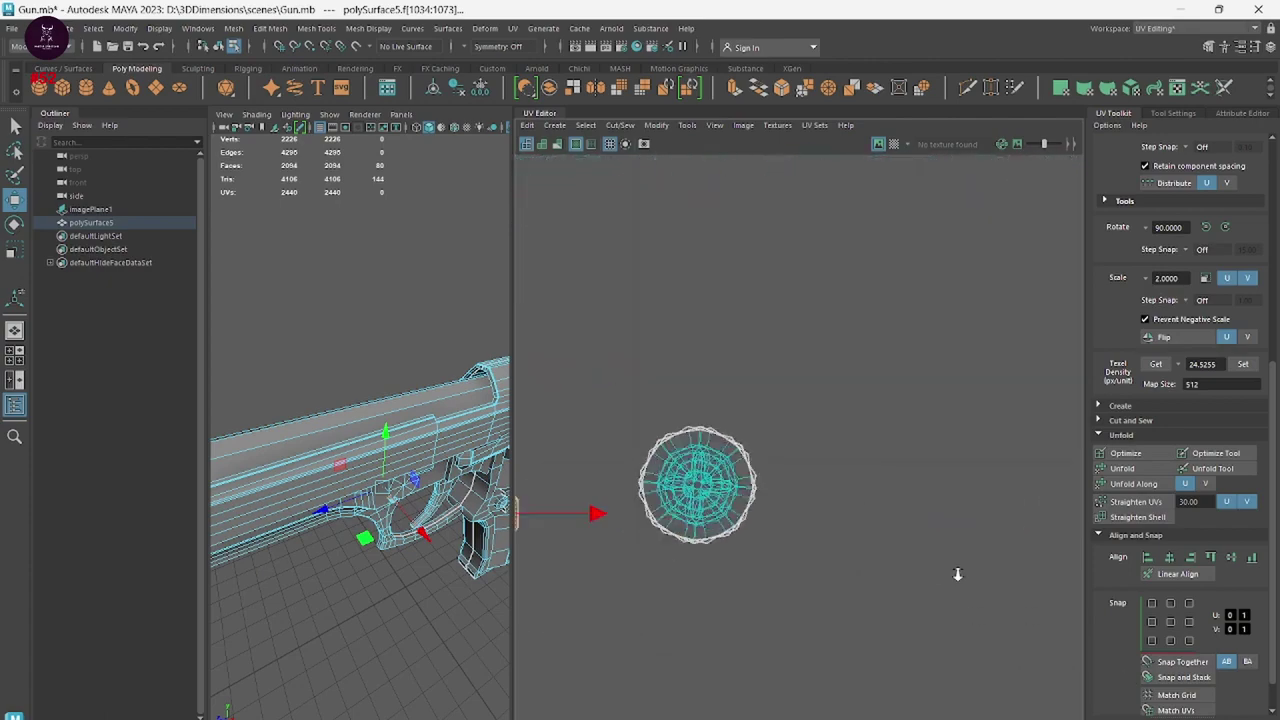
scroll(880, 480, "up", 2)
scroll(830, 410, "up", 2)
left_click(857, 472)
middle_click_drag(857, 472, 750, 470, "alt")
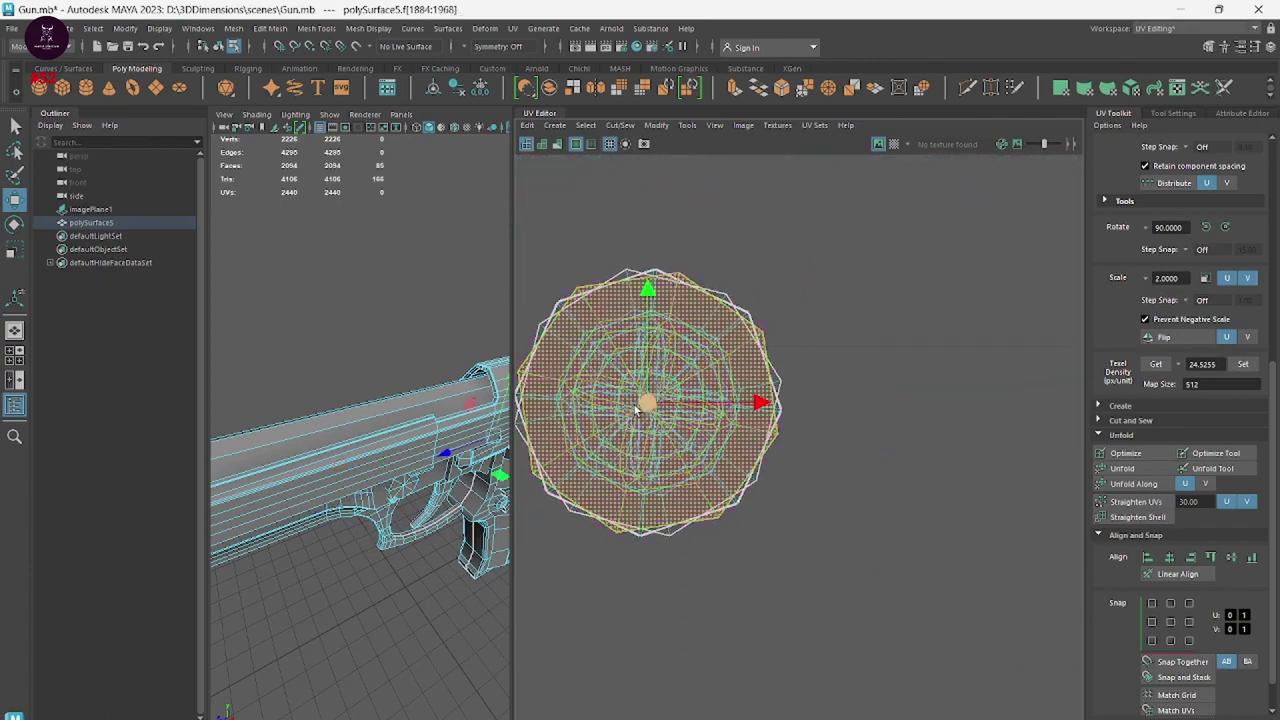
left_click_drag(643, 410, 946, 395)
left_click(670, 390)
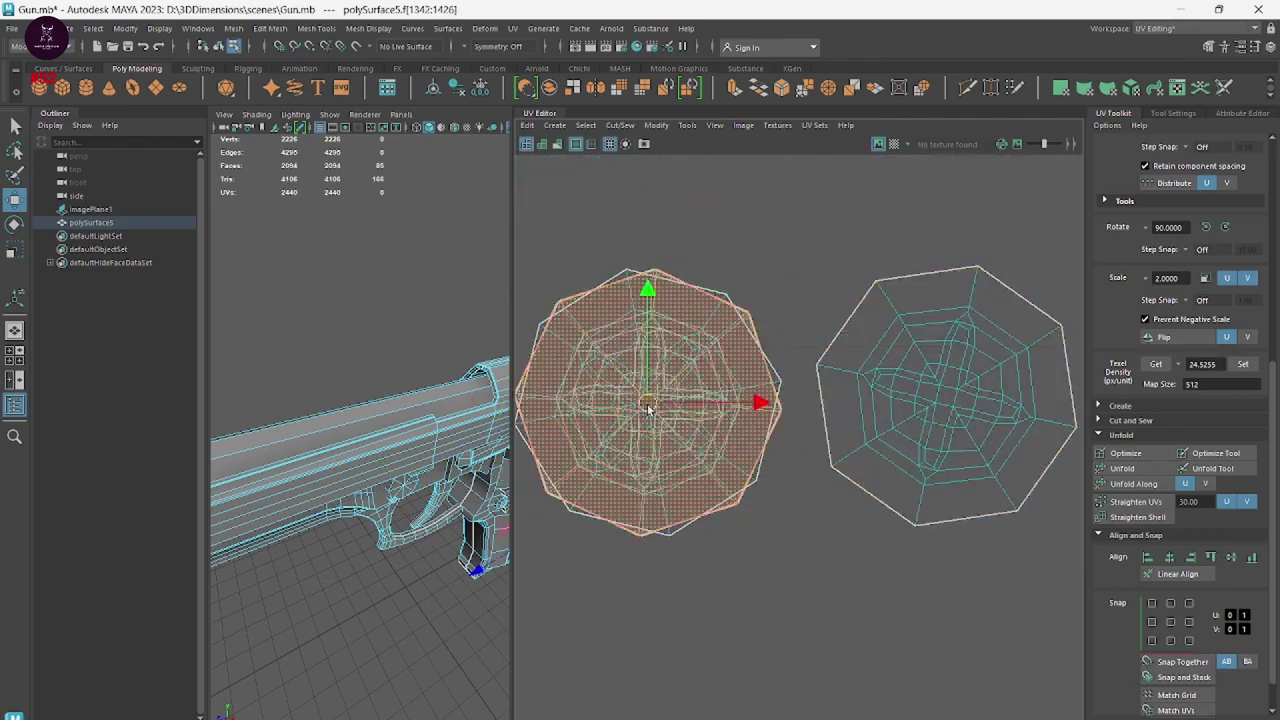
left_click_drag(652, 400, 940, 403)
Rotate the right octagon shell slightly to match the stack and nudge it left.
key("e")
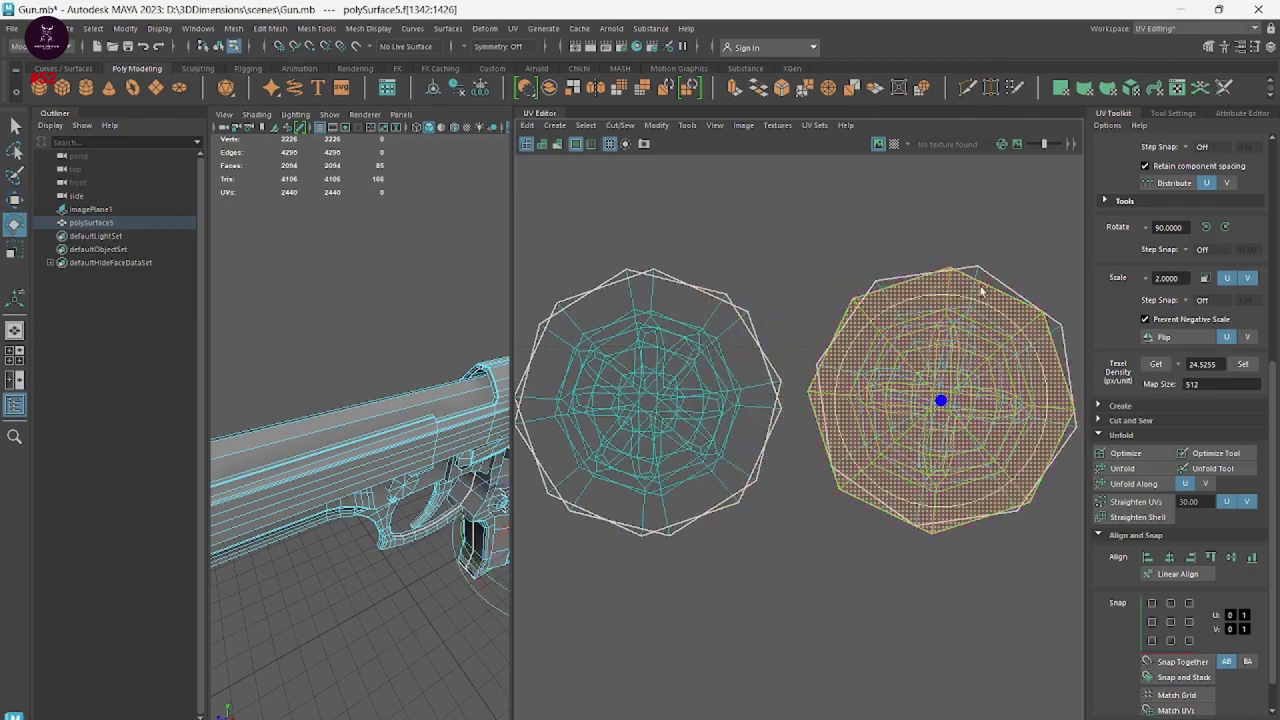
left_click(983, 352)
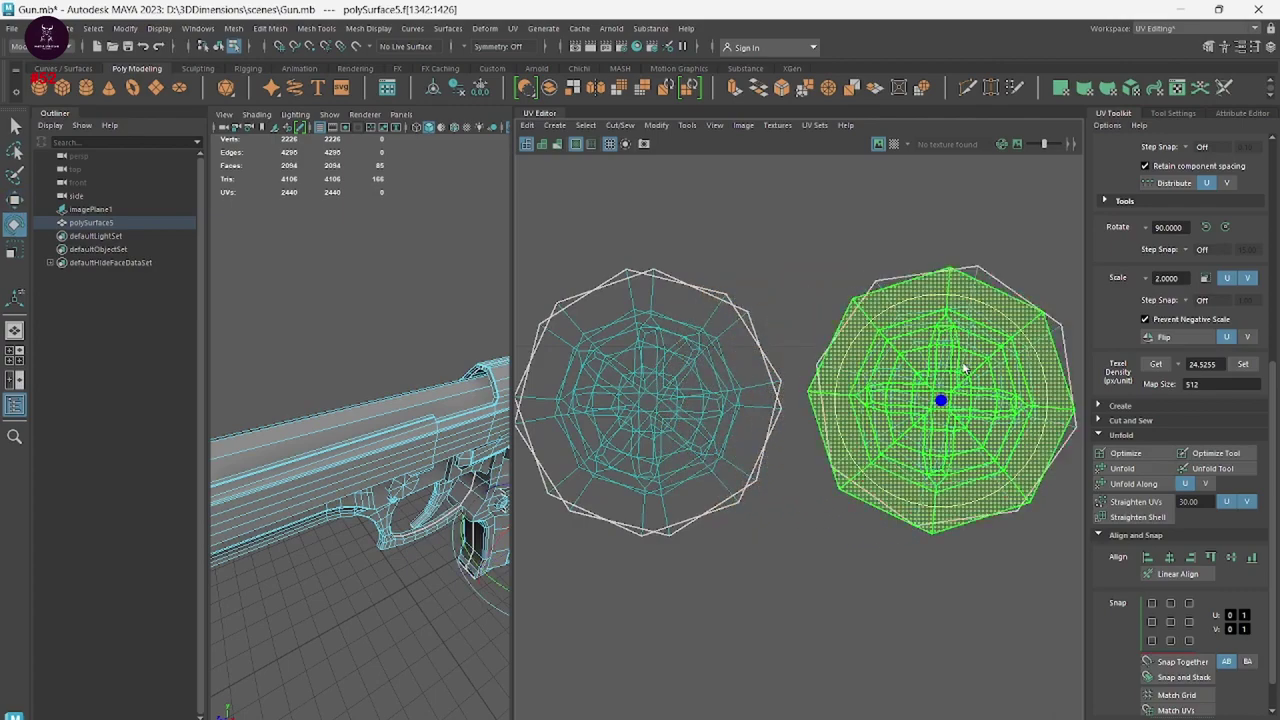
middle_click_drag(983, 352, 912, 365, "alt")
left_click_drag(912, 365, 903, 402)
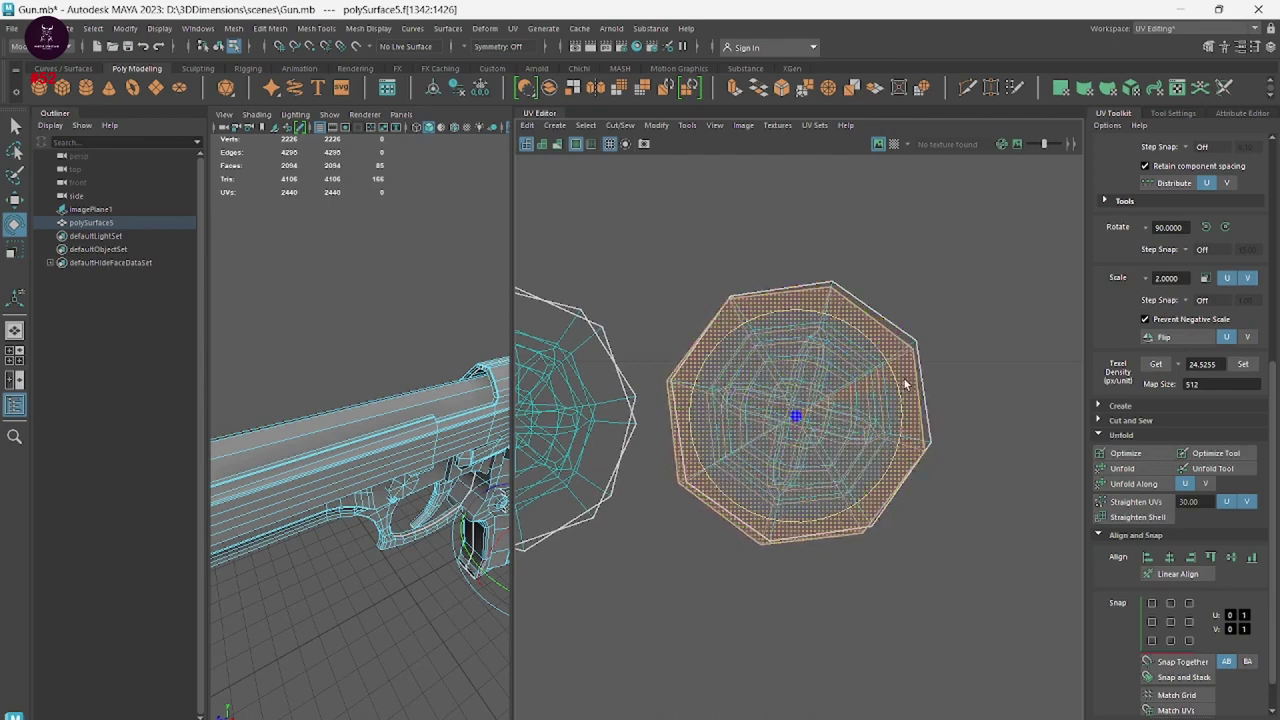
key("w")
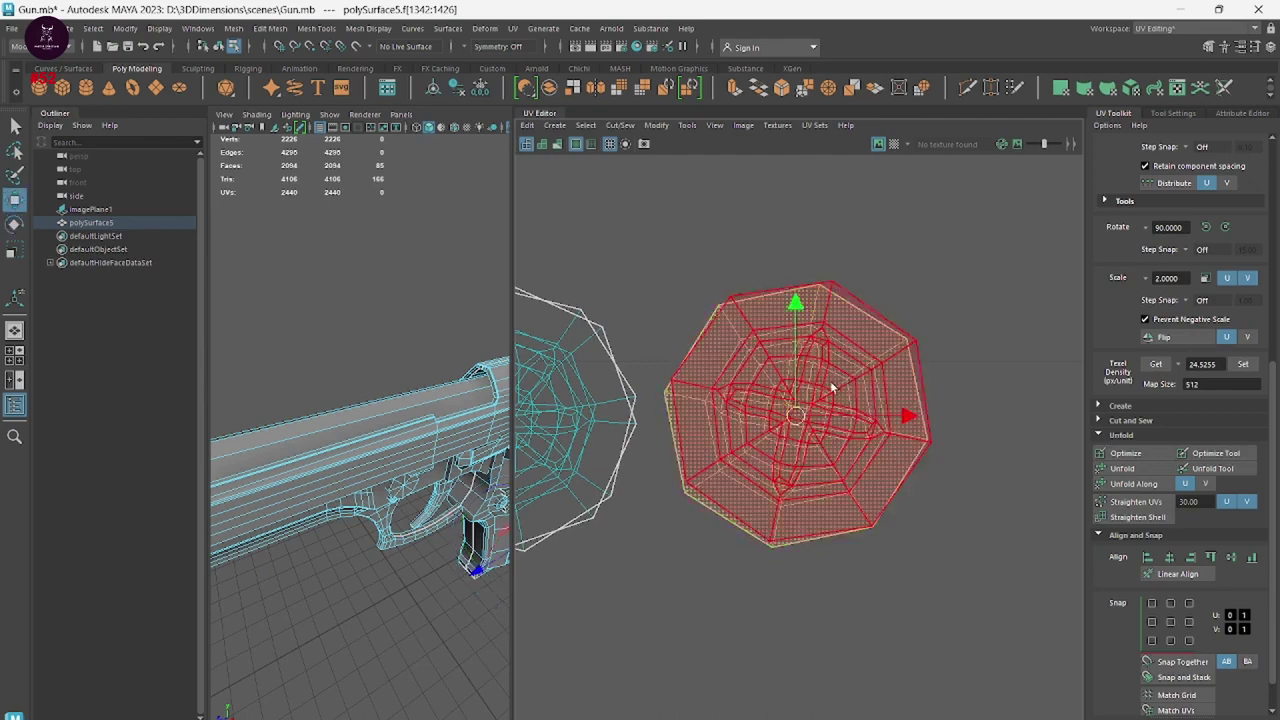
key("r")
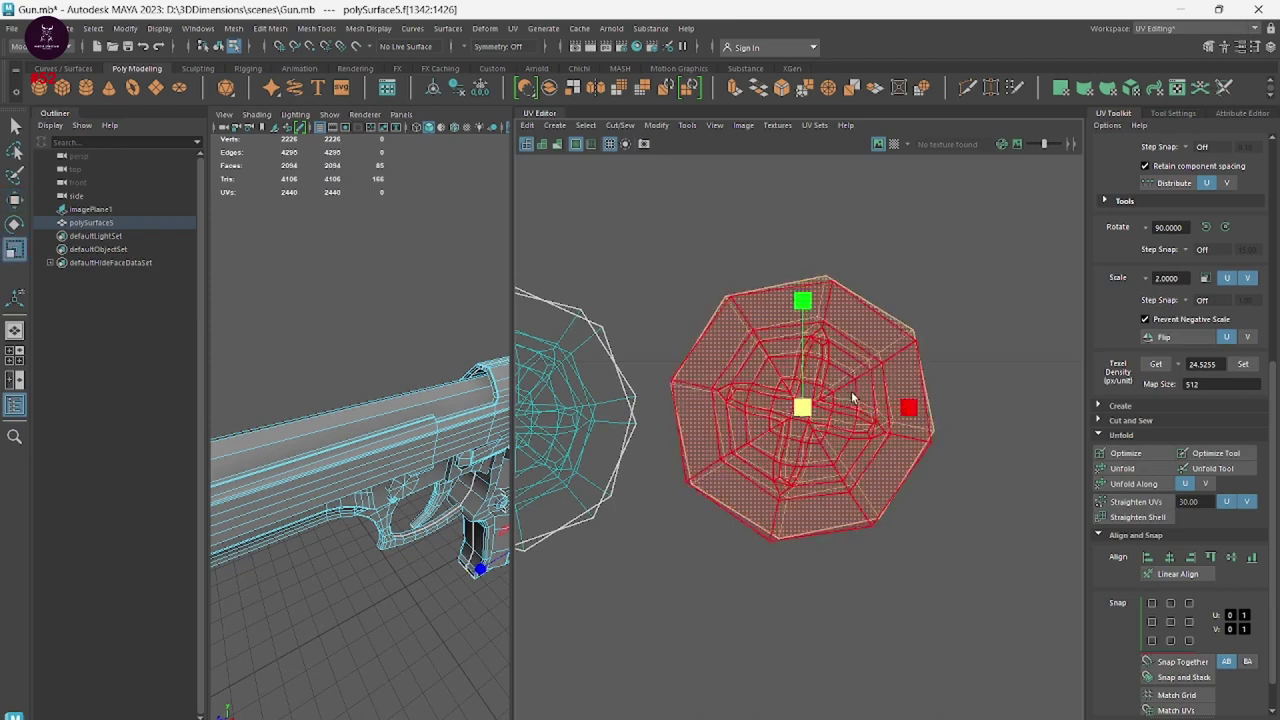
key("e")
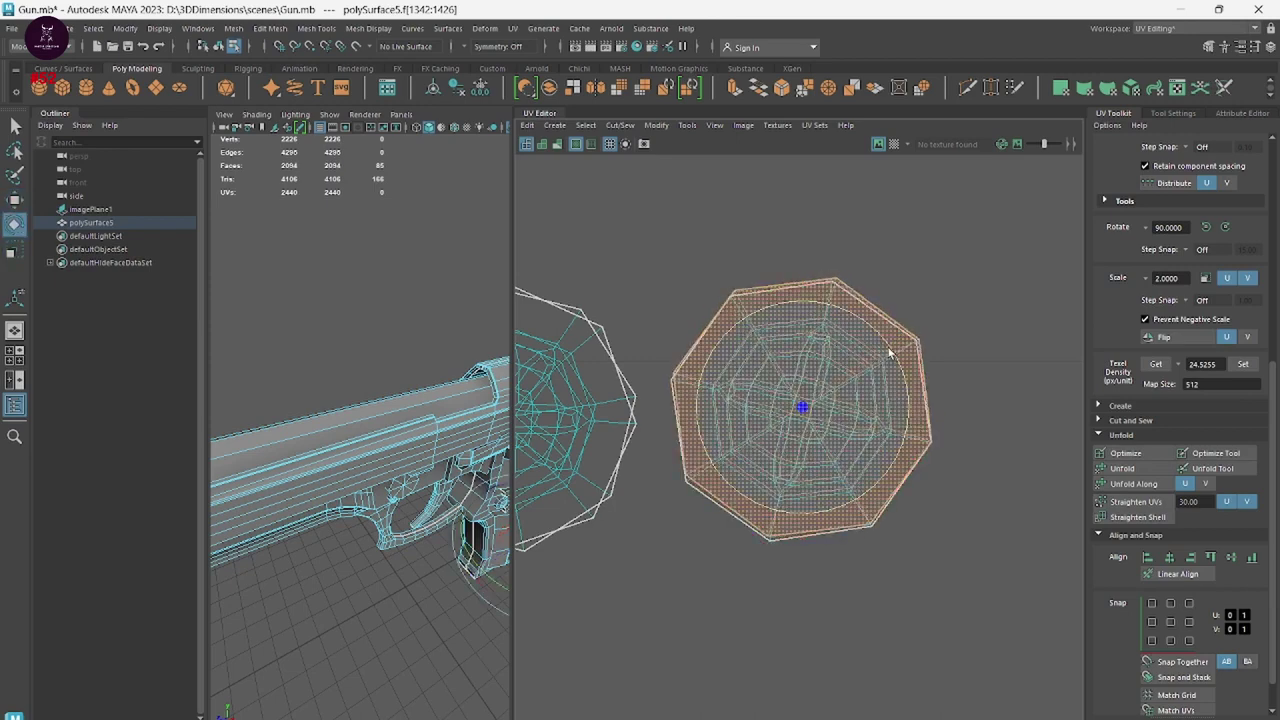
key("w")
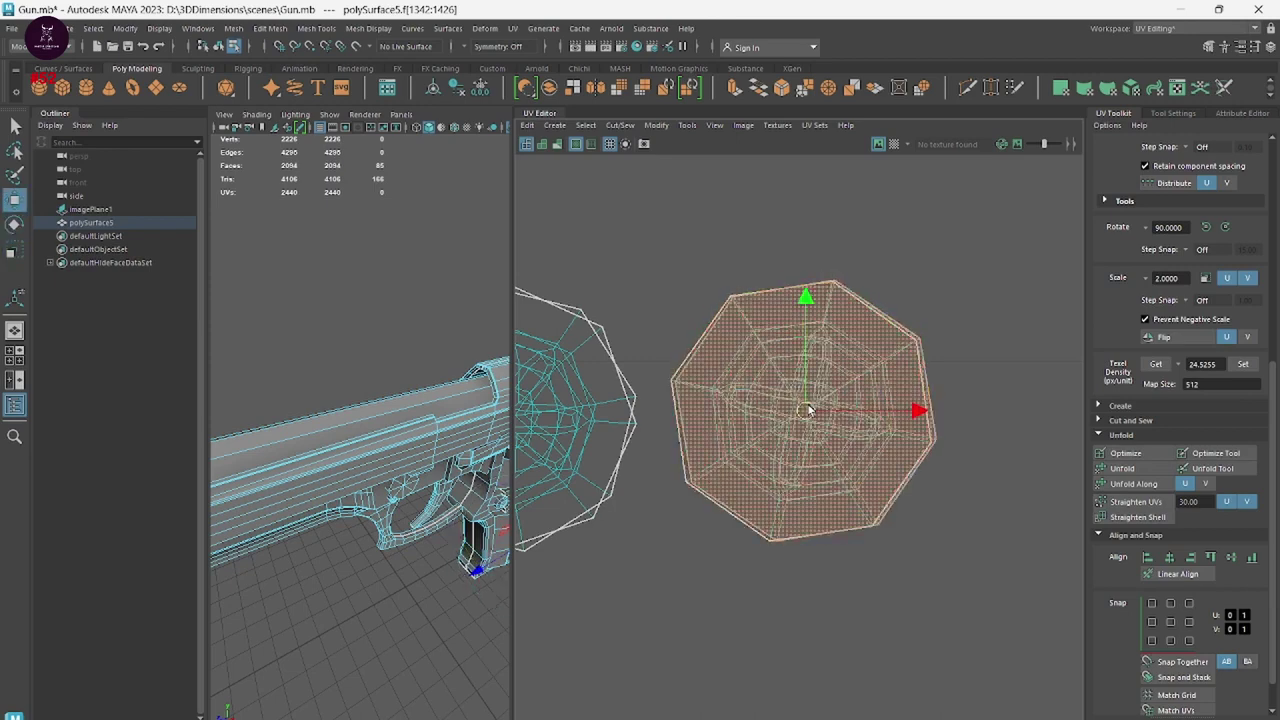
left_click_drag(810, 410, 807, 410)
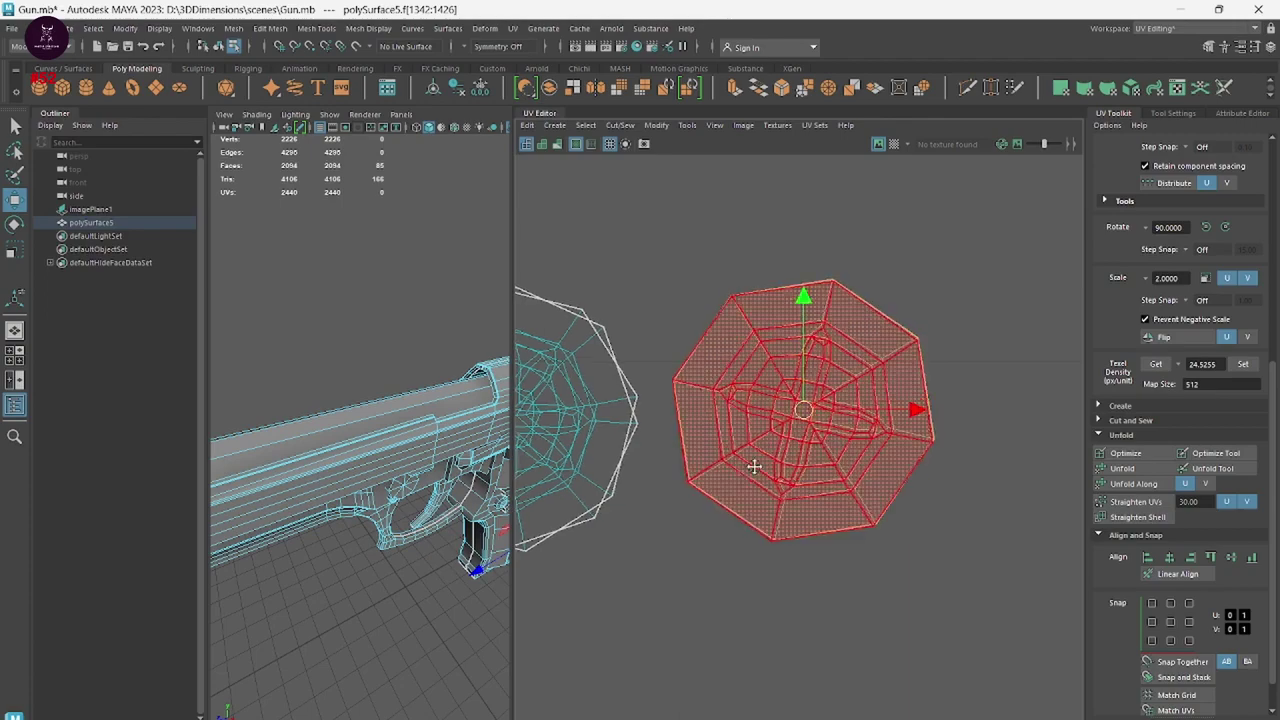
Slide the top shell aside and move another stacked shell to the middle.
left_click_drag(757, 466, 895, 462)
left_click(671, 429)
left_click_drag(671, 429, 985, 405)
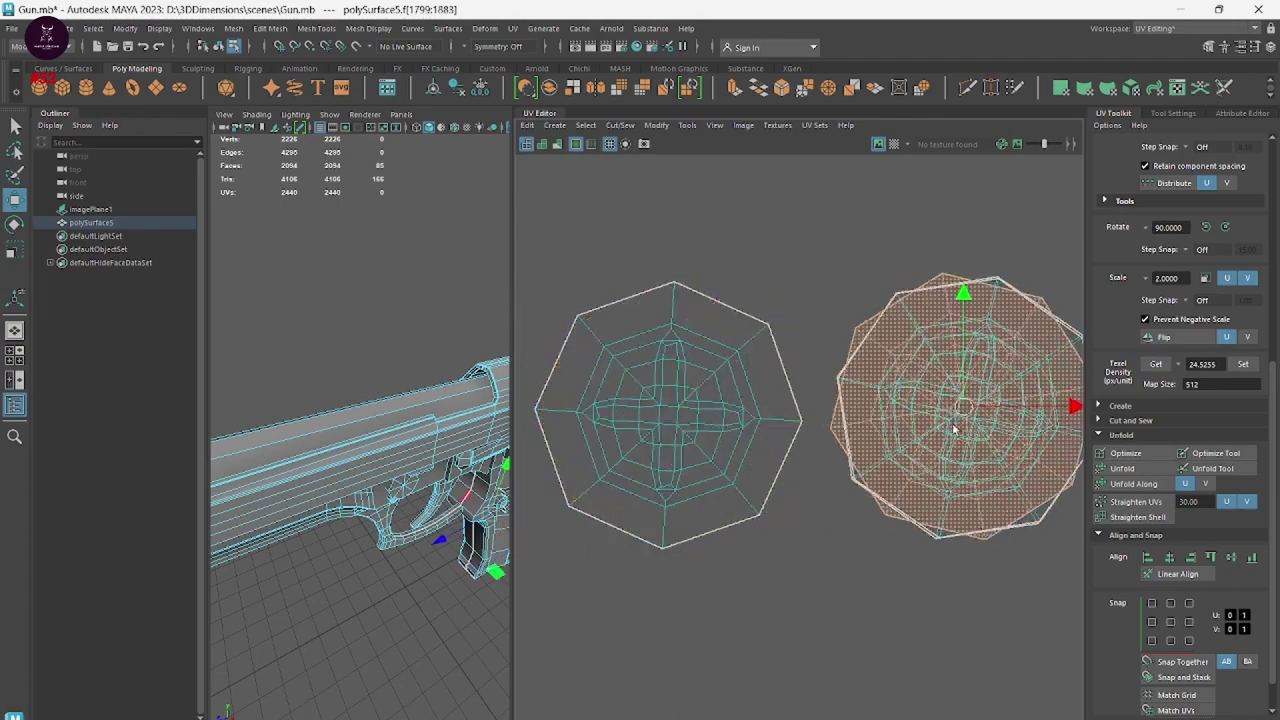
Move the shell onto the right octagon and rotate it to match the octagon beneath.
middle_click_drag(1060, 325, 868, 349, "alt")
key("e")
left_click_drag(868, 349, 902, 387)
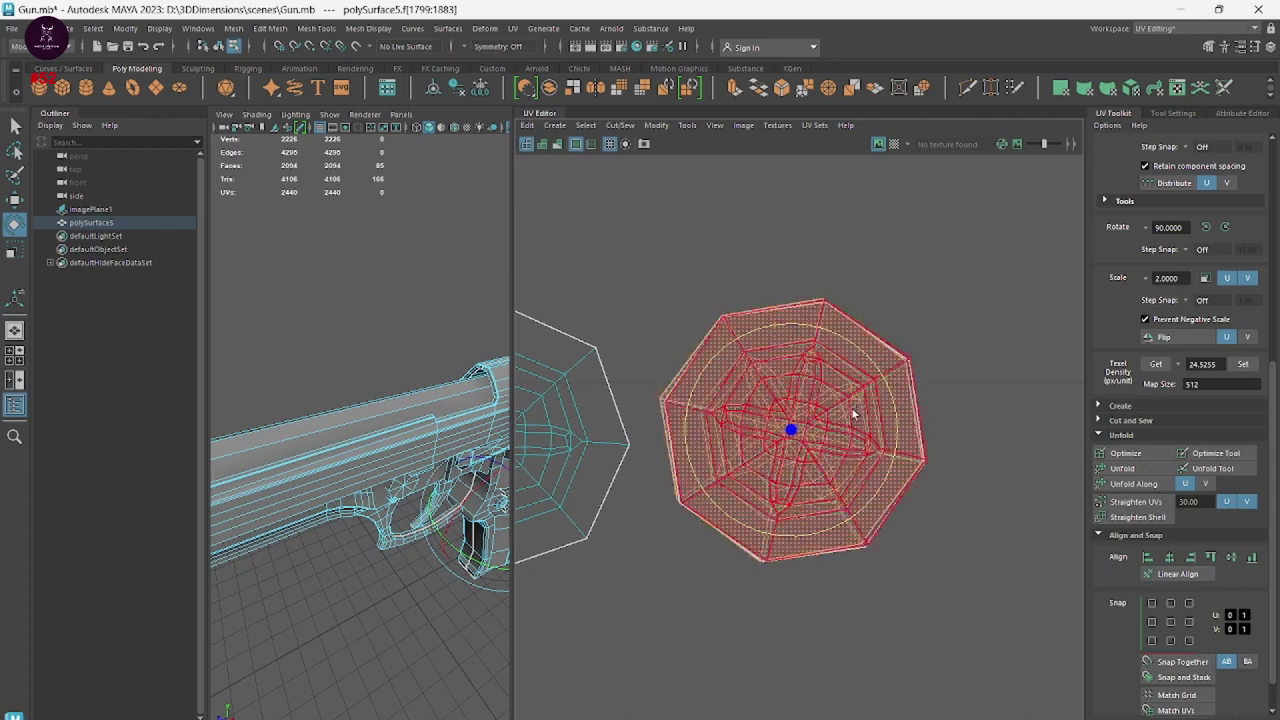
key("w")
left_click_drag(797, 436, 800, 422)
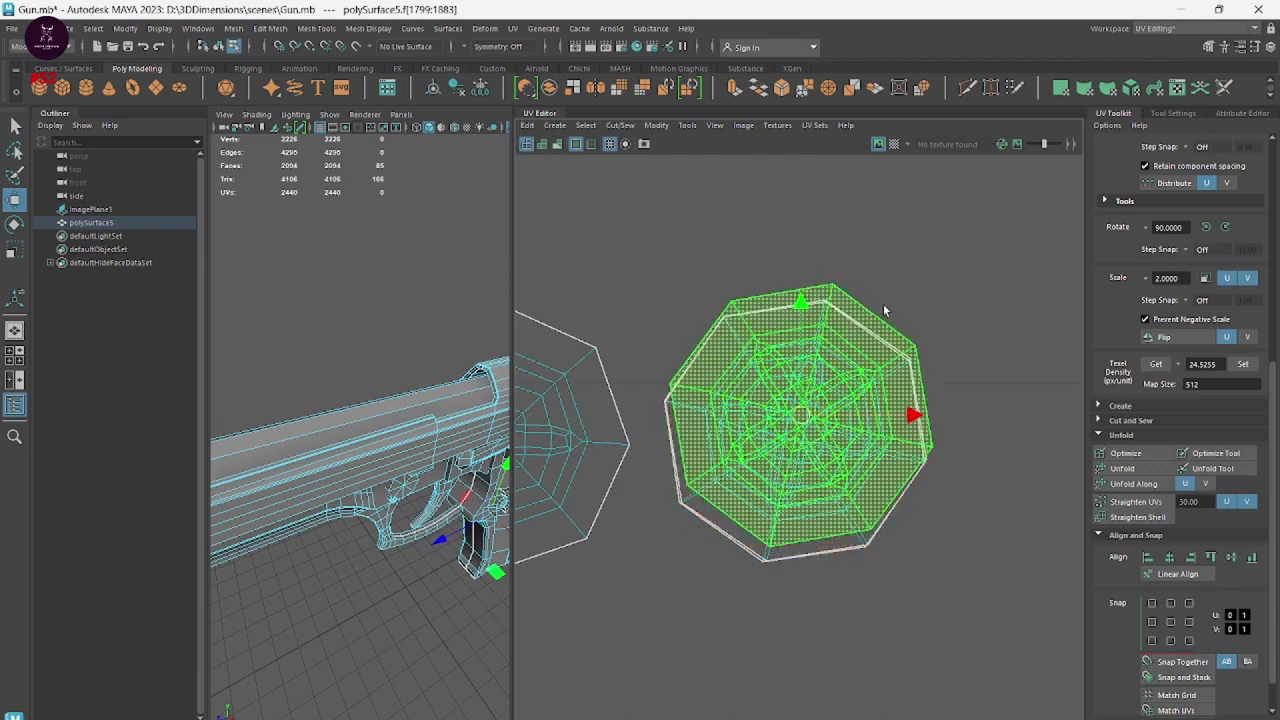
key("e")
left_click_drag(878, 341, 915, 420)
key("w")
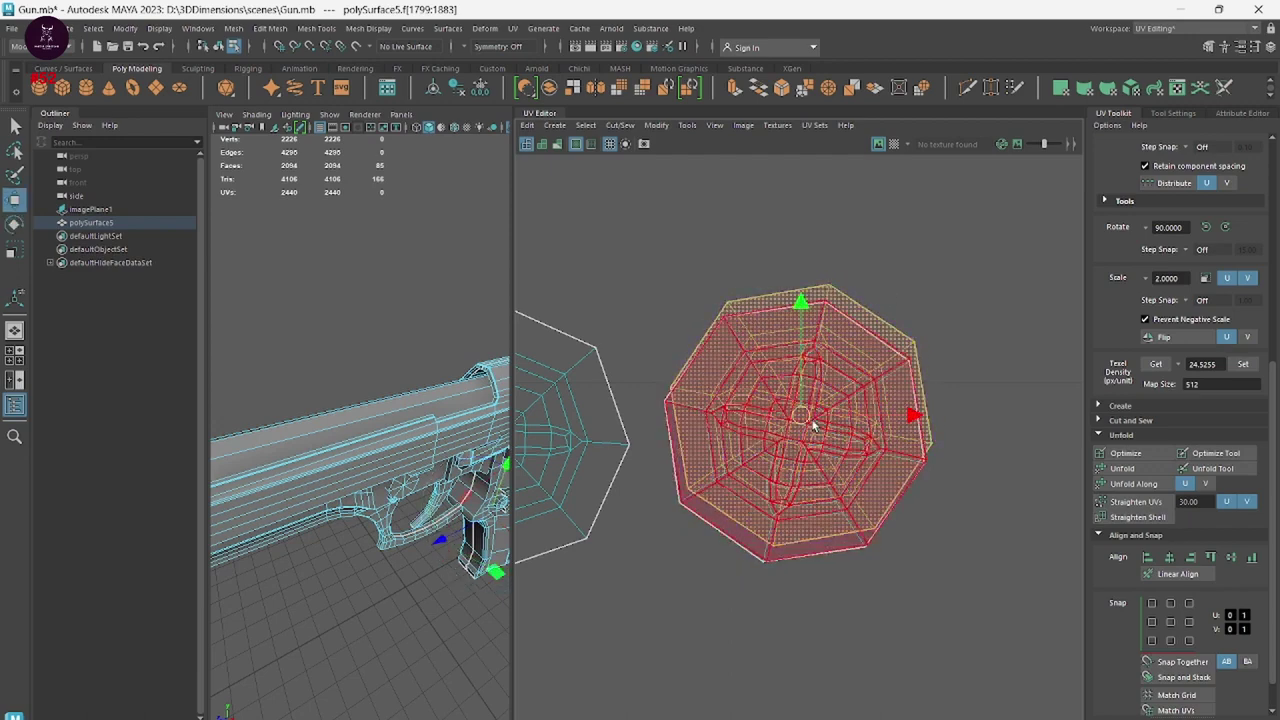
Rotate the left octagon shell so a flat edge is on top and stack it onto the other octagon.
middle_click_drag(520, 407, 723, 420, "alt")
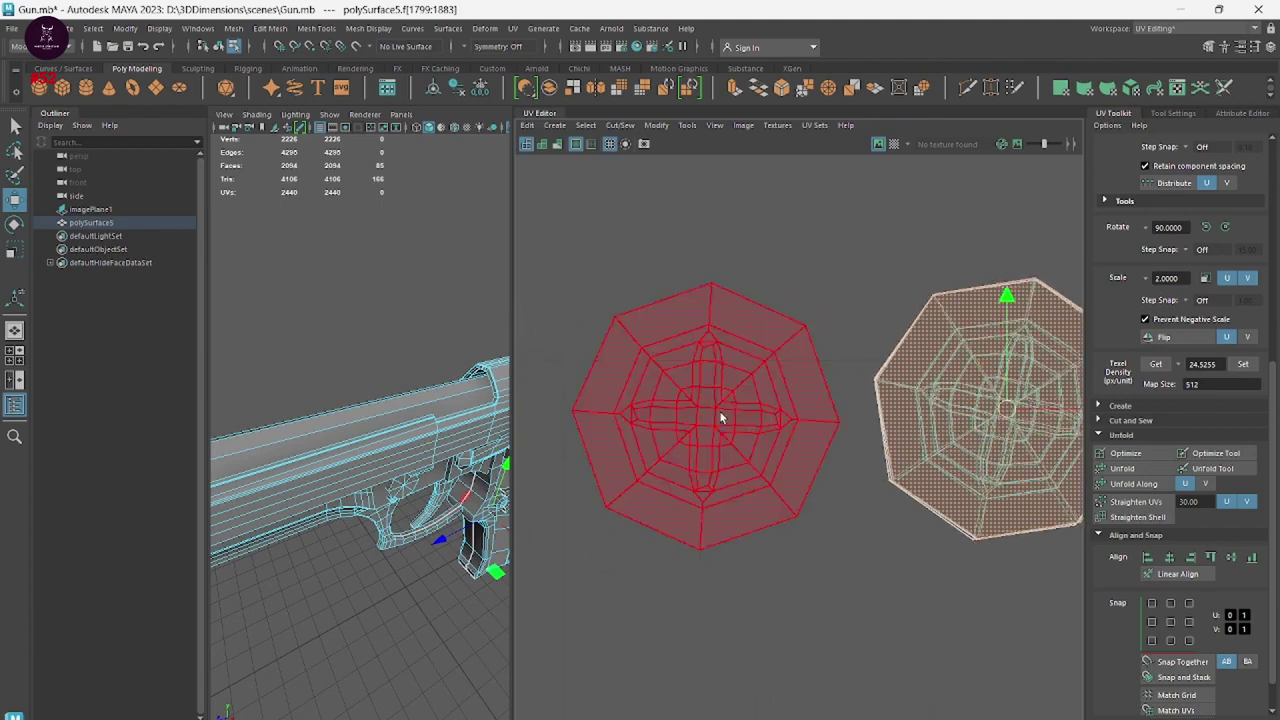
left_click(718, 381)
key("e")
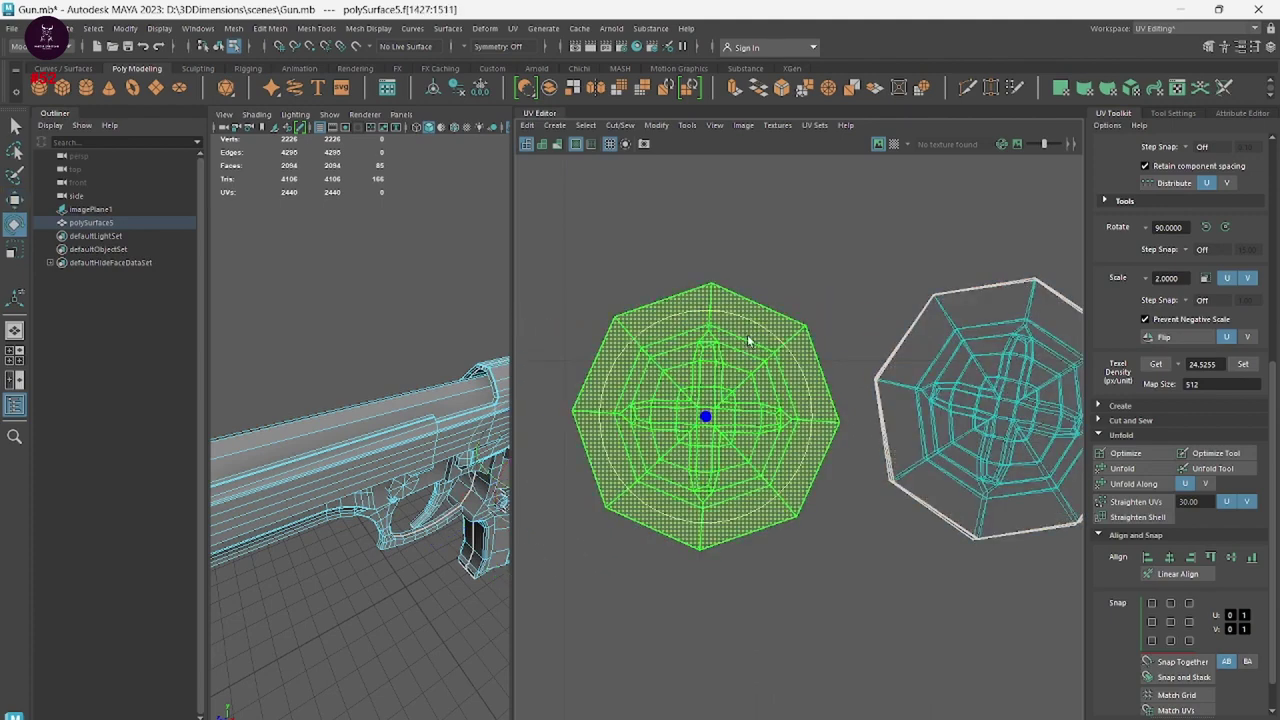
left_click_drag(749, 325, 785, 333)
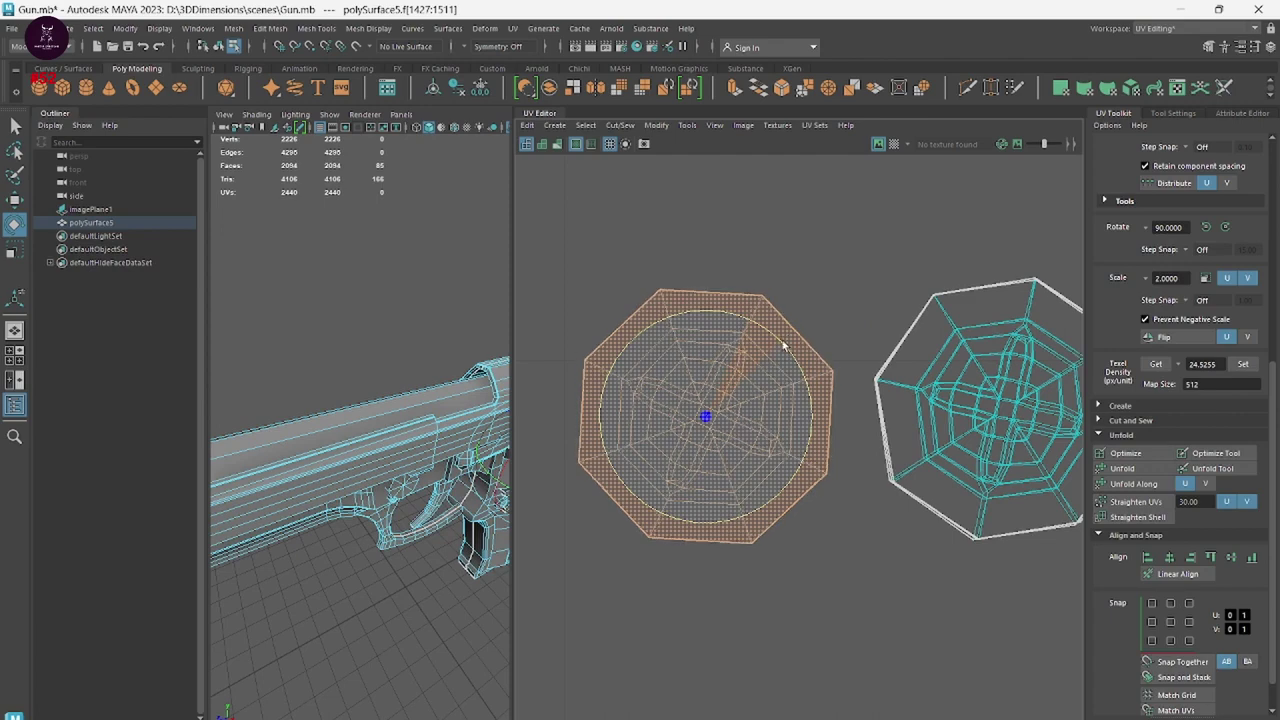
key("w")
left_click_drag(705, 420, 985, 415)
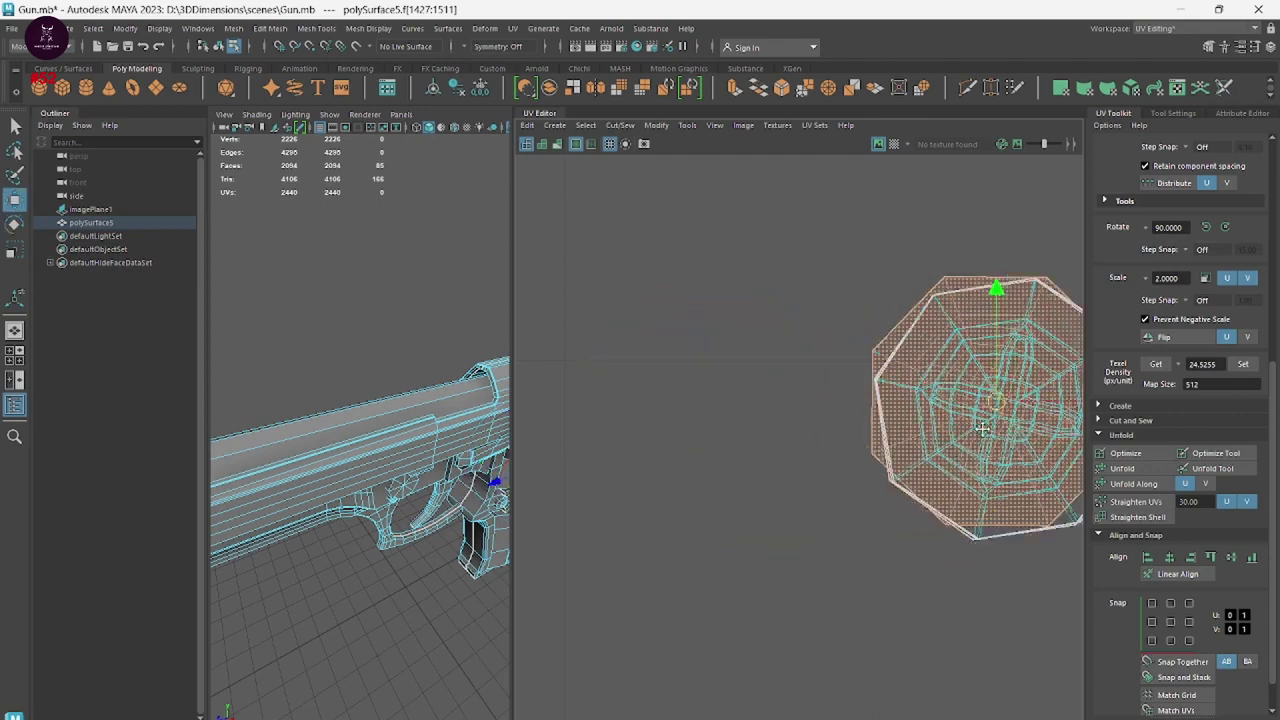
key("f")
key("e")
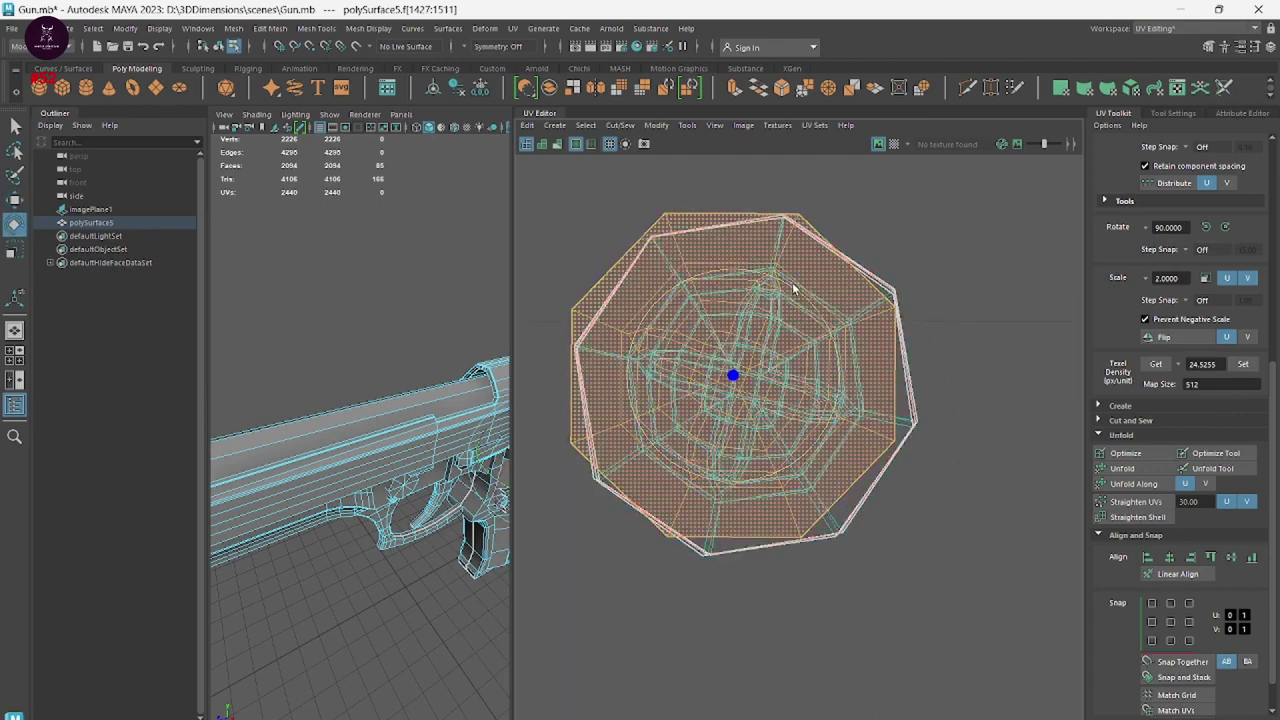
left_click_drag(786, 298, 782, 272)
key("w")
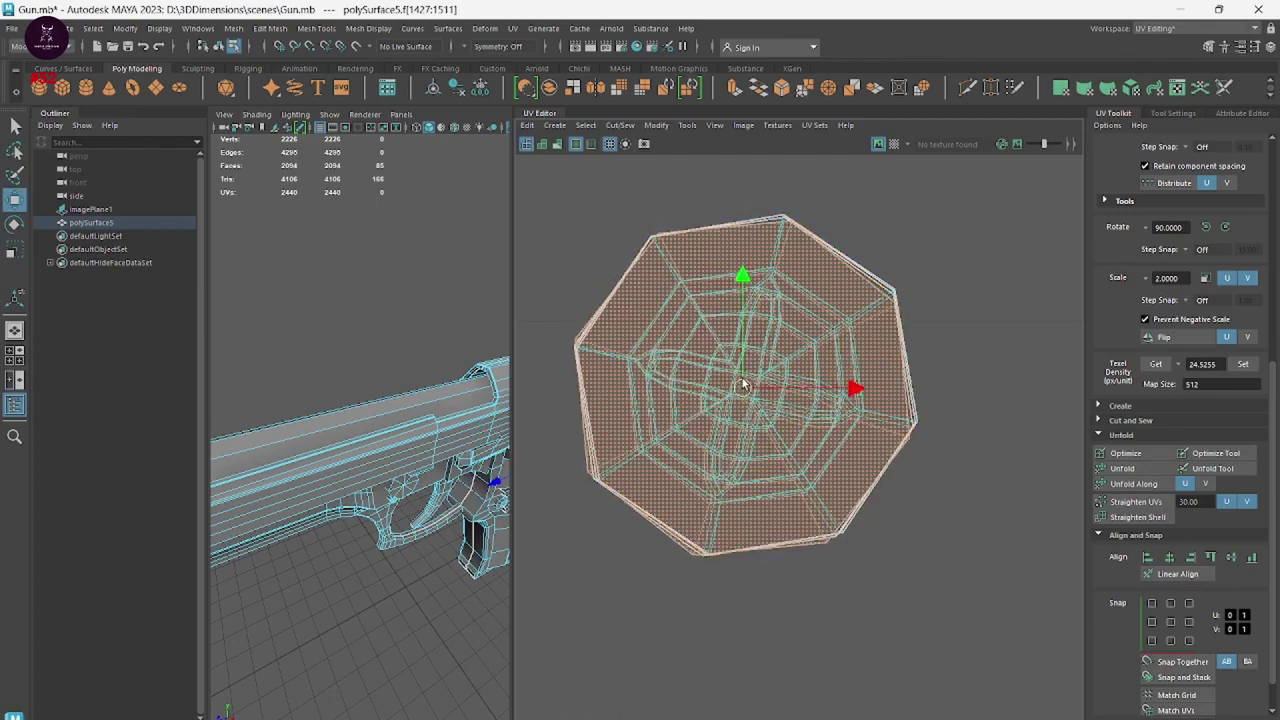
Select the whole stack of overlapping octagon shells and bring up the component type choices.
left_click(795, 310)
key("e")
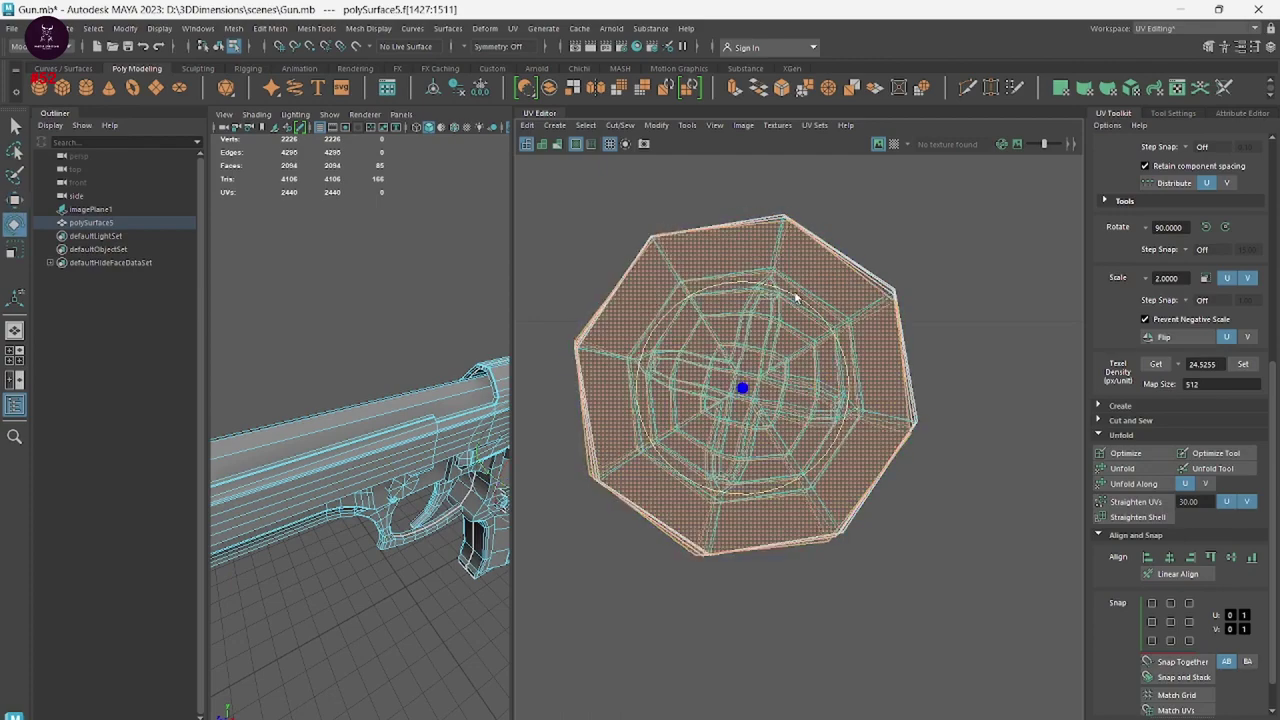
left_click(788, 300)
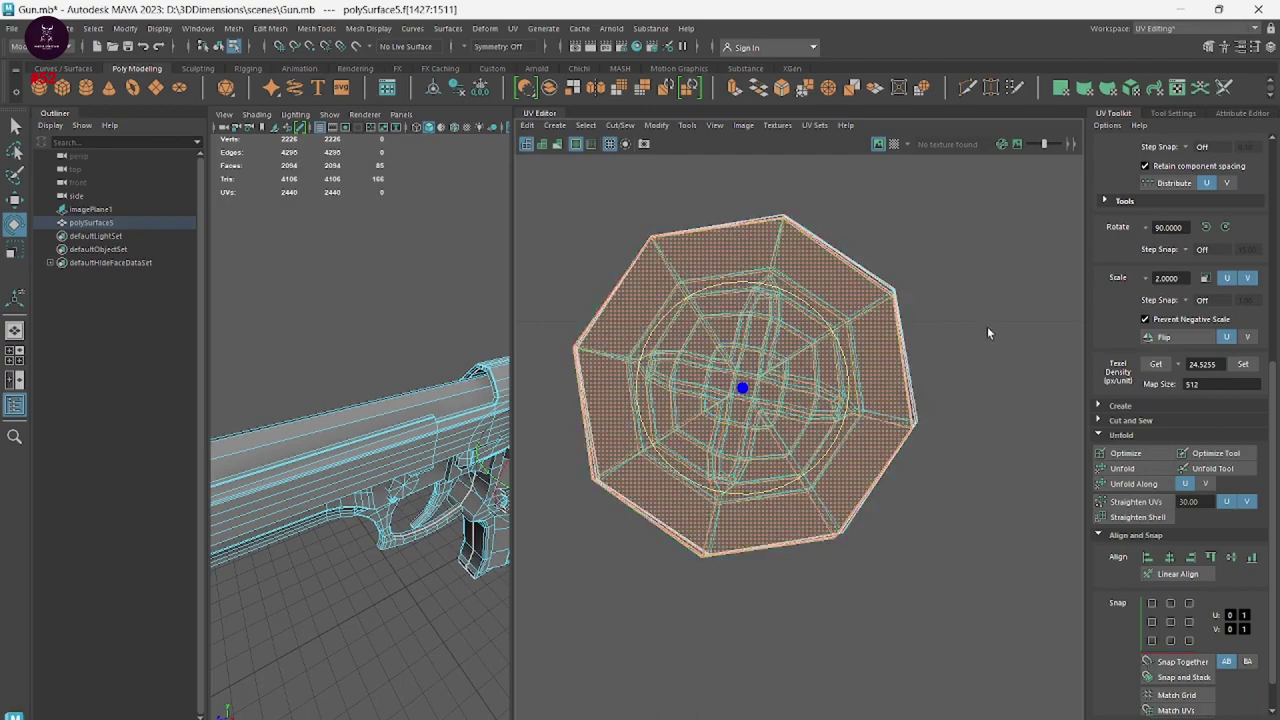
scroll(719, 386, "up", 1)
scroll(719, 386, "up", 2)
scroll(760, 360, "up", 2)
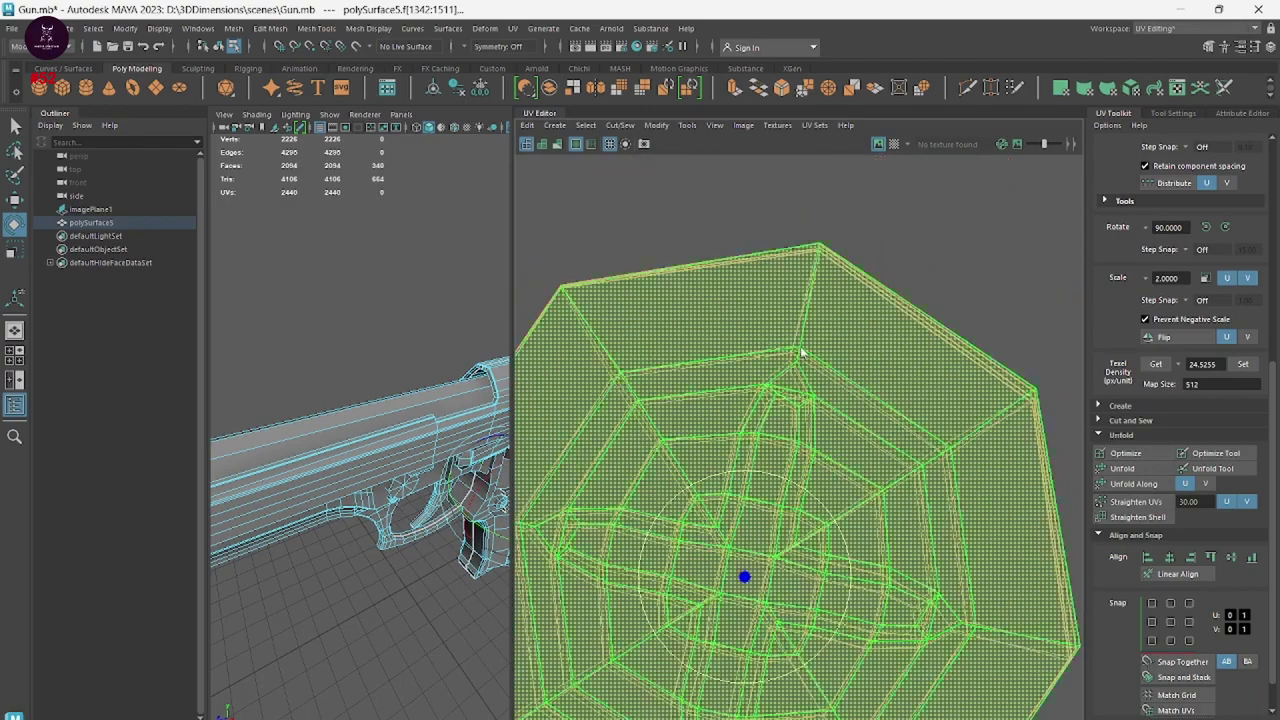
mouse_move(800, 338)
right_mouse_down()
mouse_move(800, 360)
mouse_move(857, 362)
right_mouse_up()
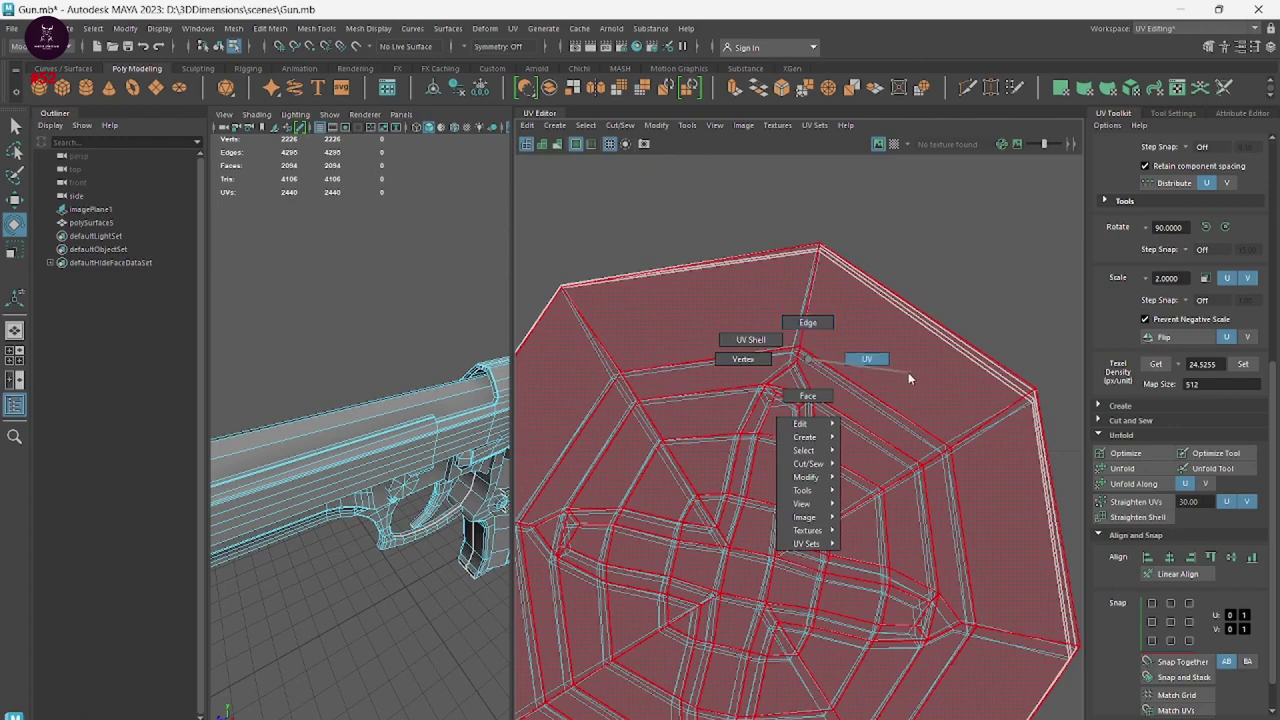
left_click_drag(772, 277, 836, 320)
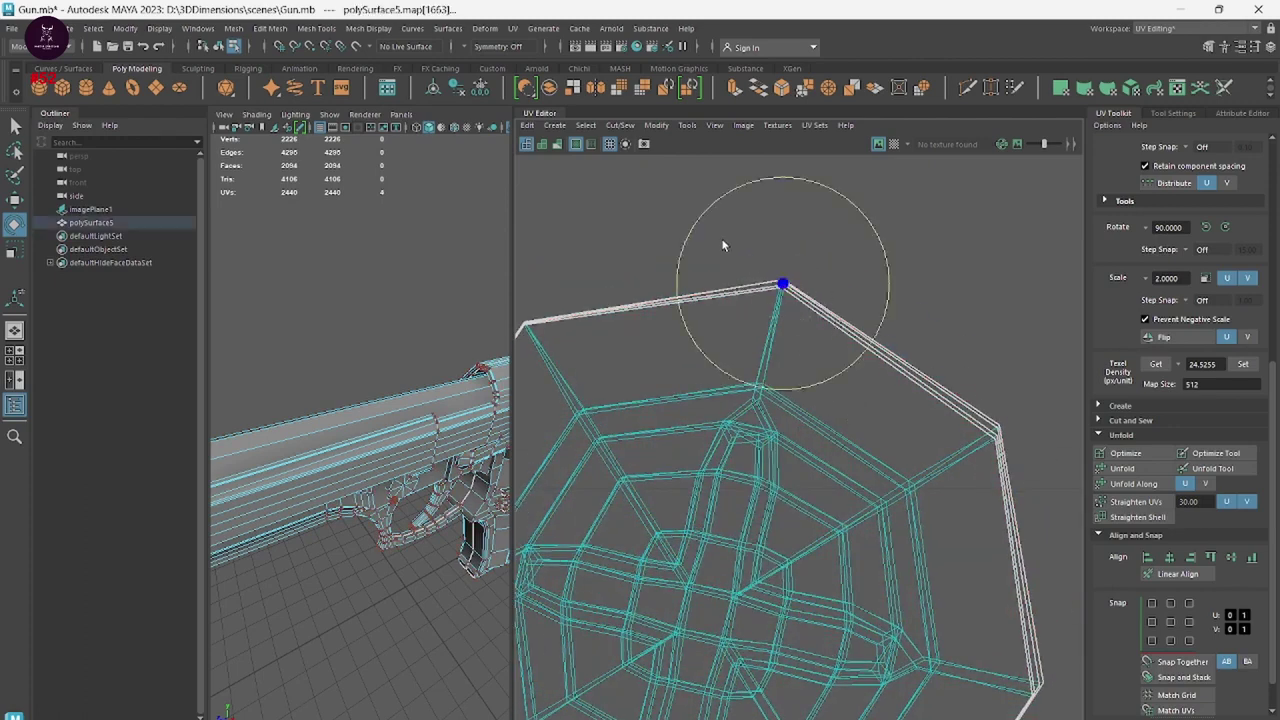
key("w")
key("r")
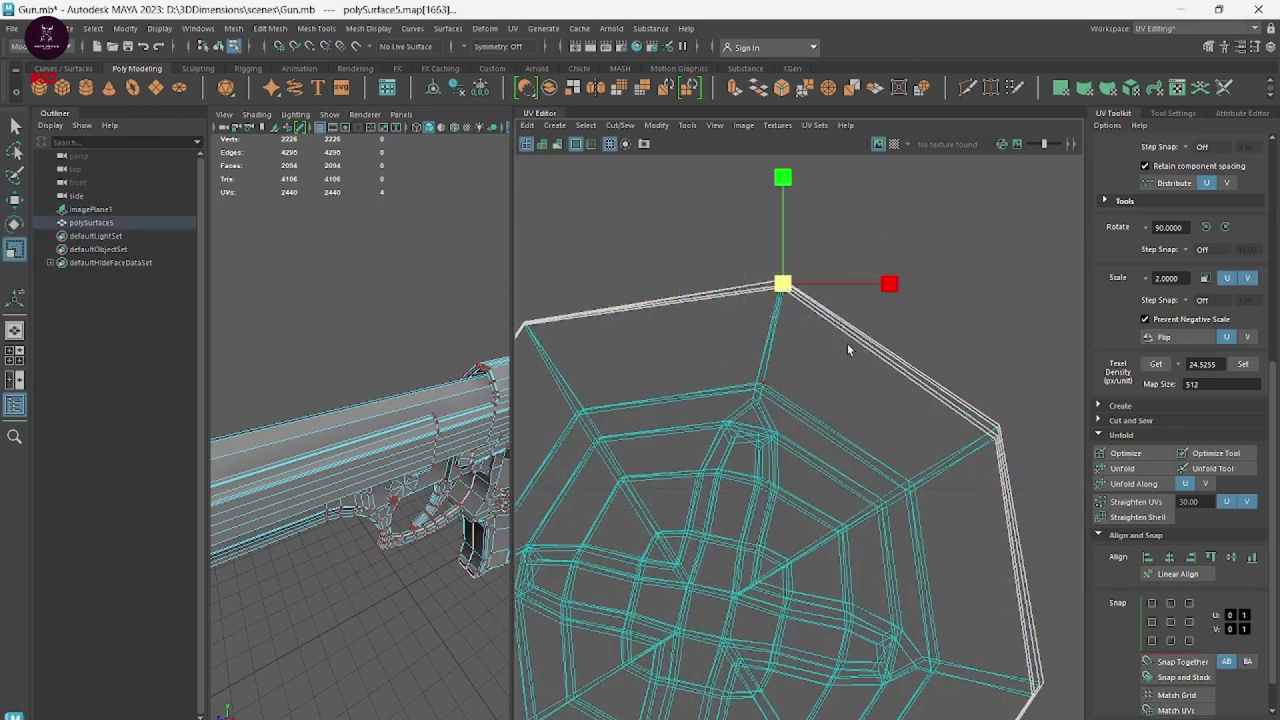
left_click_drag(889, 283, 840, 283)
middle_click_drag(745, 344, 871, 349, "alt")
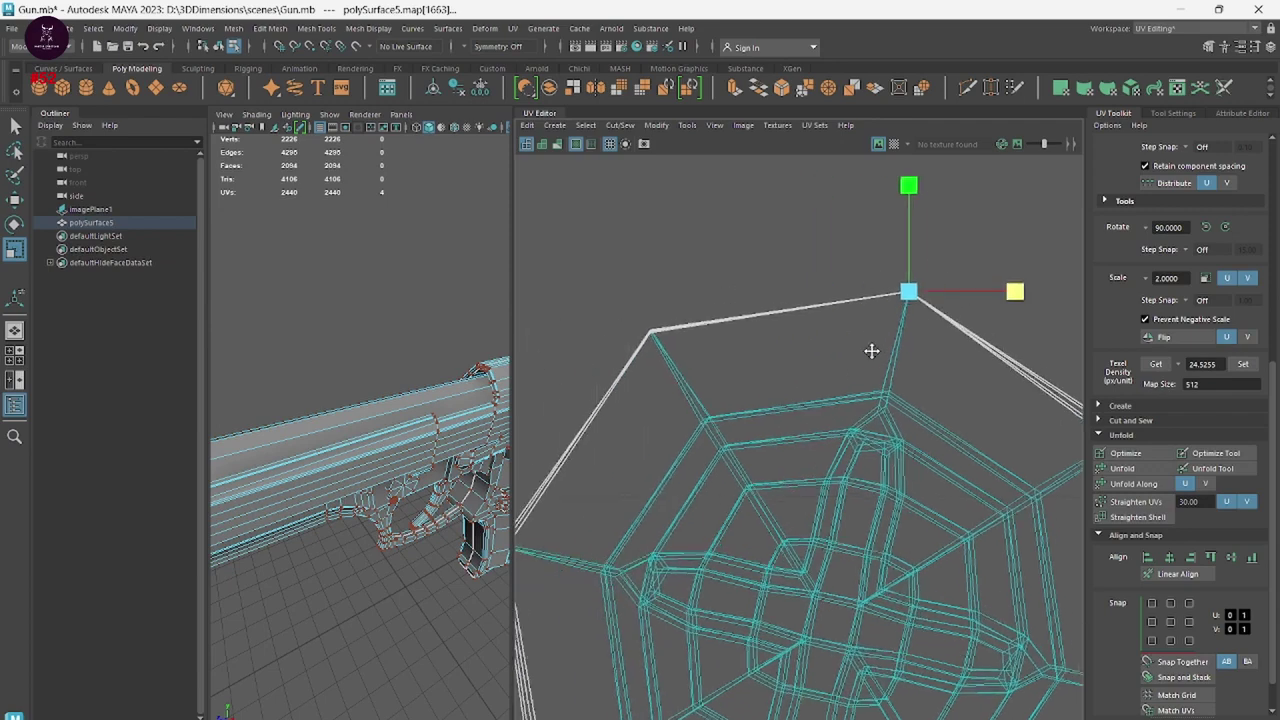
left_click_drag(600, 271, 670, 320)
left_click_drag(765, 309, 719, 324)
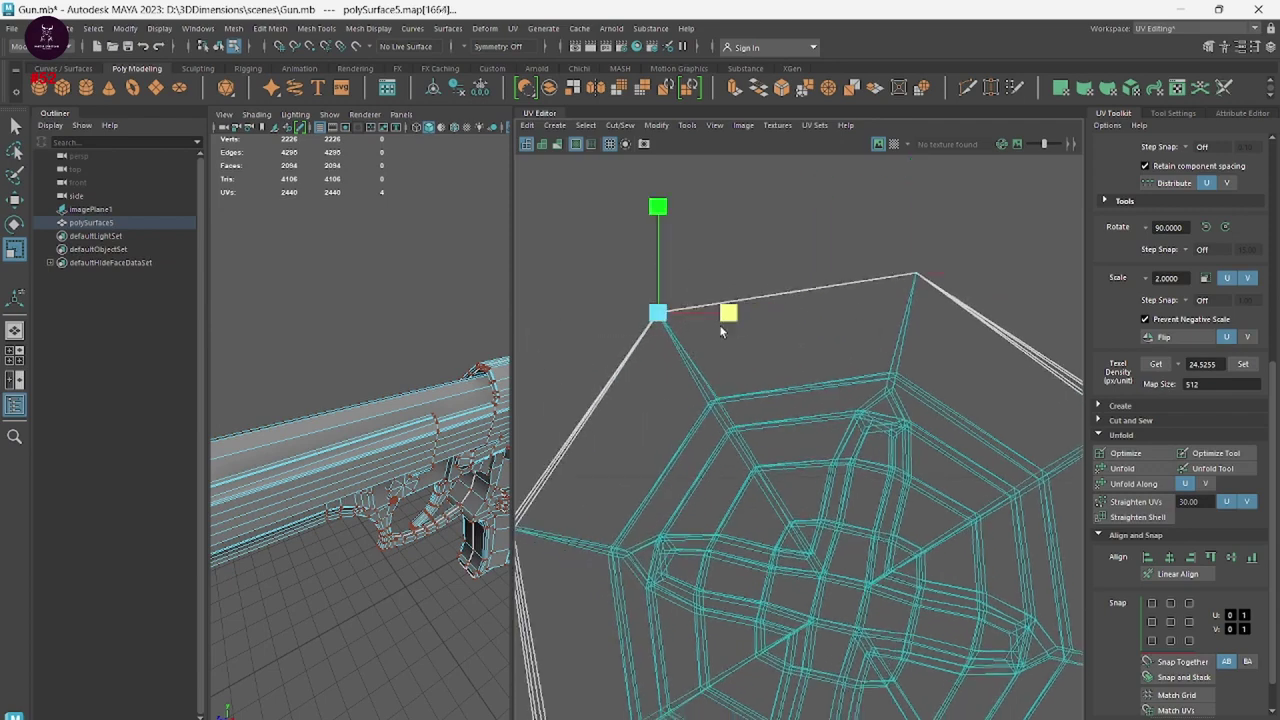
mouse_move(714, 408)
middle_mouse_down("alt")
mouse_move(790, 290)
mouse_move(706, 438)
middle_mouse_up("alt")
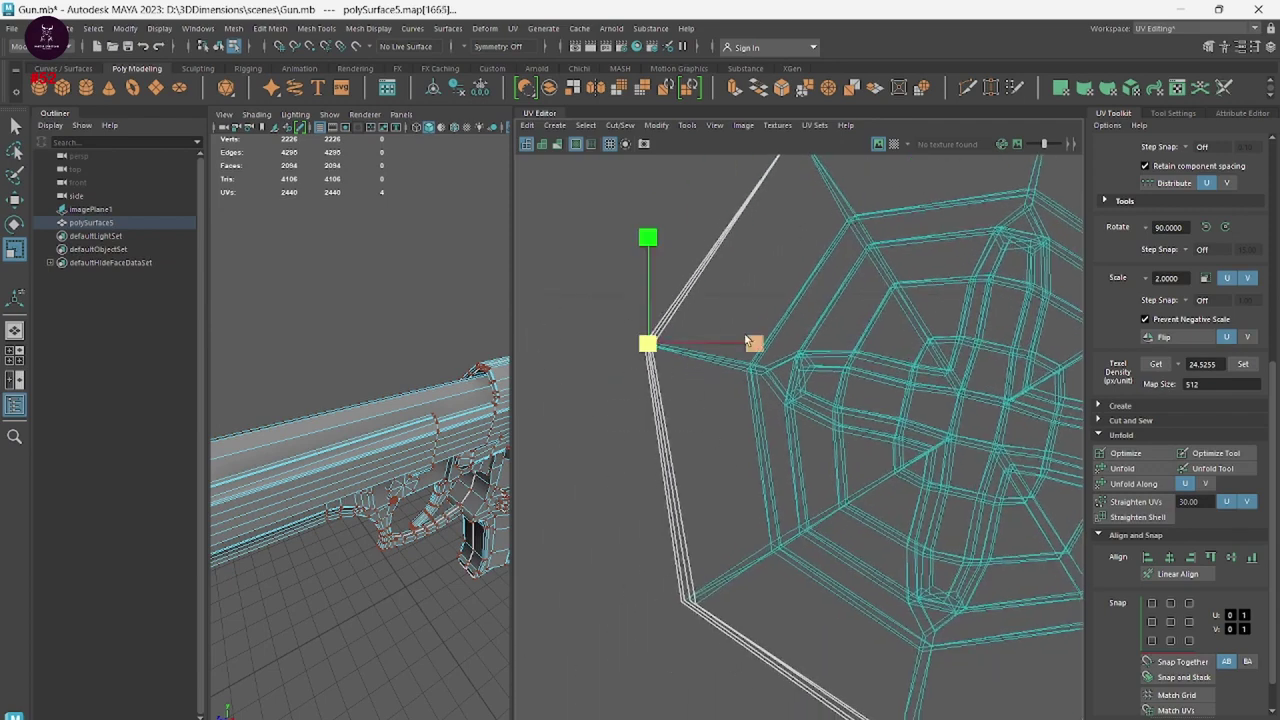
left_click_drag(747, 342, 623, 292)
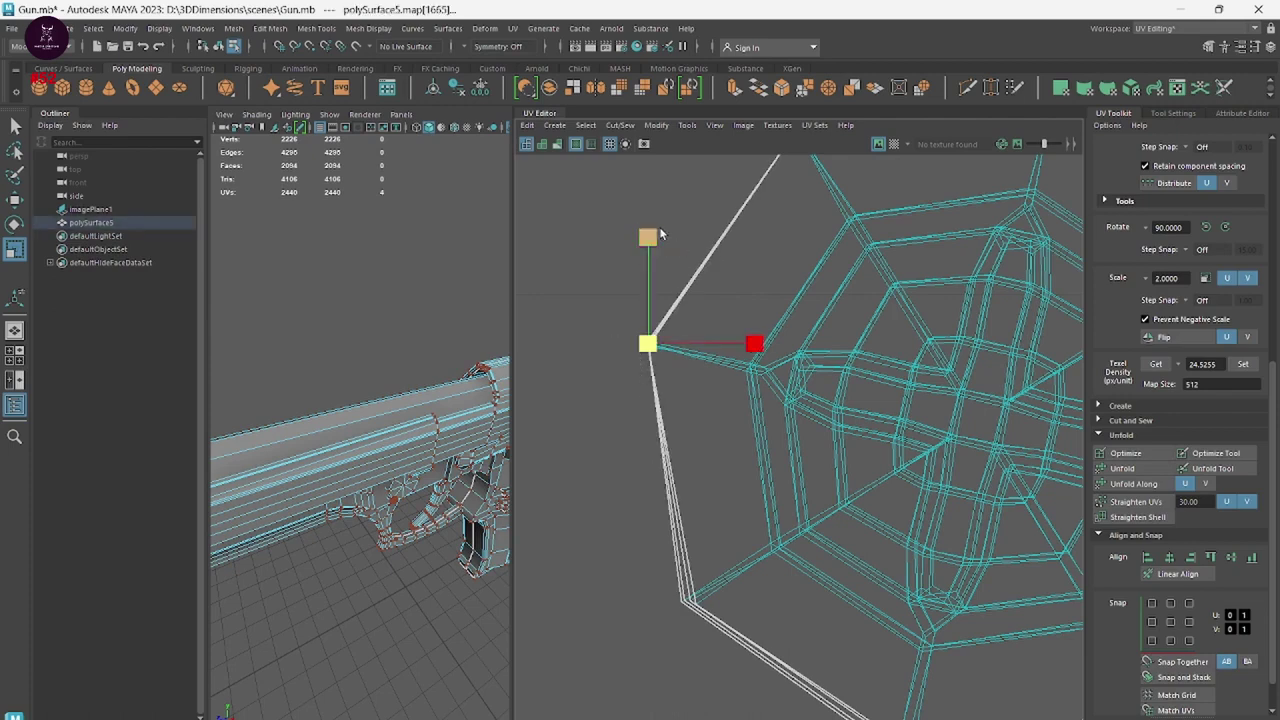
middle_click_drag(641, 432, 630, 291, "alt")
left_click_drag(550, 366, 608, 443)
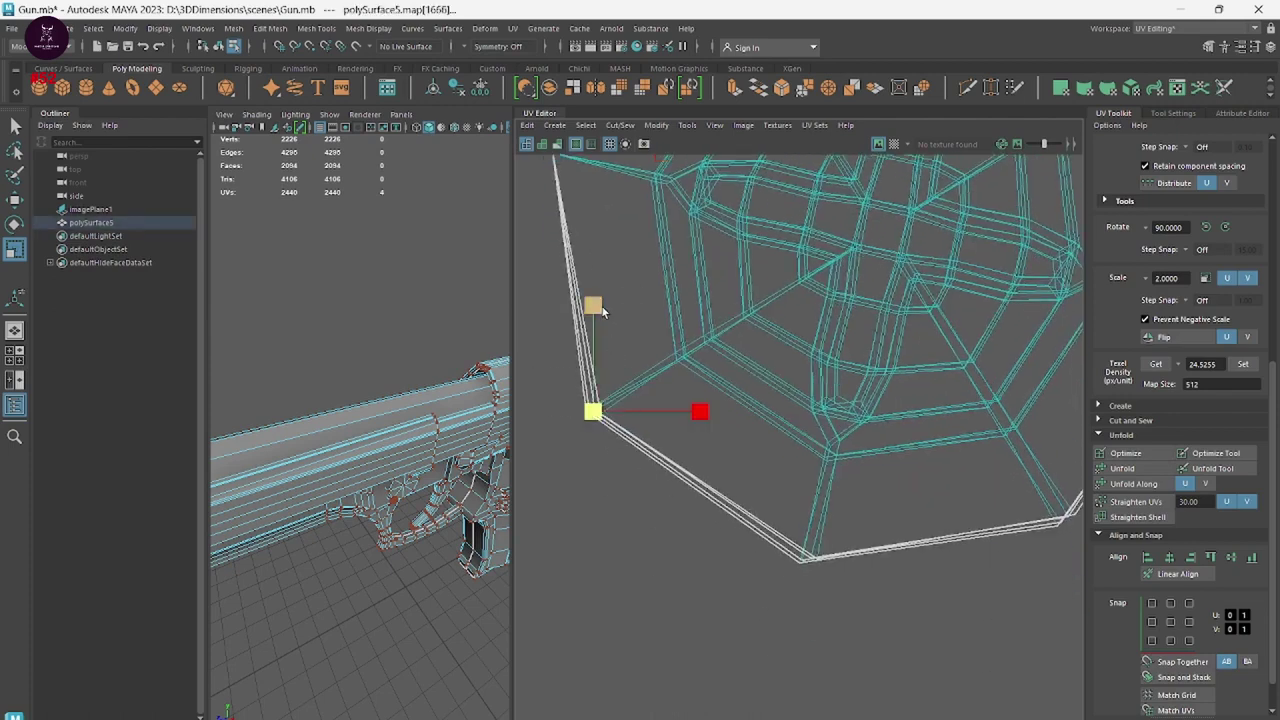
middle_click_drag(760, 566, 641, 459, "alt")
left_click_drag(771, 531, 670, 442)
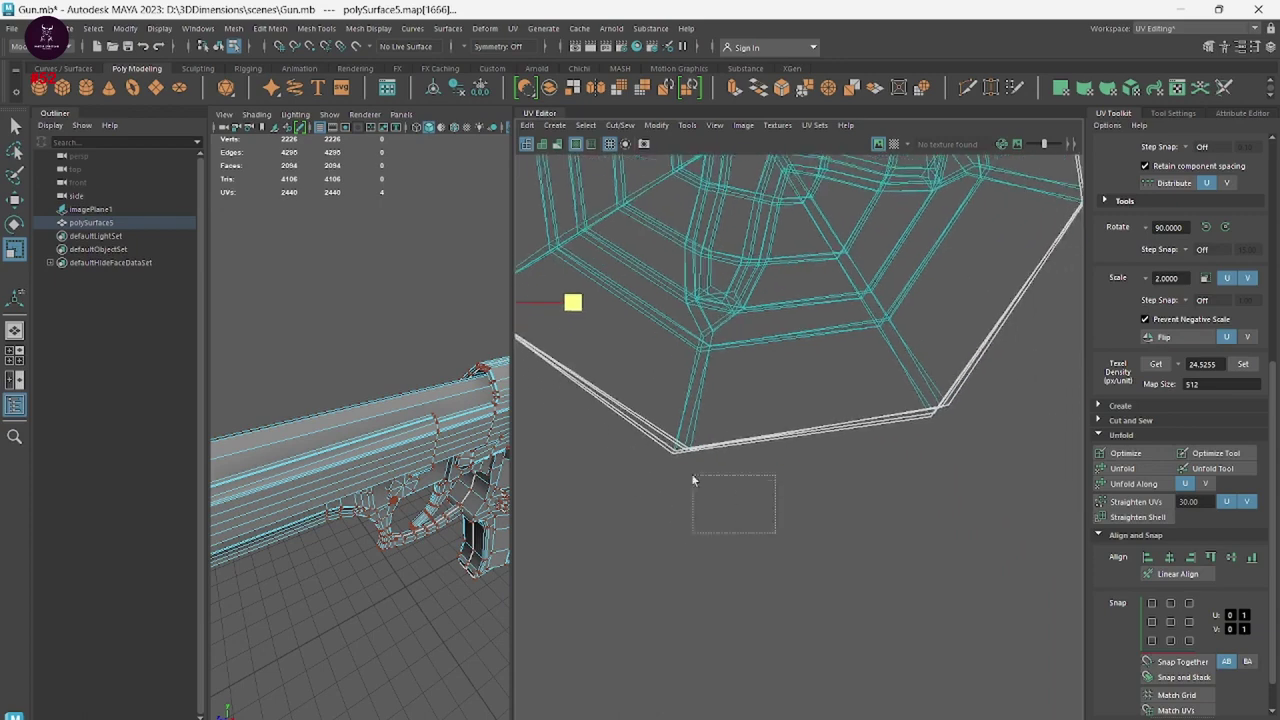
left_click(788, 453)
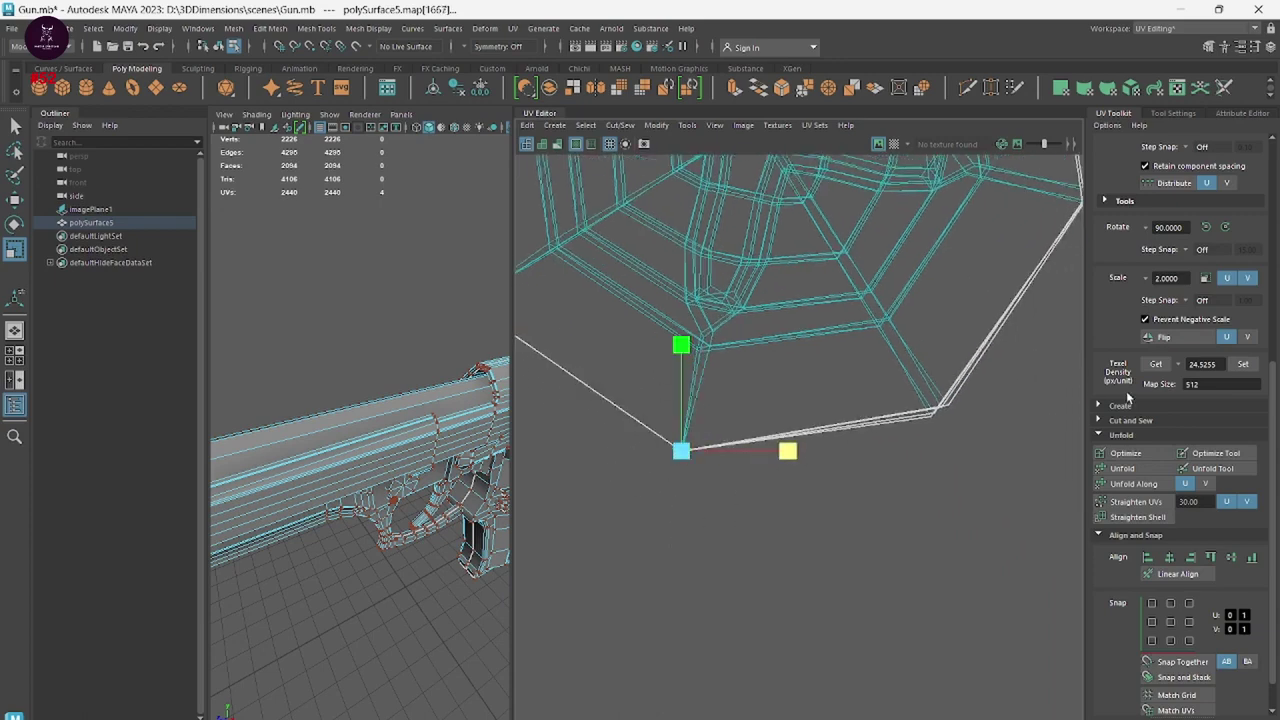
left_click_drag(972, 468, 914, 337)
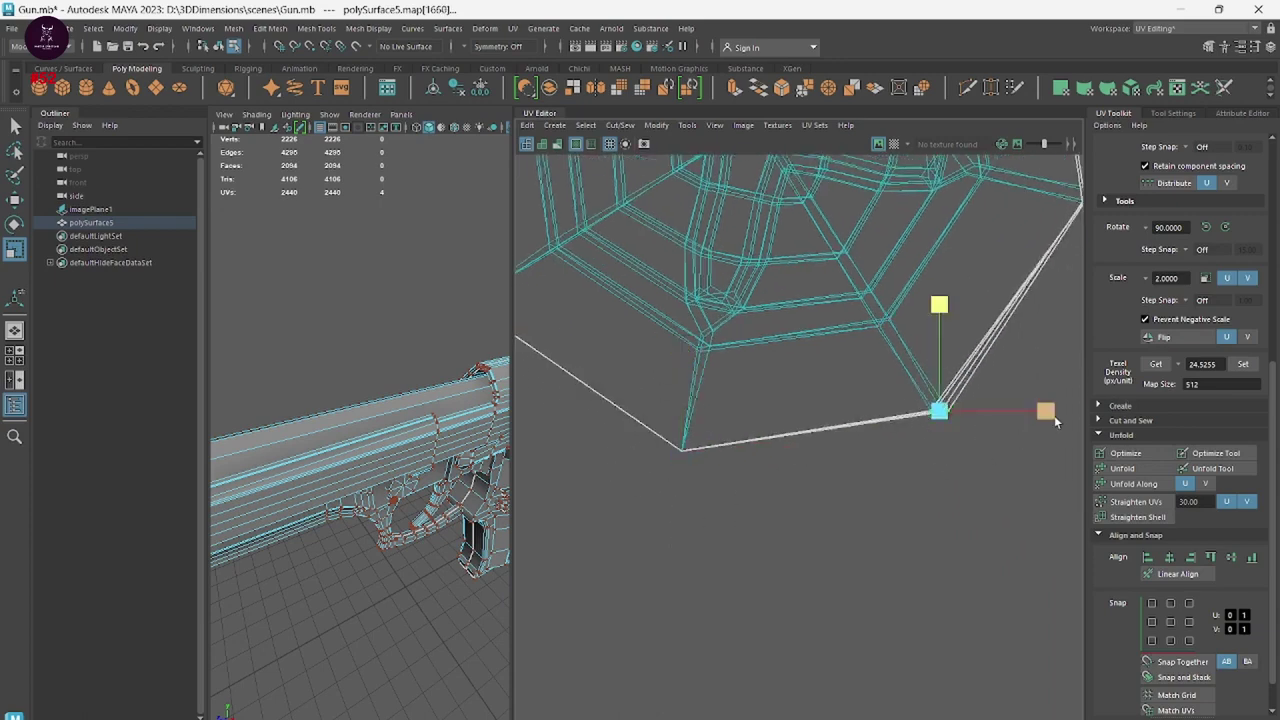
middle_click_drag(883, 429, 603, 626, "alt")
left_click_drag(846, 464, 765, 337)
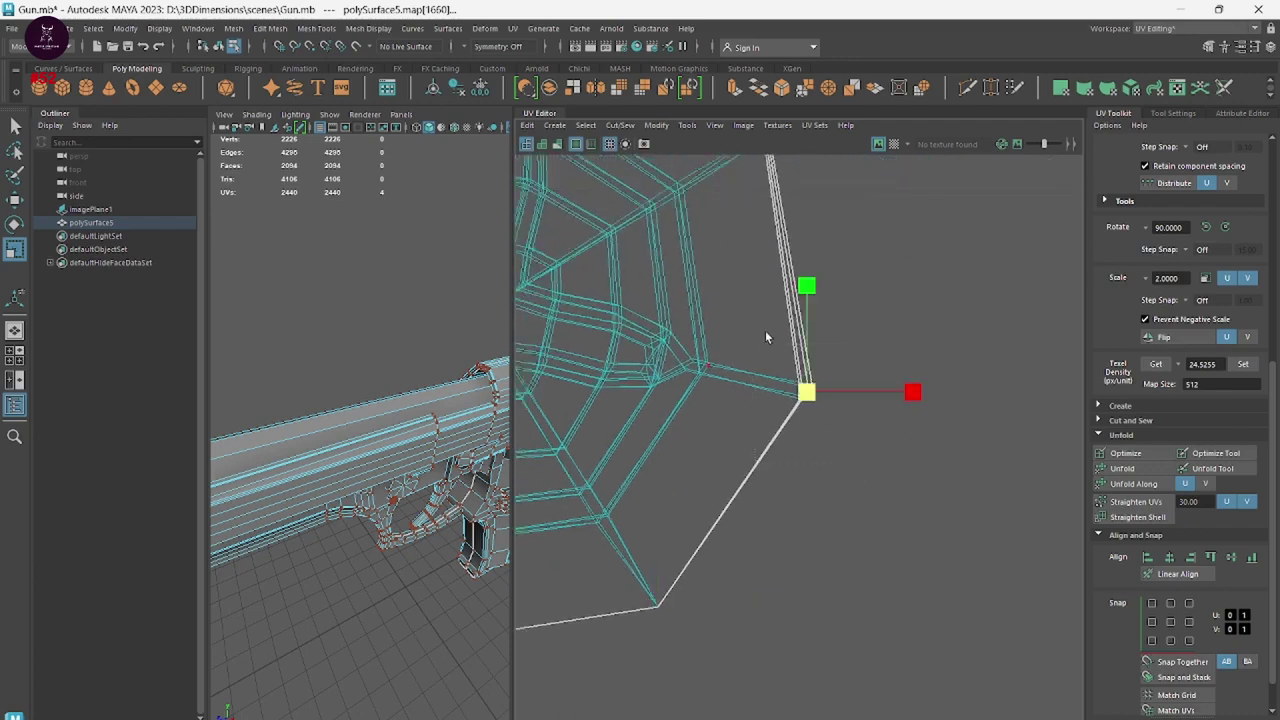
left_click(800, 285)
left_click(910, 392)
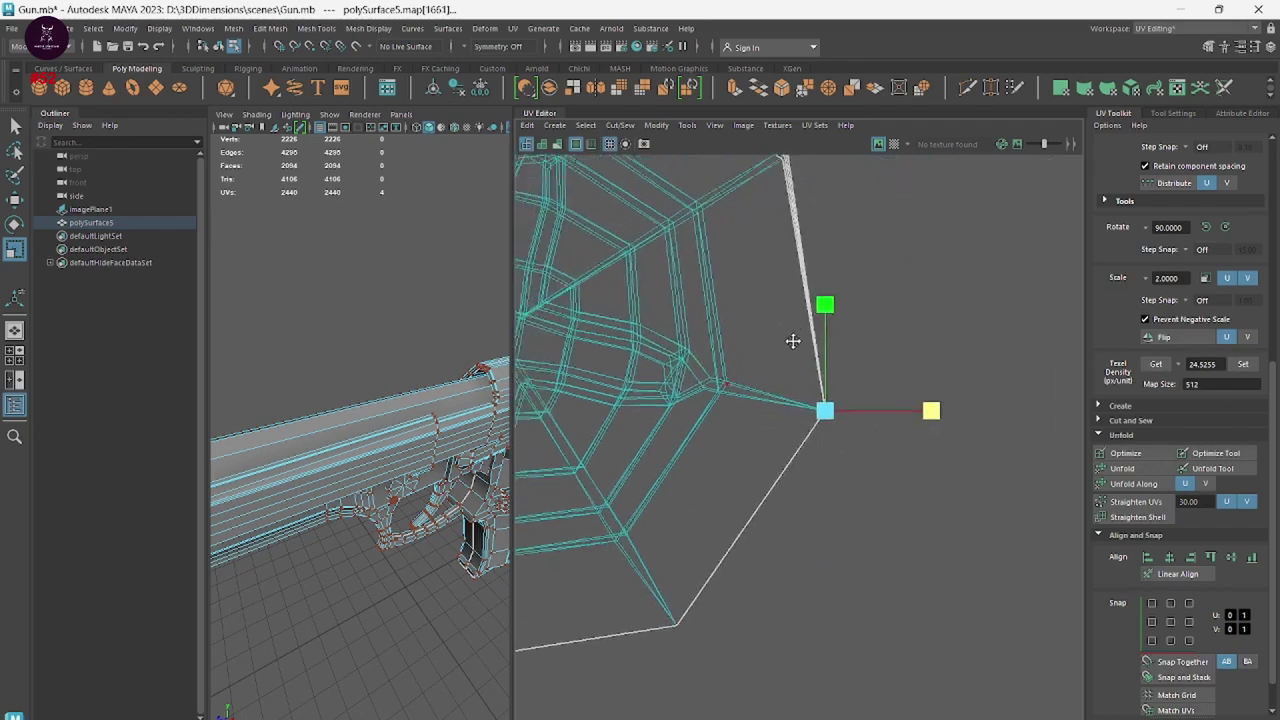
middle_click_drag(794, 343, 885, 350, "alt")
left_click_drag(885, 350, 805, 485)
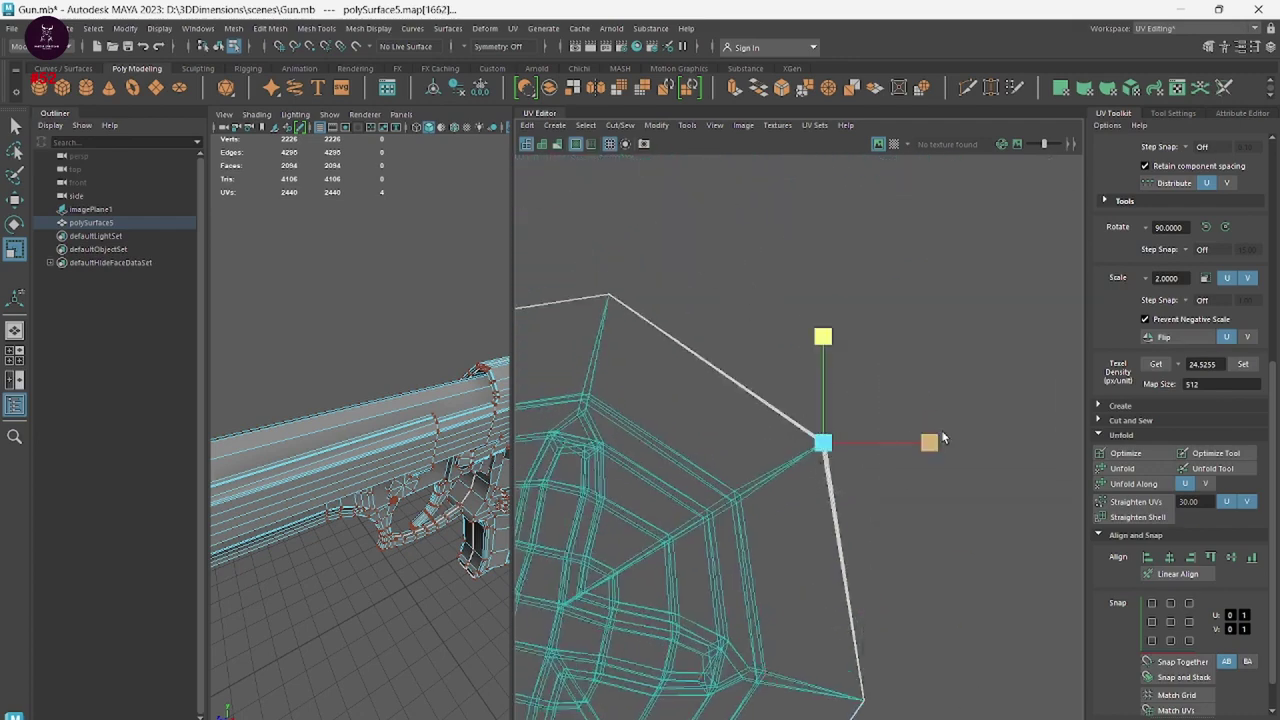
middle_click_drag(805, 462, 847, 438, "alt")
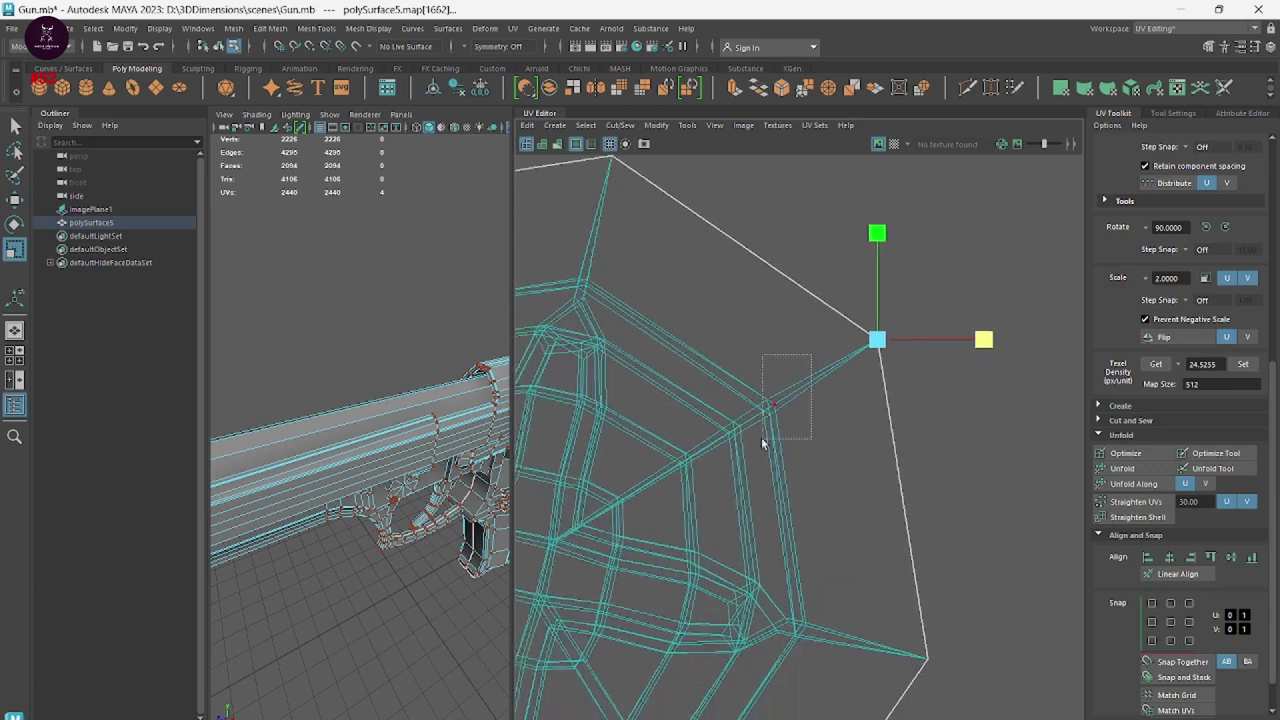
left_click_drag(811, 355, 761, 437)
mouse_move(870, 405)
left_mouse_down()
mouse_move(770, 420)
mouse_move(750, 453)
left_mouse_up()
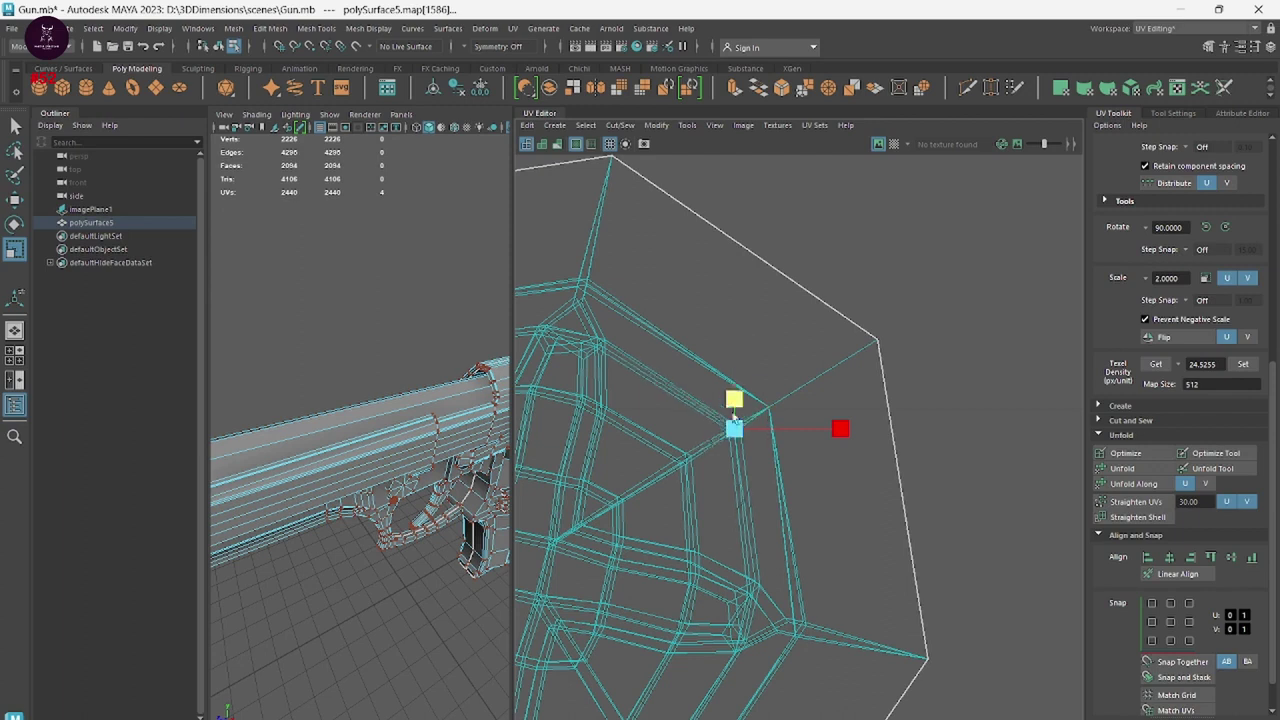
left_click_drag(702, 489, 702, 486)
left_click(684, 352)
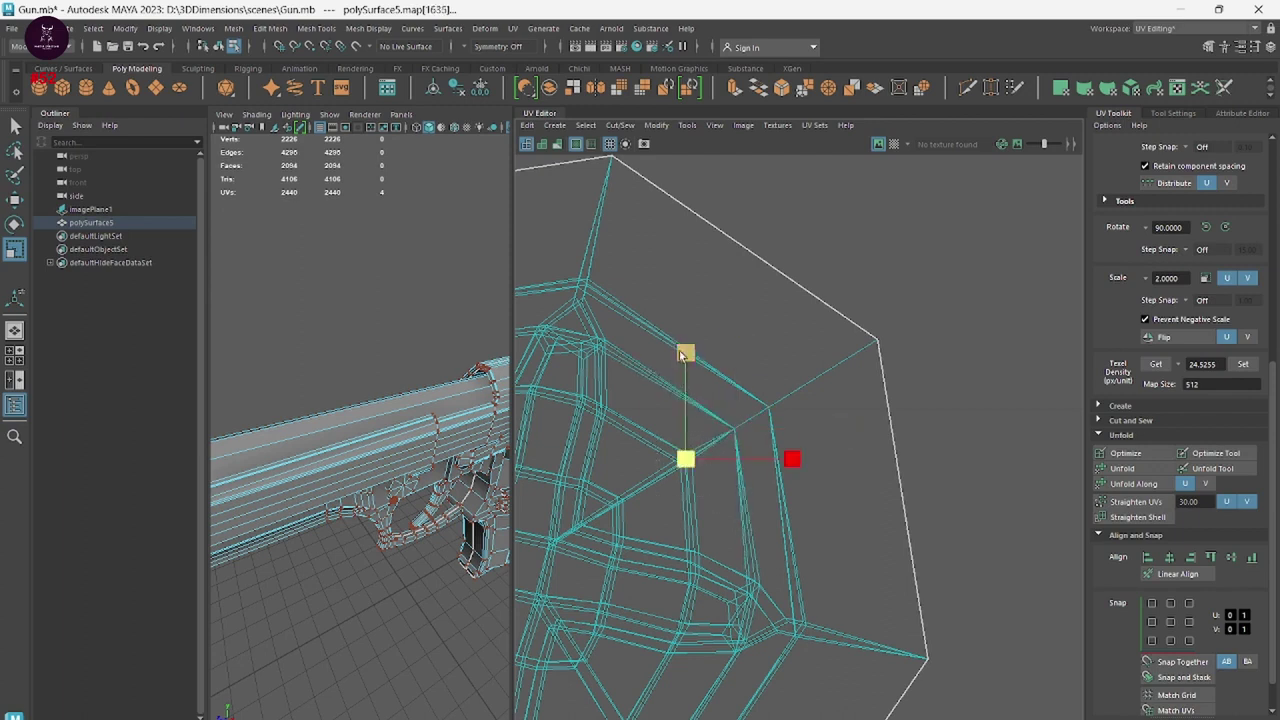
left_click(790, 456)
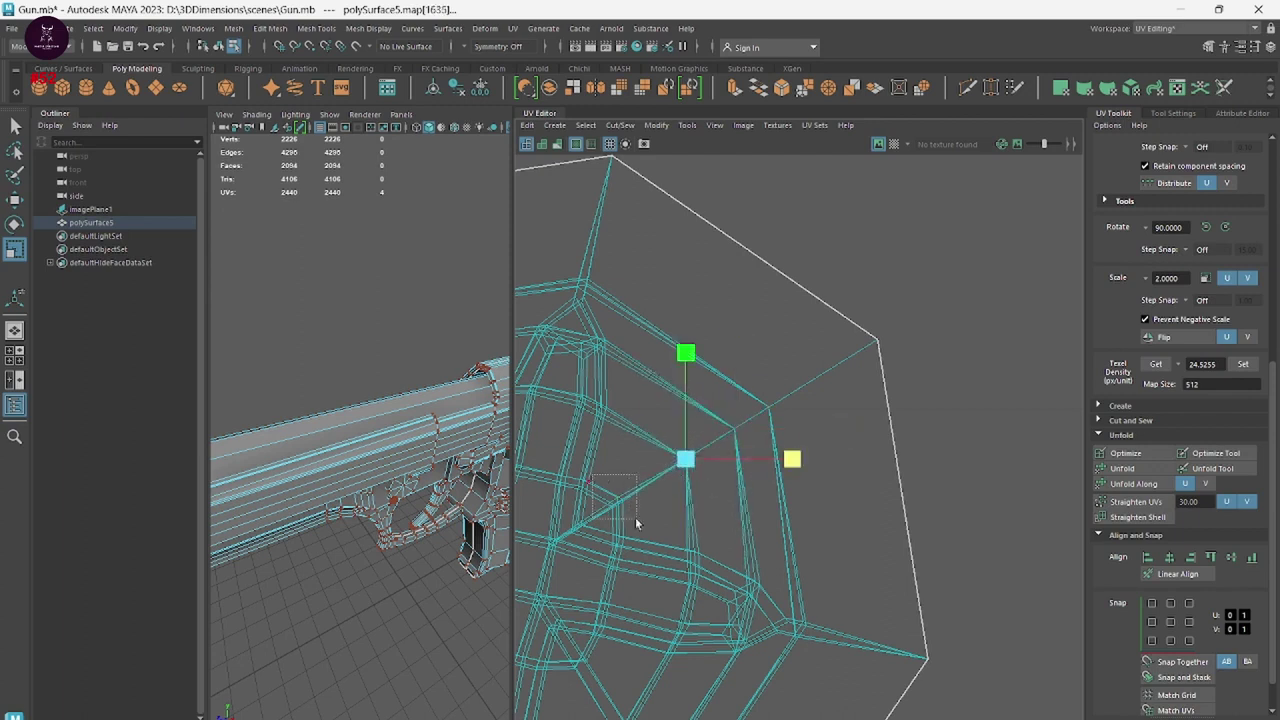
left_click_drag(635, 517, 636, 518)
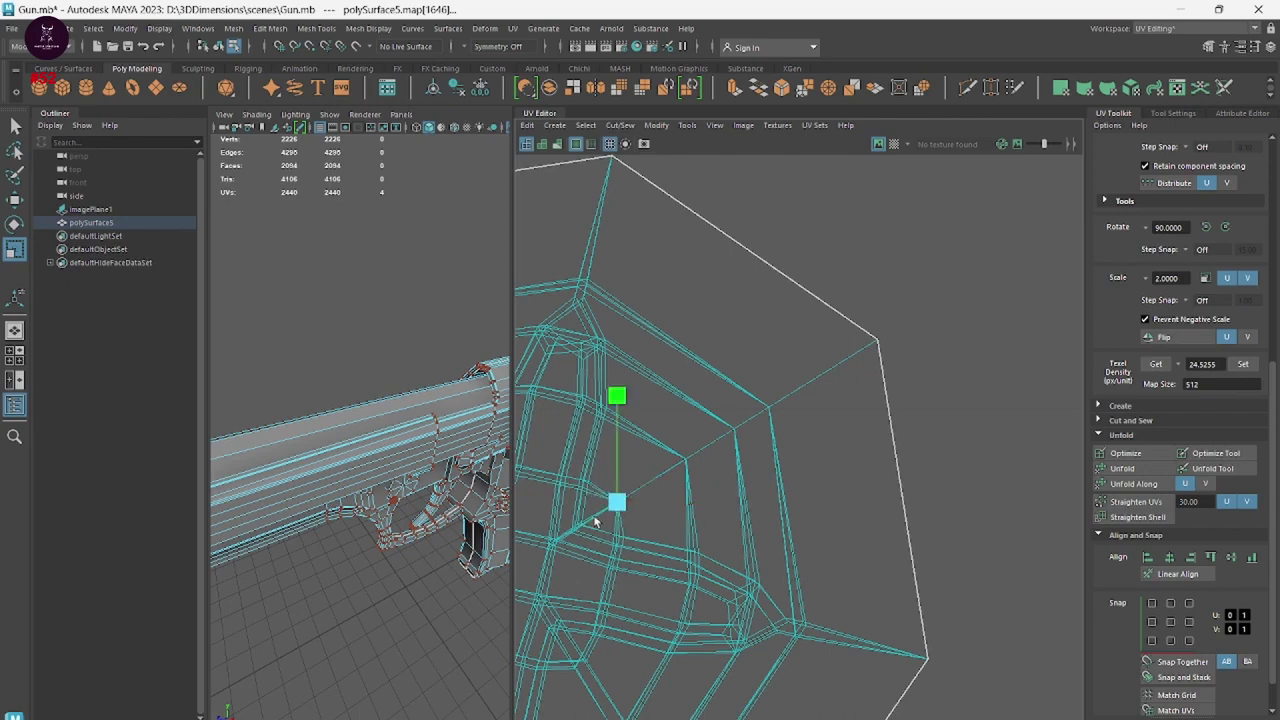
mouse_move(595, 520)
middle_mouse_down("alt")
mouse_move(703, 354)
mouse_move(826, 315)
middle_mouse_up("alt")
left_click_drag(797, 321, 866, 358)
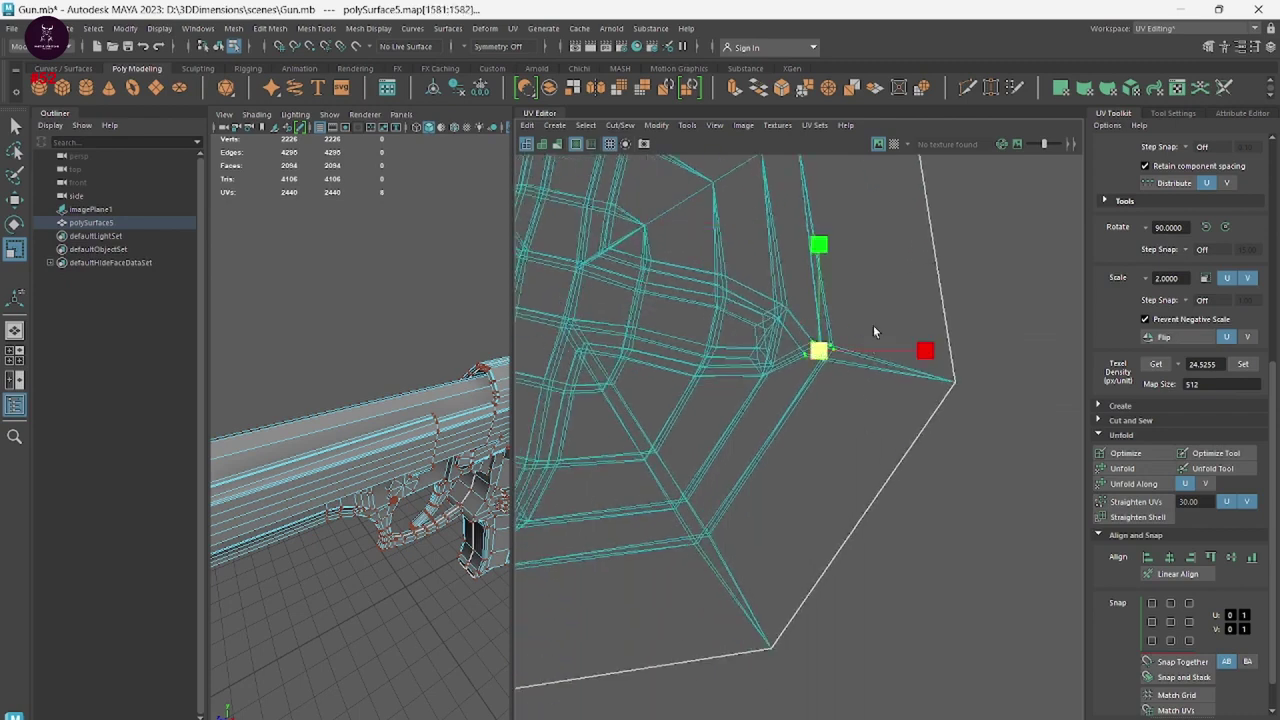
left_click(920, 346)
left_click(818, 245)
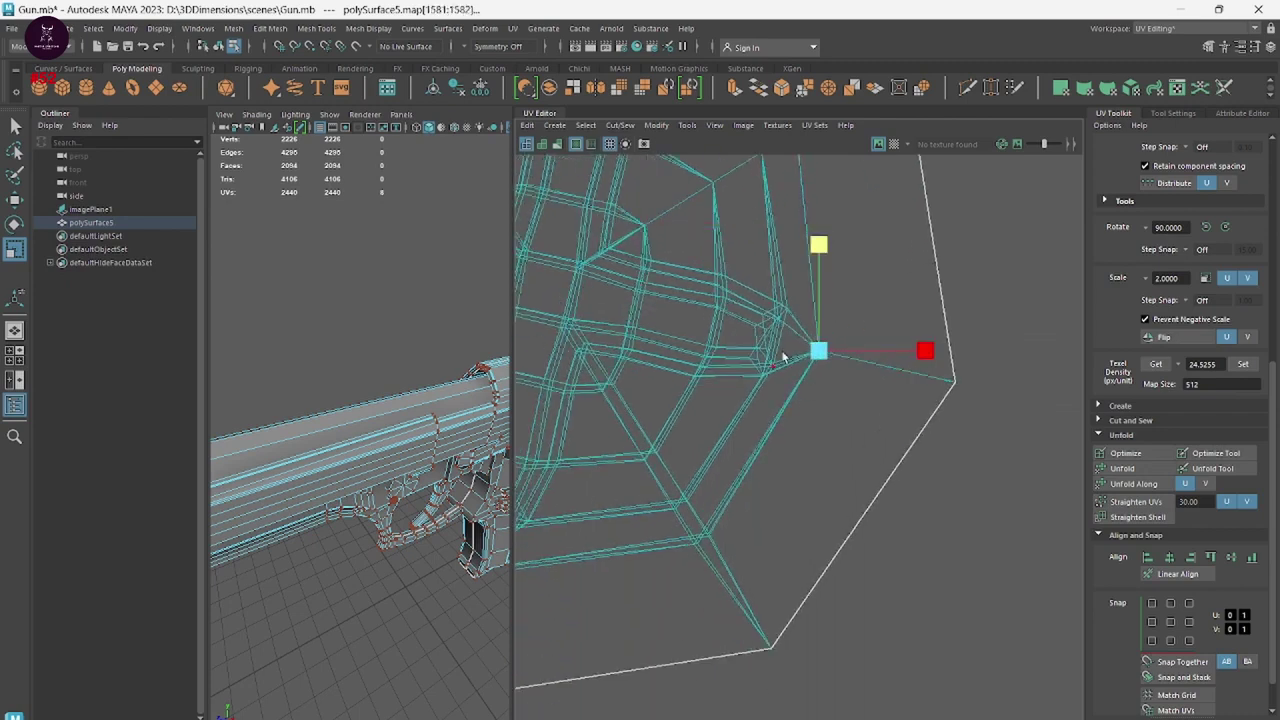
left_click_drag(796, 328, 800, 331)
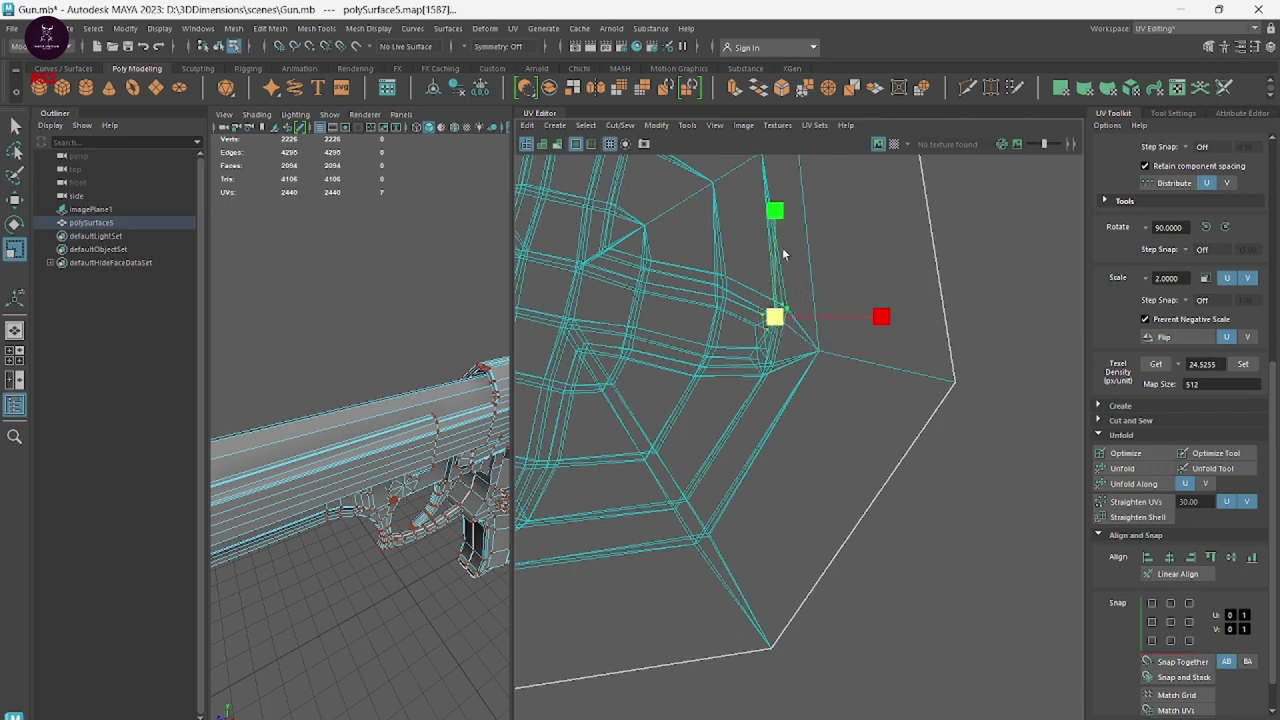
left_click(878, 316, "ctrl")
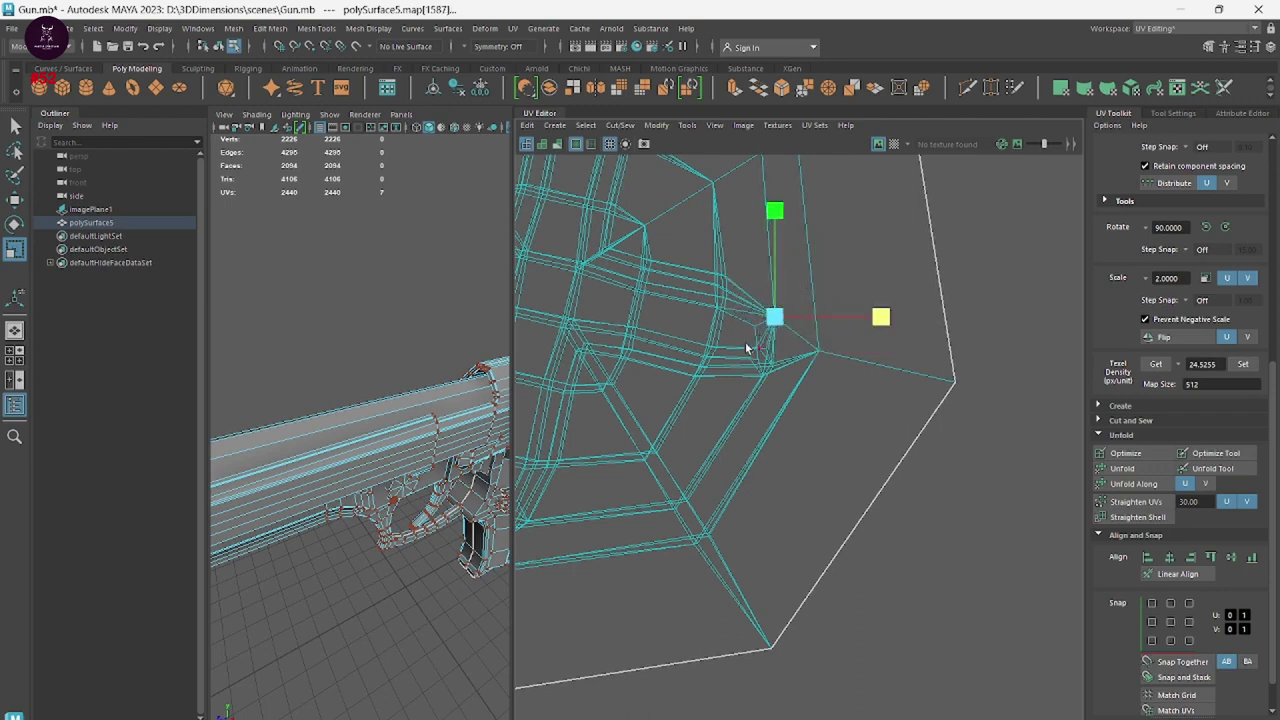
left_click(760, 365)
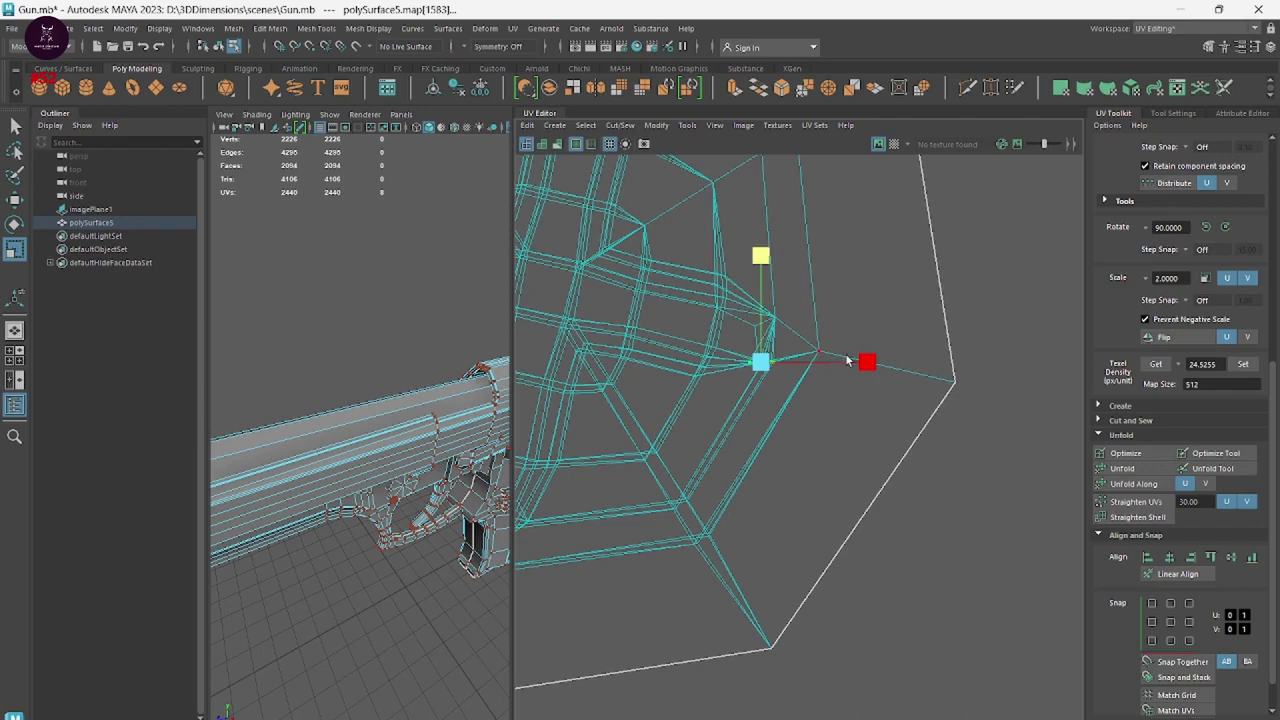
left_click(847, 360, "ctrl")
left_click(755, 326)
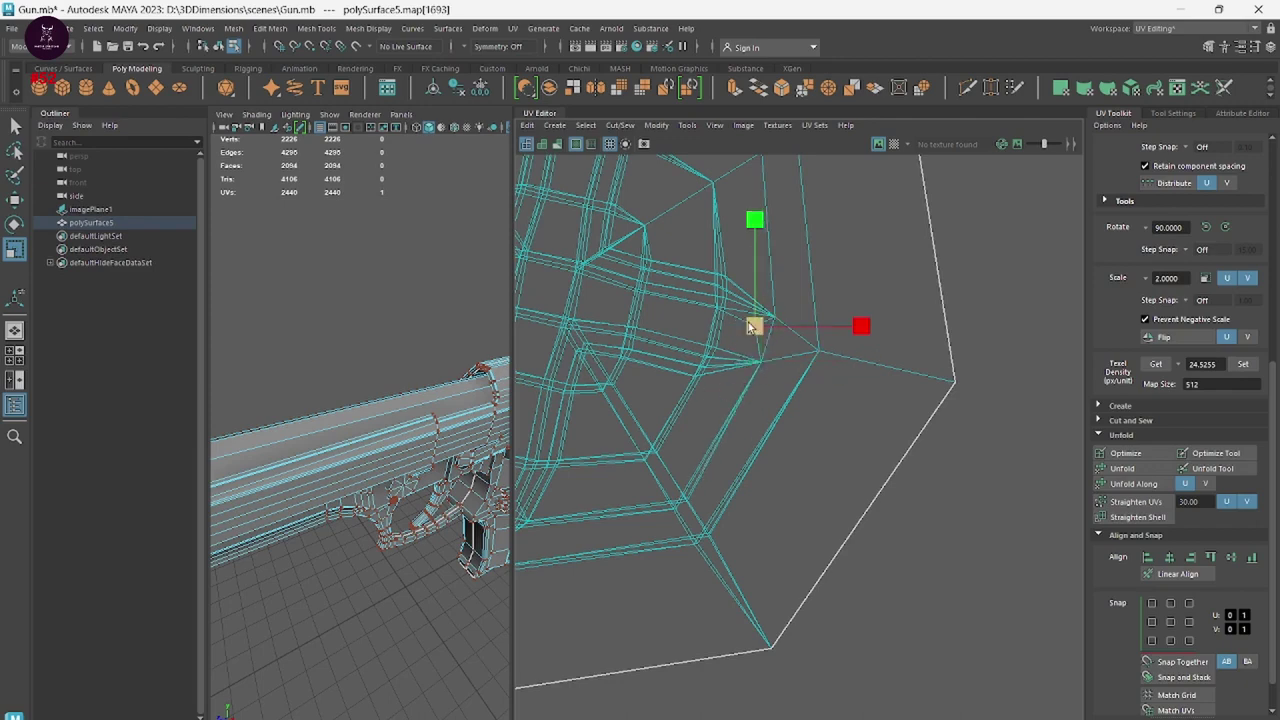
key("w")
left_click_drag(759, 328, 777, 322)
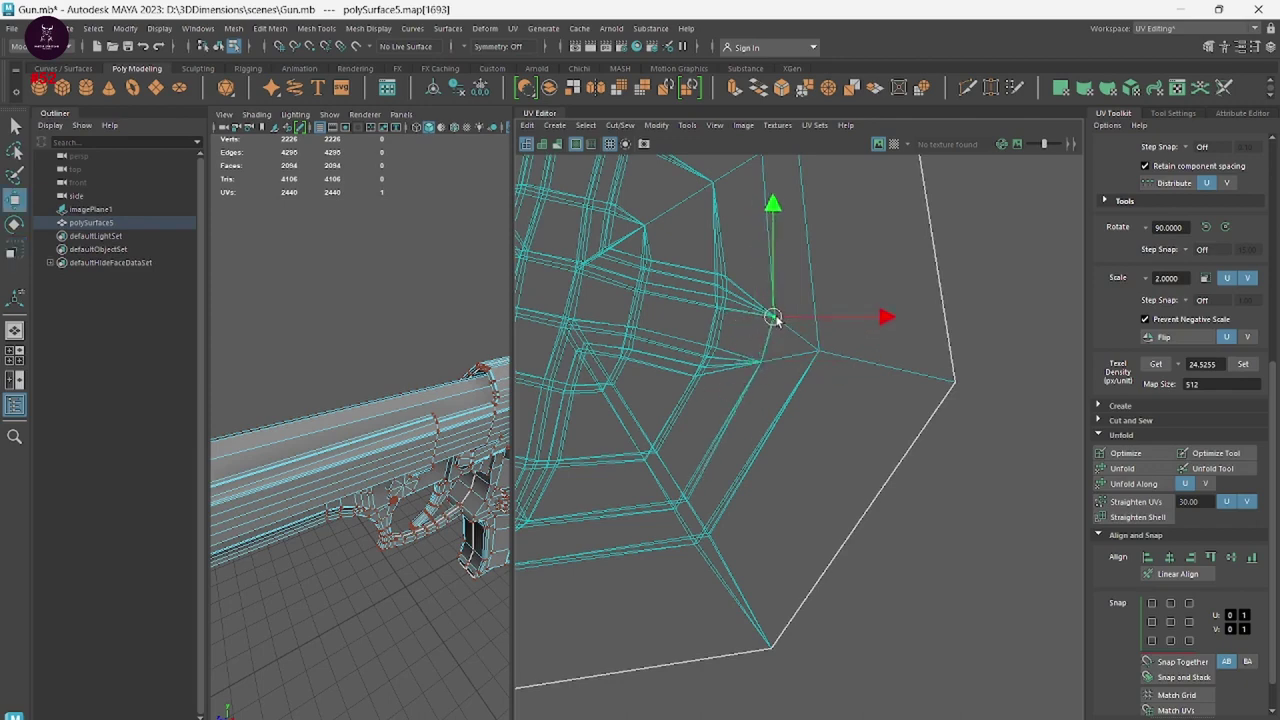
middle_click_drag(709, 420, 866, 414, "alt")
scroll(910, 478, "up", 2)
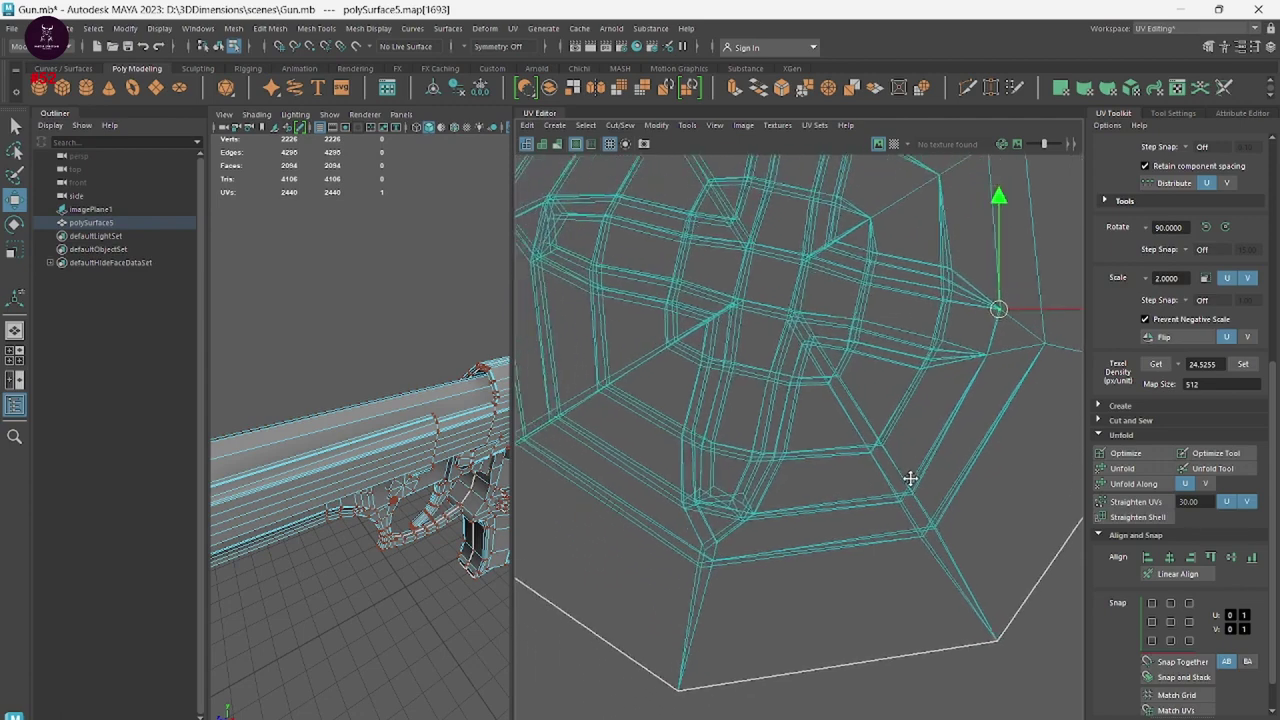
middle_click_drag(910, 478, 958, 420, "alt")
left_click_drag(966, 447, 1004, 506)
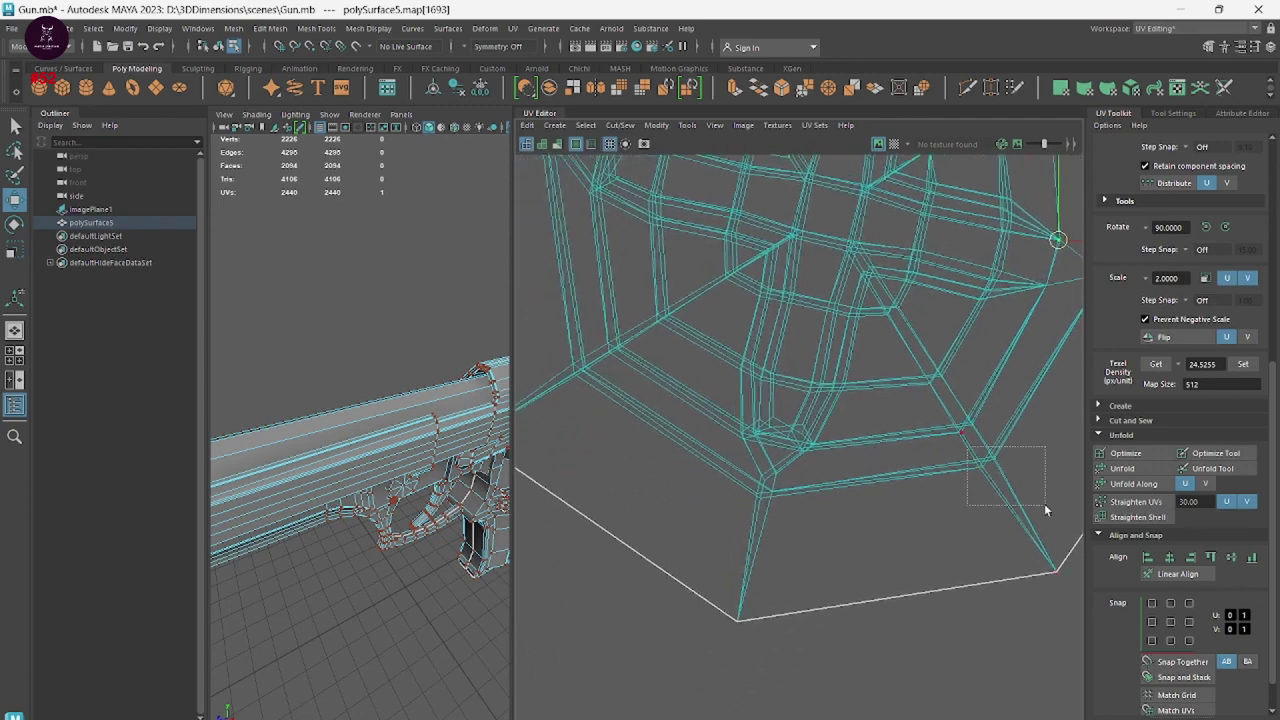
middle_click_drag(981, 473, 791, 506, "alt")
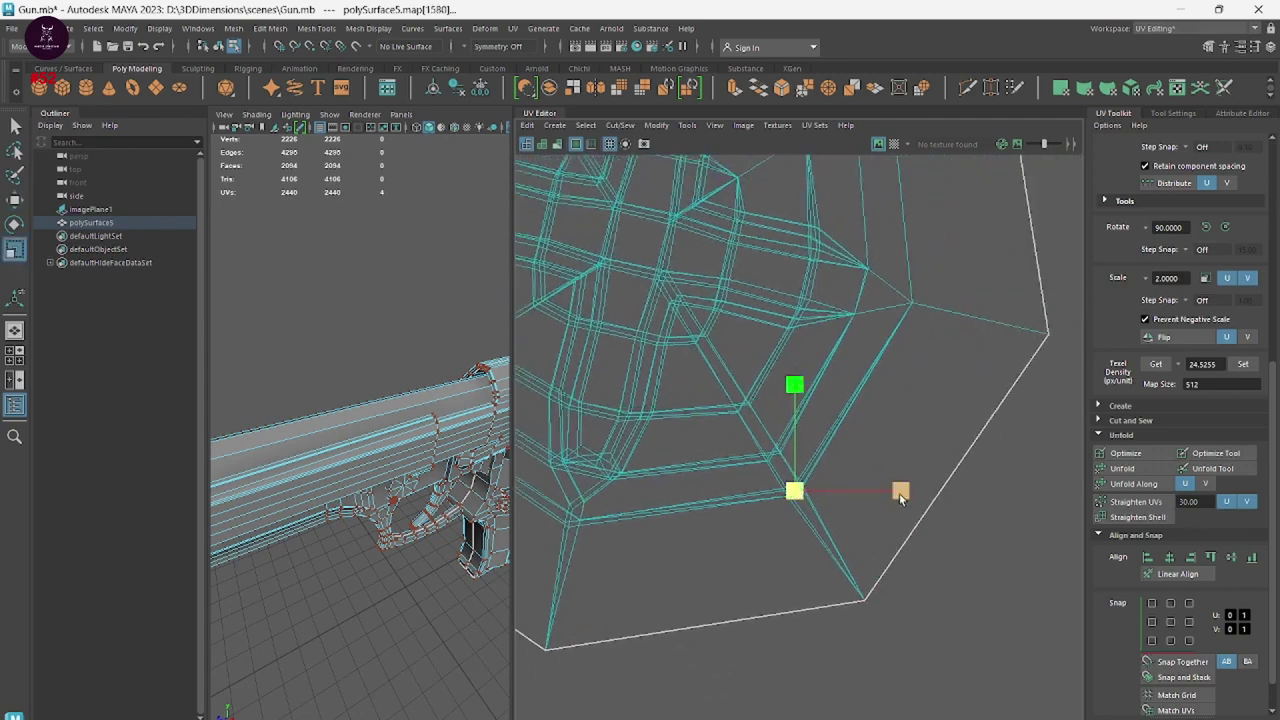
left_click(794, 386)
left_click_drag(794, 490, 726, 380)
left_click(771, 351)
left_click(879, 456)
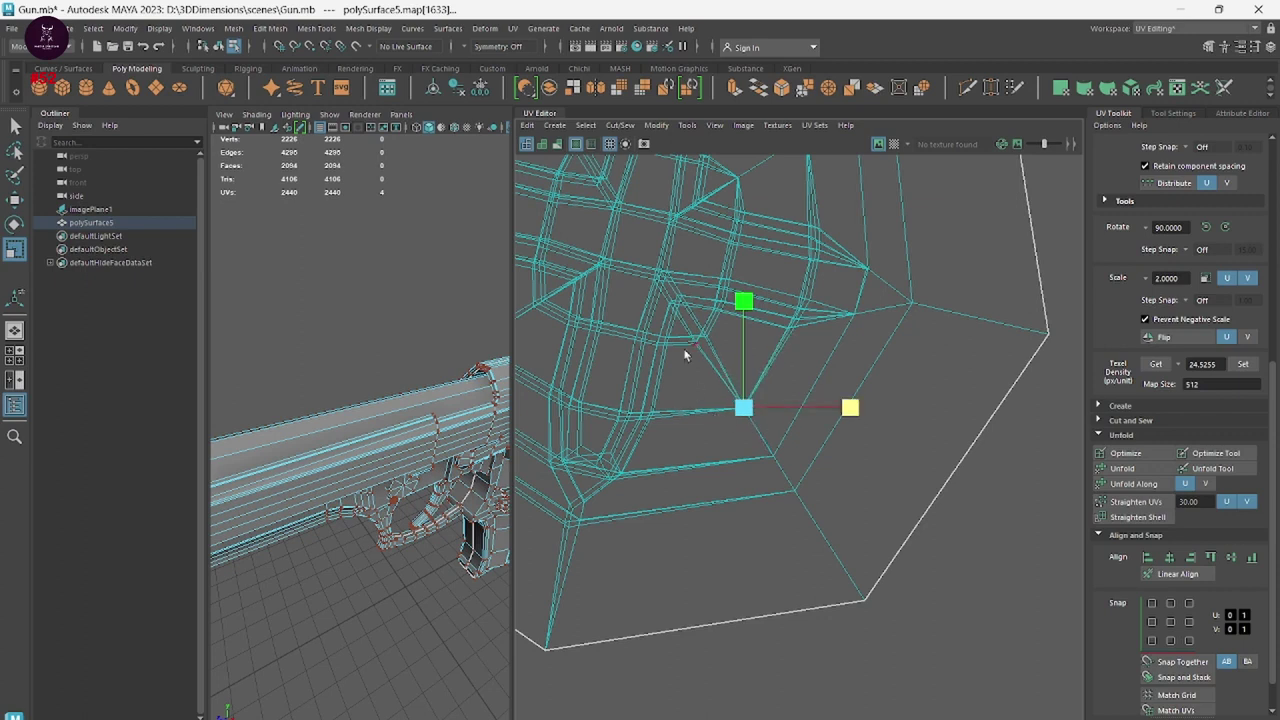
left_click_drag(705, 336, 701, 339)
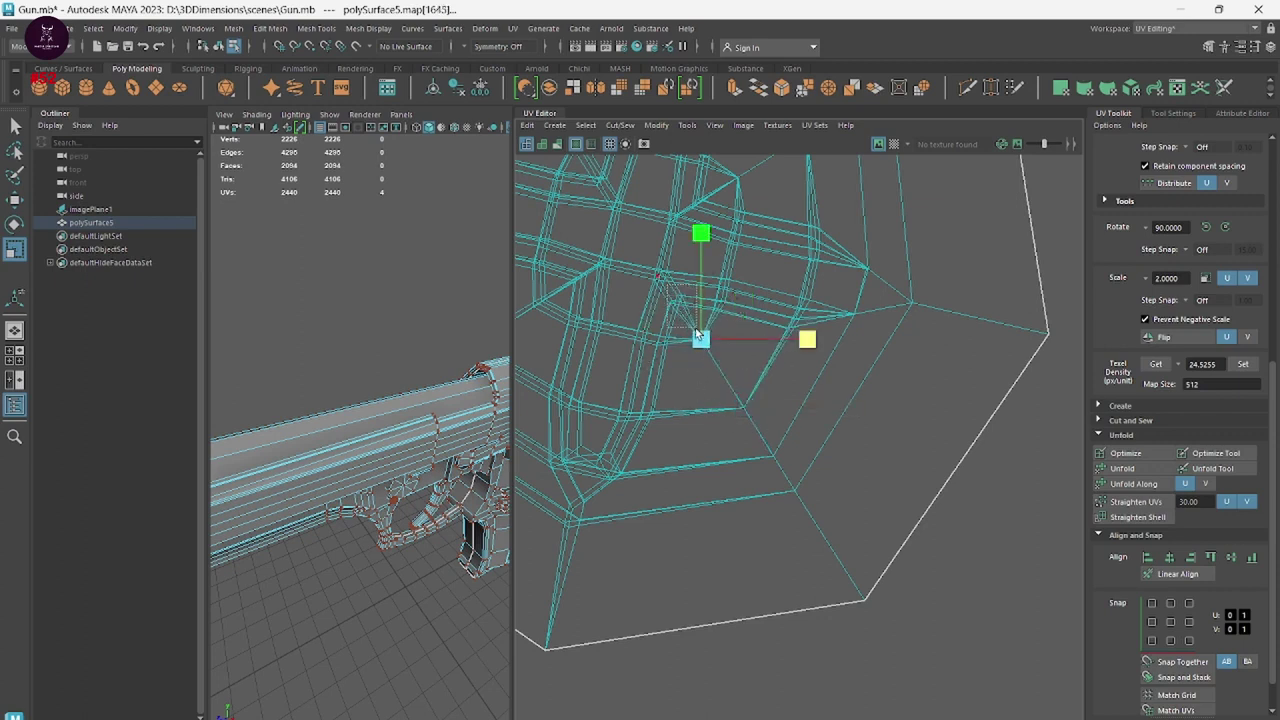
mouse_move(700, 337)
left_mouse_down()
mouse_move(675, 299)
mouse_move(672, 247)
left_mouse_up()
left_click(657, 170)
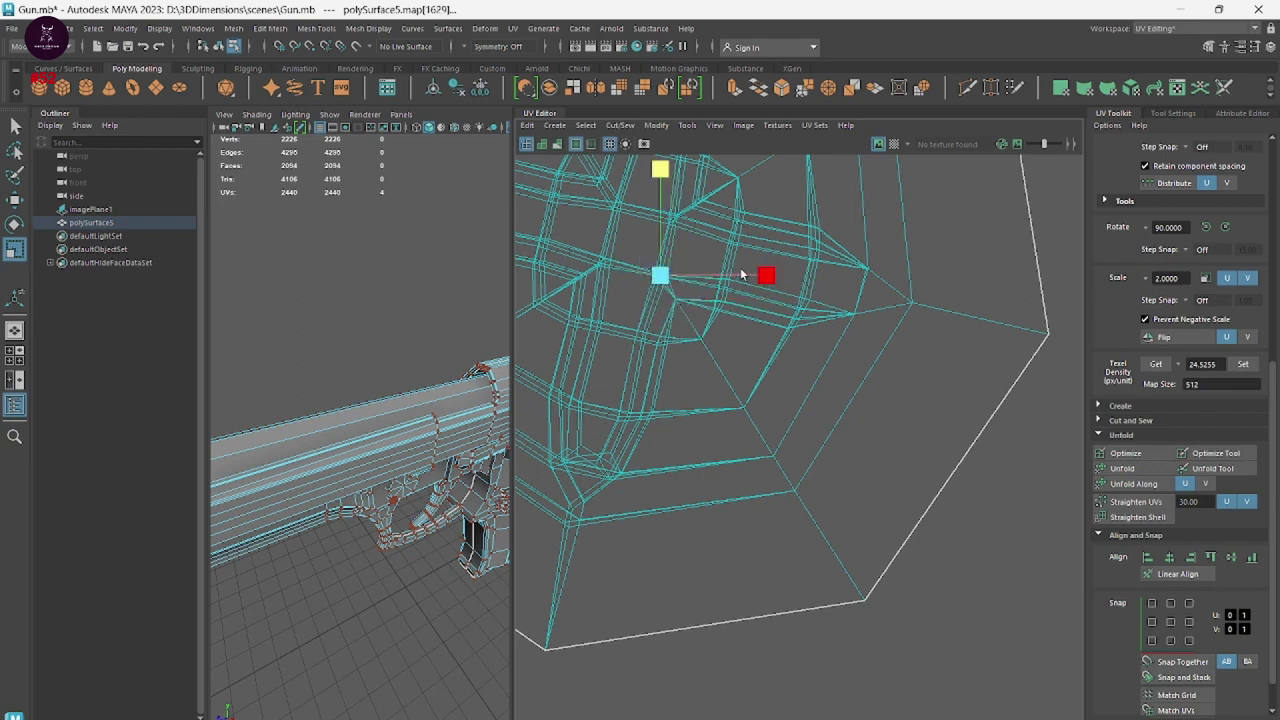
mouse_move(585, 244)
left_mouse_down()
mouse_move(636, 276)
mouse_move(601, 190)
left_mouse_up()
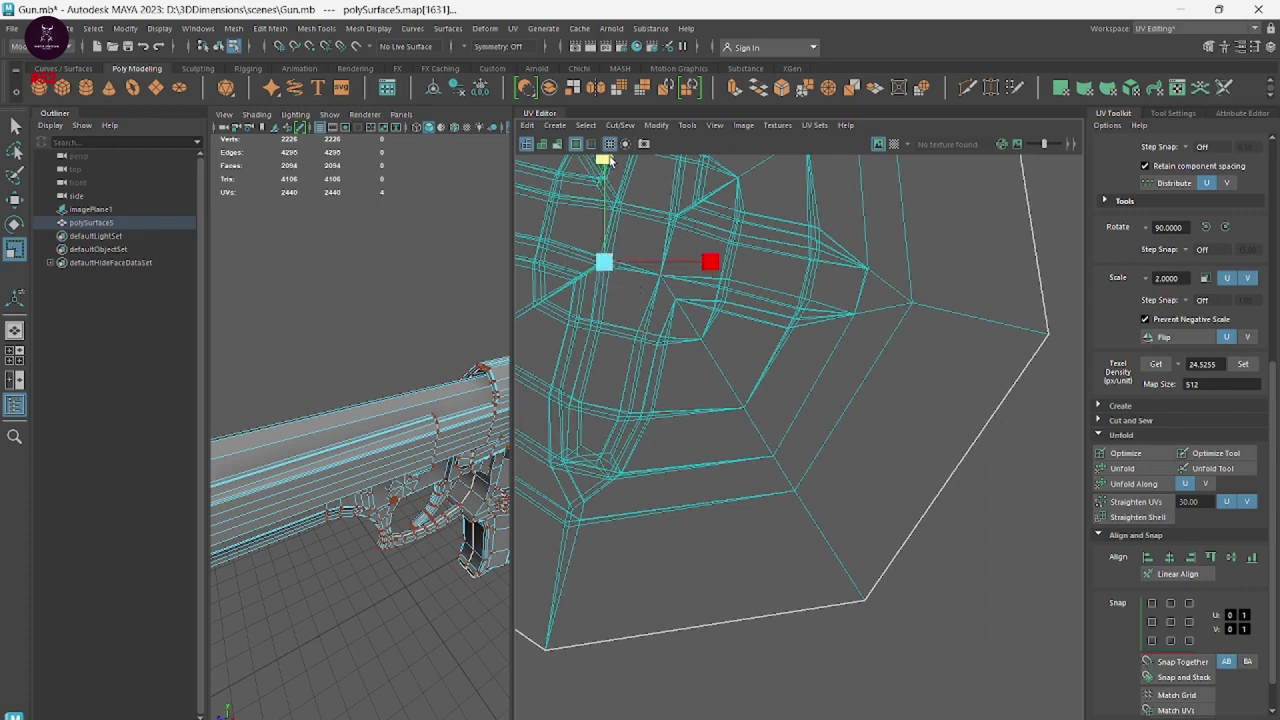
left_click(693, 266)
left_click(576, 280)
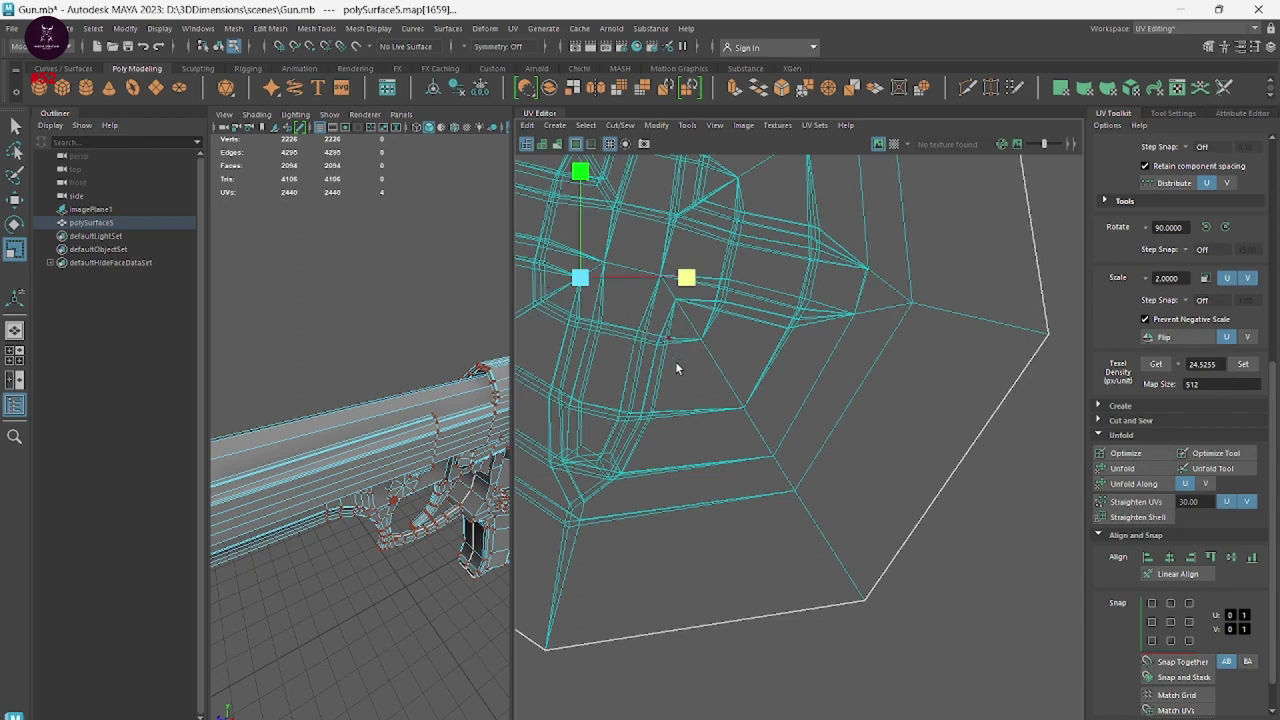
left_click(659, 341)
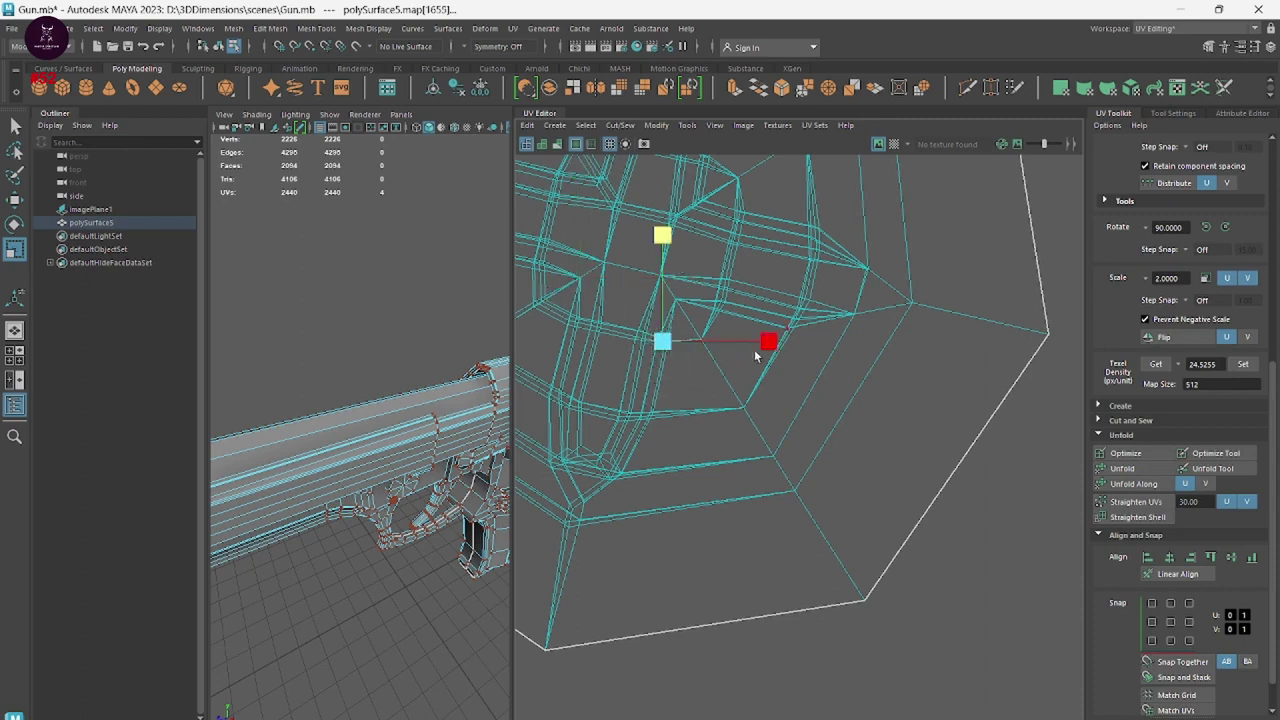
left_click(641, 337)
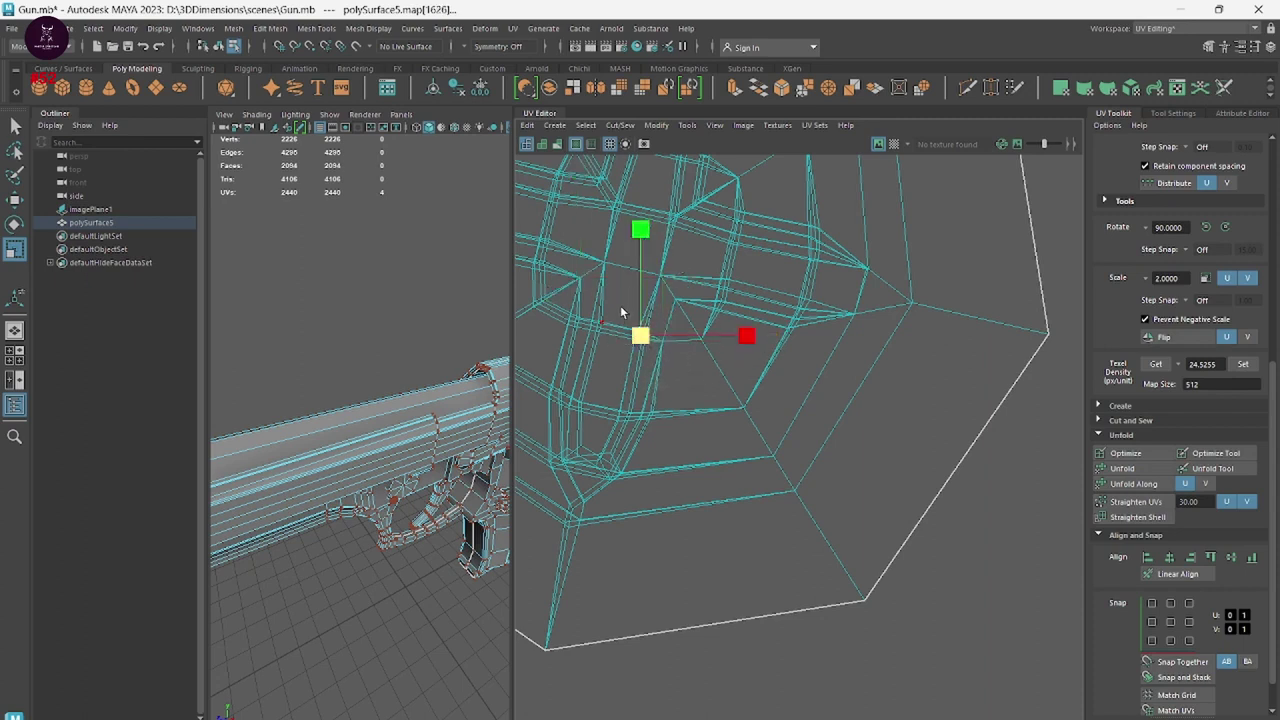
left_click(636, 231)
middle_click_drag(745, 338, 727, 318, "alt")
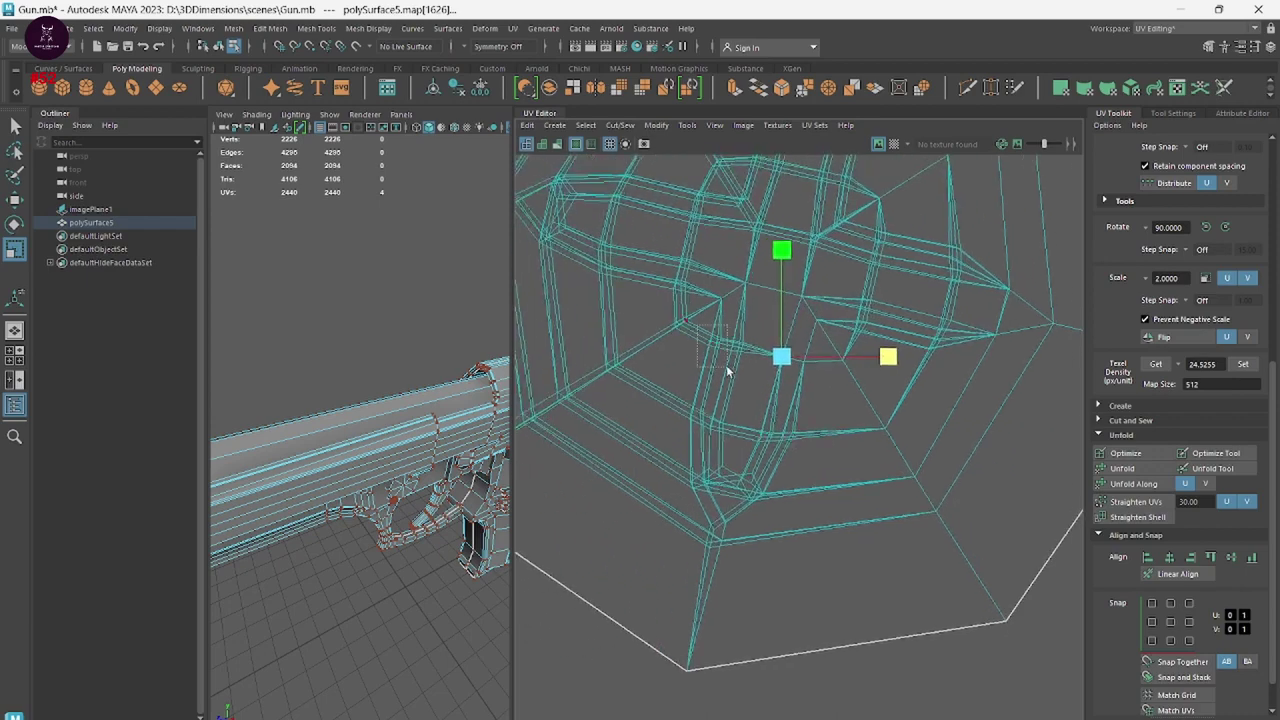
left_click(726, 365)
left_click(716, 236)
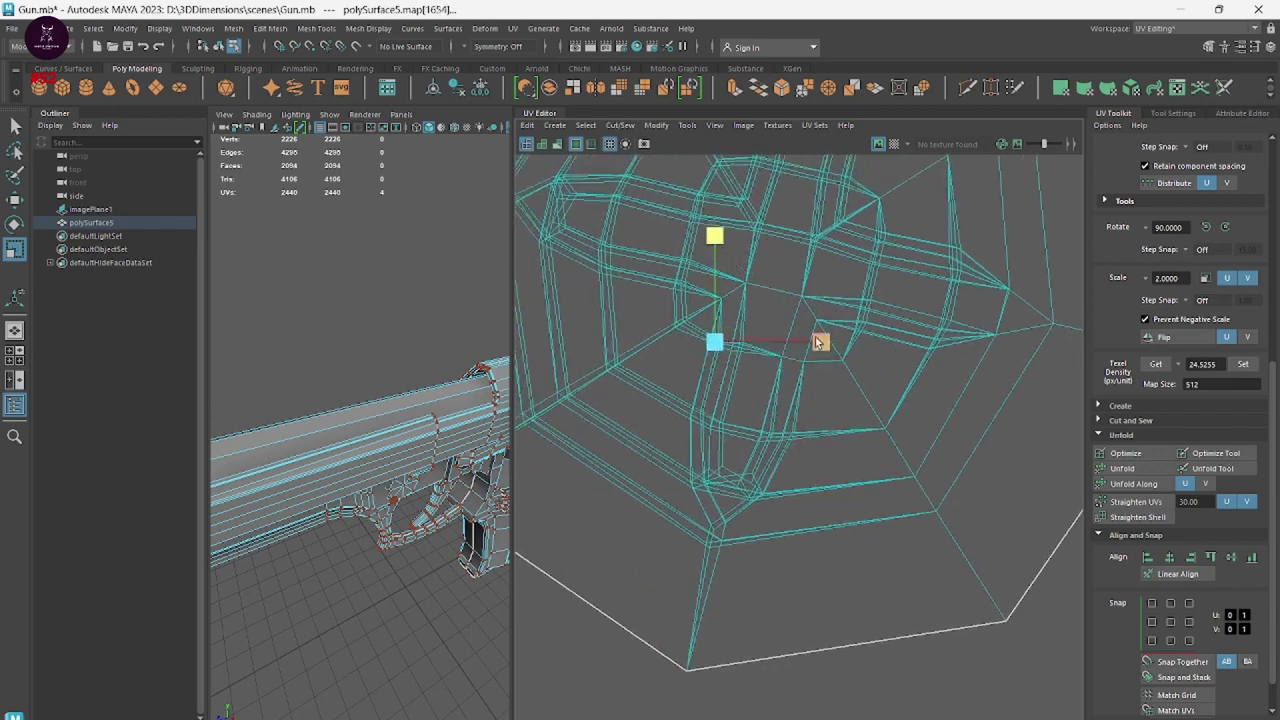
left_click(818, 342)
left_click(737, 347)
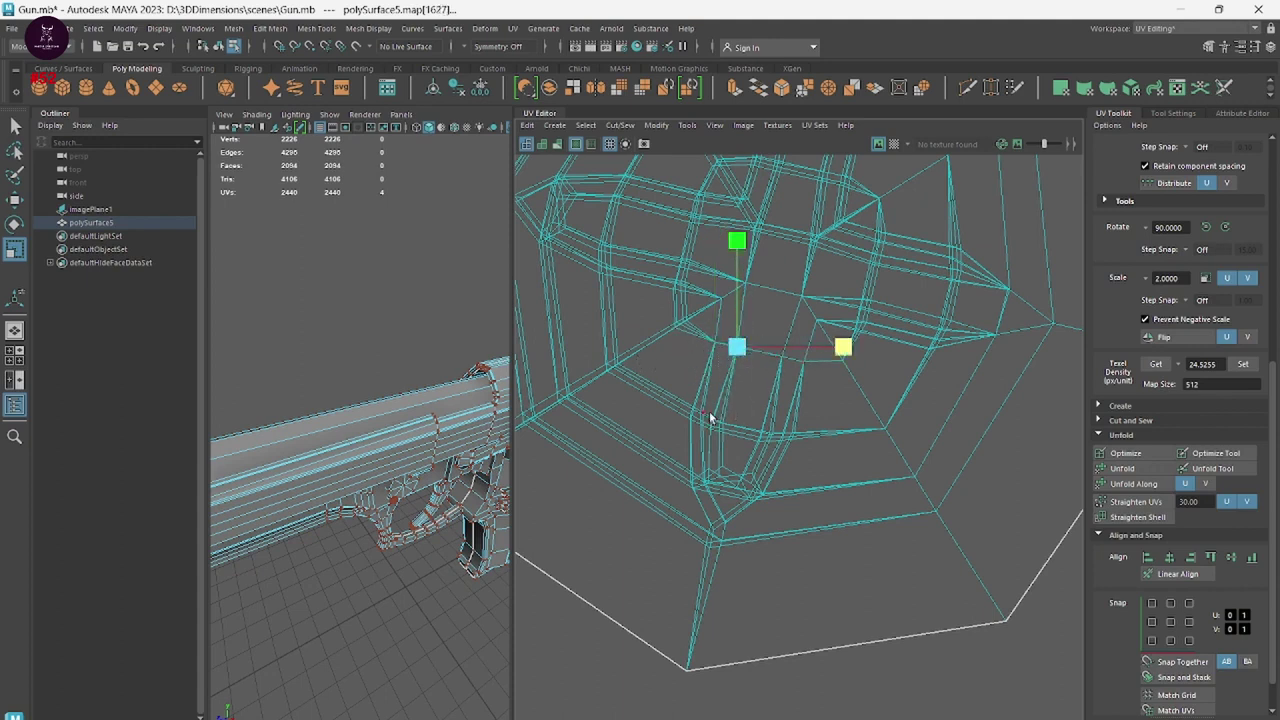
left_click_drag(742, 464, 744, 468)
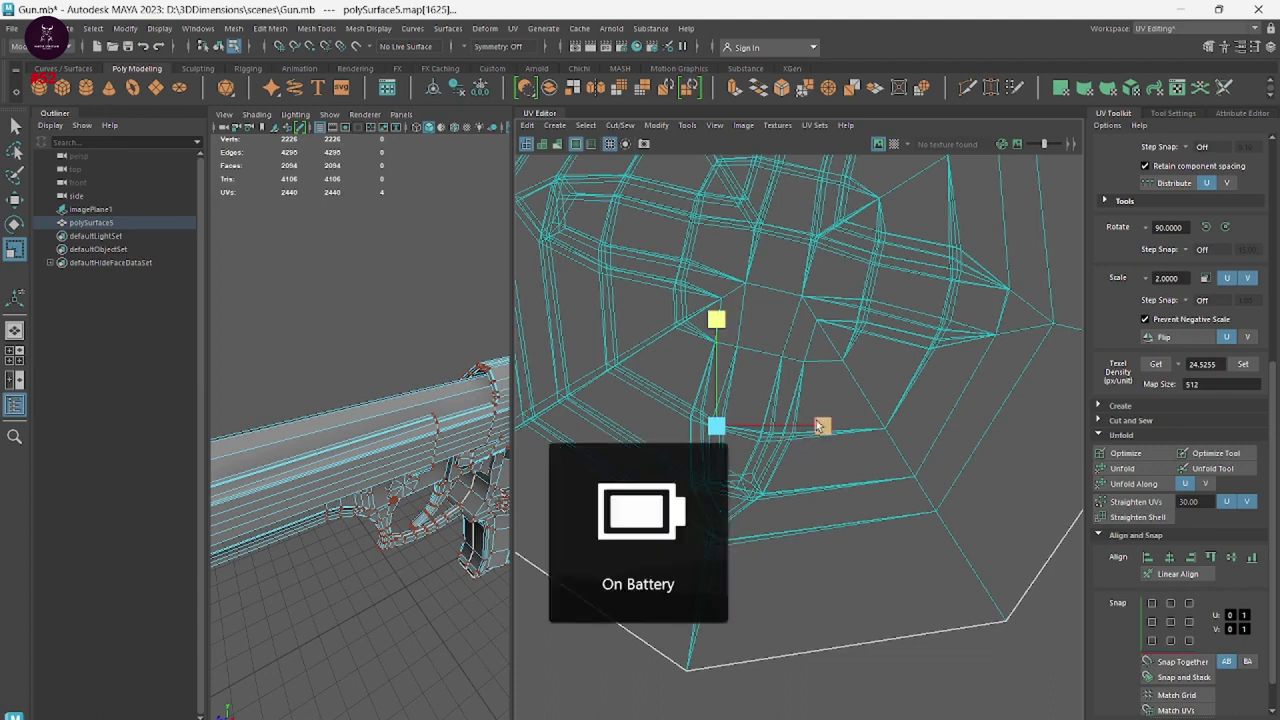
left_click(704, 441)
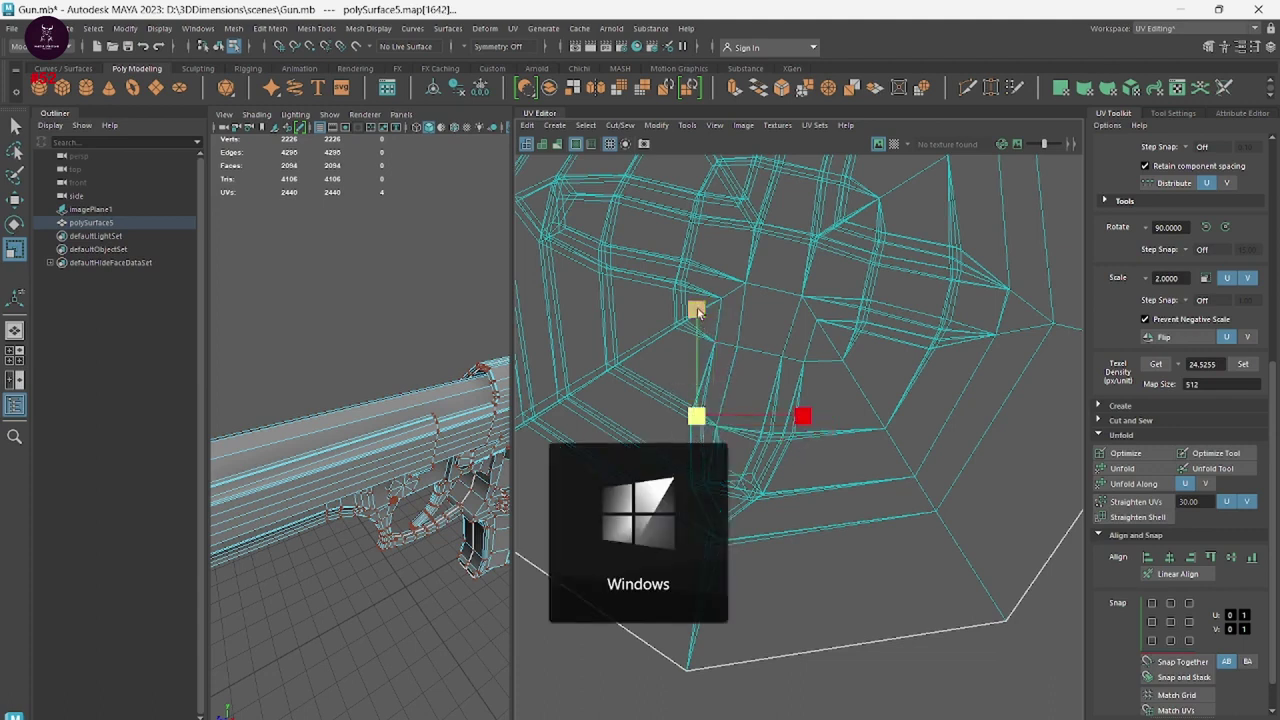
left_click(753, 412)
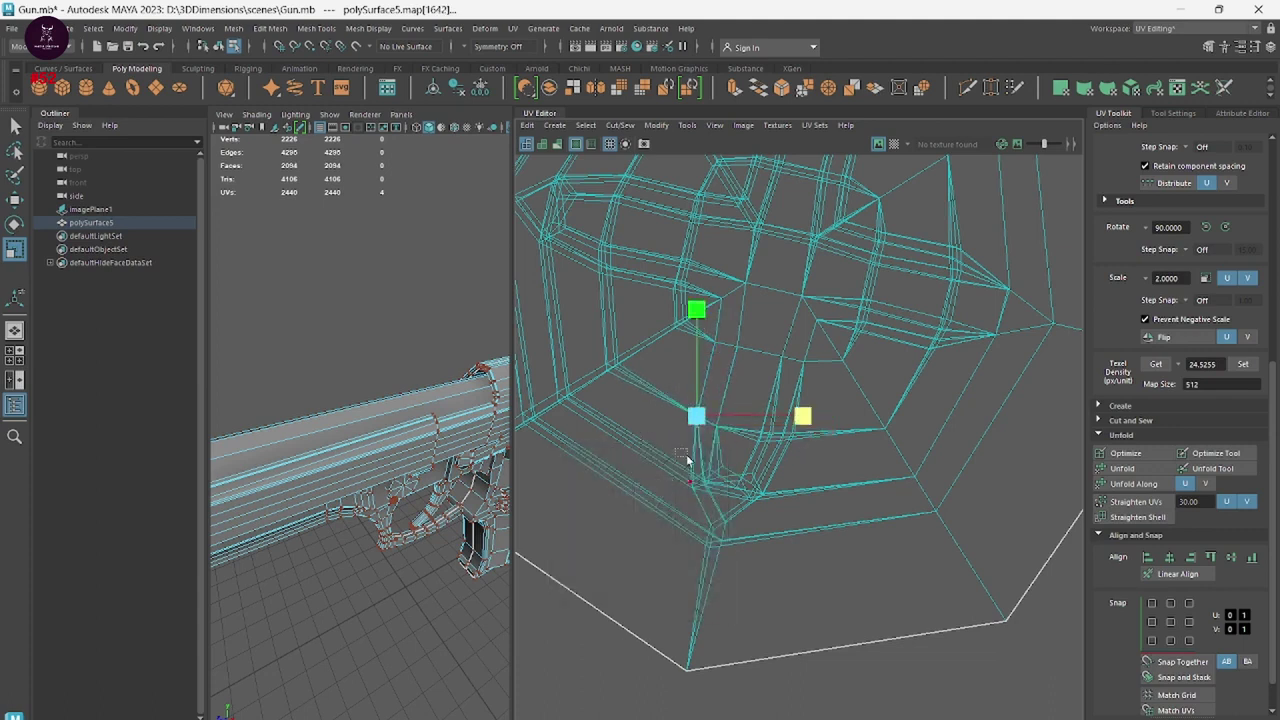
left_click_drag(706, 513, 706, 512)
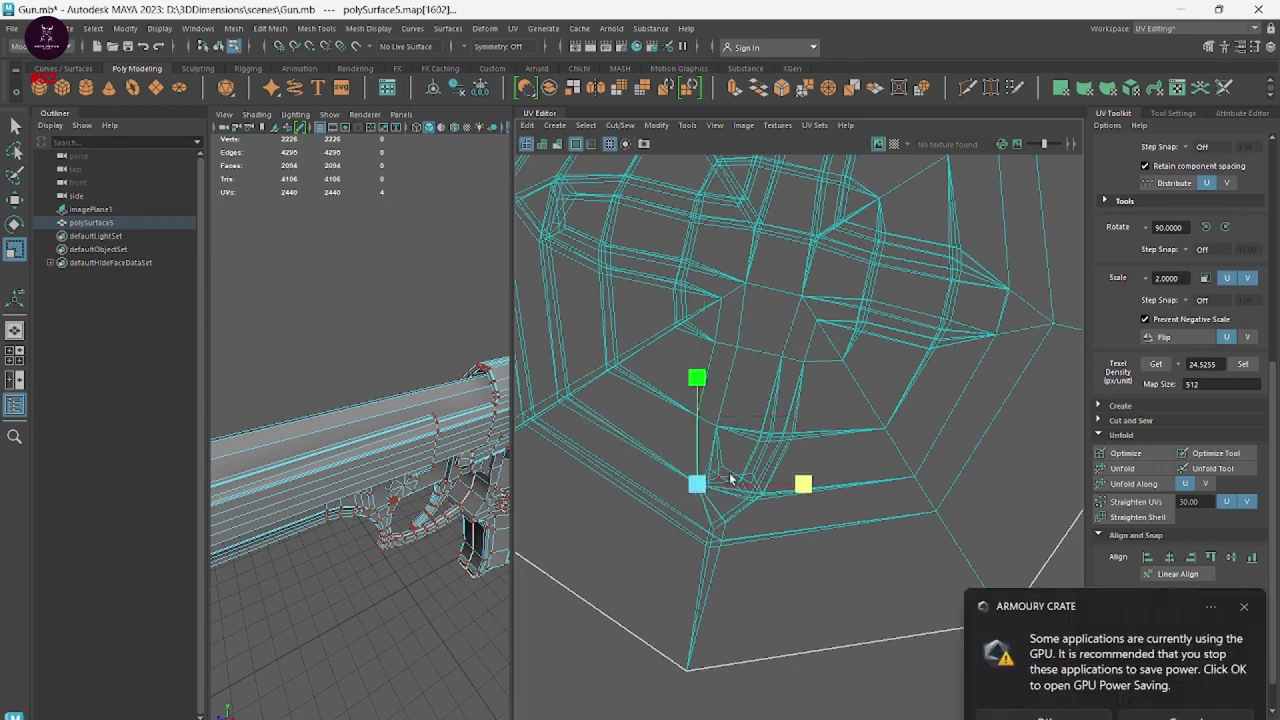
middle_click_drag(707, 527, 730, 489, "alt")
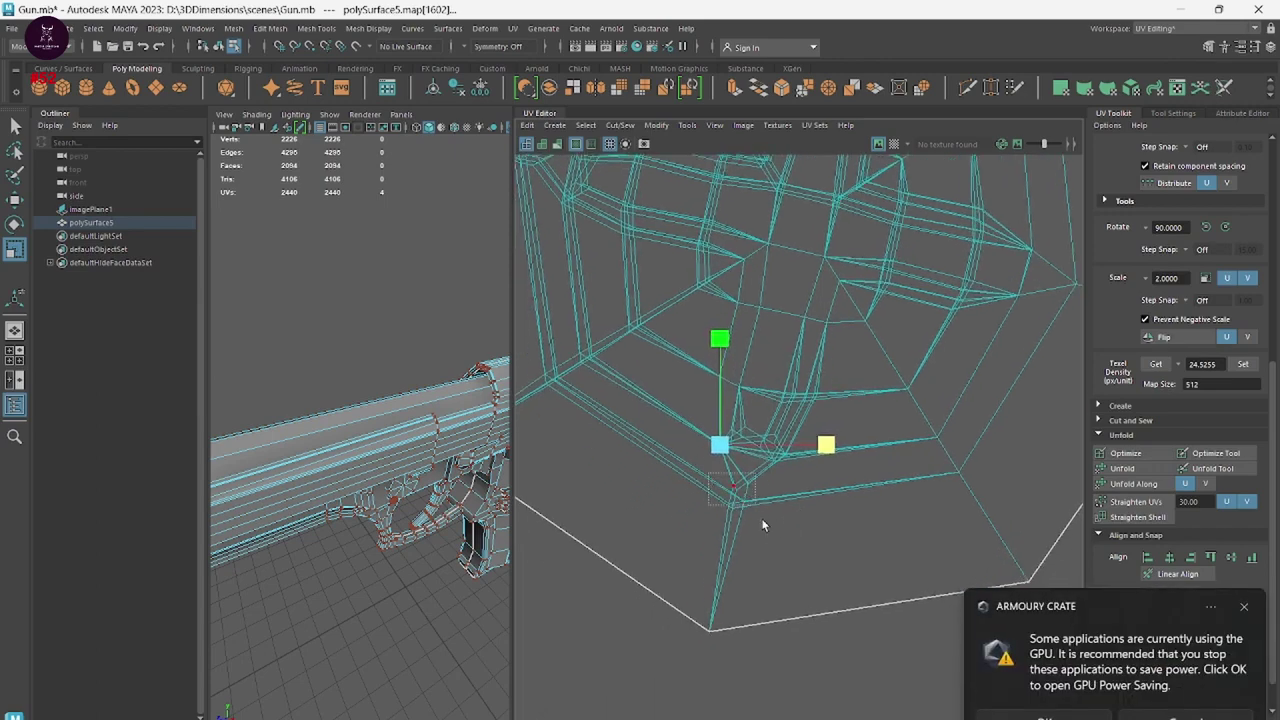
left_click_drag(762, 525, 755, 505)
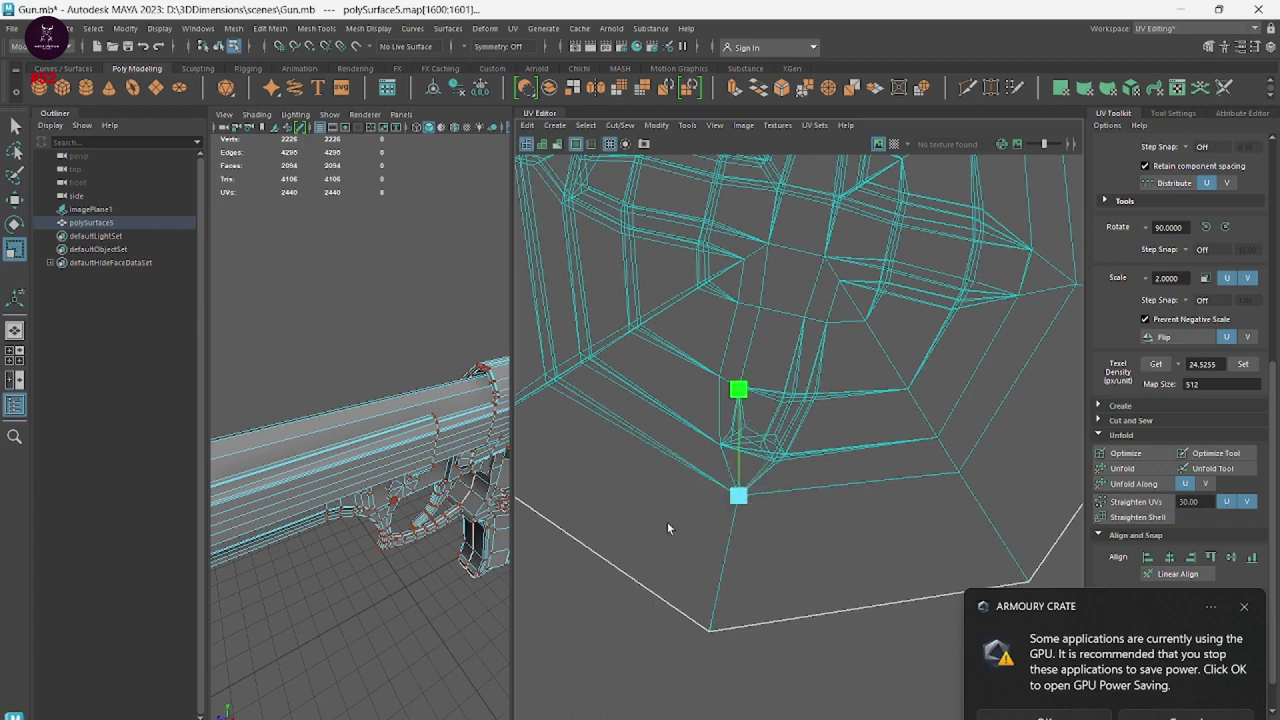
mouse_move(763, 483)
middle_mouse_down("alt")
mouse_move(776, 590)
mouse_move(851, 506)
middle_mouse_up("alt")
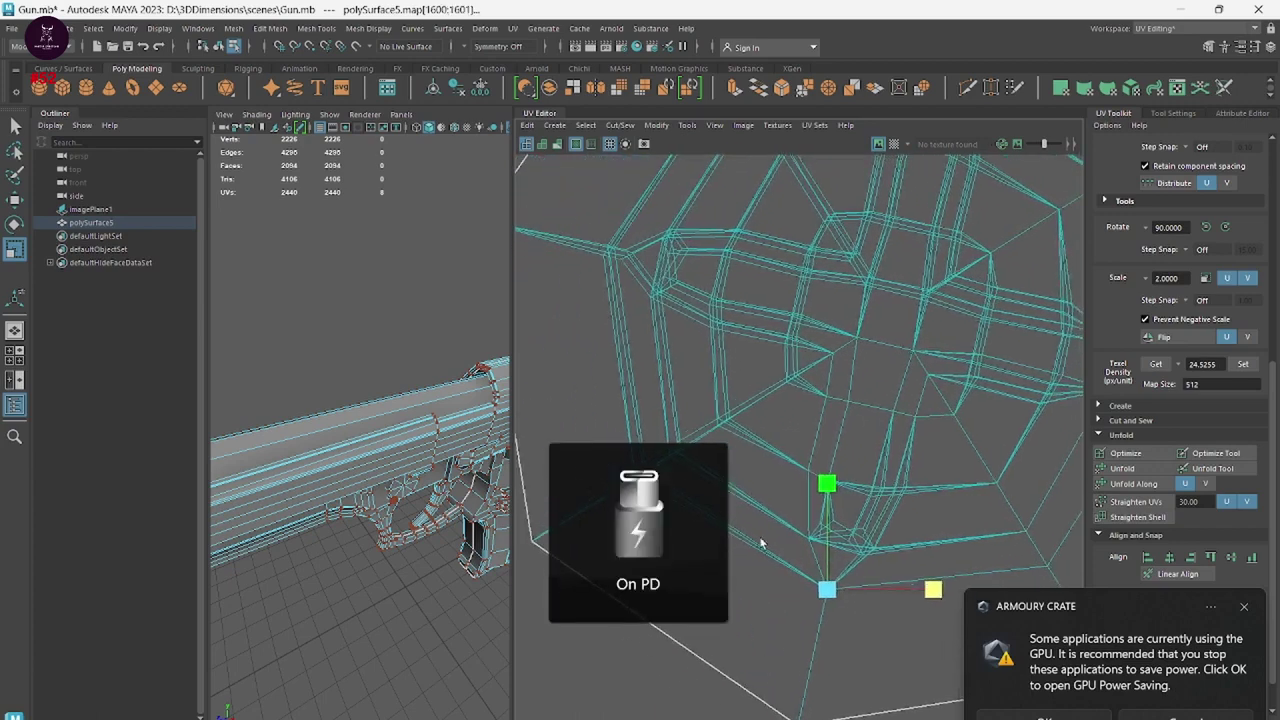
scroll(810, 588, "up", 2)
scroll(889, 485, "down", 2)
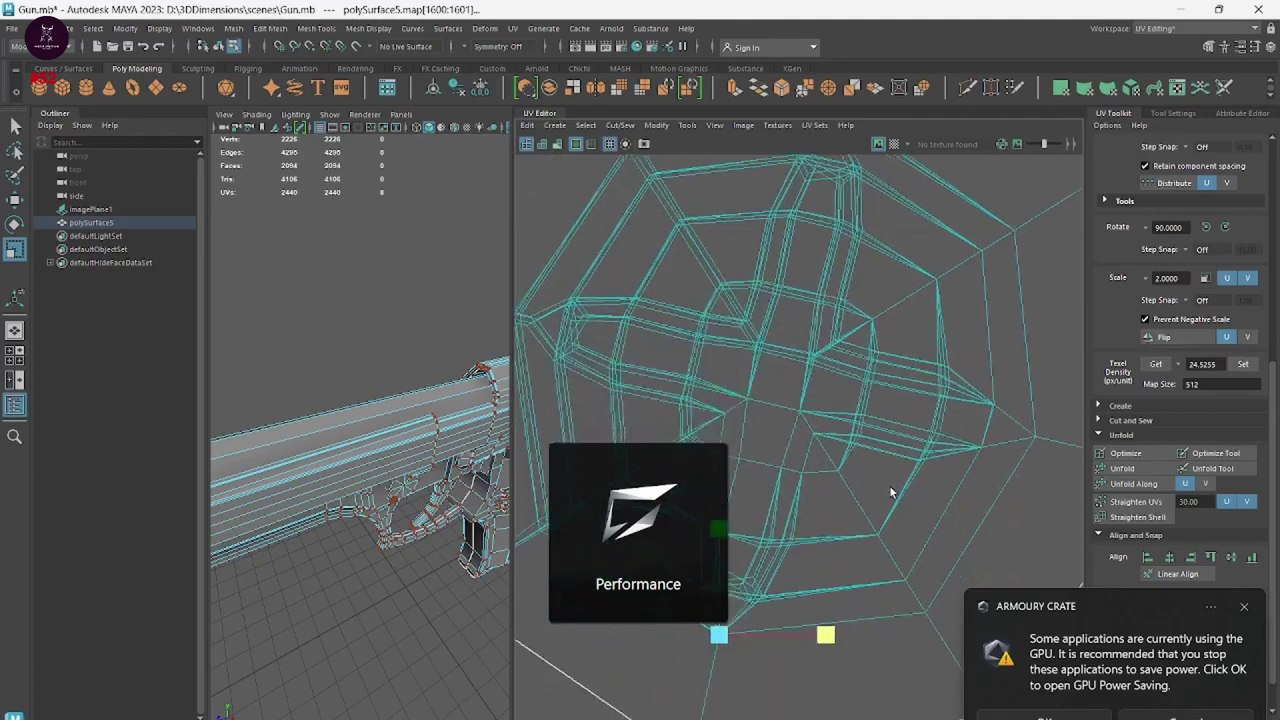
scroll(895, 482, "down", 2)
Switch to UV shell selection and select the whole round octagonal shell.
scroll(895, 482, "down", 2)
middle_click_drag(995, 361, 835, 361, "alt")
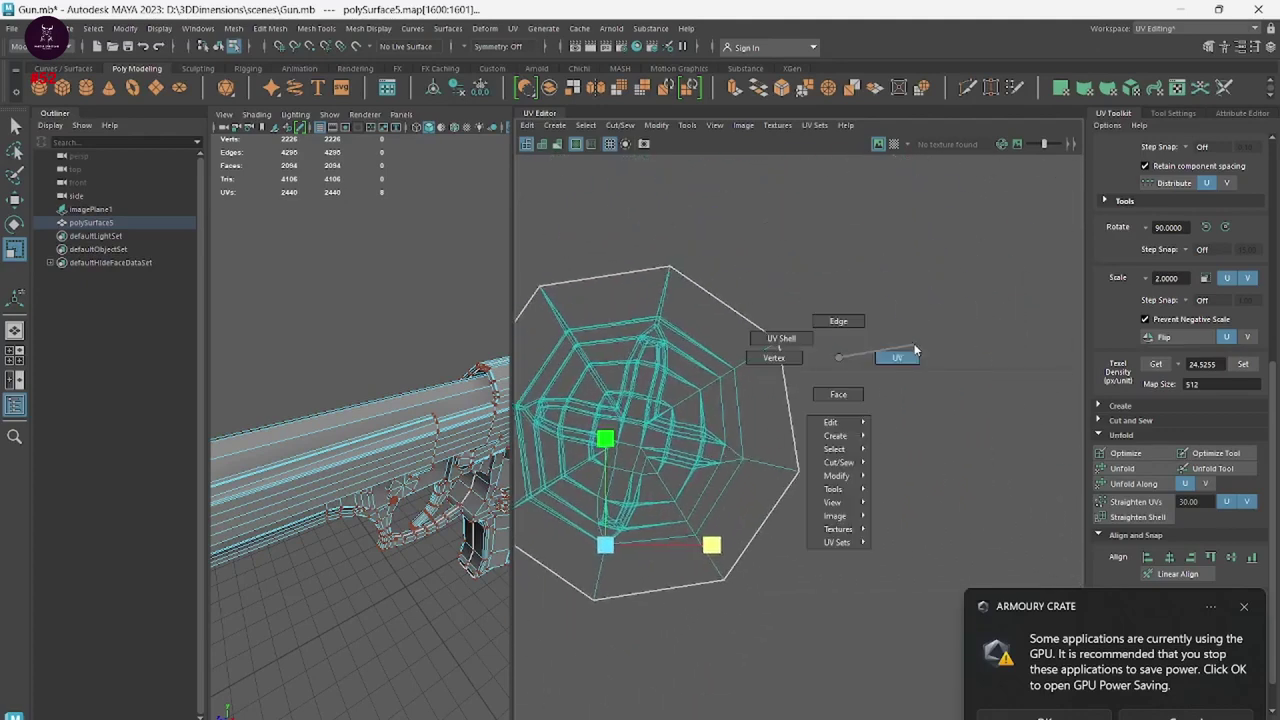
right_click_drag(835, 368, 893, 364)
left_click(860, 405)
scroll(860, 405, "down", 2)
left_click_drag(940, 259, 698, 537)
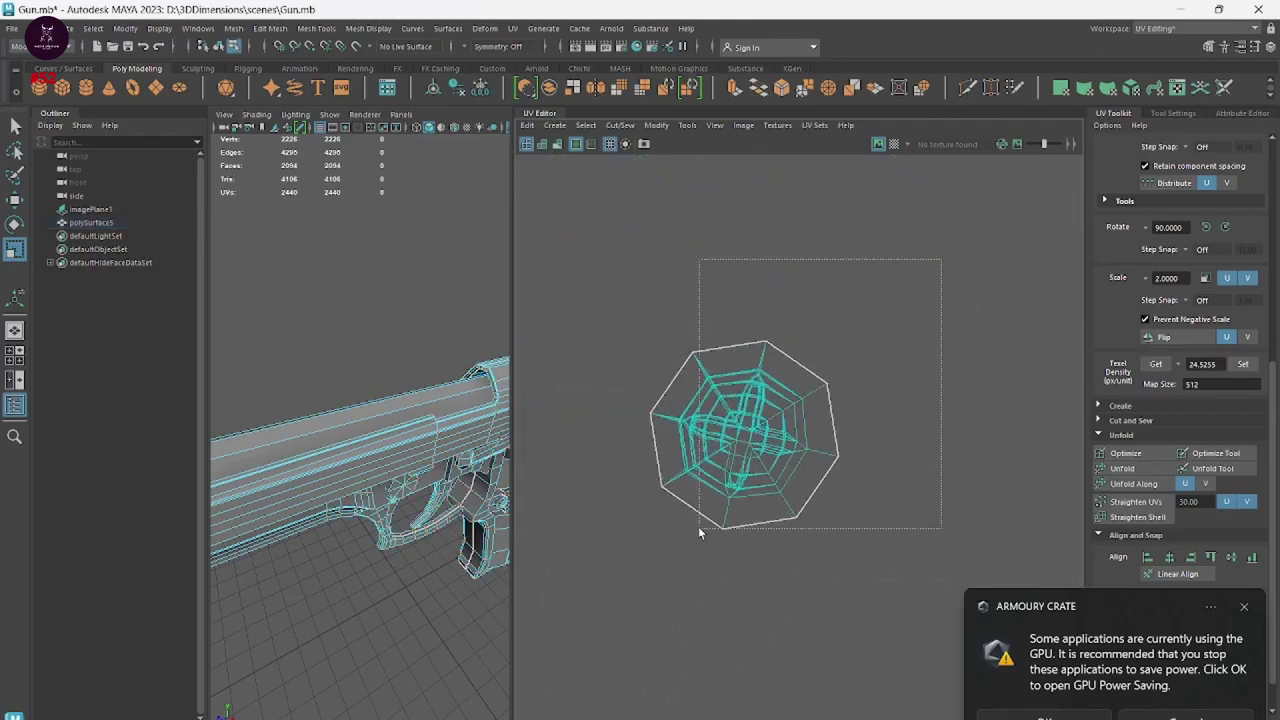
Move the round octagon shell up into the packed 0–1 layout.
scroll(640, 548, "down", 3)
scroll(571, 548, "down", 2)
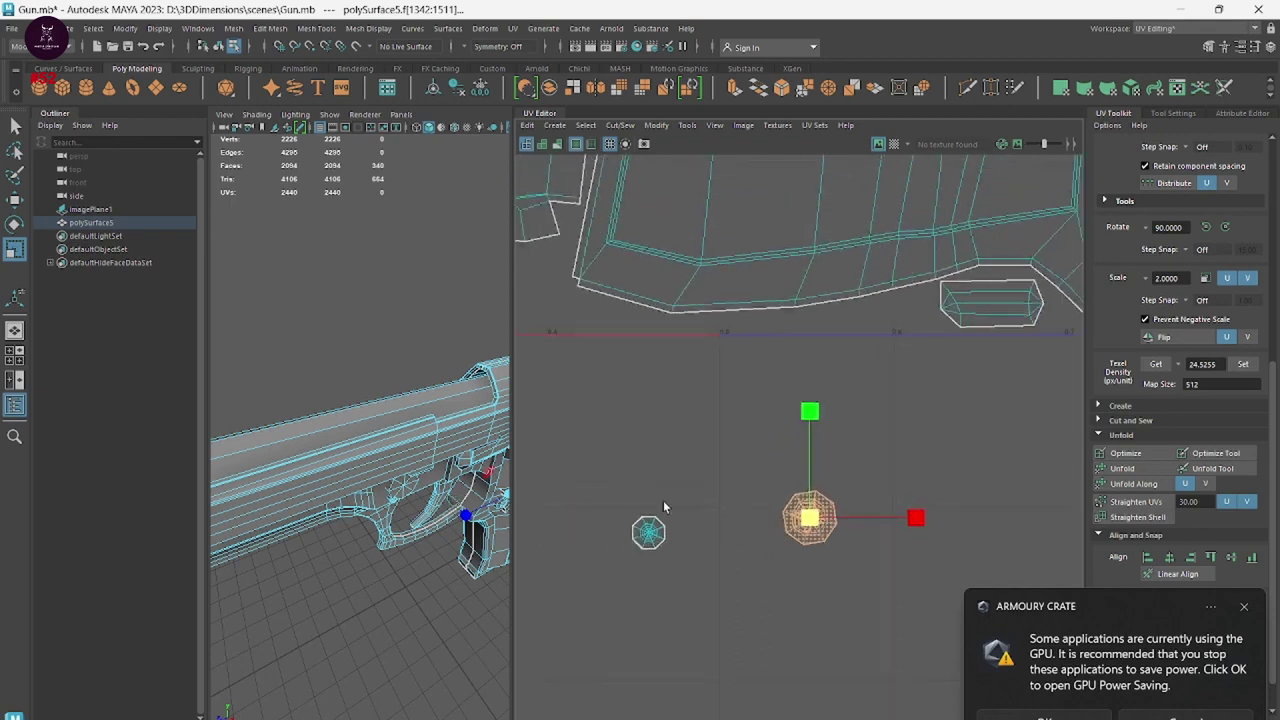
key("w")
middle_click_drag(820, 533, 929, 540, "alt")
mouse_move(930, 540)
left_mouse_down()
mouse_move(643, 297)
mouse_move(666, 294)
mouse_move(686, 320)
left_mouse_up()
key("r")
key("w")
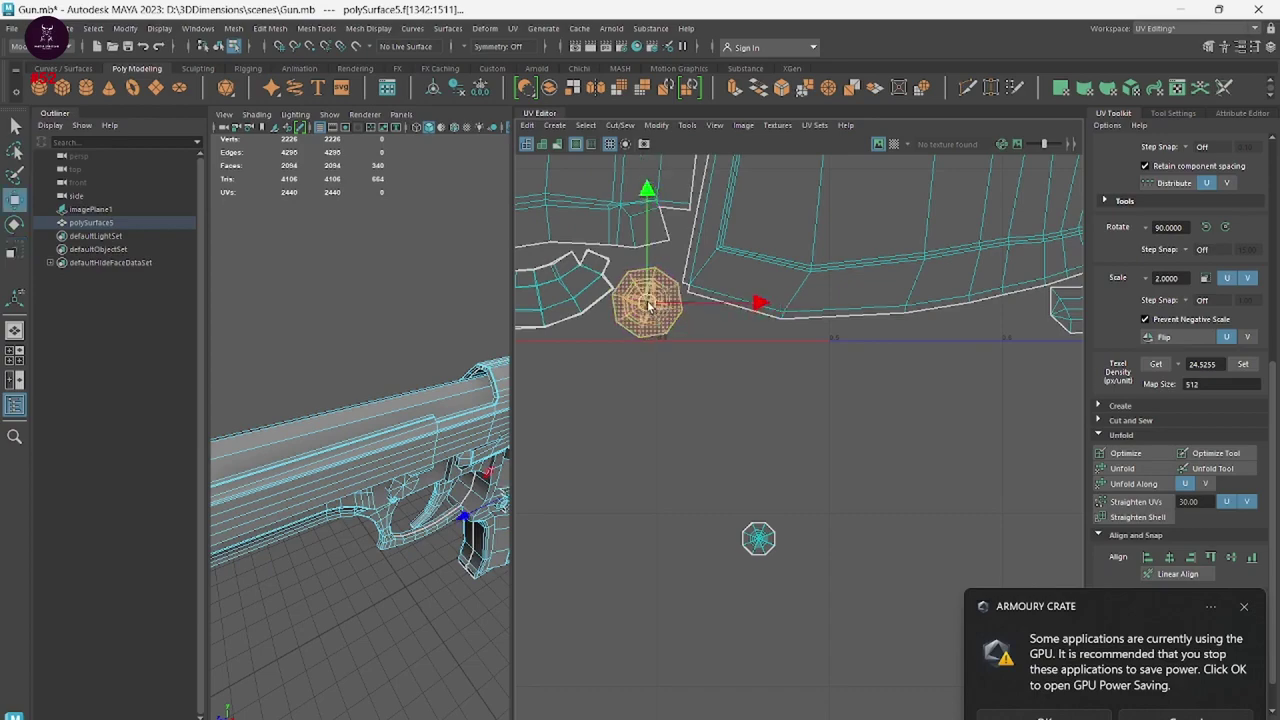
Move the small lower round shell into the layout's top gap and adjust its size.
left_click(758, 539)
scroll(860, 489, "down", 3)
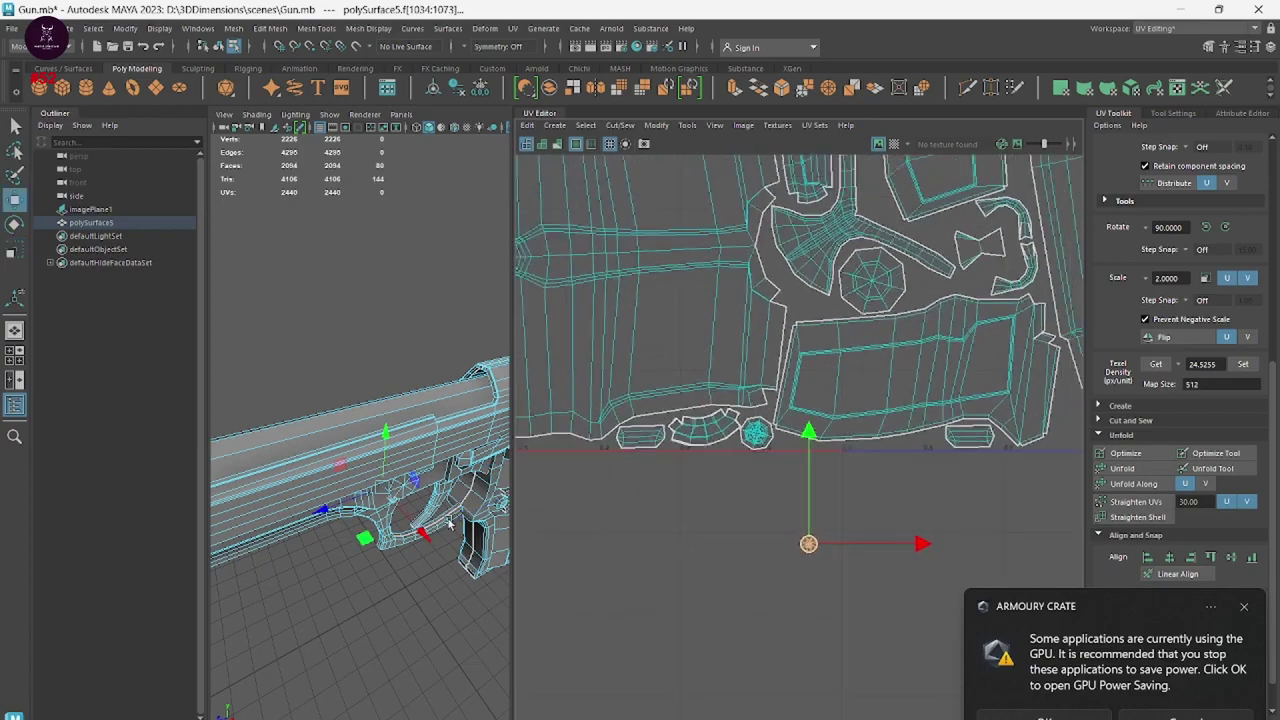
scroll(860, 489, "down", 2)
middle_click_drag(587, 403, 687, 500, "alt")
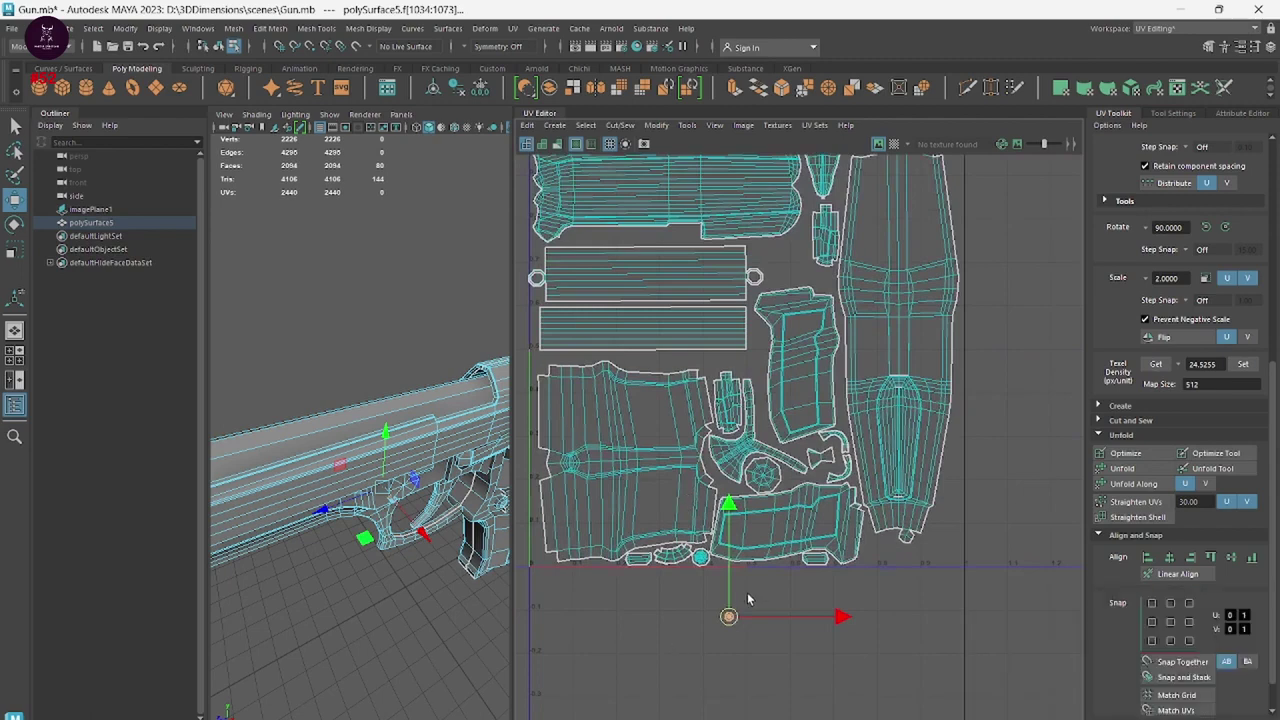
left_click_drag(733, 619, 790, 262)
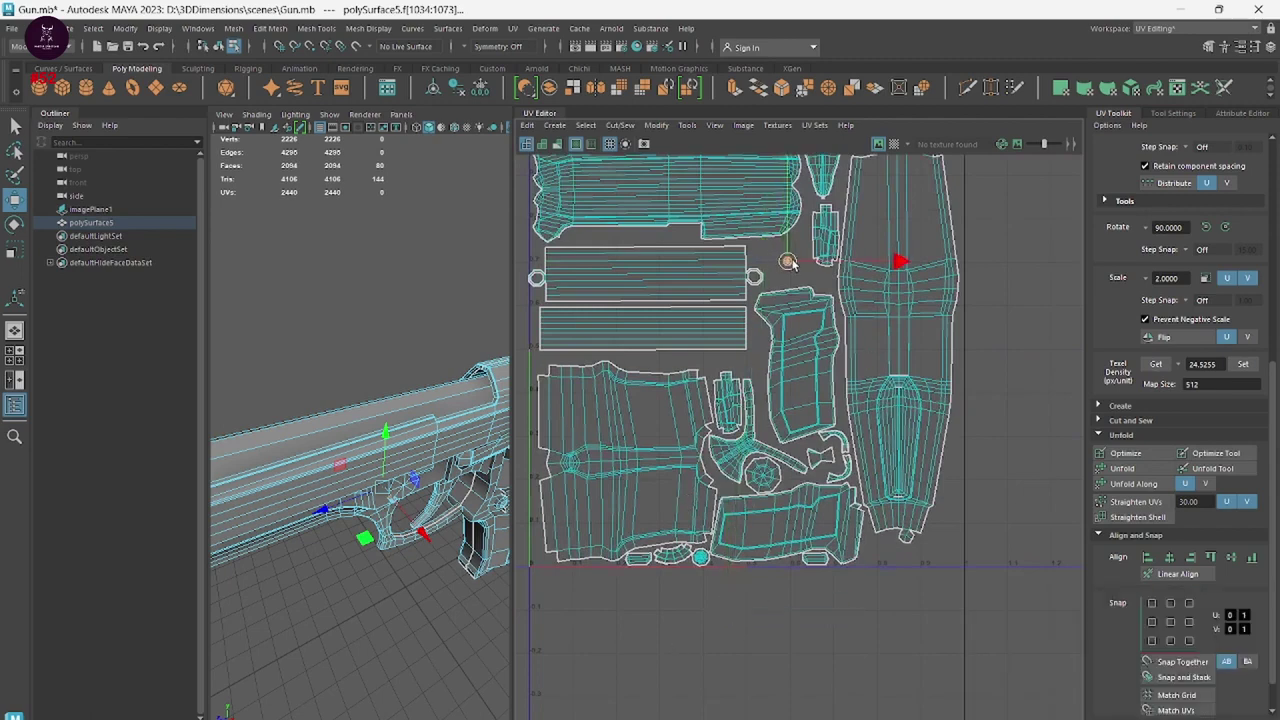
key("r")
left_click_drag(893, 262, 958, 262)
left_click(1051, 321)
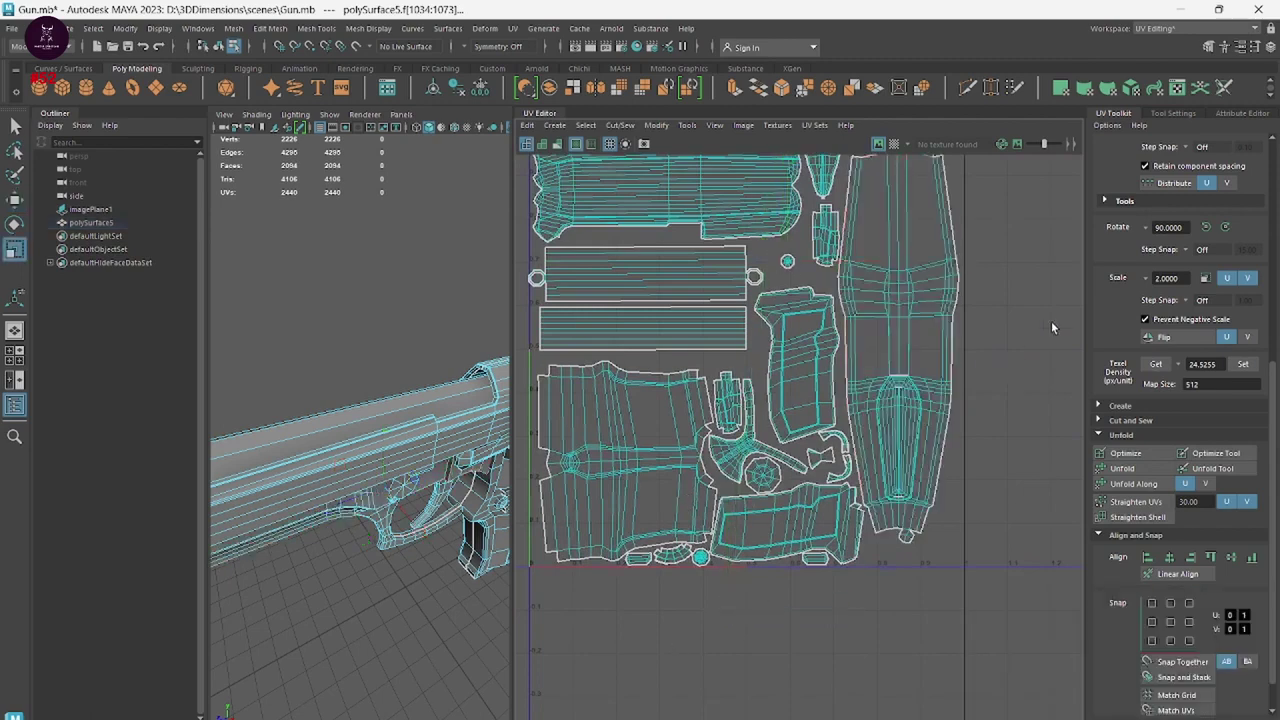
key("ctrl+z")
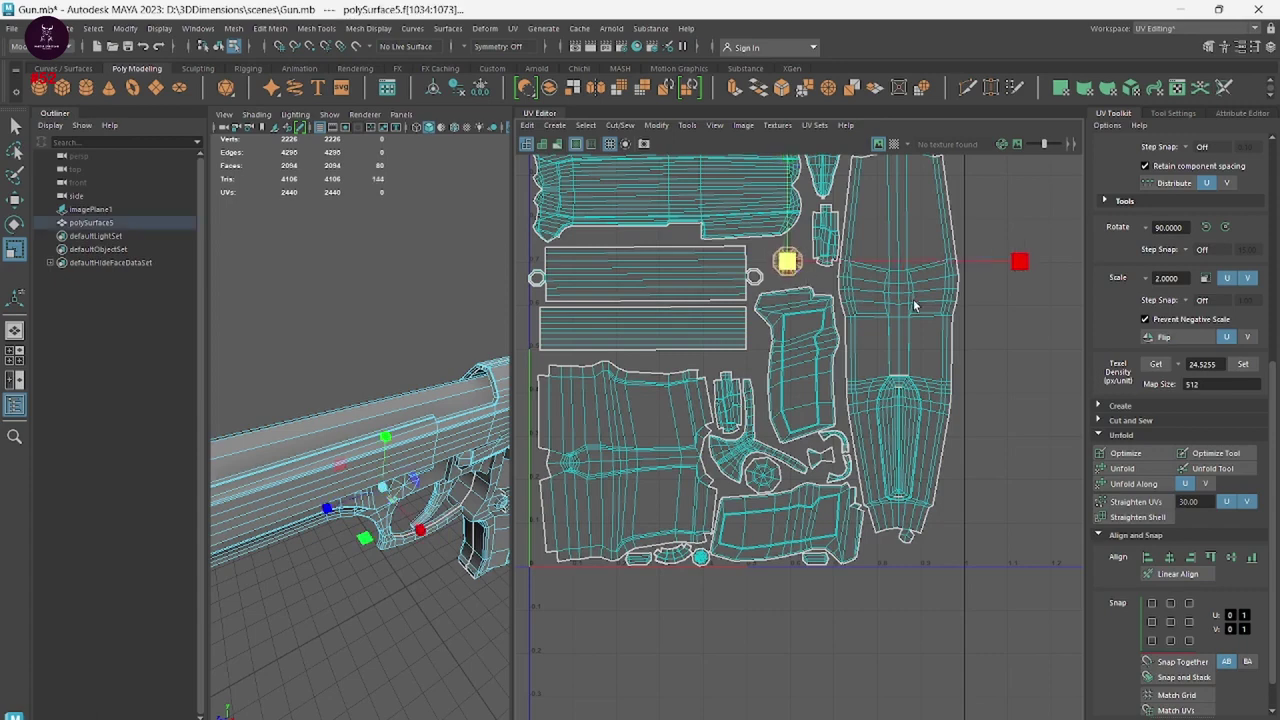
Change the component selection mode and select the whole gun in the viewport.
right_click_drag(828, 376, 828, 400)
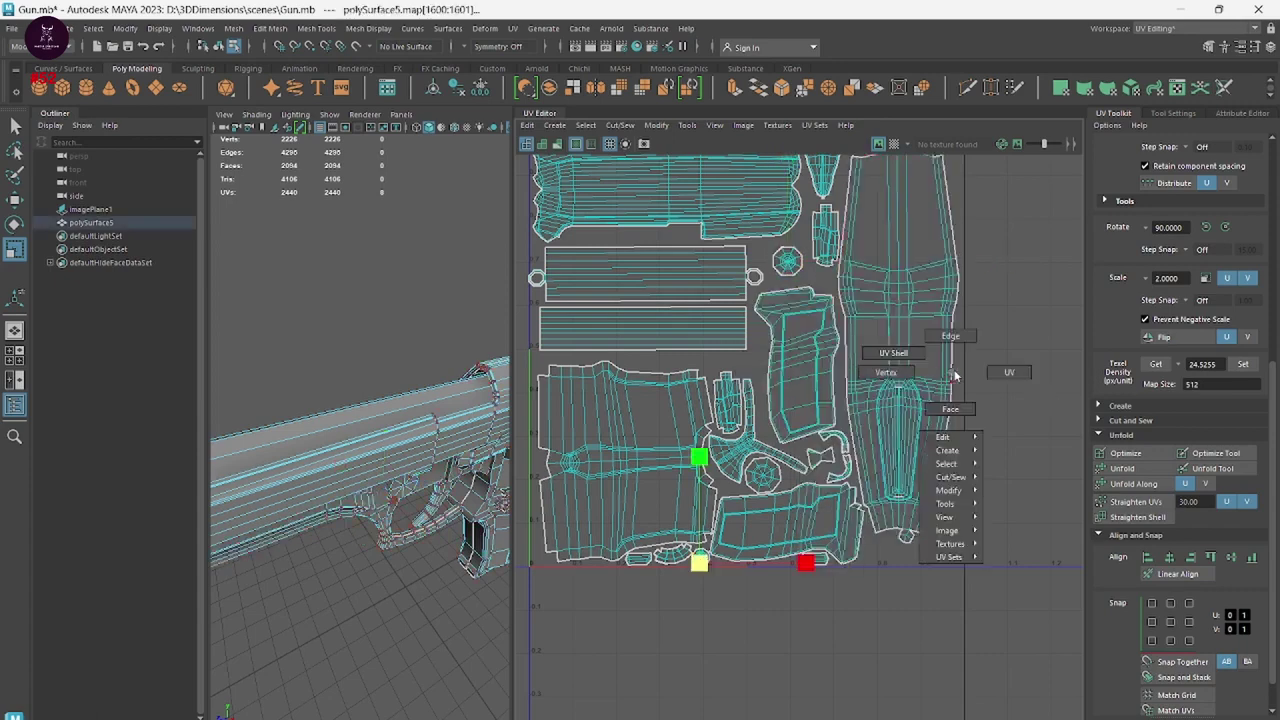
right_click_drag(920, 350, 945, 350)
right_click_drag(485, 257, 430, 240)
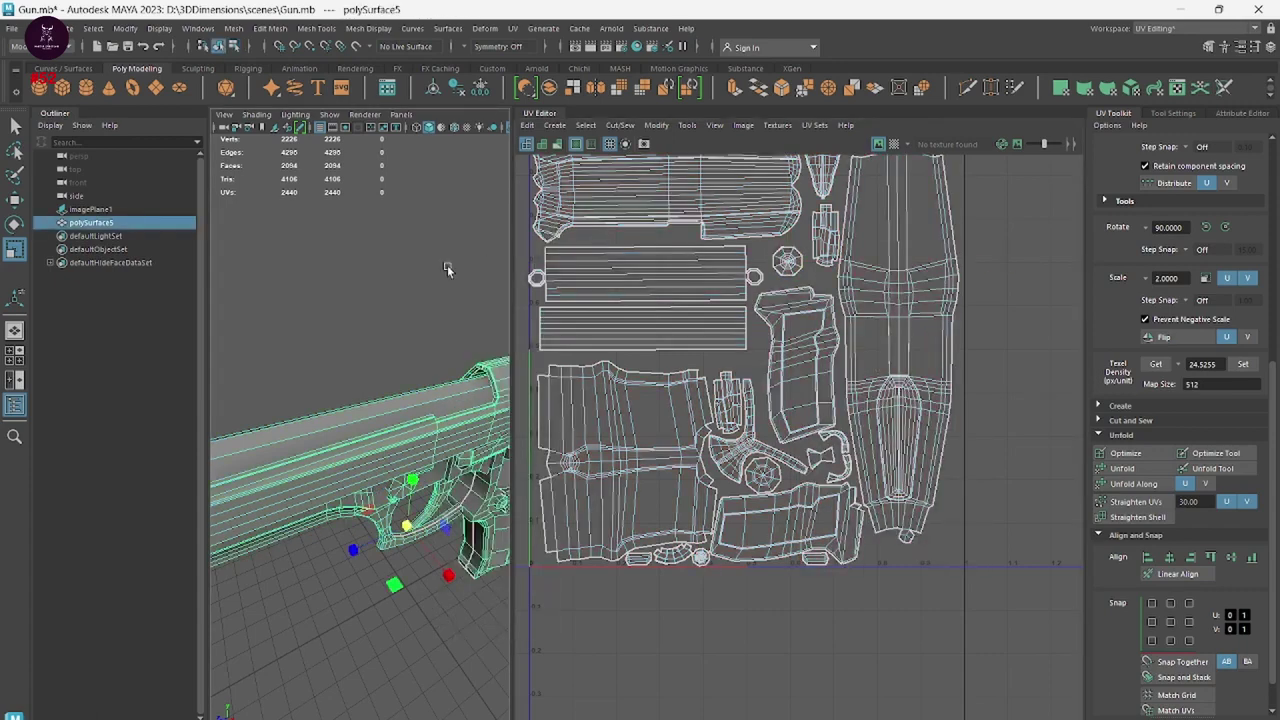
scroll(340, 358, "down", 5)
left_click_drag(290, 396, 473, 536)
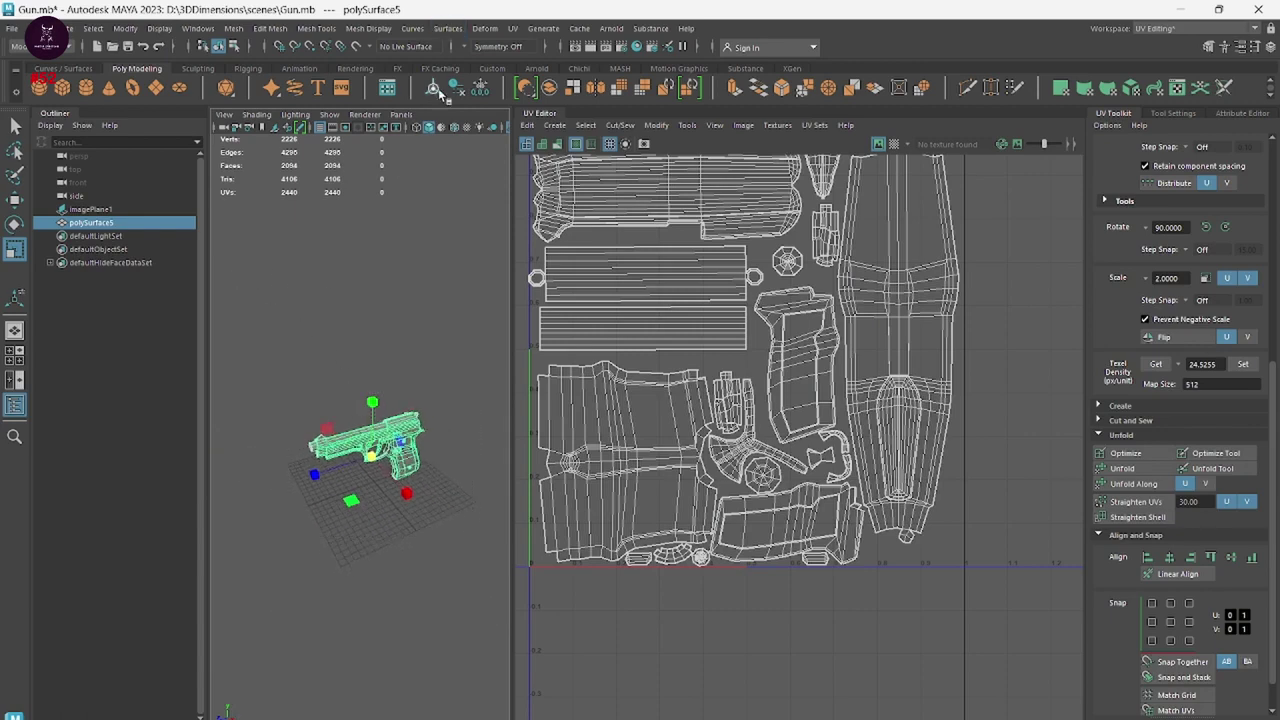
Put the gun in Object Mode and reselect it to display its packed UVs.
mouse_move(447, 267)
right_mouse_down()
mouse_move(427, 265)
mouse_move(497, 302)
mouse_move(505, 282)
right_mouse_up()
left_click(424, 290)
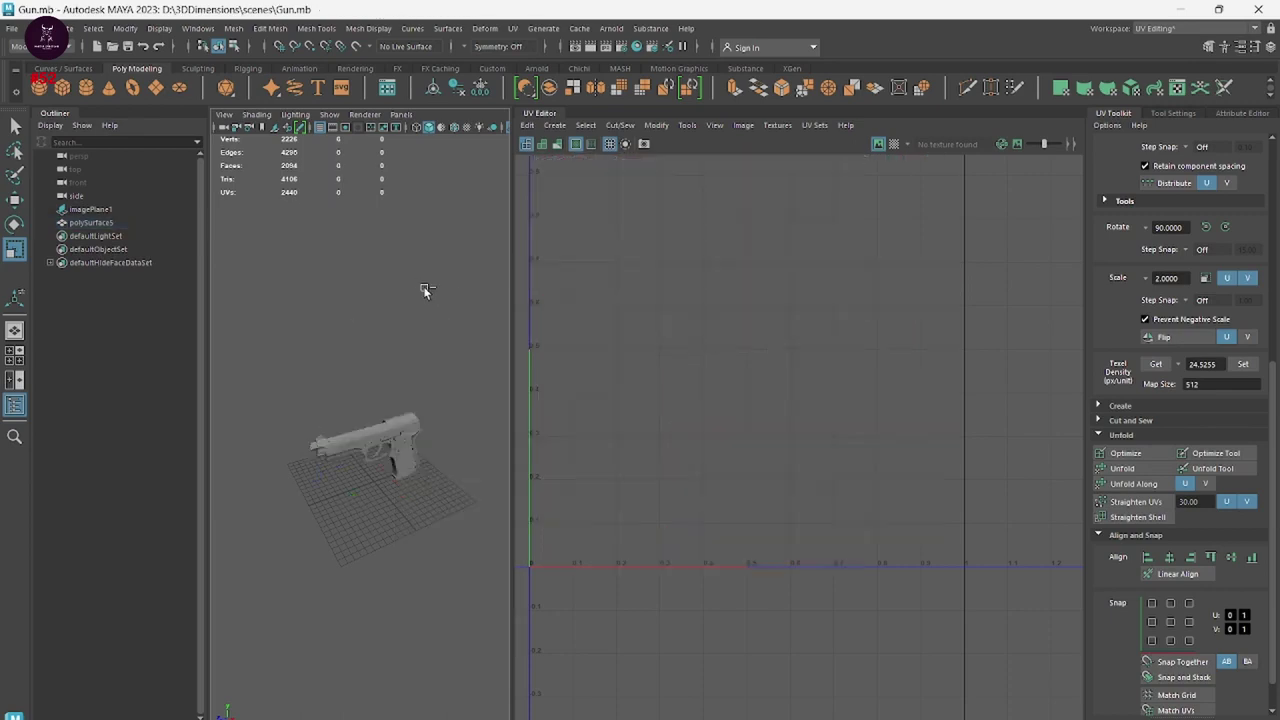
left_click(405, 423)
scroll(677, 409, "down", 3)
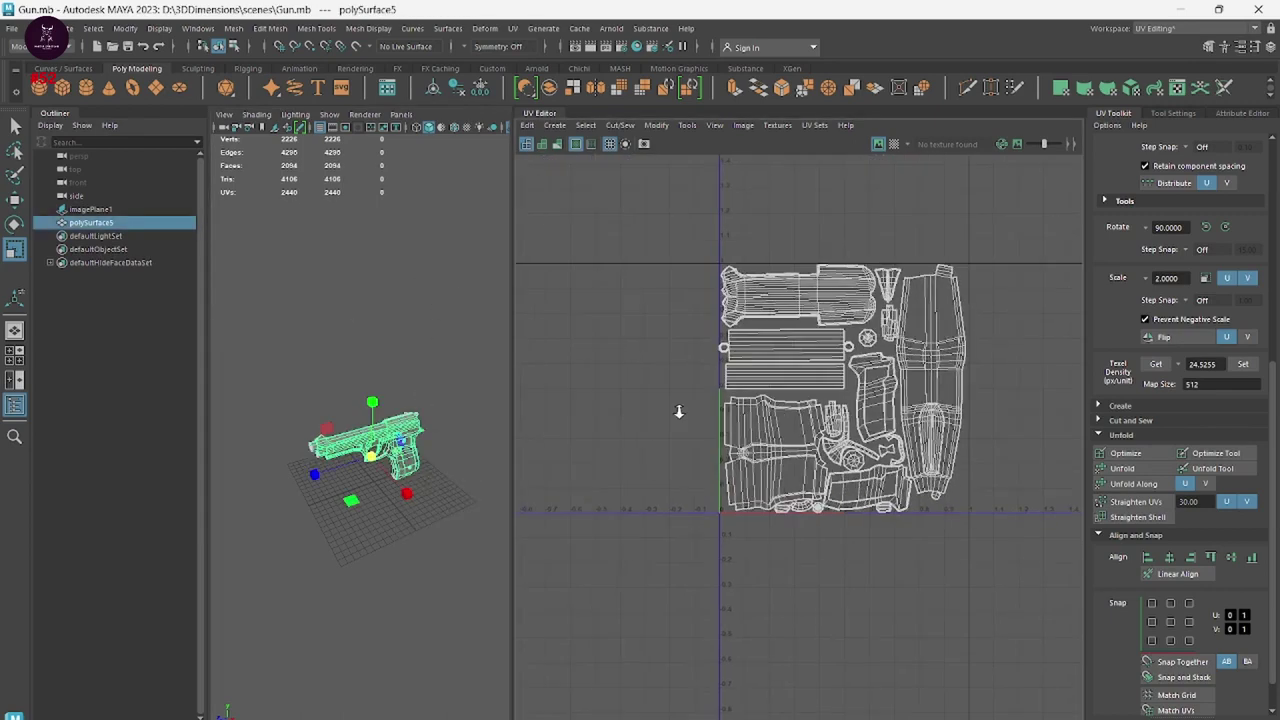
scroll(857, 513, "down", 3)
scroll(857, 513, "up", 3)
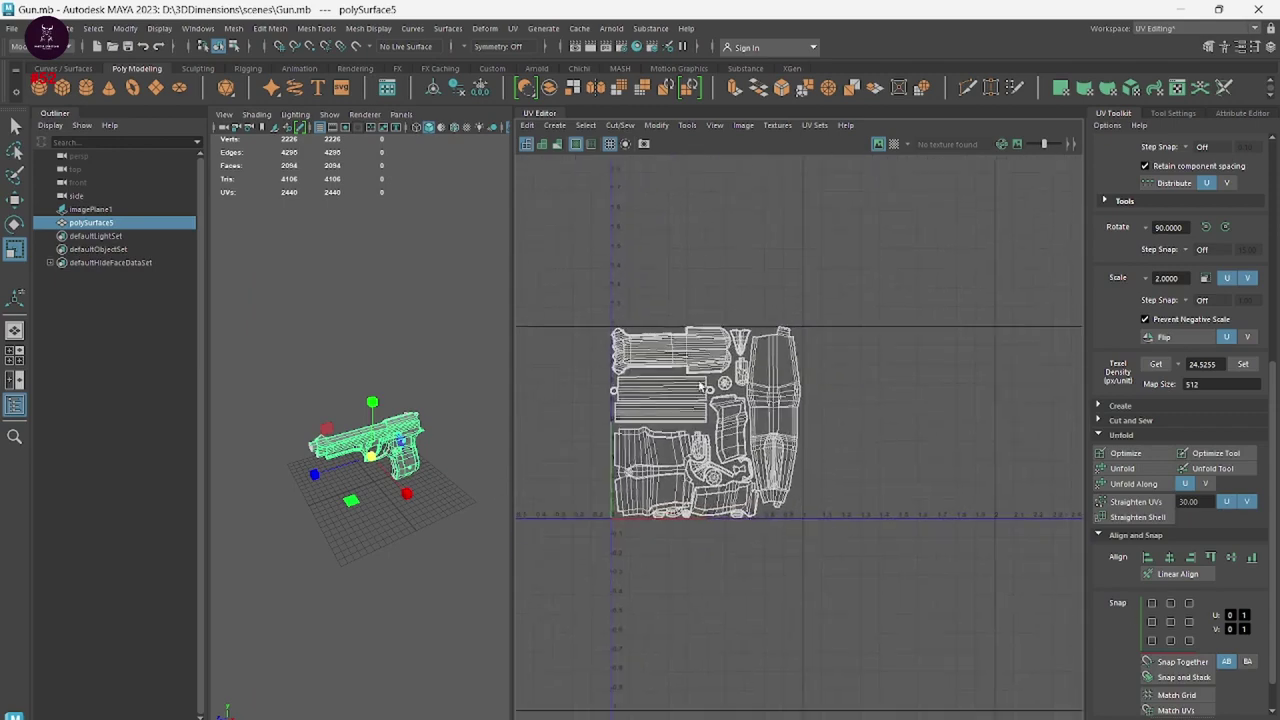
scroll(1015, 552, "up", 3)
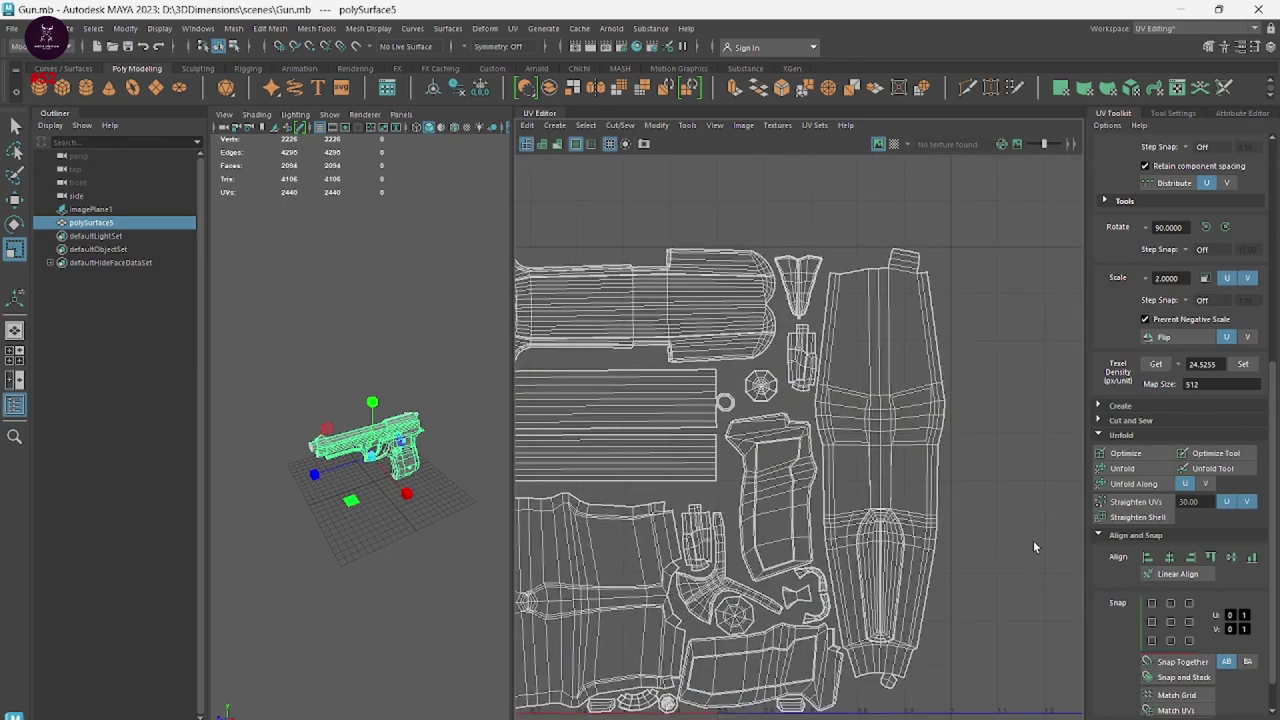